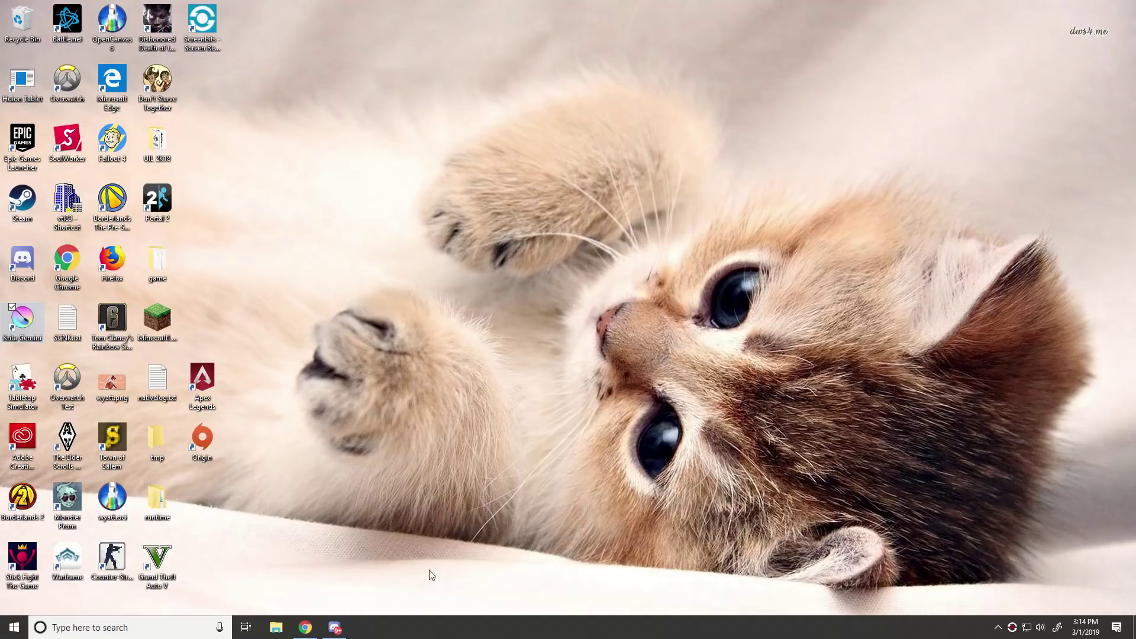
Switch to Discord and look back through the group chat for the shared manga page.
{"action": "left_click", "coordinate": [330, 623]}
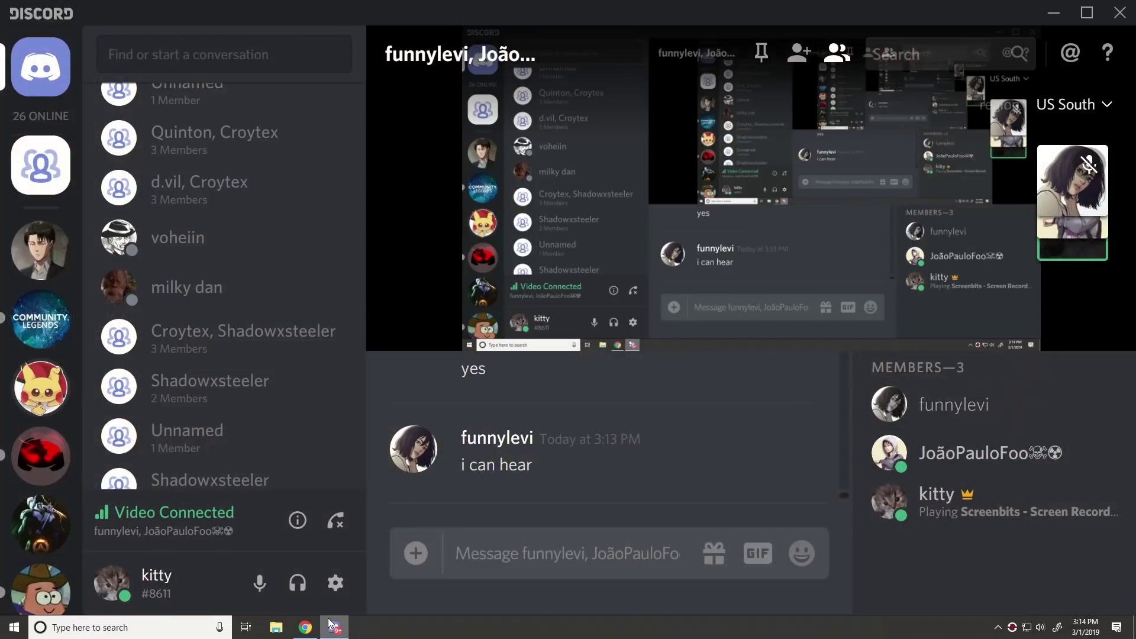
{"action": "scroll", "coordinate": [536, 462], "scroll_direction": "up", "scroll_amount": 10}
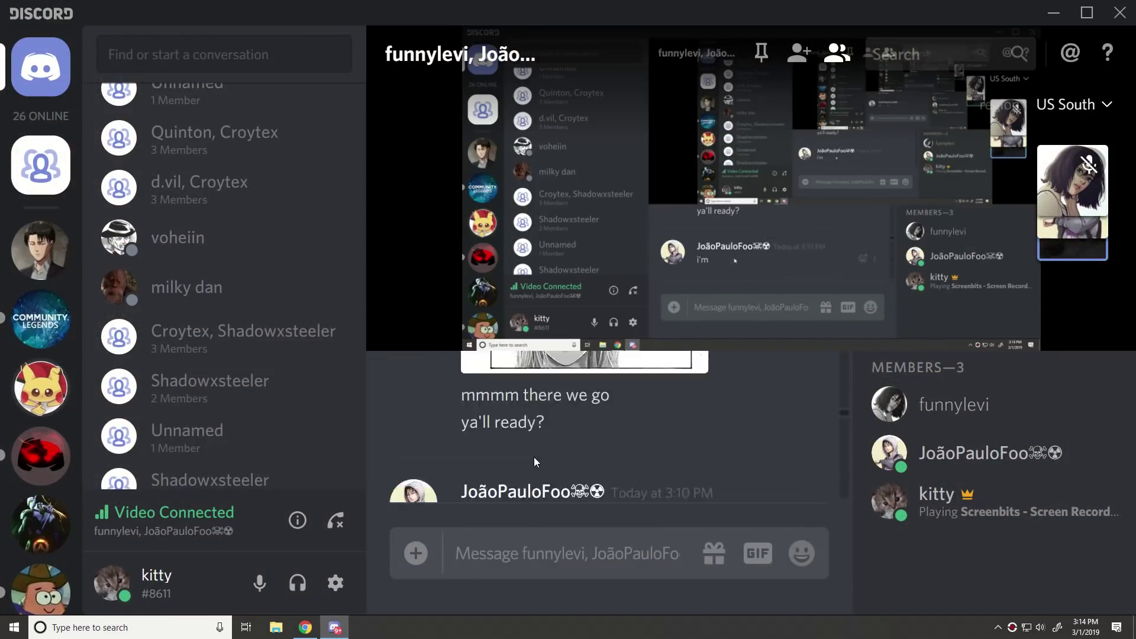
{"action": "scroll", "coordinate": [535, 462], "scroll_direction": "up", "scroll_amount": 10}
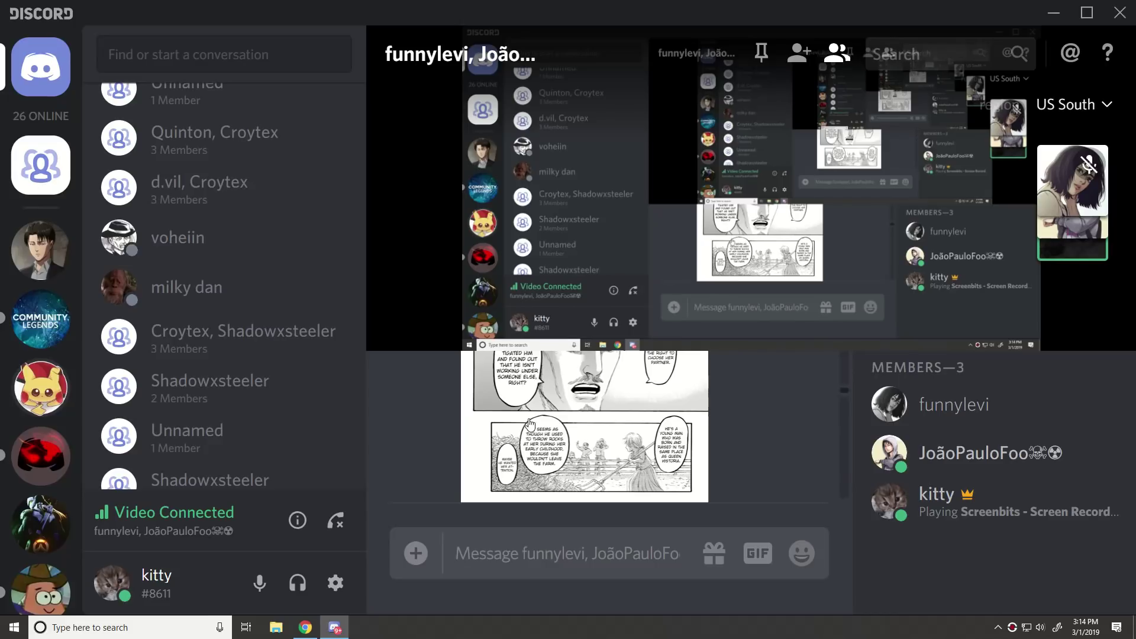
{"action": "scroll", "coordinate": [551, 470], "scroll_direction": "down", "scroll_amount": 15}
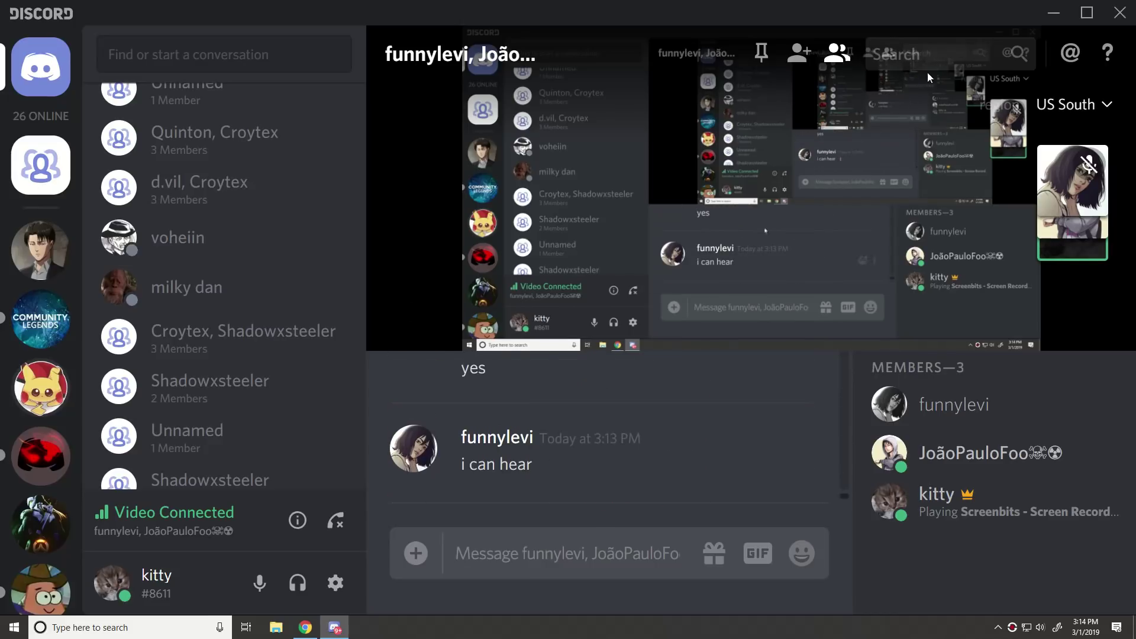
{"action": "left_click", "coordinate": [1053, 11]}
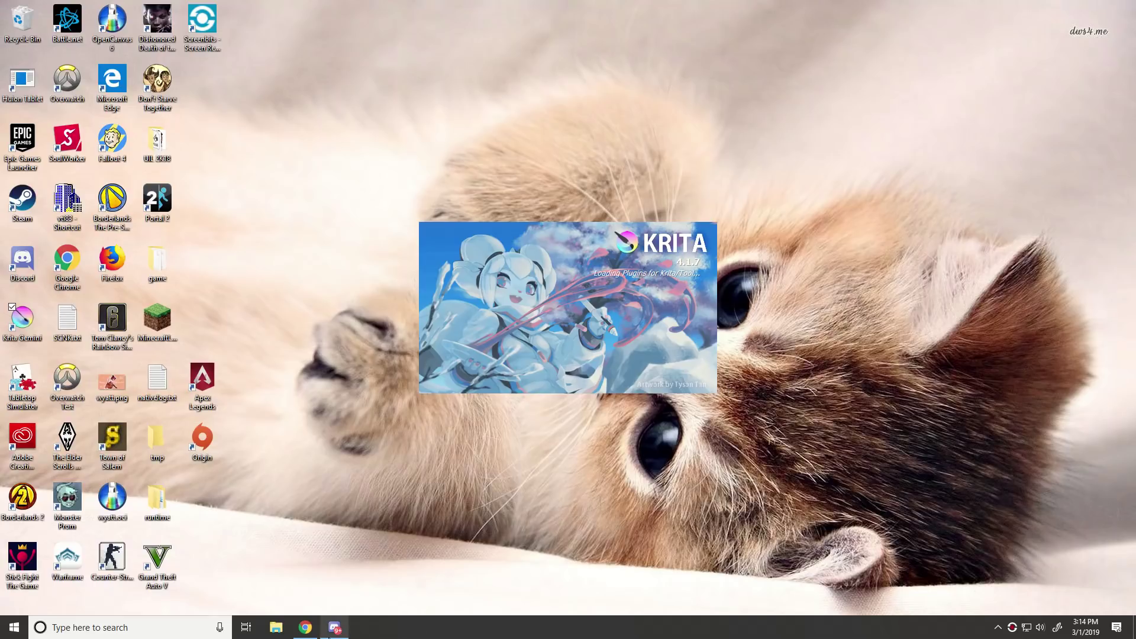
{"action": "left_click", "coordinate": [334, 627]}
{"action": "left_click", "coordinate": [424, 553]}
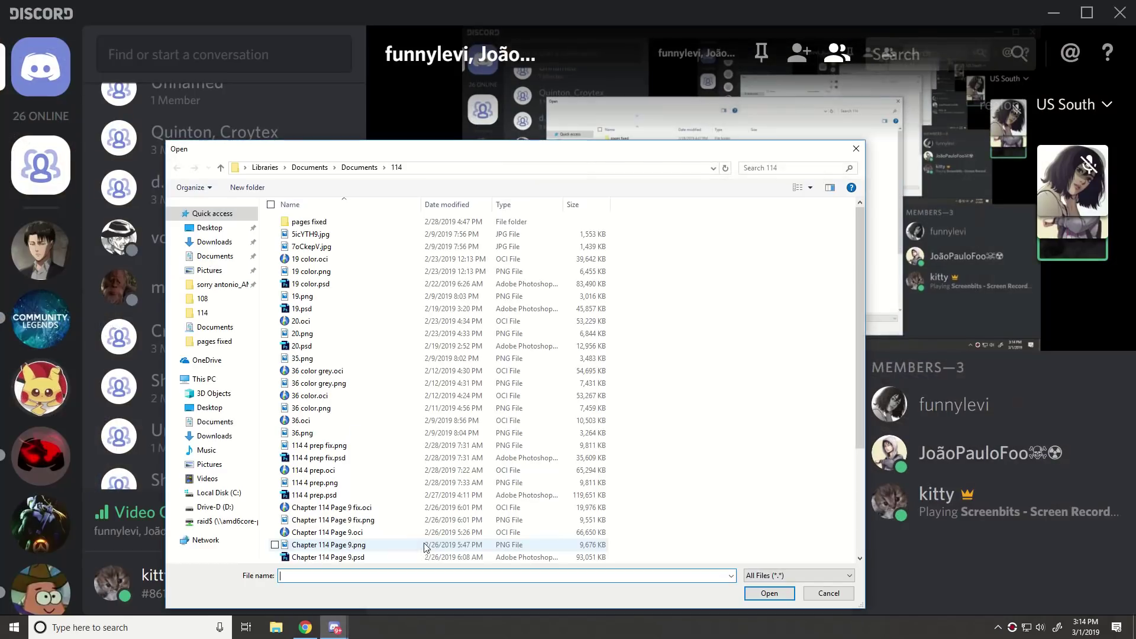
{"action": "left_click", "coordinate": [349, 277]}
{"action": "left_click", "coordinate": [754, 593]}
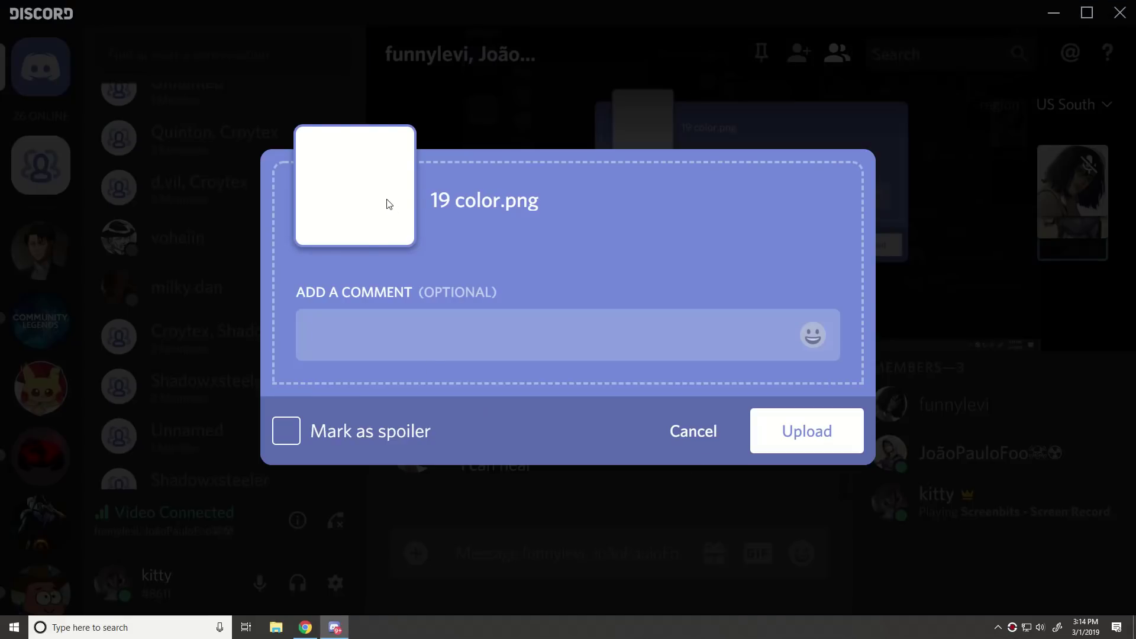
{"action": "left_click", "coordinate": [703, 436]}
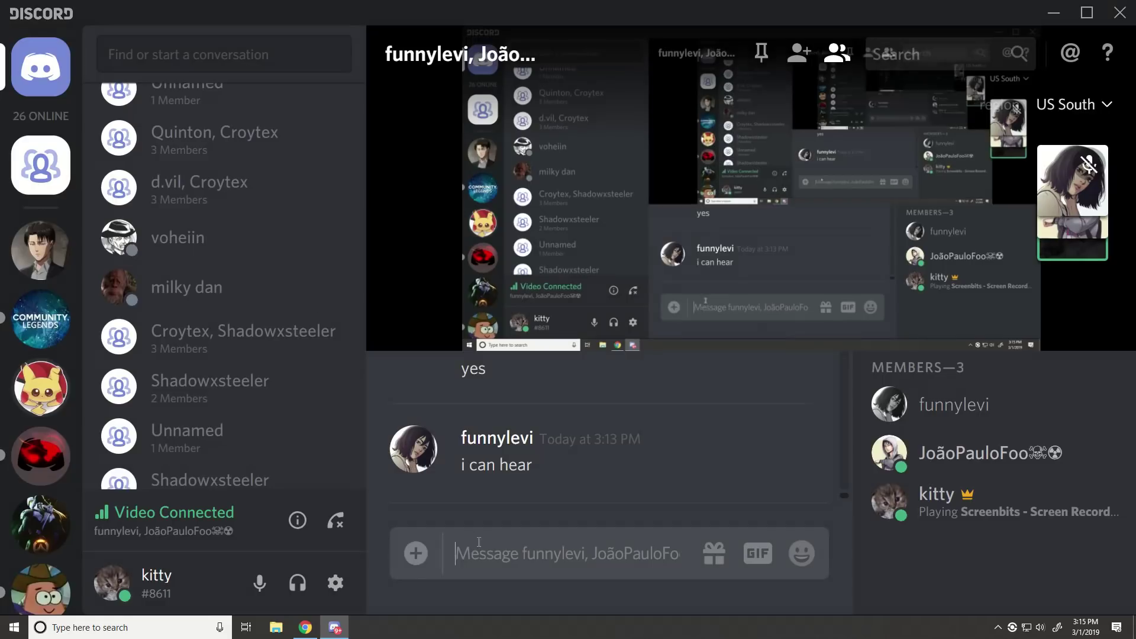
{"action": "left_click", "coordinate": [412, 567]}
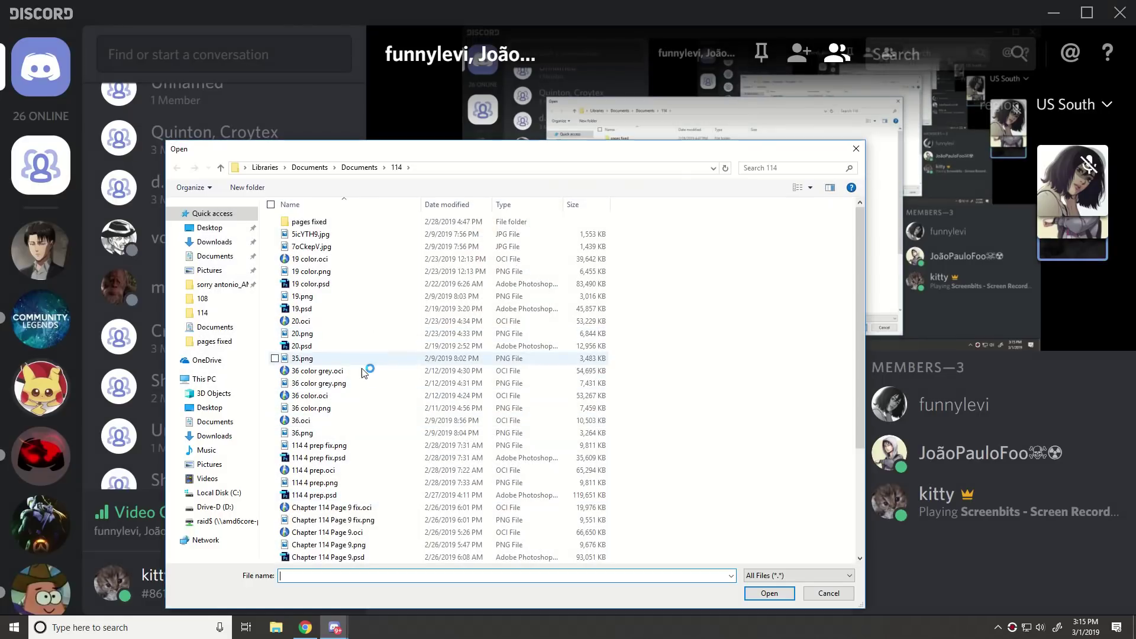
{"action": "left_click", "coordinate": [354, 435]}
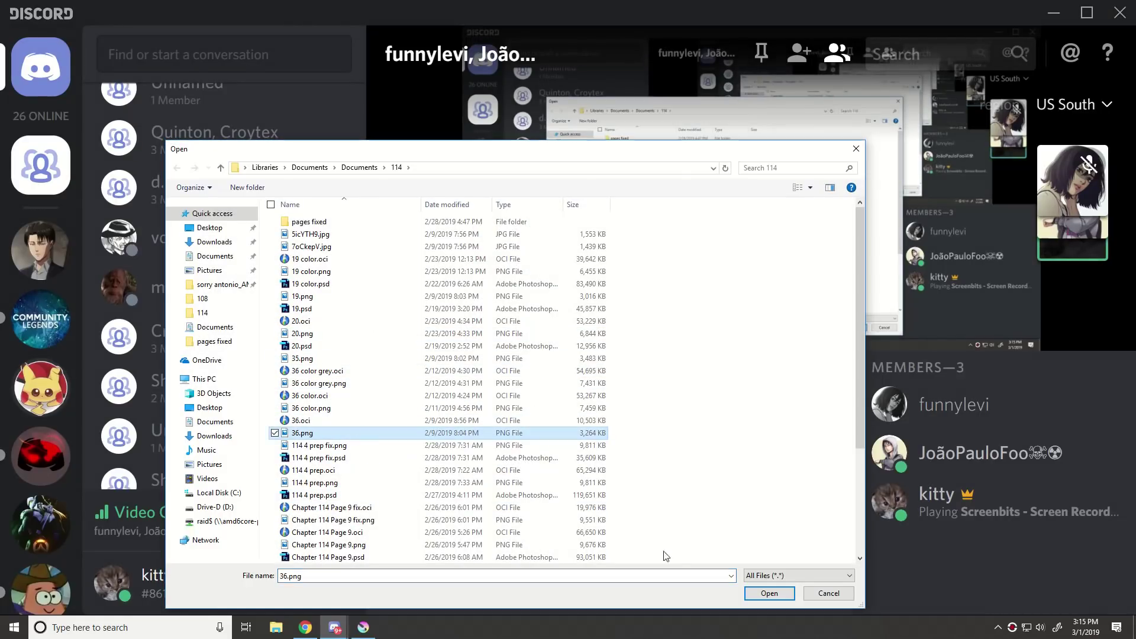
{"action": "left_click", "coordinate": [757, 593]}
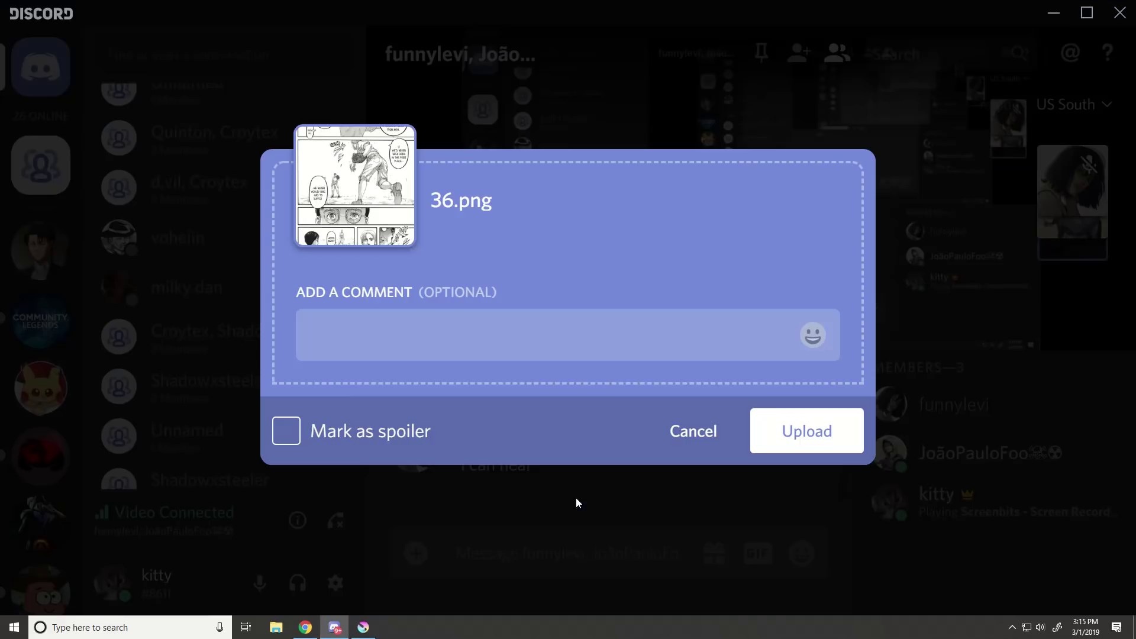
{"action": "left_click", "coordinate": [677, 434]}
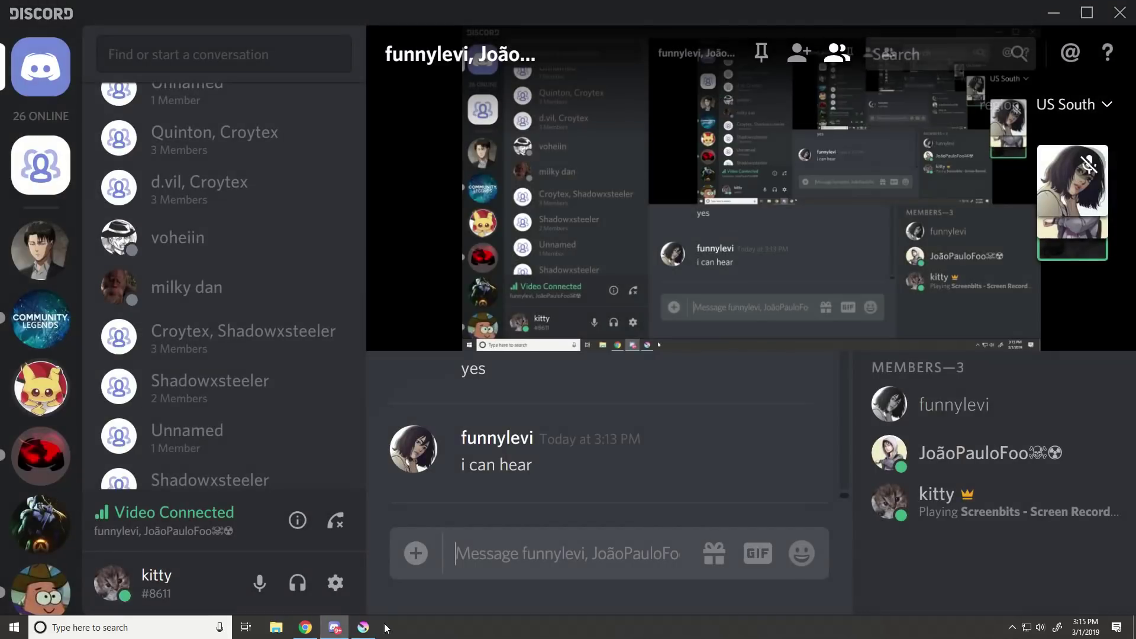
Switch to Krita and open tutorial image.png from the 114 folder.
{"action": "left_click", "coordinate": [372, 632]}
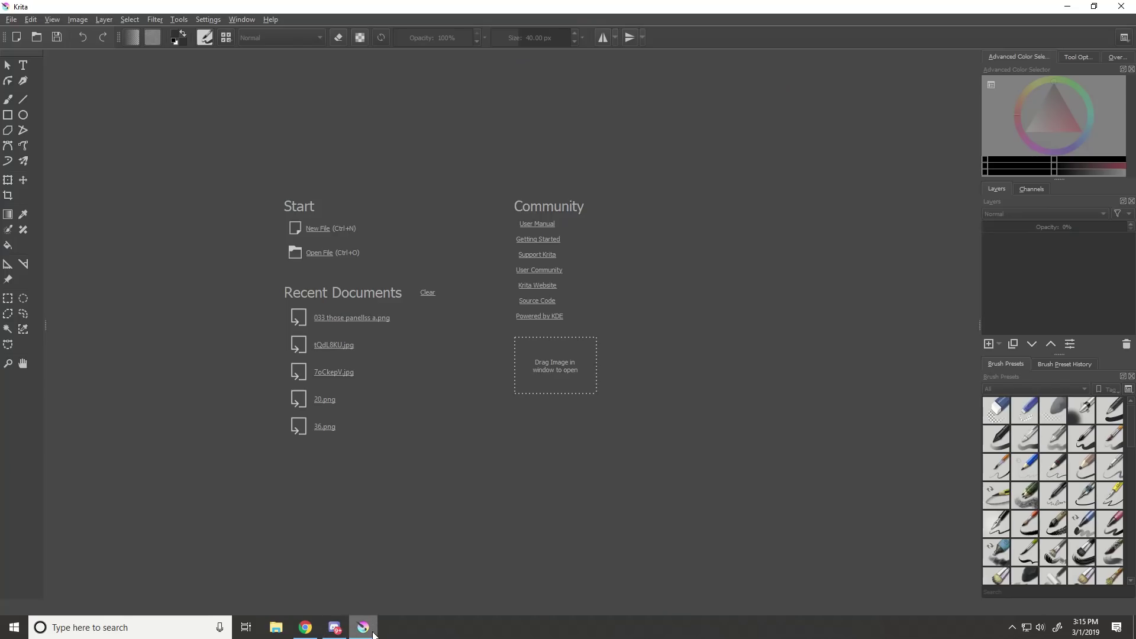
{"action": "left_click", "coordinate": [331, 252]}
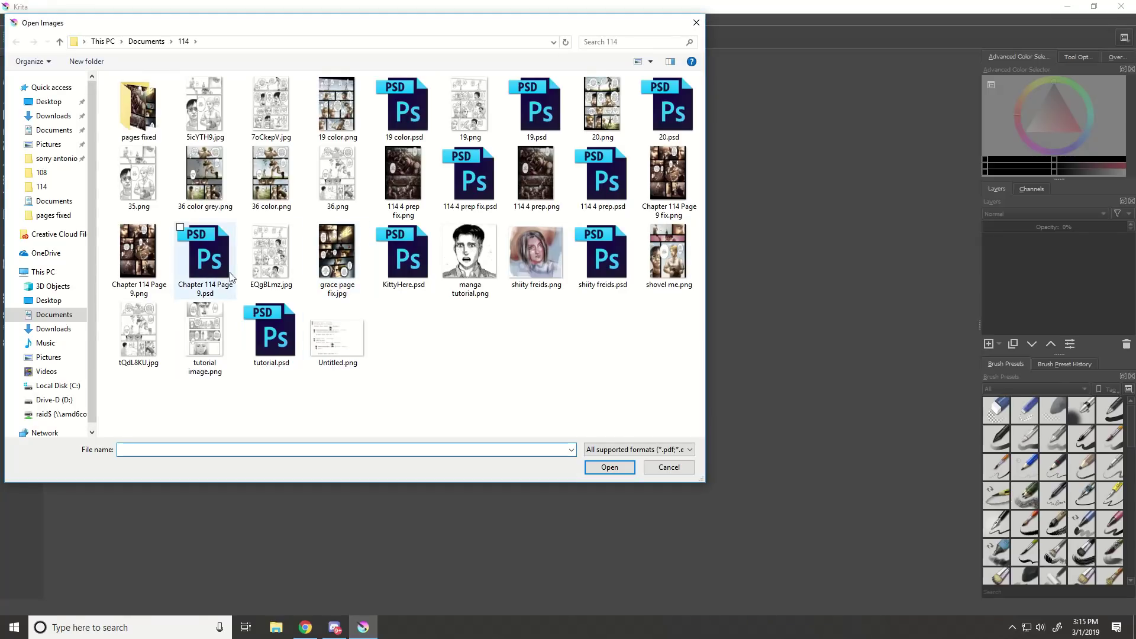
{"action": "left_click", "coordinate": [227, 374]}
{"action": "left_click", "coordinate": [602, 472]}
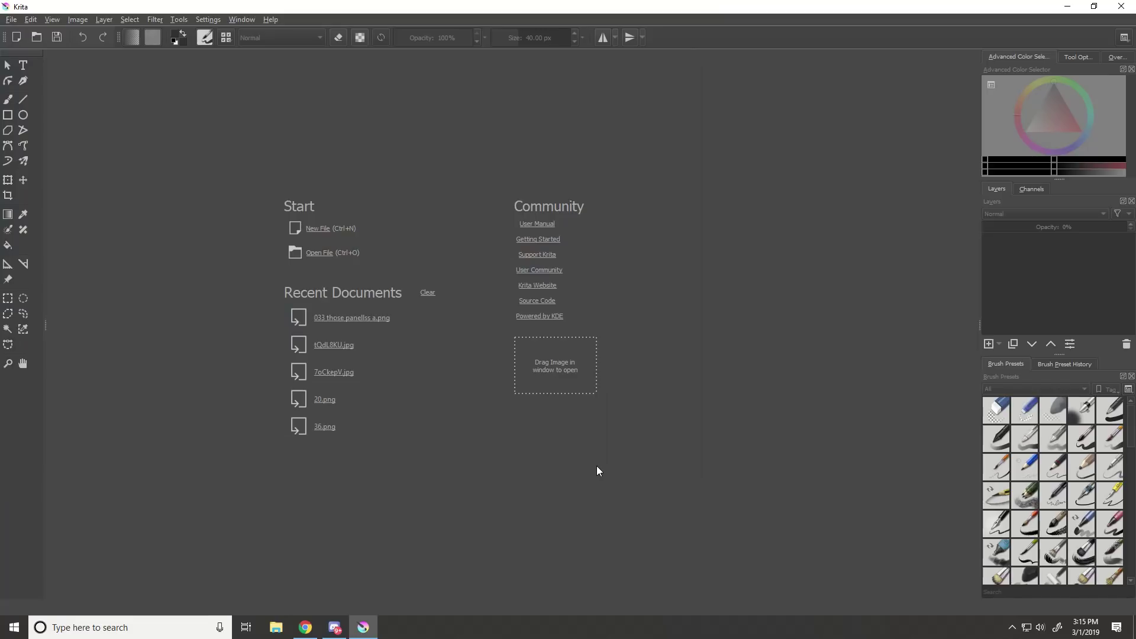
{"action": "left_click", "coordinate": [334, 627]}
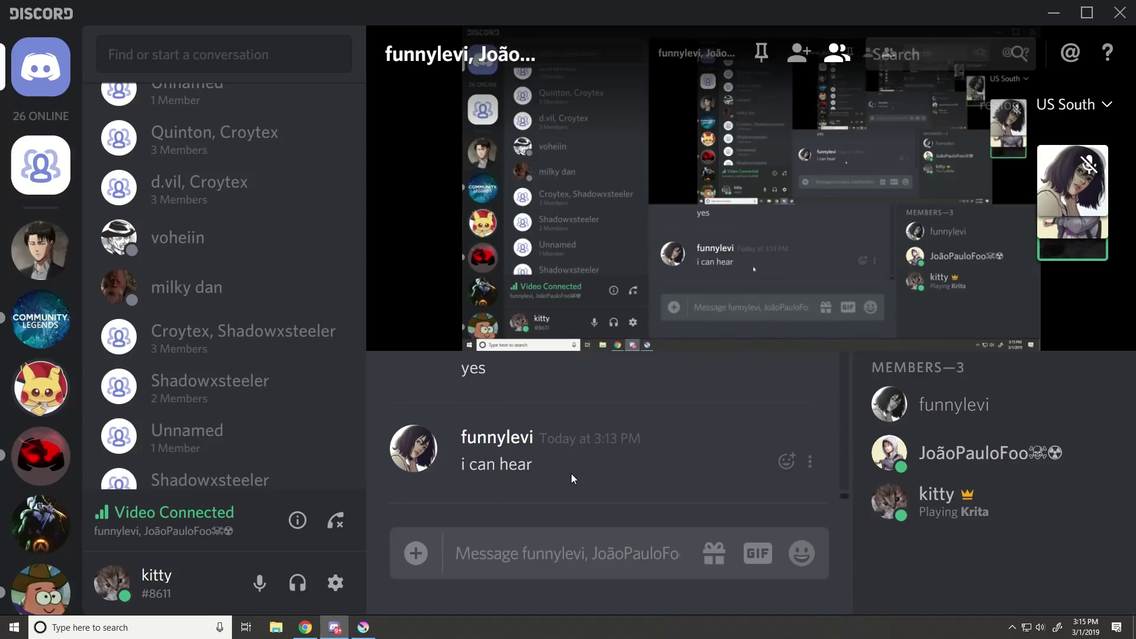
{"action": "left_click", "coordinate": [362, 627]}
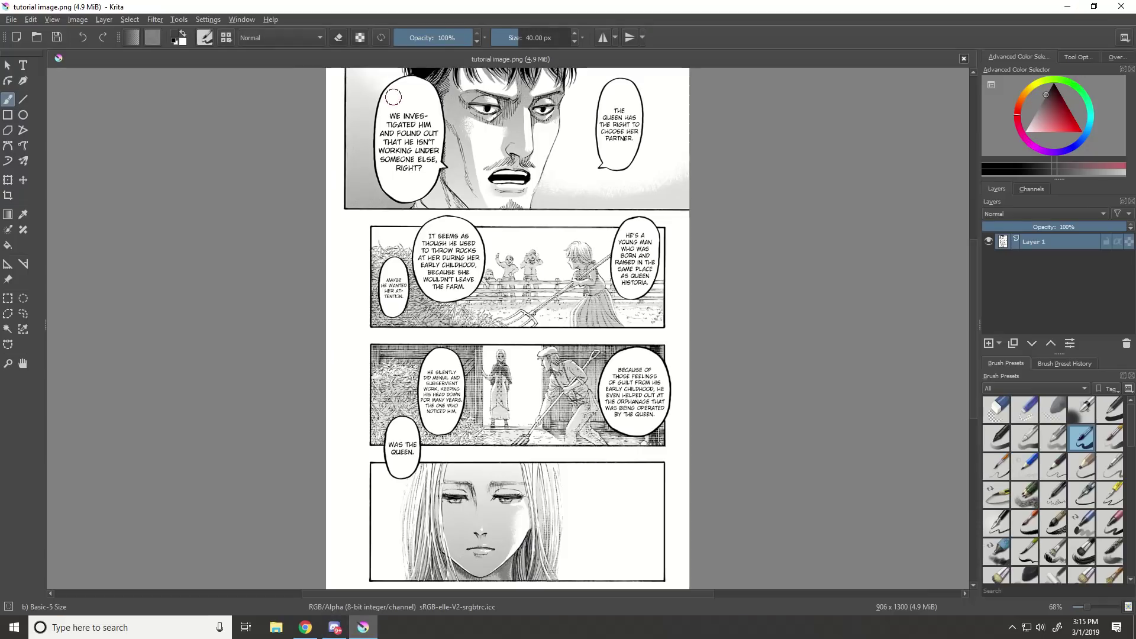
Apply the Color to Alpha filter to turn the white areas of the manga page transparent.
{"action": "left_click", "coordinate": [155, 20]}
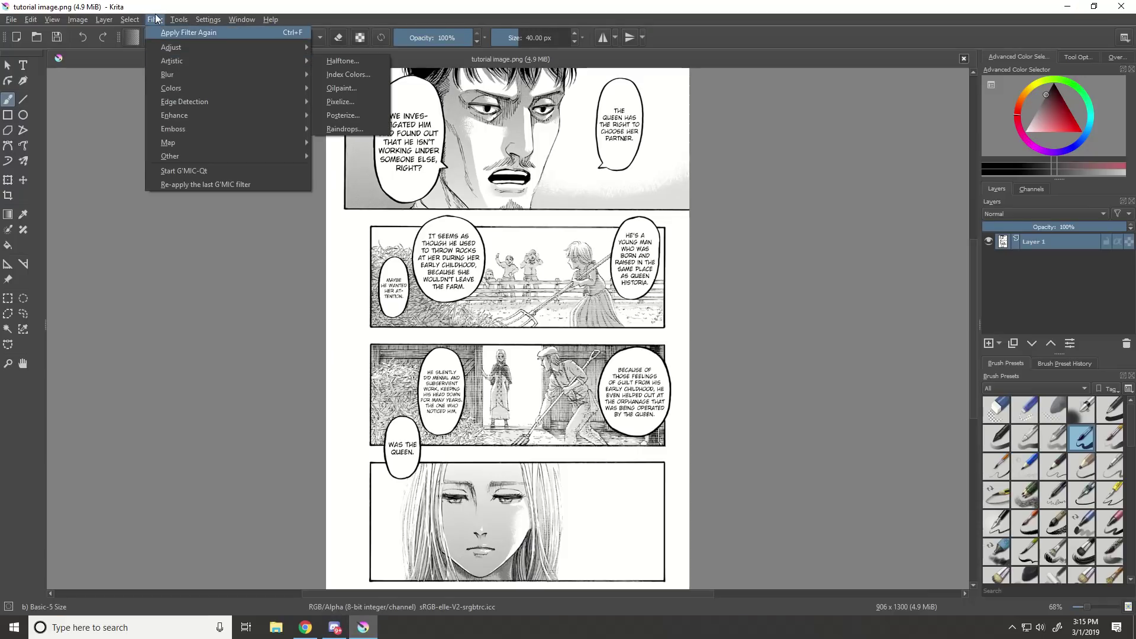
{"action": "mouse_move", "coordinate": [172, 93]}
{"action": "left_click", "coordinate": [350, 88]}
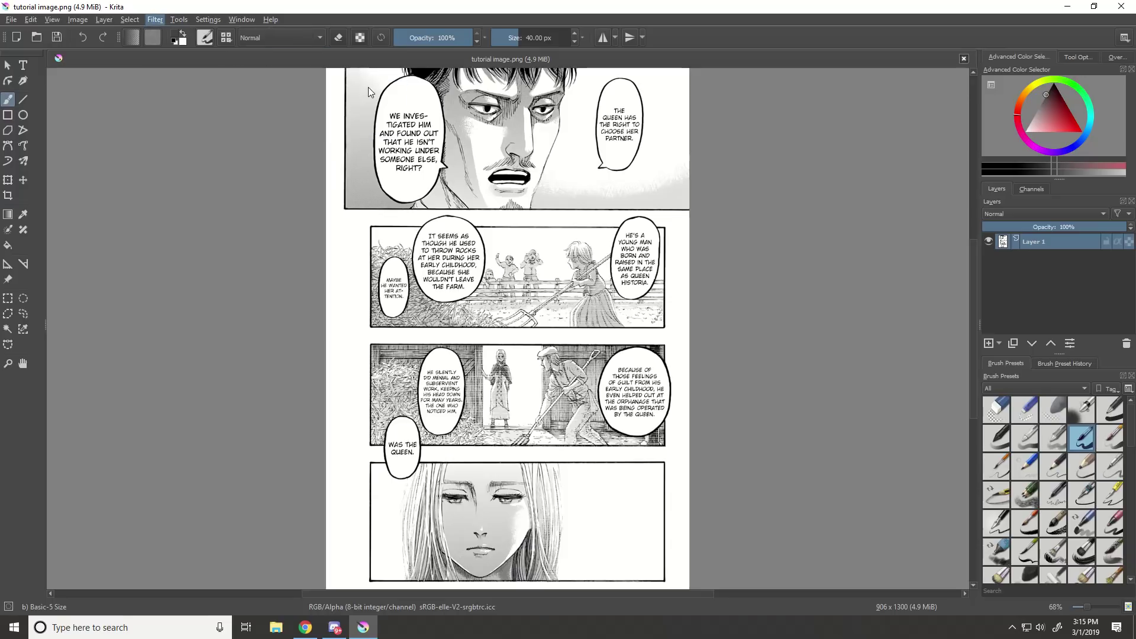
{"action": "left_click", "coordinate": [638, 401]}
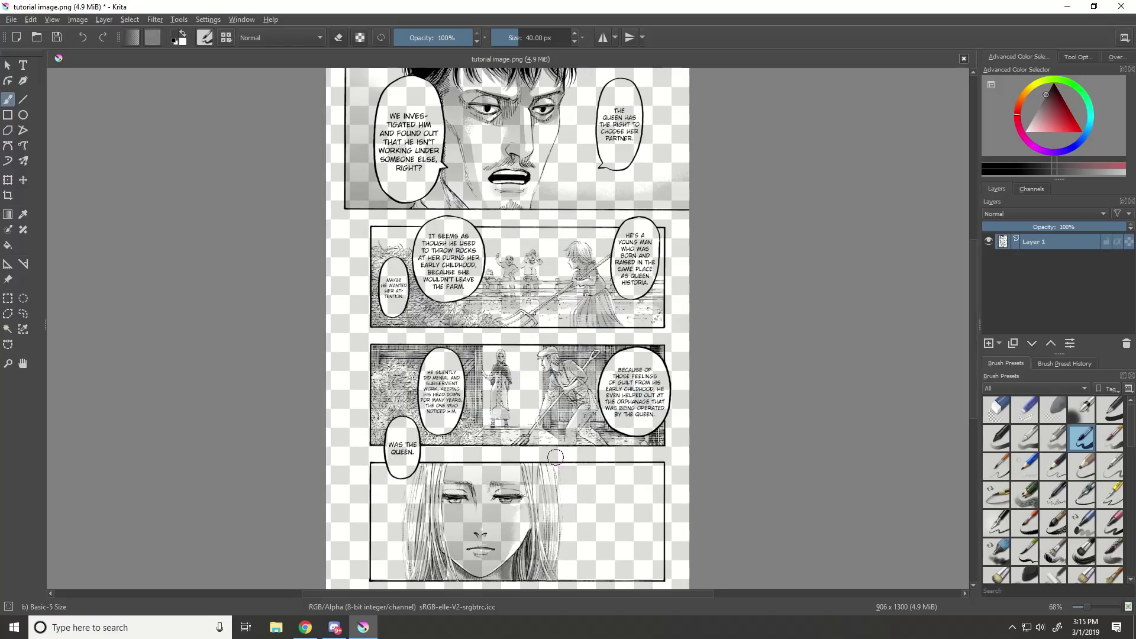
Save the page as a new PNG named "tutorial image transparent.png" in the 114 folder, keeping the default export options.
{"action": "left_click", "coordinate": [11, 20]}
{"action": "left_click", "coordinate": [36, 92]}
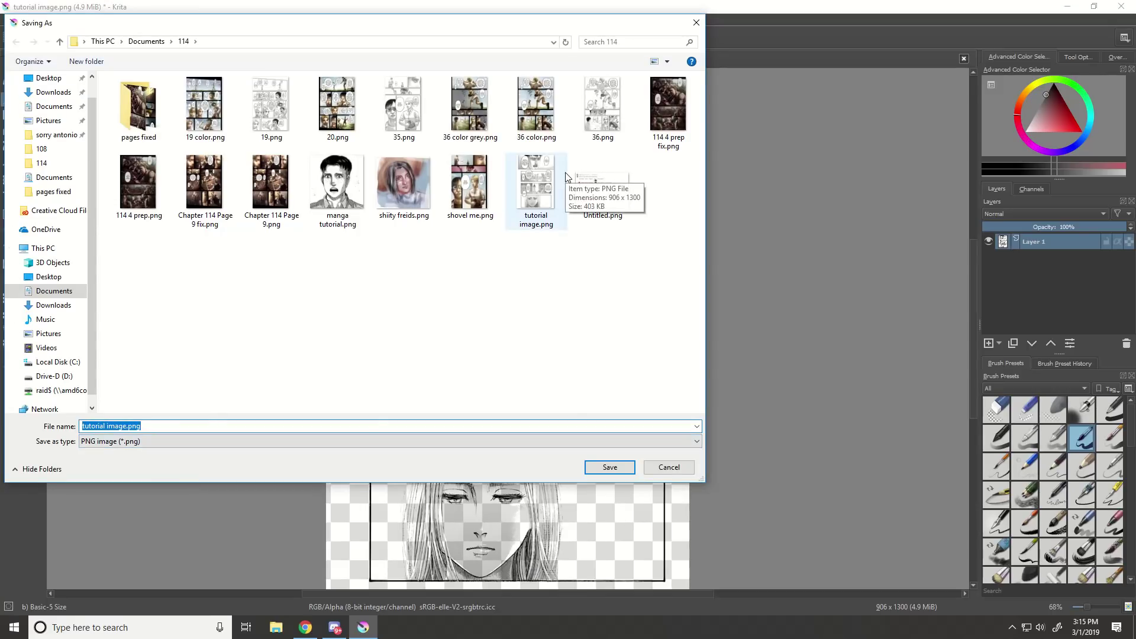
{"action": "left_click", "coordinate": [130, 427]}
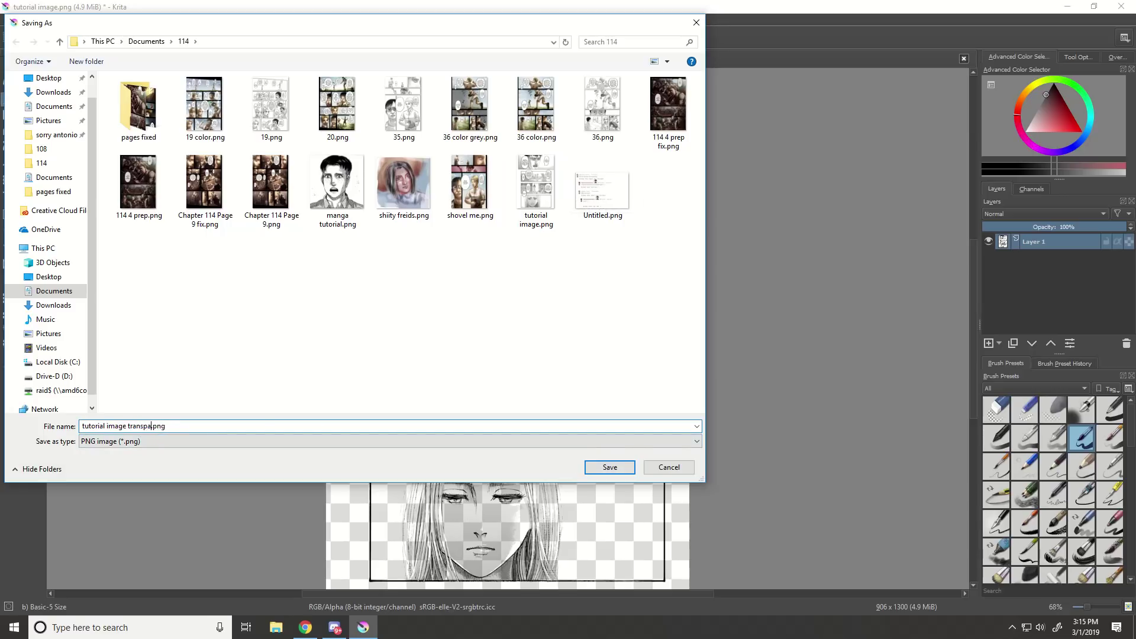
{"action": "type", "text": "transparent"}
{"action": "key", "text": "Return"}
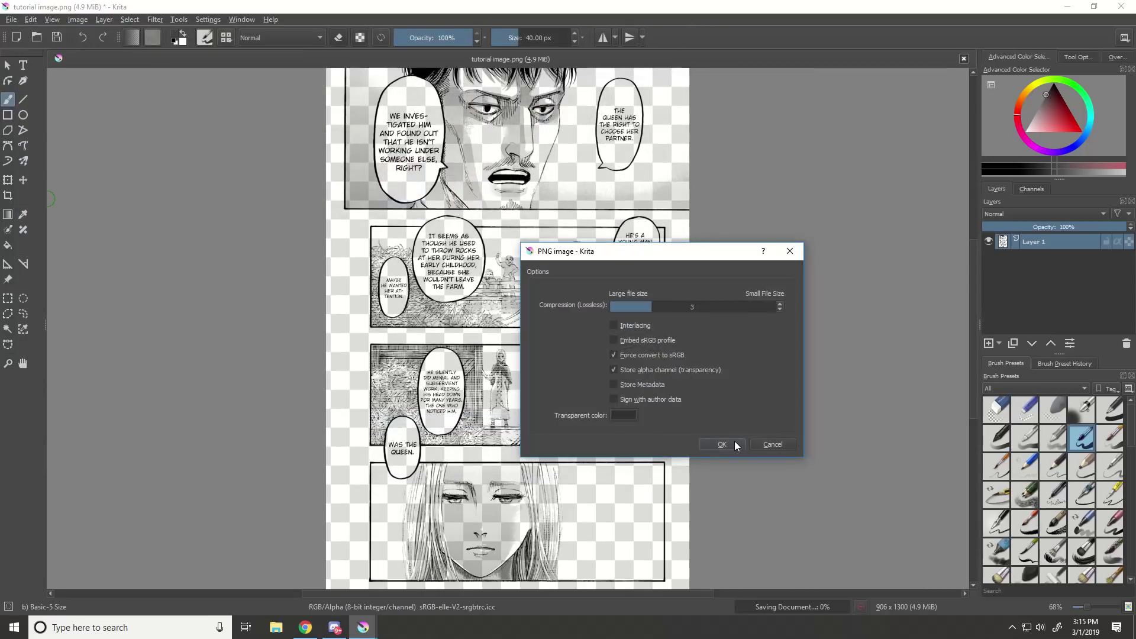
{"action": "left_click", "coordinate": [722, 444]}
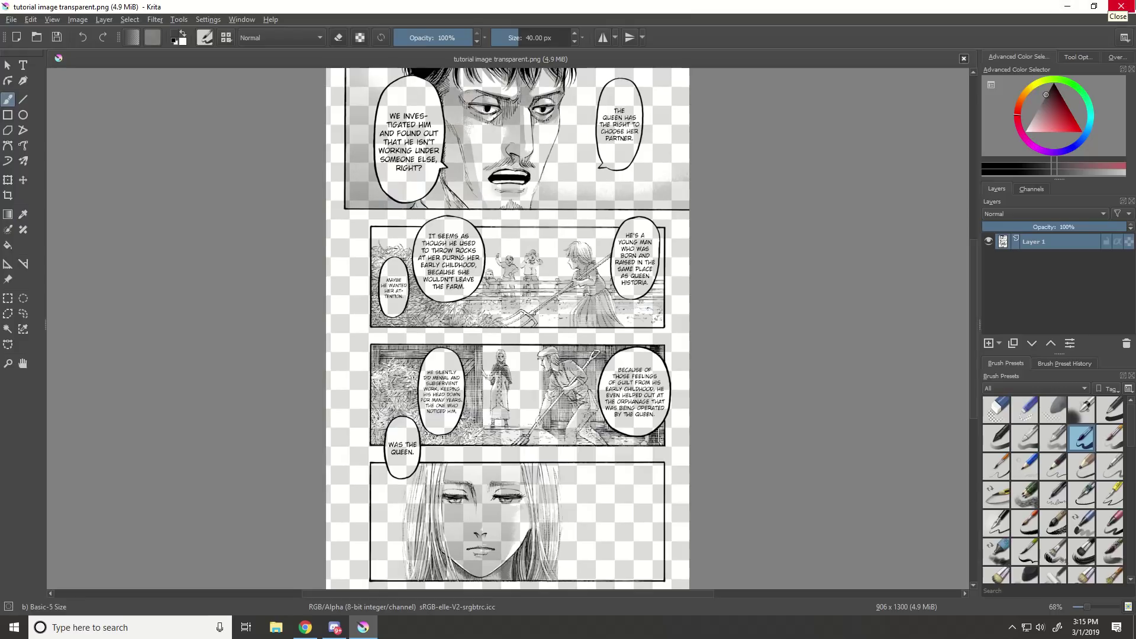
Close Krita, minimise Discord and launch openCanvas from the desktop.
{"action": "left_click", "coordinate": [1127, 4]}
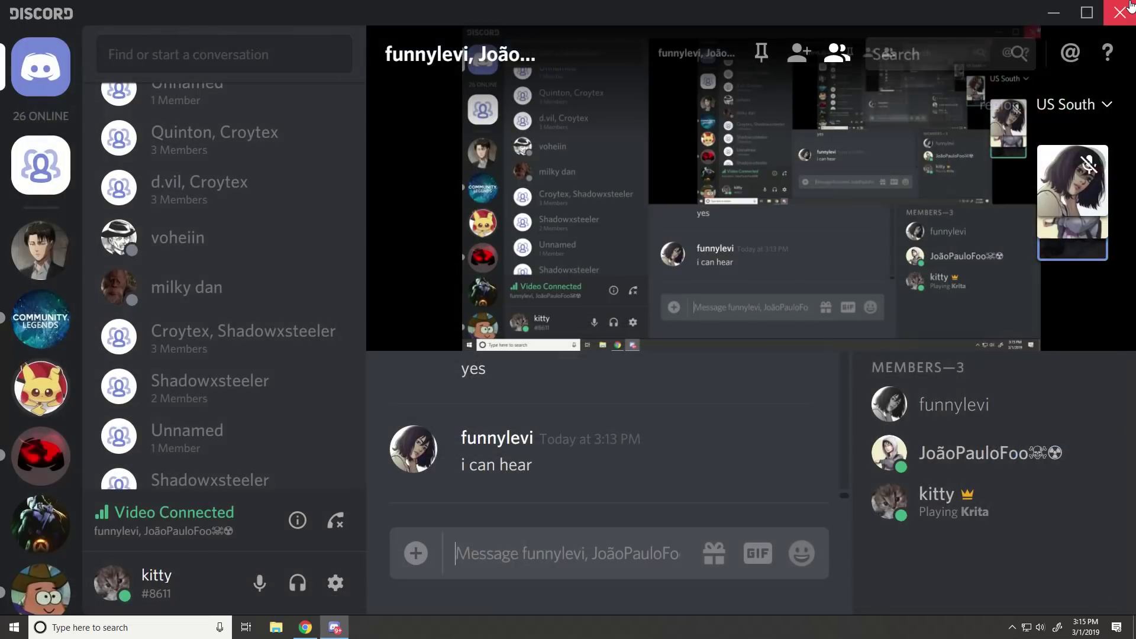
{"action": "left_click", "coordinate": [1040, 10]}
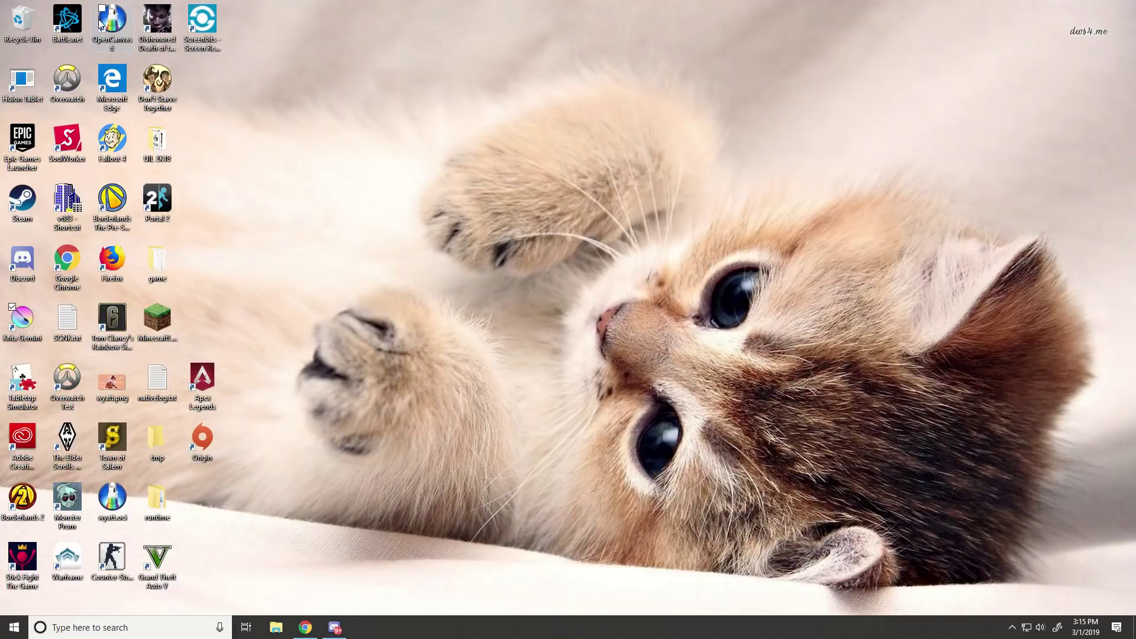
{"action": "double_click", "coordinate": [100, 24]}
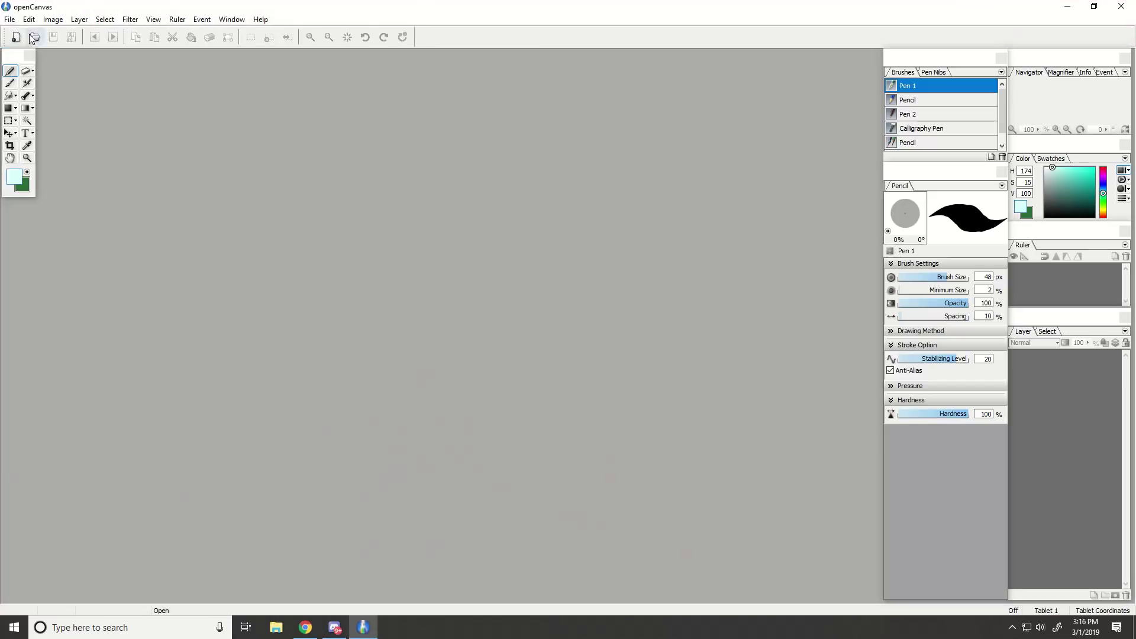
Open the original tutorial image.png from the 114 folder.
{"action": "left_click", "coordinate": [9, 19]}
{"action": "left_click", "coordinate": [31, 56]}
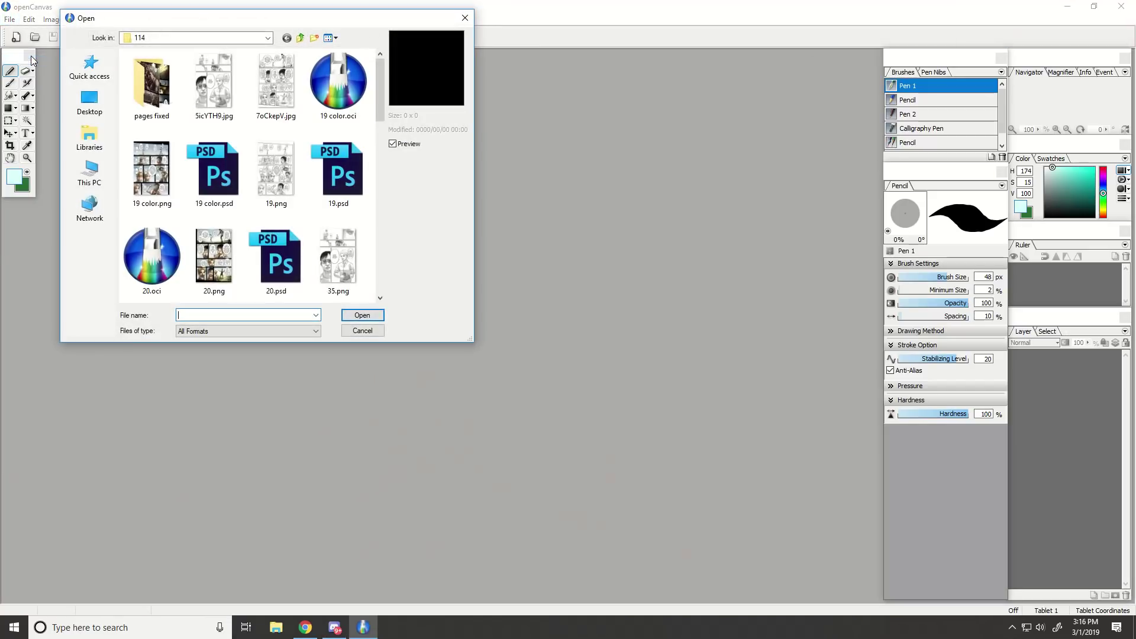
{"action": "scroll", "coordinate": [257, 253], "scroll_direction": "down", "scroll_amount": 15}
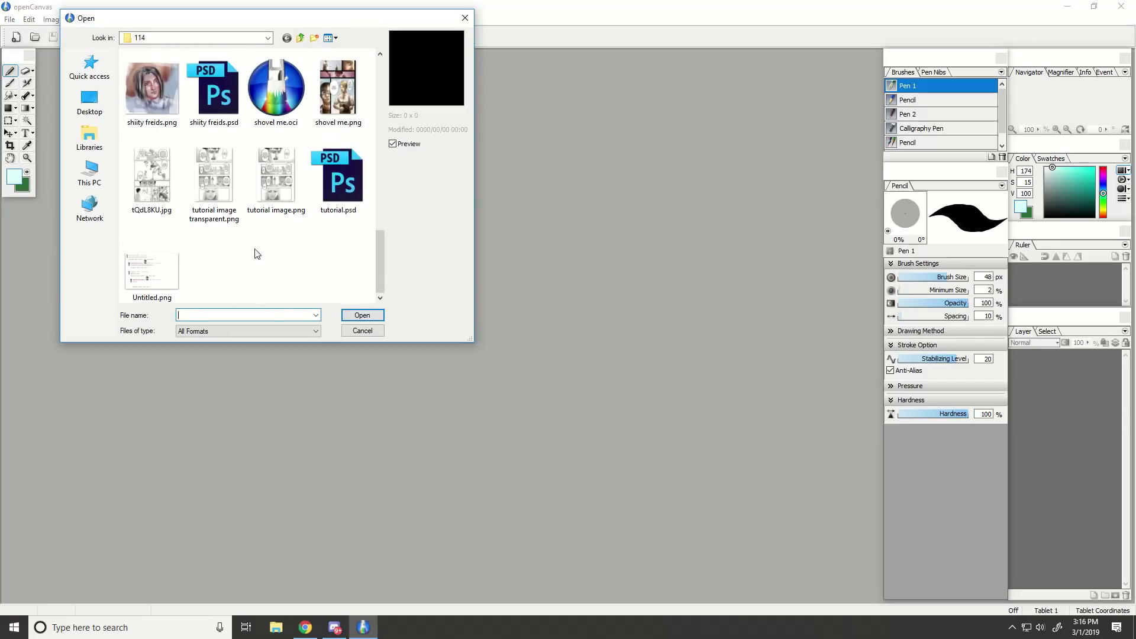
{"action": "left_click", "coordinate": [279, 189]}
{"action": "left_click", "coordinate": [382, 318]}
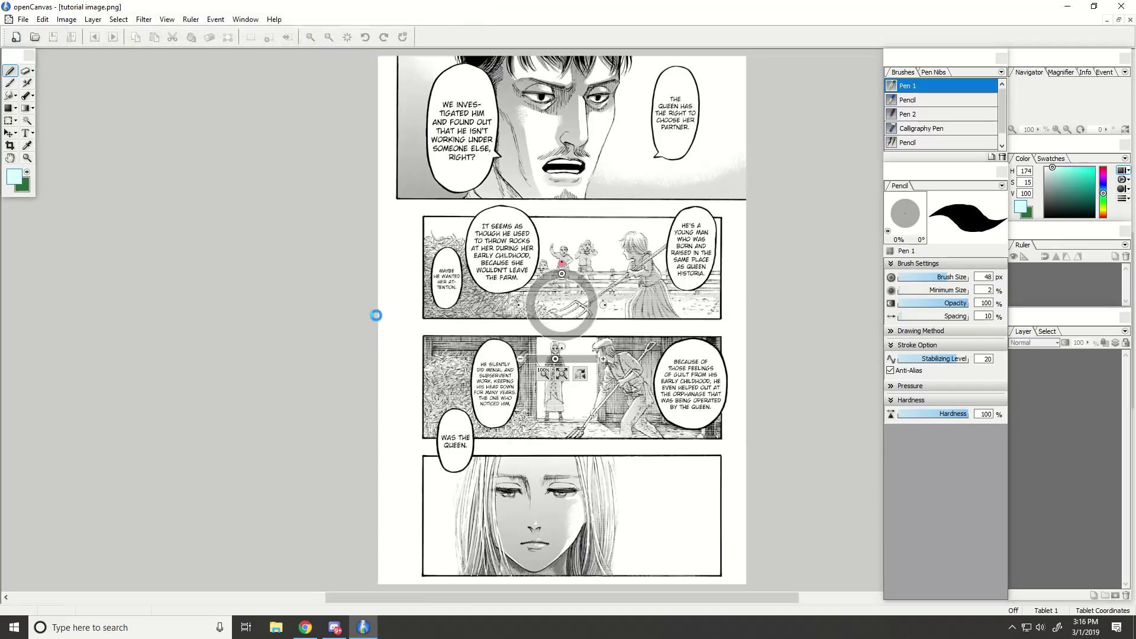
Add a new empty layer and place it beneath the manga page layer.
{"action": "left_click", "coordinate": [1093, 595]}
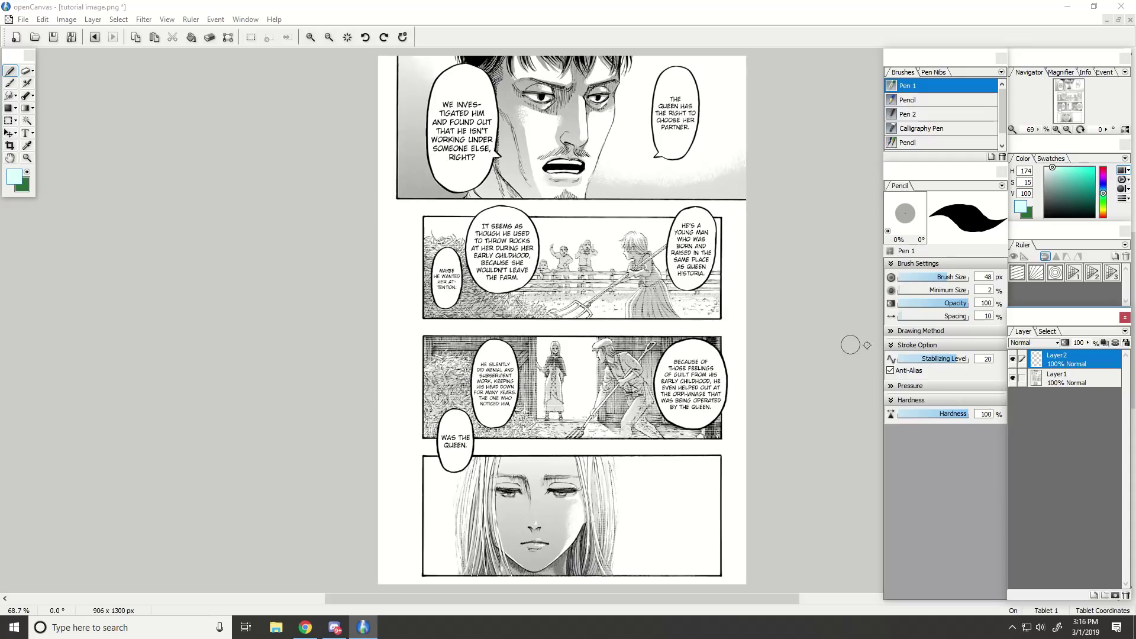
{"action": "left_click", "coordinate": [1057, 373]}
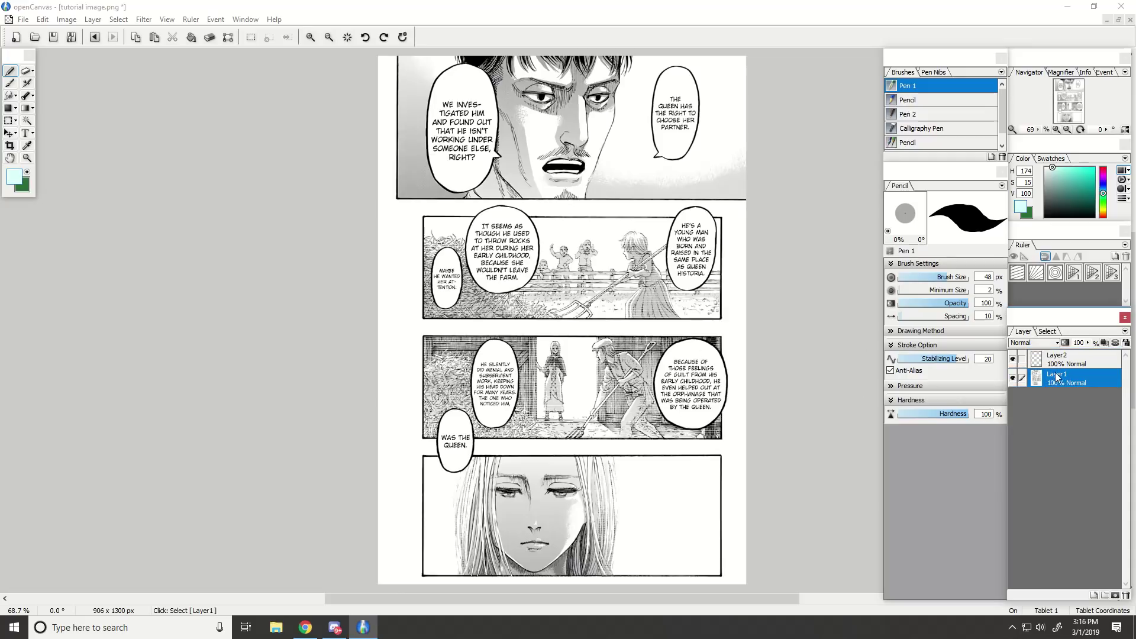
{"action": "left_click_drag", "start_coordinate": [1058, 377], "coordinate": [1057, 358]}
Set the manga page layer's blending mode to Multiply and hide the layer.
{"action": "left_click", "coordinate": [1033, 343]}
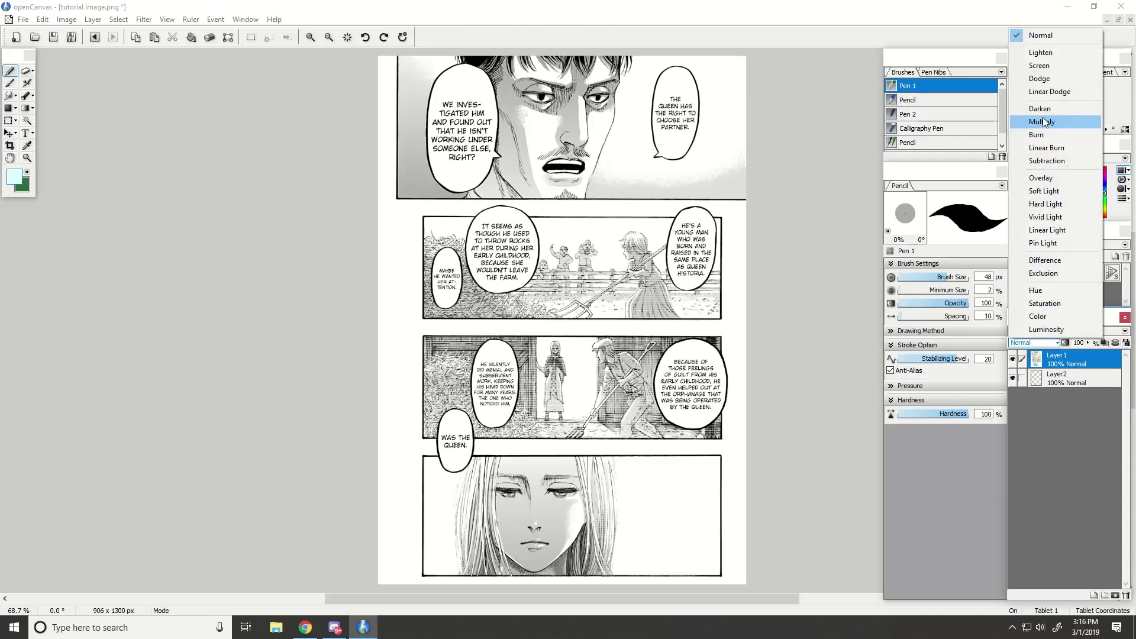
{"action": "left_click", "coordinate": [1043, 122]}
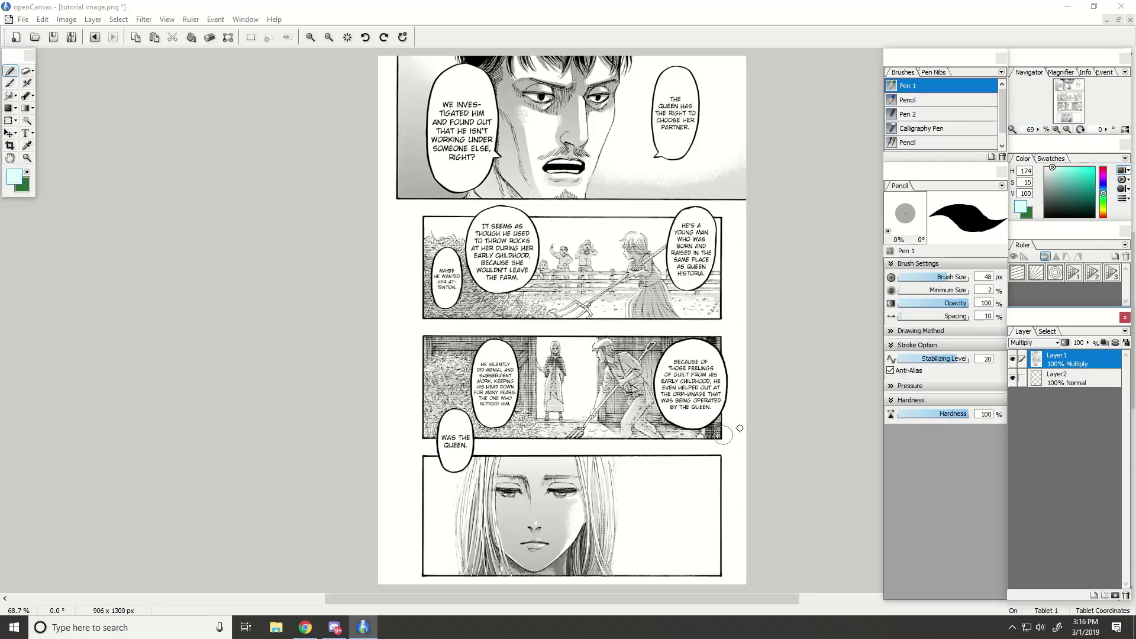
{"action": "left_click", "coordinate": [1013, 360]}
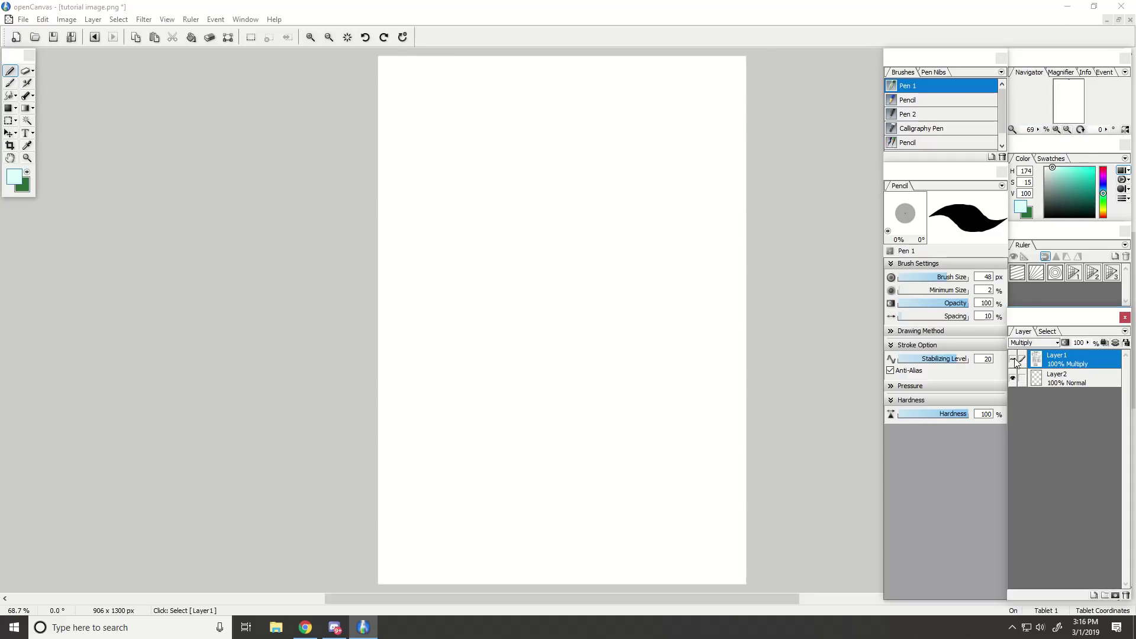
Unhide the manga page layer and try pale and teal brush strokes on the empty layer beneath it, undoing each one.
{"action": "left_click", "coordinate": [1013, 359]}
{"action": "left_click", "coordinate": [1050, 380]}
{"action": "mouse_move", "coordinate": [484, 358]}
{"action": "left_mouse_down"}
{"action": "mouse_move", "coordinate": [585, 287]}
{"action": "mouse_move", "coordinate": [643, 316]}
{"action": "mouse_move", "coordinate": [577, 402]}
{"action": "left_mouse_up"}
{"action": "key", "text": "ctrl+z"}
{"action": "left_click", "coordinate": [1095, 170]}
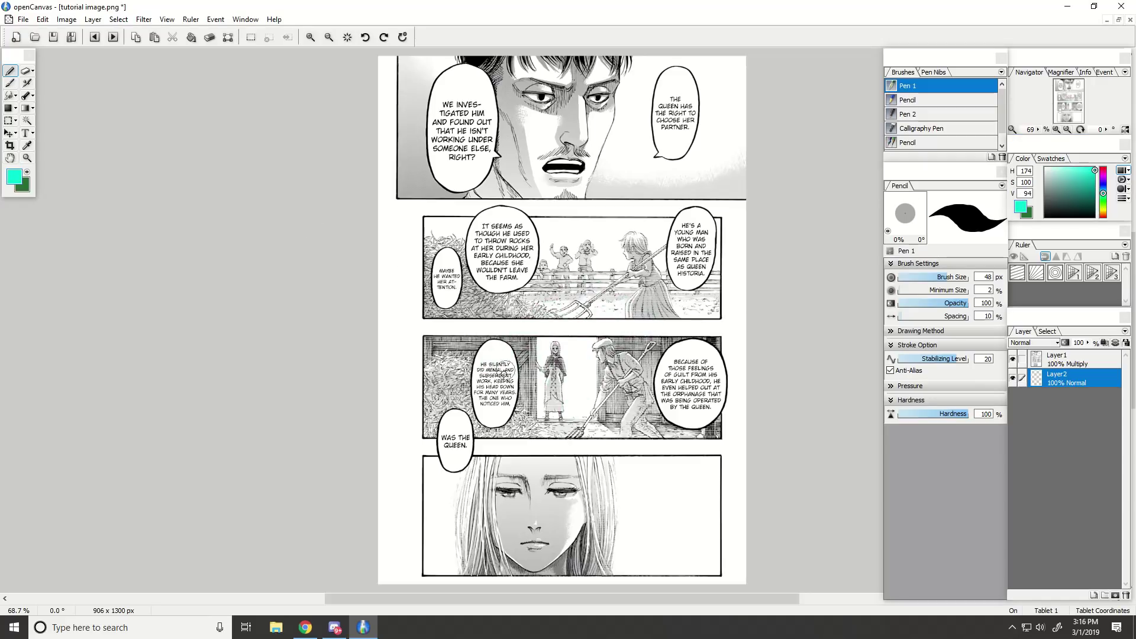
{"action": "mouse_move", "coordinate": [501, 379]}
{"action": "left_mouse_down"}
{"action": "mouse_move", "coordinate": [562, 266]}
{"action": "mouse_move", "coordinate": [698, 284]}
{"action": "mouse_move", "coordinate": [568, 414]}
{"action": "mouse_move", "coordinate": [437, 414]}
{"action": "mouse_move", "coordinate": [532, 420]}
{"action": "left_mouse_up"}
{"action": "key", "text": "ctrl+z"}
{"action": "left_click_drag", "start_coordinate": [444, 423], "coordinate": [769, 420]}
{"action": "key", "text": "ctrl+z"}
Delete the manga page layer from the tutorial image.png document.
{"action": "left_click", "coordinate": [1064, 359]}
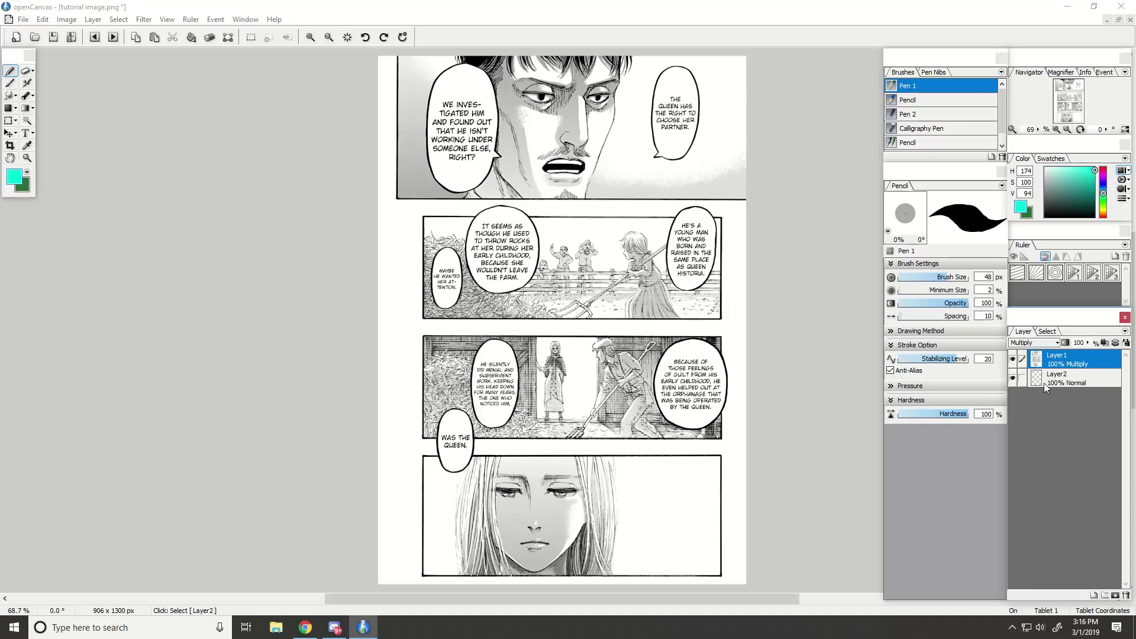
{"action": "scroll", "coordinate": [1052, 346], "scroll_direction": "down", "scroll_amount": 1}
{"action": "scroll", "coordinate": [1051, 346], "scroll_direction": "up", "scroll_amount": 1}
{"action": "left_click", "coordinate": [1126, 595]}
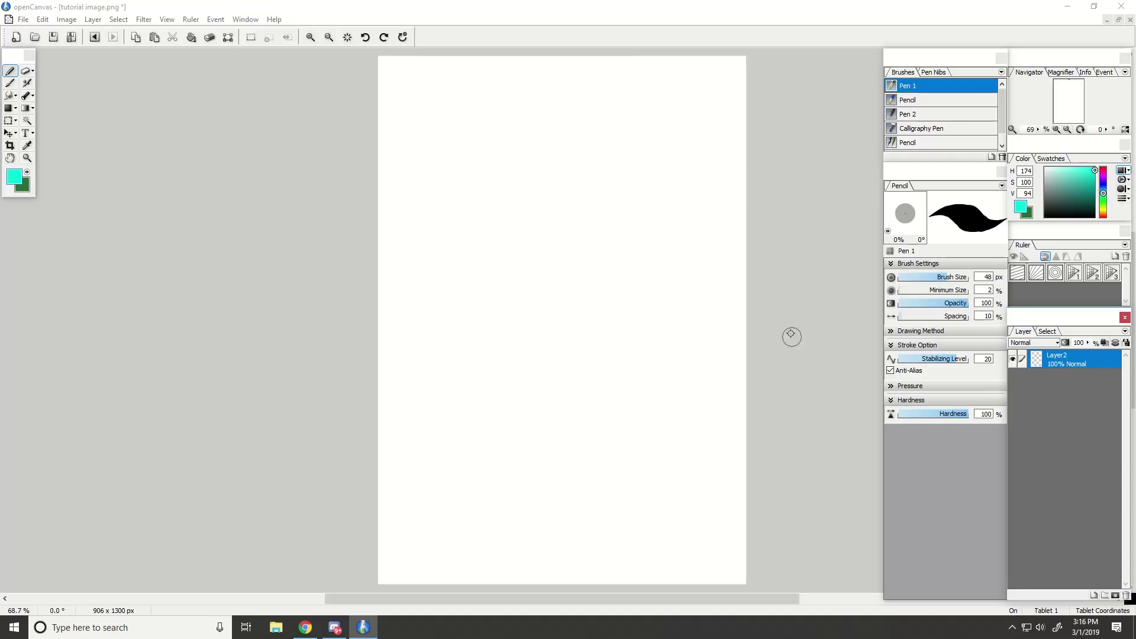
Open the file tutorial image transparent.png from the 114 folder.
{"action": "left_click", "coordinate": [23, 18]}
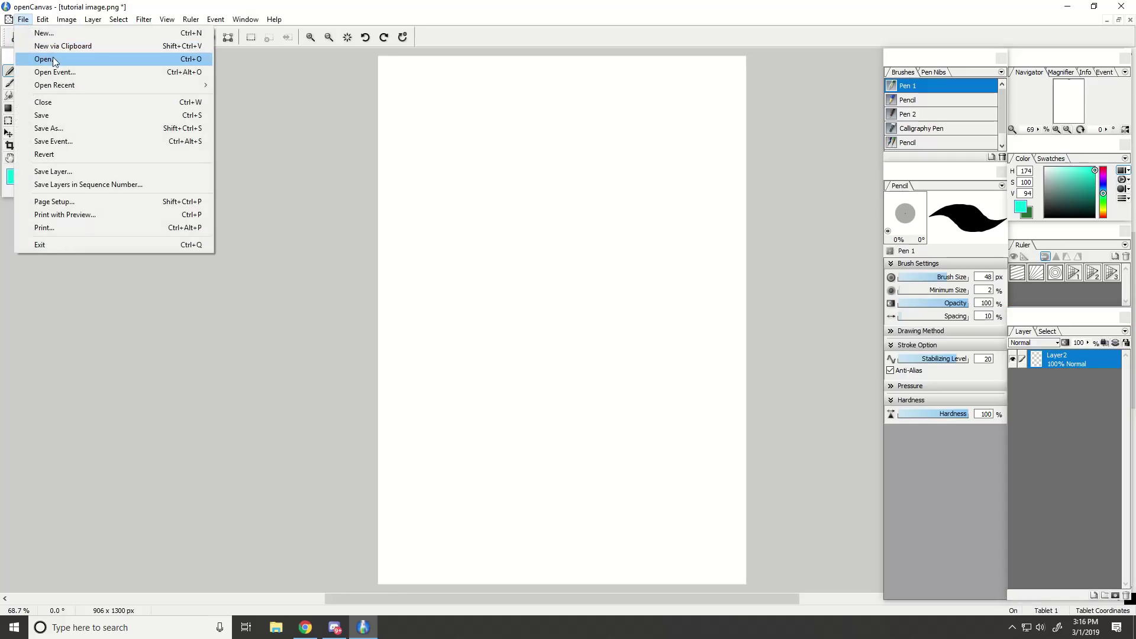
{"action": "left_click", "coordinate": [52, 60]}
{"action": "scroll", "coordinate": [279, 271], "scroll_direction": "down", "scroll_amount": 10}
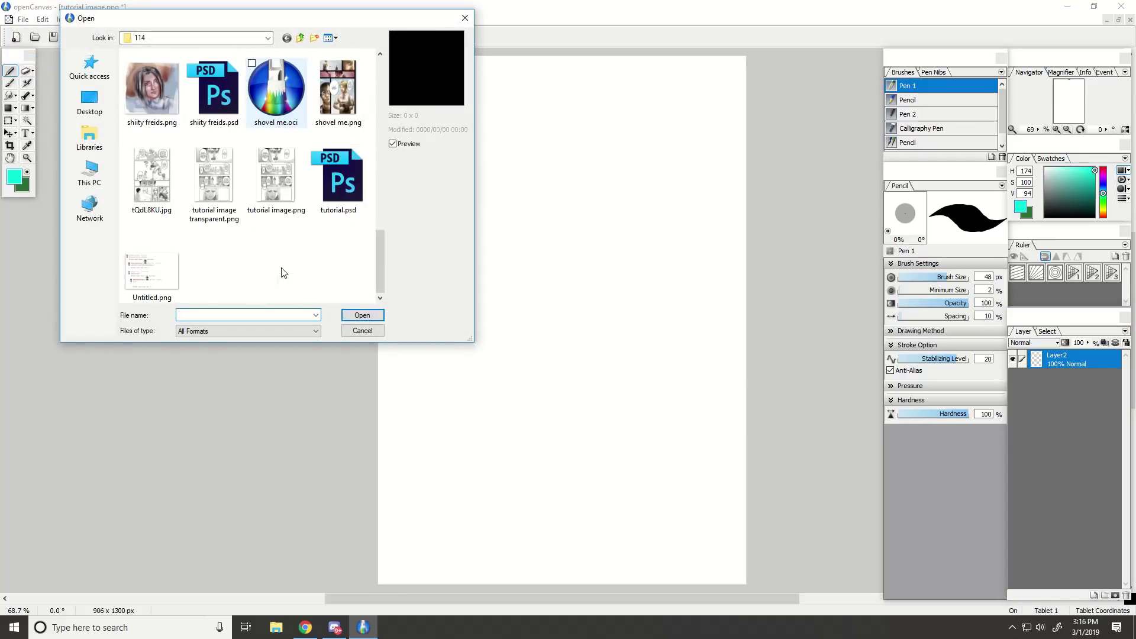
{"action": "left_click", "coordinate": [230, 207]}
{"action": "left_click", "coordinate": [357, 315]}
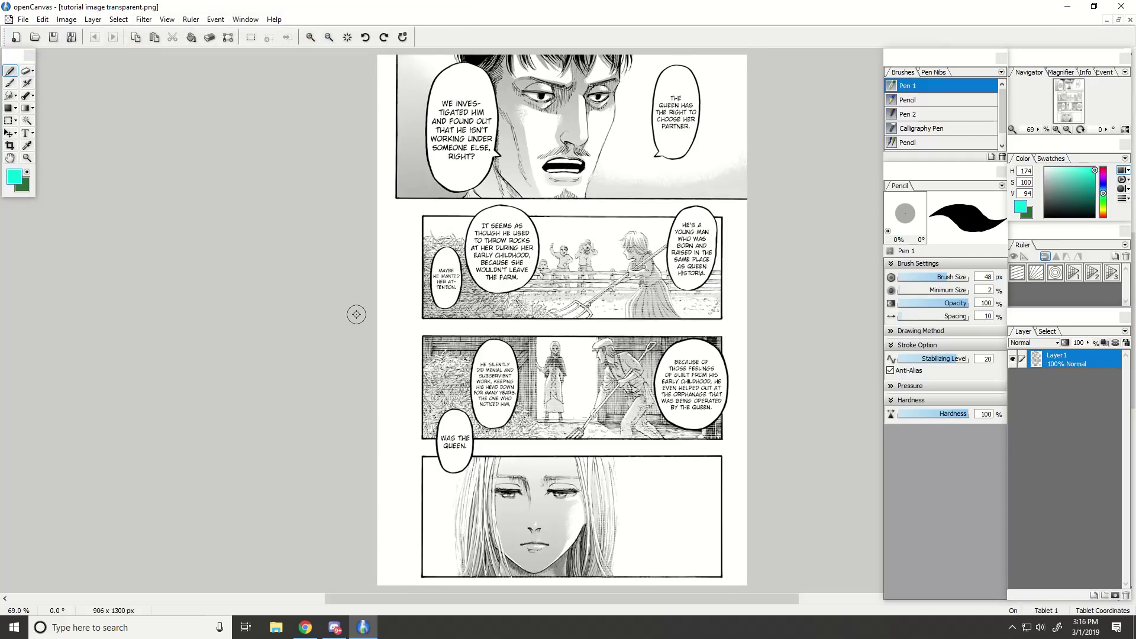
Crop the page to its lowest panel with the long-haired woman's face, about 906 x 340 px.
{"action": "left_click", "coordinate": [9, 146]}
{"action": "left_click_drag", "start_coordinate": [375, 445], "coordinate": [795, 481]}
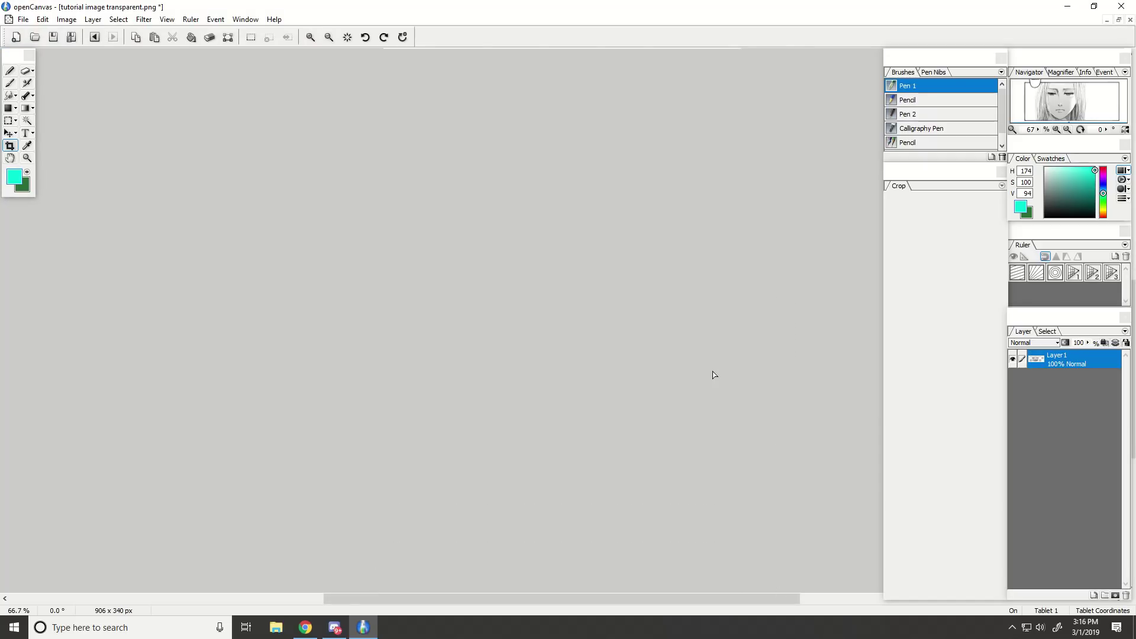
{"action": "scroll", "coordinate": [713, 375], "scroll_direction": "down", "scroll_amount": 2}
{"action": "left_click", "coordinate": [1041, 86]}
{"action": "scroll", "coordinate": [1068, 113], "scroll_direction": "up", "scroll_amount": 2}
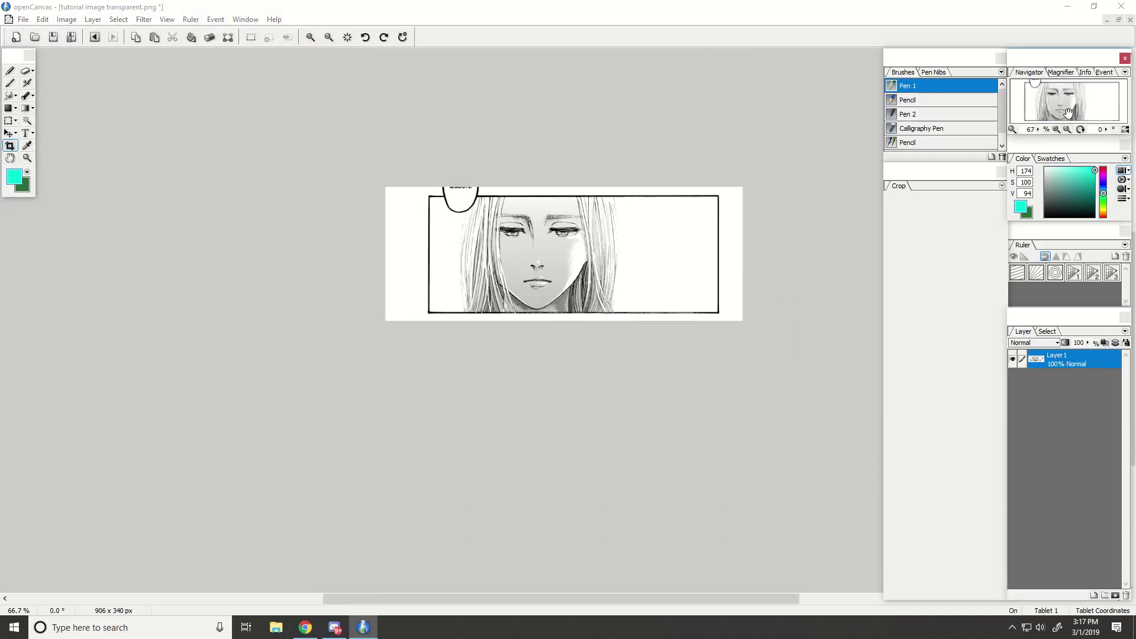
{"action": "scroll", "coordinate": [1069, 113], "scroll_direction": "up", "scroll_amount": 2}
{"action": "left_click_drag", "start_coordinate": [1068, 113], "coordinate": [1076, 96]}
{"action": "scroll", "coordinate": [1073, 99], "scroll_direction": "up", "scroll_amount": 2}
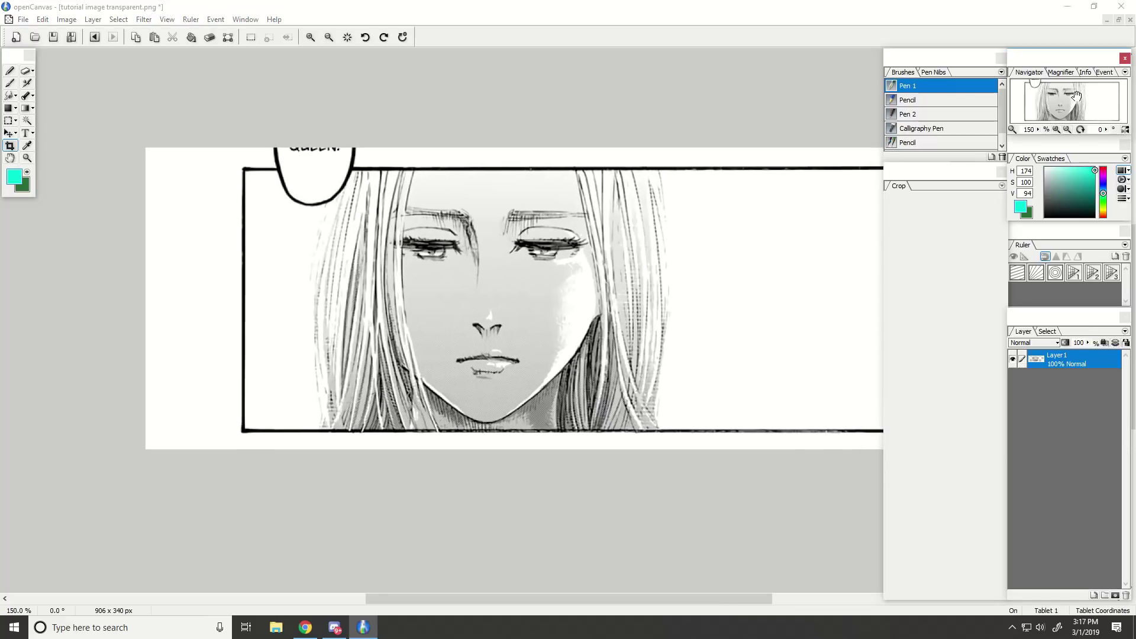
Check the Discord group call for messages and return to openCanvas.
{"action": "left_click", "coordinate": [335, 627]}
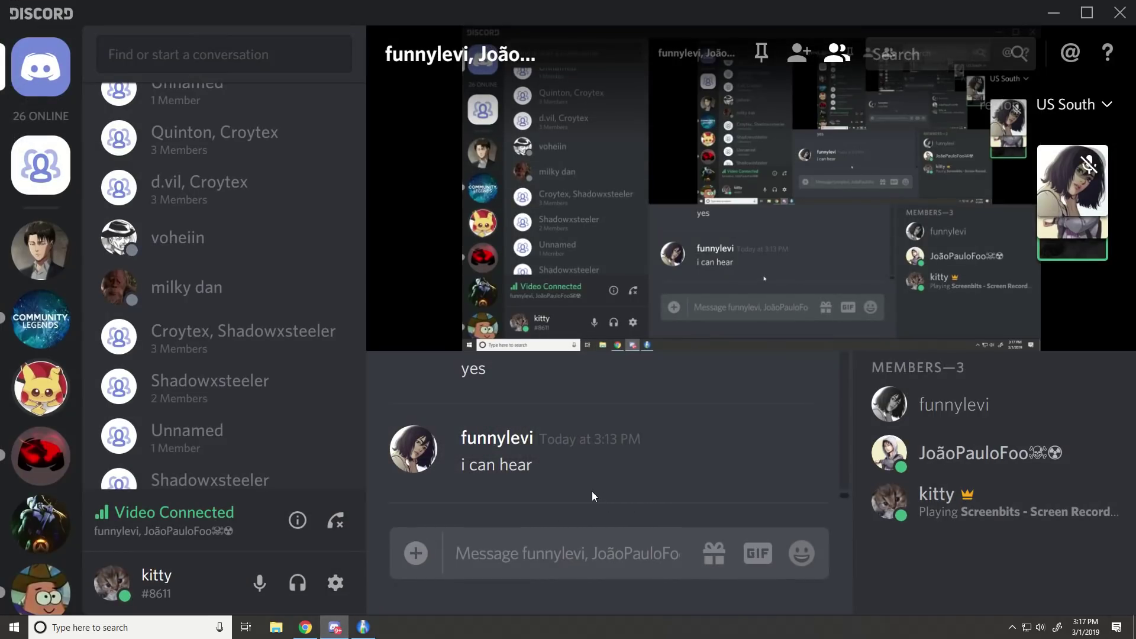
{"action": "mouse_move", "coordinate": [363, 626]}
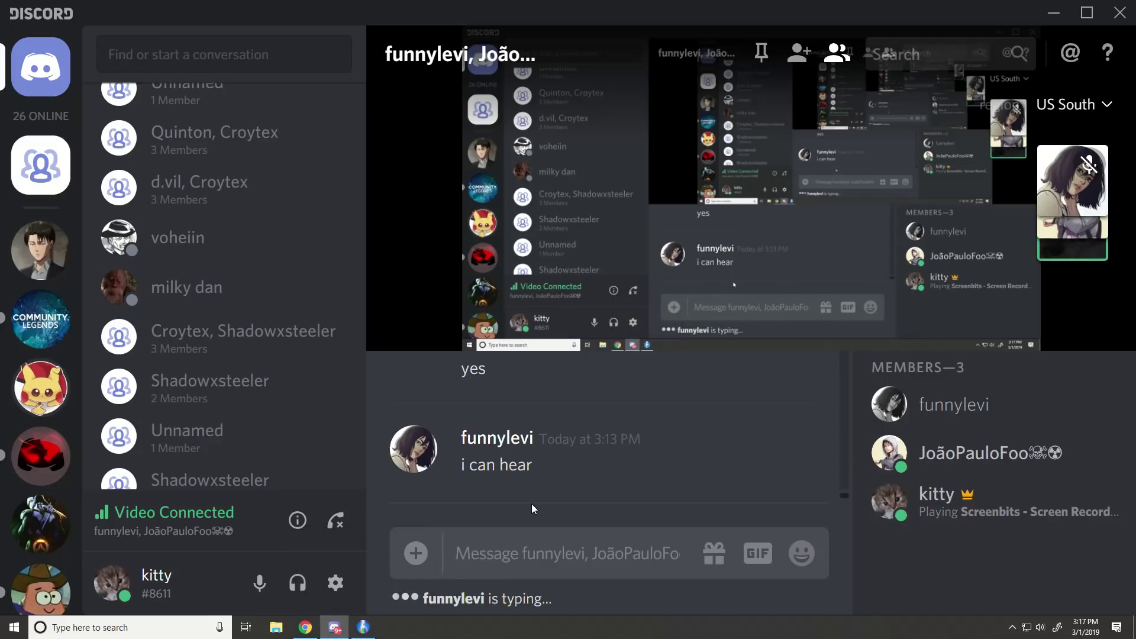
{"action": "left_click", "coordinate": [363, 628]}
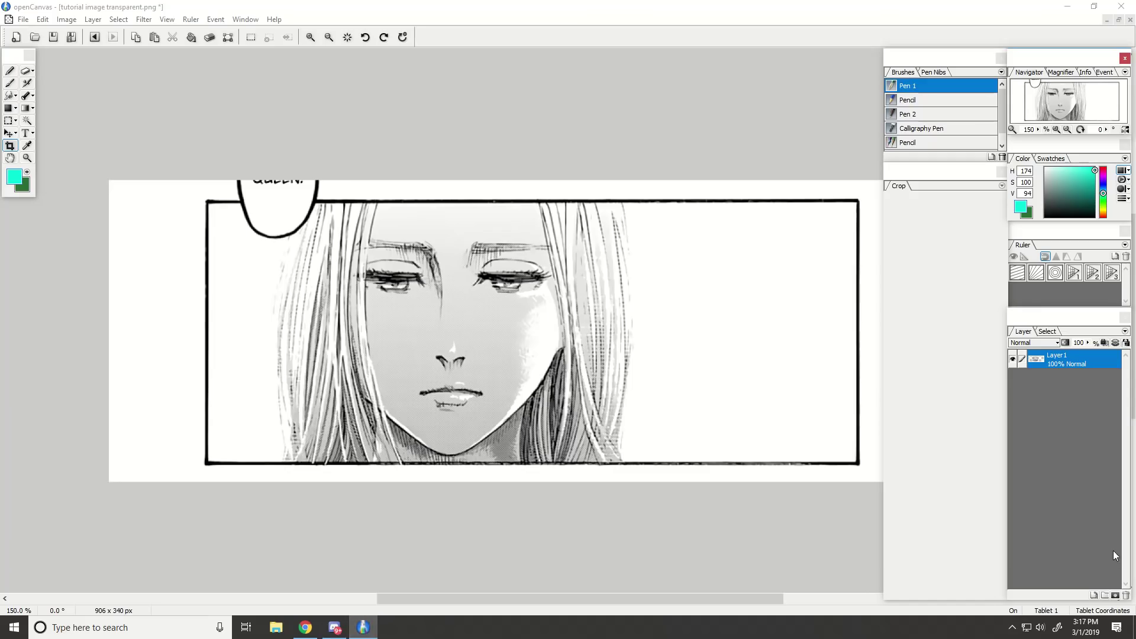
Add a new empty layer beneath the cropped panel layer and try a teal pen stroke along the hair, undoing it.
{"action": "left_click", "coordinate": [9, 70]}
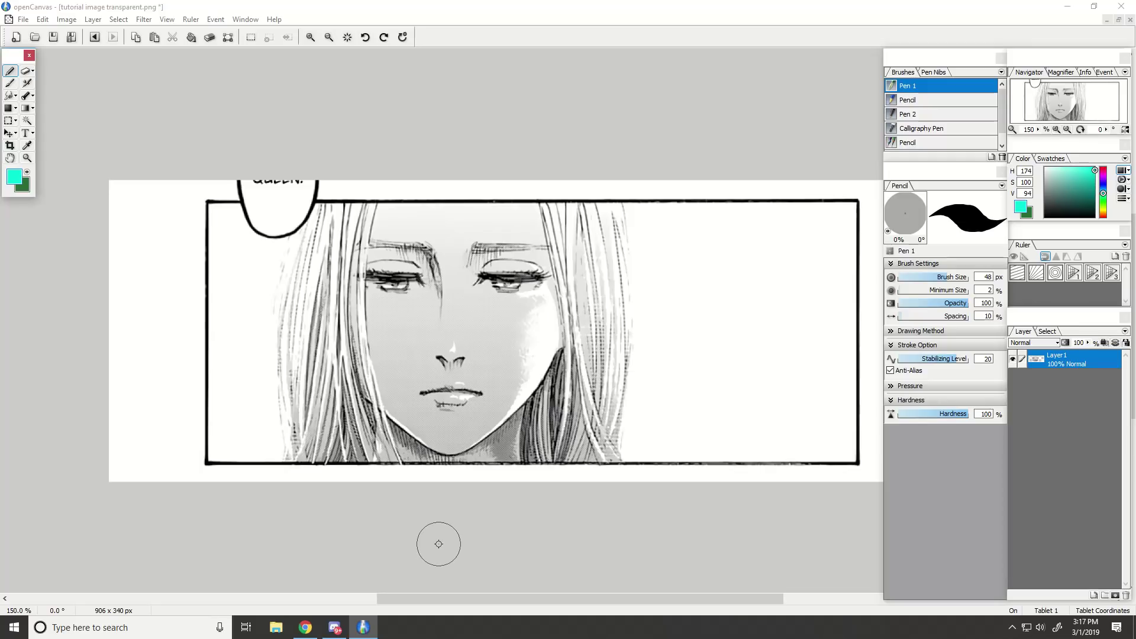
{"action": "left_click", "coordinate": [1094, 595]}
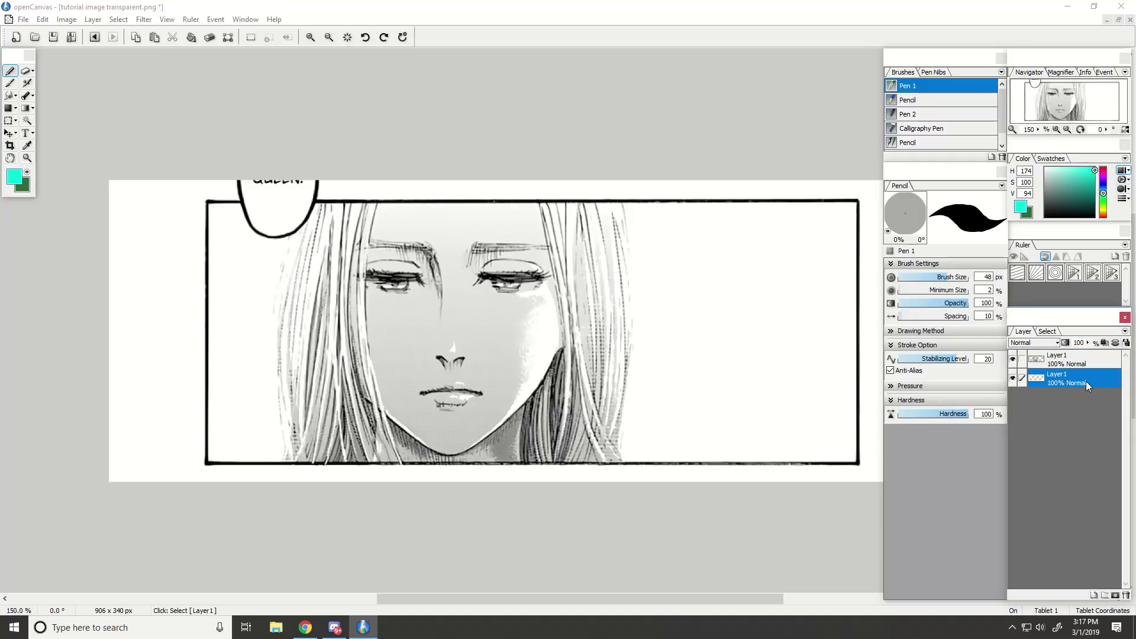
{"action": "left_click_drag", "start_coordinate": [362, 406], "coordinate": [338, 287]}
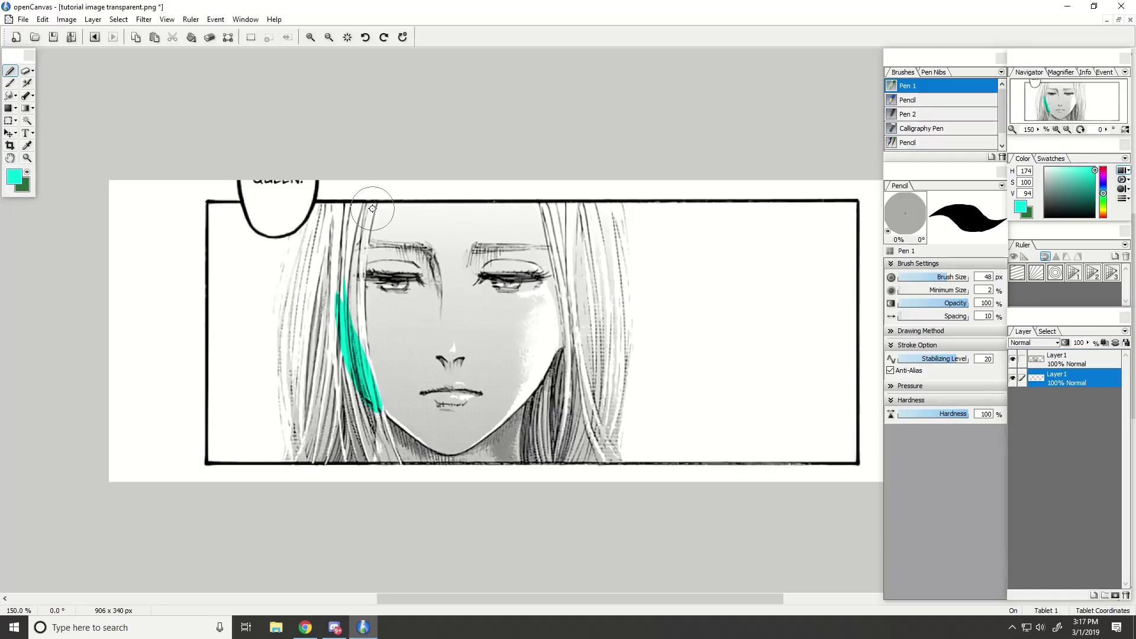
{"action": "key", "text": "ctrl+z"}
Set the paint colour to pale peach with H 34, S 27, V 100.
{"action": "left_click_drag", "start_coordinate": [1102, 193], "coordinate": [1103, 213]}
{"action": "left_click", "coordinate": [1061, 169]}
{"action": "left_click_drag", "start_coordinate": [1058, 163], "coordinate": [1057, 162]}
Paint test patches in peach over the cheek and mouth, and in tan and off-white across the hair and blank area.
{"action": "mouse_move", "coordinate": [387, 380]}
{"action": "left_mouse_down"}
{"action": "mouse_move", "coordinate": [394, 410]}
{"action": "mouse_move", "coordinate": [433, 423]}
{"action": "mouse_move", "coordinate": [516, 305]}
{"action": "mouse_move", "coordinate": [547, 292]}
{"action": "left_mouse_up"}
{"action": "key", "text": "ctrl+z"}
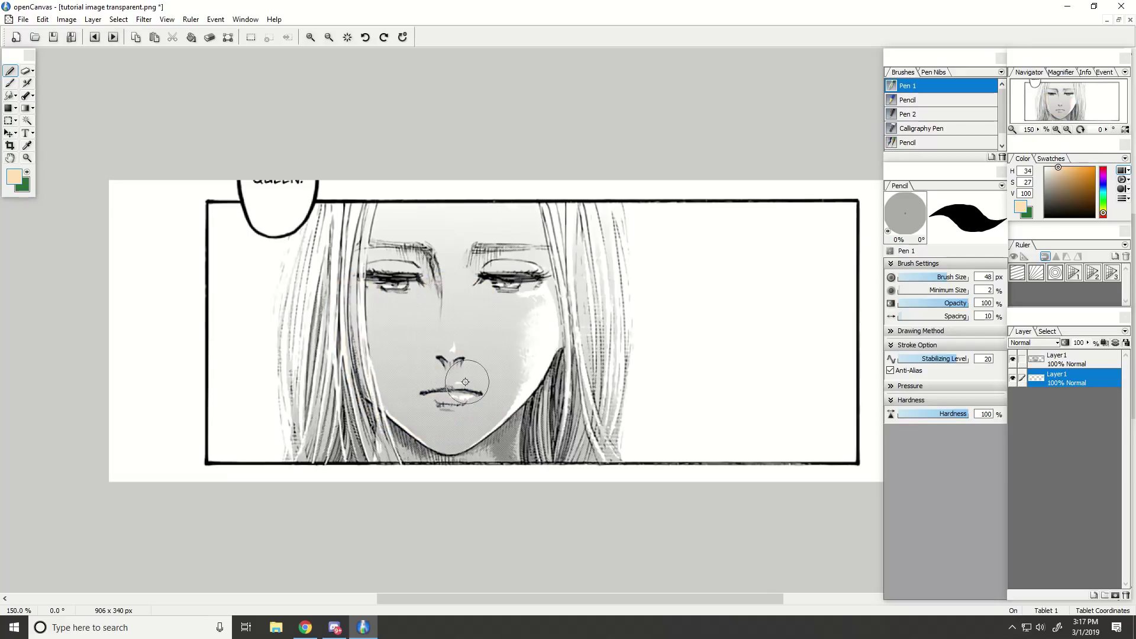
{"action": "mouse_move", "coordinate": [469, 380]}
{"action": "left_mouse_down"}
{"action": "mouse_move", "coordinate": [507, 354]}
{"action": "mouse_move", "coordinate": [520, 390]}
{"action": "mouse_move", "coordinate": [460, 379]}
{"action": "mouse_move", "coordinate": [446, 408]}
{"action": "left_mouse_up"}
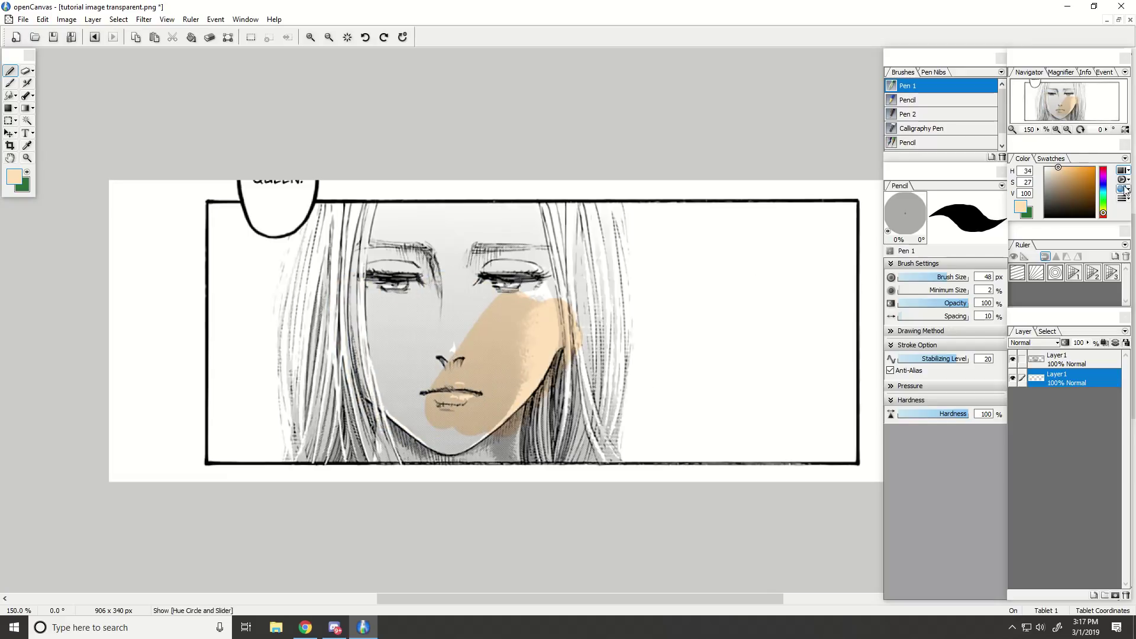
{"action": "left_click", "coordinate": [1059, 178]}
{"action": "mouse_move", "coordinate": [589, 423]}
{"action": "left_mouse_down"}
{"action": "mouse_move", "coordinate": [573, 361]}
{"action": "mouse_move", "coordinate": [668, 334]}
{"action": "mouse_move", "coordinate": [737, 364]}
{"action": "left_mouse_up"}
{"action": "left_click", "coordinate": [1047, 167]}
{"action": "mouse_move", "coordinate": [629, 302]}
{"action": "left_mouse_down"}
{"action": "mouse_move", "coordinate": [674, 304]}
{"action": "mouse_move", "coordinate": [713, 364]}
{"action": "left_mouse_up"}
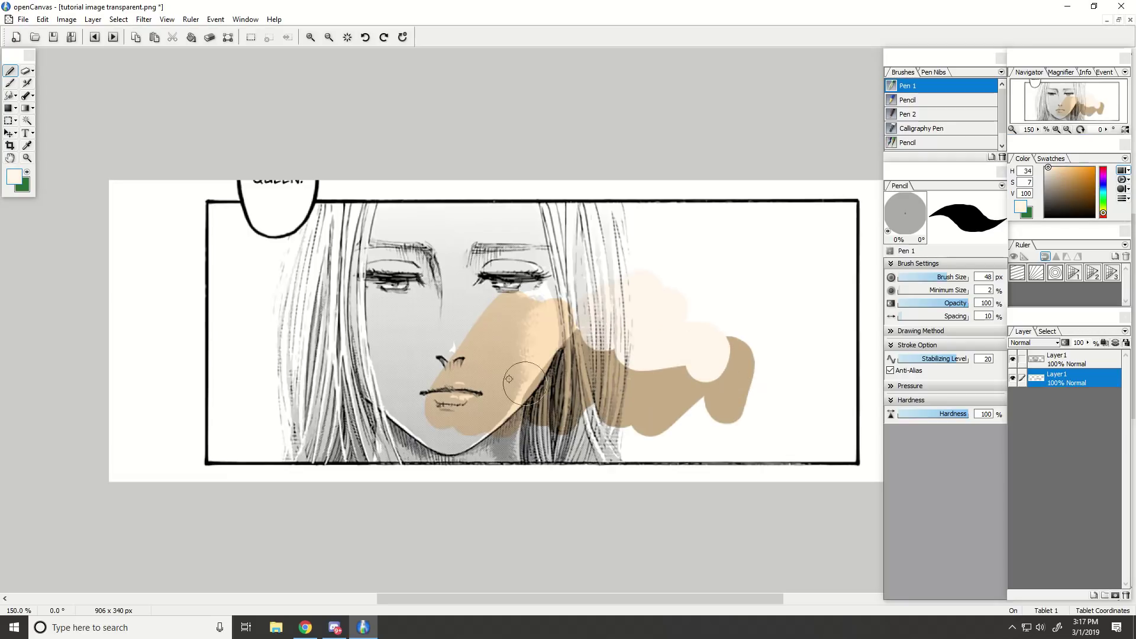
Delete the painted test patches from the lower layer using a rectangular selection, and clear the selection.
{"action": "left_click", "coordinate": [8, 121]}
{"action": "left_click_drag", "start_coordinate": [211, 200], "coordinate": [804, 494]}
{"action": "key", "text": "Delete"}
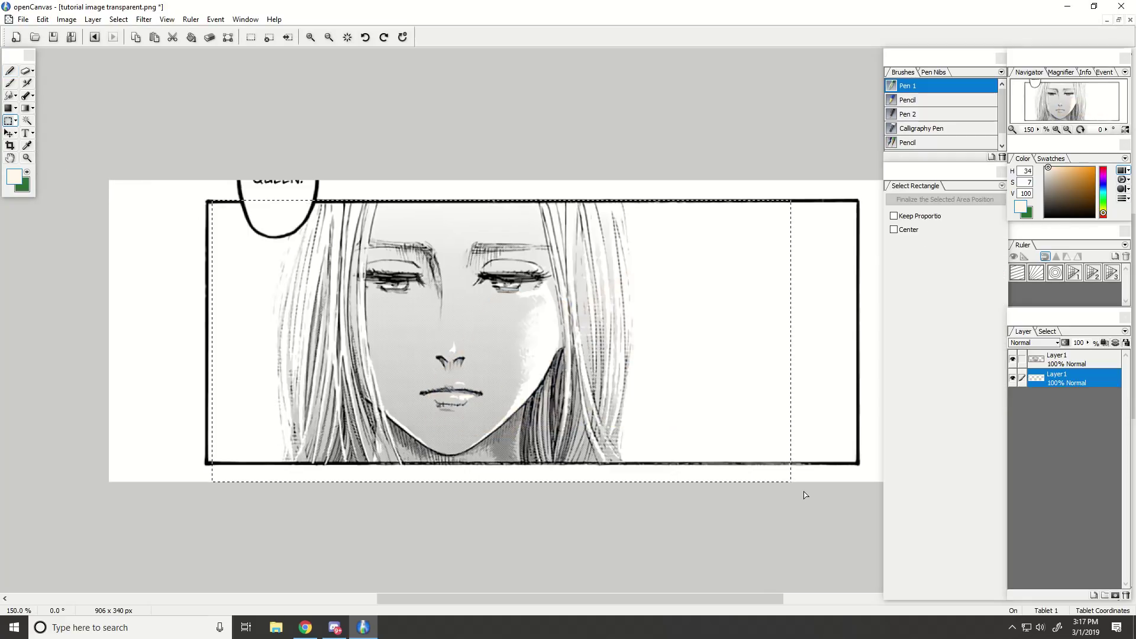
{"action": "left_click", "coordinate": [517, 340]}
Reduce the Water Color 1 brush size to 63 px and set the colour to saturated orange, H 34, S 100, V 100.
{"action": "left_click", "coordinate": [9, 83]}
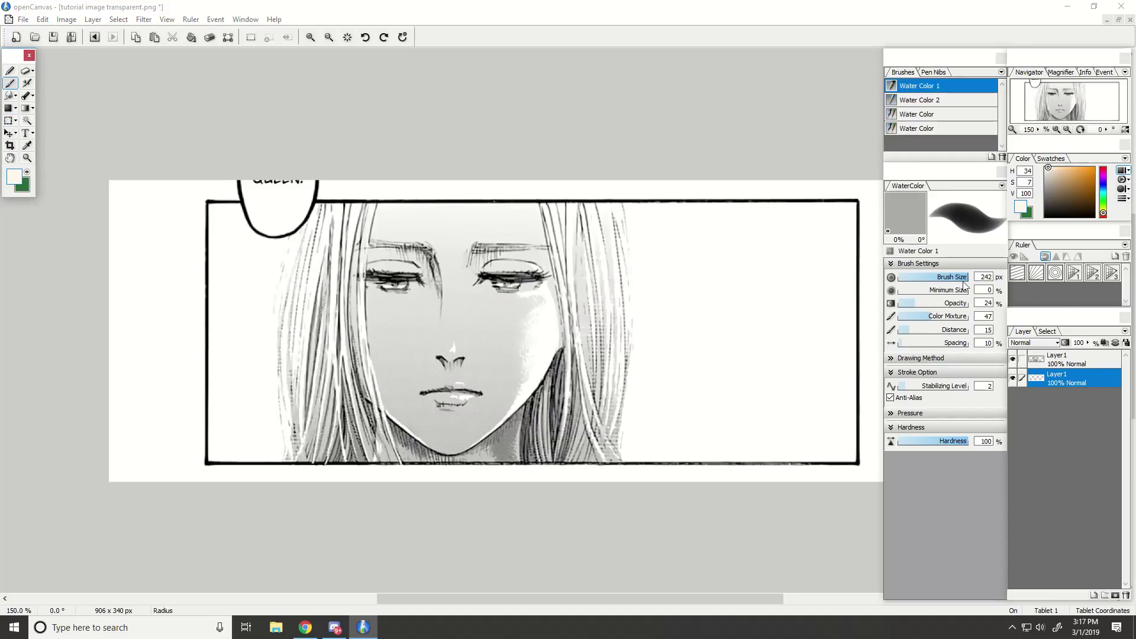
{"action": "left_click_drag", "start_coordinate": [1085, 178], "coordinate": [1101, 159]}
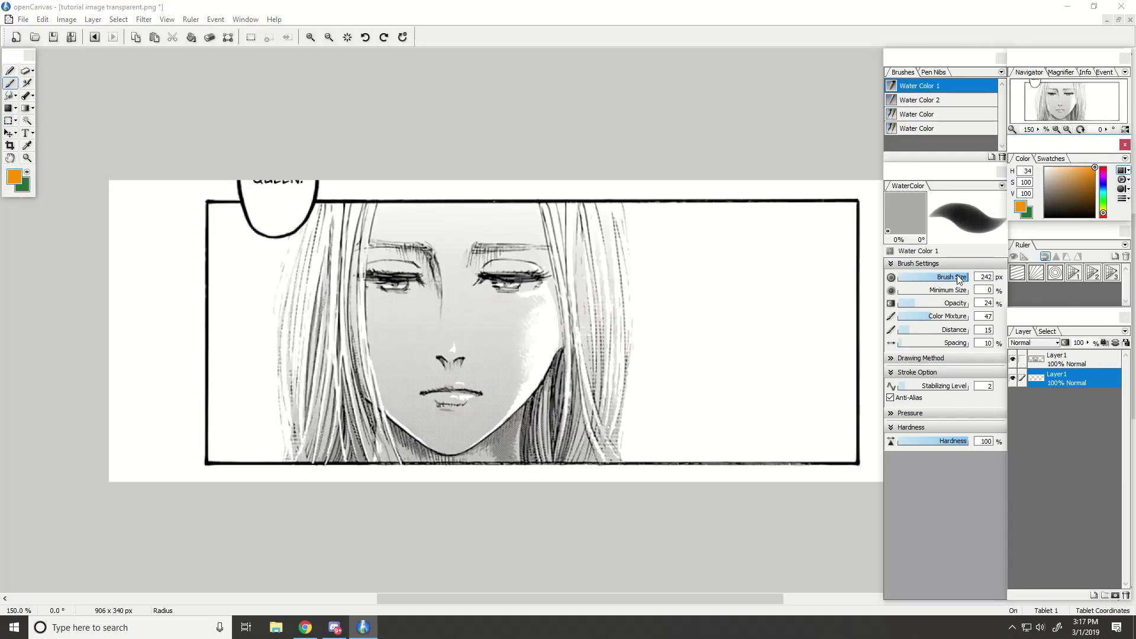
{"action": "left_click_drag", "start_coordinate": [959, 279], "coordinate": [953, 278]}
Outline both sides of the face and neck in orange with Pen 1 on the lower layer.
{"action": "left_click", "coordinate": [9, 73]}
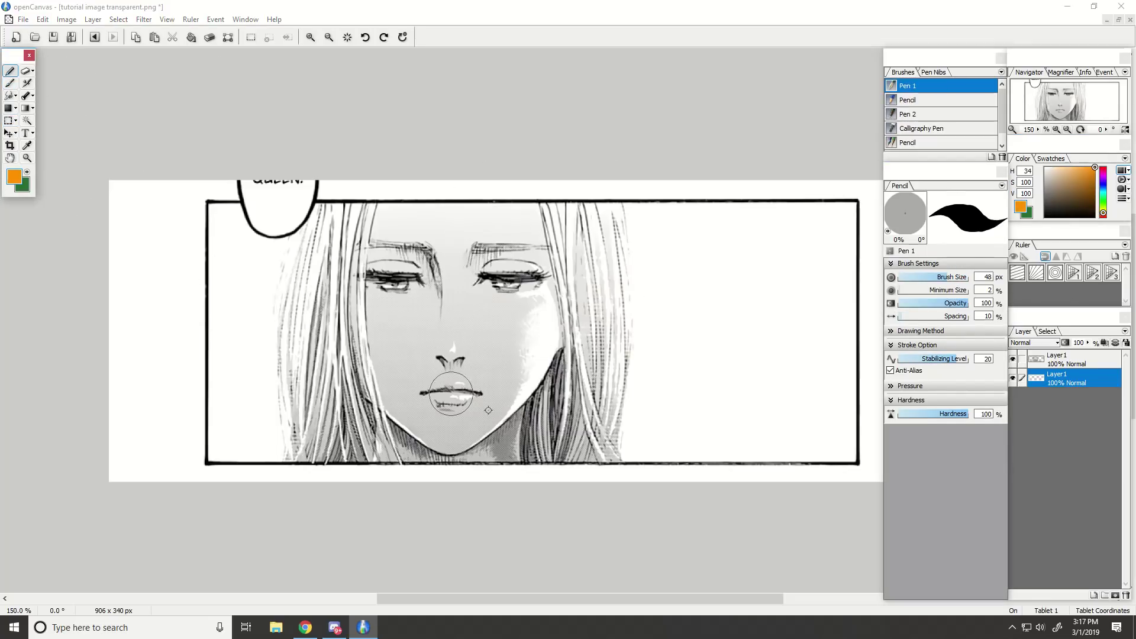
{"action": "key", "text": "ctrl+plus"}
{"action": "mouse_move", "coordinate": [323, 502]}
{"action": "left_mouse_down"}
{"action": "mouse_move", "coordinate": [315, 504]}
{"action": "mouse_move", "coordinate": [329, 424]}
{"action": "mouse_move", "coordinate": [322, 446]}
{"action": "mouse_move", "coordinate": [260, 293]}
{"action": "left_mouse_up"}
{"action": "mouse_move", "coordinate": [260, 248]}
{"action": "left_mouse_down"}
{"action": "mouse_move", "coordinate": [261, 287]}
{"action": "mouse_move", "coordinate": [271, 155]}
{"action": "left_mouse_up"}
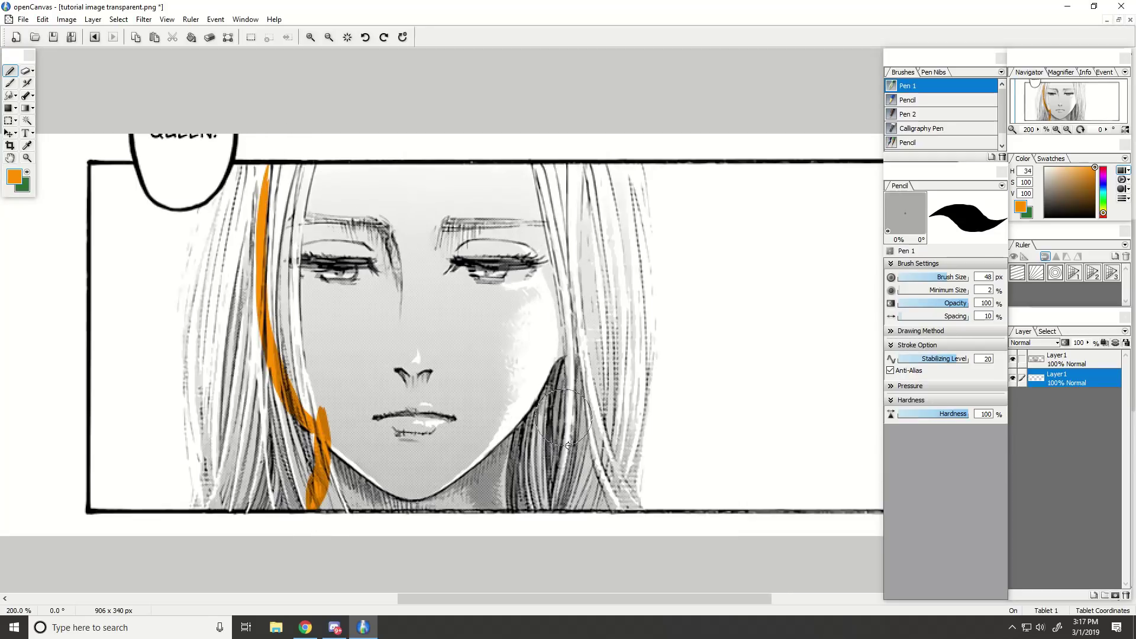
{"action": "mouse_move", "coordinate": [500, 514]}
{"action": "left_mouse_down"}
{"action": "mouse_move", "coordinate": [523, 414]}
{"action": "mouse_move", "coordinate": [509, 420]}
{"action": "mouse_move", "coordinate": [604, 260]}
{"action": "mouse_move", "coordinate": [606, 178]}
{"action": "left_mouse_up"}
Try orange pen and watercolour strokes in the blank area beside the face and remove them again.
{"action": "key", "text": "ctrl+minus"}
{"action": "key", "text": "ctrl+minus"}
{"action": "mouse_move", "coordinate": [690, 276]}
{"action": "left_mouse_down"}
{"action": "mouse_move", "coordinate": [710, 281]}
{"action": "mouse_move", "coordinate": [703, 274]}
{"action": "left_mouse_up"}
{"action": "key", "text": "ctrl+z"}
{"action": "left_click", "coordinate": [9, 83]}
{"action": "mouse_move", "coordinate": [649, 296]}
{"action": "left_mouse_down"}
{"action": "mouse_move", "coordinate": [685, 278]}
{"action": "mouse_move", "coordinate": [682, 334]}
{"action": "mouse_move", "coordinate": [719, 399]}
{"action": "left_mouse_up"}
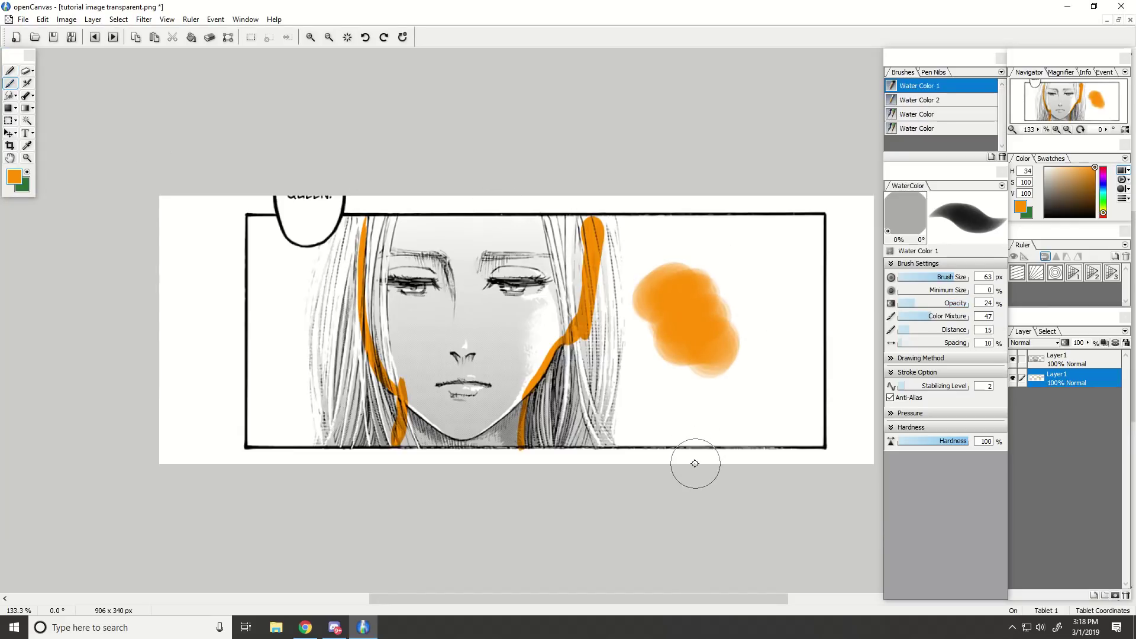
{"action": "left_click", "coordinate": [9, 120]}
{"action": "left_click_drag", "start_coordinate": [651, 283], "coordinate": [785, 418]}
{"action": "key", "text": "Delete"}
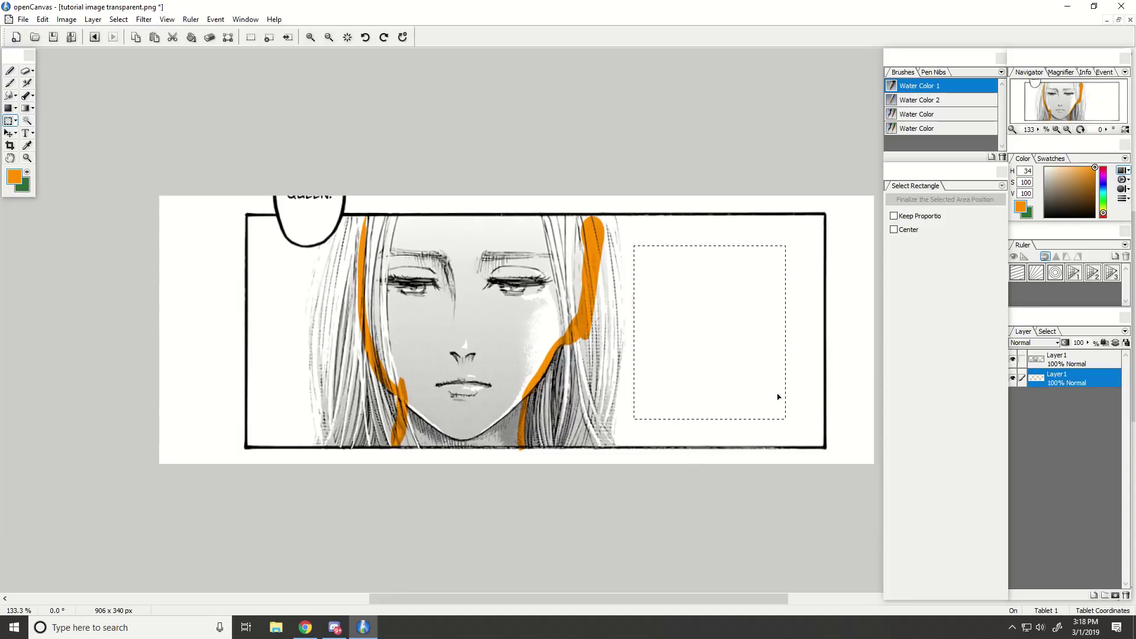
Try an orange Air Brush stroke in the blank area beside the face, undo it and return to Water Color 1.
{"action": "left_click", "coordinate": [27, 83]}
{"action": "mouse_move", "coordinate": [710, 317]}
{"action": "left_mouse_down"}
{"action": "mouse_move", "coordinate": [783, 380]}
{"action": "mouse_move", "coordinate": [769, 366]}
{"action": "left_mouse_up"}
{"action": "key", "text": "ctrl+z"}
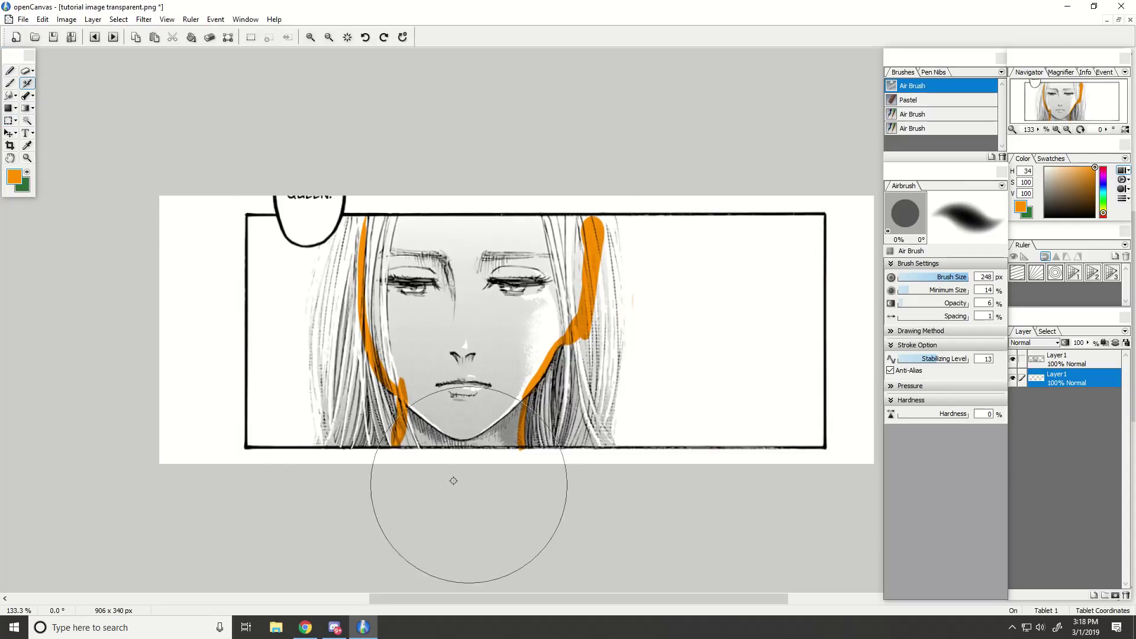
{"action": "left_click", "coordinate": [10, 83]}
{"action": "scroll", "coordinate": [500, 500], "scroll_direction": "up", "scroll_amount": 3}
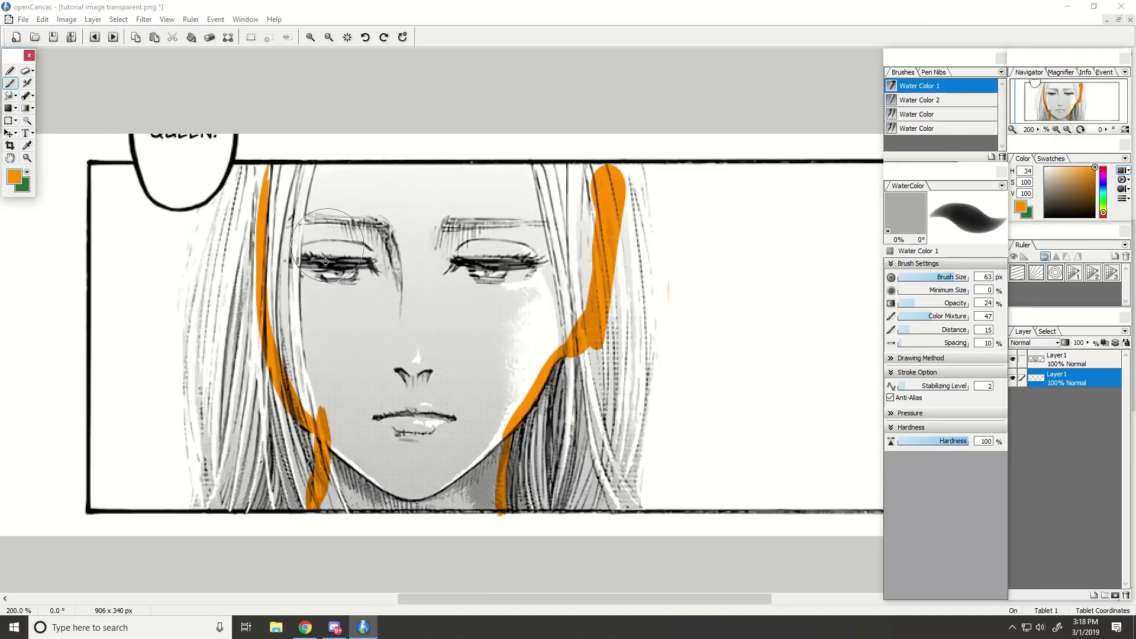
Try extending the orange outline below the chin and along the hair with an 18 px Air Brush, undoing the strokes.
{"action": "left_click", "coordinate": [27, 83]}
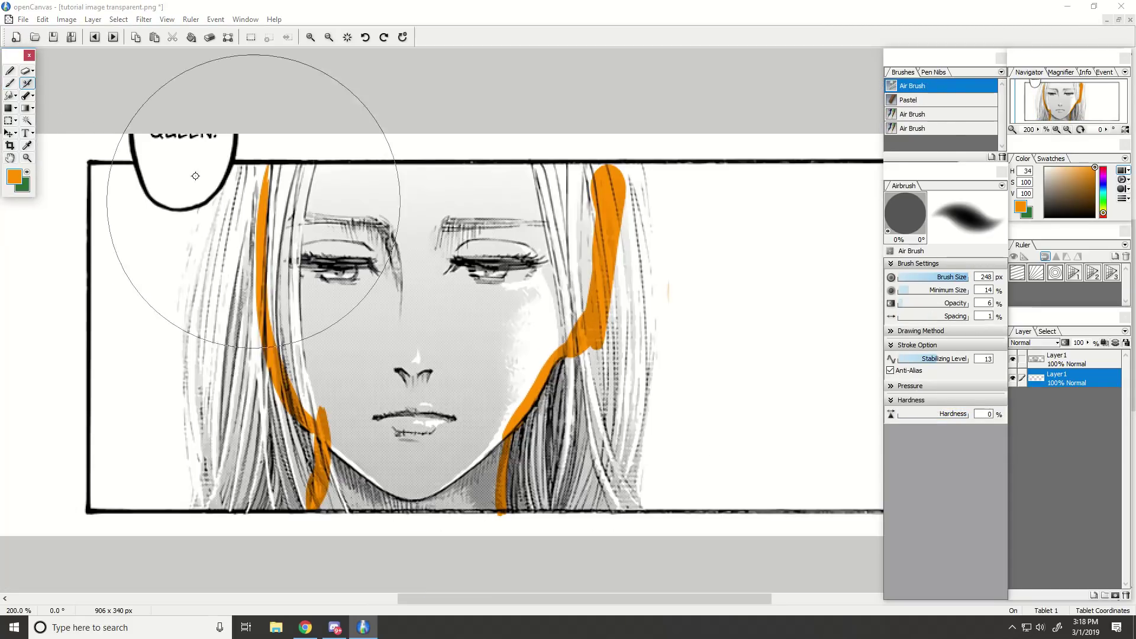
{"action": "left_click", "coordinate": [927, 276]}
{"action": "mouse_move", "coordinate": [495, 512]}
{"action": "left_mouse_down"}
{"action": "mouse_move", "coordinate": [356, 508]}
{"action": "mouse_move", "coordinate": [457, 524]}
{"action": "mouse_move", "coordinate": [489, 513]}
{"action": "left_mouse_up"}
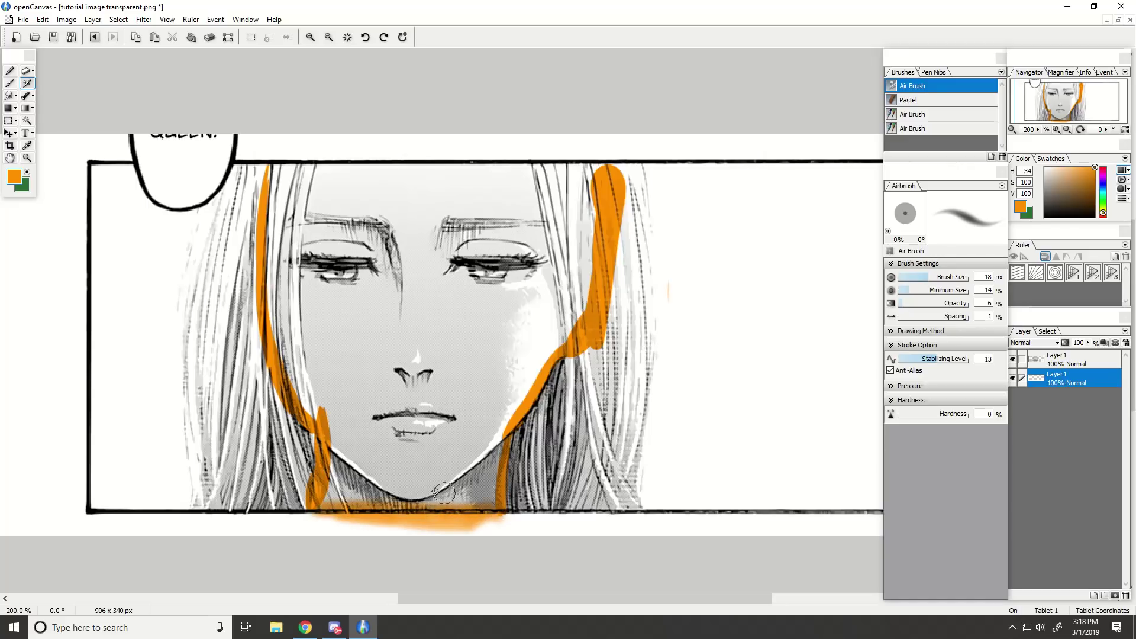
{"action": "key", "text": "ctrl+z"}
{"action": "mouse_move", "coordinate": [597, 161]}
{"action": "left_mouse_down"}
{"action": "mouse_move", "coordinate": [583, 298]}
{"action": "mouse_move", "coordinate": [532, 394]}
{"action": "left_mouse_up"}
{"action": "key", "text": "ctrl+z"}
Set Eraser 1 to 21 px and erase the leftover airbrush paint below the chin.
{"action": "left_click", "coordinate": [25, 70]}
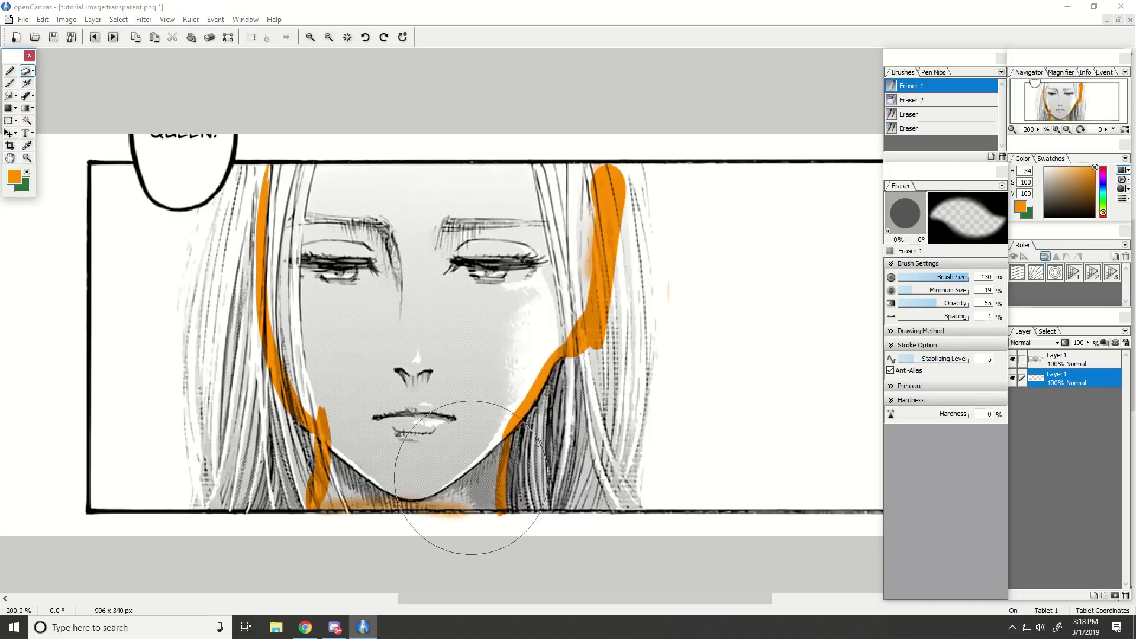
{"action": "left_click", "coordinate": [930, 277]}
{"action": "mouse_move", "coordinate": [466, 523]}
{"action": "left_mouse_down"}
{"action": "mouse_move", "coordinate": [413, 502]}
{"action": "mouse_move", "coordinate": [346, 501]}
{"action": "left_mouse_up"}
Close the orange outline with Pen 1 along the panel's lower edge at the neck and upper edge above the forehead.
{"action": "left_click", "coordinate": [9, 71]}
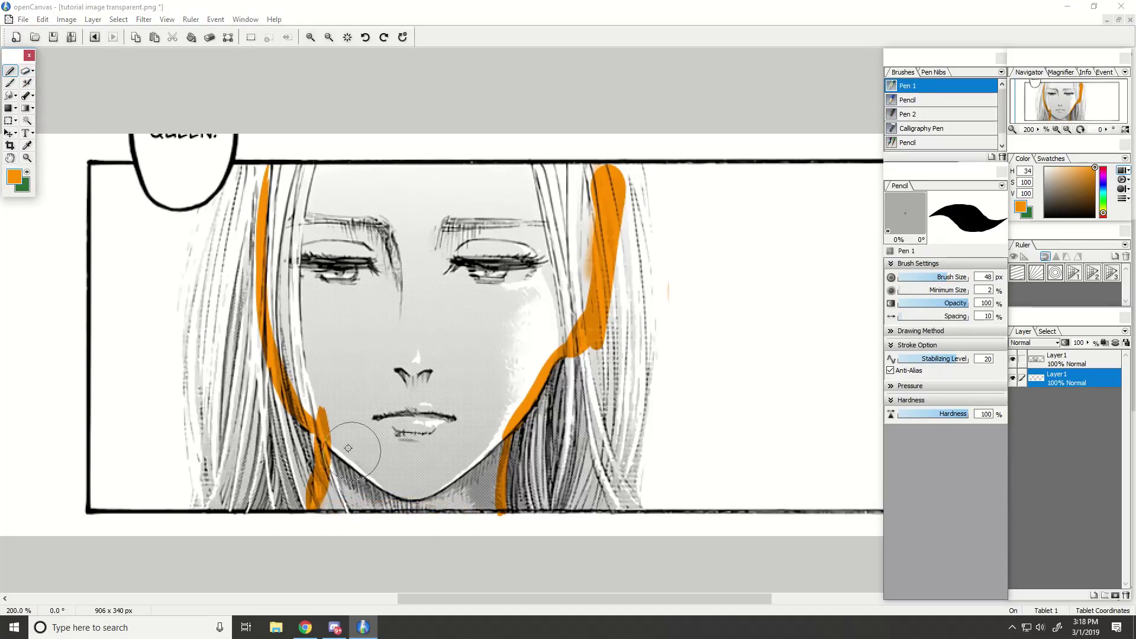
{"action": "mouse_move", "coordinate": [496, 508]}
{"action": "left_mouse_down"}
{"action": "mouse_move", "coordinate": [444, 502]}
{"action": "mouse_move", "coordinate": [496, 509]}
{"action": "mouse_move", "coordinate": [320, 505]}
{"action": "left_mouse_up"}
{"action": "mouse_move", "coordinate": [269, 178]}
{"action": "left_mouse_down"}
{"action": "mouse_move", "coordinate": [309, 161]}
{"action": "mouse_move", "coordinate": [613, 167]}
{"action": "left_mouse_up"}
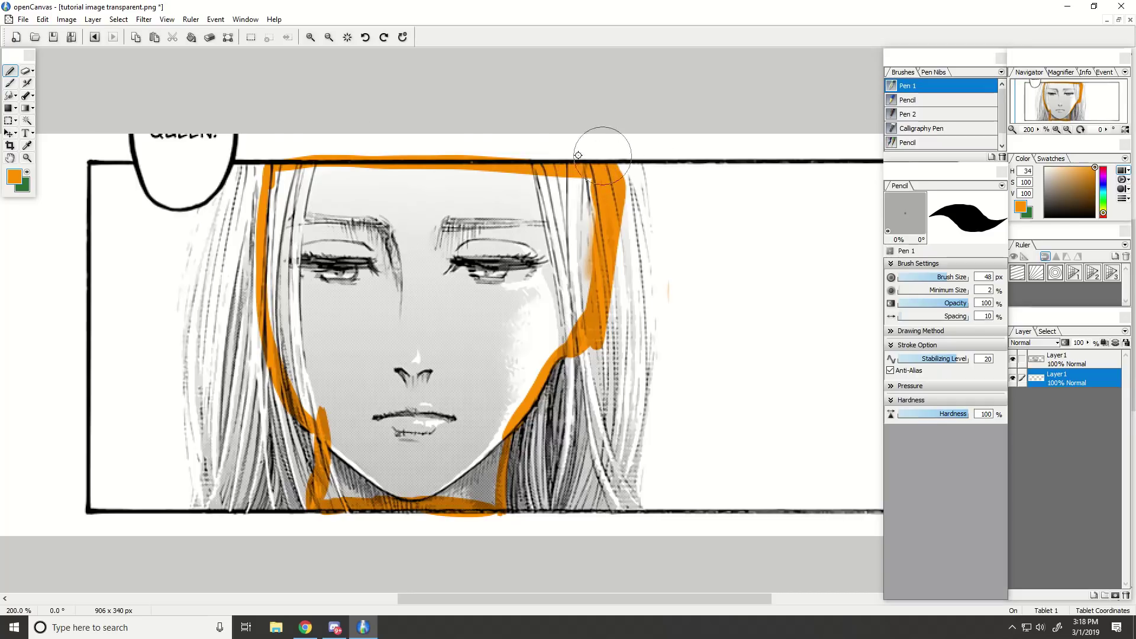
Fill the outlined face and neck area with orange using the Fill tool.
{"action": "left_click", "coordinate": [33, 110]}
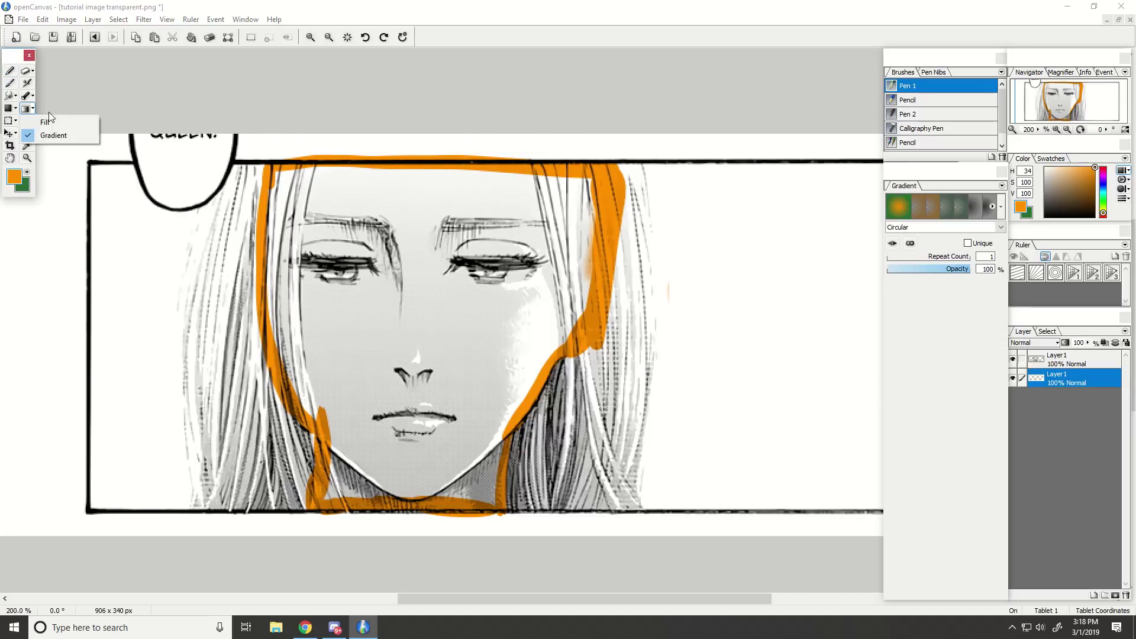
{"action": "left_click", "coordinate": [47, 130]}
{"action": "left_click", "coordinate": [411, 382]}
{"action": "key", "text": "ctrl+minus"}
{"action": "key", "text": "ctrl+minus"}
{"action": "key", "text": "ctrl+minus"}
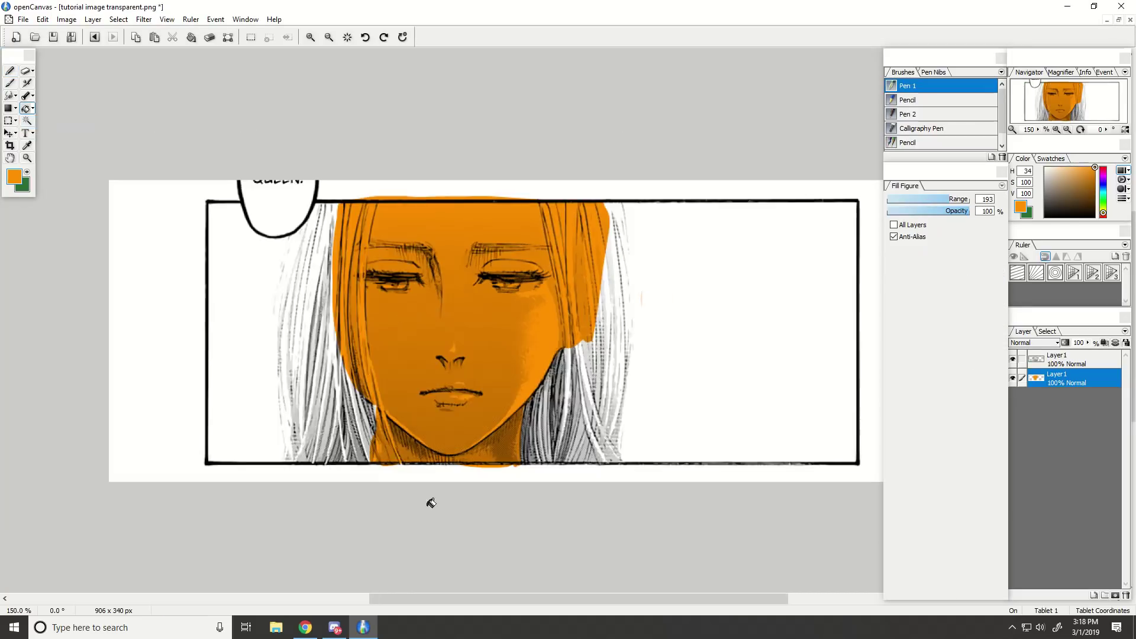
Erase the excess orange over the hair beside the face's right edge using Eraser 1 at 21 px.
{"action": "key", "text": "ctrl+plus"}
{"action": "key", "text": "ctrl+plus"}
{"action": "left_click", "coordinate": [27, 71]}
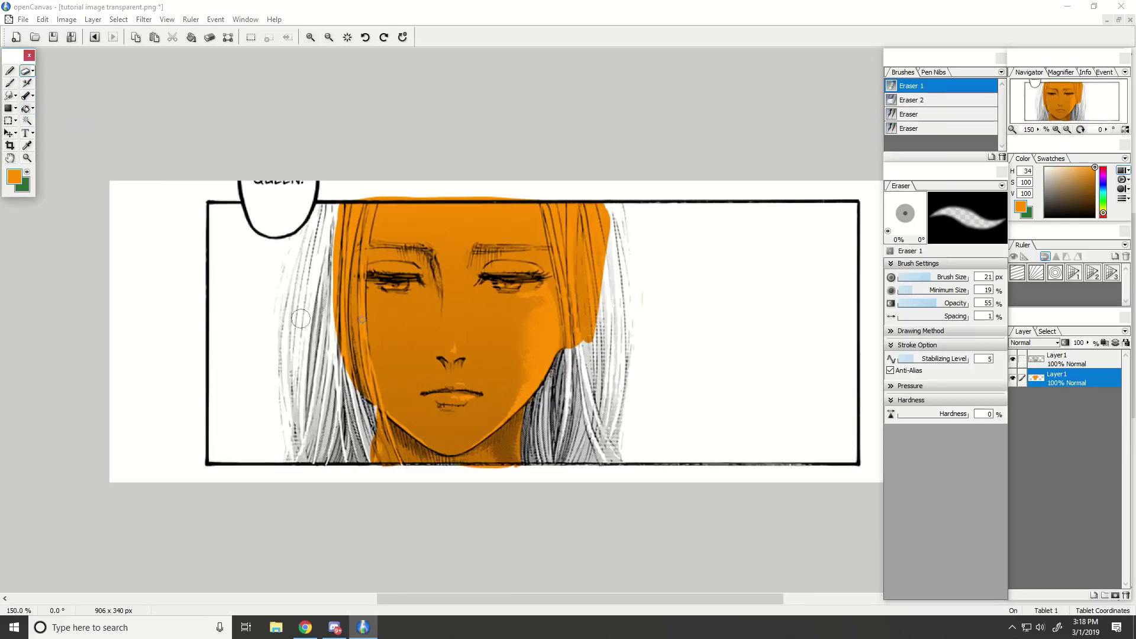
{"action": "mouse_move", "coordinate": [581, 339]}
{"action": "left_mouse_down"}
{"action": "mouse_move", "coordinate": [601, 222]}
{"action": "mouse_move", "coordinate": [581, 345]}
{"action": "left_mouse_up"}
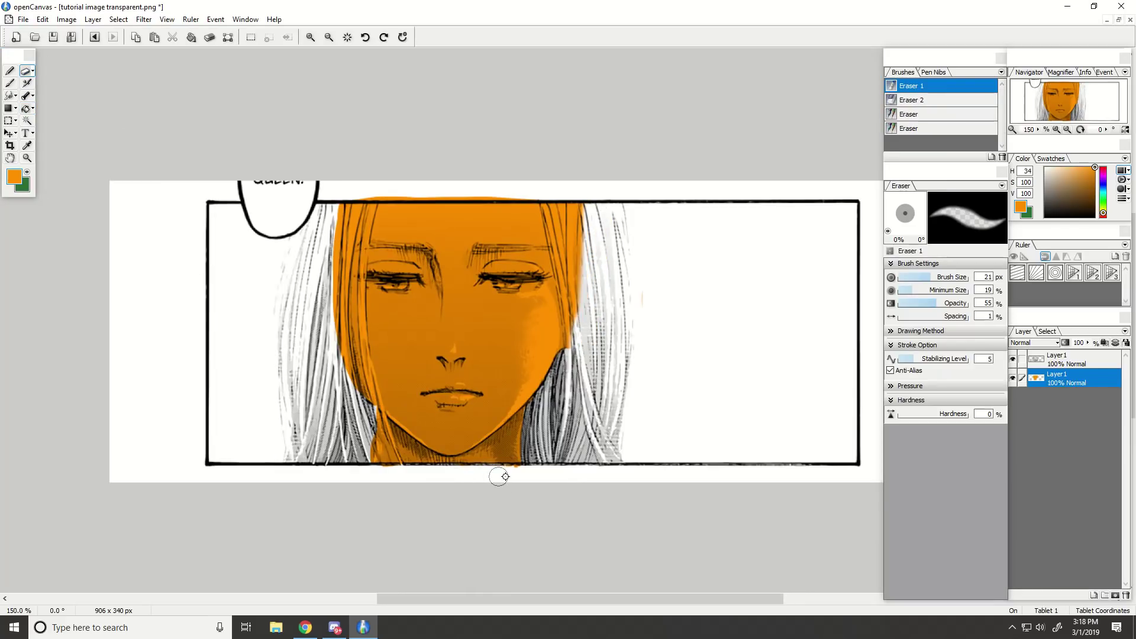
Set up the Water Color 1 brush with an 18 px size and 75% opacity.
{"action": "left_click", "coordinate": [10, 72]}
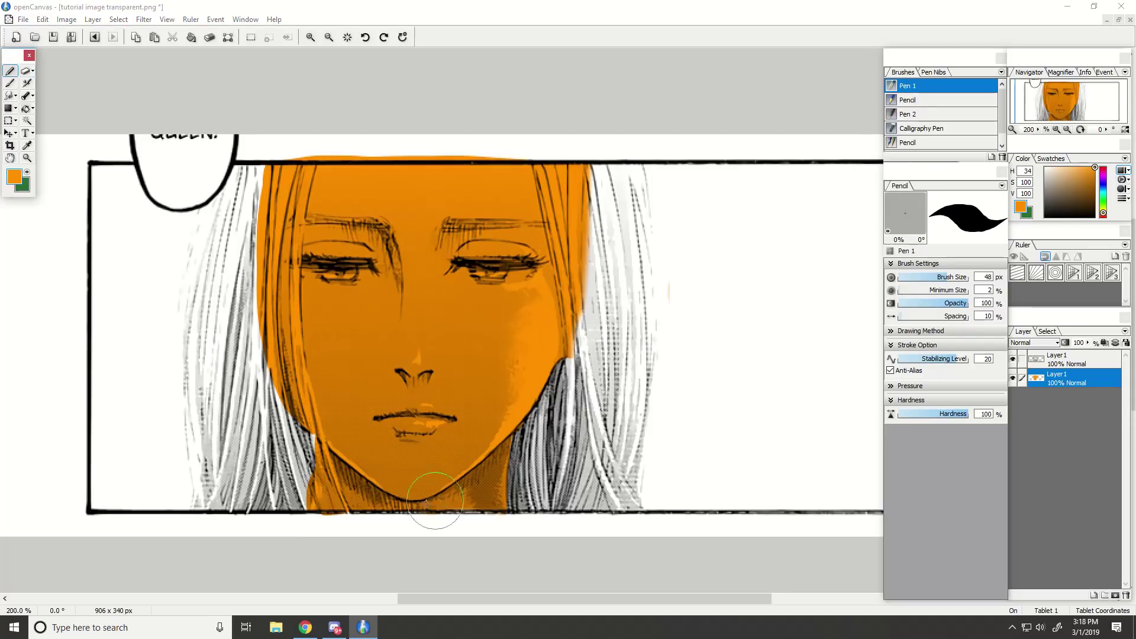
{"action": "scroll", "coordinate": [441, 491], "scroll_direction": "up", "scroll_amount": 1}
{"action": "left_click", "coordinate": [9, 83]}
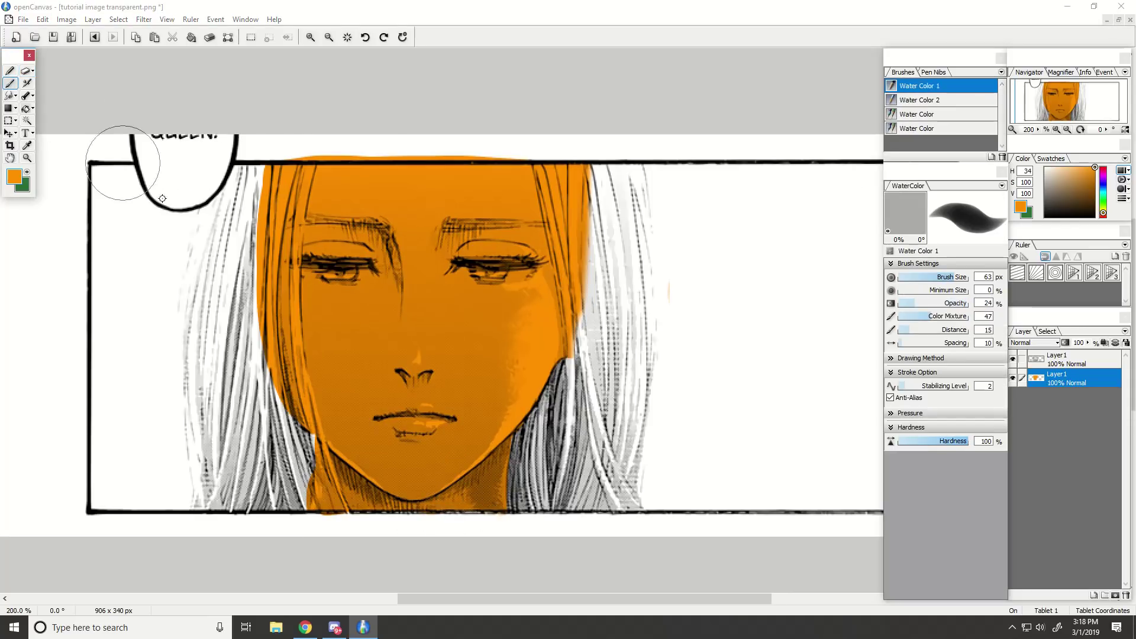
{"action": "scroll", "coordinate": [774, 422], "scroll_direction": "down", "scroll_amount": 2}
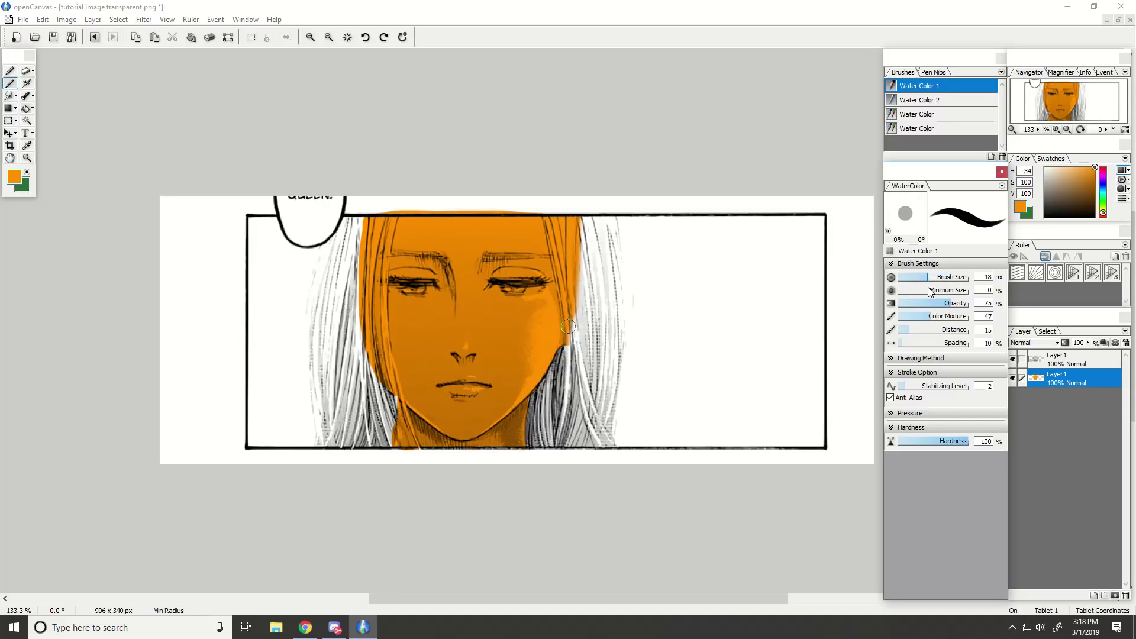
{"action": "scroll", "coordinate": [565, 324], "scroll_direction": "up", "scroll_amount": 2}
Hide and reshow the orange layer to check the line art, and add a new layer directly above the orange one.
{"action": "left_click", "coordinate": [1041, 360]}
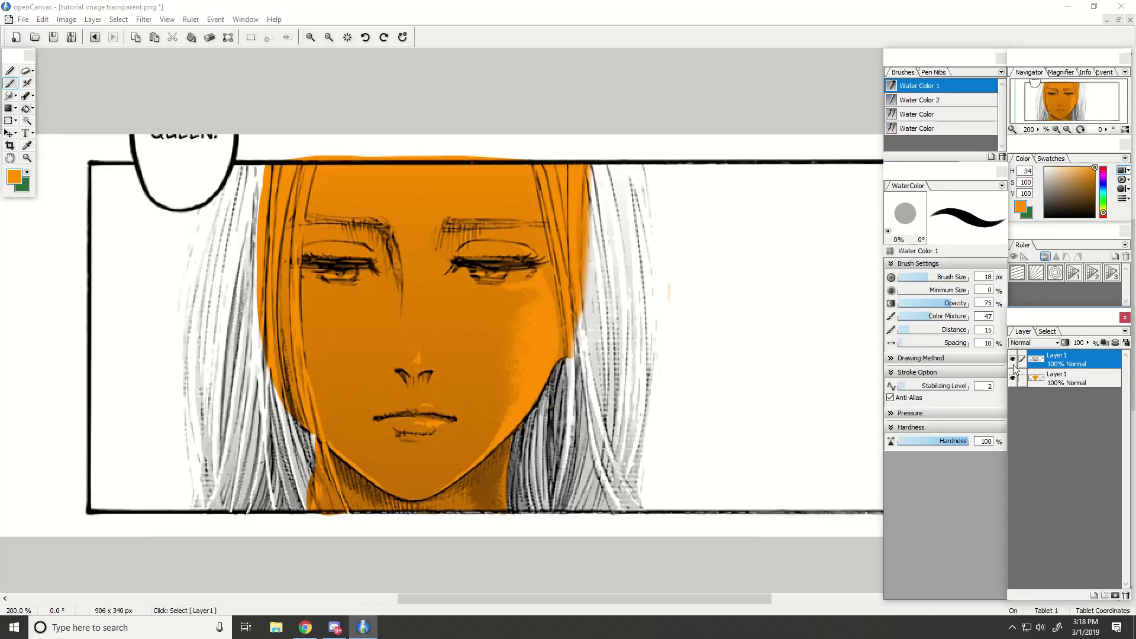
{"action": "left_click", "coordinate": [1013, 379]}
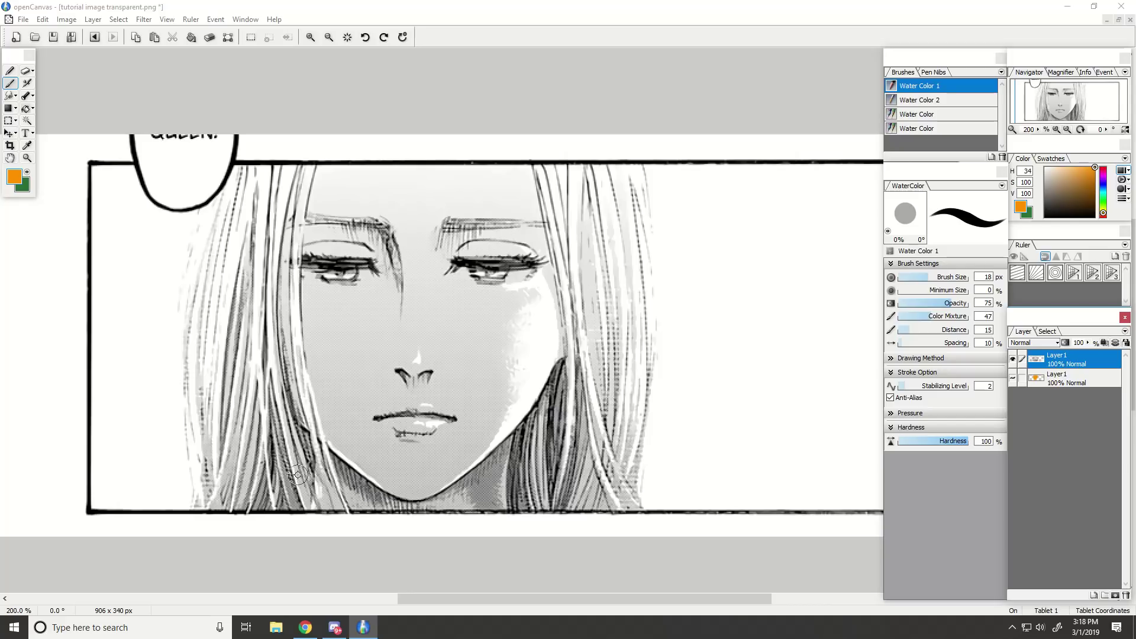
{"action": "left_click", "coordinate": [1013, 378]}
{"action": "left_click", "coordinate": [1064, 378]}
{"action": "left_click", "coordinate": [1093, 595]}
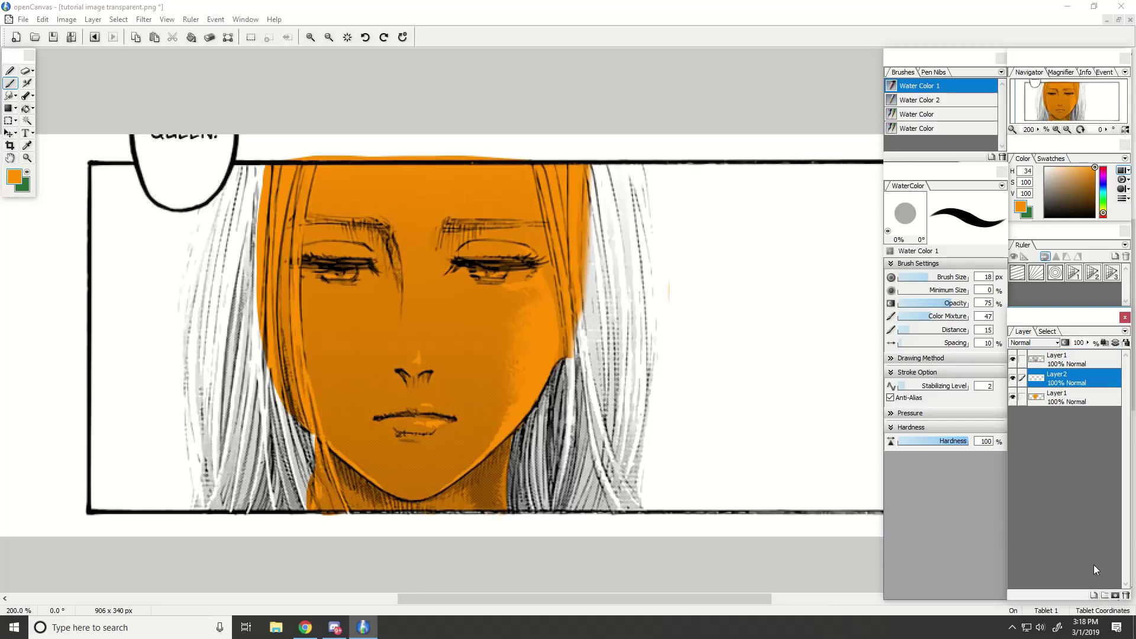
Pick blue (H 216, S 100, V 100) and paint along the inner edge of the hair on the face's right side.
{"action": "left_click", "coordinate": [1102, 190]}
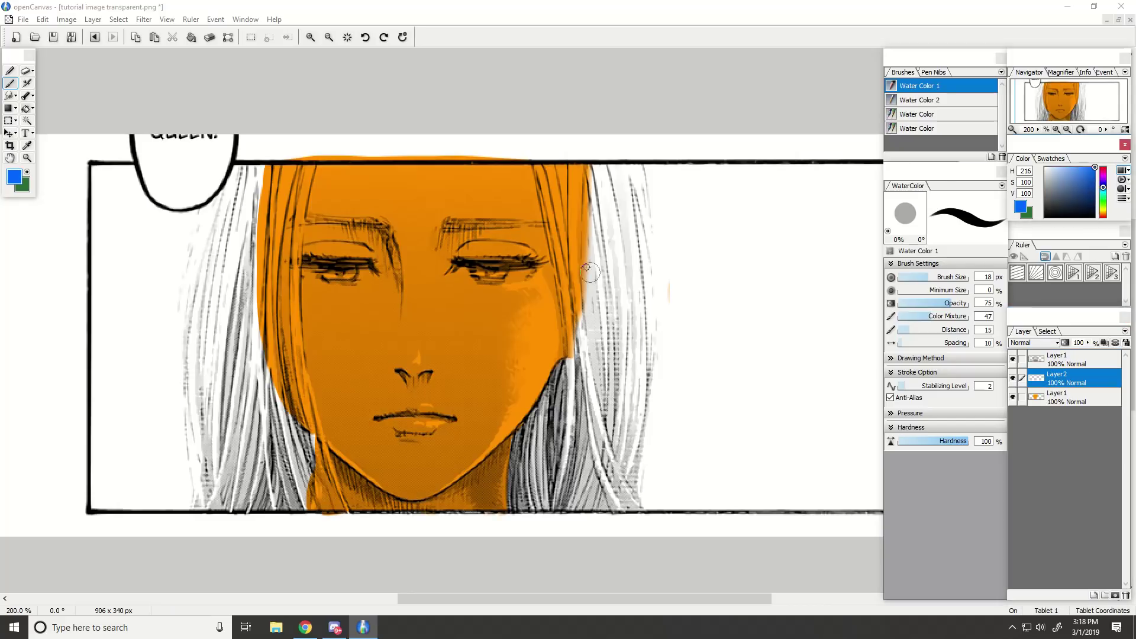
{"action": "left_click_drag", "start_coordinate": [535, 168], "coordinate": [575, 372]}
{"action": "key", "text": "ctrl+z"}
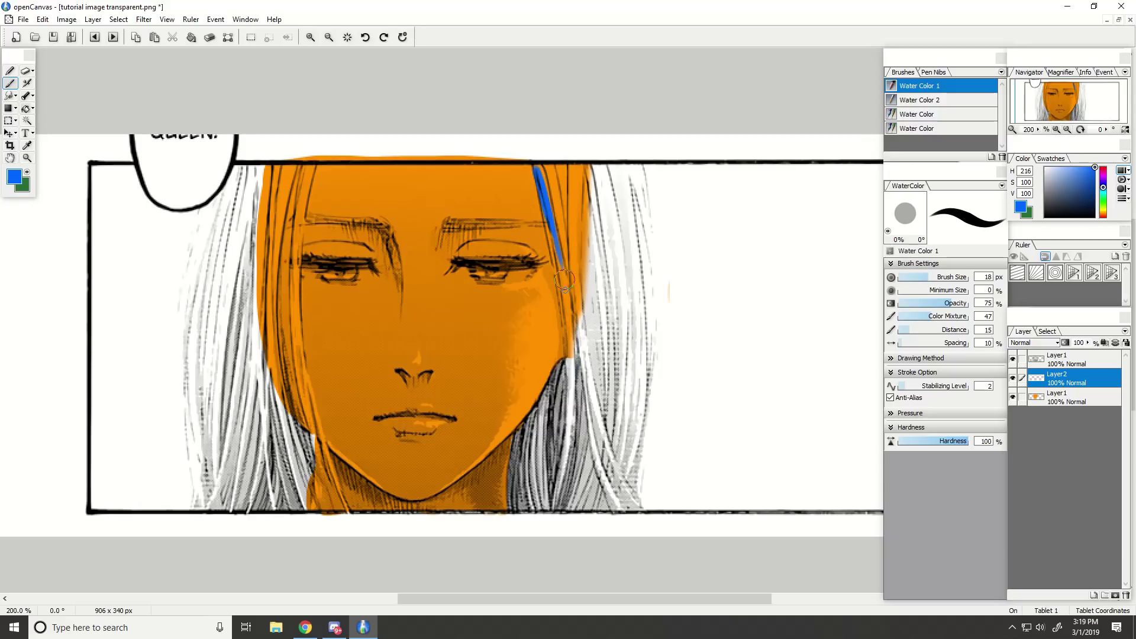
{"action": "left_click_drag", "start_coordinate": [563, 280], "coordinate": [572, 436]}
{"action": "mouse_move", "coordinate": [552, 514]}
{"action": "left_mouse_down"}
{"action": "mouse_move", "coordinate": [568, 309]}
{"action": "mouse_move", "coordinate": [571, 408]}
{"action": "left_mouse_up"}
{"action": "key", "text": "ctrl+z"}
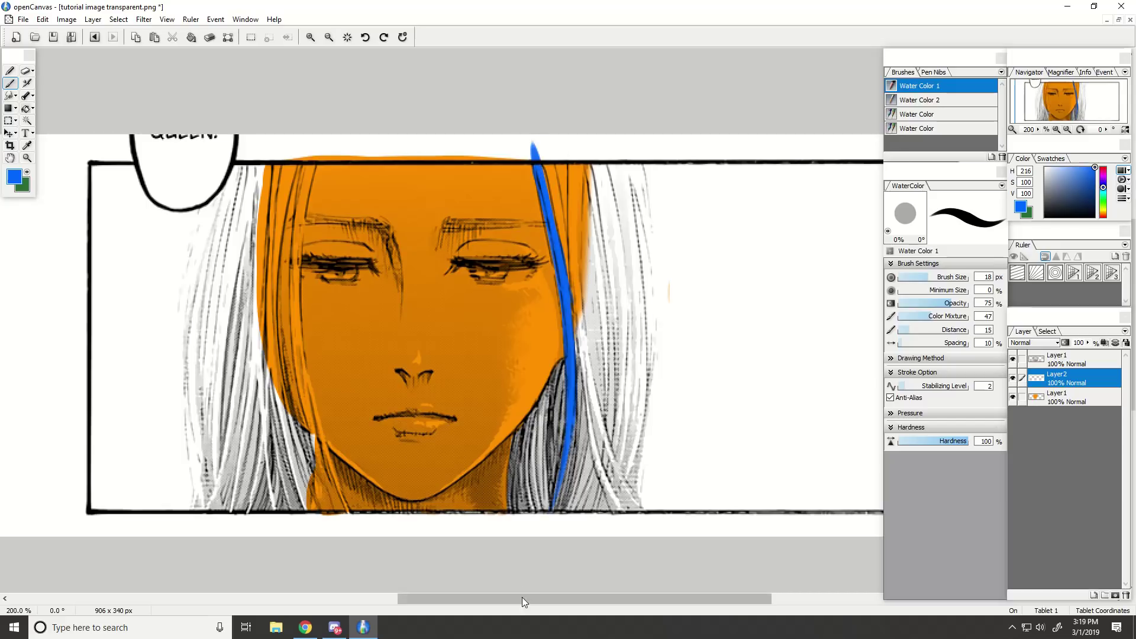
Widen the blue strand on the right near the forehead and paint another strand toward the panel's lower edge.
{"action": "left_click_drag", "start_coordinate": [522, 599], "coordinate": [558, 599]}
{"action": "key", "text": "ctrl+plus"}
{"action": "mouse_move", "coordinate": [409, 328]}
{"action": "left_mouse_down"}
{"action": "mouse_move", "coordinate": [404, 71]}
{"action": "mouse_move", "coordinate": [397, 223]}
{"action": "mouse_move", "coordinate": [382, 130]}
{"action": "left_mouse_up"}
{"action": "scroll", "coordinate": [473, 343], "scroll_direction": "down", "scroll_amount": 2}
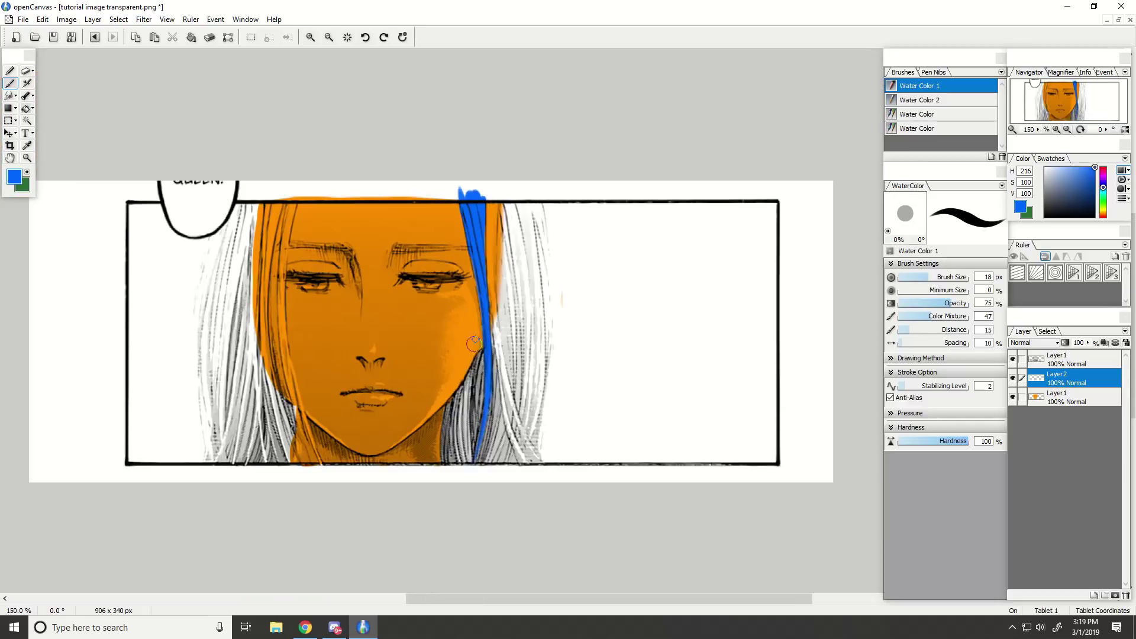
{"action": "left_click_drag", "start_coordinate": [483, 278], "coordinate": [518, 437]}
Set Water Color 1 to 42 px and 37% opacity, and paint the upper and outer hair on the right blue.
{"action": "left_click", "coordinate": [925, 302]}
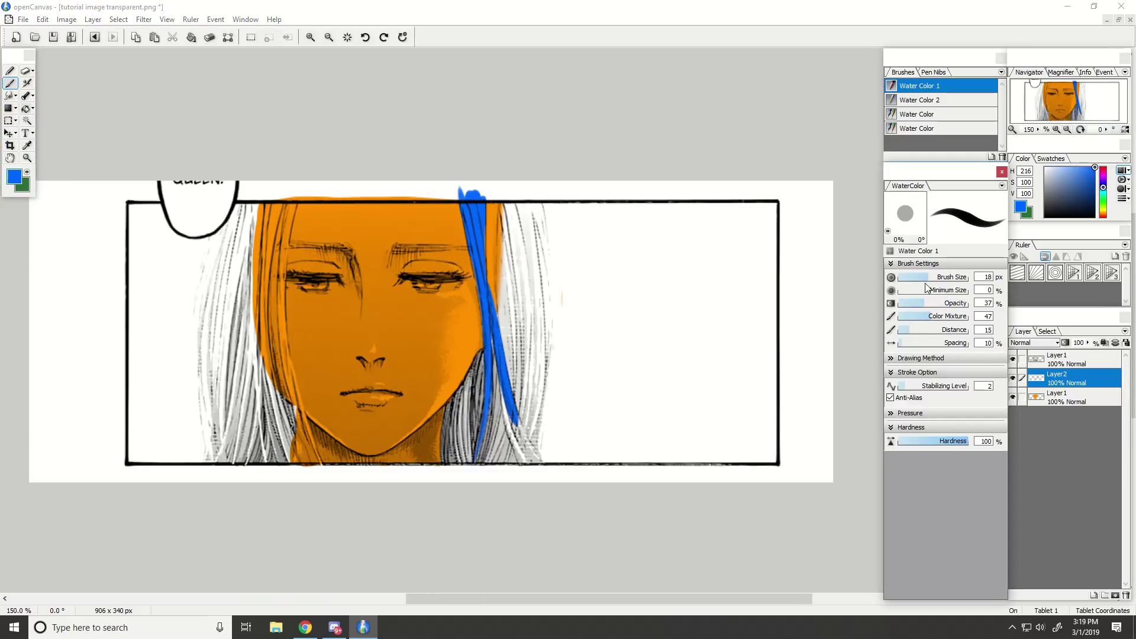
{"action": "left_click_drag", "start_coordinate": [928, 277], "coordinate": [943, 277]}
{"action": "key", "text": "ctrl+z"}
{"action": "mouse_move", "coordinate": [490, 310]}
{"action": "left_mouse_down"}
{"action": "mouse_move", "coordinate": [518, 427]}
{"action": "mouse_move", "coordinate": [481, 243]}
{"action": "mouse_move", "coordinate": [513, 332]}
{"action": "mouse_move", "coordinate": [504, 355]}
{"action": "mouse_move", "coordinate": [489, 188]}
{"action": "mouse_move", "coordinate": [502, 341]}
{"action": "left_mouse_up"}
{"action": "mouse_move", "coordinate": [491, 185]}
{"action": "left_mouse_down"}
{"action": "mouse_move", "coordinate": [508, 336]}
{"action": "mouse_move", "coordinate": [500, 196]}
{"action": "mouse_move", "coordinate": [519, 341]}
{"action": "mouse_move", "coordinate": [519, 236]}
{"action": "mouse_move", "coordinate": [535, 366]}
{"action": "mouse_move", "coordinate": [526, 198]}
{"action": "mouse_move", "coordinate": [535, 324]}
{"action": "mouse_move", "coordinate": [541, 276]}
{"action": "mouse_move", "coordinate": [533, 401]}
{"action": "mouse_move", "coordinate": [535, 234]}
{"action": "mouse_move", "coordinate": [541, 331]}
{"action": "mouse_move", "coordinate": [546, 312]}
{"action": "mouse_move", "coordinate": [532, 197]}
{"action": "mouse_move", "coordinate": [541, 452]}
{"action": "left_mouse_up"}
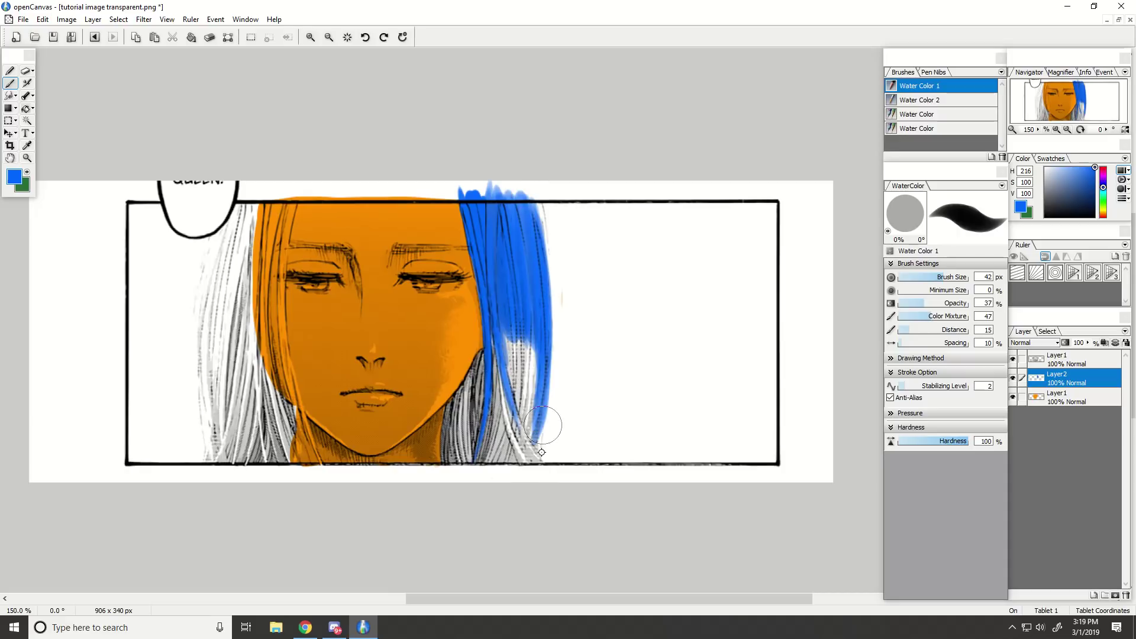
{"action": "left_click_drag", "start_coordinate": [504, 599], "coordinate": [458, 612]}
{"action": "key", "text": "ctrl+plus"}
{"action": "left_click_drag", "start_coordinate": [686, 512], "coordinate": [667, 422]}
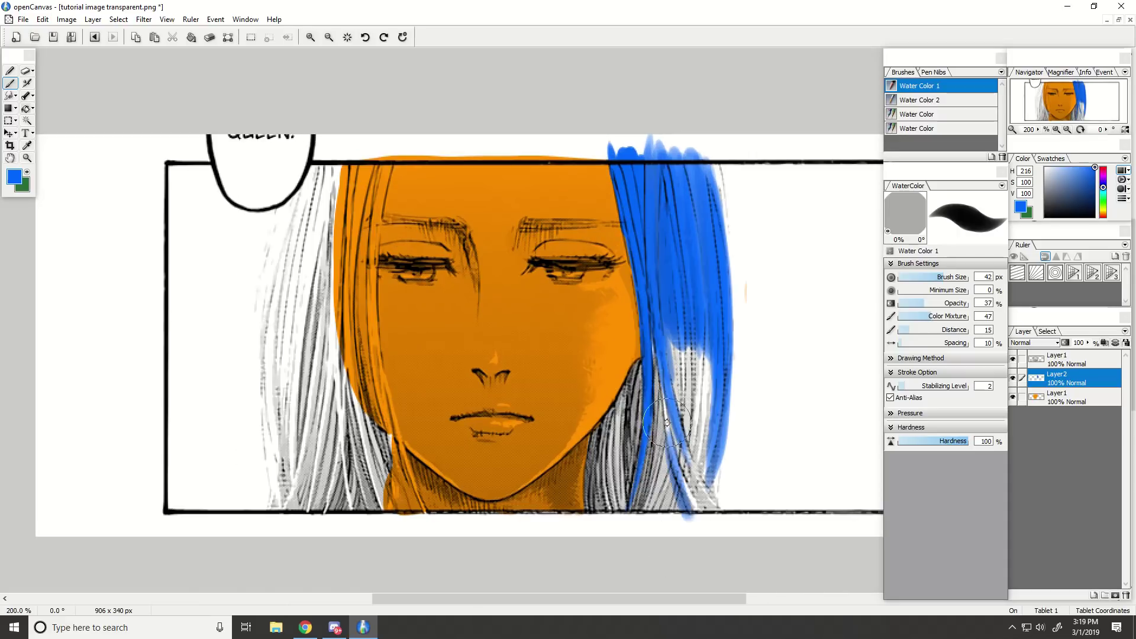
Switch to Discord to check the group chat for replies and return to openCanvas.
{"action": "left_click", "coordinate": [335, 627]}
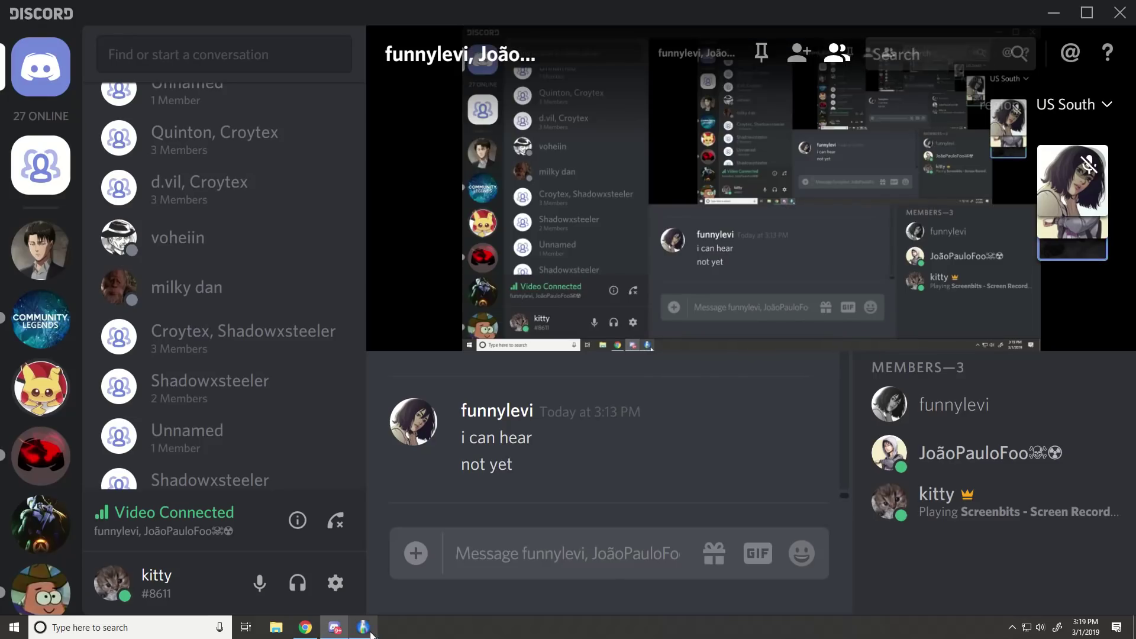
{"action": "left_click", "coordinate": [370, 631]}
{"action": "left_click", "coordinate": [337, 628]}
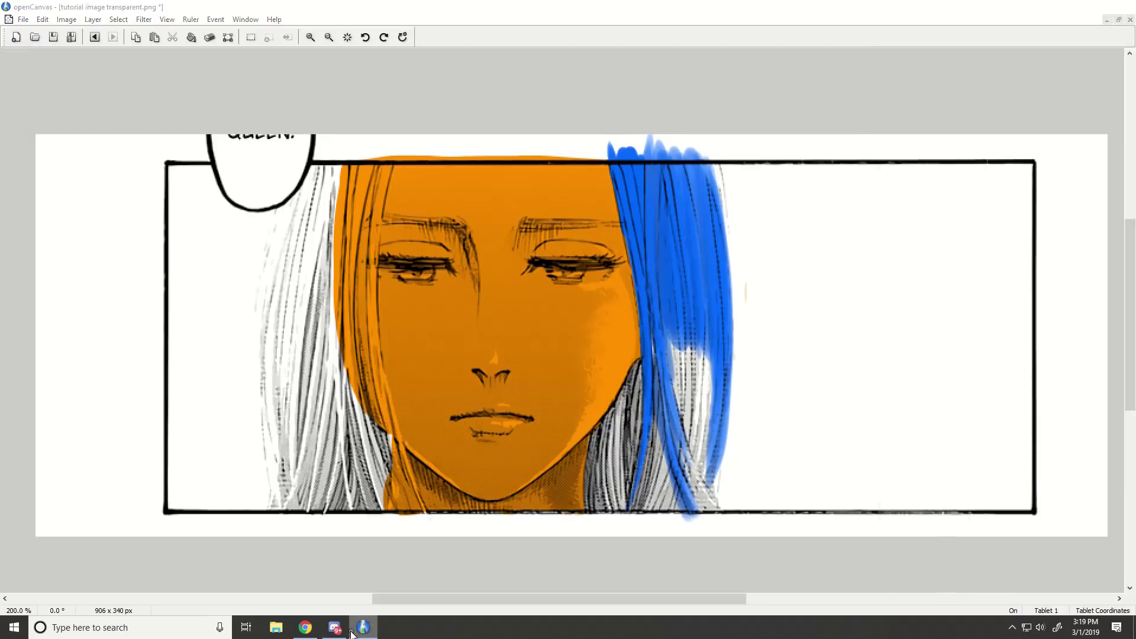
{"action": "mouse_move", "coordinate": [363, 632]}
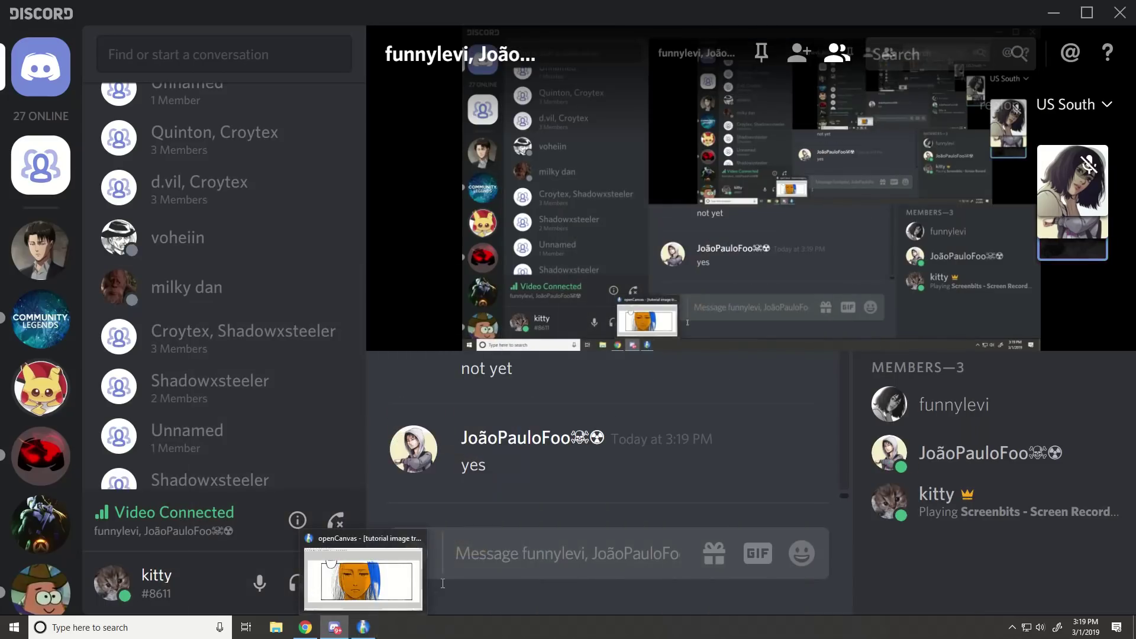
{"action": "left_click", "coordinate": [364, 633]}
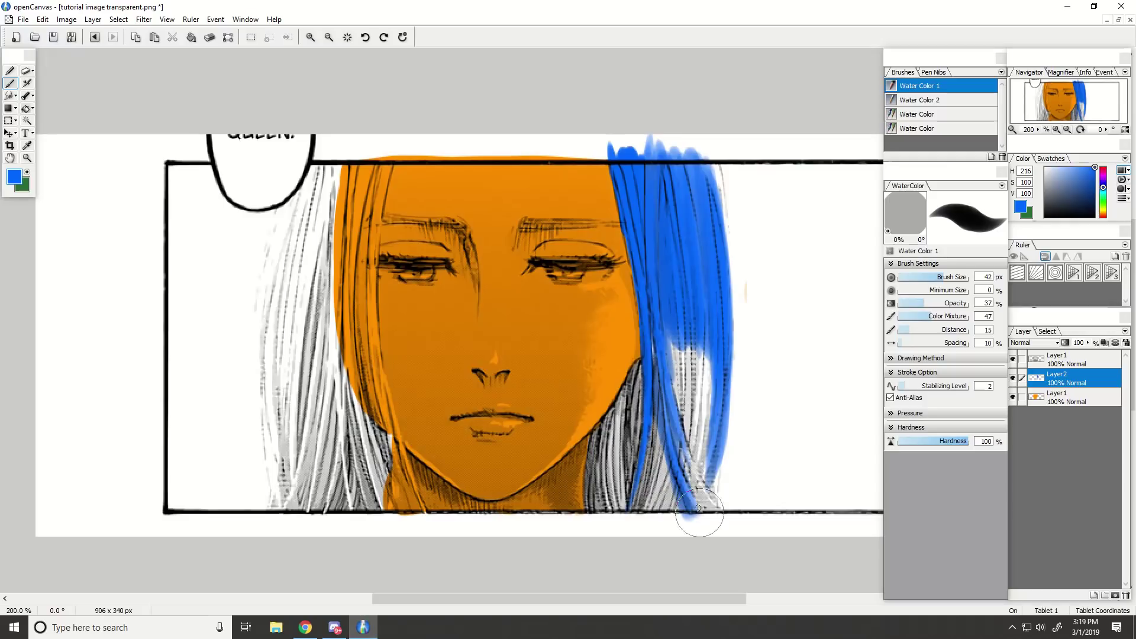
Fill the remaining hair on the right with blue, from the cheek down past the panel's lower edge.
{"action": "mouse_move", "coordinate": [697, 508]}
{"action": "left_mouse_down"}
{"action": "mouse_move", "coordinate": [681, 391]}
{"action": "mouse_move", "coordinate": [700, 494]}
{"action": "mouse_move", "coordinate": [694, 364]}
{"action": "mouse_move", "coordinate": [679, 356]}
{"action": "mouse_move", "coordinate": [687, 313]}
{"action": "left_mouse_up"}
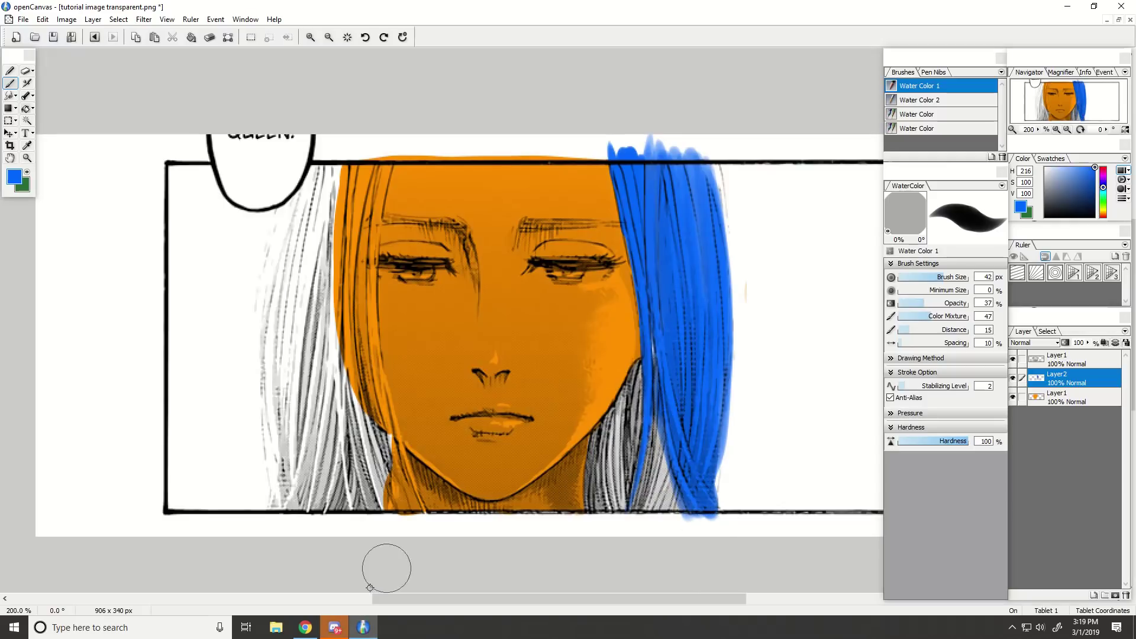
{"action": "left_click", "coordinate": [335, 627]}
{"action": "left_click", "coordinate": [363, 627]}
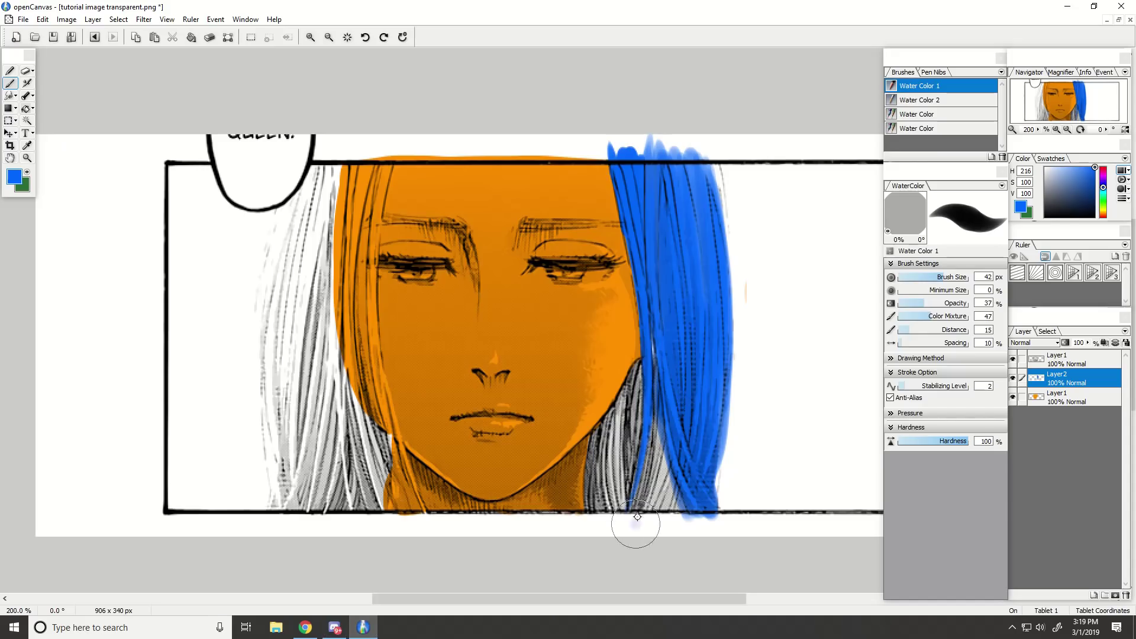
{"action": "left_click_drag", "start_coordinate": [637, 517], "coordinate": [678, 511]}
{"action": "left_click_drag", "start_coordinate": [655, 358], "coordinate": [660, 398]}
{"action": "mouse_move", "coordinate": [624, 518]}
{"action": "left_mouse_down"}
{"action": "mouse_move", "coordinate": [622, 464]}
{"action": "mouse_move", "coordinate": [604, 446]}
{"action": "mouse_move", "coordinate": [602, 511]}
{"action": "left_mouse_up"}
{"action": "mouse_move", "coordinate": [618, 415]}
{"action": "left_mouse_down"}
{"action": "mouse_move", "coordinate": [602, 435]}
{"action": "mouse_move", "coordinate": [640, 374]}
{"action": "left_mouse_up"}
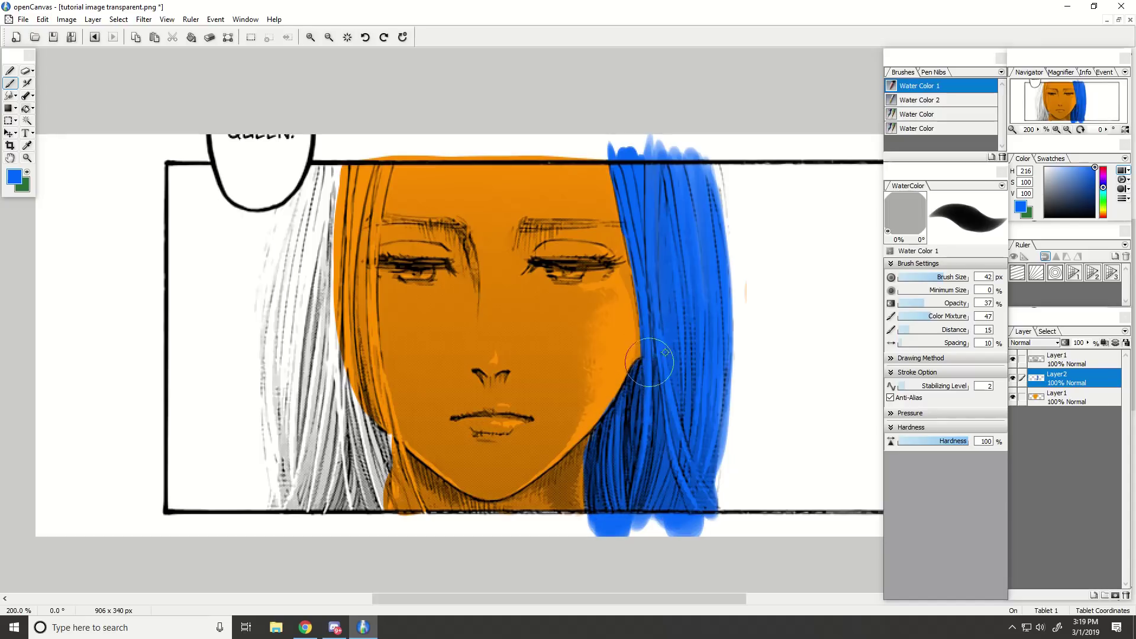
Paint the thin hair strands overlapping the left side of the face and neck with blue.
{"action": "mouse_move", "coordinate": [418, 505]}
{"action": "left_mouse_down"}
{"action": "mouse_move", "coordinate": [364, 269]}
{"action": "mouse_move", "coordinate": [371, 236]}
{"action": "left_mouse_up"}
{"action": "mouse_move", "coordinate": [380, 152]}
{"action": "left_mouse_down"}
{"action": "mouse_move", "coordinate": [382, 332]}
{"action": "mouse_move", "coordinate": [423, 539]}
{"action": "left_mouse_up"}
{"action": "mouse_move", "coordinate": [379, 148]}
{"action": "left_mouse_down"}
{"action": "mouse_move", "coordinate": [346, 271]}
{"action": "mouse_move", "coordinate": [387, 491]}
{"action": "mouse_move", "coordinate": [390, 465]}
{"action": "mouse_move", "coordinate": [353, 279]}
{"action": "mouse_move", "coordinate": [362, 362]}
{"action": "mouse_move", "coordinate": [351, 180]}
{"action": "mouse_move", "coordinate": [355, 467]}
{"action": "left_mouse_up"}
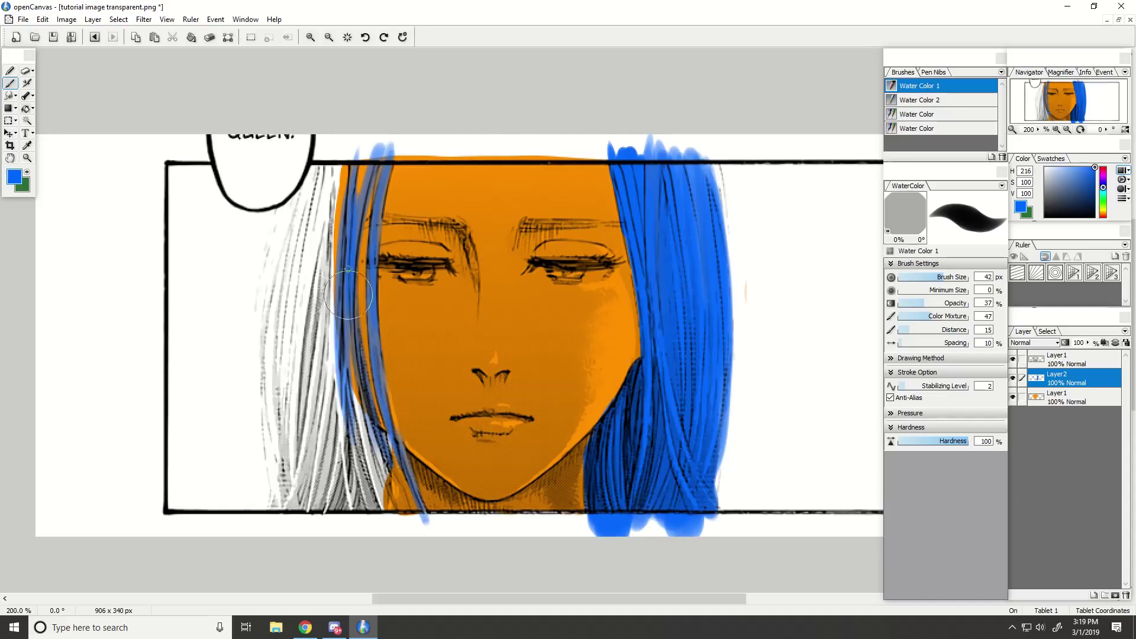
Cover the rest of the hair left of the face with blue, from the speech bubble to the lower edge.
{"action": "mouse_move", "coordinate": [348, 295]}
{"action": "left_mouse_down"}
{"action": "mouse_move", "coordinate": [331, 267]}
{"action": "mouse_move", "coordinate": [318, 327]}
{"action": "mouse_move", "coordinate": [327, 243]}
{"action": "mouse_move", "coordinate": [335, 414]}
{"action": "mouse_move", "coordinate": [328, 235]}
{"action": "mouse_move", "coordinate": [326, 264]}
{"action": "left_mouse_up"}
{"action": "mouse_move", "coordinate": [376, 474]}
{"action": "left_mouse_down"}
{"action": "mouse_move", "coordinate": [340, 272]}
{"action": "mouse_move", "coordinate": [348, 414]}
{"action": "left_mouse_up"}
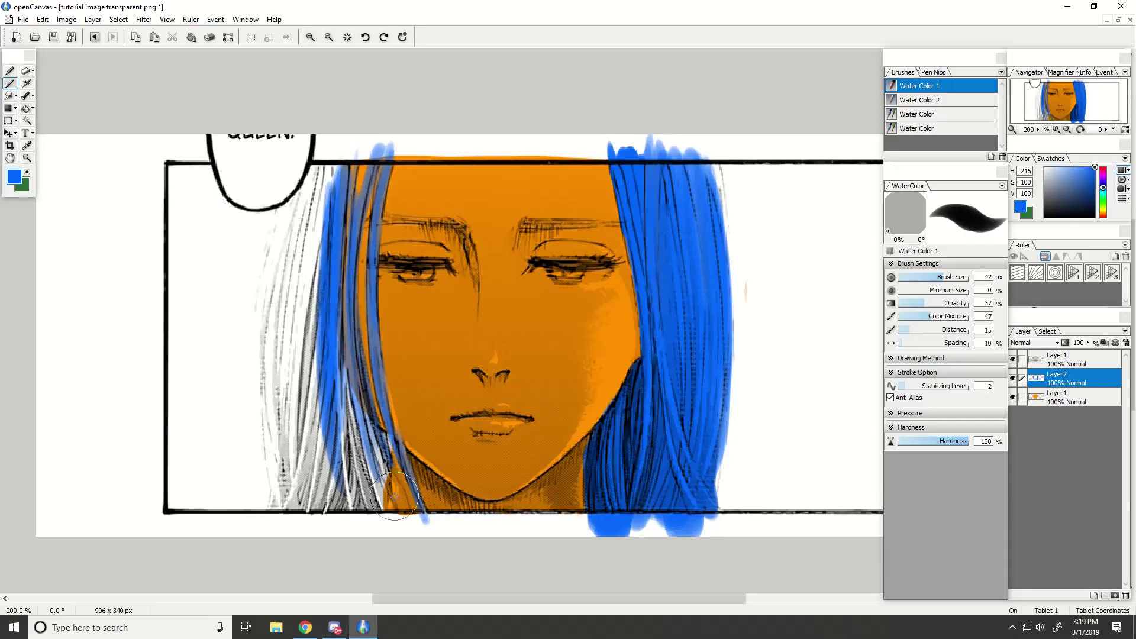
{"action": "mouse_move", "coordinate": [394, 495]}
{"action": "left_mouse_down"}
{"action": "mouse_move", "coordinate": [375, 417]}
{"action": "mouse_move", "coordinate": [409, 506]}
{"action": "mouse_move", "coordinate": [363, 327]}
{"action": "mouse_move", "coordinate": [358, 377]}
{"action": "mouse_move", "coordinate": [388, 511]}
{"action": "mouse_move", "coordinate": [351, 330]}
{"action": "mouse_move", "coordinate": [377, 518]}
{"action": "mouse_move", "coordinate": [342, 294]}
{"action": "mouse_move", "coordinate": [343, 409]}
{"action": "mouse_move", "coordinate": [362, 515]}
{"action": "mouse_move", "coordinate": [333, 390]}
{"action": "mouse_move", "coordinate": [359, 334]}
{"action": "mouse_move", "coordinate": [385, 492]}
{"action": "mouse_move", "coordinate": [383, 440]}
{"action": "mouse_move", "coordinate": [372, 482]}
{"action": "mouse_move", "coordinate": [358, 406]}
{"action": "mouse_move", "coordinate": [375, 441]}
{"action": "mouse_move", "coordinate": [347, 363]}
{"action": "mouse_move", "coordinate": [340, 296]}
{"action": "left_mouse_up"}
{"action": "mouse_move", "coordinate": [351, 397]}
{"action": "left_mouse_down"}
{"action": "mouse_move", "coordinate": [325, 509]}
{"action": "mouse_move", "coordinate": [299, 502]}
{"action": "mouse_move", "coordinate": [277, 461]}
{"action": "mouse_move", "coordinate": [284, 262]}
{"action": "mouse_move", "coordinate": [294, 472]}
{"action": "mouse_move", "coordinate": [331, 153]}
{"action": "mouse_move", "coordinate": [279, 435]}
{"action": "mouse_move", "coordinate": [284, 195]}
{"action": "mouse_move", "coordinate": [325, 145]}
{"action": "mouse_move", "coordinate": [296, 237]}
{"action": "mouse_move", "coordinate": [278, 470]}
{"action": "mouse_move", "coordinate": [304, 145]}
{"action": "left_mouse_up"}
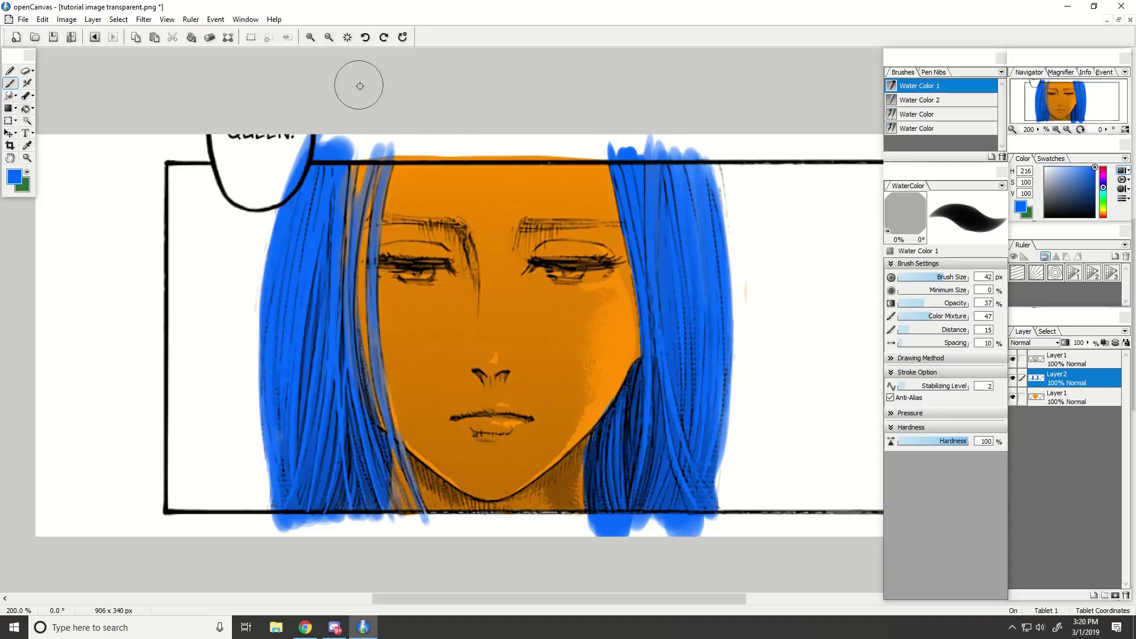
Add a new layer above the hair colour and paint the whites of both eyes in white with Pen 1.
{"action": "scroll", "coordinate": [550, 532], "scroll_direction": "down", "scroll_amount": 3}
{"action": "scroll", "coordinate": [646, 345], "scroll_direction": "up", "scroll_amount": 1}
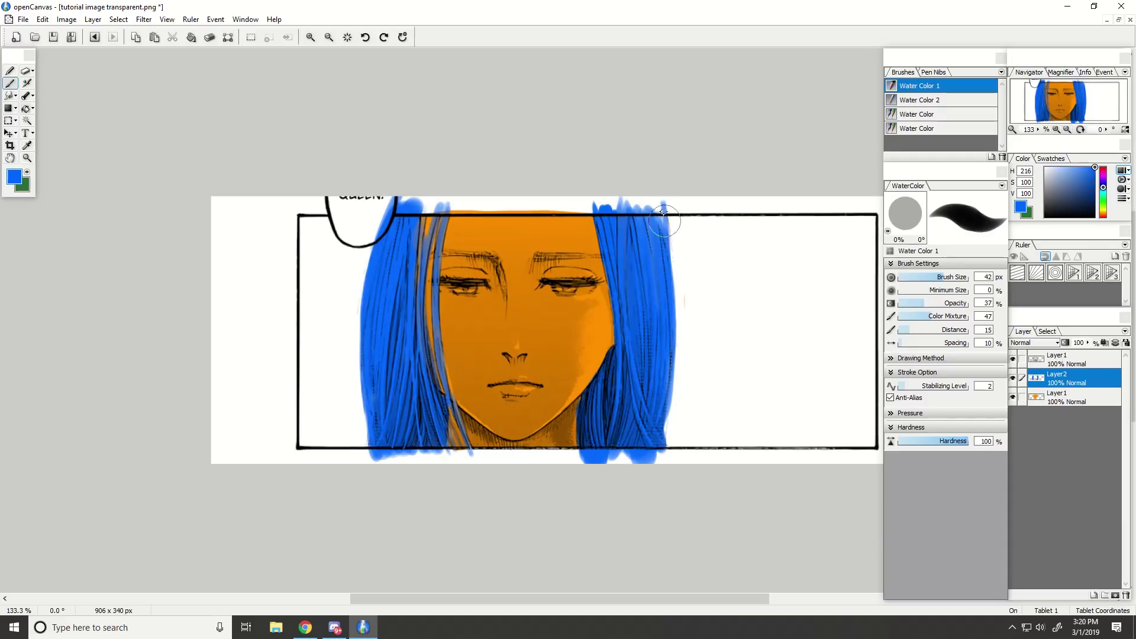
{"action": "scroll", "coordinate": [606, 495], "scroll_direction": "up", "scroll_amount": 1}
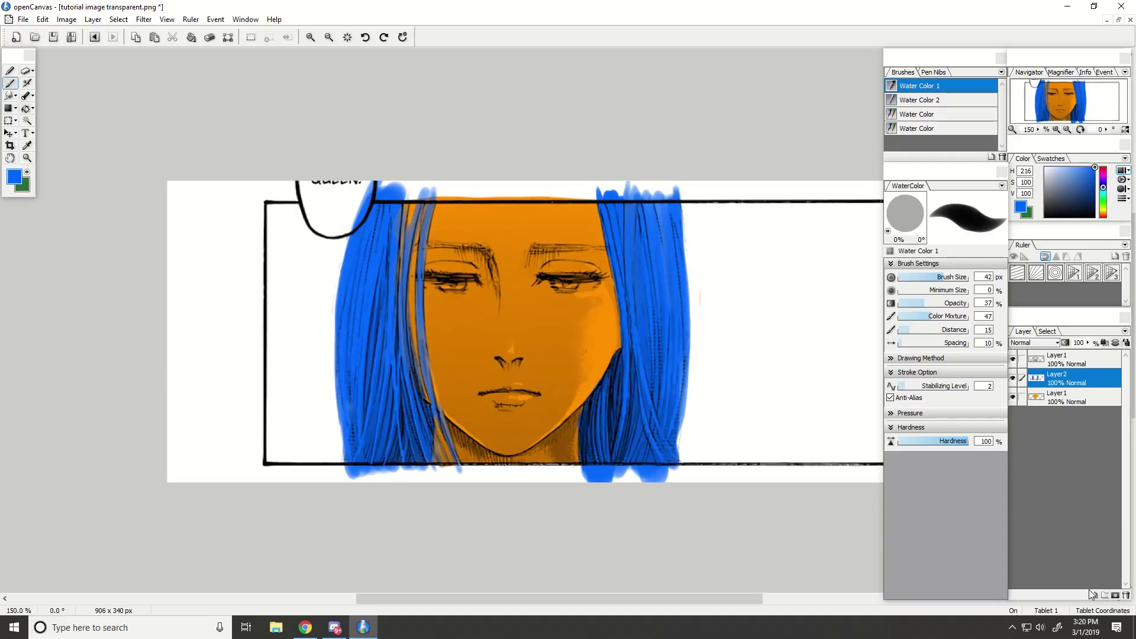
{"action": "left_click", "coordinate": [1094, 595]}
{"action": "left_click", "coordinate": [1044, 168]}
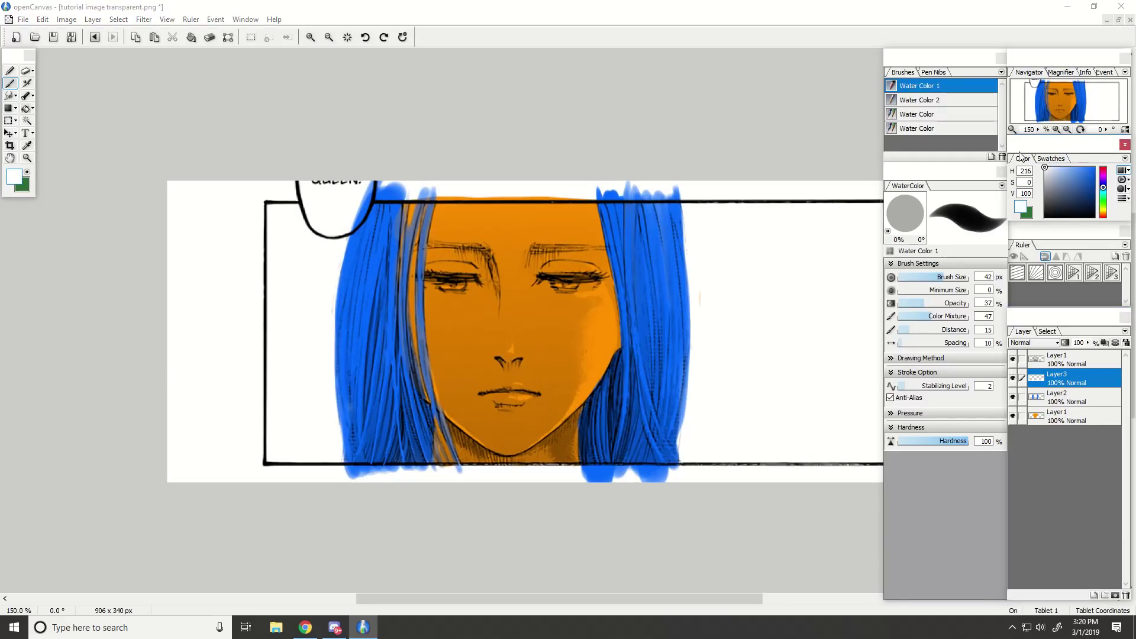
{"action": "left_click", "coordinate": [12, 71]}
{"action": "scroll", "coordinate": [563, 323], "scroll_direction": "up", "scroll_amount": 3}
{"action": "left_click_drag", "start_coordinate": [506, 223], "coordinate": [624, 224]}
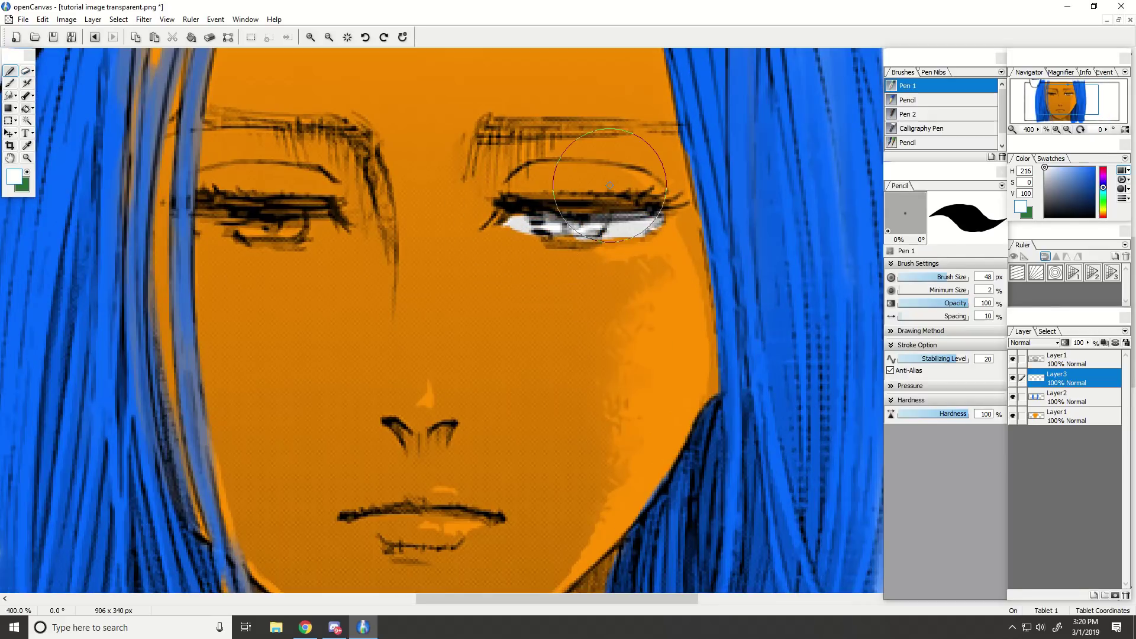
{"action": "mouse_move", "coordinate": [306, 221]}
{"action": "left_mouse_down"}
{"action": "mouse_move", "coordinate": [335, 223]}
{"action": "mouse_move", "coordinate": [187, 220]}
{"action": "left_mouse_up"}
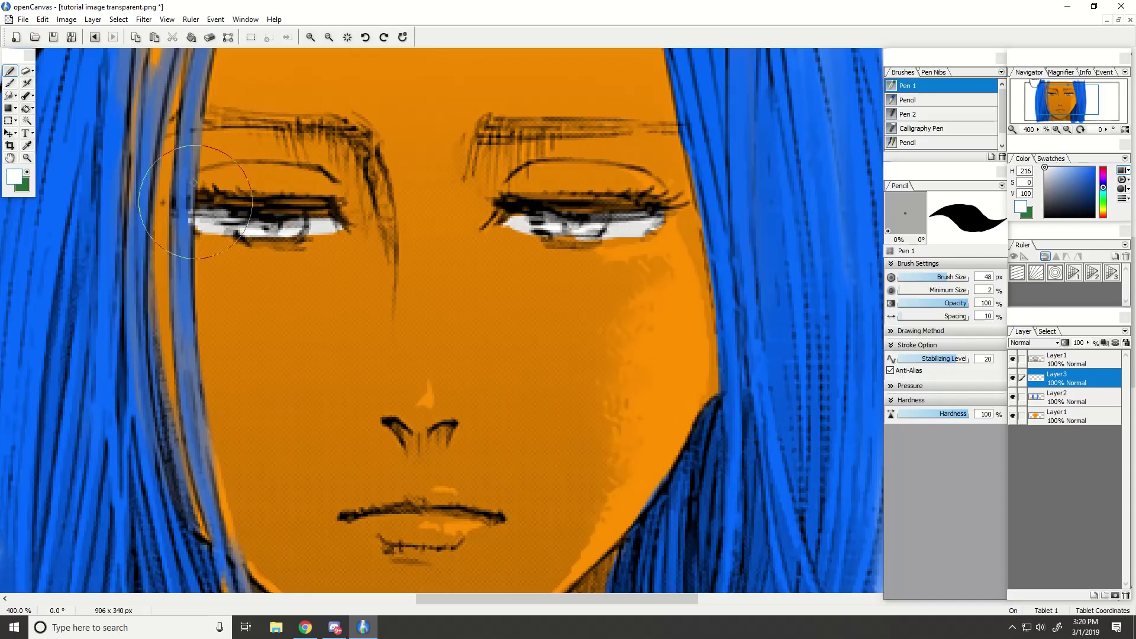
Move the blue hair layer above the white eye layer in the layer stack.
{"action": "key", "text": "e"}
{"action": "left_click_drag", "start_coordinate": [1061, 398], "coordinate": [1073, 378]}
{"action": "key", "text": "ctrl+minus"}
{"action": "key", "text": "ctrl+minus"}
{"action": "key", "text": "ctrl+minus"}
Rename the orange face layer as skin and the white eye layer as sclera.
{"action": "left_click", "coordinate": [1055, 414]}
{"action": "double_click", "coordinate": [1062, 414]}
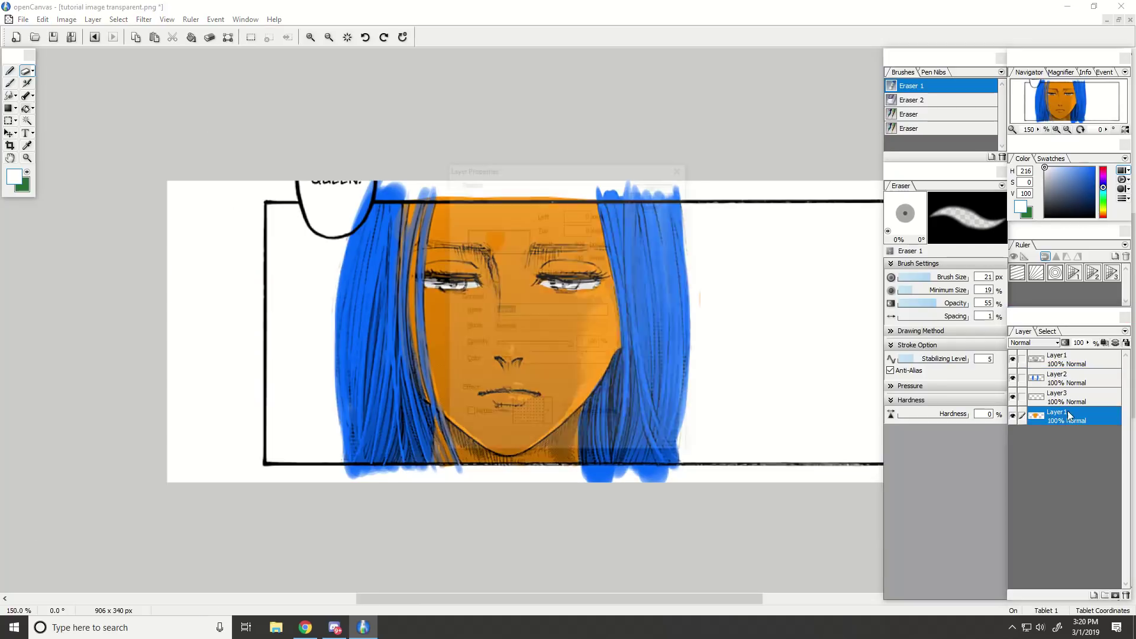
{"action": "type", "text": "skin"}
{"action": "key", "text": "Return"}
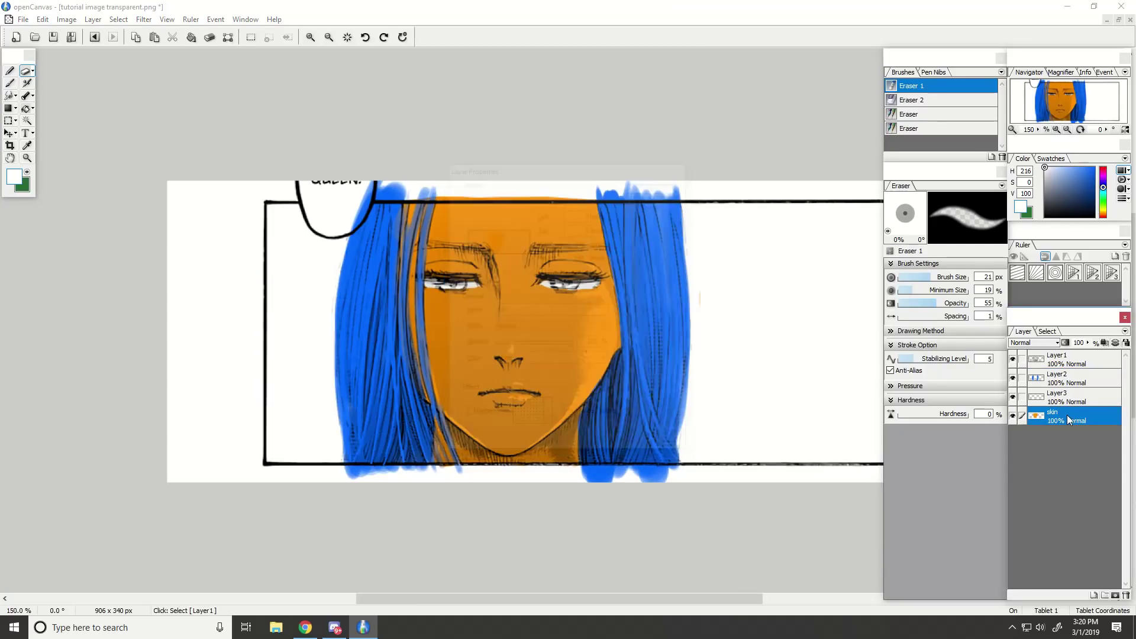
{"action": "left_click", "coordinate": [1069, 397]}
{"action": "double_click", "coordinate": [1080, 397]}
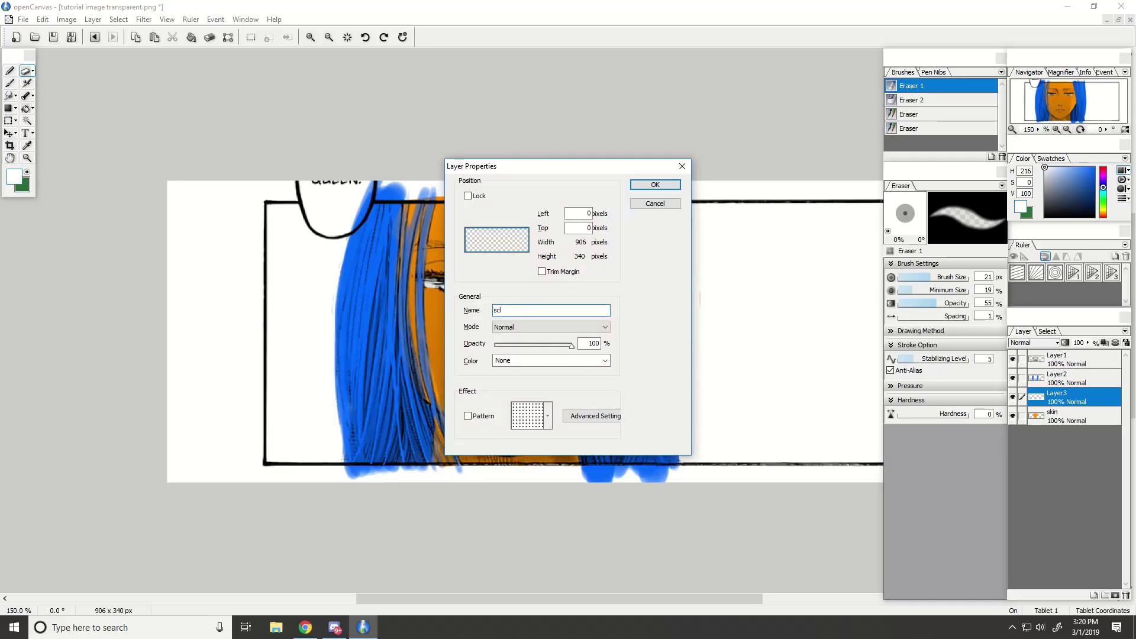
{"action": "key", "text": "Return"}
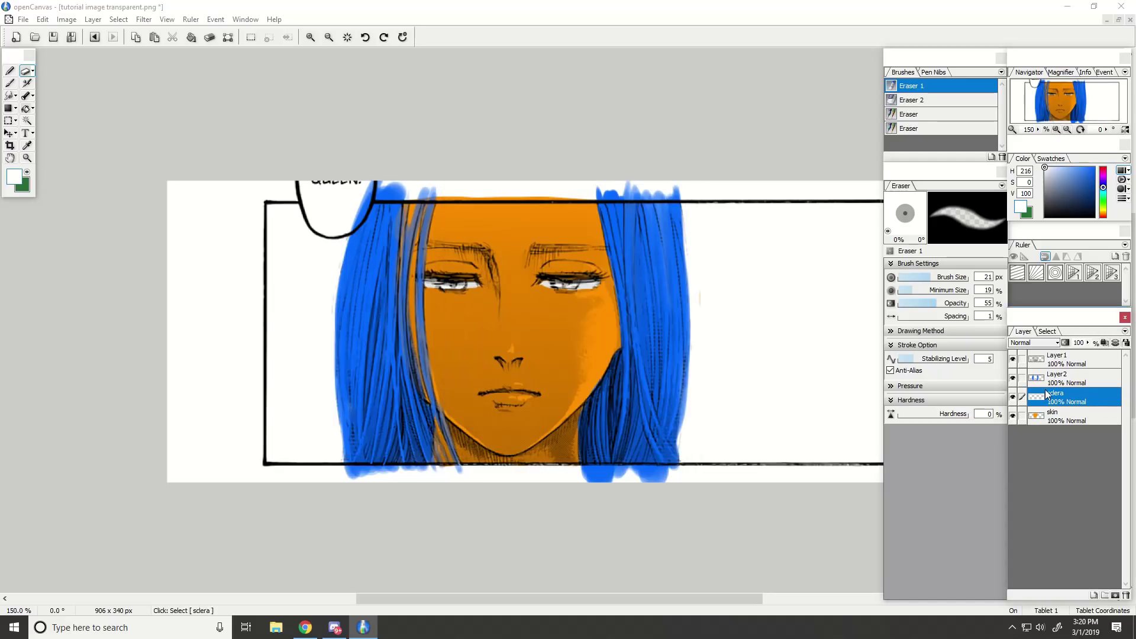
Rename the blue hair layer above the sclera layer as hair.
{"action": "left_click", "coordinate": [1069, 374]}
{"action": "double_click", "coordinate": [1061, 385]}
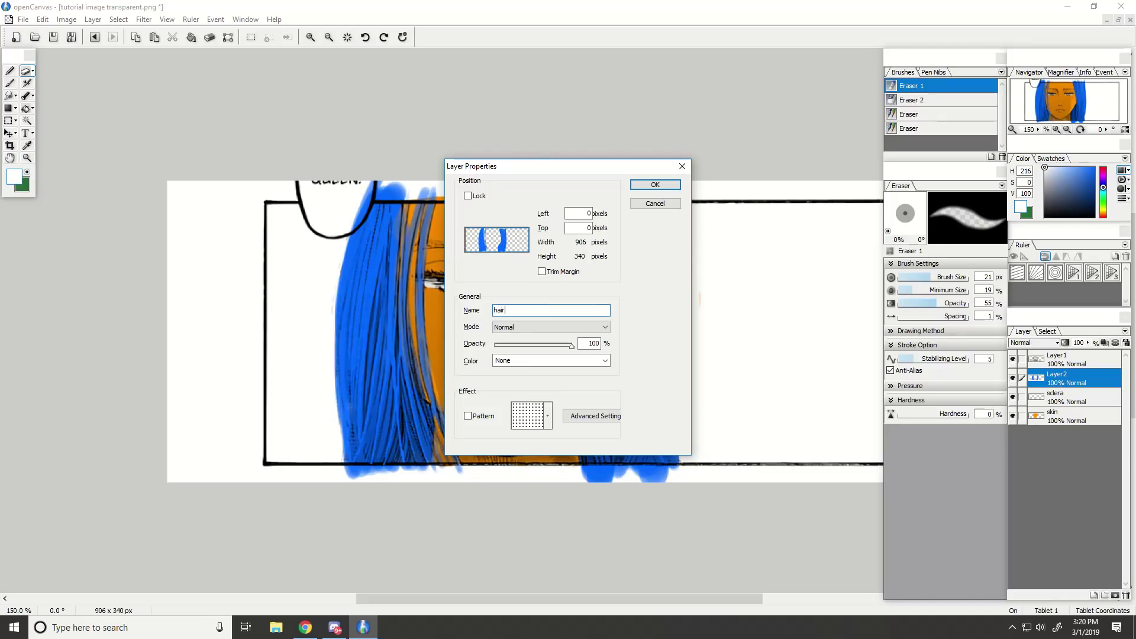
{"action": "key", "text": "Return"}
Try test strokes over the right cheek of the skin layer with Eraser 1 and Water Color 1.
{"action": "left_click", "coordinate": [1072, 416]}
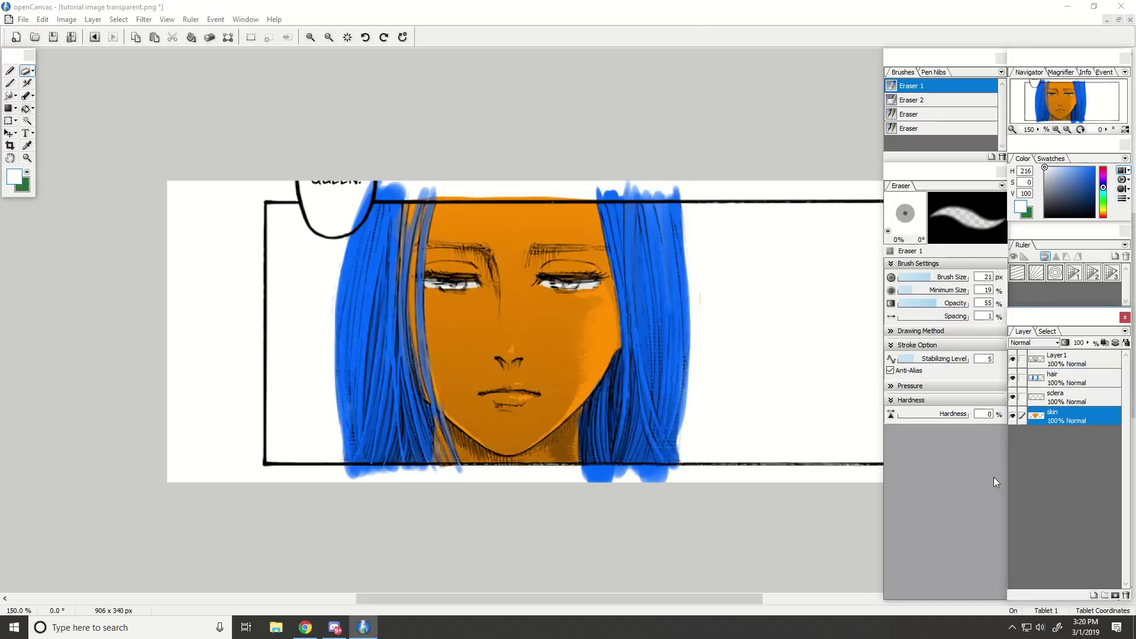
{"action": "left_click", "coordinate": [1103, 343]}
{"action": "left_click", "coordinate": [1044, 217]}
{"action": "left_click_drag", "start_coordinate": [589, 293], "coordinate": [583, 486]}
{"action": "left_click_drag", "start_coordinate": [614, 334], "coordinate": [602, 362]}
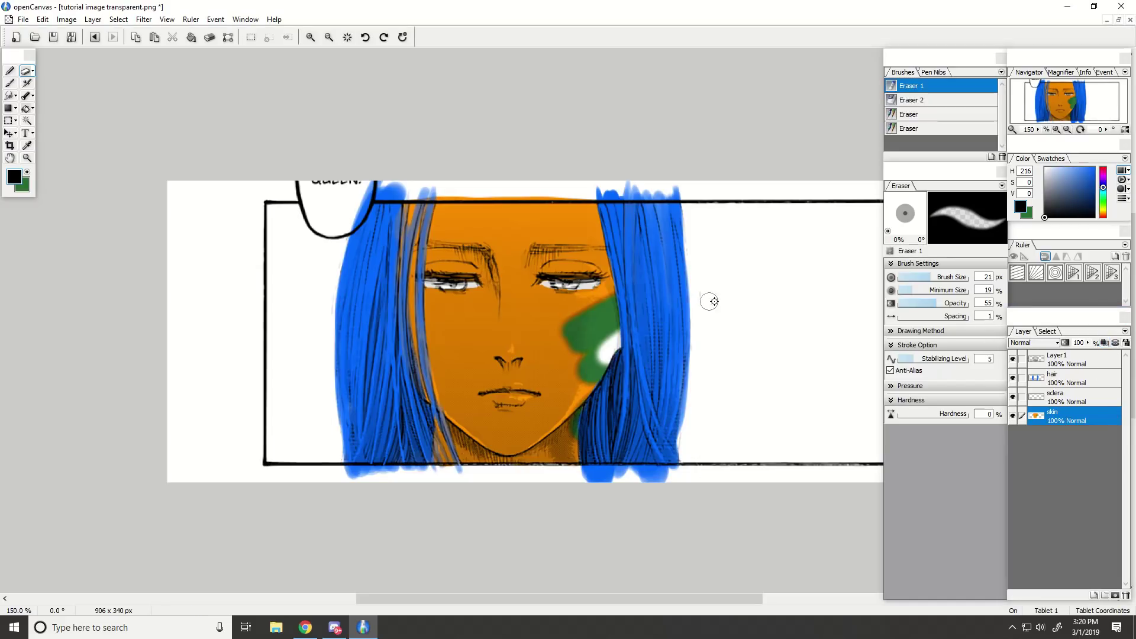
{"action": "left_click", "coordinate": [1087, 168]}
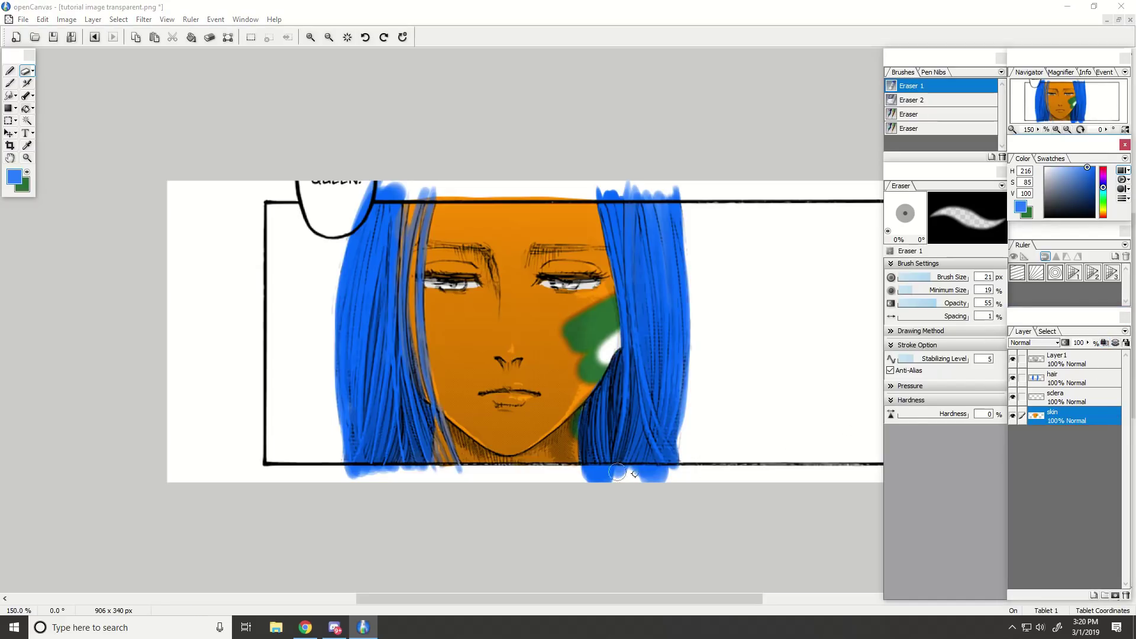
{"action": "key", "text": "ctrl+z"}
{"action": "mouse_move", "coordinate": [601, 353]}
{"action": "left_mouse_down"}
{"action": "mouse_move", "coordinate": [691, 328]}
{"action": "mouse_move", "coordinate": [771, 369]}
{"action": "mouse_move", "coordinate": [641, 351]}
{"action": "mouse_move", "coordinate": [690, 434]}
{"action": "mouse_move", "coordinate": [617, 370]}
{"action": "left_mouse_up"}
{"action": "left_click", "coordinate": [10, 82]}
{"action": "key", "text": "ctrl+z"}
Lock the skin layer's transparency and cover the green cheek patch with Water Color 1 in orange sampled from the face.
{"action": "left_click", "coordinate": [1103, 343]}
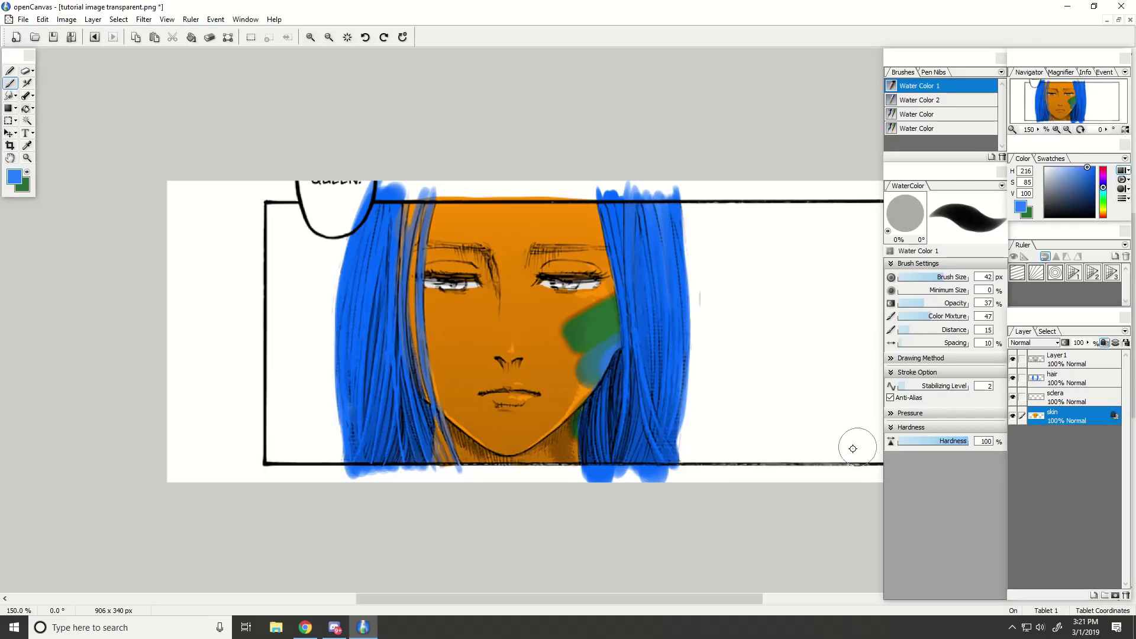
{"action": "key", "text": "ctrl+z"}
{"action": "left_click", "coordinate": [27, 145]}
{"action": "left_click", "coordinate": [450, 298]}
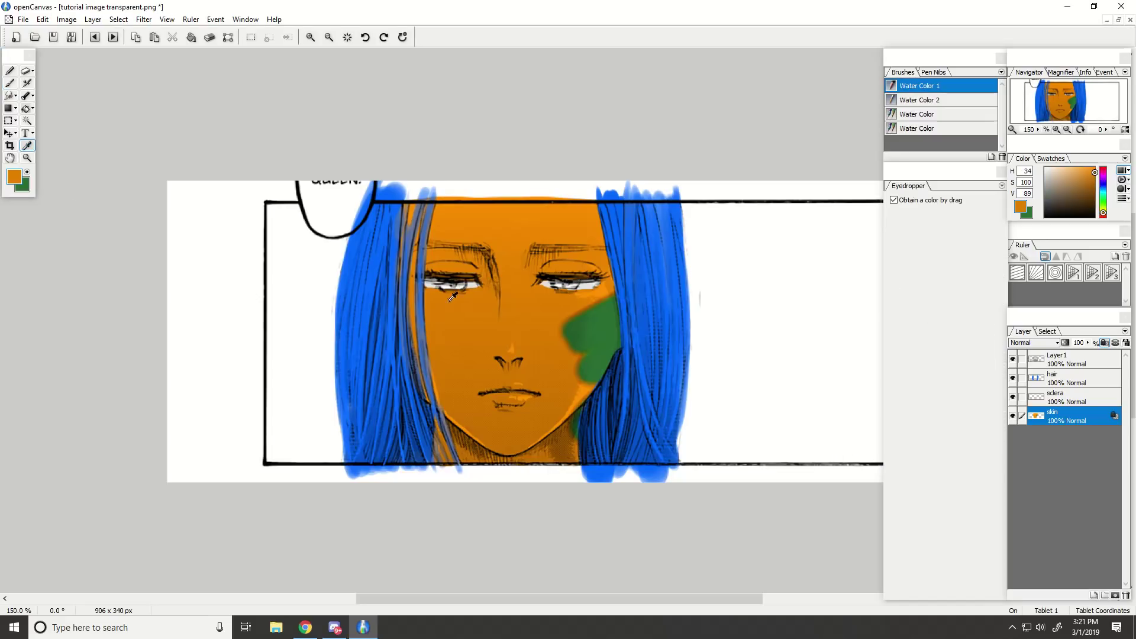
{"action": "left_click", "coordinate": [13, 84]}
{"action": "mouse_move", "coordinate": [577, 358]}
{"action": "left_mouse_down"}
{"action": "mouse_move", "coordinate": [610, 275]}
{"action": "mouse_move", "coordinate": [610, 367]}
{"action": "left_mouse_up"}
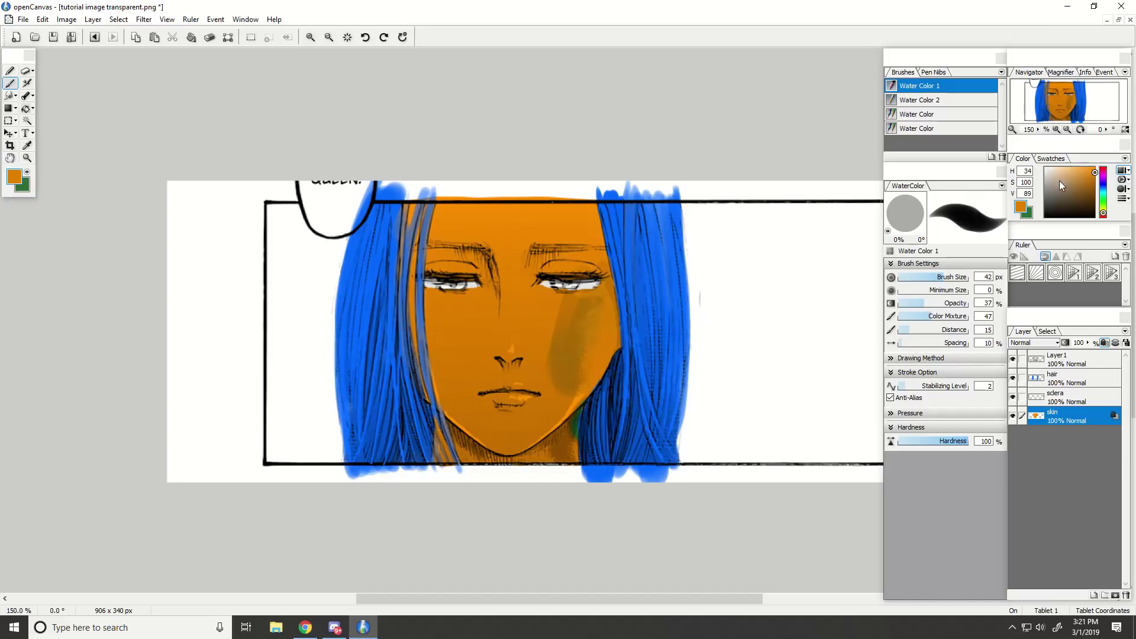
Repaint the whole face and neck on the skin layer in pale peach (H 34, S 29, V 100), finishing with Pen 1.
{"action": "left_click_drag", "start_coordinate": [1059, 180], "coordinate": [1060, 163]}
{"action": "mouse_move", "coordinate": [582, 404]}
{"action": "left_mouse_down"}
{"action": "mouse_move", "coordinate": [563, 481]}
{"action": "mouse_move", "coordinate": [565, 469]}
{"action": "left_mouse_up"}
{"action": "left_click_drag", "start_coordinate": [603, 254], "coordinate": [514, 449]}
{"action": "left_click", "coordinate": [10, 70]}
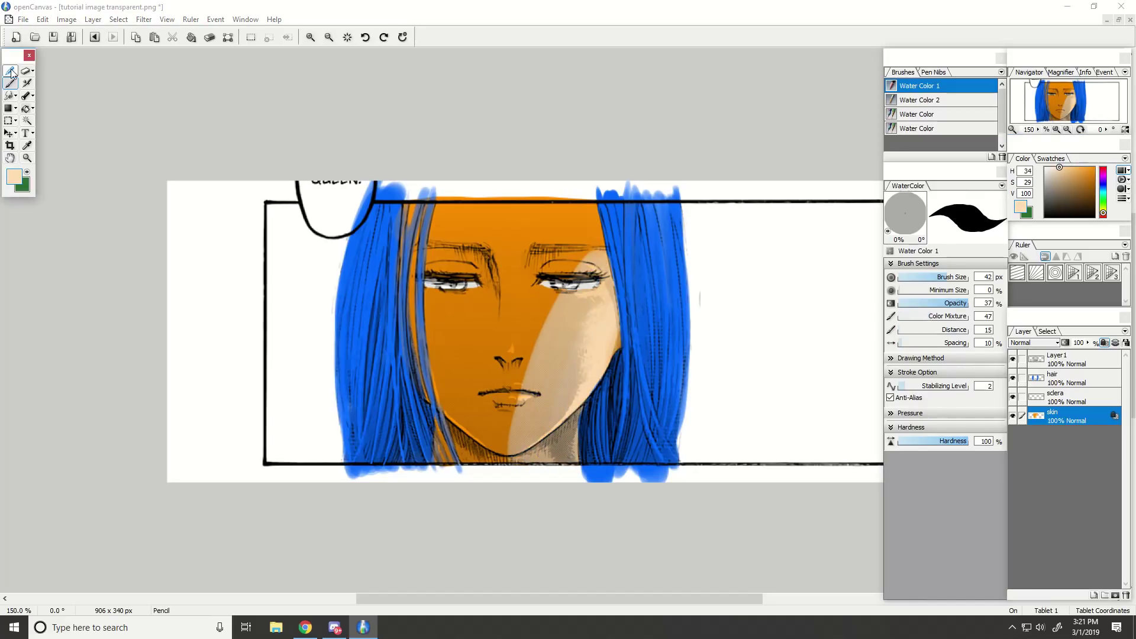
{"action": "left_click_drag", "start_coordinate": [542, 406], "coordinate": [639, 307]}
{"action": "mouse_move", "coordinate": [504, 447]}
{"action": "left_mouse_down"}
{"action": "mouse_move", "coordinate": [591, 266]}
{"action": "mouse_move", "coordinate": [461, 331]}
{"action": "mouse_move", "coordinate": [443, 248]}
{"action": "mouse_move", "coordinate": [408, 284]}
{"action": "mouse_move", "coordinate": [397, 237]}
{"action": "left_mouse_up"}
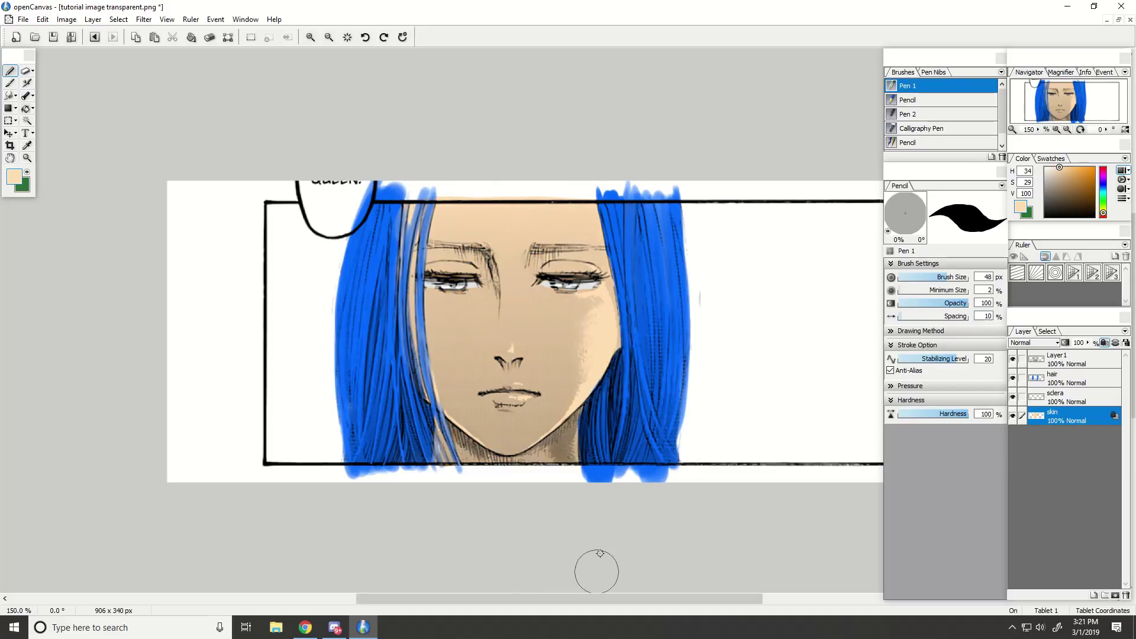
Lock the hair layer's transparency and repaint all the blue hair in light blonde (H 38, S 46, V 98) with Pen 1.
{"action": "left_click", "coordinate": [1068, 392]}
{"action": "left_click", "coordinate": [1088, 378]}
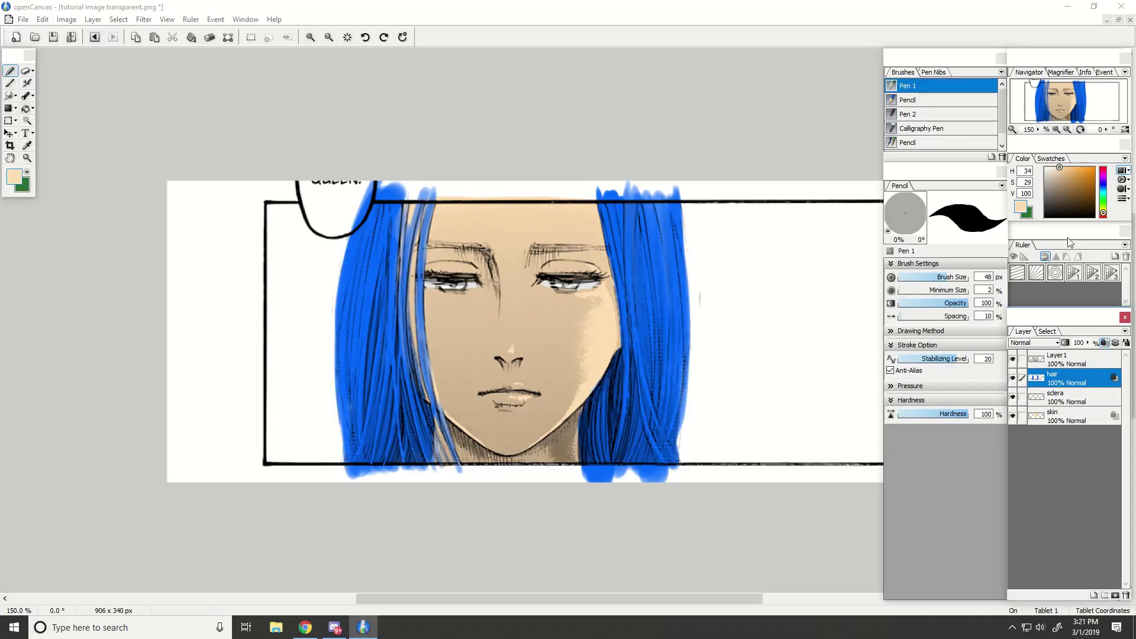
{"action": "left_click", "coordinate": [1064, 179]}
{"action": "left_click", "coordinate": [1103, 210]}
{"action": "left_click", "coordinate": [1103, 211]}
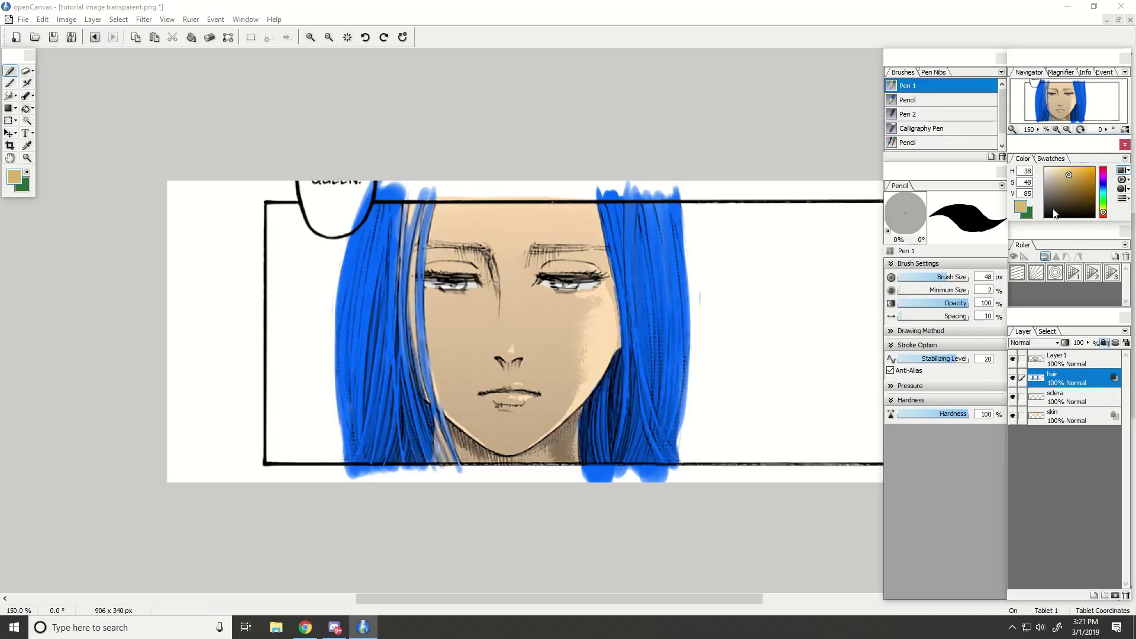
{"action": "mouse_move", "coordinate": [565, 505]}
{"action": "left_mouse_down"}
{"action": "mouse_move", "coordinate": [642, 442]}
{"action": "mouse_move", "coordinate": [592, 482]}
{"action": "left_mouse_up"}
{"action": "left_click", "coordinate": [1067, 169]}
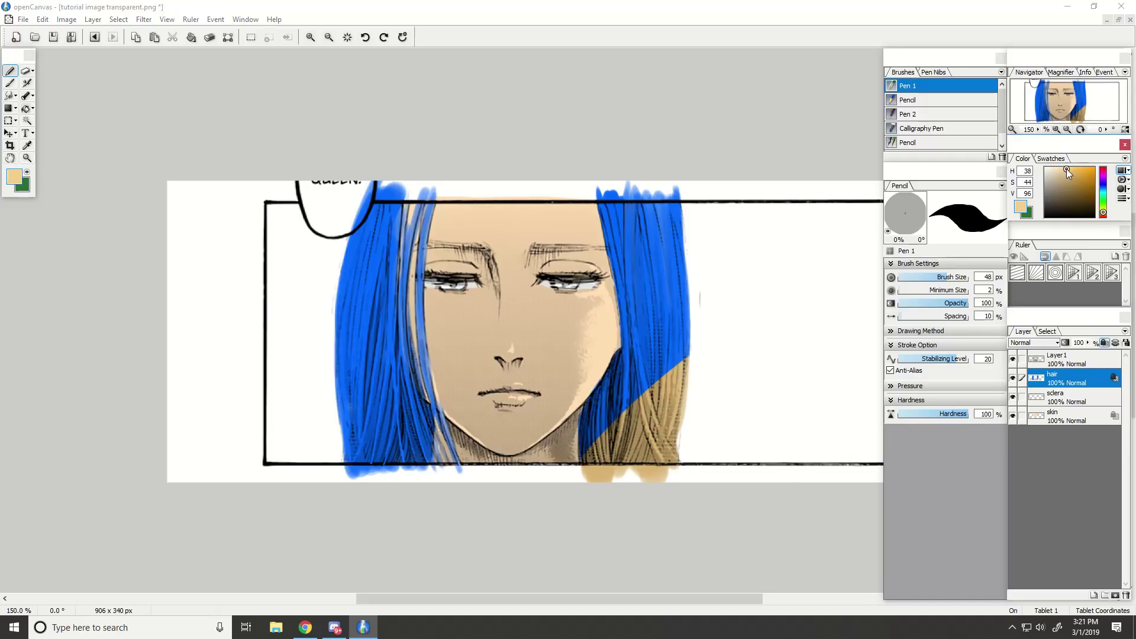
{"action": "mouse_move", "coordinate": [715, 351]}
{"action": "left_mouse_down"}
{"action": "mouse_move", "coordinate": [650, 317]}
{"action": "mouse_move", "coordinate": [597, 337]}
{"action": "mouse_move", "coordinate": [650, 180]}
{"action": "mouse_move", "coordinate": [633, 192]}
{"action": "mouse_move", "coordinate": [616, 480]}
{"action": "left_mouse_up"}
{"action": "mouse_move", "coordinate": [450, 467]}
{"action": "left_mouse_down"}
{"action": "mouse_move", "coordinate": [396, 502]}
{"action": "mouse_move", "coordinate": [379, 332]}
{"action": "mouse_move", "coordinate": [436, 144]}
{"action": "mouse_move", "coordinate": [348, 254]}
{"action": "left_mouse_up"}
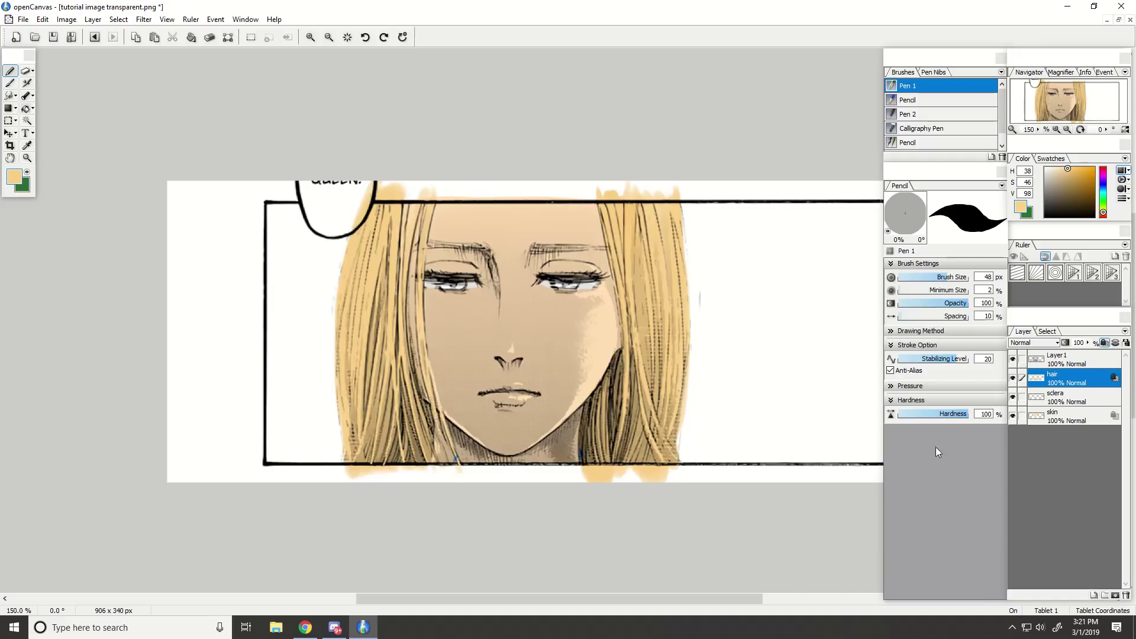
Apply a Hue/Saturation adjustment to the skin layer with saturation 35 and lightness -6.
{"action": "left_click", "coordinate": [1104, 415]}
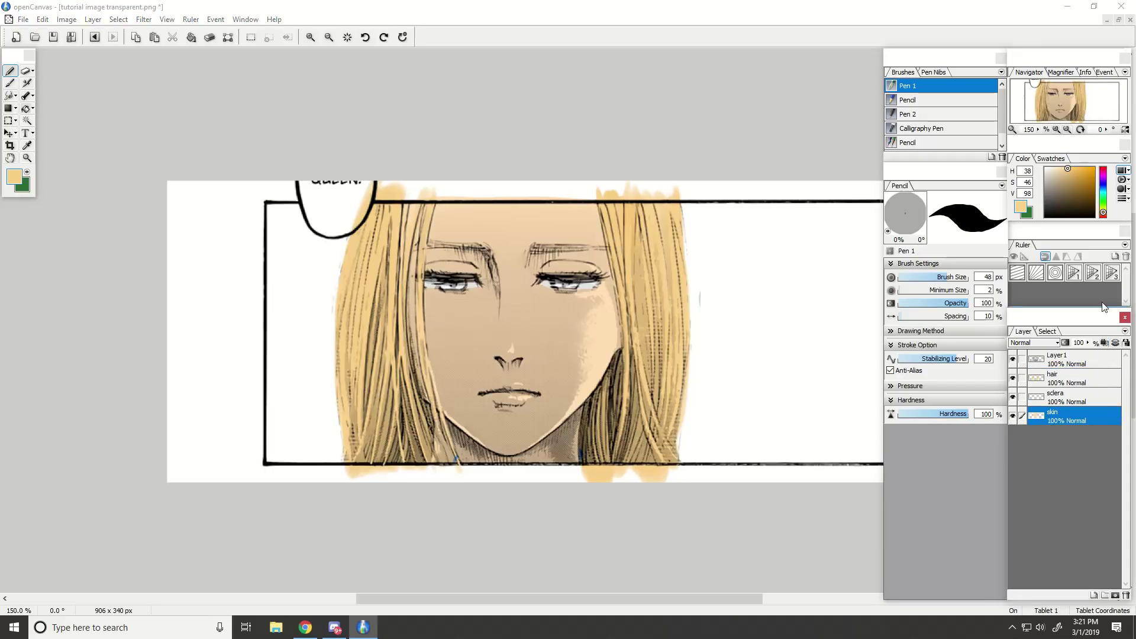
{"action": "mouse_move", "coordinate": [1067, 172]}
{"action": "left_mouse_down"}
{"action": "mouse_move", "coordinate": [1066, 190]}
{"action": "mouse_move", "coordinate": [1066, 169]}
{"action": "left_mouse_up"}
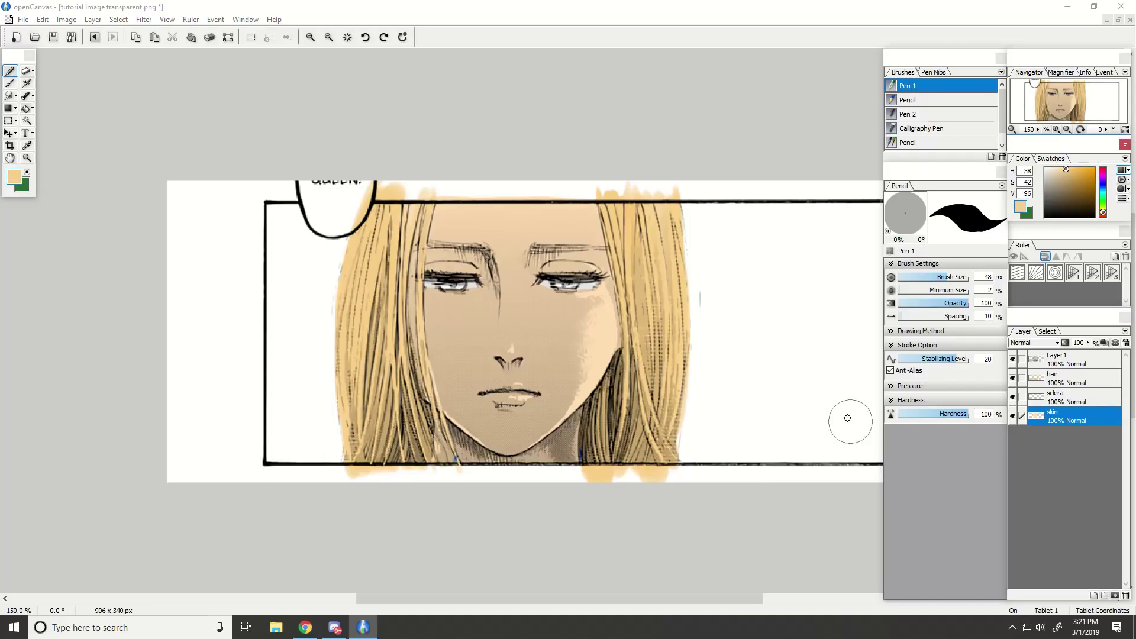
{"action": "left_click", "coordinate": [144, 19]}
{"action": "mouse_move", "coordinate": [172, 50]}
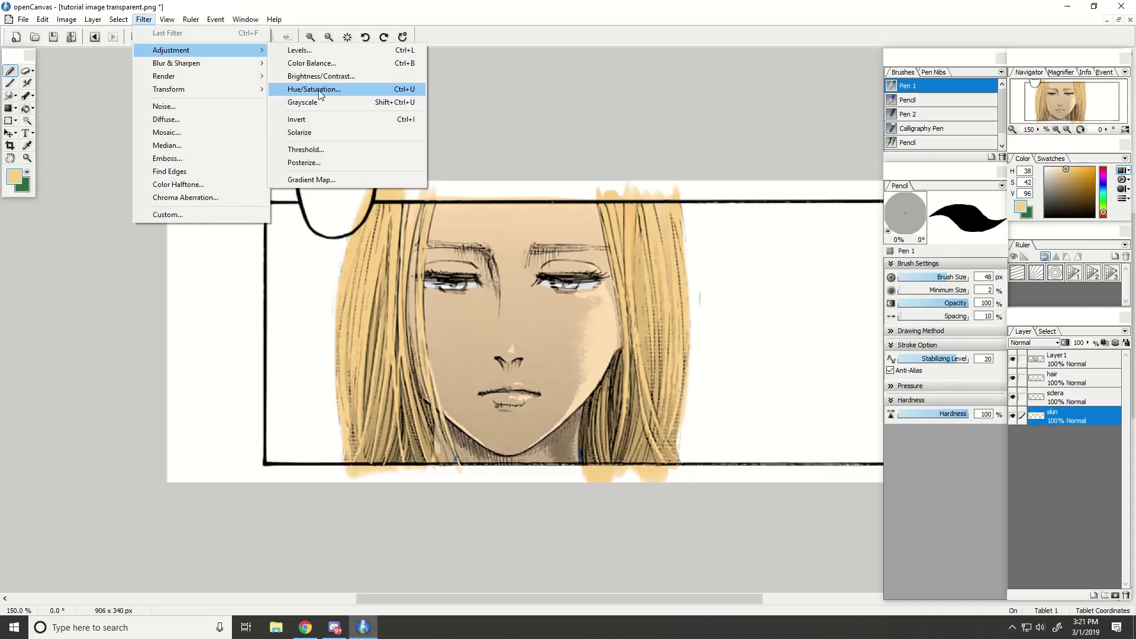
{"action": "left_click", "coordinate": [321, 89]}
{"action": "left_click_drag", "start_coordinate": [537, 254], "coordinate": [827, 61]}
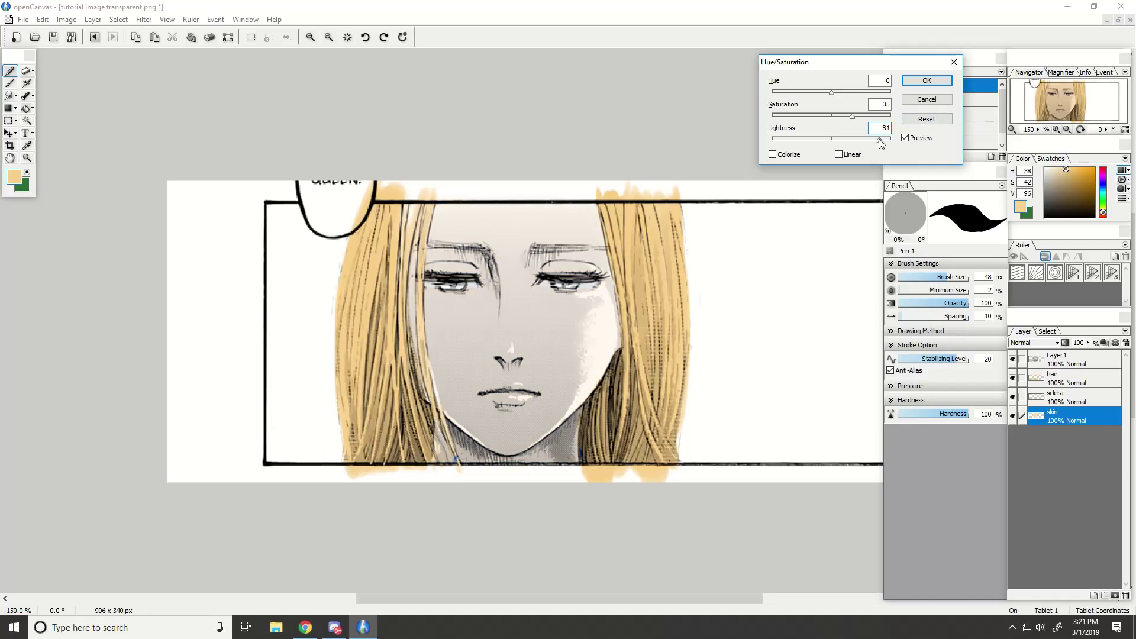
{"action": "left_click_drag", "start_coordinate": [850, 140], "coordinate": [827, 141]}
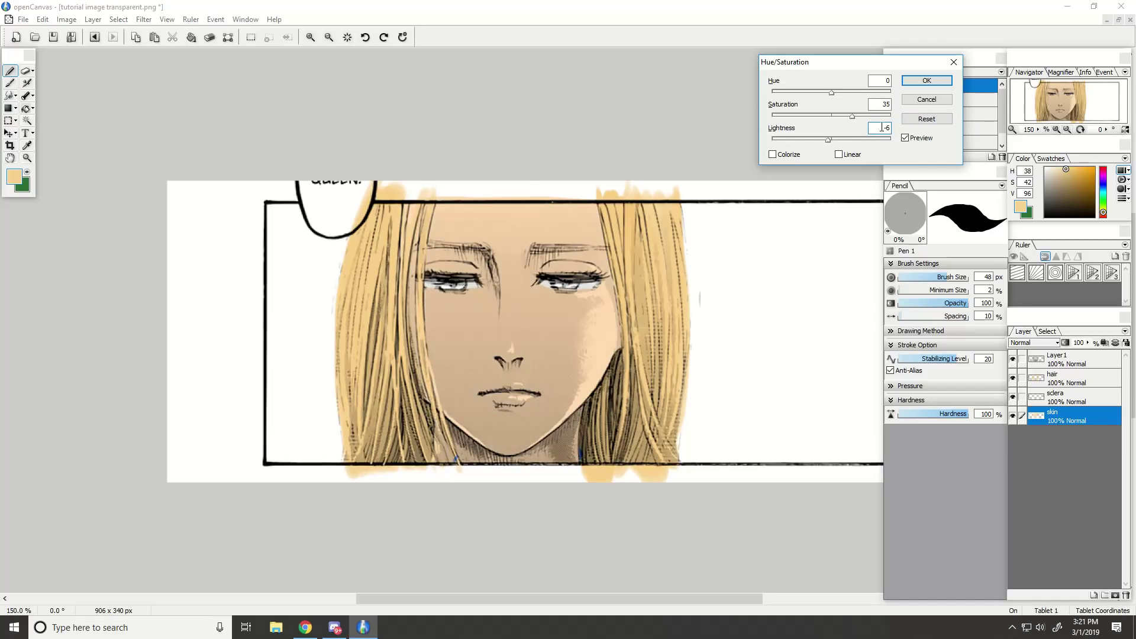
{"action": "left_click", "coordinate": [930, 83]}
Raise the lightness of the hair layer slightly with a Hue/Saturation adjustment.
{"action": "left_click", "coordinate": [1065, 378]}
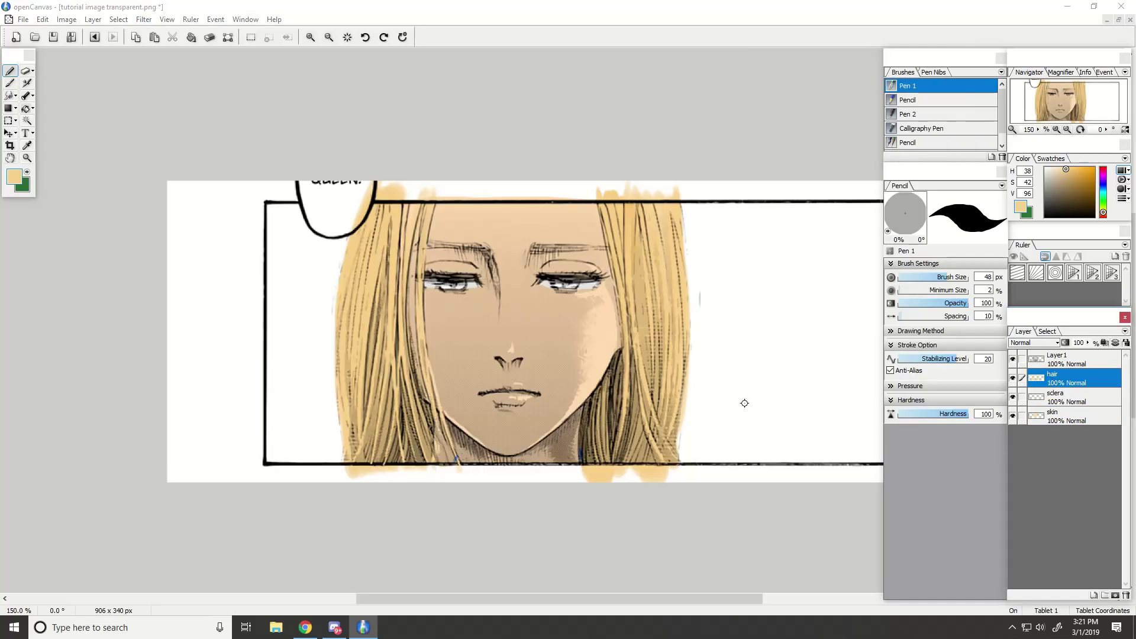
{"action": "left_click", "coordinate": [145, 20]}
{"action": "mouse_move", "coordinate": [172, 50]}
{"action": "left_click", "coordinate": [318, 95]}
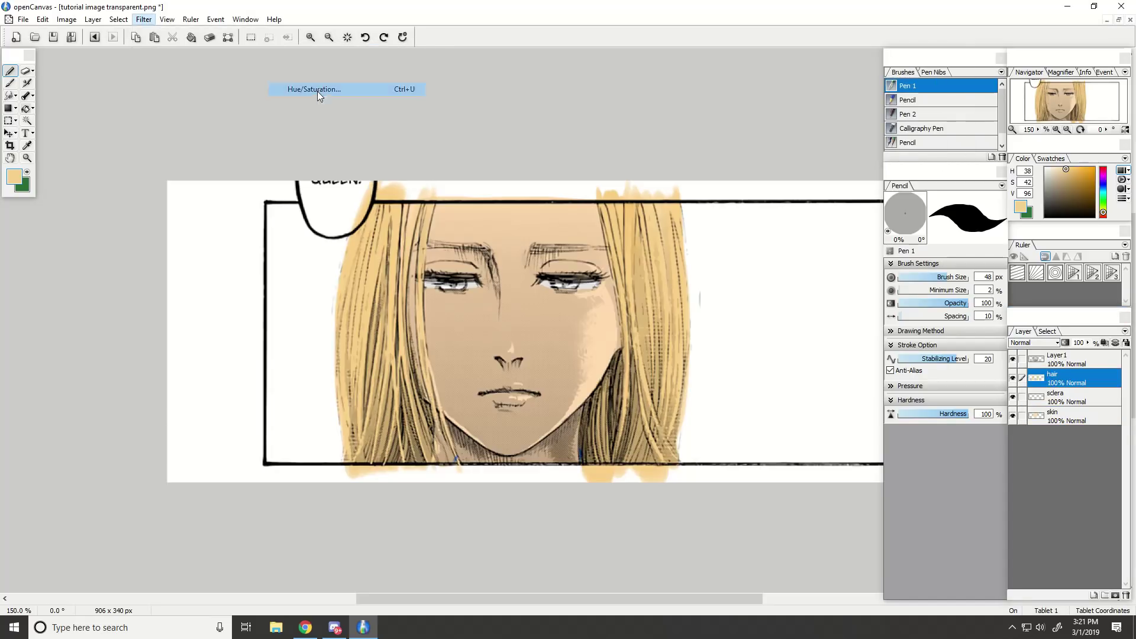
{"action": "left_click_drag", "start_coordinate": [604, 261], "coordinate": [766, 132]}
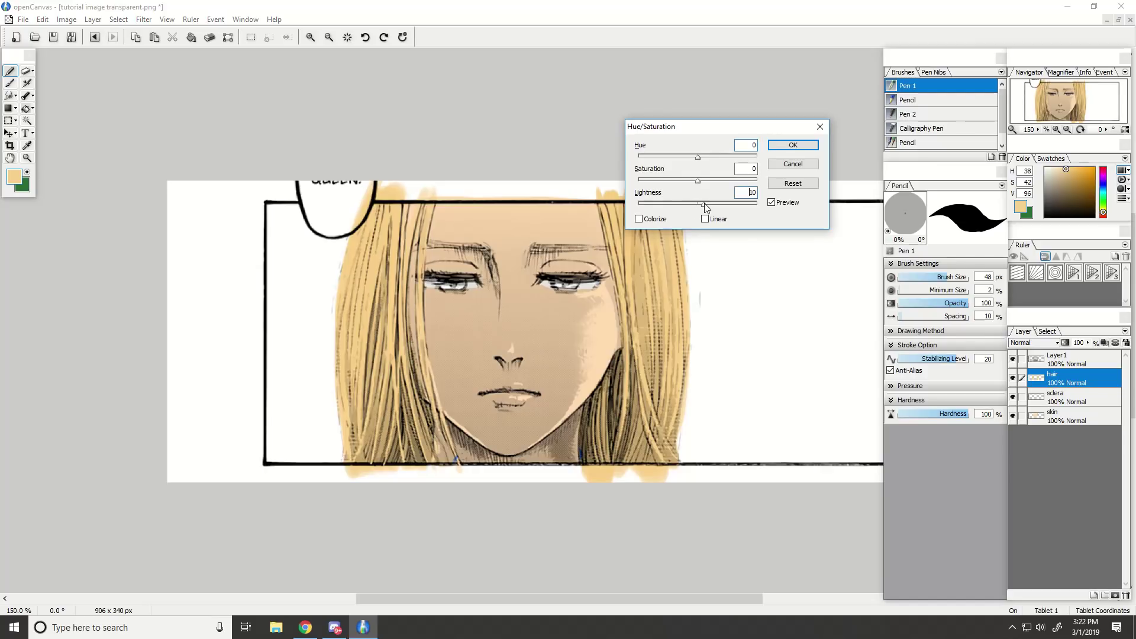
{"action": "left_click_drag", "start_coordinate": [703, 204], "coordinate": [701, 204]}
{"action": "left_click", "coordinate": [809, 146]}
Lighten the skin layer with a Hue/Saturation adjustment, setting lightness to 7.
{"action": "left_click", "coordinate": [1057, 417]}
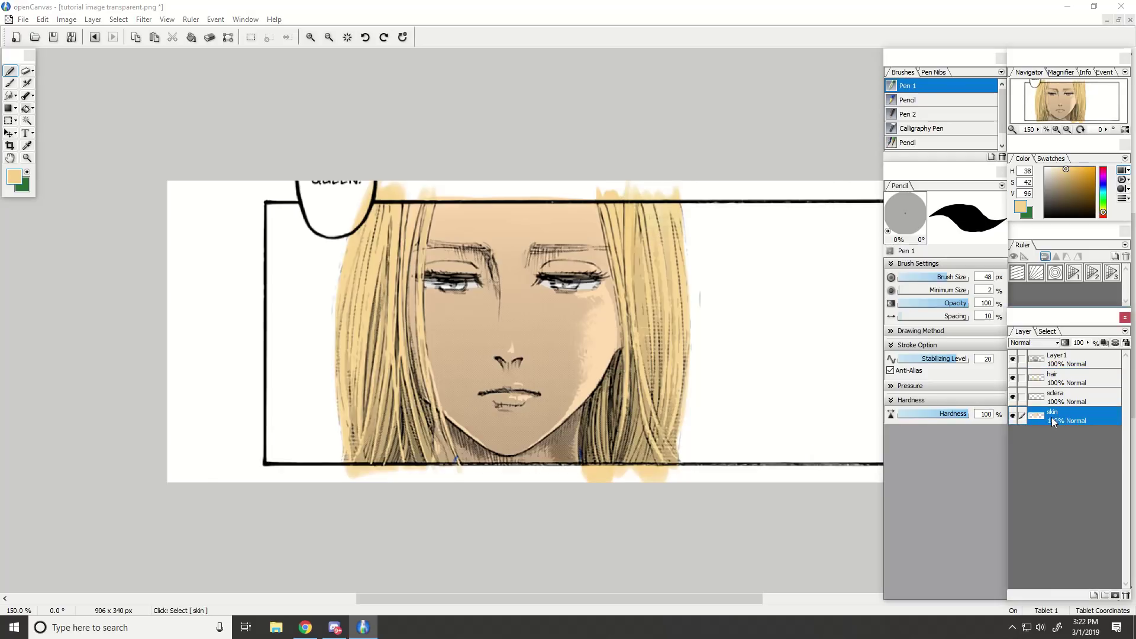
{"action": "left_click", "coordinate": [143, 19]}
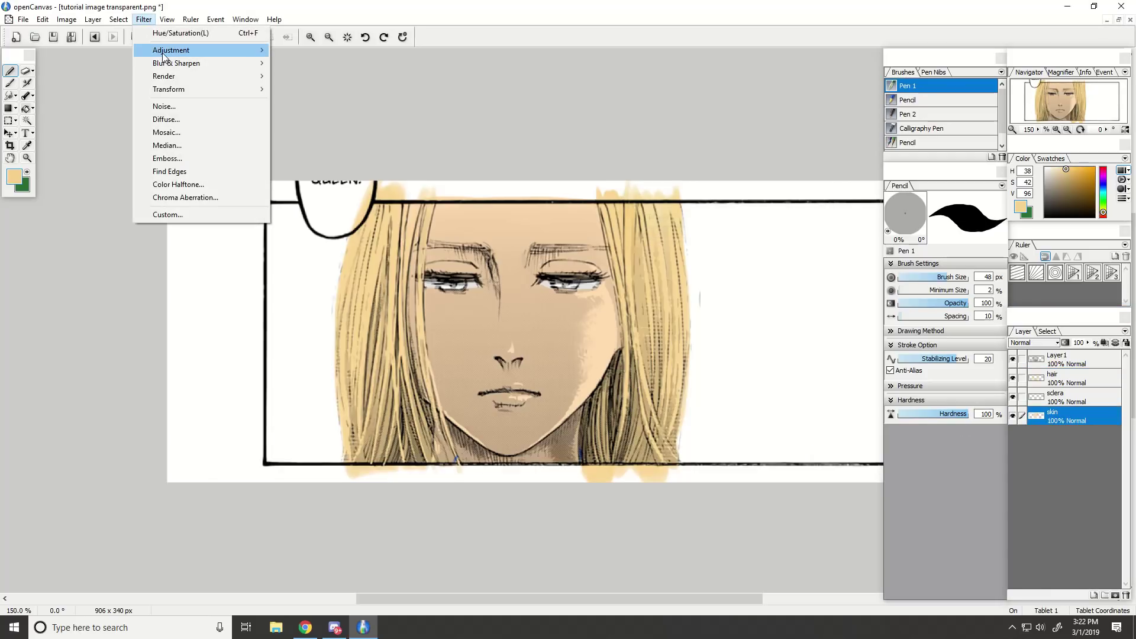
{"action": "mouse_move", "coordinate": [163, 50]}
{"action": "left_click", "coordinate": [334, 91]}
{"action": "left_click_drag", "start_coordinate": [565, 254], "coordinate": [738, 70]}
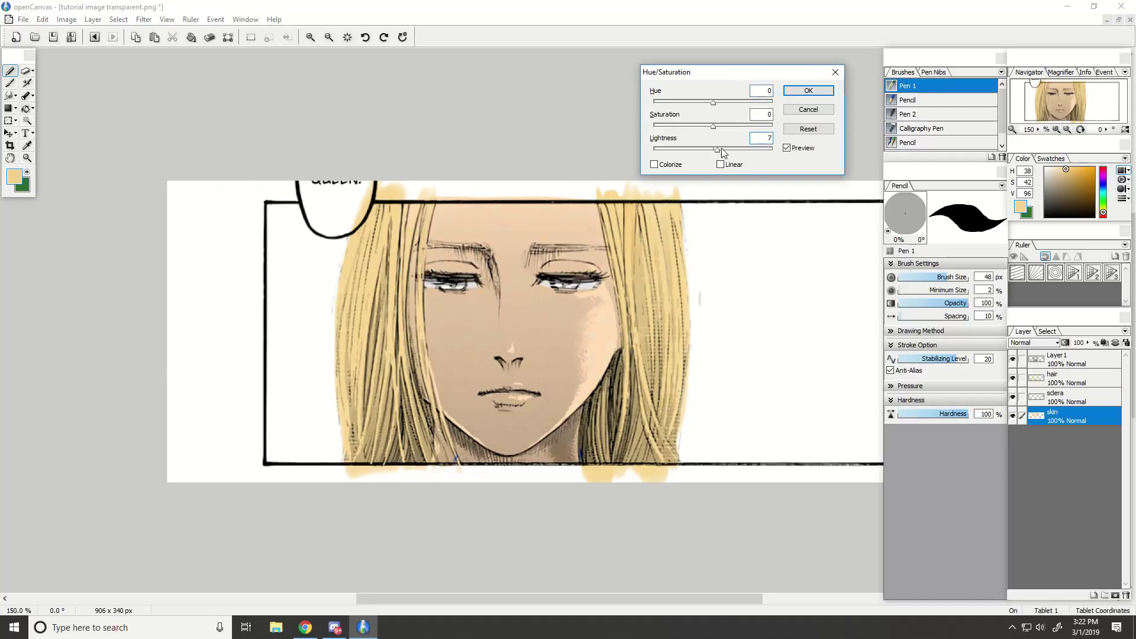
{"action": "left_click", "coordinate": [800, 92]}
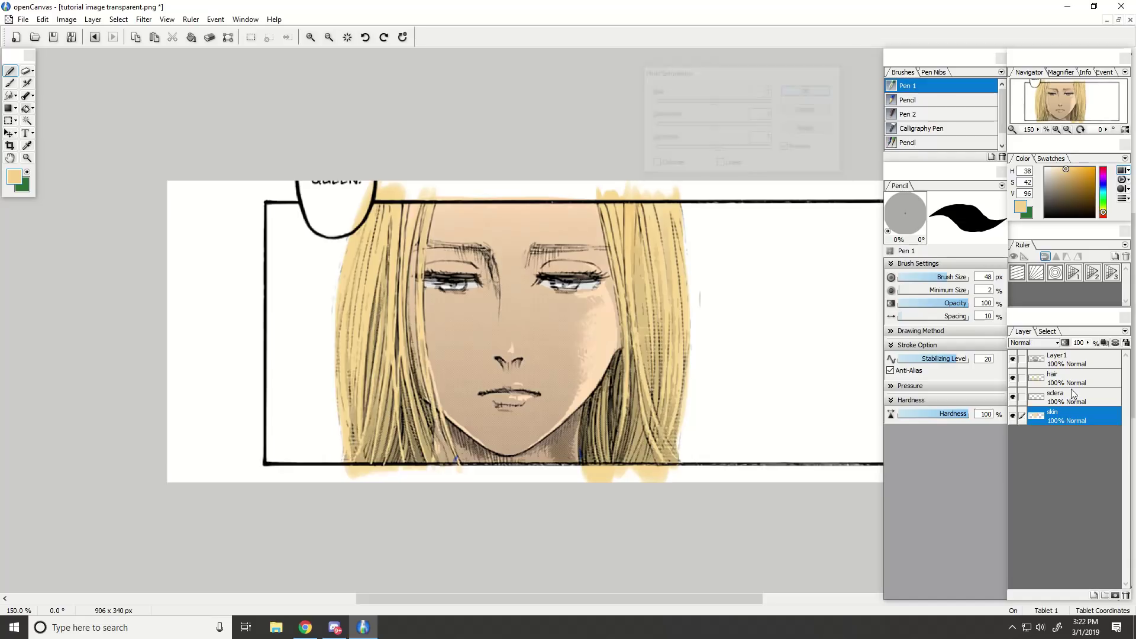
Add a new standard layer and move it beneath the skin layer at the base of the layer stack.
{"action": "left_click", "coordinate": [1093, 595]}
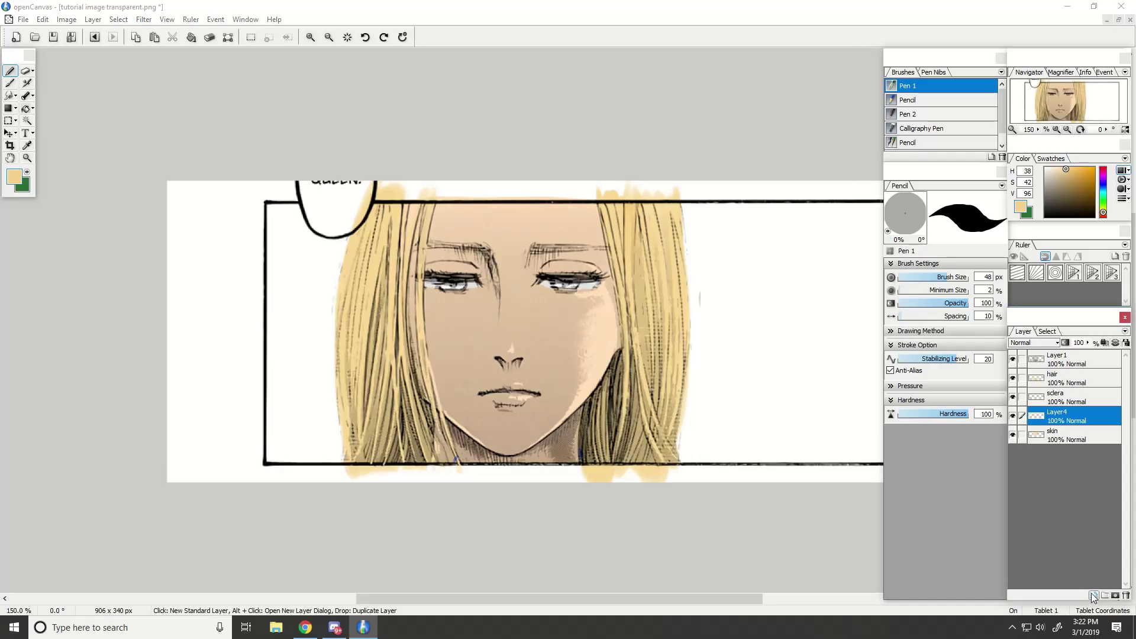
{"action": "left_click_drag", "start_coordinate": [1059, 438], "coordinate": [1059, 442]}
{"action": "scroll", "coordinate": [431, 426], "scroll_direction": "down", "scroll_amount": 2}
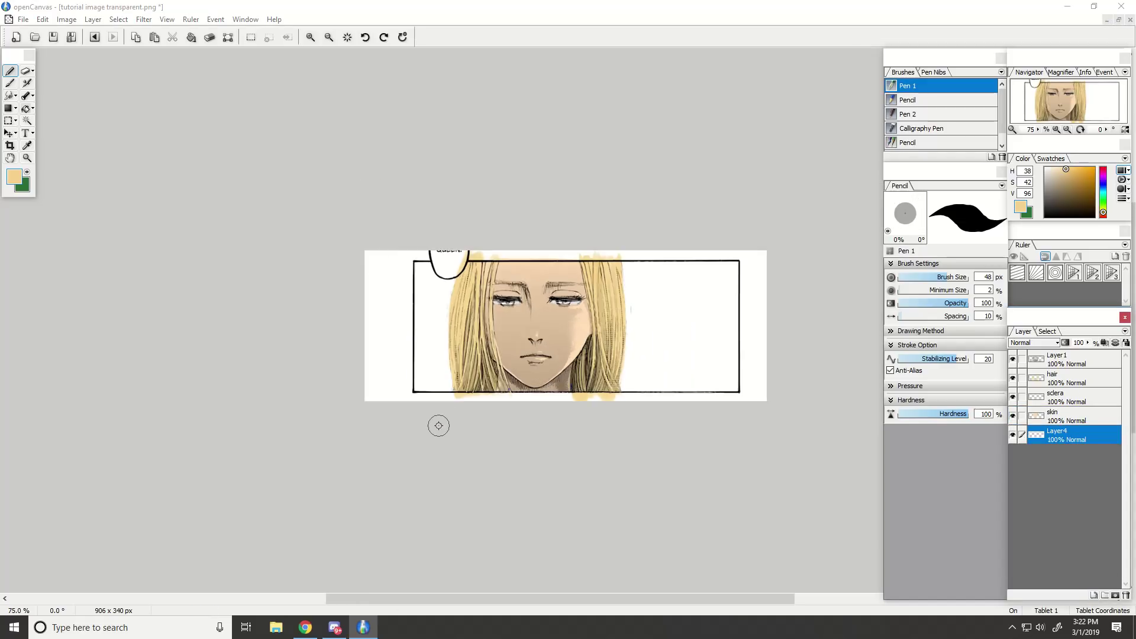
{"action": "scroll", "coordinate": [444, 426], "scroll_direction": "up", "scroll_amount": 1}
{"action": "scroll", "coordinate": [591, 414], "scroll_direction": "up", "scroll_amount": 1}
{"action": "left_click", "coordinate": [1067, 418]}
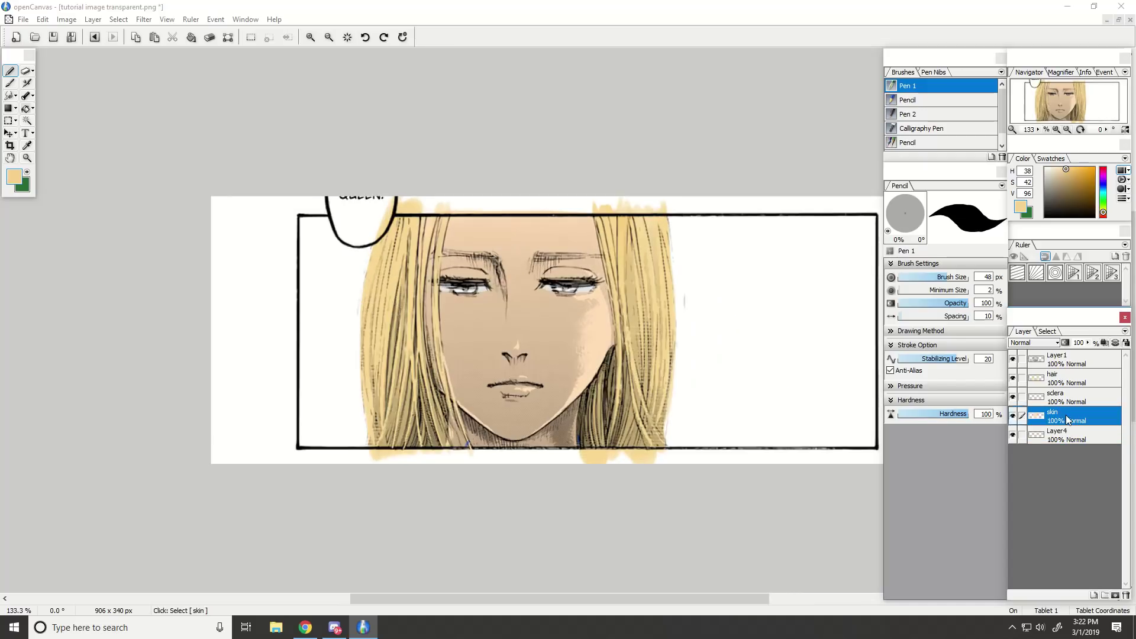
{"action": "key", "text": "e"}
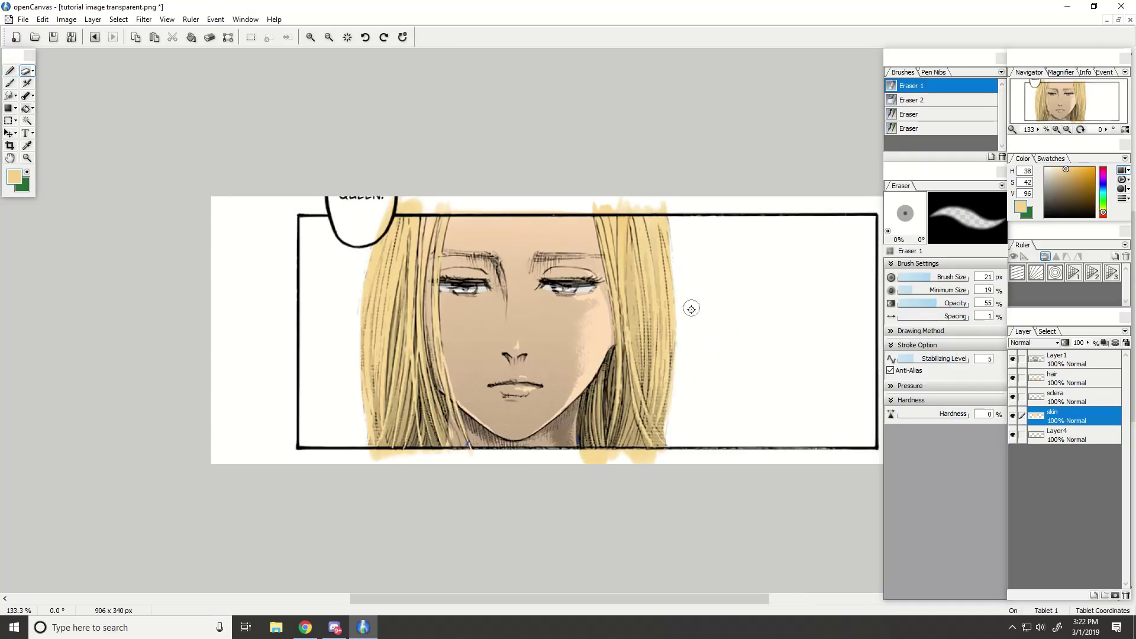
{"action": "scroll", "coordinate": [779, 558], "scroll_direction": "down", "scroll_amount": 2}
{"action": "scroll", "coordinate": [787, 592], "scroll_direction": "up", "scroll_amount": 1}
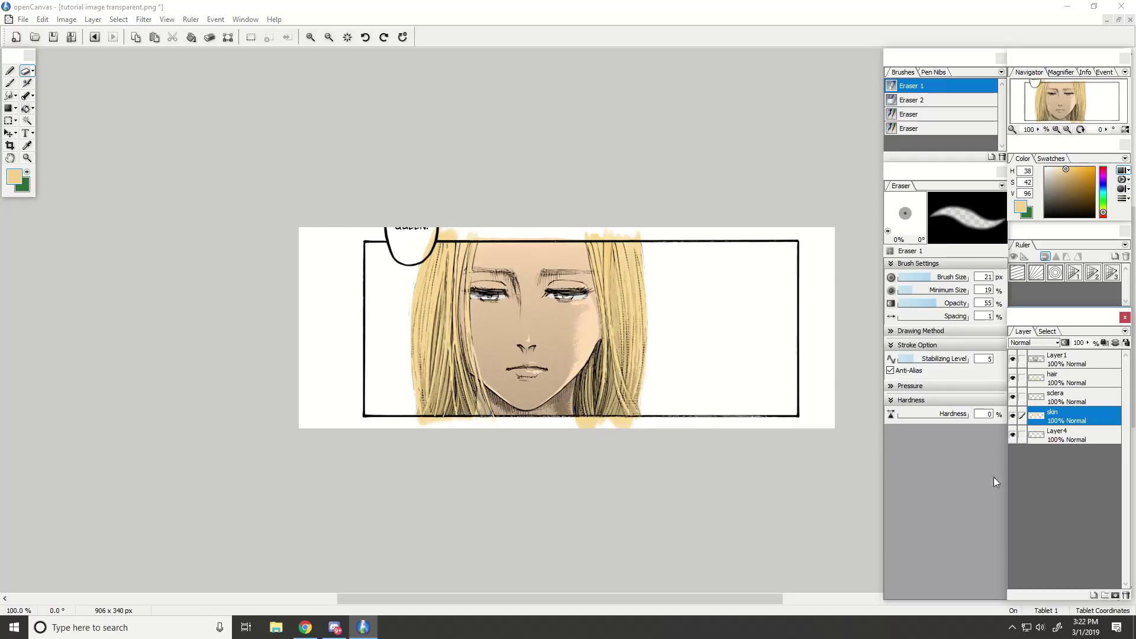
Make a rectangular selection over nearly the whole canvas on the new lowest layer.
{"action": "left_click", "coordinate": [1072, 437]}
{"action": "left_click", "coordinate": [10, 122]}
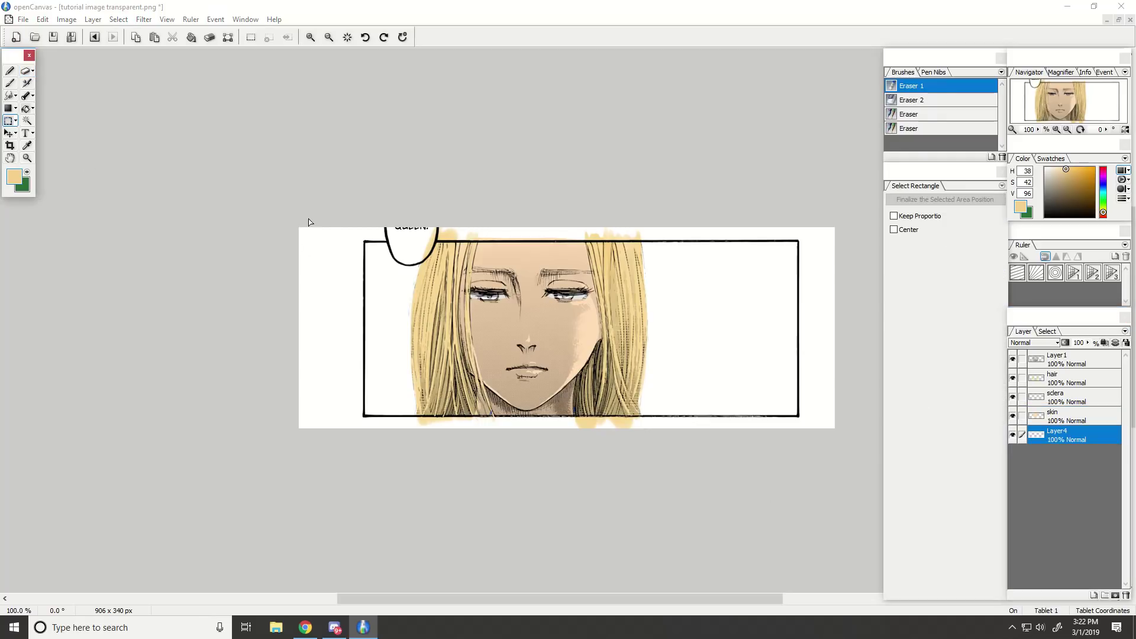
{"action": "left_click_drag", "start_coordinate": [308, 222], "coordinate": [843, 487]}
Sample a blonde tone (H 40, S 40, V 90) and set up a Circular gradient with the preset that is transparent at its centre.
{"action": "left_click", "coordinate": [26, 145]}
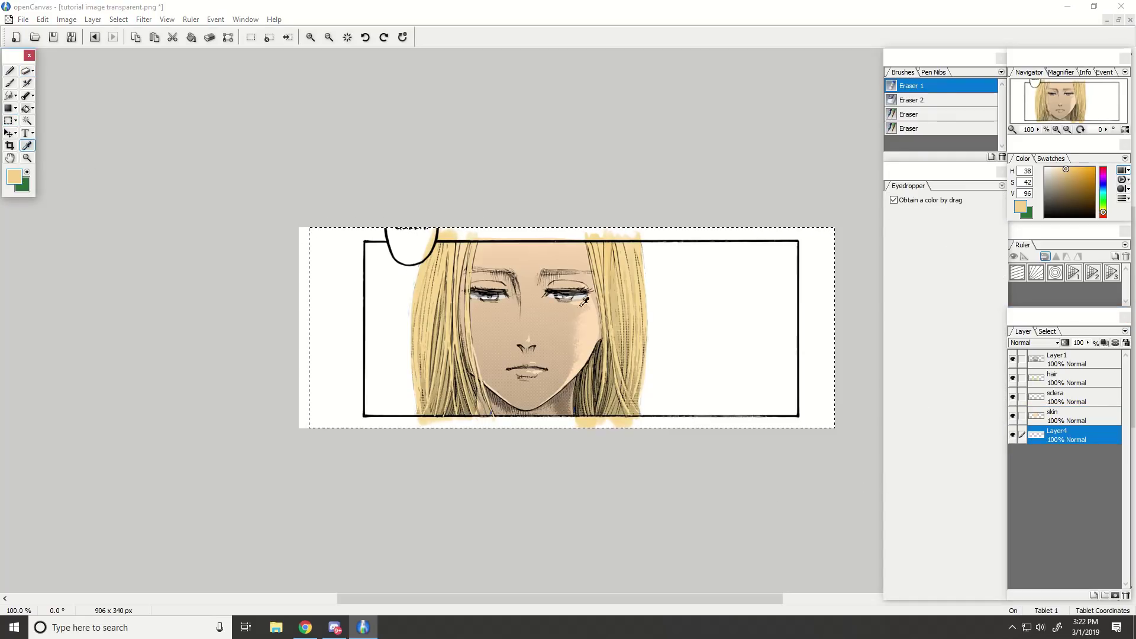
{"action": "left_click", "coordinate": [550, 292]}
{"action": "left_click", "coordinate": [9, 121]}
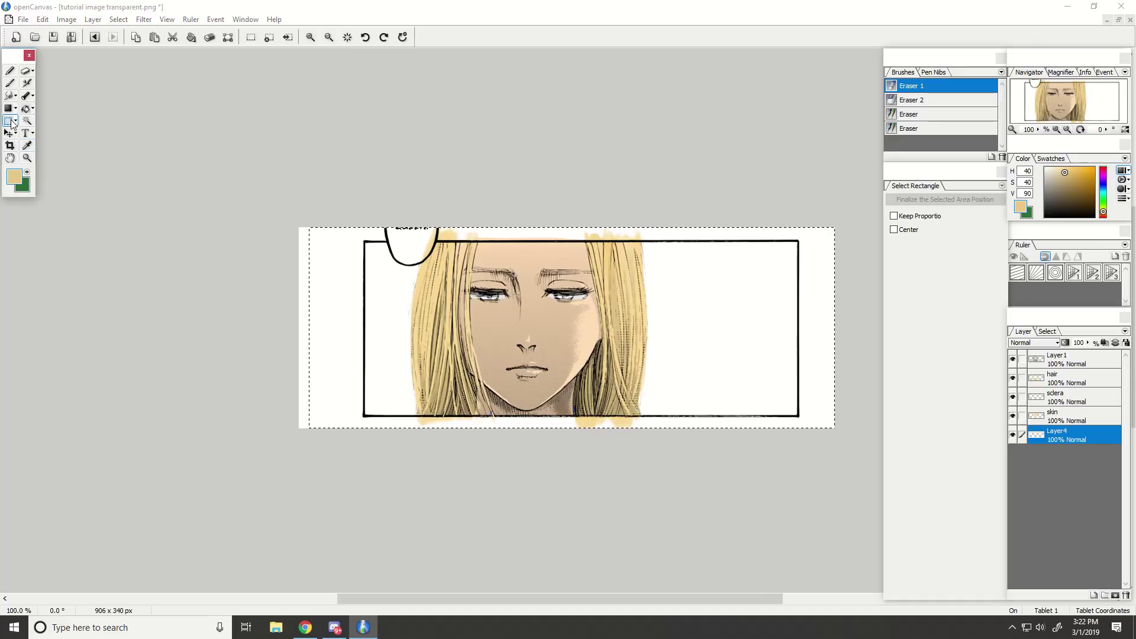
{"action": "left_click", "coordinate": [14, 109]}
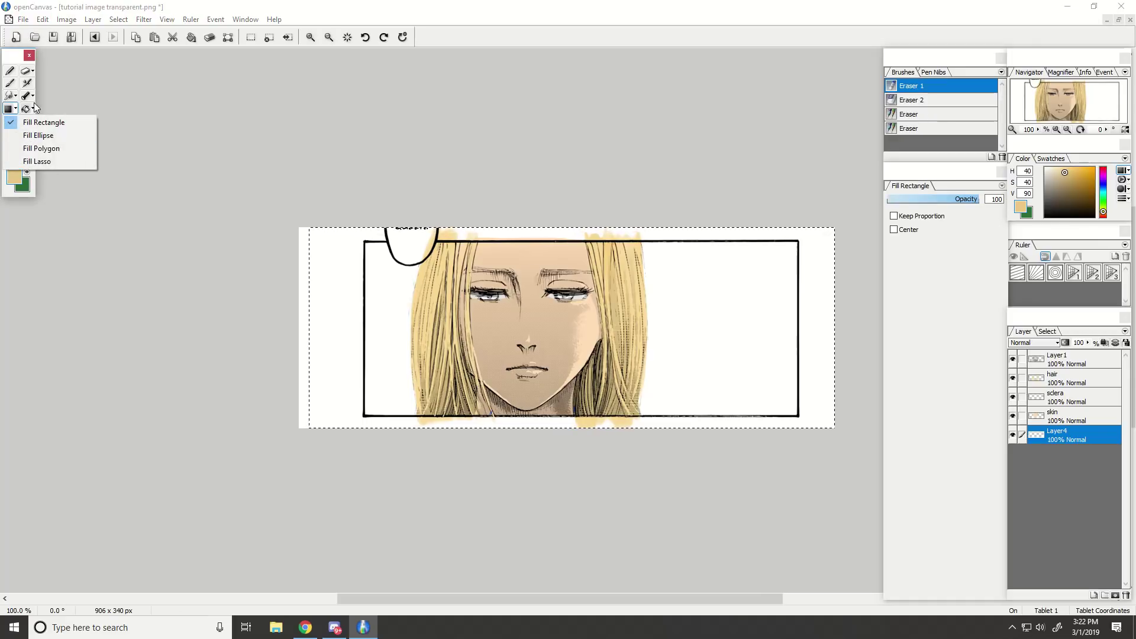
{"action": "left_click", "coordinate": [34, 107]}
{"action": "left_click", "coordinate": [53, 135]}
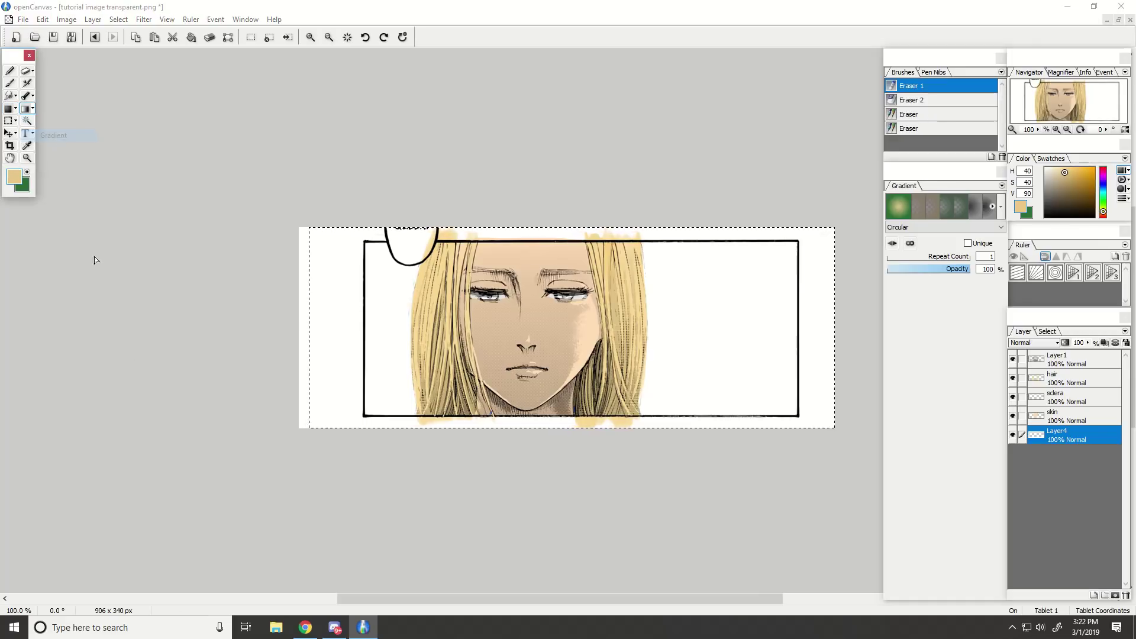
{"action": "left_click", "coordinate": [921, 208]}
{"action": "left_click", "coordinate": [932, 227]}
{"action": "left_click", "coordinate": [931, 227]}
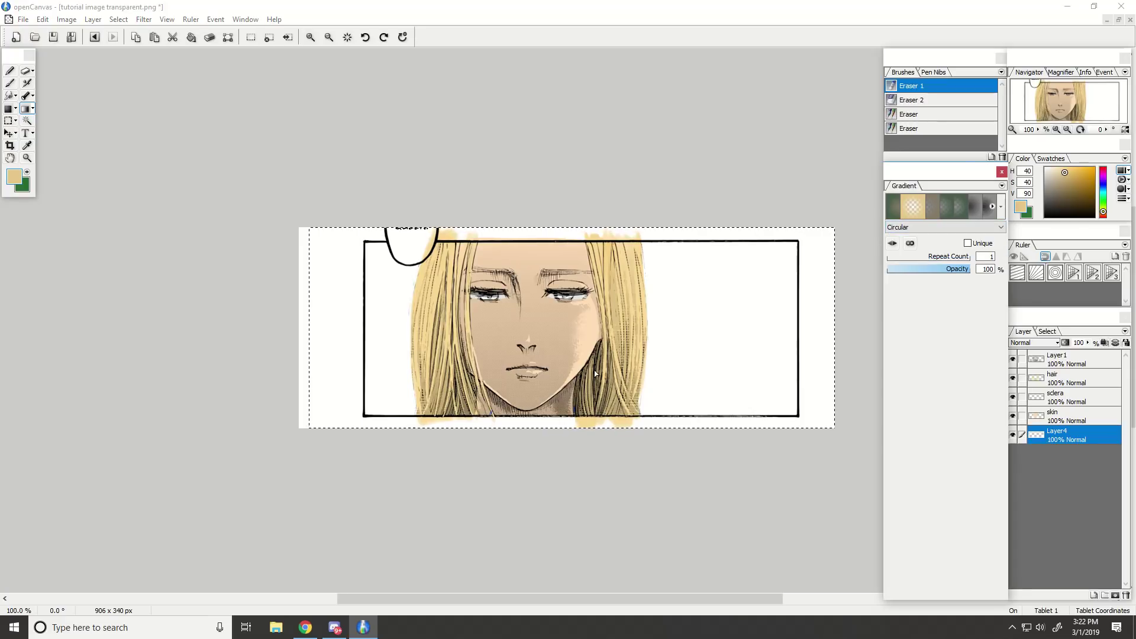
{"action": "left_click_drag", "start_coordinate": [598, 338], "coordinate": [904, 391]}
{"action": "key", "text": "ctrl+z"}
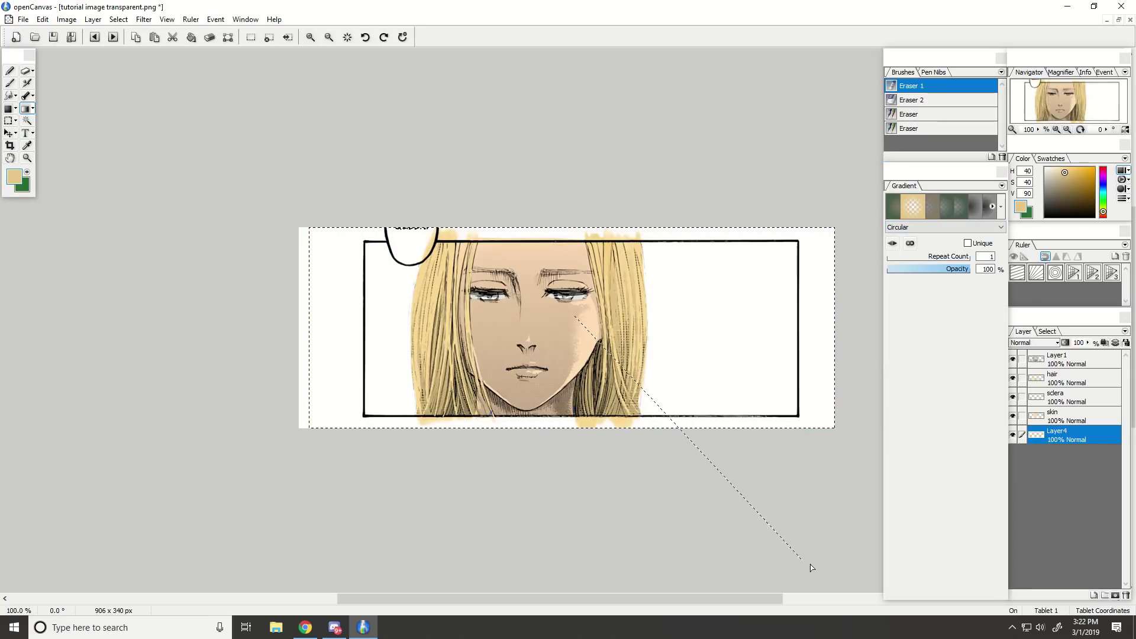
{"action": "left_click_drag", "start_coordinate": [811, 566], "coordinate": [813, 551]}
{"action": "key", "text": "ctrl+z"}
{"action": "left_click_drag", "start_coordinate": [922, 599], "coordinate": [922, 599]}
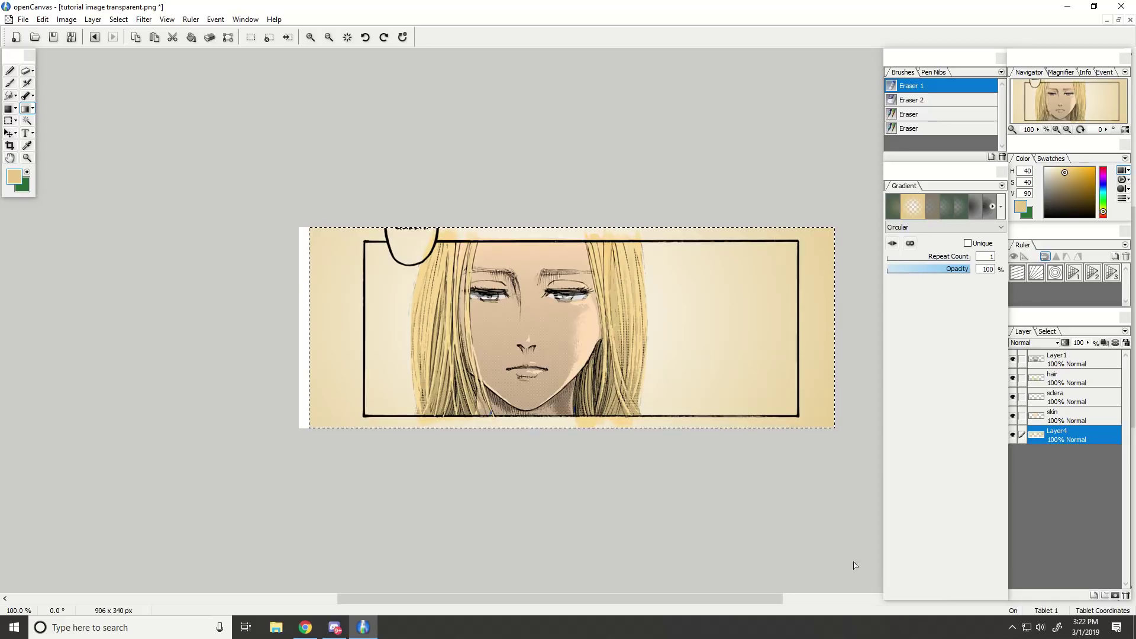
{"action": "key", "text": "ctrl+z"}
{"action": "left_click_drag", "start_coordinate": [563, 345], "coordinate": [834, 588]}
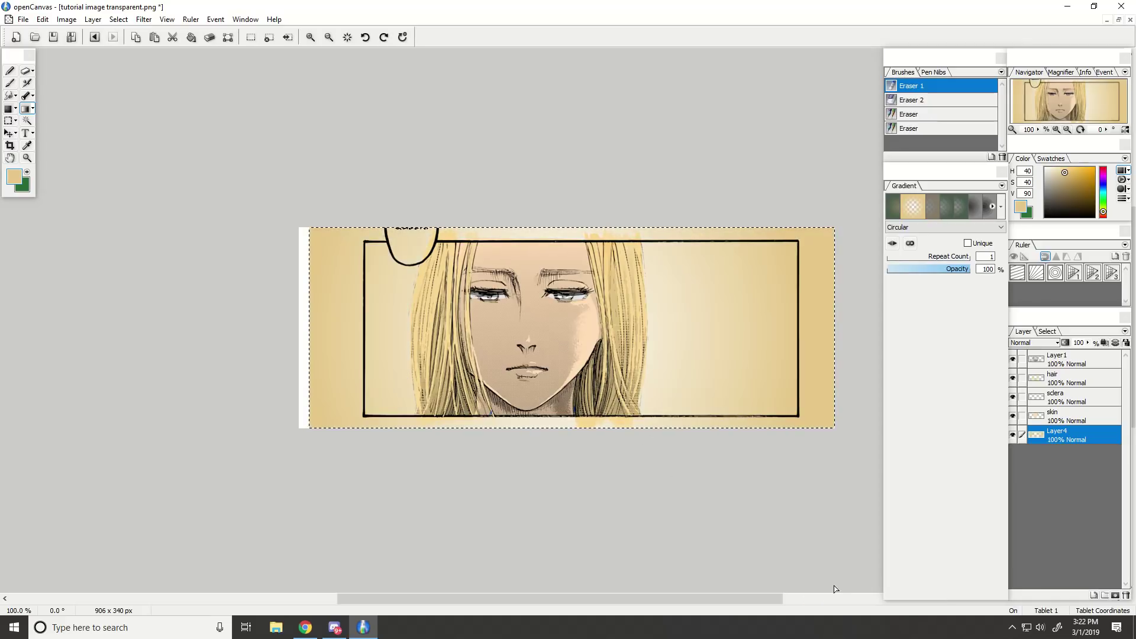
{"action": "key", "text": "ctrl+z"}
{"action": "left_click_drag", "start_coordinate": [624, 423], "coordinate": [836, 593]}
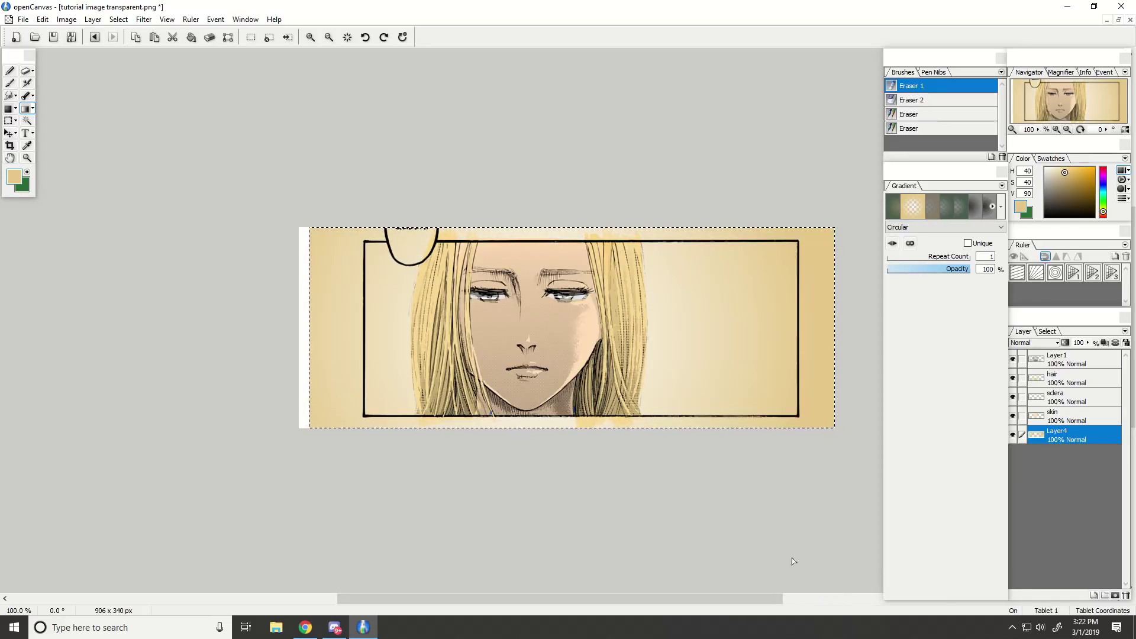
{"action": "key", "text": "ctrl+z"}
{"action": "left_click_drag", "start_coordinate": [793, 561], "coordinate": [841, 584]}
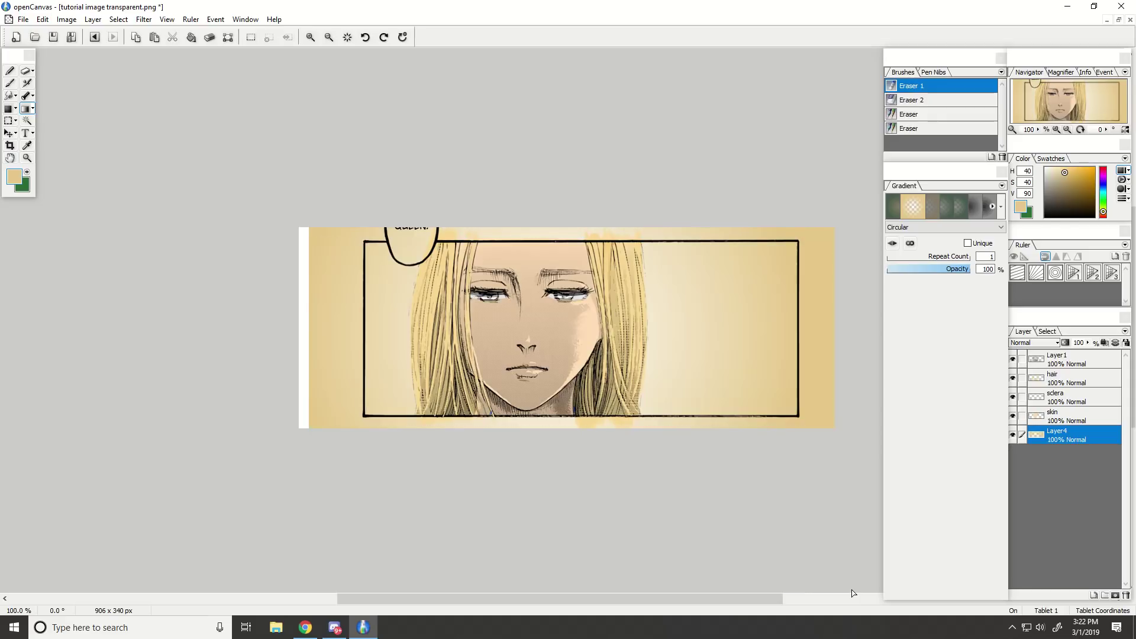
{"action": "key", "text": "ctrl+z"}
{"action": "left_click_drag", "start_coordinate": [571, 343], "coordinate": [834, 551]}
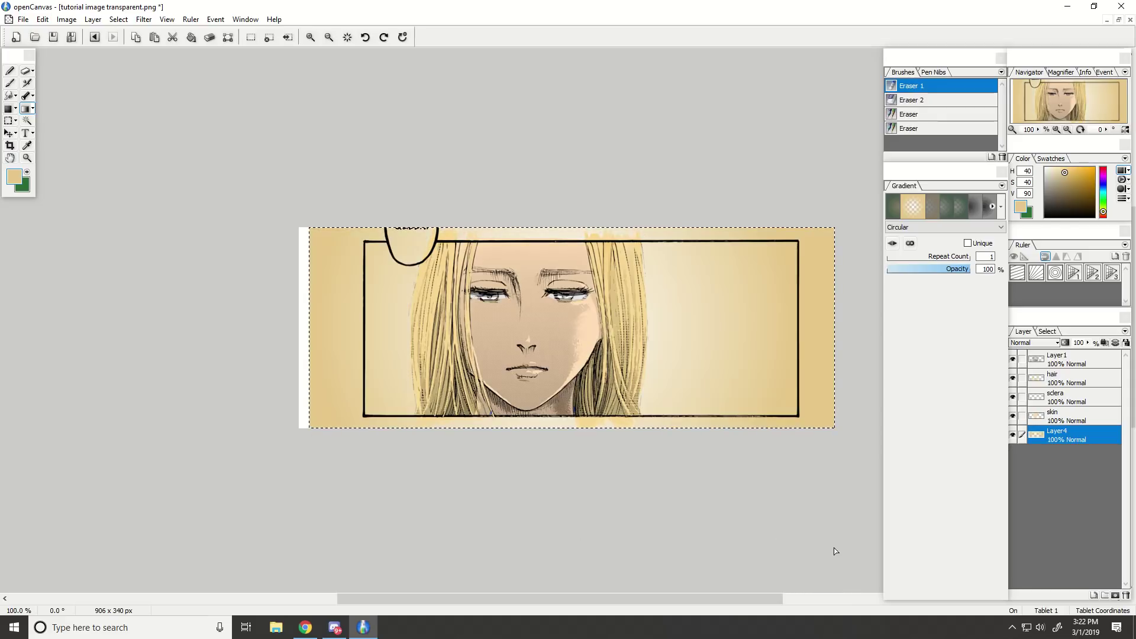
{"action": "key", "text": "ctrl+z"}
Apply the circular blonde gradient from the middle of the face outward beyond the canvas's lower-right corner, and clear the selection.
{"action": "left_click_drag", "start_coordinate": [523, 345], "coordinate": [885, 589]}
{"action": "key", "text": "ctrl+d"}
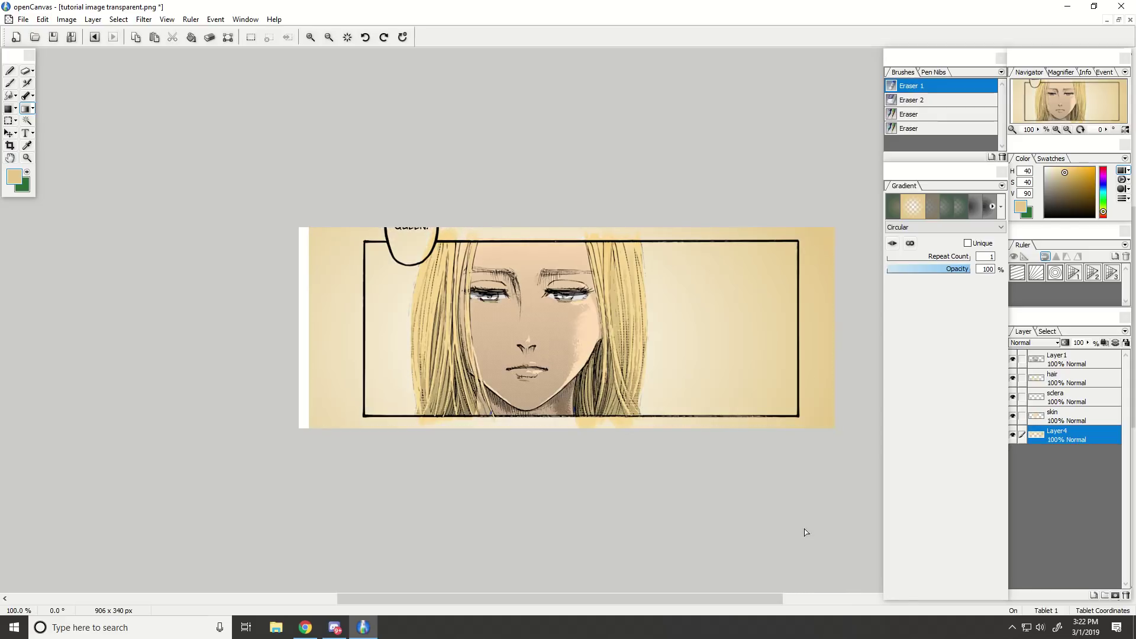
Add a new layer above the hair layer and prepare the Fill Rectangle tool with pure white.
{"action": "left_click", "coordinate": [1051, 380]}
{"action": "left_click", "coordinate": [1094, 595]}
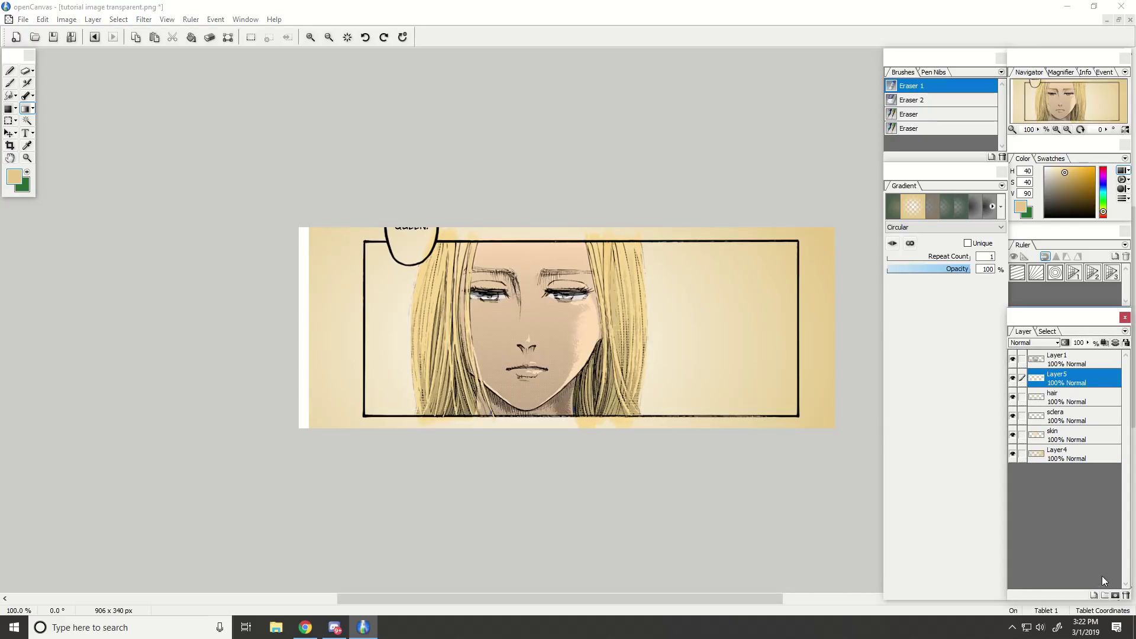
{"action": "left_click", "coordinate": [9, 108]}
{"action": "left_click", "coordinate": [1044, 167]}
{"action": "left_click_drag", "start_coordinate": [247, 191], "coordinate": [868, 245]}
{"action": "left_click_drag", "start_coordinate": [798, 210], "coordinate": [902, 480]}
{"action": "left_click_drag", "start_coordinate": [297, 418], "coordinate": [787, 522]}
{"action": "key", "text": "ctrl+z"}
{"action": "key", "text": "ctrl+z"}
{"action": "key", "text": "ctrl+z"}
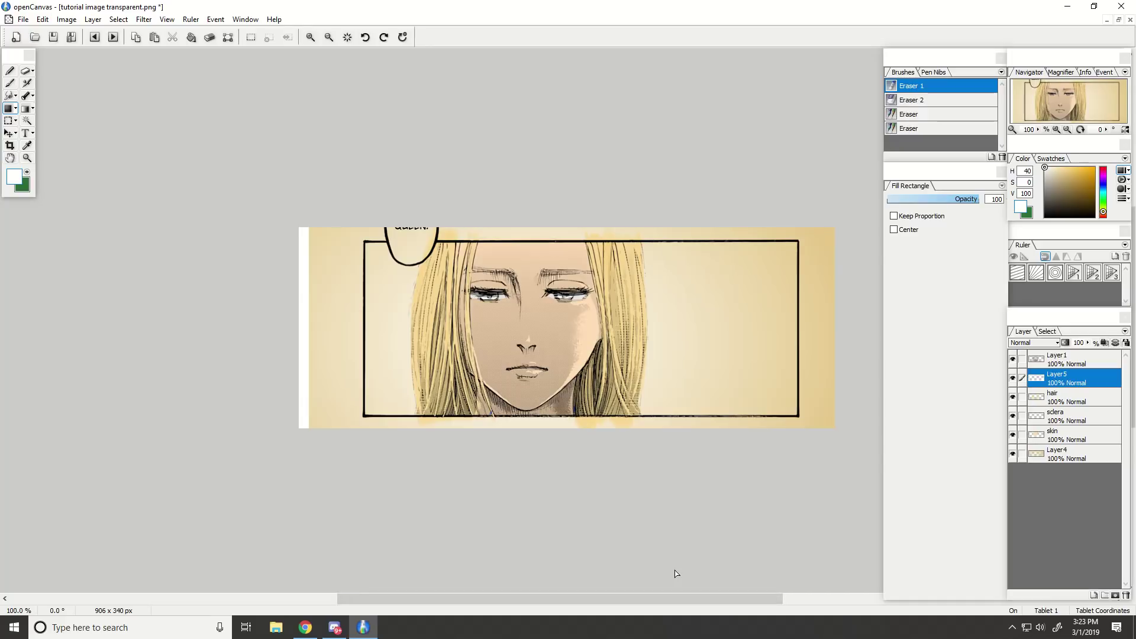
Cover the margins outside all four sides of the panel frame with white filled rectangles.
{"action": "left_click_drag", "start_coordinate": [276, 182], "coordinate": [878, 240]}
{"action": "left_click_drag", "start_coordinate": [828, 316], "coordinate": [838, 169]}
{"action": "left_click_drag", "start_coordinate": [800, 229], "coordinate": [860, 505]}
{"action": "left_click_drag", "start_coordinate": [305, 417], "coordinate": [834, 523]}
{"action": "left_click_drag", "start_coordinate": [207, 224], "coordinate": [362, 471]}
Paint the inside of the speech bubble white with the Pen 1 pencil brush at 14 px.
{"action": "scroll", "coordinate": [314, 489], "scroll_direction": "up", "scroll_amount": 1}
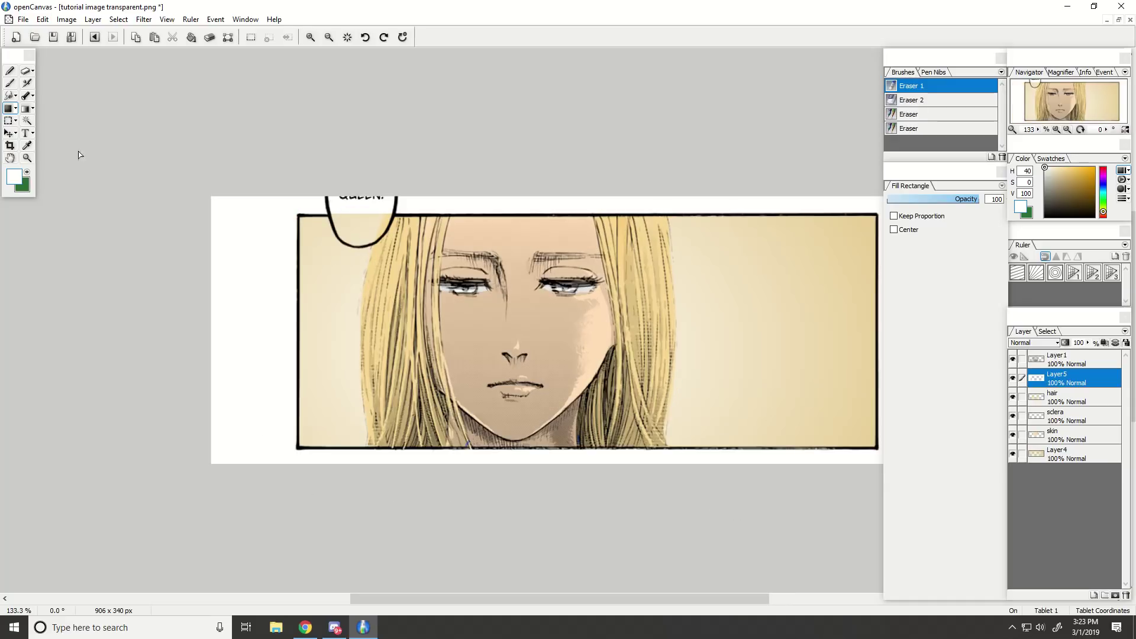
{"action": "left_click", "coordinate": [9, 71]}
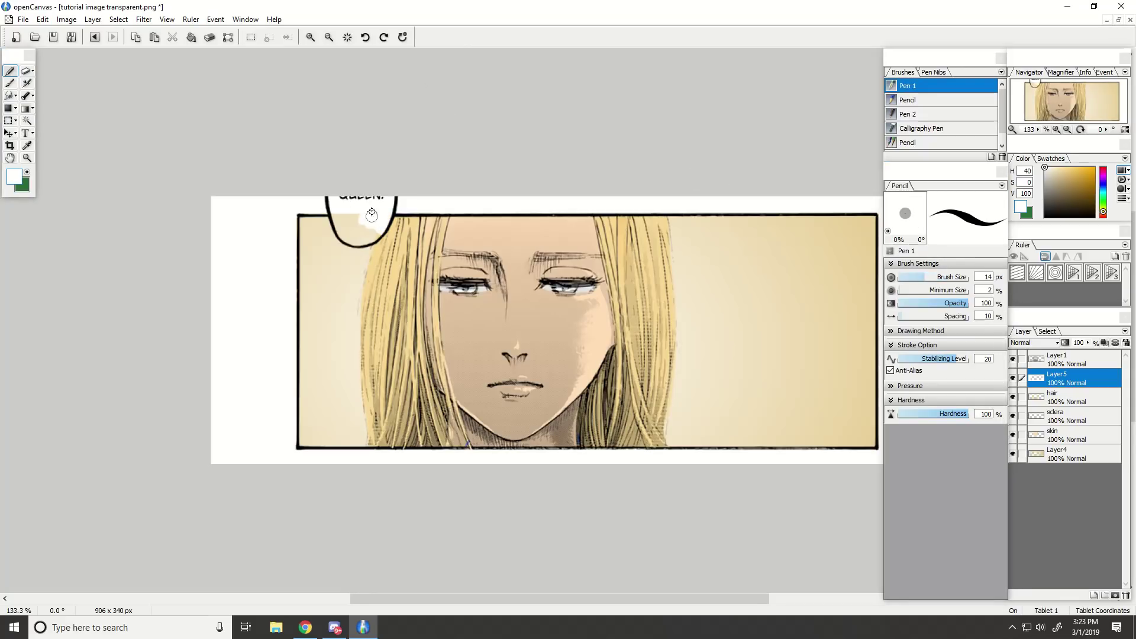
{"action": "scroll", "coordinate": [372, 213], "scroll_direction": "up", "scroll_amount": 1}
{"action": "left_click_drag", "start_coordinate": [334, 220], "coordinate": [334, 228]}
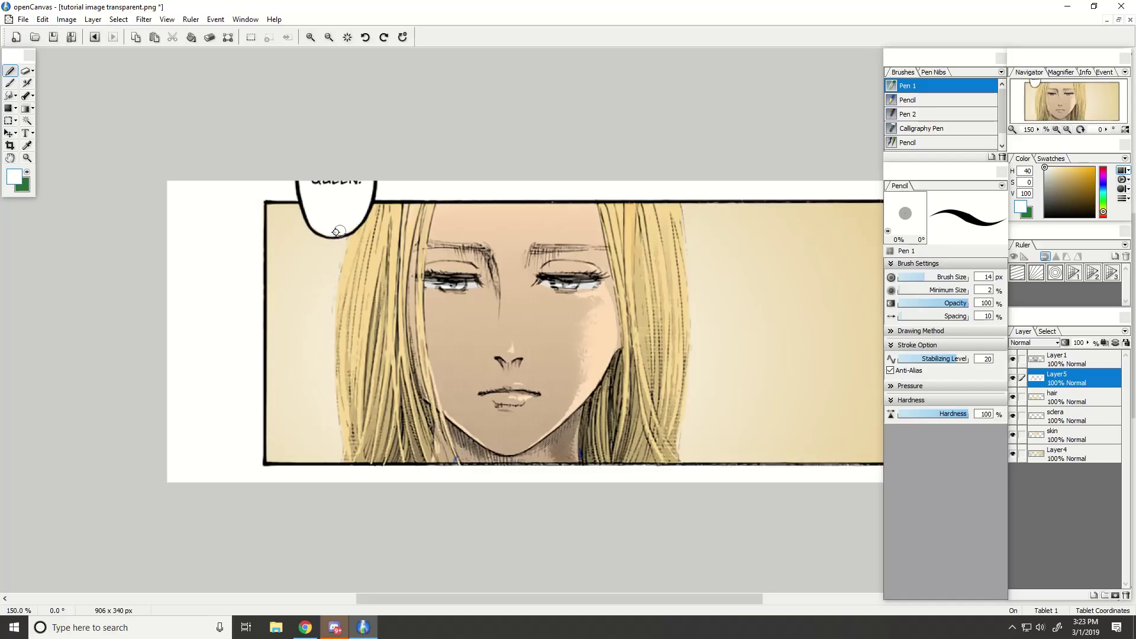
{"action": "left_click", "coordinate": [346, 628]}
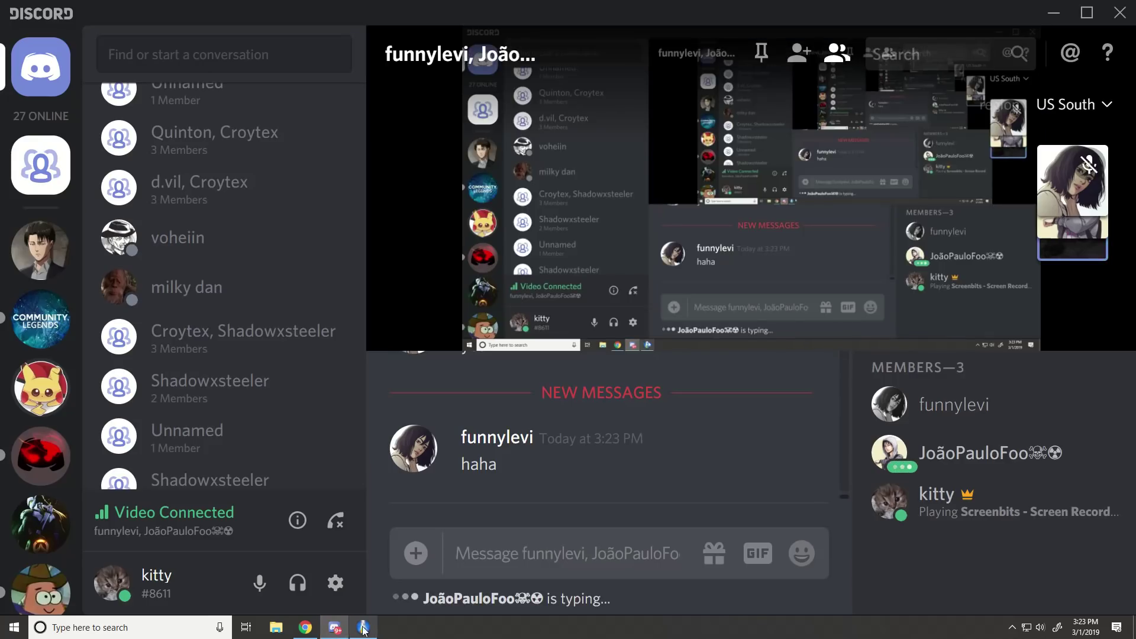
{"action": "left_click", "coordinate": [363, 631]}
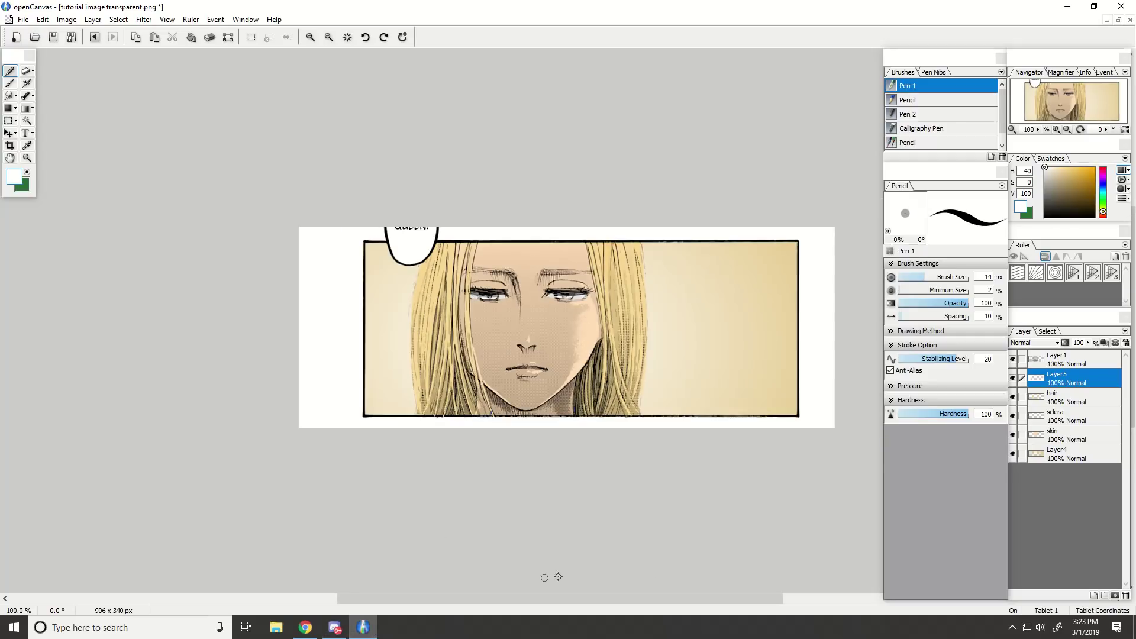
Reduce the opacity of the gradient background layer to 67%.
{"action": "left_click", "coordinate": [1080, 453]}
{"action": "key", "text": "ctrl+alt+0"}
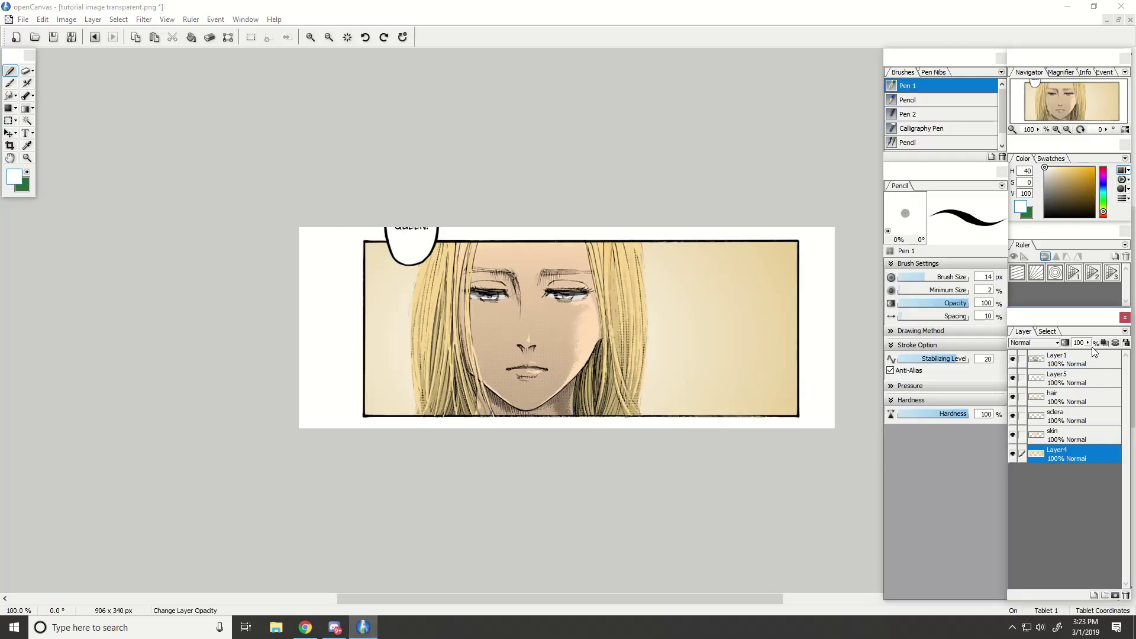
{"action": "left_click", "coordinate": [1091, 343]}
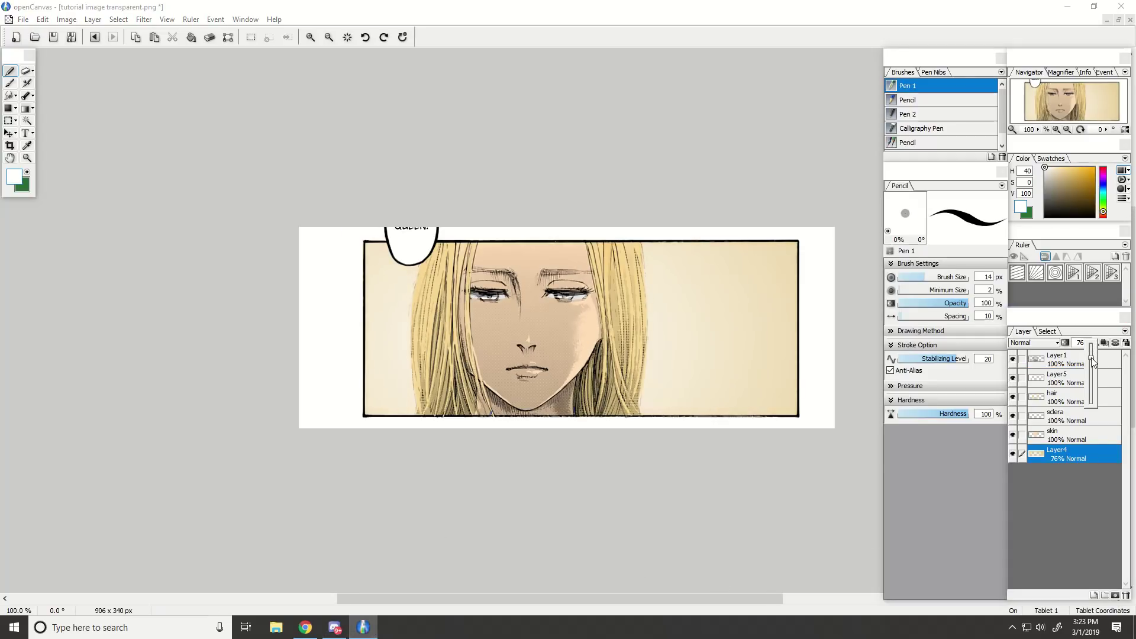
{"action": "left_click_drag", "start_coordinate": [1090, 359], "coordinate": [1091, 366]}
{"action": "key", "text": "ctrl+minus"}
{"action": "key", "text": "ctrl+plus"}
{"action": "key", "text": "ctrl+plus"}
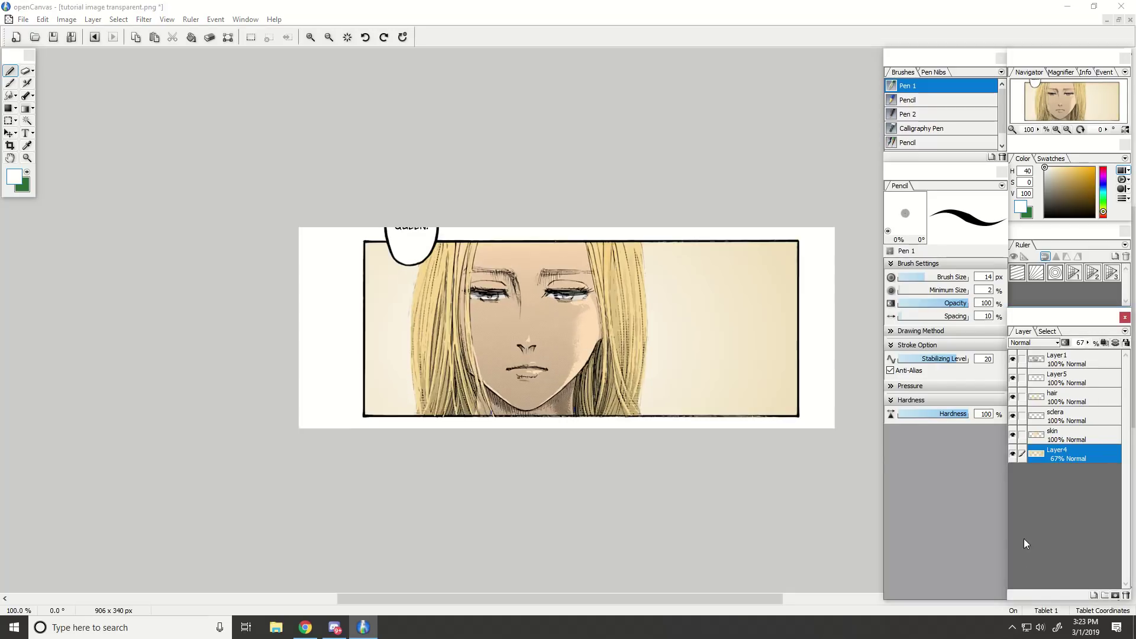
{"action": "key", "text": "ctrl+minus"}
Add a new layer above the gradient layer and choose the Water Color 1 brush with a muted brown (H 25, S 44, V 67).
{"action": "left_click", "coordinate": [1094, 594]}
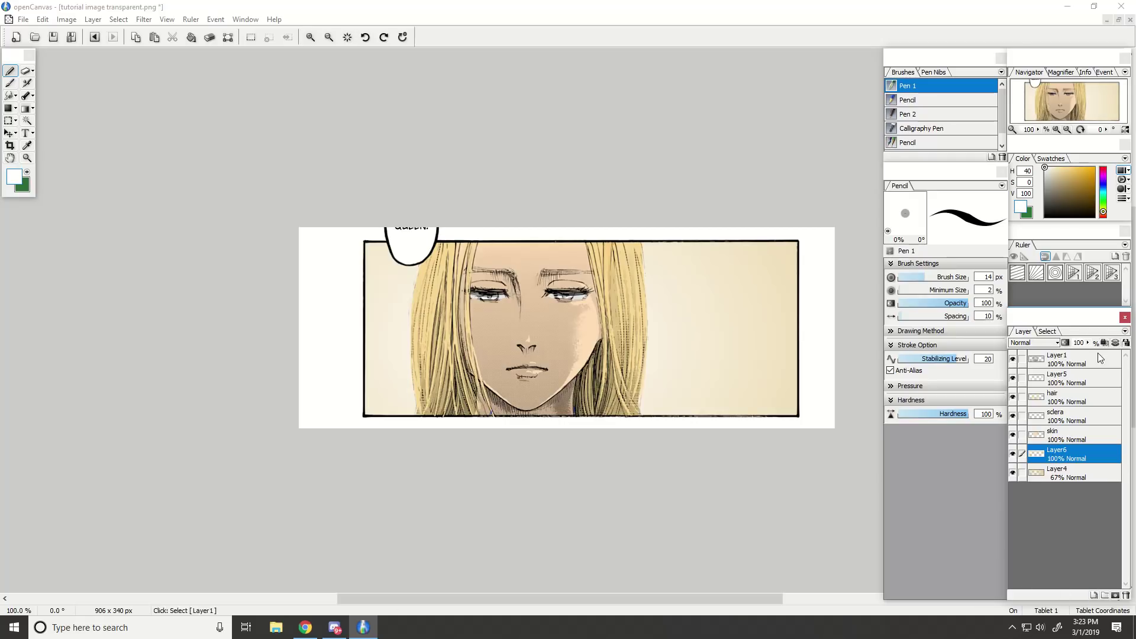
{"action": "left_click", "coordinate": [1035, 342]}
{"action": "left_click_drag", "start_coordinate": [1103, 211], "coordinate": [1103, 214]}
{"action": "left_click", "coordinate": [10, 84]}
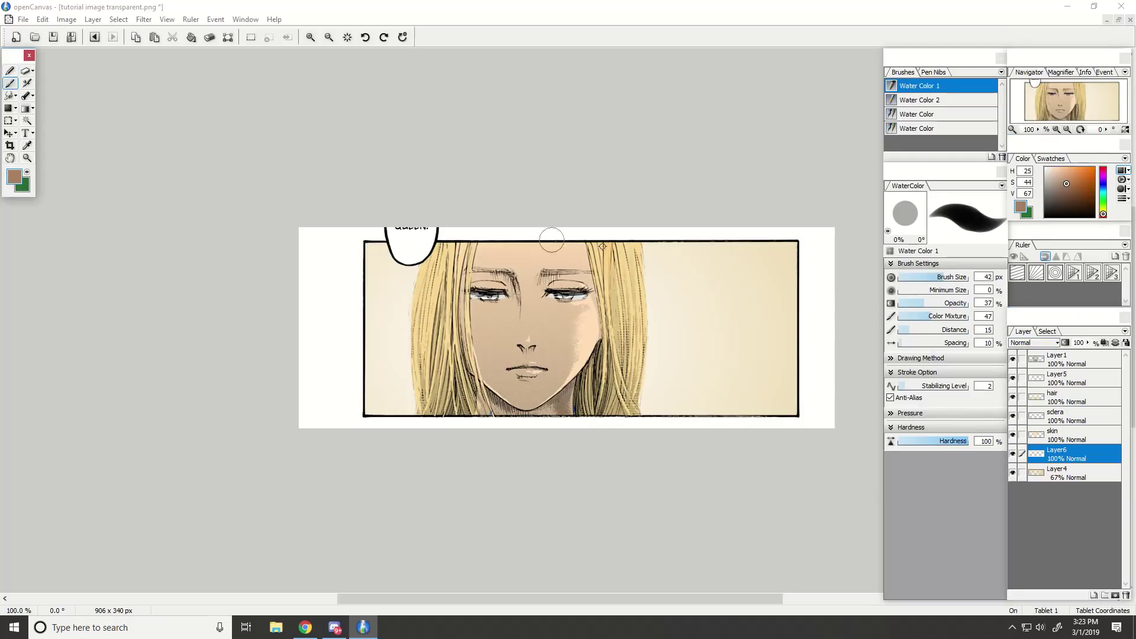
Paint broad brown patches around the background's edges with a 208 px brush at 51% minimum size, and set the layer's opacity to 21%.
{"action": "left_click_drag", "start_coordinate": [945, 277], "coordinate": [995, 278]}
{"action": "mouse_move", "coordinate": [714, 407]}
{"action": "left_mouse_down"}
{"action": "mouse_move", "coordinate": [737, 403]}
{"action": "mouse_move", "coordinate": [672, 421]}
{"action": "mouse_move", "coordinate": [814, 317]}
{"action": "mouse_move", "coordinate": [627, 359]}
{"action": "left_mouse_up"}
{"action": "left_click", "coordinate": [776, 408]}
{"action": "left_click", "coordinate": [933, 290]}
{"action": "left_click_drag", "start_coordinate": [395, 406], "coordinate": [372, 349]}
{"action": "left_click_drag", "start_coordinate": [725, 240], "coordinate": [751, 236]}
{"action": "left_click_drag", "start_coordinate": [1090, 343], "coordinate": [1092, 391]}
Paint darker brown (H 25, S 51, V 42) patches on the background near the panel's right edge and upper-left corner.
{"action": "left_click", "coordinate": [1069, 196]}
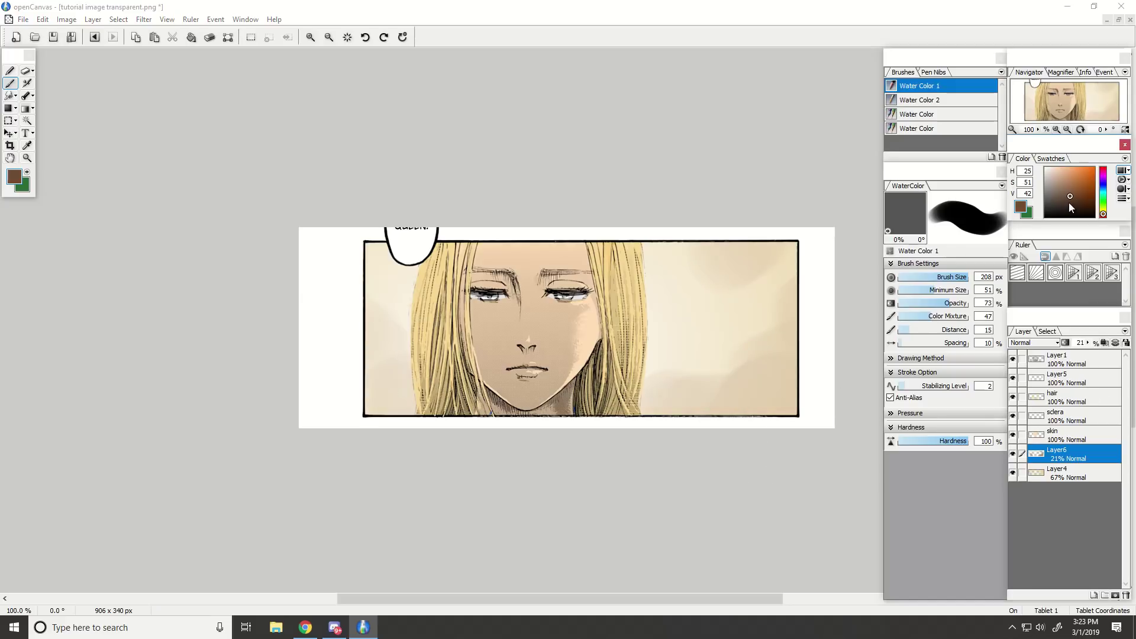
{"action": "left_click_drag", "start_coordinate": [799, 308], "coordinate": [786, 225]}
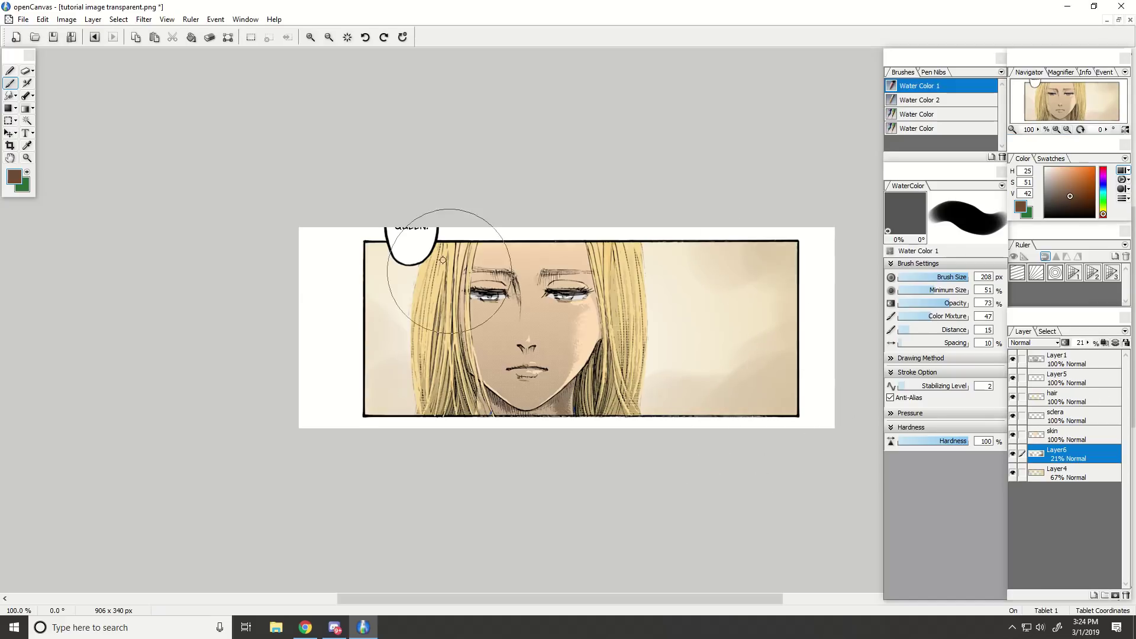
{"action": "left_click_drag", "start_coordinate": [395, 245], "coordinate": [349, 296]}
{"action": "key", "text": "ctrl+minus"}
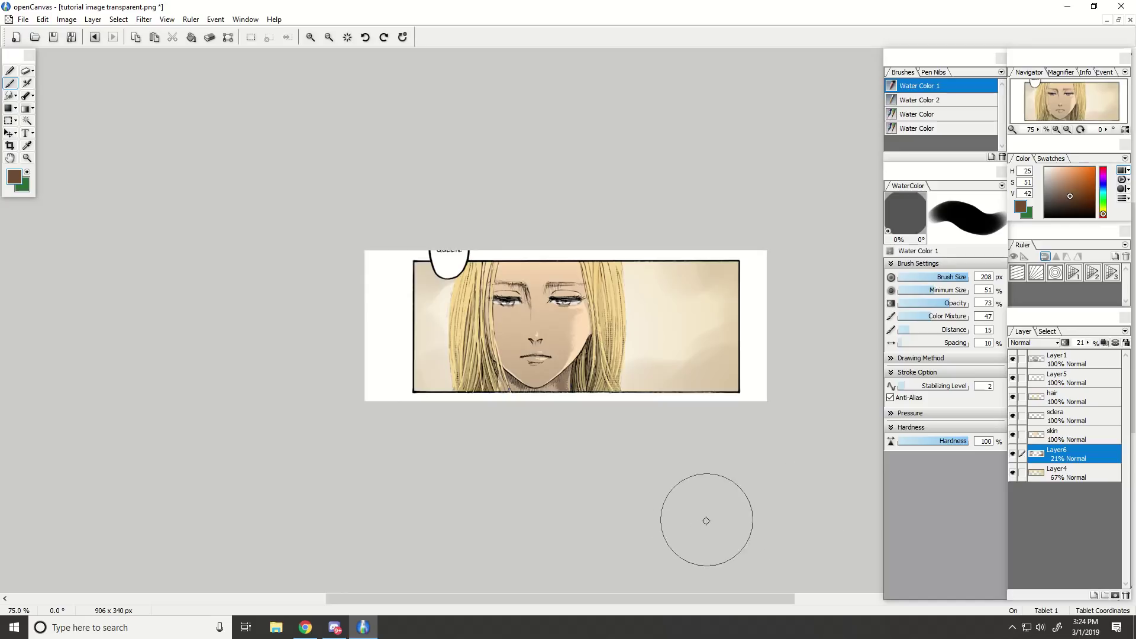
{"action": "key", "text": "ctrl+plus"}
Soften the brown background patches on both sides of the figure using Eraser 2 at 419 px and 8% opacity.
{"action": "left_click", "coordinate": [26, 70]}
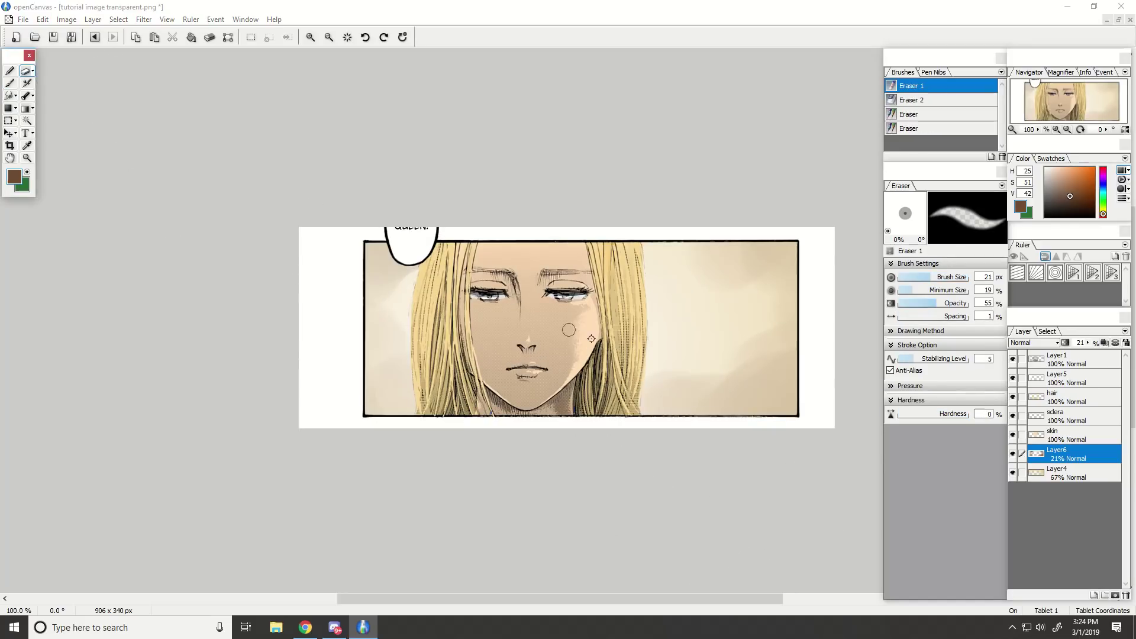
{"action": "left_click", "coordinate": [914, 100]}
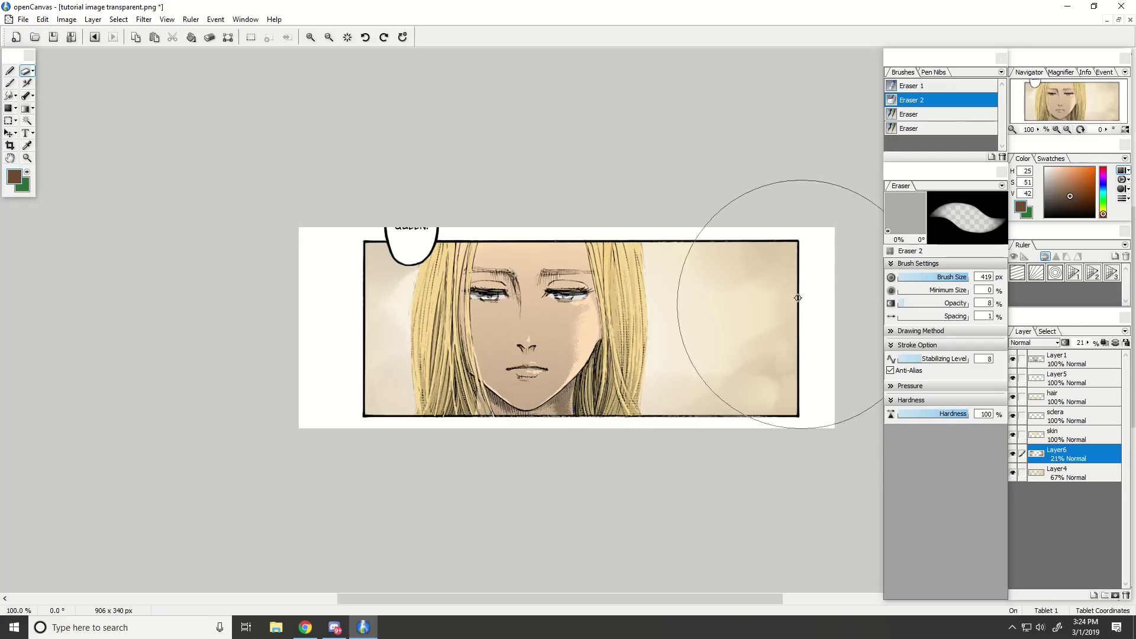
{"action": "left_click", "coordinate": [402, 276]}
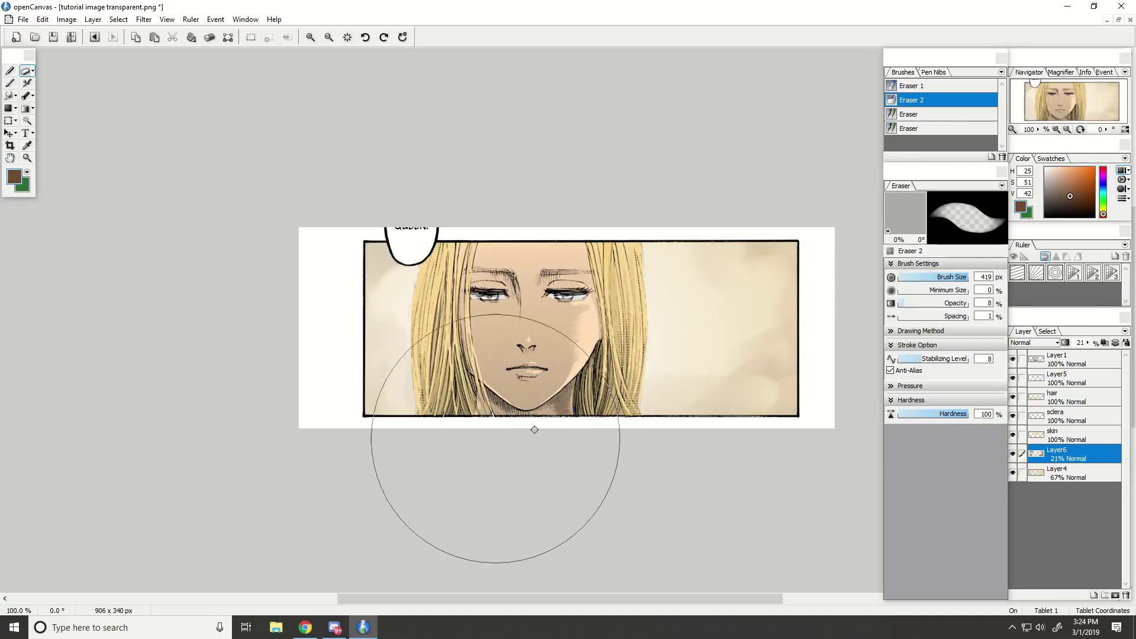
{"action": "key", "text": "ctrl+minus"}
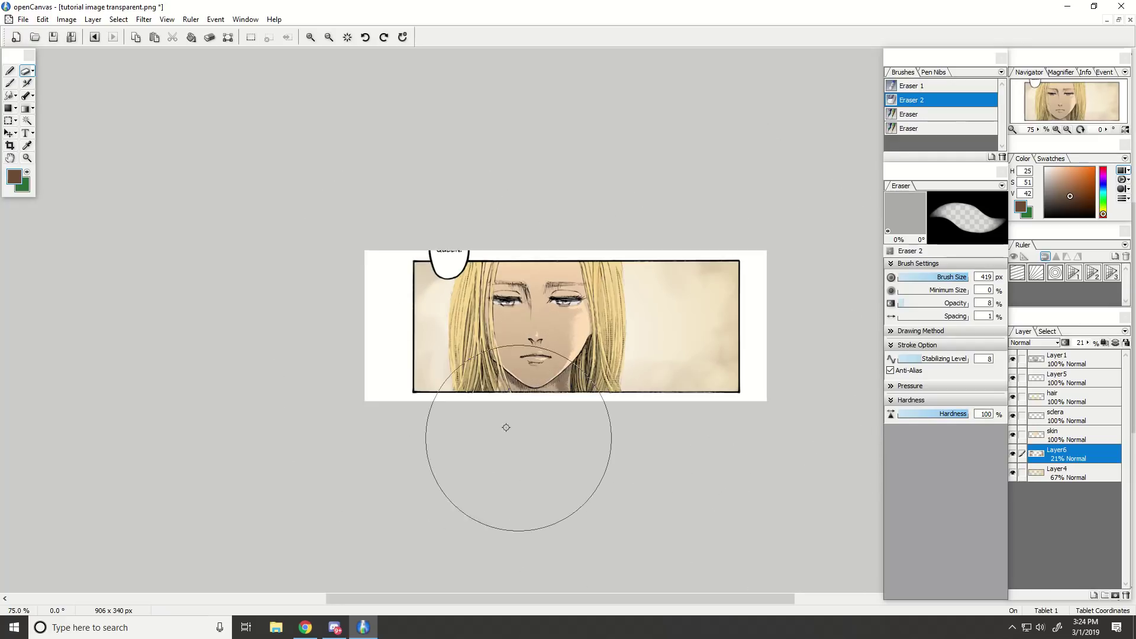
{"action": "key", "text": "ctrl+plus"}
{"action": "key", "text": "ctrl+plus"}
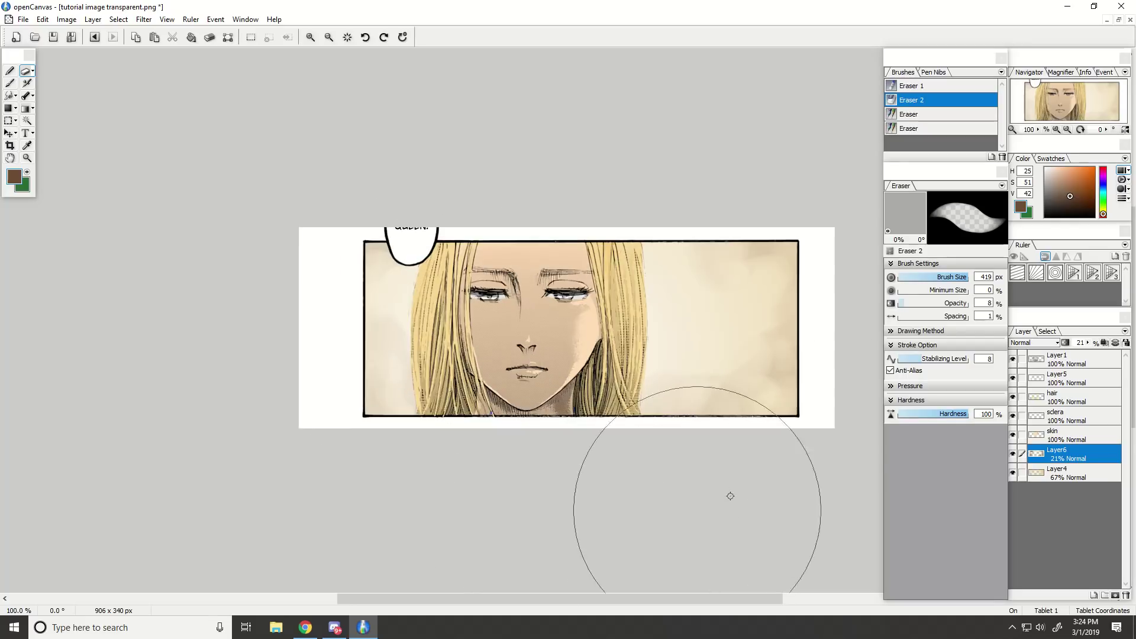
{"action": "left_click_drag", "start_coordinate": [1091, 346], "coordinate": [1094, 348]}
{"action": "key", "text": "ctrl+minus"}
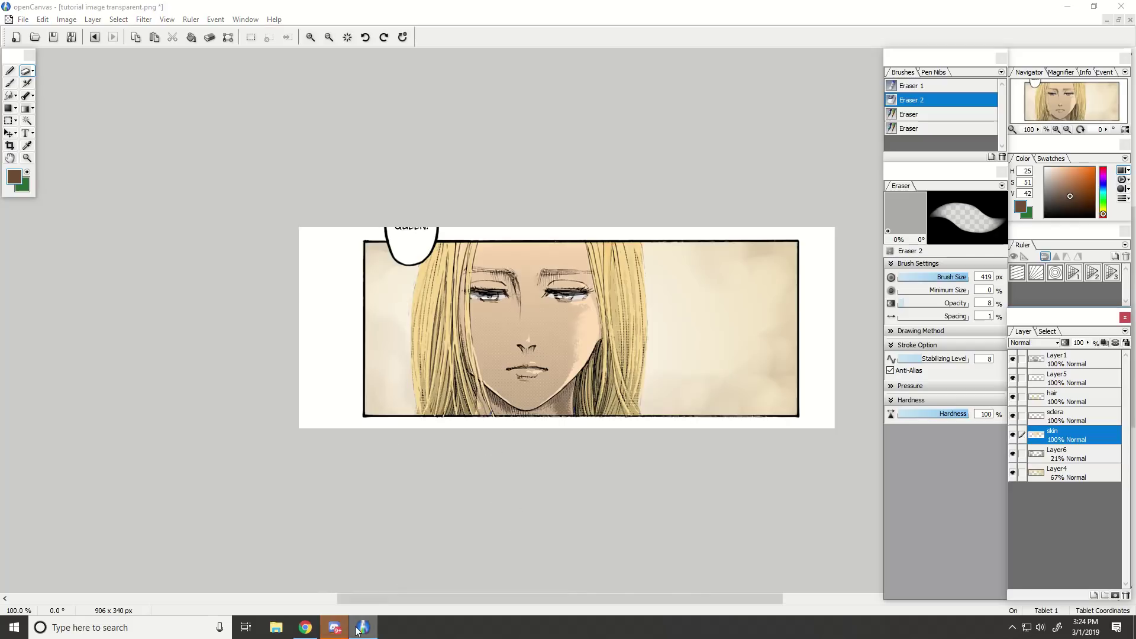
{"action": "left_click", "coordinate": [342, 628]}
{"action": "left_click", "coordinate": [363, 627]}
Add a new standard layer directly above the skin layer.
{"action": "key", "text": "ctrl+plus"}
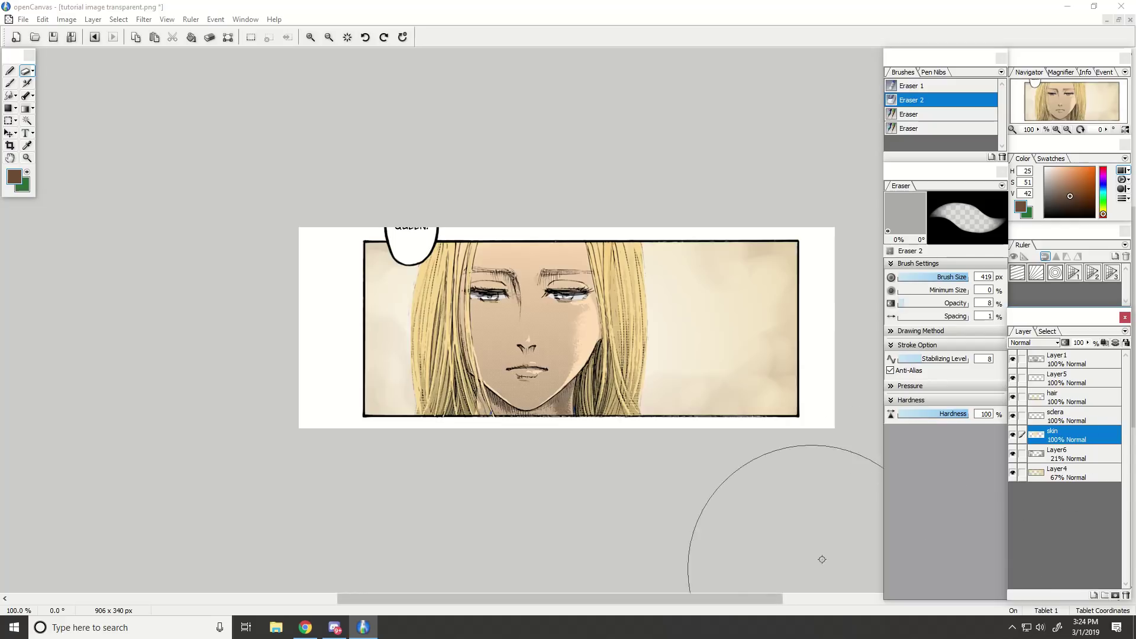
{"action": "left_click", "coordinate": [1094, 594]}
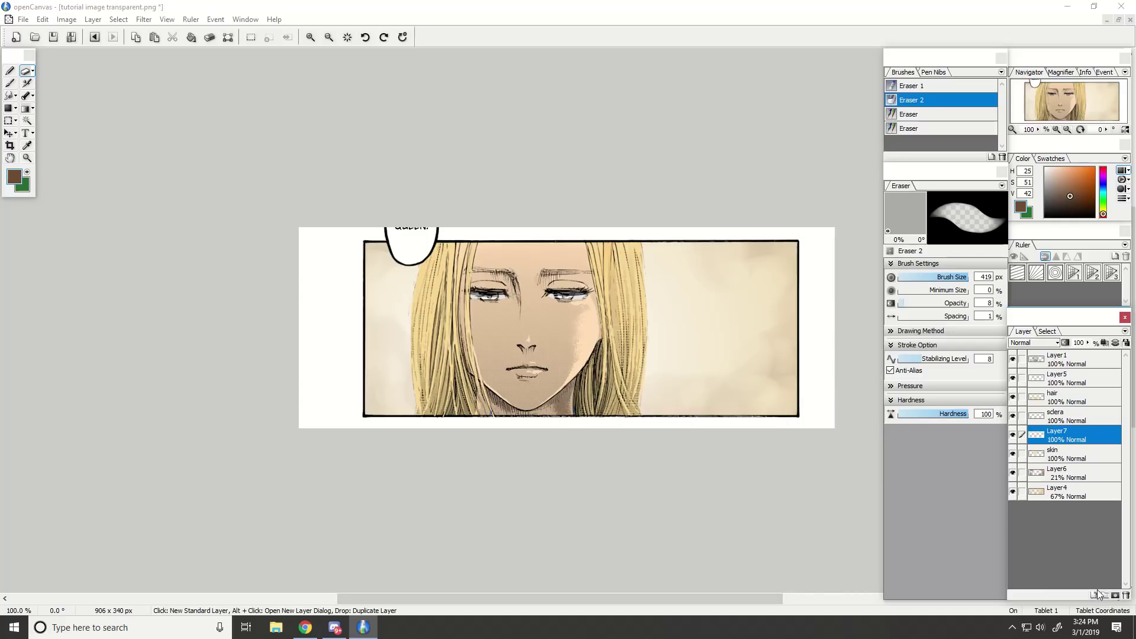
Clip the new layer to the skin layer below it.
{"action": "left_click", "coordinate": [1115, 343]}
{"action": "left_click", "coordinate": [1034, 343]}
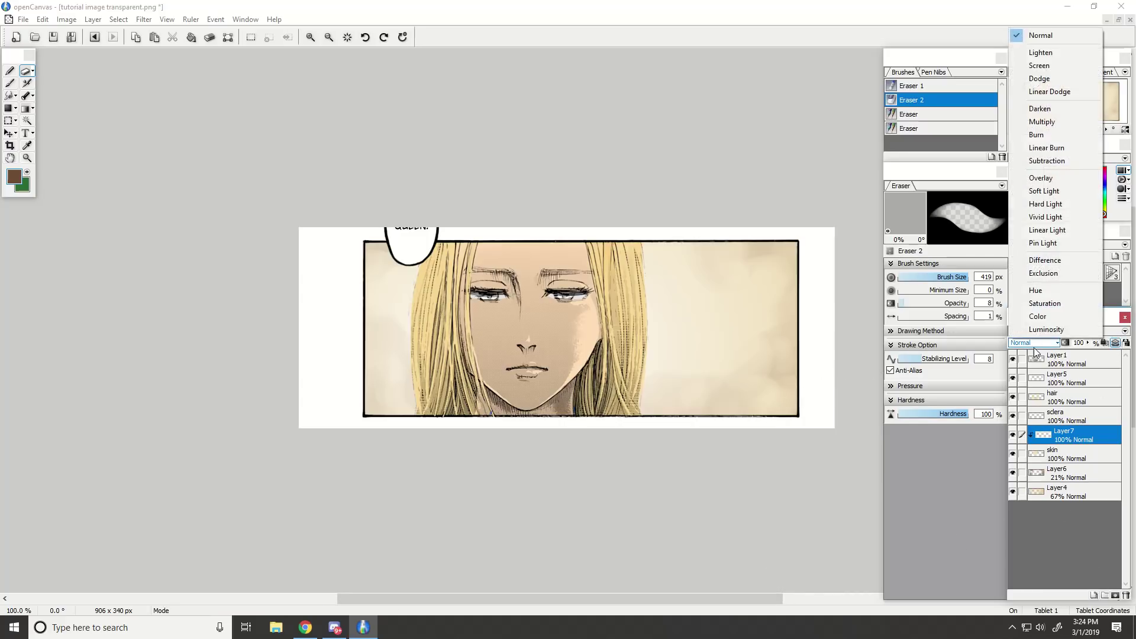
{"action": "left_click", "coordinate": [1081, 463]}
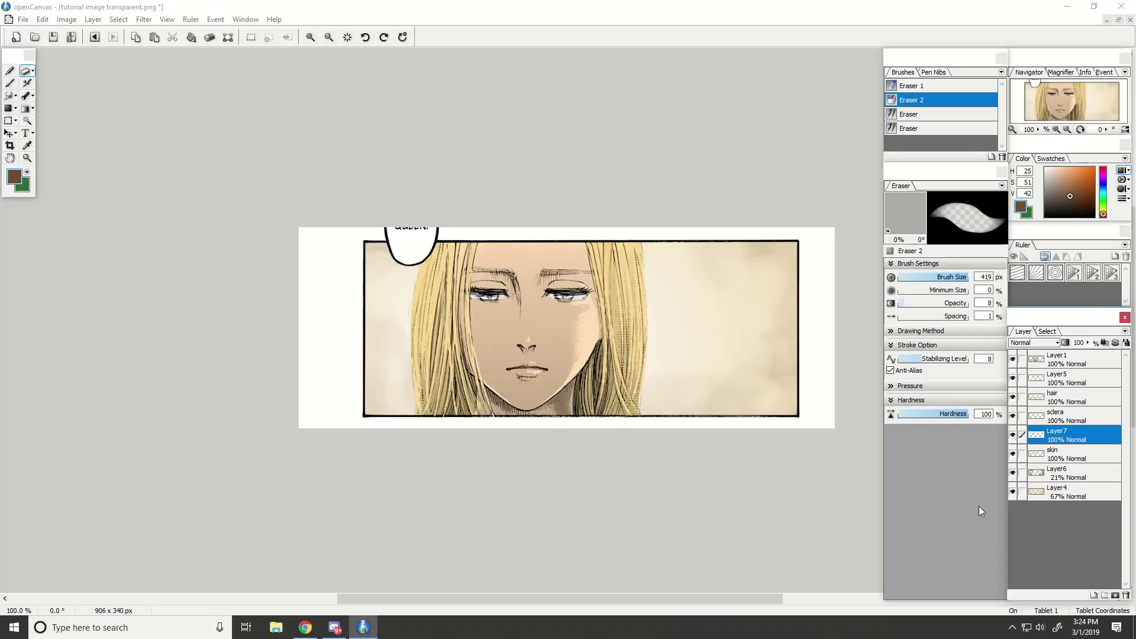
{"action": "right_click", "coordinate": [1050, 436]}
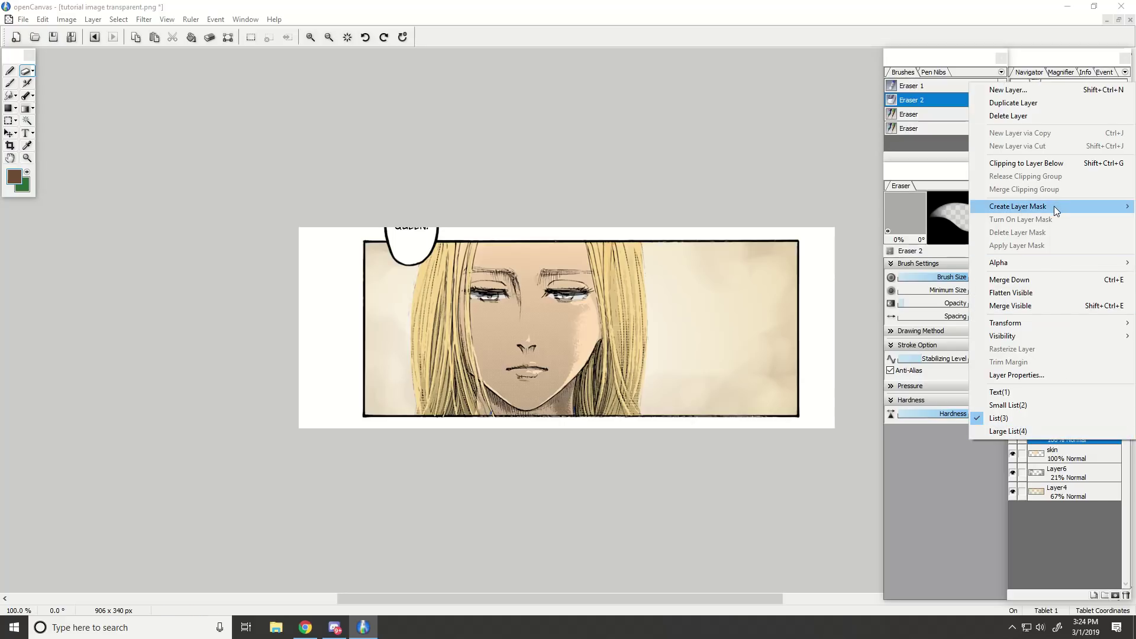
{"action": "left_click", "coordinate": [1051, 164]}
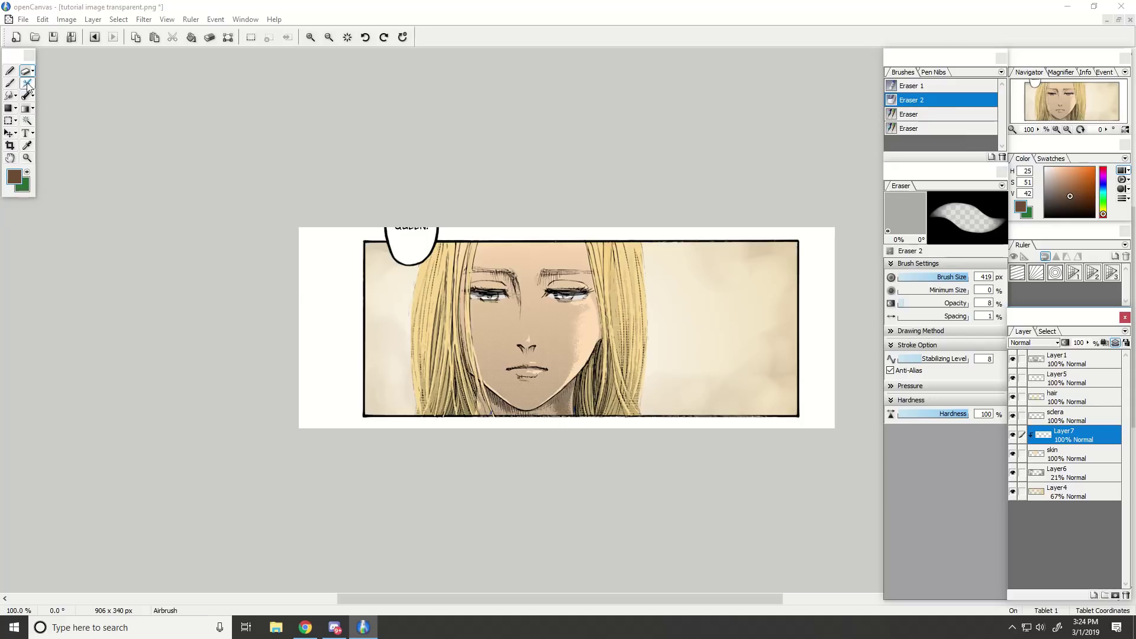
Sample the light skin tone from the cheek and set the clipped layer's blending mode to Multiply.
{"action": "left_click", "coordinate": [27, 145]}
{"action": "left_click", "coordinate": [595, 348]}
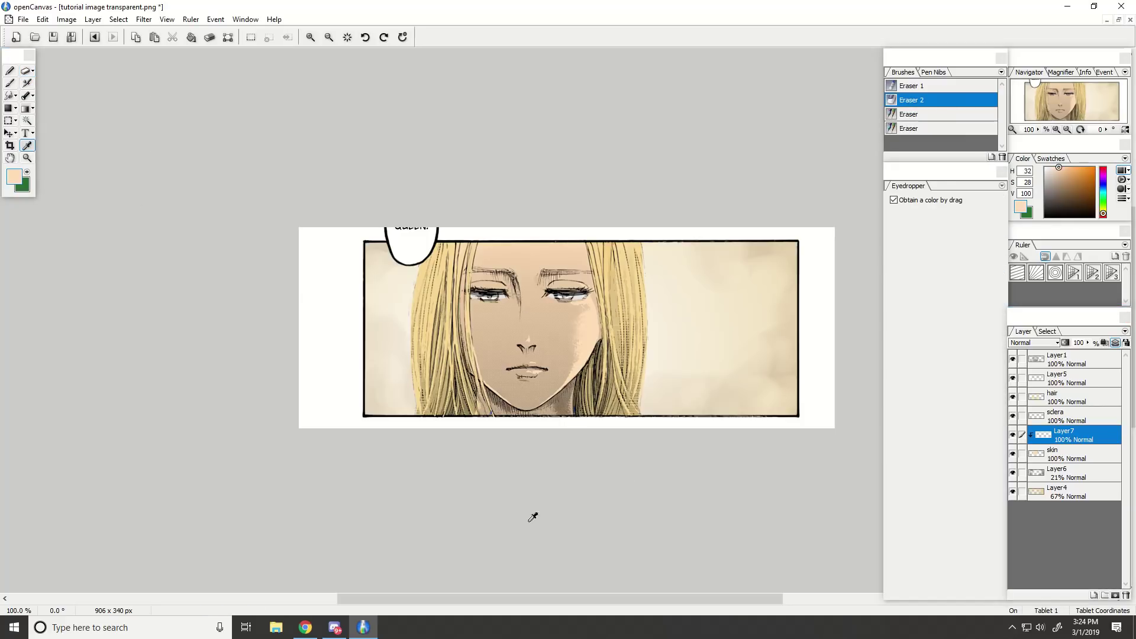
{"action": "left_click", "coordinate": [1042, 343]}
{"action": "left_click", "coordinate": [1051, 124]}
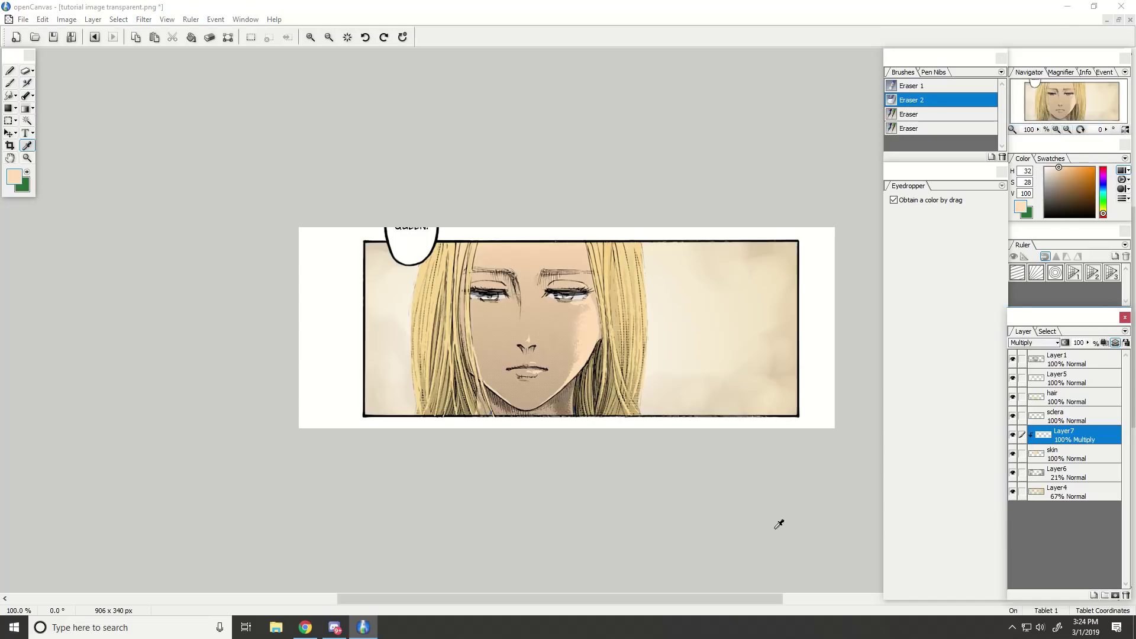
Try airbrushing face shading at 103 px with the sampled skin tone, undo it, and try again with greyer beige (H 32, S 18, V 89).
{"action": "left_click", "coordinate": [26, 83]}
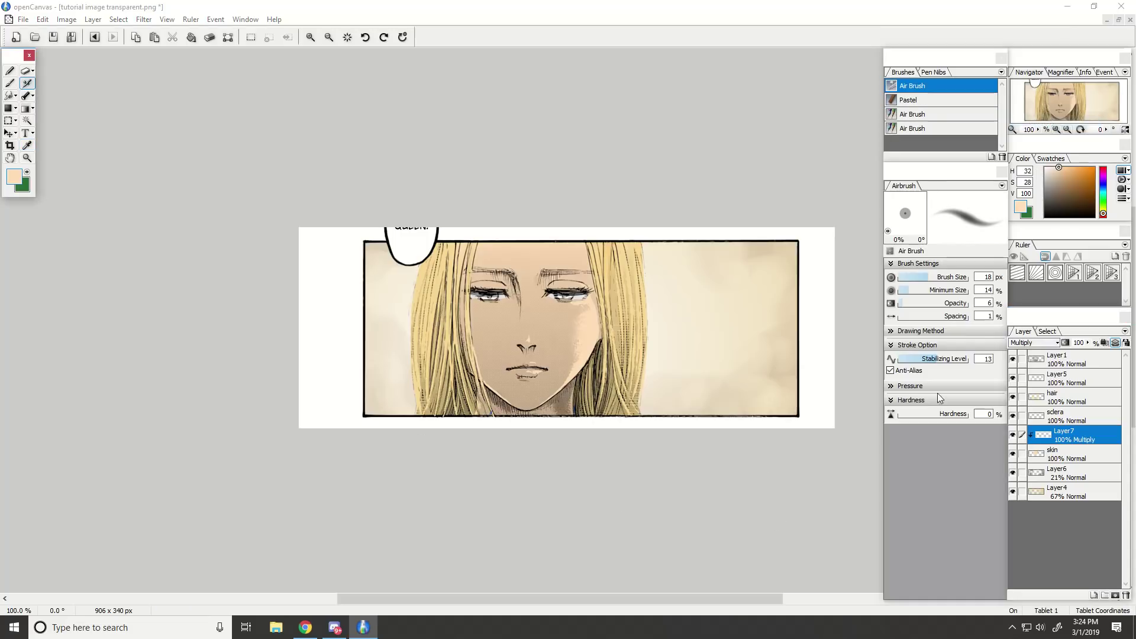
{"action": "left_click_drag", "start_coordinate": [938, 277], "coordinate": [971, 278]}
{"action": "left_click_drag", "start_coordinate": [529, 377], "coordinate": [568, 316]}
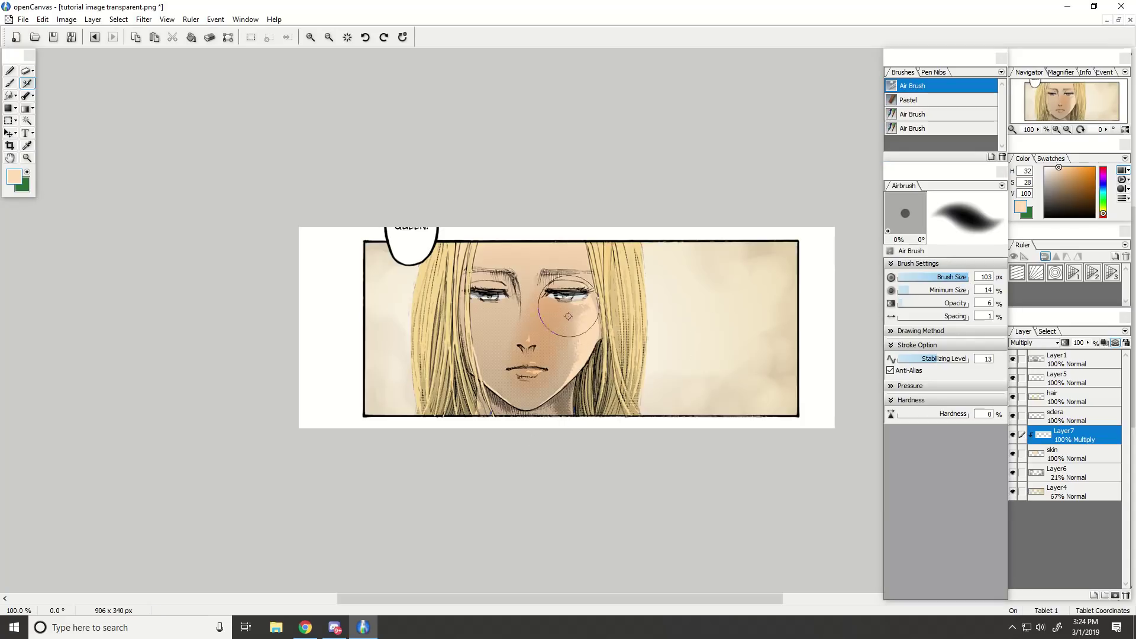
{"action": "key", "text": "ctrl+z"}
{"action": "left_click", "coordinate": [1053, 172]}
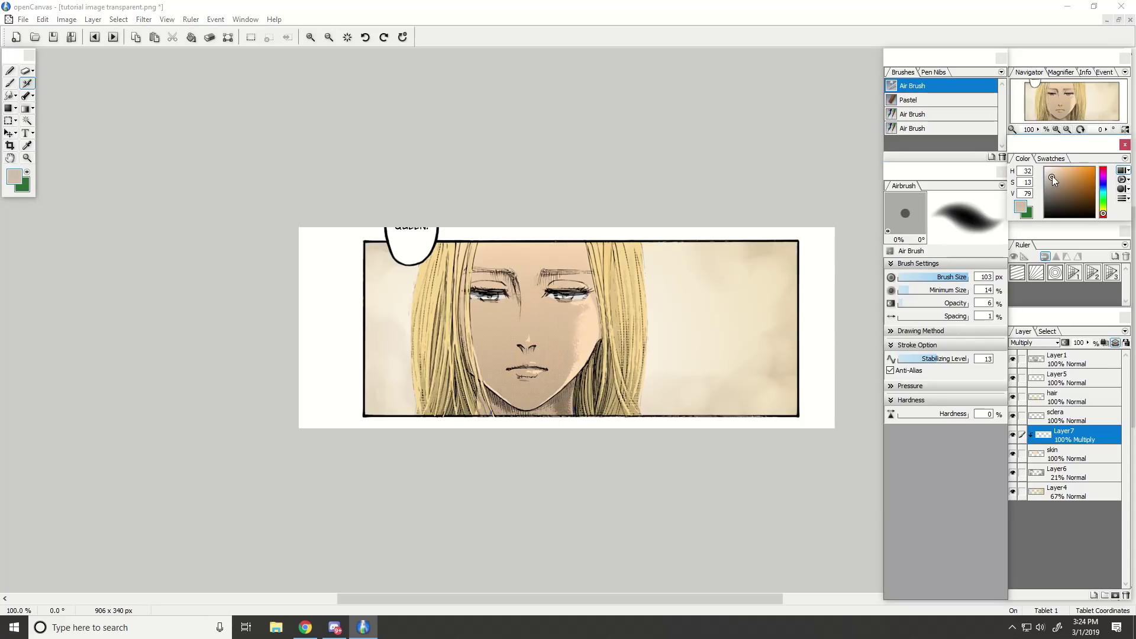
{"action": "left_click_drag", "start_coordinate": [547, 355], "coordinate": [561, 314]}
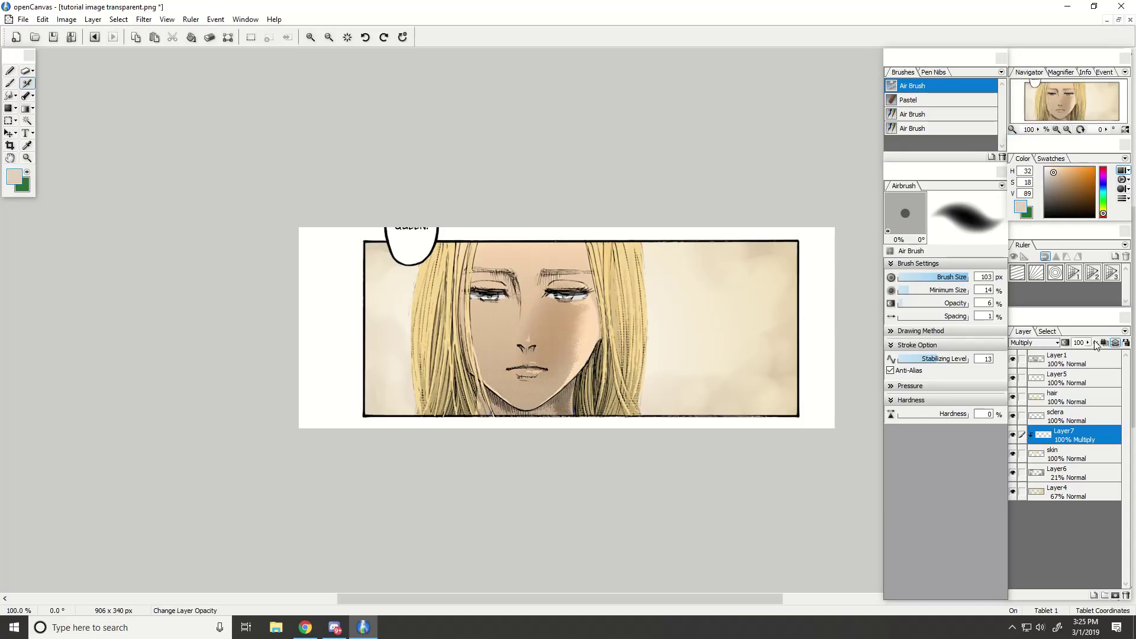
Compare the airbrushed face shading under Normal and Multiply blending.
{"action": "left_click", "coordinate": [1032, 343]}
{"action": "left_click", "coordinate": [1044, 34]}
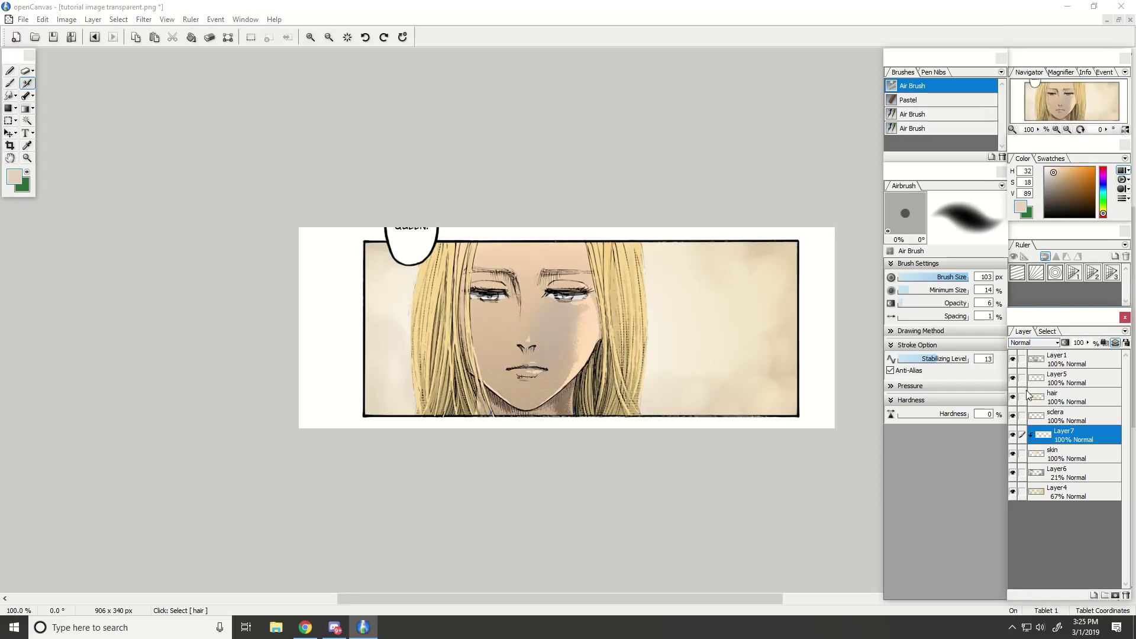
{"action": "left_click", "coordinate": [1032, 343]}
{"action": "left_click", "coordinate": [1057, 122]}
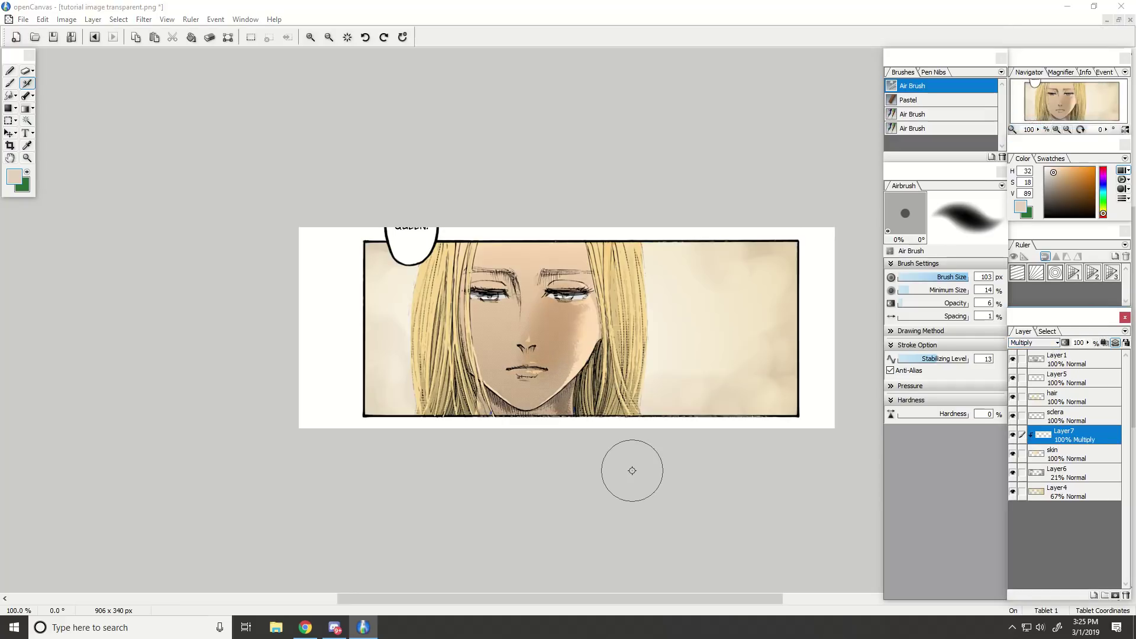
Undo the last blending change, set the layer to Multiply again, and clear the airbrushed shading over the figure.
{"action": "scroll", "coordinate": [718, 428], "scroll_direction": "down", "scroll_amount": 1}
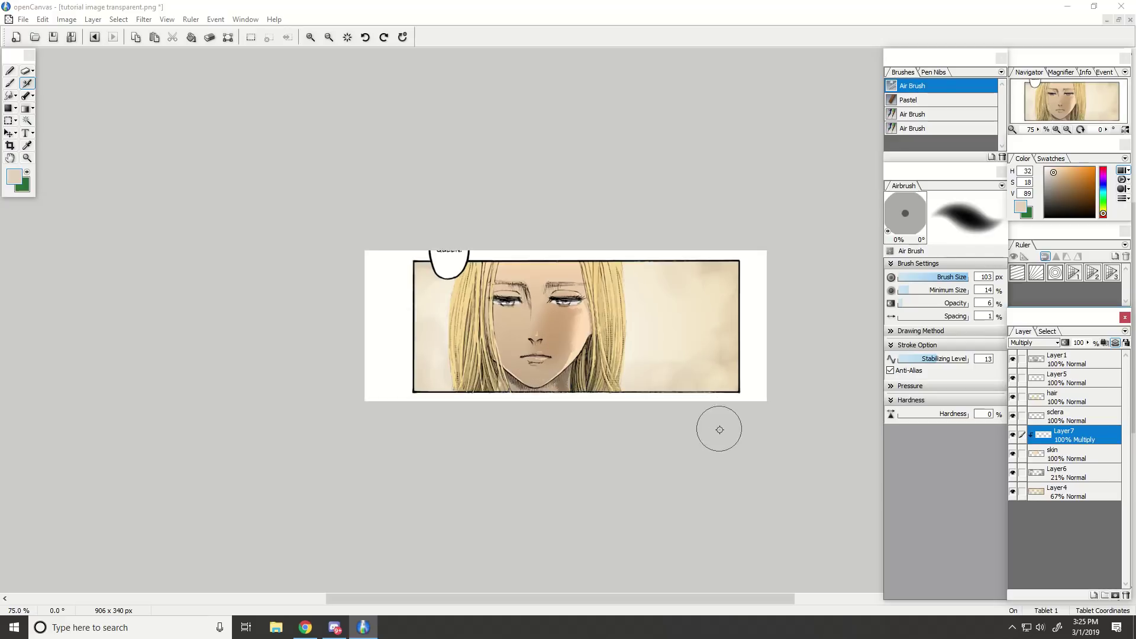
{"action": "scroll", "coordinate": [712, 470], "scroll_direction": "up", "scroll_amount": 2}
{"action": "key", "text": "ctrl+z"}
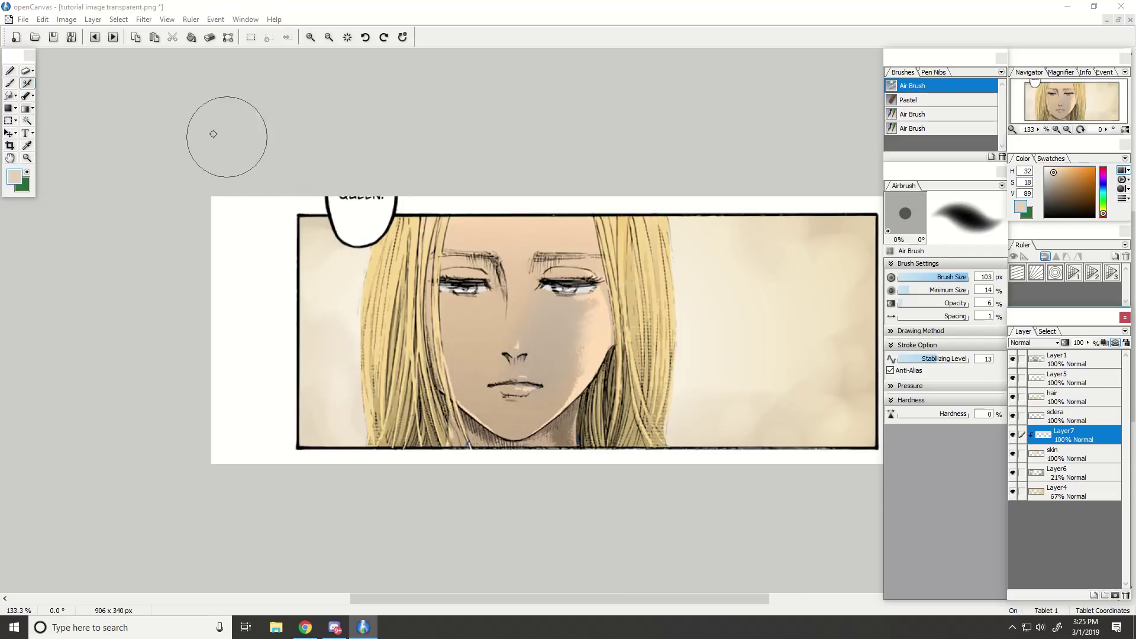
{"action": "left_click", "coordinate": [1034, 343]}
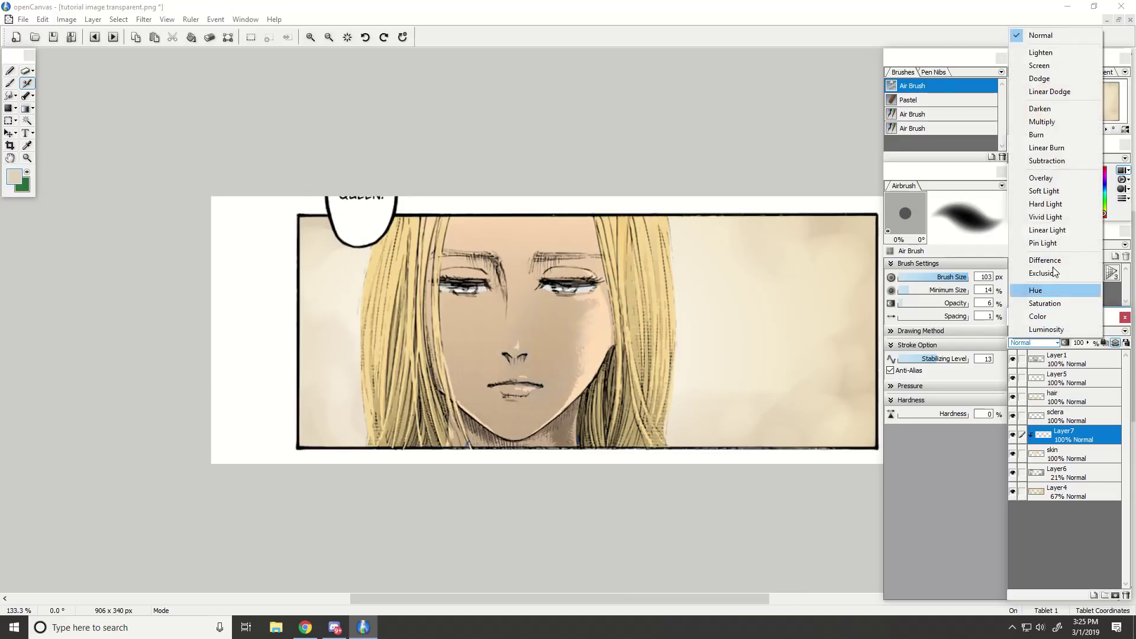
{"action": "left_click", "coordinate": [1047, 136]}
{"action": "left_click", "coordinate": [8, 120]}
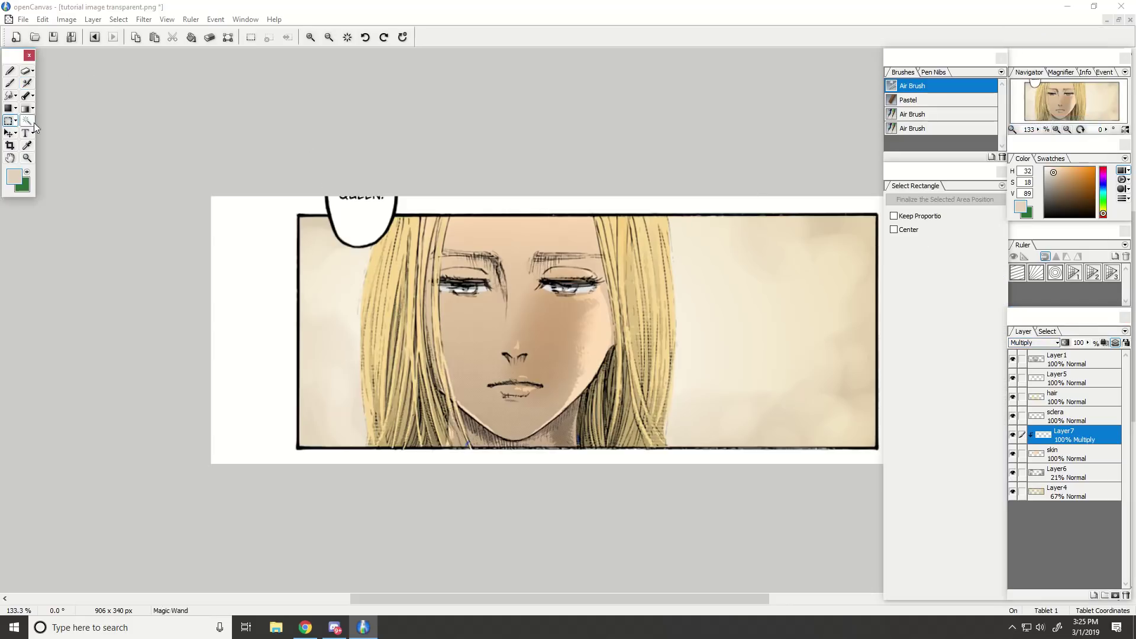
{"action": "left_click_drag", "start_coordinate": [256, 167], "coordinate": [722, 456]}
Paint greyish-beige shadow (H 30, S 15, V 82) over the neck, face and forehead with Water Color 1 at 31 px, leaving the outer cheek lit.
{"action": "left_click", "coordinate": [9, 83]}
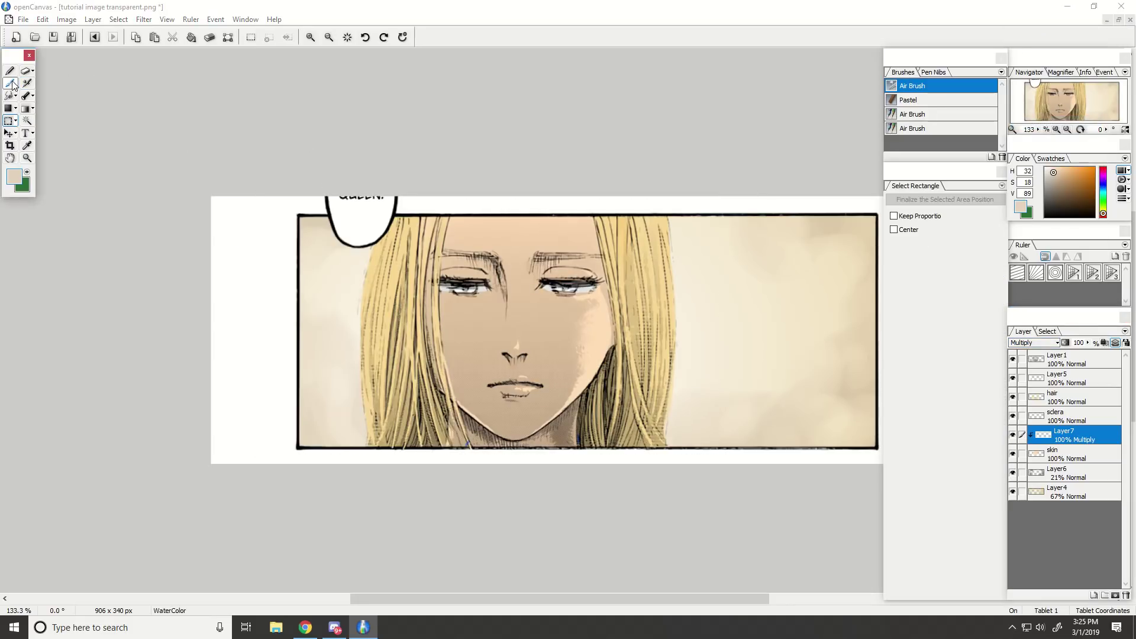
{"action": "left_click", "coordinate": [1053, 175]}
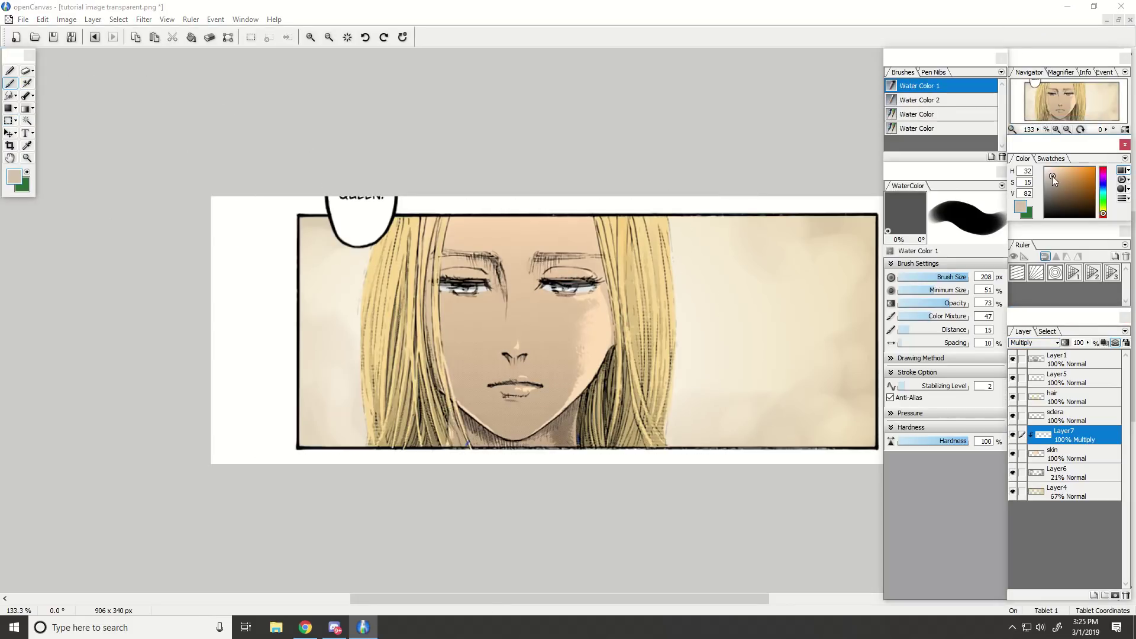
{"action": "left_click", "coordinate": [1103, 215]}
{"action": "left_click_drag", "start_coordinate": [947, 277], "coordinate": [937, 278]}
{"action": "scroll", "coordinate": [704, 344], "scroll_direction": "up", "scroll_amount": 1}
{"action": "mouse_move", "coordinate": [525, 419]}
{"action": "left_mouse_down"}
{"action": "mouse_move", "coordinate": [555, 368]}
{"action": "mouse_move", "coordinate": [565, 388]}
{"action": "mouse_move", "coordinate": [555, 418]}
{"action": "mouse_move", "coordinate": [584, 310]}
{"action": "mouse_move", "coordinate": [557, 320]}
{"action": "mouse_move", "coordinate": [517, 454]}
{"action": "mouse_move", "coordinate": [556, 429]}
{"action": "mouse_move", "coordinate": [565, 460]}
{"action": "mouse_move", "coordinate": [573, 426]}
{"action": "mouse_move", "coordinate": [608, 381]}
{"action": "mouse_move", "coordinate": [511, 466]}
{"action": "mouse_move", "coordinate": [500, 436]}
{"action": "mouse_move", "coordinate": [455, 433]}
{"action": "left_mouse_up"}
{"action": "mouse_move", "coordinate": [456, 370]}
{"action": "left_mouse_down"}
{"action": "mouse_move", "coordinate": [463, 413]}
{"action": "mouse_move", "coordinate": [463, 298]}
{"action": "mouse_move", "coordinate": [501, 304]}
{"action": "mouse_move", "coordinate": [517, 325]}
{"action": "mouse_move", "coordinate": [582, 301]}
{"action": "left_mouse_up"}
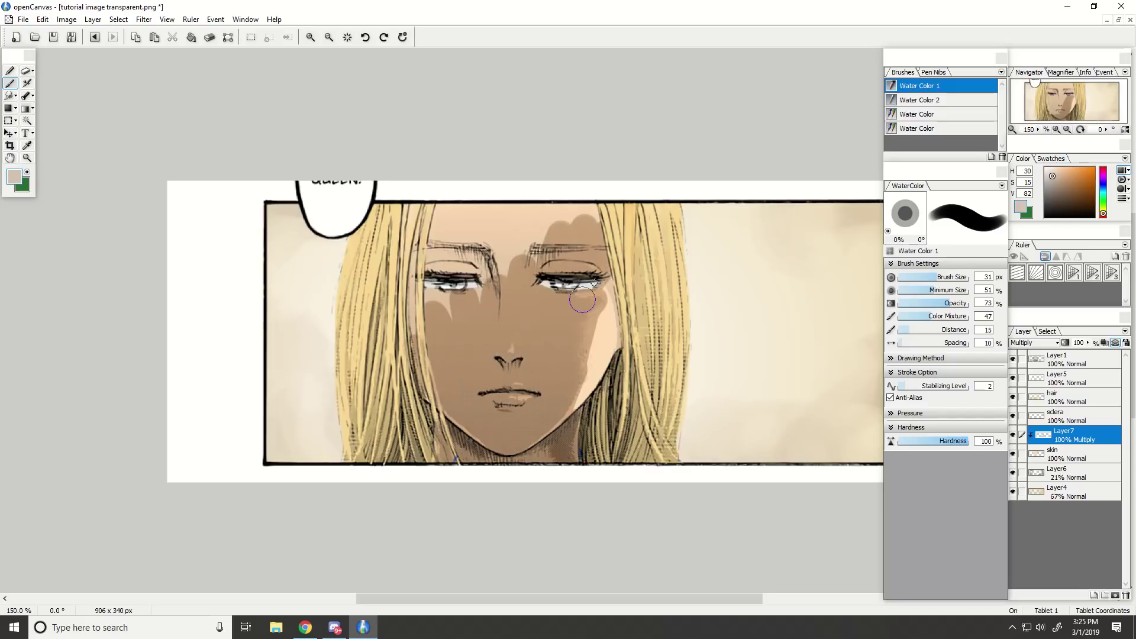
{"action": "mouse_move", "coordinate": [589, 258]}
{"action": "left_mouse_down"}
{"action": "mouse_move", "coordinate": [559, 239]}
{"action": "mouse_move", "coordinate": [498, 261]}
{"action": "mouse_move", "coordinate": [466, 305]}
{"action": "left_mouse_up"}
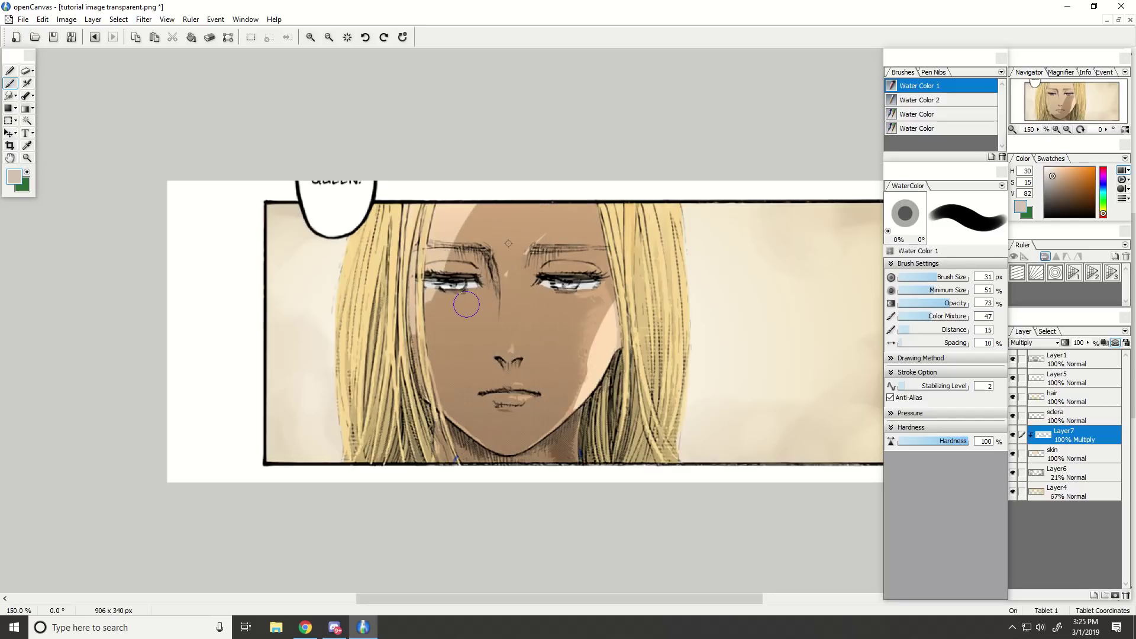
{"action": "mouse_move", "coordinate": [473, 244]}
{"action": "left_mouse_down"}
{"action": "mouse_move", "coordinate": [429, 198]}
{"action": "mouse_move", "coordinate": [409, 230]}
{"action": "left_mouse_up"}
{"action": "key", "text": "ctrl+minus"}
{"action": "key", "text": "ctrl+minus"}
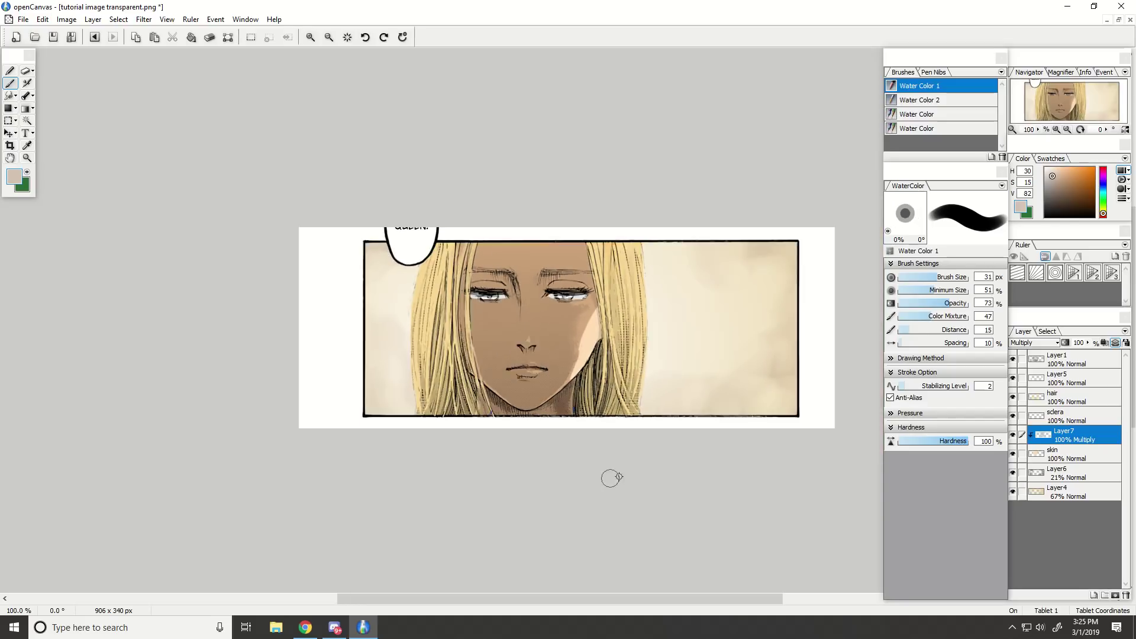
Soften the shadow's edge on the lit cheek using Eraser 1 at 101 px and 55% opacity.
{"action": "key", "text": "ctrl+plus"}
{"action": "scroll", "coordinate": [582, 553], "scroll_direction": "up", "scroll_amount": 1}
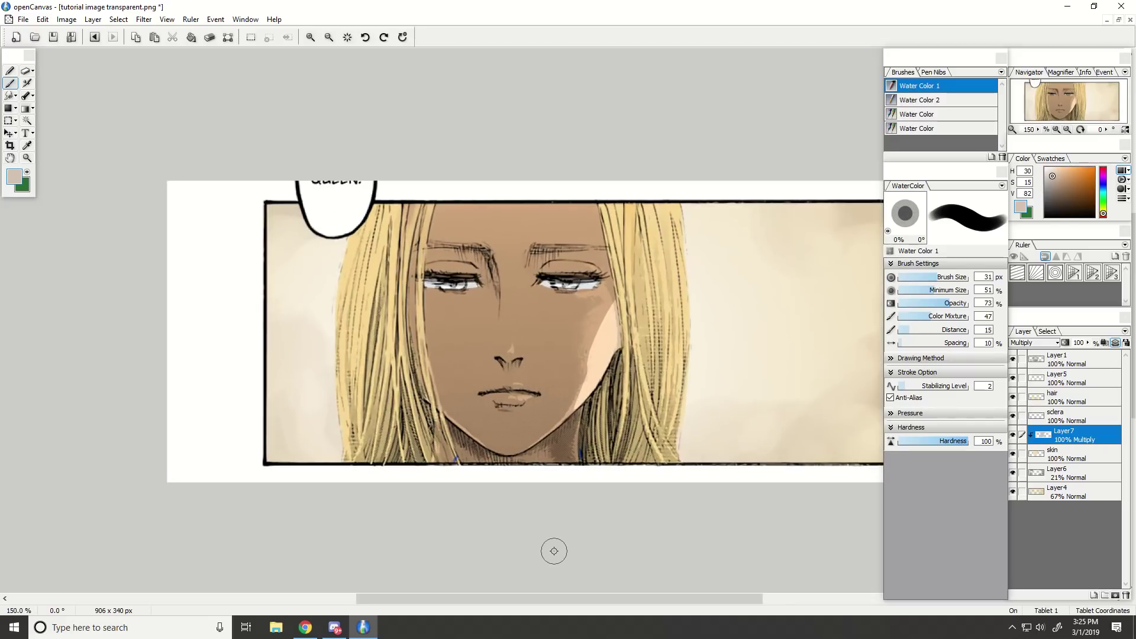
{"action": "key", "text": "e"}
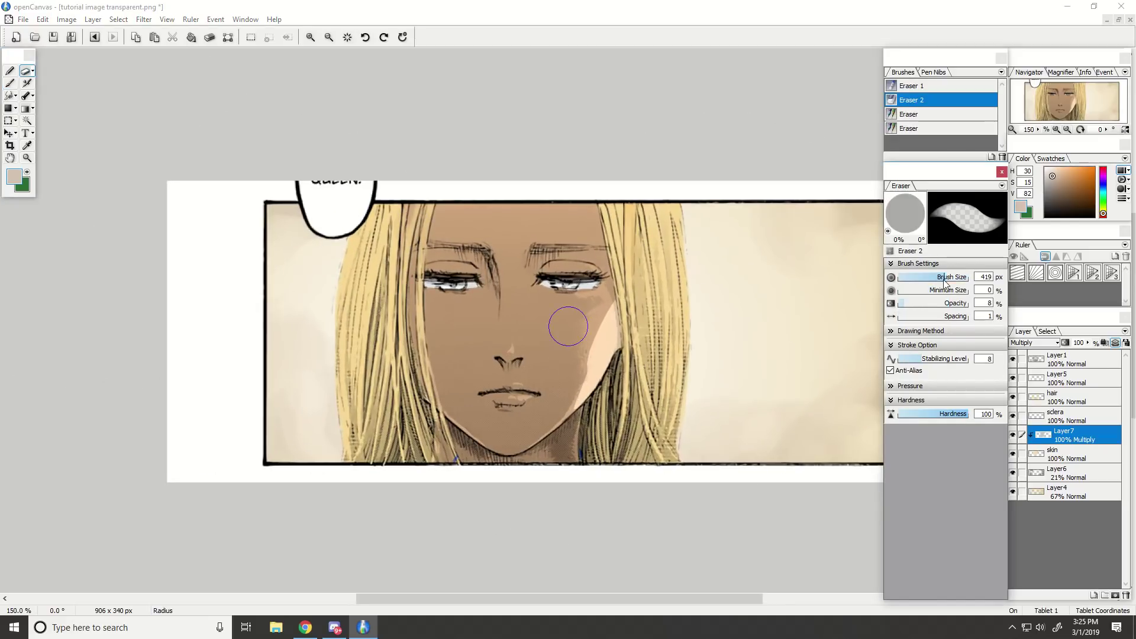
{"action": "left_click_drag", "start_coordinate": [931, 291], "coordinate": [933, 290]}
{"action": "left_click", "coordinate": [944, 86]}
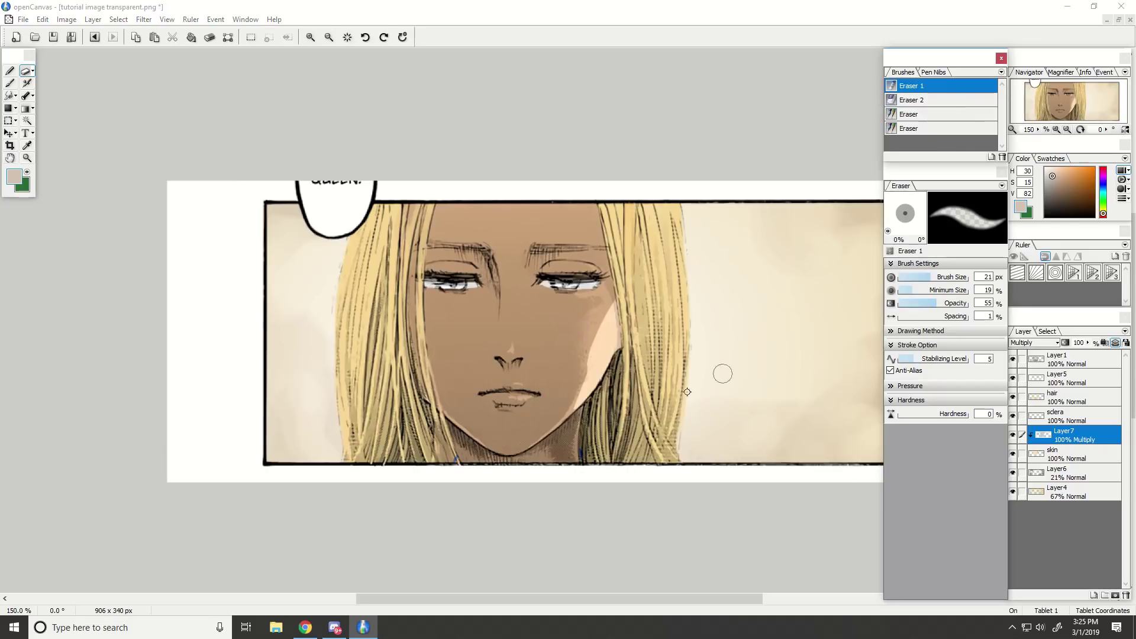
{"action": "scroll", "coordinate": [583, 443], "scroll_direction": "down", "scroll_amount": 3}
{"action": "scroll", "coordinate": [583, 443], "scroll_direction": "up", "scroll_amount": 1}
{"action": "scroll", "coordinate": [499, 388], "scroll_direction": "up", "scroll_amount": 1}
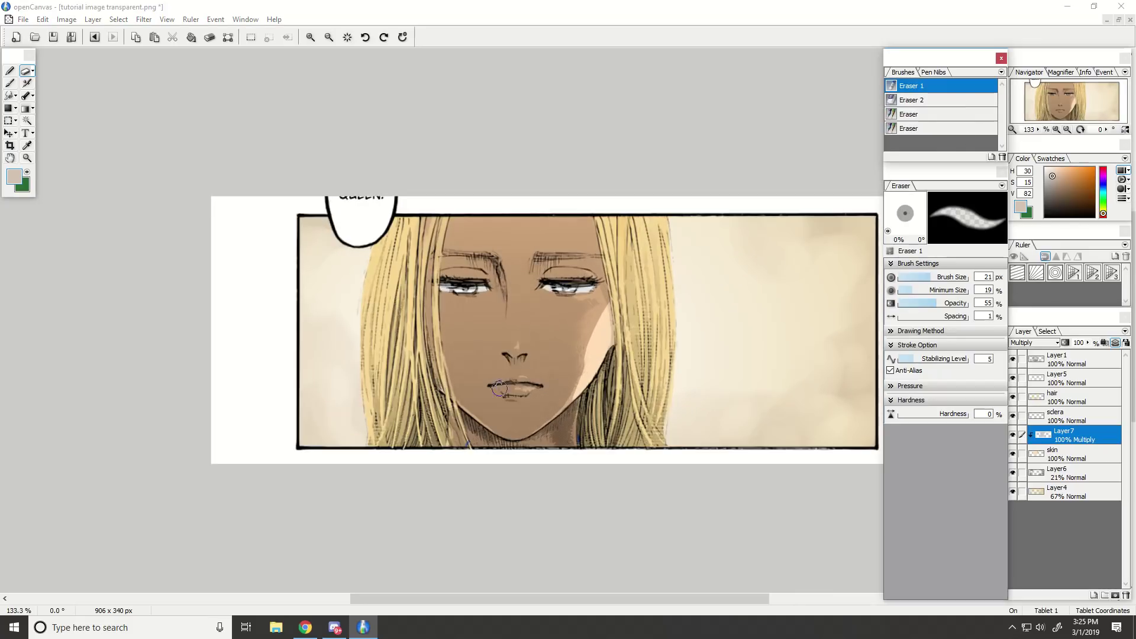
{"action": "left_click_drag", "start_coordinate": [932, 278], "coordinate": [965, 285]}
{"action": "scroll", "coordinate": [714, 305], "scroll_direction": "up", "scroll_amount": 1}
{"action": "left_click_drag", "start_coordinate": [608, 319], "coordinate": [598, 340]}
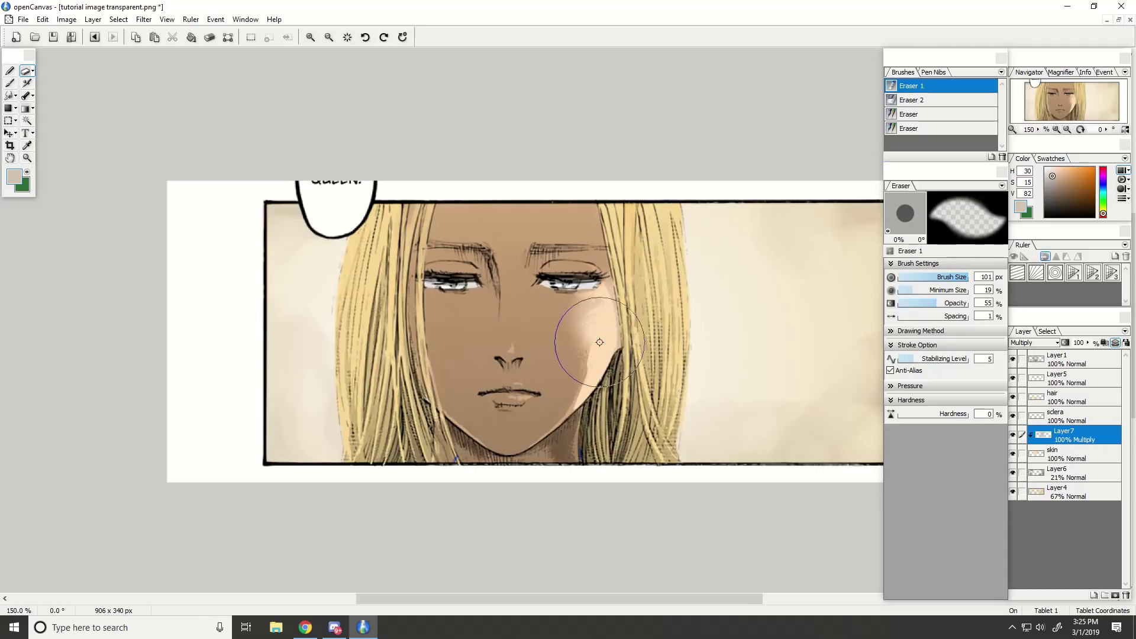
Blend the cheek shadow further with the eraser at 13% opacity, and reduce its size to 36 px.
{"action": "left_click_drag", "start_coordinate": [931, 303], "coordinate": [906, 304]}
{"action": "mouse_move", "coordinate": [600, 316]}
{"action": "left_mouse_down"}
{"action": "mouse_move", "coordinate": [561, 422]}
{"action": "mouse_move", "coordinate": [603, 294]}
{"action": "left_mouse_up"}
{"action": "left_click_drag", "start_coordinate": [964, 278], "coordinate": [940, 277]}
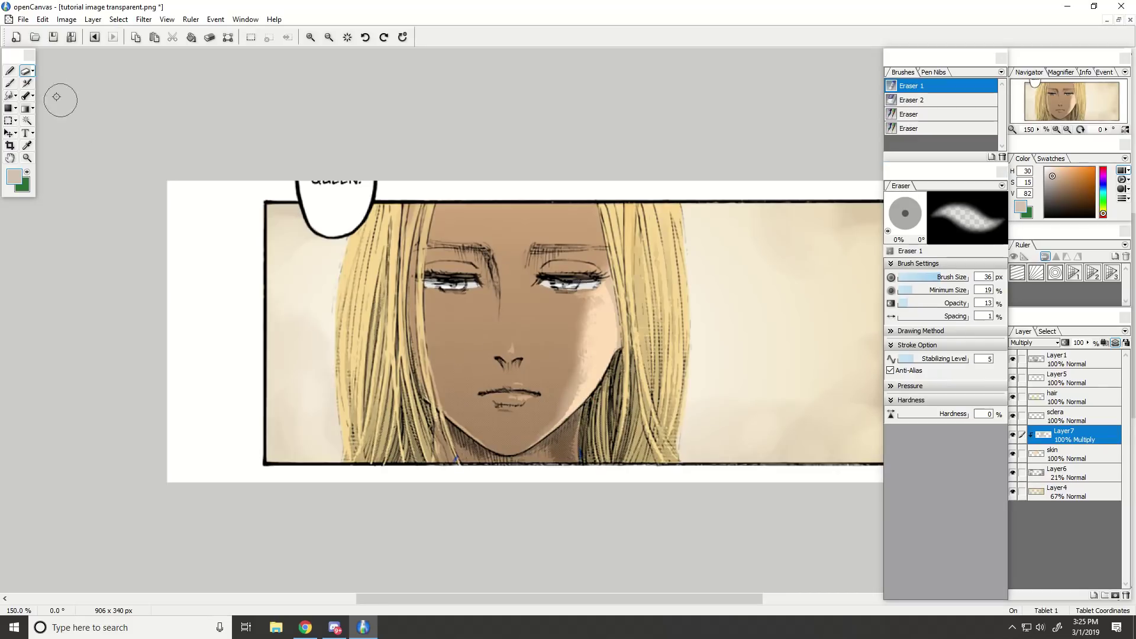
Airbrush shadow back along the lit cheek's inner edge at 49 px and 6% opacity.
{"action": "left_click", "coordinate": [26, 84]}
{"action": "left_click", "coordinate": [947, 278]}
{"action": "mouse_move", "coordinate": [569, 325]}
{"action": "left_mouse_down"}
{"action": "mouse_move", "coordinate": [550, 420]}
{"action": "mouse_move", "coordinate": [583, 306]}
{"action": "left_mouse_up"}
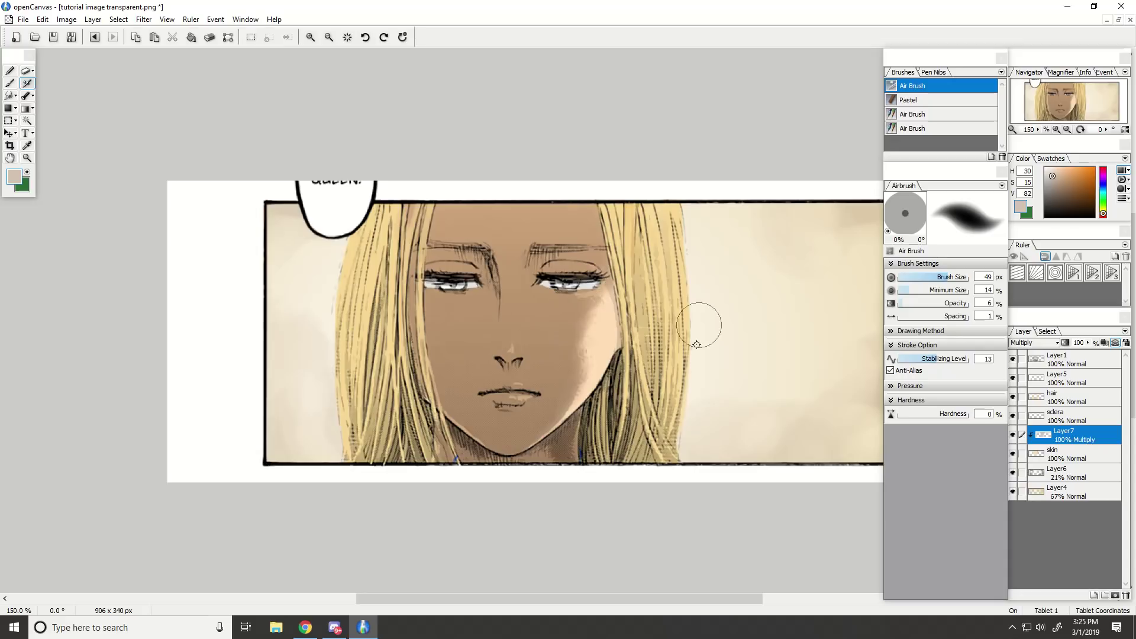
Lighten the outer eye area and jawline using Eraser 1 at 36 px and 13% opacity, touching up the cheek shadow with a 53 px airbrush.
{"action": "key", "text": "ctrl+plus"}
{"action": "left_click", "coordinate": [26, 71]}
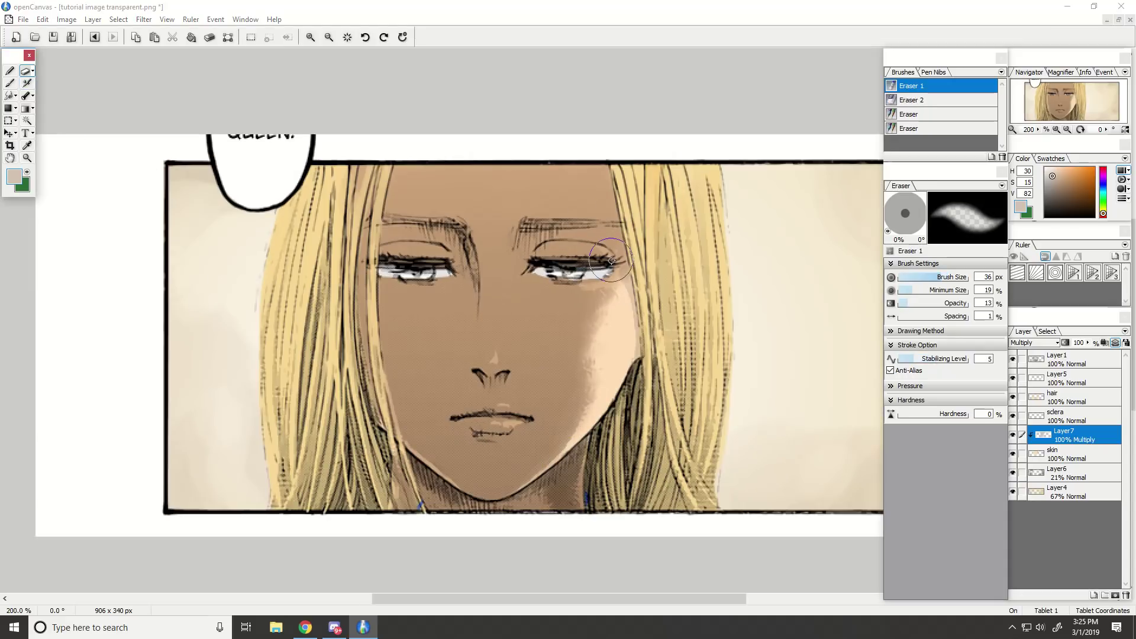
{"action": "left_click_drag", "start_coordinate": [610, 260], "coordinate": [587, 239]}
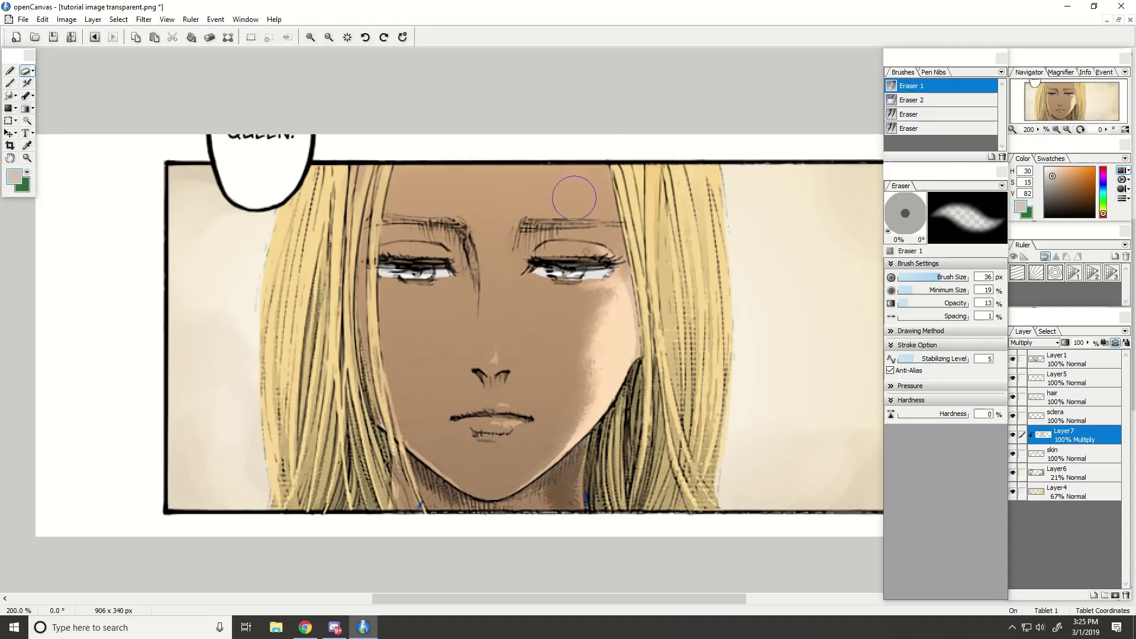
{"action": "left_click", "coordinate": [26, 82]}
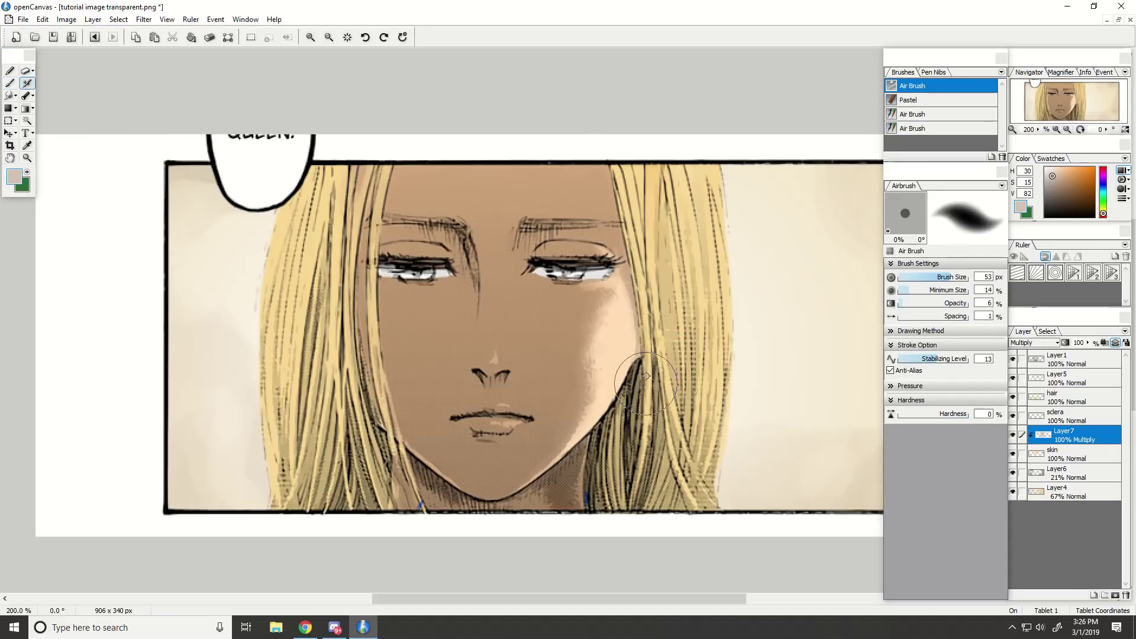
{"action": "left_click", "coordinate": [25, 70]}
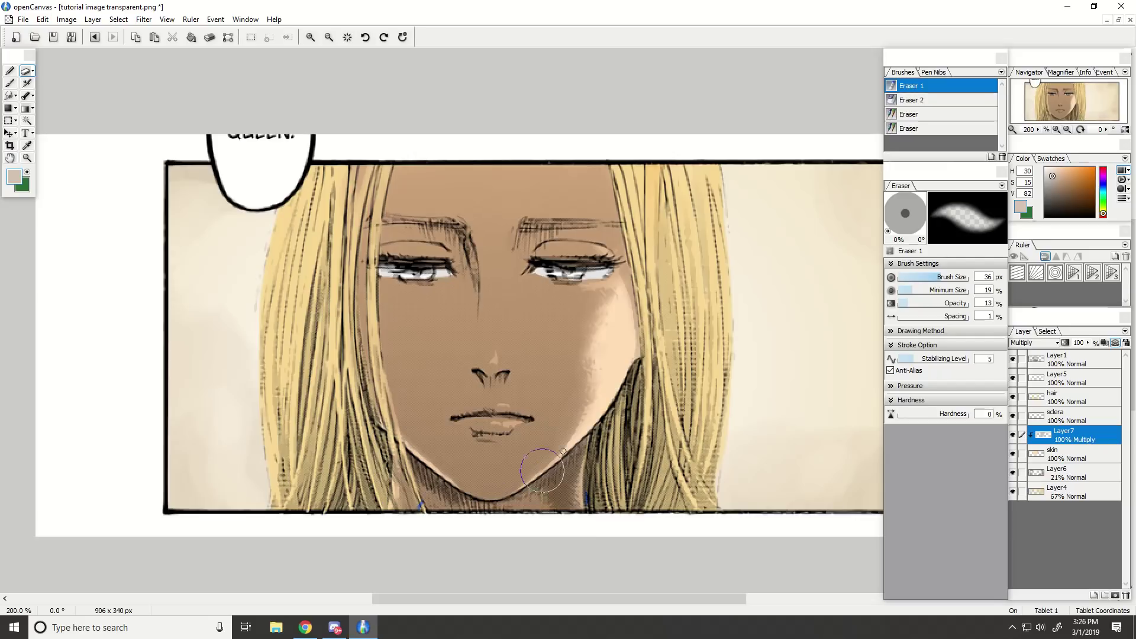
Erase small highlights on the nose tip and lips using Eraser 1 at 8.9 px and 13% opacity.
{"action": "key", "text": "ctrl+plus"}
{"action": "key", "text": "ctrl+plus"}
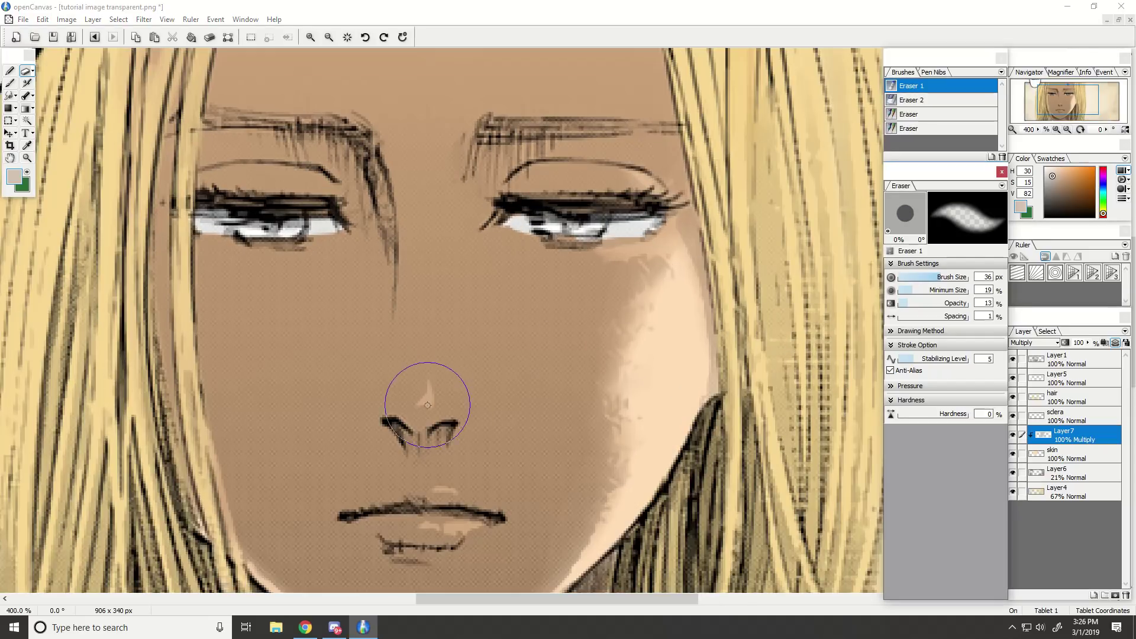
{"action": "left_click", "coordinate": [918, 277]}
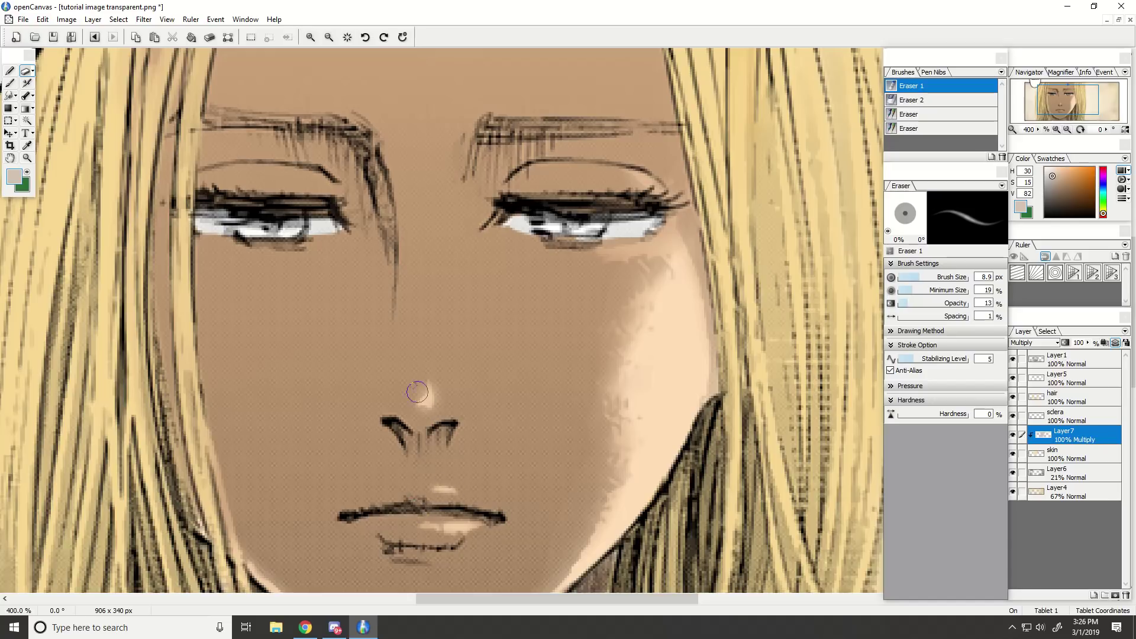
{"action": "scroll", "coordinate": [427, 395], "scroll_direction": "down", "scroll_amount": 4}
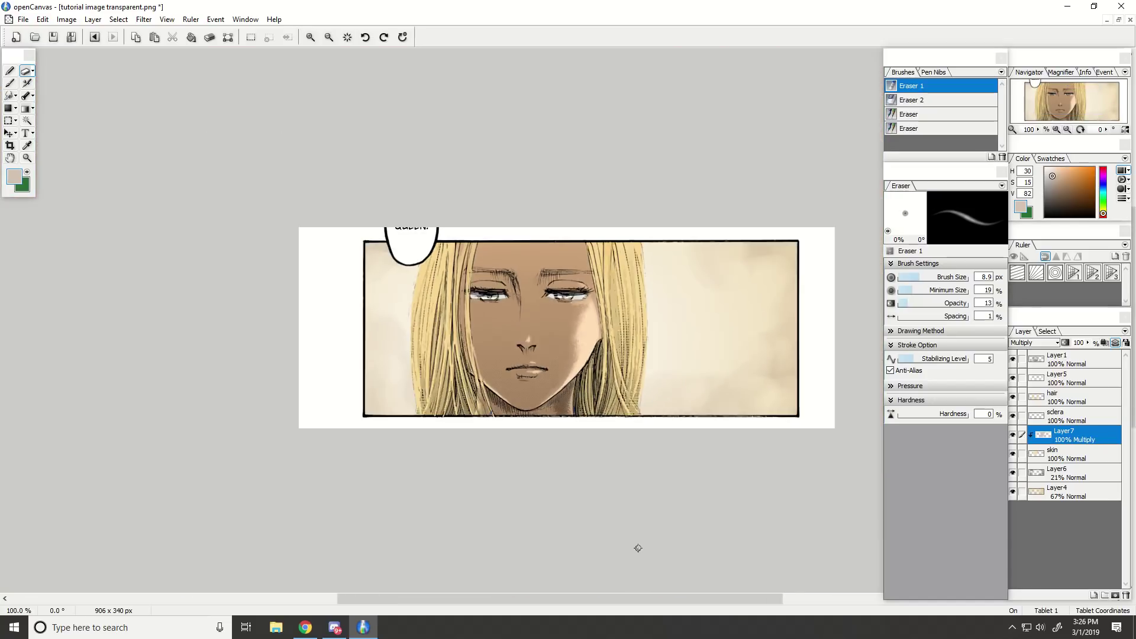
Set Eraser 1 to 37 px and add a new clipped layer in Multiply mode above the skin shading layer.
{"action": "scroll", "coordinate": [632, 557], "scroll_direction": "up", "scroll_amount": 1}
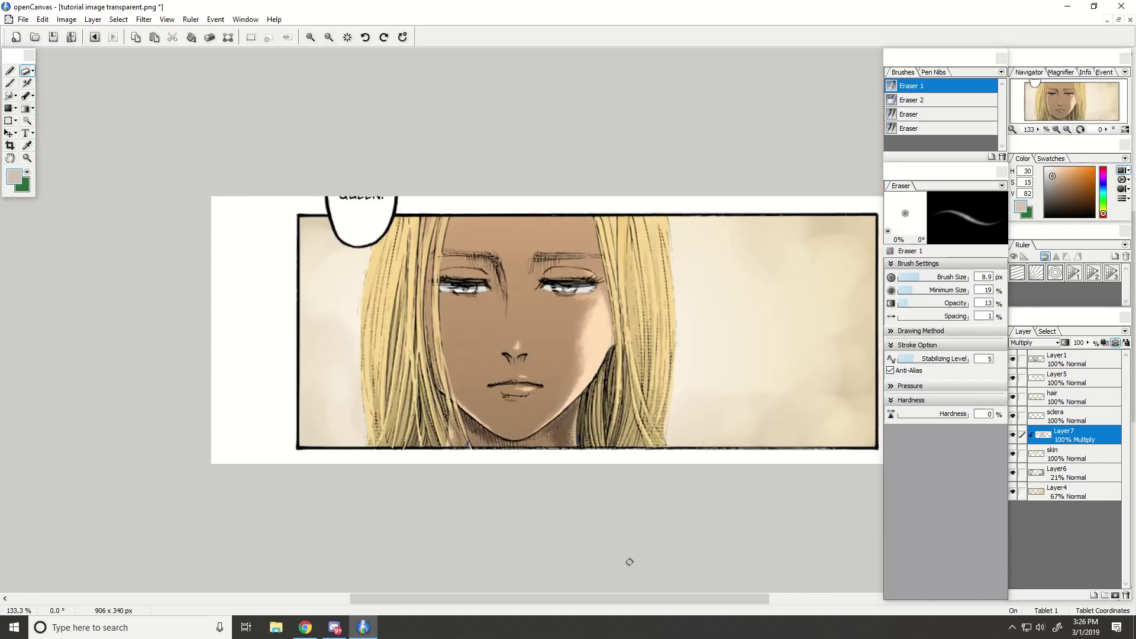
{"action": "left_click", "coordinate": [940, 277]}
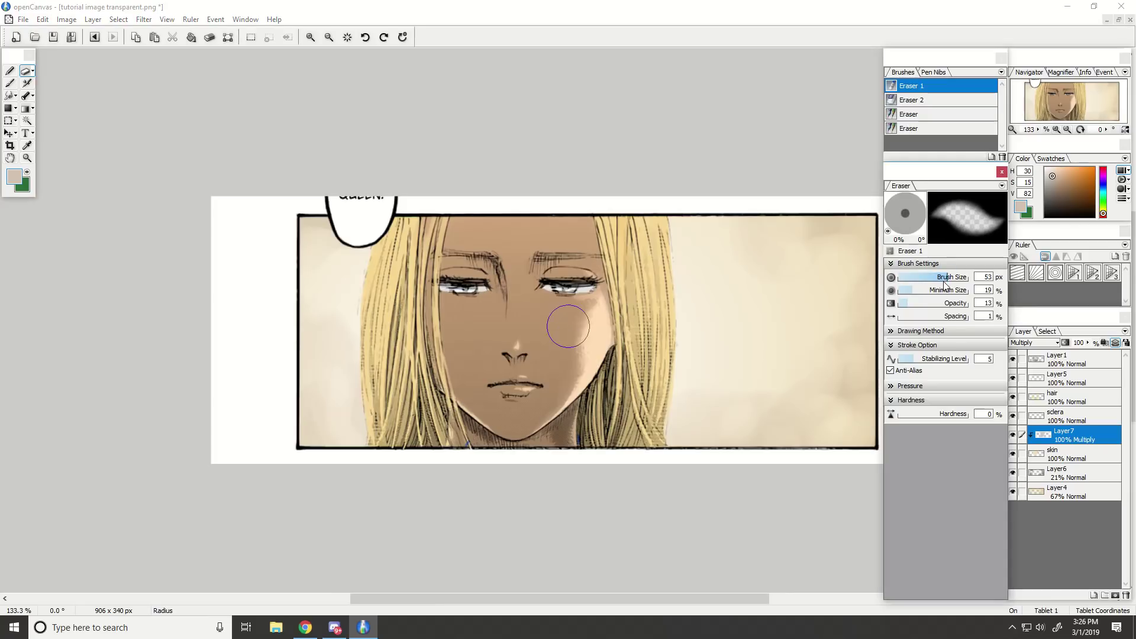
{"action": "scroll", "coordinate": [674, 472], "scroll_direction": "down", "scroll_amount": 1}
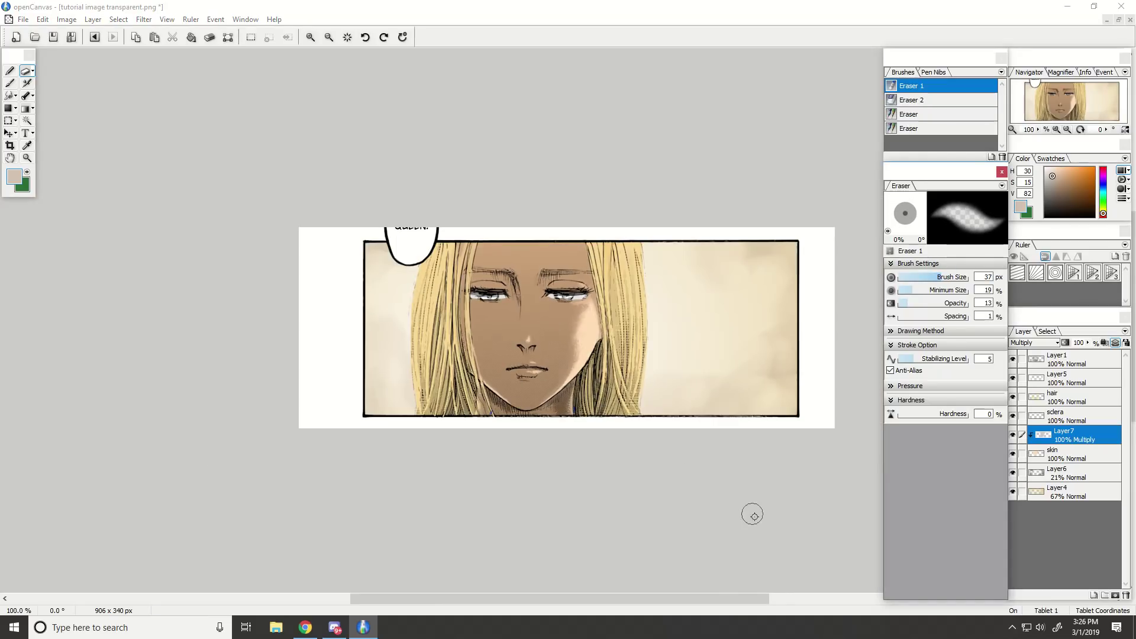
{"action": "scroll", "coordinate": [752, 514], "scroll_direction": "up", "scroll_amount": 1}
{"action": "left_click", "coordinate": [1094, 594]}
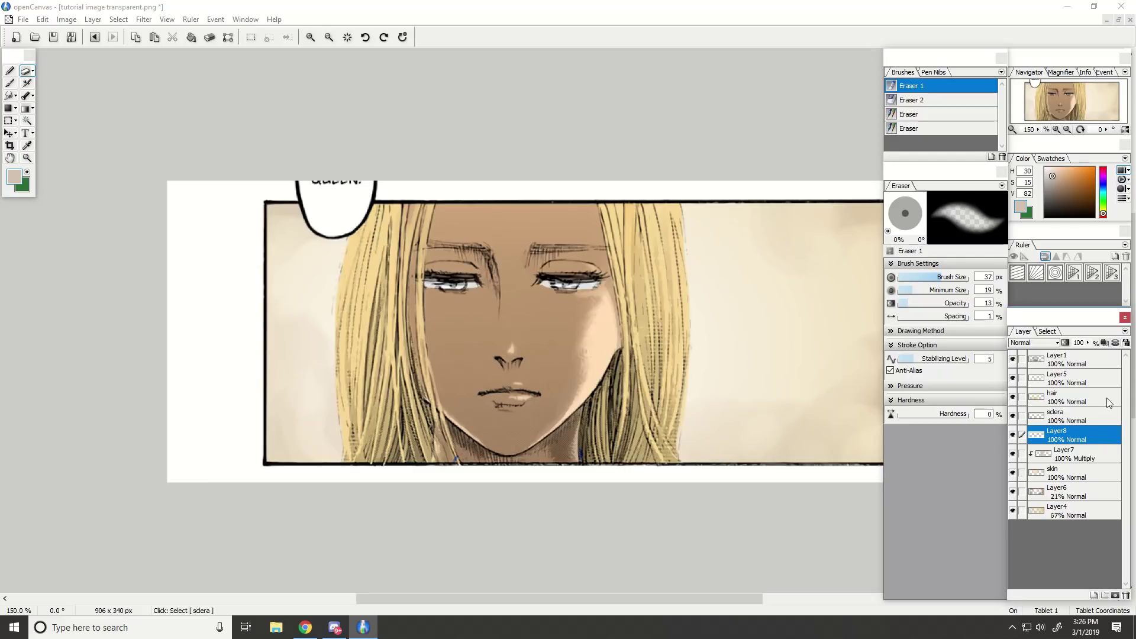
{"action": "left_click", "coordinate": [1056, 344]}
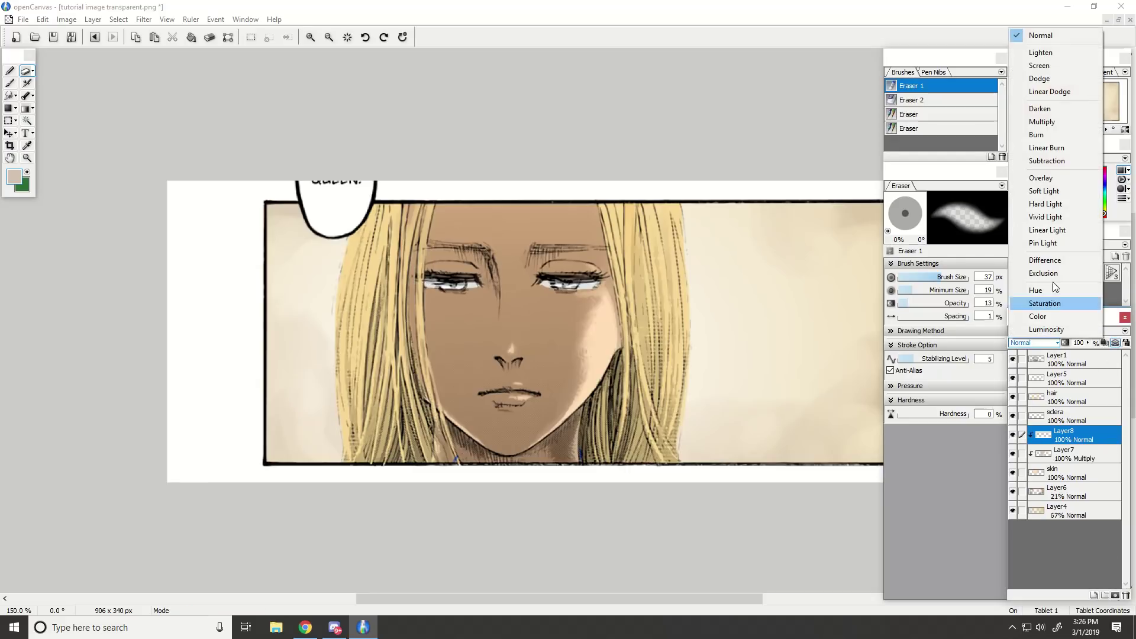
{"action": "left_click", "coordinate": [1052, 121]}
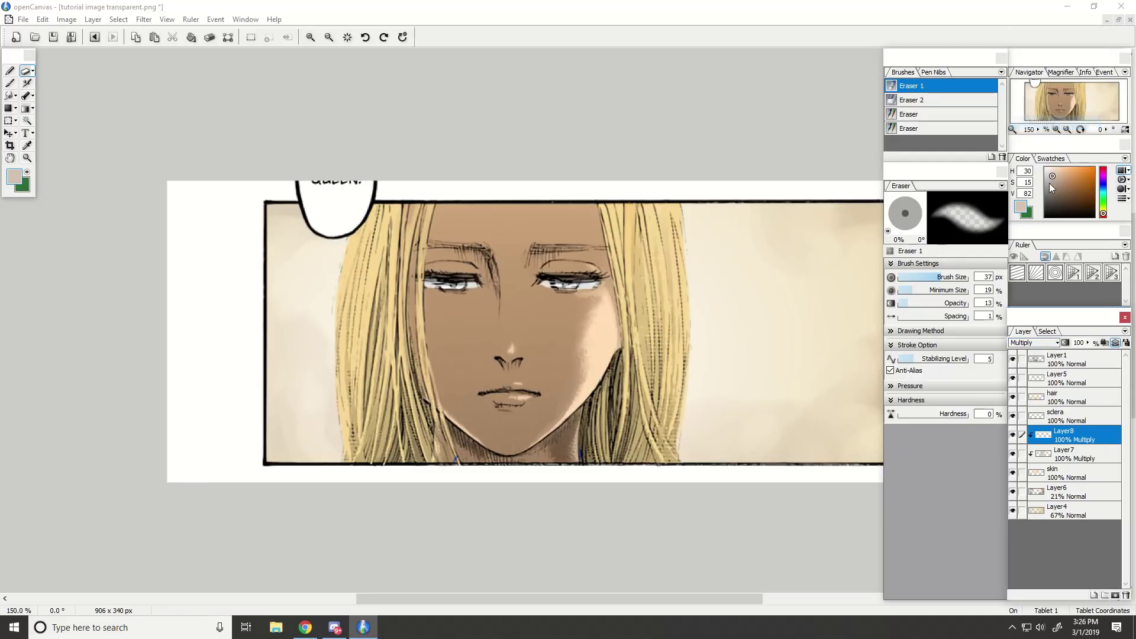
Airbrush faint shadow beside the nose and inner eye at 53 px and 6% opacity, using a beige of H 30, S 19, V 82.
{"action": "left_click", "coordinate": [1103, 214]}
{"action": "left_click", "coordinate": [28, 83]}
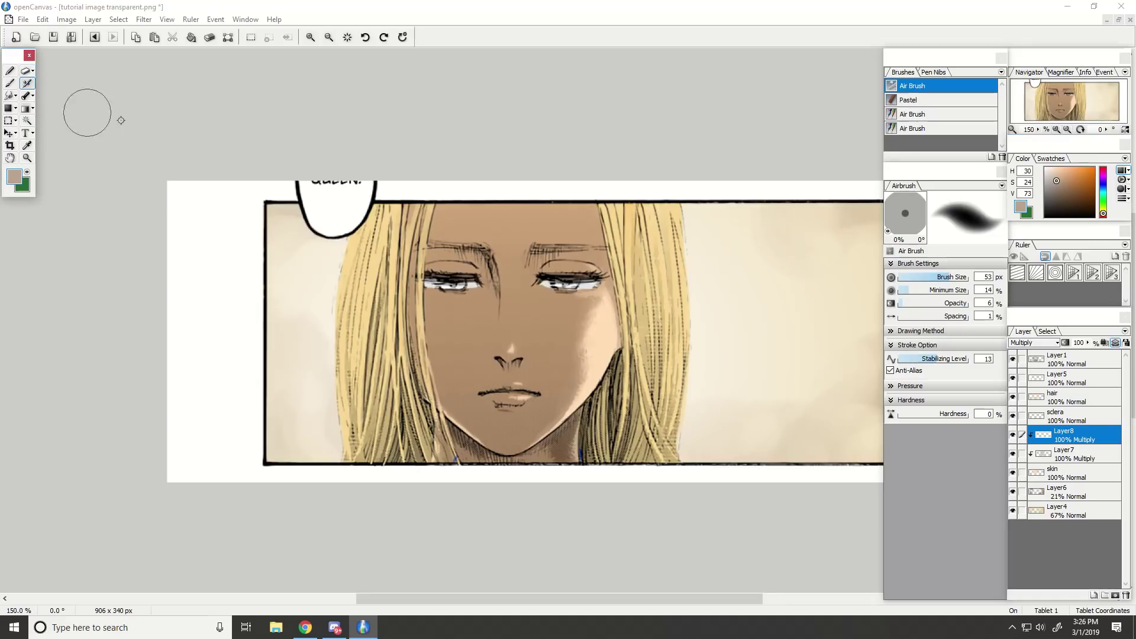
{"action": "mouse_move", "coordinate": [496, 310]}
{"action": "left_mouse_down"}
{"action": "mouse_move", "coordinate": [510, 334]}
{"action": "mouse_move", "coordinate": [529, 334]}
{"action": "left_mouse_up"}
{"action": "key", "text": "ctrl+z"}
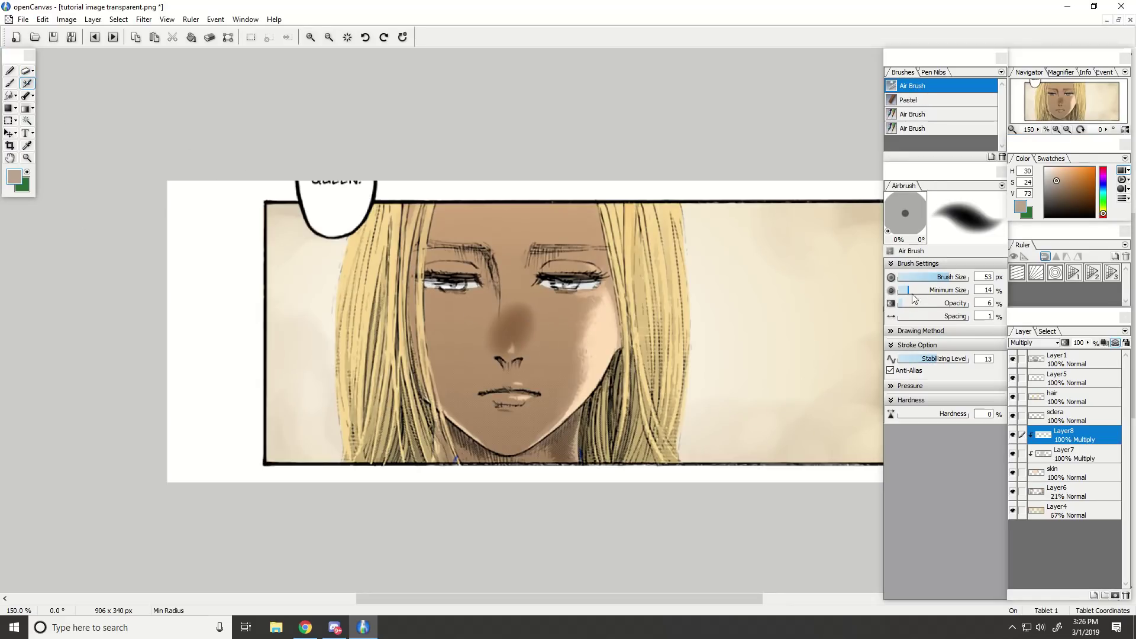
{"action": "left_click", "coordinate": [1054, 176]}
{"action": "mouse_move", "coordinate": [544, 323]}
{"action": "left_mouse_down"}
{"action": "mouse_move", "coordinate": [567, 311]}
{"action": "mouse_move", "coordinate": [589, 342]}
{"action": "left_mouse_up"}
{"action": "key", "text": "ctrl+z"}
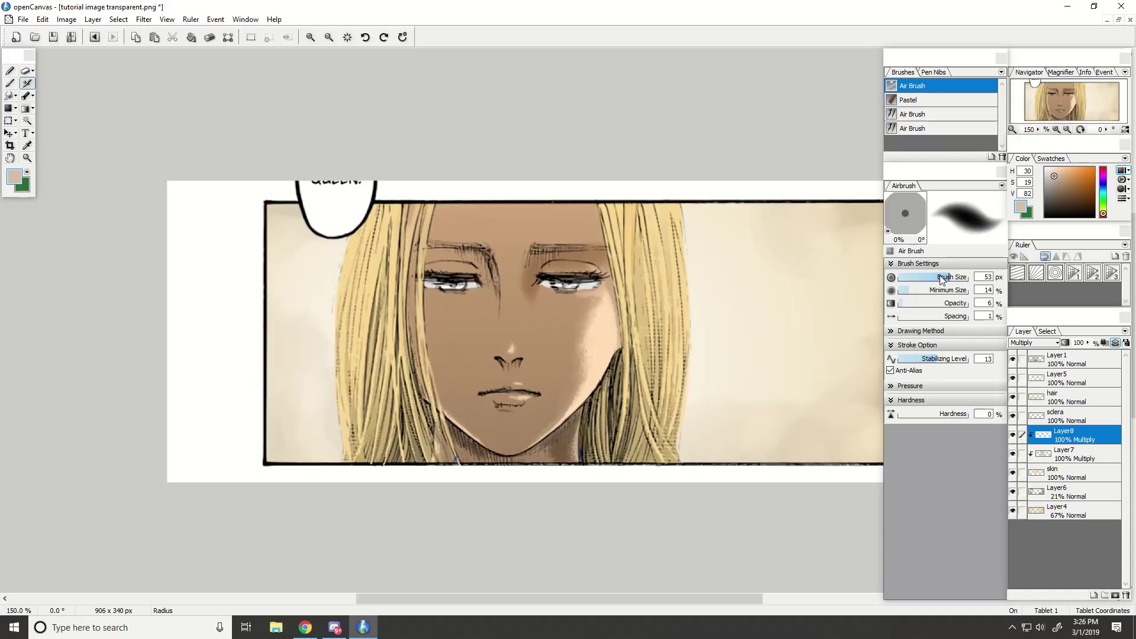
Airbrush broad soft shadow over the nose bridge, forehead and hair-side cheek at 110 px and 6% opacity.
{"action": "left_click_drag", "start_coordinate": [941, 279], "coordinate": [968, 278]}
{"action": "scroll", "coordinate": [564, 319], "scroll_direction": "up", "scroll_amount": 1}
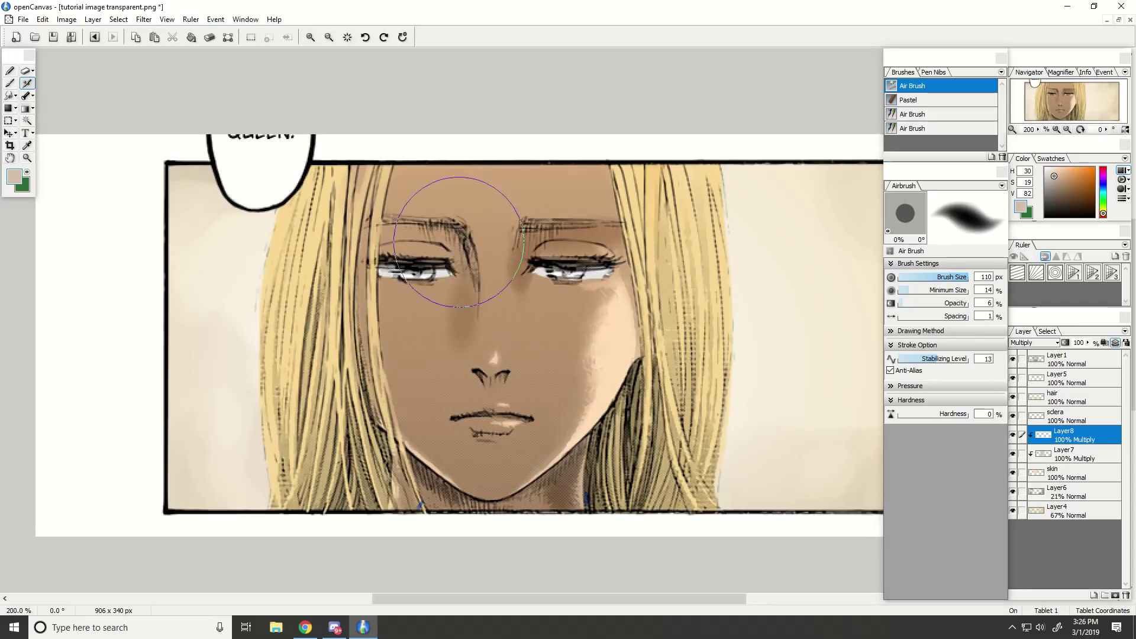
{"action": "mouse_move", "coordinate": [466, 277]}
{"action": "left_mouse_down"}
{"action": "mouse_move", "coordinate": [457, 239]}
{"action": "mouse_move", "coordinate": [392, 231]}
{"action": "mouse_move", "coordinate": [473, 317]}
{"action": "left_mouse_up"}
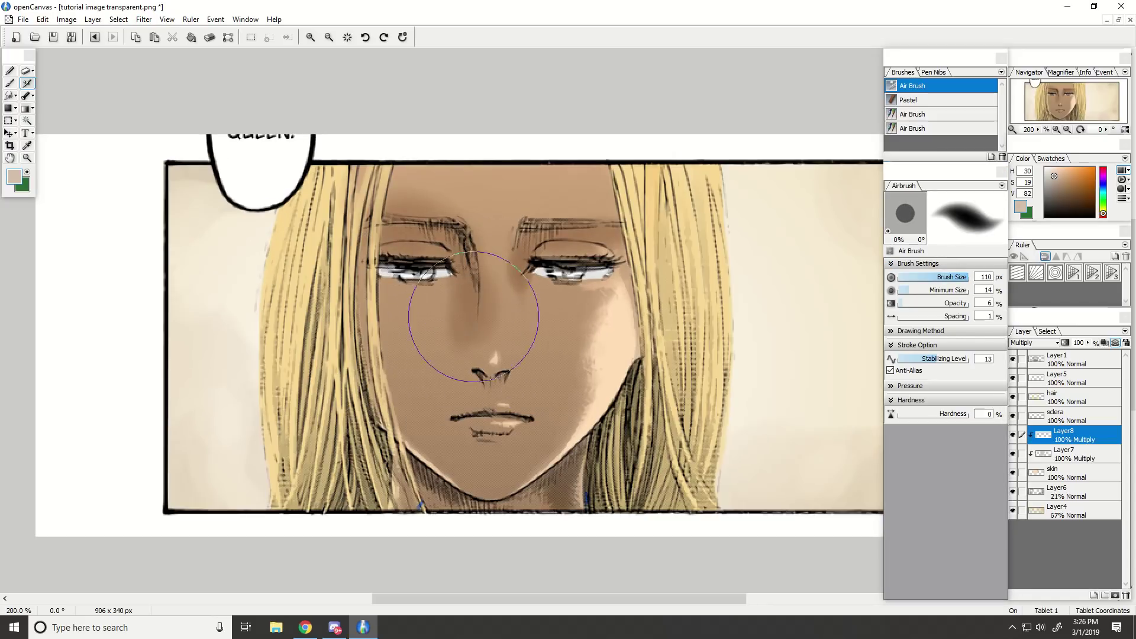
{"action": "left_click_drag", "start_coordinate": [487, 385], "coordinate": [482, 378]}
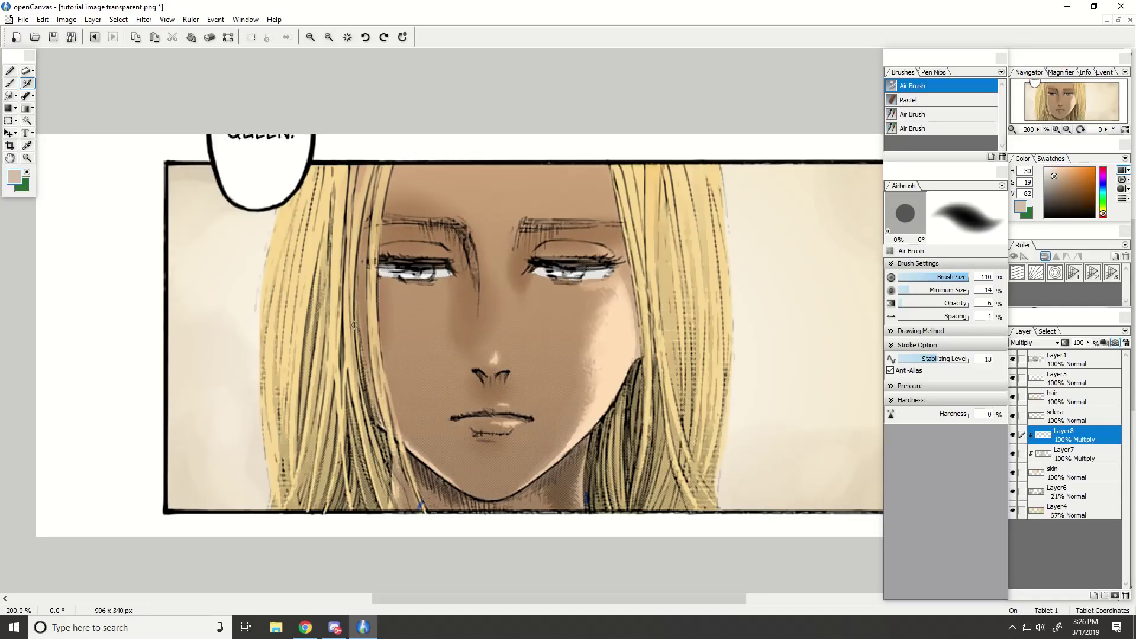
{"action": "mouse_move", "coordinate": [355, 325]}
{"action": "left_mouse_down"}
{"action": "mouse_move", "coordinate": [393, 147]}
{"action": "mouse_move", "coordinate": [399, 178]}
{"action": "left_mouse_up"}
{"action": "key", "text": "ctrl+minus"}
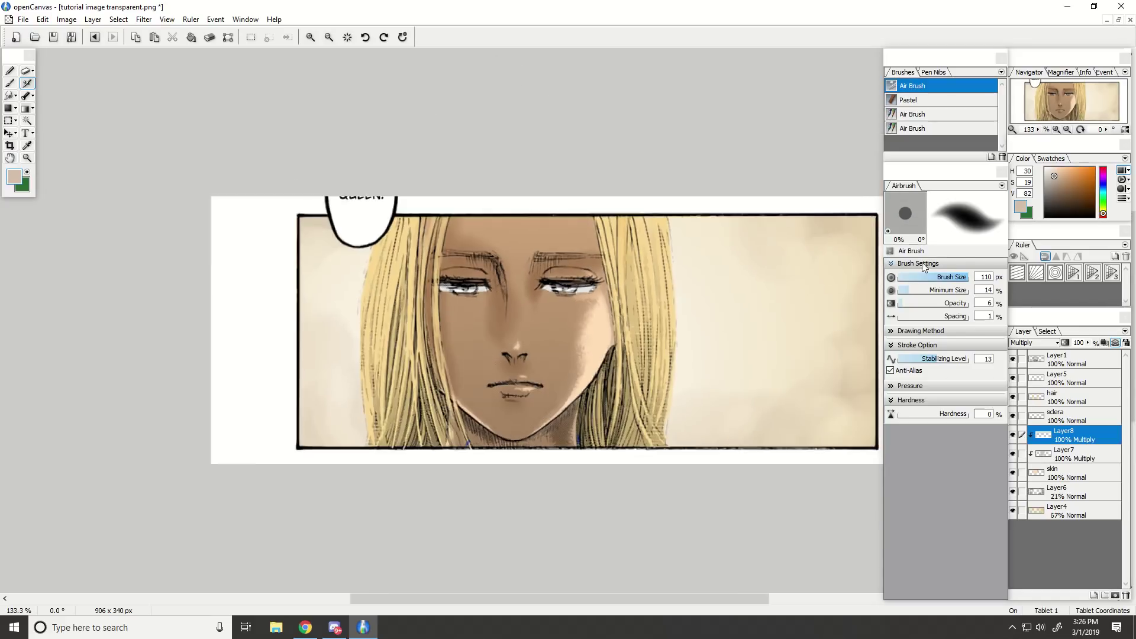
Enlarge the airbrush to 219 px and deepen the overall shadow across the face.
{"action": "left_click_drag", "start_coordinate": [950, 277], "coordinate": [990, 288]}
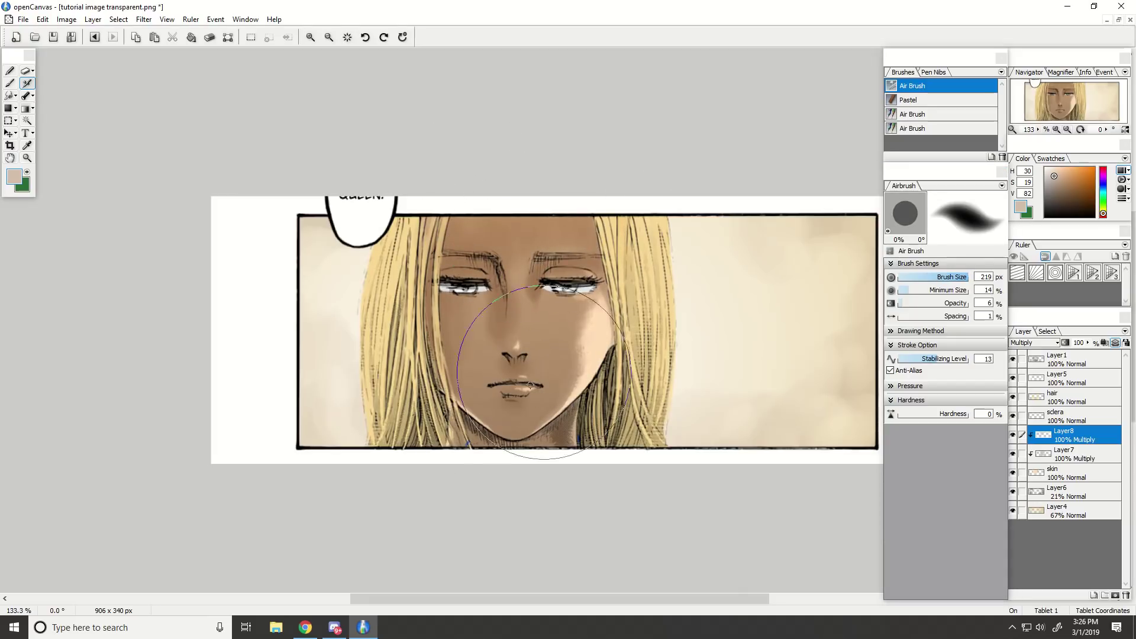
{"action": "key", "text": "ctrl+minus"}
{"action": "key", "text": "ctrl+minus"}
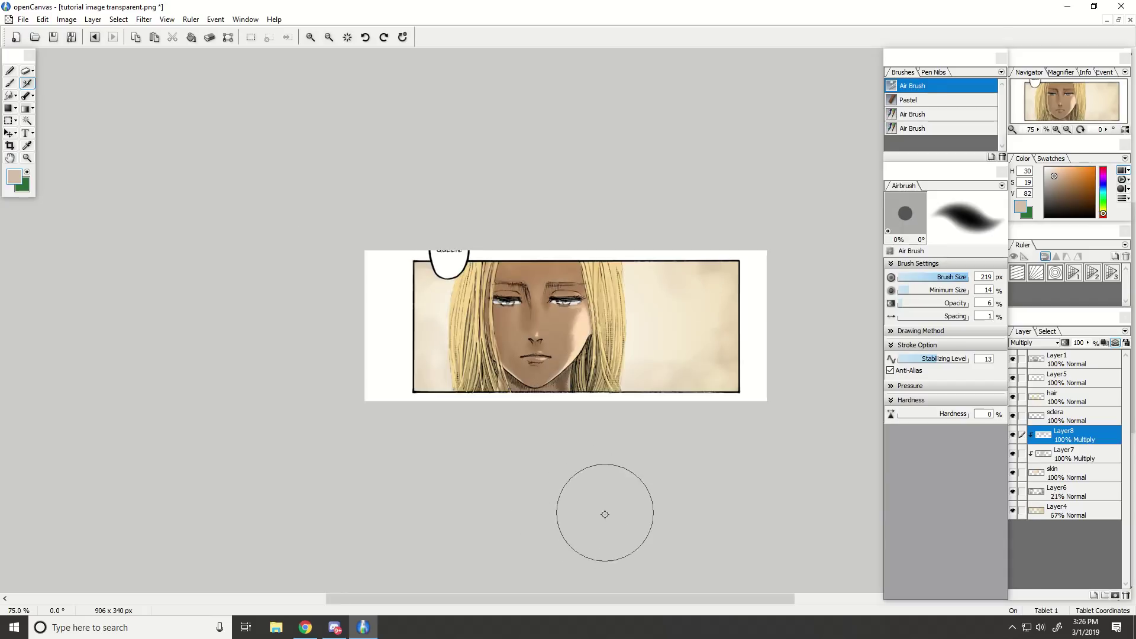
{"action": "key", "text": "ctrl+plus"}
{"action": "key", "text": "ctrl+plus"}
{"action": "key", "text": "ctrl+plus"}
Shade the side of the nose and the darker cheek using the Pastel brush at 67 px and 27% opacity.
{"action": "key", "text": "e"}
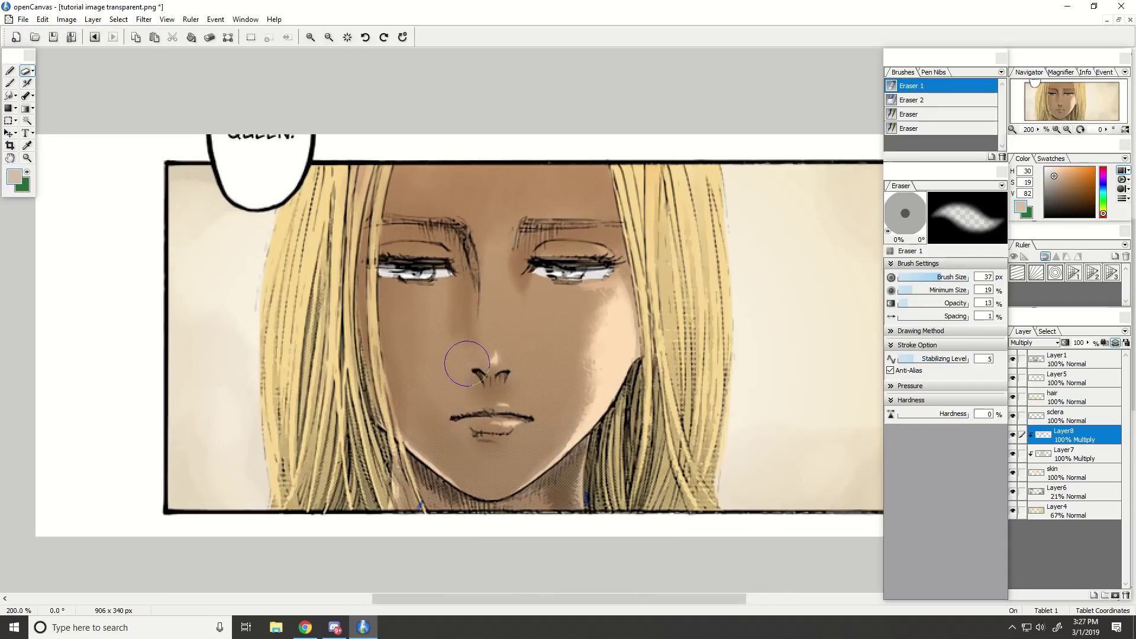
{"action": "left_click", "coordinate": [30, 87]}
{"action": "left_click", "coordinate": [931, 102]}
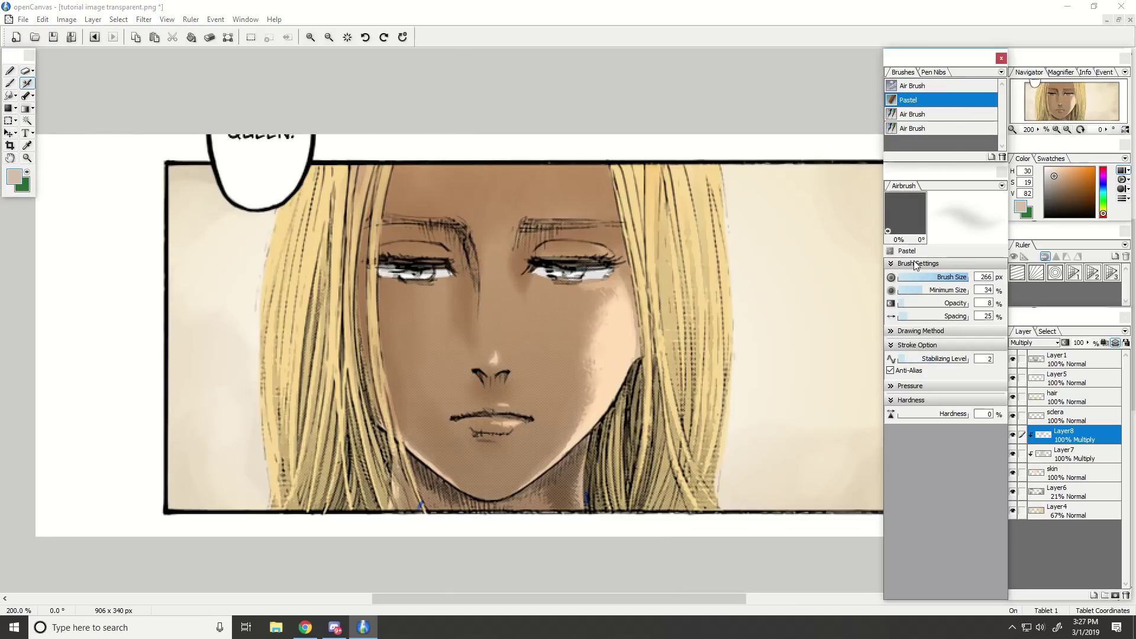
{"action": "left_click_drag", "start_coordinate": [926, 277], "coordinate": [967, 279]}
{"action": "left_click_drag", "start_coordinate": [908, 303], "coordinate": [955, 277]}
{"action": "left_click_drag", "start_coordinate": [471, 312], "coordinate": [460, 295]}
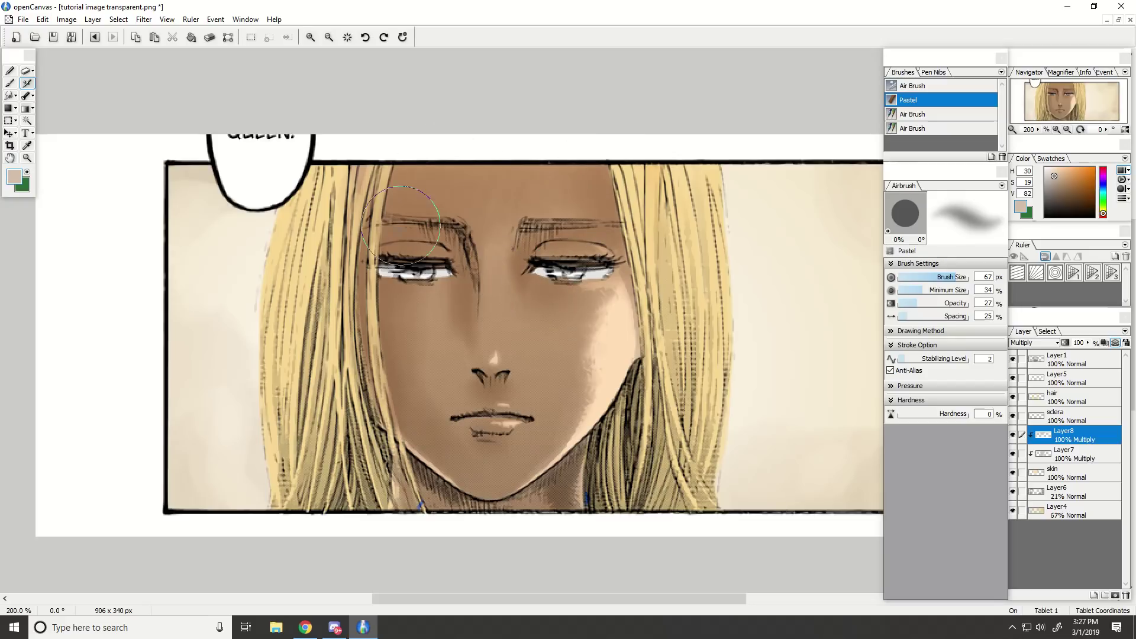
{"action": "scroll", "coordinate": [562, 321], "scroll_direction": "down", "scroll_amount": 1}
{"action": "scroll", "coordinate": [604, 582], "scroll_direction": "down", "scroll_amount": 2}
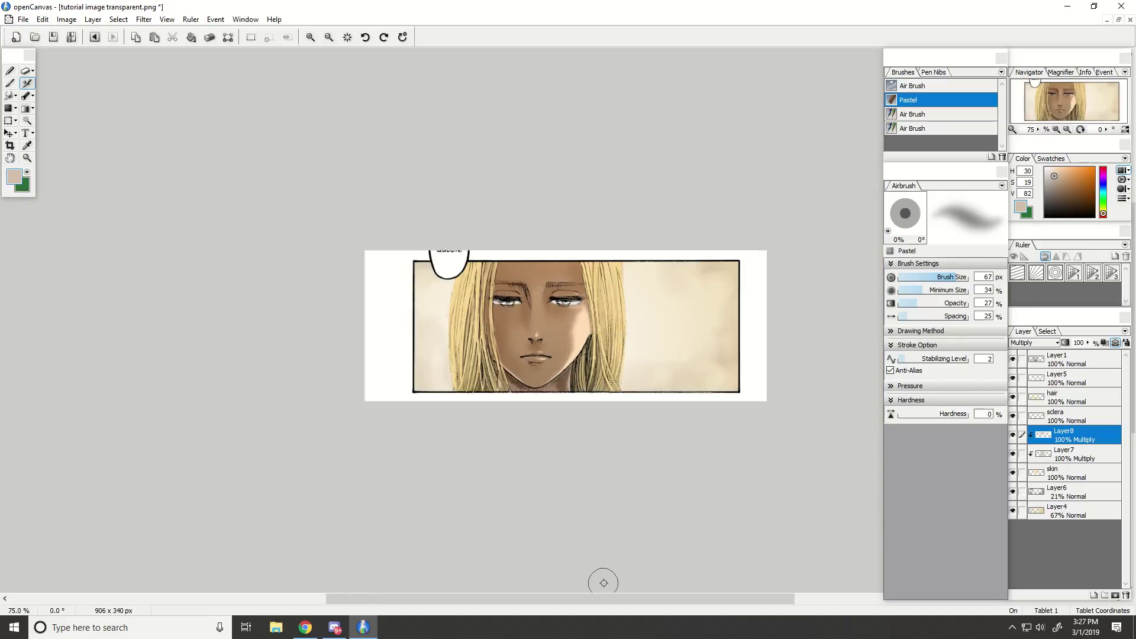
{"action": "scroll", "coordinate": [610, 580], "scroll_direction": "down", "scroll_amount": 1}
{"action": "scroll", "coordinate": [615, 580], "scroll_direction": "up", "scroll_amount": 1}
{"action": "scroll", "coordinate": [525, 415], "scroll_direction": "up", "scroll_amount": 3}
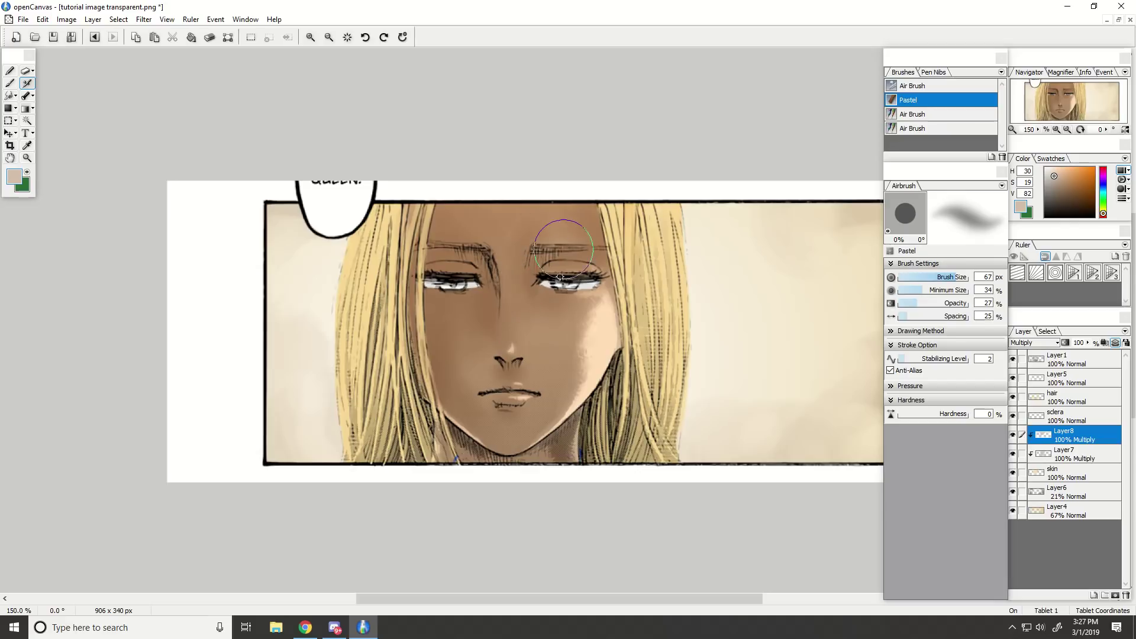
Lighten the nose bridge and the area between the eyes using Eraser 1 at 106 px and 8% opacity.
{"action": "left_click", "coordinate": [28, 71]}
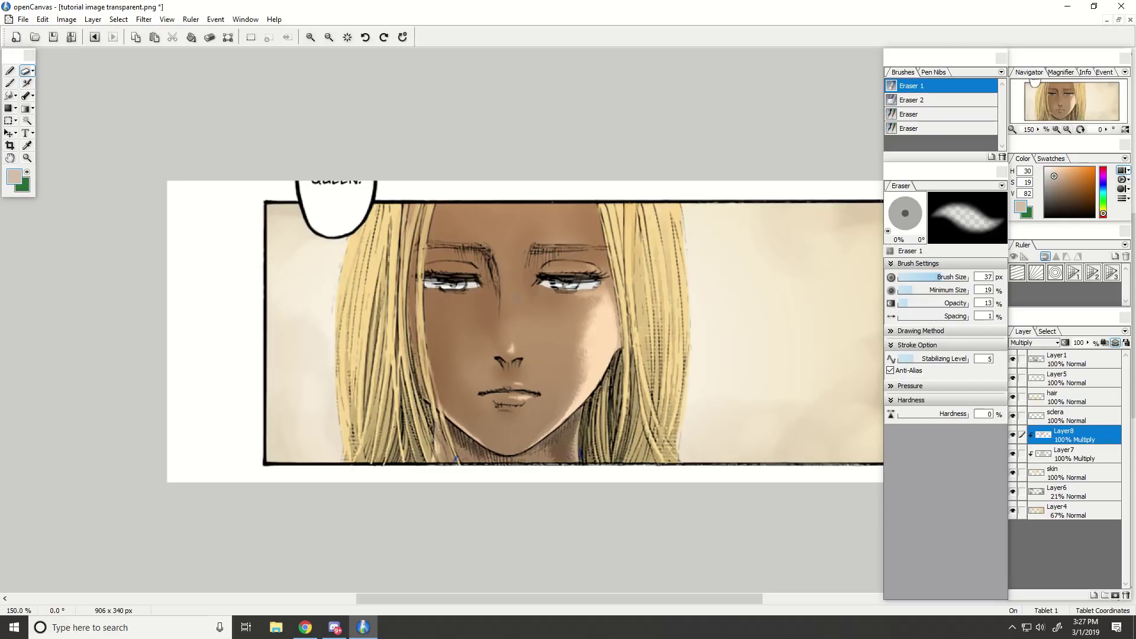
{"action": "left_click_drag", "start_coordinate": [942, 278], "coordinate": [967, 278]}
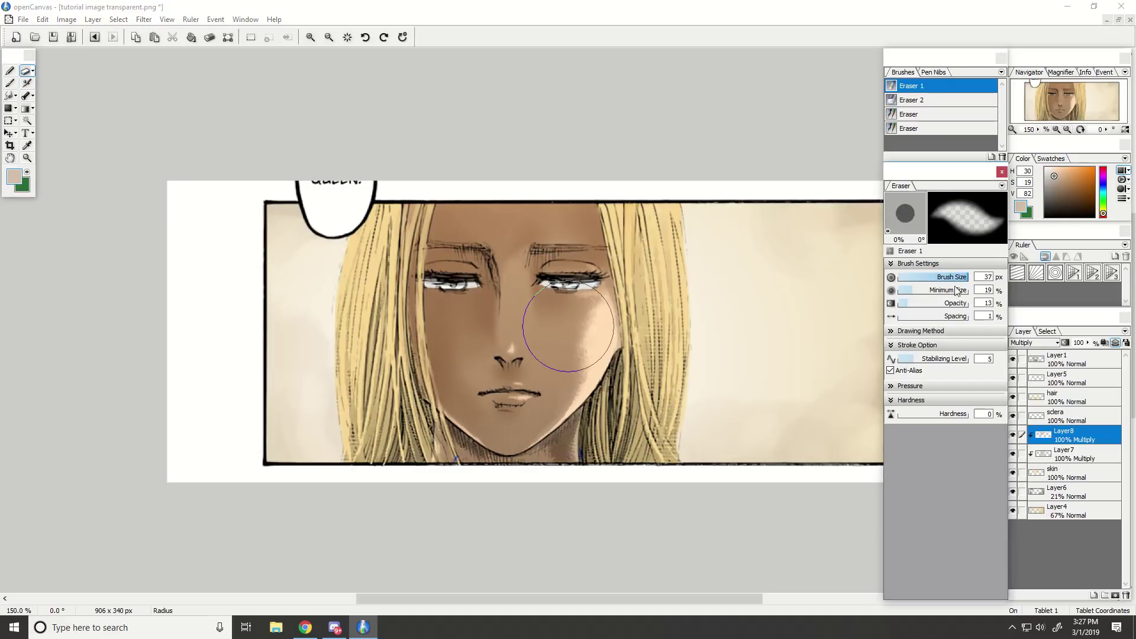
{"action": "left_click", "coordinate": [903, 304]}
{"action": "mouse_move", "coordinate": [512, 315]}
{"action": "left_mouse_down"}
{"action": "mouse_move", "coordinate": [508, 334]}
{"action": "mouse_move", "coordinate": [519, 270]}
{"action": "mouse_move", "coordinate": [540, 328]}
{"action": "mouse_move", "coordinate": [570, 305]}
{"action": "left_mouse_up"}
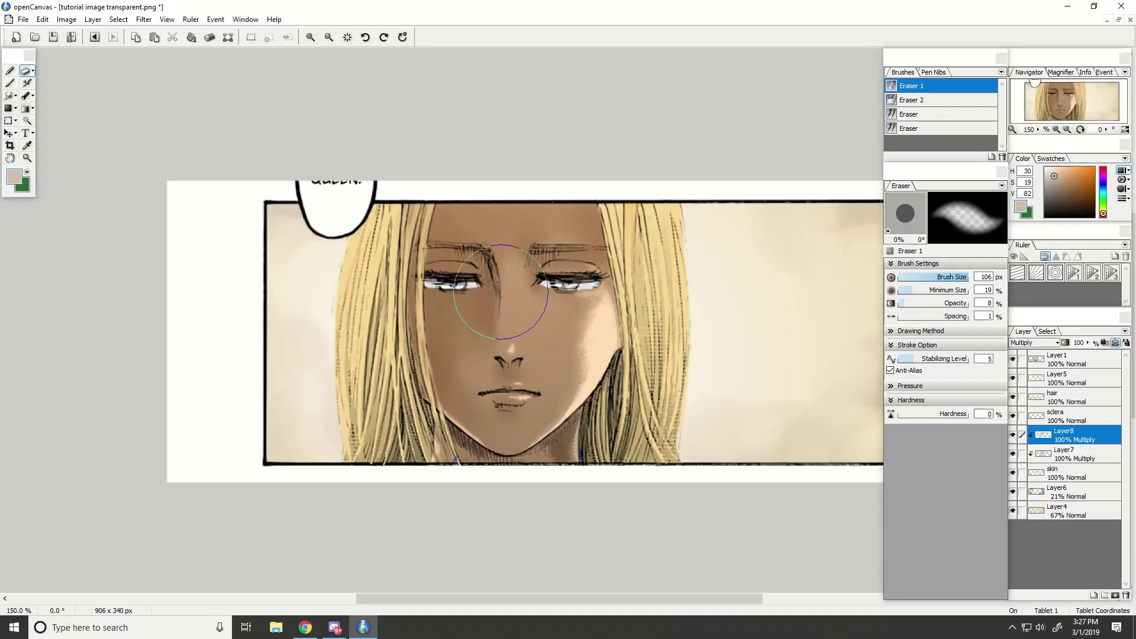
{"action": "mouse_move", "coordinate": [501, 292]}
{"action": "left_mouse_down"}
{"action": "mouse_move", "coordinate": [503, 345]}
{"action": "mouse_move", "coordinate": [493, 341]}
{"action": "mouse_move", "coordinate": [503, 336]}
{"action": "left_mouse_up"}
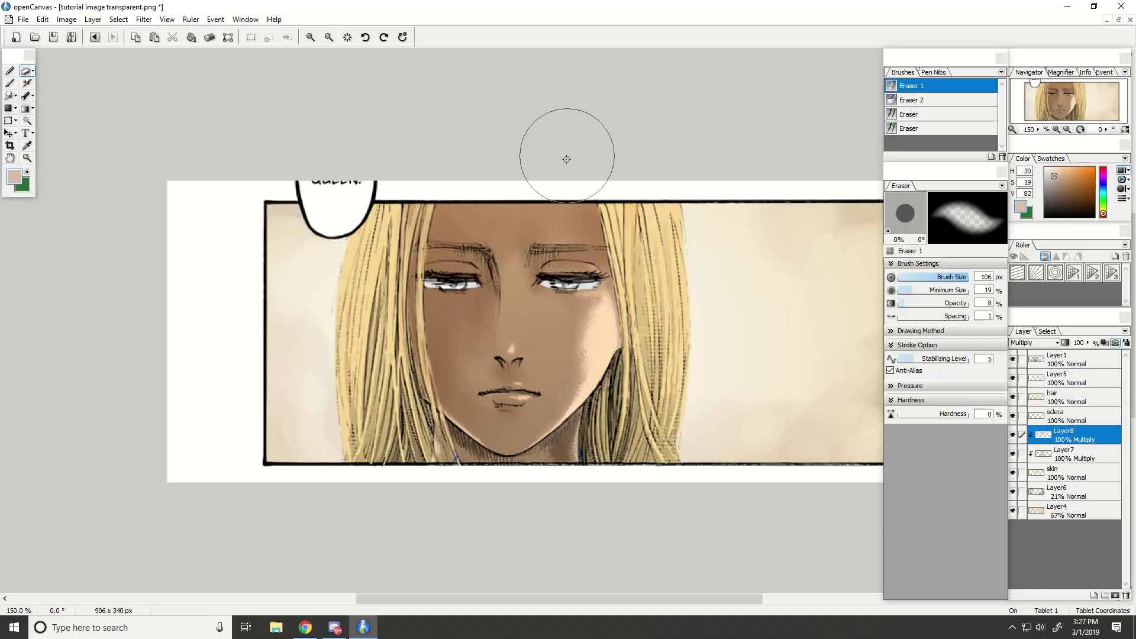
{"action": "mouse_move", "coordinate": [542, 265]}
{"action": "left_mouse_down"}
{"action": "mouse_move", "coordinate": [511, 274]}
{"action": "mouse_move", "coordinate": [521, 251]}
{"action": "left_mouse_up"}
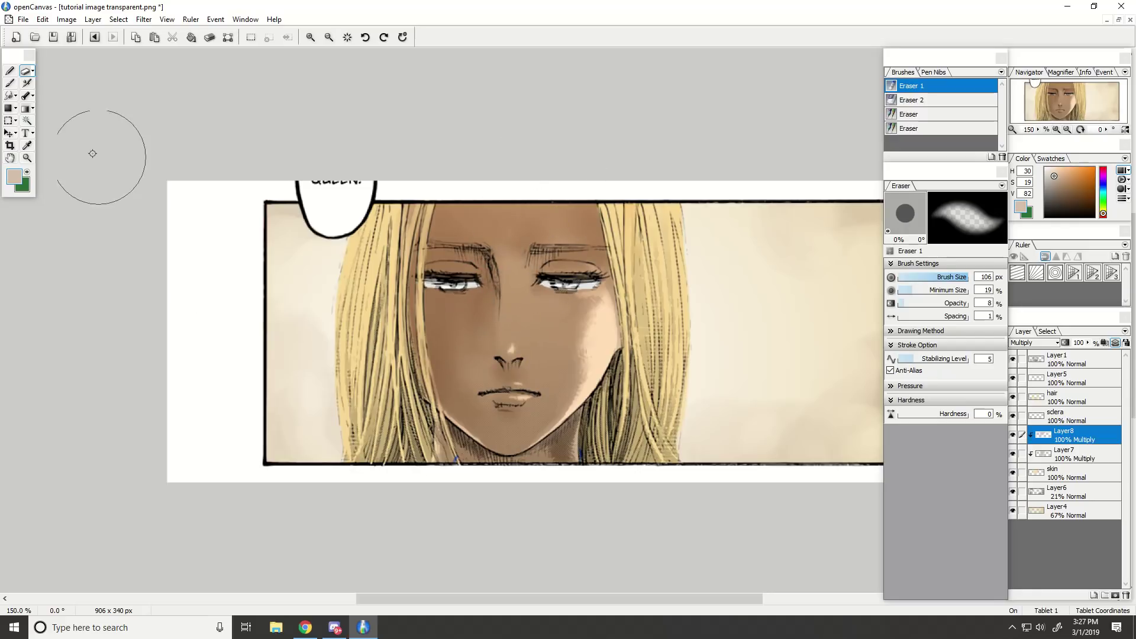
Shade the chin and lower jaw using the Pastel brush at 67 px and 27% opacity.
{"action": "left_click", "coordinate": [27, 83]}
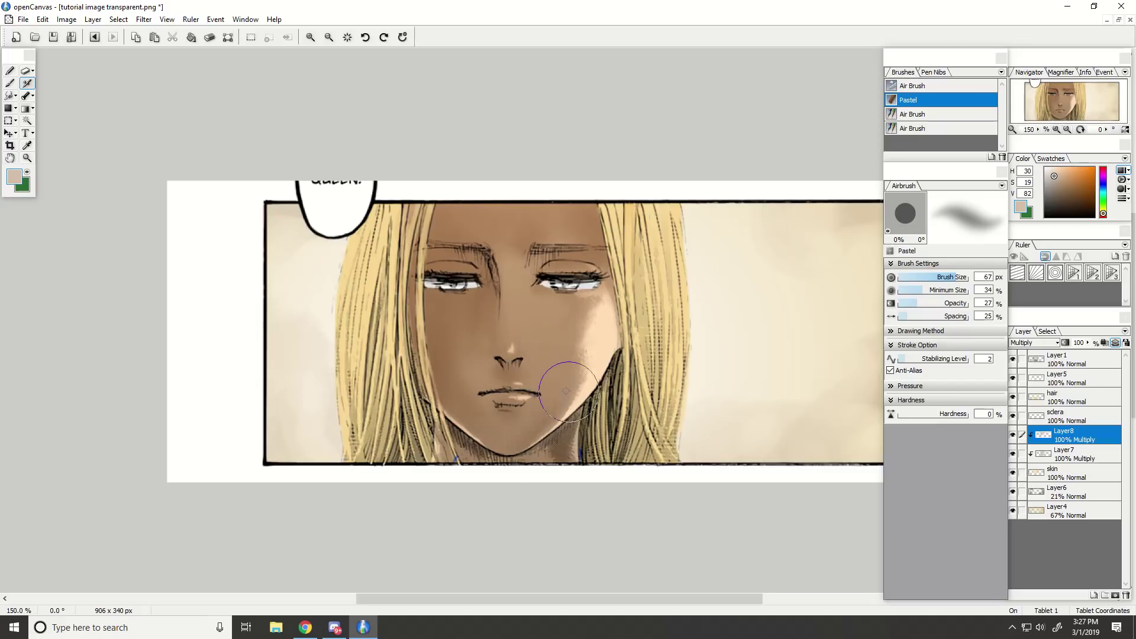
{"action": "left_click_drag", "start_coordinate": [525, 439], "coordinate": [493, 436]}
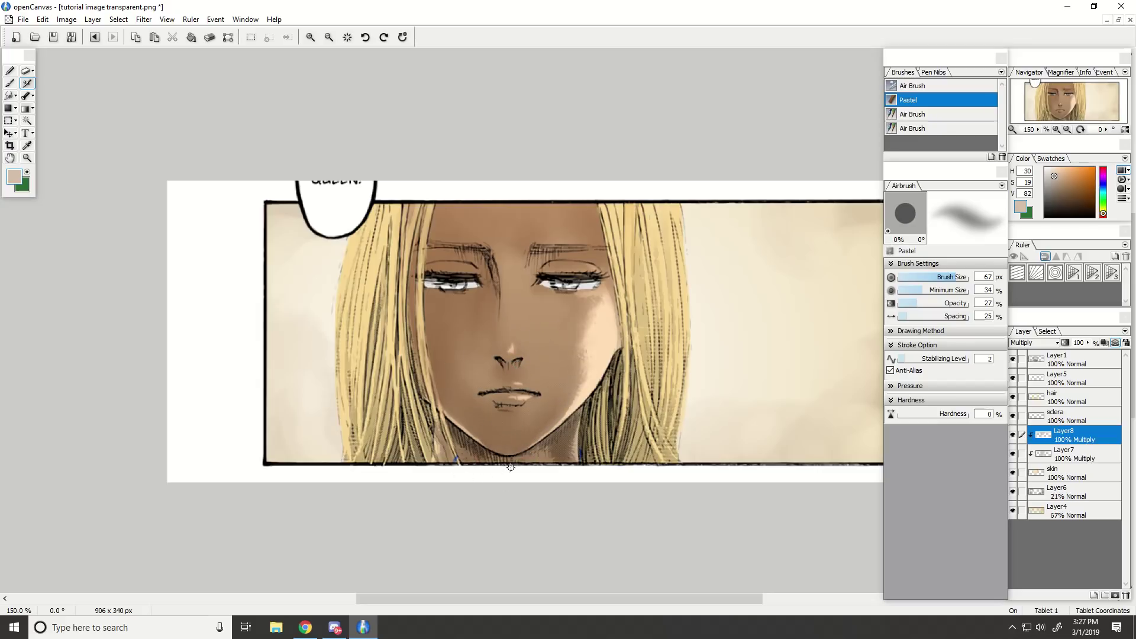
{"action": "scroll", "coordinate": [563, 443], "scroll_direction": "down", "scroll_amount": 2}
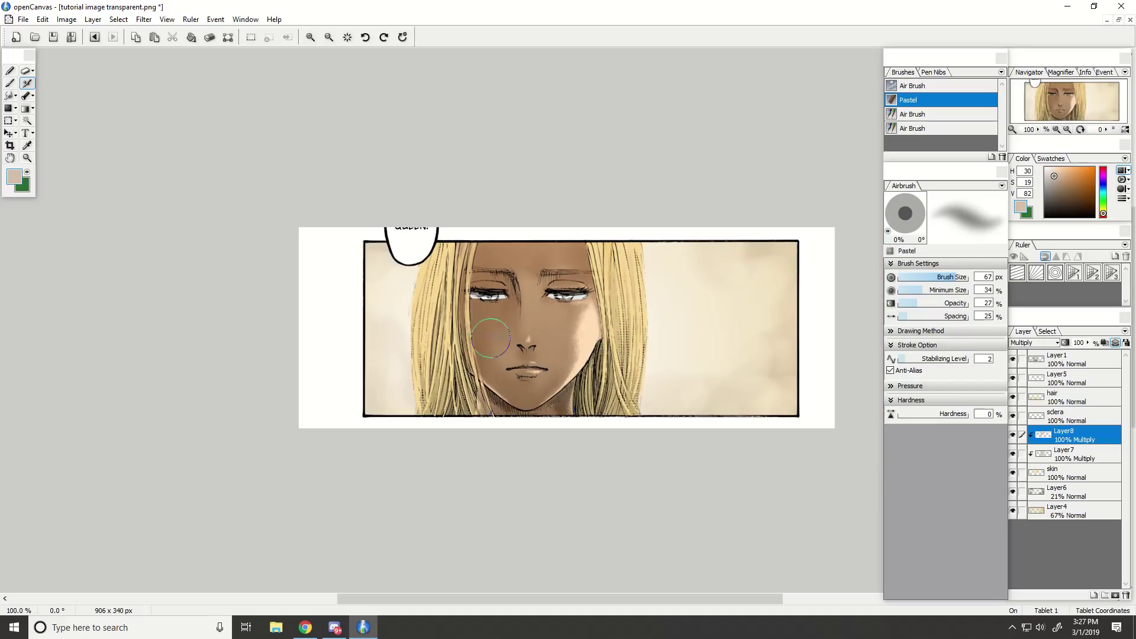
{"action": "scroll", "coordinate": [593, 519], "scroll_direction": "down", "scroll_amount": 2}
{"action": "scroll", "coordinate": [628, 473], "scroll_direction": "up", "scroll_amount": 4}
Darken the forehead and upper face using the Pastel brush at 344 px in a brown of H 30, S 33, V 54.
{"action": "left_click", "coordinate": [1059, 190]}
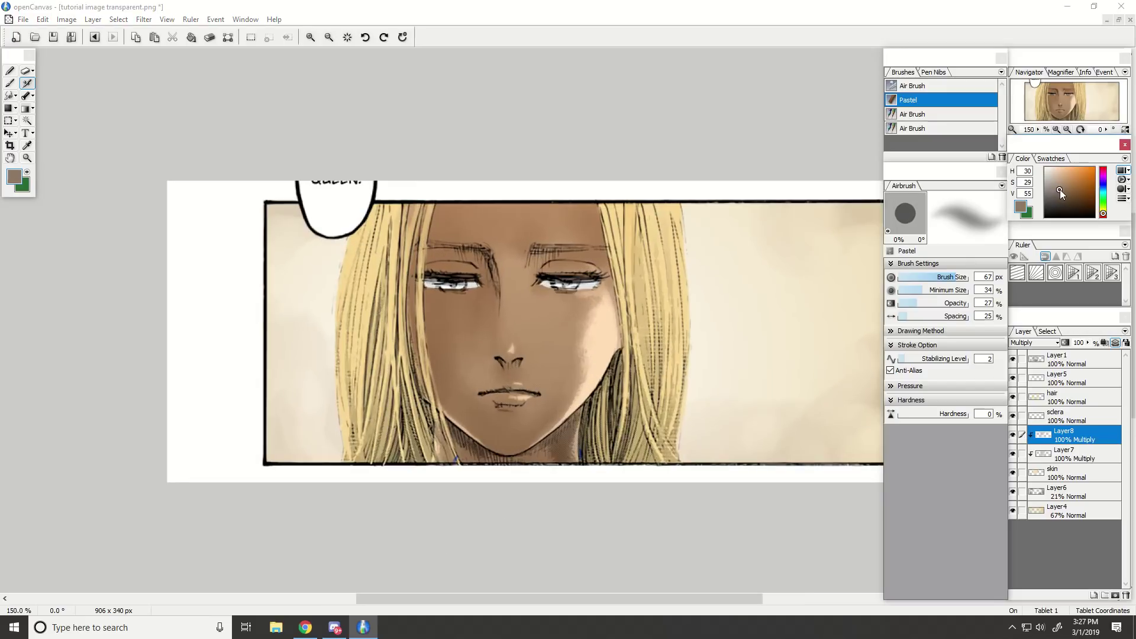
{"action": "left_click_drag", "start_coordinate": [1059, 190], "coordinate": [1061, 191]}
{"action": "left_click_drag", "start_coordinate": [965, 277], "coordinate": [966, 277]}
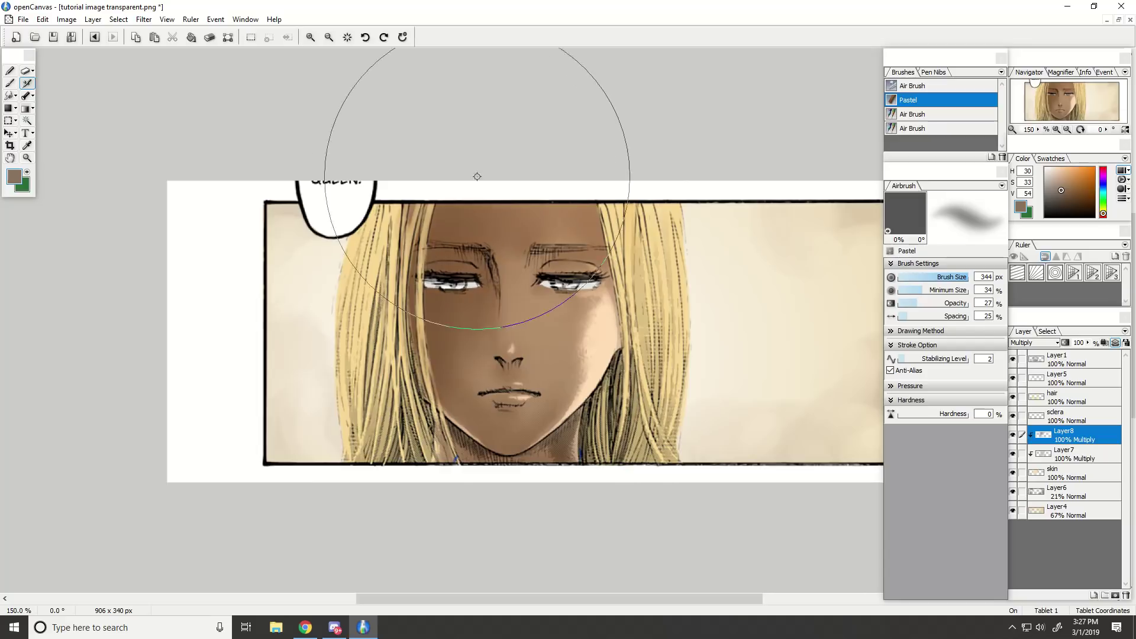
{"action": "key", "text": "ctrl+minus"}
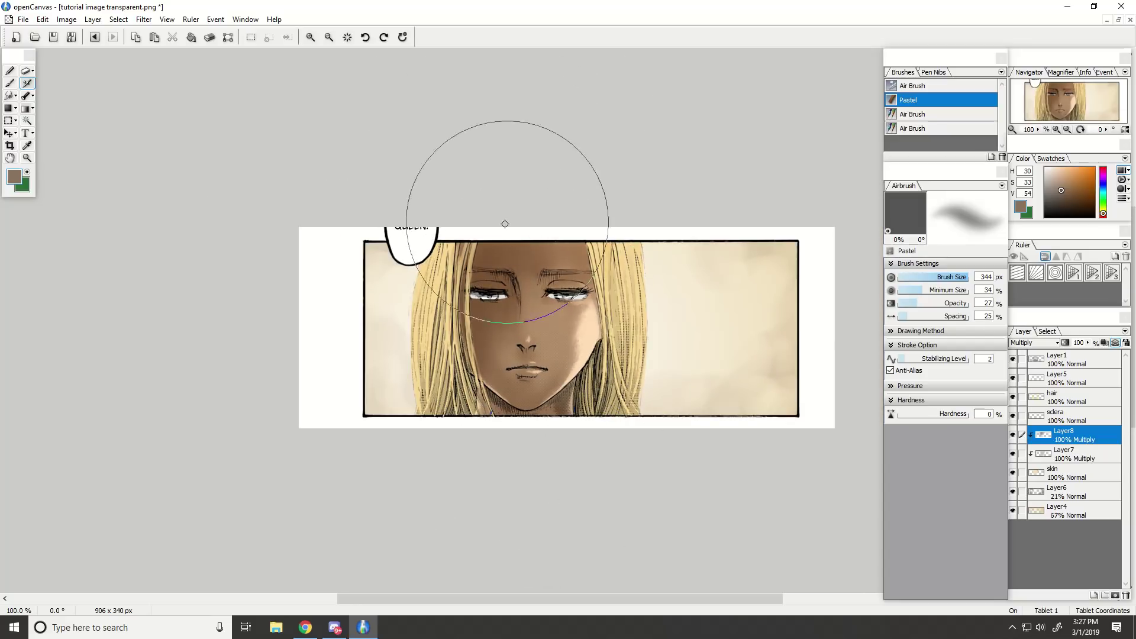
{"action": "scroll", "coordinate": [558, 520], "scroll_direction": "down", "scroll_amount": 2}
{"action": "scroll", "coordinate": [601, 515], "scroll_direction": "up", "scroll_amount": 2}
{"action": "scroll", "coordinate": [867, 294], "scroll_direction": "up", "scroll_amount": 3}
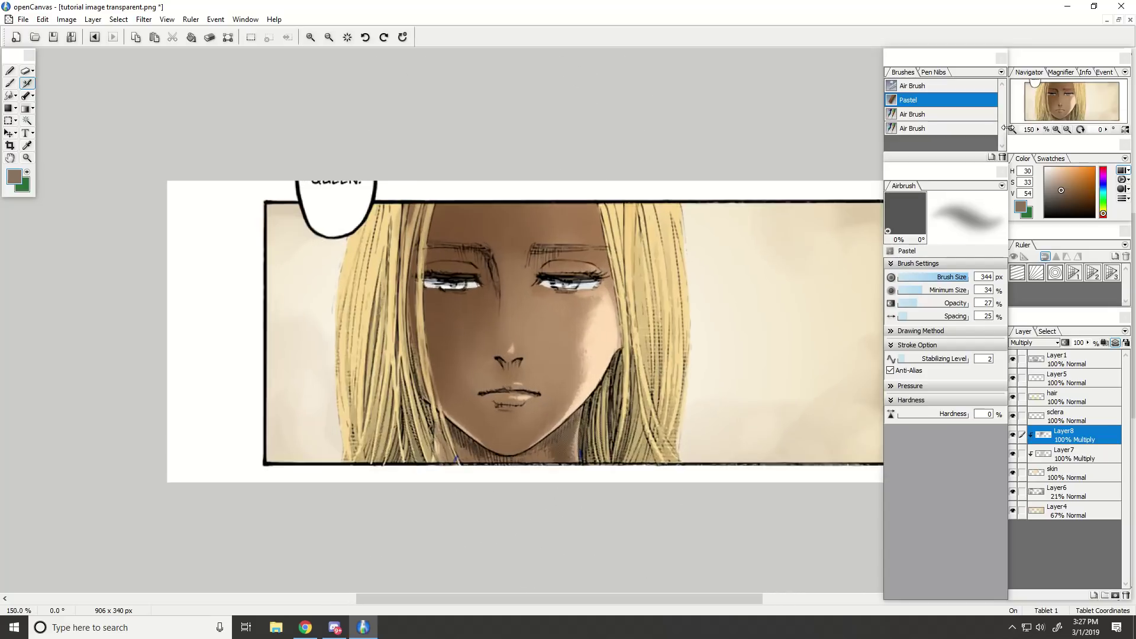
Deepen the shadow between the brow and nose bridge on the darker side using the Pastel brush at 30 px in brown H 30, S 45, V 36.
{"action": "left_click_drag", "start_coordinate": [1067, 100], "coordinate": [1067, 92]}
{"action": "scroll", "coordinate": [1067, 92], "scroll_direction": "up", "scroll_amount": 2}
{"action": "left_click", "coordinate": [931, 277]}
{"action": "left_click", "coordinate": [934, 278]}
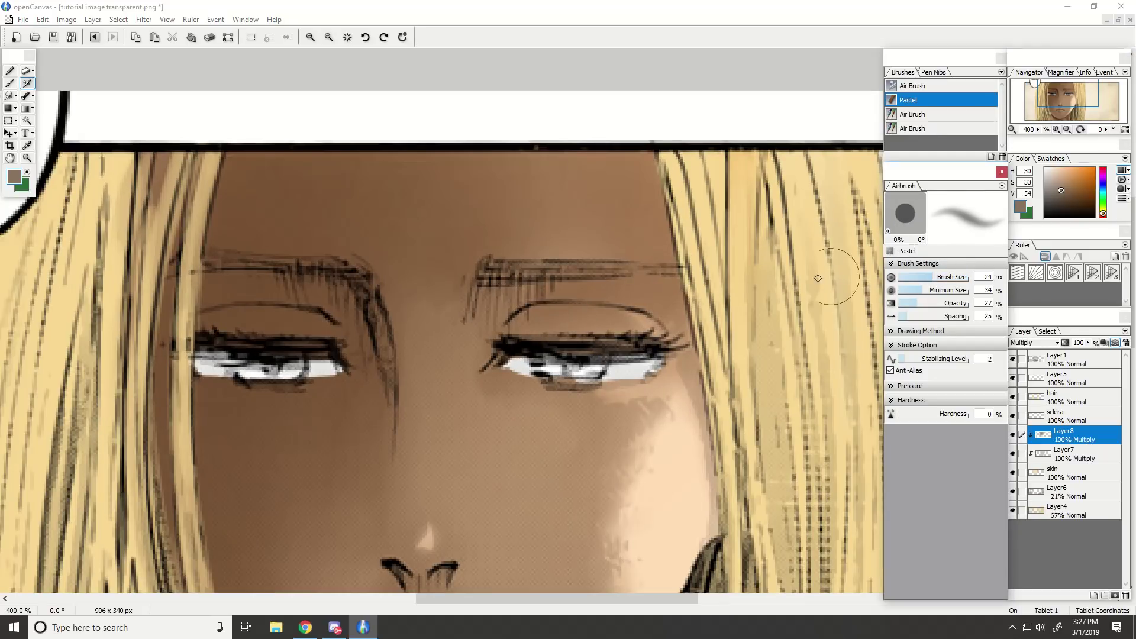
{"action": "left_click", "coordinate": [920, 278]}
{"action": "mouse_move", "coordinate": [916, 277]}
{"action": "left_mouse_down"}
{"action": "mouse_move", "coordinate": [948, 277]}
{"action": "mouse_move", "coordinate": [936, 277]}
{"action": "left_mouse_up"}
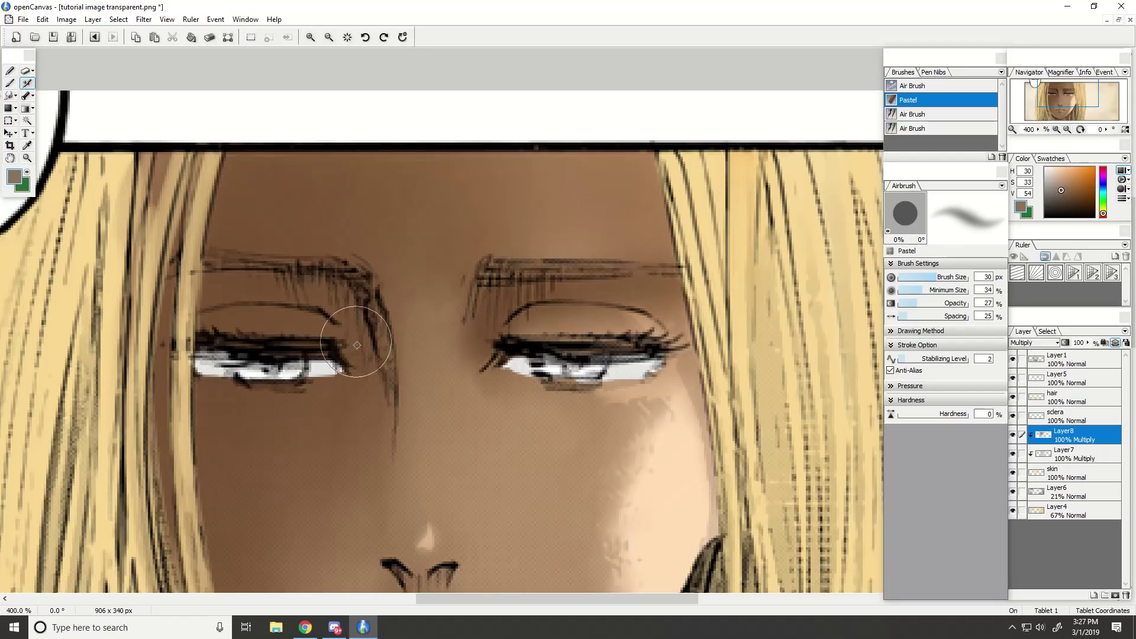
{"action": "left_click", "coordinate": [1066, 199]}
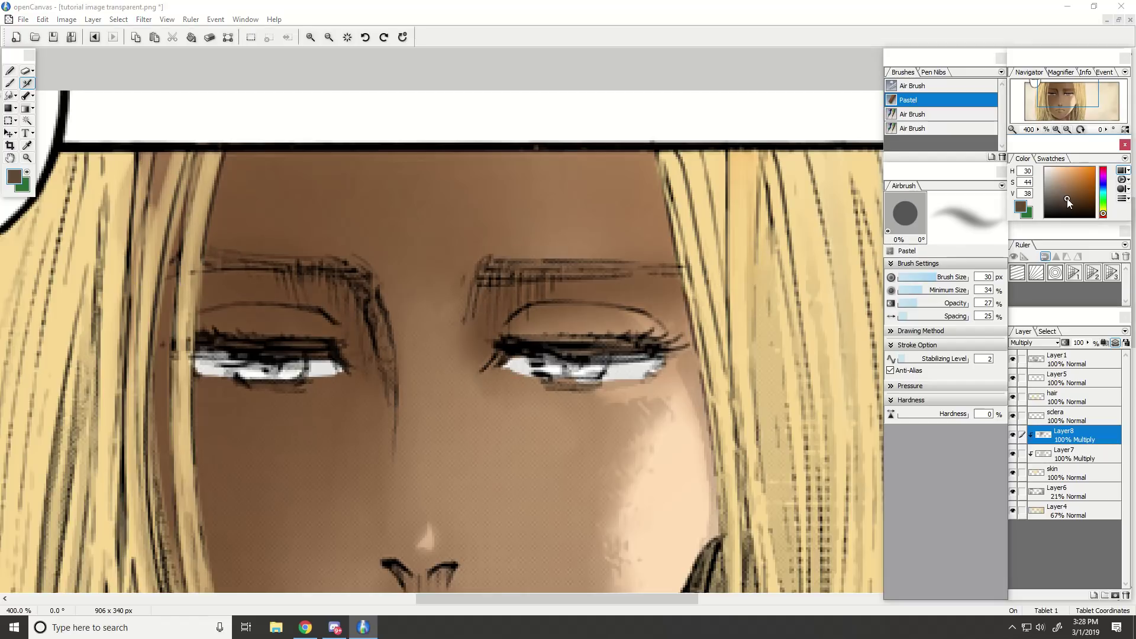
{"action": "left_click_drag", "start_coordinate": [324, 273], "coordinate": [362, 347]}
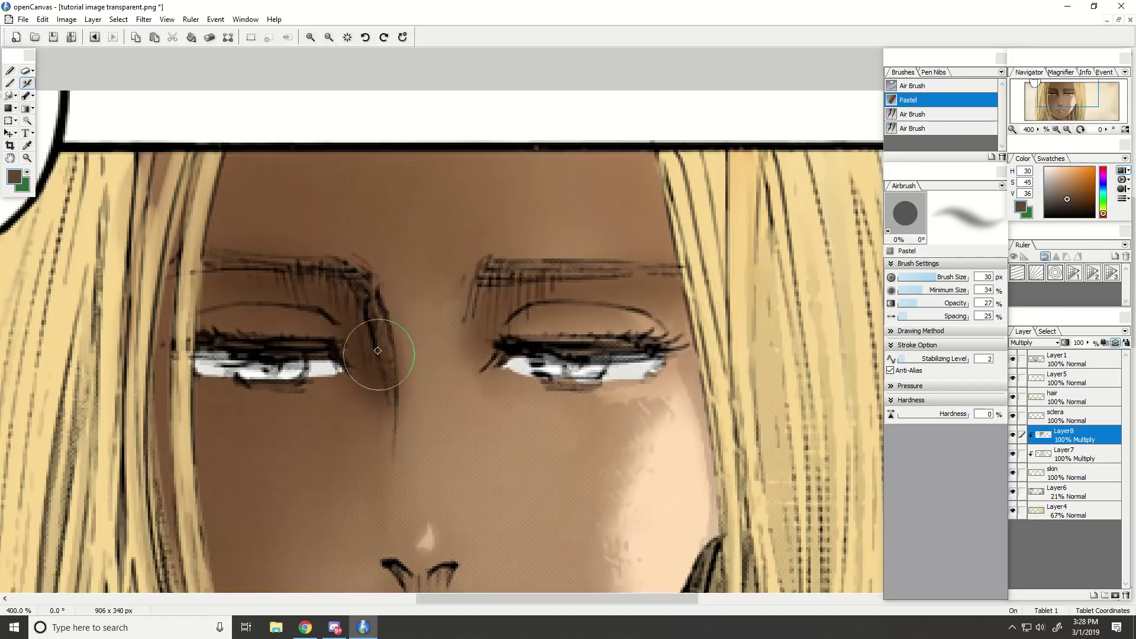
Darken the neck and the shadowed outer edge of the face using the Pastel brush at 71 px in brown H 30, S 42, V 33.
{"action": "key", "text": "ctrl+minus"}
{"action": "key", "text": "ctrl+minus"}
{"action": "key", "text": "ctrl+minus"}
{"action": "scroll", "coordinate": [560, 523], "scroll_direction": "down", "scroll_amount": 1}
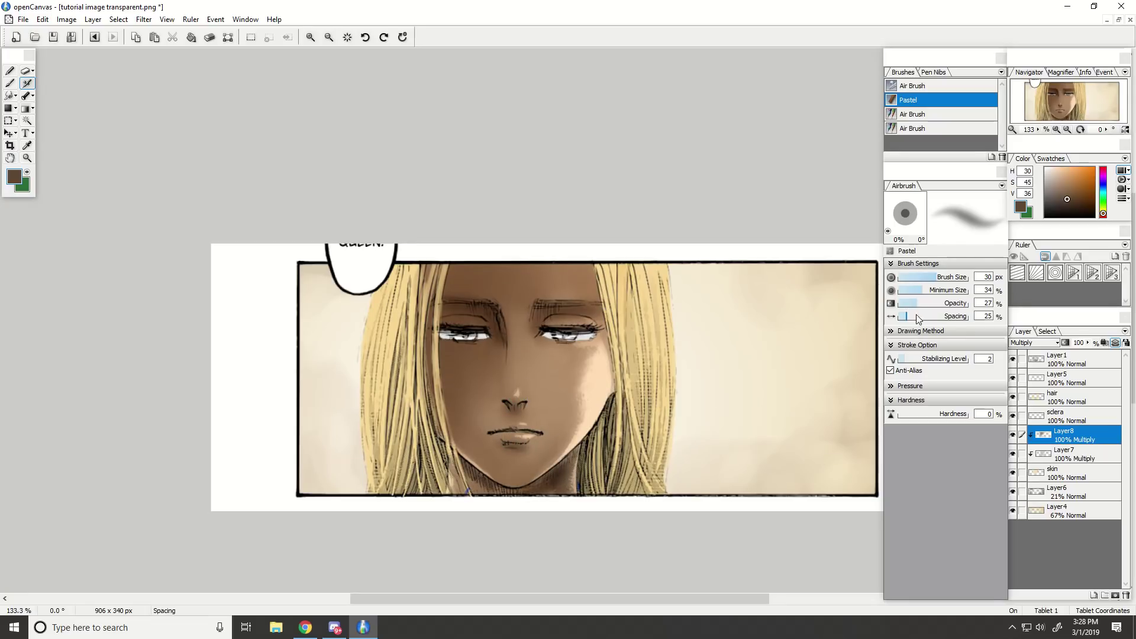
{"action": "left_click", "coordinate": [957, 277]}
{"action": "left_click", "coordinate": [1065, 201]}
{"action": "left_click_drag", "start_coordinate": [552, 499], "coordinate": [509, 503]}
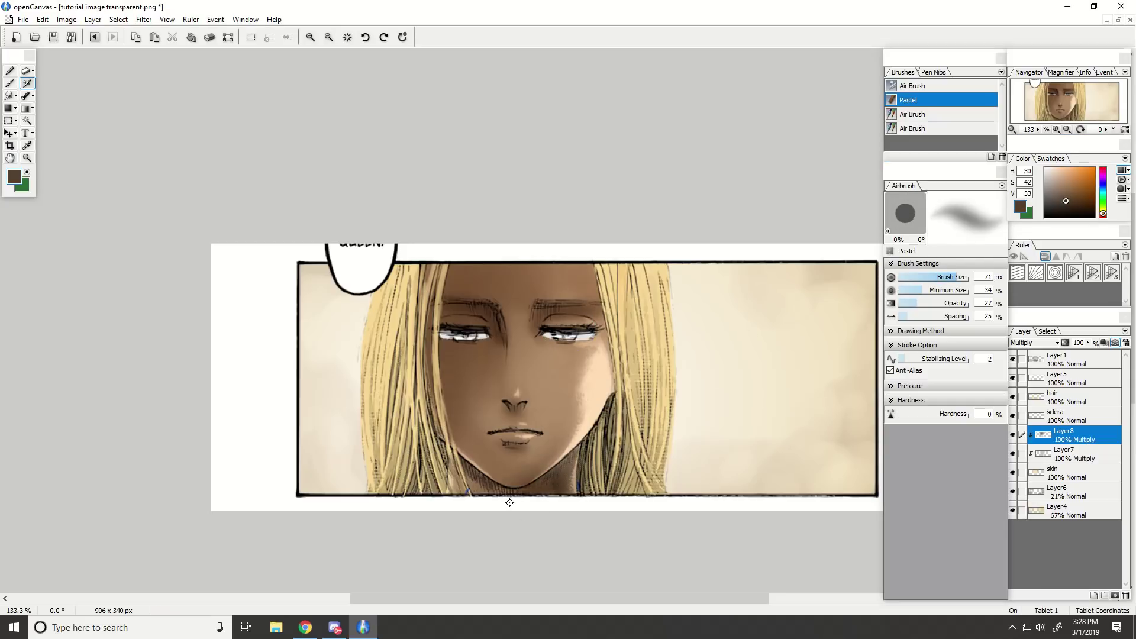
{"action": "left_click_drag", "start_coordinate": [440, 296], "coordinate": [443, 367]}
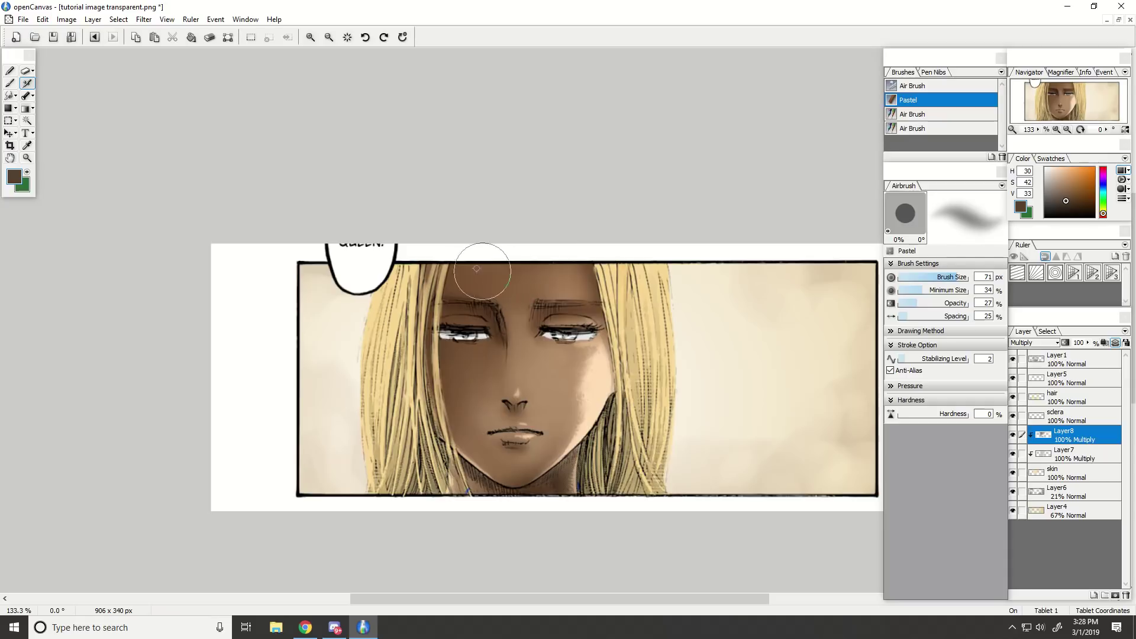
{"action": "left_click_drag", "start_coordinate": [435, 312], "coordinate": [457, 444]}
{"action": "scroll", "coordinate": [457, 446], "scroll_direction": "down", "scroll_amount": 2}
{"action": "scroll", "coordinate": [457, 446], "scroll_direction": "up", "scroll_amount": 1}
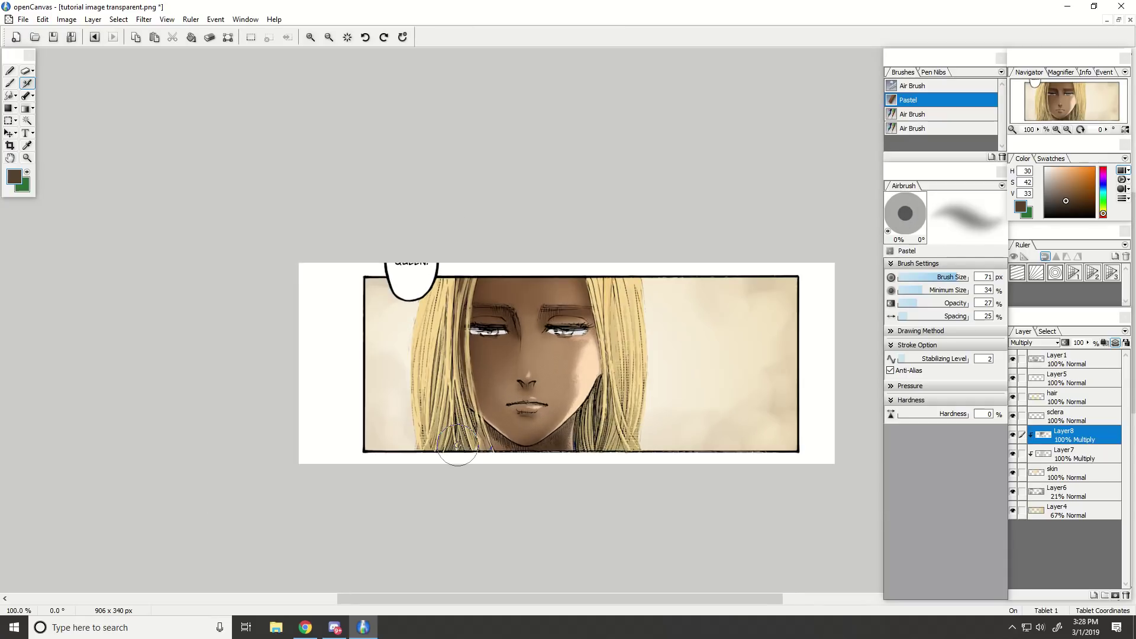
{"action": "scroll", "coordinate": [457, 445], "scroll_direction": "down", "scroll_amount": 1}
{"action": "scroll", "coordinate": [459, 456], "scroll_direction": "up", "scroll_amount": 2}
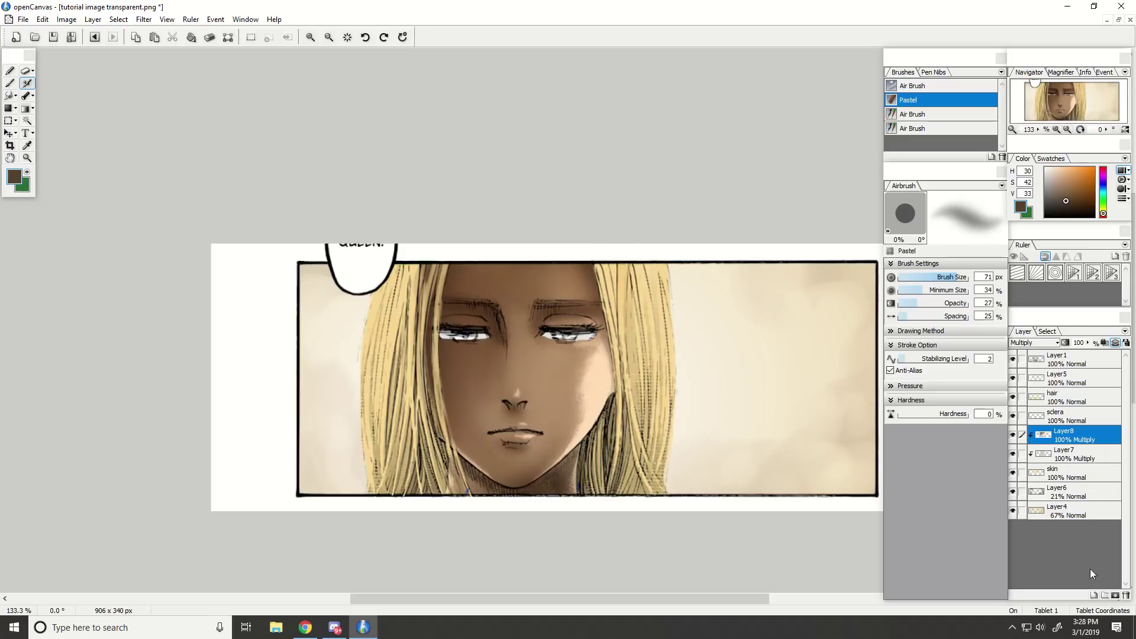
Add a new clipped layer above the top Multiply shading layer and look through its blend modes, keeping Normal.
{"action": "left_click", "coordinate": [1093, 595]}
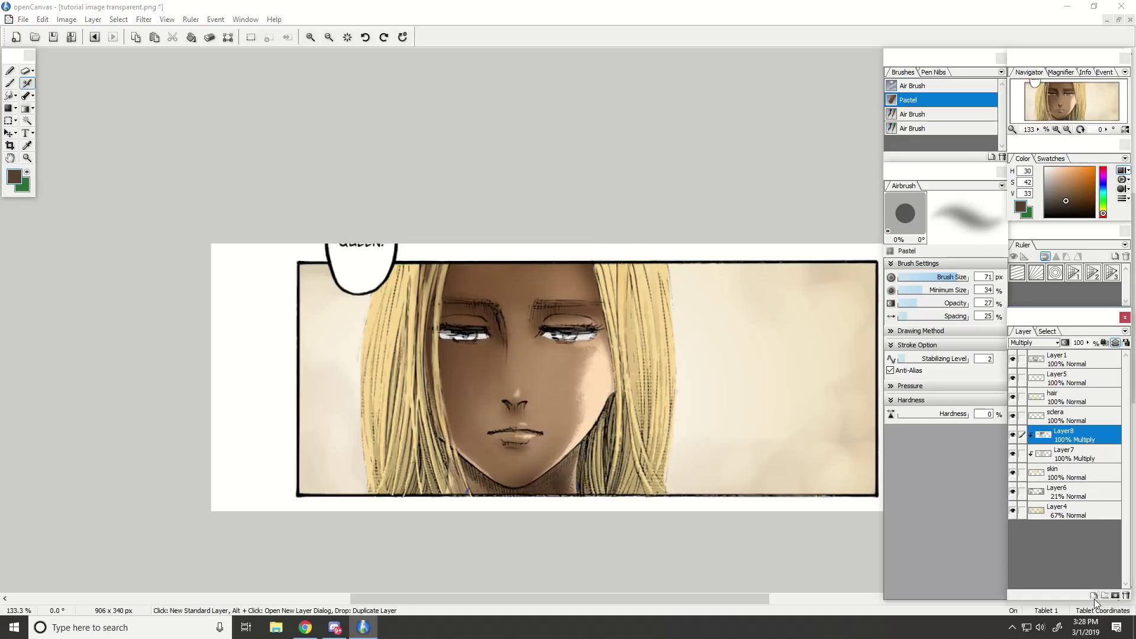
{"action": "left_click", "coordinate": [1047, 342]}
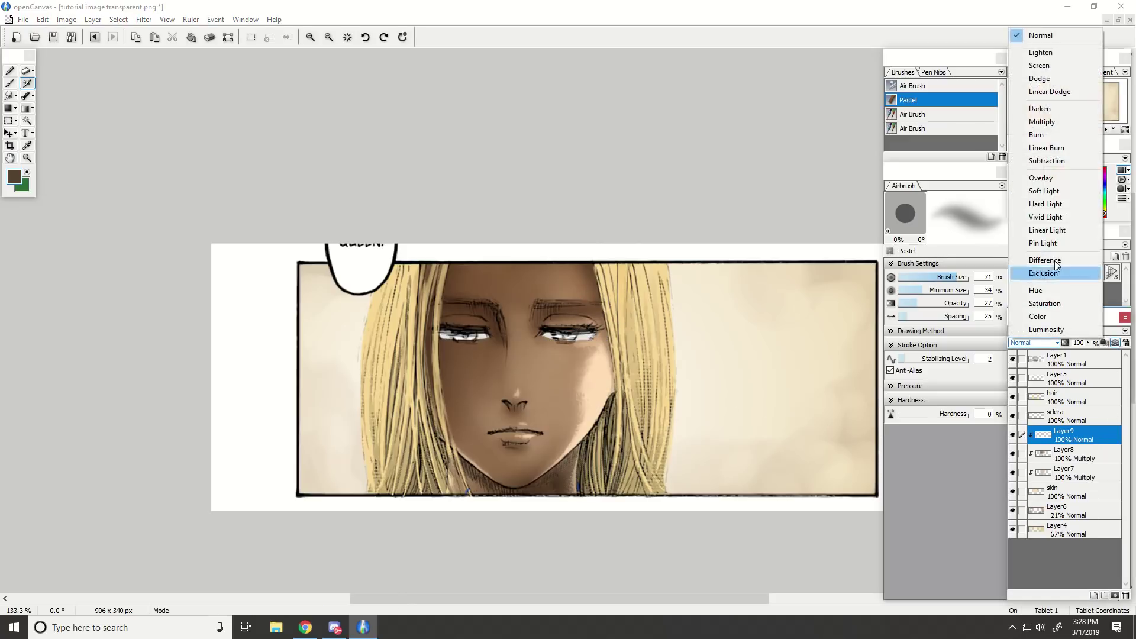
{"action": "left_click", "coordinate": [1076, 434]}
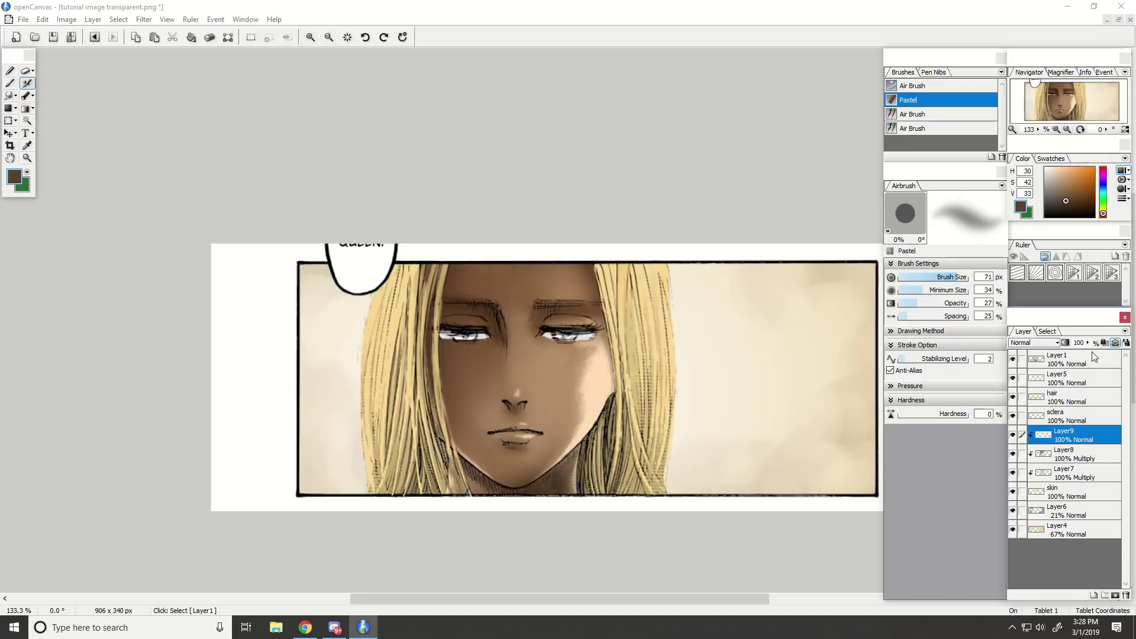
{"action": "left_click", "coordinate": [1047, 343]}
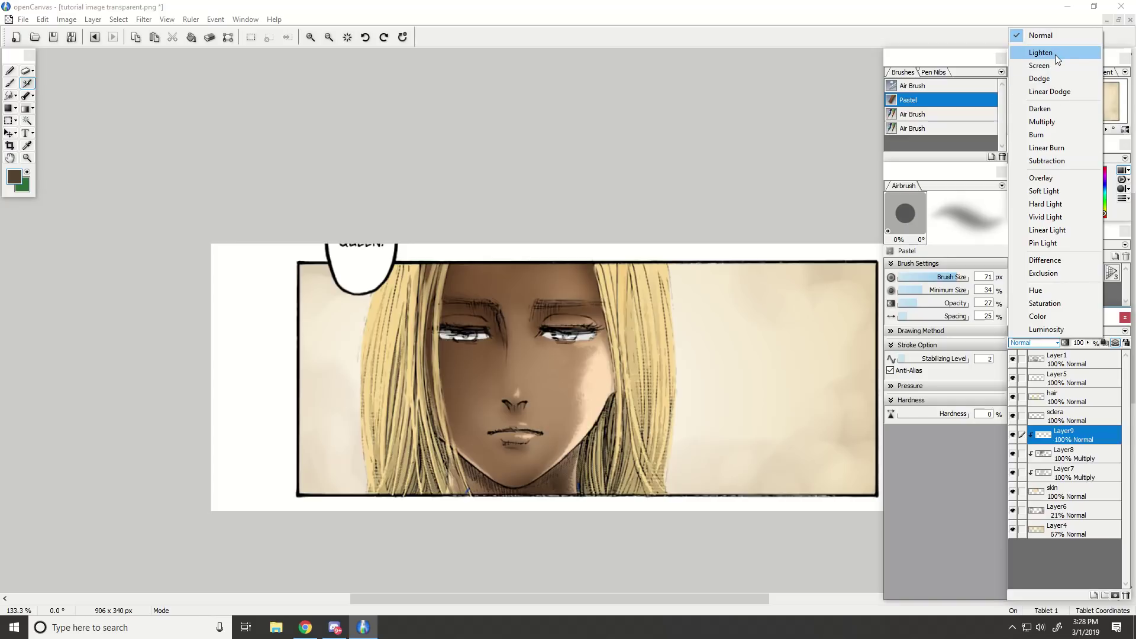
{"action": "left_click", "coordinate": [1071, 430]}
Paint a trial swatch on the cheek using Water Color 1 at 31 px in light peach H 30, S 31, V 100.
{"action": "left_click", "coordinate": [1059, 168]}
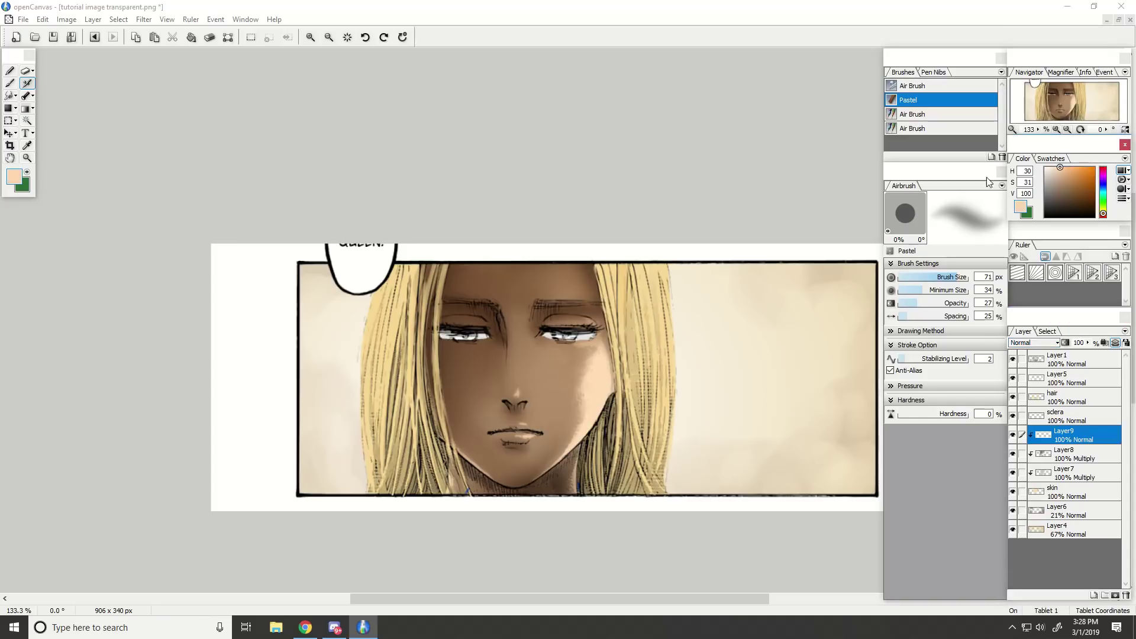
{"action": "left_click", "coordinate": [11, 83]}
{"action": "left_click_drag", "start_coordinate": [536, 397], "coordinate": [547, 426]}
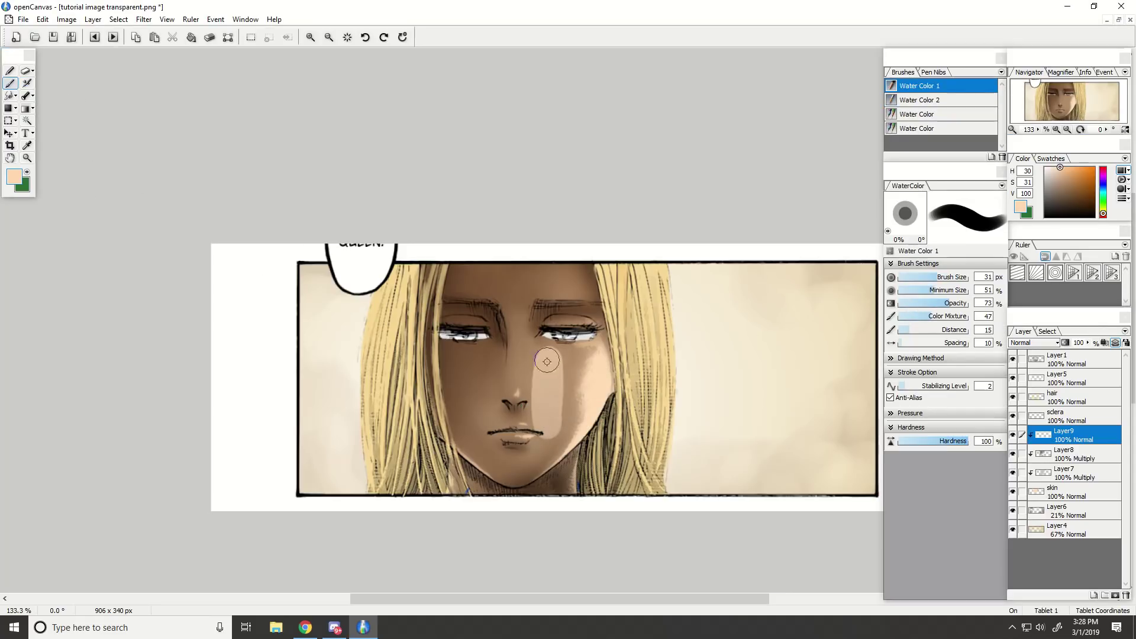
{"action": "left_click", "coordinate": [1032, 343]}
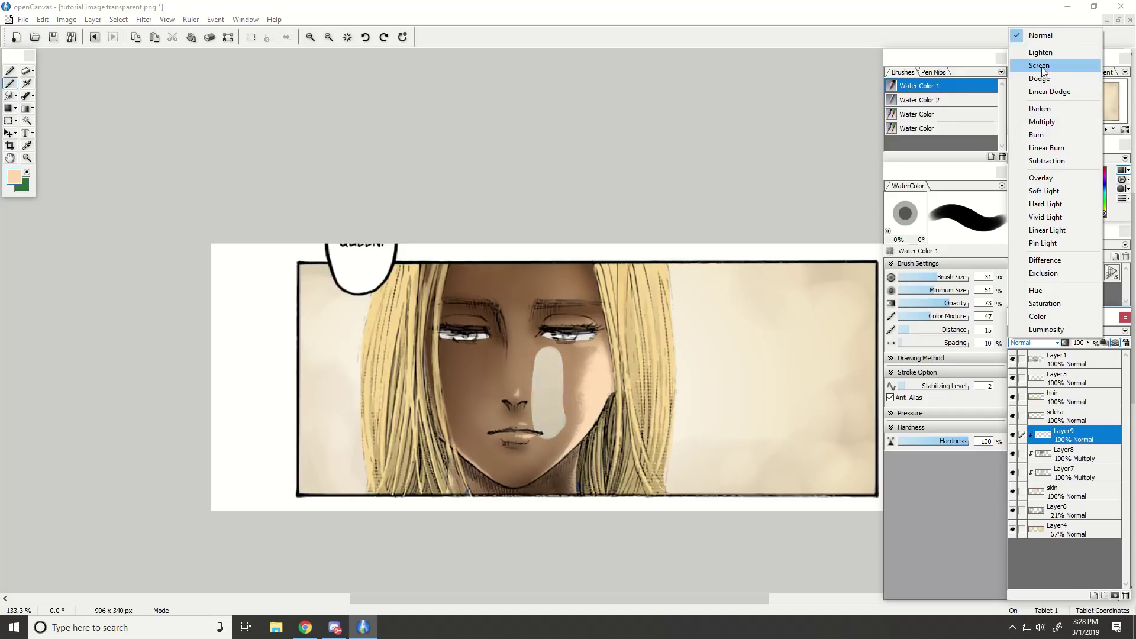
{"action": "left_click", "coordinate": [1059, 438]}
Protect the layer's alpha, recolour the cheek swatch green (H 110, S 73, V 53) and set the blend mode to Darken.
{"action": "left_click", "coordinate": [1081, 190]}
{"action": "left_click", "coordinate": [1104, 343]}
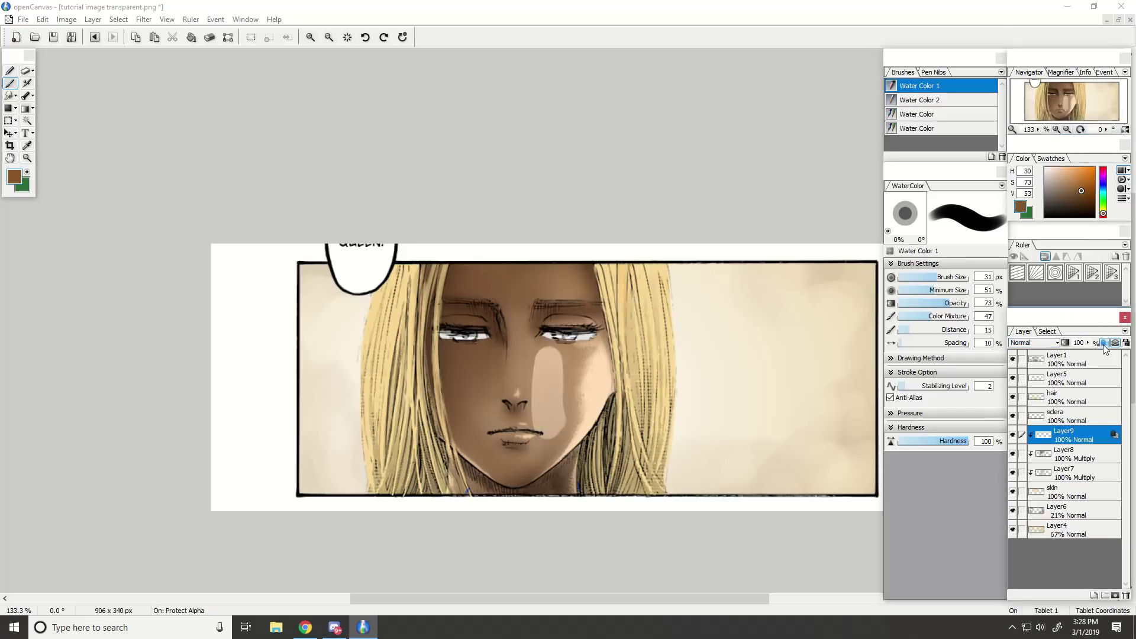
{"action": "left_click_drag", "start_coordinate": [1104, 216], "coordinate": [1103, 202]}
{"action": "mouse_move", "coordinate": [568, 435]}
{"action": "left_mouse_down"}
{"action": "mouse_move", "coordinate": [553, 355]}
{"action": "mouse_move", "coordinate": [538, 425]}
{"action": "left_mouse_up"}
{"action": "left_click", "coordinate": [1048, 344]}
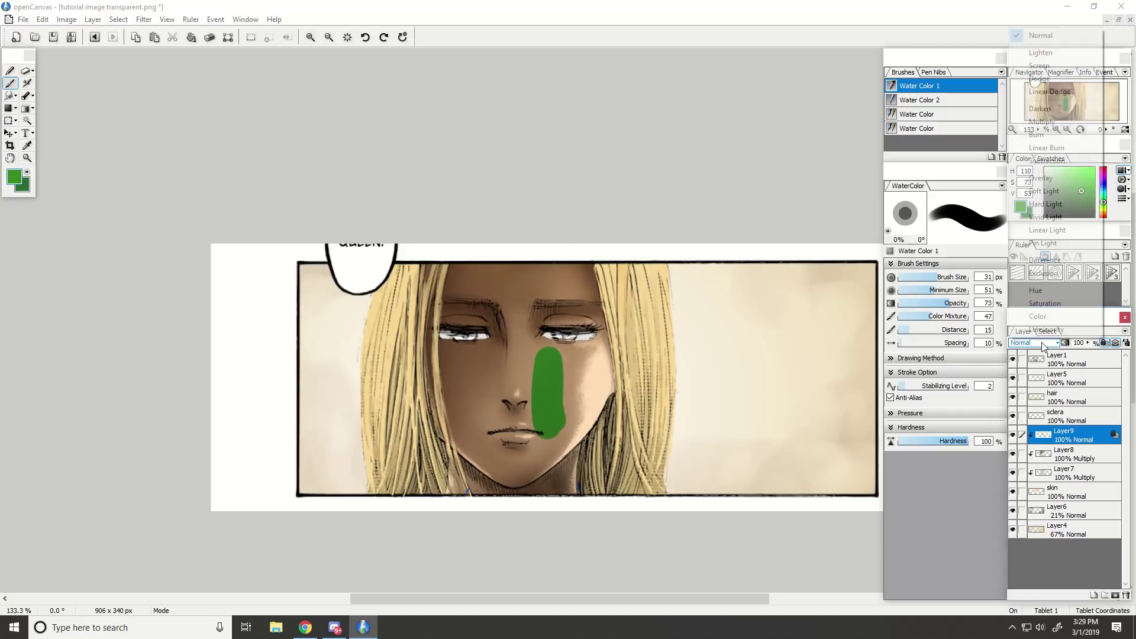
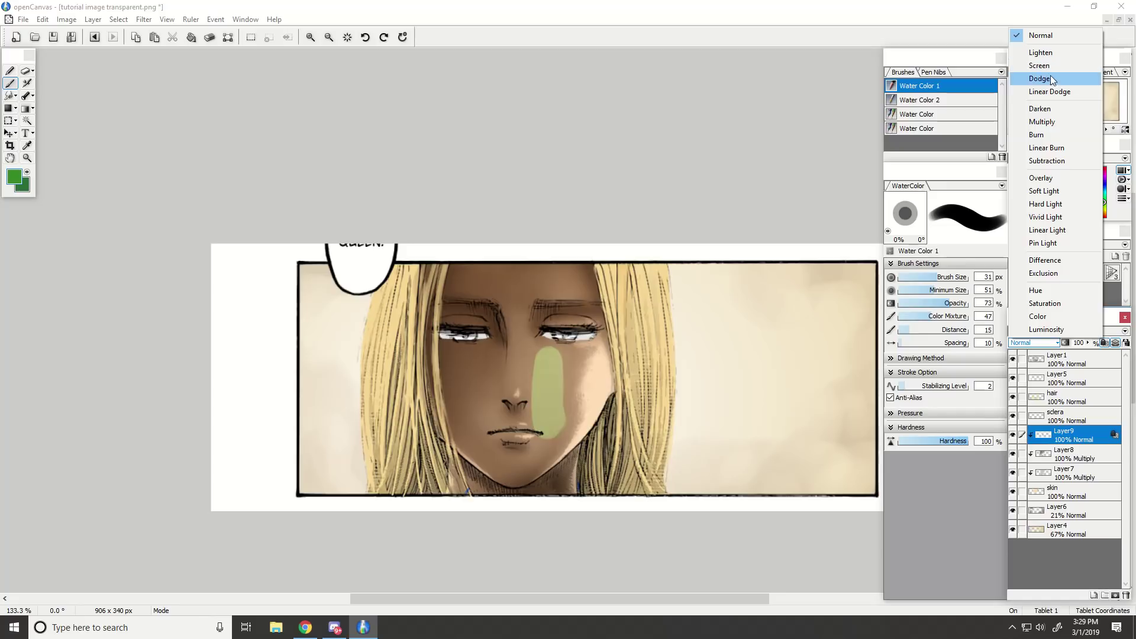
{"action": "left_click", "coordinate": [1044, 111]}
Delete the green cheek swatch with a rectangular selection around the face, and deselect.
{"action": "key", "text": "super+x"}
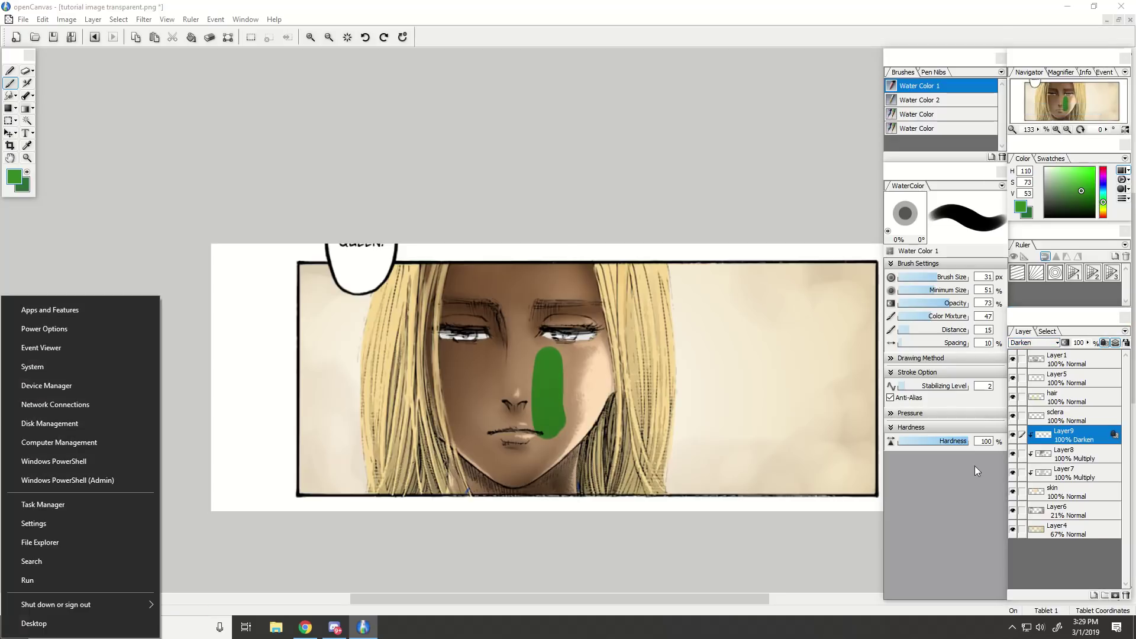
{"action": "left_click", "coordinate": [764, 429]}
{"action": "left_click", "coordinate": [13, 120]}
{"action": "left_click_drag", "start_coordinate": [252, 203], "coordinate": [654, 484]}
{"action": "key", "text": "Delete"}
{"action": "key", "text": "ctrl+d"}
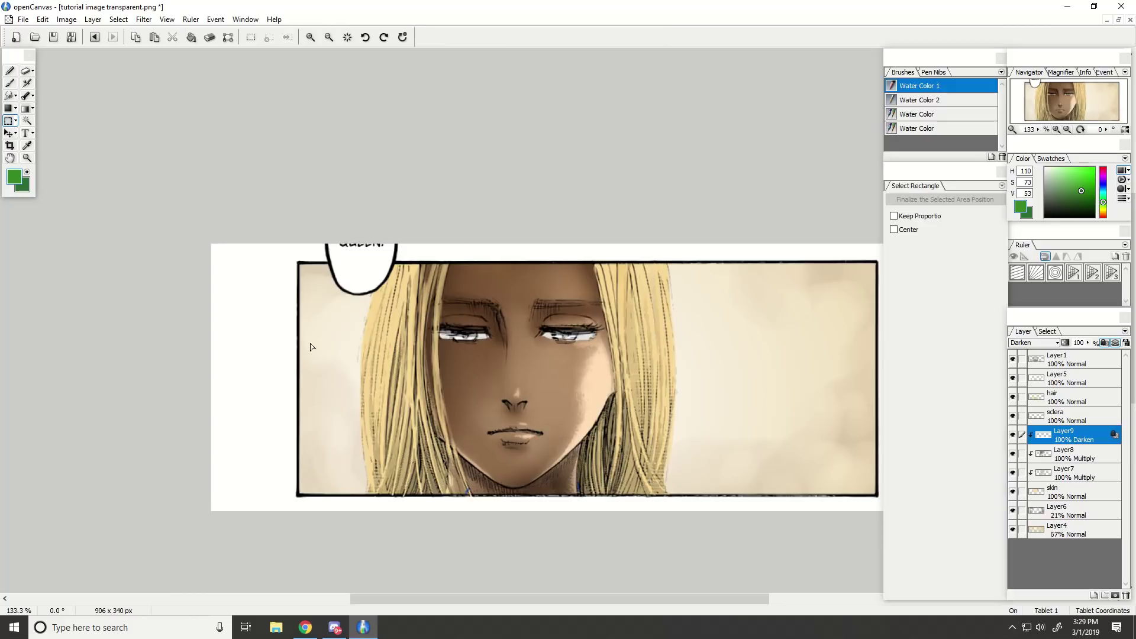
Turn off the new layer's alpha protection, return to the Pastel airbrush and set the layer's blend mode to Linear Dodge.
{"action": "left_click", "coordinate": [27, 83]}
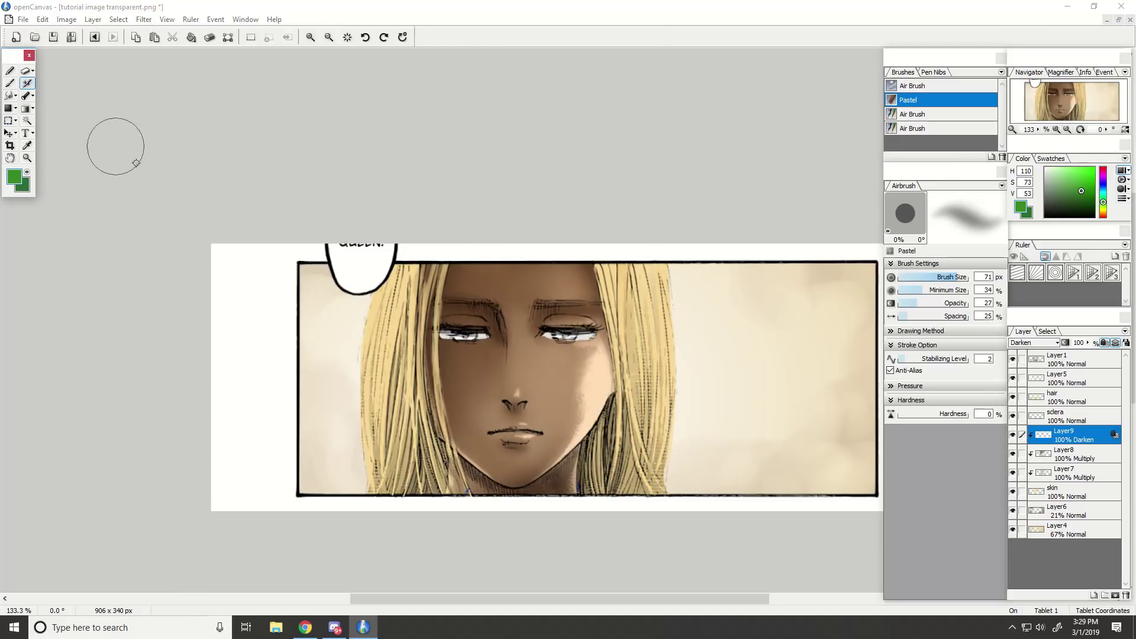
{"action": "left_click", "coordinate": [1104, 343]}
{"action": "left_click", "coordinate": [1041, 343]}
{"action": "left_click", "coordinate": [1055, 126]}
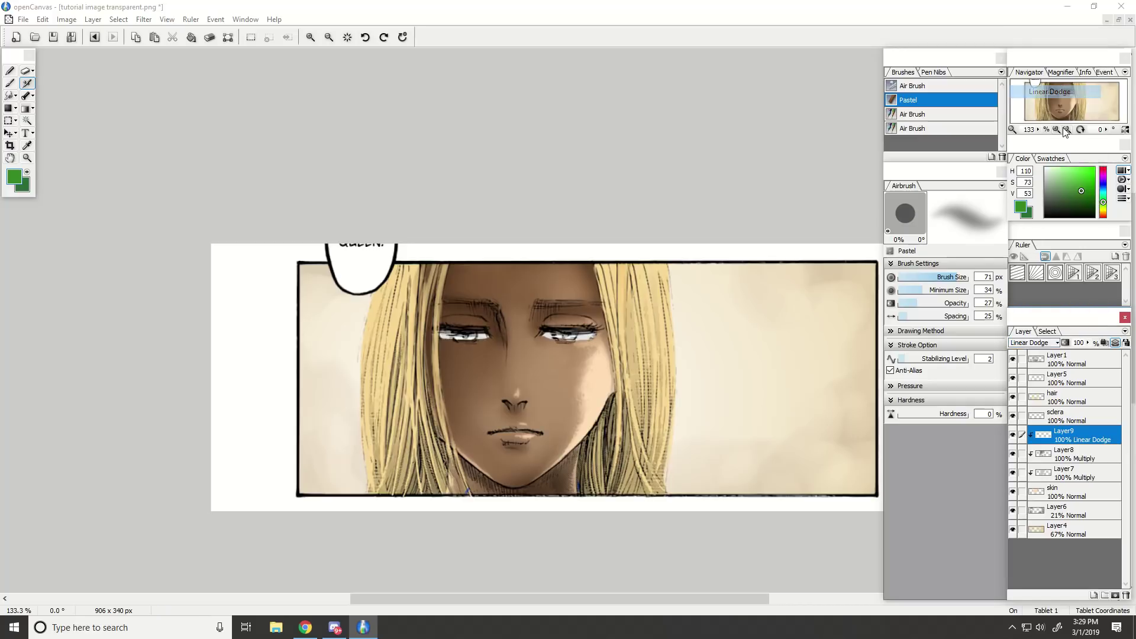
Highlight the lit cheek and jaw using the Pastel brush at 27% opacity in light peach H 28, S 35, V 100, based on a sampled skin tone.
{"action": "left_click", "coordinate": [1054, 169]}
{"action": "left_click", "coordinate": [28, 145]}
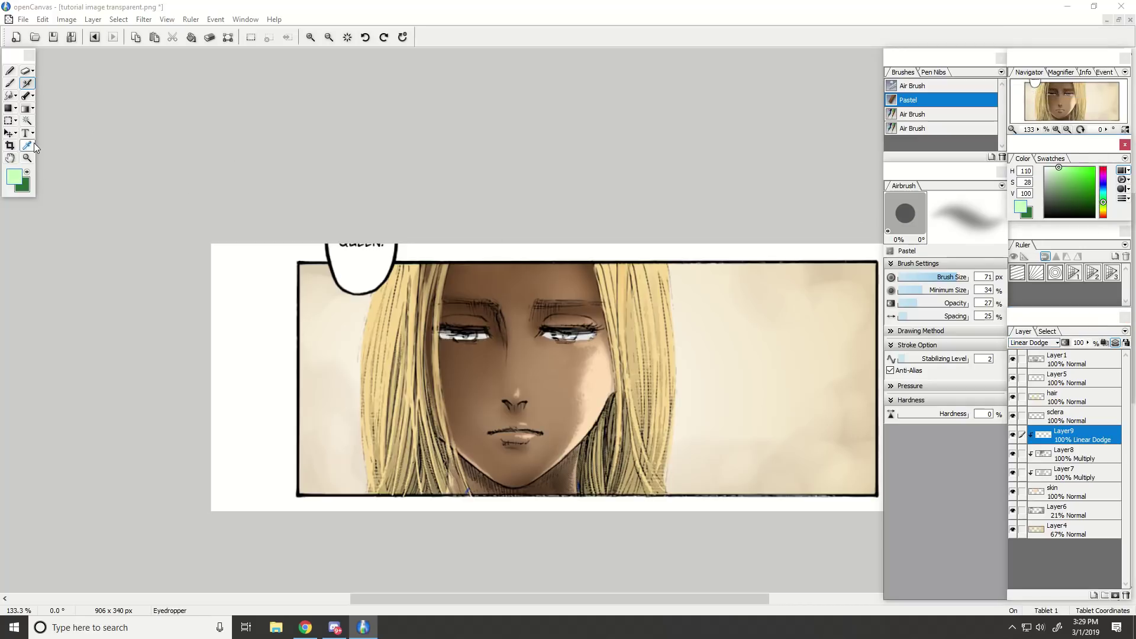
{"action": "left_click", "coordinate": [473, 377]}
{"action": "left_click", "coordinate": [27, 84]}
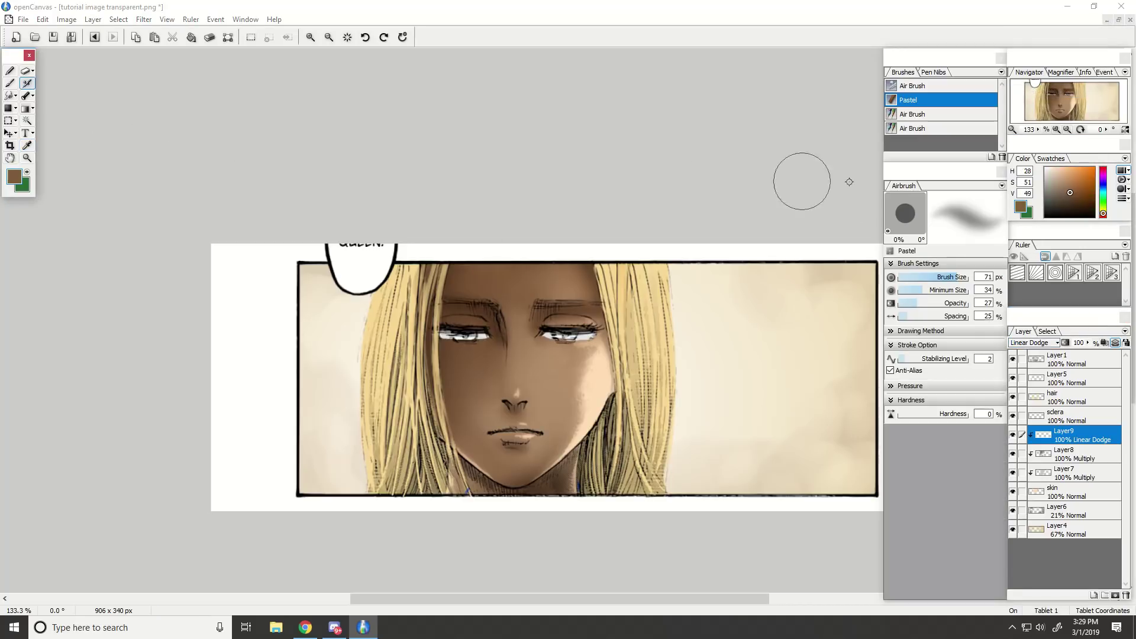
{"action": "left_click", "coordinate": [1063, 176]}
{"action": "left_click_drag", "start_coordinate": [1063, 159], "coordinate": [1063, 159]}
{"action": "mouse_move", "coordinate": [586, 432]}
{"action": "left_mouse_down"}
{"action": "mouse_move", "coordinate": [602, 367]}
{"action": "mouse_move", "coordinate": [575, 421]}
{"action": "left_mouse_up"}
{"action": "left_click", "coordinate": [966, 277]}
{"action": "key", "text": "ctrl+z"}
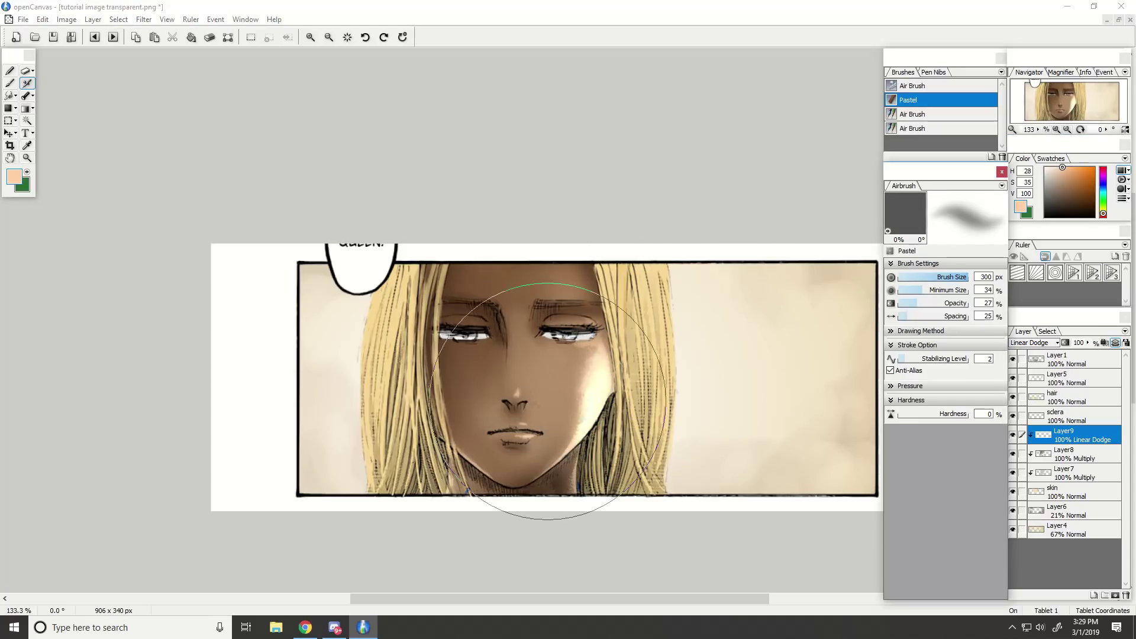
{"action": "left_click_drag", "start_coordinate": [591, 378], "coordinate": [561, 459]}
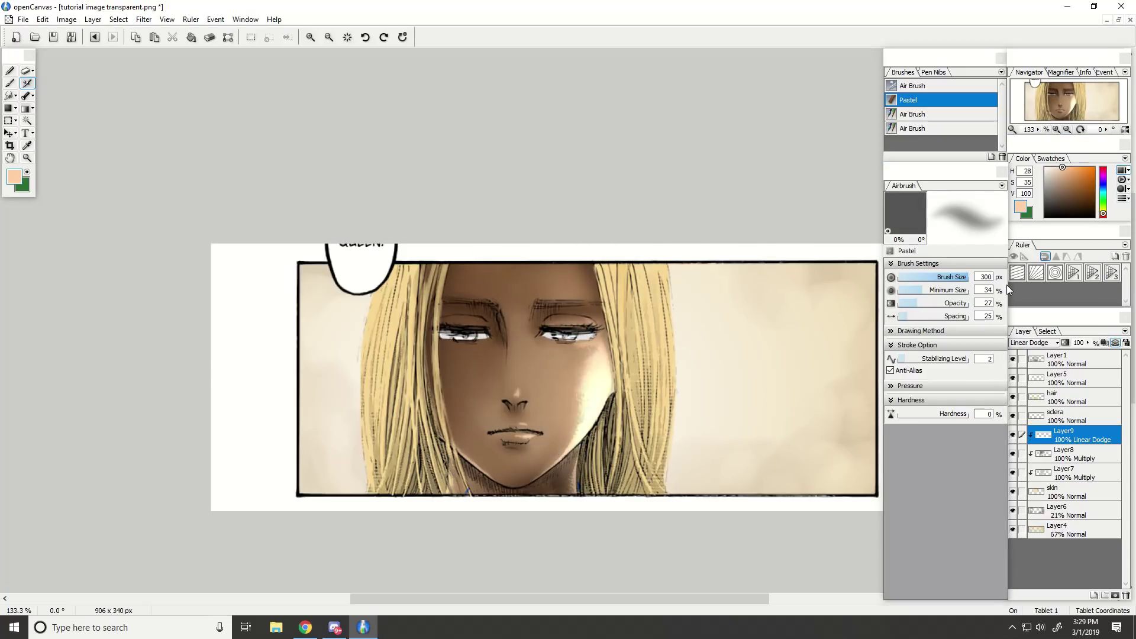
Highlight the nose tip and lips using the Pastel brush at 24 px, keeping the layer in Linear Dodge mode.
{"action": "left_click_drag", "start_coordinate": [968, 277], "coordinate": [957, 277]}
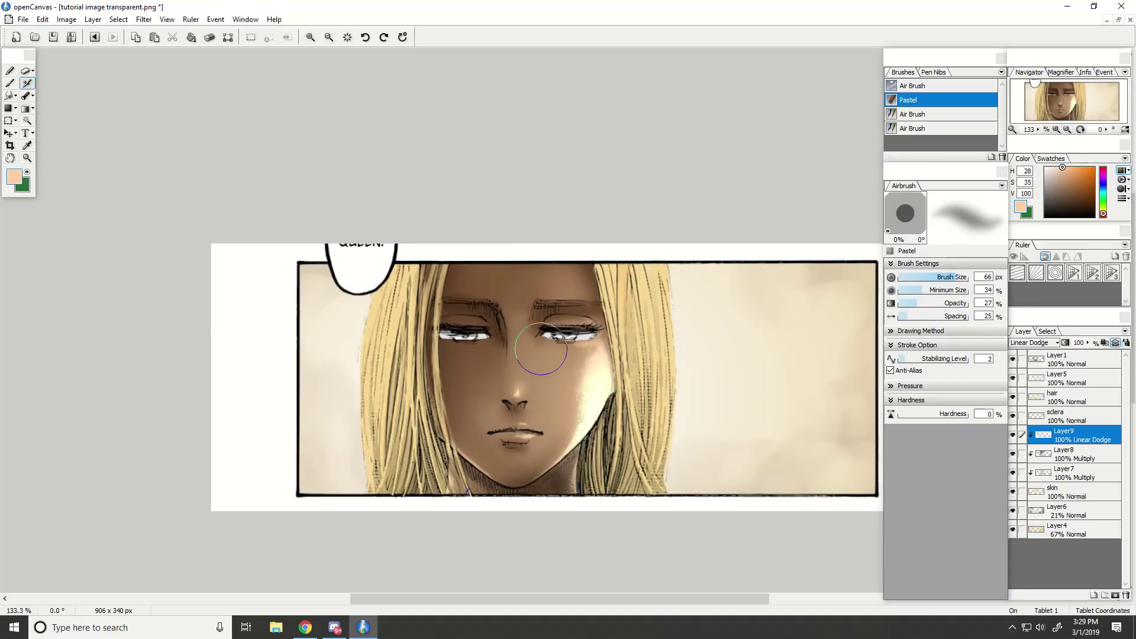
{"action": "left_click", "coordinate": [933, 277]}
{"action": "left_click_drag", "start_coordinate": [521, 386], "coordinate": [518, 391]}
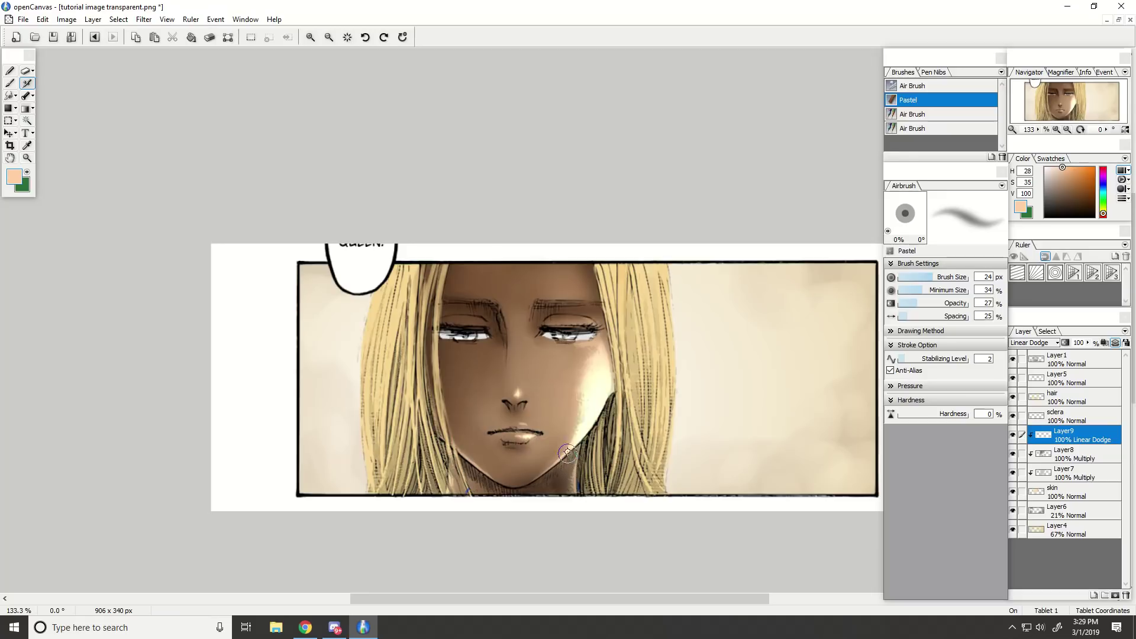
{"action": "left_click", "coordinate": [1033, 342]}
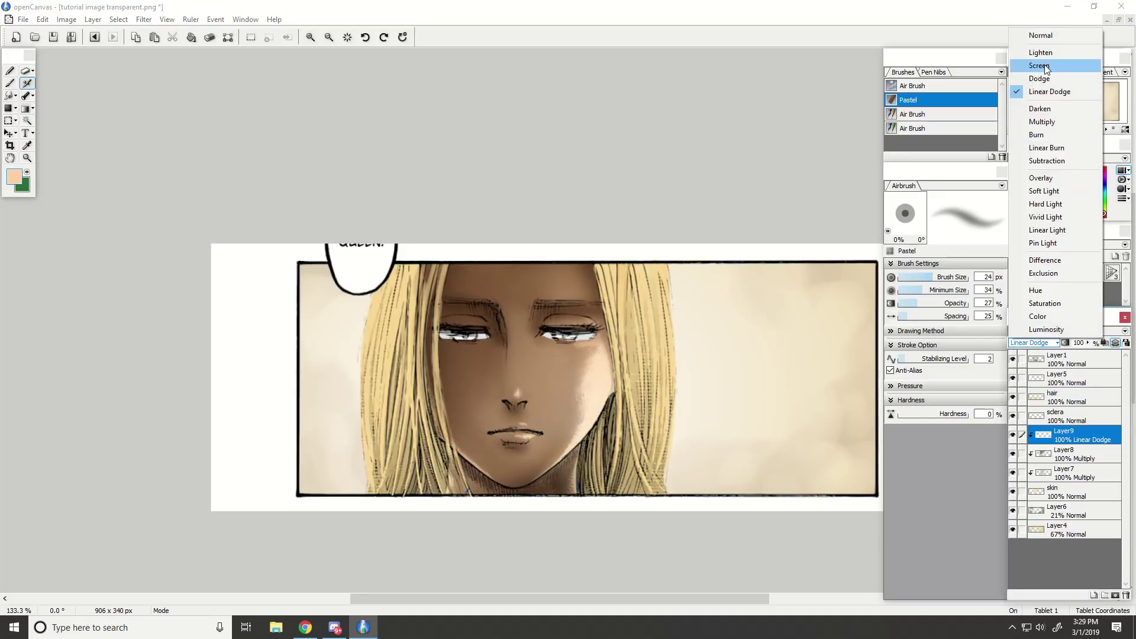
{"action": "left_click", "coordinate": [1040, 92]}
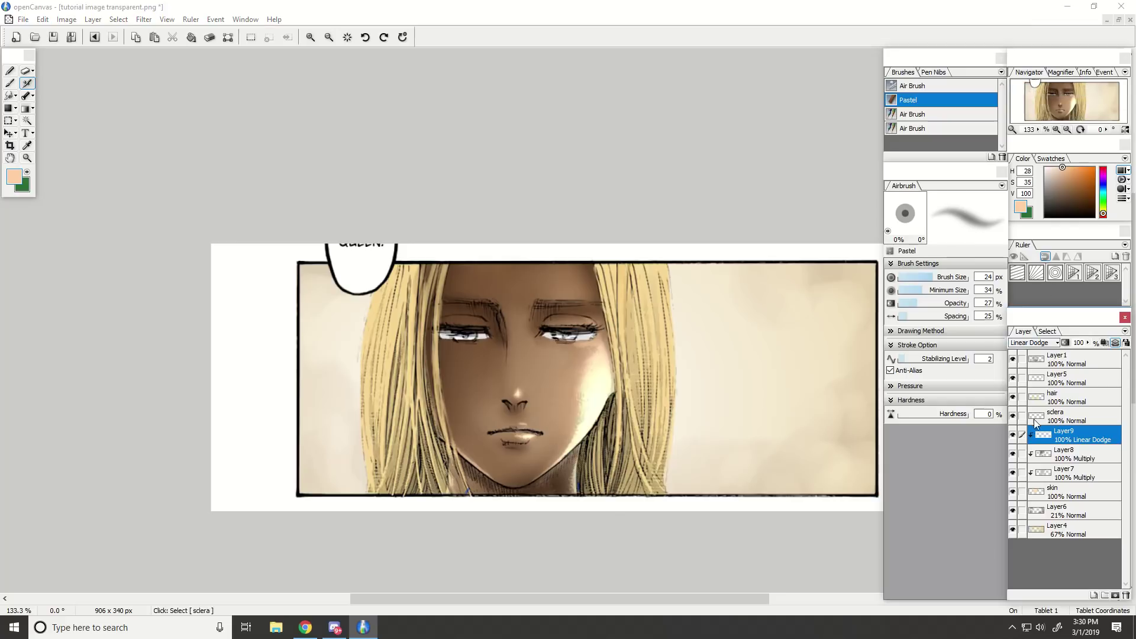
Highlight the cheek edge and the upper eyelid on the lit side, using the Pastel brush at 43 px for the eyelid.
{"action": "left_click", "coordinate": [947, 282]}
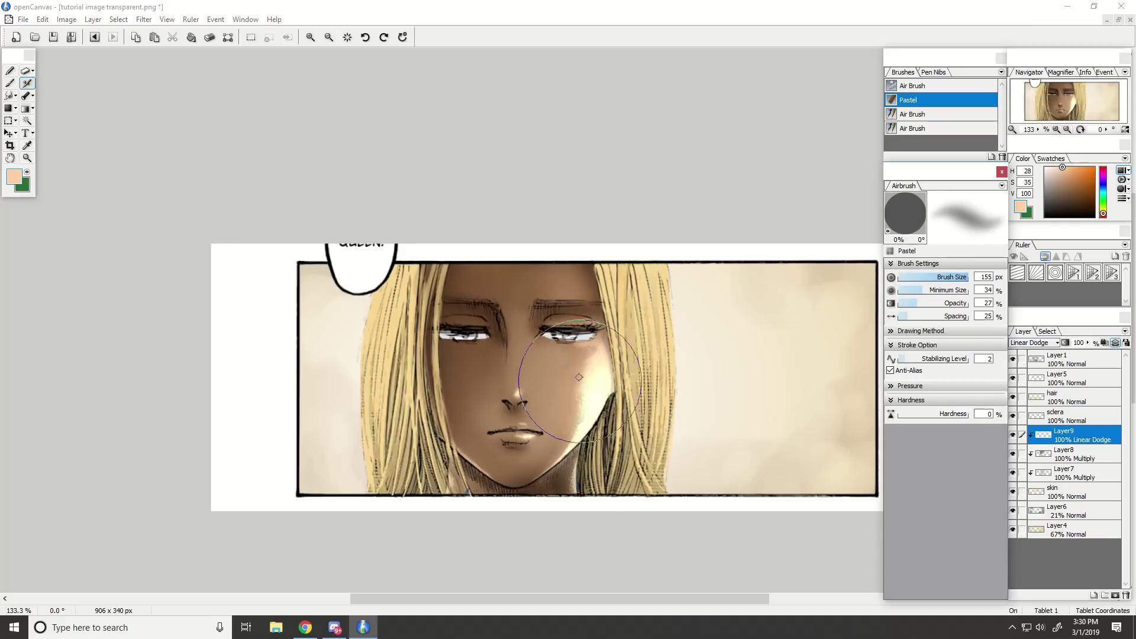
{"action": "scroll", "coordinate": [672, 380], "scroll_direction": "up", "scroll_amount": 4}
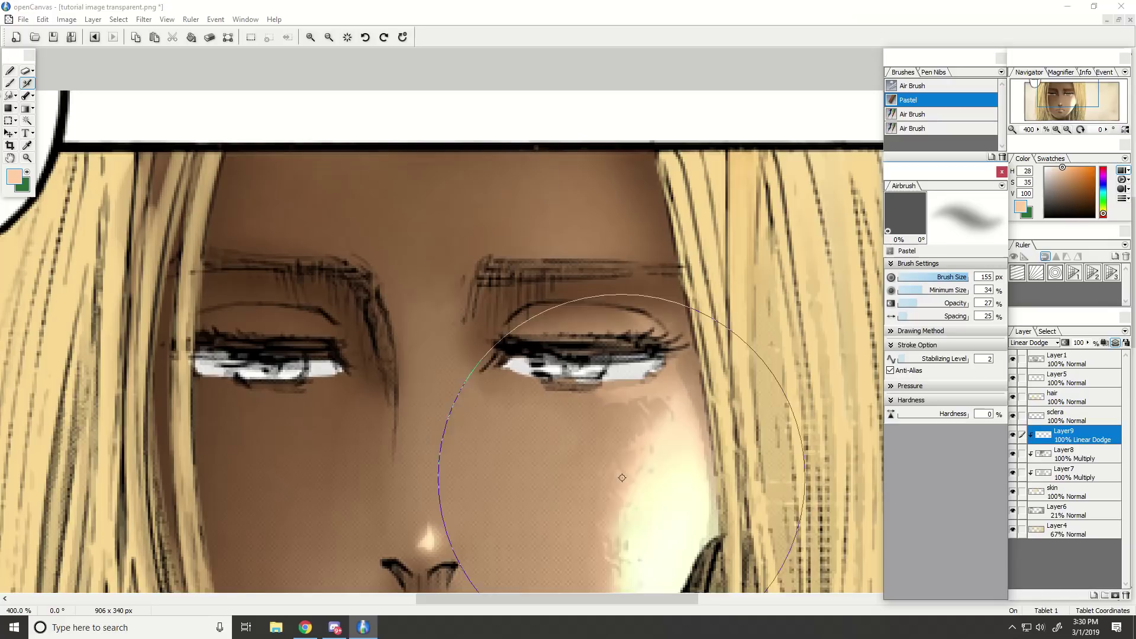
{"action": "left_click", "coordinate": [926, 277]}
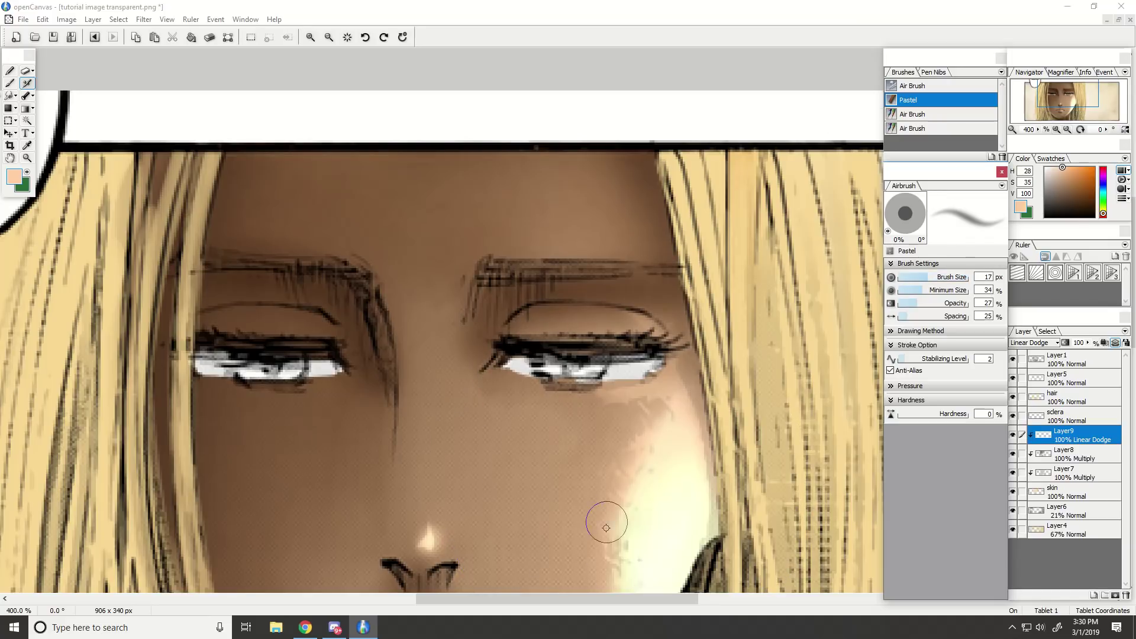
{"action": "left_click_drag", "start_coordinate": [943, 277], "coordinate": [923, 277]}
{"action": "scroll", "coordinate": [691, 299], "scroll_direction": "up", "scroll_amount": 1}
{"action": "scroll", "coordinate": [680, 320], "scroll_direction": "down", "scroll_amount": 1}
{"action": "left_click", "coordinate": [944, 277]}
{"action": "left_click_drag", "start_coordinate": [627, 323], "coordinate": [660, 338]}
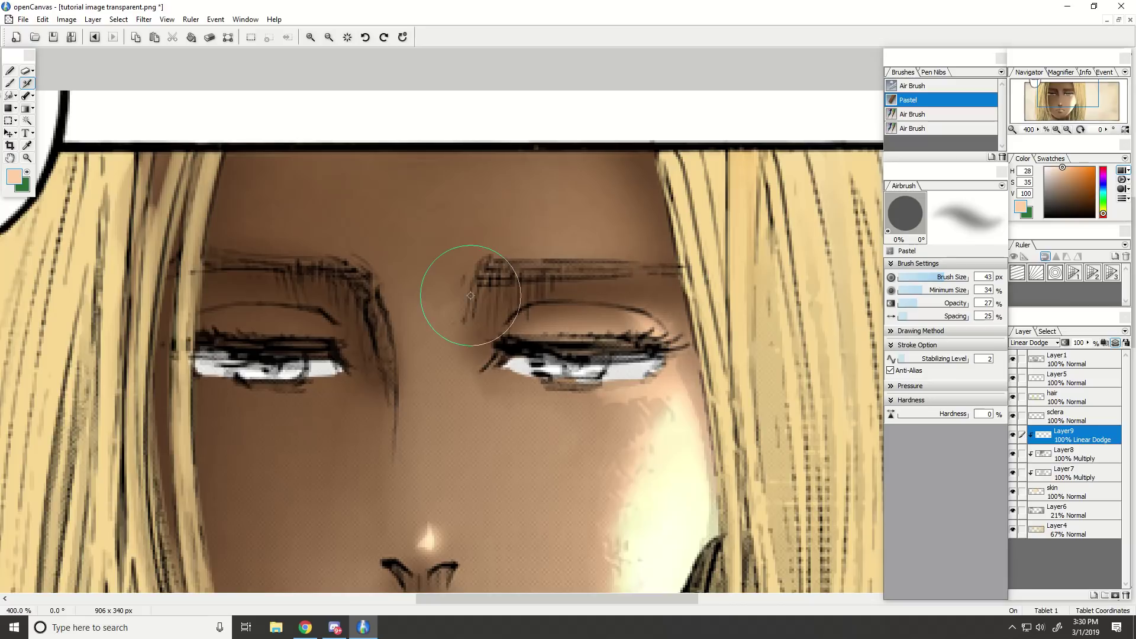
{"action": "scroll", "coordinate": [331, 305], "scroll_direction": "down", "scroll_amount": 1}
{"action": "scroll", "coordinate": [329, 299], "scroll_direction": "down", "scroll_amount": 2}
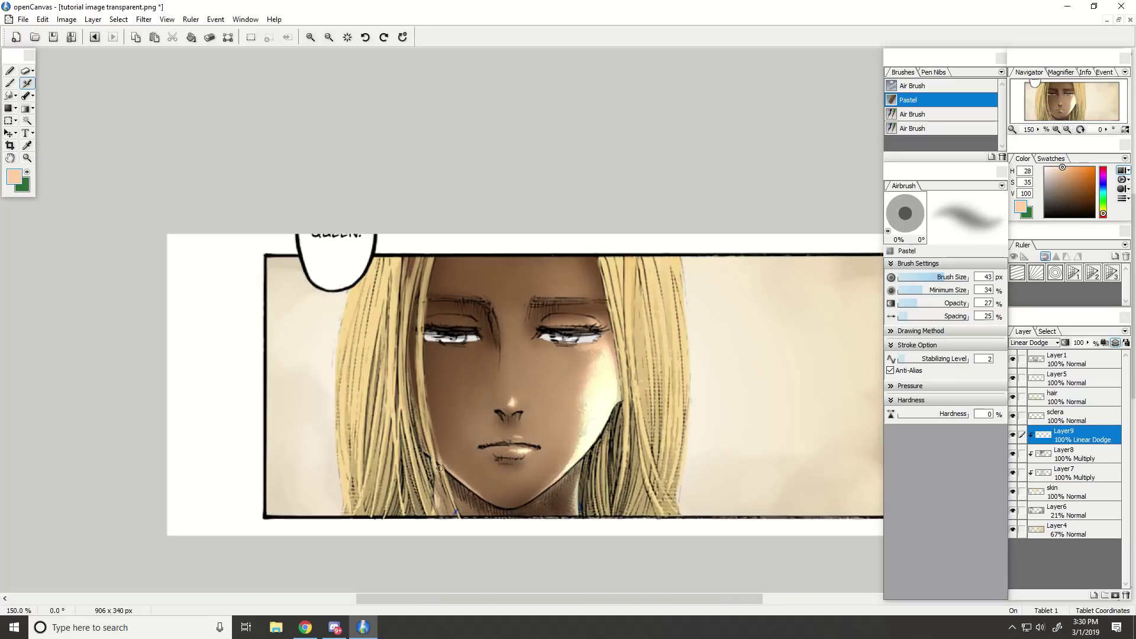
{"action": "left_click_drag", "start_coordinate": [947, 278], "coordinate": [970, 278]}
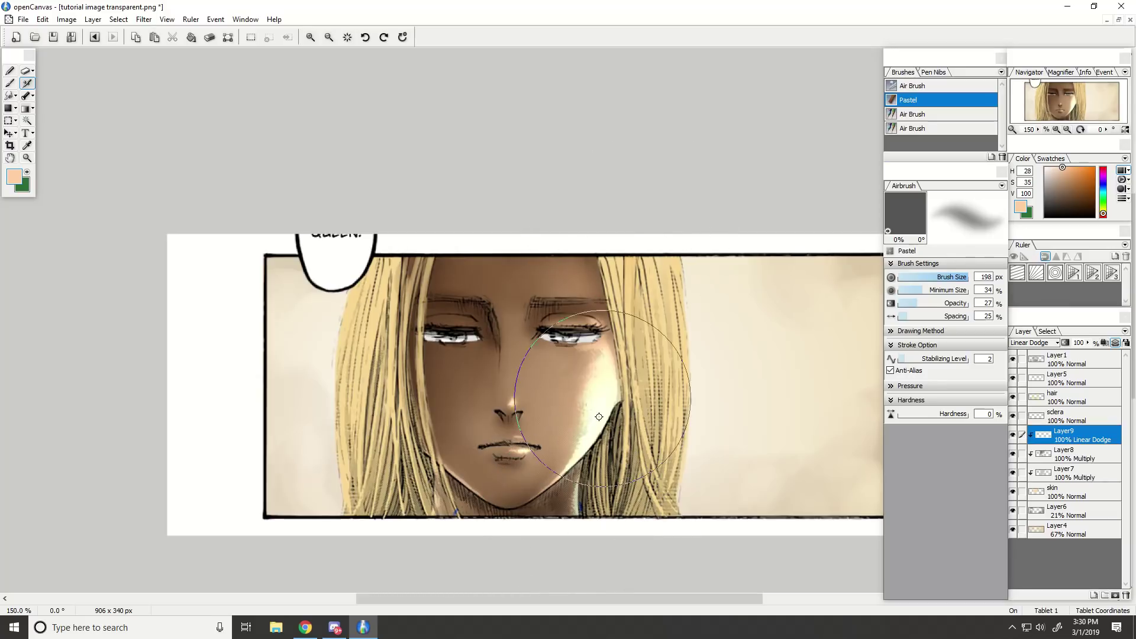
{"action": "scroll", "coordinate": [505, 432], "scroll_direction": "down", "scroll_amount": 1}
{"action": "scroll", "coordinate": [505, 432], "scroll_direction": "down", "scroll_amount": 2}
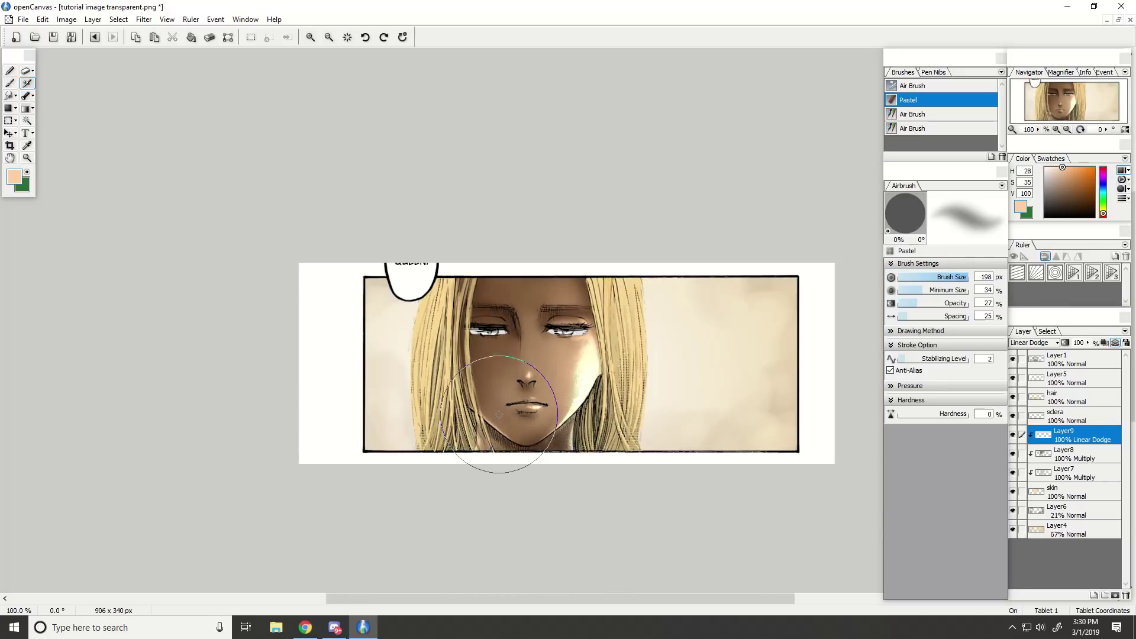
{"action": "scroll", "coordinate": [499, 418], "scroll_direction": "up", "scroll_amount": 3}
{"action": "left_click", "coordinate": [928, 277]}
{"action": "scroll", "coordinate": [880, 257], "scroll_direction": "up", "scroll_amount": 2}
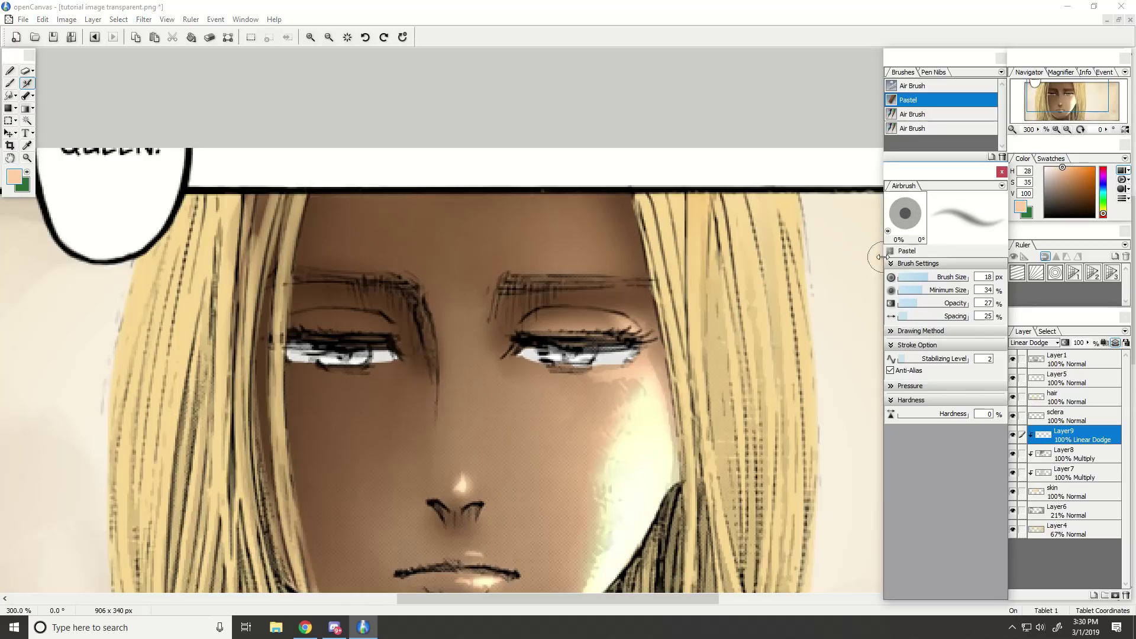
{"action": "key", "text": "ctrl+z"}
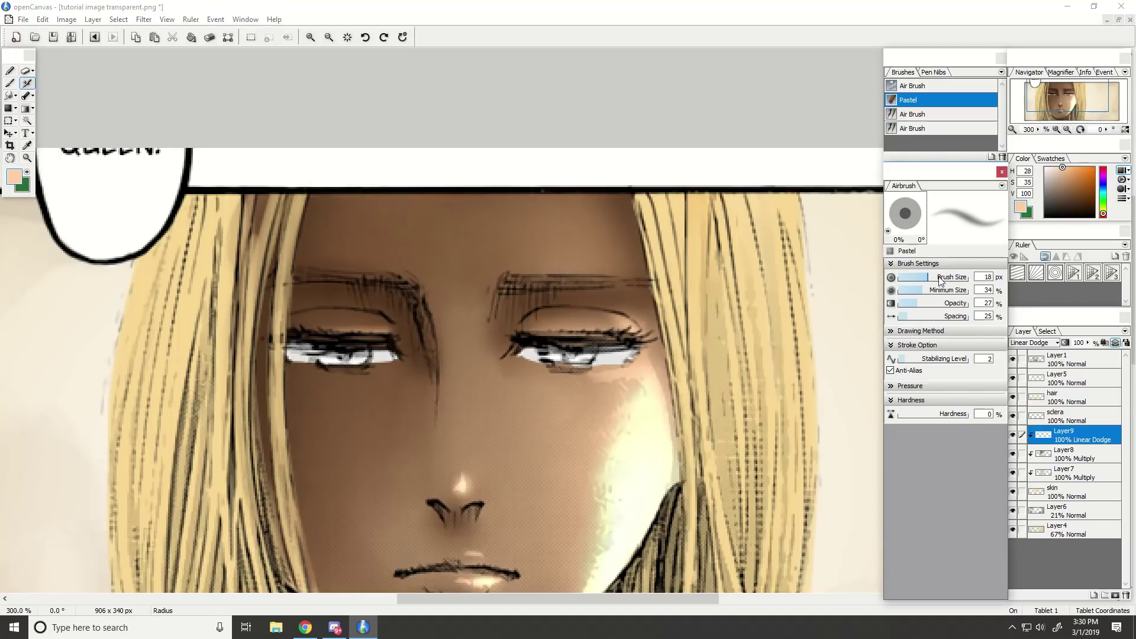
Add a highlight stroke beside the eye on the shaded side using the Pastel brush at 80 px.
{"action": "left_click", "coordinate": [959, 277]}
{"action": "left_click_drag", "start_coordinate": [391, 333], "coordinate": [383, 319]}
{"action": "key", "text": "ctrl+minus"}
{"action": "key", "text": "ctrl+minus"}
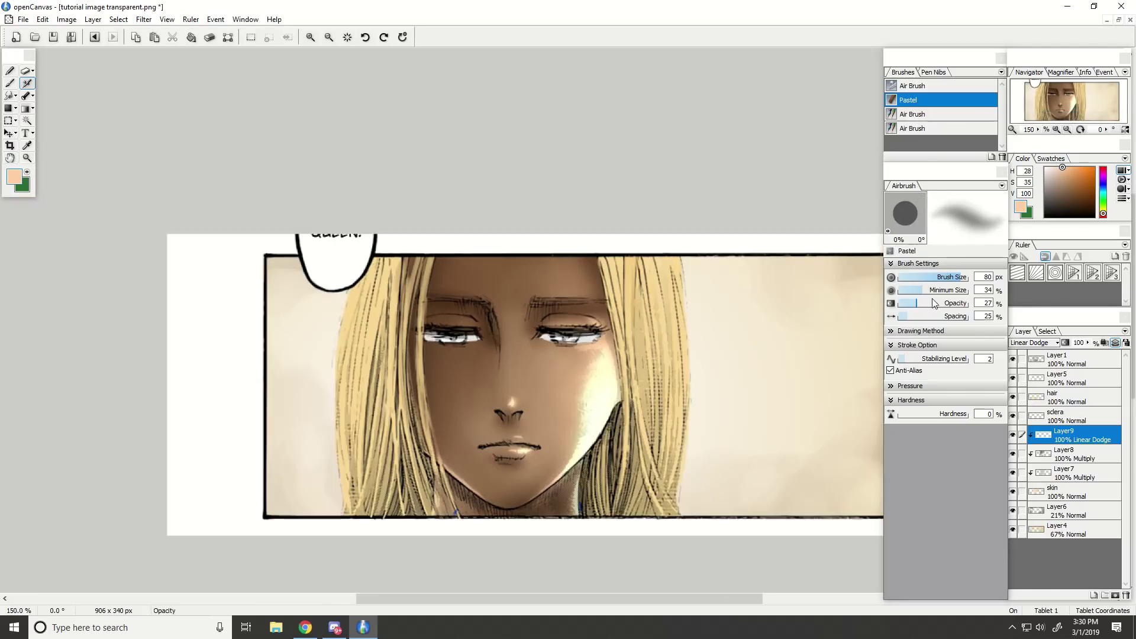
{"action": "left_click", "coordinate": [938, 277]}
Soften the bright highlight on the lit cheek using the soft Eraser preset at 138 px and 4% opacity.
{"action": "key", "text": "ctrl+minus"}
{"action": "key", "text": "e"}
{"action": "left_click_drag", "start_coordinate": [610, 379], "coordinate": [592, 414]}
{"action": "key", "text": "ctrl+z"}
{"action": "left_click", "coordinate": [933, 100]}
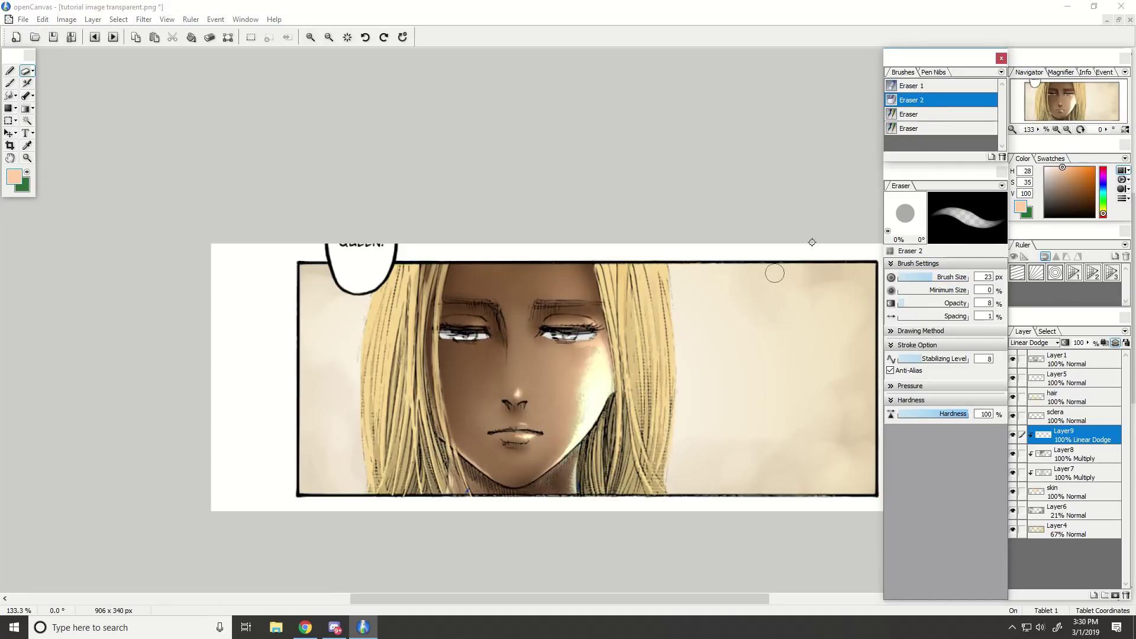
{"action": "left_click", "coordinate": [908, 114]}
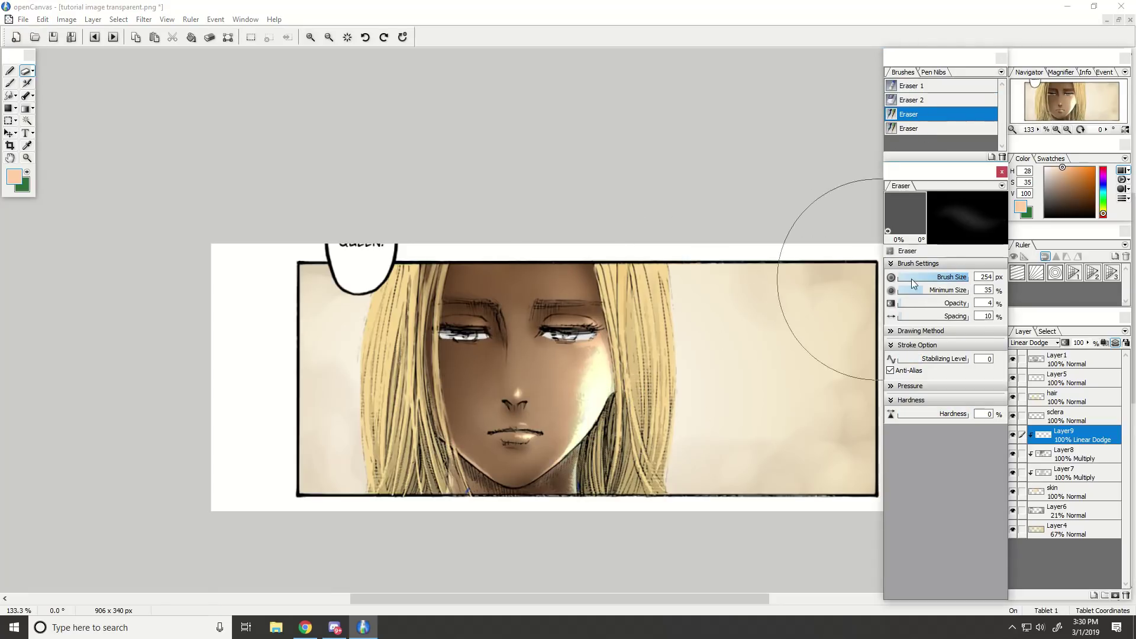
{"action": "left_click_drag", "start_coordinate": [911, 278], "coordinate": [993, 281]}
{"action": "mouse_move", "coordinate": [572, 404]}
{"action": "left_mouse_down"}
{"action": "mouse_move", "coordinate": [583, 362]}
{"action": "mouse_move", "coordinate": [571, 417]}
{"action": "left_mouse_up"}
{"action": "left_click_drag", "start_coordinate": [592, 358], "coordinate": [566, 404]}
{"action": "left_click_drag", "start_coordinate": [557, 357], "coordinate": [567, 395]}
{"action": "left_click_drag", "start_coordinate": [595, 359], "coordinate": [582, 429]}
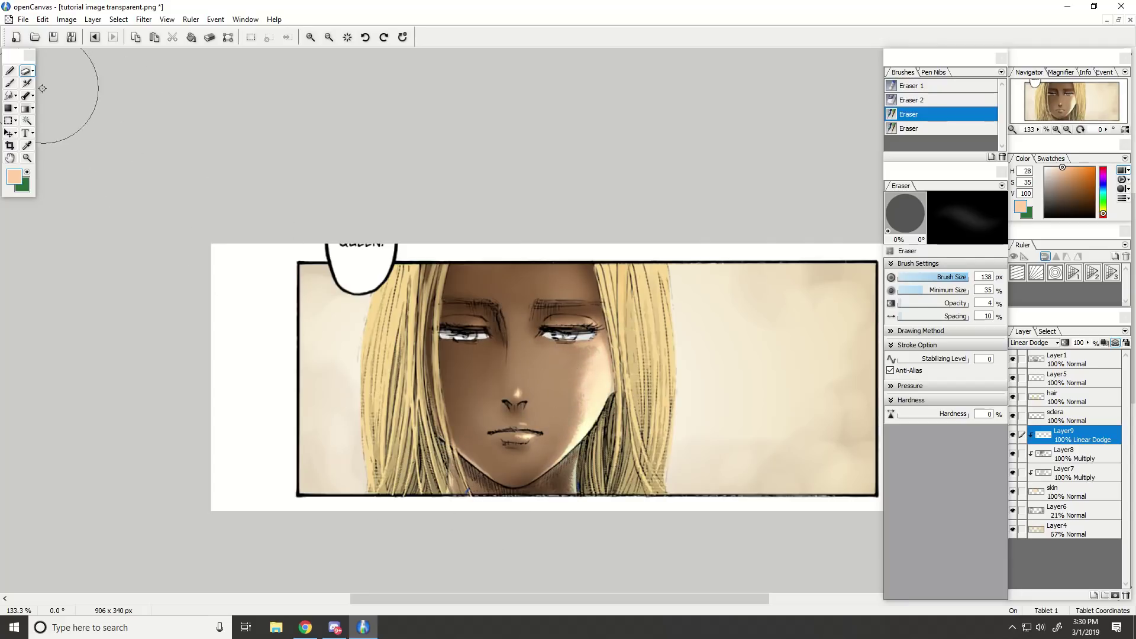
Brighten the outer edge of the lit cheek again using the Pastel airbrush at 184 px.
{"action": "left_click", "coordinate": [26, 82]}
{"action": "left_click", "coordinate": [966, 276]}
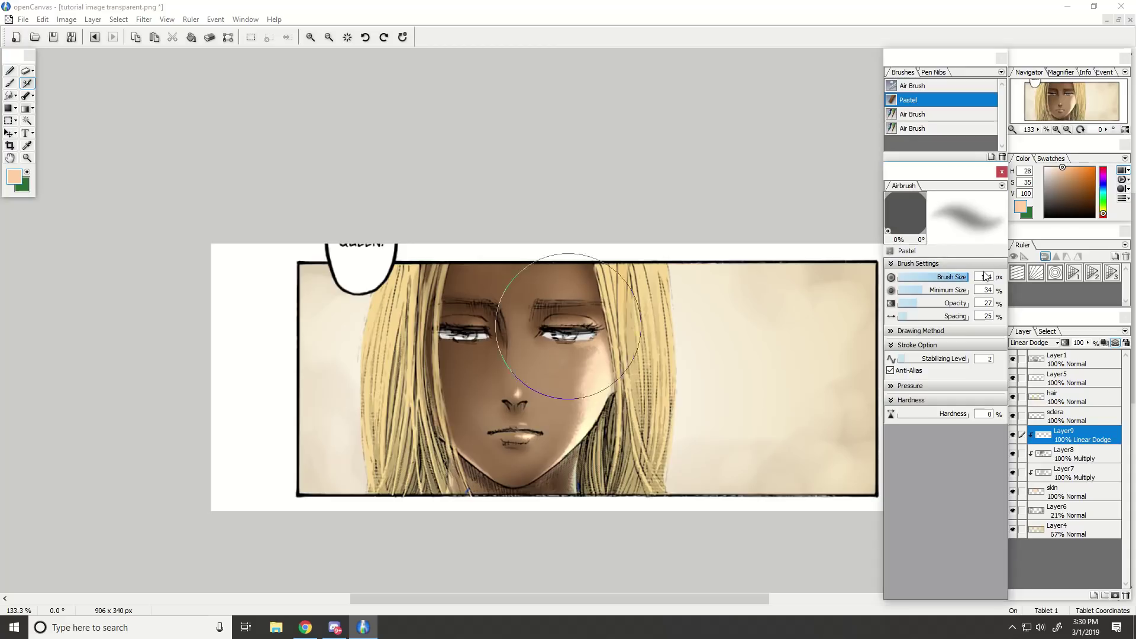
{"action": "left_click", "coordinate": [615, 411]}
{"action": "key", "text": "ctrl+z"}
{"action": "left_click_drag", "start_coordinate": [604, 422], "coordinate": [616, 382]}
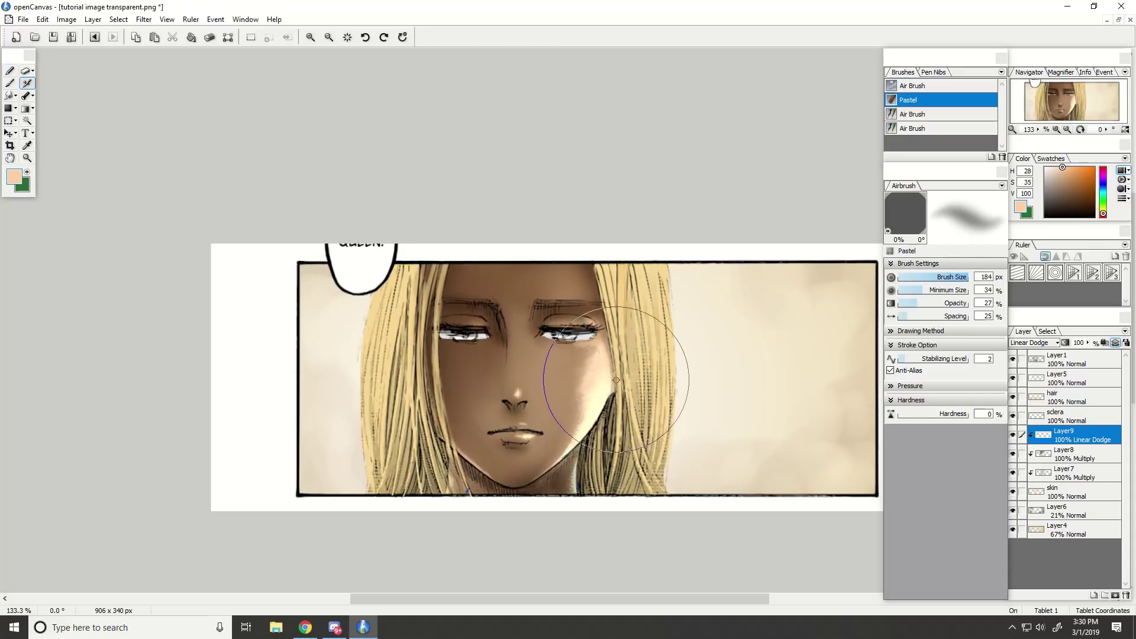
{"action": "scroll", "coordinate": [578, 535], "scroll_direction": "down", "scroll_amount": 2}
{"action": "scroll", "coordinate": [581, 549], "scroll_direction": "up", "scroll_amount": 1}
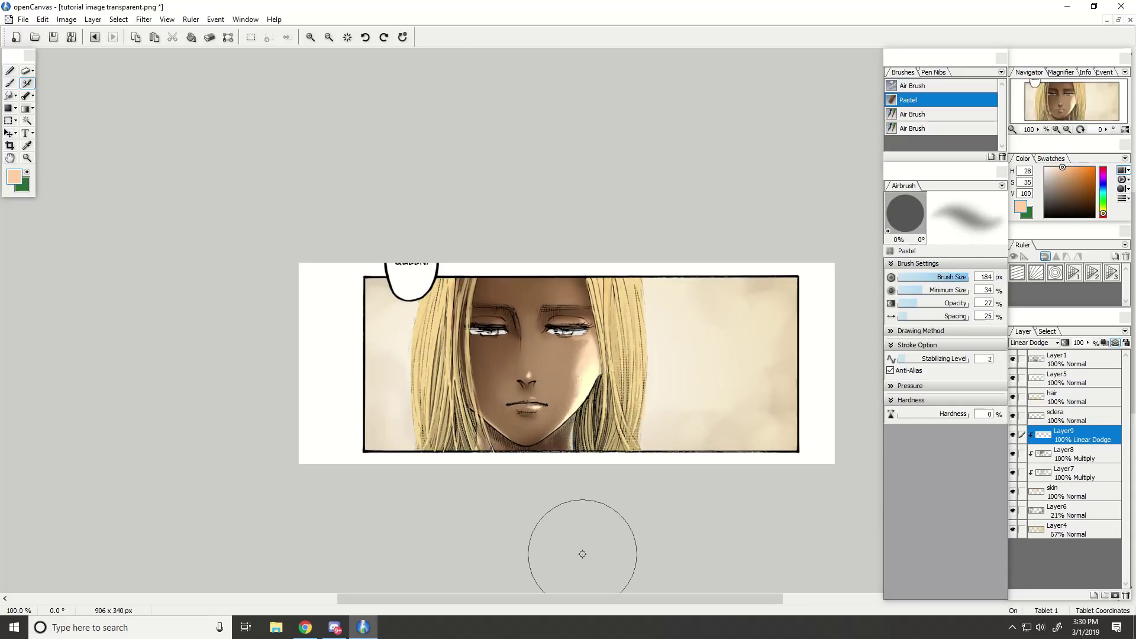
Return to the soft Eraser preset and reduce its brush size to 14 px.
{"action": "key", "text": "ctrl+plus"}
{"action": "key", "text": "ctrl+plus"}
{"action": "left_click", "coordinate": [32, 74]}
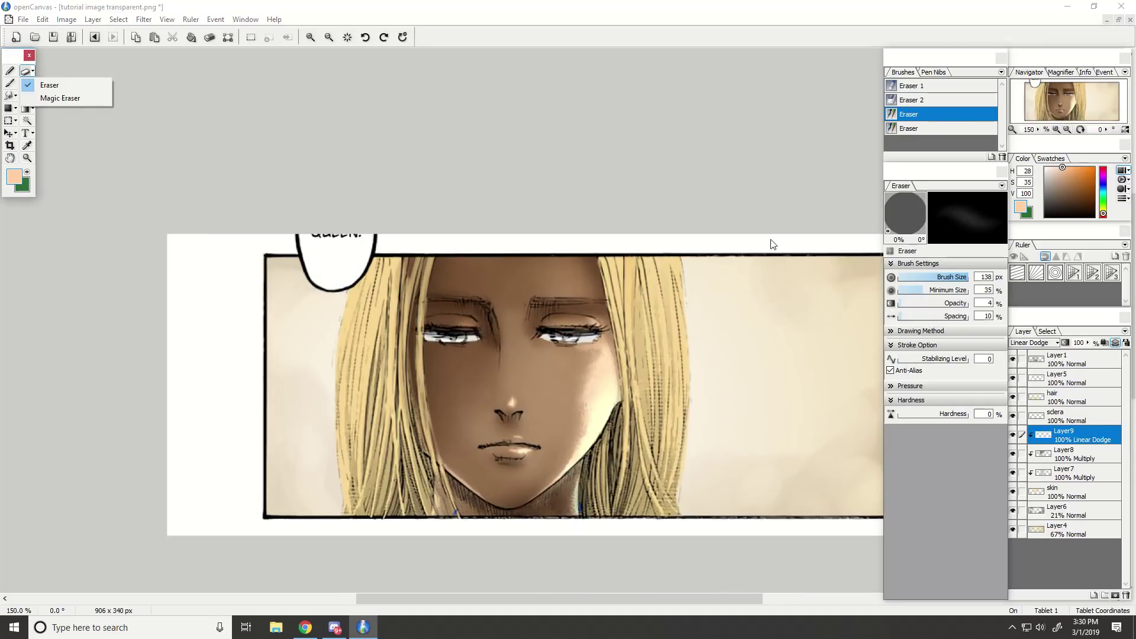
{"action": "left_click", "coordinate": [923, 277]}
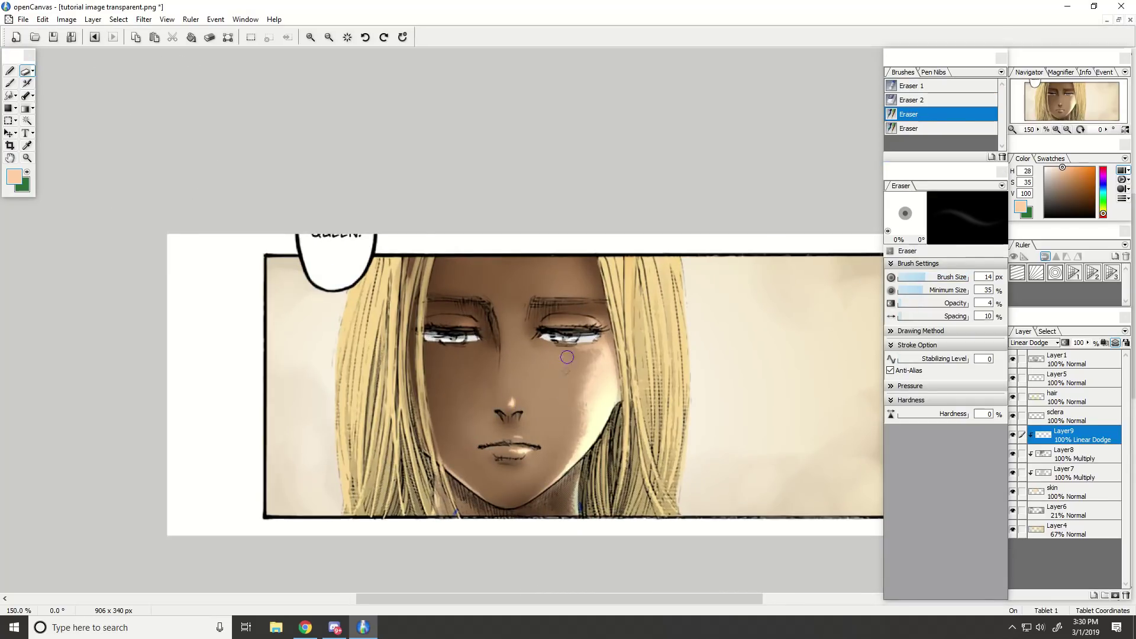
{"action": "key", "text": "ctrl+minus"}
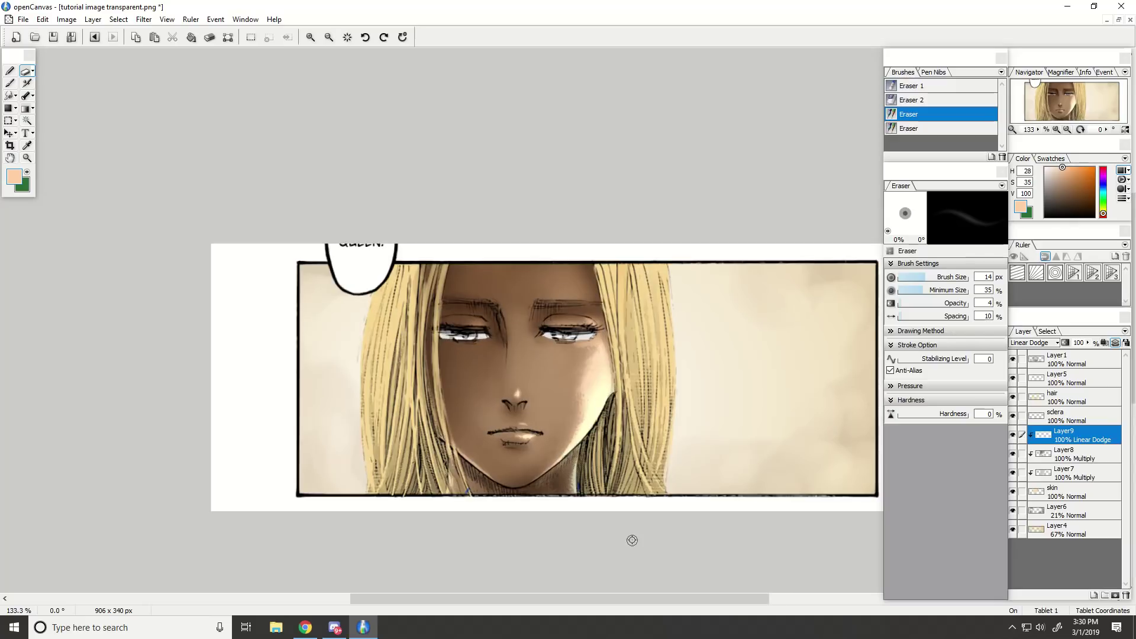
Check the Discord group chat for new messages and return to the openCanvas drawing.
{"action": "left_click", "coordinate": [345, 630]}
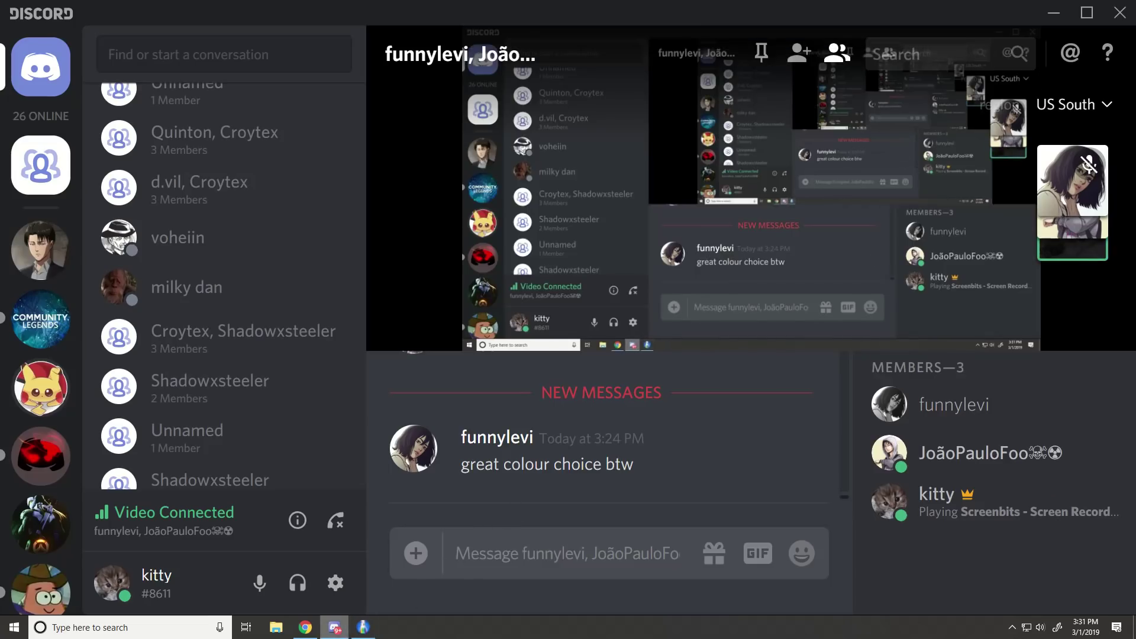
{"action": "left_click", "coordinate": [363, 627]}
{"action": "scroll", "coordinate": [605, 384], "scroll_direction": "up", "scroll_amount": 1}
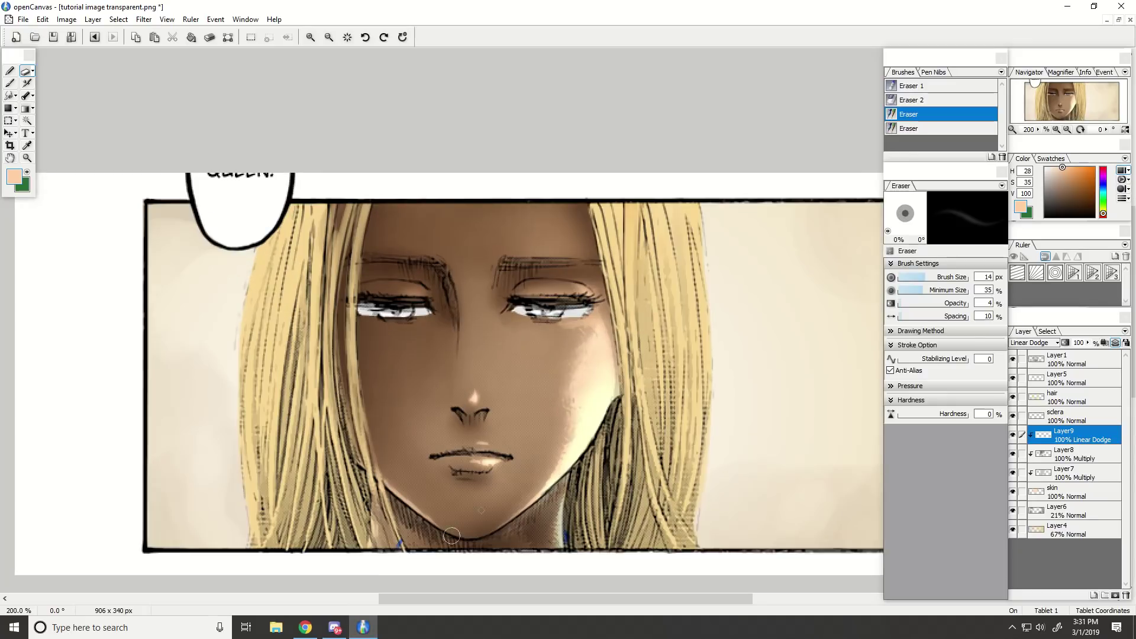
{"action": "scroll", "coordinate": [504, 504], "scroll_direction": "down", "scroll_amount": 1}
{"action": "scroll", "coordinate": [489, 496], "scroll_direction": "down", "scroll_amount": 1}
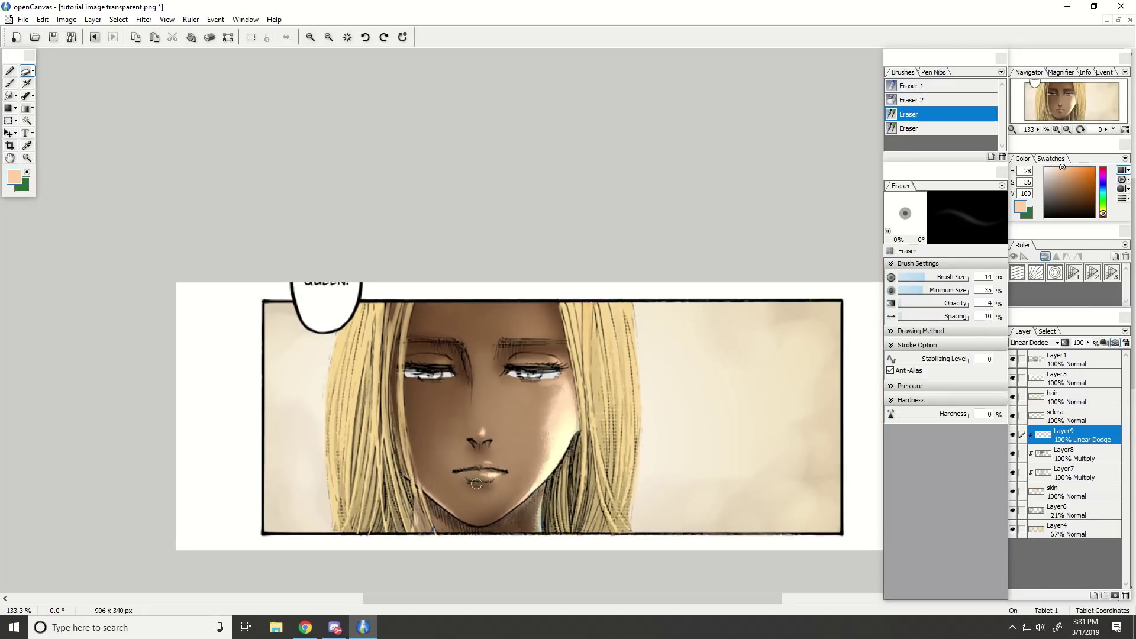
{"action": "left_click", "coordinate": [335, 631]}
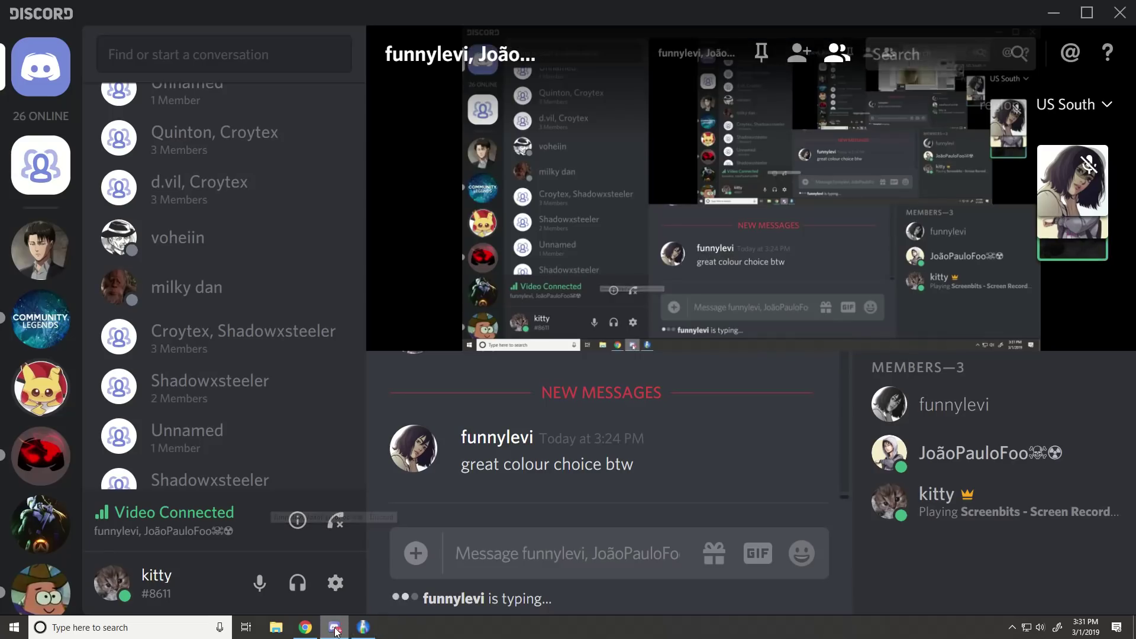
{"action": "left_click", "coordinate": [367, 629]}
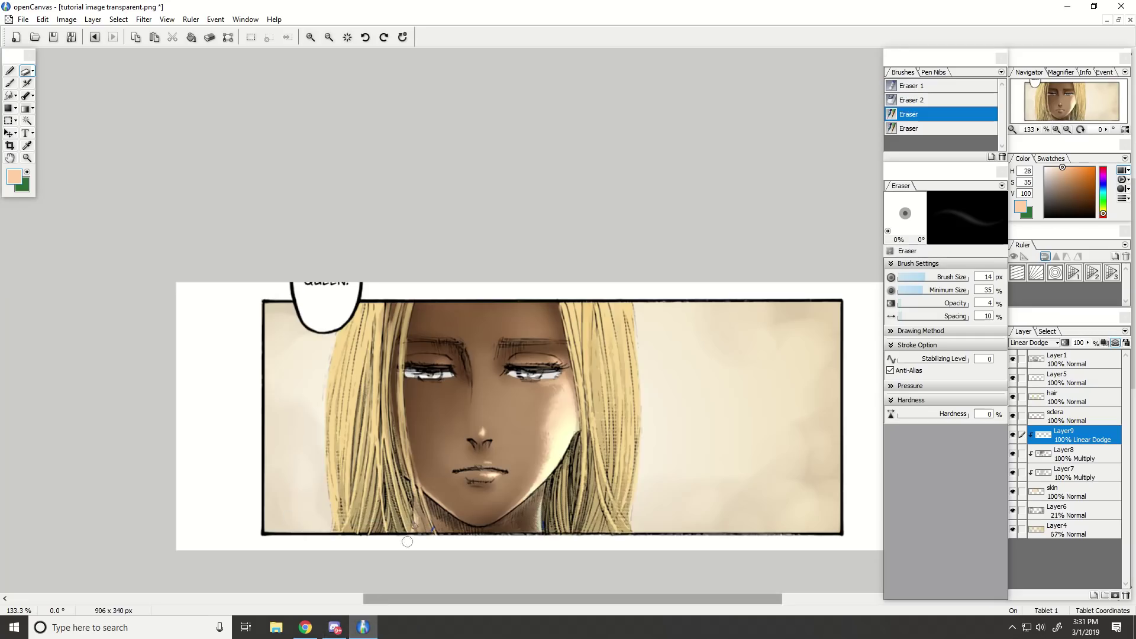
{"action": "left_click_drag", "start_coordinate": [1059, 86], "coordinate": [1047, 116]}
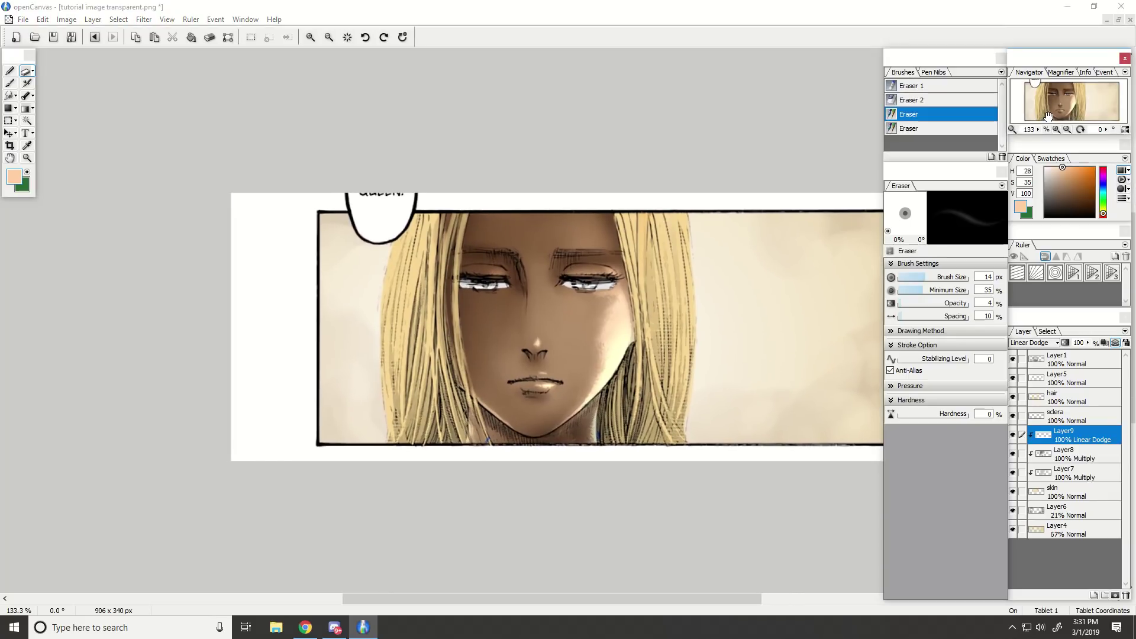
{"action": "scroll", "coordinate": [1048, 117], "scroll_direction": "up", "scroll_amount": 2}
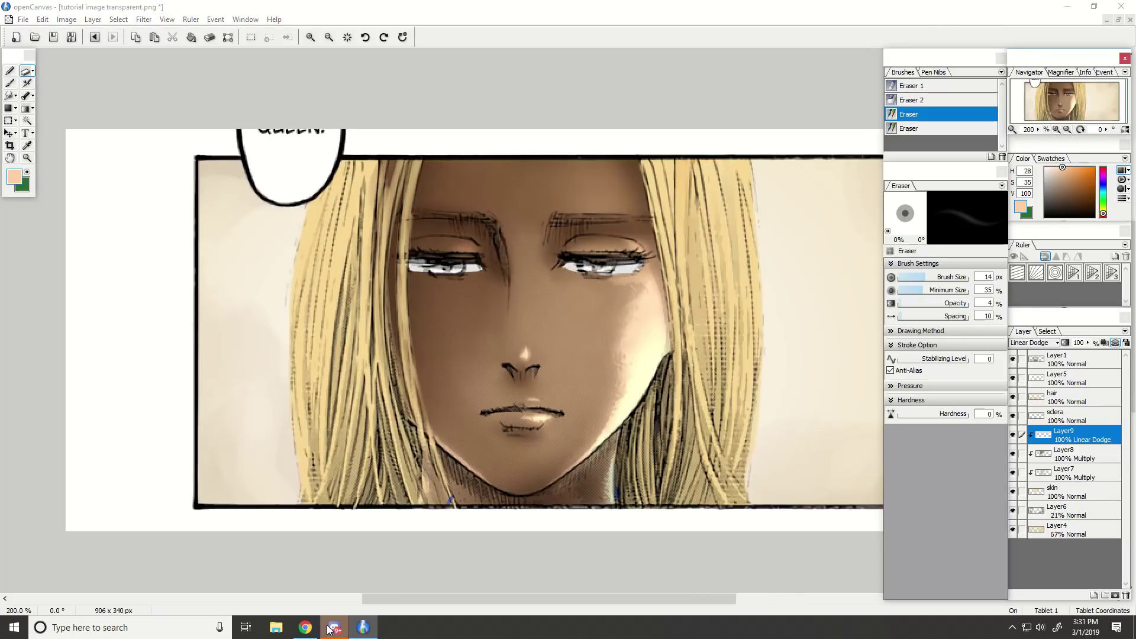
{"action": "left_click", "coordinate": [358, 624]}
{"action": "left_click", "coordinate": [347, 629]}
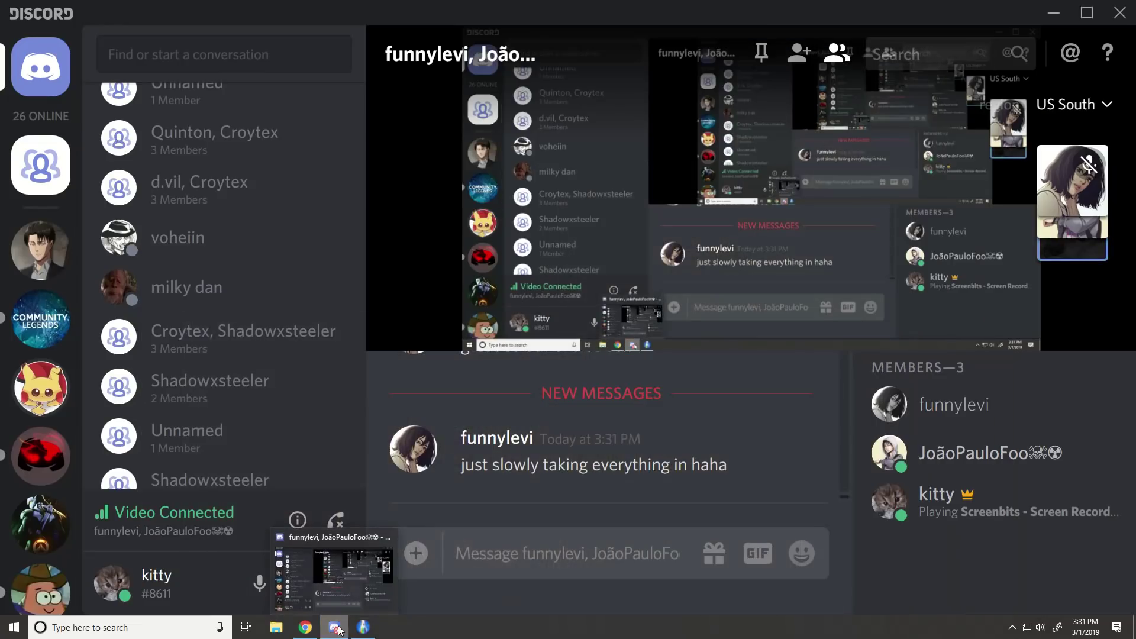
{"action": "left_click", "coordinate": [339, 630]}
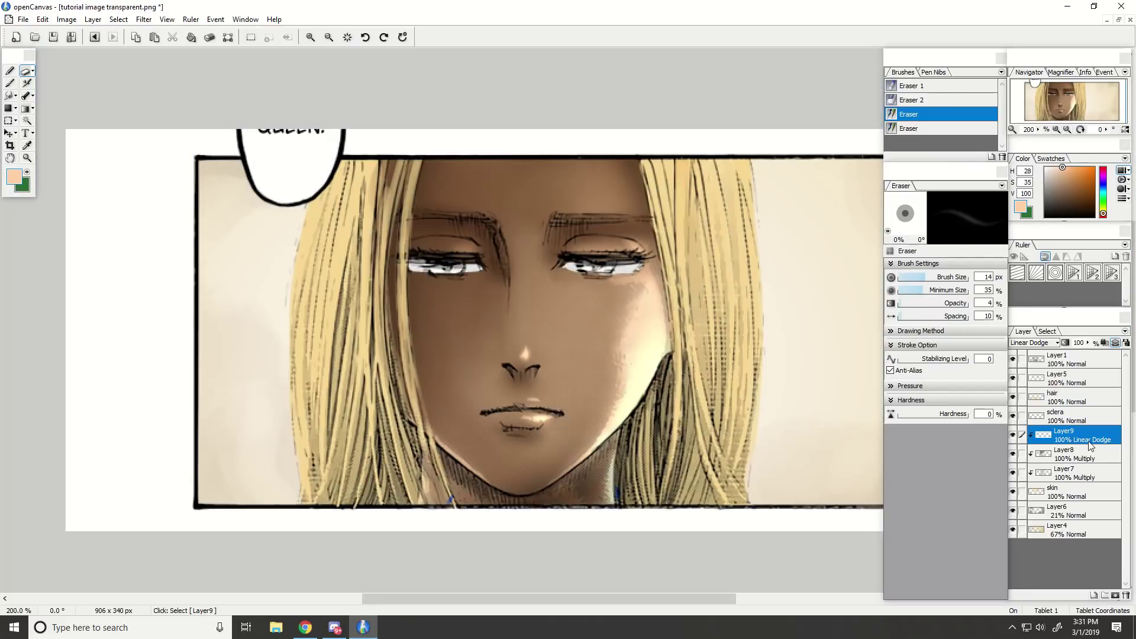
Hide Layer7, Layer8 and Layer9 and select the skin layer to review the flat skin colour alone.
{"action": "left_click", "coordinate": [1089, 442]}
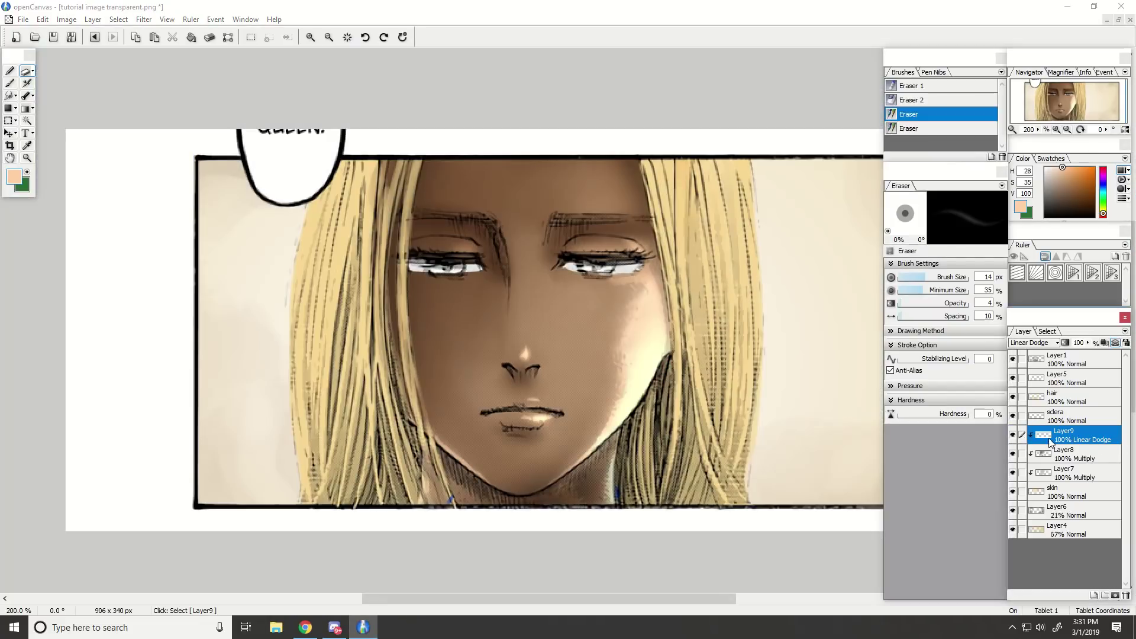
{"action": "left_click", "coordinate": [1013, 473]}
{"action": "left_click", "coordinate": [1013, 454]}
{"action": "left_click", "coordinate": [1012, 436]}
{"action": "left_click", "coordinate": [1052, 491]}
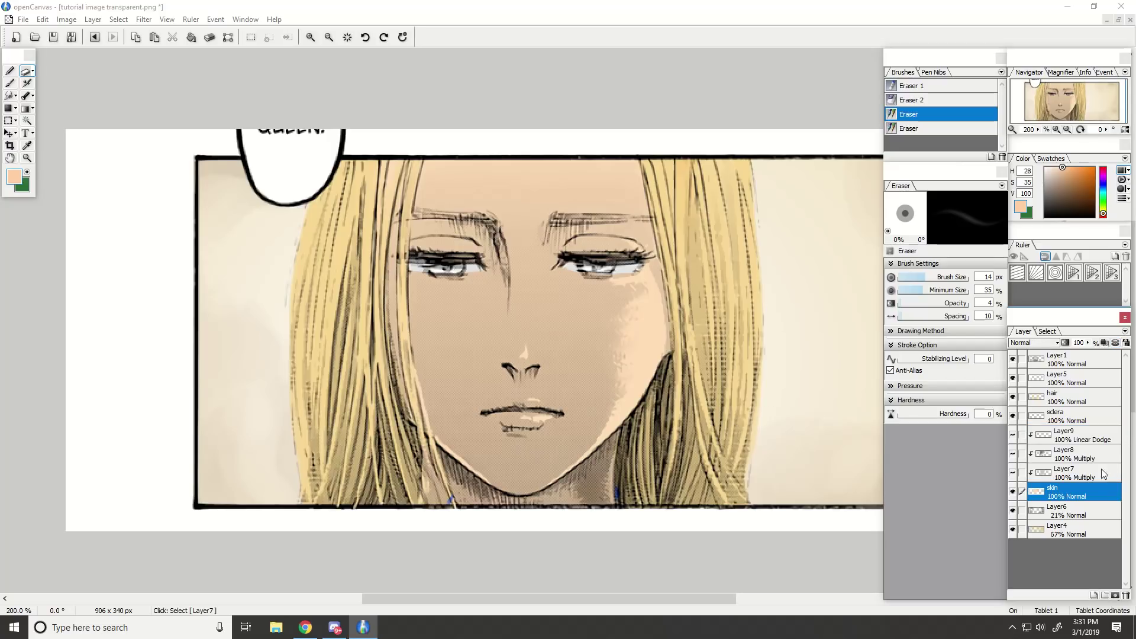
Show Layer7 with its blend mode kept at Multiply, toggling its visibility to compare the base skin shading.
{"action": "left_click", "coordinate": [1053, 473]}
{"action": "left_click", "coordinate": [1013, 475]}
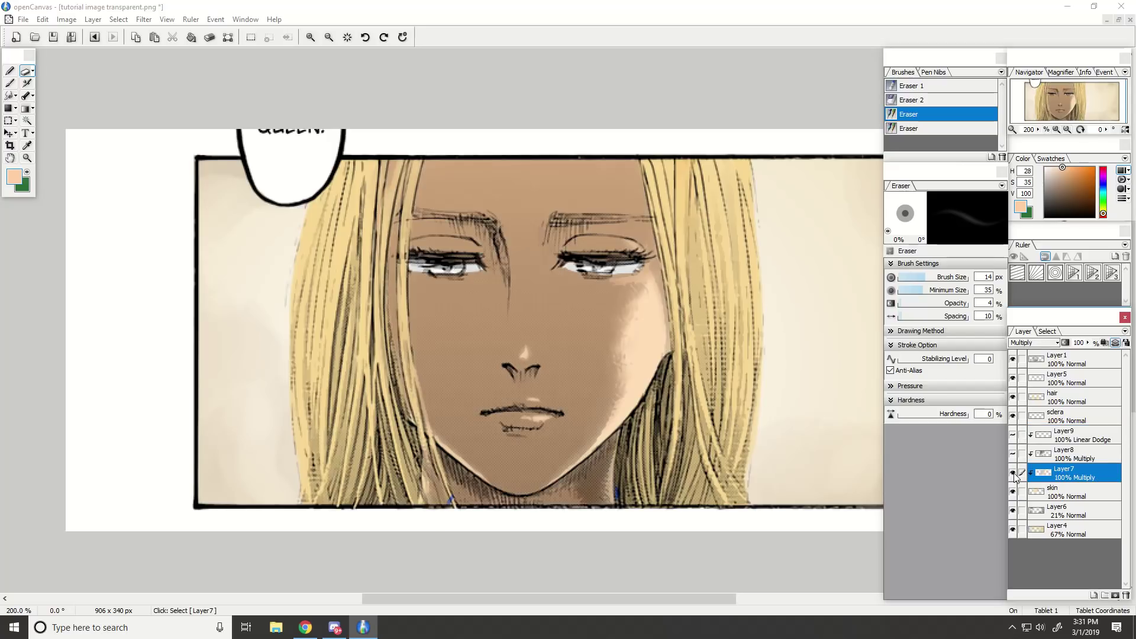
{"action": "left_click", "coordinate": [1034, 343]}
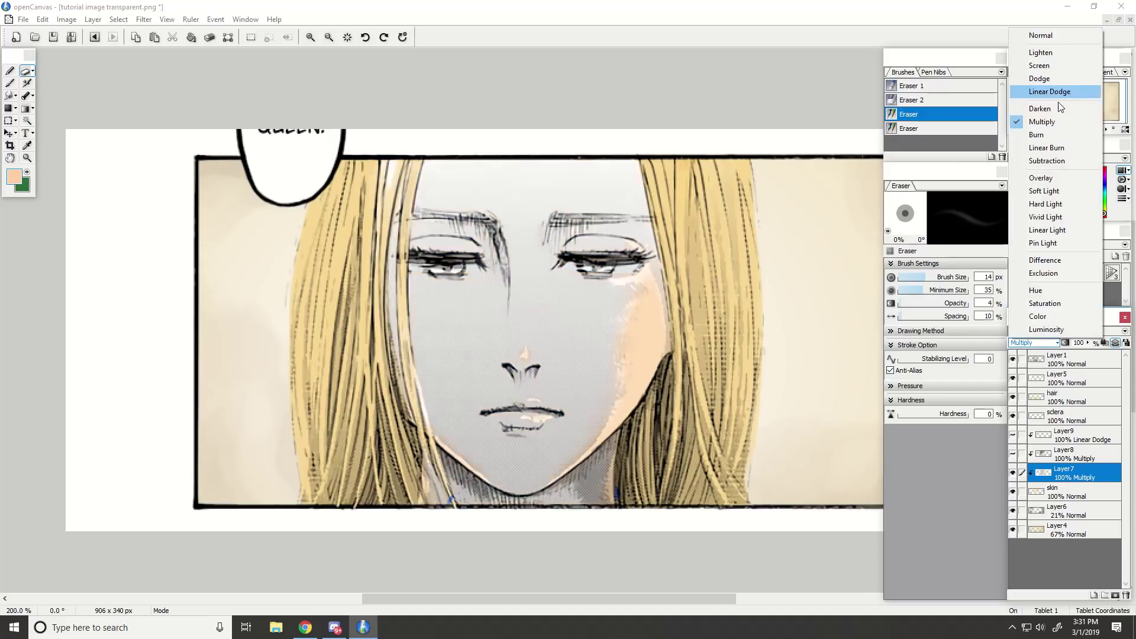
{"action": "left_click", "coordinate": [1048, 122]}
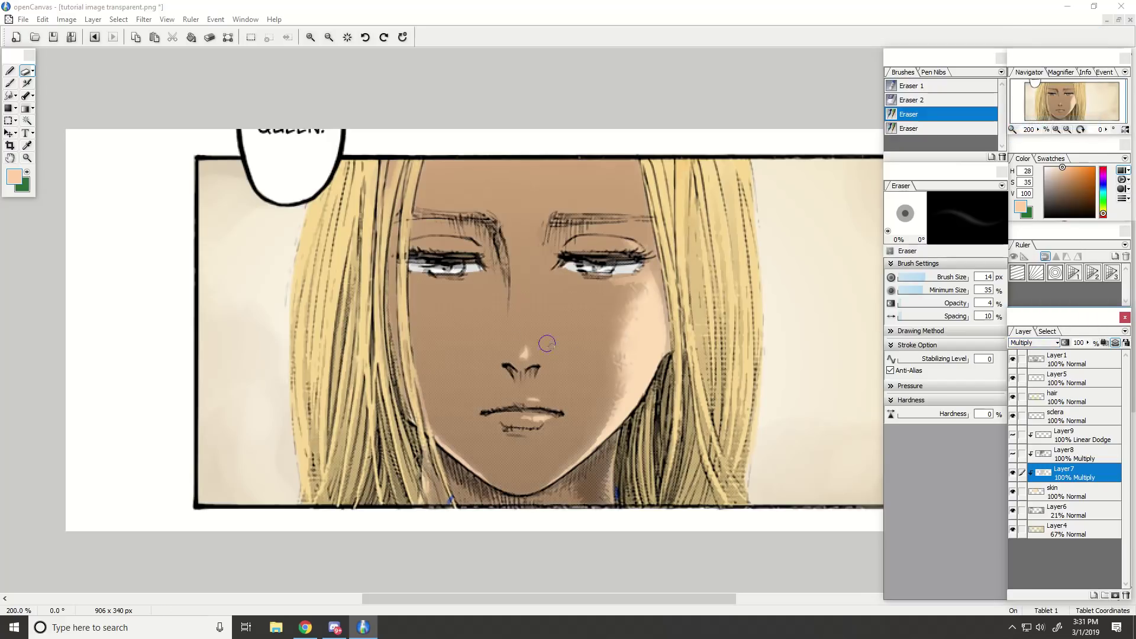
{"action": "left_click", "coordinate": [1013, 475]}
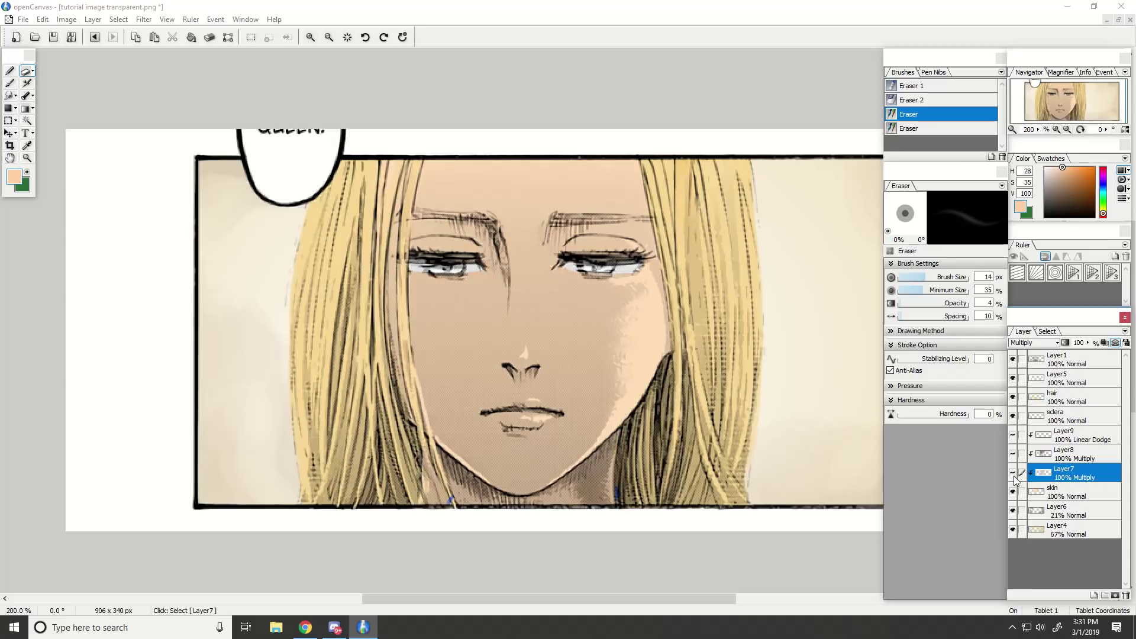
{"action": "left_click", "coordinate": [1013, 475]}
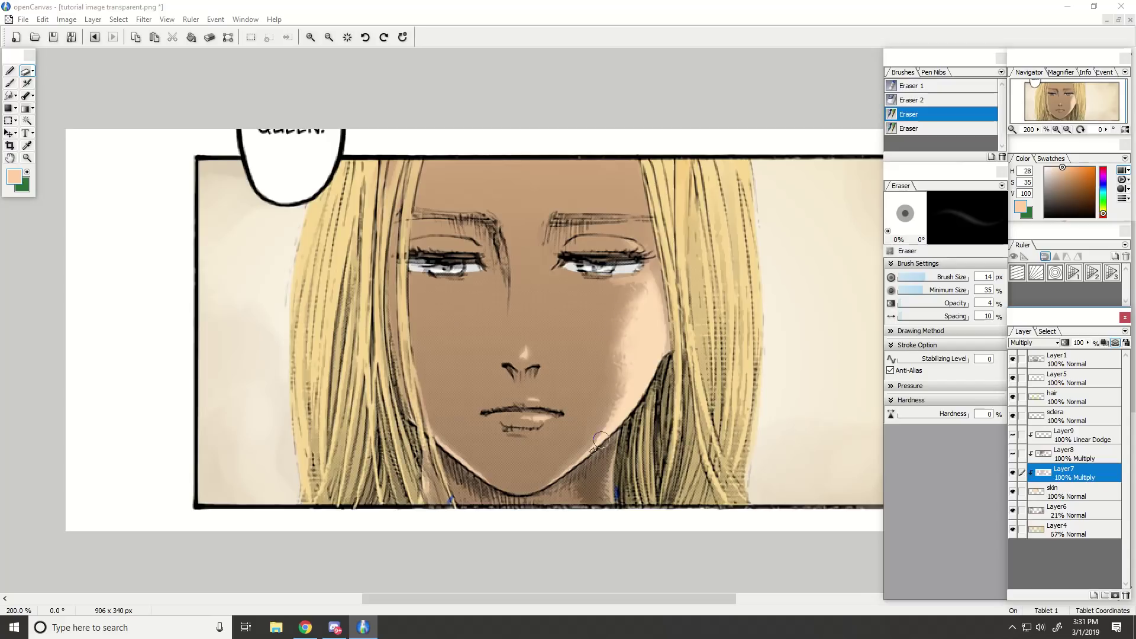
Select and show Layer8 and Layer9 in turn to review the deeper shading and the Linear Dodge highlights.
{"action": "left_click", "coordinate": [1056, 459]}
{"action": "left_click", "coordinate": [1012, 454]}
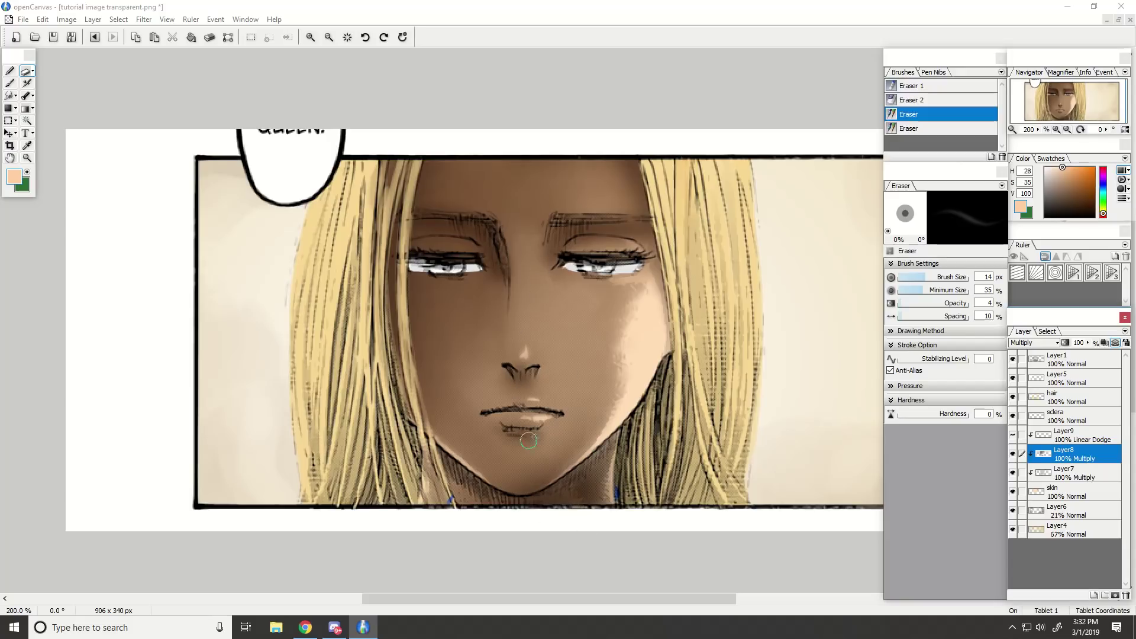
{"action": "left_click", "coordinate": [1060, 438]}
{"action": "left_click", "coordinate": [1013, 436]}
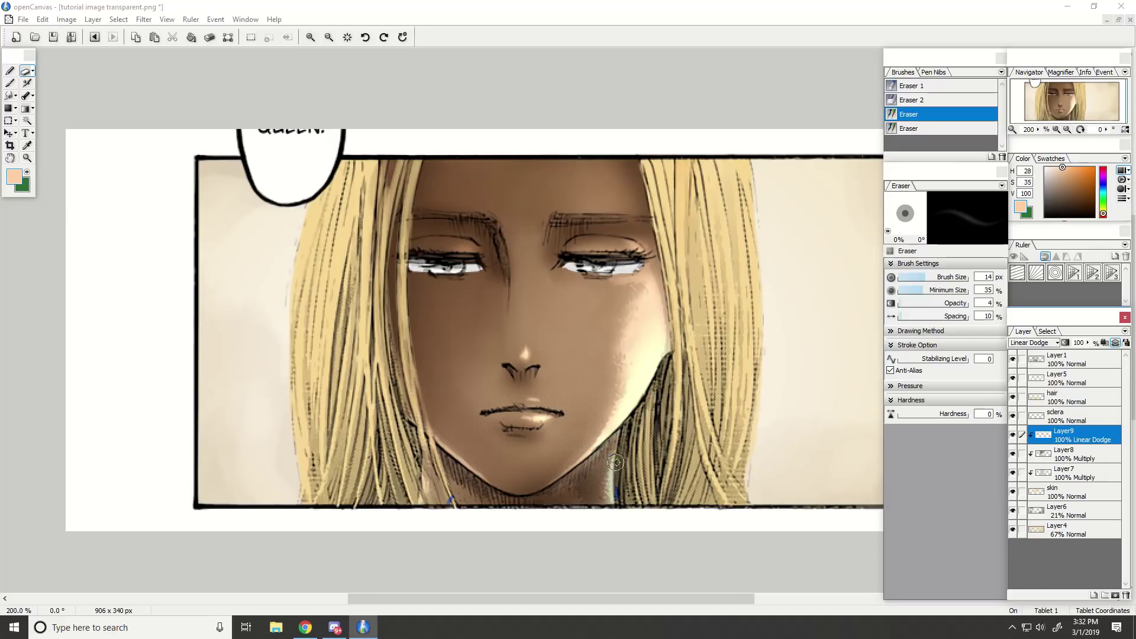
View the whole coloured panel, switching to Discord to check the group chat for replies.
{"action": "scroll", "coordinate": [677, 270], "scroll_direction": "down", "scroll_amount": 3}
{"action": "scroll", "coordinate": [617, 286], "scroll_direction": "up", "scroll_amount": 3}
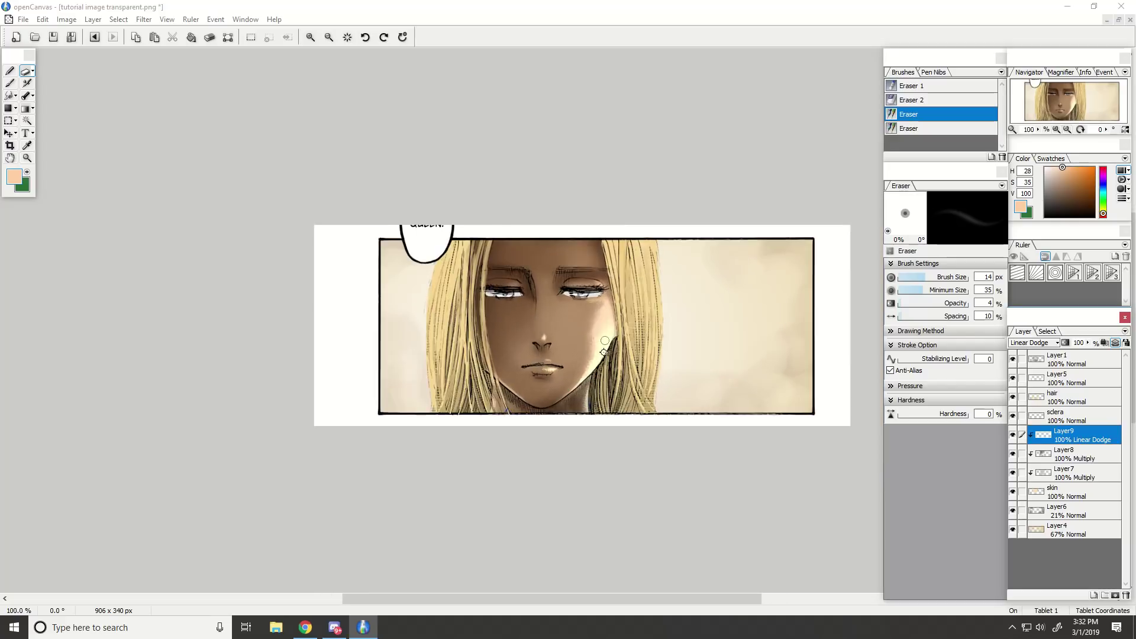
{"action": "left_click", "coordinate": [334, 633]}
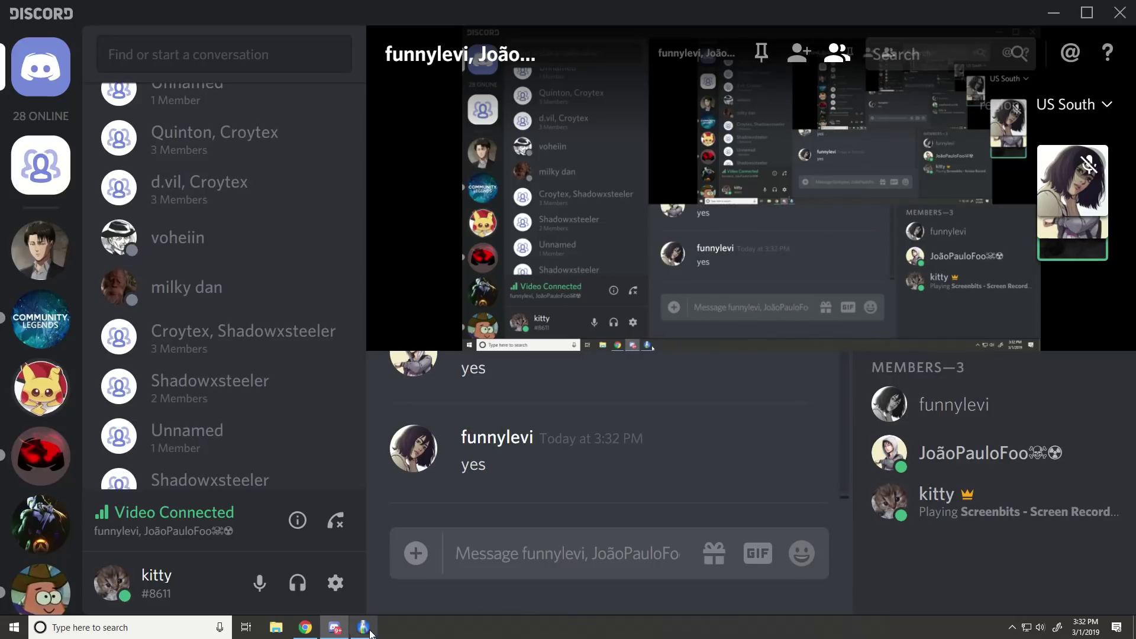
Switch back to openCanvas, add a new layer above the sclera layer and choose light blue (H 203, S 35, V 100).
{"action": "left_click", "coordinate": [364, 628]}
{"action": "mouse_move", "coordinate": [367, 633]}
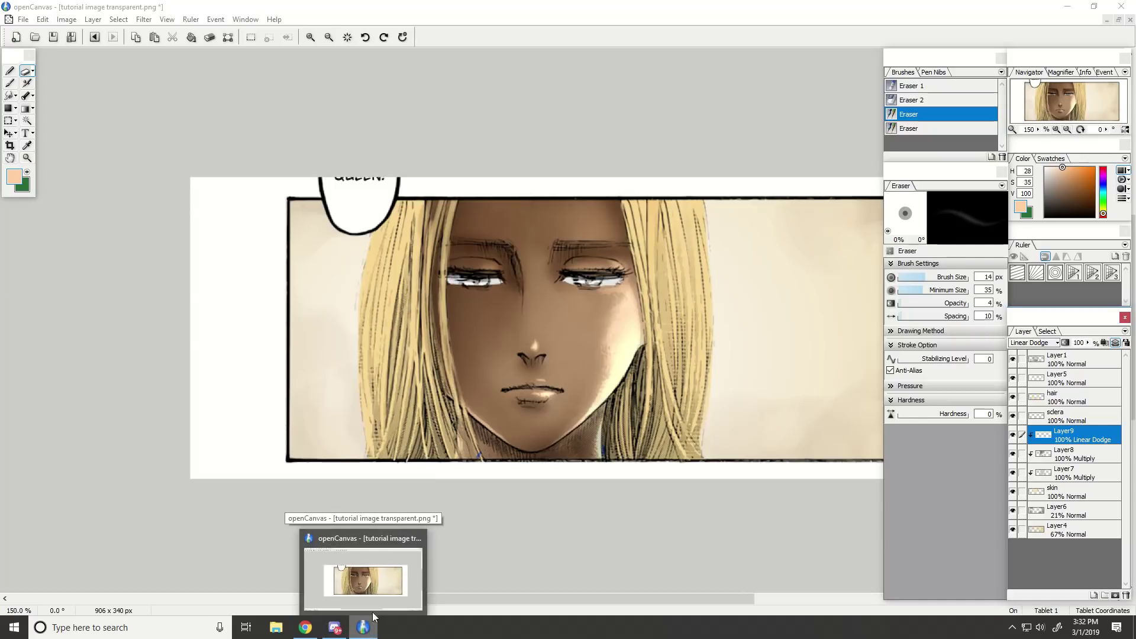
{"action": "left_click", "coordinate": [1079, 418]}
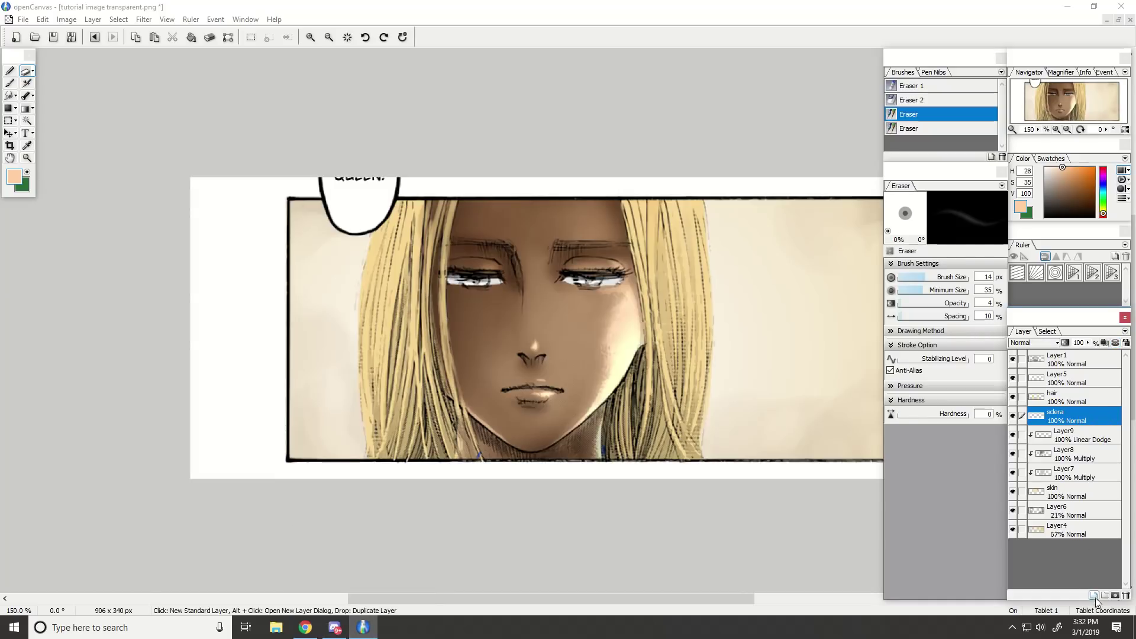
{"action": "left_click", "coordinate": [1093, 595]}
{"action": "left_click", "coordinate": [1103, 190]}
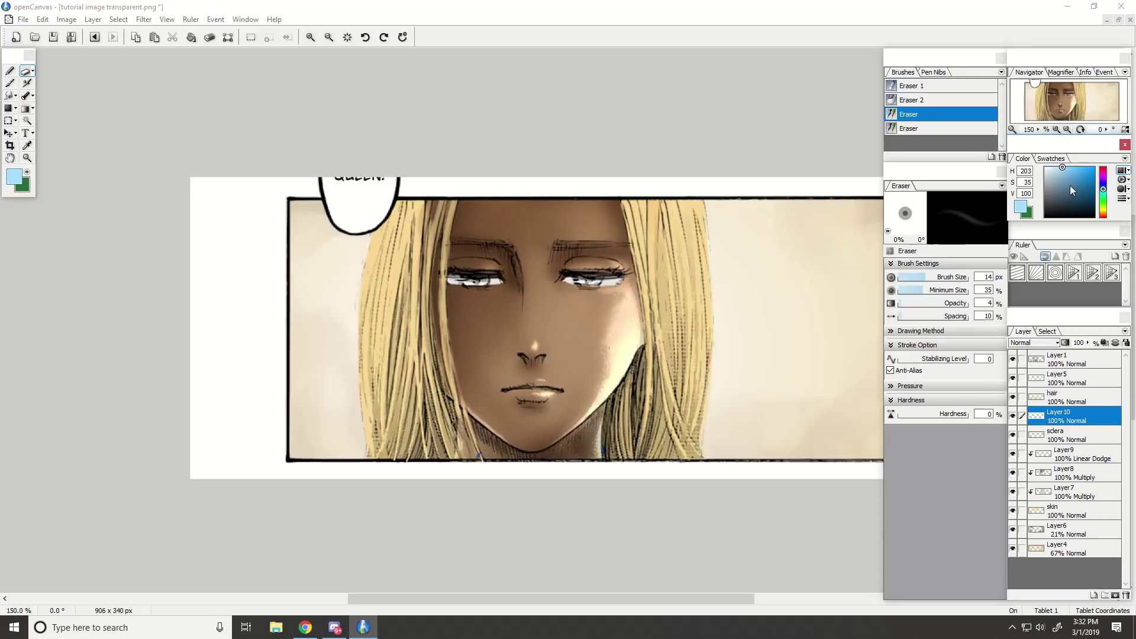
Paint the iris of the eye on the left of the face light blue with Pen 1.
{"action": "key", "text": "ctrl+plus"}
{"action": "key", "text": "ctrl+plus"}
{"action": "key", "text": "ctrl+plus"}
{"action": "left_click_drag", "start_coordinate": [378, 153], "coordinate": [401, 241]}
{"action": "key", "text": "ctrl+plus"}
{"action": "left_click", "coordinate": [10, 72]}
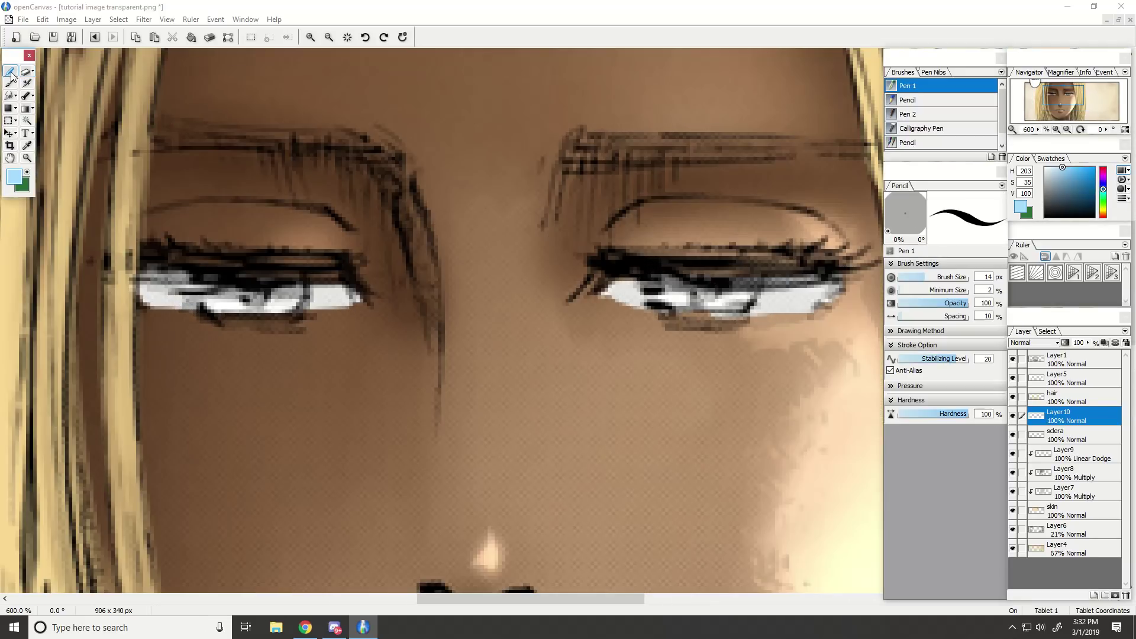
{"action": "mouse_move", "coordinate": [199, 293]}
{"action": "left_mouse_down"}
{"action": "mouse_move", "coordinate": [227, 306]}
{"action": "mouse_move", "coordinate": [283, 306]}
{"action": "mouse_move", "coordinate": [271, 289]}
{"action": "mouse_move", "coordinate": [203, 279]}
{"action": "mouse_move", "coordinate": [210, 301]}
{"action": "mouse_move", "coordinate": [260, 278]}
{"action": "left_mouse_up"}
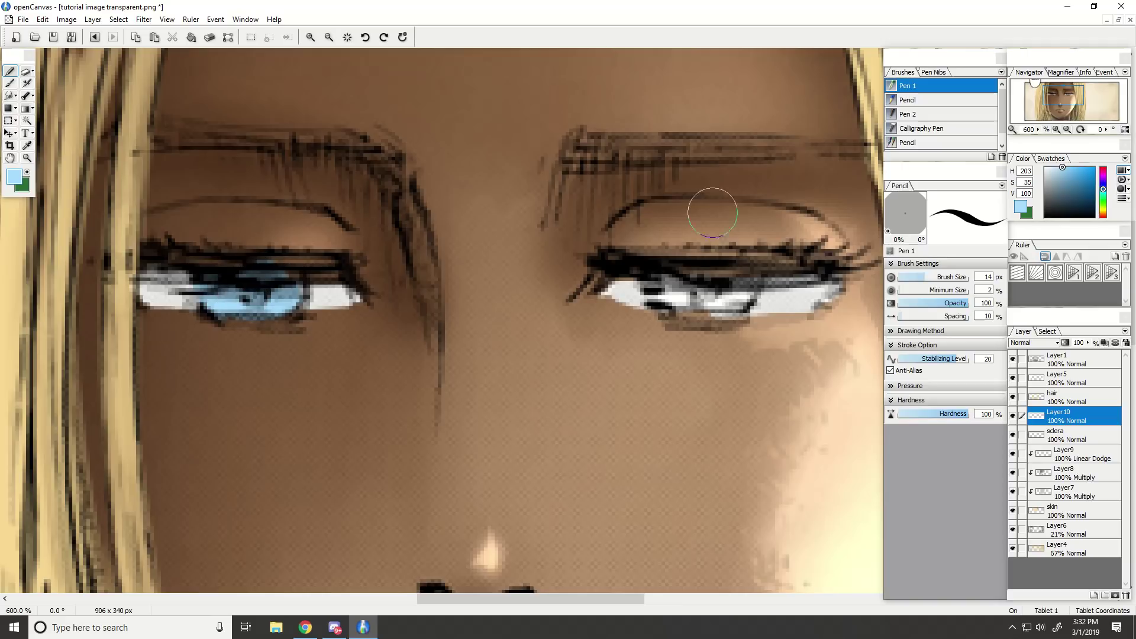
Set the Eraser size to 3 px, paint the other iris light blue with Pen 1, and check the Discord group chat.
{"action": "left_click", "coordinate": [30, 72]}
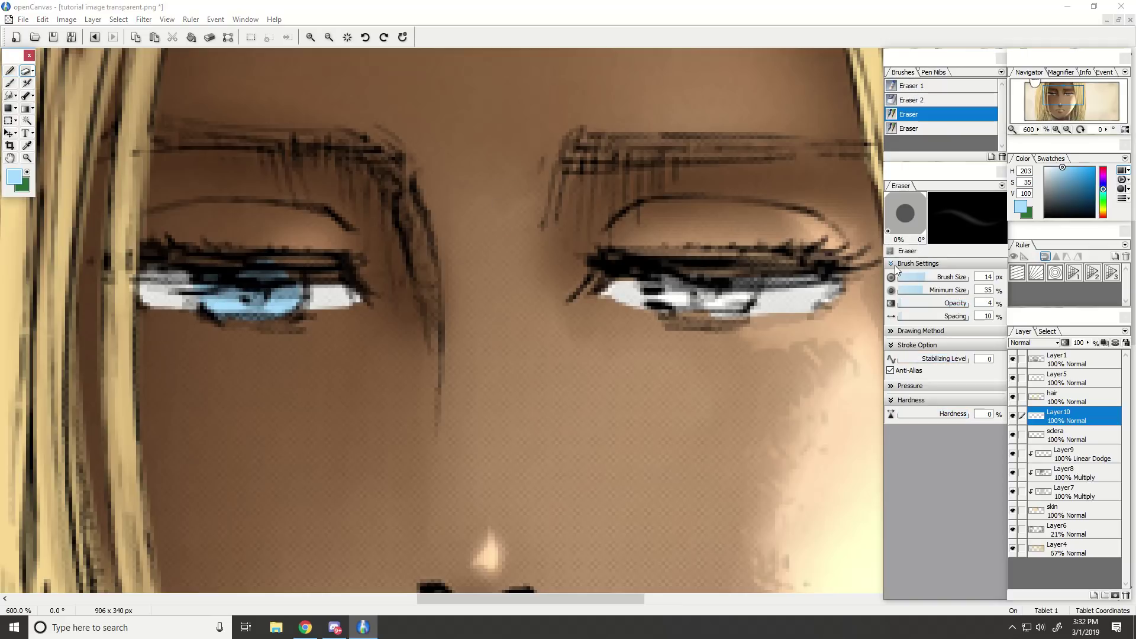
{"action": "left_click", "coordinate": [911, 277]}
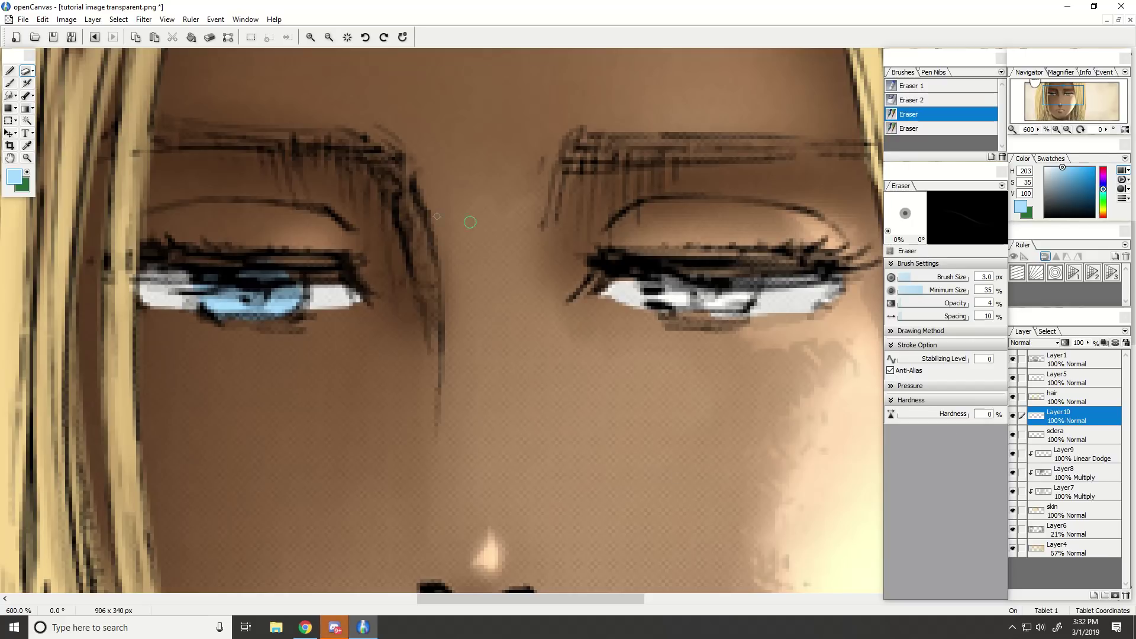
{"action": "left_click", "coordinate": [9, 71]}
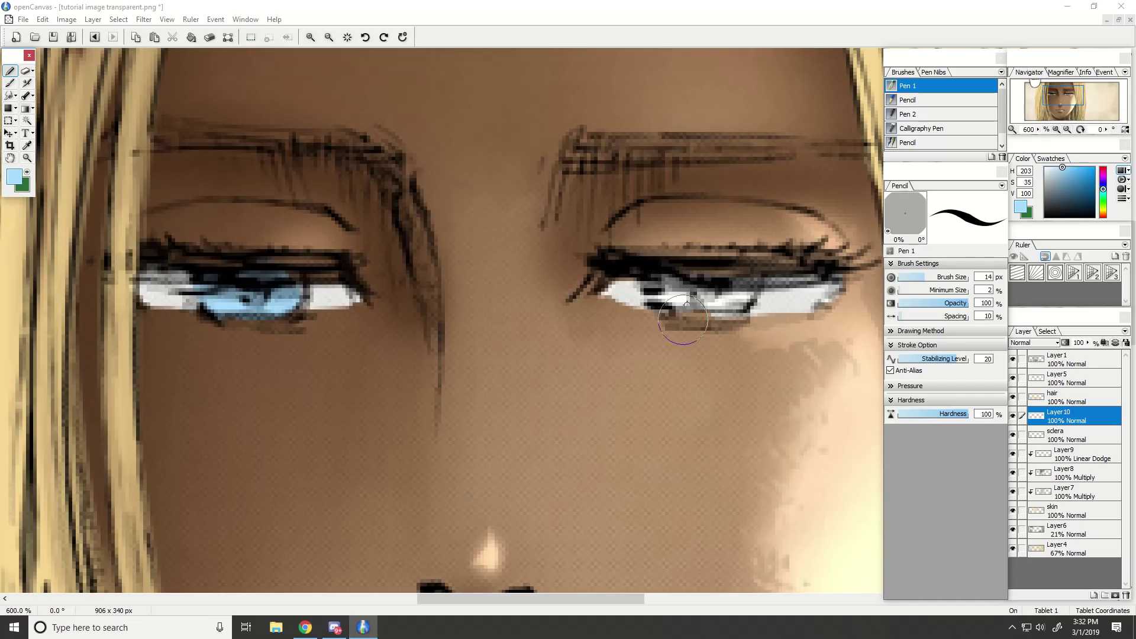
{"action": "mouse_move", "coordinate": [683, 319]}
{"action": "left_mouse_down"}
{"action": "mouse_move", "coordinate": [668, 275]}
{"action": "mouse_move", "coordinate": [676, 297]}
{"action": "mouse_move", "coordinate": [718, 275]}
{"action": "mouse_move", "coordinate": [724, 290]}
{"action": "mouse_move", "coordinate": [747, 288]}
{"action": "mouse_move", "coordinate": [708, 304]}
{"action": "mouse_move", "coordinate": [671, 292]}
{"action": "left_mouse_up"}
{"action": "scroll", "coordinate": [703, 287], "scroll_direction": "down", "scroll_amount": 3}
{"action": "left_click", "coordinate": [335, 627]}
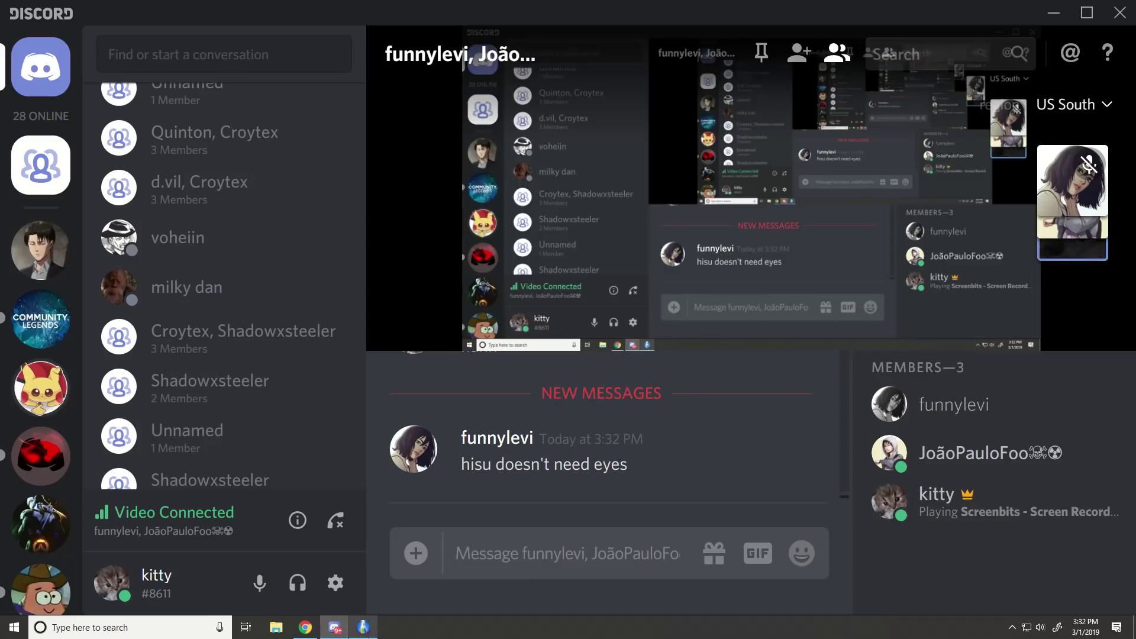
{"action": "left_click", "coordinate": [367, 630]}
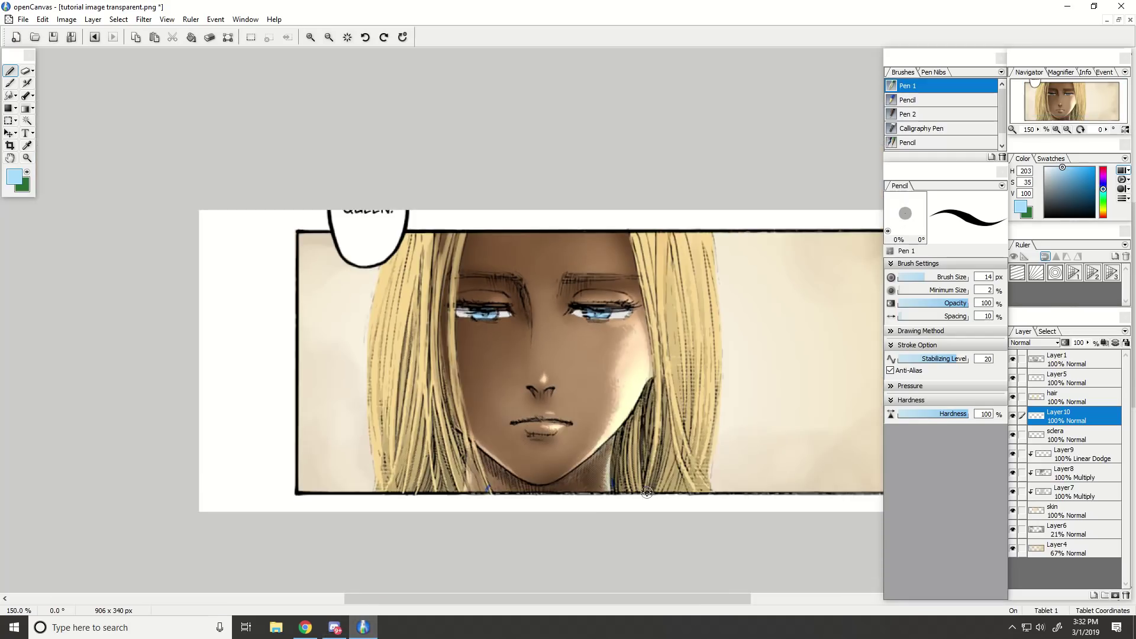
Choose a darker blue (H 203, S 39, V 46) and the Water Color 1 brush, with the view close on the right-hand eye.
{"action": "scroll", "coordinate": [647, 492], "scroll_direction": "up", "scroll_amount": 1}
{"action": "left_click", "coordinate": [1063, 194]}
{"action": "scroll", "coordinate": [1064, 194], "scroll_direction": "up", "scroll_amount": 3}
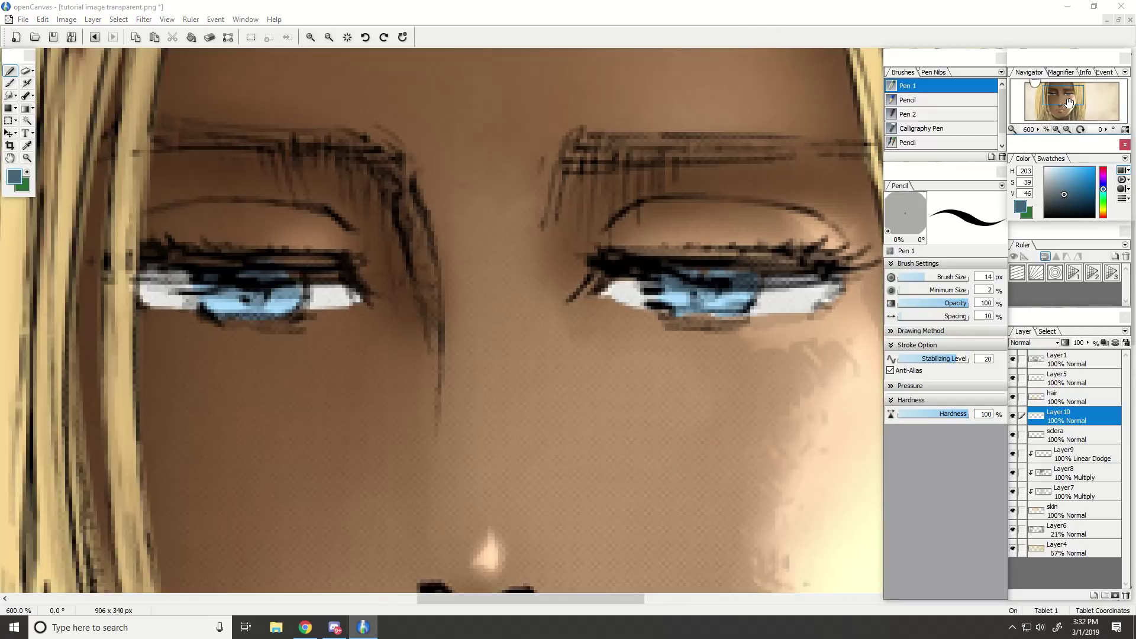
{"action": "left_click_drag", "start_coordinate": [1068, 103], "coordinate": [1073, 102]}
{"action": "scroll", "coordinate": [1072, 102], "scroll_direction": "up", "scroll_amount": 1}
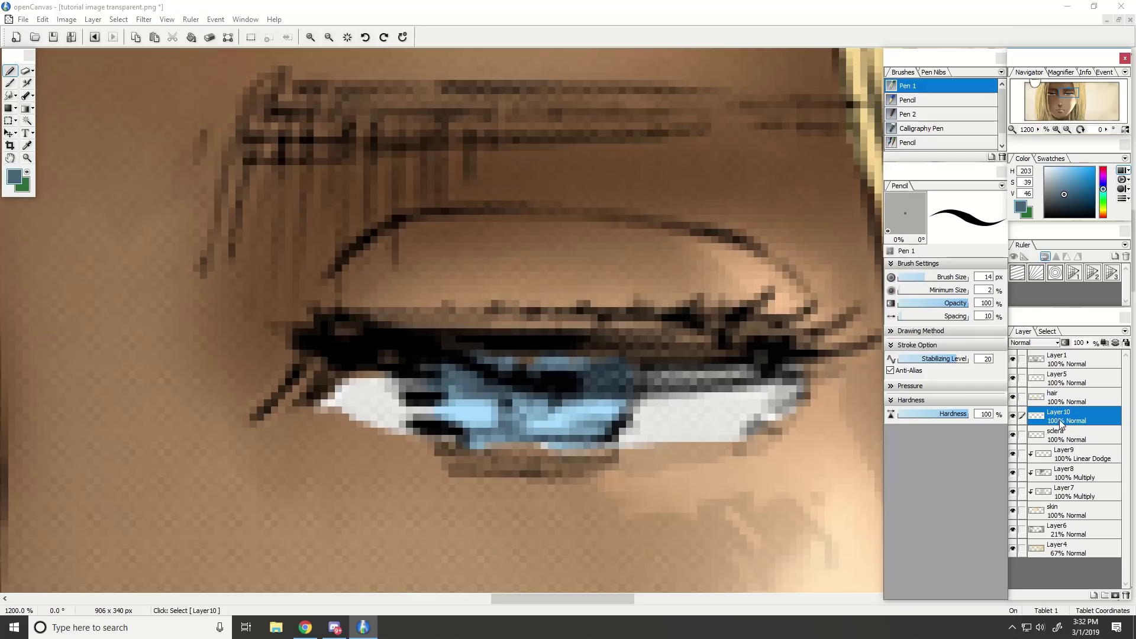
{"action": "left_click", "coordinate": [10, 83]}
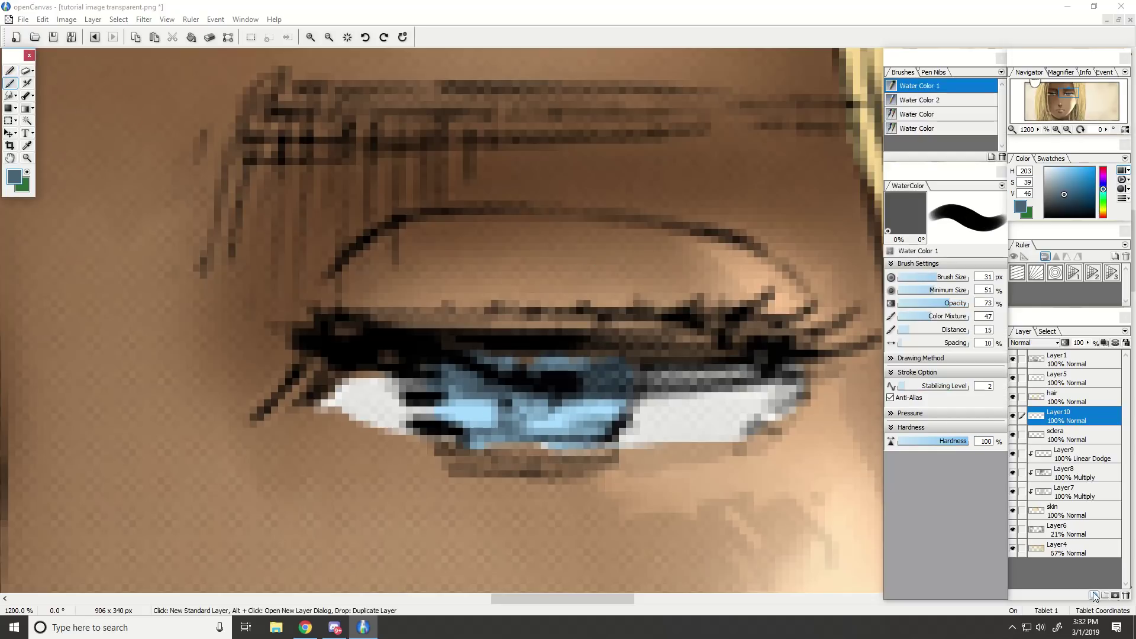
Rename the iris colour layer as pupils.
{"action": "double_click", "coordinate": [1080, 421]}
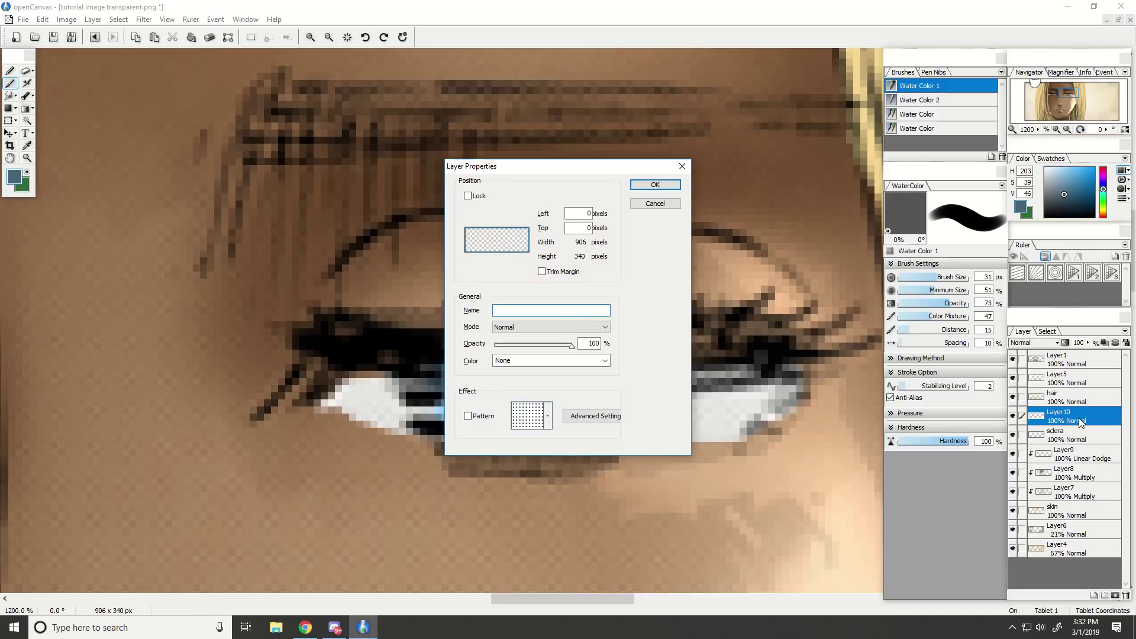
{"action": "type", "text": "pupils"}
{"action": "key", "text": "Return"}
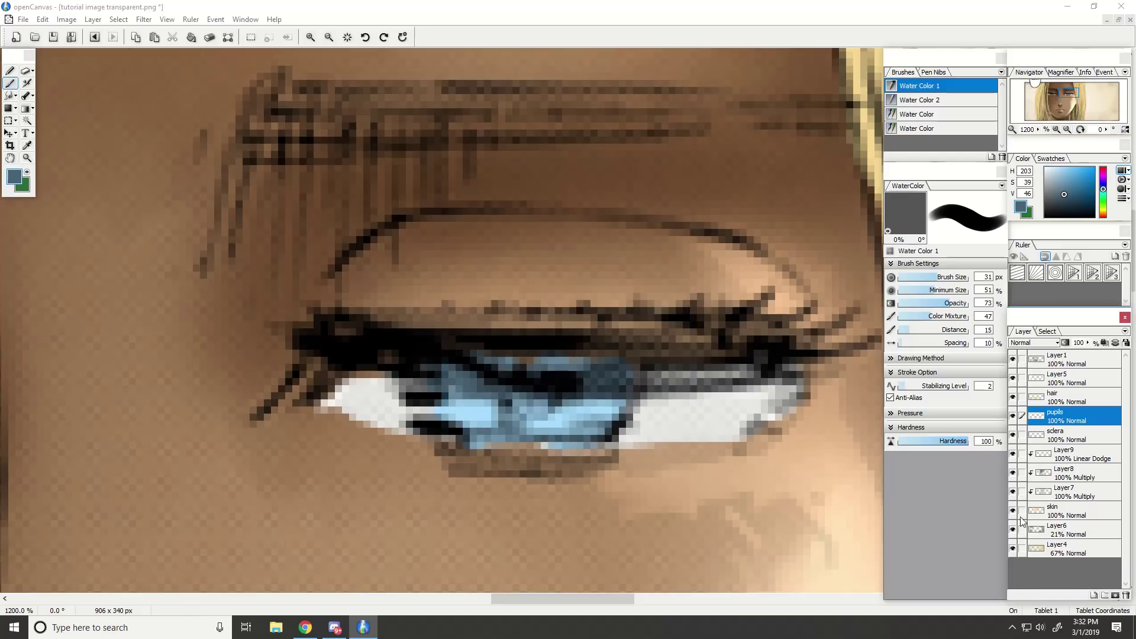
Add a layer above pupils, choose black, and set Water Color 1 to 3.9 px and 42% opacity, undoing the test stroke on the lash line.
{"action": "left_click", "coordinate": [1093, 596]}
{"action": "left_click_drag", "start_coordinate": [1054, 207], "coordinate": [1040, 230]}
{"action": "left_click_drag", "start_coordinate": [935, 276], "coordinate": [900, 288]}
{"action": "mouse_move", "coordinate": [545, 350]}
{"action": "left_mouse_down"}
{"action": "mouse_move", "coordinate": [691, 365]}
{"action": "mouse_move", "coordinate": [463, 356]}
{"action": "left_mouse_up"}
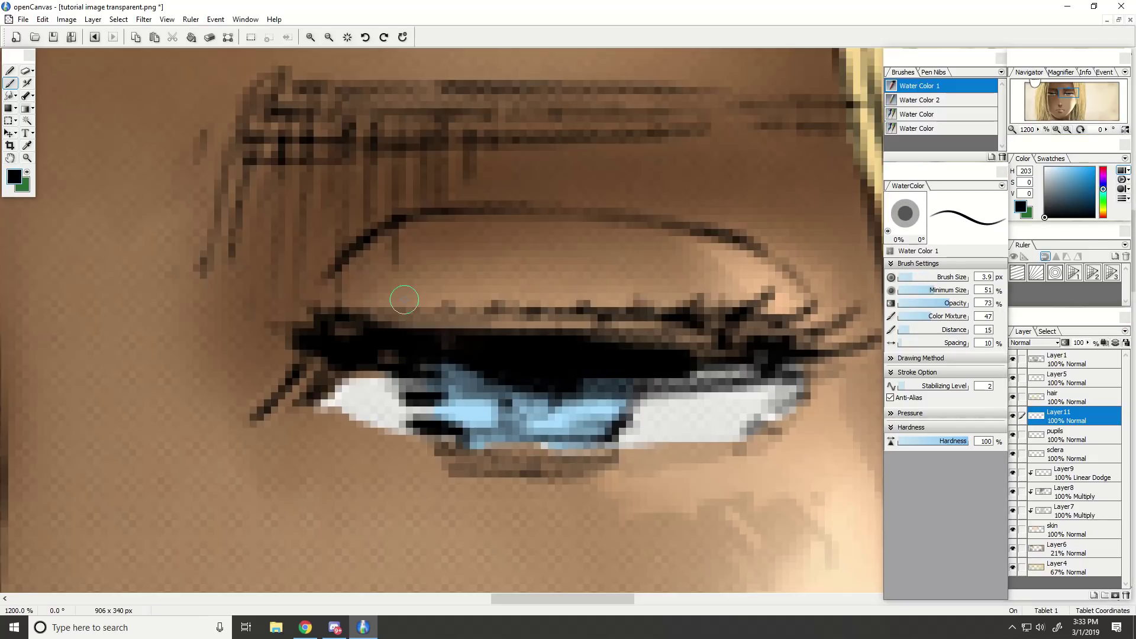
{"action": "left_click", "coordinate": [927, 303]}
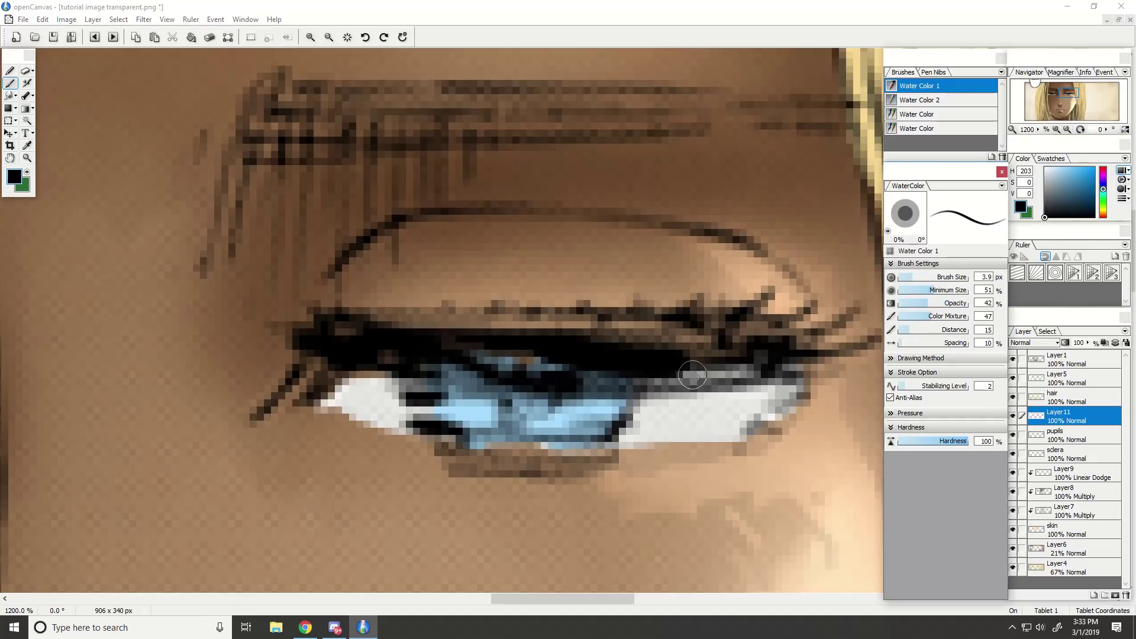
{"action": "key", "text": "ctrl+z"}
Darken the upper lash line of the right-hand eye with several translucent black strokes.
{"action": "mouse_move", "coordinate": [731, 368]}
{"action": "left_mouse_down"}
{"action": "mouse_move", "coordinate": [583, 364]}
{"action": "mouse_move", "coordinate": [520, 338]}
{"action": "left_mouse_up"}
{"action": "left_click_drag", "start_coordinate": [662, 331], "coordinate": [491, 344]}
{"action": "mouse_move", "coordinate": [620, 359]}
{"action": "left_mouse_down"}
{"action": "mouse_move", "coordinate": [449, 362]}
{"action": "mouse_move", "coordinate": [456, 351]}
{"action": "left_mouse_up"}
{"action": "left_click_drag", "start_coordinate": [597, 323], "coordinate": [391, 323]}
{"action": "left_click_drag", "start_coordinate": [659, 360], "coordinate": [759, 371]}
{"action": "key", "text": "ctrl+minus"}
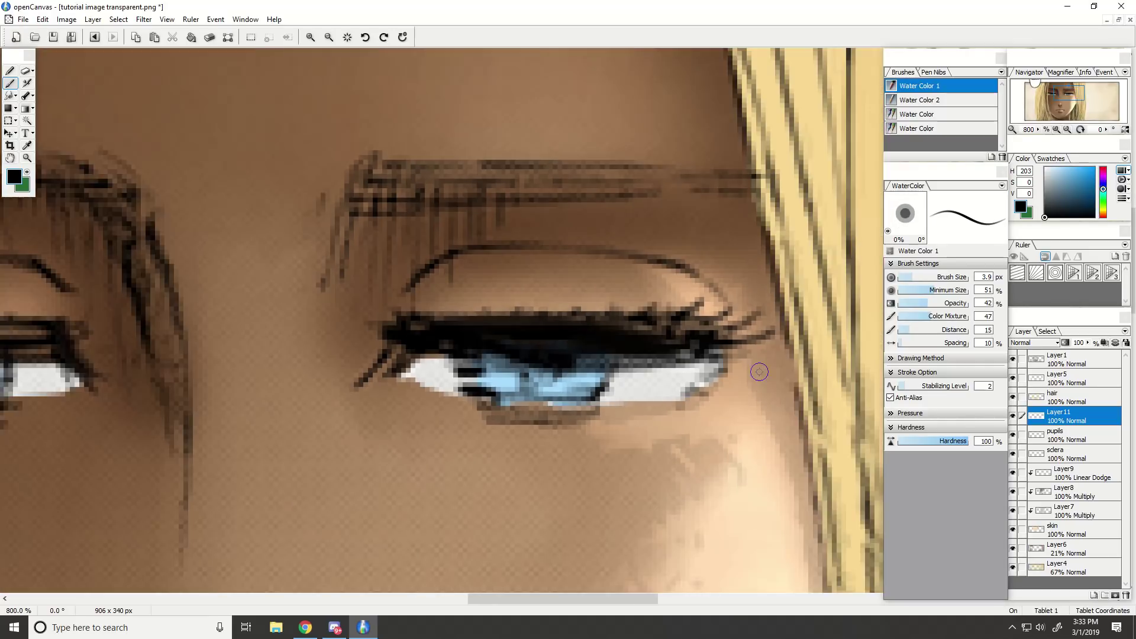
Set the brush size to 11 px and darken the upper lash line of the left-hand eye with black.
{"action": "key", "text": "ctrl+minus"}
{"action": "key", "text": "ctrl+minus"}
{"action": "key", "text": "ctrl+minus"}
{"action": "left_click_drag", "start_coordinate": [545, 599], "coordinate": [470, 599]}
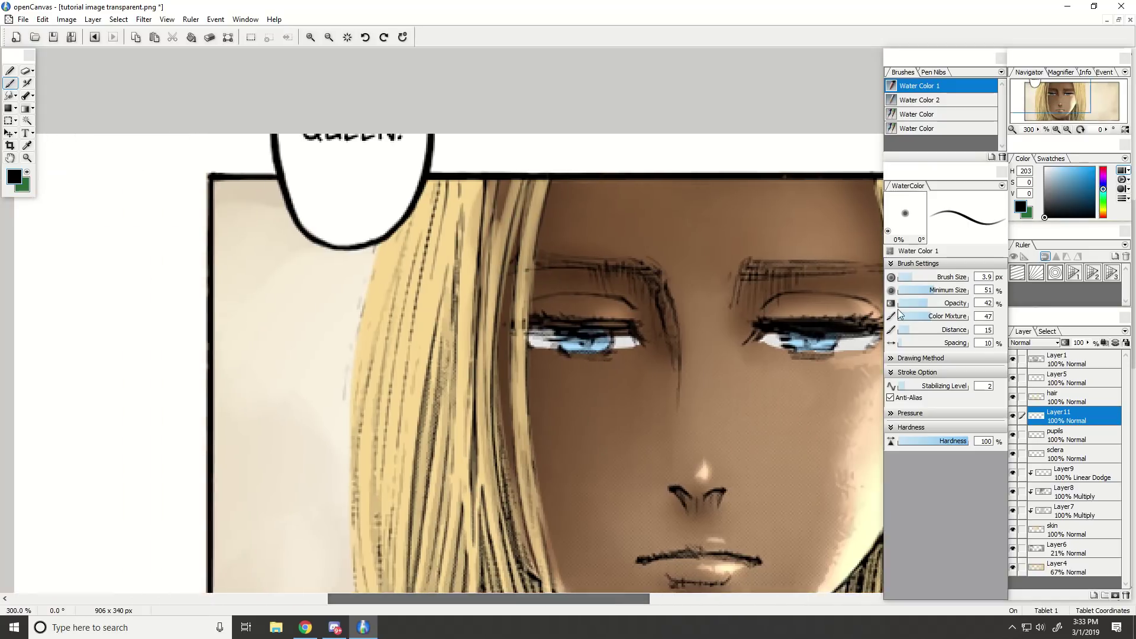
{"action": "key", "text": "ctrl+plus"}
{"action": "left_click", "coordinate": [933, 277]}
{"action": "key", "text": "ctrl+plus"}
{"action": "left_click", "coordinate": [931, 277]}
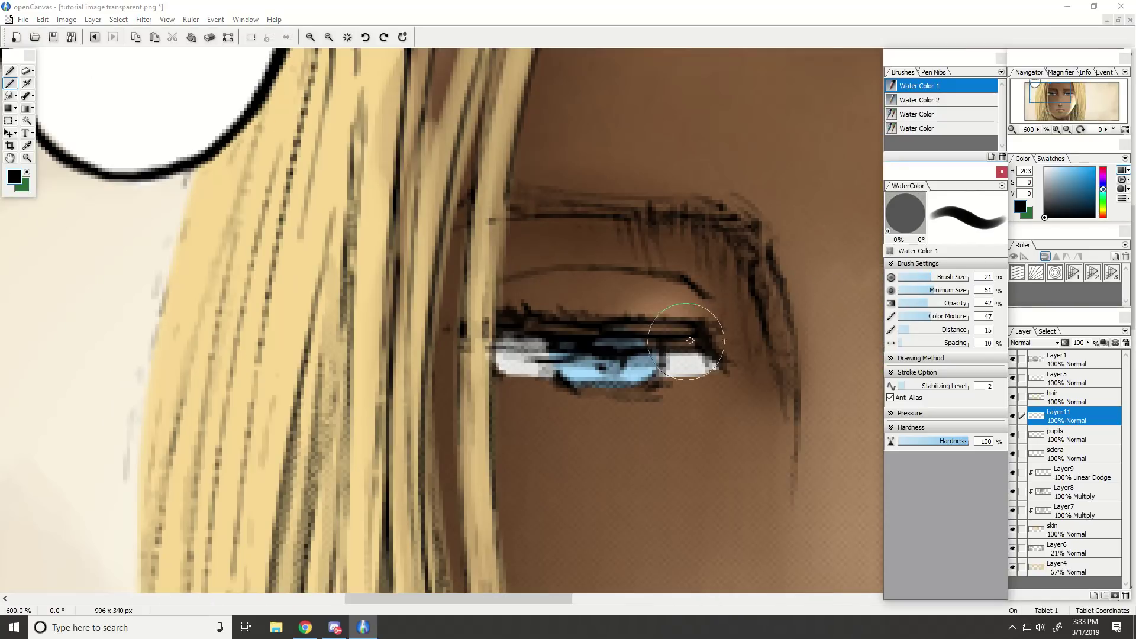
{"action": "left_click_drag", "start_coordinate": [690, 340], "coordinate": [553, 317]}
{"action": "left_click", "coordinate": [920, 277]}
{"action": "key", "text": "ctrl+z"}
{"action": "left_click_drag", "start_coordinate": [708, 338], "coordinate": [565, 330]}
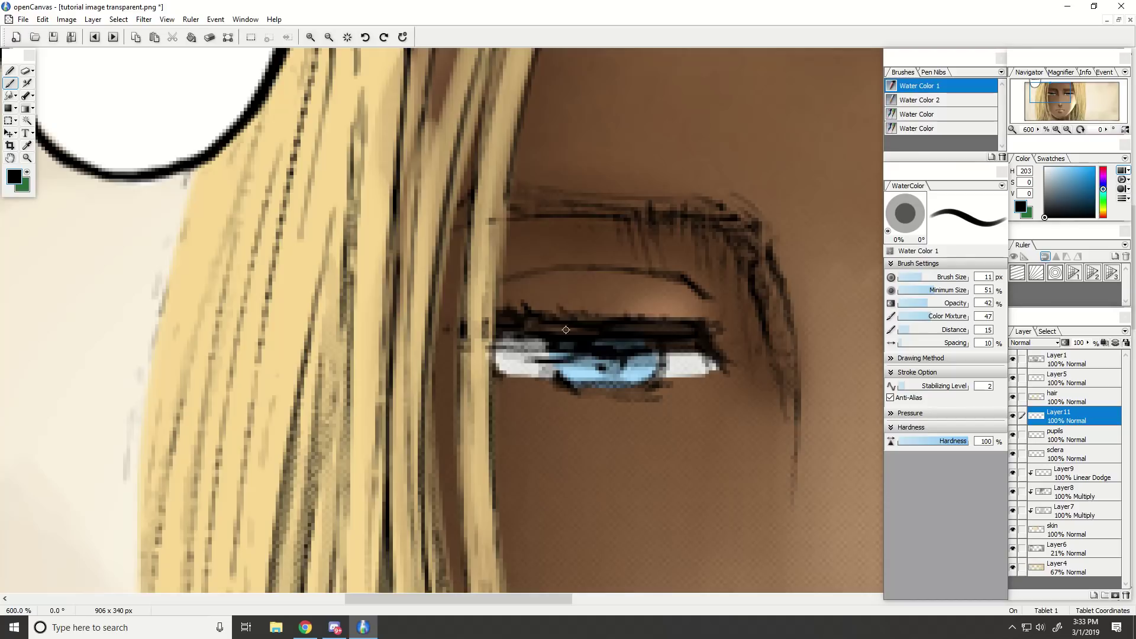
Switch to the Eraser and set its size to 1.7 px, with the whole face in view.
{"action": "key", "text": "ctrl+minus"}
{"action": "key", "text": "ctrl+minus"}
{"action": "key", "text": "ctrl+minus"}
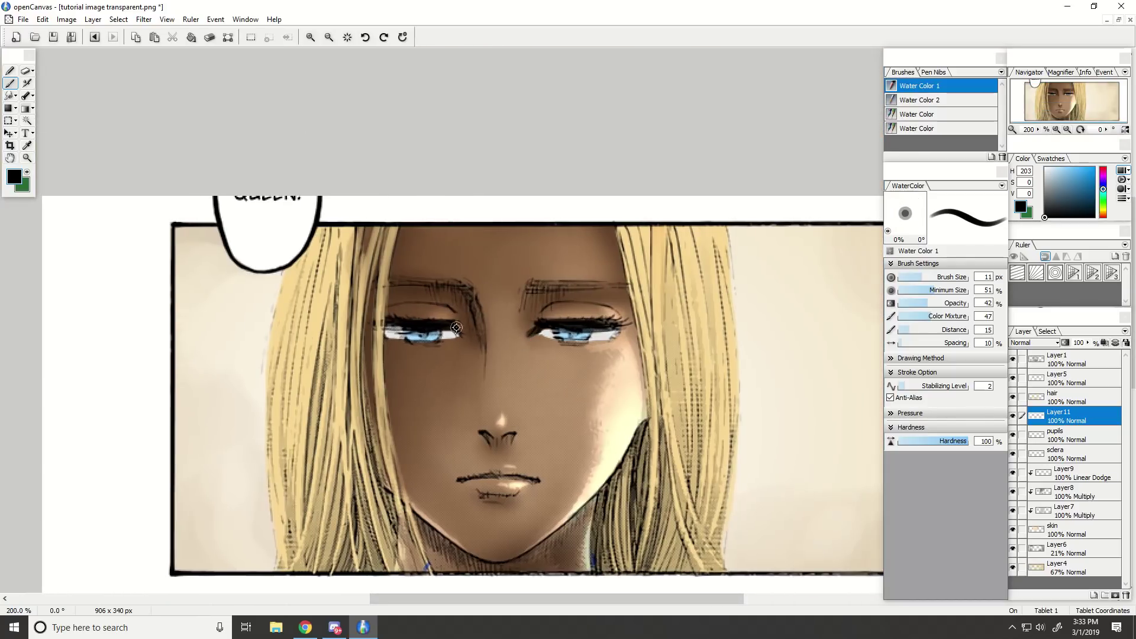
{"action": "key", "text": "e"}
{"action": "left_click_drag", "start_coordinate": [908, 286], "coordinate": [903, 278]}
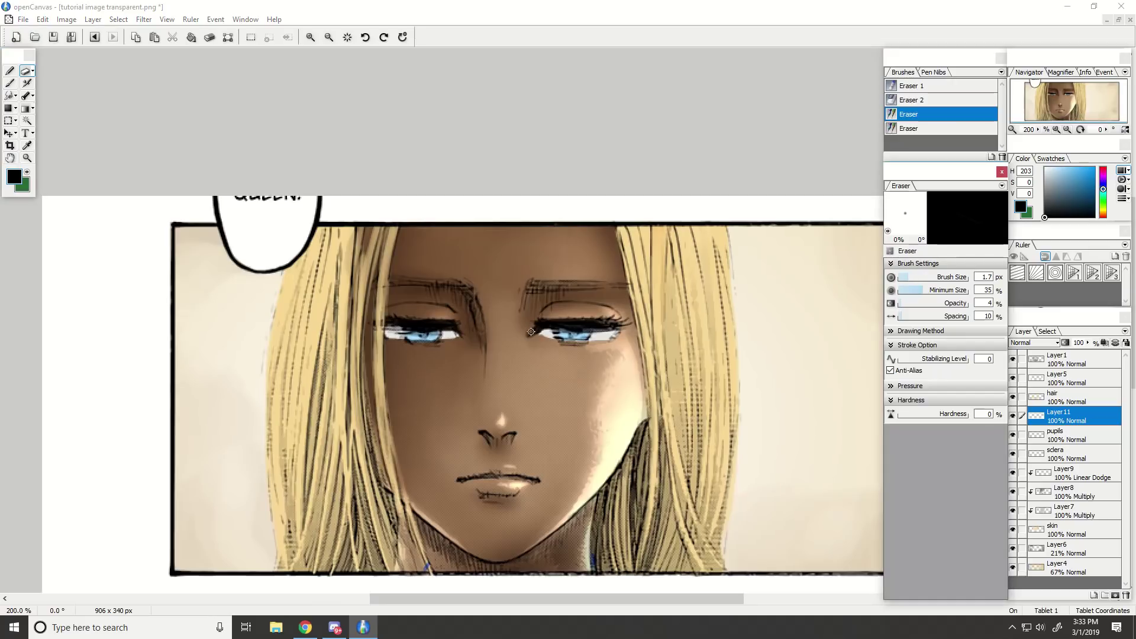
Lower the opacity of the lash shading layer, Layer11, to 75% and toggle its visibility to compare the effect.
{"action": "left_click", "coordinate": [1091, 343]}
{"action": "left_click_drag", "start_coordinate": [1093, 355], "coordinate": [1092, 353]}
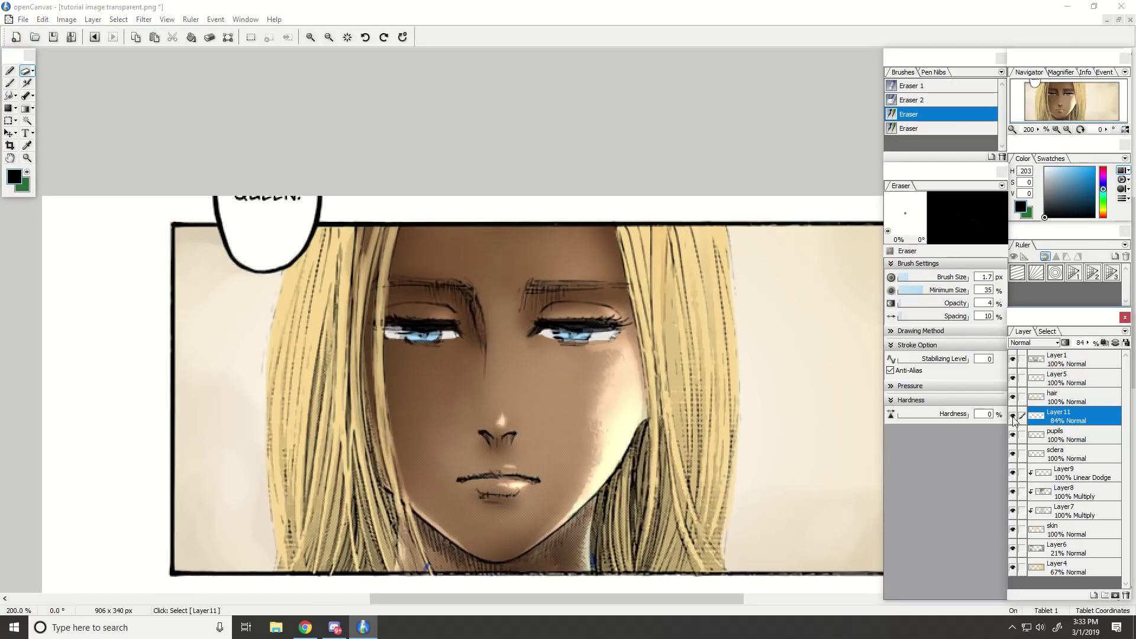
{"action": "key", "text": "ctrl+minus"}
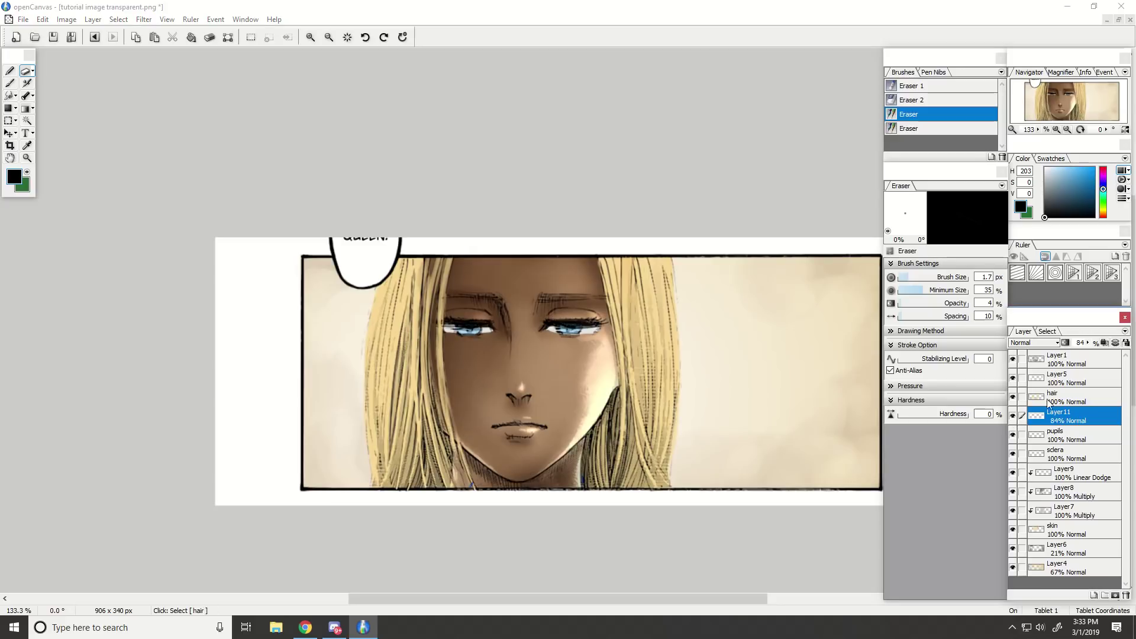
{"action": "left_click", "coordinate": [1087, 343]}
{"action": "left_click_drag", "start_coordinate": [1092, 354], "coordinate": [1092, 346]}
{"action": "left_click", "coordinate": [1013, 416]}
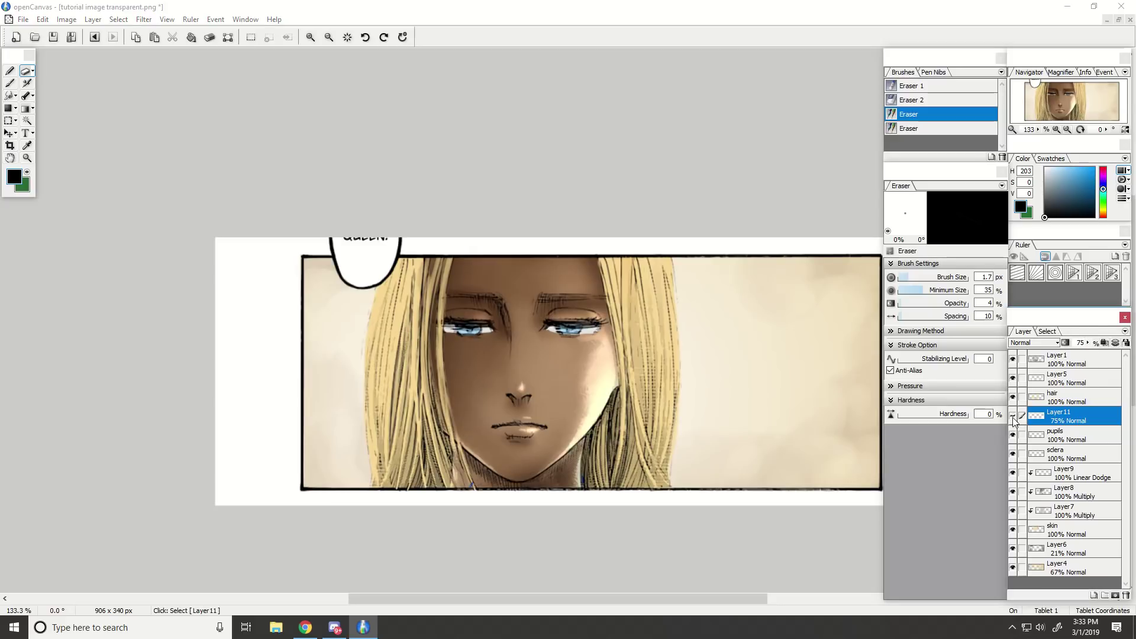
Review the eyes with the pupils and sclera layers, and add a new layer above the hair layer.
{"action": "key", "text": "ctrl+plus"}
{"action": "key", "text": "ctrl+plus"}
{"action": "key", "text": "ctrl+plus"}
{"action": "left_click", "coordinate": [1076, 436]}
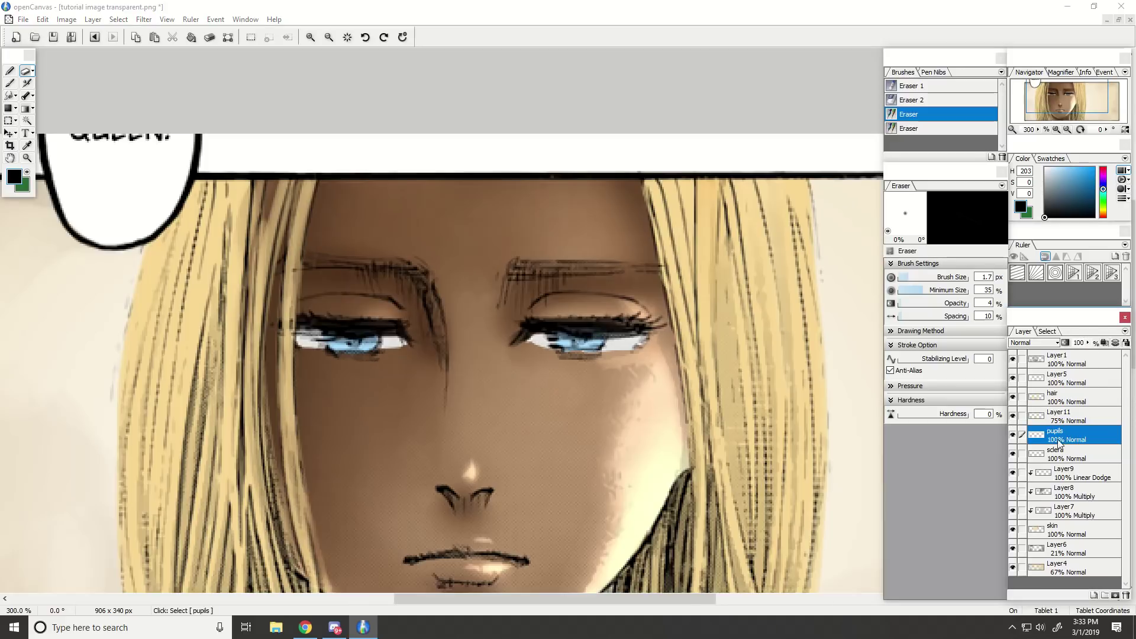
{"action": "key", "text": "ctrl+minus"}
{"action": "key", "text": "ctrl+minus"}
{"action": "left_click", "coordinate": [1078, 456]}
{"action": "left_click", "coordinate": [1070, 397]}
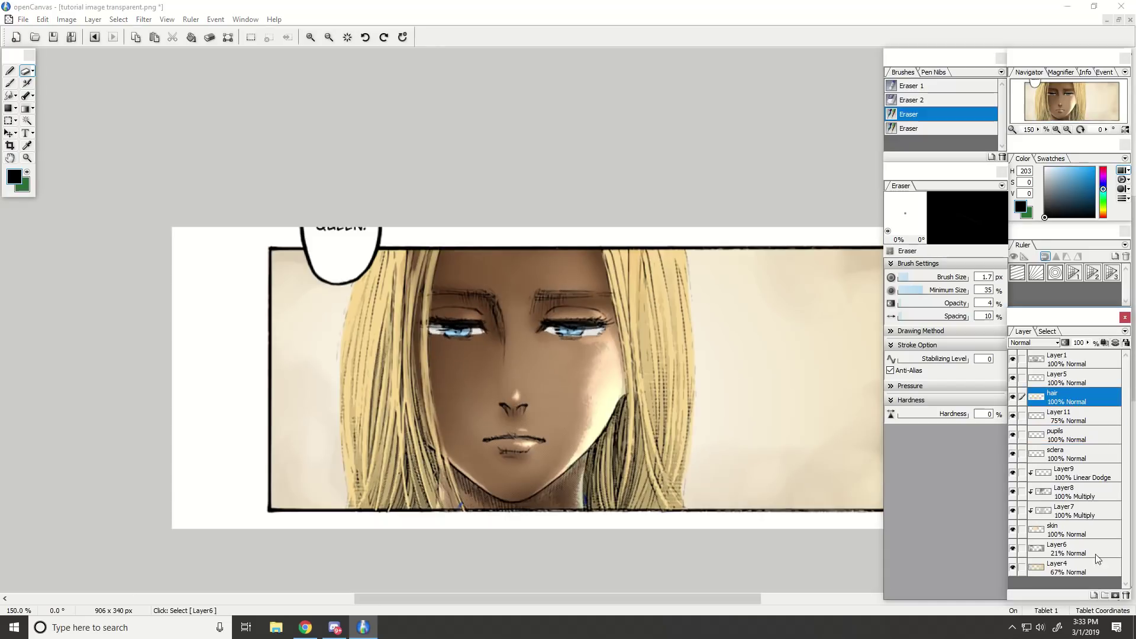
{"action": "left_click", "coordinate": [1093, 595]}
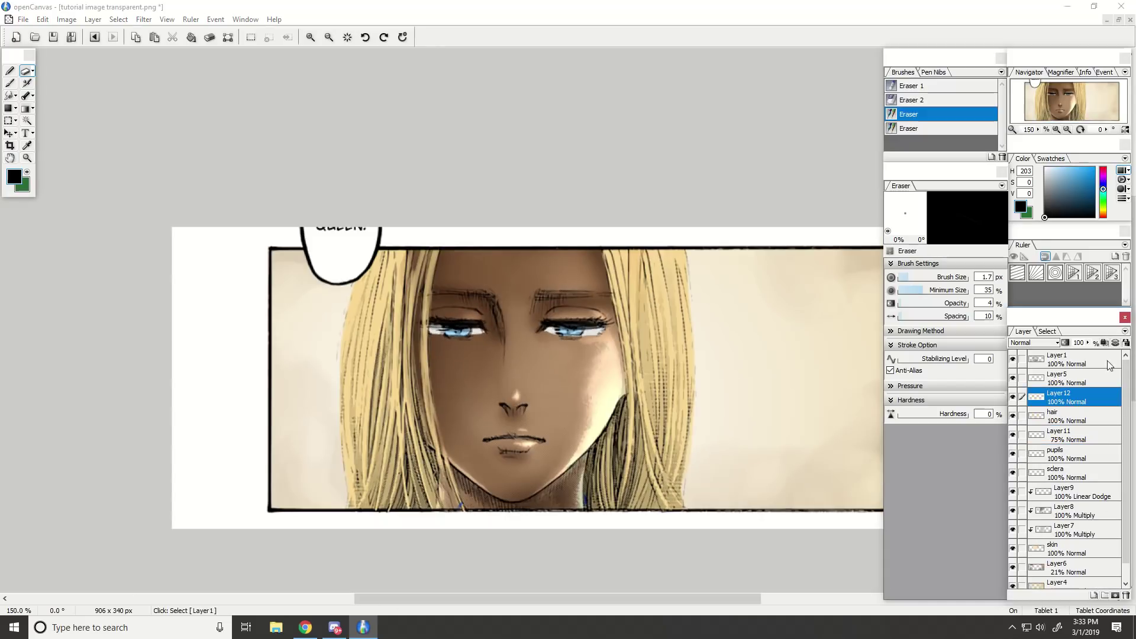
Clip Layer12 to the hair layer below it and set its blending mode to Multiply.
{"action": "left_click", "coordinate": [1115, 342]}
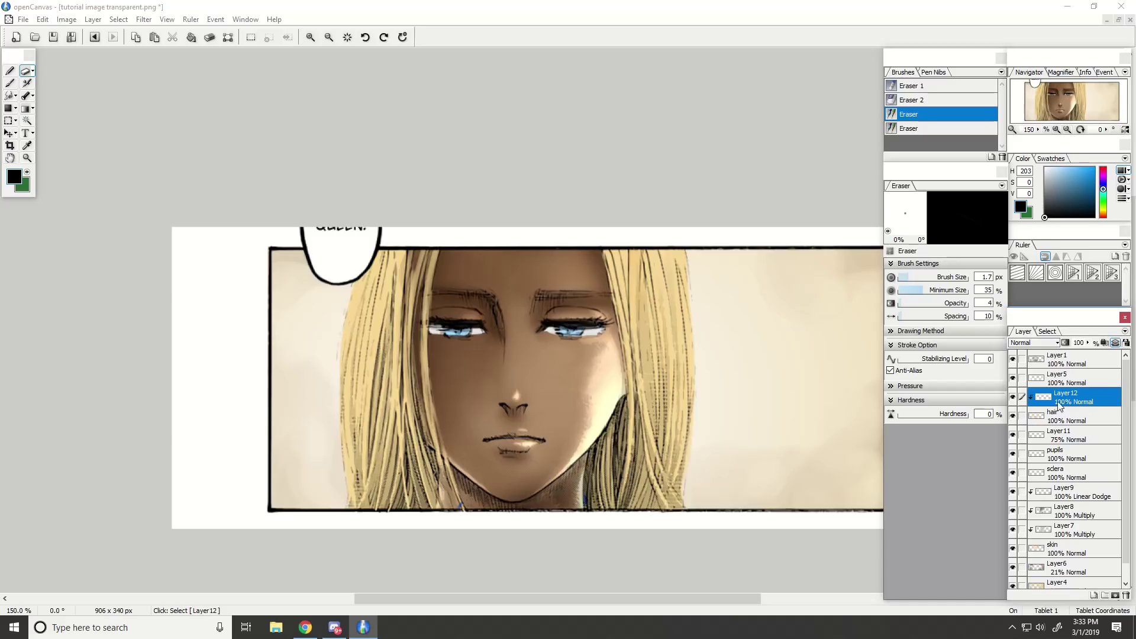
{"action": "left_click", "coordinate": [1117, 343]}
{"action": "left_click", "coordinate": [1117, 343]}
{"action": "right_click", "coordinate": [1042, 394]}
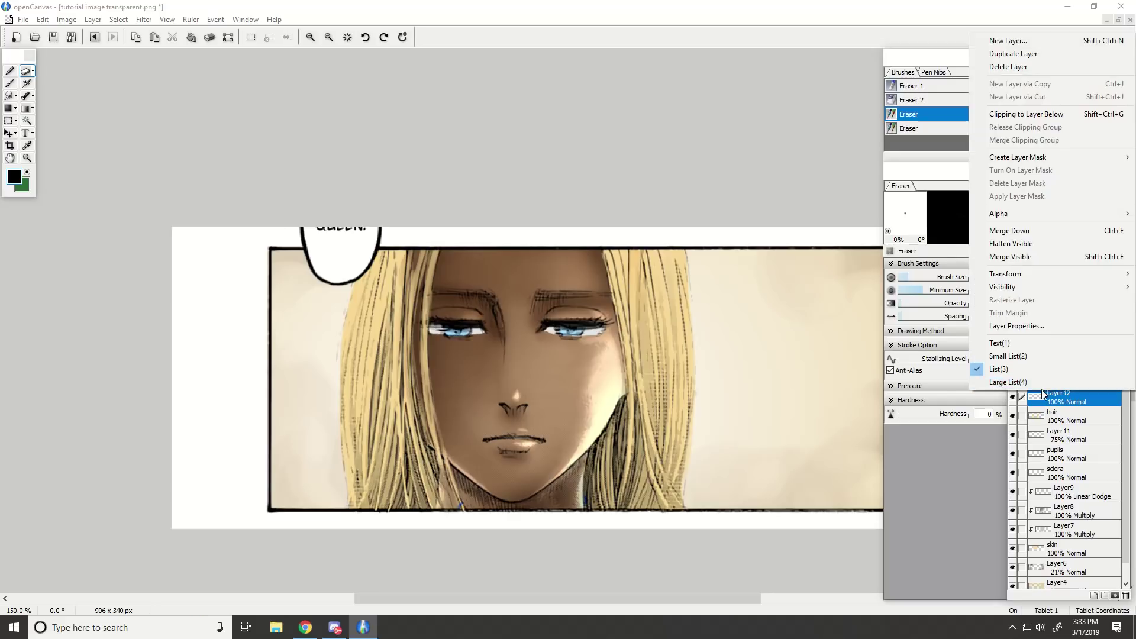
{"action": "left_click", "coordinate": [1032, 114]}
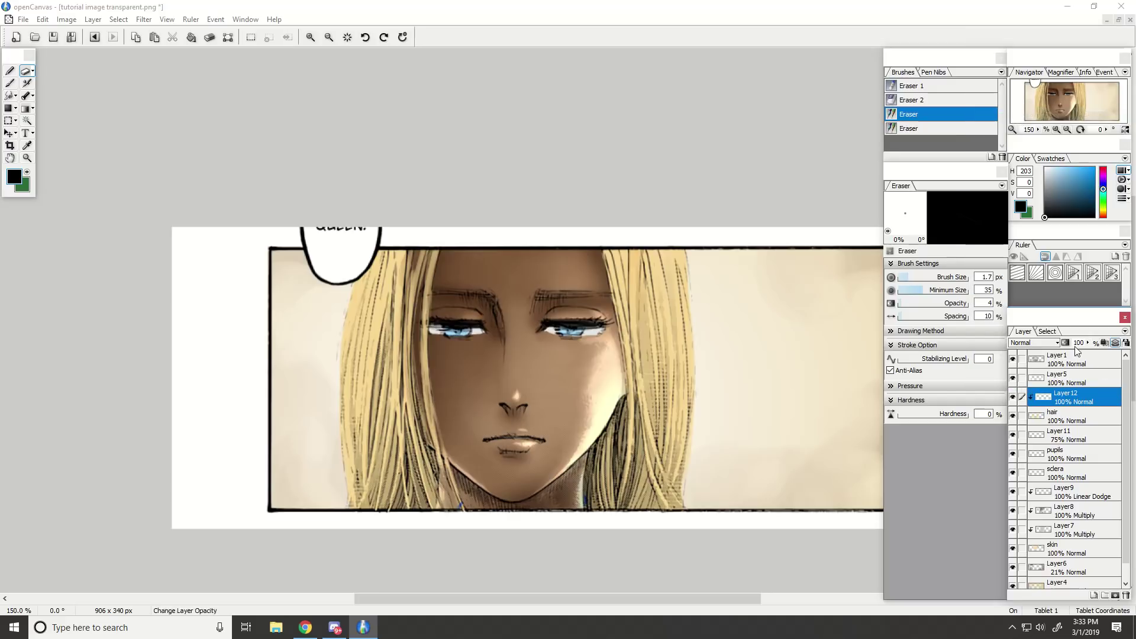
{"action": "left_click", "coordinate": [1042, 345]}
{"action": "left_click", "coordinate": [1042, 123]}
Sample the blonde hair color, choose the Pastel airbrush, and darken the color to a brown of H 41, S 42, V 38.
{"action": "left_click", "coordinate": [26, 145]}
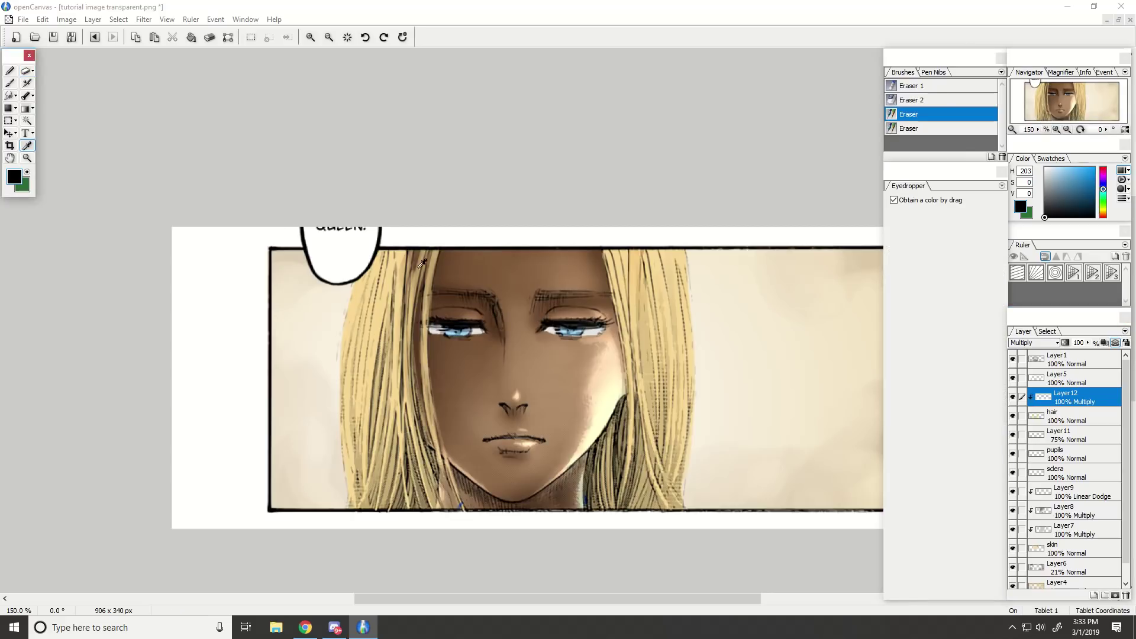
{"action": "left_click", "coordinate": [376, 324]}
{"action": "left_click", "coordinate": [26, 83]}
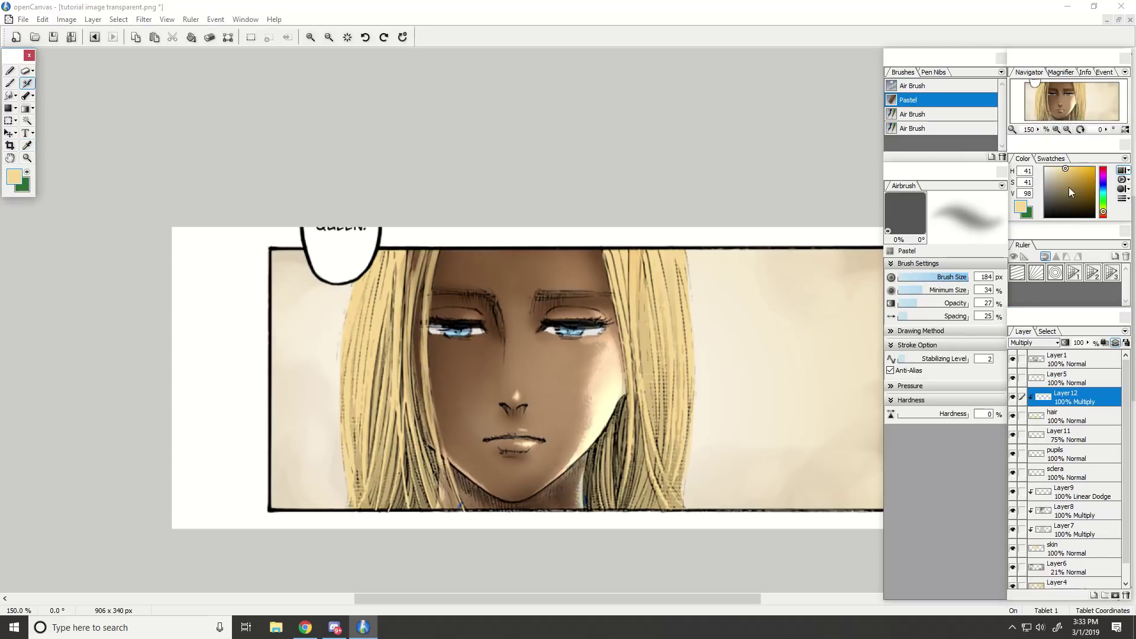
{"action": "left_click", "coordinate": [1066, 198]}
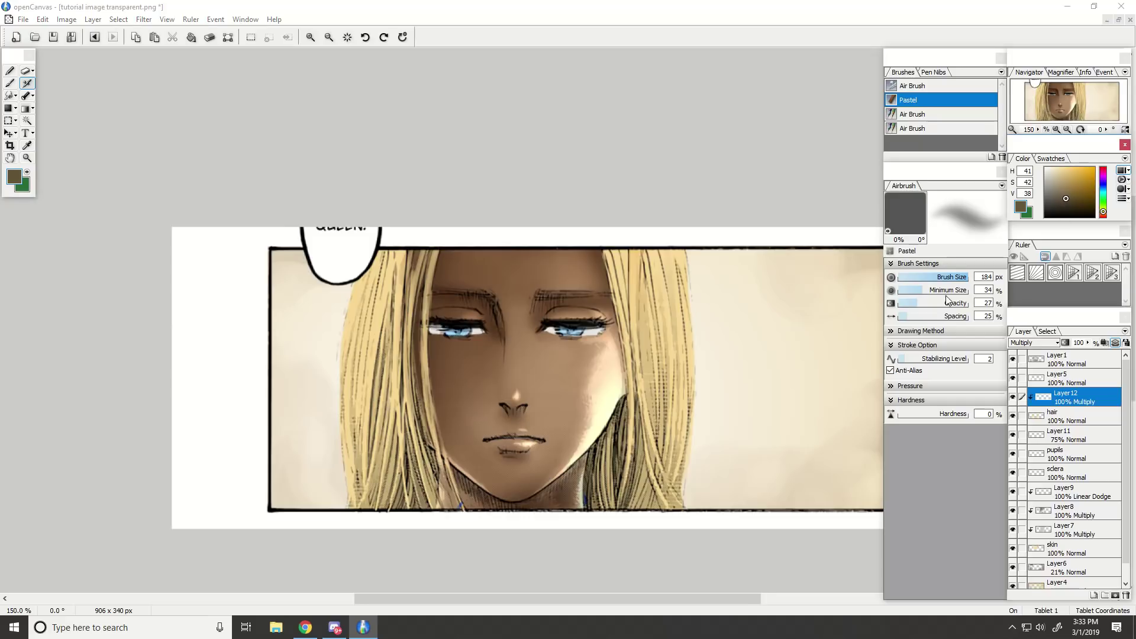
Airbrush broad soft shadows with the 184 px brush over the hair beside the face and its lower ends on both sides.
{"action": "scroll", "coordinate": [702, 438], "scroll_direction": "down", "scroll_amount": 2}
{"action": "key", "text": "ctrl+plus"}
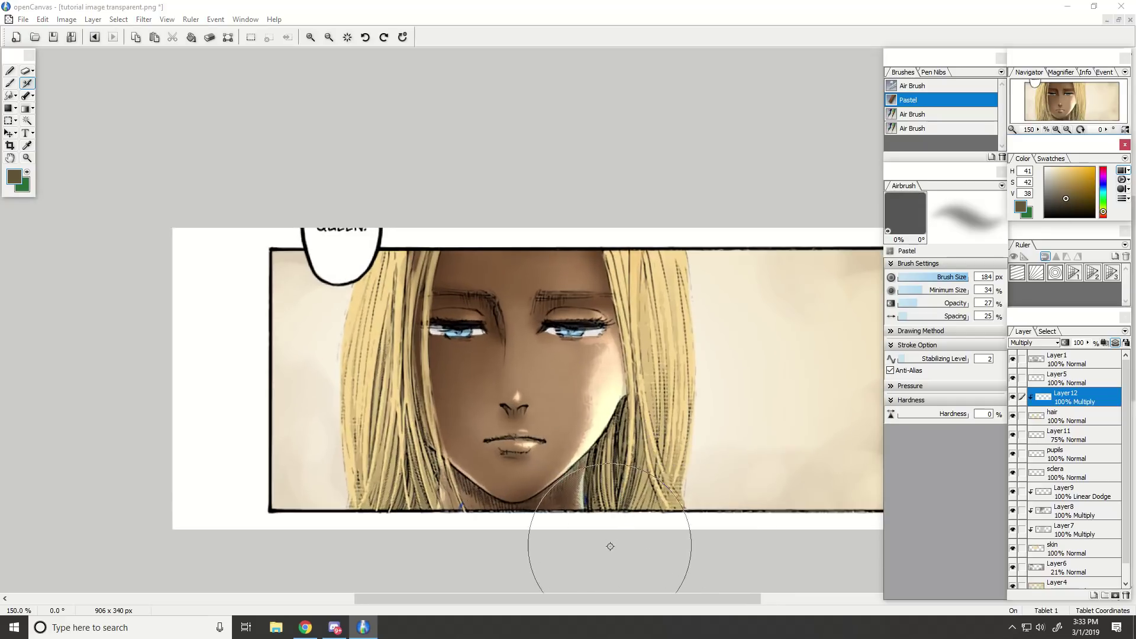
{"action": "left_click_drag", "start_coordinate": [611, 545], "coordinate": [632, 394]}
{"action": "left_click_drag", "start_coordinate": [613, 236], "coordinate": [636, 381]}
{"action": "left_click_drag", "start_coordinate": [616, 257], "coordinate": [632, 372]}
{"action": "mouse_move", "coordinate": [445, 482]}
{"action": "left_mouse_down"}
{"action": "mouse_move", "coordinate": [420, 423]}
{"action": "mouse_move", "coordinate": [412, 473]}
{"action": "left_mouse_up"}
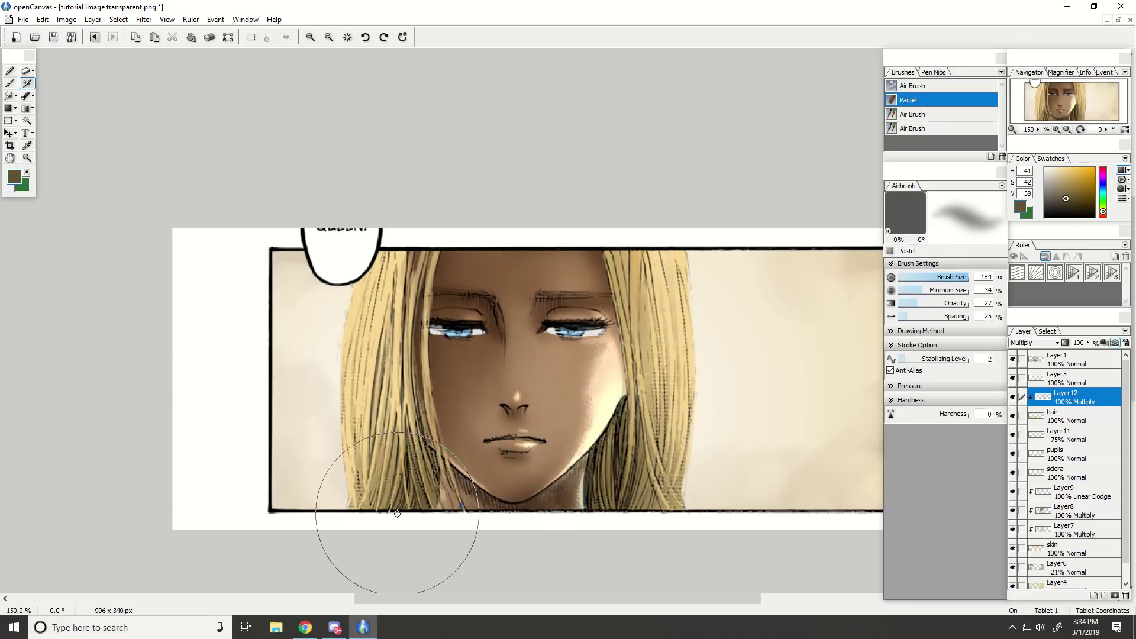
{"action": "key", "text": "ctrl+minus"}
{"action": "key", "text": "ctrl+plus"}
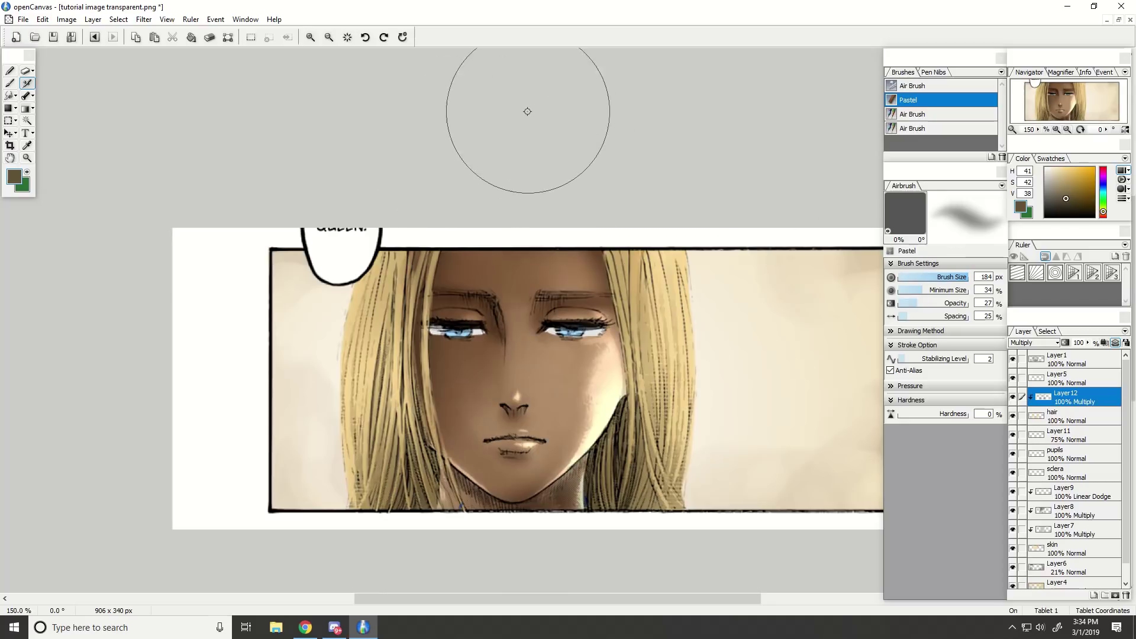
{"action": "key", "text": "ctrl+minus"}
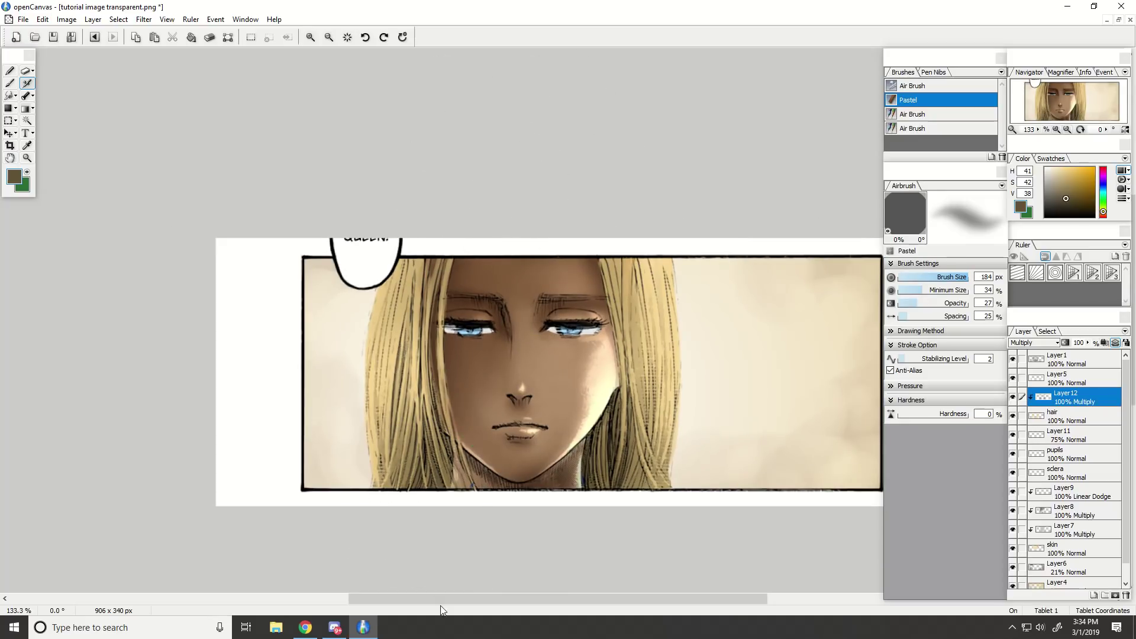
Deepen the hair shadows beside the jaw with a 16 px airbrush and across the lower ends on both sides at 72 px.
{"action": "left_click", "coordinate": [926, 277]}
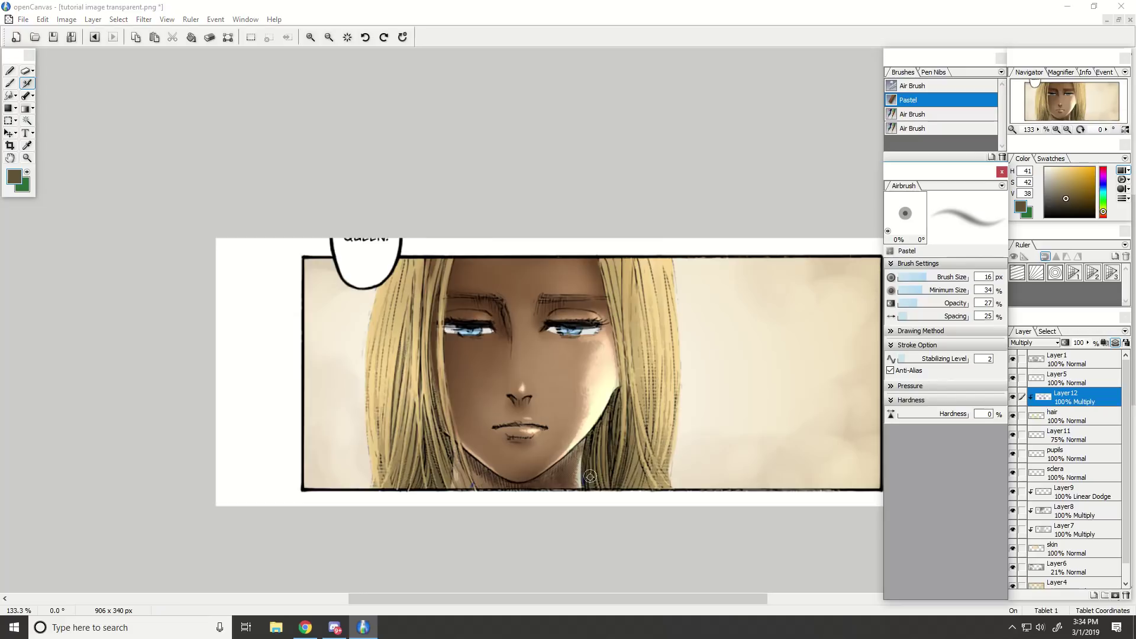
{"action": "mouse_move", "coordinate": [590, 477]}
{"action": "left_mouse_down"}
{"action": "mouse_move", "coordinate": [615, 399]}
{"action": "mouse_move", "coordinate": [597, 429]}
{"action": "left_mouse_up"}
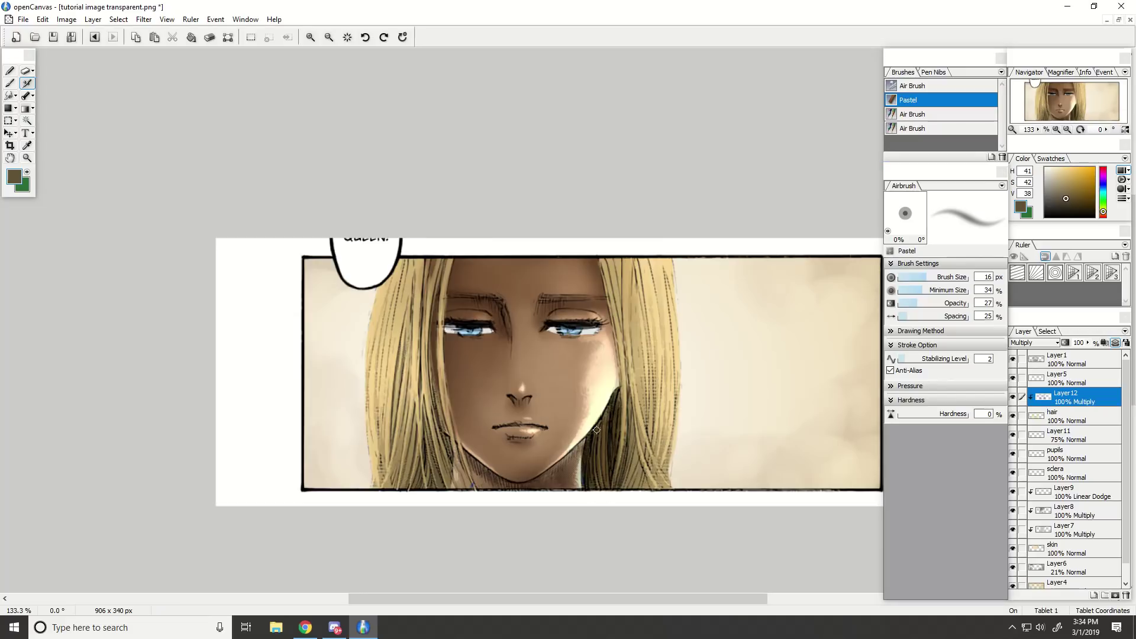
{"action": "key", "text": "bracketright"}
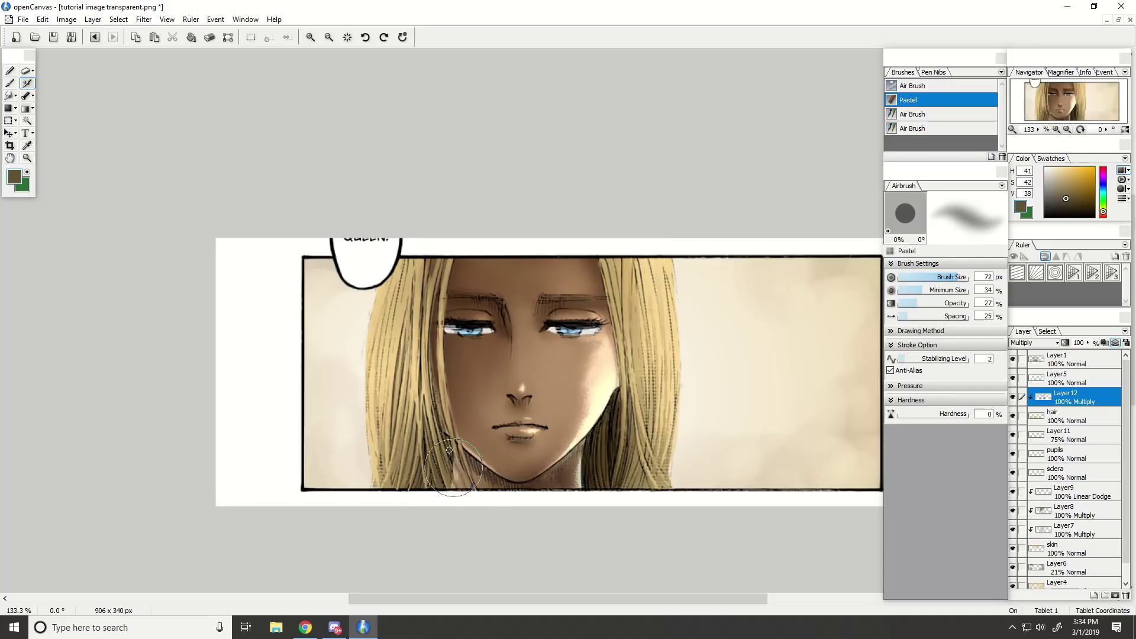
{"action": "left_click_drag", "start_coordinate": [442, 501], "coordinate": [421, 483]}
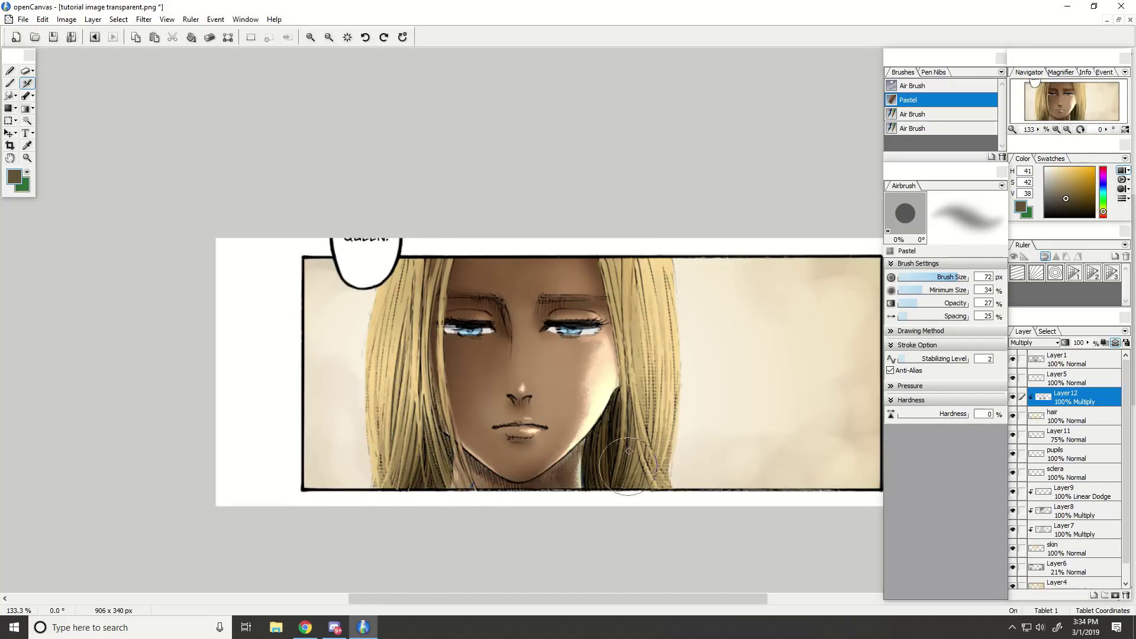
{"action": "left_click_drag", "start_coordinate": [618, 470], "coordinate": [636, 443]}
Lighten the airbrush color to H 41, S 39, V 51.
{"action": "left_click", "coordinate": [1063, 191]}
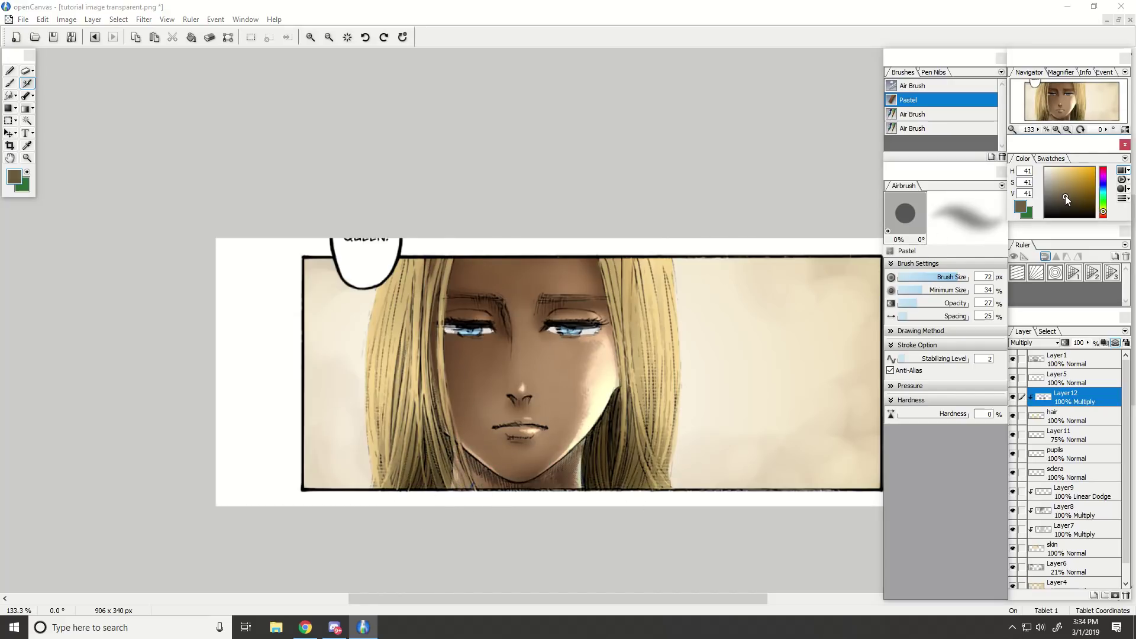
{"action": "scroll", "coordinate": [613, 397], "scroll_direction": "down", "scroll_amount": 2}
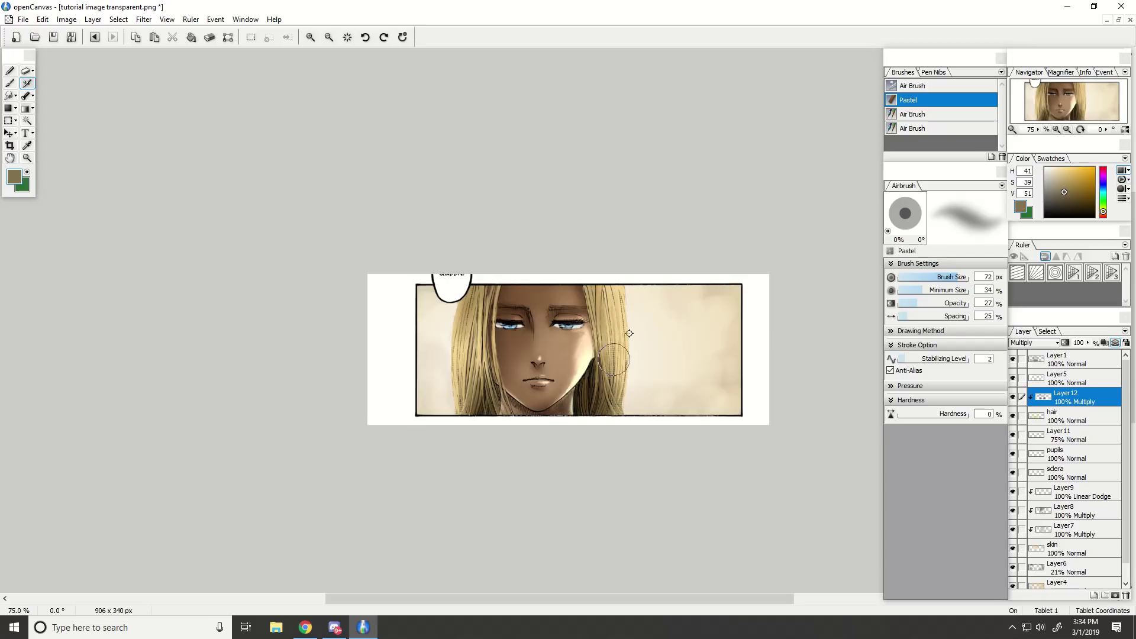
{"action": "scroll", "coordinate": [868, 395], "scroll_direction": "up", "scroll_amount": 2}
Add a new layer above Layer12, clip it to the hair, and set its blending mode to Multiply.
{"action": "left_click", "coordinate": [1095, 595]}
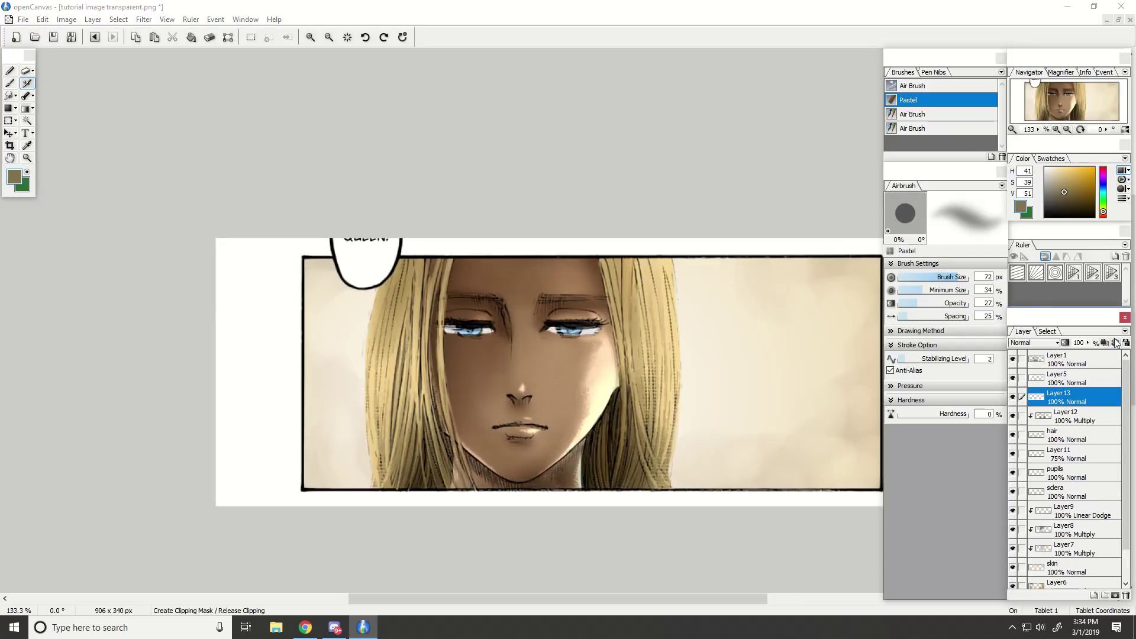
{"action": "left_click", "coordinate": [1115, 342]}
{"action": "left_click", "coordinate": [1033, 343]}
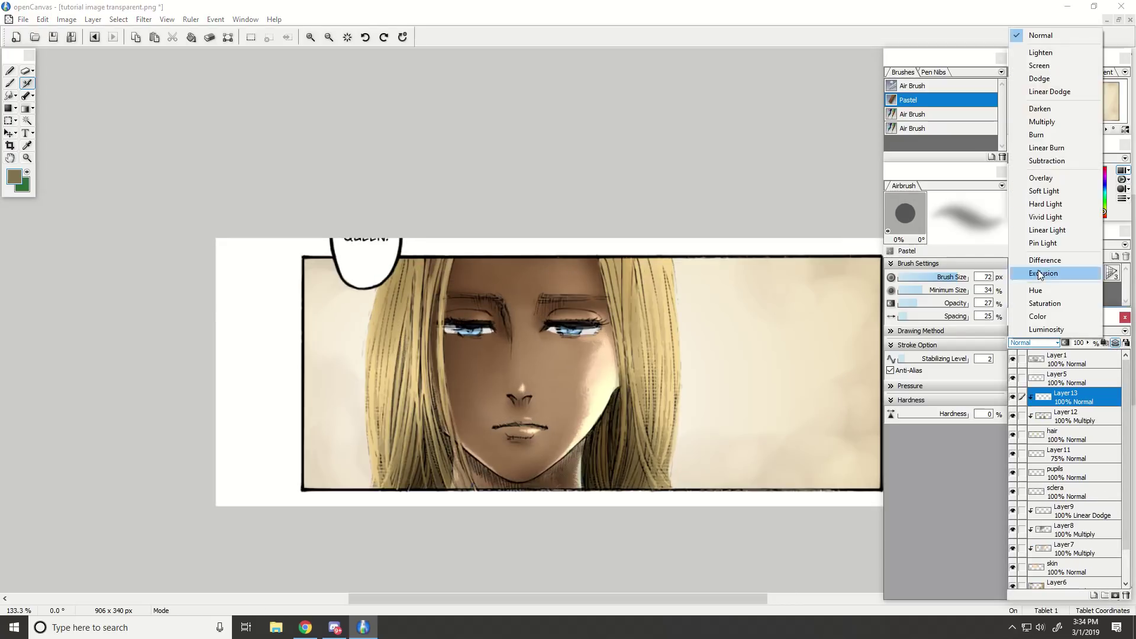
{"action": "left_click", "coordinate": [1046, 123]}
Set the color to H 41, S 31, V 49, choose the Water Color 1 brush, and try a shadow strand in the right-hand hair.
{"action": "key", "text": "ctrl+plus"}
{"action": "left_click_drag", "start_coordinate": [1062, 193], "coordinate": [1059, 190]}
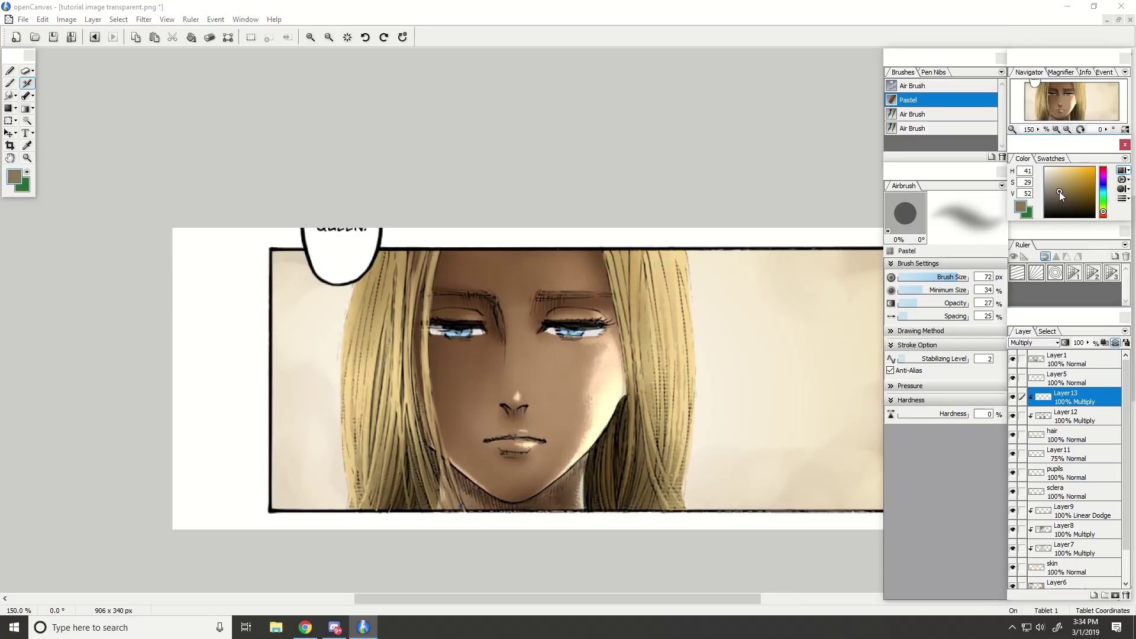
{"action": "left_click", "coordinate": [9, 83]}
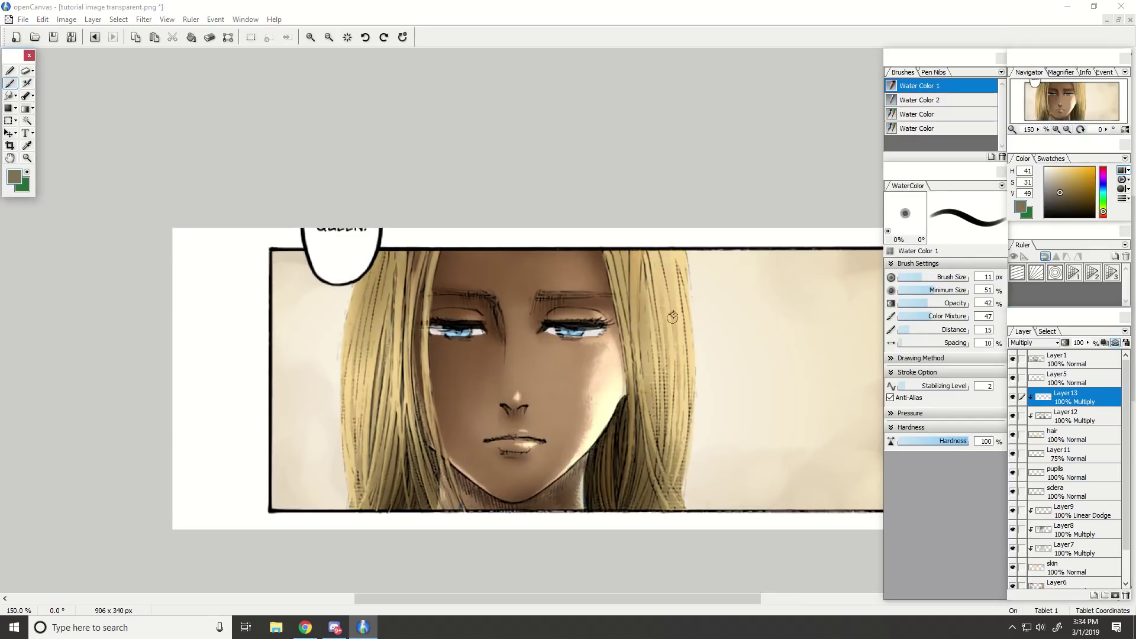
{"action": "mouse_move", "coordinate": [650, 502]}
{"action": "left_mouse_down"}
{"action": "mouse_move", "coordinate": [644, 316]}
{"action": "mouse_move", "coordinate": [624, 218]}
{"action": "left_mouse_up"}
{"action": "key", "text": "ctrl+z"}
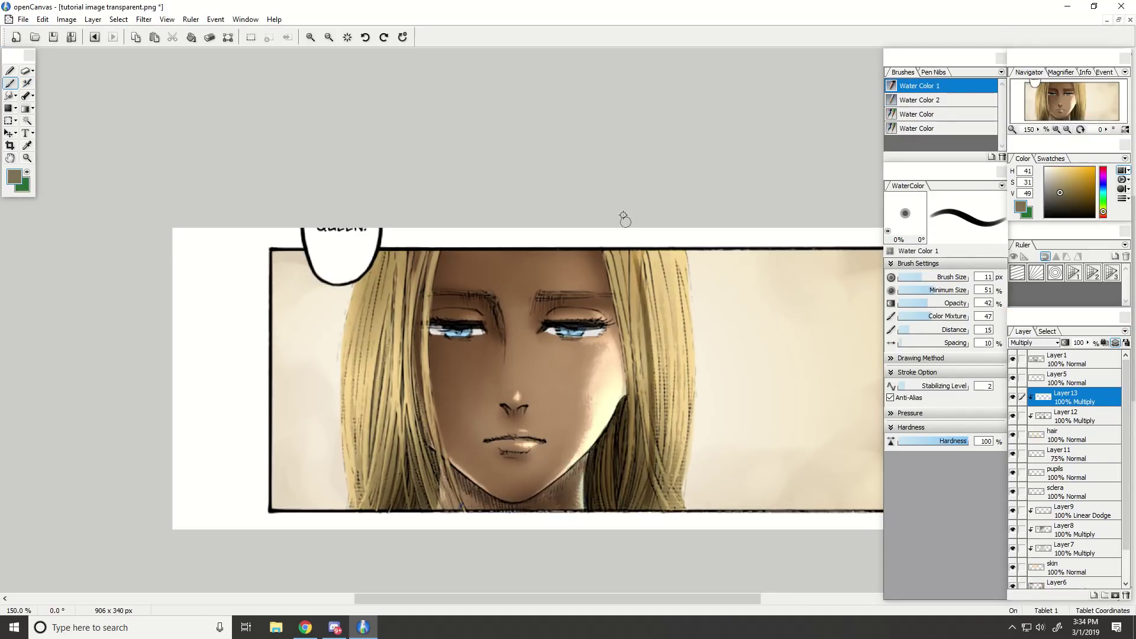
{"action": "key", "text": "ctrl+z"}
Paint long shadow strands along the inner edge of the left hair section, beside the face.
{"action": "left_click_drag", "start_coordinate": [584, 599], "coordinate": [560, 594]}
{"action": "scroll", "coordinate": [442, 294], "scroll_direction": "up", "scroll_amount": 2}
{"action": "mouse_move", "coordinate": [408, 180]}
{"action": "left_mouse_down"}
{"action": "mouse_move", "coordinate": [393, 323]}
{"action": "mouse_move", "coordinate": [404, 438]}
{"action": "left_mouse_up"}
{"action": "scroll", "coordinate": [452, 395], "scroll_direction": "down", "scroll_amount": 1}
{"action": "left_click_drag", "start_coordinate": [493, 571], "coordinate": [455, 355]}
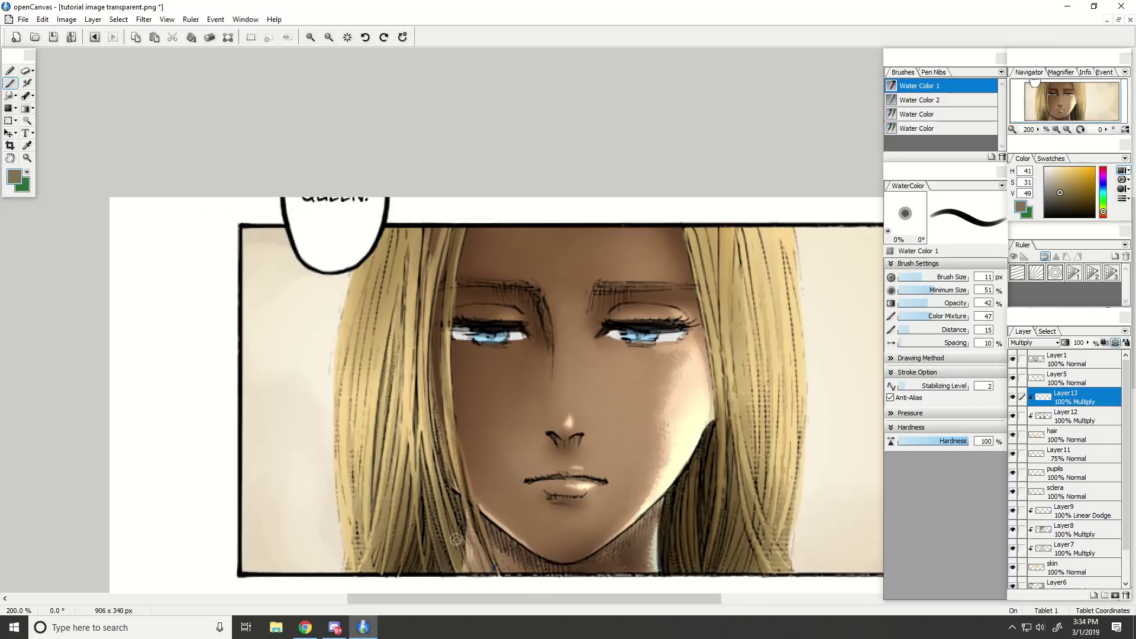
{"action": "mouse_move", "coordinate": [459, 550]}
{"action": "left_mouse_down"}
{"action": "mouse_move", "coordinate": [437, 453]}
{"action": "mouse_move", "coordinate": [437, 231]}
{"action": "left_mouse_up"}
{"action": "left_click_drag", "start_coordinate": [424, 328], "coordinate": [445, 230]}
{"action": "left_click_drag", "start_coordinate": [418, 436], "coordinate": [453, 224]}
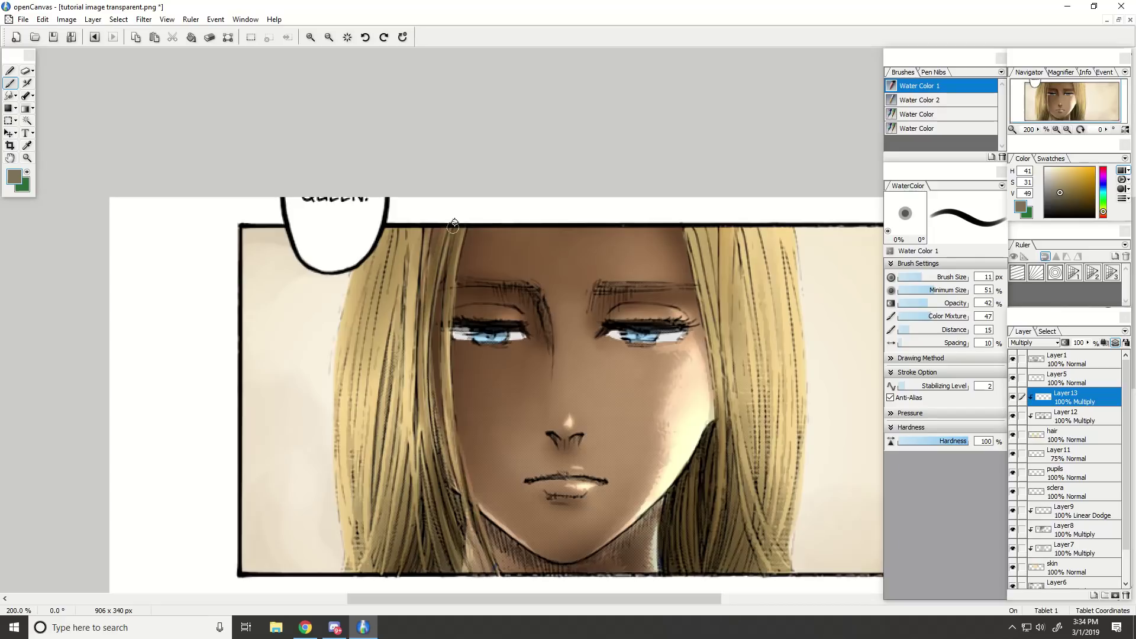
Paint a shadow strand from the panel's upper border down the left hair section, undoing the stray strokes around it.
{"action": "mouse_move", "coordinate": [440, 565]}
{"action": "left_mouse_down"}
{"action": "mouse_move", "coordinate": [416, 415]}
{"action": "mouse_move", "coordinate": [424, 219]}
{"action": "mouse_move", "coordinate": [412, 417]}
{"action": "left_mouse_up"}
{"action": "key", "text": "ctrl+z"}
{"action": "key", "text": "ctrl+z"}
{"action": "left_click_drag", "start_coordinate": [423, 218], "coordinate": [411, 409]}
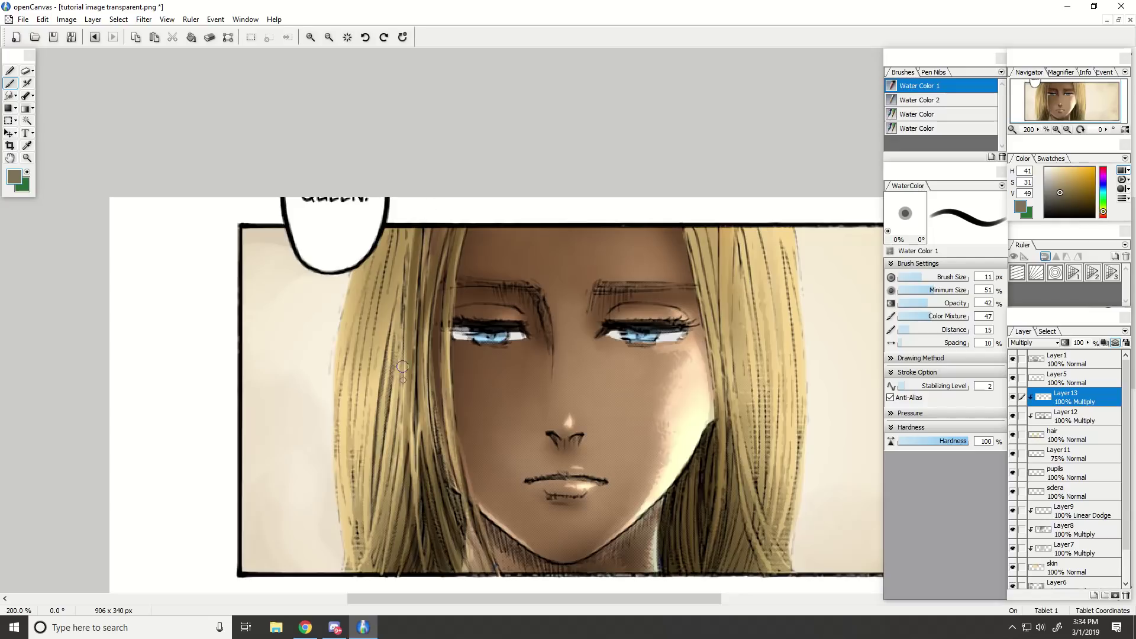
{"action": "mouse_move", "coordinate": [396, 570]}
{"action": "left_mouse_down"}
{"action": "mouse_move", "coordinate": [408, 470]}
{"action": "mouse_move", "coordinate": [401, 377]}
{"action": "left_mouse_up"}
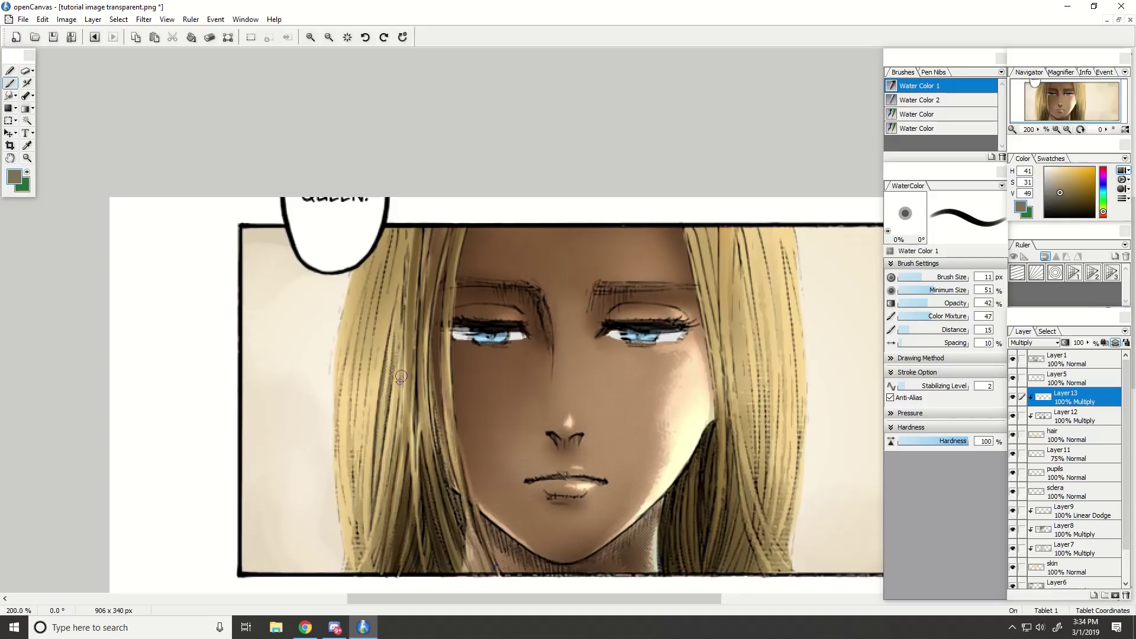
{"action": "key", "text": "ctrl+z"}
Paint a shadow strand in the lower middle of the left hair section and undo the unwanted longer strokes.
{"action": "mouse_move", "coordinate": [377, 562]}
{"action": "left_mouse_down"}
{"action": "mouse_move", "coordinate": [397, 330]}
{"action": "mouse_move", "coordinate": [388, 425]}
{"action": "left_mouse_up"}
{"action": "left_click_drag", "start_coordinate": [415, 227], "coordinate": [372, 526]}
{"action": "mouse_move", "coordinate": [374, 527]}
{"action": "left_mouse_down"}
{"action": "mouse_move", "coordinate": [402, 237]}
{"action": "mouse_move", "coordinate": [387, 366]}
{"action": "mouse_move", "coordinate": [396, 320]}
{"action": "left_mouse_up"}
{"action": "key", "text": "ctrl+z"}
{"action": "key", "text": "ctrl+z"}
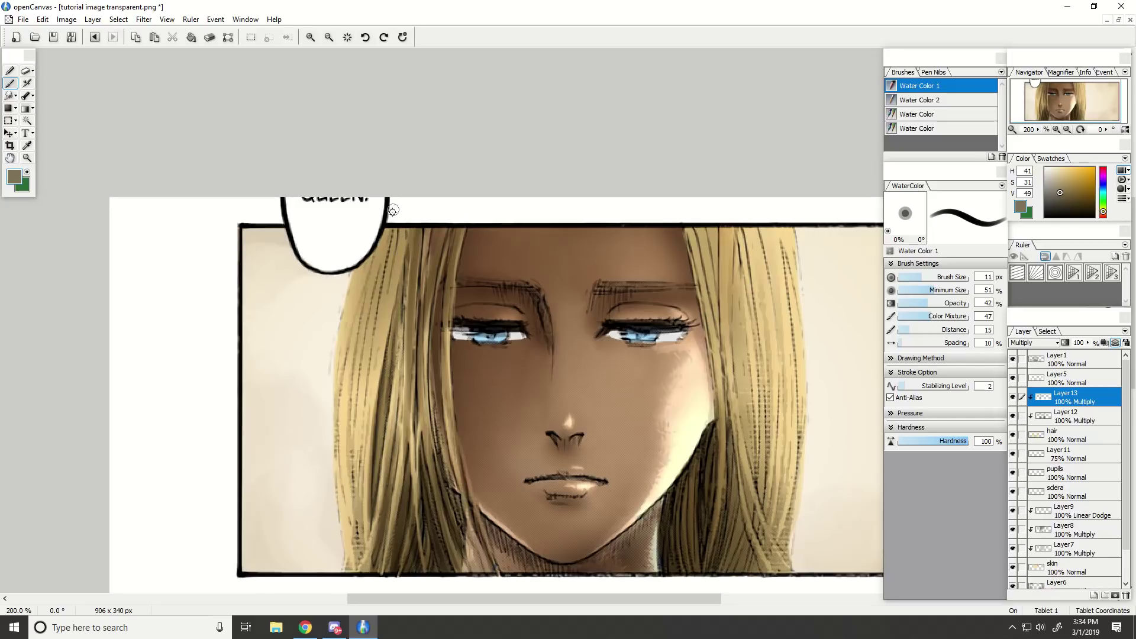
{"action": "left_click_drag", "start_coordinate": [393, 220], "coordinate": [375, 326]}
{"action": "left_click_drag", "start_coordinate": [403, 231], "coordinate": [365, 464]}
{"action": "key", "text": "ctrl+z"}
{"action": "key", "text": "ctrl+z"}
Add full-length shadow strands through the middle of the left hair section, undoing the unwanted strokes near its lower end.
{"action": "left_click_drag", "start_coordinate": [368, 533], "coordinate": [380, 332]}
{"action": "left_click_drag", "start_coordinate": [398, 229], "coordinate": [372, 395]}
{"action": "mouse_move", "coordinate": [403, 228]}
{"action": "left_mouse_down"}
{"action": "mouse_move", "coordinate": [363, 390]}
{"action": "mouse_move", "coordinate": [359, 498]}
{"action": "left_mouse_up"}
{"action": "left_click_drag", "start_coordinate": [371, 569], "coordinate": [362, 468]}
{"action": "key", "text": "ctrl+z"}
{"action": "left_click_drag", "start_coordinate": [362, 525], "coordinate": [358, 577]}
{"action": "mouse_move", "coordinate": [372, 507]}
{"action": "left_mouse_down"}
{"action": "mouse_move", "coordinate": [366, 569]}
{"action": "mouse_move", "coordinate": [360, 443]}
{"action": "left_mouse_up"}
{"action": "key", "text": "ctrl+z"}
{"action": "key", "text": "ctrl+z"}
Paint shadow strands along the outer edge of the left hair section, from below the speech bubble to the lower border.
{"action": "mouse_move", "coordinate": [353, 562]}
{"action": "left_mouse_down"}
{"action": "mouse_move", "coordinate": [366, 407]}
{"action": "mouse_move", "coordinate": [349, 395]}
{"action": "left_mouse_up"}
{"action": "left_click_drag", "start_coordinate": [349, 523], "coordinate": [365, 314]}
{"action": "left_click_drag", "start_coordinate": [390, 230], "coordinate": [340, 470]}
{"action": "key", "text": "ctrl+z"}
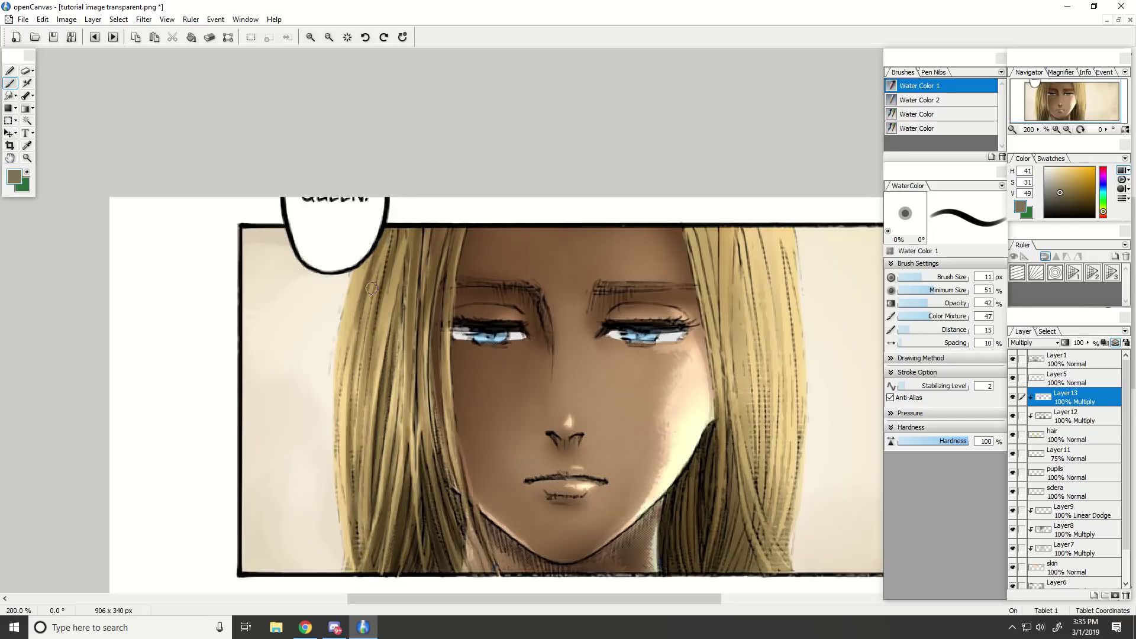
{"action": "left_click_drag", "start_coordinate": [370, 255], "coordinate": [345, 452]}
{"action": "left_click_drag", "start_coordinate": [345, 404], "coordinate": [346, 569]}
{"action": "left_click_drag", "start_coordinate": [342, 496], "coordinate": [336, 330]}
{"action": "key", "text": "ctrl+minus"}
{"action": "key", "text": "ctrl+minus"}
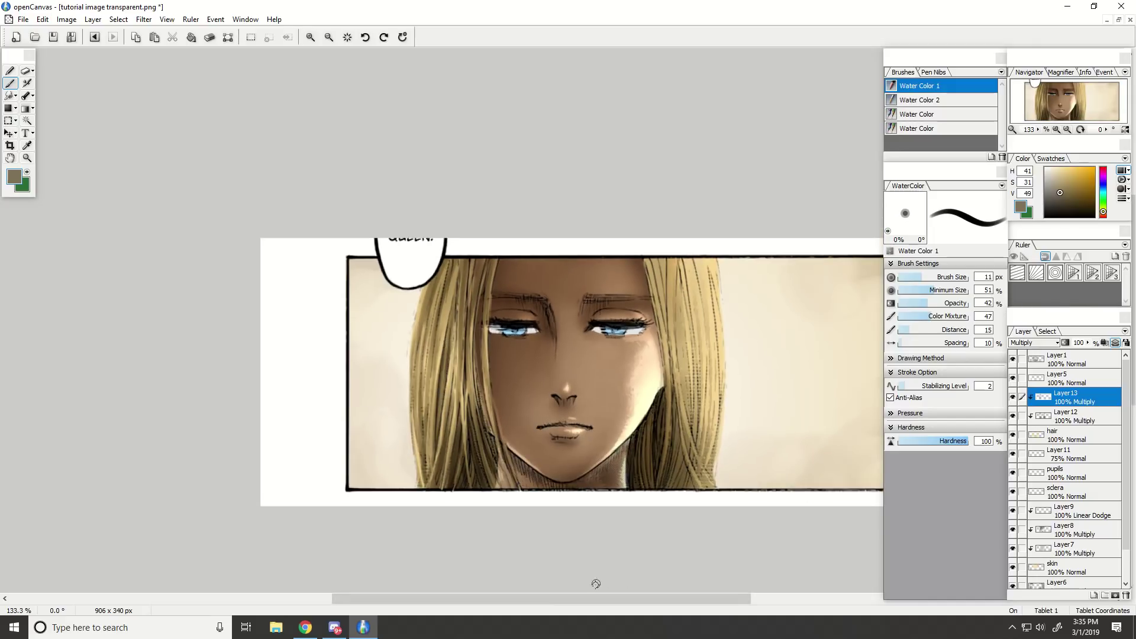
{"action": "left_click_drag", "start_coordinate": [571, 585], "coordinate": [599, 596]}
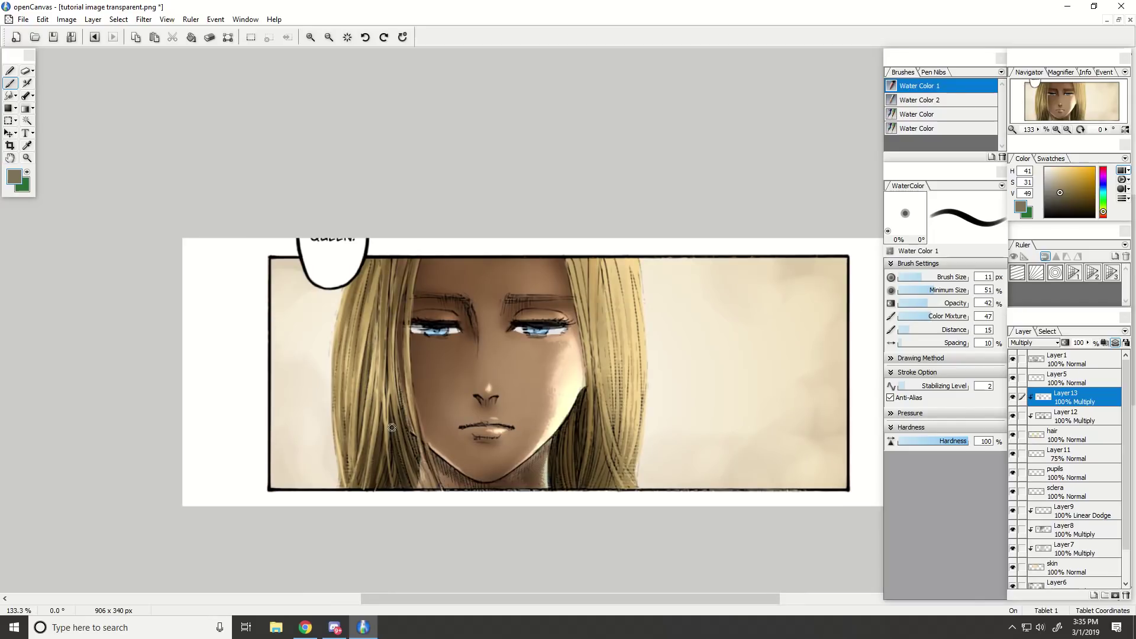
Paint short dark strands in the shadowed hair between the neck and the right hair section.
{"action": "scroll", "coordinate": [803, 402], "scroll_direction": "up", "scroll_amount": 1}
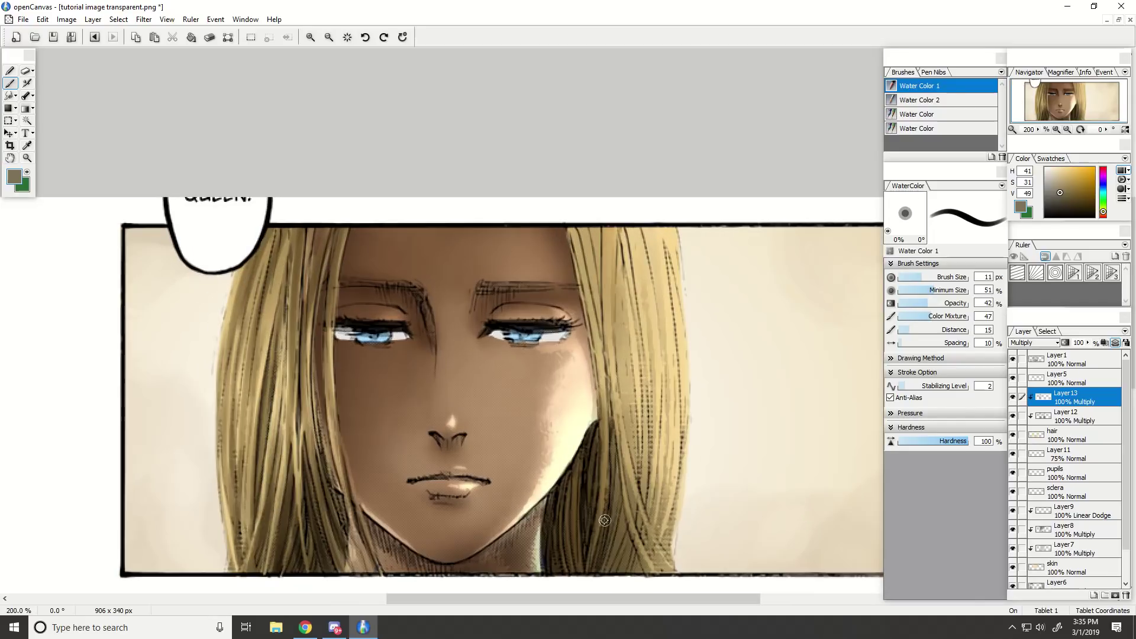
{"action": "left_click_drag", "start_coordinate": [585, 449], "coordinate": [561, 550]}
{"action": "left_click_drag", "start_coordinate": [567, 482], "coordinate": [549, 570]}
{"action": "mouse_move", "coordinate": [575, 506]}
{"action": "left_mouse_down"}
{"action": "mouse_move", "coordinate": [573, 571]}
{"action": "mouse_move", "coordinate": [584, 576]}
{"action": "left_mouse_up"}
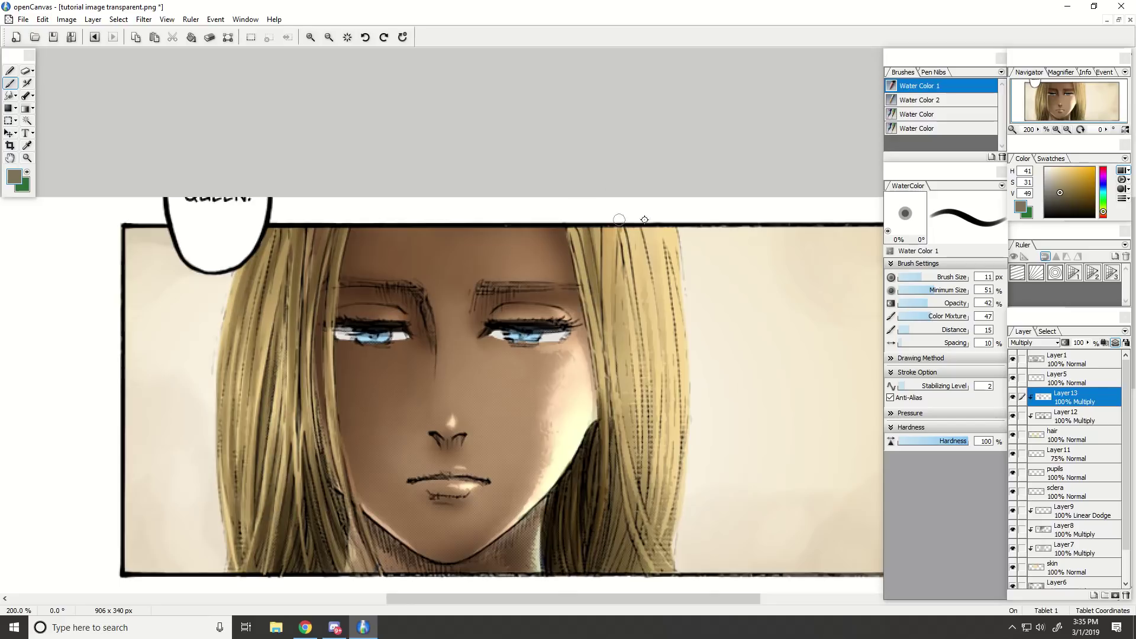
Set the watercolor brush opacity to 23% and size to 18 px, and try a strand on the right hair section's inner edge.
{"action": "left_click", "coordinate": [914, 303]}
{"action": "left_click", "coordinate": [928, 278]}
{"action": "mouse_move", "coordinate": [594, 232]}
{"action": "left_mouse_down"}
{"action": "mouse_move", "coordinate": [594, 321]}
{"action": "mouse_move", "coordinate": [592, 296]}
{"action": "left_mouse_up"}
{"action": "key", "text": "ctrl+z"}
{"action": "key", "text": "ctrl+z"}
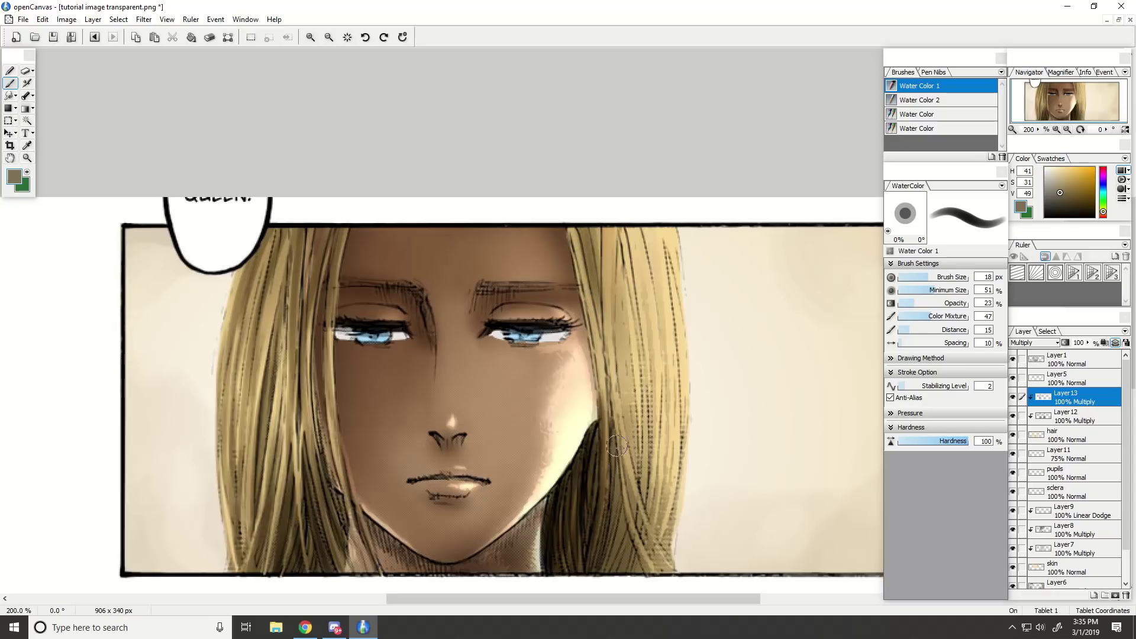
Reduce the brush size to 13 px and paint soft shadow strands through the inner part of the right hair section.
{"action": "left_click", "coordinate": [923, 277]}
{"action": "mouse_move", "coordinate": [636, 468]}
{"action": "left_mouse_down"}
{"action": "mouse_move", "coordinate": [620, 261]}
{"action": "mouse_move", "coordinate": [622, 278]}
{"action": "left_mouse_up"}
{"action": "key", "text": "ctrl+z"}
{"action": "key", "text": "ctrl+z"}
{"action": "left_click_drag", "start_coordinate": [608, 233], "coordinate": [612, 379]}
{"action": "left_click_drag", "start_coordinate": [658, 563], "coordinate": [611, 421]}
{"action": "mouse_move", "coordinate": [600, 565]}
{"action": "left_mouse_down"}
{"action": "mouse_move", "coordinate": [611, 509]}
{"action": "mouse_move", "coordinate": [626, 526]}
{"action": "left_mouse_up"}
Paint soft shadow strands through the outer part of the right hair section, from both its upper and lower ends.
{"action": "left_click_drag", "start_coordinate": [619, 597], "coordinate": [630, 597]}
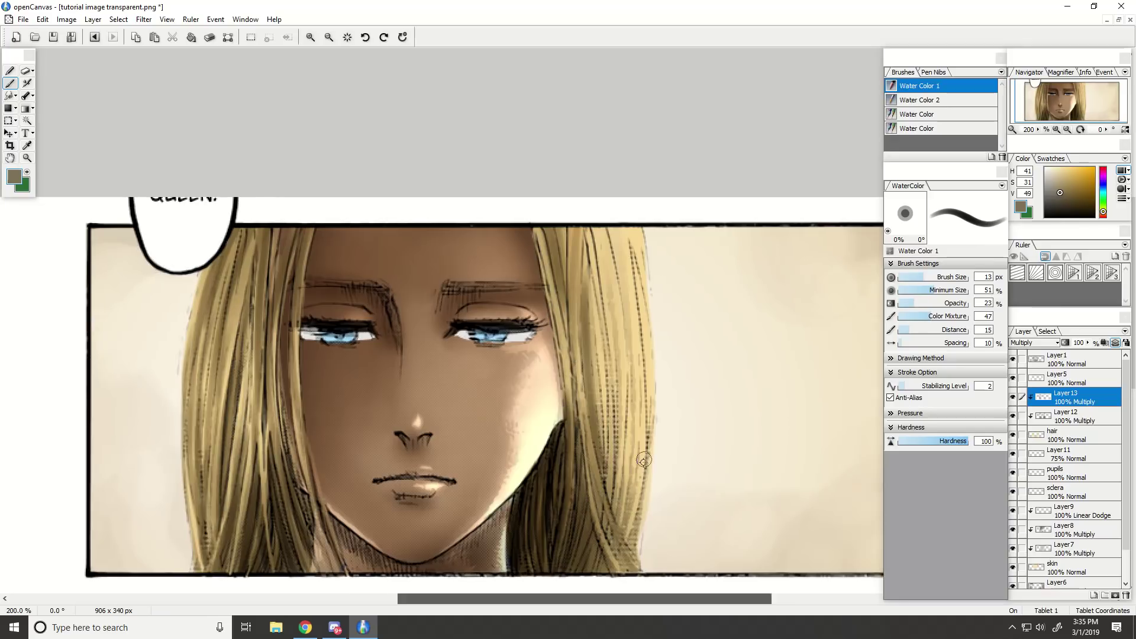
{"action": "mouse_move", "coordinate": [610, 500]}
{"action": "left_mouse_down"}
{"action": "mouse_move", "coordinate": [588, 216]}
{"action": "mouse_move", "coordinate": [609, 408]}
{"action": "left_mouse_up"}
{"action": "mouse_move", "coordinate": [615, 523]}
{"action": "left_mouse_down"}
{"action": "mouse_move", "coordinate": [625, 480]}
{"action": "mouse_move", "coordinate": [621, 521]}
{"action": "mouse_move", "coordinate": [609, 204]}
{"action": "mouse_move", "coordinate": [633, 432]}
{"action": "mouse_move", "coordinate": [629, 524]}
{"action": "mouse_move", "coordinate": [634, 432]}
{"action": "left_mouse_up"}
{"action": "left_click_drag", "start_coordinate": [621, 234], "coordinate": [631, 361]}
{"action": "left_click_drag", "start_coordinate": [593, 217], "coordinate": [615, 372]}
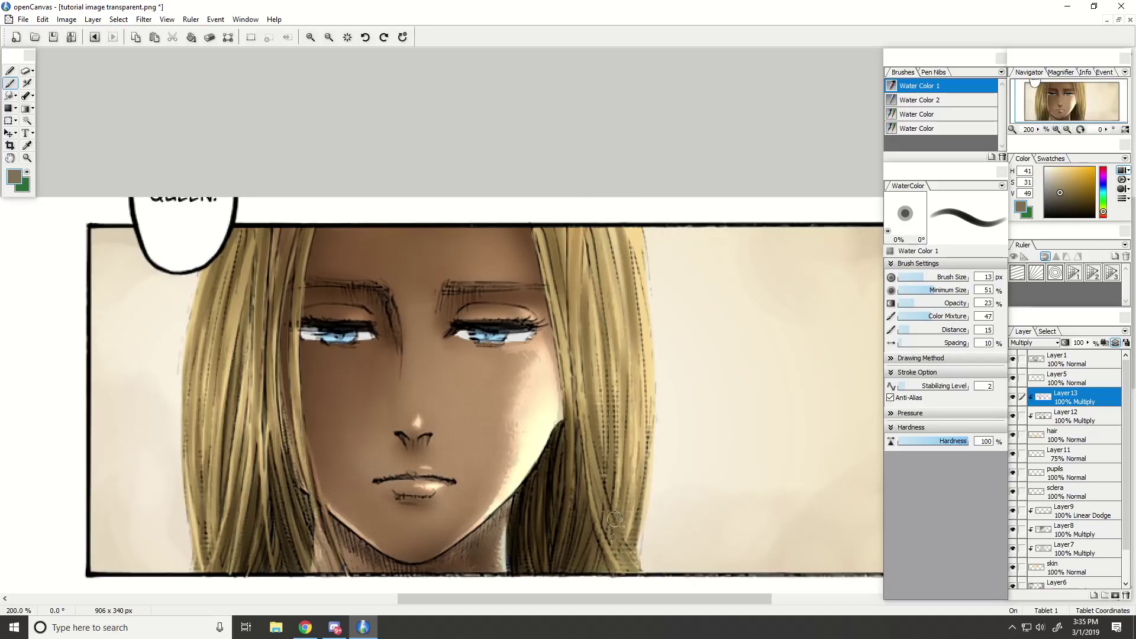
{"action": "key", "text": "ctrl+minus"}
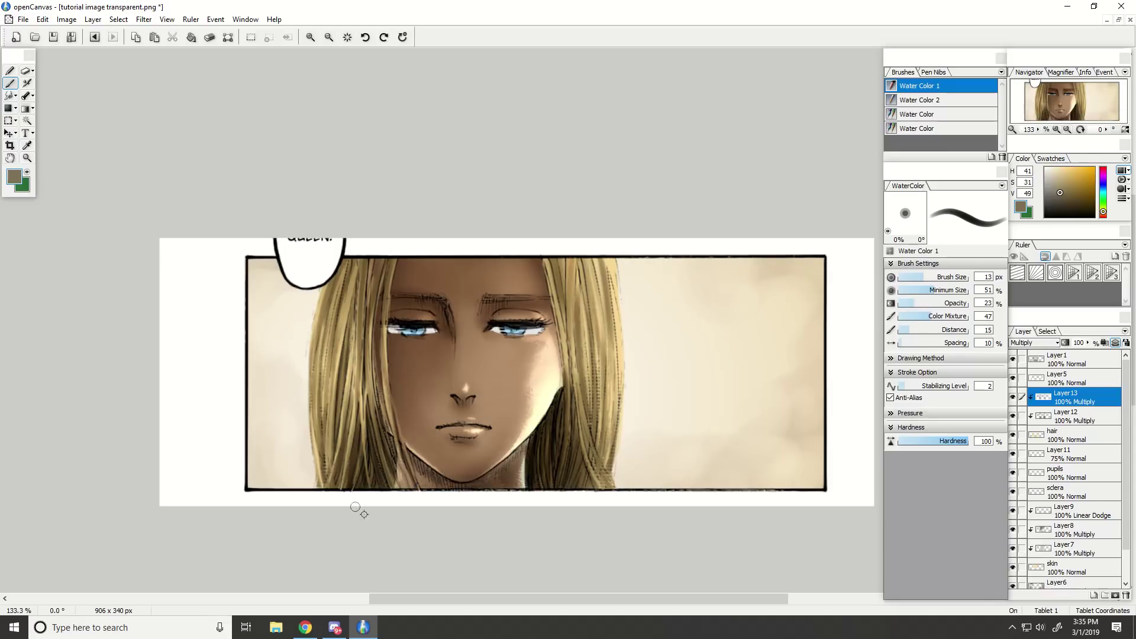
Reduce the watercolor brush size to 5.4 px and paint thin shadow strands down the right hair section from its upper end.
{"action": "key", "text": "ctrl+plus"}
{"action": "left_click_drag", "start_coordinate": [925, 282], "coordinate": [915, 279]}
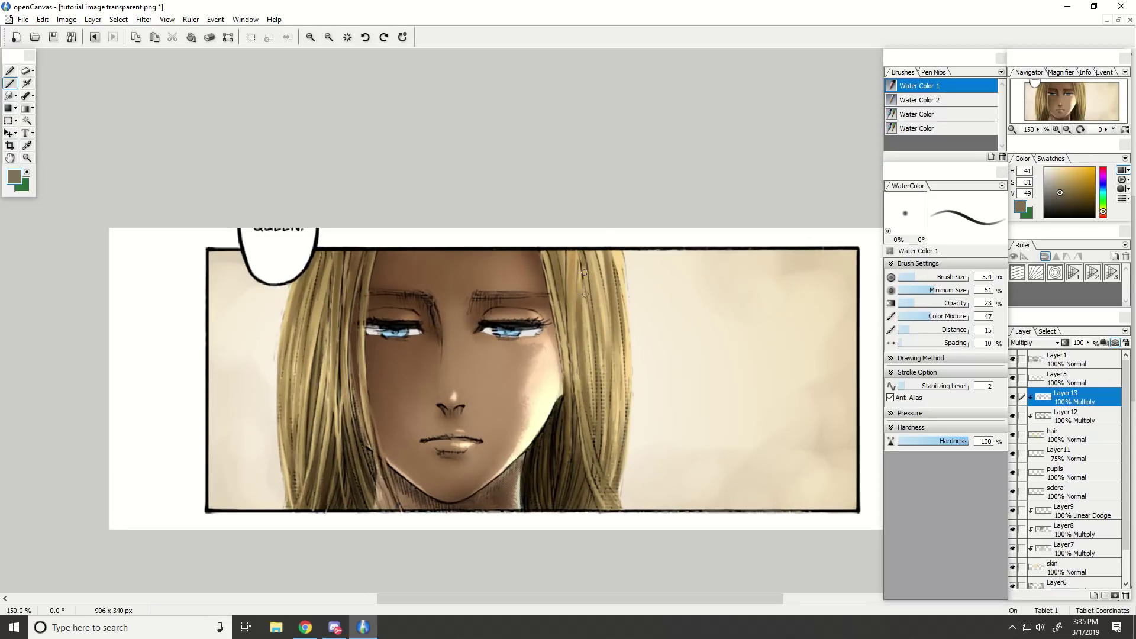
{"action": "left_click_drag", "start_coordinate": [555, 599], "coordinate": [533, 581]}
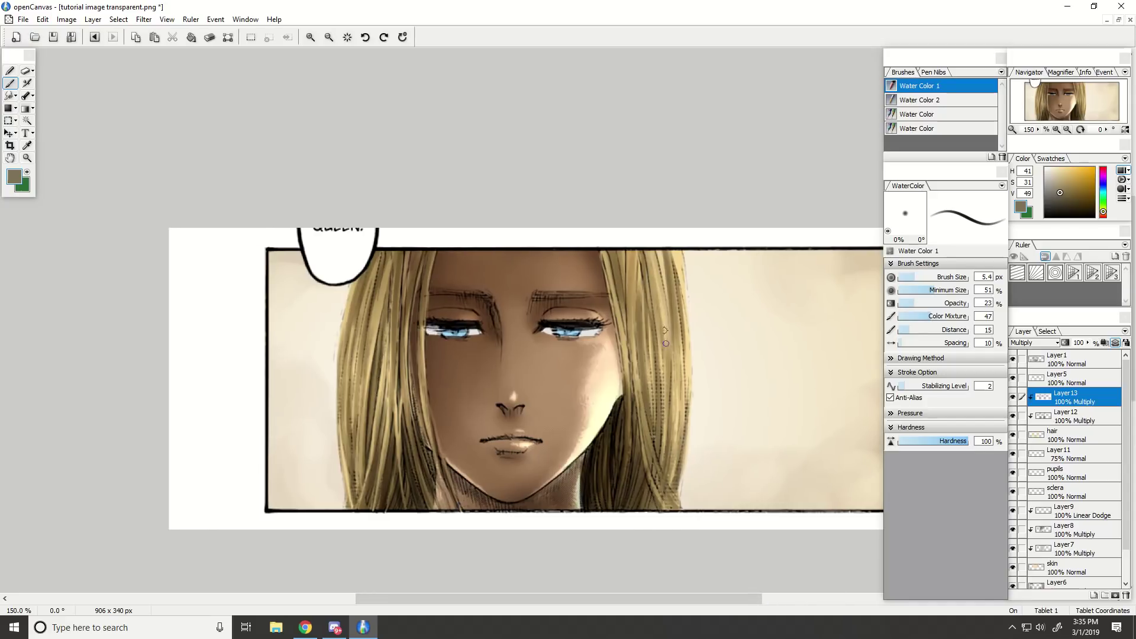
{"action": "left_click_drag", "start_coordinate": [651, 251], "coordinate": [662, 351]}
{"action": "key", "text": "ctrl+z"}
{"action": "key", "text": "ctrl+z"}
{"action": "left_click_drag", "start_coordinate": [649, 251], "coordinate": [669, 393]}
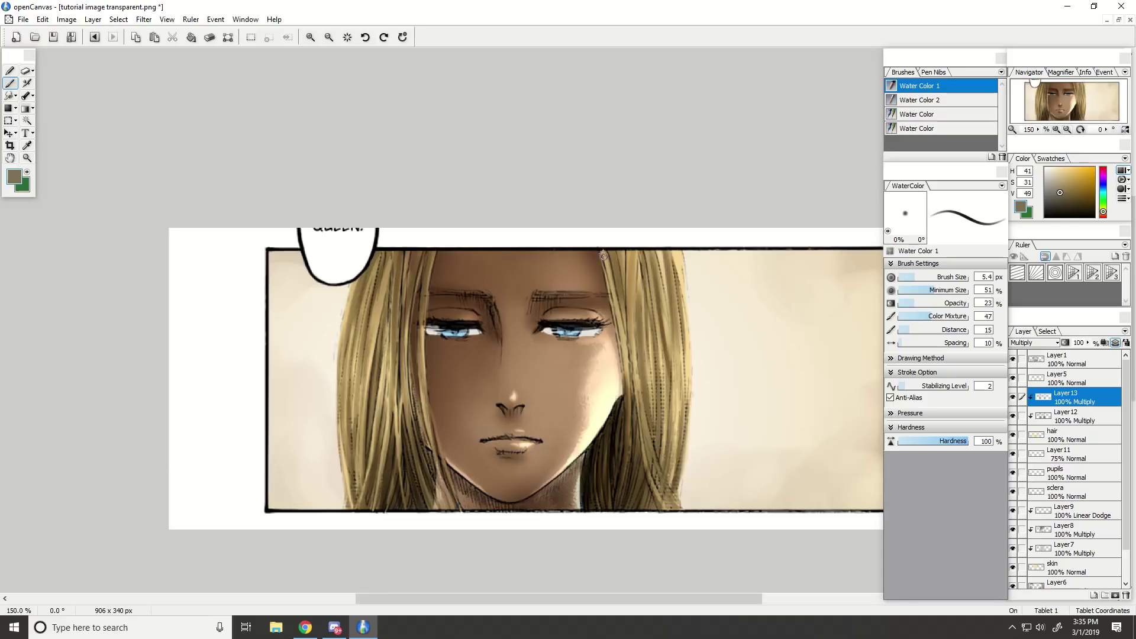
{"action": "left_click_drag", "start_coordinate": [603, 256], "coordinate": [619, 457]}
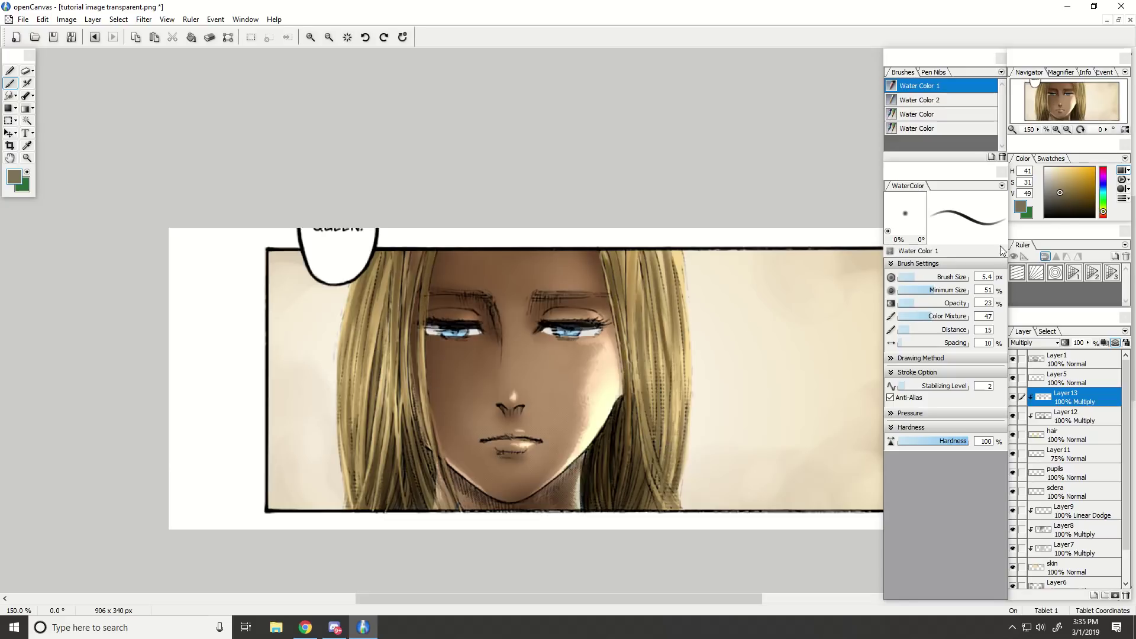
Choose a darker brown (H 41, S 42, V 27) and paint thin strands through the left hair section.
{"action": "left_click", "coordinate": [1061, 198]}
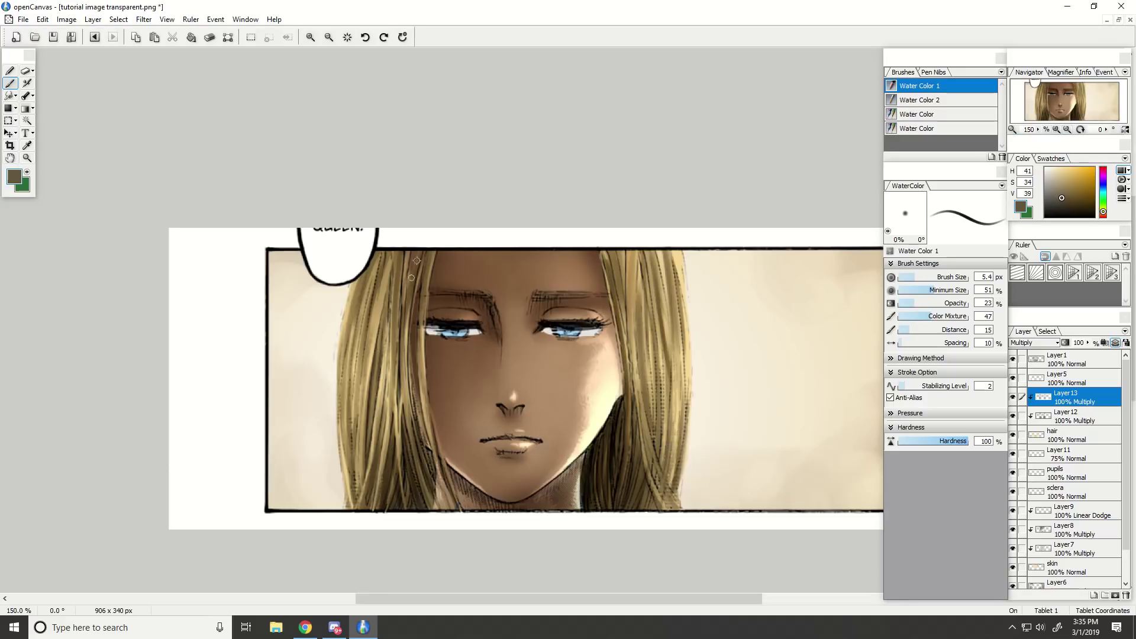
{"action": "left_click", "coordinate": [1065, 204]}
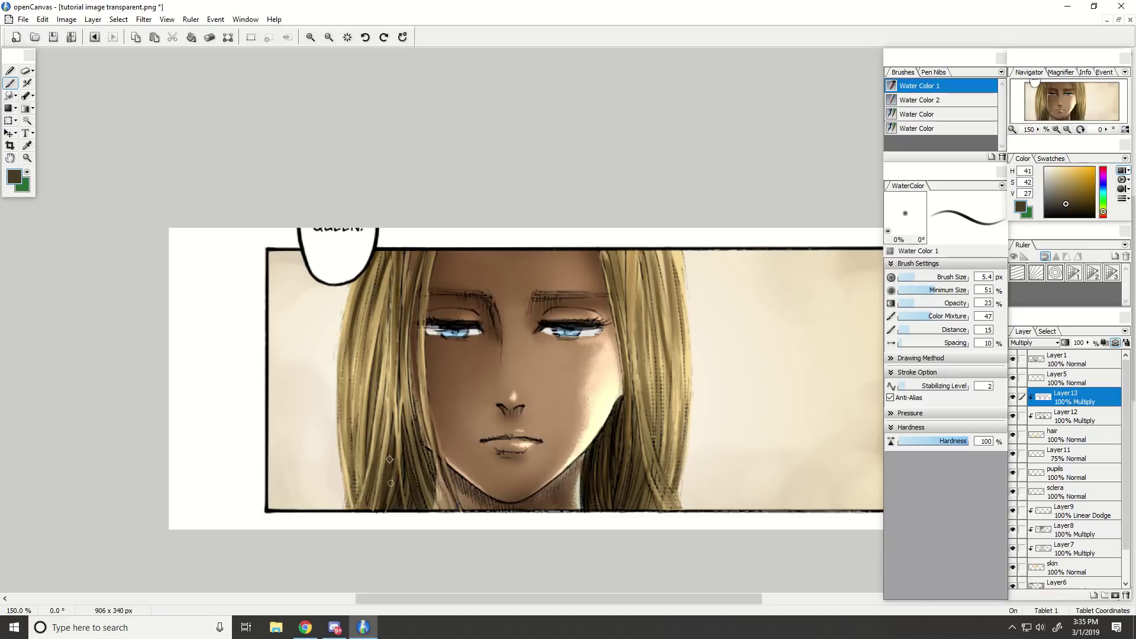
{"action": "key", "text": "ctrl+z"}
{"action": "key", "text": "ctrl+z"}
{"action": "left_click_drag", "start_coordinate": [366, 501], "coordinate": [354, 353]}
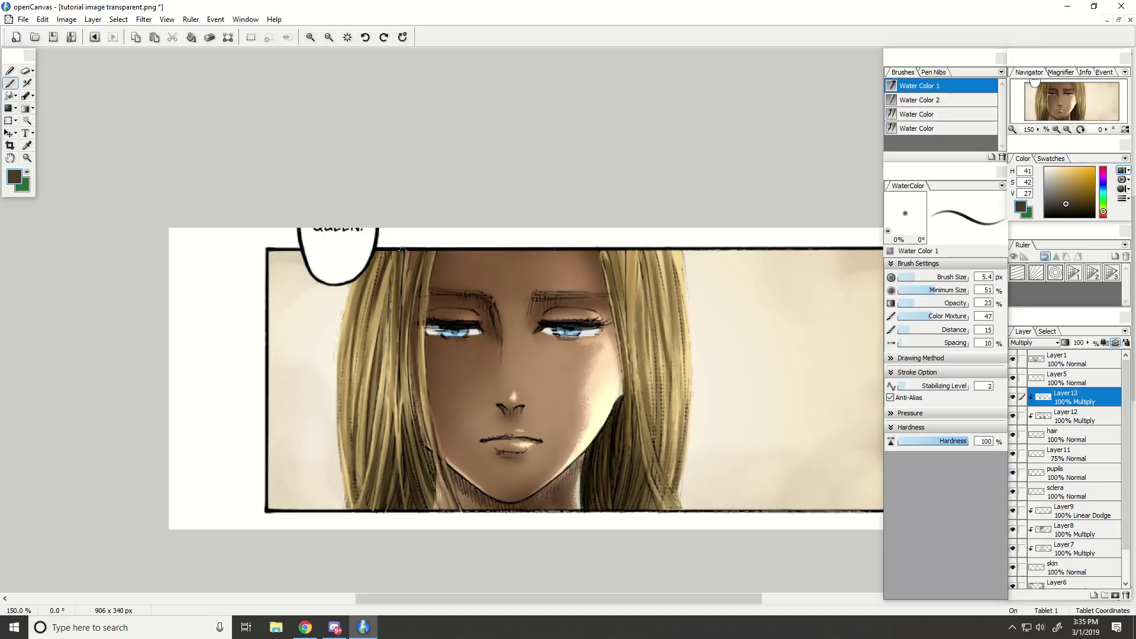
{"action": "left_click_drag", "start_coordinate": [661, 479], "coordinate": [668, 360]}
{"action": "key", "text": "ctrl+z"}
{"action": "left_click_drag", "start_coordinate": [656, 251], "coordinate": [673, 369]}
{"action": "key", "text": "ctrl+z"}
{"action": "key", "text": "ctrl+z"}
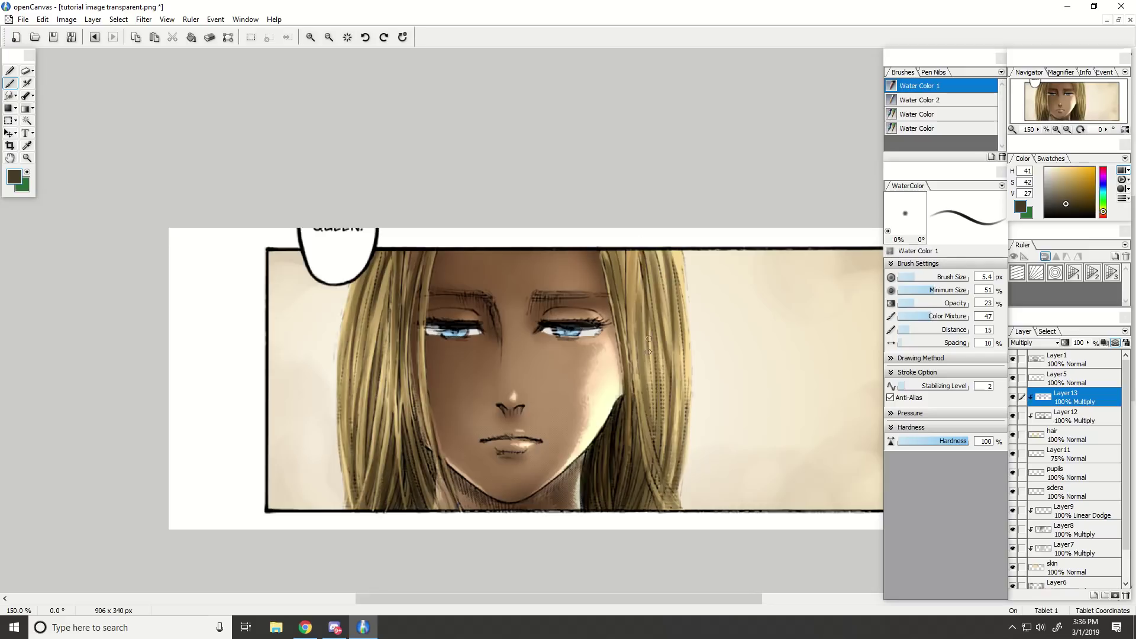
{"action": "key", "text": "ctrl+z"}
Choose a medium brown (H 41, S 47, V 46) and paint thin strands at the upper and lower ends of the right hair section.
{"action": "left_click_drag", "start_coordinate": [636, 243], "coordinate": [644, 343]}
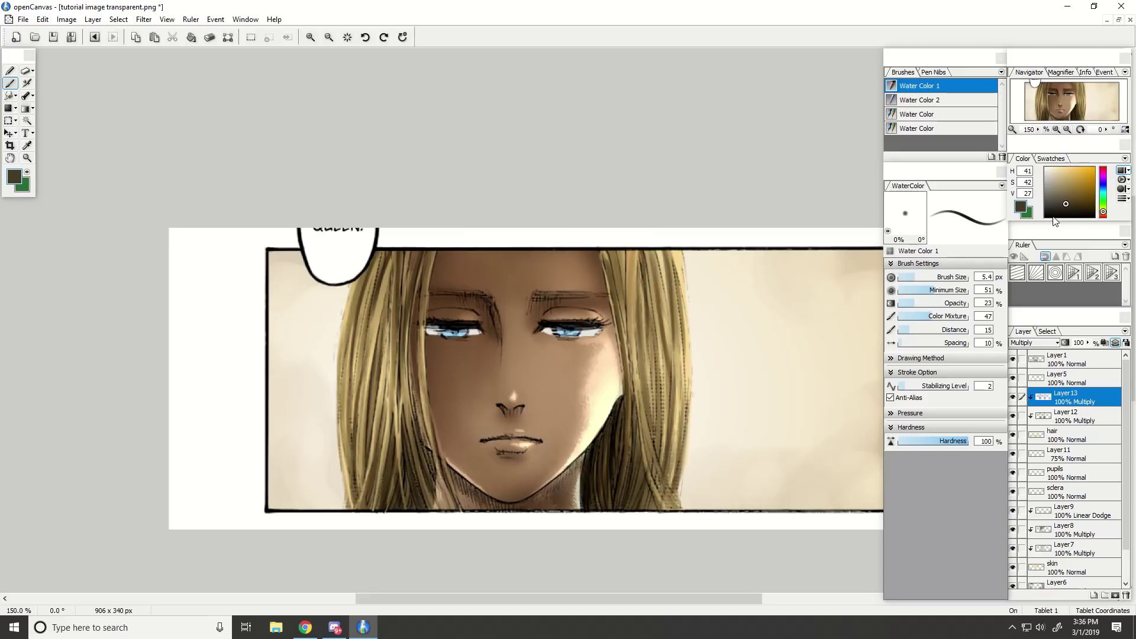
{"action": "left_click", "coordinate": [1067, 194]}
{"action": "key", "text": "ctrl+z"}
{"action": "left_click_drag", "start_coordinate": [633, 256], "coordinate": [642, 335]}
{"action": "left_click_drag", "start_coordinate": [626, 252], "coordinate": [627, 326]}
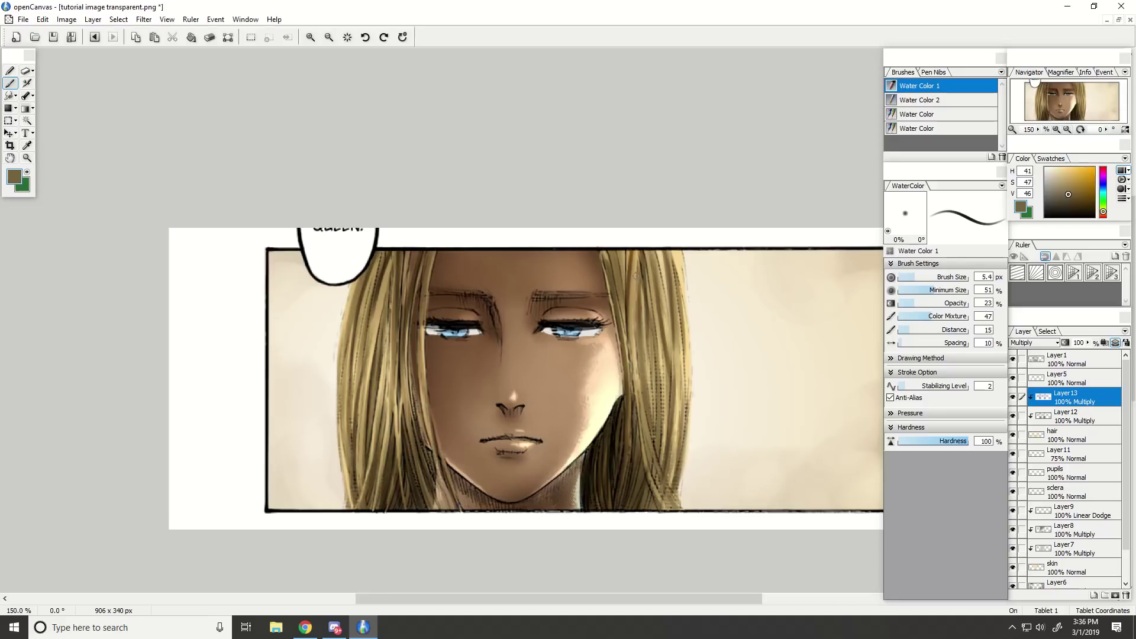
{"action": "key", "text": "ctrl+z"}
{"action": "left_click_drag", "start_coordinate": [628, 251], "coordinate": [627, 328]}
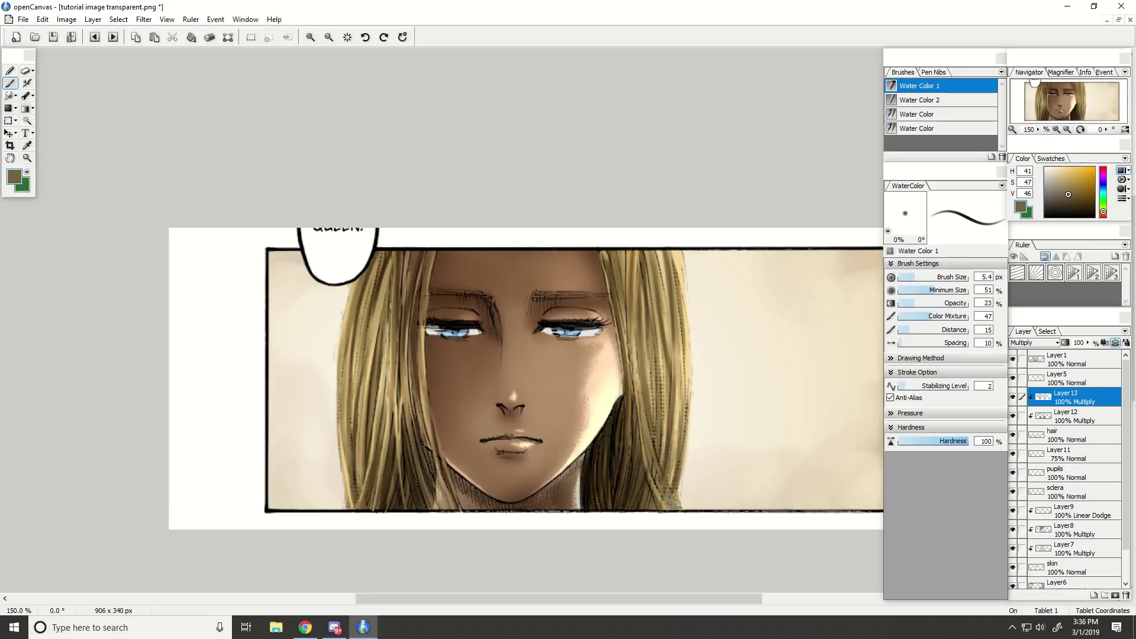
{"action": "left_click_drag", "start_coordinate": [670, 503], "coordinate": [643, 404]}
Try to darken the top of the right hair section with the 72 px Pastel airbrush in dark brown (H 41, S 58, V 22).
{"action": "left_click", "coordinate": [1073, 206]}
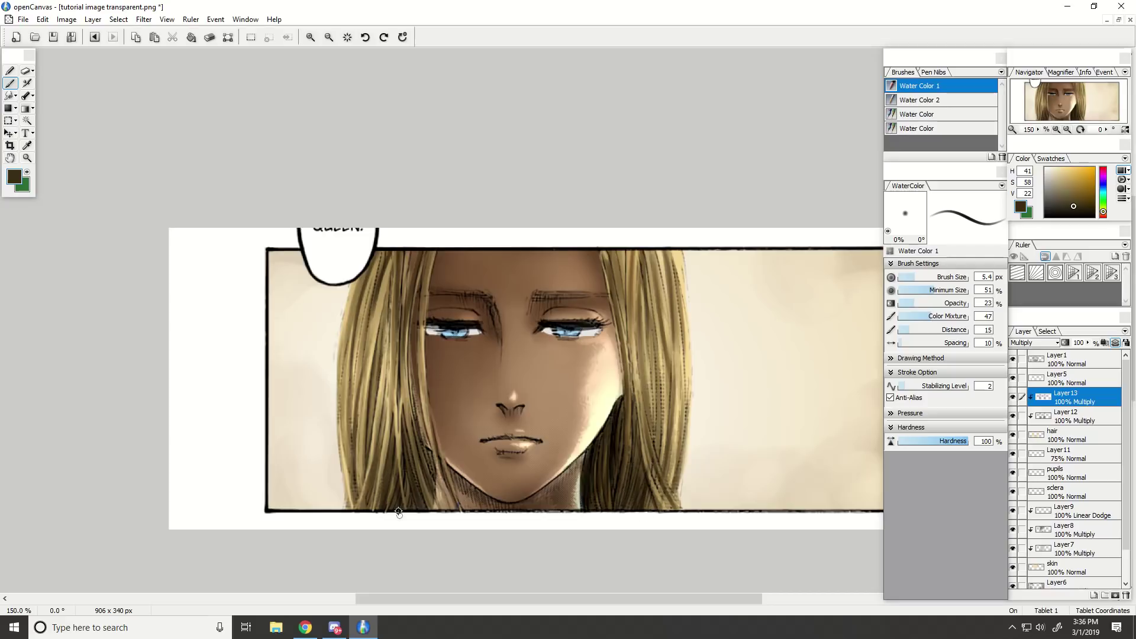
{"action": "scroll", "coordinate": [613, 581], "scroll_direction": "down", "scroll_amount": 1}
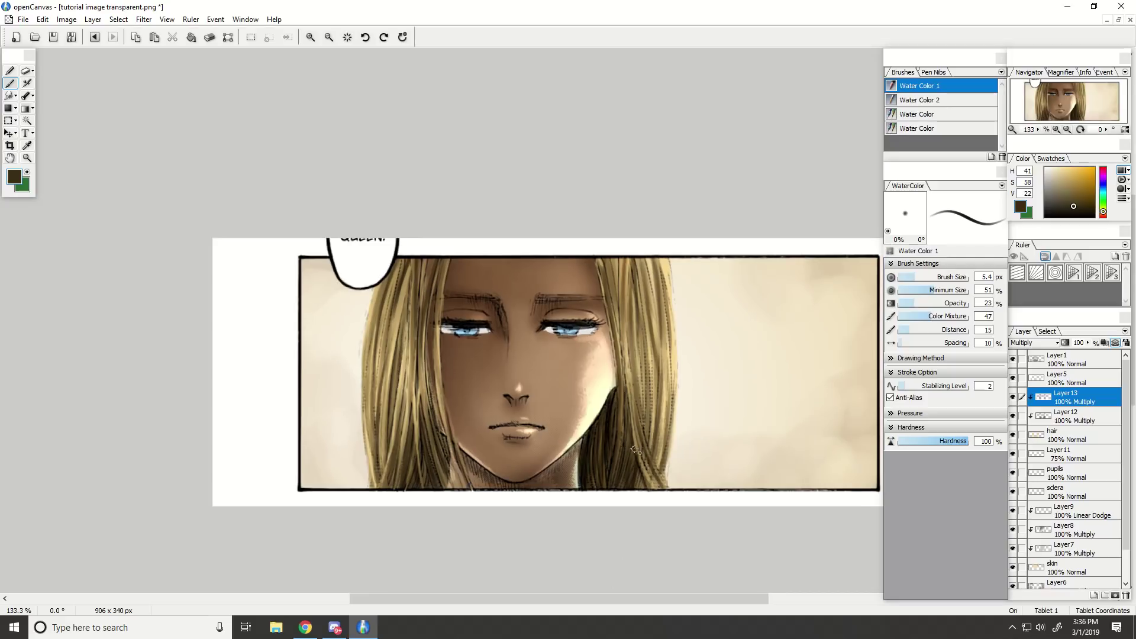
{"action": "left_click", "coordinate": [27, 84]}
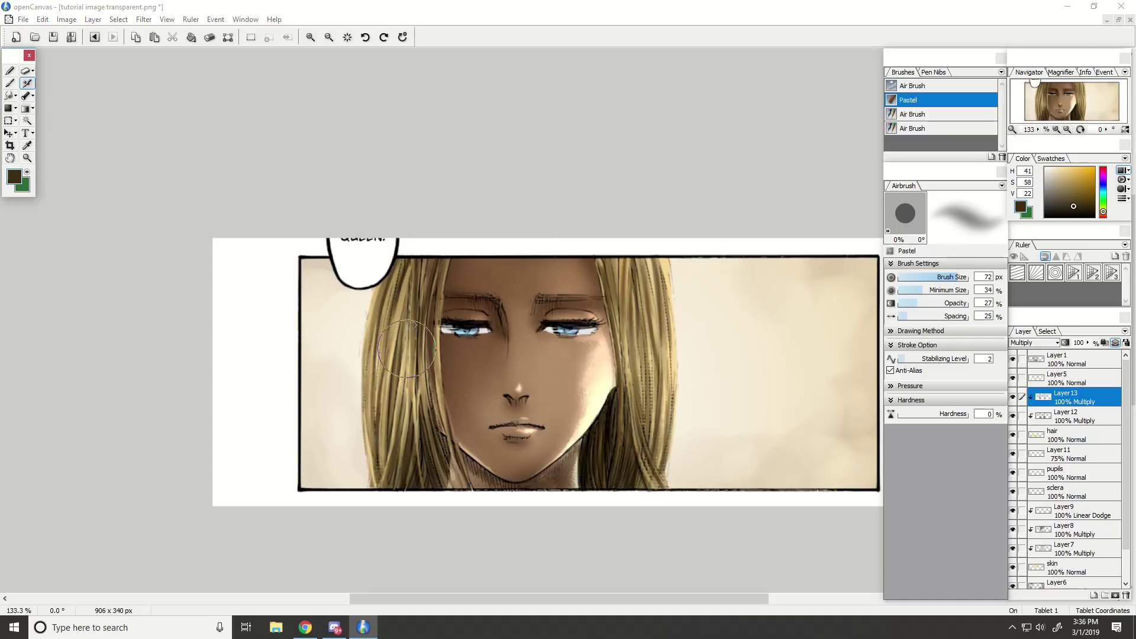
{"action": "mouse_move", "coordinate": [658, 248]}
{"action": "left_mouse_down"}
{"action": "mouse_move", "coordinate": [653, 299]}
{"action": "mouse_move", "coordinate": [628, 308]}
{"action": "left_mouse_up"}
{"action": "mouse_move", "coordinate": [611, 251]}
{"action": "left_mouse_down"}
{"action": "mouse_move", "coordinate": [615, 352]}
{"action": "mouse_move", "coordinate": [643, 287]}
{"action": "left_mouse_up"}
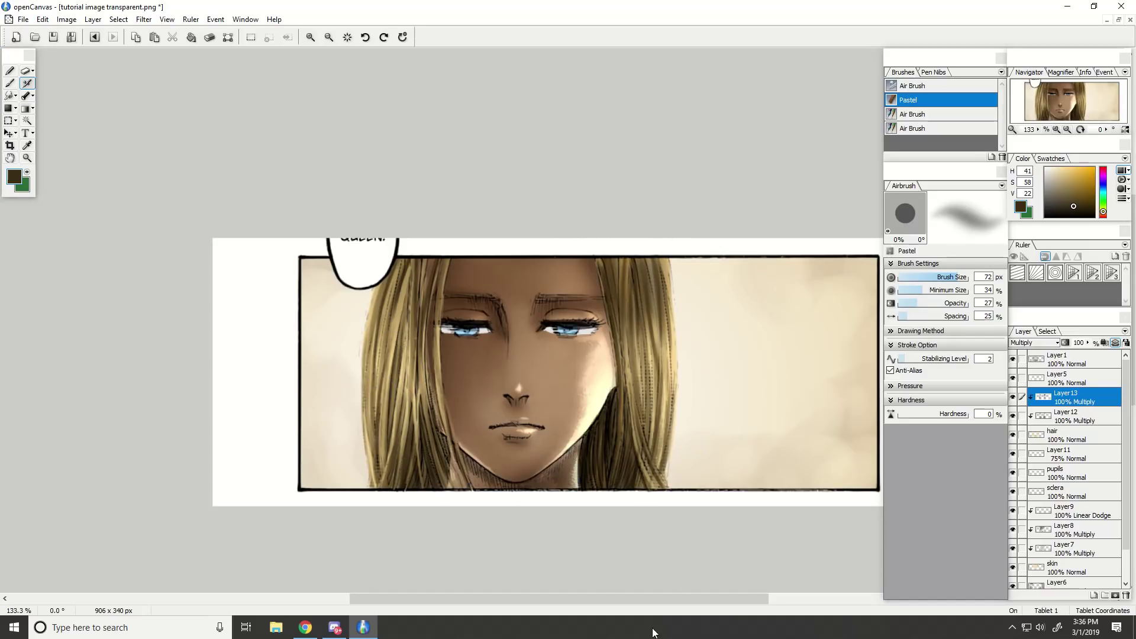
{"action": "key", "text": "ctrl+z"}
{"action": "key", "text": "ctrl+z"}
Set the Water Color 1 brush to a size of 46 px and a muted brown of H 41, S 40, V 55.
{"action": "left_click", "coordinate": [10, 83]}
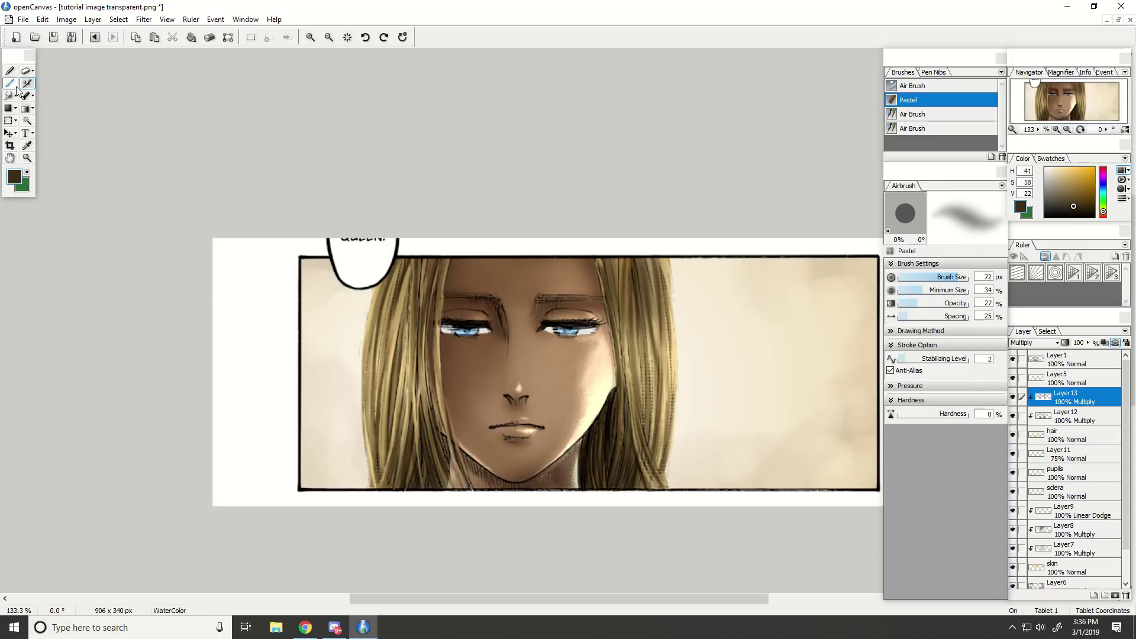
{"action": "left_click", "coordinate": [1068, 200]}
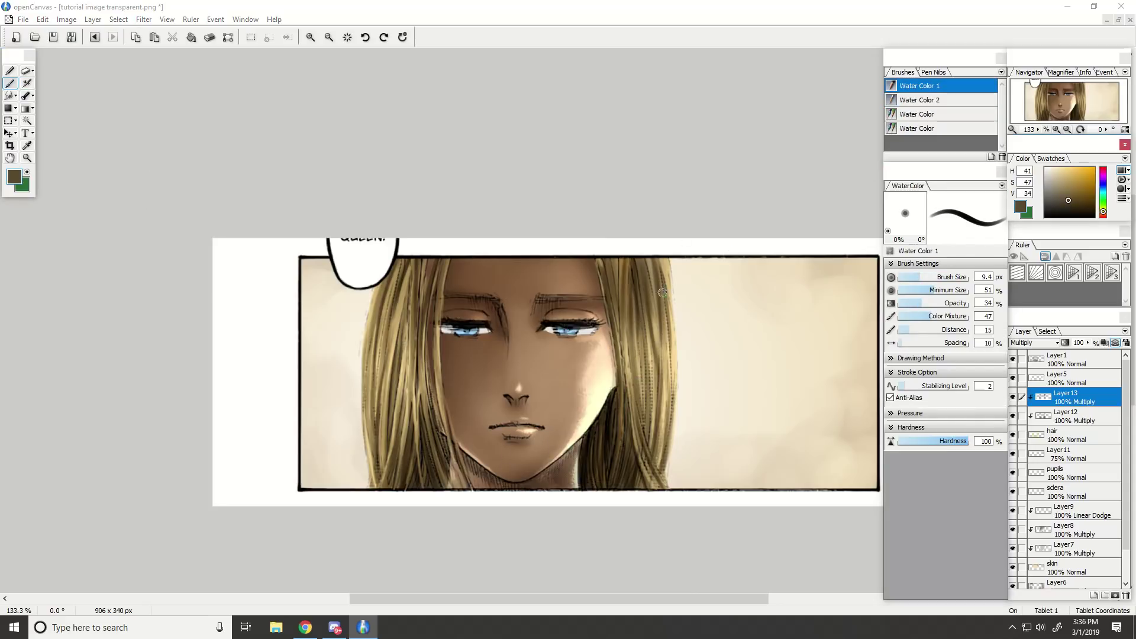
{"action": "left_click", "coordinate": [1064, 189]}
{"action": "left_click", "coordinate": [945, 277]}
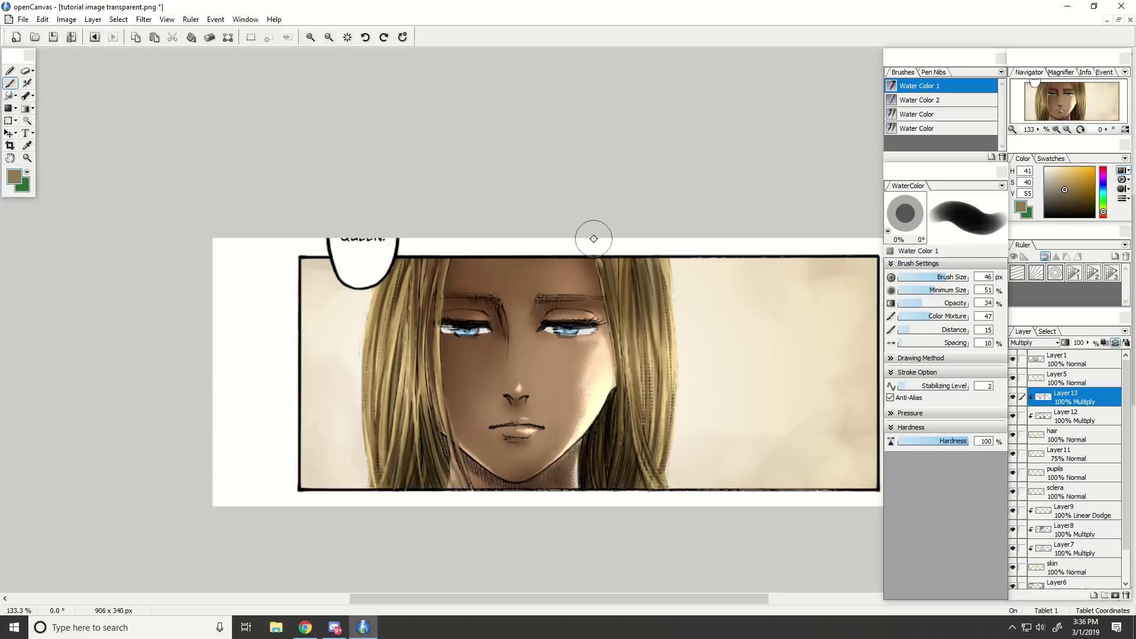
Soften the shading on the upper part of the right hair section with Eraser 2 at 23 px and 8% opacity.
{"action": "left_click", "coordinate": [26, 71]}
{"action": "scroll", "coordinate": [469, 457], "scroll_direction": "up", "scroll_amount": 4}
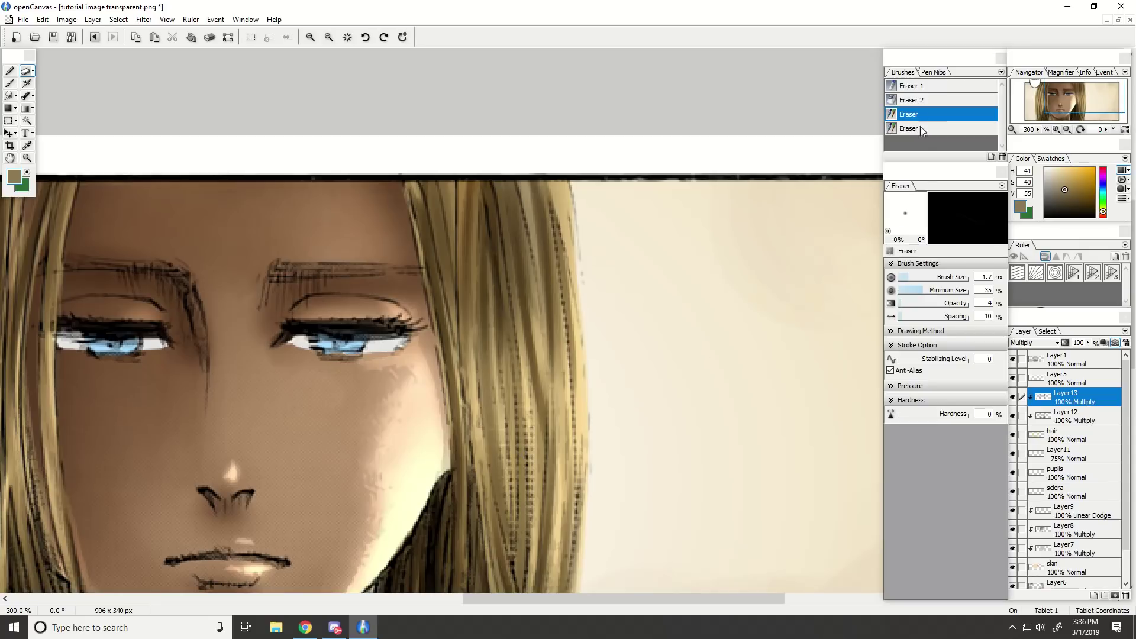
{"action": "left_click", "coordinate": [920, 278]}
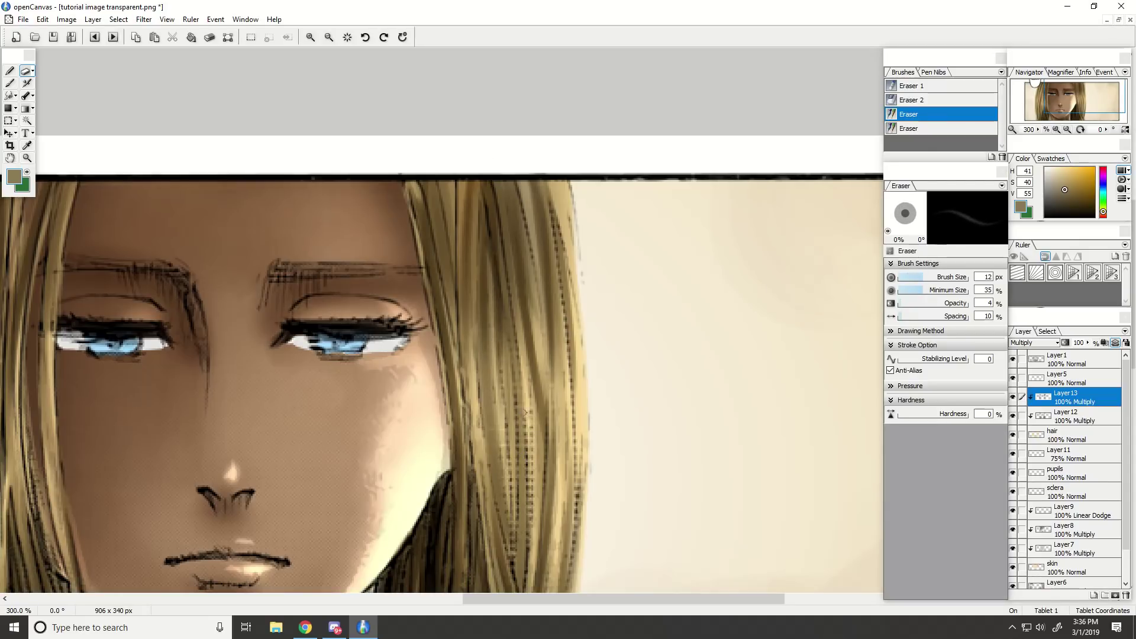
{"action": "left_click", "coordinate": [920, 100]}
{"action": "left_click_drag", "start_coordinate": [557, 404], "coordinate": [532, 255]}
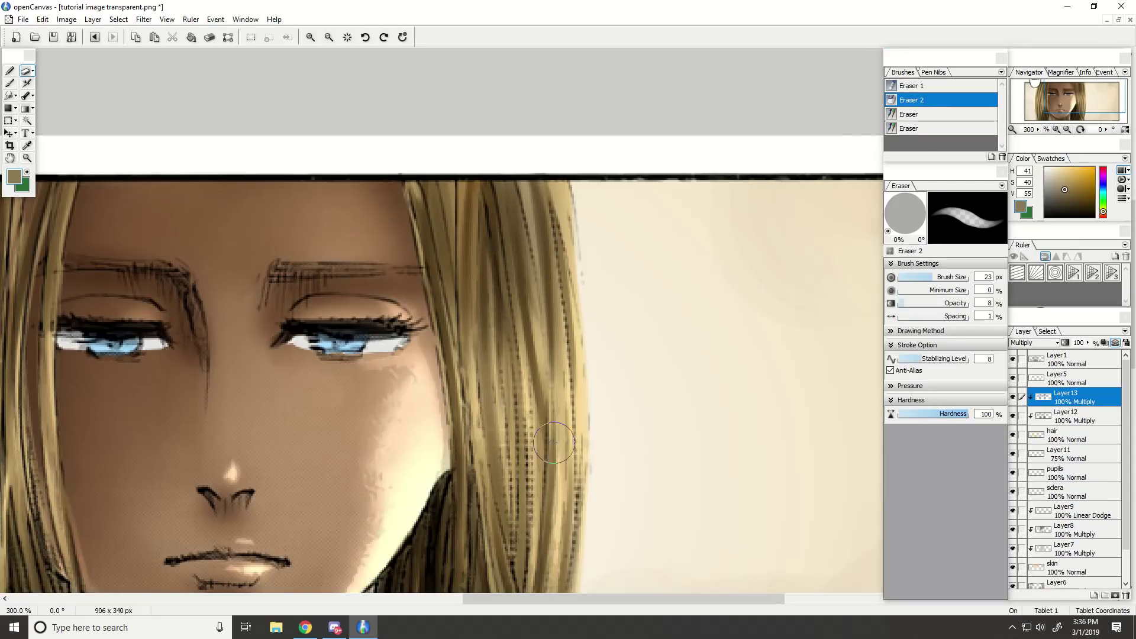
{"action": "left_click_drag", "start_coordinate": [554, 443], "coordinate": [488, 200]}
{"action": "mouse_move", "coordinate": [527, 368]}
{"action": "left_mouse_down"}
{"action": "mouse_move", "coordinate": [499, 206]}
{"action": "mouse_move", "coordinate": [470, 445]}
{"action": "mouse_move", "coordinate": [437, 202]}
{"action": "left_mouse_up"}
{"action": "left_click_drag", "start_coordinate": [466, 399], "coordinate": [438, 198]}
Examine the whole panel and compare the hair with and without the Layer13 shading.
{"action": "key", "text": "ctrl+minus"}
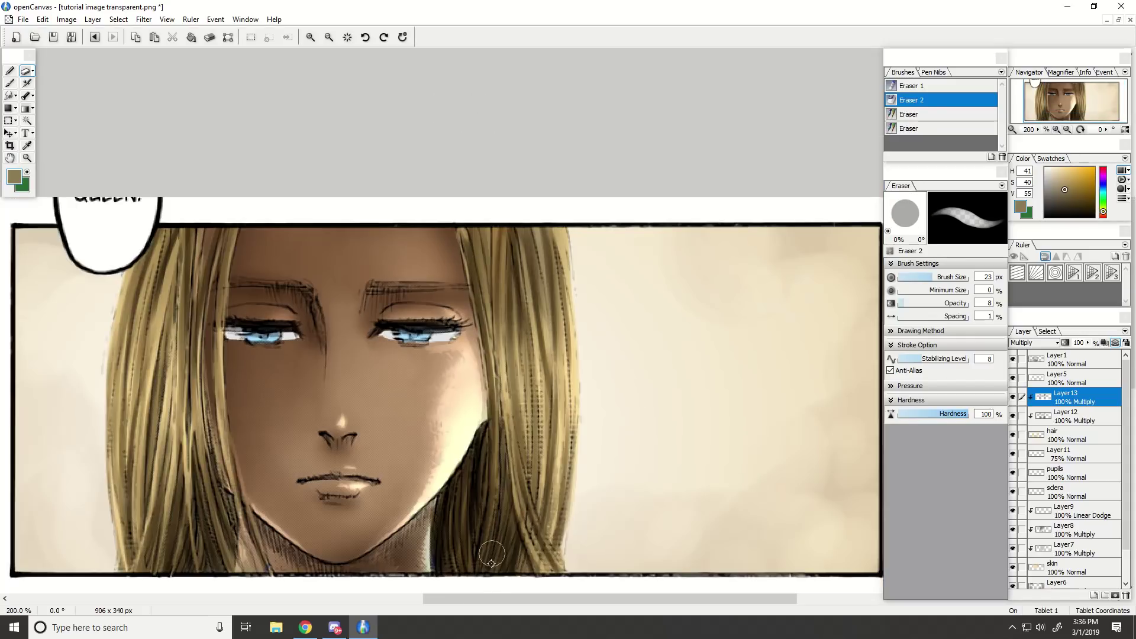
{"action": "key", "text": "ctrl+minus"}
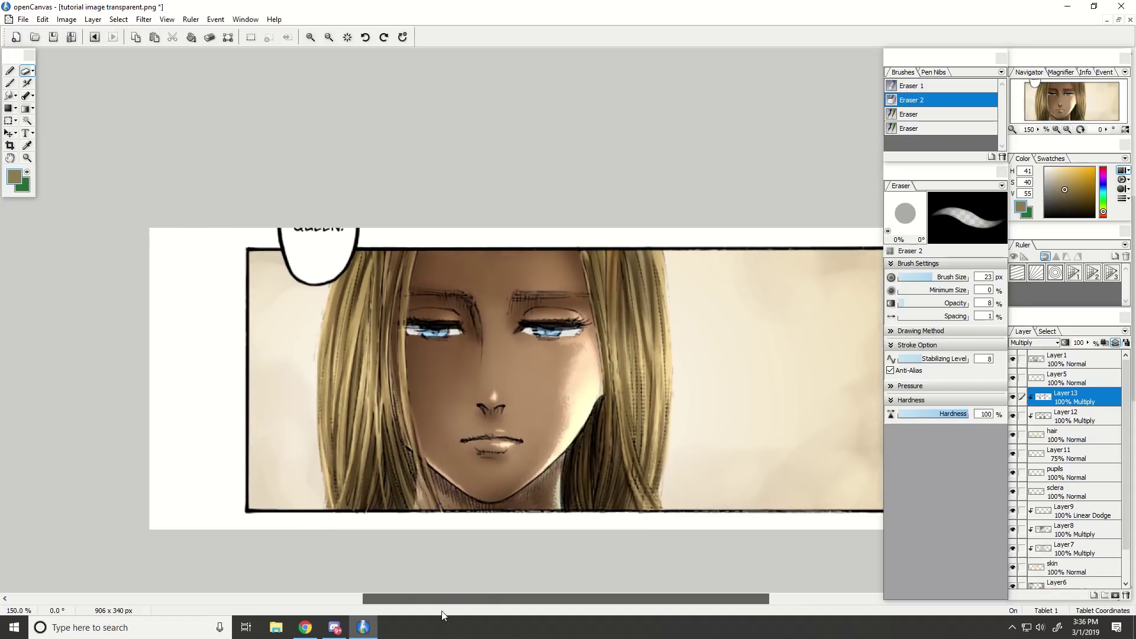
{"action": "key", "text": "ctrl+minus"}
{"action": "key", "text": "ctrl+minus"}
{"action": "key", "text": "ctrl+minus"}
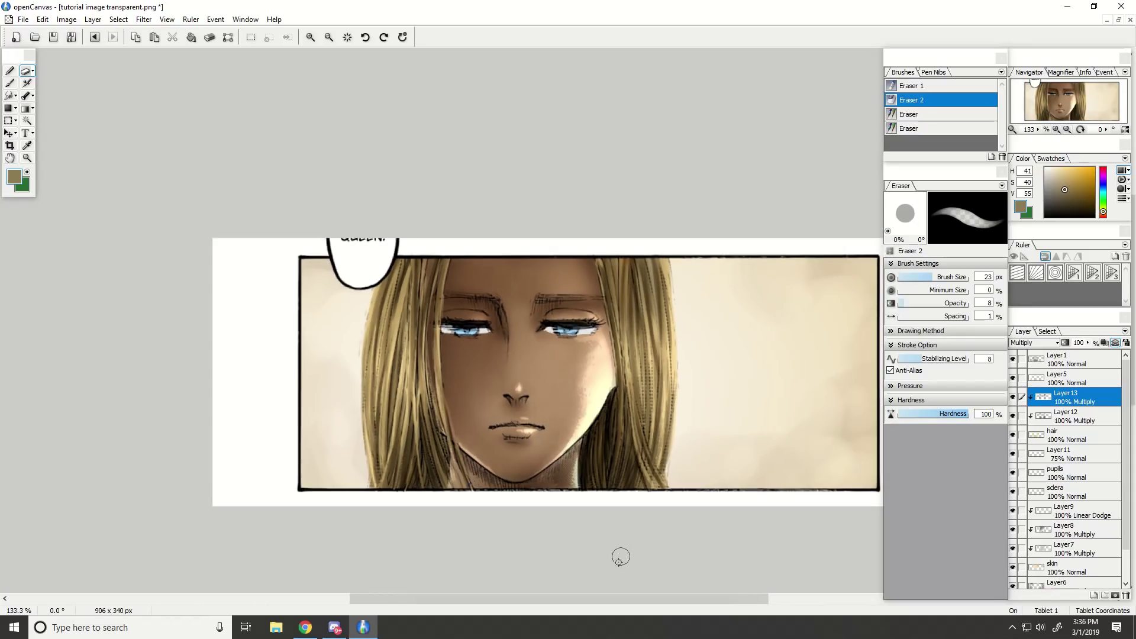
{"action": "key", "text": "ctrl+plus"}
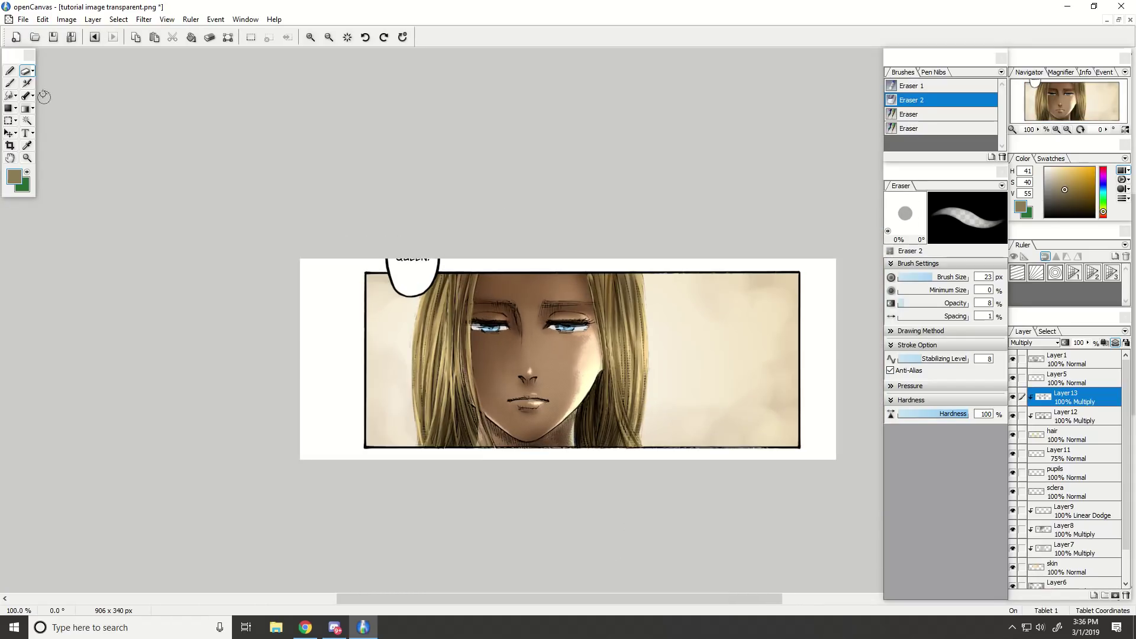
{"action": "left_click", "coordinate": [26, 83]}
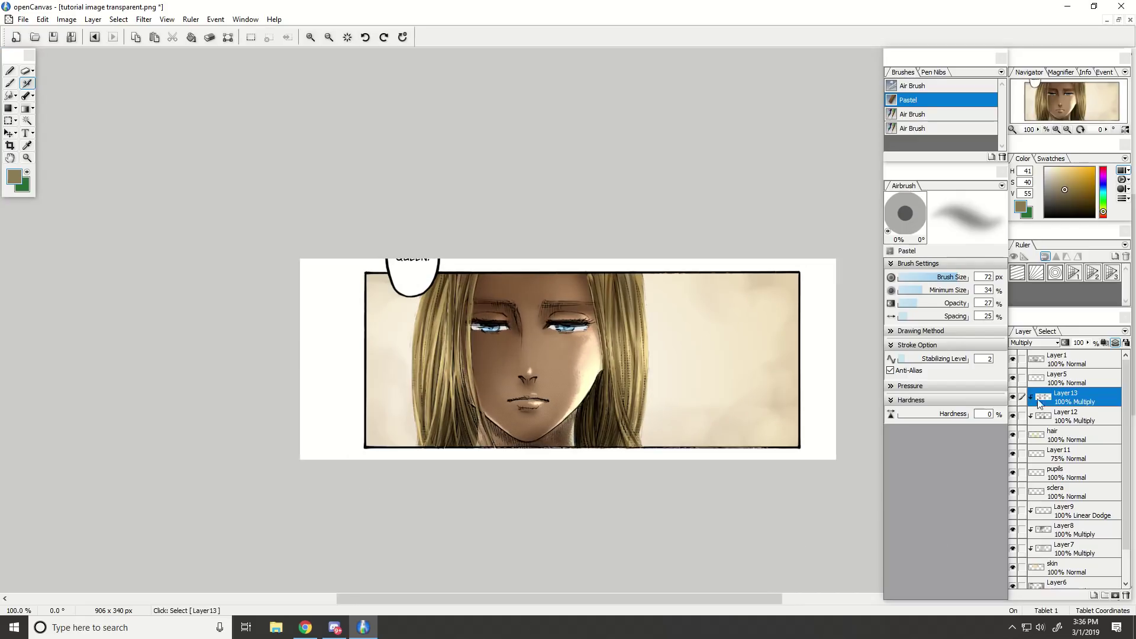
{"action": "left_click", "coordinate": [1013, 397]}
{"action": "left_click", "coordinate": [1012, 396]}
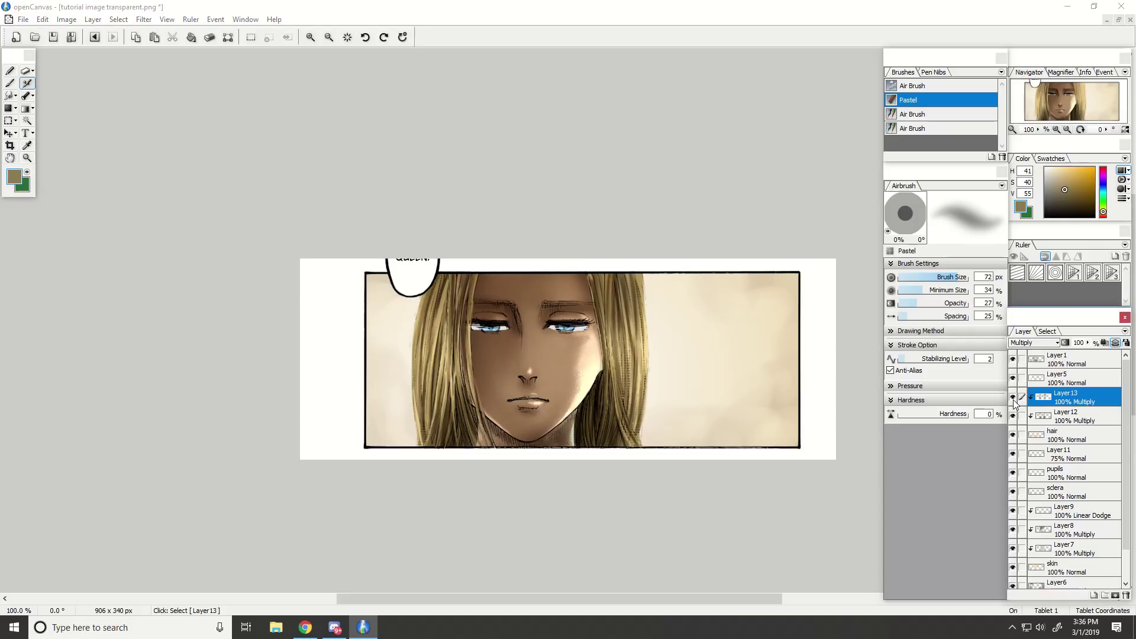
Add a new layer above Layer13, clip it to the hair and set its blending mode to Linear Dodge.
{"action": "left_click", "coordinate": [1097, 595]}
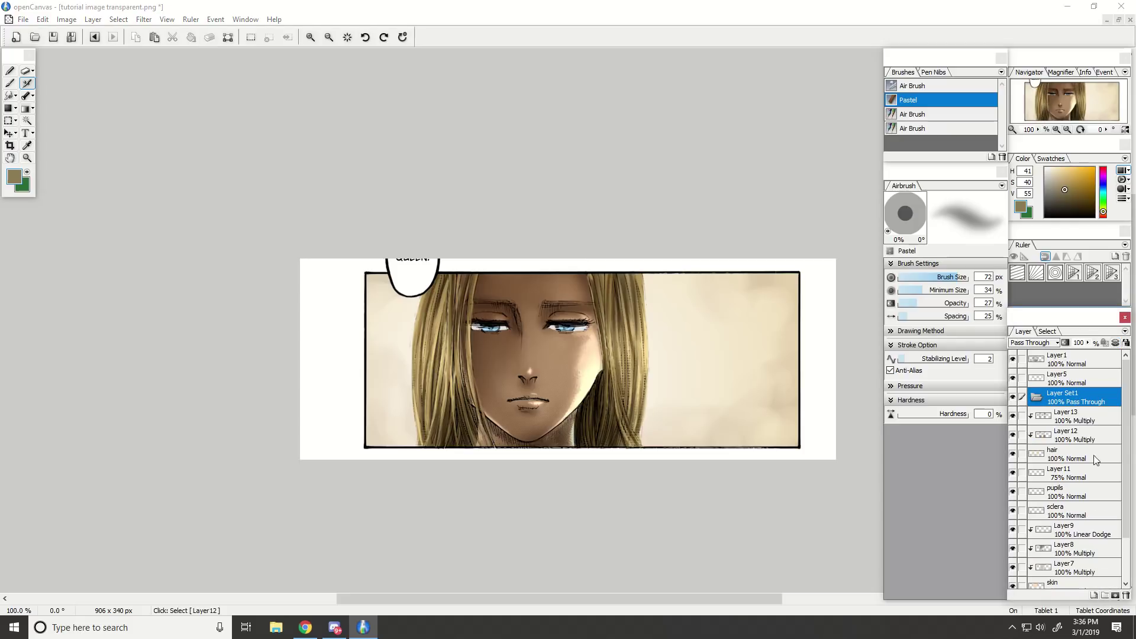
{"action": "key", "text": "ctrl+z"}
{"action": "left_click", "coordinate": [1093, 594]}
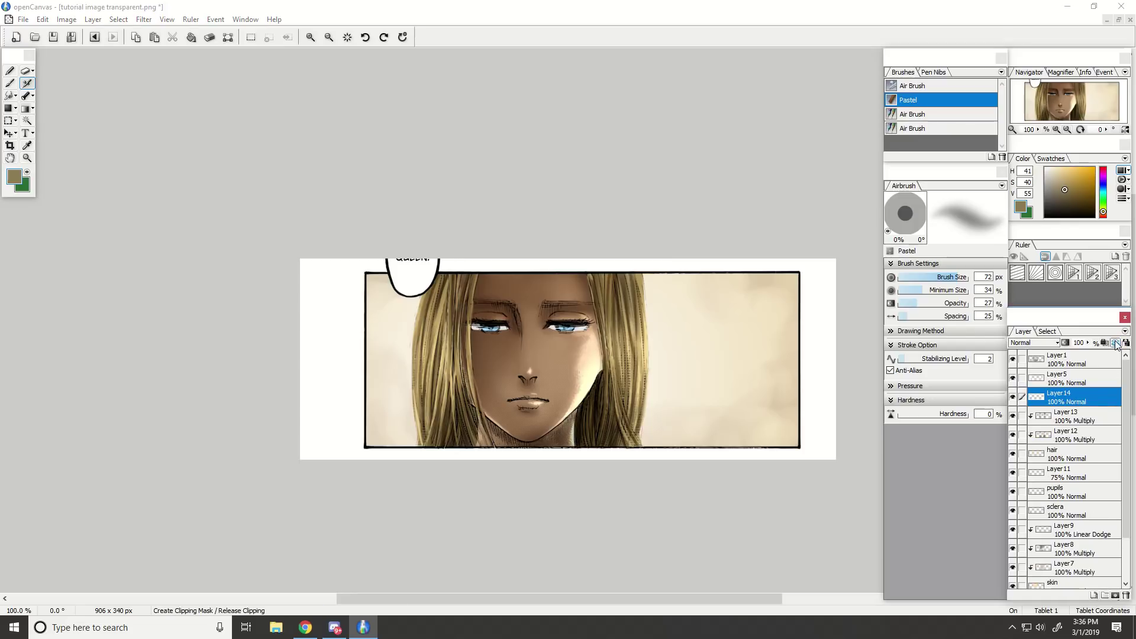
{"action": "left_click", "coordinate": [1035, 342]}
{"action": "left_click", "coordinate": [1050, 92]}
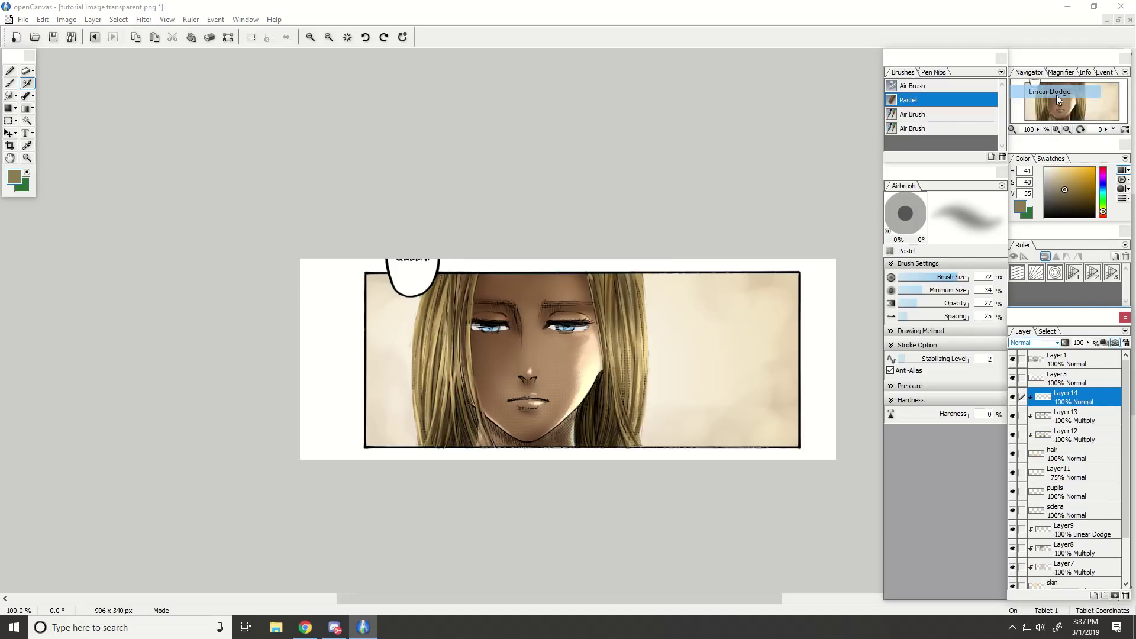
Airbrush pale yellow (H 41, S 31, V 100) light along the outer edges of both hair sections, enlarging the brush to 109 px.
{"action": "left_click_drag", "start_coordinate": [1064, 189], "coordinate": [1060, 168]}
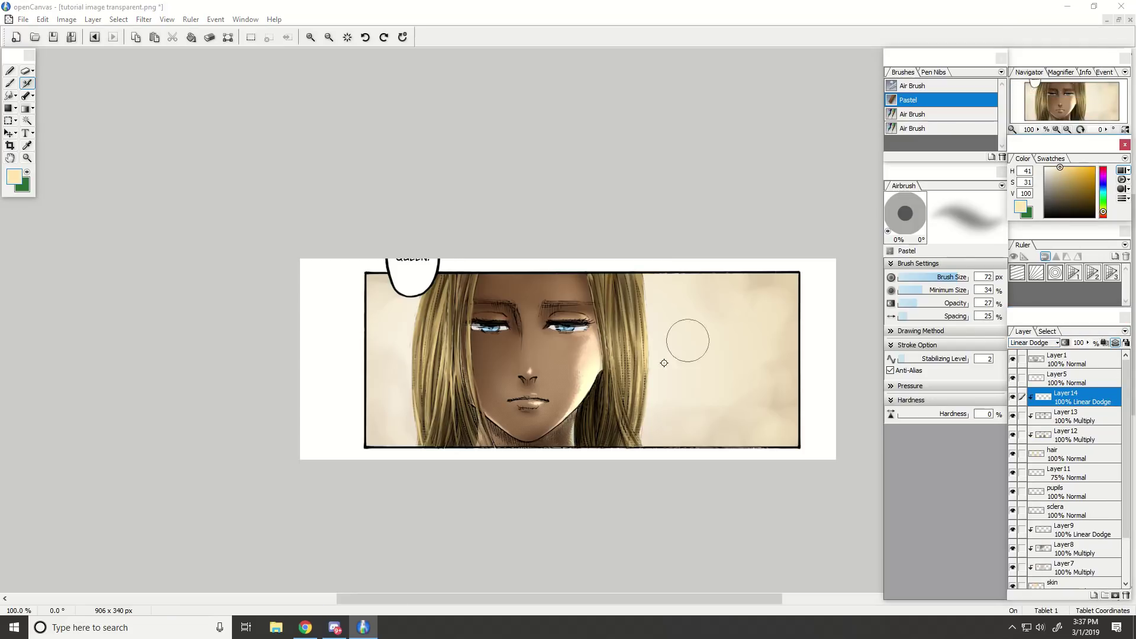
{"action": "left_click_drag", "start_coordinate": [641, 308], "coordinate": [637, 414]}
{"action": "left_click", "coordinate": [967, 276]}
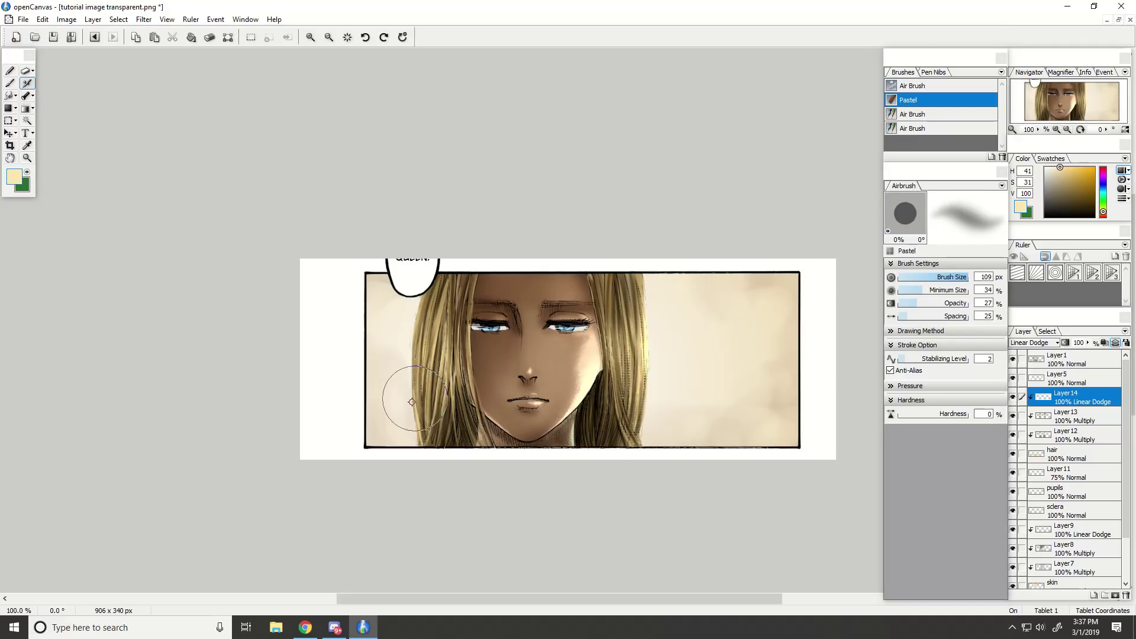
{"action": "mouse_move", "coordinate": [412, 408]}
{"action": "left_mouse_down"}
{"action": "mouse_move", "coordinate": [421, 287]}
{"action": "mouse_move", "coordinate": [417, 314]}
{"action": "left_mouse_up"}
{"action": "left_click_drag", "start_coordinate": [415, 417], "coordinate": [421, 304]}
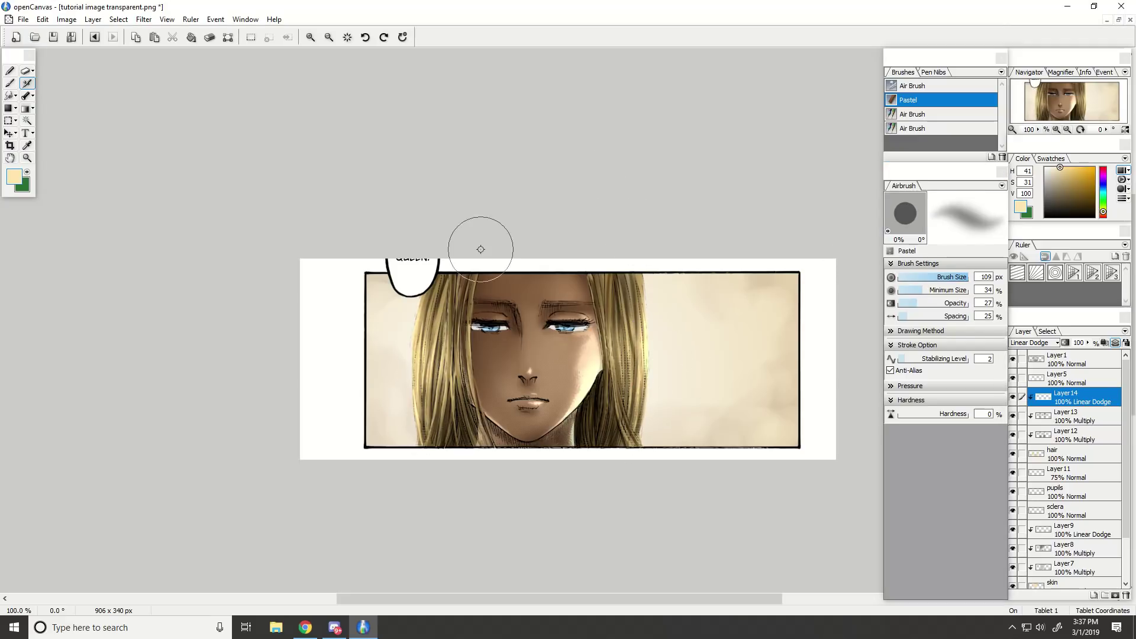
Reduce the Pastel airbrush size to 37 px for finer highlights on the hair.
{"action": "key", "text": "ctrl+minus"}
{"action": "key", "text": "ctrl+plus"}
{"action": "key", "text": "ctrl+plus"}
{"action": "left_click", "coordinate": [941, 277]}
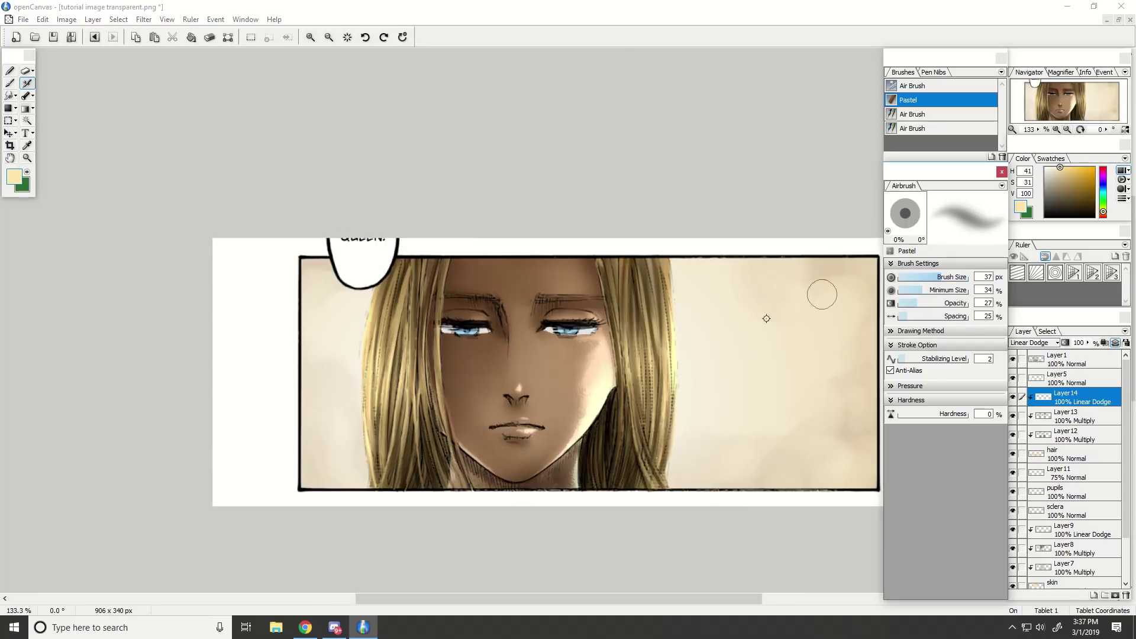
{"action": "key", "text": "ctrl+plus"}
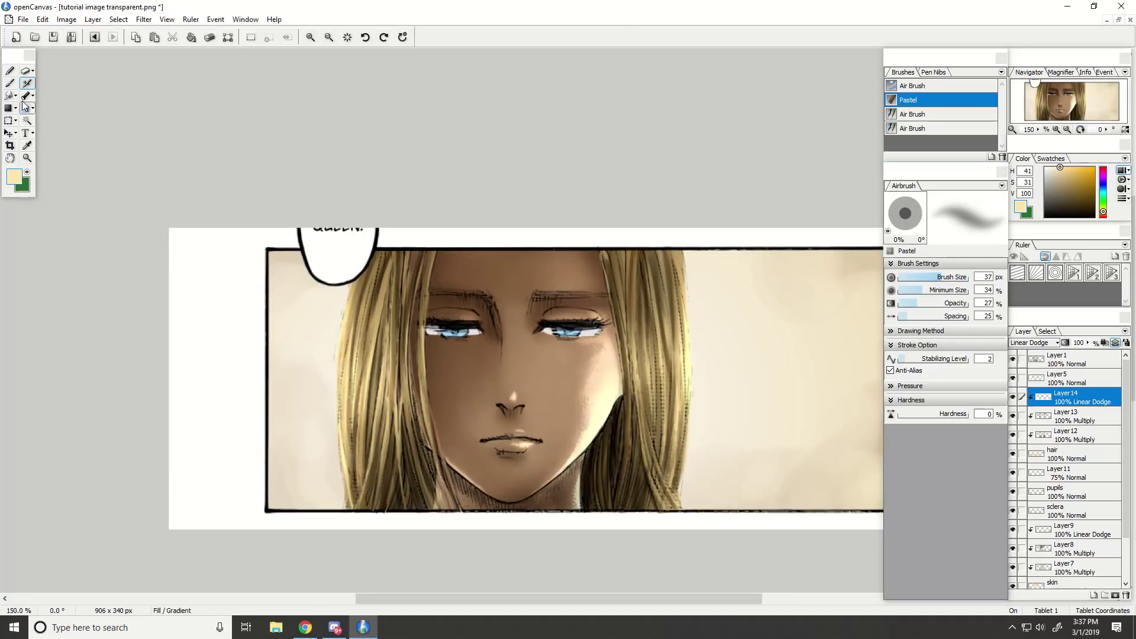
Airbrush finer pale yellow highlights along the hair strands beside the face on Layer14.
{"action": "left_click", "coordinate": [10, 82]}
{"action": "left_click", "coordinate": [27, 83]}
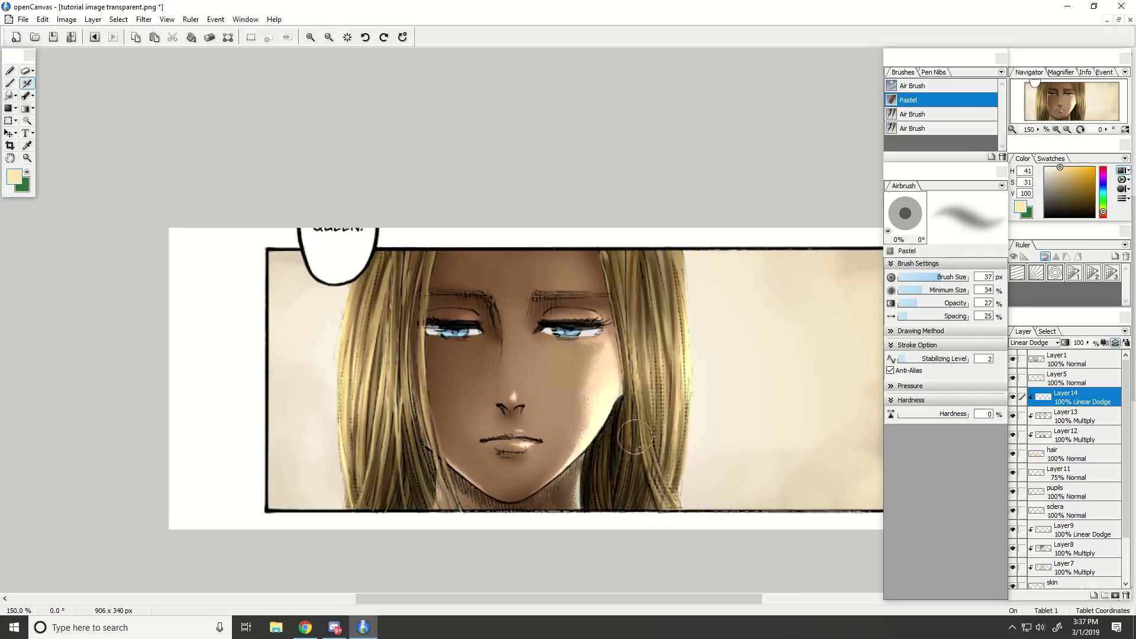
{"action": "mouse_move", "coordinate": [454, 510]}
{"action": "left_mouse_down"}
{"action": "mouse_move", "coordinate": [439, 445]}
{"action": "mouse_move", "coordinate": [406, 398]}
{"action": "left_mouse_up"}
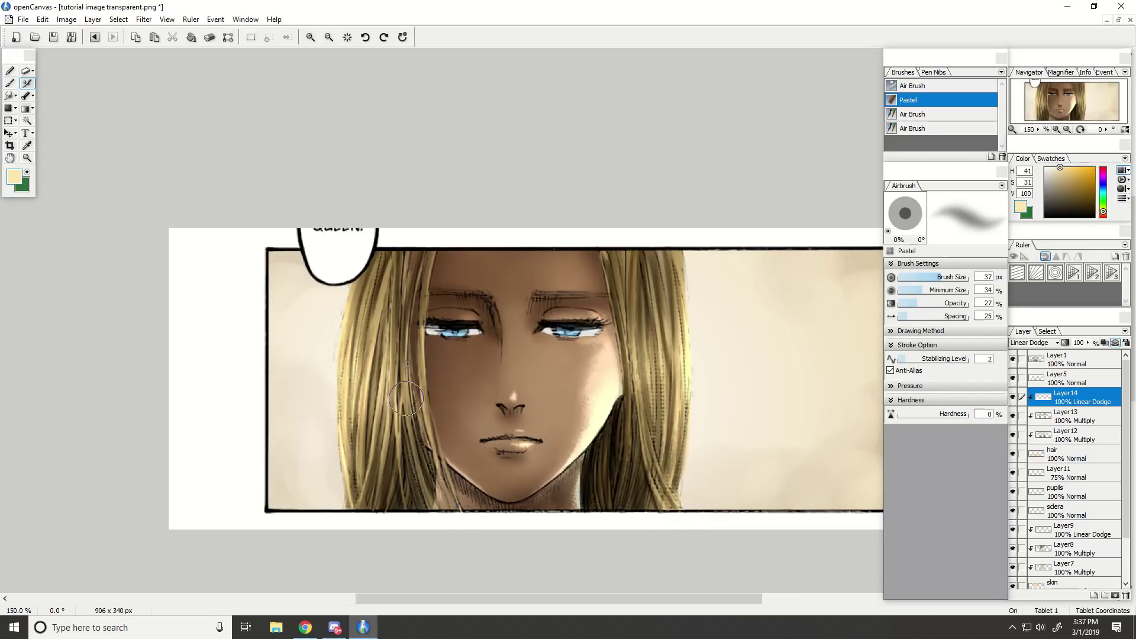
{"action": "key", "text": "ctrl+minus"}
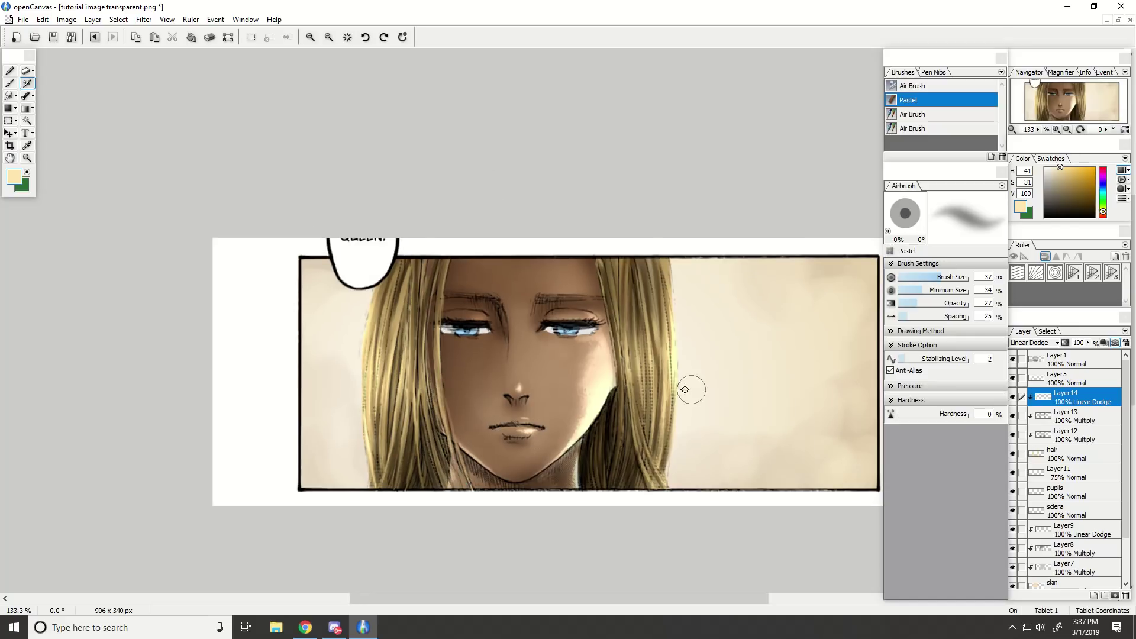
Set the Pastel airbrush size to 112 px and examine the highlighted hair across the whole panel.
{"action": "left_click_drag", "start_coordinate": [939, 277], "coordinate": [968, 277]}
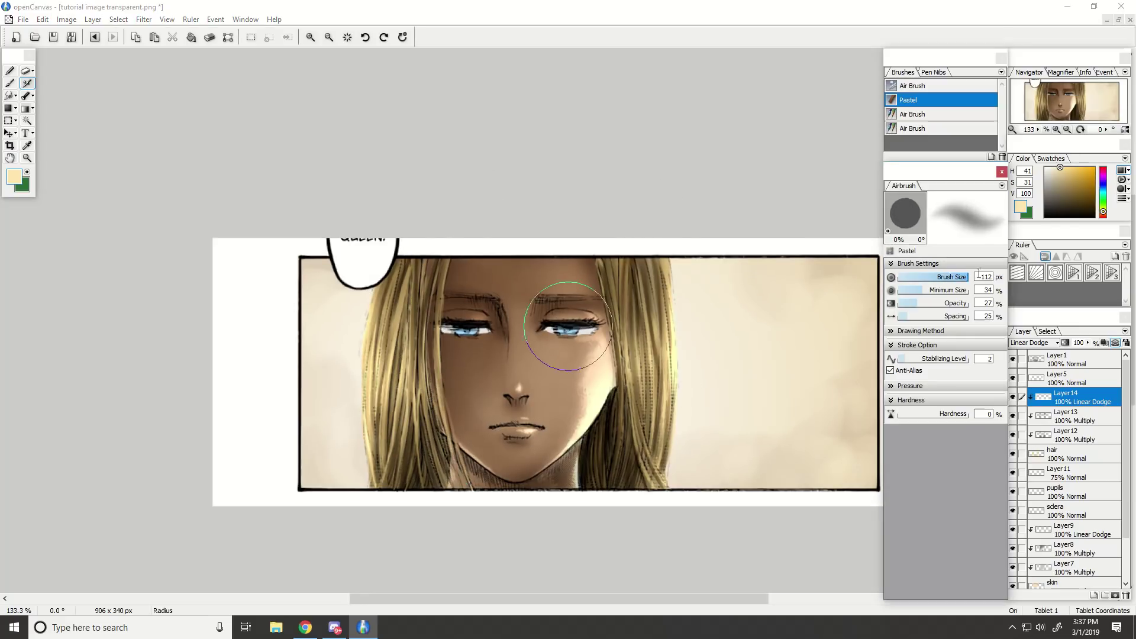
{"action": "key", "text": "ctrl+minus"}
{"action": "key", "text": "ctrl+minus"}
{"action": "key", "text": "ctrl+plus"}
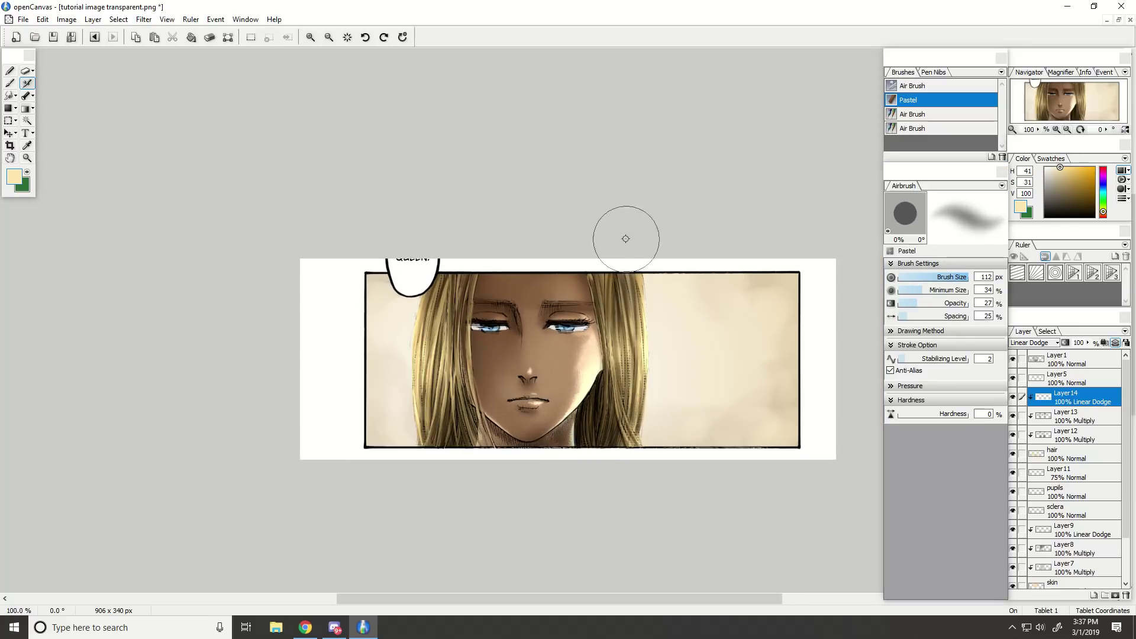
{"action": "key", "text": "ctrl+minus"}
{"action": "key", "text": "ctrl+plus"}
{"action": "key", "text": "ctrl+plus"}
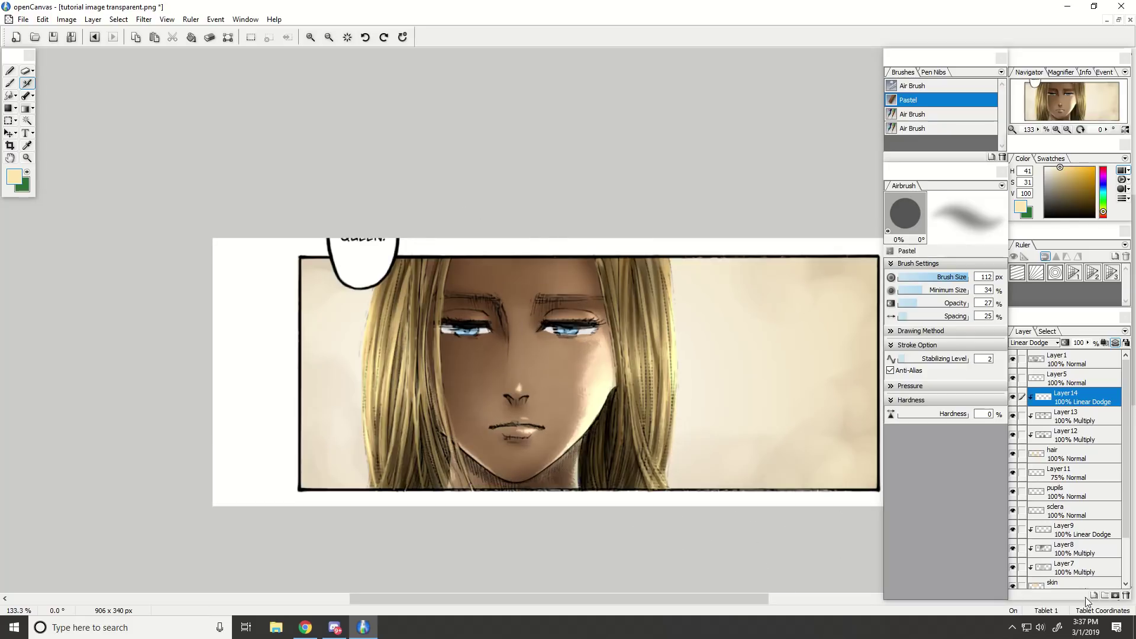
Add a clipped Linear Dodge layer above Layer14 and set the paint color to pale yellow, H 41, S 29, V 100.
{"action": "left_click", "coordinate": [1093, 595]}
{"action": "left_click", "coordinate": [1115, 343]}
{"action": "left_click", "coordinate": [1032, 343]}
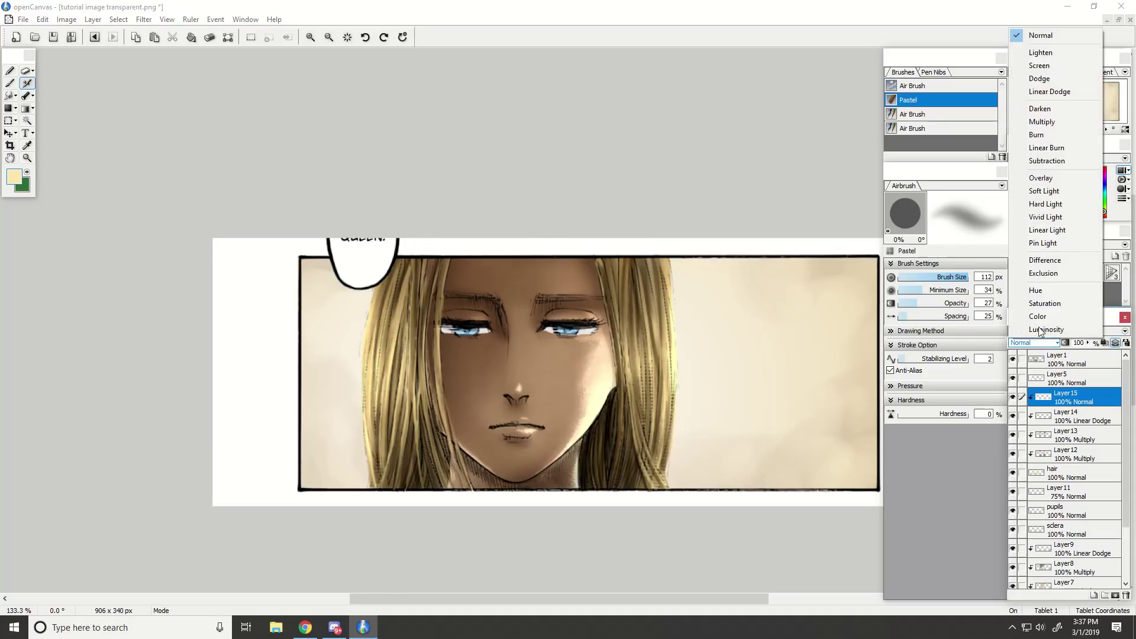
{"action": "left_click", "coordinate": [1059, 94]}
{"action": "left_click", "coordinate": [1059, 167]}
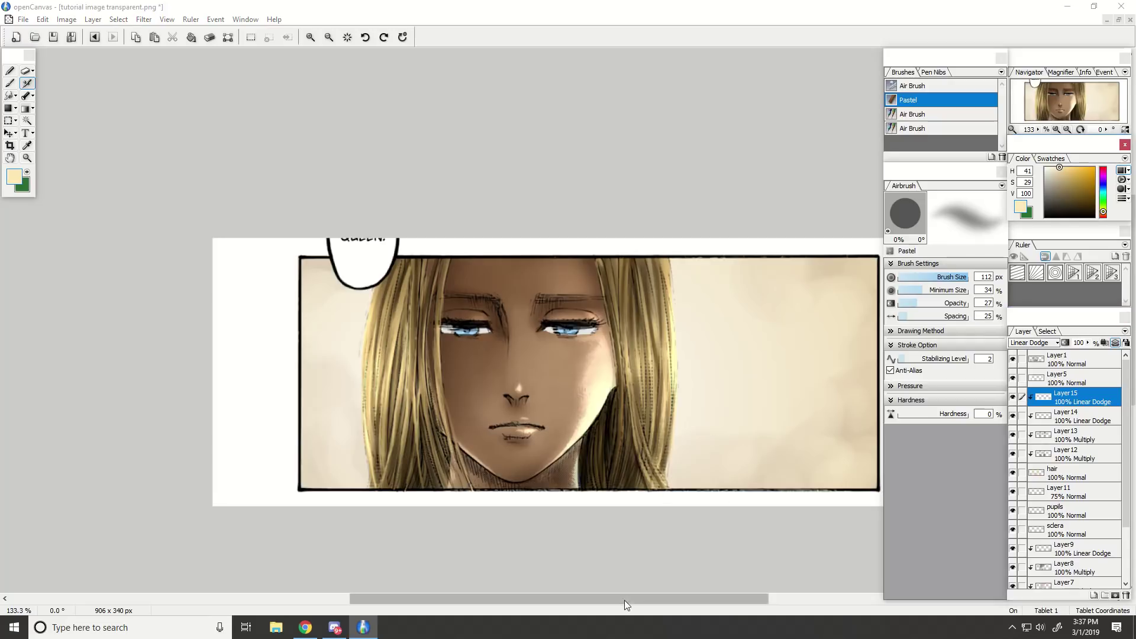
Configure the Water Color 1 brush to 20 px, minimum size 12% and opacity 18%, undoing the test strokes on the hair.
{"action": "left_click_drag", "start_coordinate": [623, 599], "coordinate": [657, 599]}
{"action": "key", "text": "ctrl+plus"}
{"action": "key", "text": "ctrl+plus"}
{"action": "left_click", "coordinate": [9, 82]}
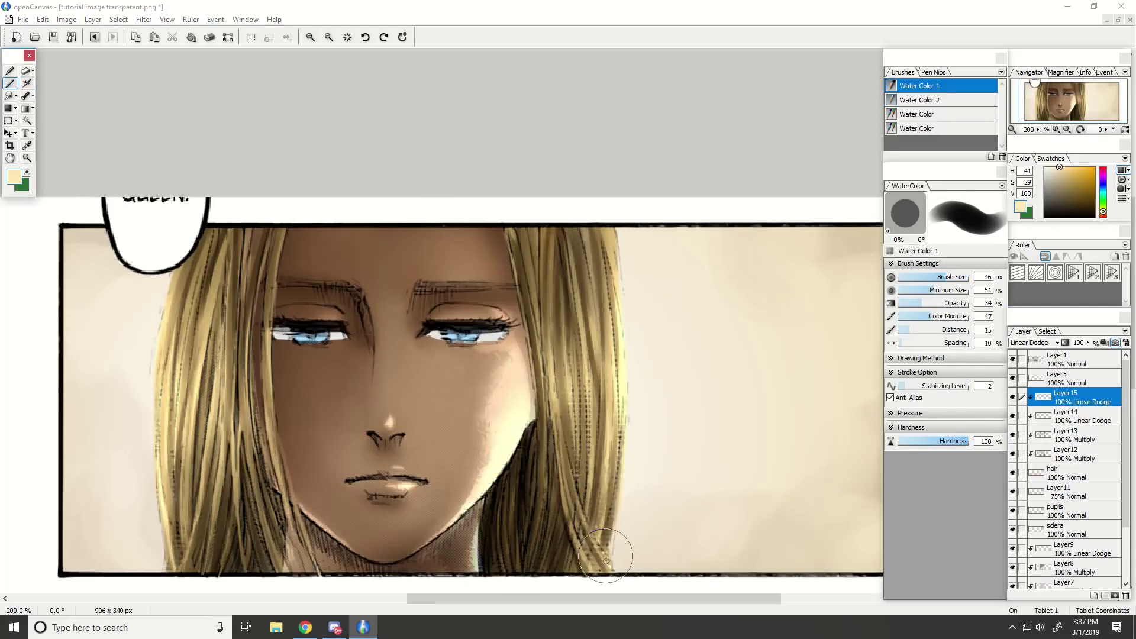
{"action": "left_click", "coordinate": [930, 278]}
{"action": "left_click", "coordinate": [908, 290]}
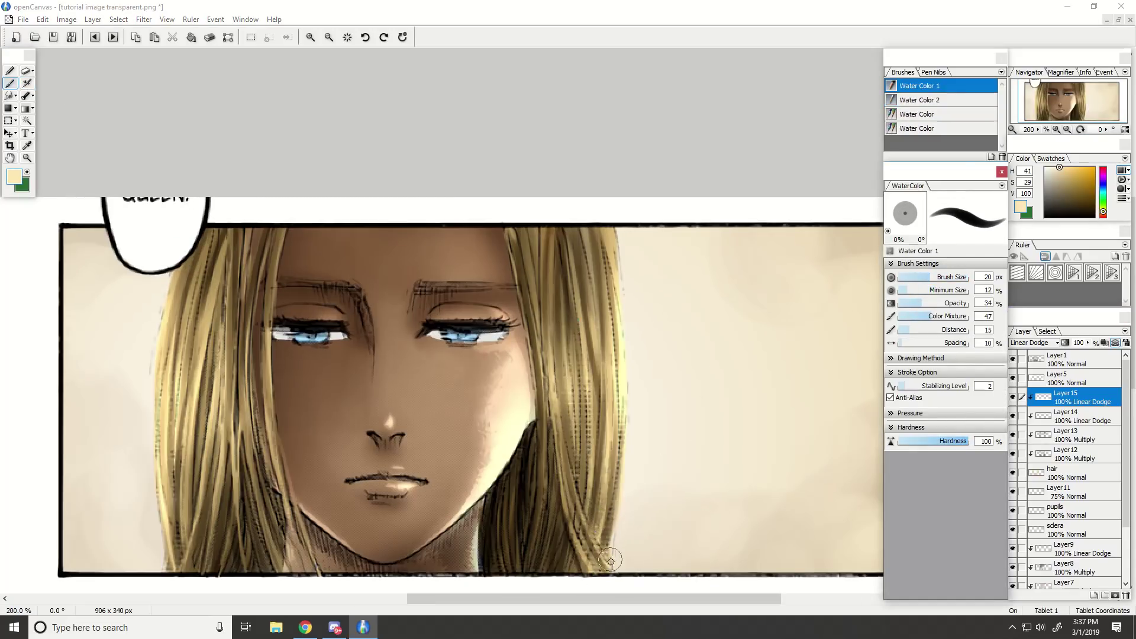
{"action": "left_click", "coordinate": [908, 303]}
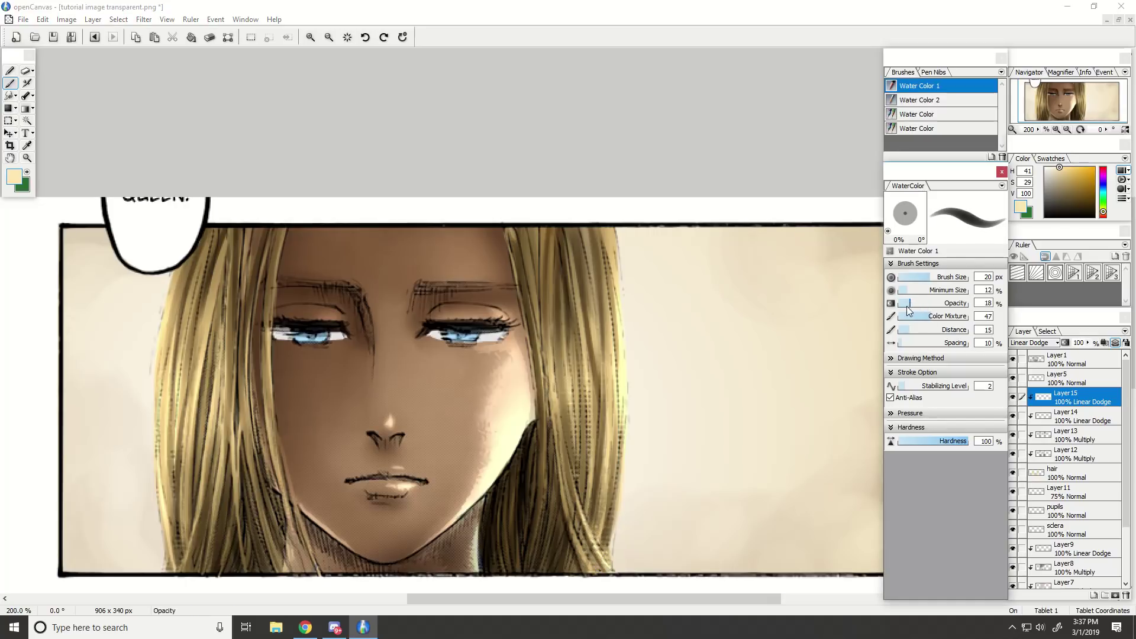
{"action": "key", "text": "ctrl+z"}
{"action": "key", "text": "ctrl+z"}
Paint long, thin pale yellow highlights along the strands of the hair section beside the lit cheek on Layer15.
{"action": "left_click_drag", "start_coordinate": [608, 570], "coordinate": [553, 374]}
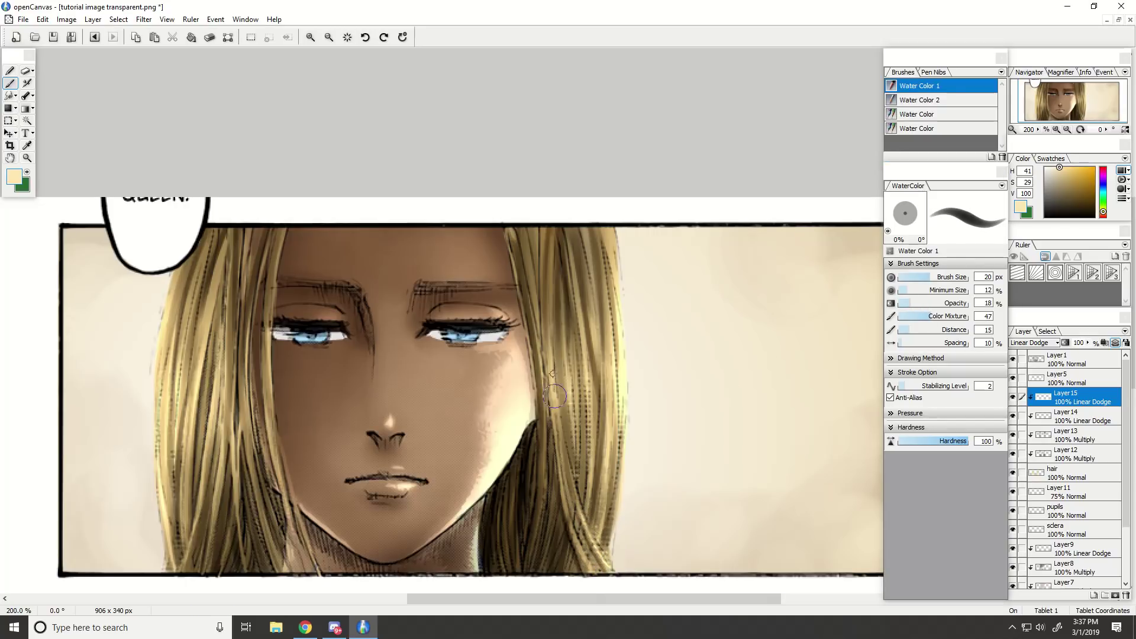
{"action": "left_click_drag", "start_coordinate": [576, 470], "coordinate": [545, 268]}
{"action": "mouse_move", "coordinate": [601, 498]}
{"action": "left_mouse_down"}
{"action": "mouse_move", "coordinate": [607, 414]}
{"action": "mouse_move", "coordinate": [572, 255]}
{"action": "left_mouse_up"}
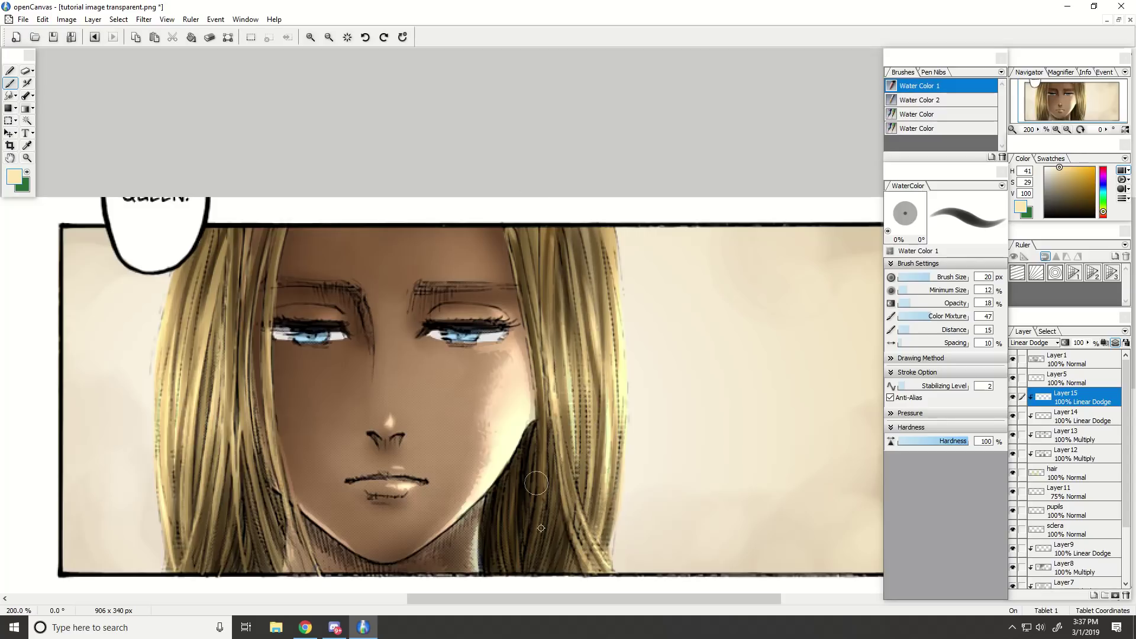
Paint thin pale yellow strand highlights down the hair section below the speech bubble, including the loose strands beside the jaw.
{"action": "left_click_drag", "start_coordinate": [504, 599], "coordinate": [440, 607]}
{"action": "left_click_drag", "start_coordinate": [388, 510], "coordinate": [405, 397]}
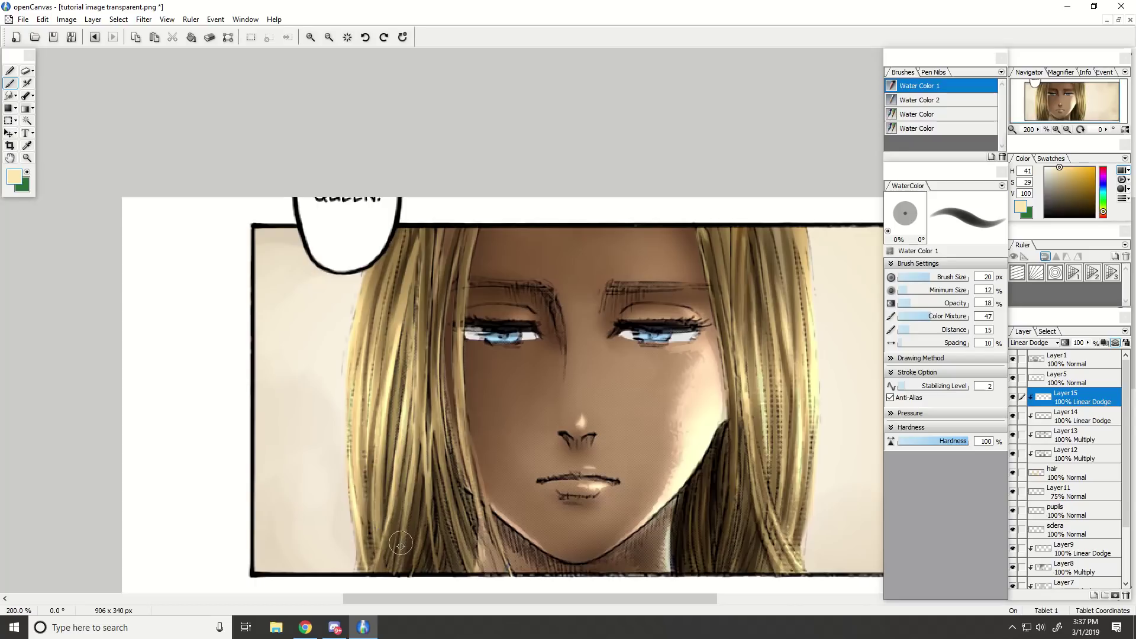
{"action": "left_click_drag", "start_coordinate": [401, 543], "coordinate": [413, 442]}
{"action": "left_click_drag", "start_coordinate": [480, 512], "coordinate": [464, 414]}
{"action": "left_click_drag", "start_coordinate": [454, 492], "coordinate": [480, 572]}
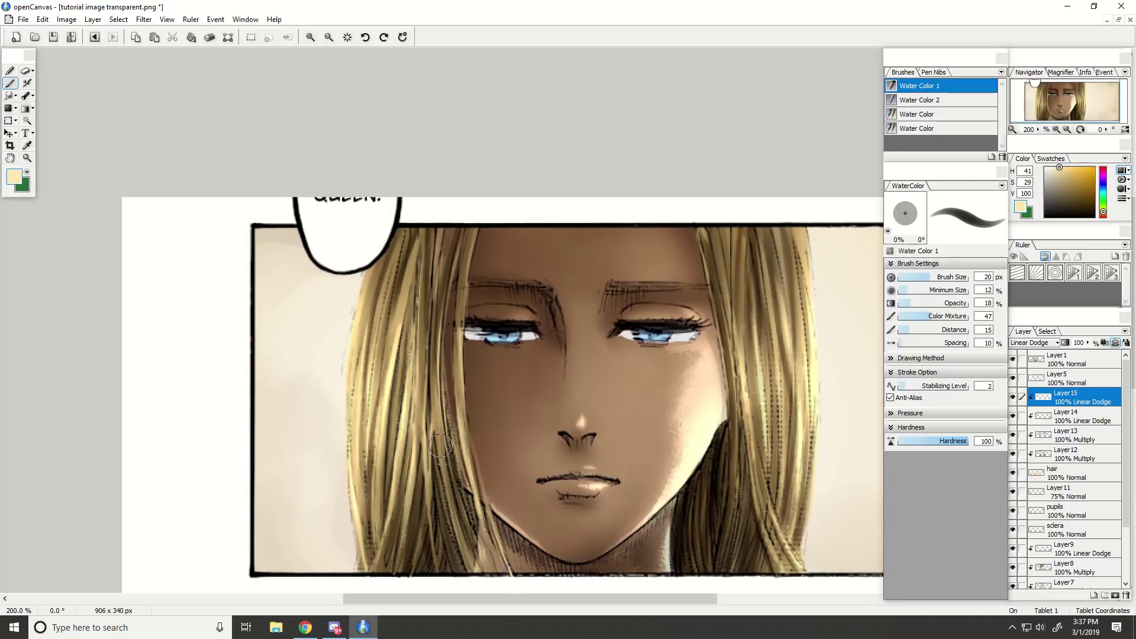
{"action": "left_click_drag", "start_coordinate": [444, 445], "coordinate": [461, 564]}
{"action": "left_click_drag", "start_coordinate": [445, 211], "coordinate": [426, 442]}
{"action": "left_click_drag", "start_coordinate": [415, 241], "coordinate": [383, 447]}
{"action": "left_click_drag", "start_coordinate": [388, 260], "coordinate": [369, 523]}
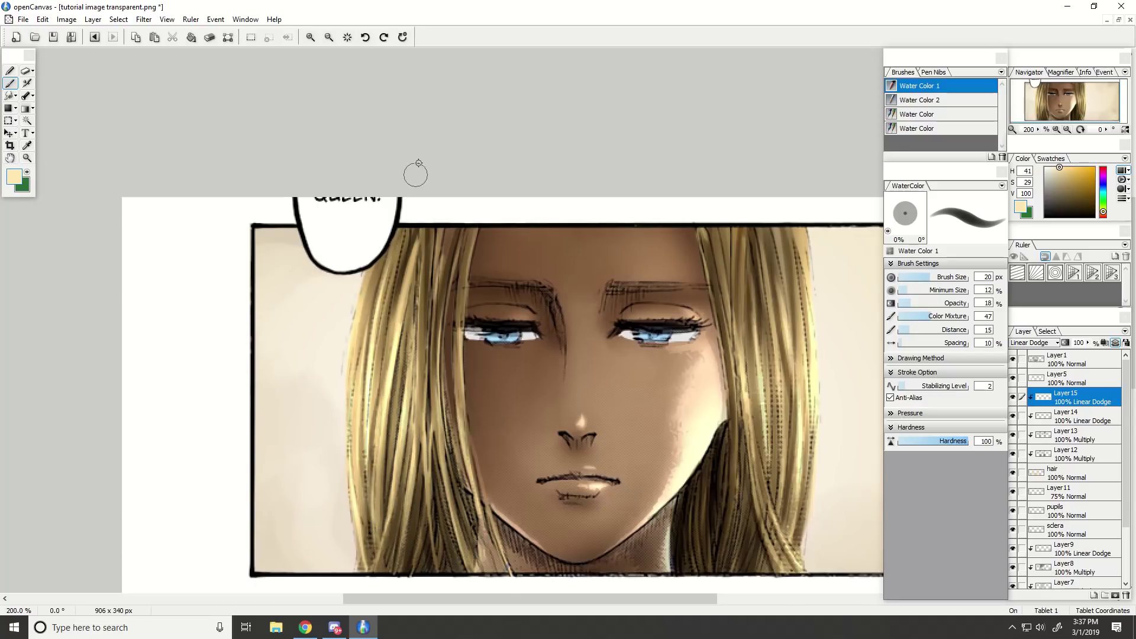
{"action": "left_click_drag", "start_coordinate": [364, 314], "coordinate": [353, 536]}
Add further strand highlights to both hair sections, covering the upper strands and the ends by the neck.
{"action": "key", "text": "ctrl+minus"}
{"action": "key", "text": "ctrl+minus"}
{"action": "key", "text": "ctrl+minus"}
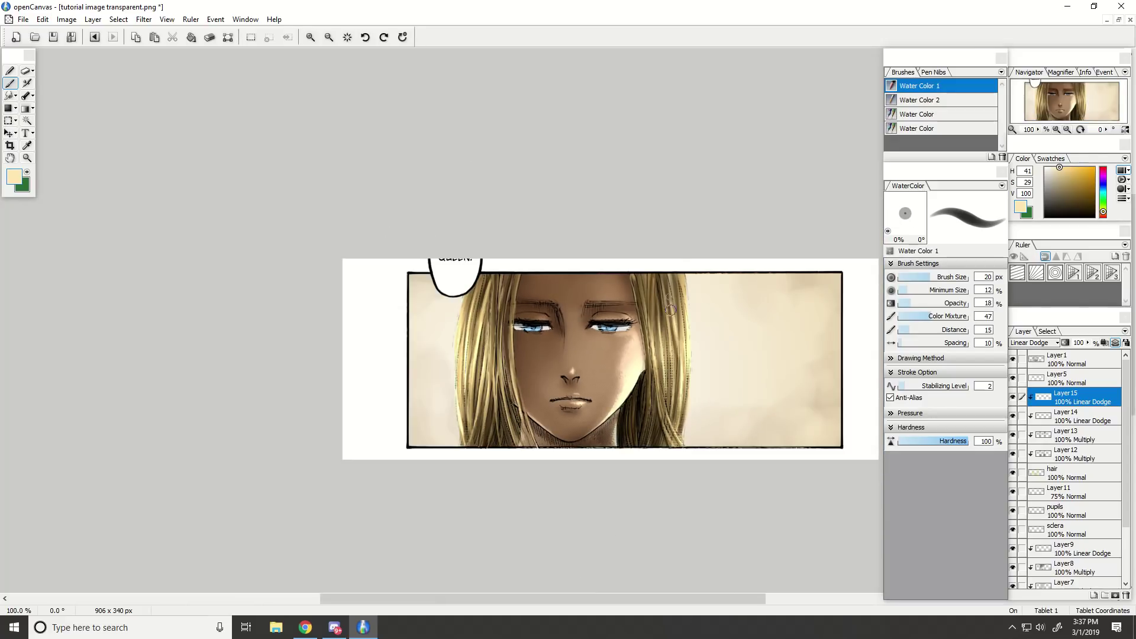
{"action": "left_click_drag", "start_coordinate": [655, 273], "coordinate": [653, 337]}
{"action": "key", "text": "ctrl+plus"}
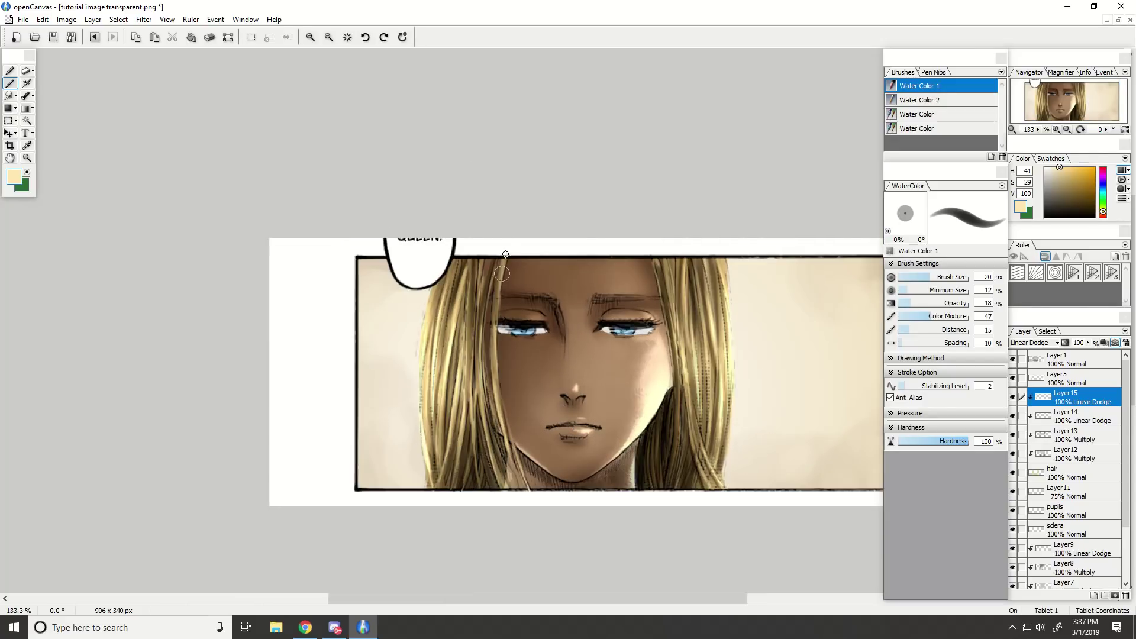
{"action": "left_click_drag", "start_coordinate": [473, 379], "coordinate": [477, 265]}
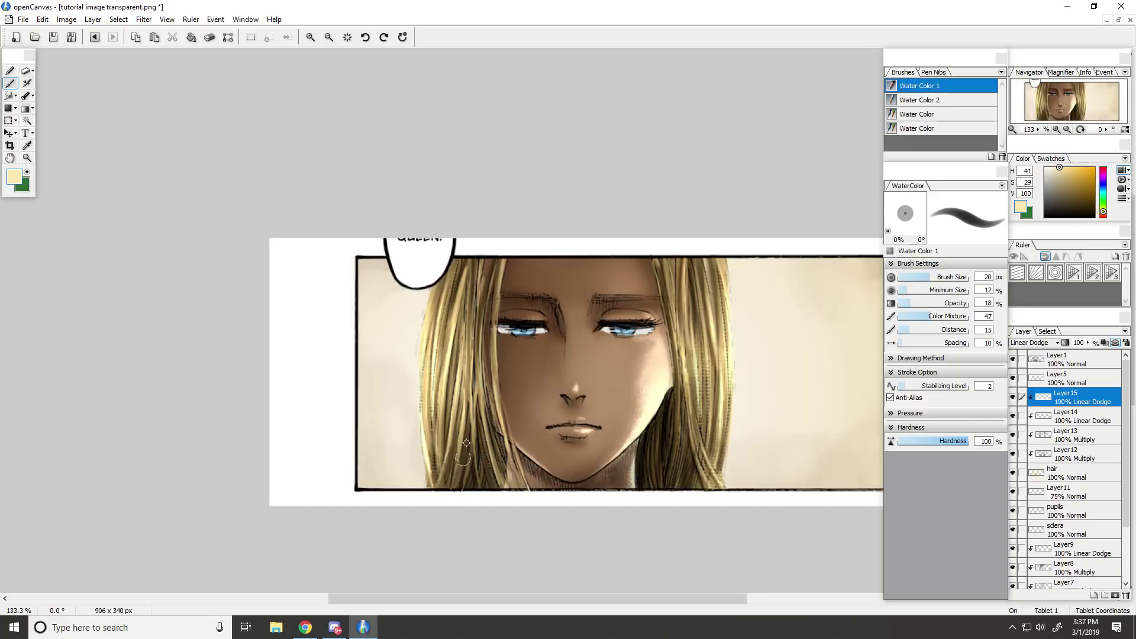
{"action": "left_click_drag", "start_coordinate": [436, 313], "coordinate": [437, 292]}
{"action": "left_click_drag", "start_coordinate": [727, 416], "coordinate": [704, 473]}
{"action": "key", "text": "ctrl+minus"}
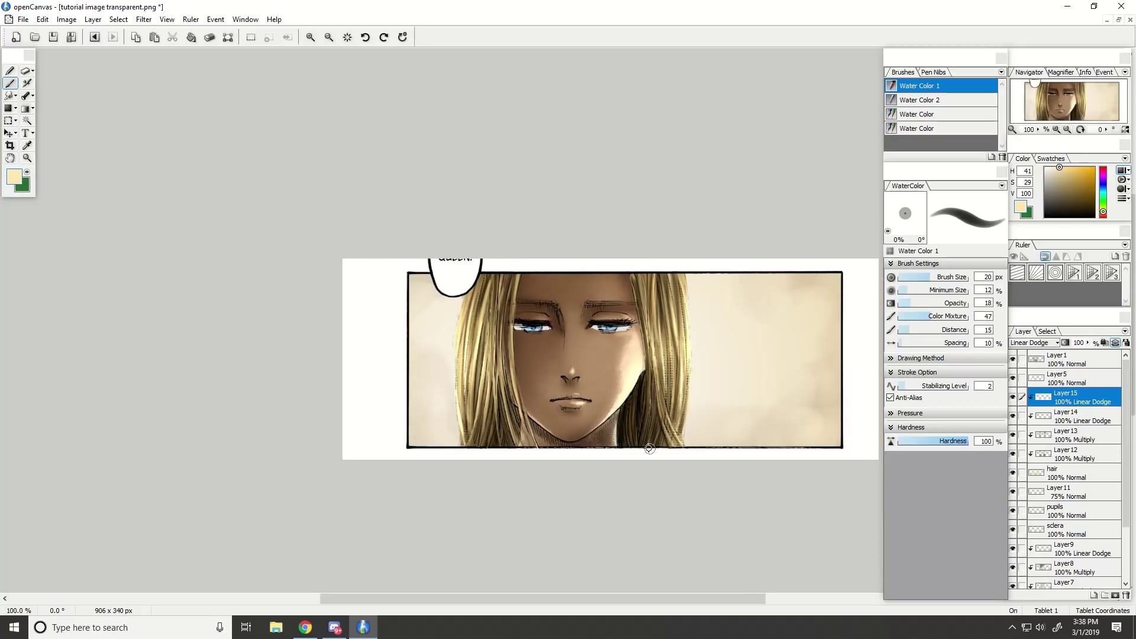
{"action": "key", "text": "ctrl+minus"}
{"action": "key", "text": "ctrl+plus"}
{"action": "key", "text": "ctrl+minus"}
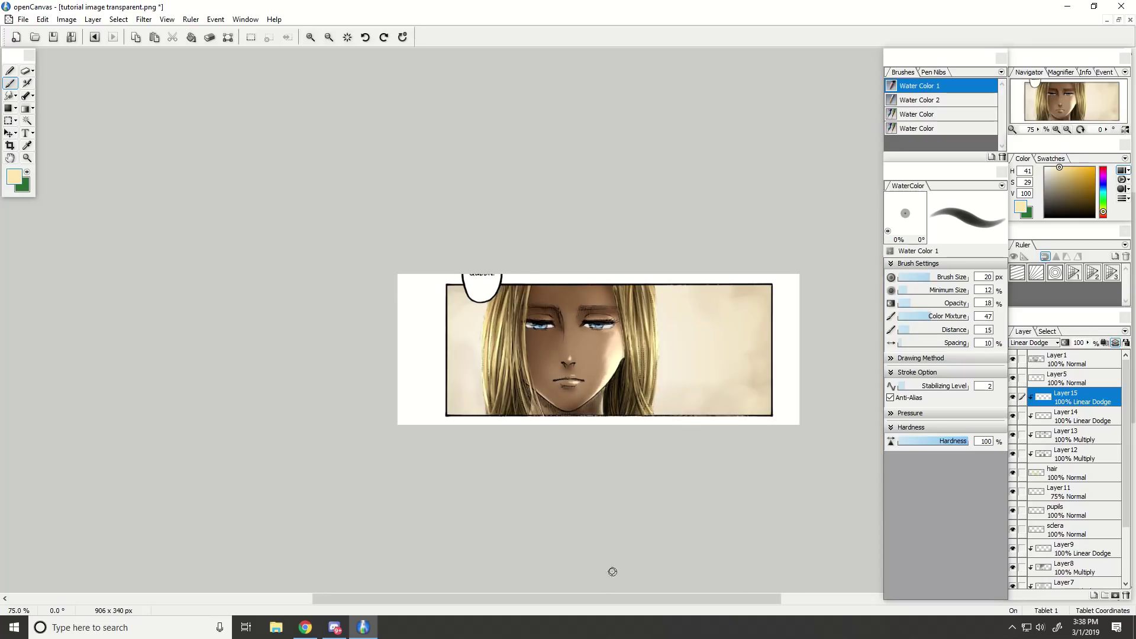
{"action": "key", "text": "ctrl+plus"}
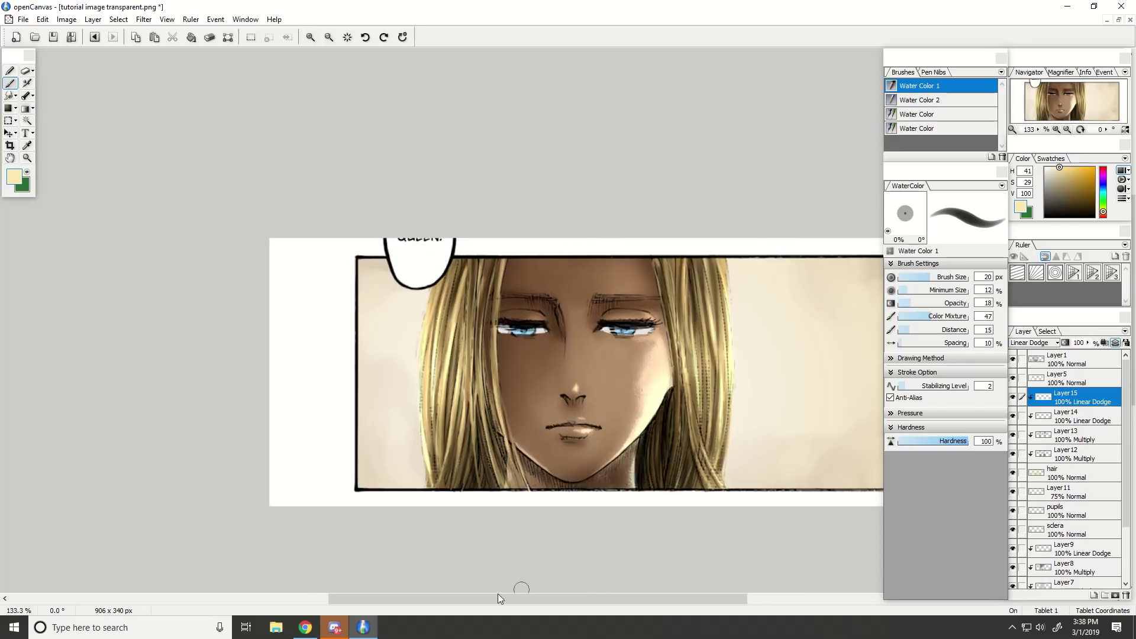
{"action": "left_click", "coordinate": [335, 626]}
{"action": "left_click", "coordinate": [364, 628]}
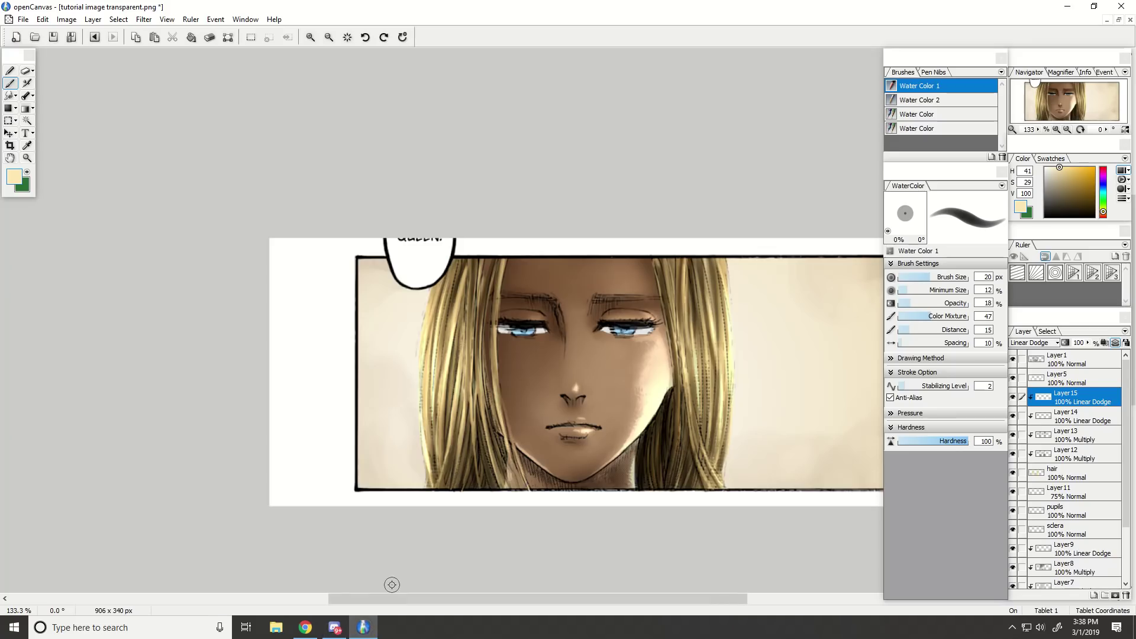
Compare the hair with and without the Layer13 shading and reduce that layer's opacity to 93%.
{"action": "left_click", "coordinate": [1040, 433]}
{"action": "left_click", "coordinate": [1012, 437]}
{"action": "left_click", "coordinate": [1011, 437]}
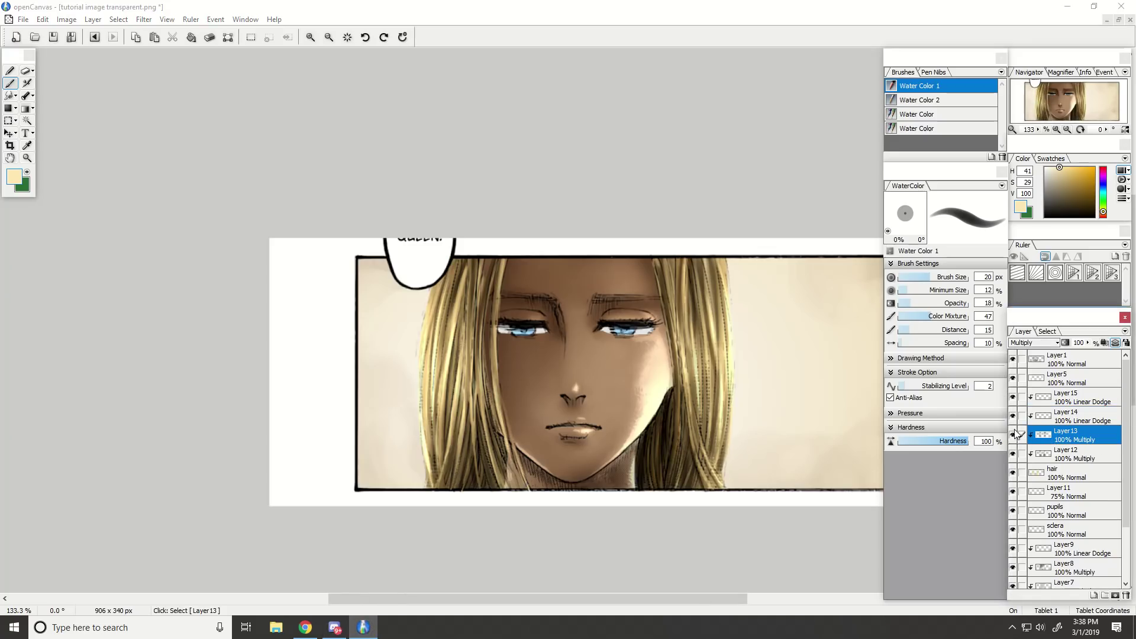
{"action": "mouse_move", "coordinate": [1088, 343]}
{"action": "left_mouse_down"}
{"action": "mouse_move", "coordinate": [1092, 355]}
{"action": "mouse_move", "coordinate": [1091, 343]}
{"action": "left_mouse_up"}
Reduce the opacity of the Layer15 highlights to 86% and check the hair across the whole panel.
{"action": "left_click", "coordinate": [1057, 404]}
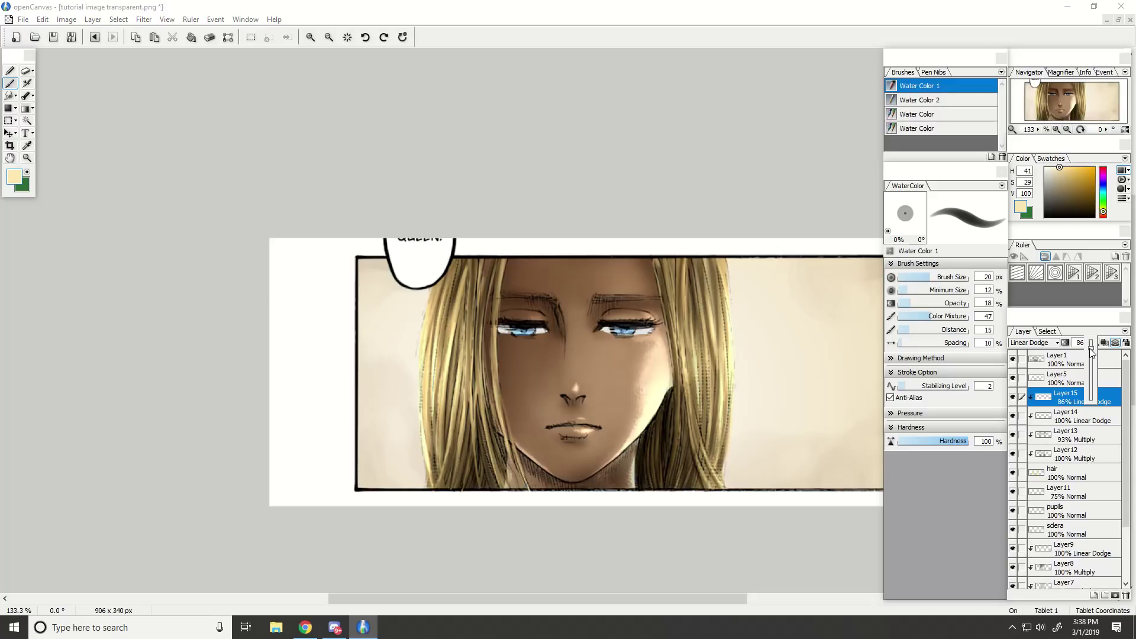
{"action": "left_click", "coordinate": [1068, 400]}
{"action": "scroll", "coordinate": [513, 378], "scroll_direction": "down", "scroll_amount": 2}
{"action": "scroll", "coordinate": [616, 445], "scroll_direction": "up", "scroll_amount": 1}
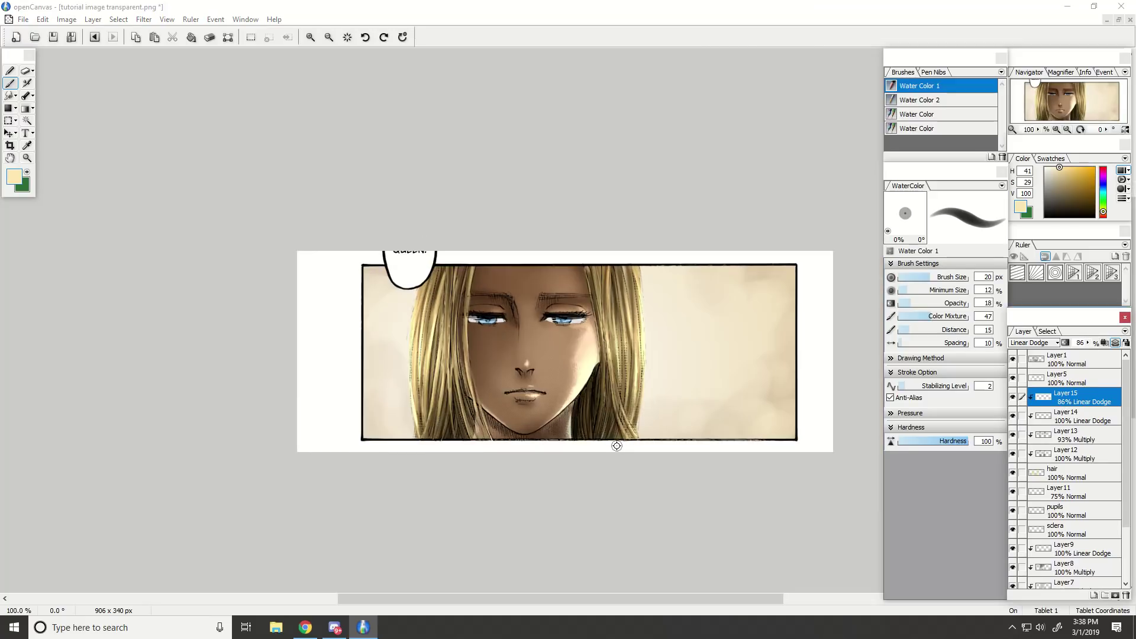
{"action": "scroll", "coordinate": [616, 445], "scroll_direction": "up", "scroll_amount": 1}
Set the opacity of the Layer13 Multiply shading to 98%.
{"action": "left_click", "coordinate": [1073, 436]}
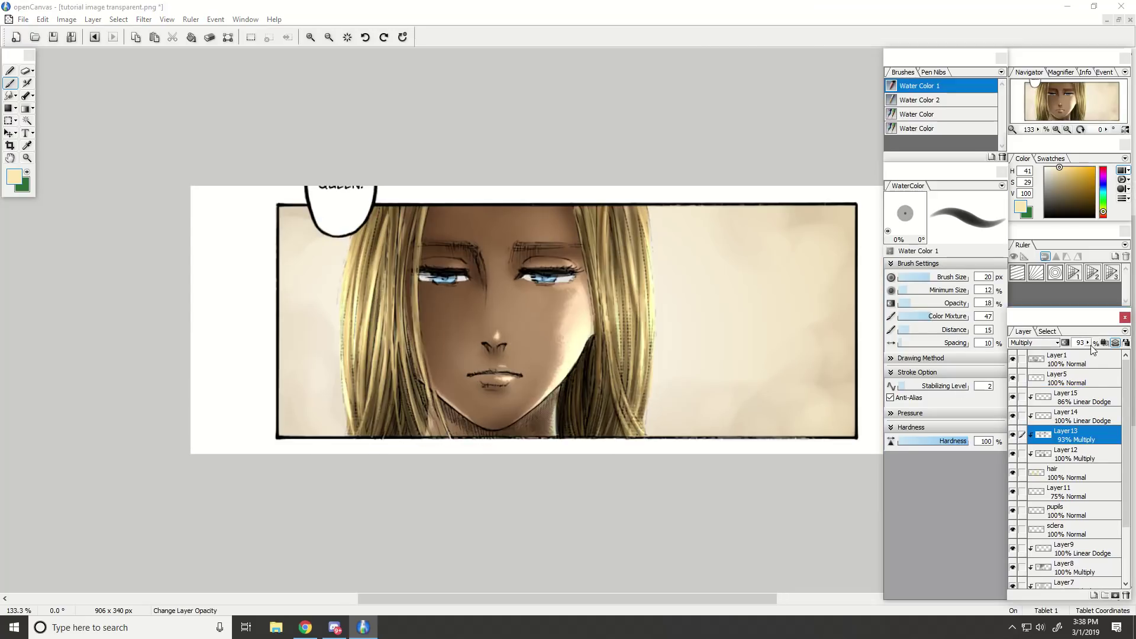
{"action": "left_click_drag", "start_coordinate": [1091, 343], "coordinate": [1092, 347]}
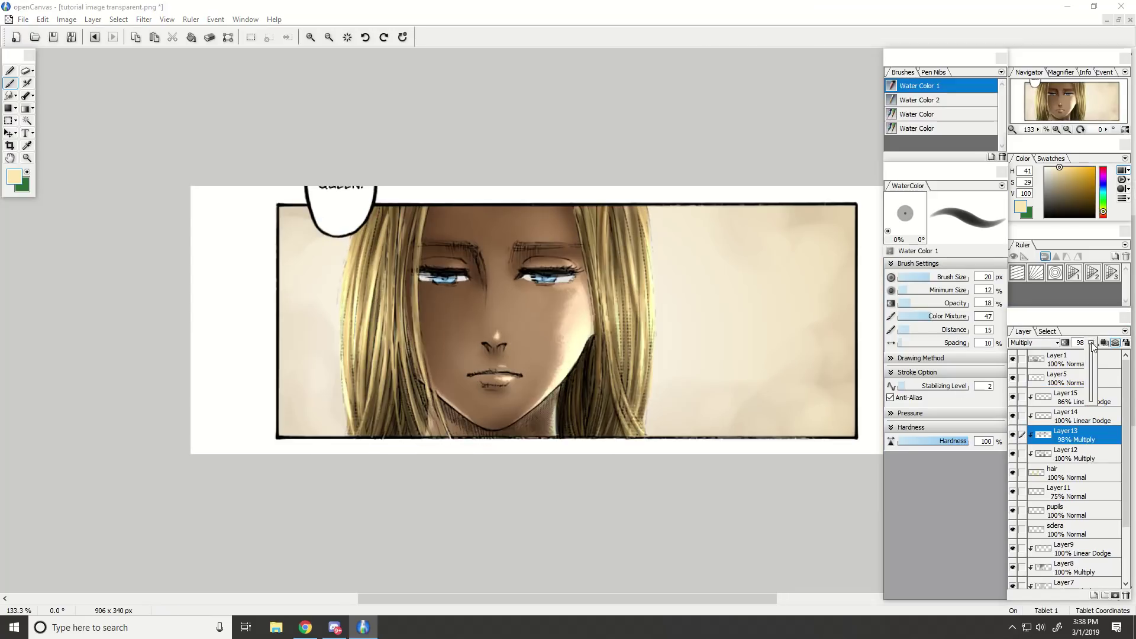
{"action": "left_click", "coordinate": [1058, 436]}
Save the artwork in the 114 folder as an openCanvas file named "tutorial image .oci".
{"action": "left_click", "coordinate": [22, 20]}
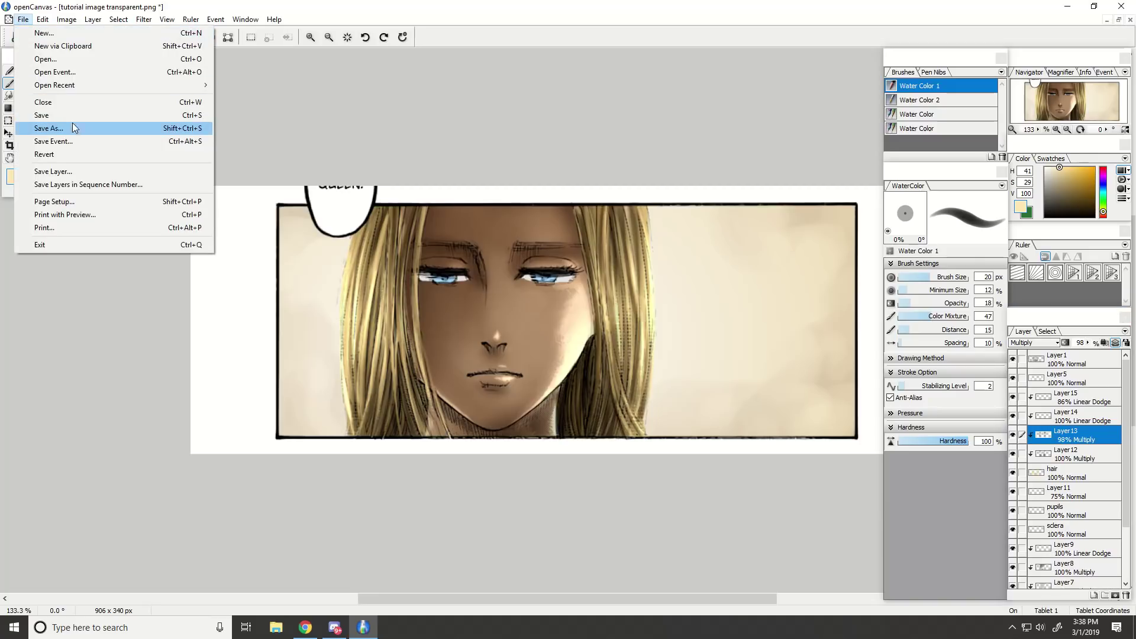
{"action": "left_click", "coordinate": [71, 126]}
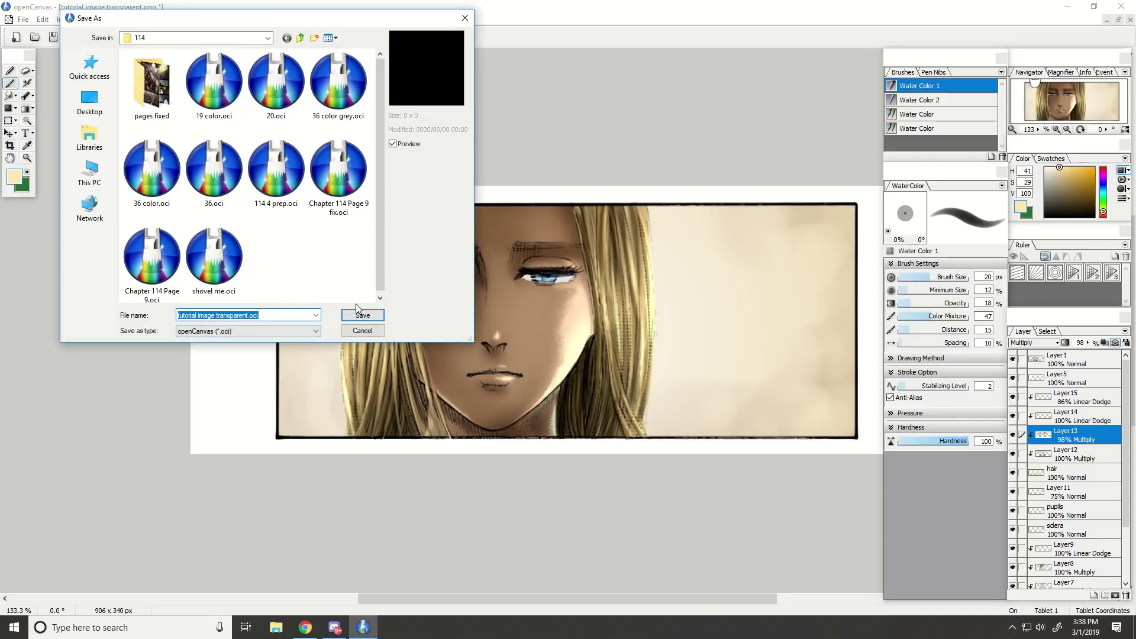
{"action": "left_click", "coordinate": [237, 316]}
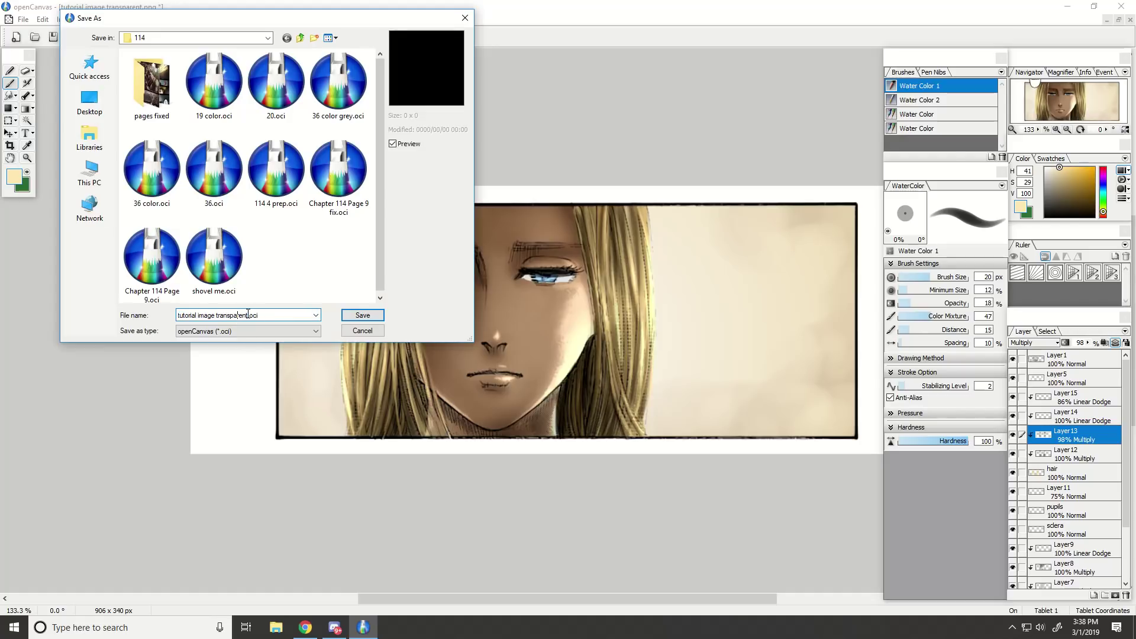
{"action": "key", "text": "Delete"}
{"action": "left_click", "coordinate": [362, 315]}
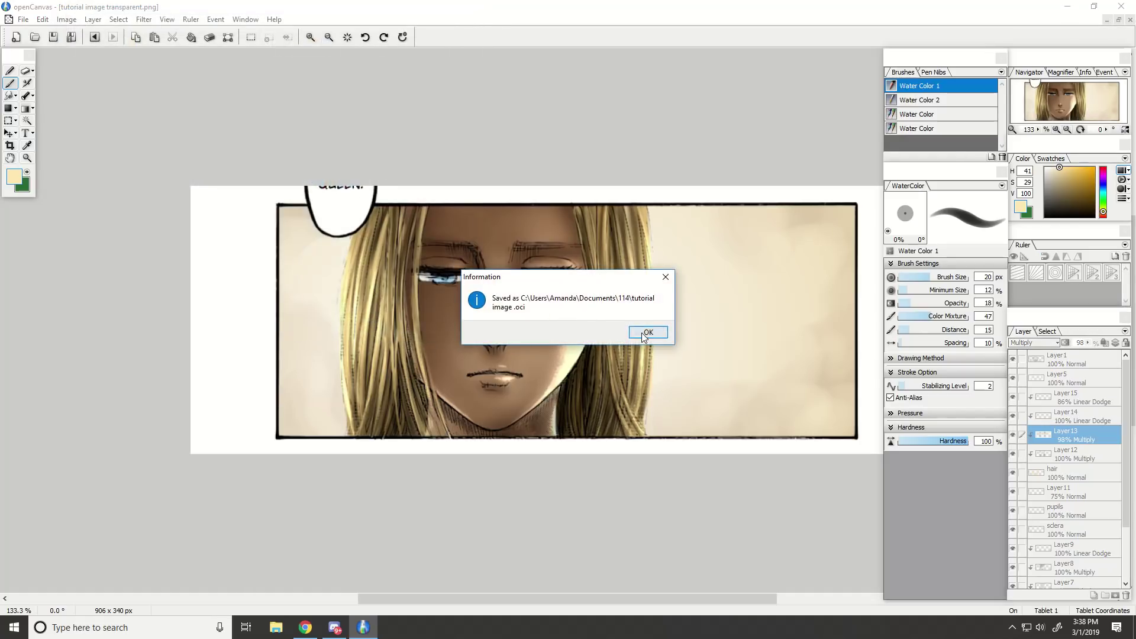
{"action": "left_click", "coordinate": [647, 333]}
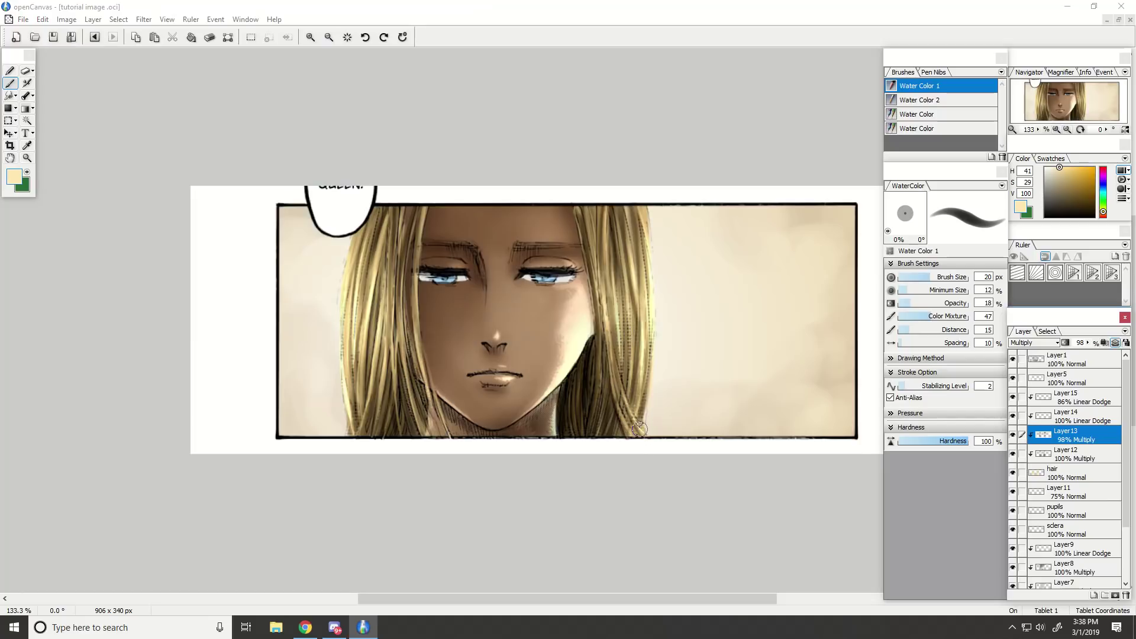
Check what Layer5 contains by hiding and showing it, and rename it as cleanup.
{"action": "left_click", "coordinate": [1072, 379]}
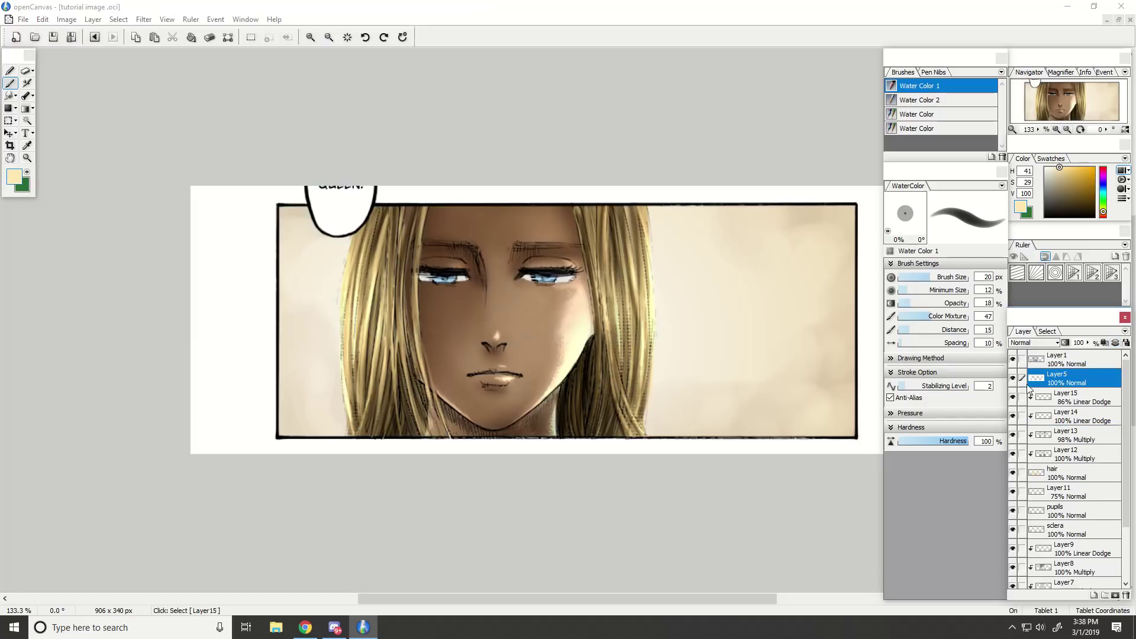
{"action": "left_click", "coordinate": [1013, 377]}
{"action": "left_click", "coordinate": [1012, 377]}
{"action": "double_click", "coordinate": [1065, 383]}
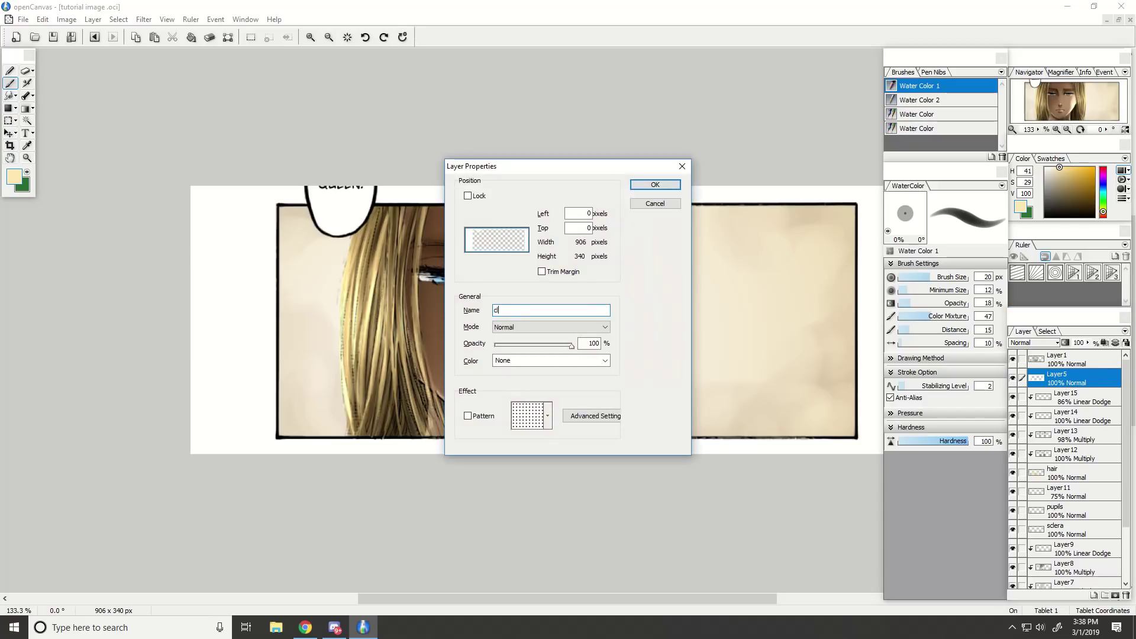
{"action": "type", "text": "cleanup"}
{"action": "key", "text": "Return"}
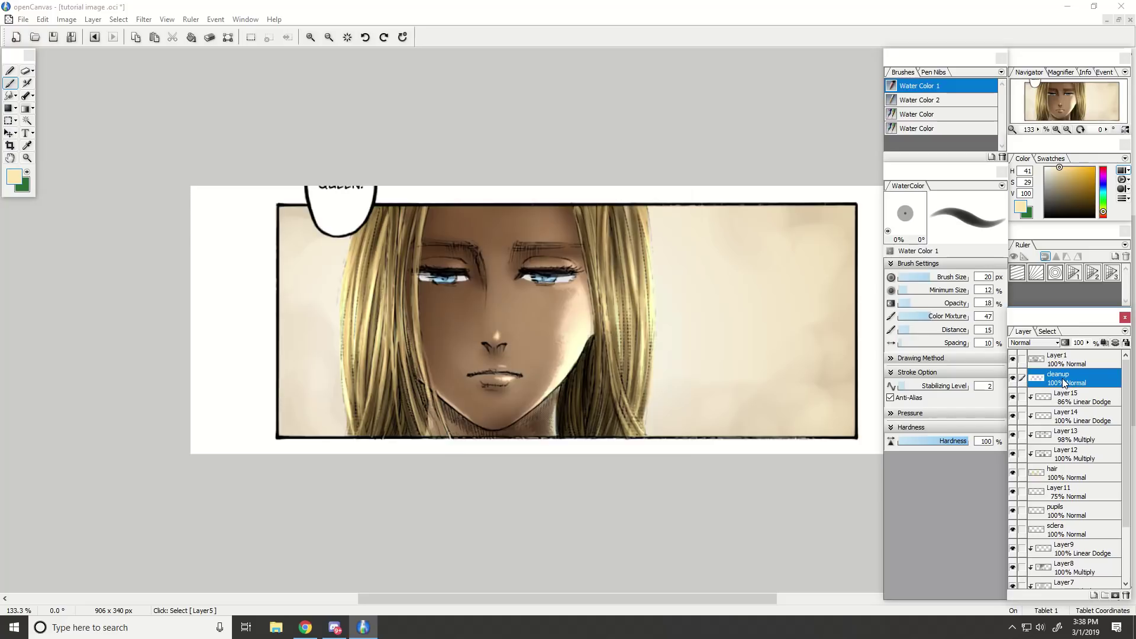
Rename Layer11 as lashes.
{"action": "left_click", "coordinate": [1040, 494]}
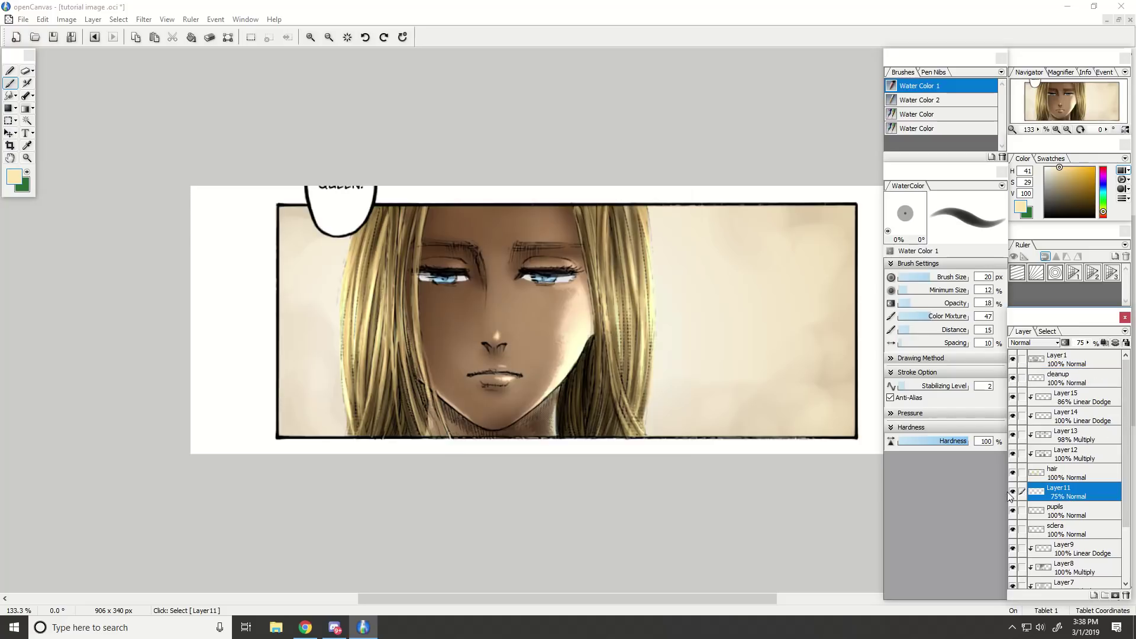
{"action": "double_click", "coordinate": [1027, 488]}
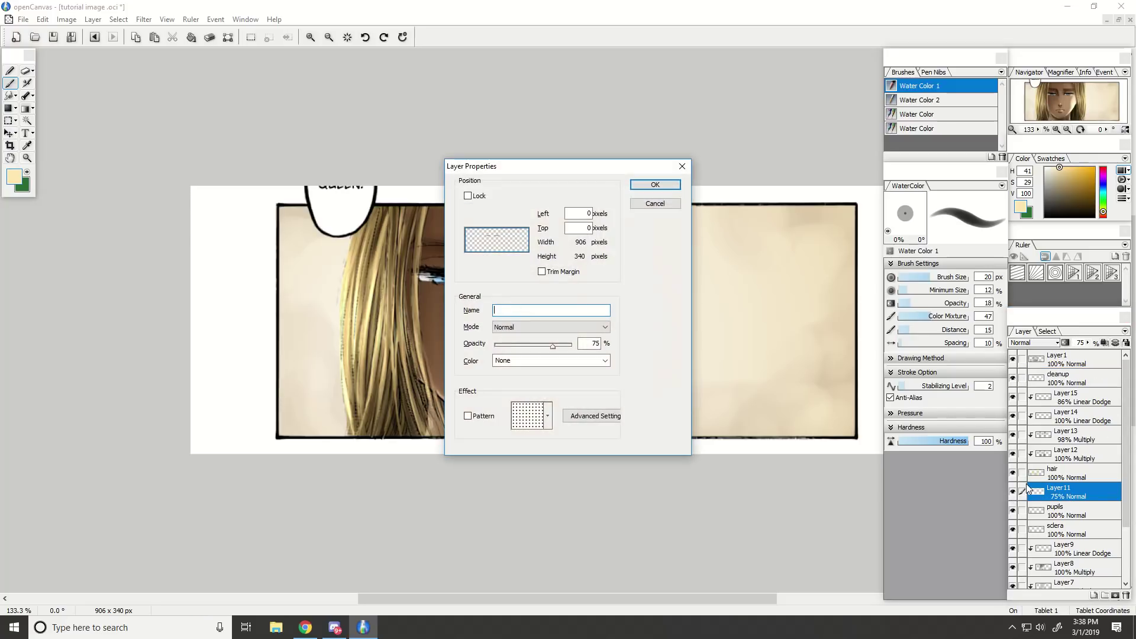
{"action": "type", "text": "lashes"}
{"action": "key", "text": "Return"}
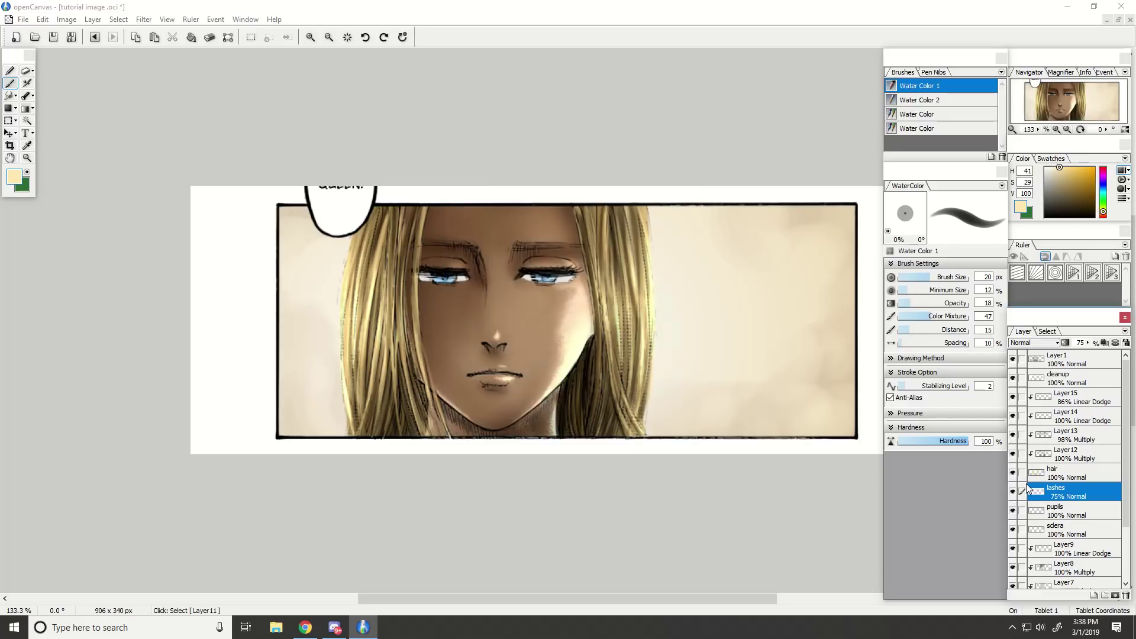
Select the sclera layer, compare the eyes with and without it, and set the Water Color 1 brush to white at 2.2 px.
{"action": "left_click", "coordinate": [1059, 532]}
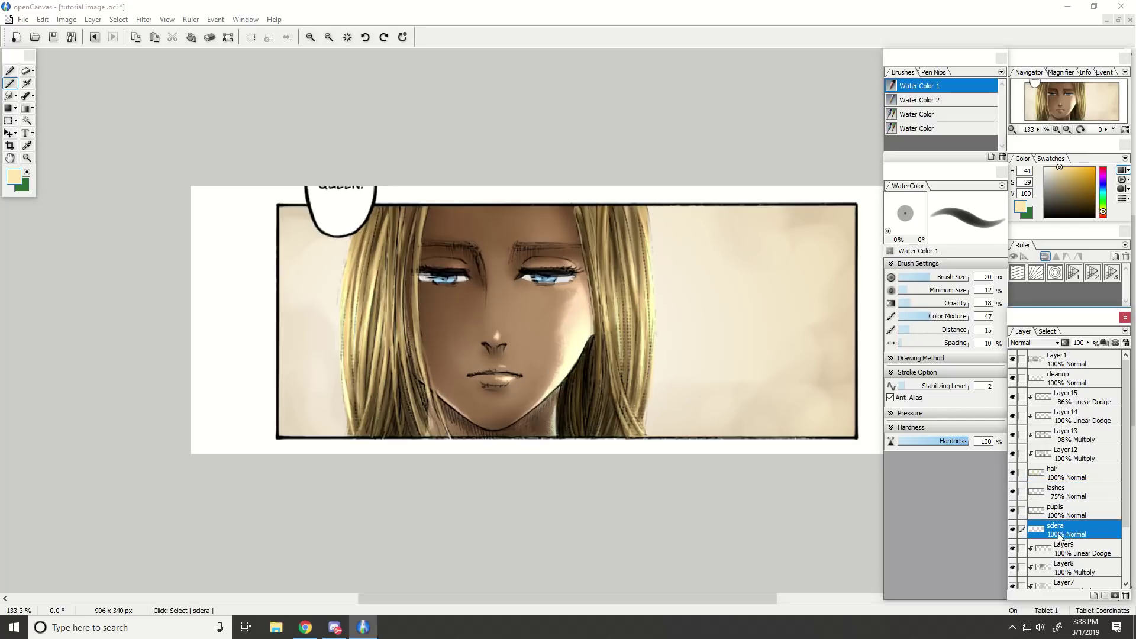
{"action": "left_click", "coordinate": [1012, 530]}
{"action": "left_click", "coordinate": [1013, 530]}
{"action": "left_click", "coordinate": [1013, 531]}
{"action": "left_click", "coordinate": [1013, 530]}
{"action": "key", "text": "ctrl+plus"}
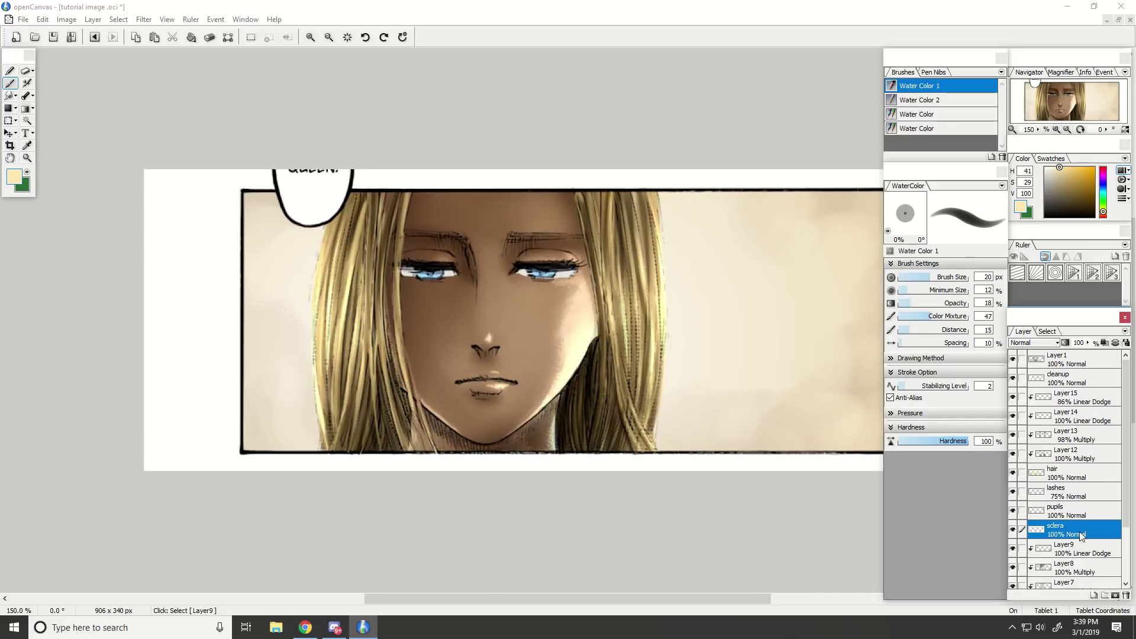
{"action": "left_click_drag", "start_coordinate": [1069, 116], "coordinate": [1062, 109]}
{"action": "key", "text": "ctrl+plus"}
{"action": "key", "text": "ctrl+plus"}
{"action": "left_click", "coordinate": [1044, 168]}
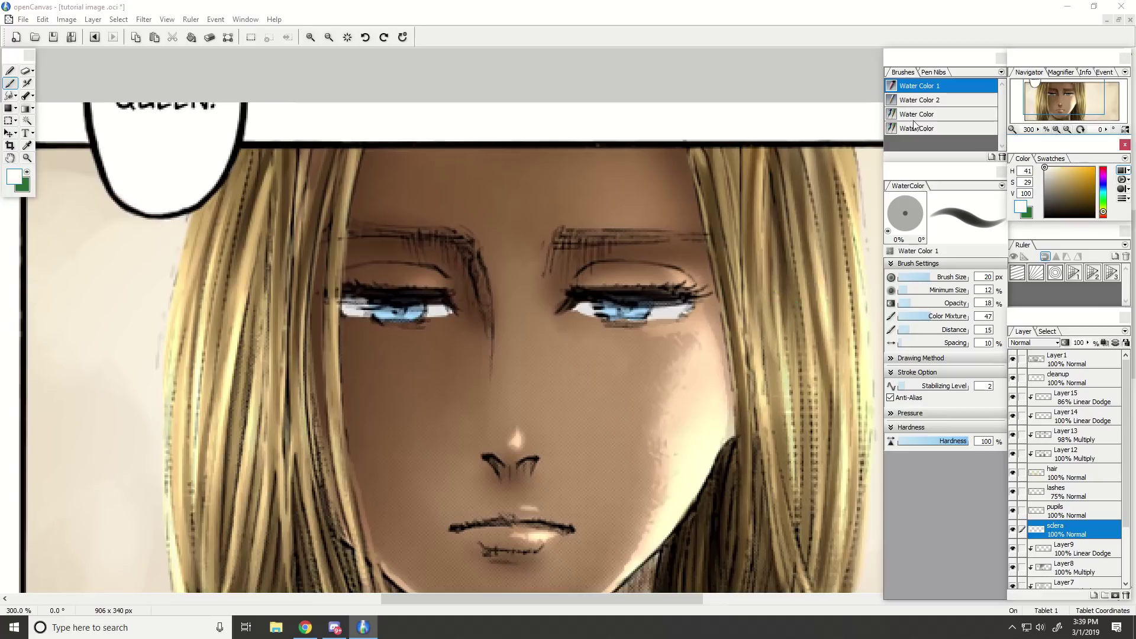
{"action": "key", "text": "ctrl+plus"}
{"action": "left_click", "coordinate": [909, 277]}
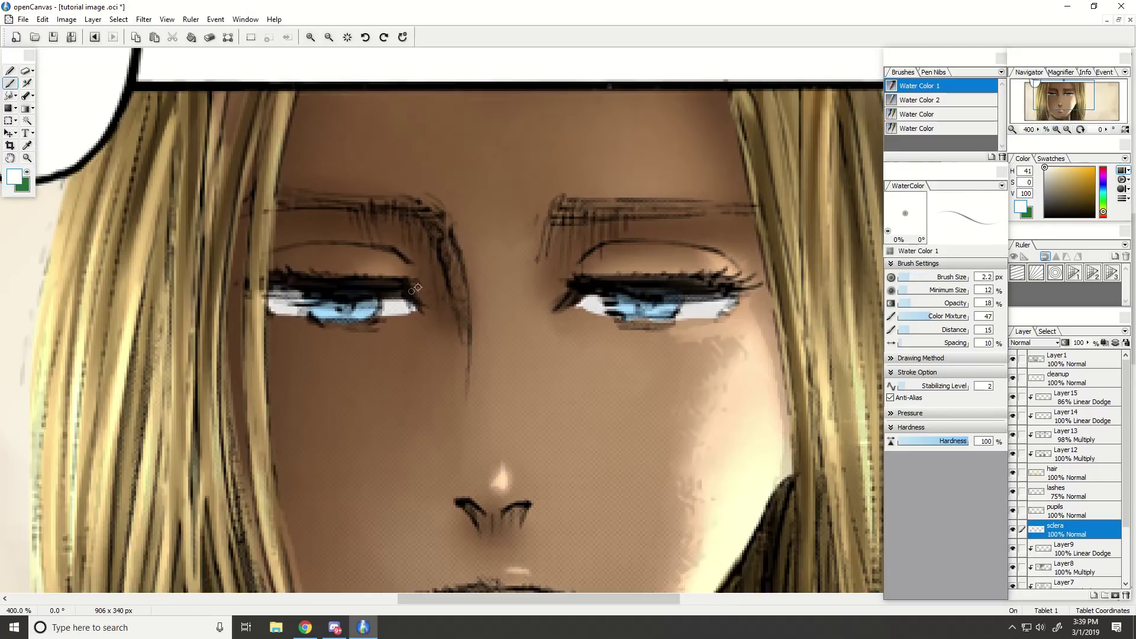
Lock the sclera layer's transparency and shade the upper whites of both eyes in dark grey with the 7.9 px Pastel airbrush.
{"action": "key", "text": "ctrl+minus"}
{"action": "key", "text": "ctrl+minus"}
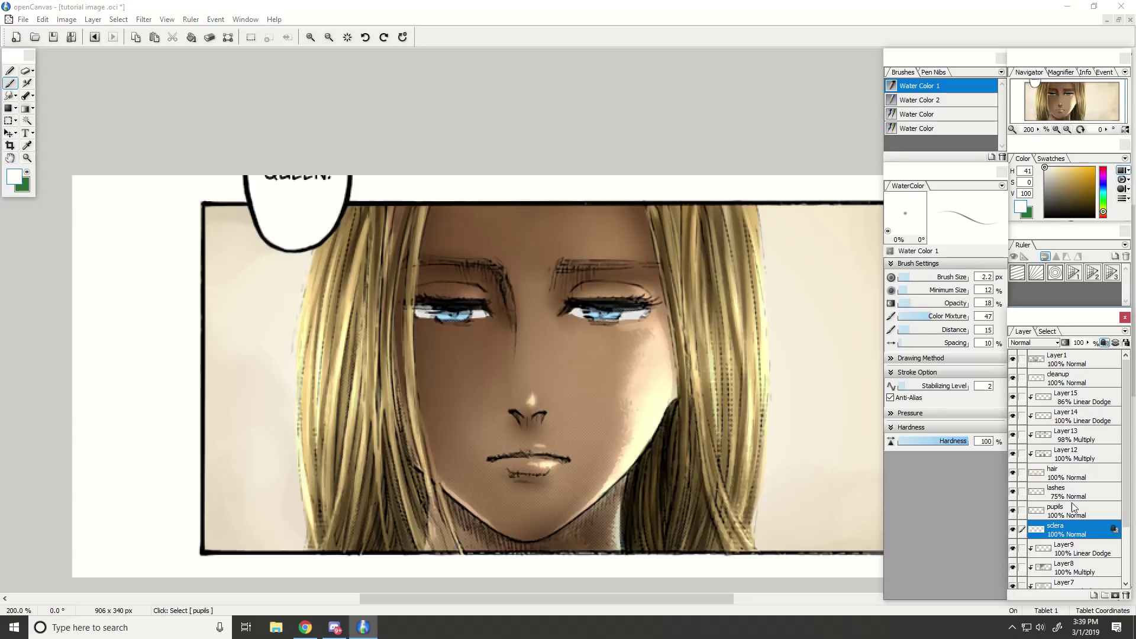
{"action": "key", "text": "ctrl+minus"}
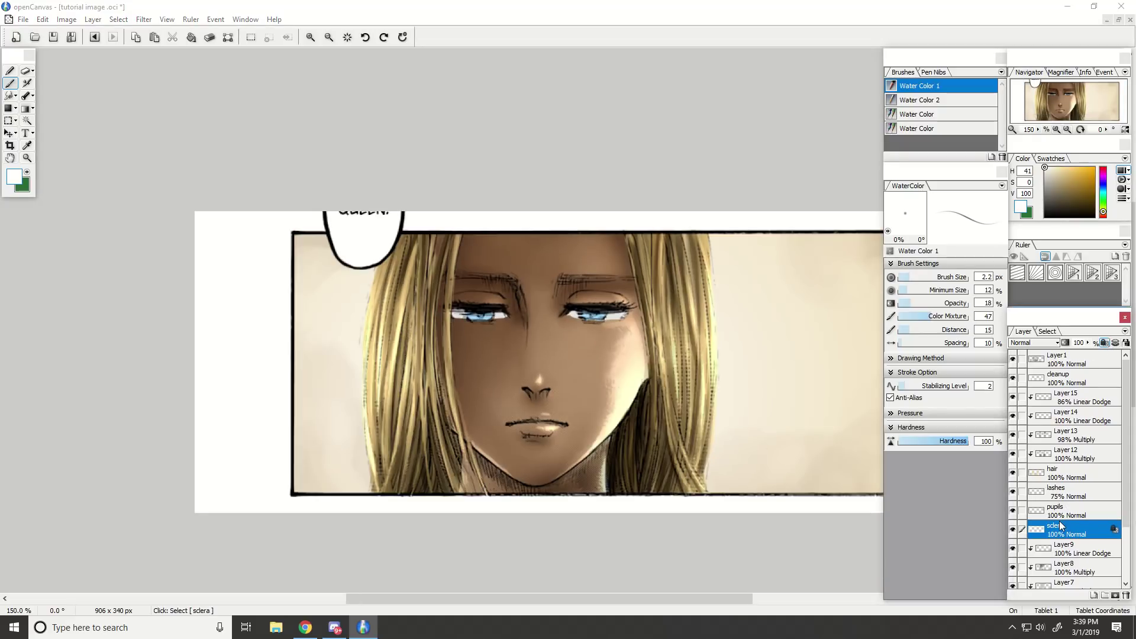
{"action": "right_click", "coordinate": [1060, 526]}
{"action": "left_click", "coordinate": [1069, 532]}
{"action": "left_click_drag", "start_coordinate": [1056, 186], "coordinate": [1032, 198]}
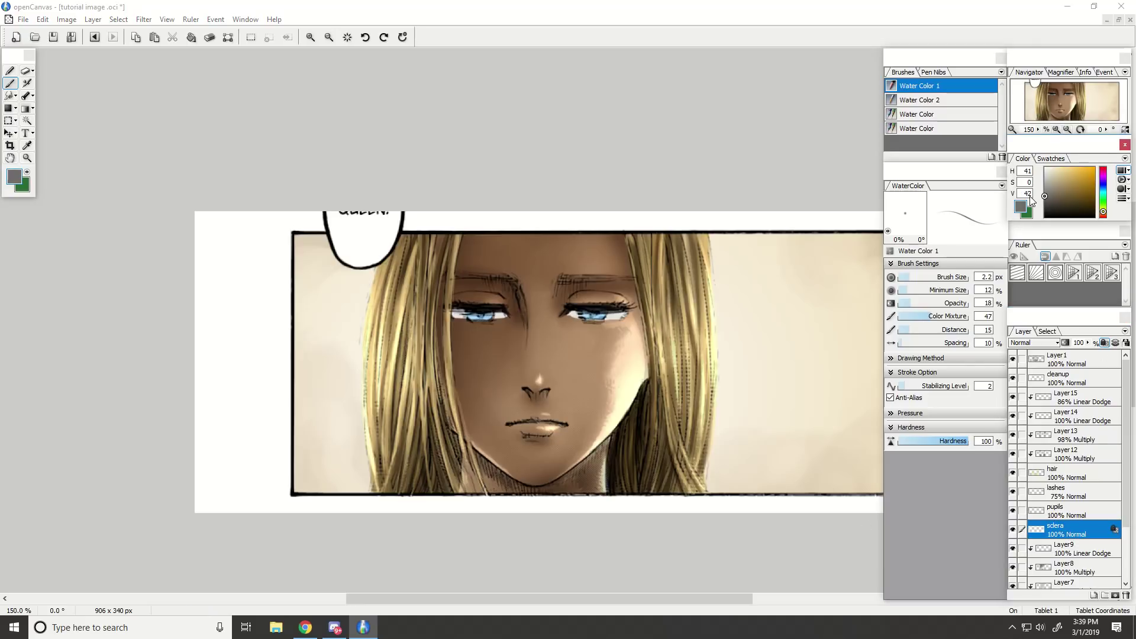
{"action": "left_click", "coordinate": [26, 82]}
{"action": "key", "text": "ctrl+plus"}
{"action": "key", "text": "ctrl+plus"}
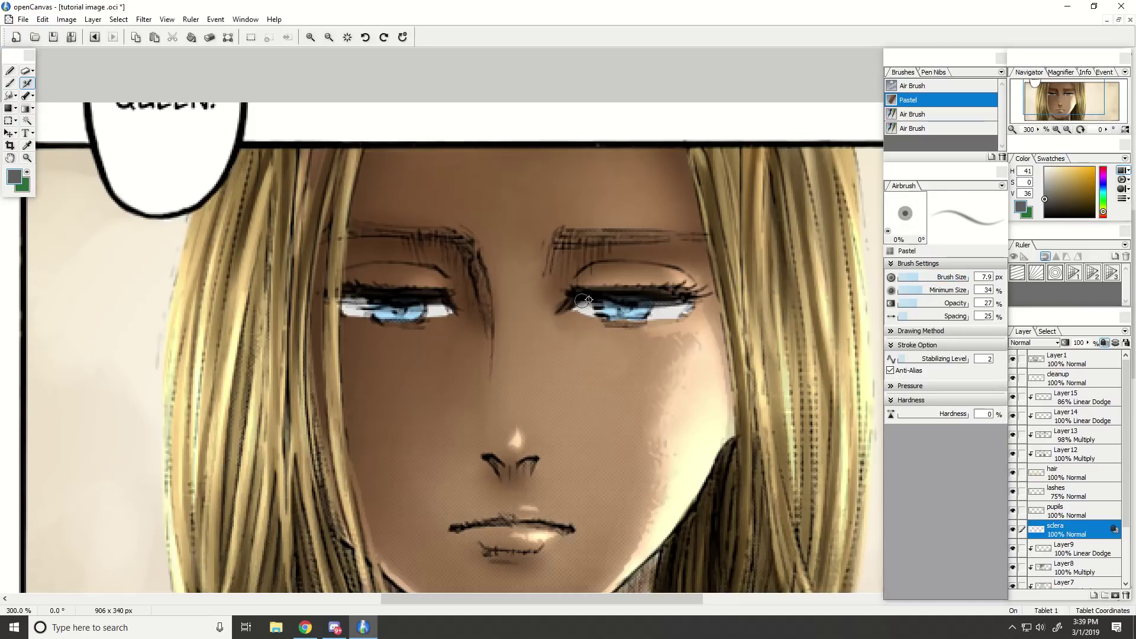
{"action": "left_click_drag", "start_coordinate": [688, 296], "coordinate": [656, 307]}
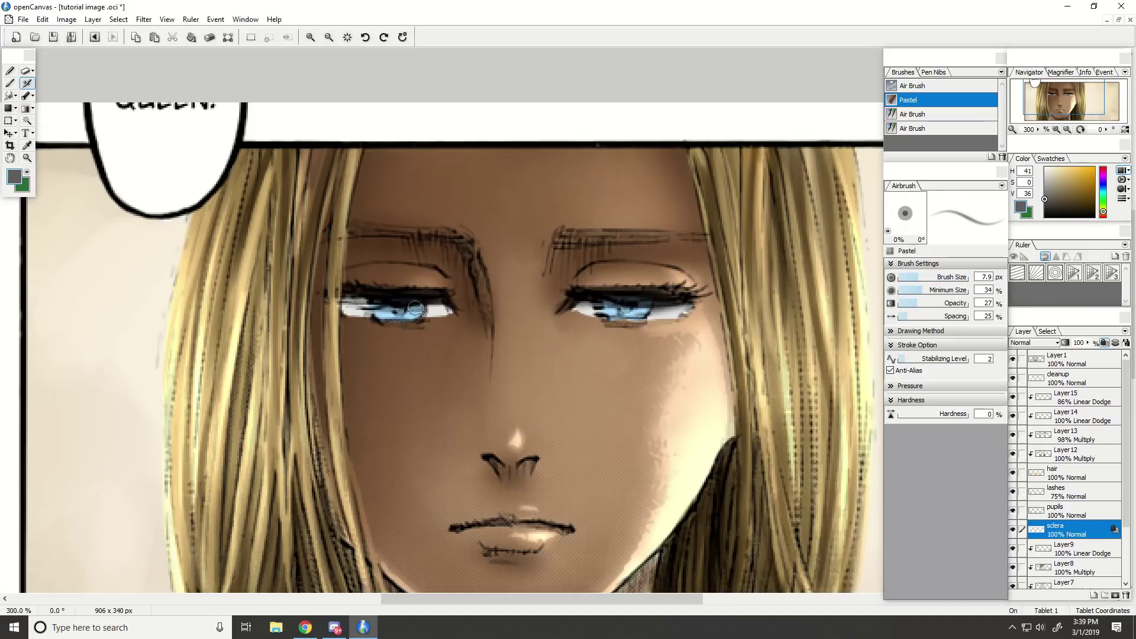
{"action": "left_click_drag", "start_coordinate": [448, 305], "coordinate": [385, 296]}
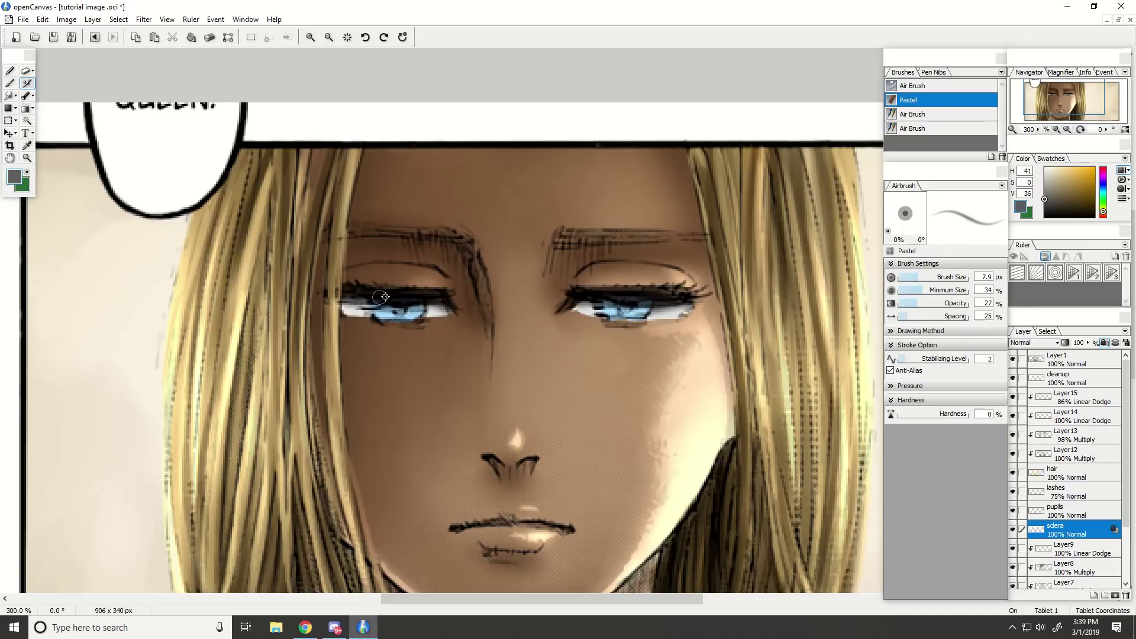
Touch up the shading on the whites of the eyes with the Pastel airbrush at 12 px, using white and black.
{"action": "key", "text": "ctrl+minus"}
{"action": "key", "text": "ctrl+minus"}
{"action": "left_click_drag", "start_coordinate": [923, 278], "coordinate": [937, 277]}
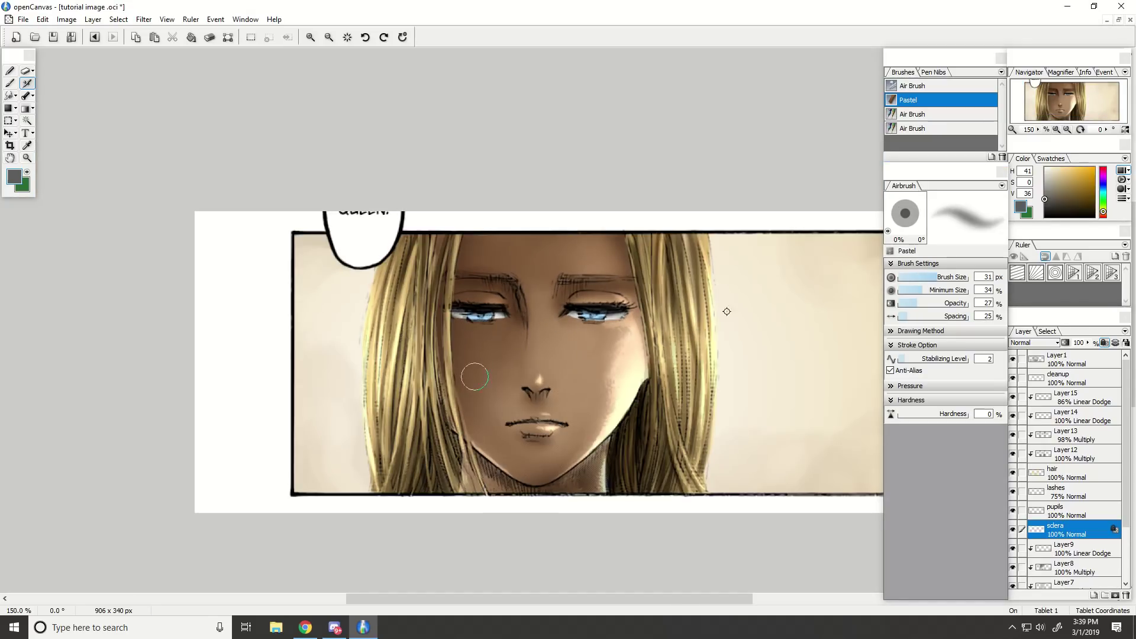
{"action": "key", "text": "ctrl+plus"}
{"action": "left_click_drag", "start_coordinate": [942, 276], "coordinate": [924, 276]}
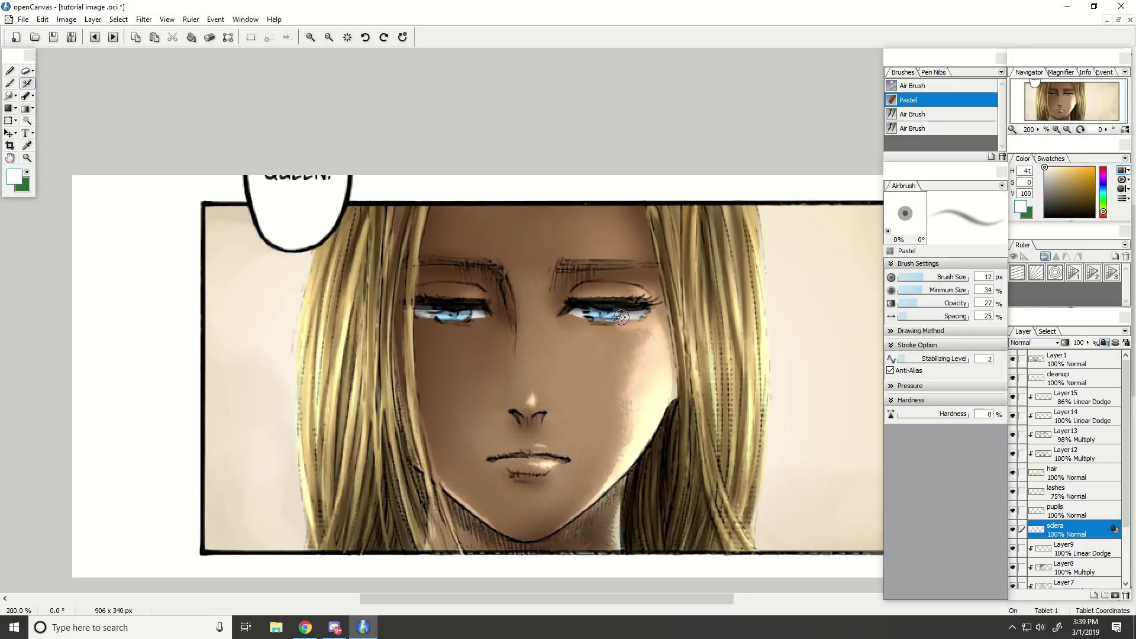
{"action": "key", "text": "ctrl+minus"}
{"action": "key", "text": "ctrl+minus"}
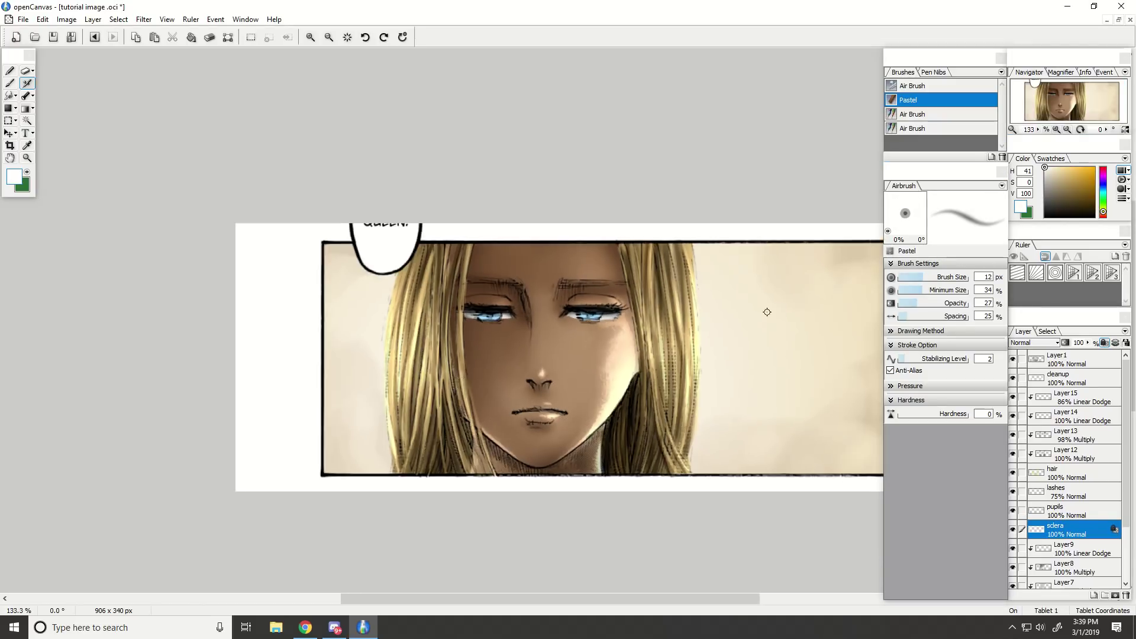
{"action": "left_click_drag", "start_coordinate": [1054, 205], "coordinate": [1044, 218]}
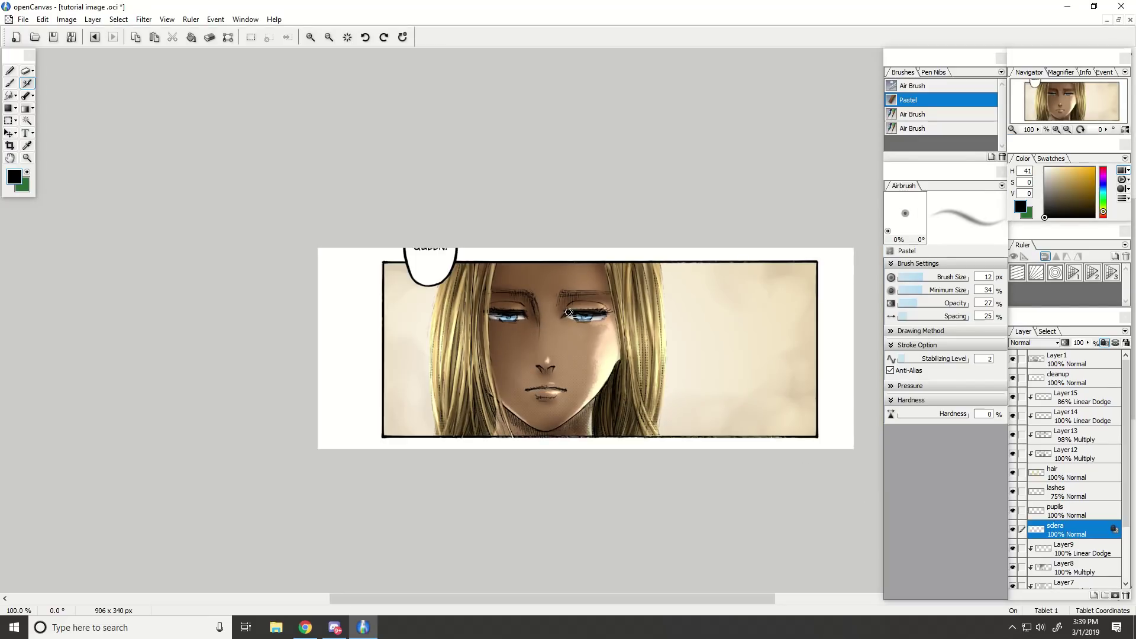
{"action": "key", "text": "ctrl+plus"}
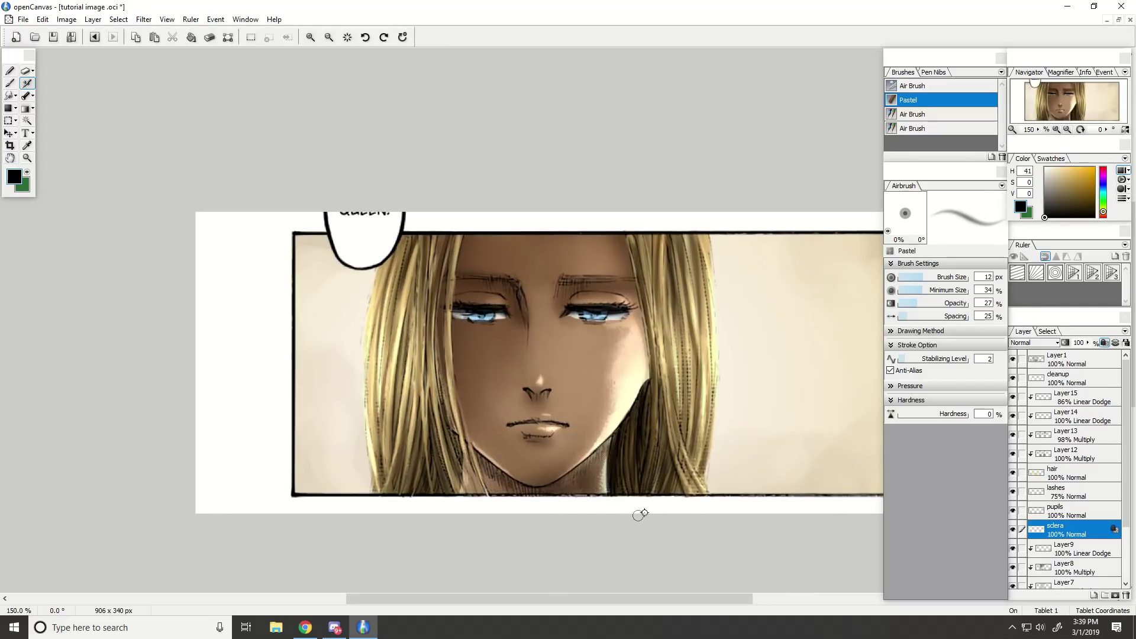
Add a new standard layer directly above the pupils layer.
{"action": "key", "text": "ctrl+plus"}
{"action": "key", "text": "ctrl+plus"}
{"action": "left_click", "coordinate": [1091, 508]}
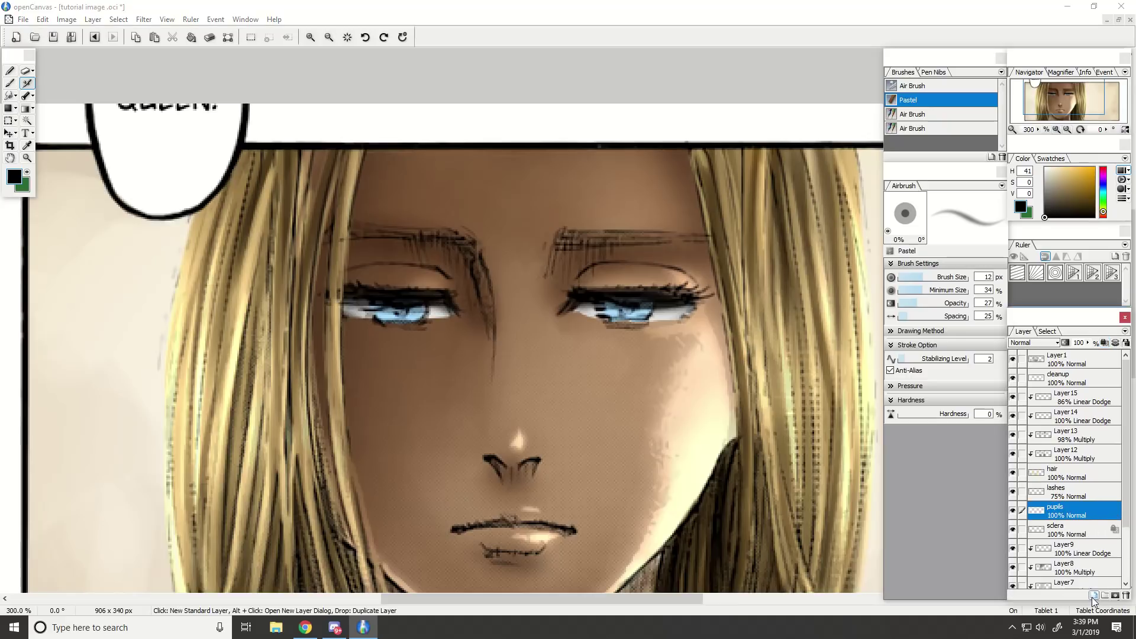
{"action": "left_click", "coordinate": [1093, 596]}
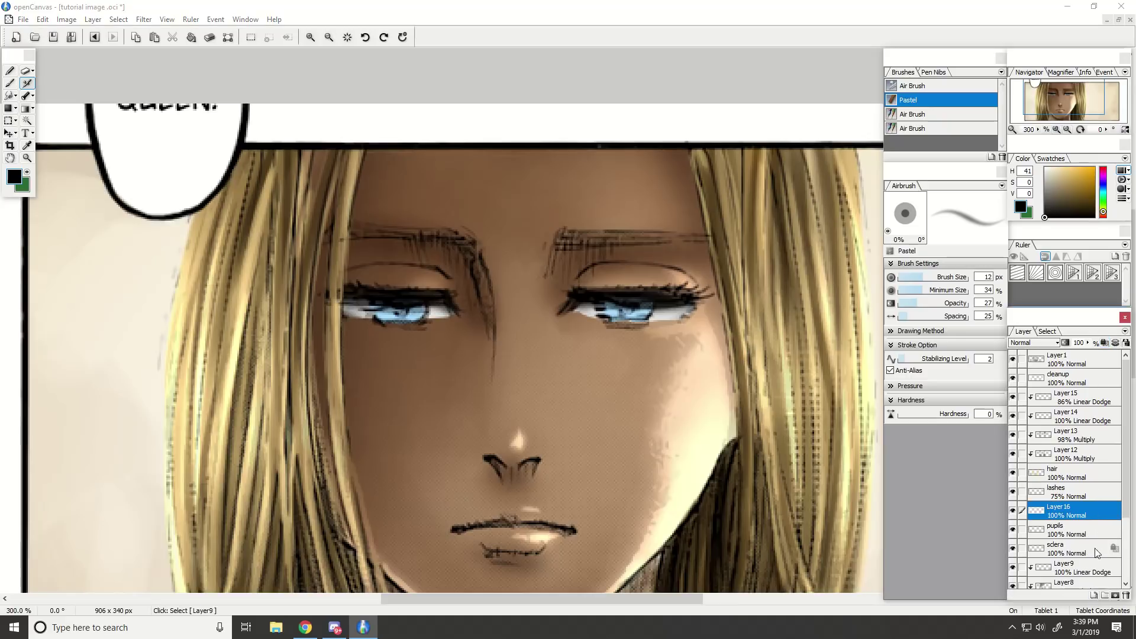
Switch to Discord to read the new chat messages, and return to openCanvas.
{"action": "left_click", "coordinate": [335, 627]}
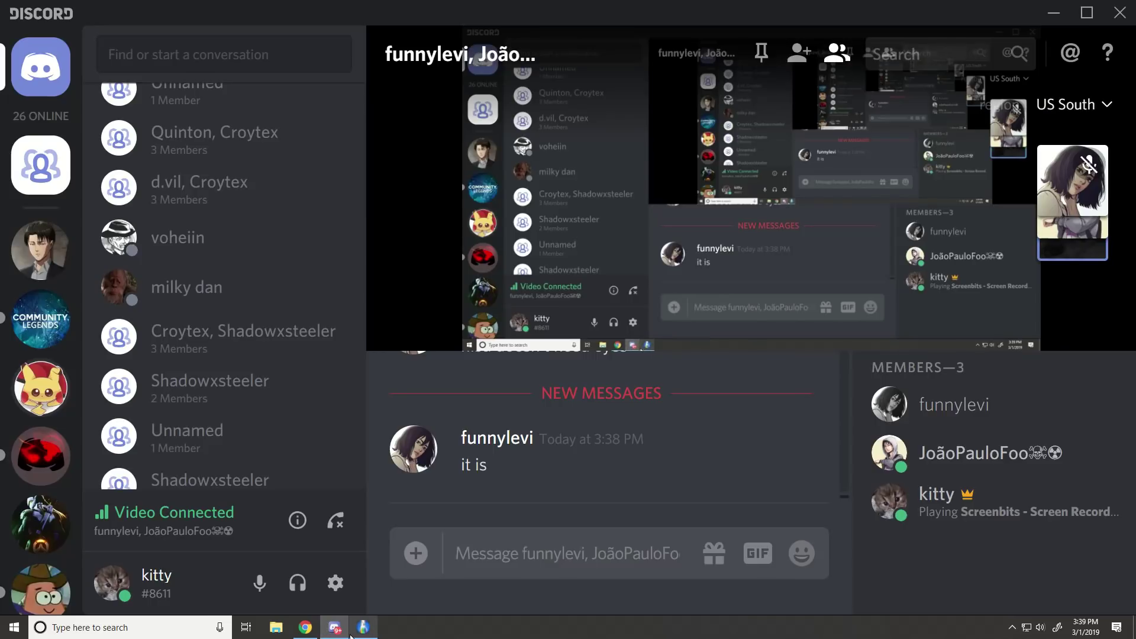
{"action": "left_click", "coordinate": [354, 633]}
{"action": "left_click", "coordinate": [355, 631]}
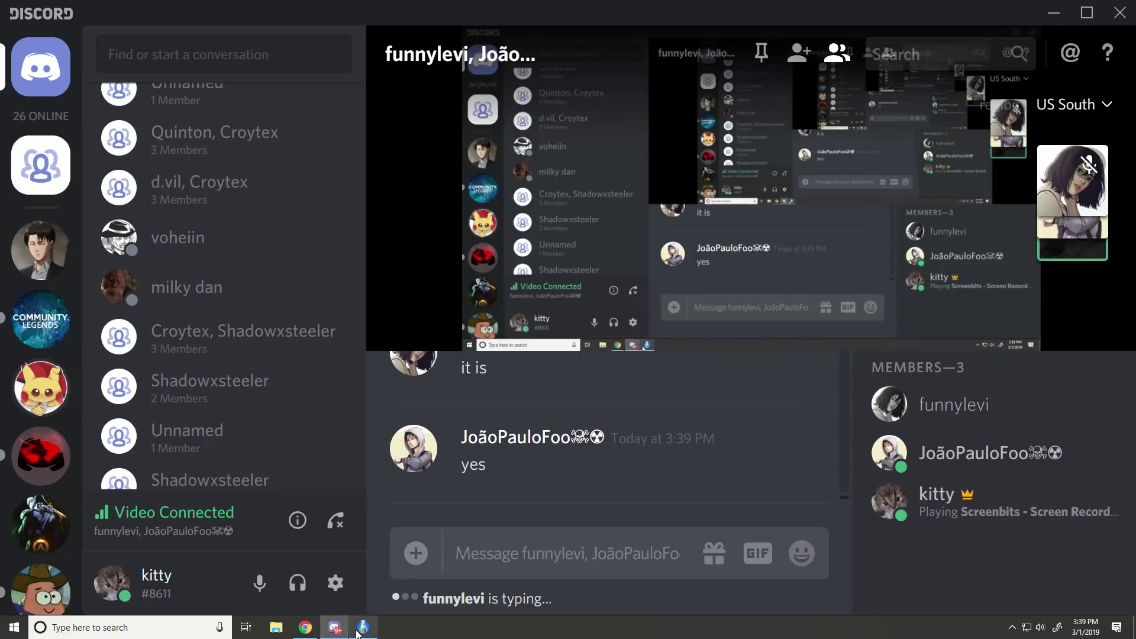
{"action": "left_click", "coordinate": [363, 632]}
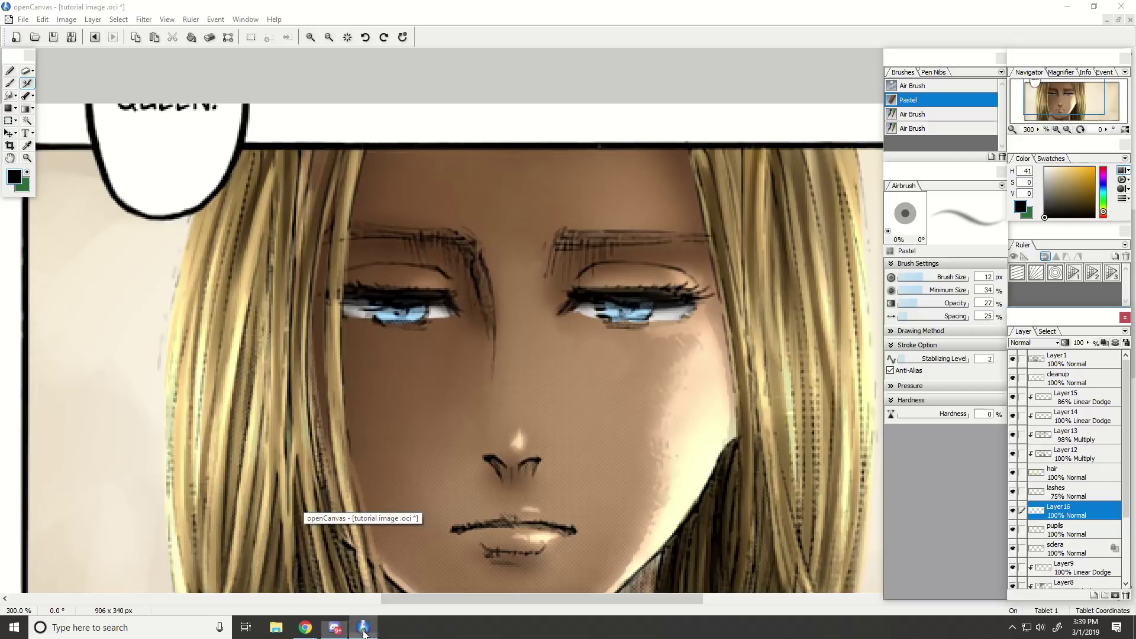
Clip Layer16 to the pupils layer and set its blending mode to Multiply.
{"action": "left_click", "coordinate": [1013, 529]}
{"action": "left_click", "coordinate": [1012, 527]}
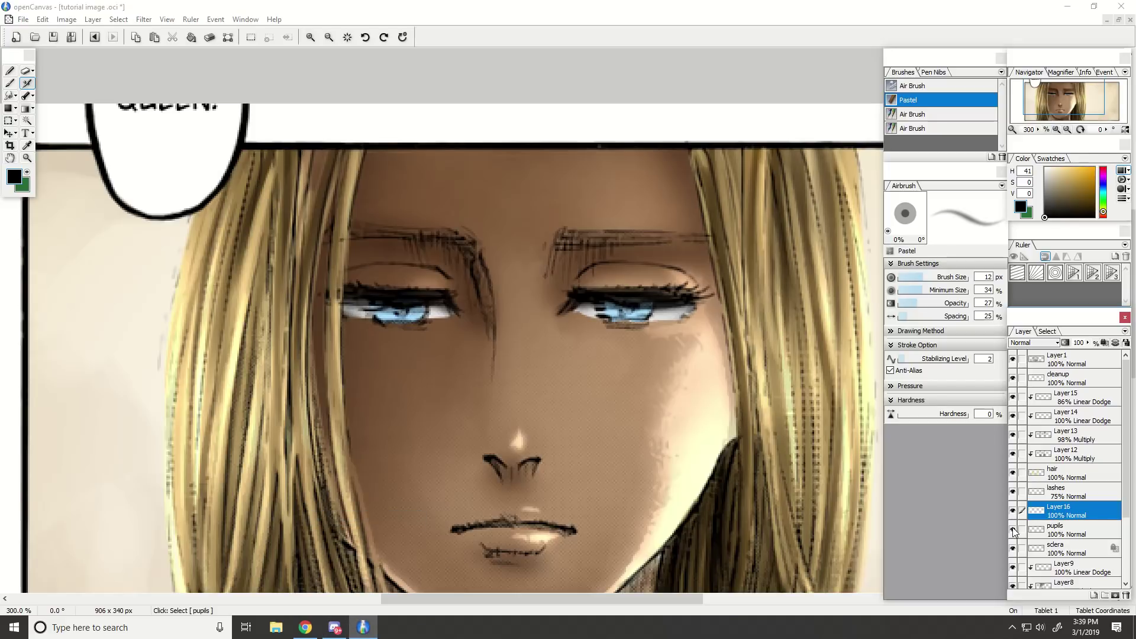
{"action": "left_click", "coordinate": [1036, 343]}
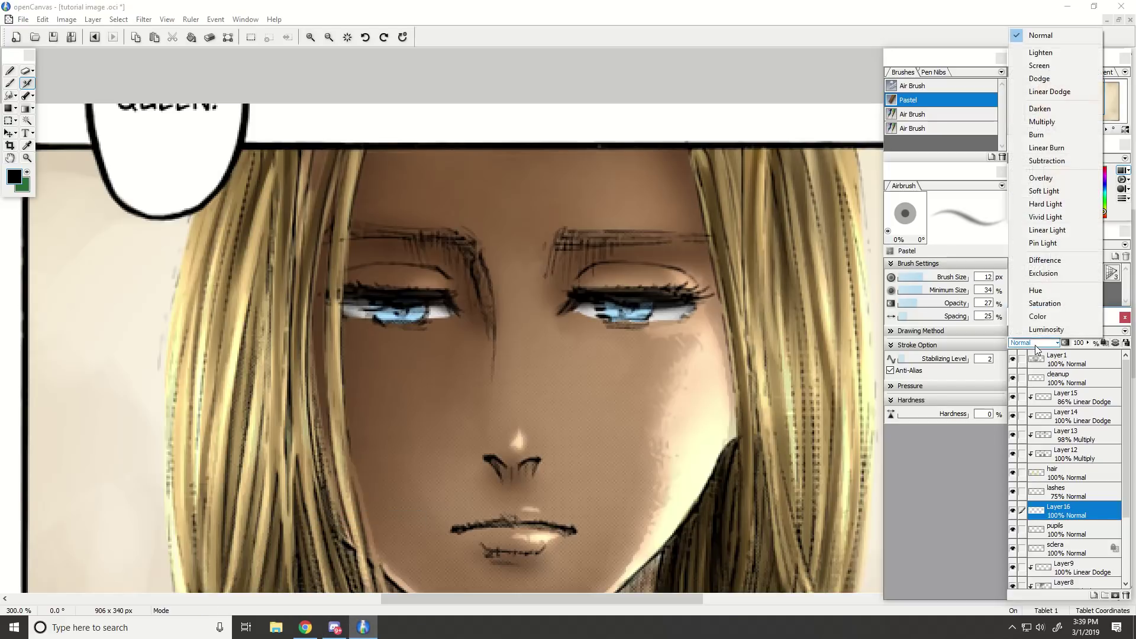
{"action": "left_click", "coordinate": [1060, 521]}
{"action": "left_click", "coordinate": [1115, 342]}
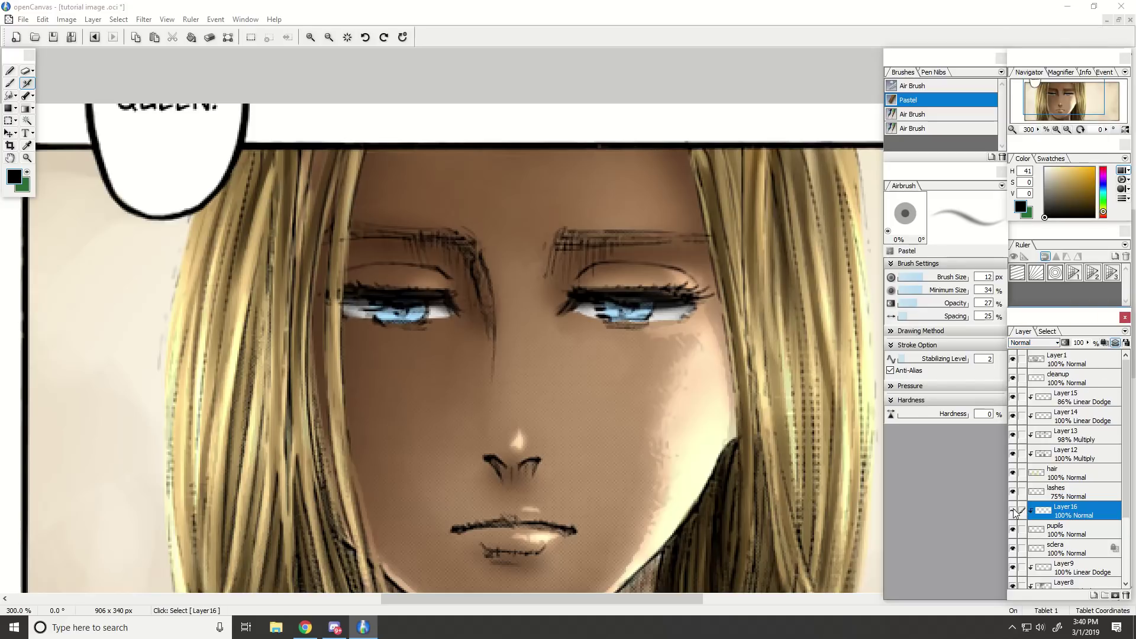
{"action": "left_click", "coordinate": [1034, 343]}
{"action": "left_click", "coordinate": [1049, 122]}
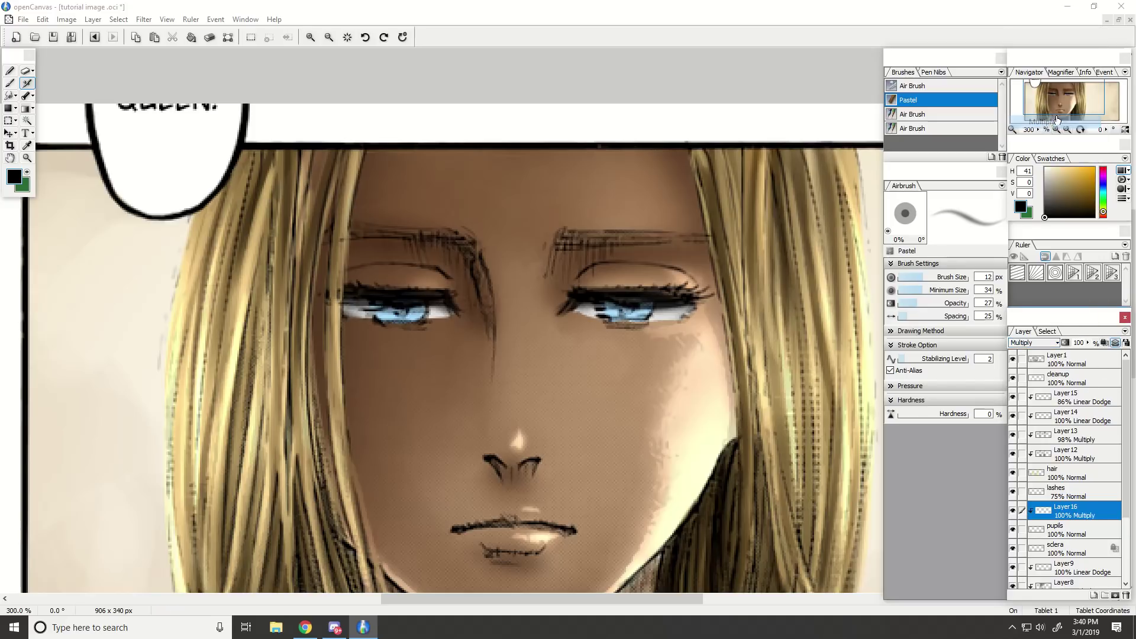
Sample the light blue of the iris and pick a muted blue painting colour with H 216, S 44, V 59.
{"action": "scroll", "coordinate": [619, 498], "scroll_direction": "down", "scroll_amount": 2}
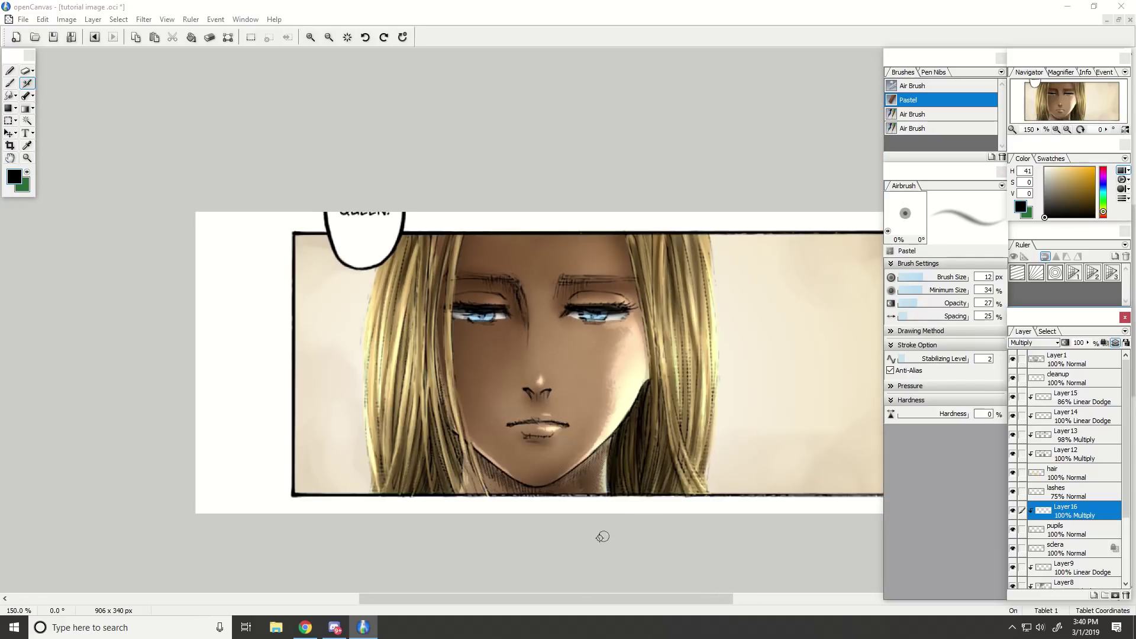
{"action": "scroll", "coordinate": [602, 536], "scroll_direction": "up", "scroll_amount": 2}
{"action": "scroll", "coordinate": [621, 507], "scroll_direction": "up", "scroll_amount": 4}
{"action": "left_click_drag", "start_coordinate": [1065, 121], "coordinate": [1068, 119]}
{"action": "scroll", "coordinate": [1069, 120], "scroll_direction": "up", "scroll_amount": 1}
{"action": "left_click", "coordinate": [1104, 190]}
{"action": "left_click_drag", "start_coordinate": [1053, 207], "coordinate": [1073, 191]}
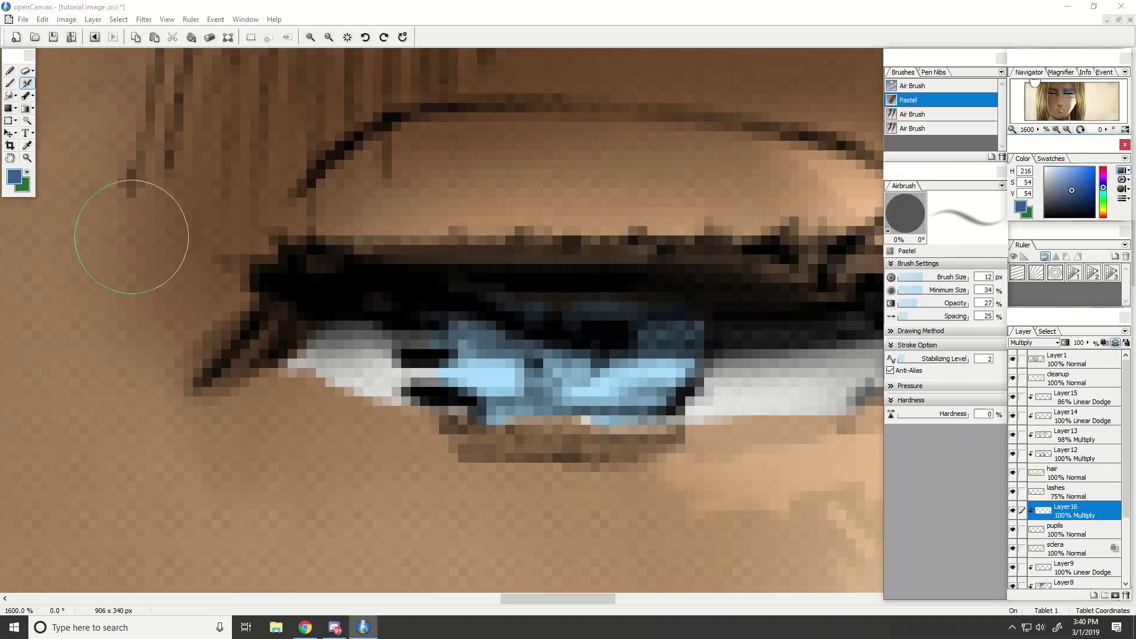
{"action": "left_click", "coordinate": [26, 146]}
{"action": "left_click", "coordinate": [491, 379]}
{"action": "left_click", "coordinate": [26, 83]}
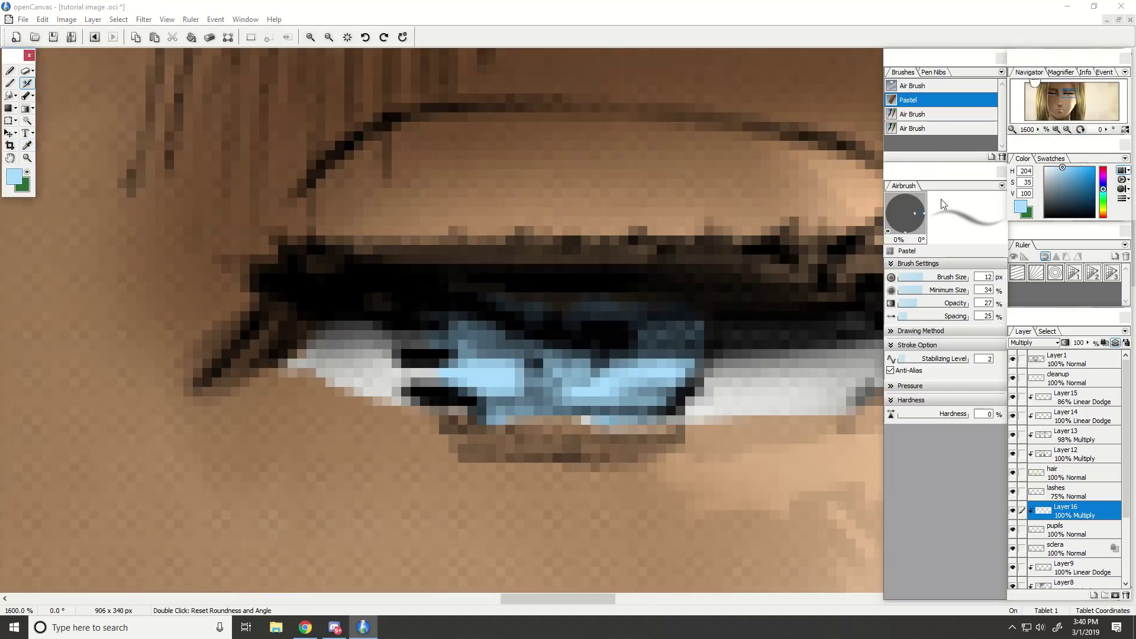
{"action": "left_click", "coordinate": [1103, 187]}
{"action": "left_click", "coordinate": [1067, 188]}
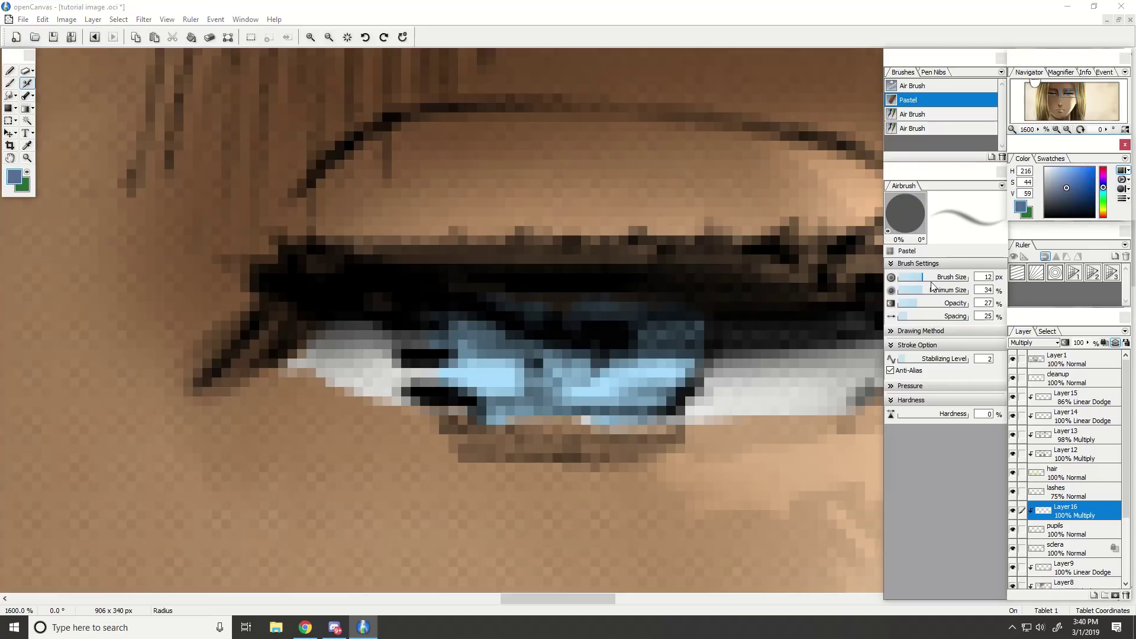
Shade the upper and outer parts of the iris under the lashes on Layer16 with the Water Color 1 brush, enlarging it to 16 px.
{"action": "key", "text": "w"}
{"action": "mouse_move", "coordinate": [679, 375]}
{"action": "left_mouse_down"}
{"action": "mouse_move", "coordinate": [640, 413]}
{"action": "mouse_move", "coordinate": [653, 406]}
{"action": "left_mouse_up"}
{"action": "left_click_drag", "start_coordinate": [596, 313], "coordinate": [536, 346]}
{"action": "left_click_drag", "start_coordinate": [906, 277], "coordinate": [926, 277]}
{"action": "left_click_drag", "start_coordinate": [617, 311], "coordinate": [635, 297]}
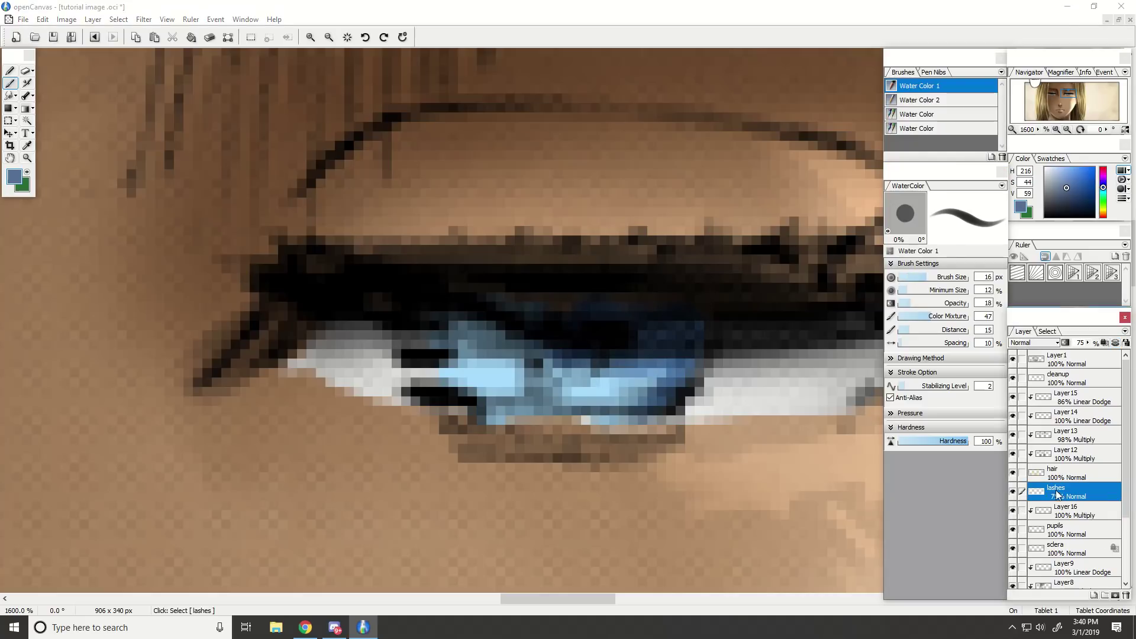
Hide the lashes layer and extend the iris shading on Layer16 to the inner side with the Water Color 1 brush at 16 px.
{"action": "left_click", "coordinate": [1012, 491]}
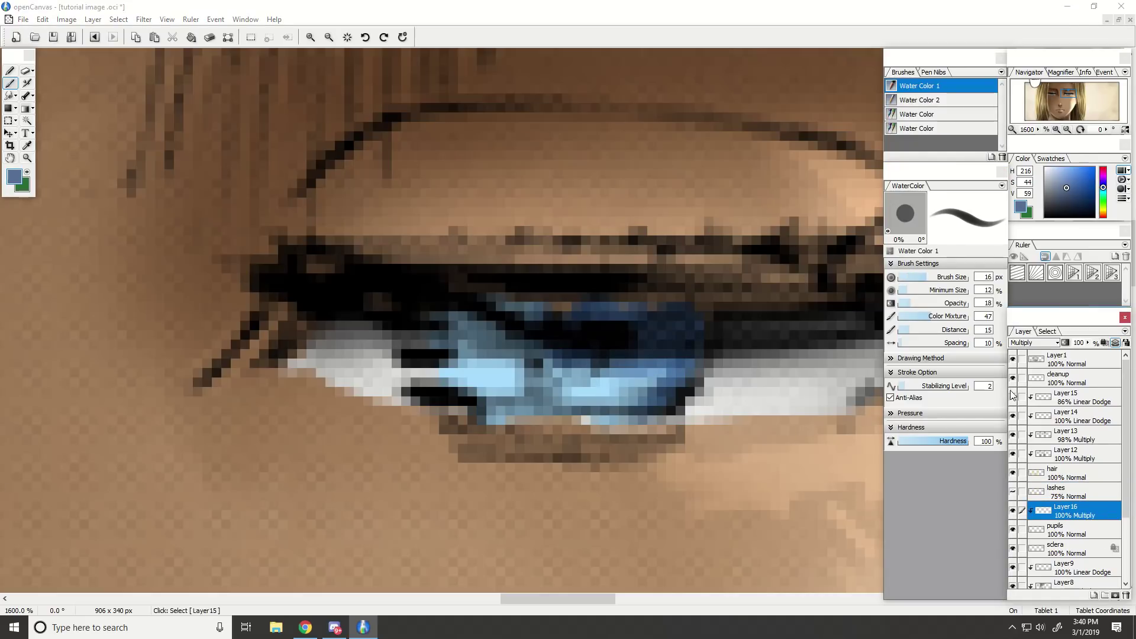
{"action": "key", "text": "]"}
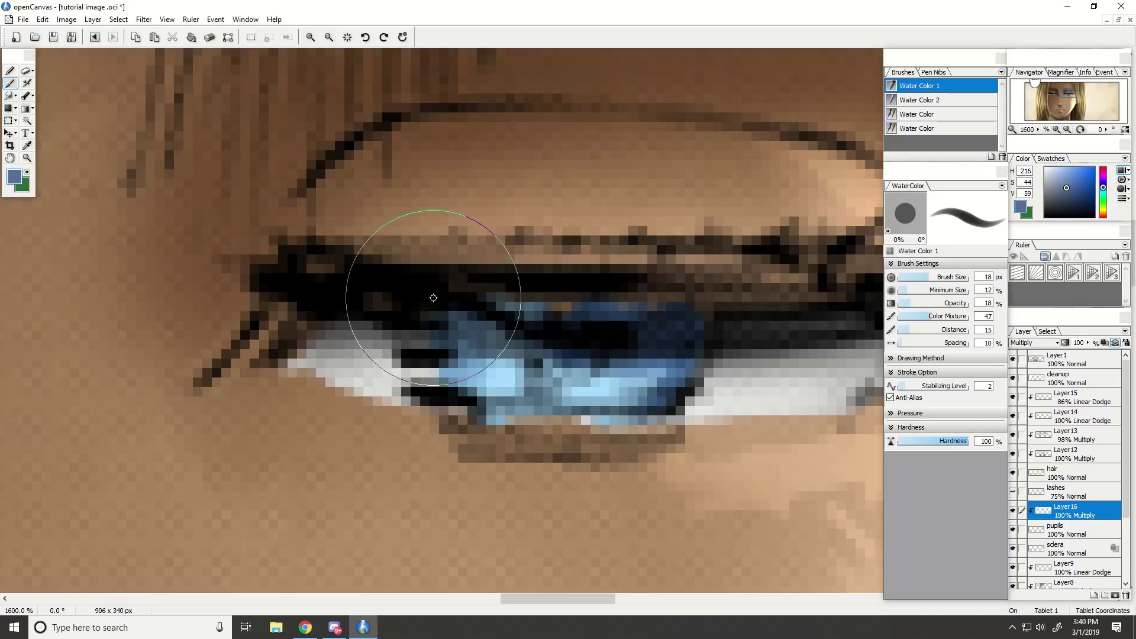
{"action": "key", "text": "["}
{"action": "scroll", "coordinate": [552, 319], "scroll_direction": "down", "scroll_amount": 1}
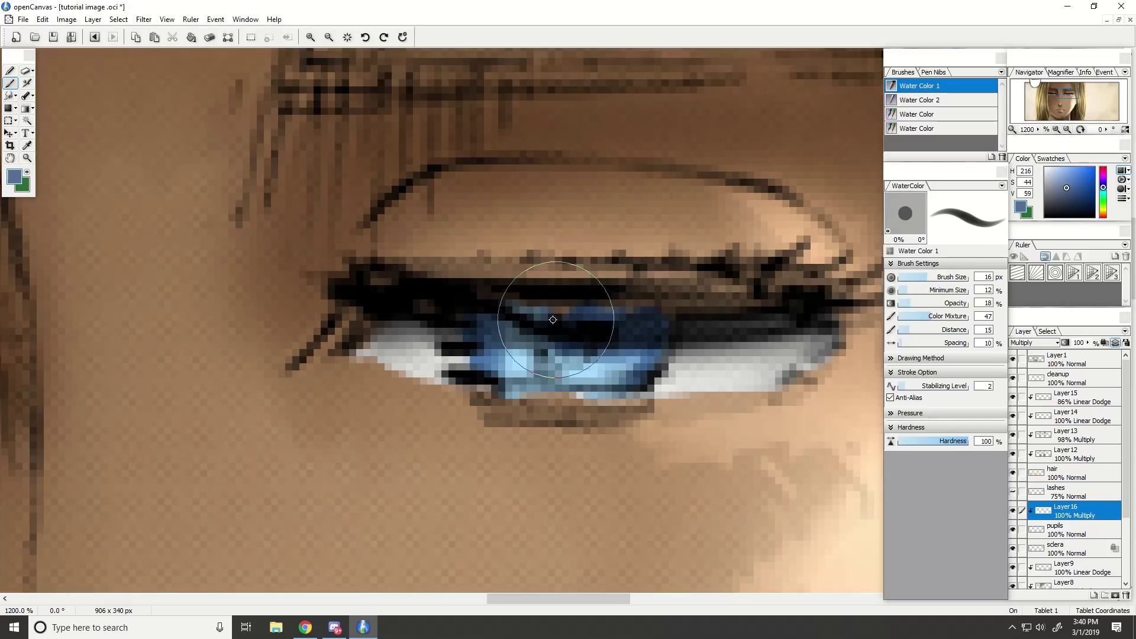
{"action": "scroll", "coordinate": [552, 319], "scroll_direction": "down", "scroll_amount": 4}
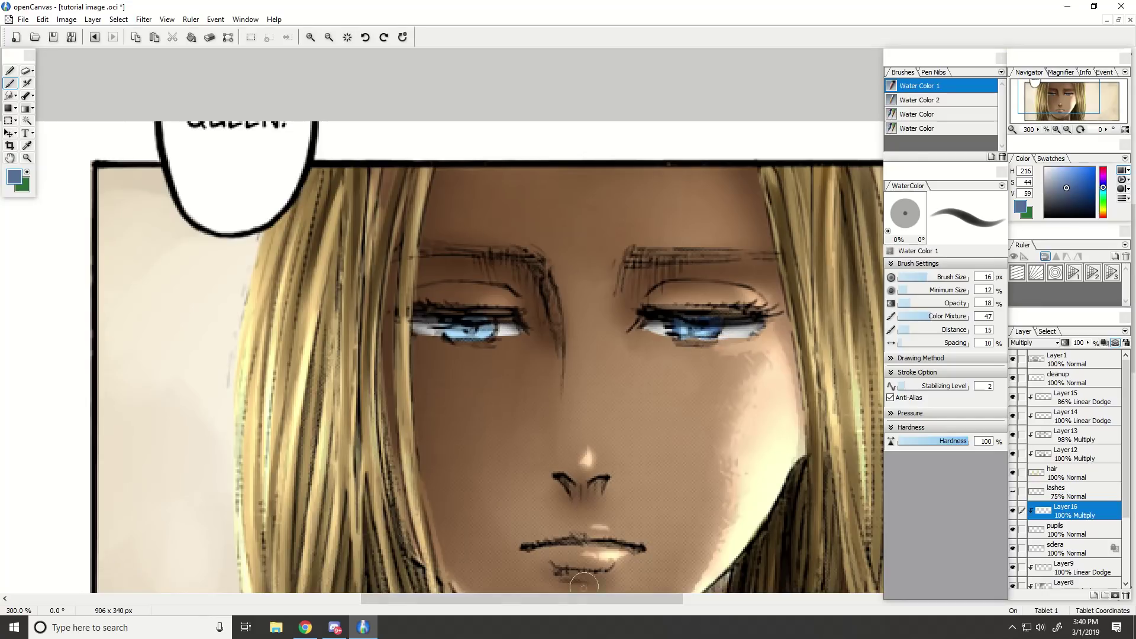
{"action": "left_click_drag", "start_coordinate": [568, 599], "coordinate": [547, 598]}
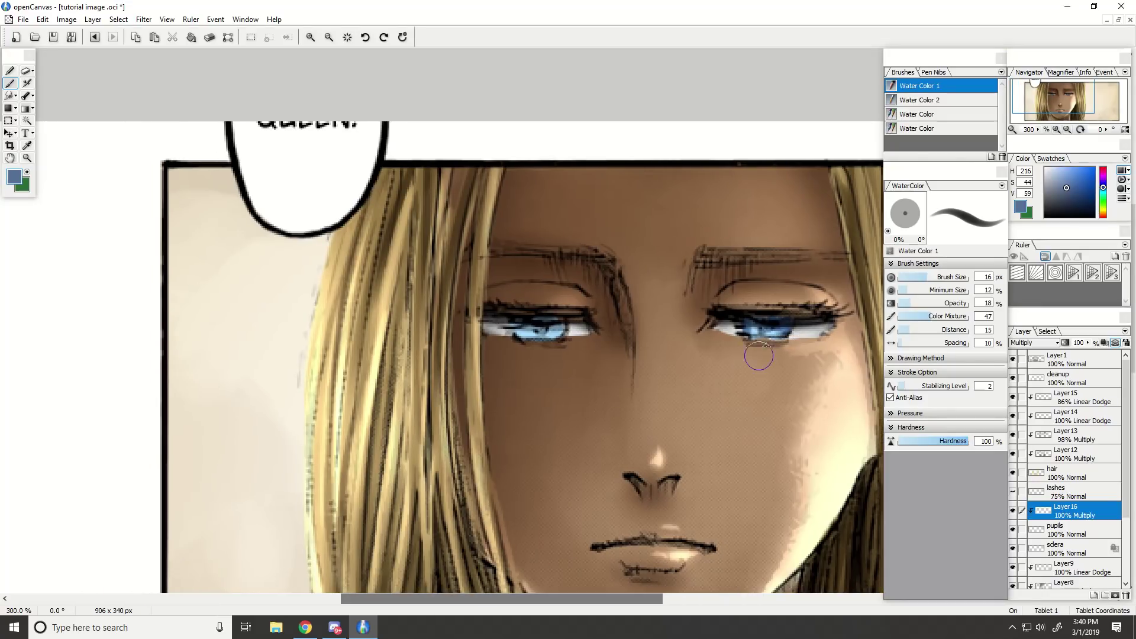
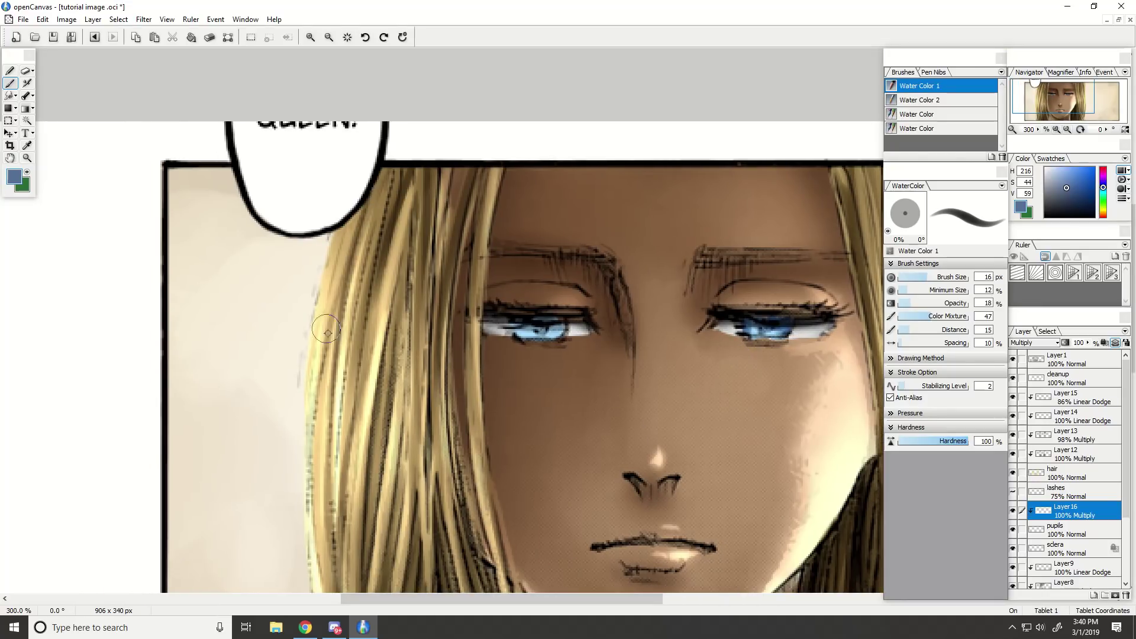
Add a new layer above Layer16 and sketch a lighting diagram with a rounded bump, circle and arrows on the background, using a 6.1 px brush.
{"action": "left_click", "coordinate": [1093, 595]}
{"action": "mouse_move", "coordinate": [290, 342]}
{"action": "left_mouse_down"}
{"action": "mouse_move", "coordinate": [225, 355]}
{"action": "mouse_move", "coordinate": [278, 325]}
{"action": "left_mouse_up"}
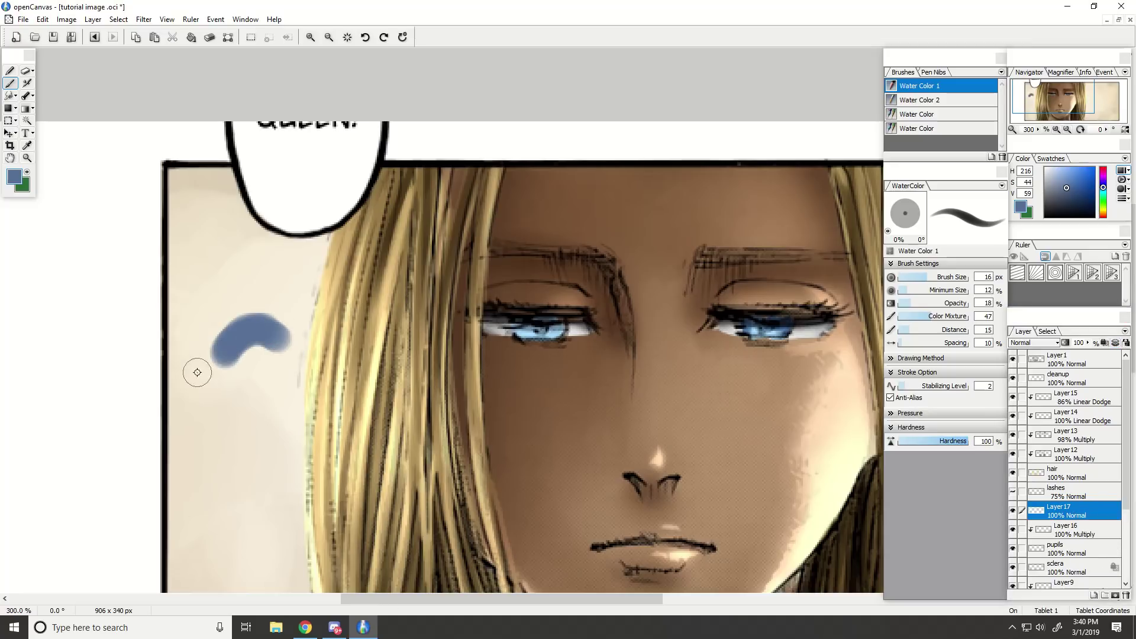
{"action": "mouse_move", "coordinate": [197, 372]}
{"action": "left_mouse_down"}
{"action": "mouse_move", "coordinate": [330, 341]}
{"action": "mouse_move", "coordinate": [190, 381]}
{"action": "mouse_move", "coordinate": [310, 329]}
{"action": "left_mouse_up"}
{"action": "left_click", "coordinate": [916, 277]}
{"action": "key", "text": "ctrl+z"}
{"action": "left_click_drag", "start_coordinate": [191, 359], "coordinate": [200, 319]}
{"action": "mouse_move", "coordinate": [191, 360]}
{"action": "left_mouse_down"}
{"action": "mouse_move", "coordinate": [199, 318]}
{"action": "mouse_move", "coordinate": [170, 332]}
{"action": "left_mouse_up"}
{"action": "mouse_move", "coordinate": [286, 286]}
{"action": "left_mouse_down"}
{"action": "mouse_move", "coordinate": [296, 303]}
{"action": "mouse_move", "coordinate": [305, 290]}
{"action": "left_mouse_up"}
{"action": "left_click_drag", "start_coordinate": [292, 300], "coordinate": [319, 239]}
{"action": "left_click_drag", "start_coordinate": [228, 279], "coordinate": [214, 298]}
{"action": "left_click_drag", "start_coordinate": [169, 268], "coordinate": [211, 185]}
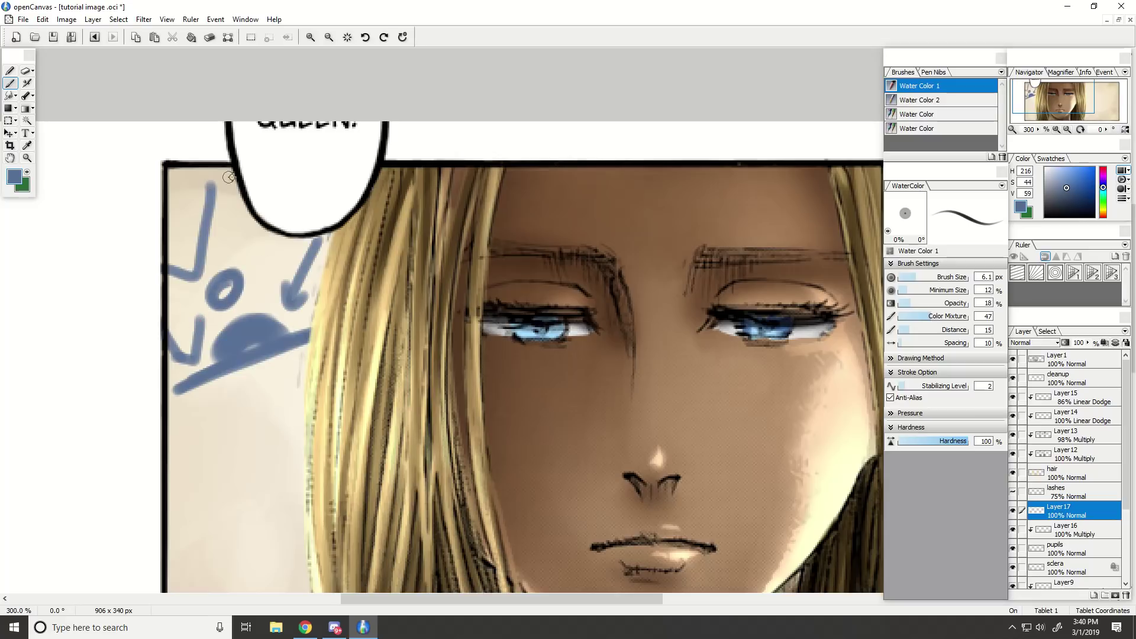
{"action": "mouse_move", "coordinate": [167, 409]}
{"action": "left_mouse_down"}
{"action": "mouse_move", "coordinate": [310, 325]}
{"action": "mouse_move", "coordinate": [169, 393]}
{"action": "mouse_move", "coordinate": [284, 325]}
{"action": "left_mouse_up"}
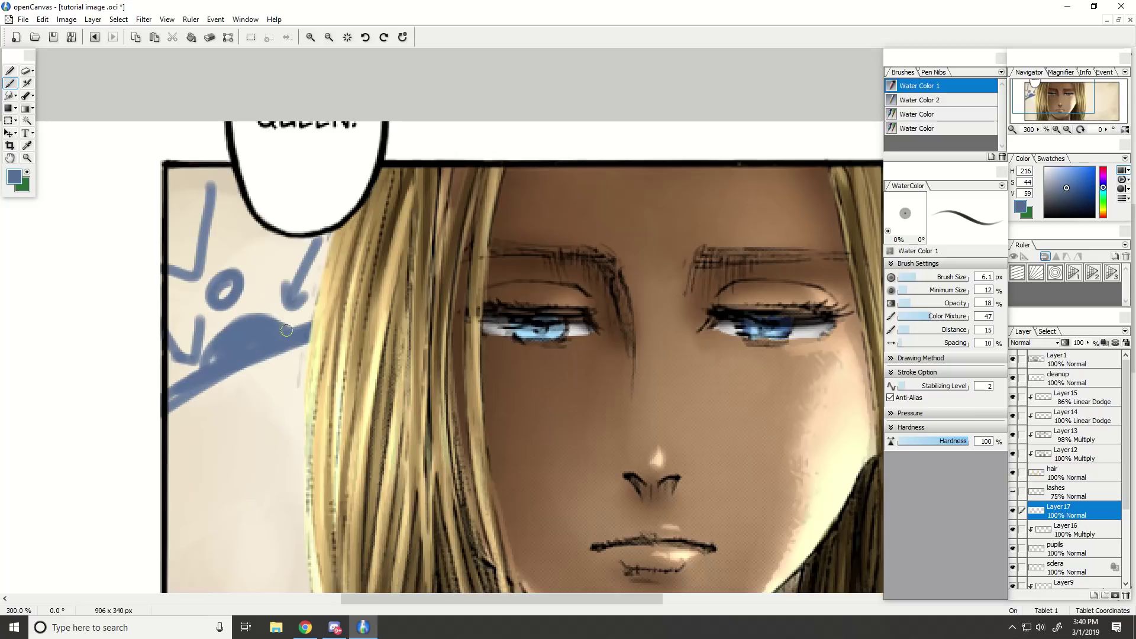
{"action": "left_click_drag", "start_coordinate": [204, 363], "coordinate": [291, 326]}
Clear the diagram sketch from Layer17 using a rectangular selection, deselect, and delete the layer.
{"action": "left_click", "coordinate": [9, 120]}
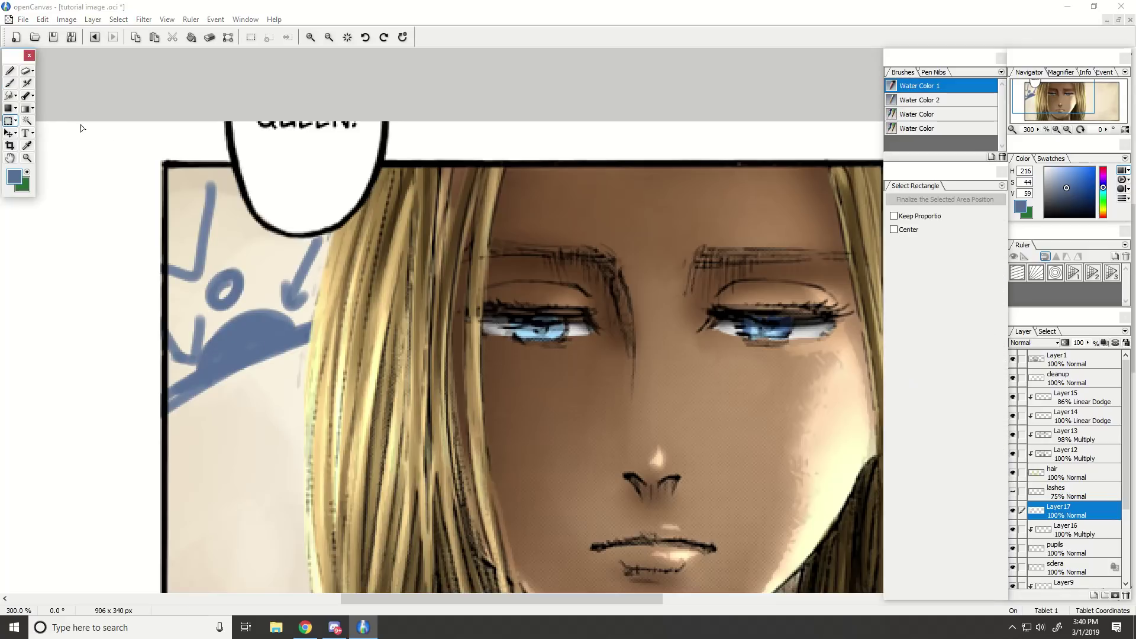
{"action": "mouse_move", "coordinate": [46, 156]}
{"action": "left_mouse_down"}
{"action": "mouse_move", "coordinate": [249, 388]}
{"action": "mouse_move", "coordinate": [379, 423]}
{"action": "left_mouse_up"}
{"action": "key", "text": "Delete"}
{"action": "key", "text": "ctrl+z"}
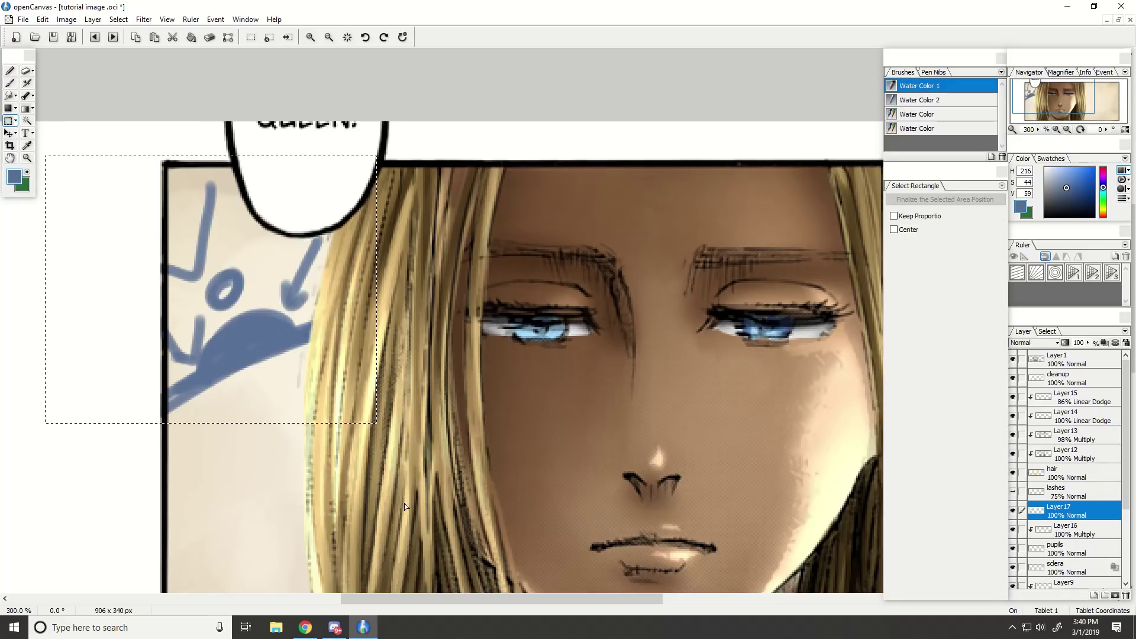
{"action": "key", "text": "ctrl+d"}
{"action": "left_click_drag", "start_coordinate": [56, 187], "coordinate": [326, 467]}
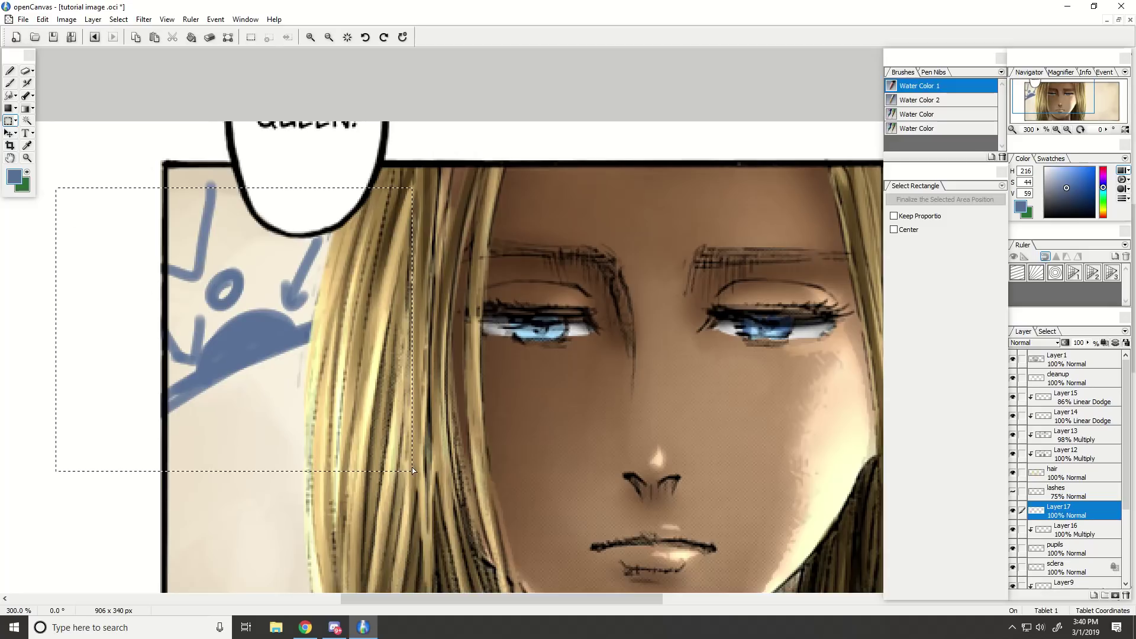
{"action": "key", "text": "Delete"}
{"action": "key", "text": "ctrl+d"}
{"action": "left_click_drag", "start_coordinate": [517, 599], "coordinate": [551, 601]}
{"action": "key", "text": "ctrl+plus"}
{"action": "key", "text": "ctrl+plus"}
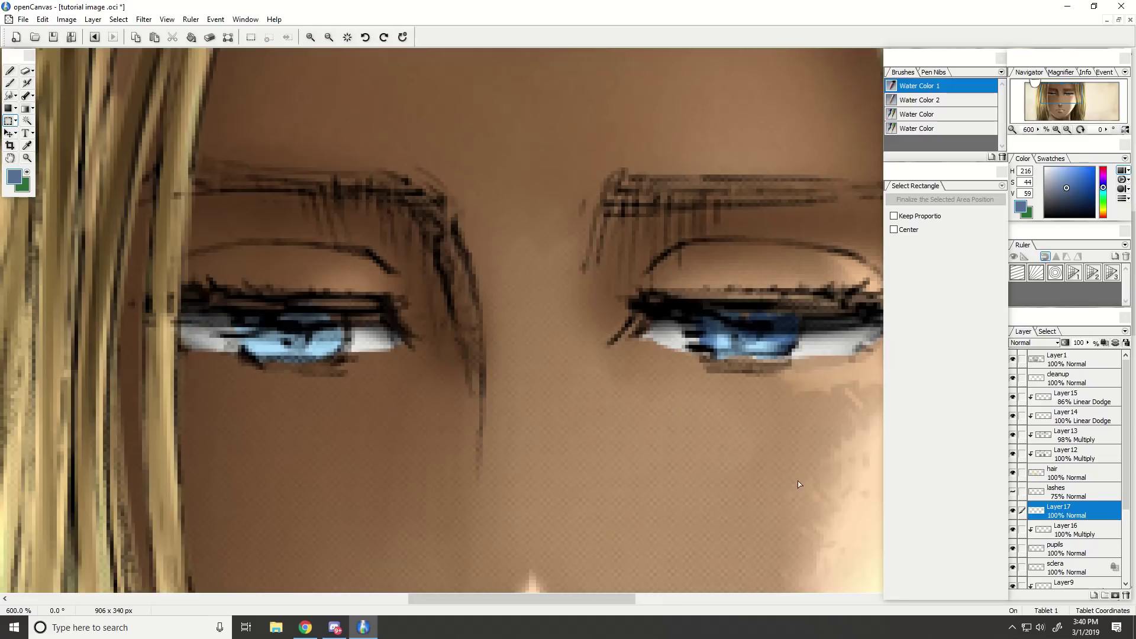
{"action": "left_click", "coordinate": [1125, 594]}
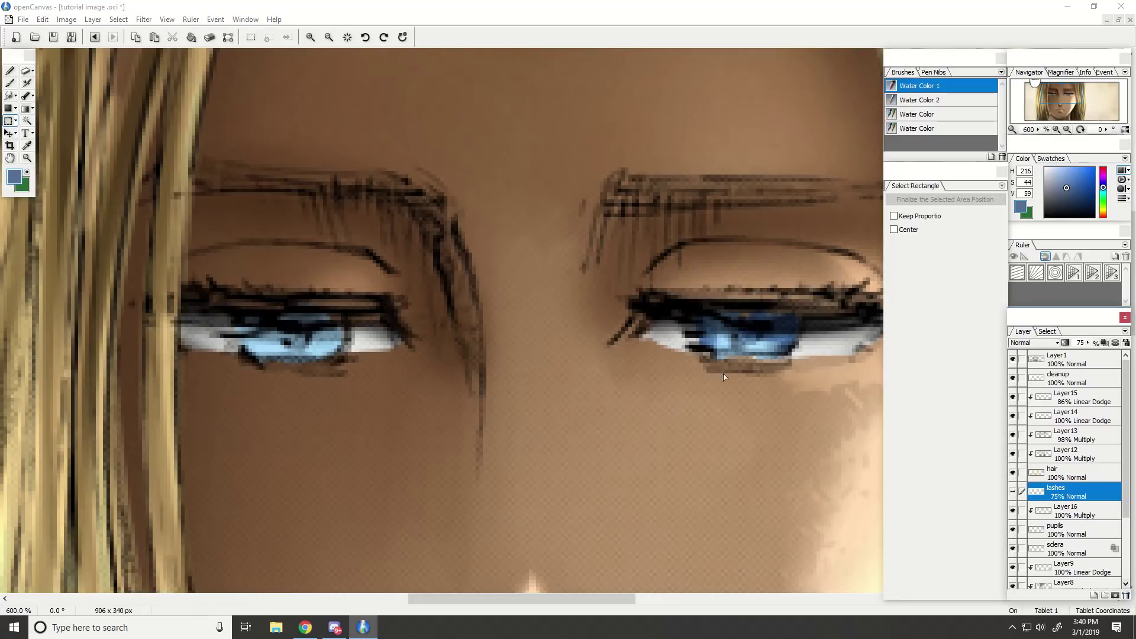
Shade the upper and outer parts of the other eye's iris on Layer16 with the Pastel airbrush at 12 px.
{"action": "left_click", "coordinate": [1075, 513]}
{"action": "left_click", "coordinate": [11, 84]}
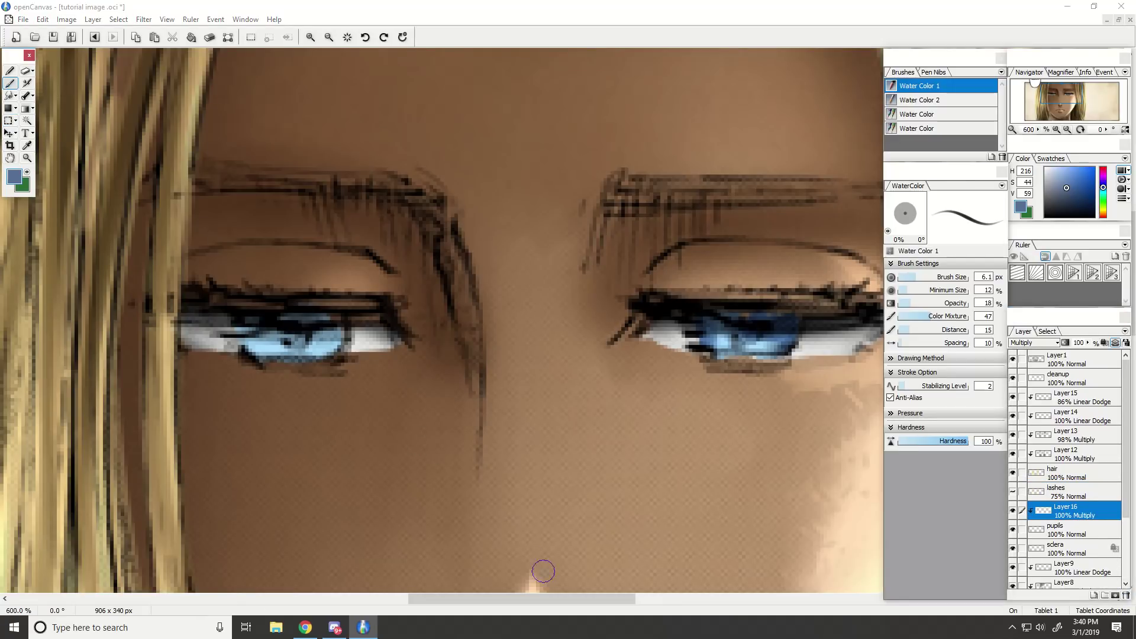
{"action": "left_click_drag", "start_coordinate": [535, 599], "coordinate": [482, 599]}
{"action": "key", "text": "ctrl+plus"}
{"action": "mouse_move", "coordinate": [630, 327]}
{"action": "left_mouse_down"}
{"action": "mouse_move", "coordinate": [620, 371]}
{"action": "mouse_move", "coordinate": [597, 388]}
{"action": "left_mouse_up"}
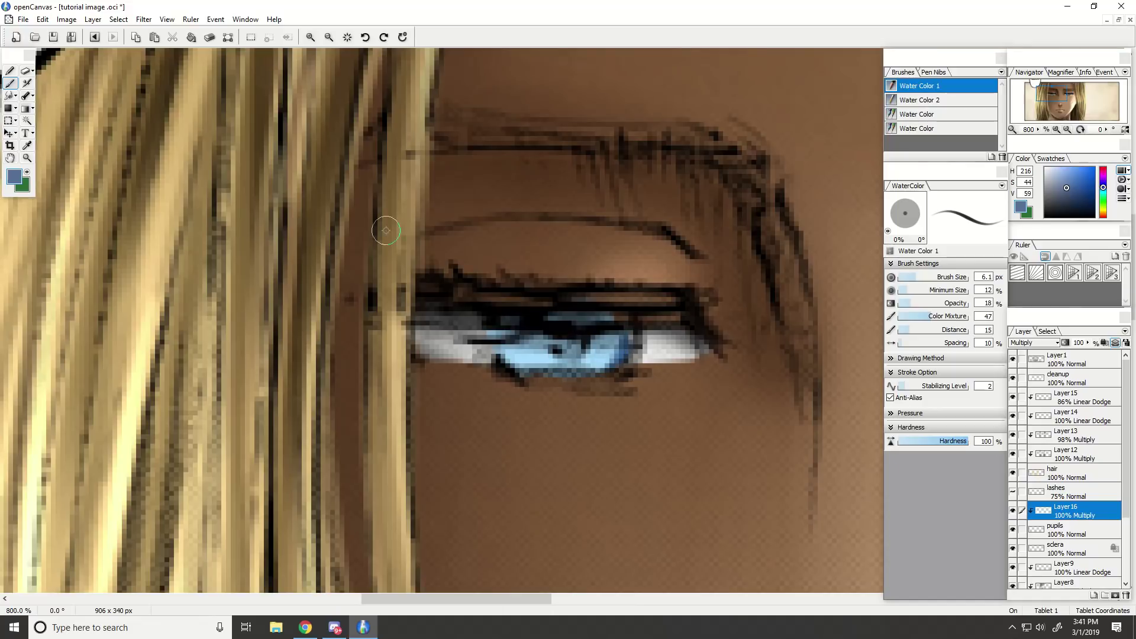
{"action": "left_click", "coordinate": [27, 84]}
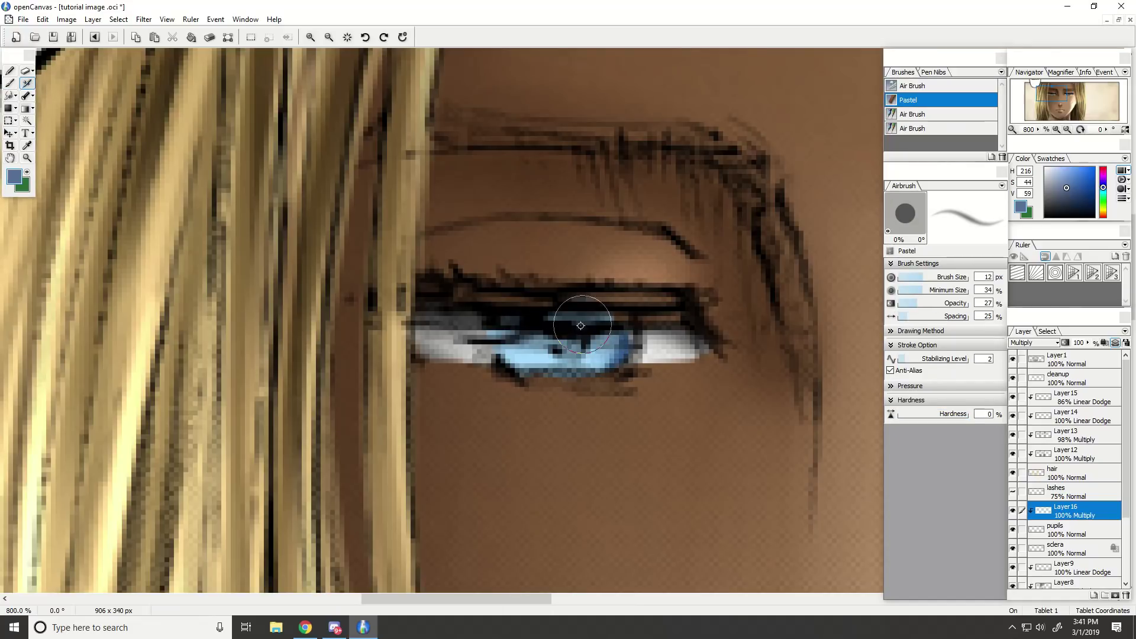
{"action": "left_click_drag", "start_coordinate": [580, 326], "coordinate": [573, 319]}
{"action": "mouse_move", "coordinate": [493, 317]}
{"action": "left_mouse_down"}
{"action": "mouse_move", "coordinate": [502, 375]}
{"action": "mouse_move", "coordinate": [524, 408]}
{"action": "left_mouse_up"}
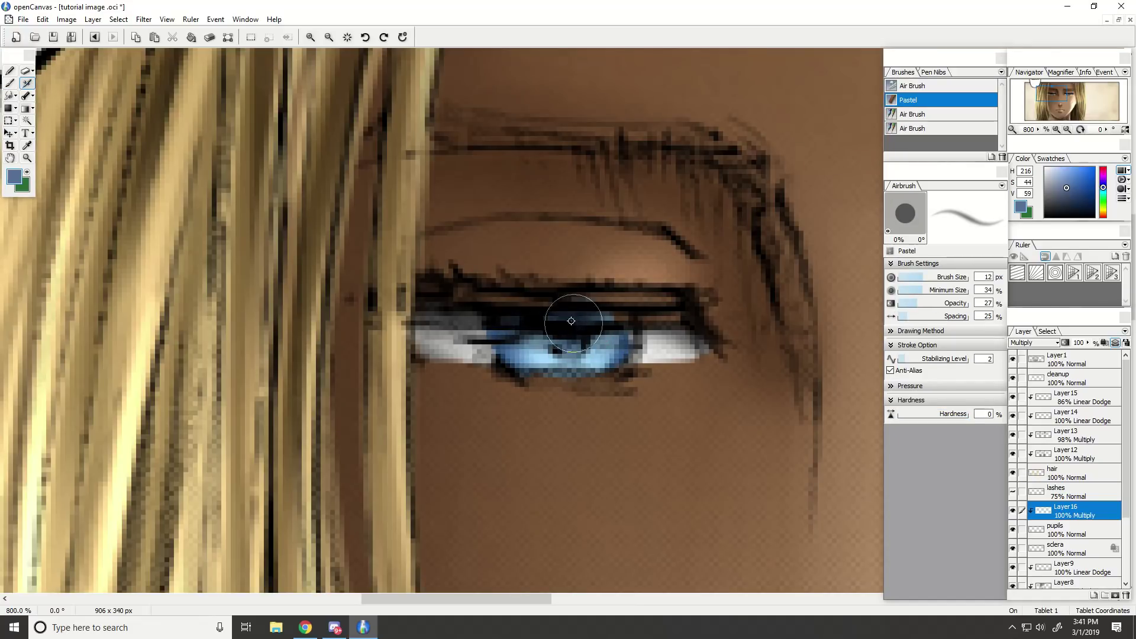
{"action": "key", "text": "ctrl+minus"}
{"action": "key", "text": "ctrl+minus"}
{"action": "key", "text": "ctrl+minus"}
{"action": "key", "text": "ctrl+minus"}
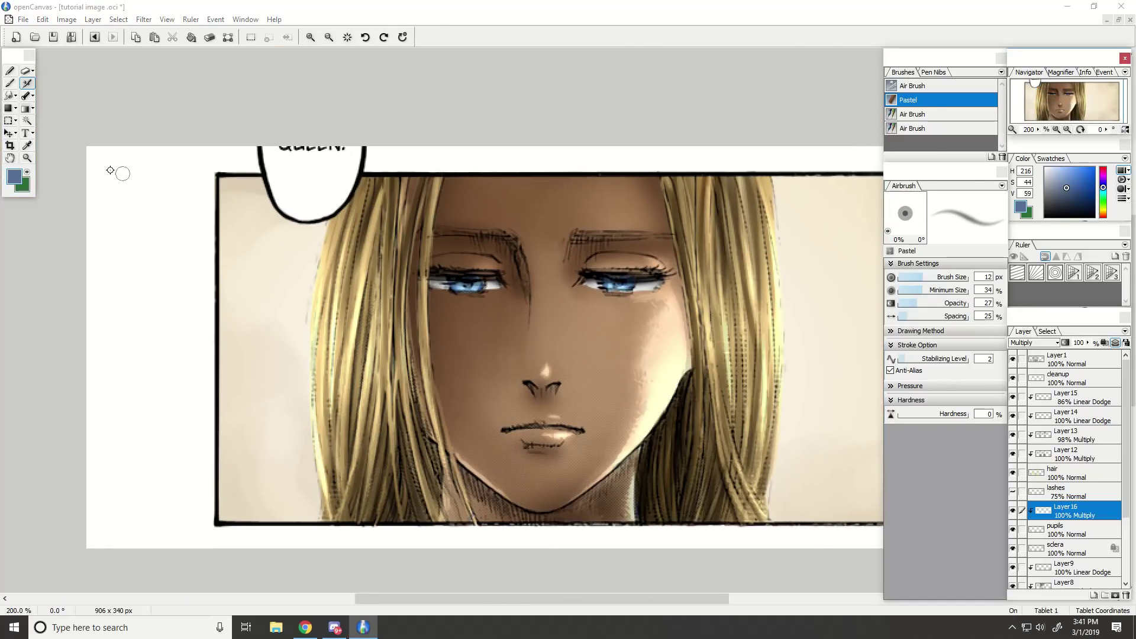
Switch to the Water Color 1 brush, pick a darker blue with H 216, S 46, V 41, and set the brush size to 9.9 px.
{"action": "left_click", "coordinate": [9, 86]}
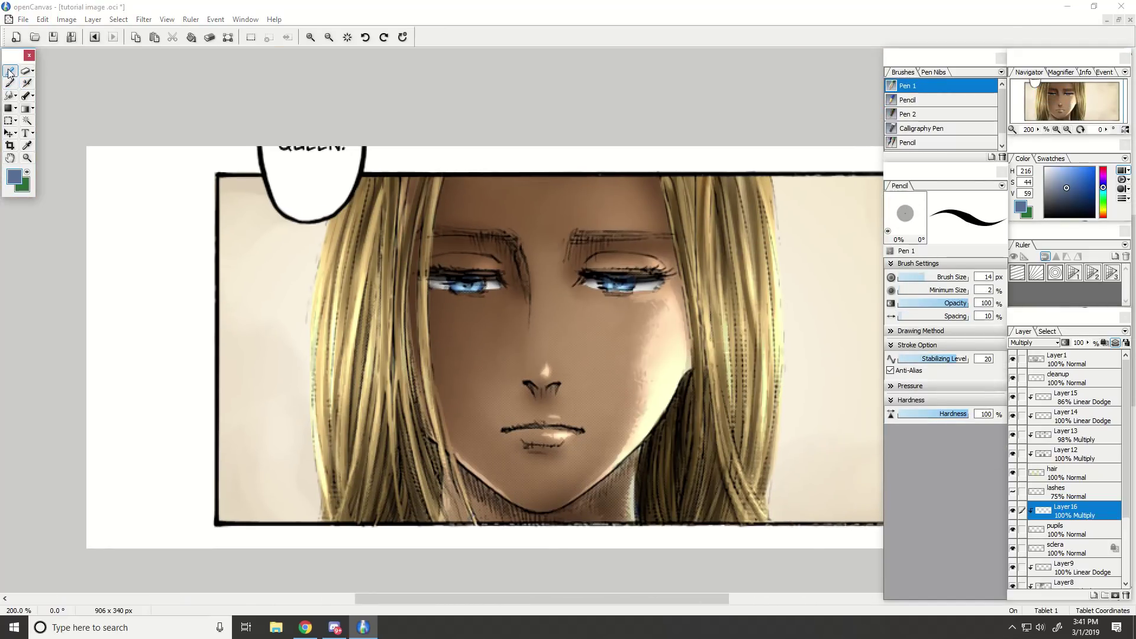
{"action": "left_click", "coordinate": [27, 83]}
{"action": "key", "text": "ctrl+plus"}
{"action": "key", "text": "ctrl+plus"}
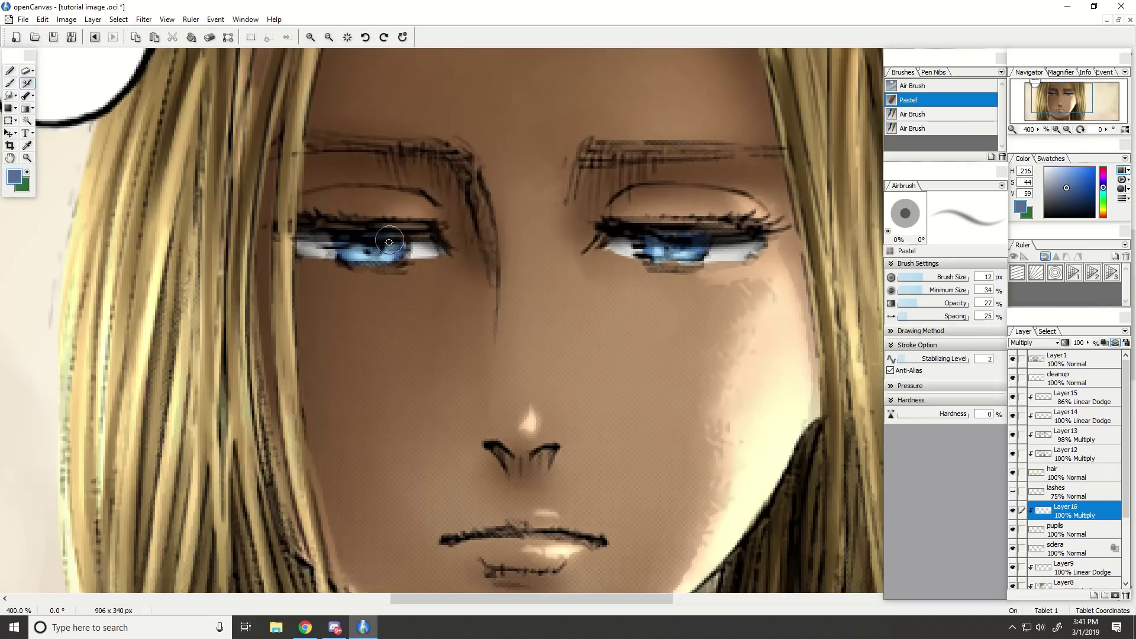
{"action": "left_click", "coordinate": [9, 83]}
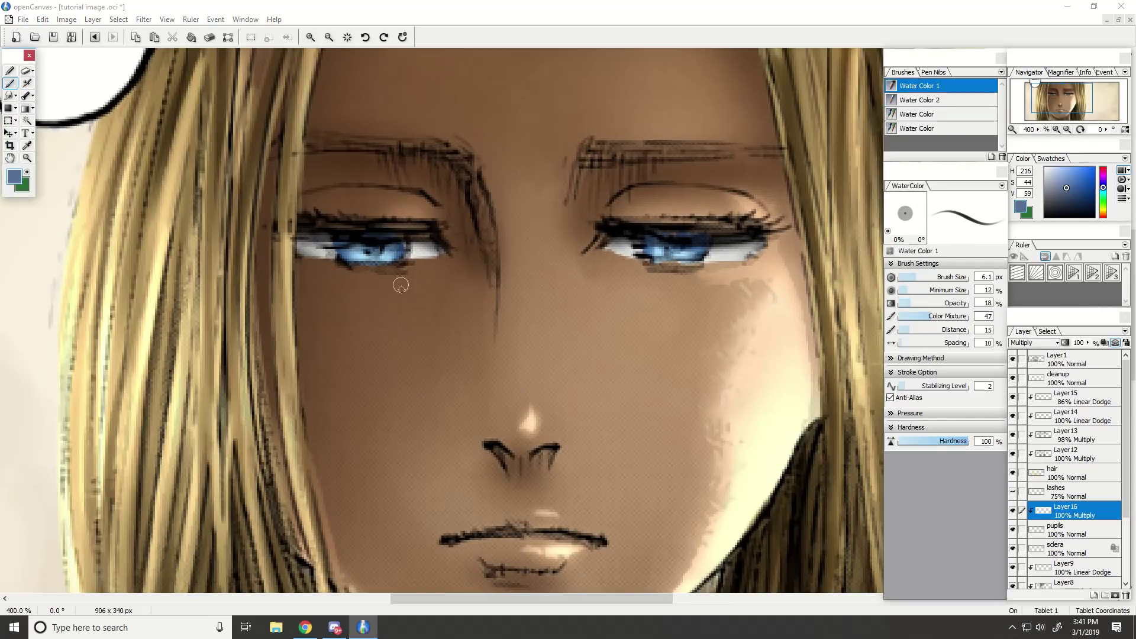
{"action": "left_click", "coordinate": [1066, 198]}
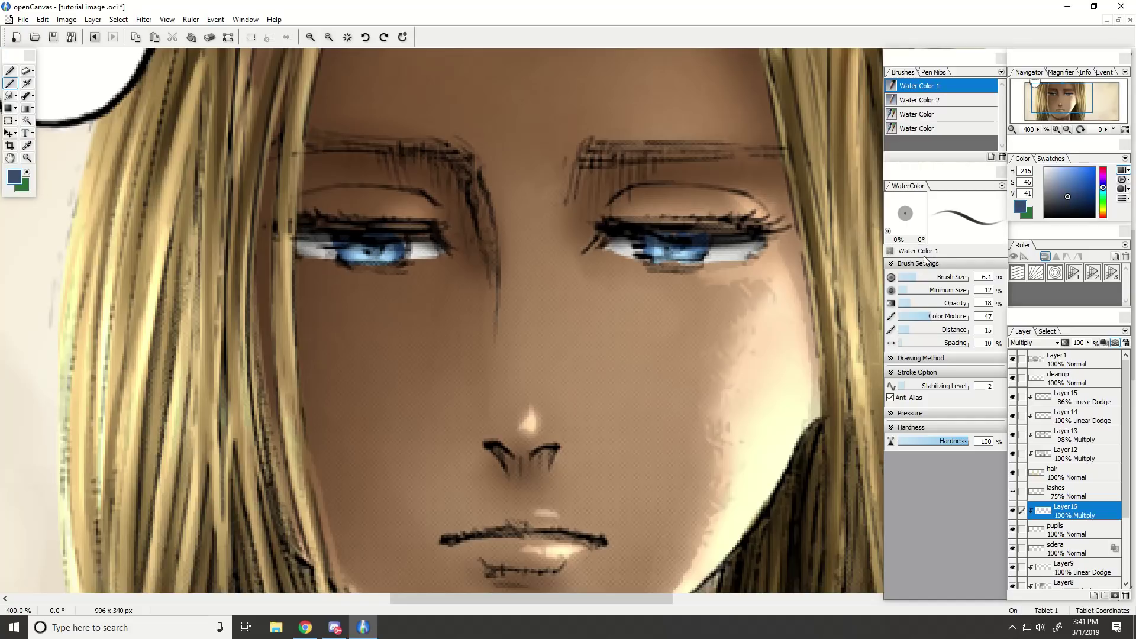
{"action": "left_click", "coordinate": [918, 276]}
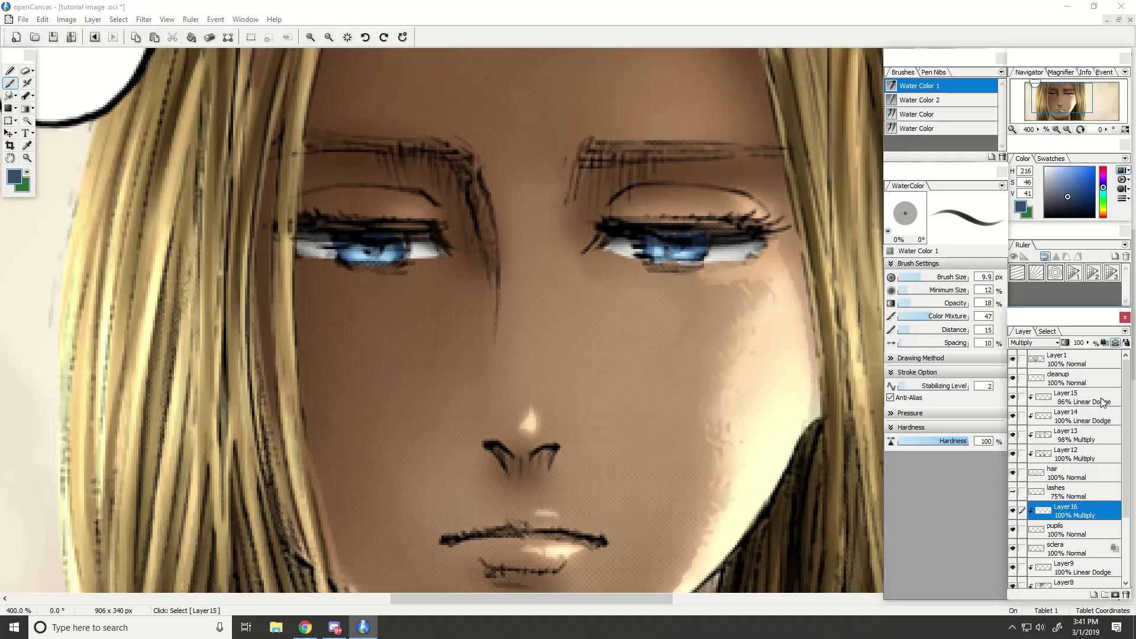
Add a new layer above Layer16, clipped to the pupils layer, and set its blending mode to Linear Dodge.
{"action": "left_click", "coordinate": [1101, 597]}
{"action": "left_click", "coordinate": [1115, 343]}
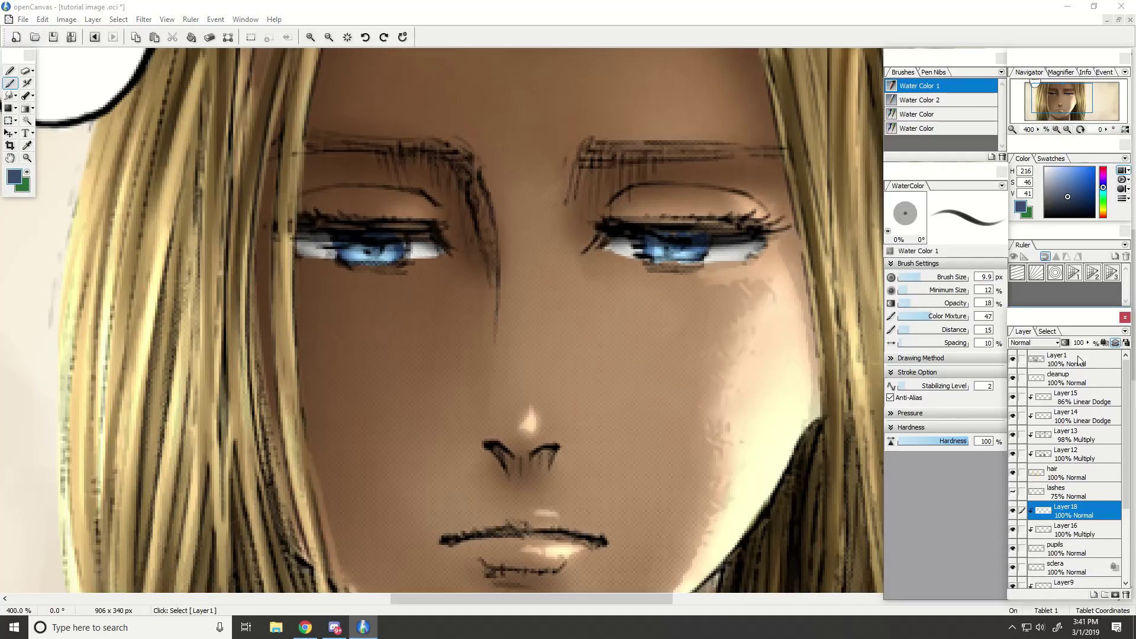
{"action": "left_click", "coordinate": [1054, 343]}
{"action": "left_click", "coordinate": [1050, 92]}
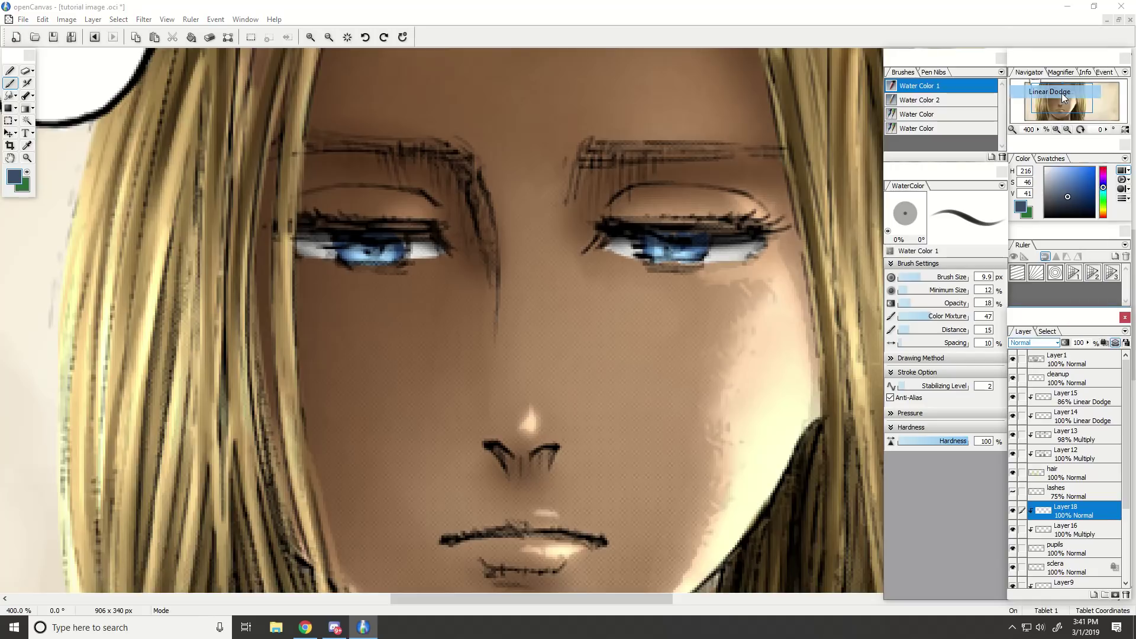
Pick a light blue with H 216, S 32, V 100 and brush highlights onto the irises on Layer18 with the Pastel airbrush.
{"action": "left_click", "coordinate": [1058, 181]}
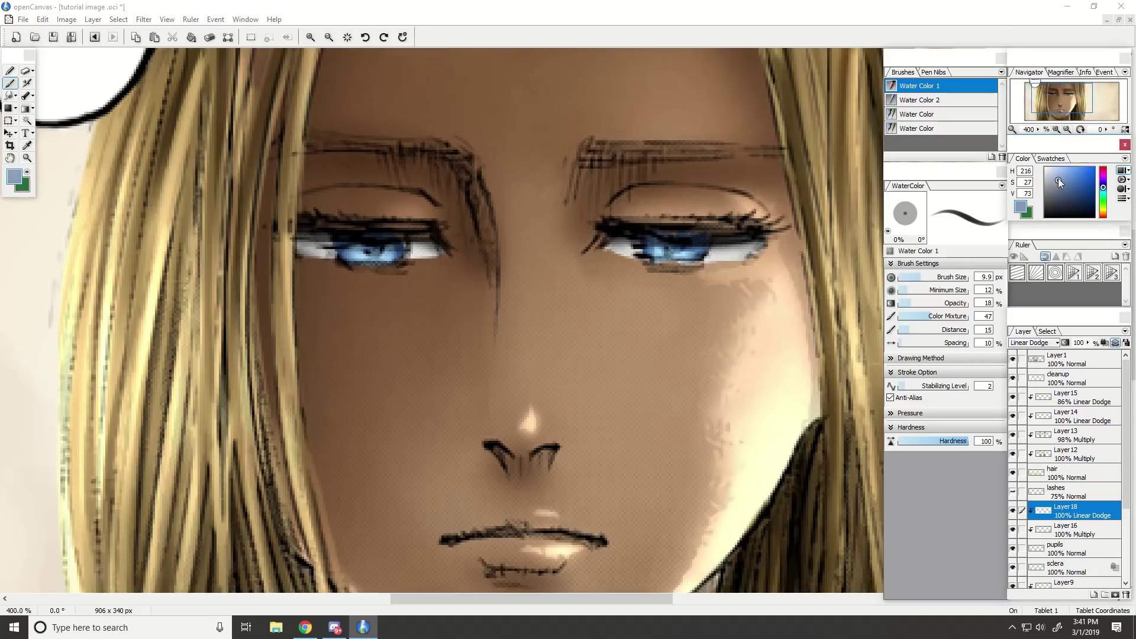
{"action": "left_click_drag", "start_coordinate": [1072, 110], "coordinate": [1075, 109]}
{"action": "scroll", "coordinate": [565, 320], "scroll_direction": "up", "scroll_amount": 2}
{"action": "left_click", "coordinate": [27, 83]}
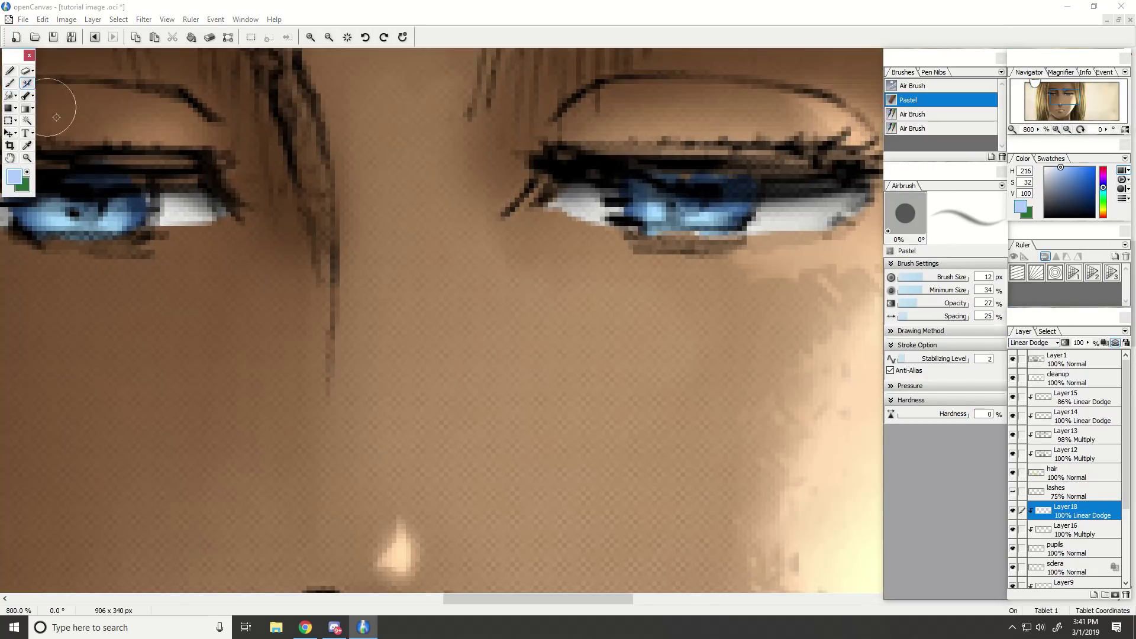
{"action": "scroll", "coordinate": [538, 305], "scroll_direction": "down", "scroll_amount": 1}
{"action": "left_click_drag", "start_coordinate": [682, 253], "coordinate": [655, 252]}
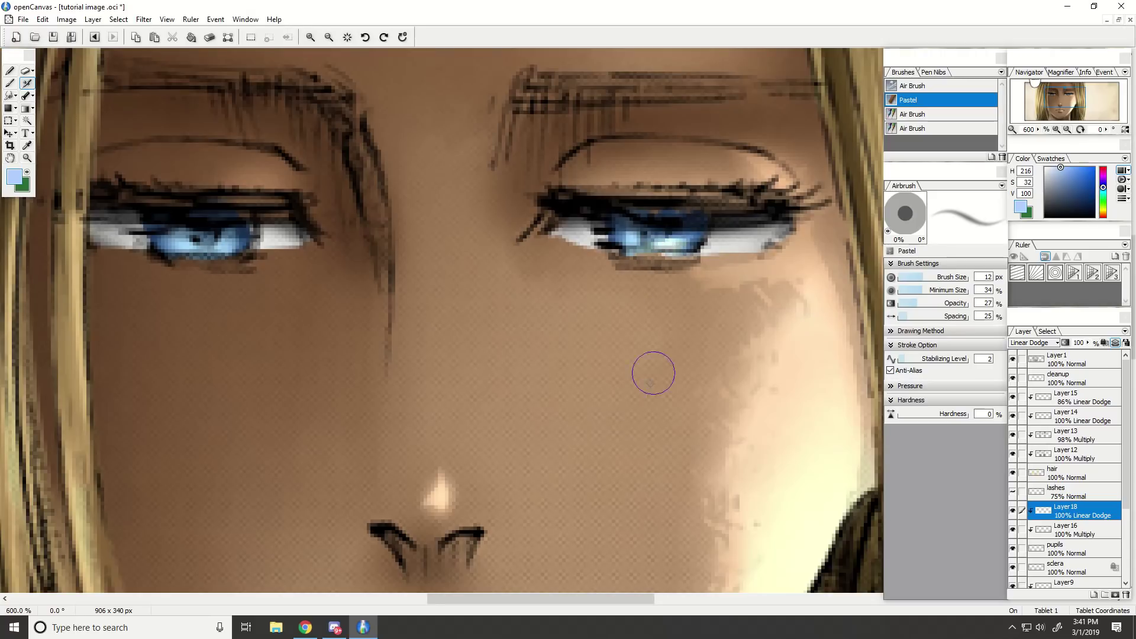
{"action": "scroll", "coordinate": [653, 373], "scroll_direction": "down", "scroll_amount": 4}
{"action": "scroll", "coordinate": [588, 603], "scroll_direction": "up", "scroll_amount": 2}
{"action": "left_click_drag", "start_coordinate": [586, 601], "coordinate": [571, 598]}
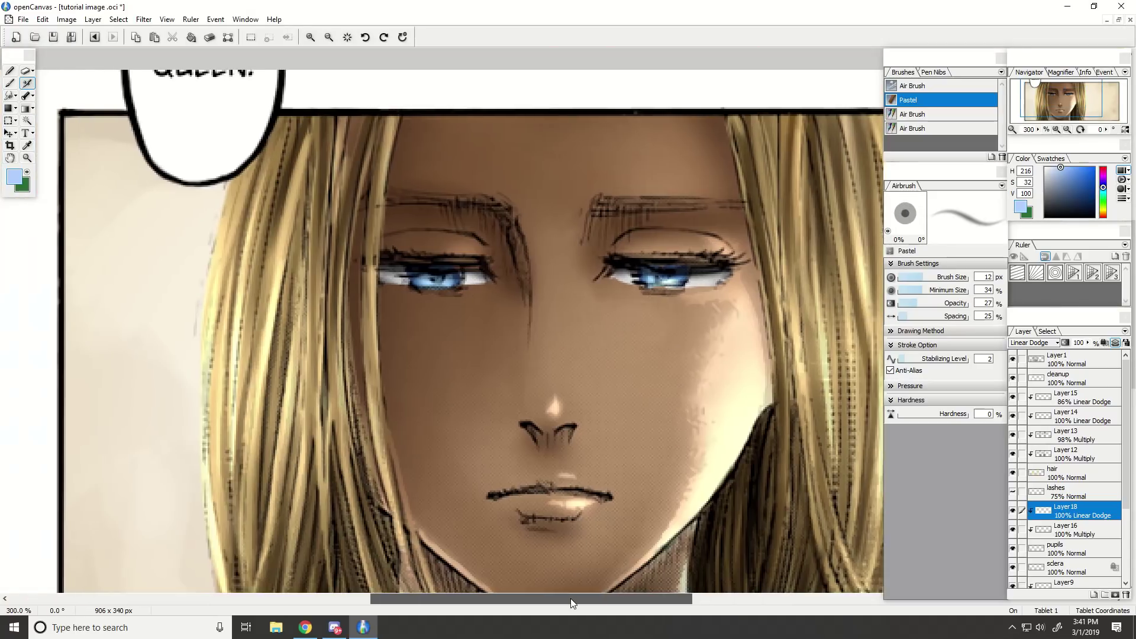
{"action": "scroll", "coordinate": [571, 598], "scroll_direction": "down", "scroll_amount": 1}
{"action": "scroll", "coordinate": [577, 568], "scroll_direction": "down", "scroll_amount": 1}
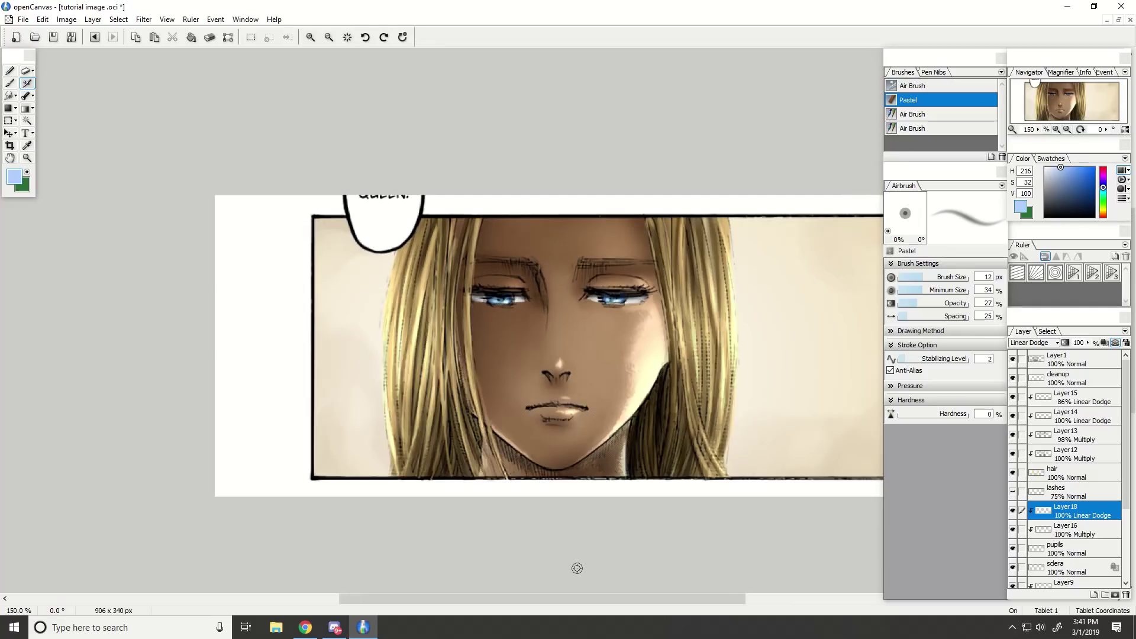
{"action": "scroll", "coordinate": [577, 567], "scroll_direction": "up", "scroll_amount": 1}
Hide Layer18 and Layer16, and erase along the lower edge of the iris on the pupils layer with Eraser 2 at 7.9 px.
{"action": "left_click", "coordinate": [1059, 536]}
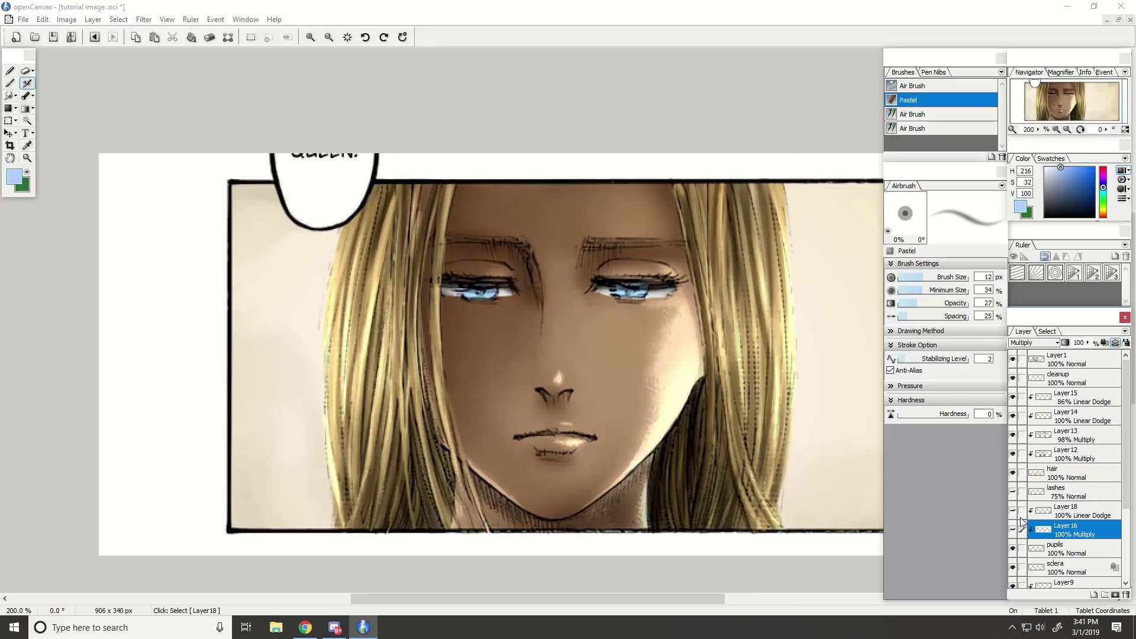
{"action": "left_click", "coordinate": [1059, 556]}
{"action": "scroll", "coordinate": [650, 278], "scroll_direction": "up", "scroll_amount": 5}
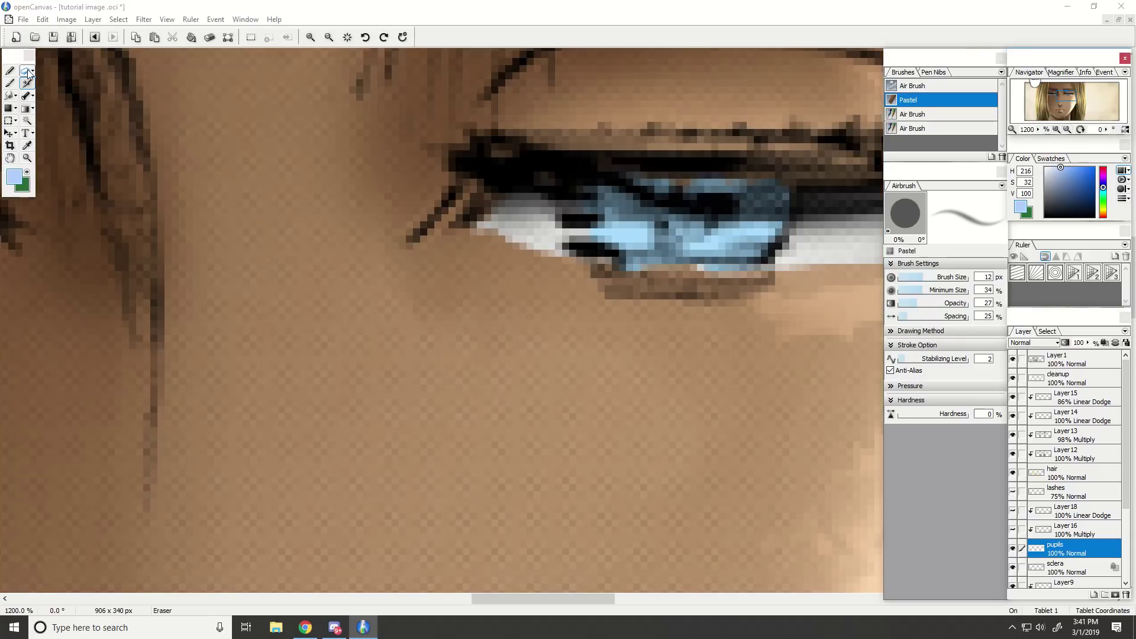
{"action": "left_click", "coordinate": [26, 72]}
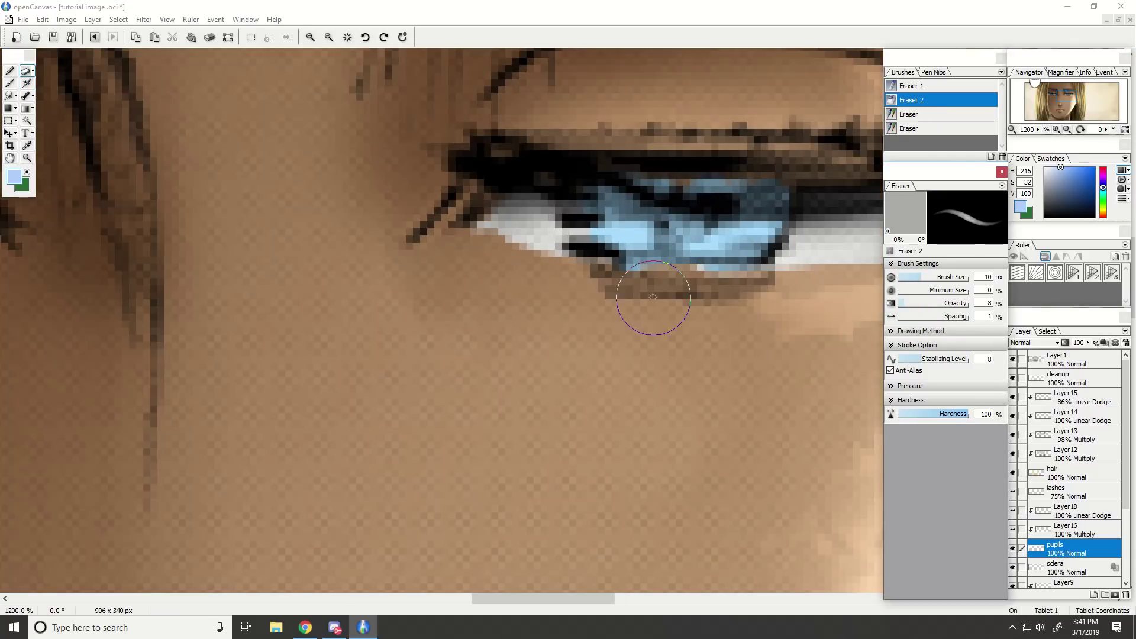
{"action": "left_click", "coordinate": [917, 276]}
{"action": "left_click_drag", "start_coordinate": [674, 291], "coordinate": [758, 291]}
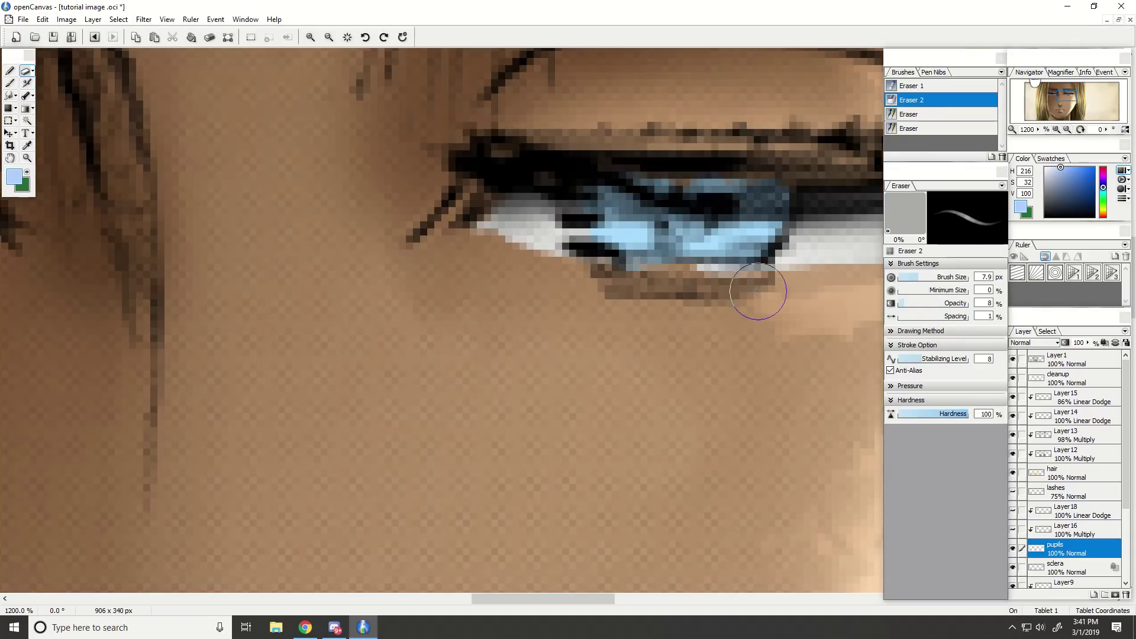
Reduce Eraser 2 to 2.7 px and clean up the edges of both irises on the pupils layer.
{"action": "left_click", "coordinate": [909, 277]}
{"action": "key", "text": "ctrl+minus"}
{"action": "key", "text": "ctrl+minus"}
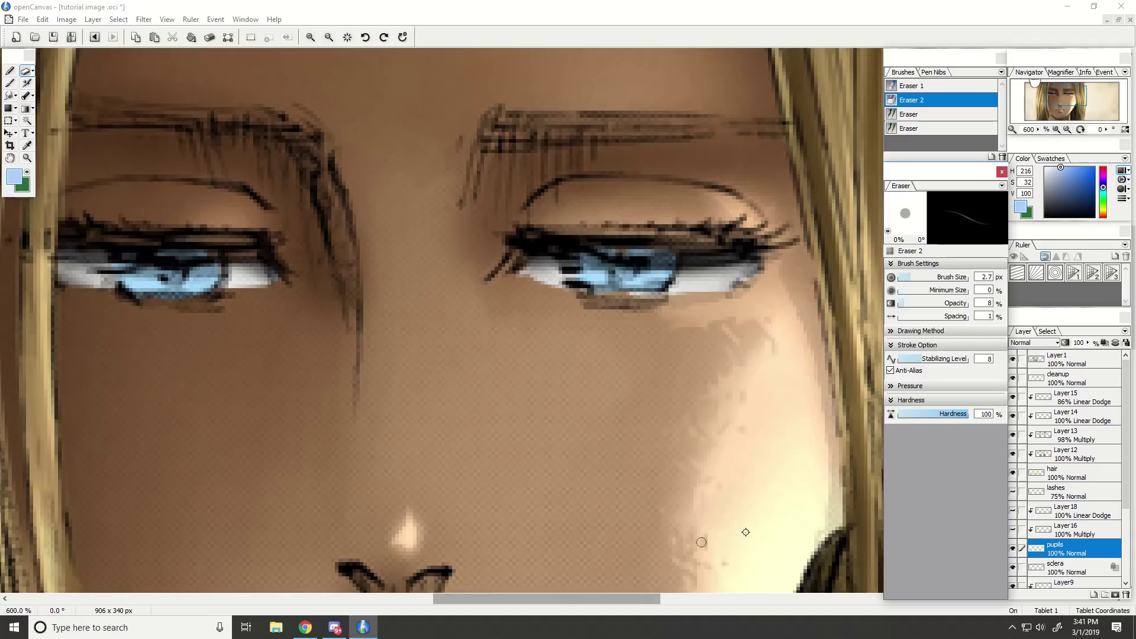
{"action": "left_click", "coordinate": [1068, 566]}
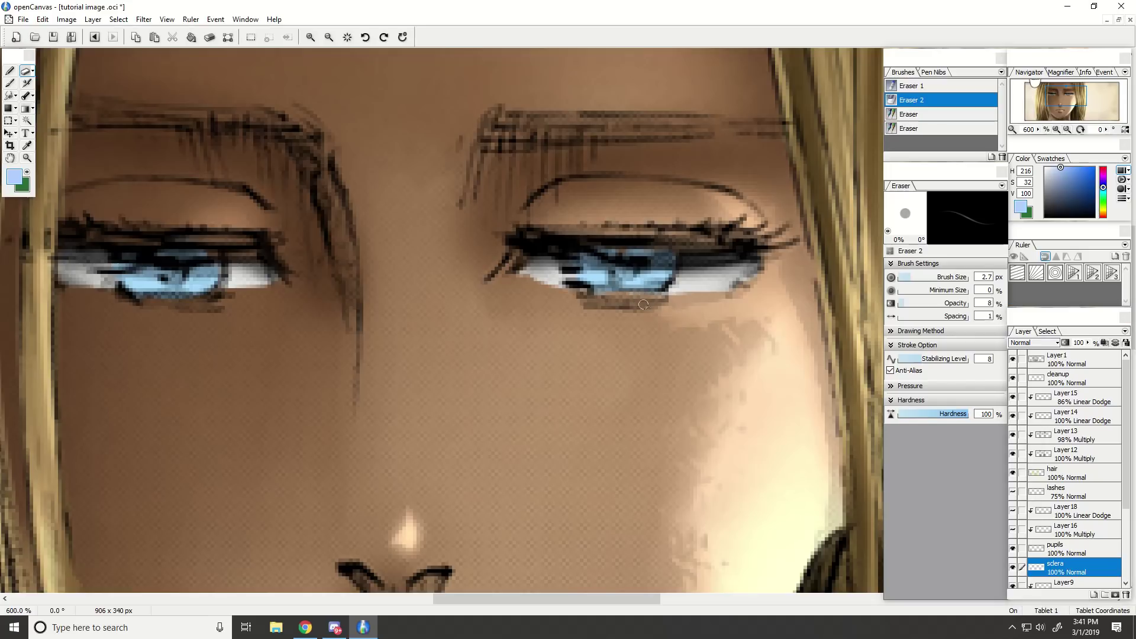
{"action": "left_click", "coordinate": [1051, 554]}
{"action": "left_click_drag", "start_coordinate": [637, 597], "coordinate": [578, 597]}
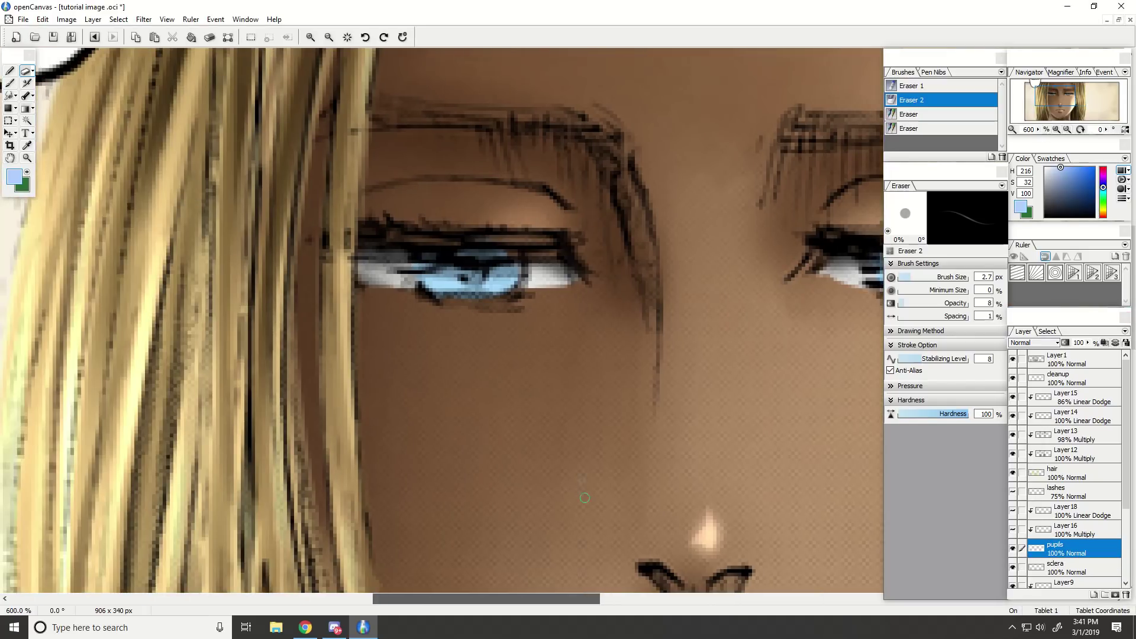
{"action": "key", "text": "ctrl+minus"}
{"action": "key", "text": "ctrl+minus"}
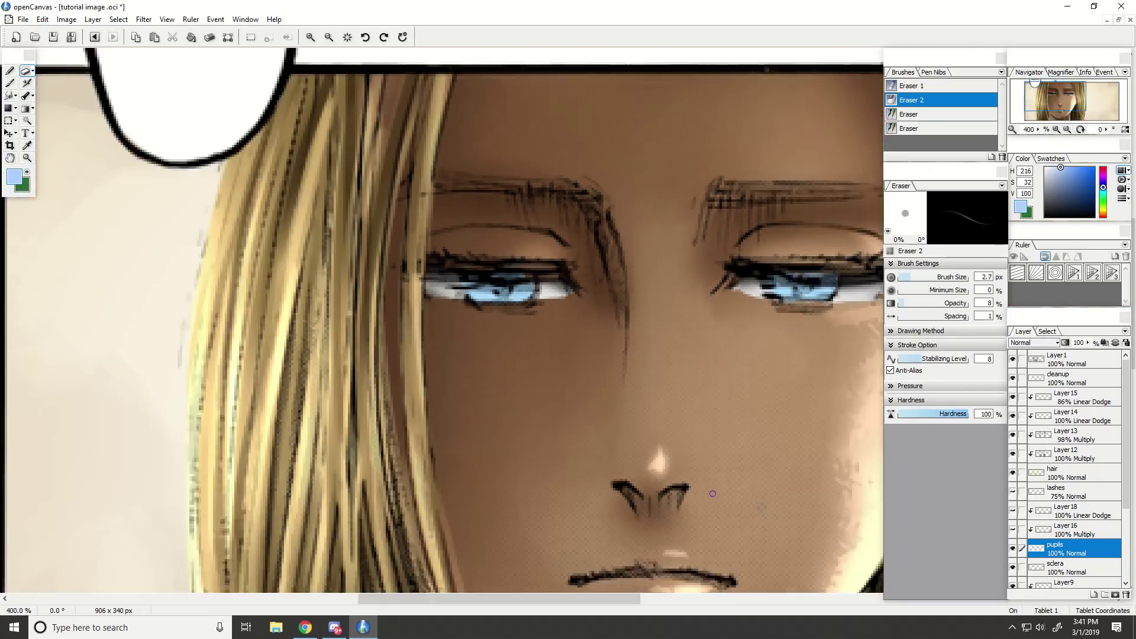
Show Layer16 and Layer18 again, and brush more light blue onto the irises on Layer18 with the Pastel airbrush at 12 px.
{"action": "left_click", "coordinate": [1044, 534]}
{"action": "left_click", "coordinate": [1013, 529]}
{"action": "left_click", "coordinate": [1045, 518]}
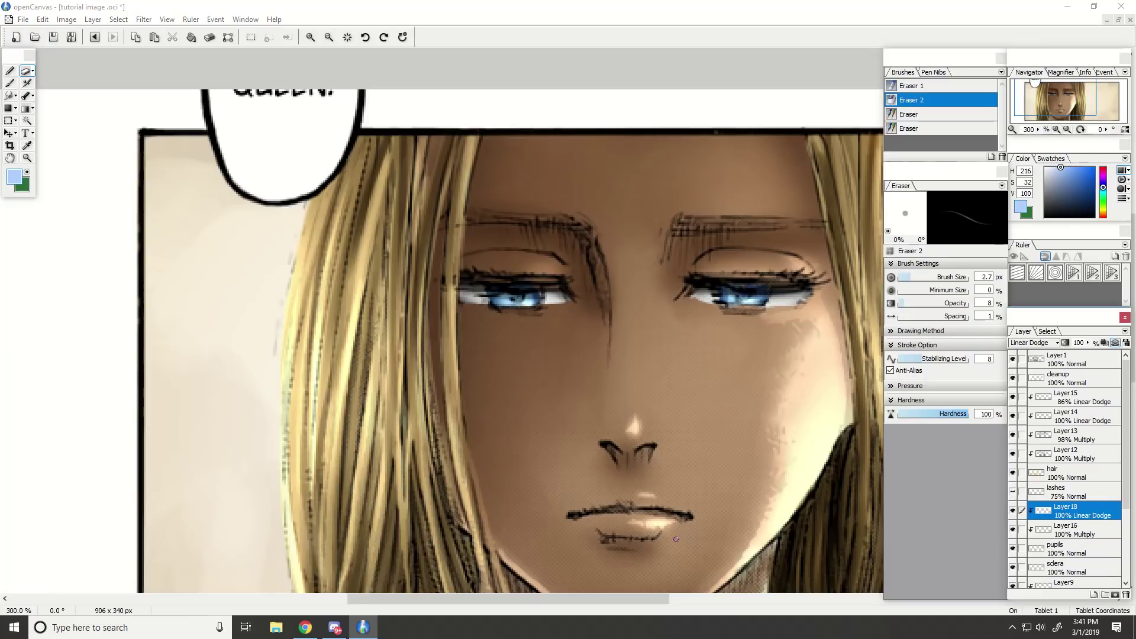
{"action": "key", "text": "ctrl+plus"}
{"action": "key", "text": "a"}
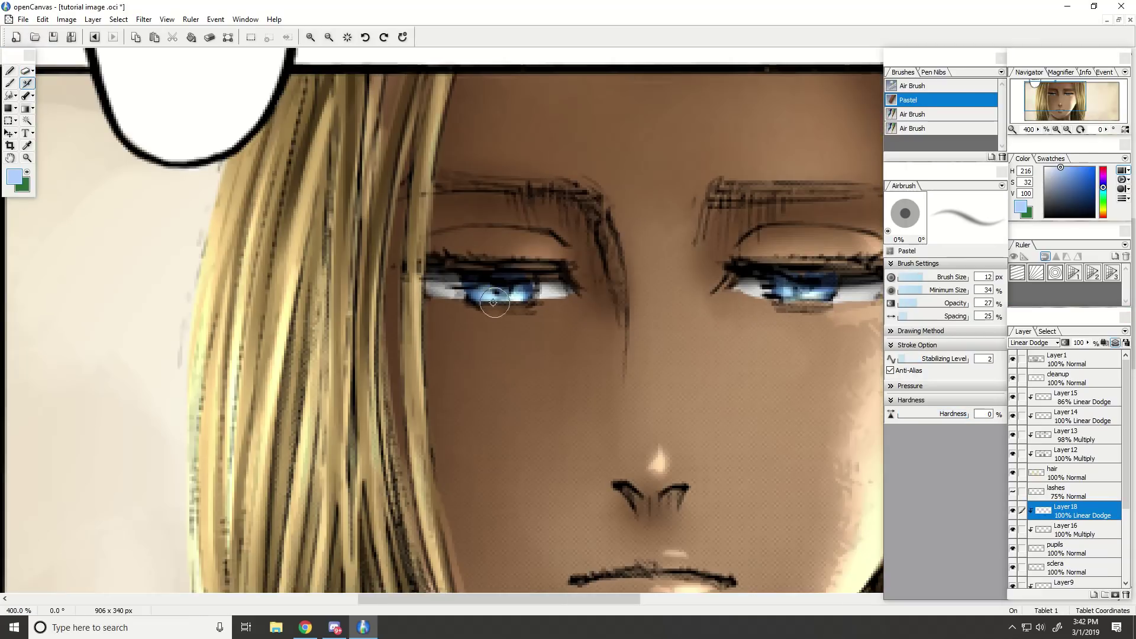
{"action": "key", "text": "ctrl+minus"}
{"action": "key", "text": "ctrl+minus"}
{"action": "key", "text": "ctrl+minus"}
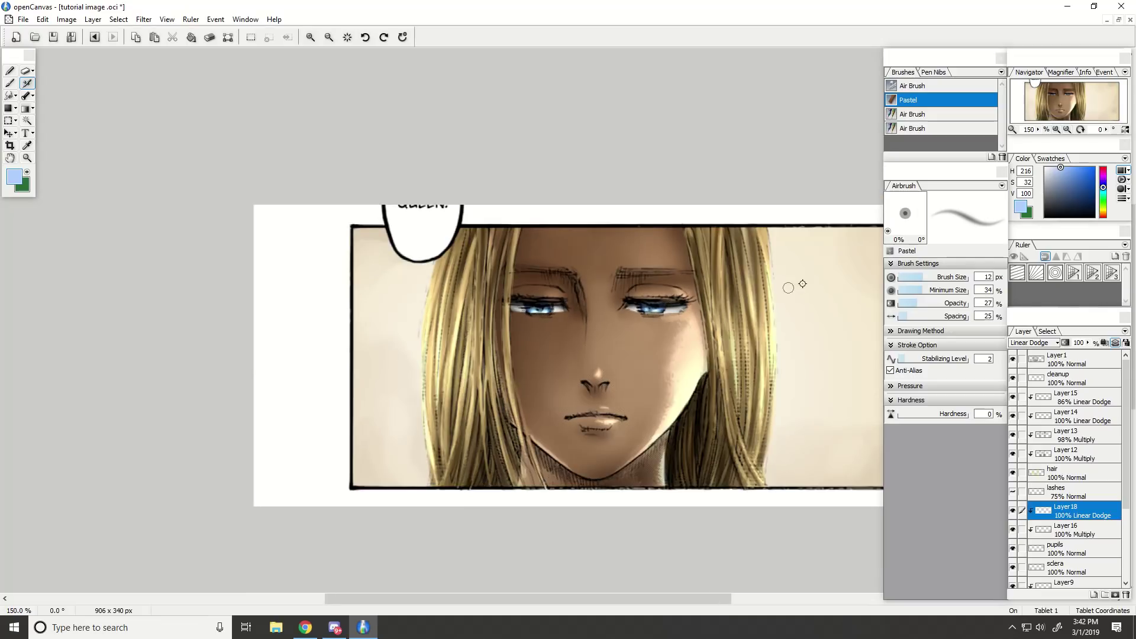
Add a new layer above Layer1 and set its blending mode to Linear Dodge.
{"action": "left_click_drag", "start_coordinate": [1061, 119], "coordinate": [1068, 115]}
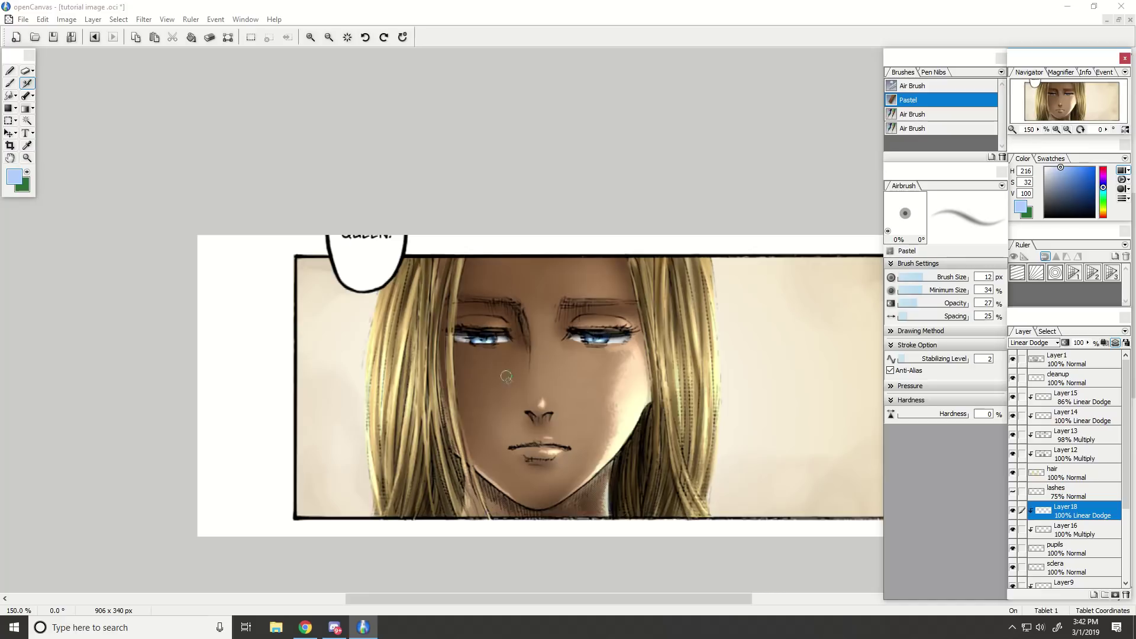
{"action": "left_click", "coordinate": [1063, 377]}
{"action": "left_click", "coordinate": [1060, 359]}
{"action": "left_click", "coordinate": [1012, 359]}
{"action": "left_click", "coordinate": [1012, 358]}
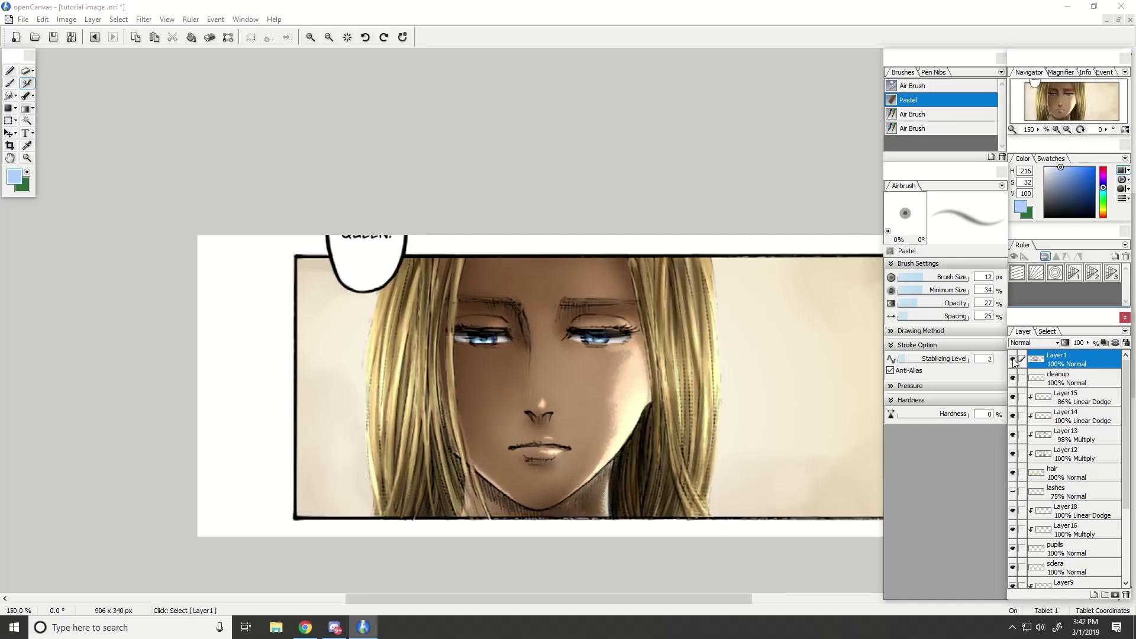
{"action": "left_click", "coordinate": [1093, 595]}
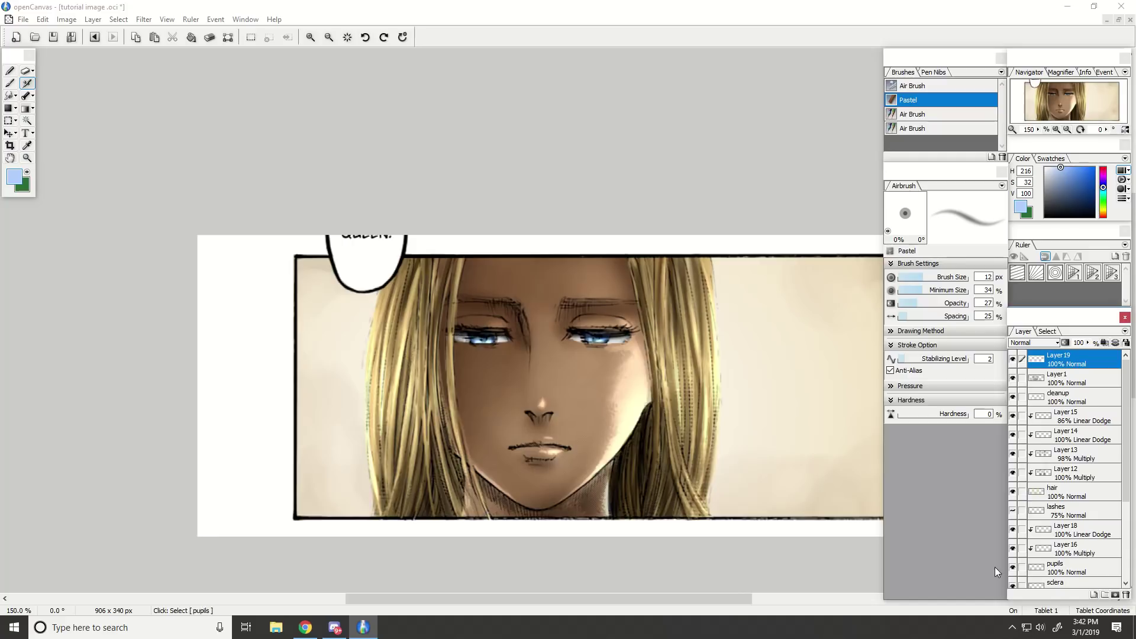
{"action": "left_click", "coordinate": [1032, 343]}
{"action": "left_click", "coordinate": [1053, 92]}
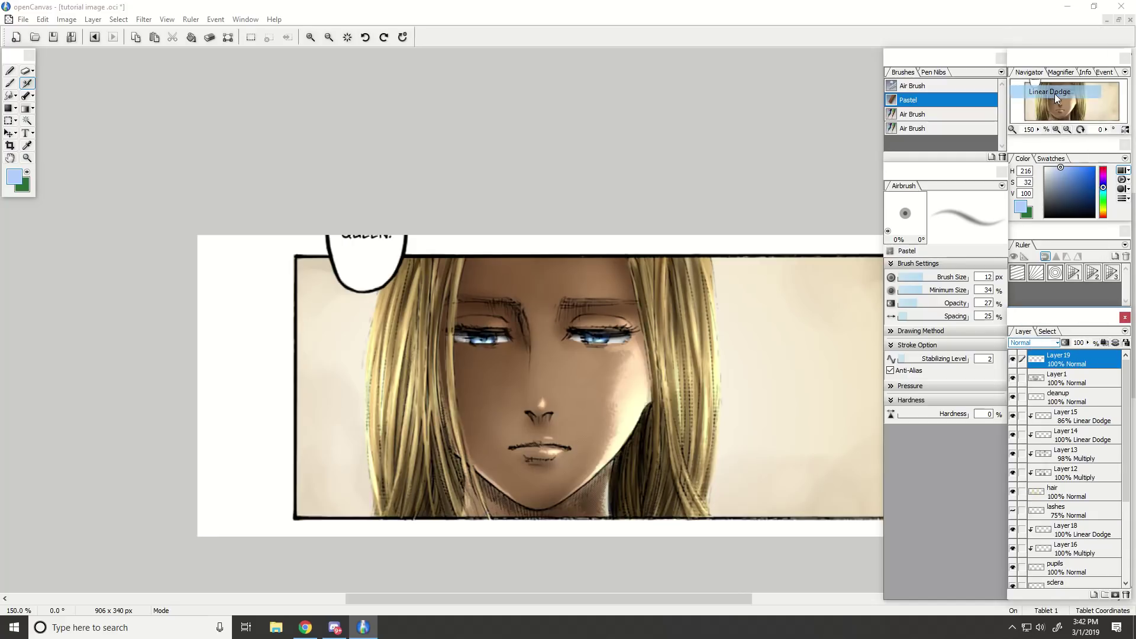
Set the Pastel airbrush to 2.7 px and paint a fine light-blue highlight across the lower iris on Layer19.
{"action": "scroll", "coordinate": [1054, 95], "scroll_direction": "up", "scroll_amount": 4}
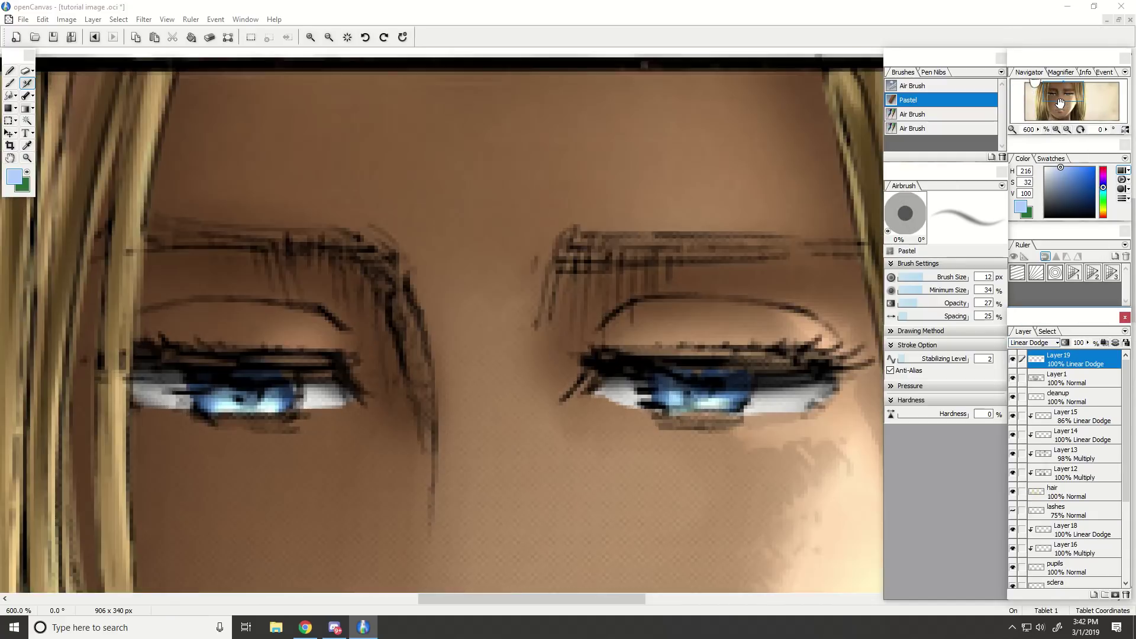
{"action": "scroll", "coordinate": [1062, 106], "scroll_direction": "up", "scroll_amount": 4}
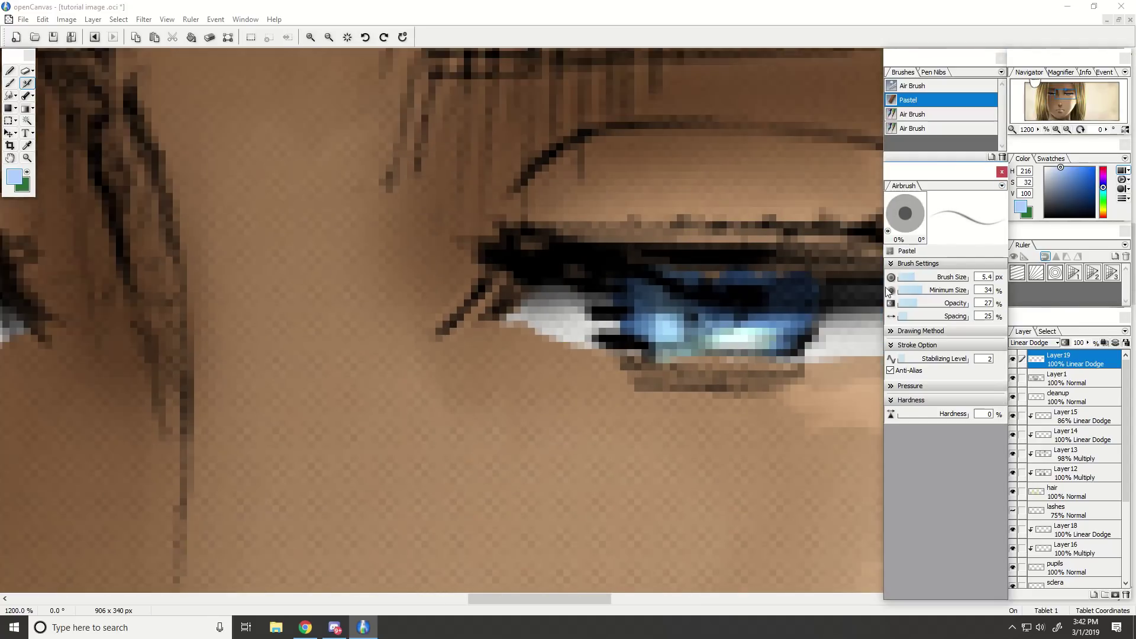
{"action": "left_click", "coordinate": [909, 277]}
{"action": "left_click_drag", "start_coordinate": [771, 329], "coordinate": [815, 338]}
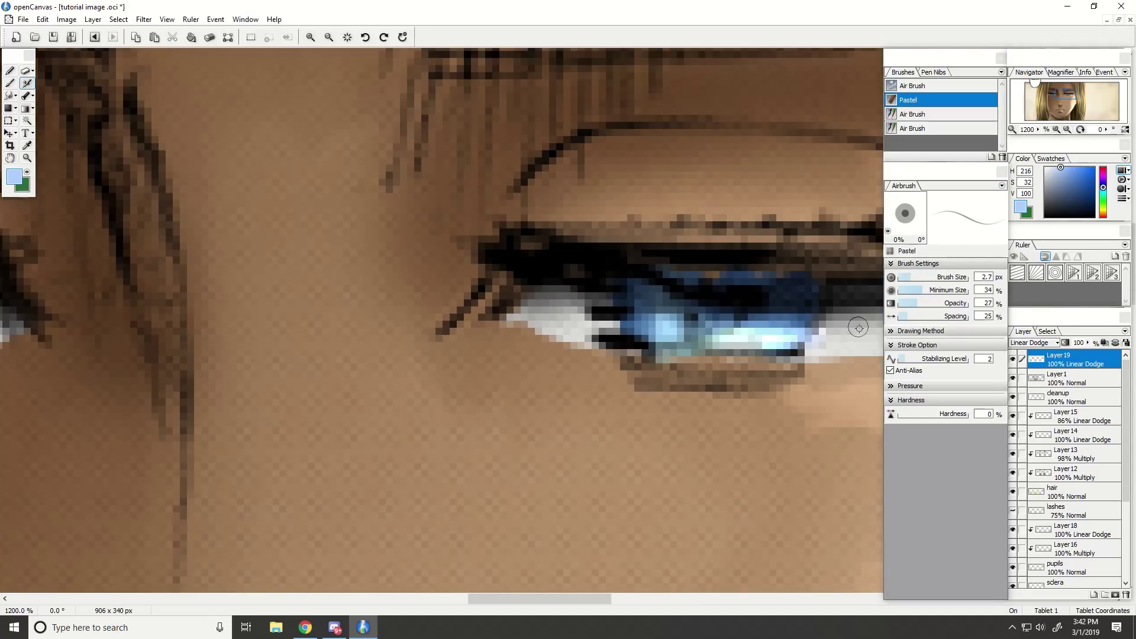
{"action": "scroll", "coordinate": [774, 336], "scroll_direction": "down", "scroll_amount": 4}
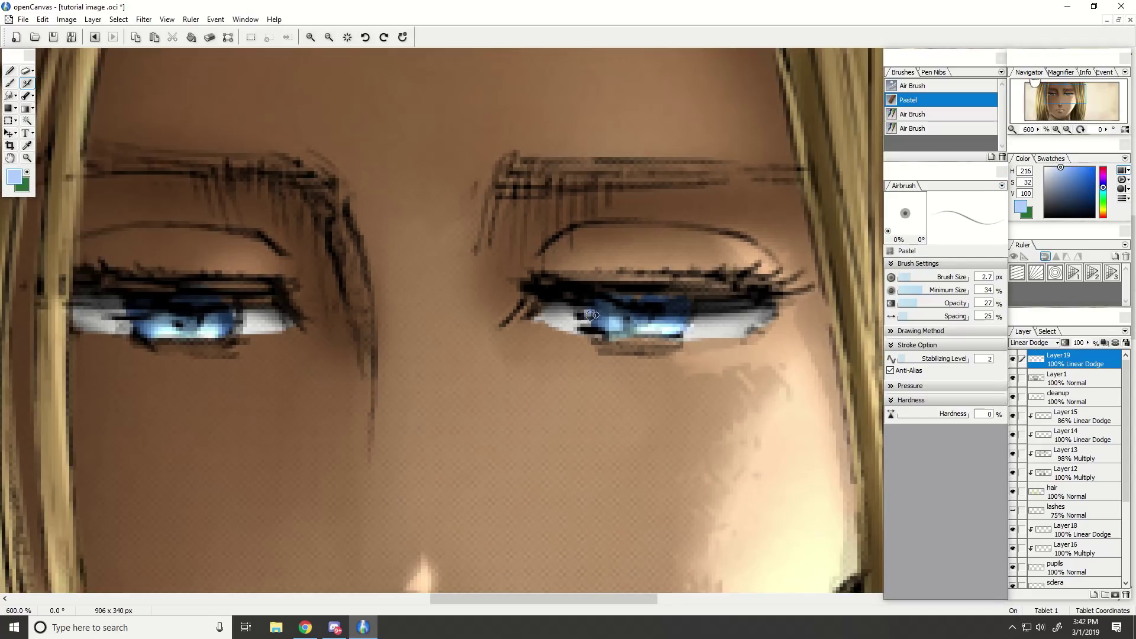
{"action": "scroll", "coordinate": [591, 314], "scroll_direction": "down", "scroll_amount": 3}
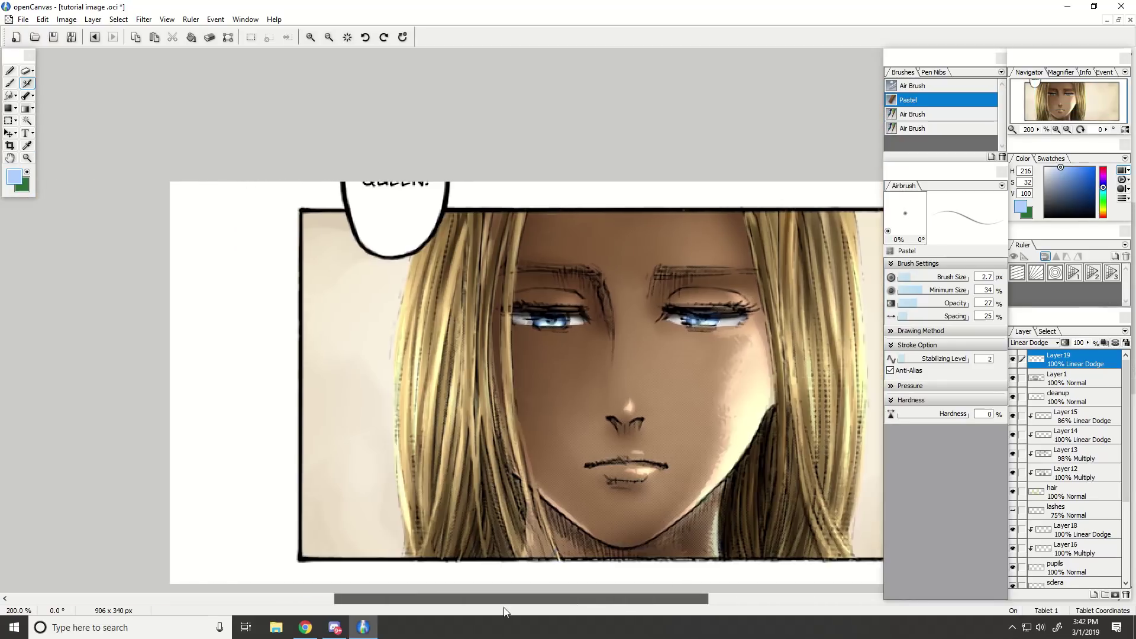
Add fine highlights to the other eye on Layer19, and brush softer light over the eyes with the Pastel airbrush at 10 px.
{"action": "scroll", "coordinate": [656, 336], "scroll_direction": "up", "scroll_amount": 3}
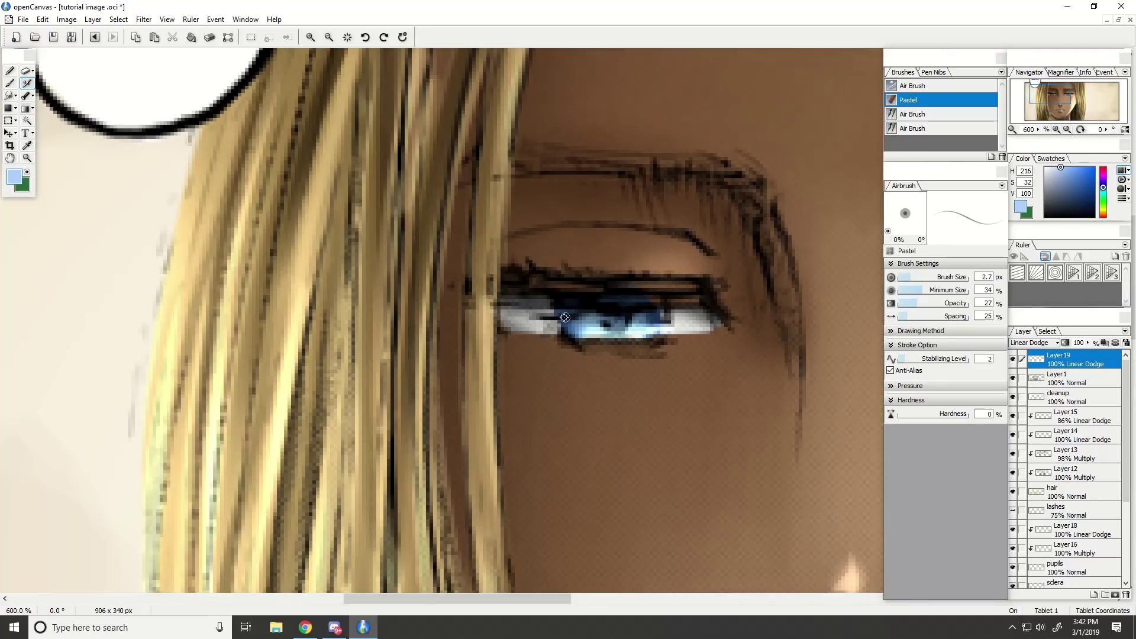
{"action": "scroll", "coordinate": [563, 311], "scroll_direction": "down", "scroll_amount": 4}
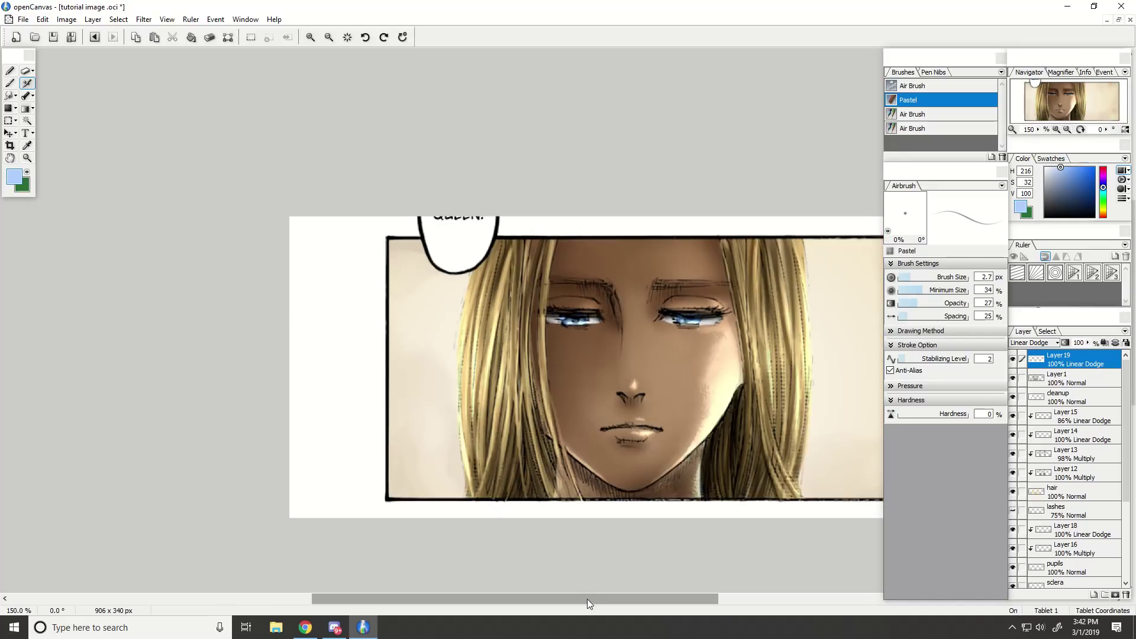
{"action": "scroll", "coordinate": [622, 315], "scroll_direction": "up", "scroll_amount": 2}
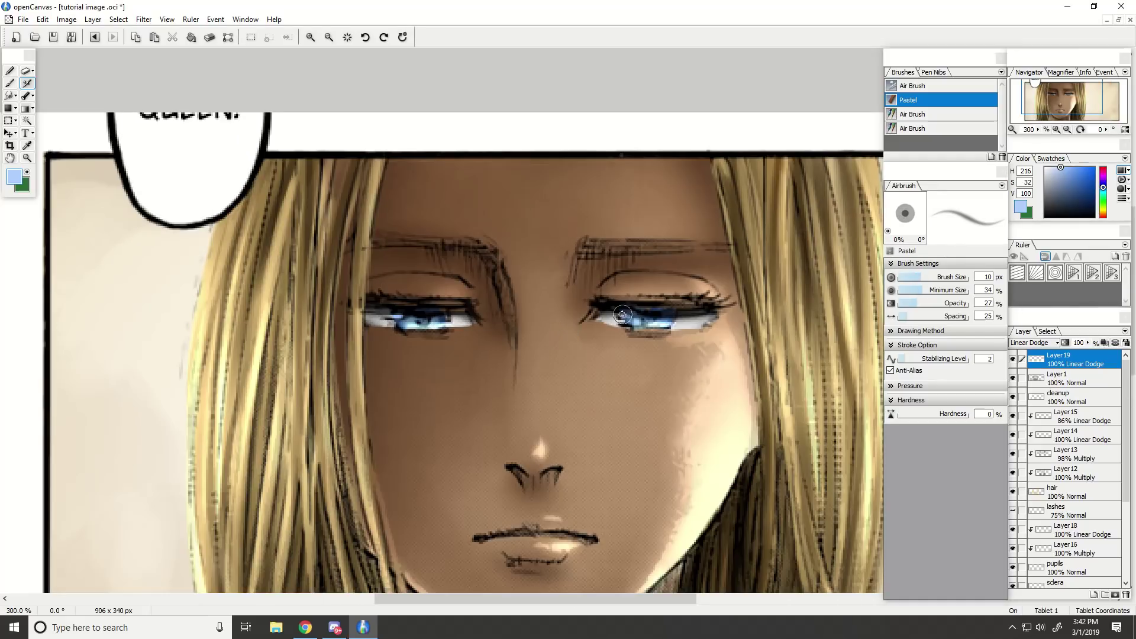
{"action": "scroll", "coordinate": [476, 314], "scroll_direction": "down", "scroll_amount": 2}
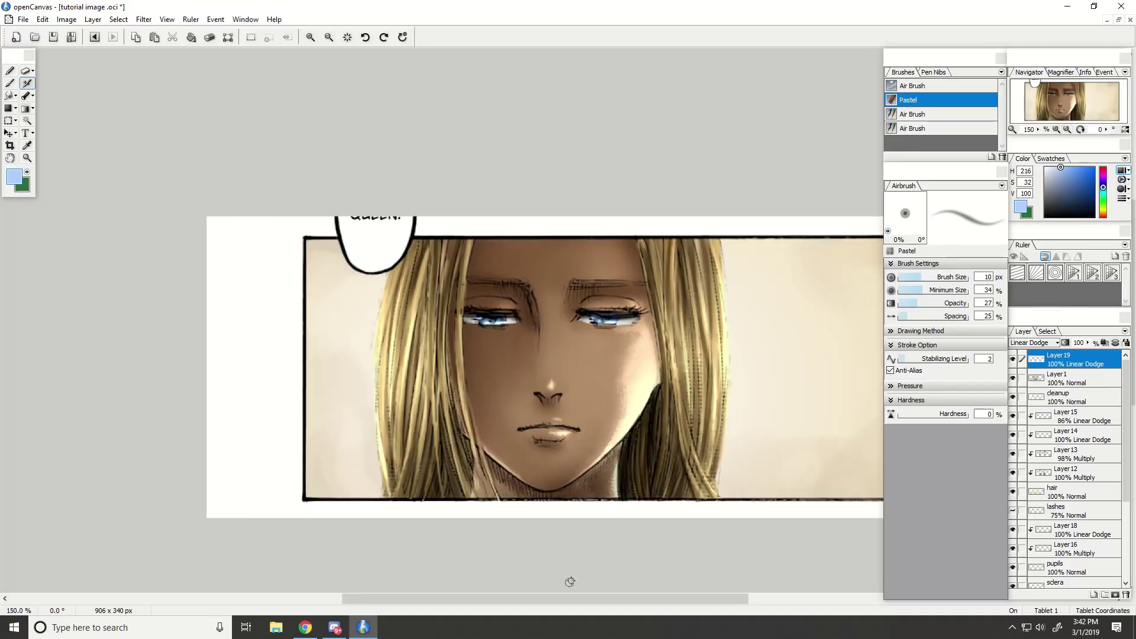
{"action": "scroll", "coordinate": [583, 563], "scroll_direction": "up", "scroll_amount": 1}
{"action": "key", "text": "ctrl+plus"}
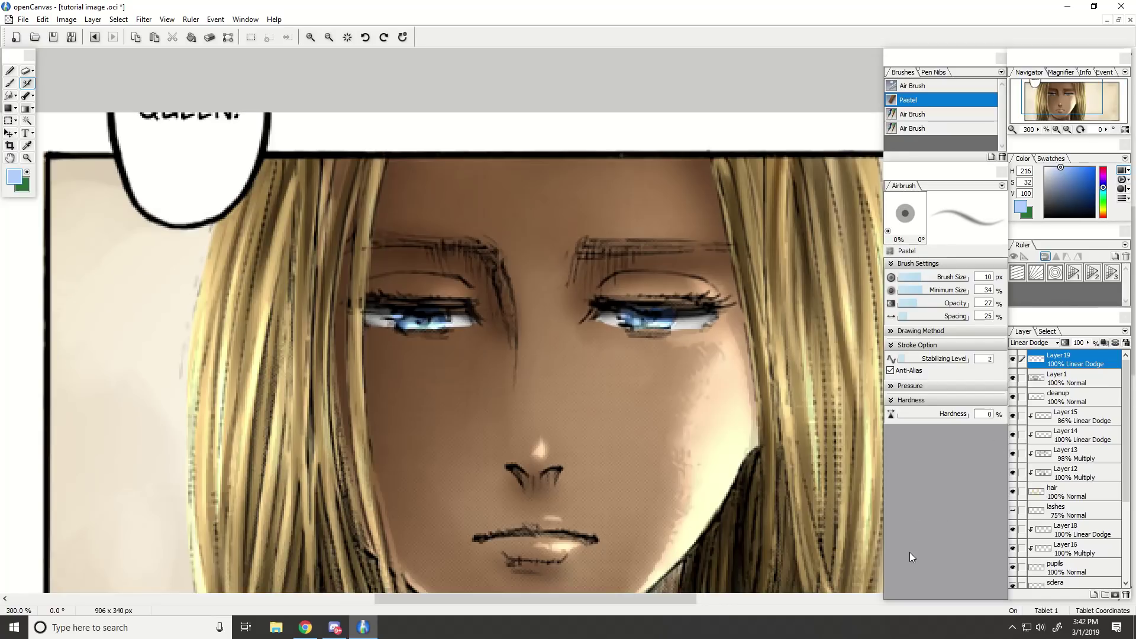
Enlarge the Pastel airbrush to 21 px and brush a soft glow over the inner side of the hair-side eye on Layer19.
{"action": "left_click", "coordinate": [25, 71]}
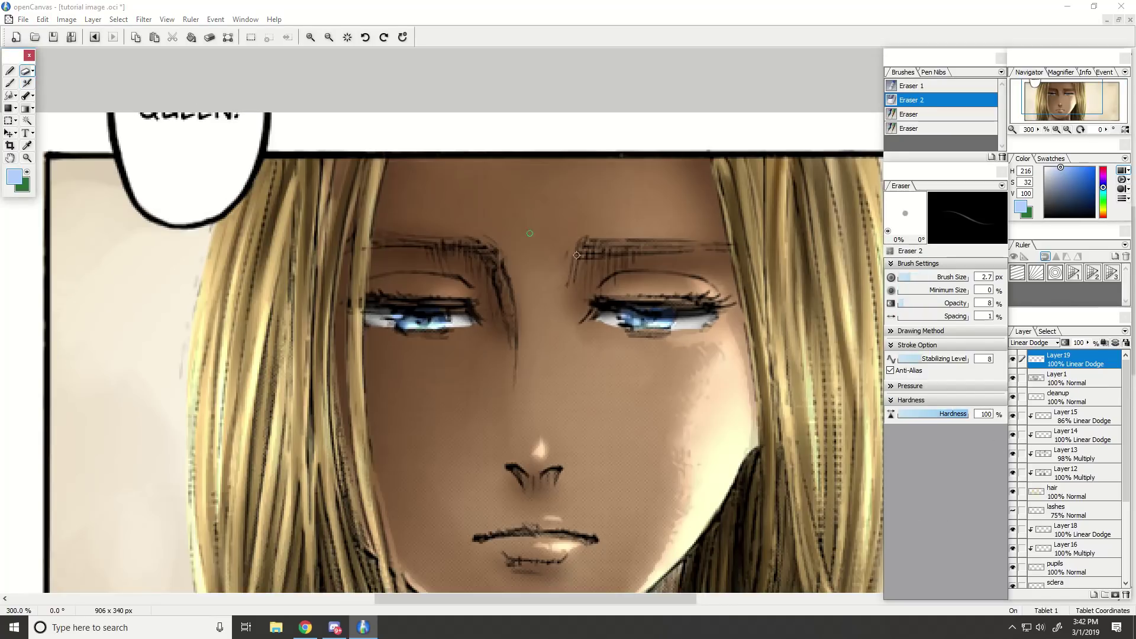
{"action": "scroll", "coordinate": [667, 319], "scroll_direction": "down", "scroll_amount": 3}
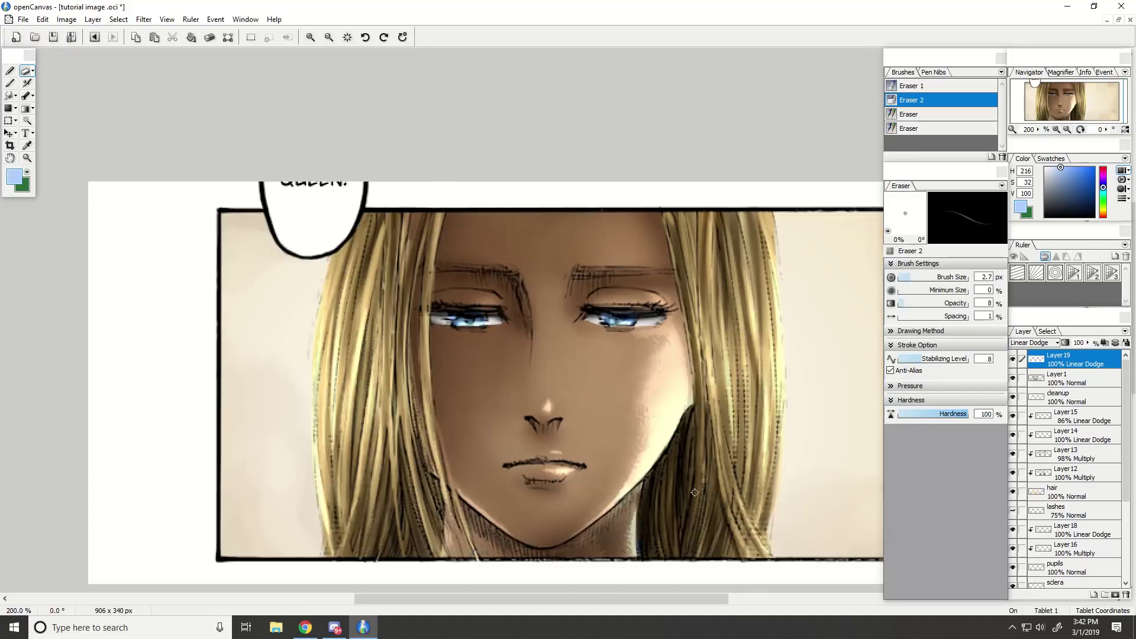
{"action": "scroll", "coordinate": [655, 520], "scroll_direction": "up", "scroll_amount": 2}
{"action": "left_click", "coordinate": [27, 83]}
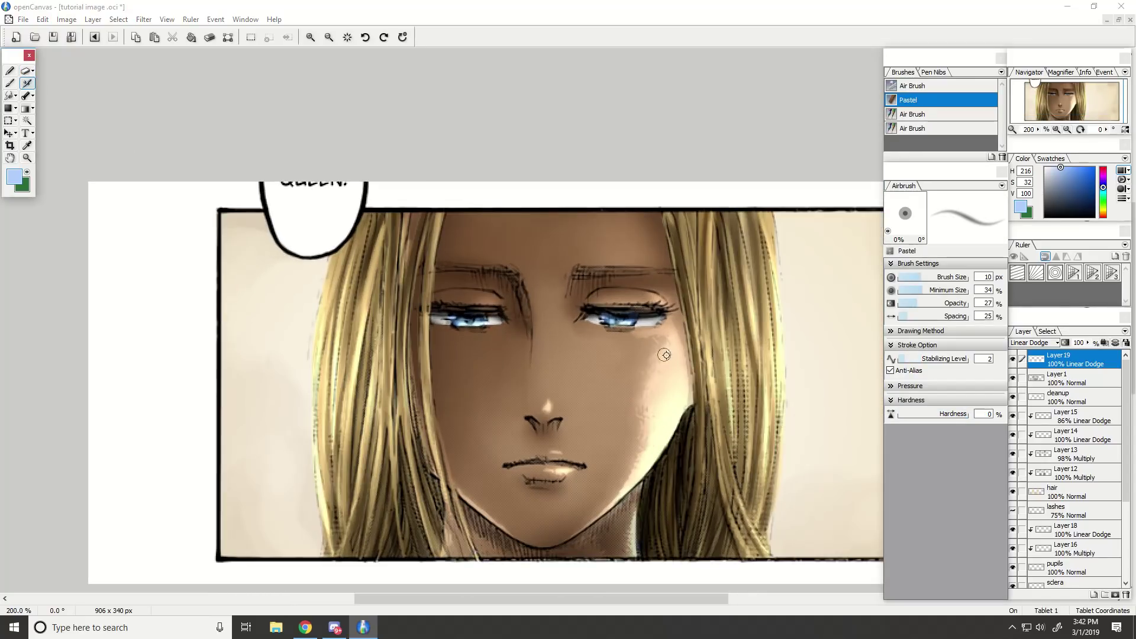
{"action": "left_click", "coordinate": [938, 277]}
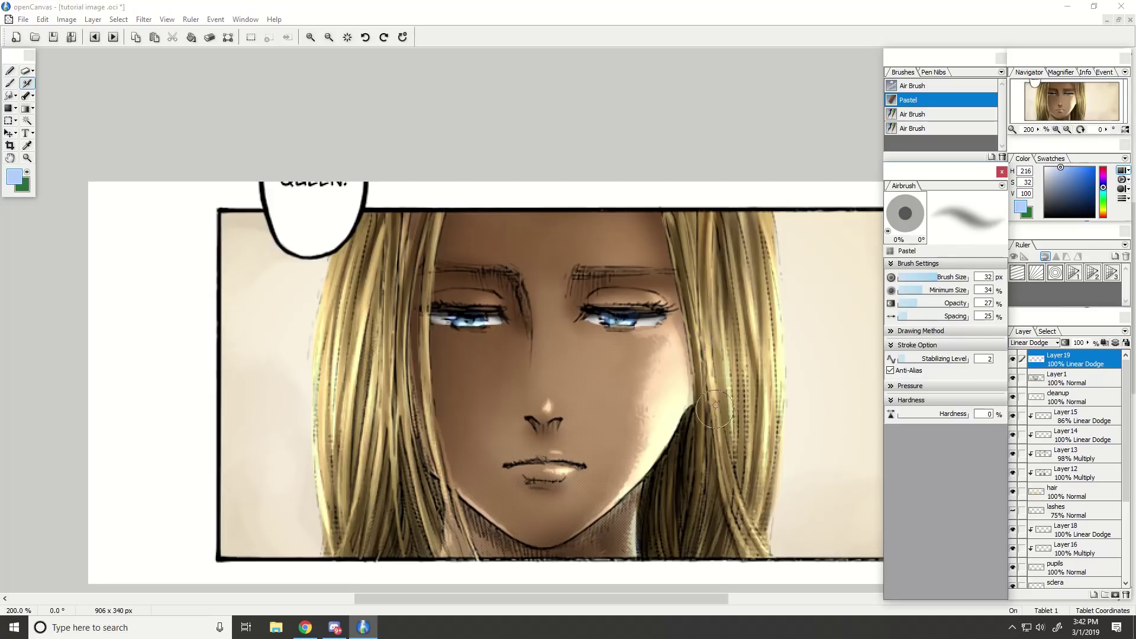
{"action": "key", "text": "ctrl+plus"}
{"action": "key", "text": "ctrl+plus"}
{"action": "left_click", "coordinate": [933, 278]}
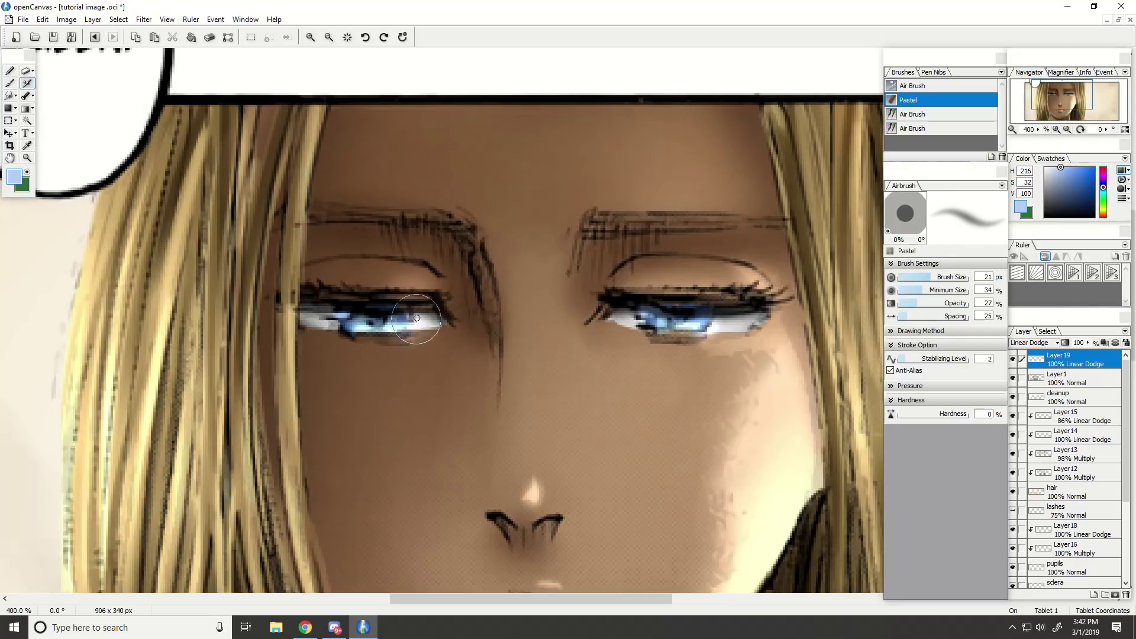
{"action": "key", "text": "ctrl+minus"}
{"action": "key", "text": "ctrl+minus"}
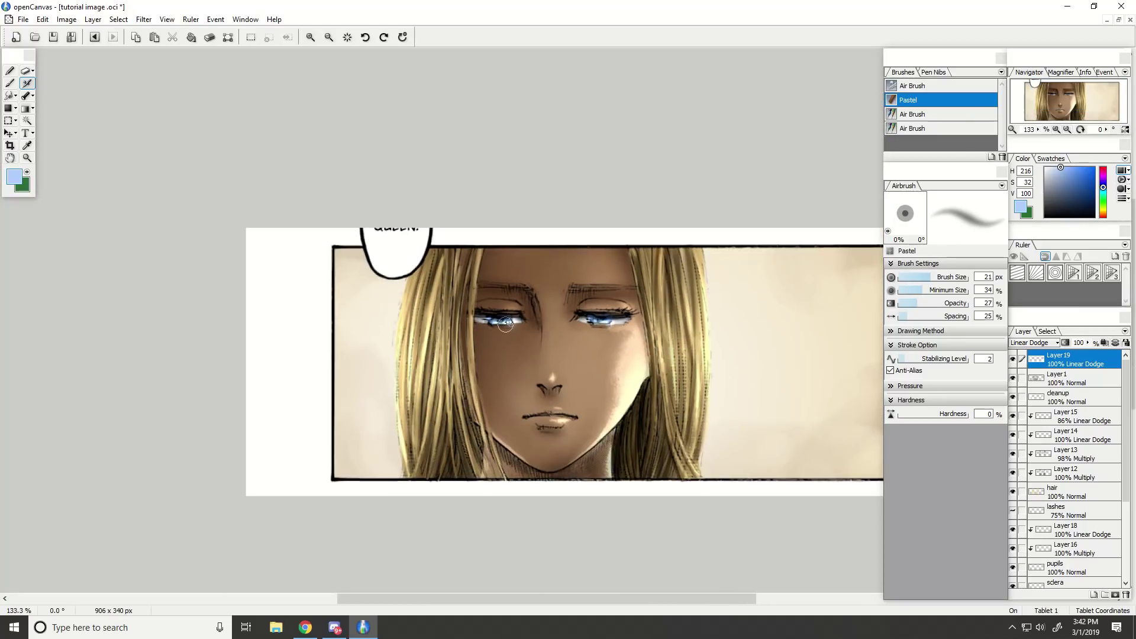
Try a soft 21 px glow on the other iris, undo it, and brush the glow over the hair-side eye's lower iris on Layer19.
{"action": "key", "text": "ctrl+plus"}
{"action": "key", "text": "ctrl+plus"}
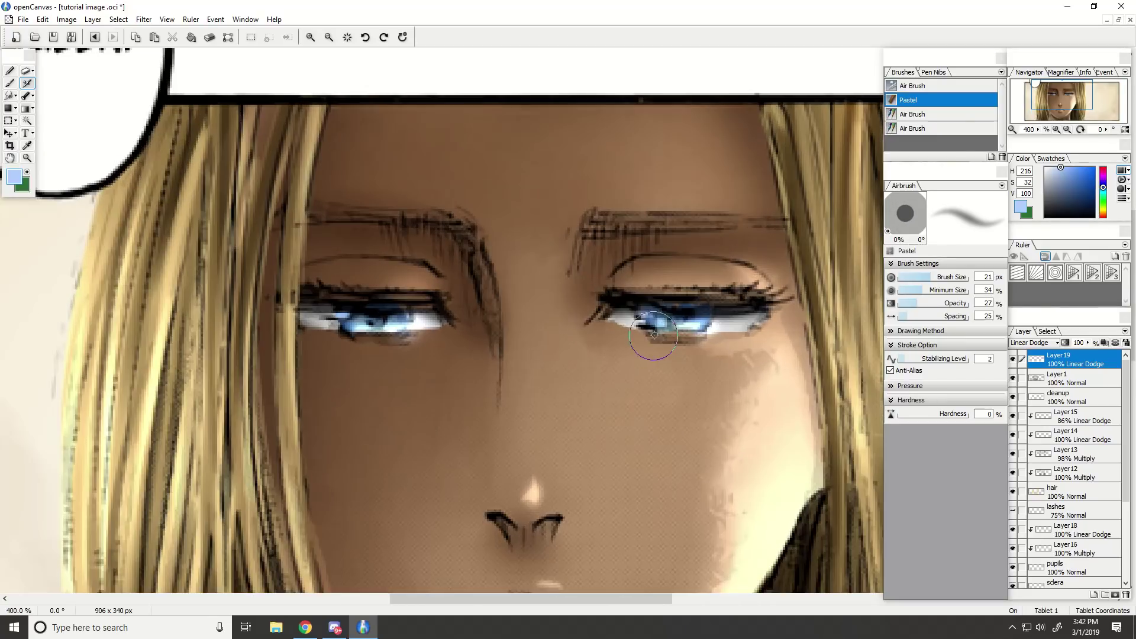
{"action": "left_click_drag", "start_coordinate": [717, 338], "coordinate": [713, 341]}
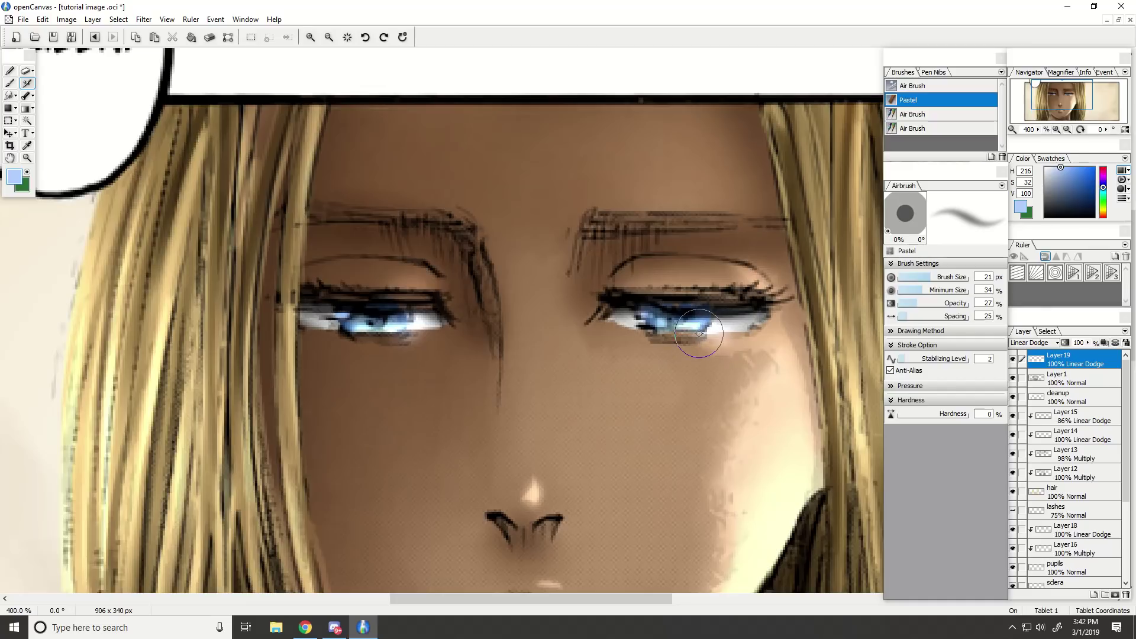
{"action": "key", "text": "ctrl+z"}
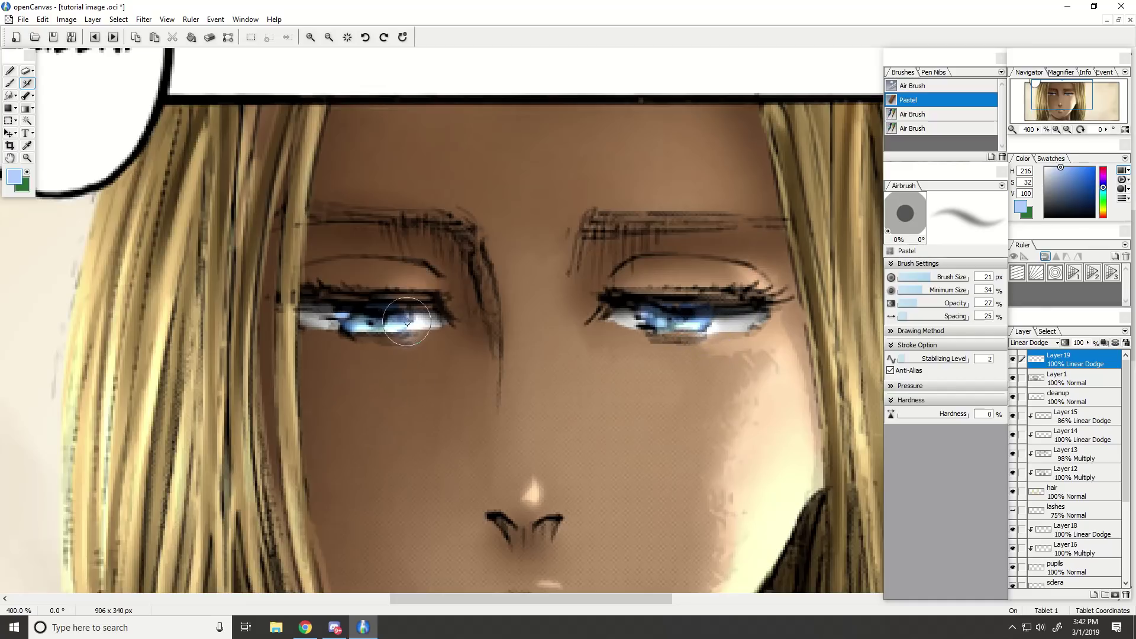
{"action": "left_click_drag", "start_coordinate": [407, 327], "coordinate": [397, 337]}
{"action": "scroll", "coordinate": [594, 316], "scroll_direction": "down", "scroll_amount": 3}
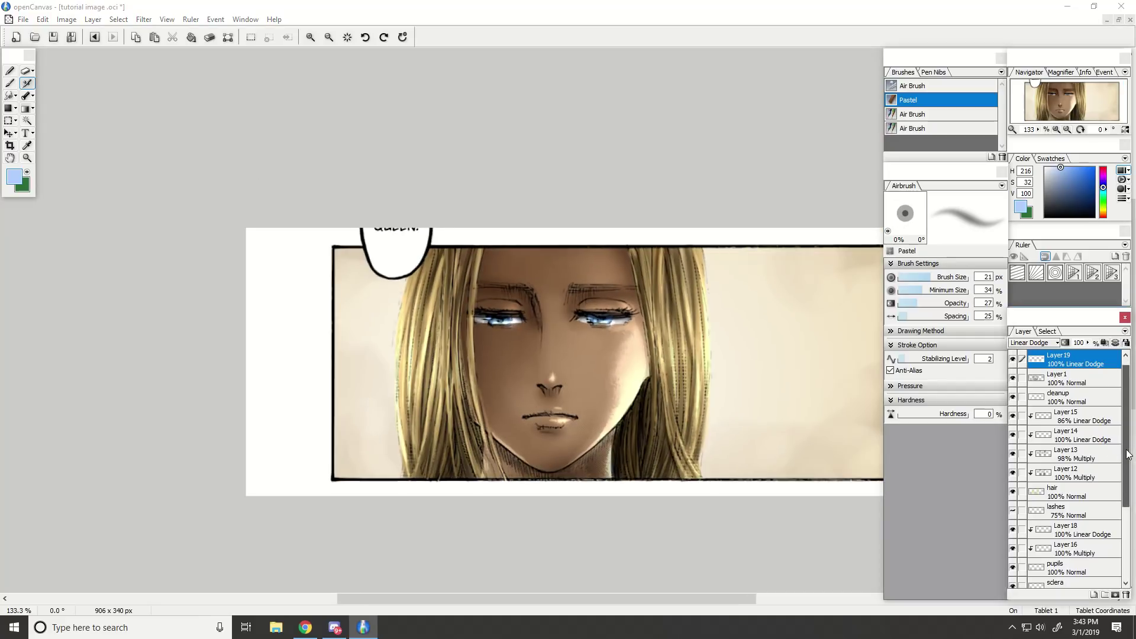
Turn the lashes layer back on and lower its opacity to 66%.
{"action": "left_click", "coordinate": [1012, 509]}
{"action": "scroll", "coordinate": [618, 443], "scroll_direction": "down", "scroll_amount": 1}
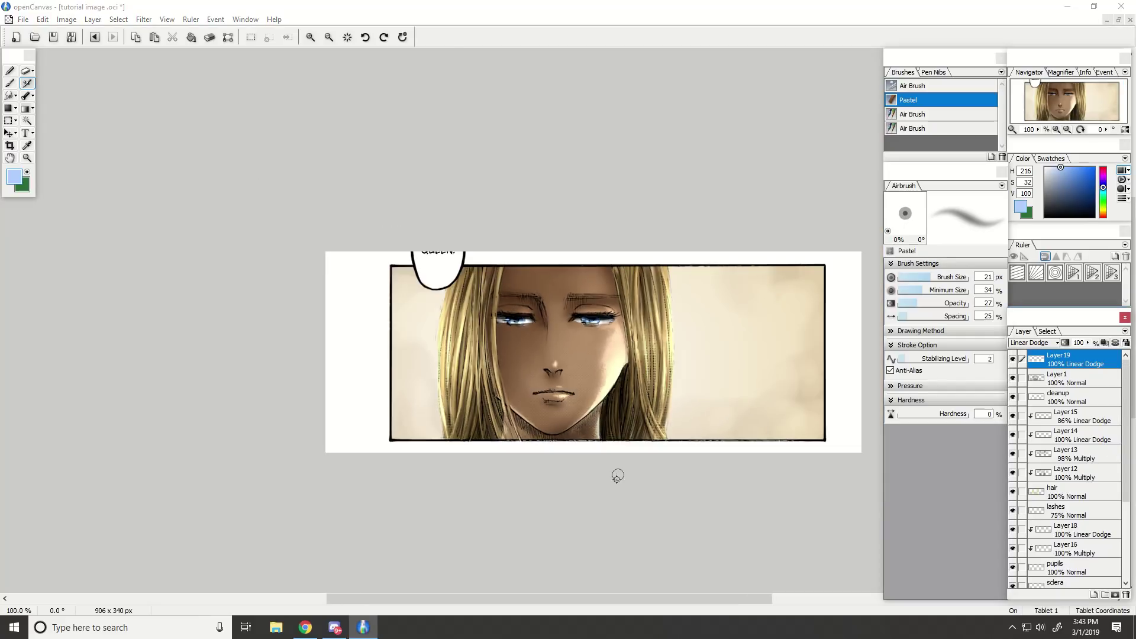
{"action": "scroll", "coordinate": [616, 476], "scroll_direction": "up", "scroll_amount": 3}
{"action": "left_click", "coordinate": [1056, 507]}
{"action": "left_click_drag", "start_coordinate": [1087, 342], "coordinate": [1090, 349]}
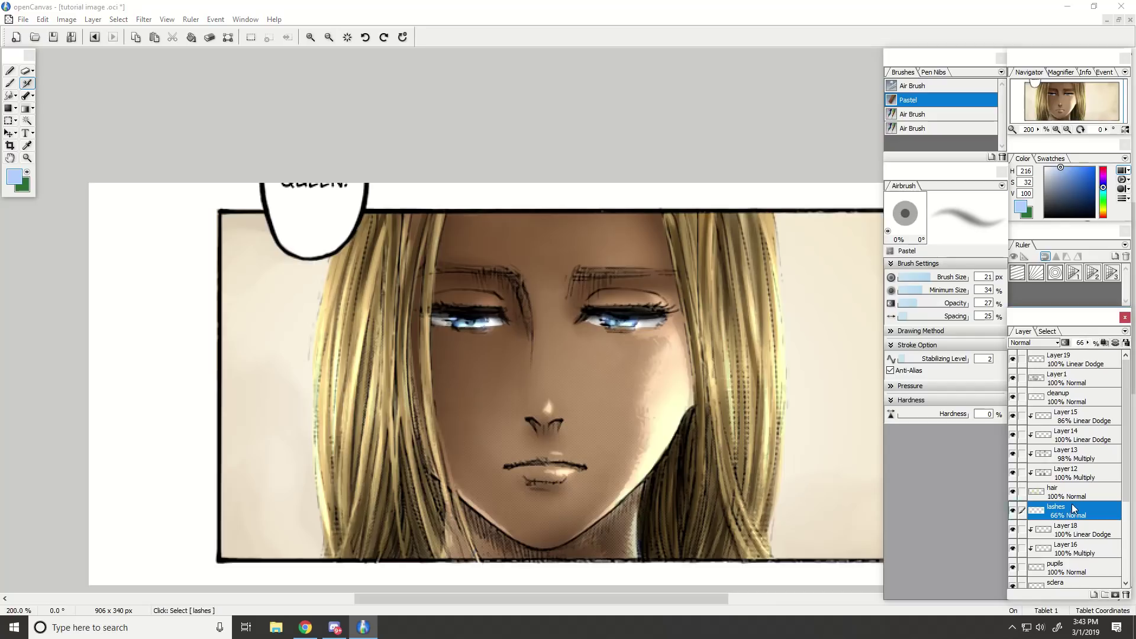
{"action": "scroll", "coordinate": [837, 520], "scroll_direction": "down", "scroll_amount": 1}
{"action": "scroll", "coordinate": [790, 509], "scroll_direction": "up", "scroll_amount": 1}
{"action": "scroll", "coordinate": [555, 412], "scroll_direction": "down", "scroll_amount": 1}
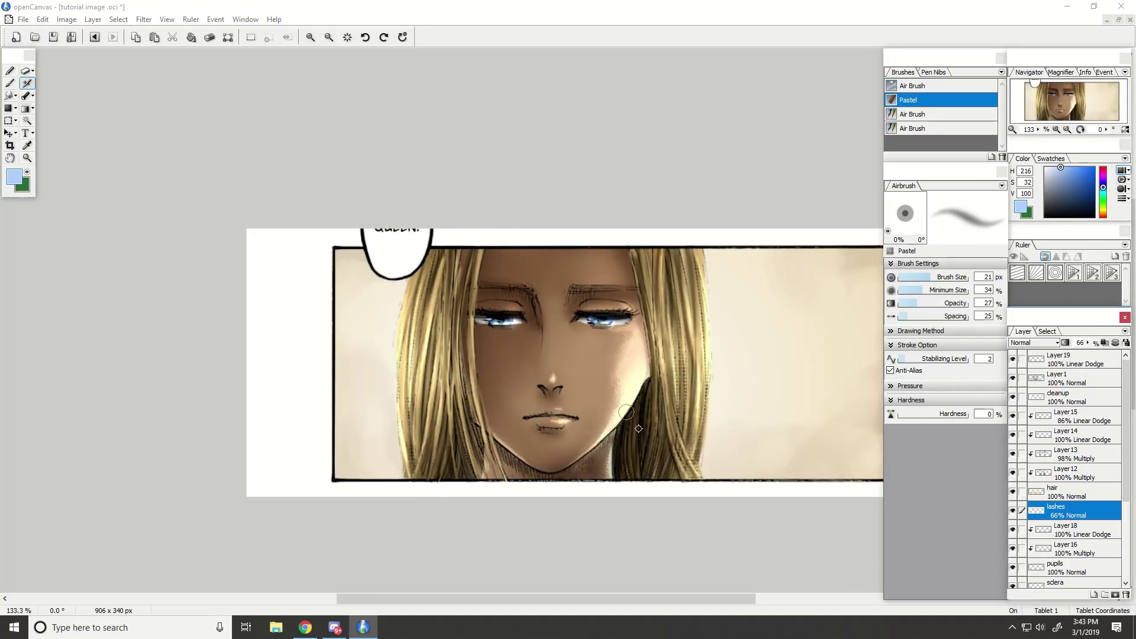
Add a new layer directly above Layer19 and set its blend mode to Linear Dodge.
{"action": "left_click", "coordinate": [1058, 365]}
{"action": "left_click", "coordinate": [1093, 595]}
{"action": "scroll", "coordinate": [917, 456], "scroll_direction": "down", "scroll_amount": 2}
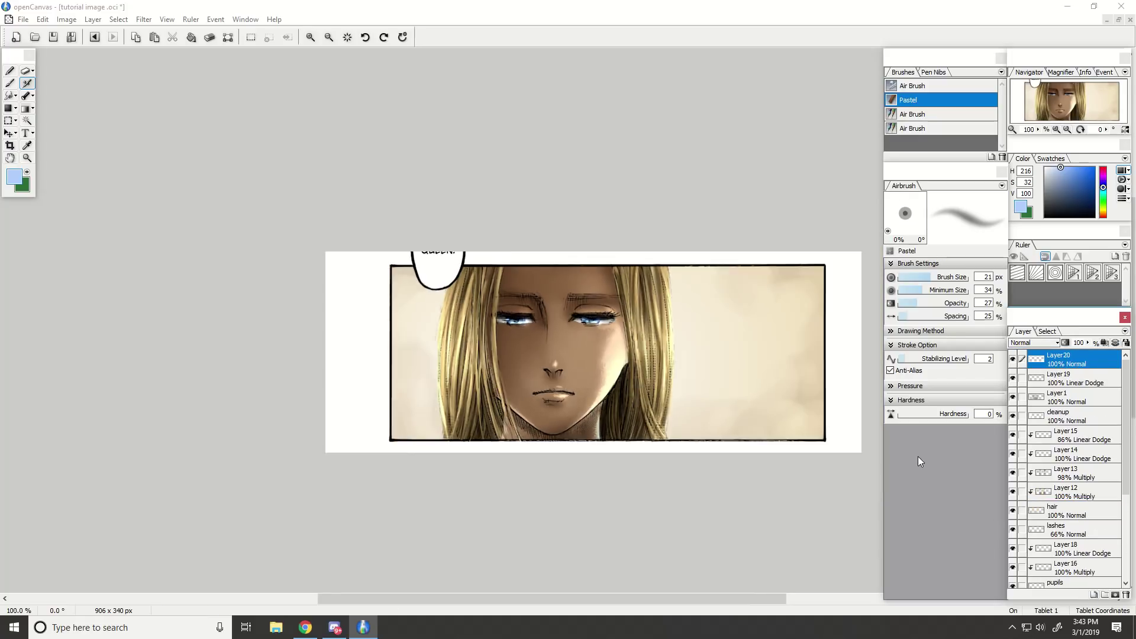
{"action": "left_click", "coordinate": [1038, 341]}
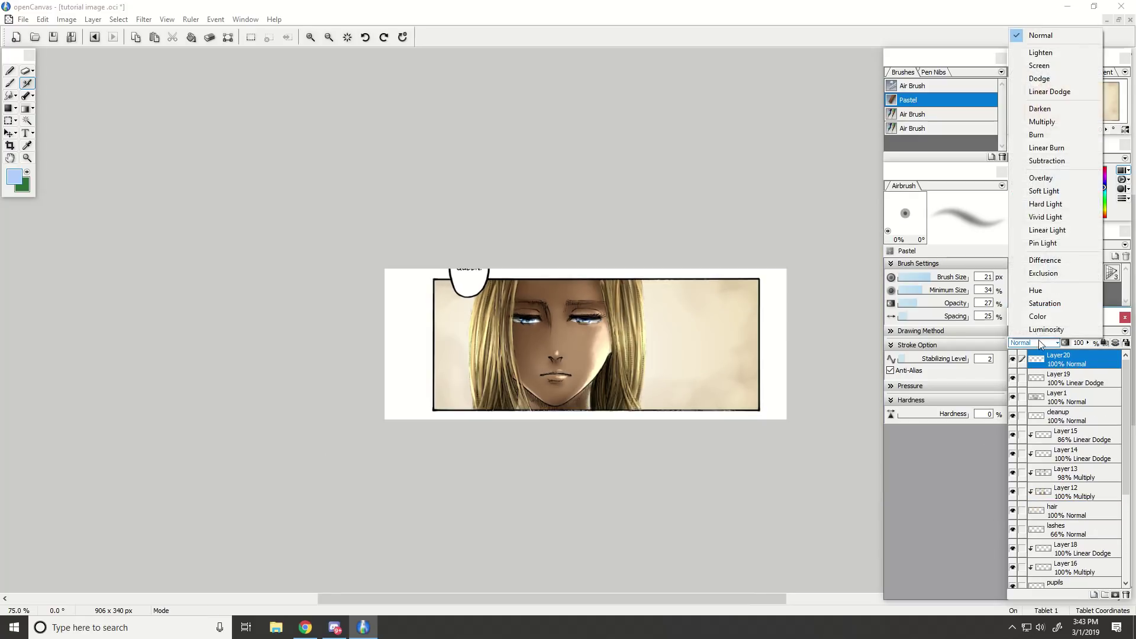
{"action": "left_click", "coordinate": [1056, 93]}
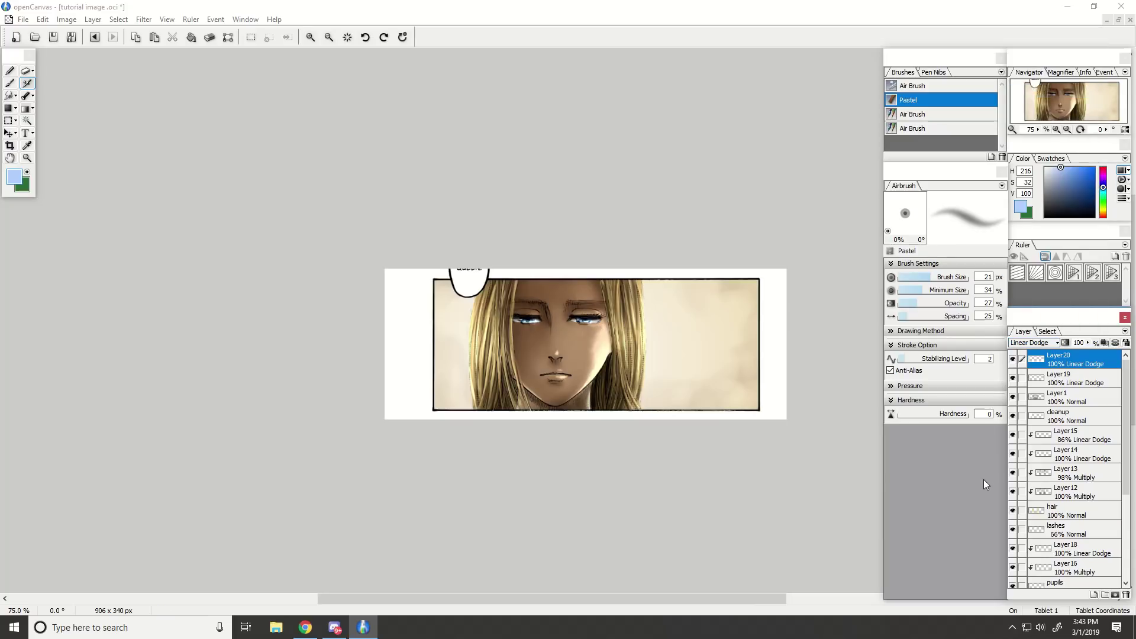
Brush a pale golden glow (H 42, S 42, V 100) at 180 px around both outer hair edges and switch Layer20 to Screen.
{"action": "left_click", "coordinate": [1103, 209]}
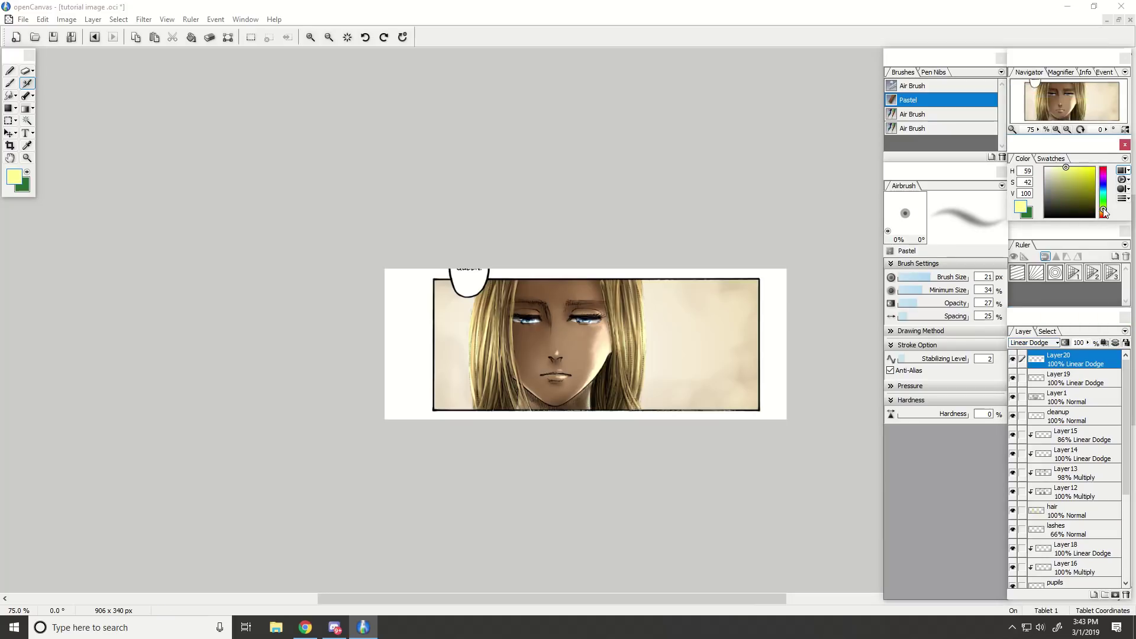
{"action": "left_click_drag", "start_coordinate": [959, 281], "coordinate": [967, 280]}
{"action": "scroll", "coordinate": [778, 317], "scroll_direction": "up", "scroll_amount": 1}
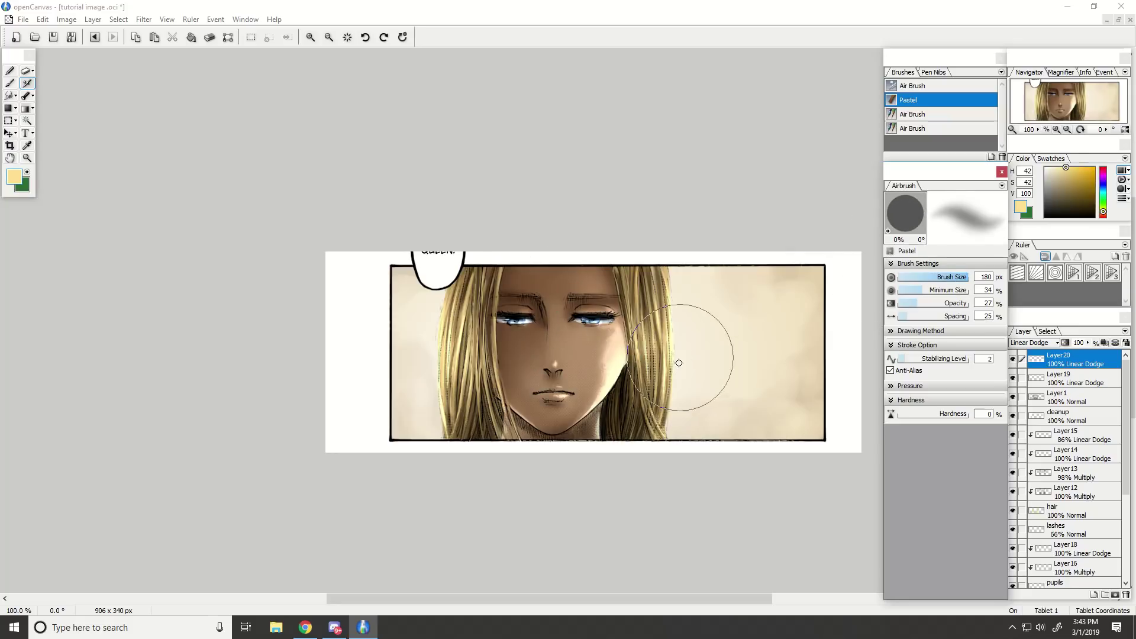
{"action": "left_click_drag", "start_coordinate": [672, 362], "coordinate": [678, 318]}
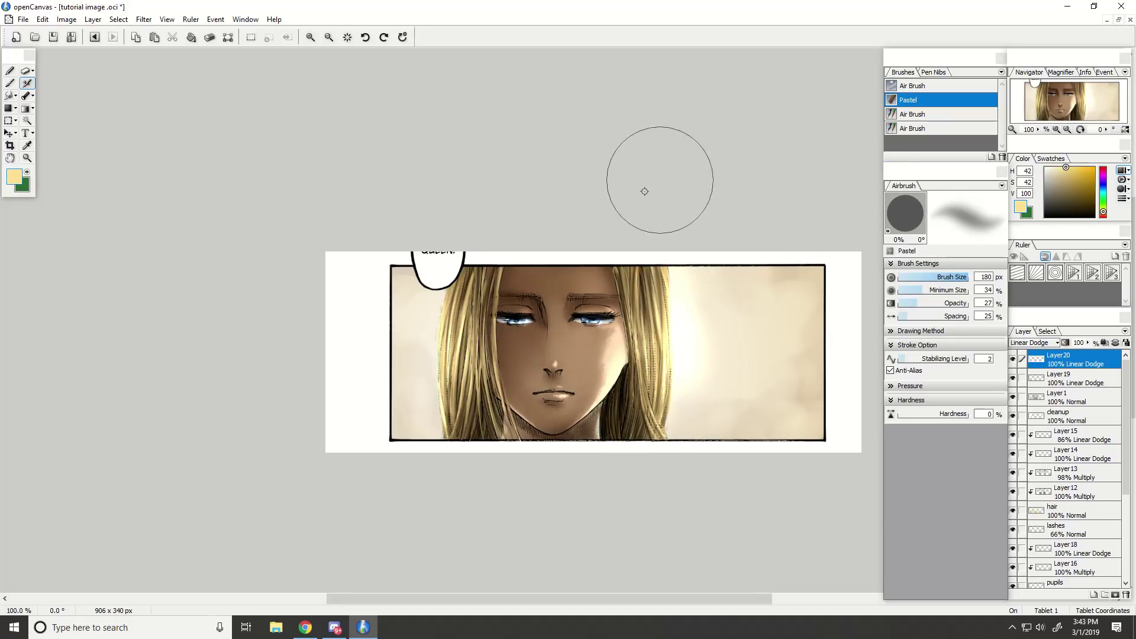
{"action": "mouse_move", "coordinate": [425, 364]}
{"action": "left_mouse_down"}
{"action": "mouse_move", "coordinate": [444, 284]}
{"action": "mouse_move", "coordinate": [442, 381]}
{"action": "mouse_move", "coordinate": [431, 384]}
{"action": "mouse_move", "coordinate": [443, 431]}
{"action": "mouse_move", "coordinate": [457, 328]}
{"action": "mouse_move", "coordinate": [474, 289]}
{"action": "left_mouse_up"}
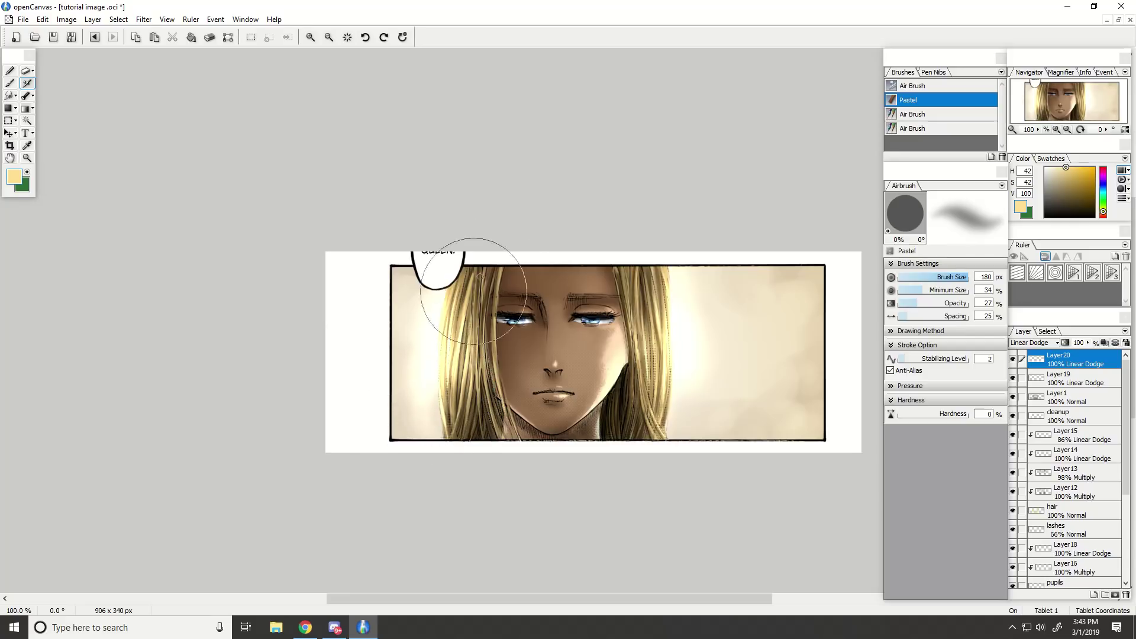
{"action": "left_click", "coordinate": [1032, 343]}
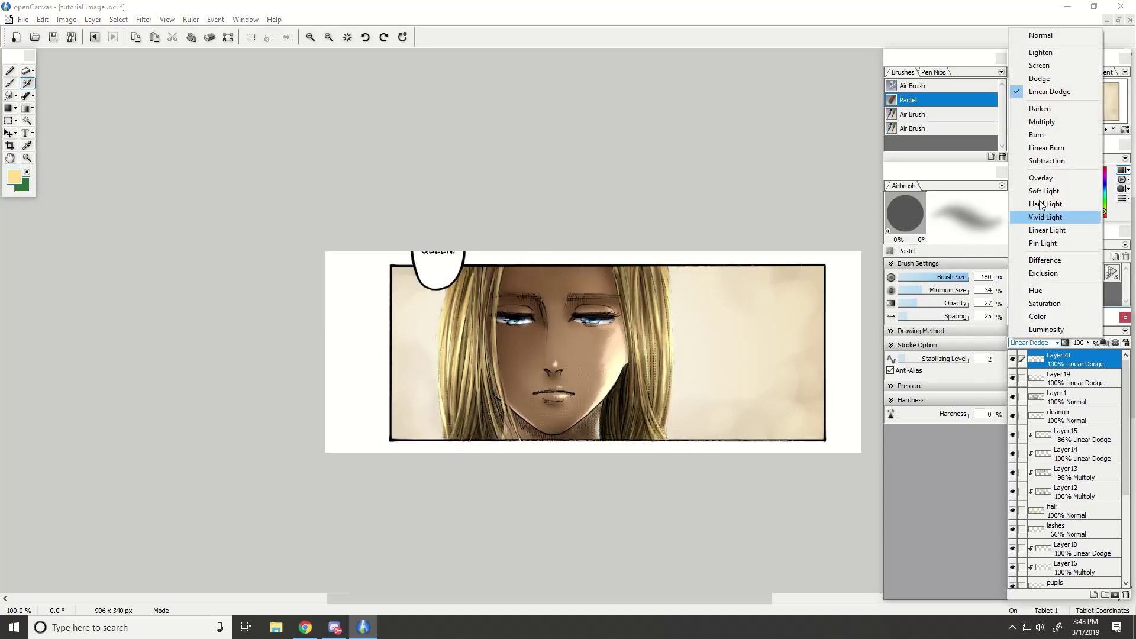
{"action": "left_click", "coordinate": [1049, 65]}
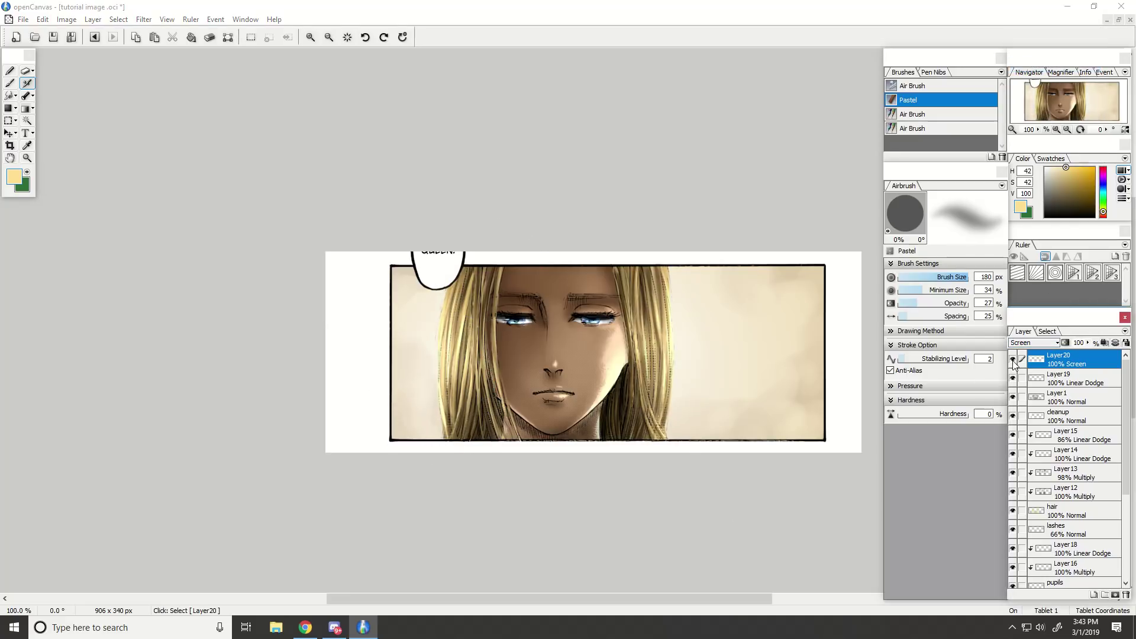
Try a 25 px Pastel airbrush glow along the hair's outer edge on Layer20 and undo it.
{"action": "left_click", "coordinate": [933, 278]}
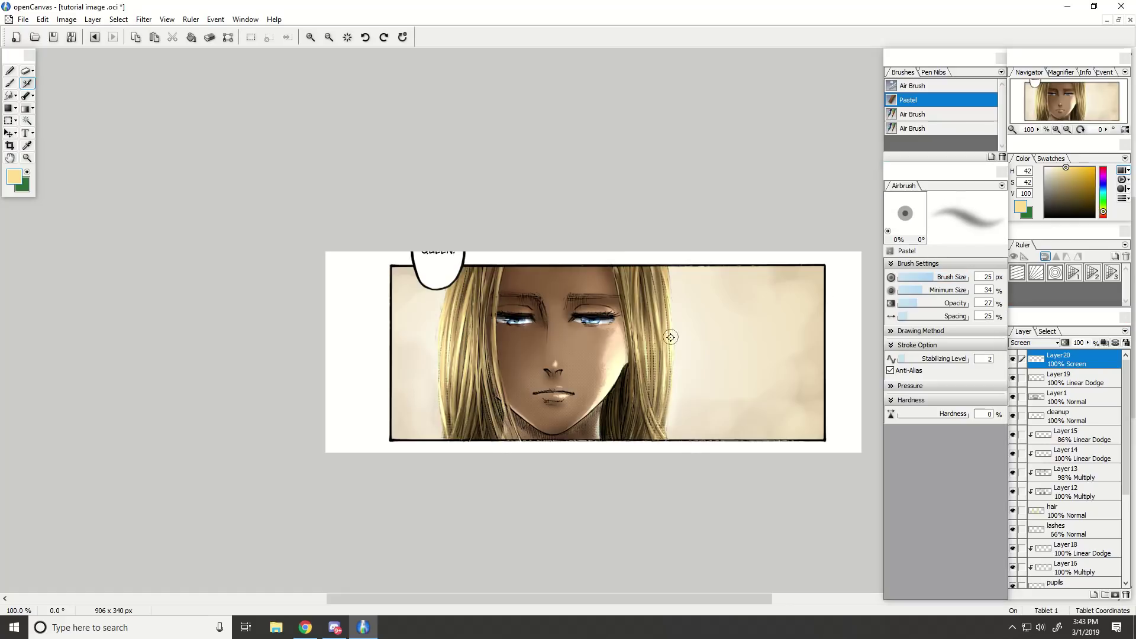
{"action": "mouse_move", "coordinate": [670, 337]}
{"action": "left_mouse_down"}
{"action": "mouse_move", "coordinate": [654, 258]}
{"action": "mouse_move", "coordinate": [661, 334]}
{"action": "left_mouse_up"}
{"action": "key", "text": "ctrl+z"}
{"action": "key", "text": "ctrl+z"}
Resize the Pastel airbrush to 75 px and on to 148 px, brushing a soft golden glow over the hair on Layer20.
{"action": "left_click", "coordinate": [959, 277]}
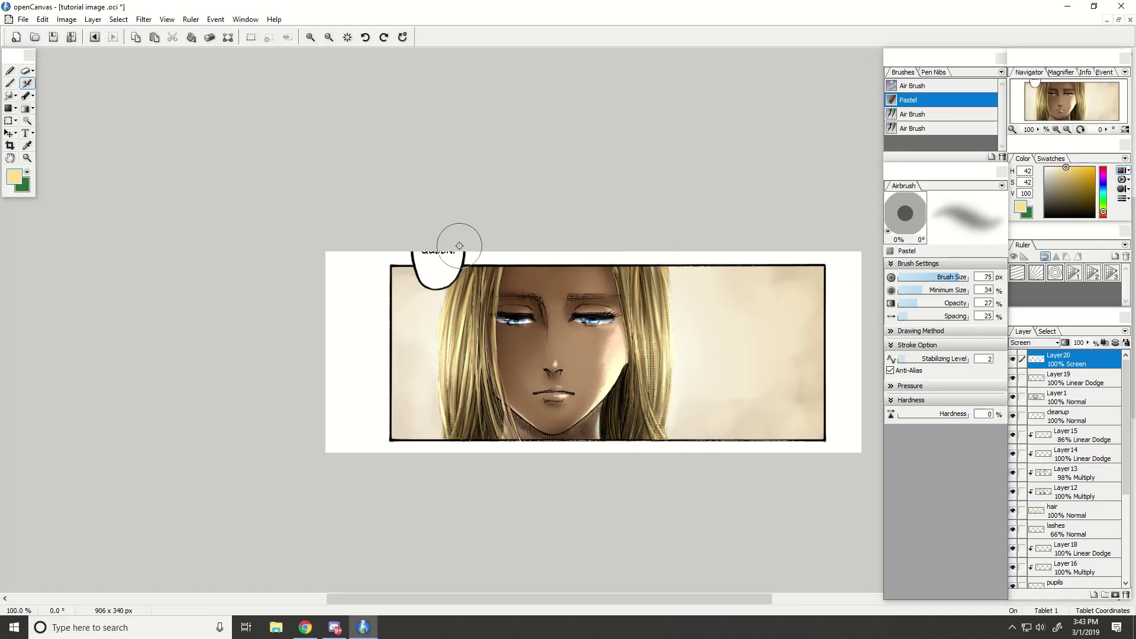
{"action": "key", "text": "bracketright"}
{"action": "key", "text": "bracketright"}
{"action": "key", "text": "bracketright"}
{"action": "key", "text": "bracketright"}
{"action": "key", "text": "bracketright"}
{"action": "key", "text": "bracketleft"}
{"action": "key", "text": "bracketleft"}
{"action": "key", "text": "bracketleft"}
{"action": "key", "text": "bracketleft"}
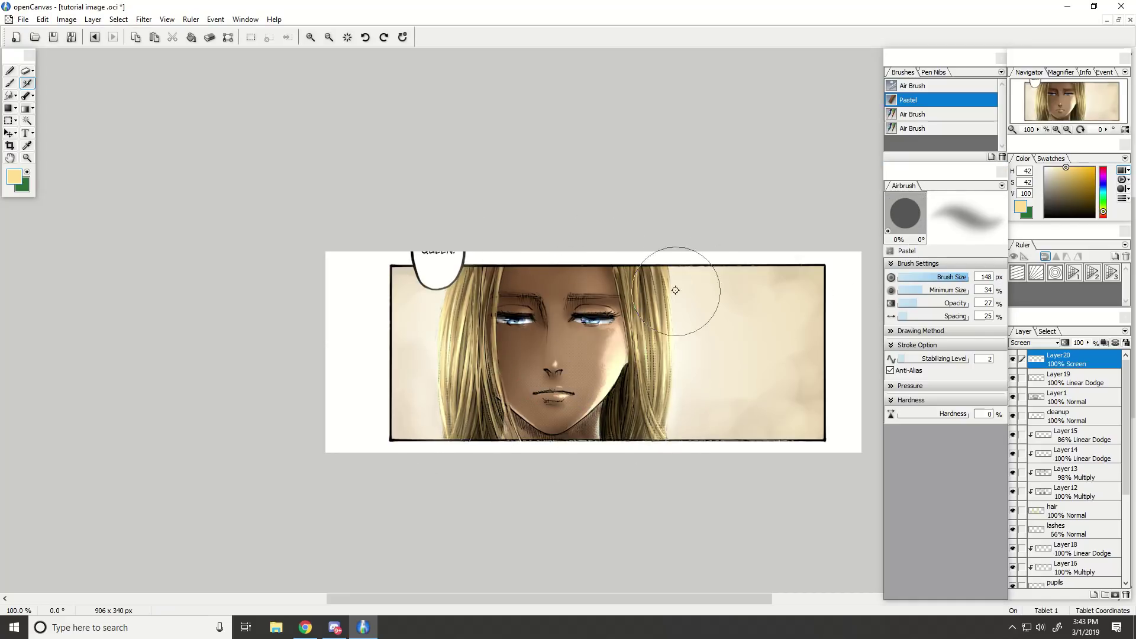
Compare the panel with and without the golden glow by toggling Layer20's visibility.
{"action": "key", "text": "ctrl+minus"}
{"action": "key", "text": "ctrl+minus"}
{"action": "key", "text": "ctrl+plus"}
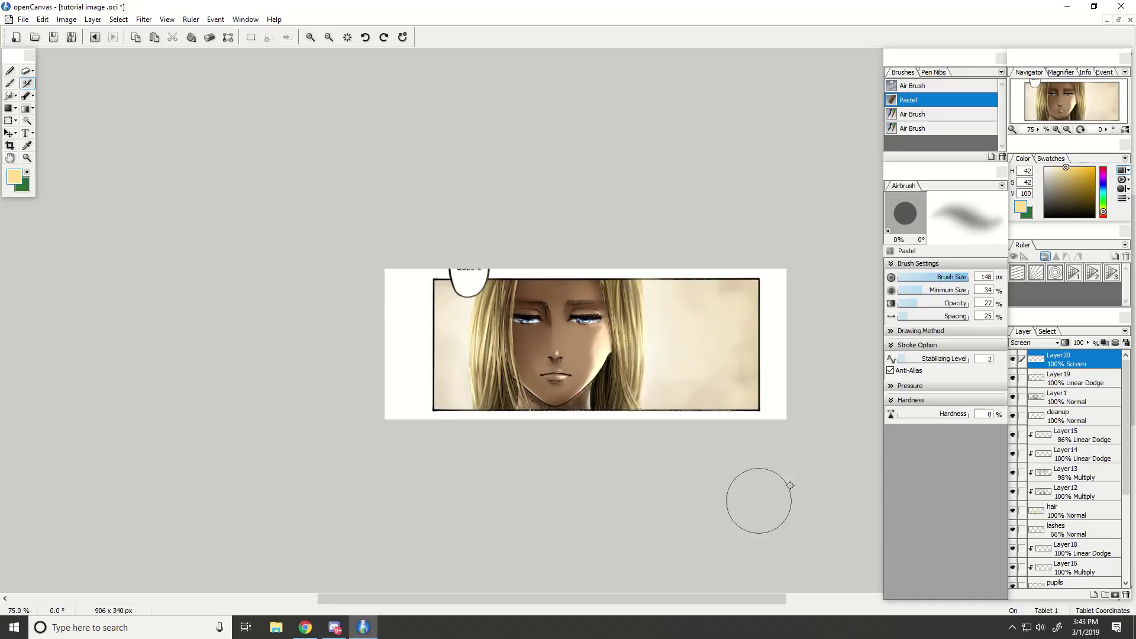
{"action": "left_click", "coordinate": [1012, 359]}
{"action": "left_click", "coordinate": [1012, 359]}
{"action": "left_click", "coordinate": [1012, 359]}
{"action": "left_click", "coordinate": [1012, 359]}
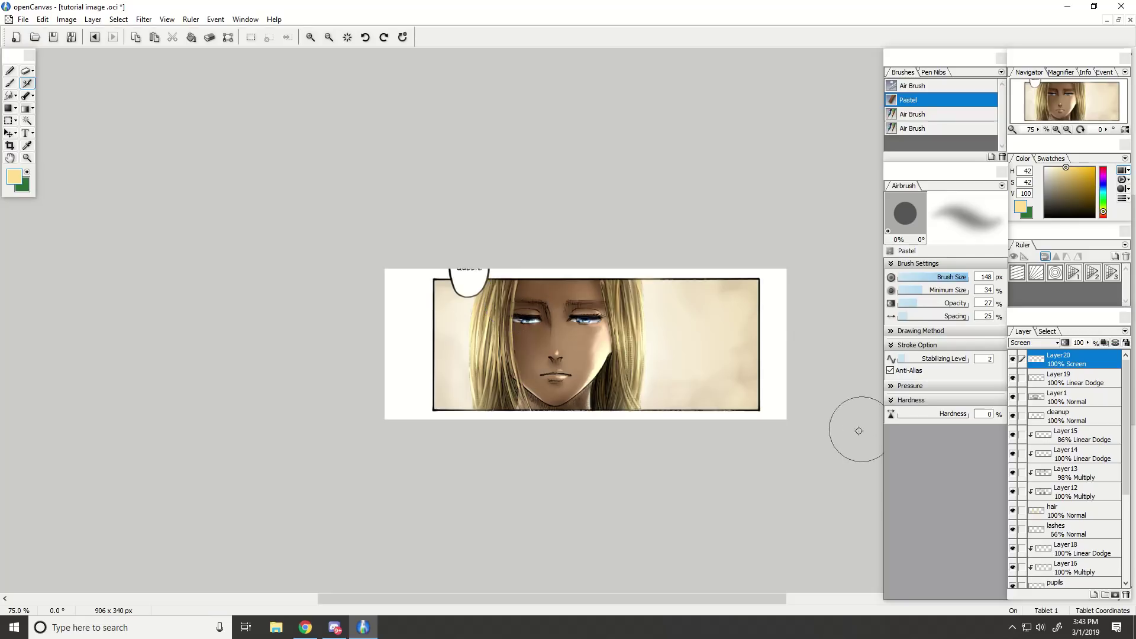
Enlarge the Pastel airbrush to 555 px, brush a broad glow over the hair beside the open background, and undo the last stroke.
{"action": "left_click_drag", "start_coordinate": [958, 278], "coordinate": [1027, 287]}
{"action": "left_click_drag", "start_coordinate": [604, 396], "coordinate": [625, 374]}
{"action": "left_click_drag", "start_coordinate": [637, 315], "coordinate": [640, 297]}
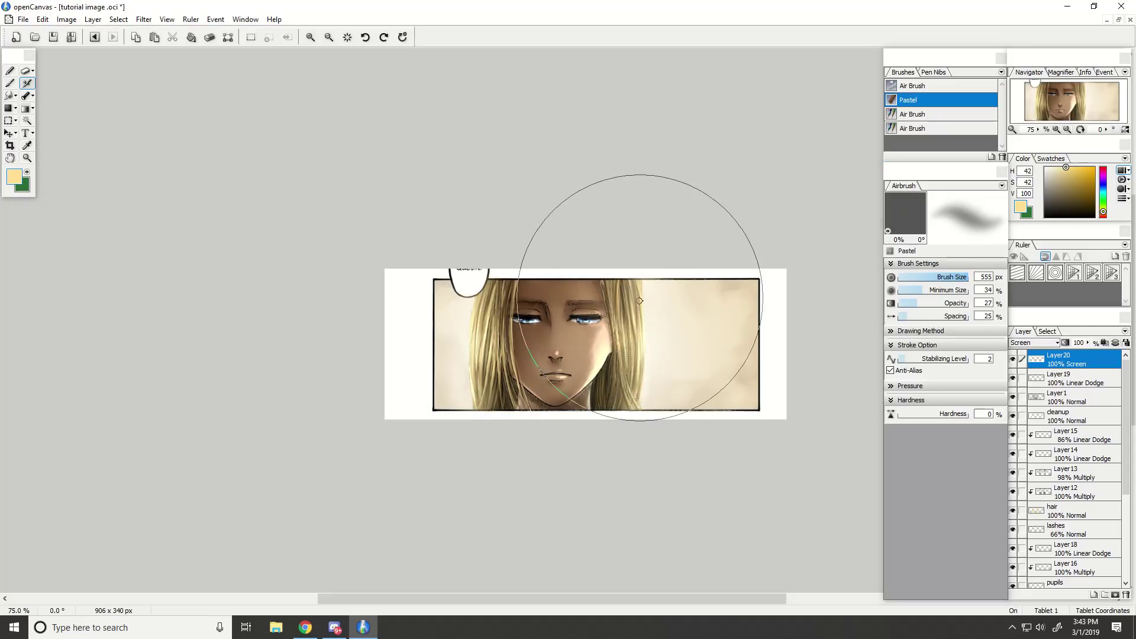
{"action": "key", "text": "ctrl+z"}
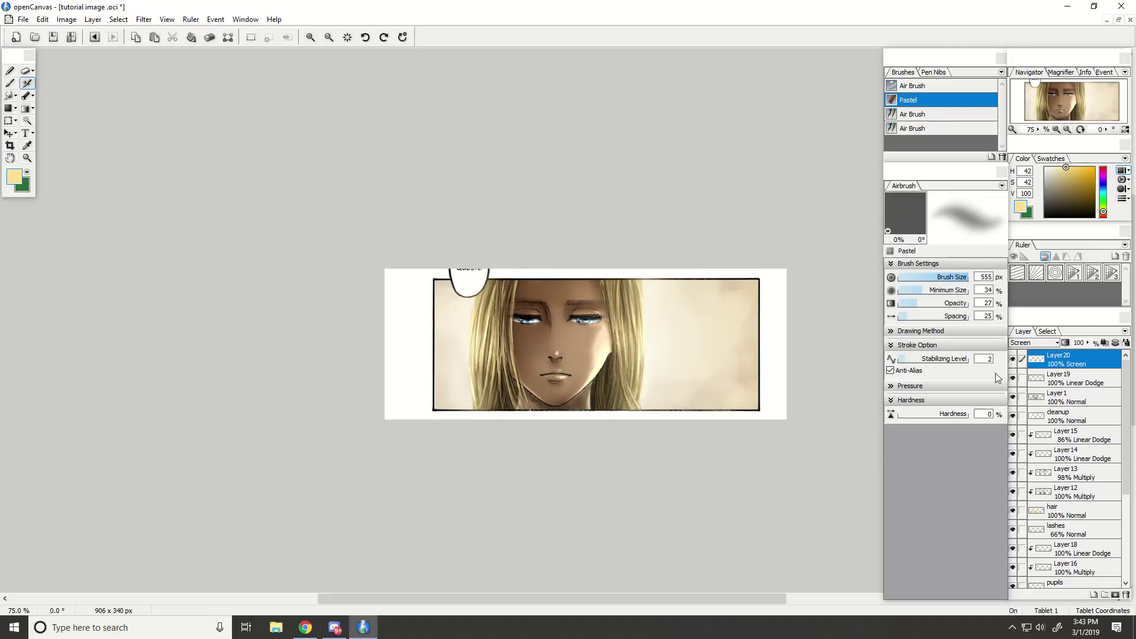
Check Layer20's glow by toggling its visibility, and reduce the layer's opacity to 90%.
{"action": "left_click", "coordinate": [1012, 359]}
{"action": "left_click", "coordinate": [1012, 359]}
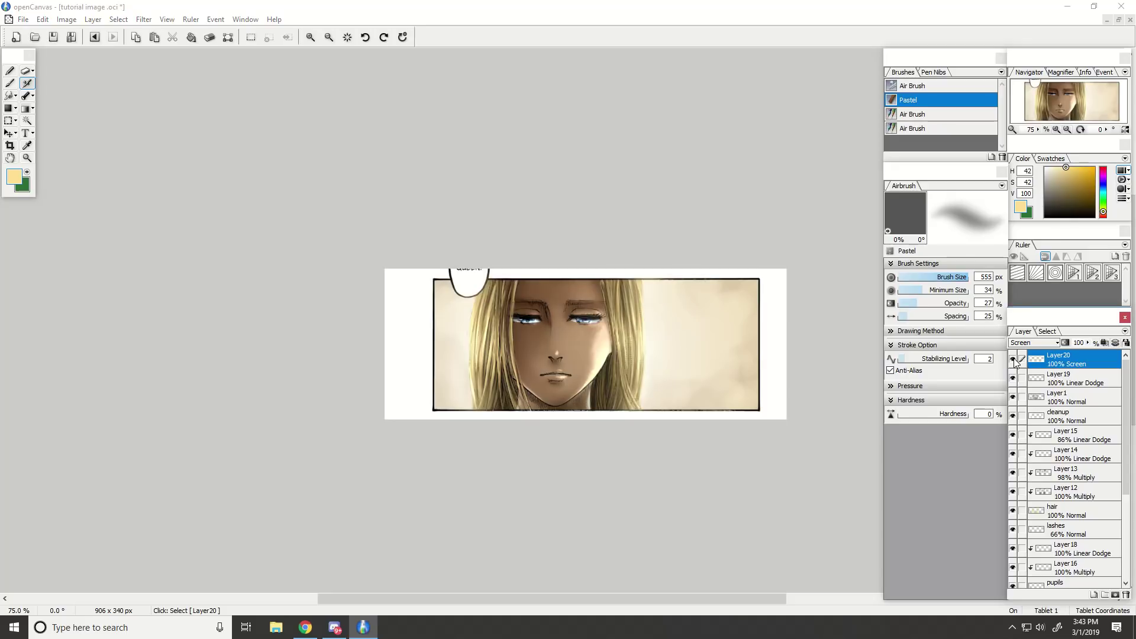
{"action": "left_click_drag", "start_coordinate": [1090, 345], "coordinate": [1091, 348]}
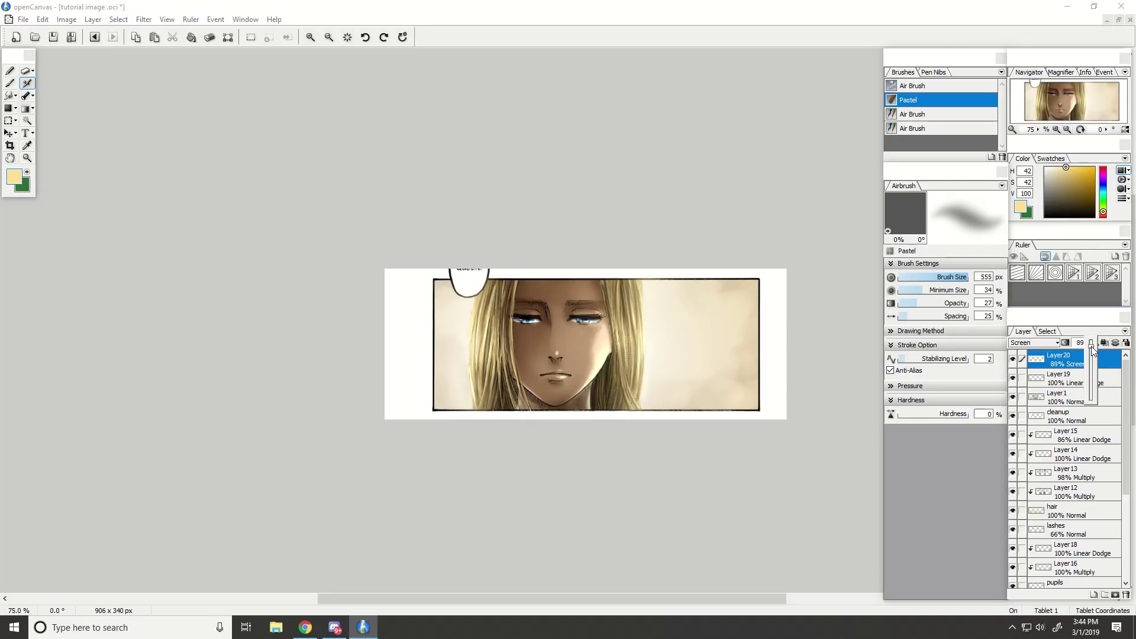
{"action": "left_click", "coordinate": [1063, 371]}
{"action": "scroll", "coordinate": [794, 535], "scroll_direction": "down", "scroll_amount": 1}
{"action": "scroll", "coordinate": [694, 538], "scroll_direction": "up", "scroll_amount": 2}
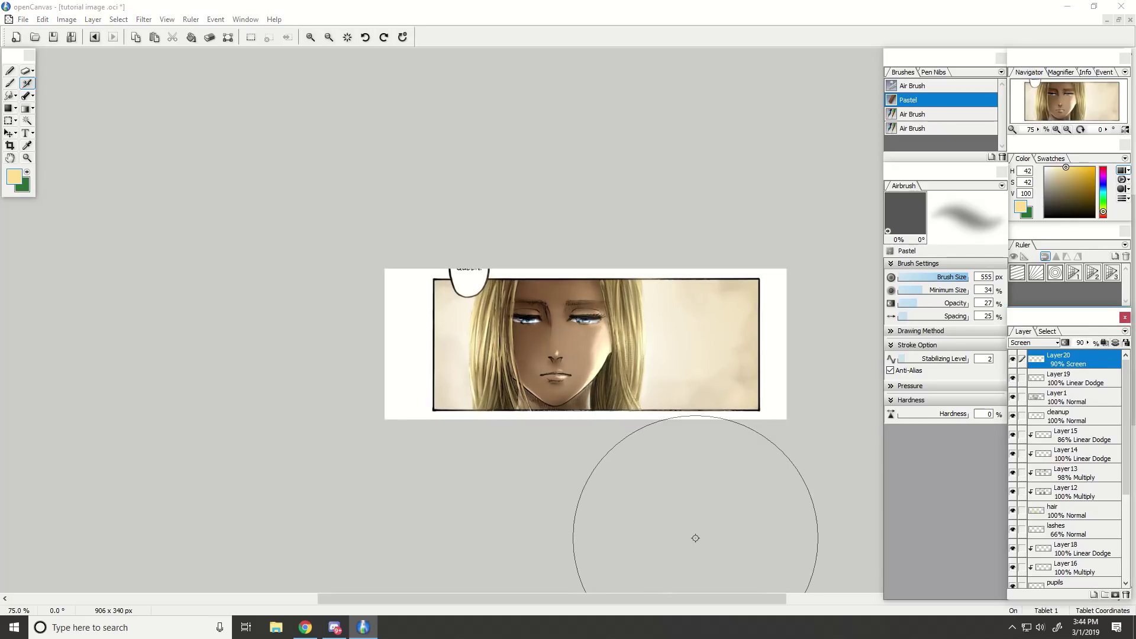
Add a new layer directly above Layer20 and set its blend mode to Multiply.
{"action": "left_click", "coordinate": [1064, 425]}
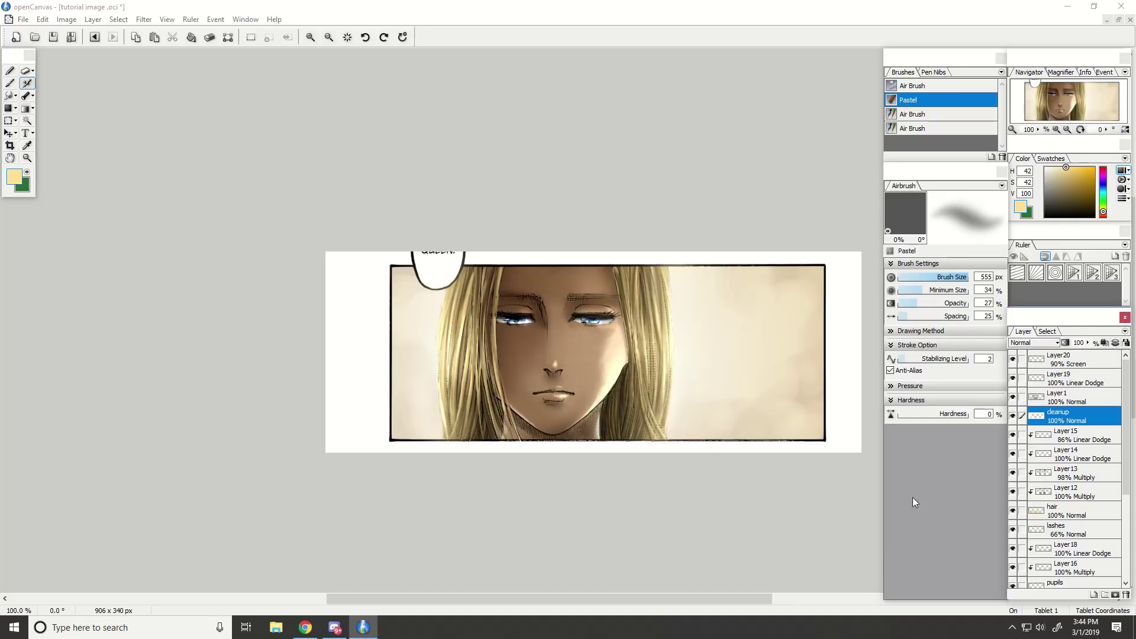
{"action": "left_click", "coordinate": [1072, 368]}
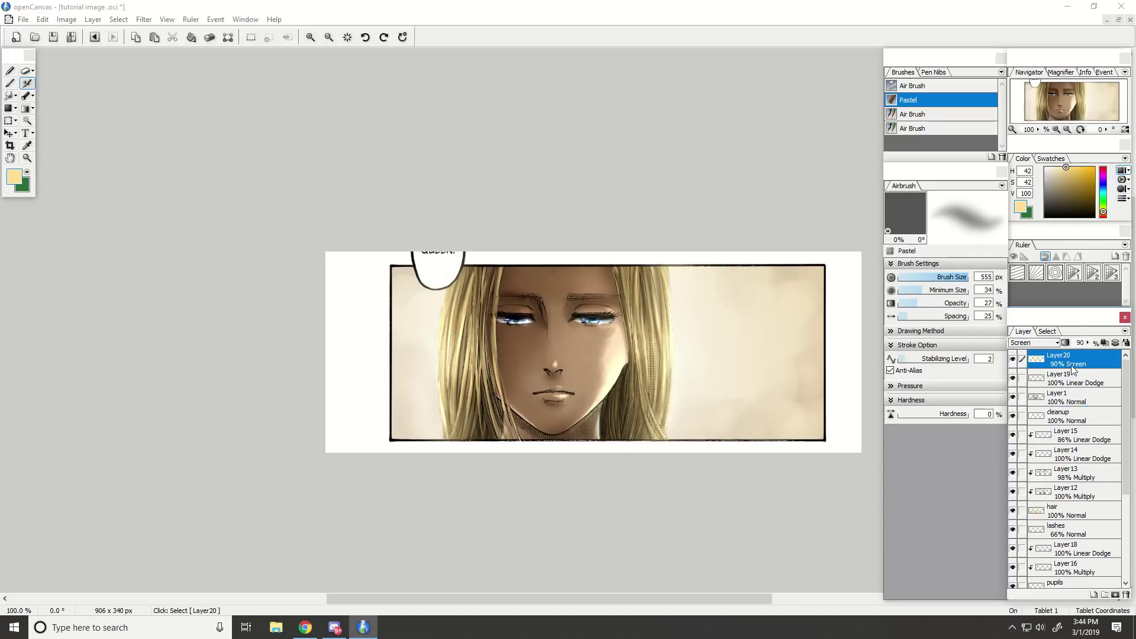
{"action": "left_click", "coordinate": [1093, 595]}
{"action": "left_click", "coordinate": [1035, 342]}
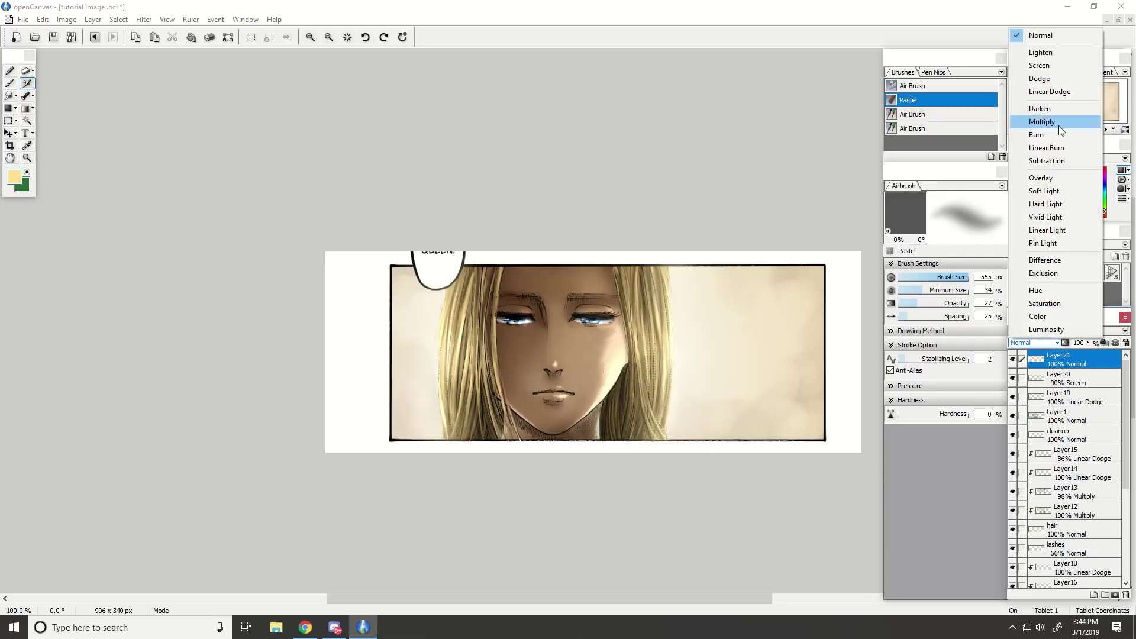
{"action": "left_click", "coordinate": [1059, 125]}
Choose a dark reddish brown (H 13, S 53, V 39) and brush broad 555 px shading over the figure's lower and upper areas on Layer21.
{"action": "left_click", "coordinate": [1102, 214]}
{"action": "left_click", "coordinate": [1071, 198]}
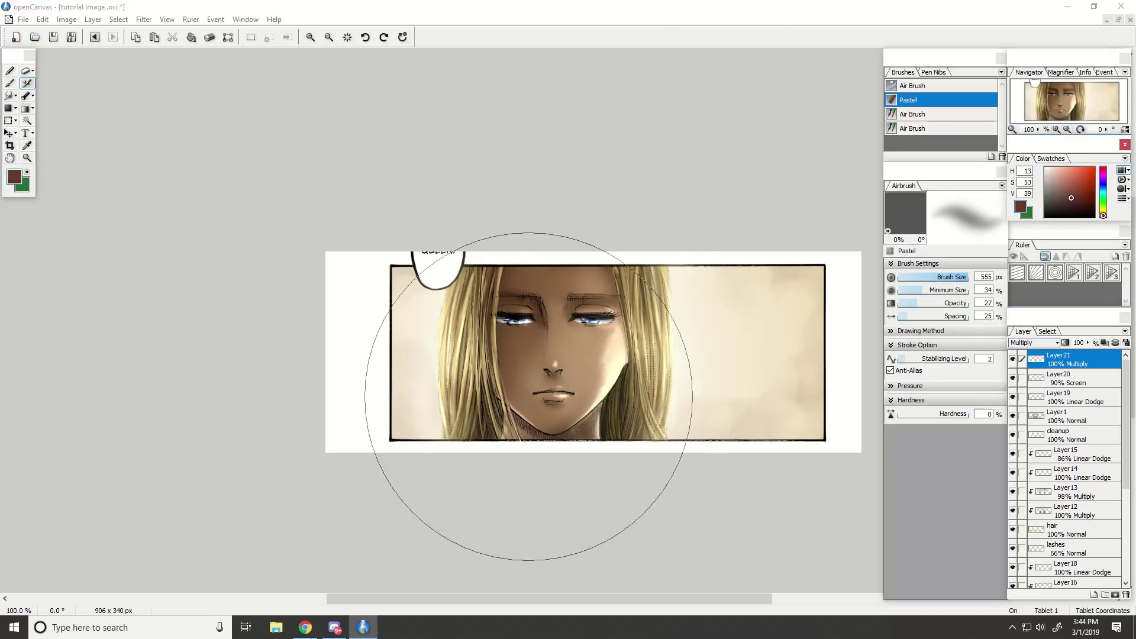
{"action": "left_click_drag", "start_coordinate": [552, 431], "coordinate": [570, 471]}
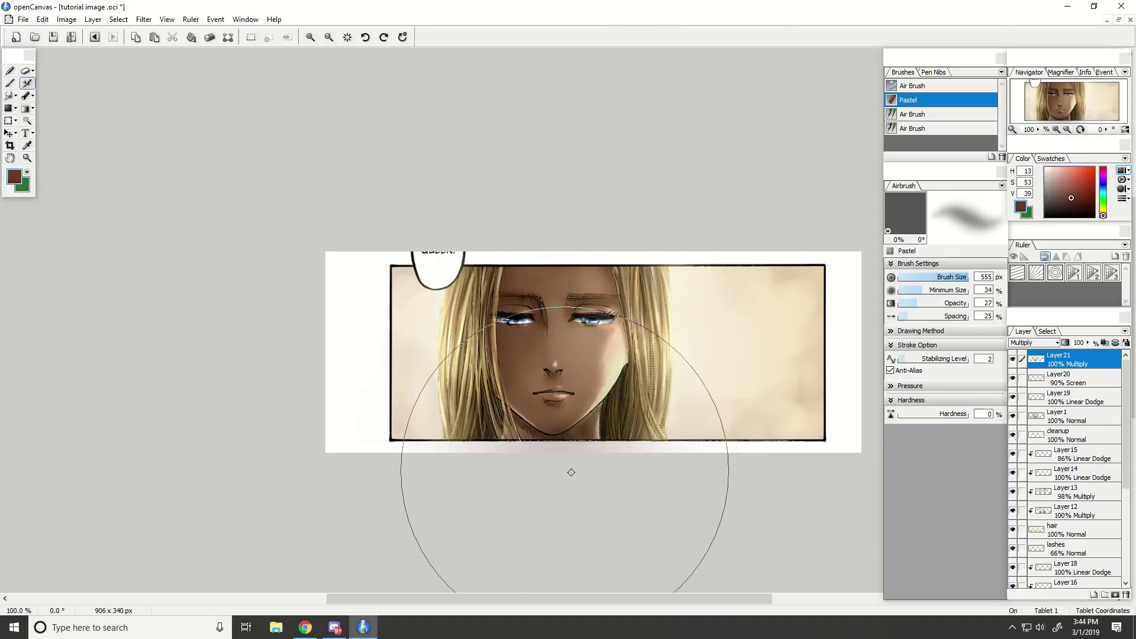
{"action": "key", "text": "ctrl+minus"}
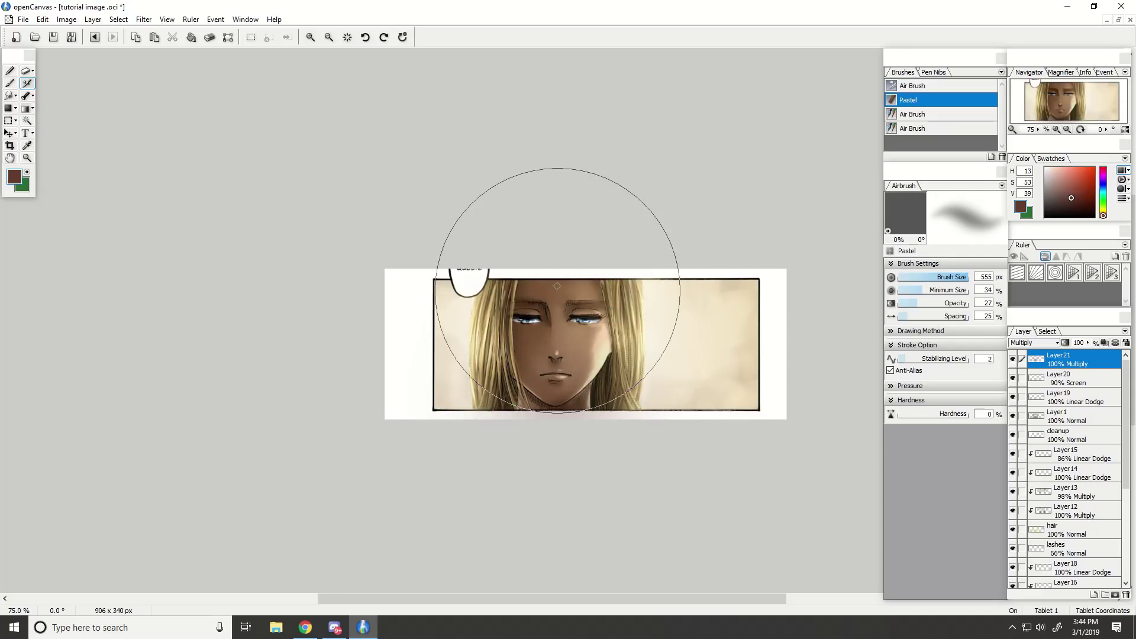
{"action": "left_click_drag", "start_coordinate": [558, 284], "coordinate": [578, 289]}
Try Layer21 beneath Layer20 and toggle its visibility to compare the shading.
{"action": "left_click_drag", "start_coordinate": [1055, 362], "coordinate": [1055, 387]}
{"action": "left_click", "coordinate": [1012, 378]}
{"action": "left_click", "coordinate": [1012, 378]}
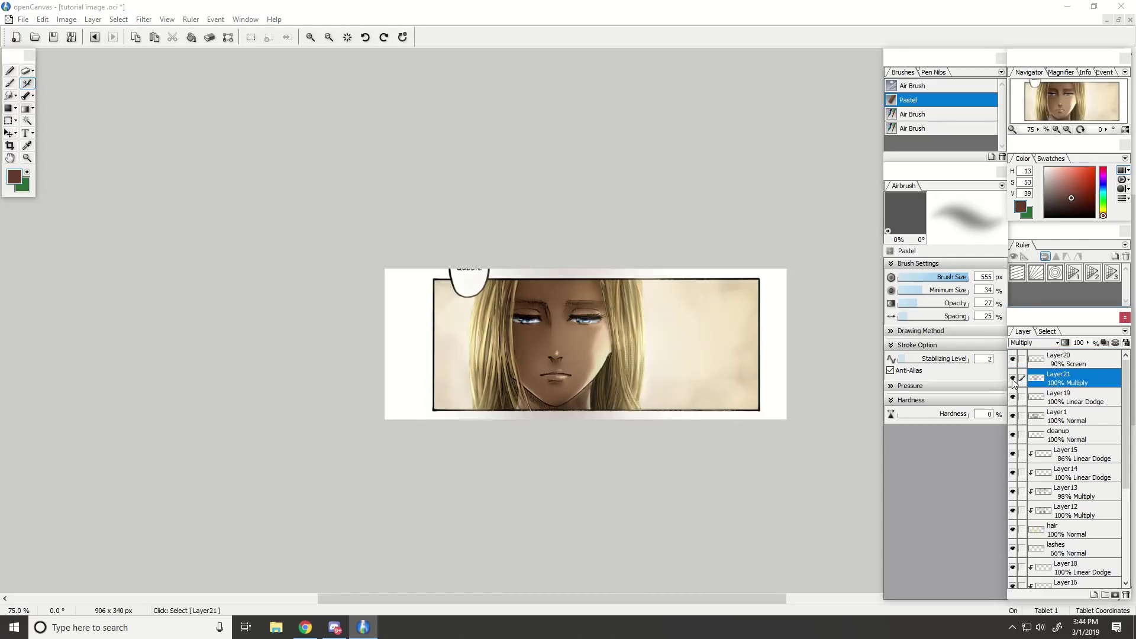
Return Layer21 to the top above Layer20 and set its opacity to 80%.
{"action": "left_click_drag", "start_coordinate": [1057, 358], "coordinate": [1090, 353]}
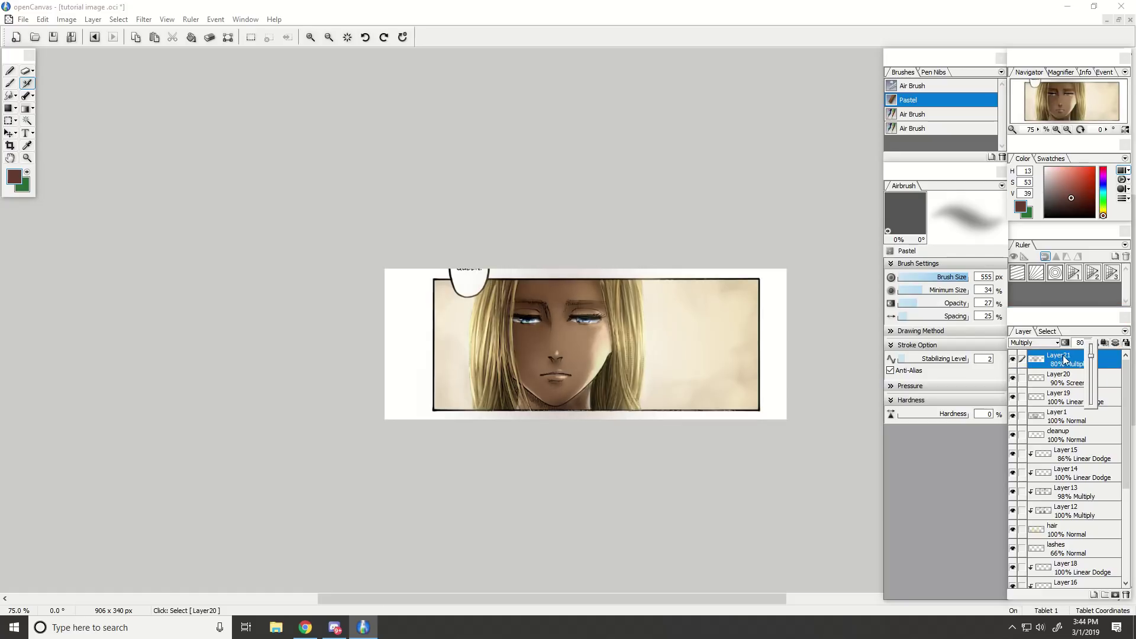
{"action": "left_click", "coordinate": [1064, 360]}
{"action": "key", "text": "ctrl+plus"}
{"action": "key", "text": "ctrl+plus"}
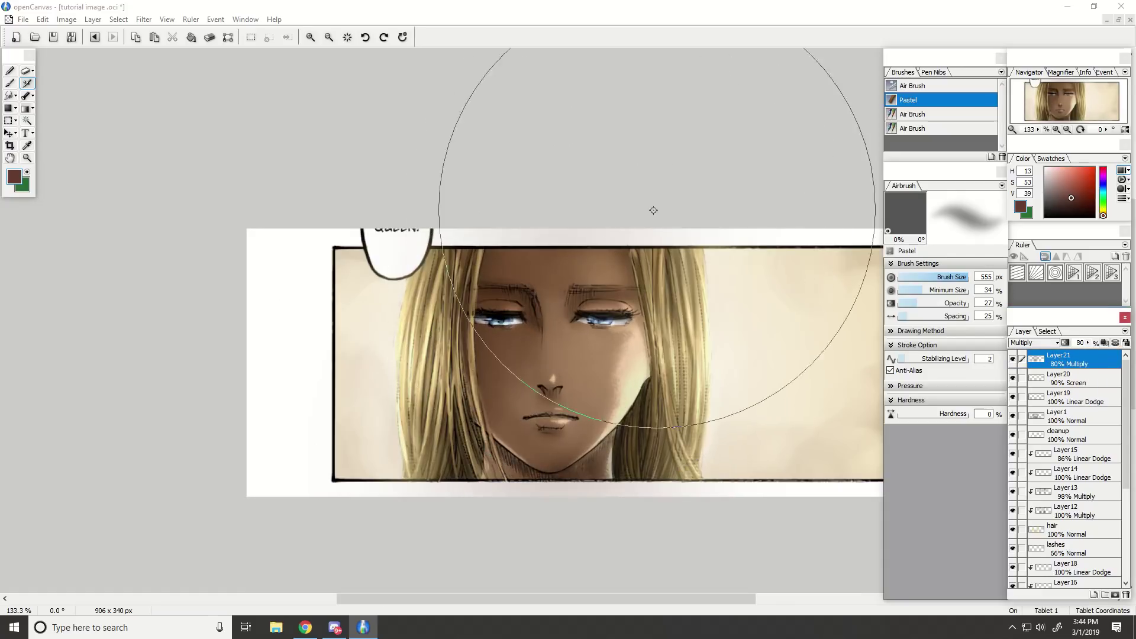
Add a new layer above Layer21 and brush broad reddish-brown shading at 555 px across the upper part of the panel.
{"action": "left_click", "coordinate": [1103, 594]}
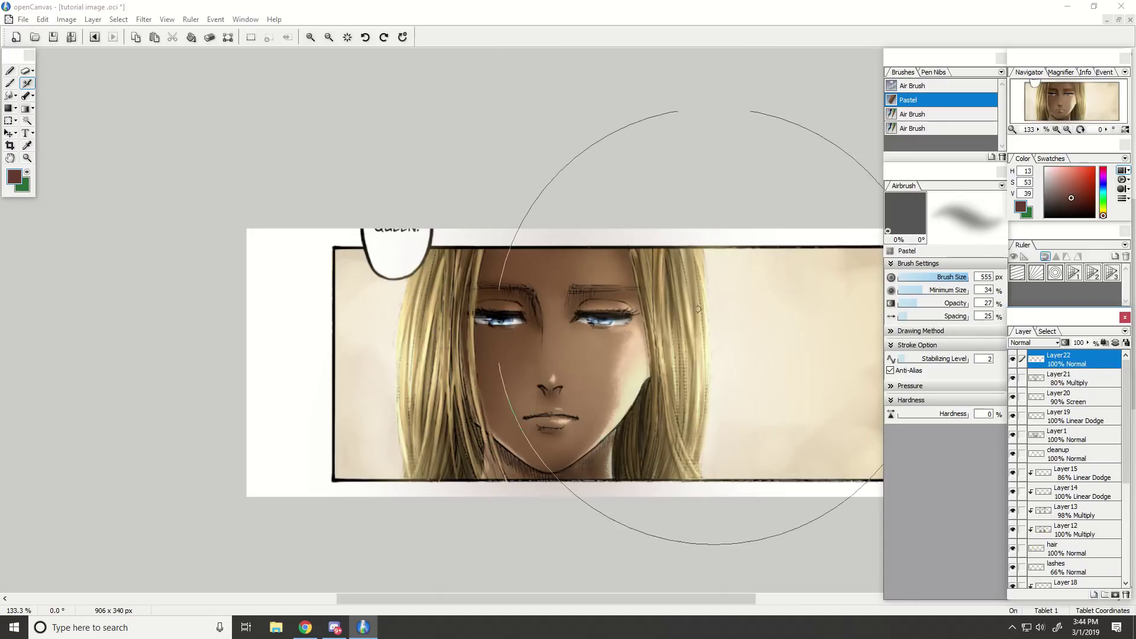
{"action": "scroll", "coordinate": [665, 305], "scroll_direction": "down", "scroll_amount": 2}
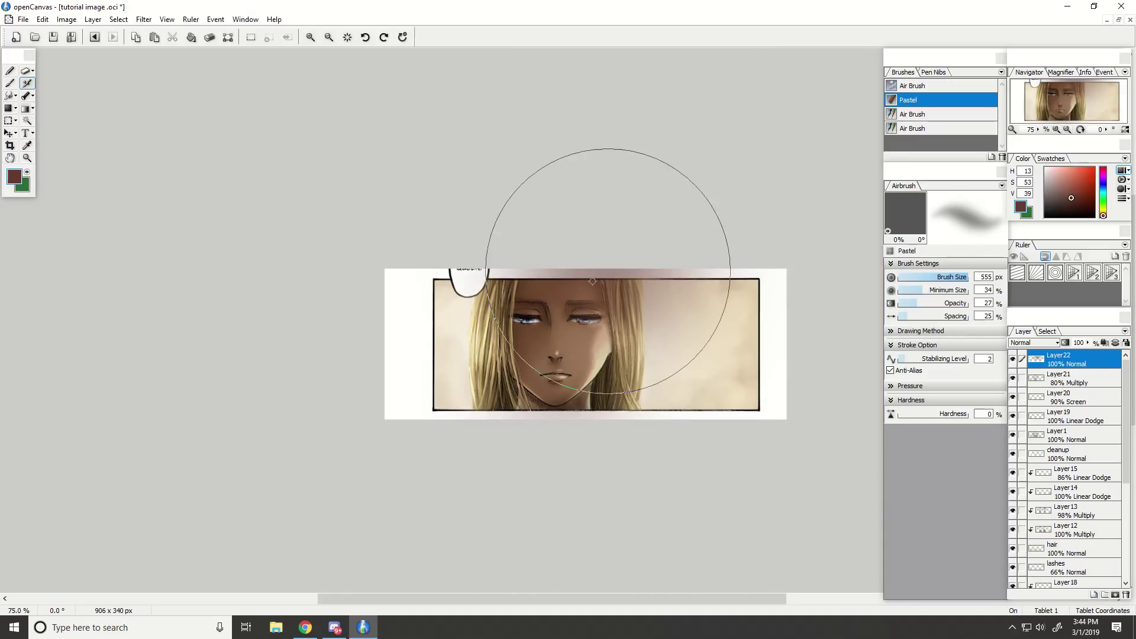
{"action": "key", "text": "ctrl+plus"}
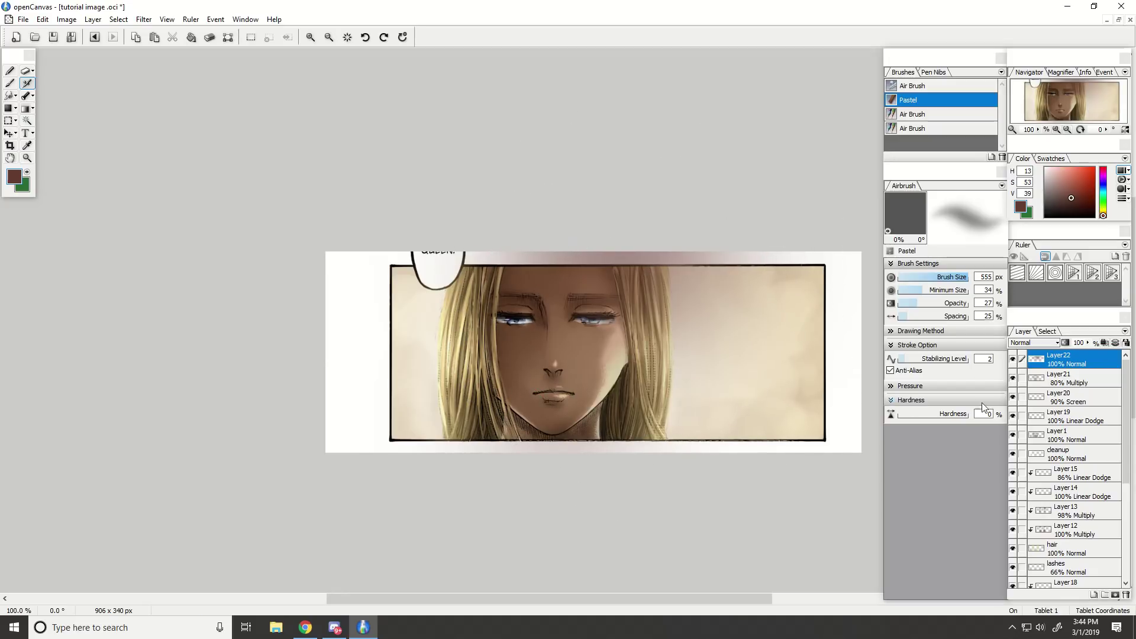
Select the area outside the panel border from the cleanup layer with the Magic Wand and clear the shading spill there on the layers above.
{"action": "left_click", "coordinate": [1056, 454]}
{"action": "left_click", "coordinate": [1012, 453]}
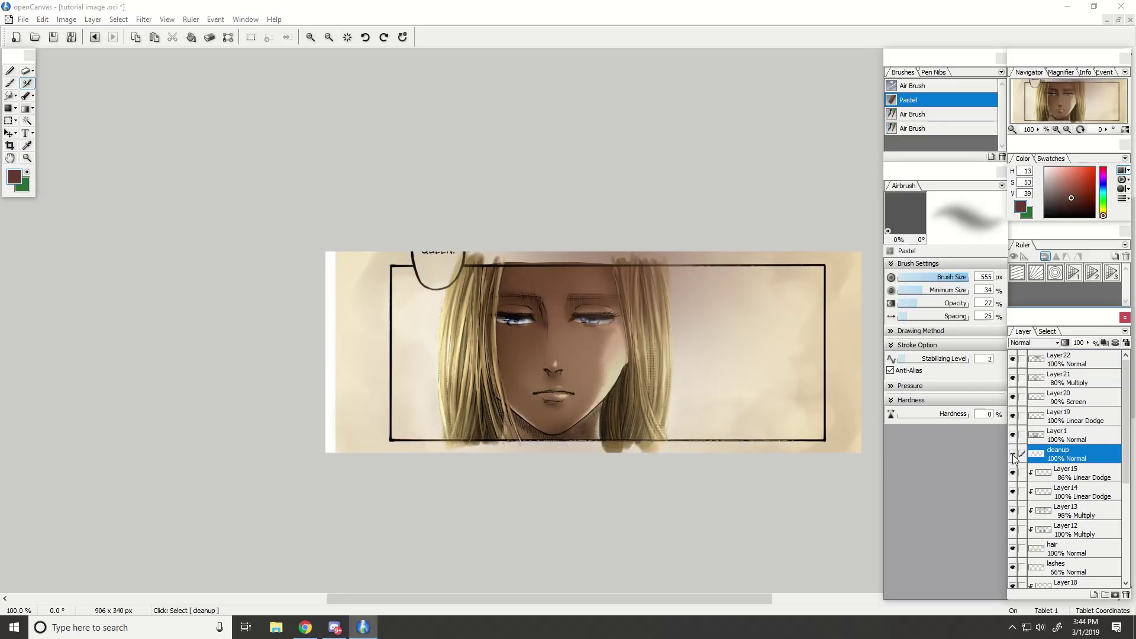
{"action": "left_click", "coordinate": [1012, 454]}
{"action": "left_click", "coordinate": [27, 120]}
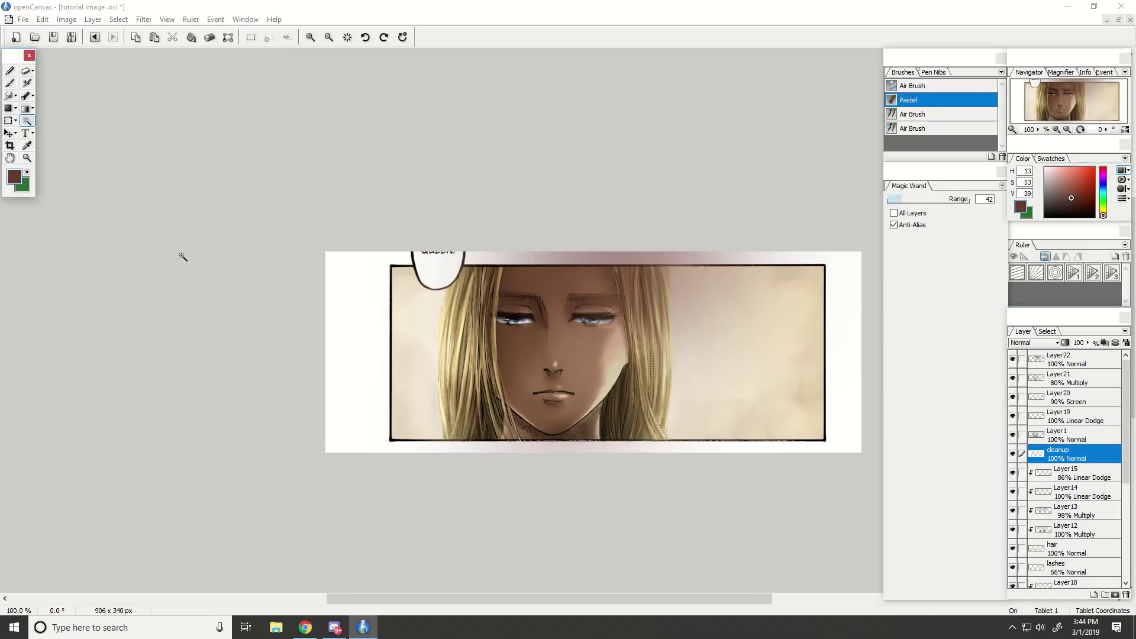
{"action": "left_click", "coordinate": [343, 301]}
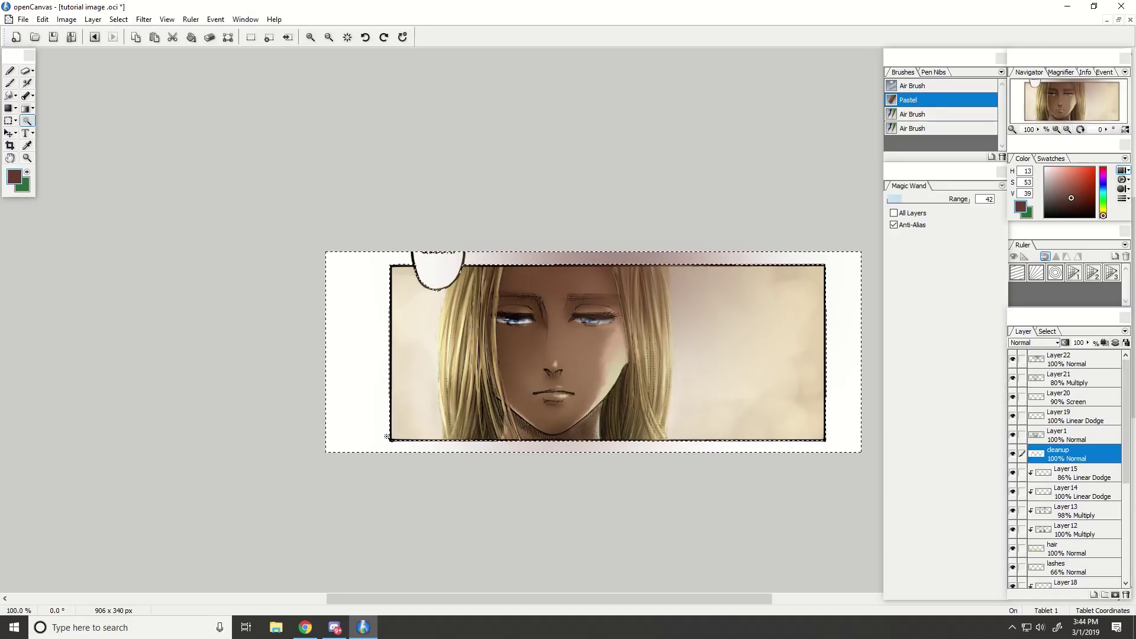
{"action": "left_click", "coordinate": [1060, 422]}
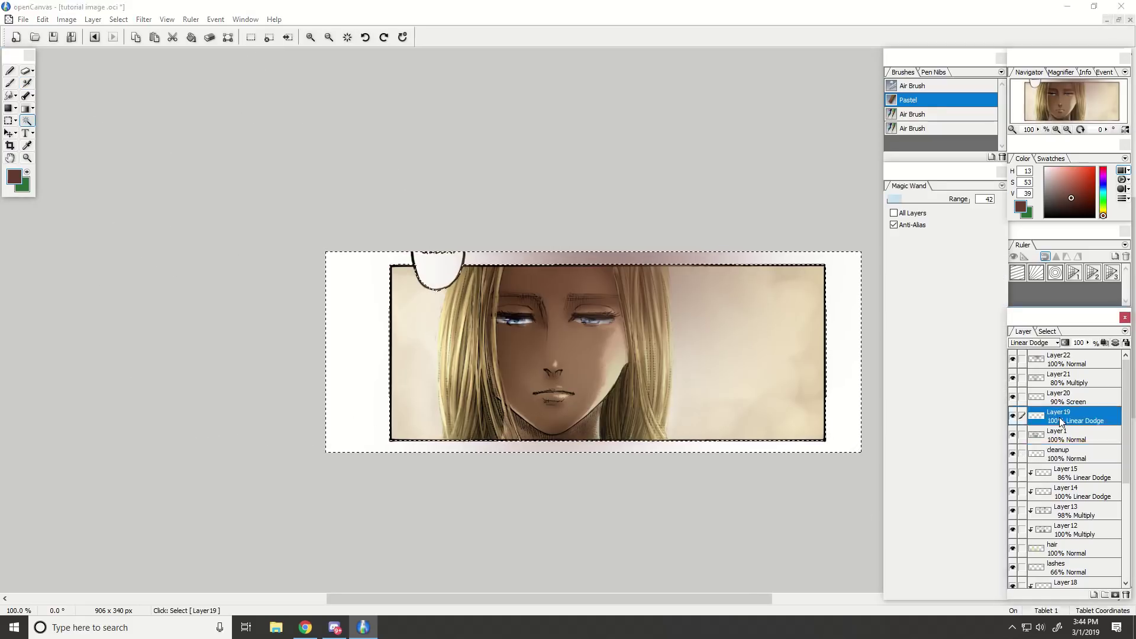
{"action": "left_click", "coordinate": [1059, 398]}
{"action": "left_click", "coordinate": [1058, 381]}
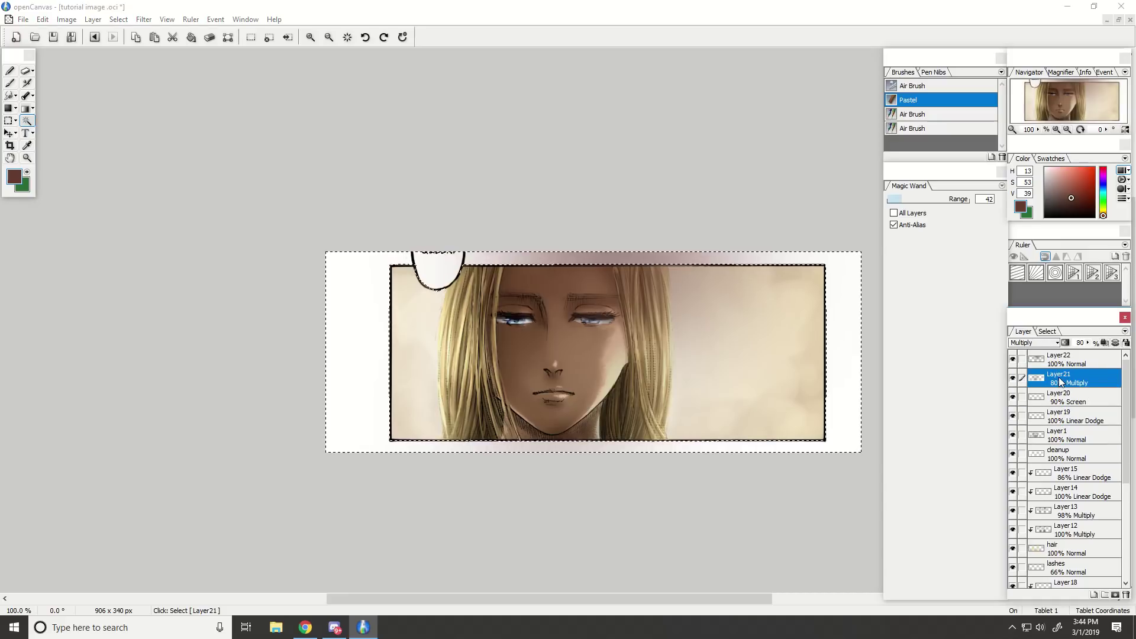
{"action": "left_click", "coordinate": [1055, 362]}
{"action": "key", "text": "Delete"}
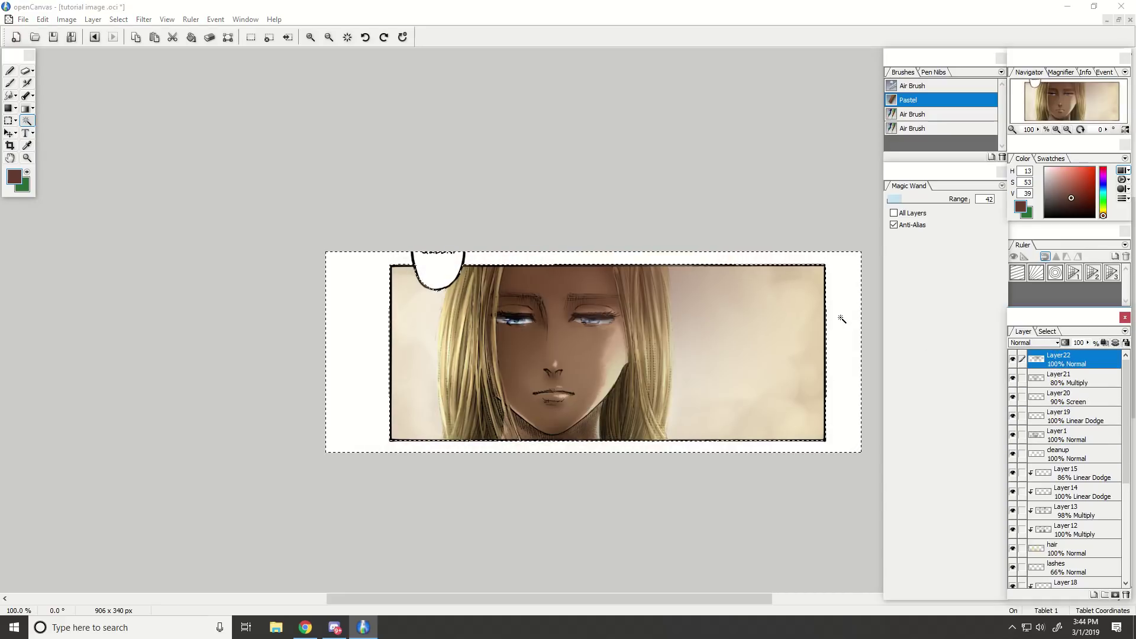
{"action": "key", "text": "ctrl+d"}
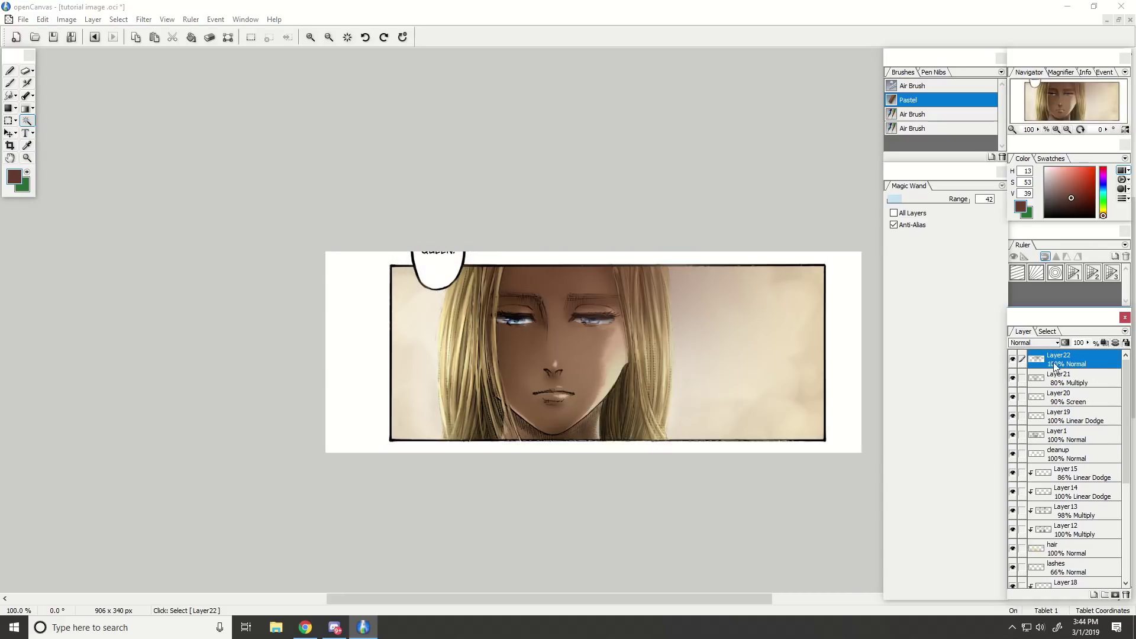
Delete Layer22 and toggle Layer20's visibility to compare the glow.
{"action": "left_click", "coordinate": [1126, 596]}
{"action": "scroll", "coordinate": [680, 414], "scroll_direction": "down", "scroll_amount": 1}
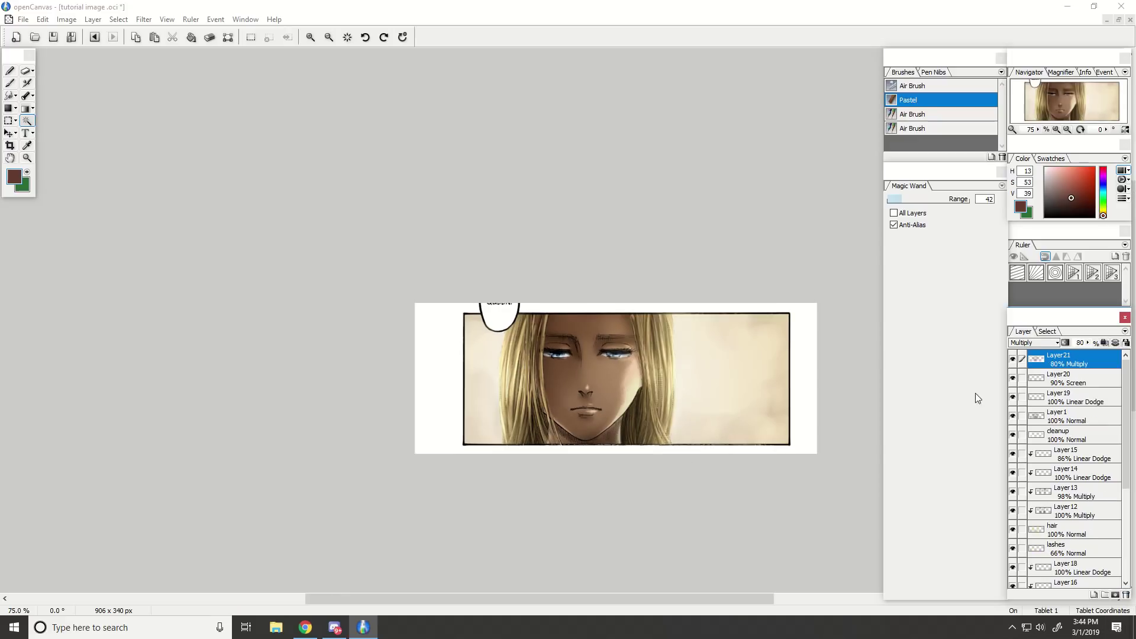
{"action": "left_click", "coordinate": [1055, 380]}
{"action": "left_click", "coordinate": [1012, 378]}
{"action": "left_click", "coordinate": [1012, 379]}
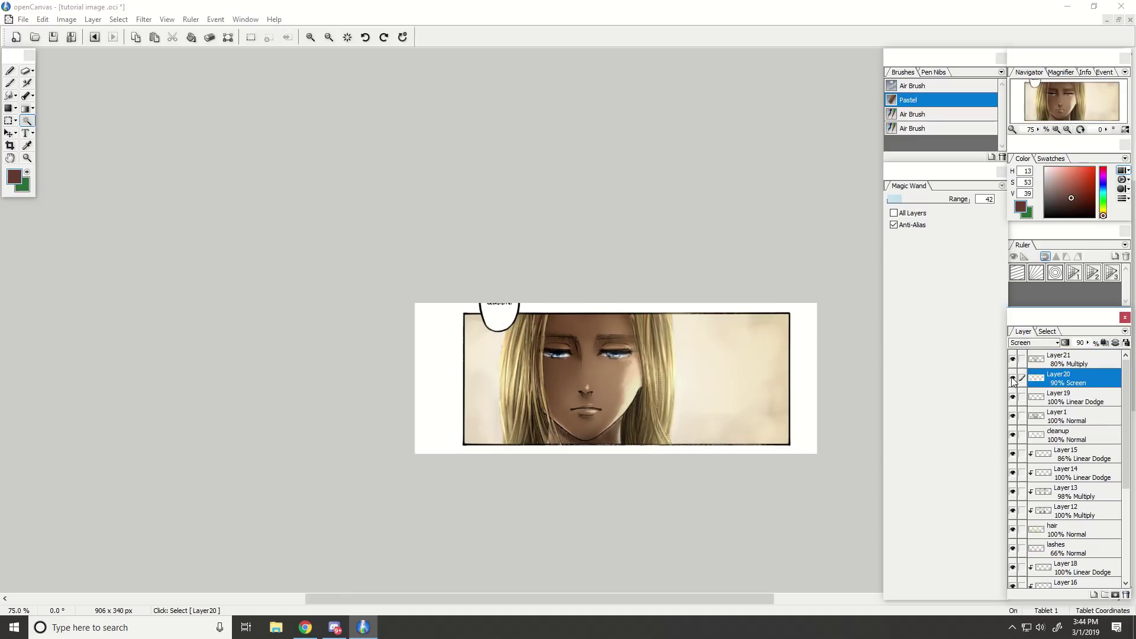
Set the opacity of the Multiply shading on Layer21 to 77%.
{"action": "left_click", "coordinate": [1053, 368]}
{"action": "left_click", "coordinate": [1091, 343]}
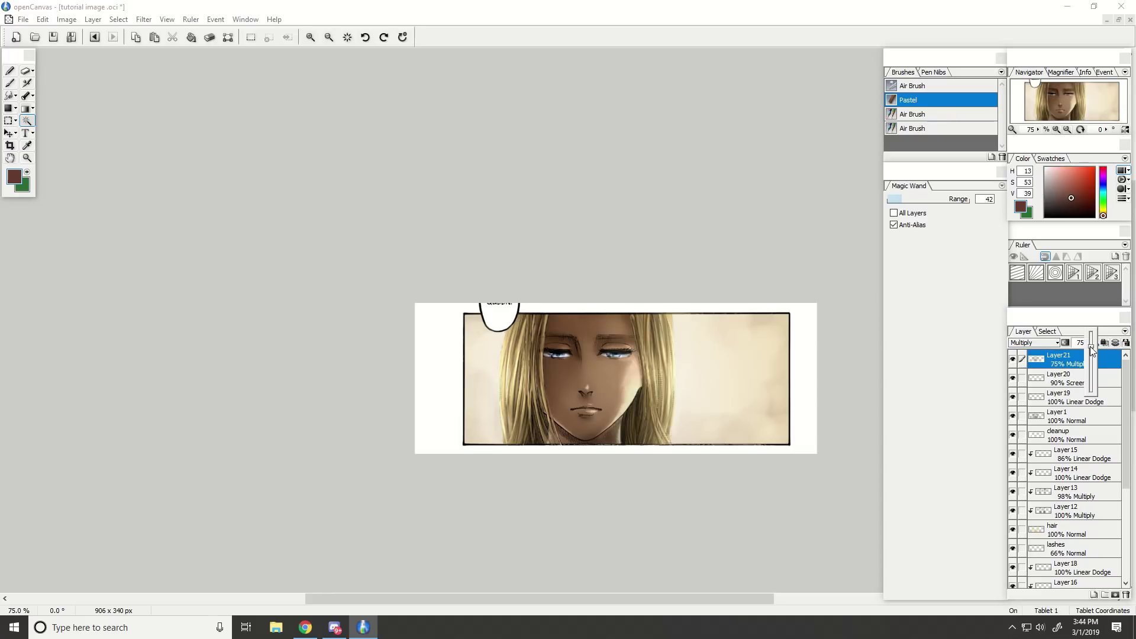
{"action": "scroll", "coordinate": [588, 368], "scroll_direction": "up", "scroll_amount": 1}
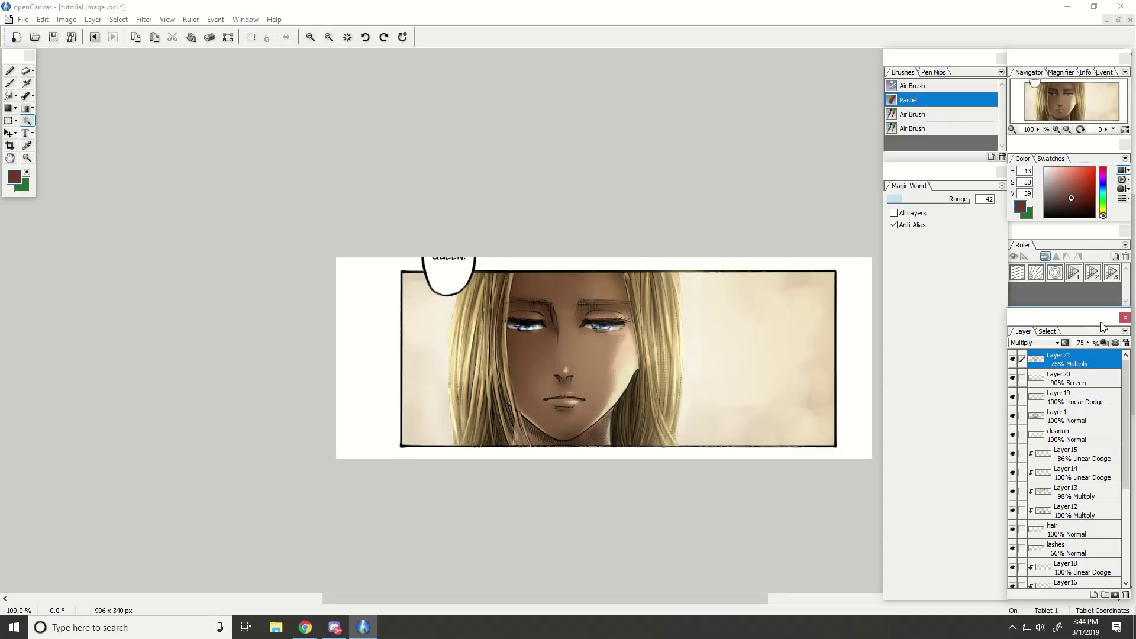
{"action": "left_click_drag", "start_coordinate": [1088, 343], "coordinate": [1089, 341]}
{"action": "scroll", "coordinate": [710, 436], "scroll_direction": "up", "scroll_amount": 1}
{"action": "scroll", "coordinate": [622, 433], "scroll_direction": "down", "scroll_amount": 1}
Add a Linear Dodge layer above Layer20 and choose a light peach color (H 25, S 29, V 100).
{"action": "left_click", "coordinate": [1058, 382]}
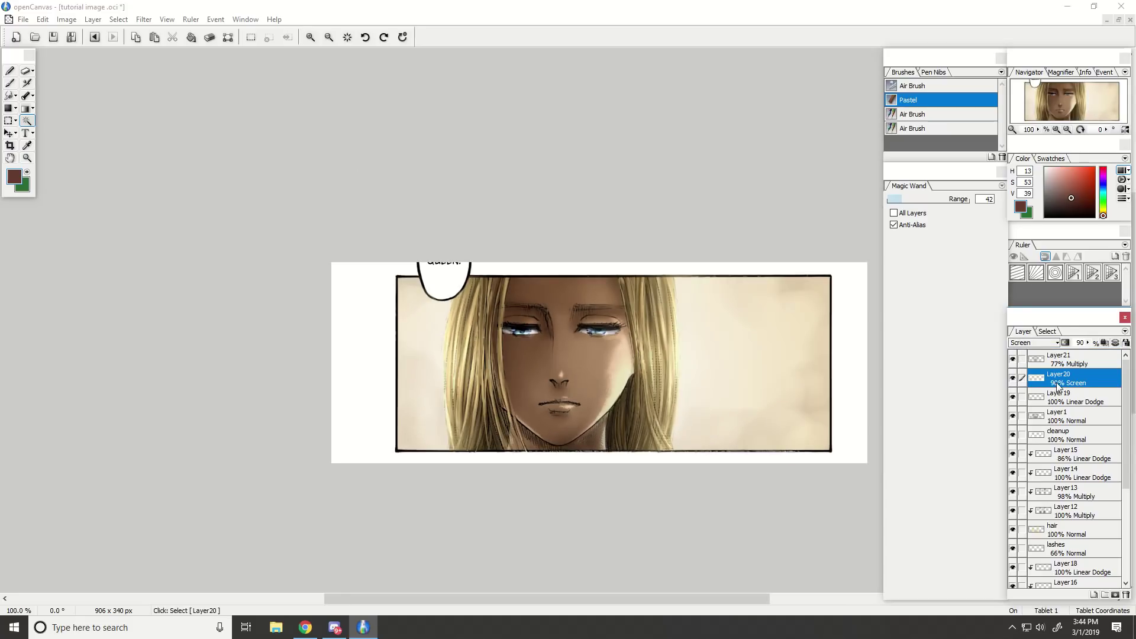
{"action": "left_click", "coordinate": [1093, 594]}
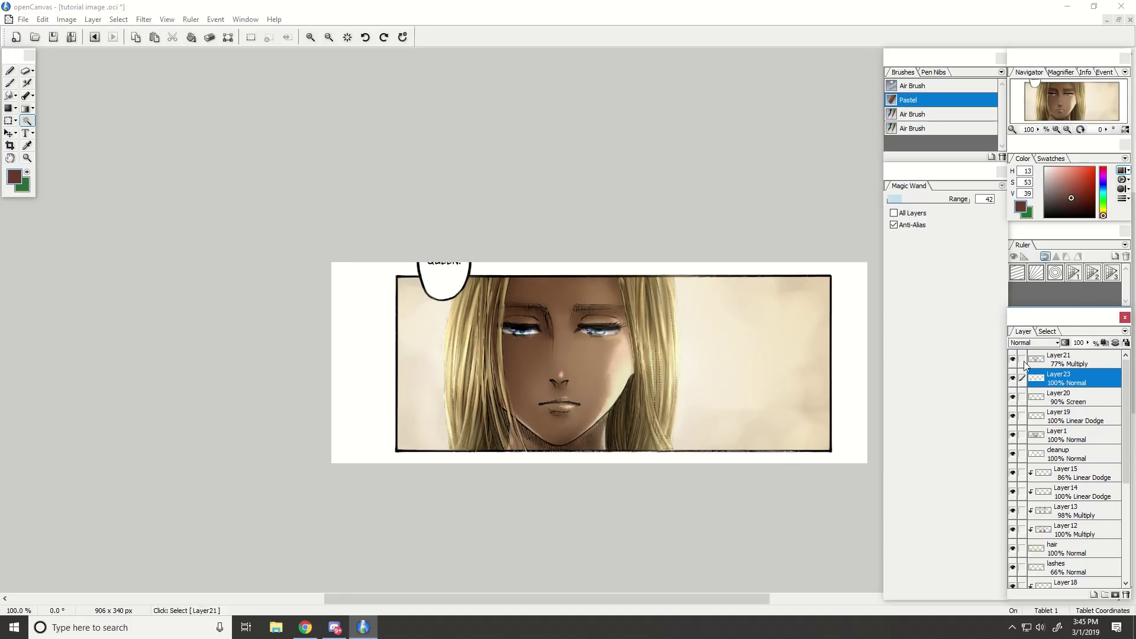
{"action": "left_click", "coordinate": [1033, 343]}
{"action": "left_click", "coordinate": [1041, 94]}
{"action": "left_click", "coordinate": [1058, 167]}
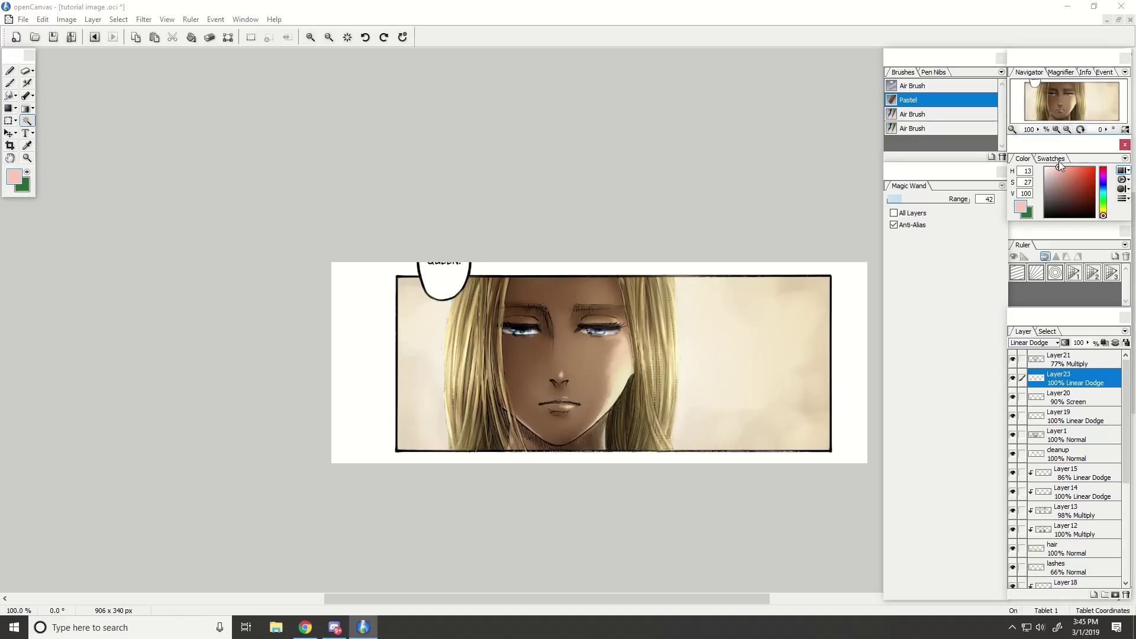
{"action": "left_click", "coordinate": [1103, 214]}
Airbrush a soft 555 px peach glow over the lit side of the hair and the lower face on the new layer.
{"action": "left_click", "coordinate": [27, 83]}
{"action": "left_click_drag", "start_coordinate": [647, 382], "coordinate": [661, 311]}
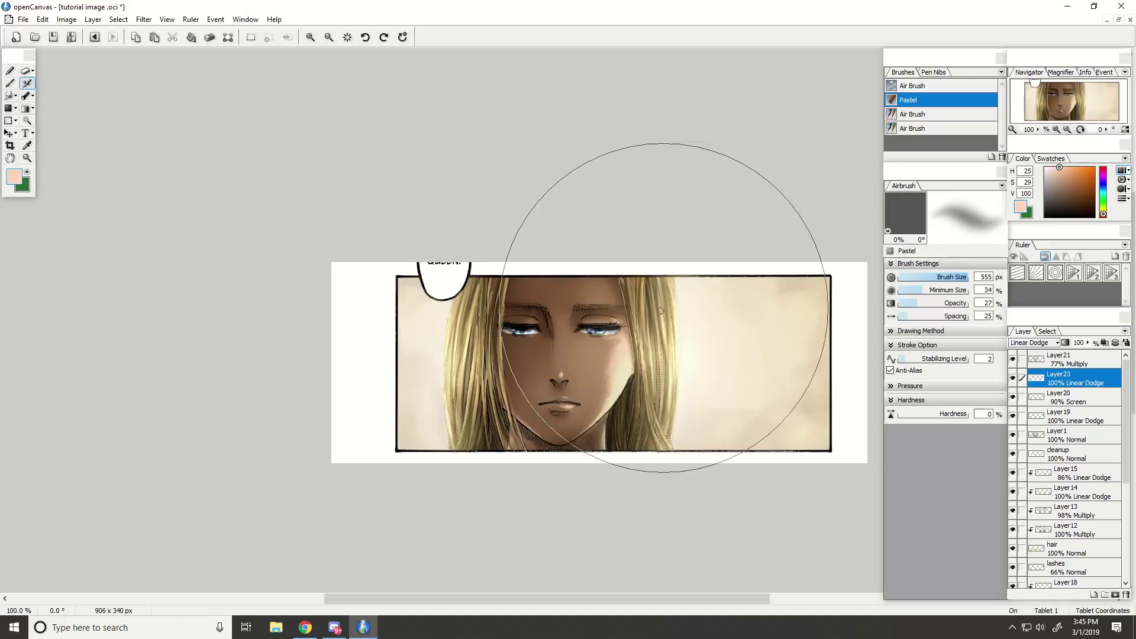
{"action": "left_click_drag", "start_coordinate": [617, 397], "coordinate": [596, 398]}
{"action": "key", "text": "ctrl+minus"}
{"action": "key", "text": "ctrl+minus"}
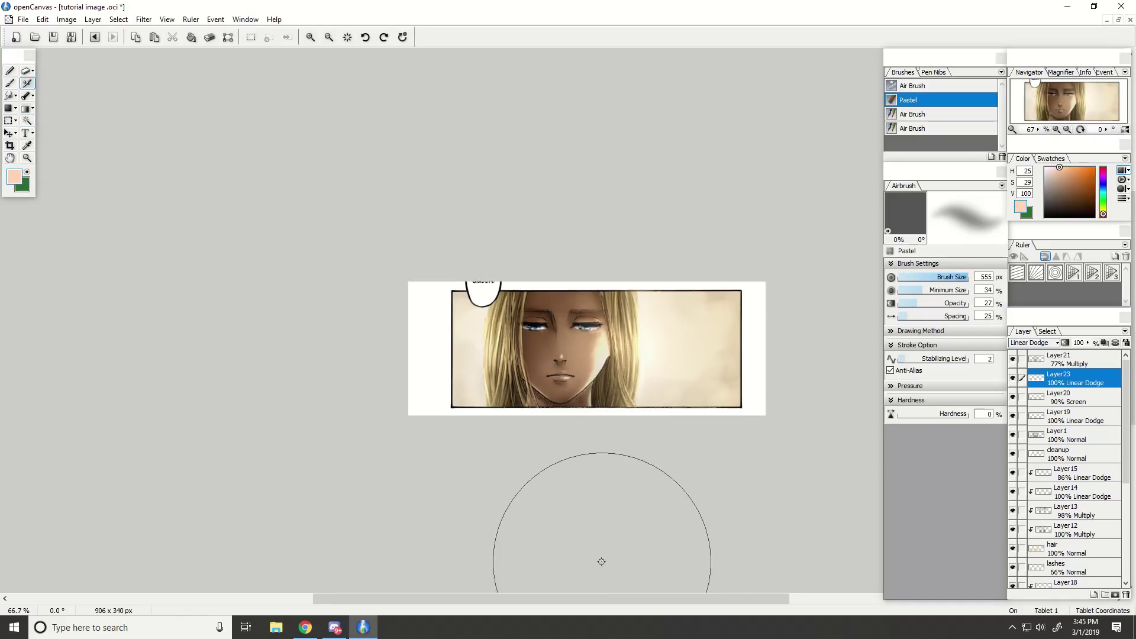
{"action": "scroll", "coordinate": [609, 451], "scroll_direction": "up", "scroll_amount": 2}
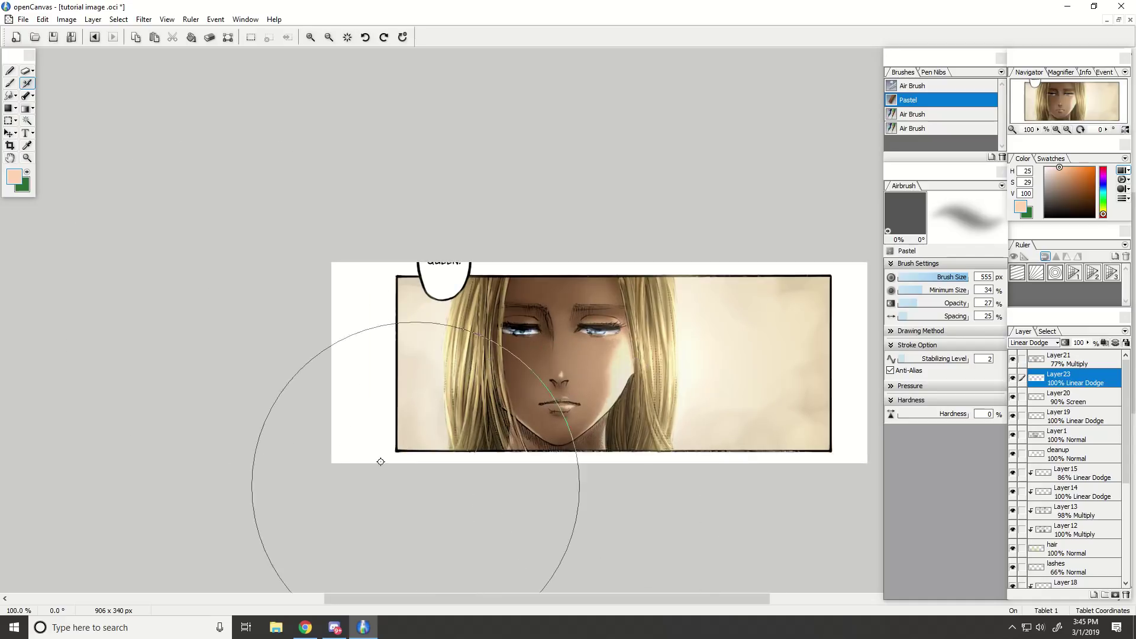
Save the artwork over the existing openCanvas file tutorial image .oci.
{"action": "left_click", "coordinate": [23, 19]}
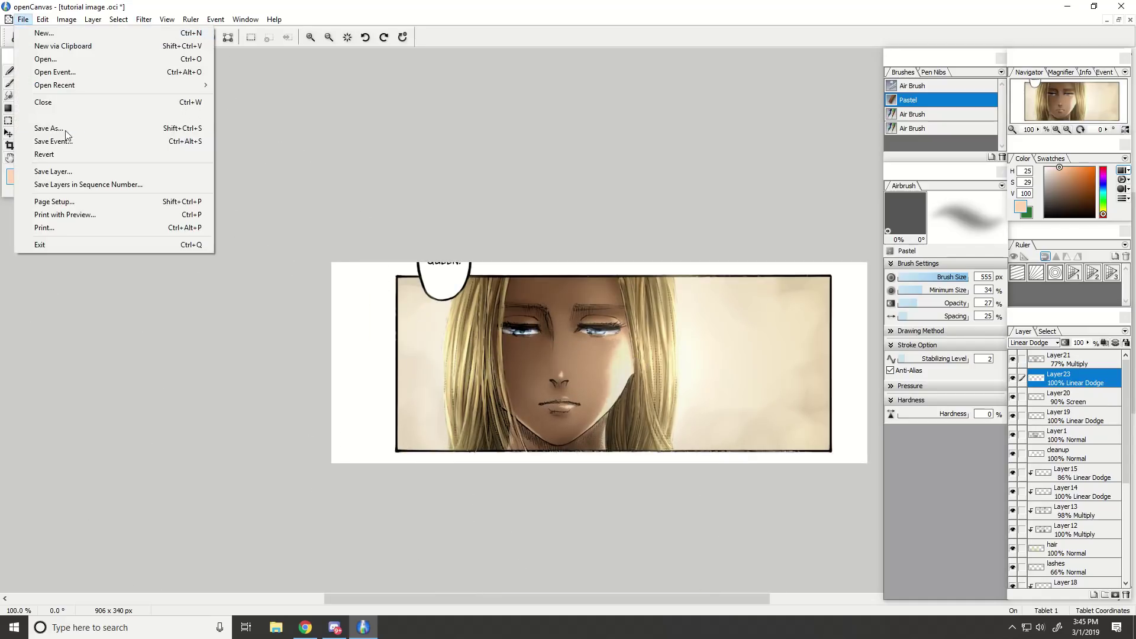
{"action": "left_click", "coordinate": [75, 125]}
{"action": "left_click", "coordinate": [351, 316]}
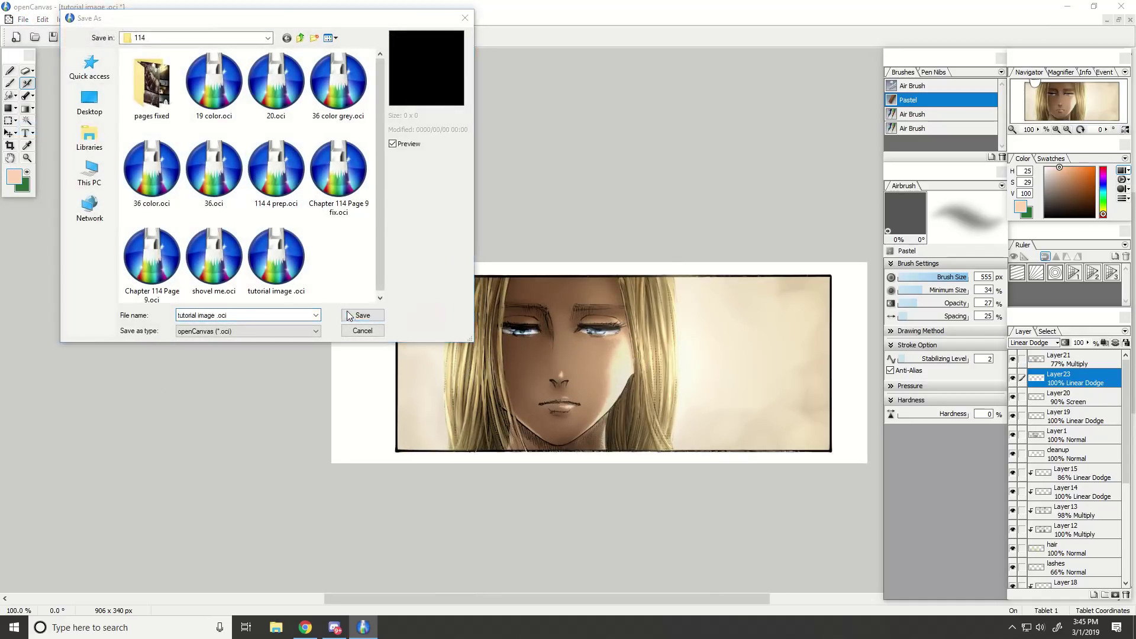
{"action": "left_click", "coordinate": [603, 316]}
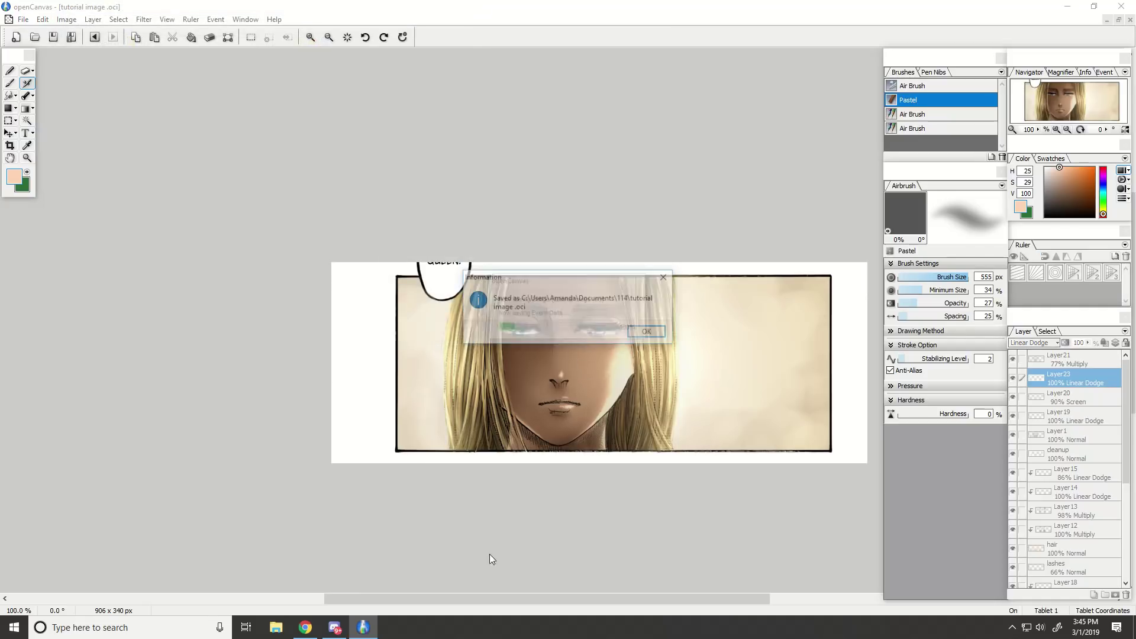
{"action": "left_click", "coordinate": [648, 331]}
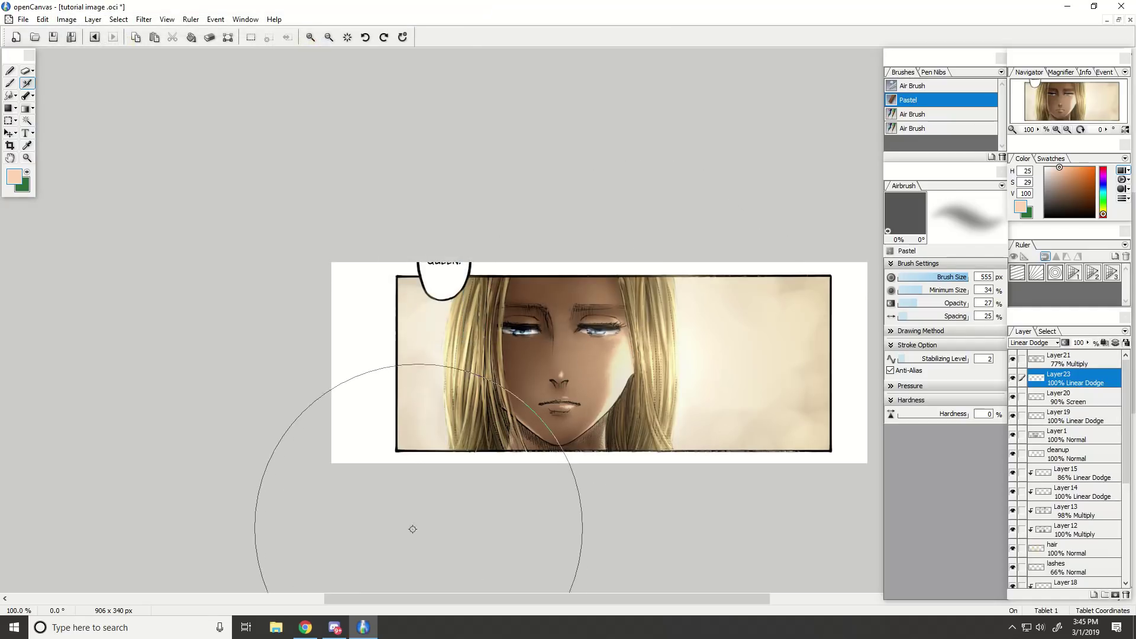
{"action": "left_click", "coordinate": [336, 628]}
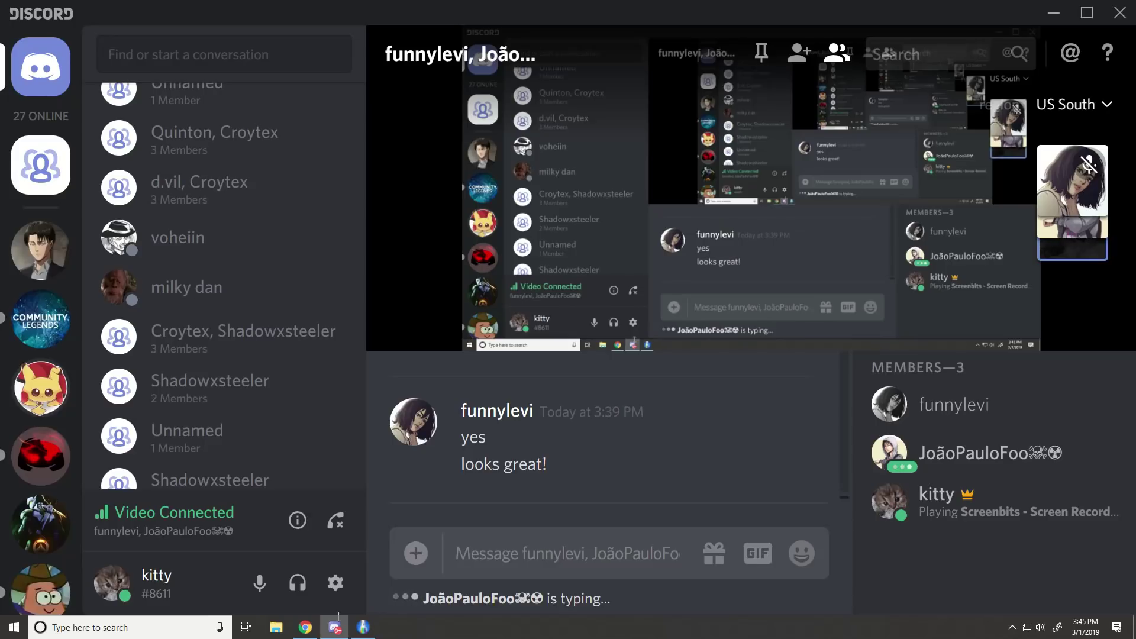
{"action": "left_click", "coordinate": [363, 627]}
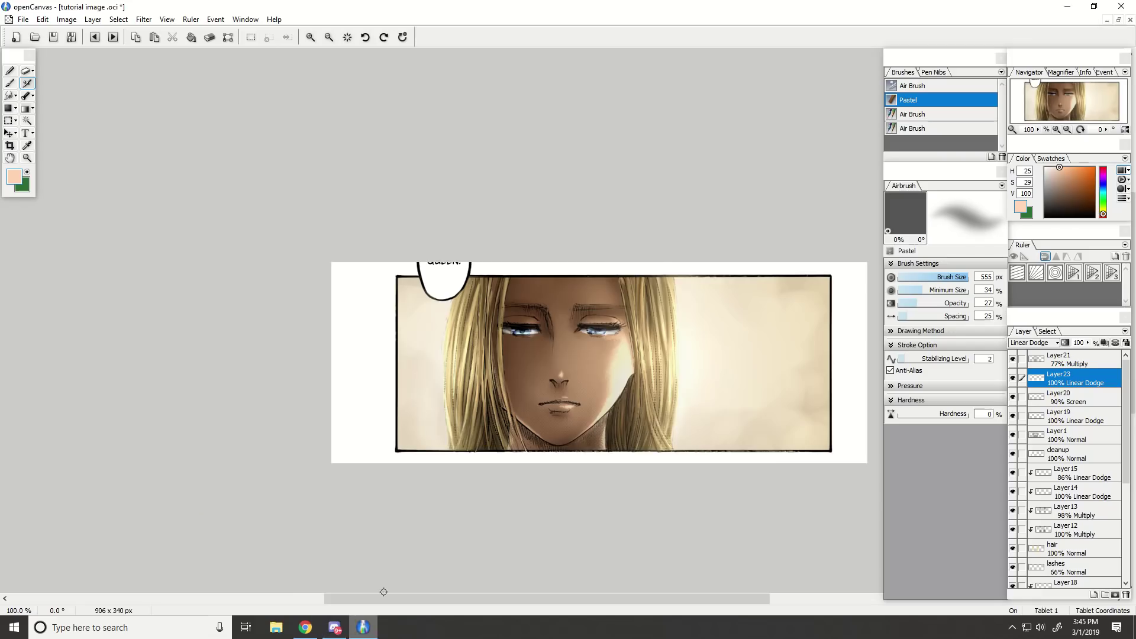
Save a PNG copy of the artwork as tutorial image .png in the 114 folder.
{"action": "left_click", "coordinate": [24, 20]}
{"action": "left_click", "coordinate": [45, 126]}
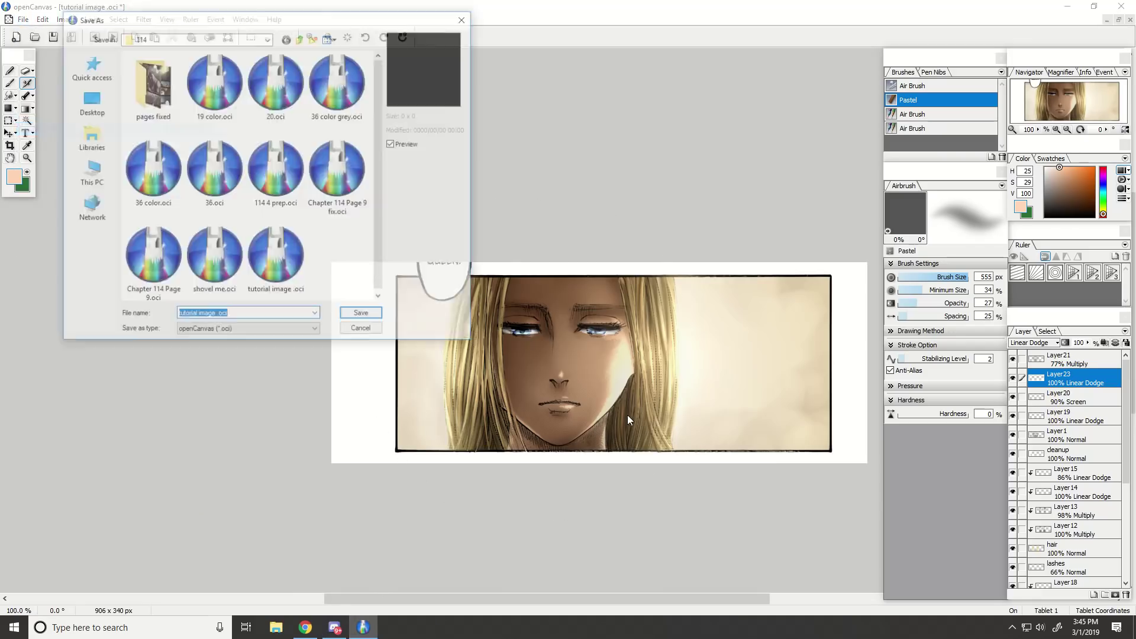
{"action": "left_click", "coordinate": [224, 331]}
{"action": "left_click", "coordinate": [216, 355]}
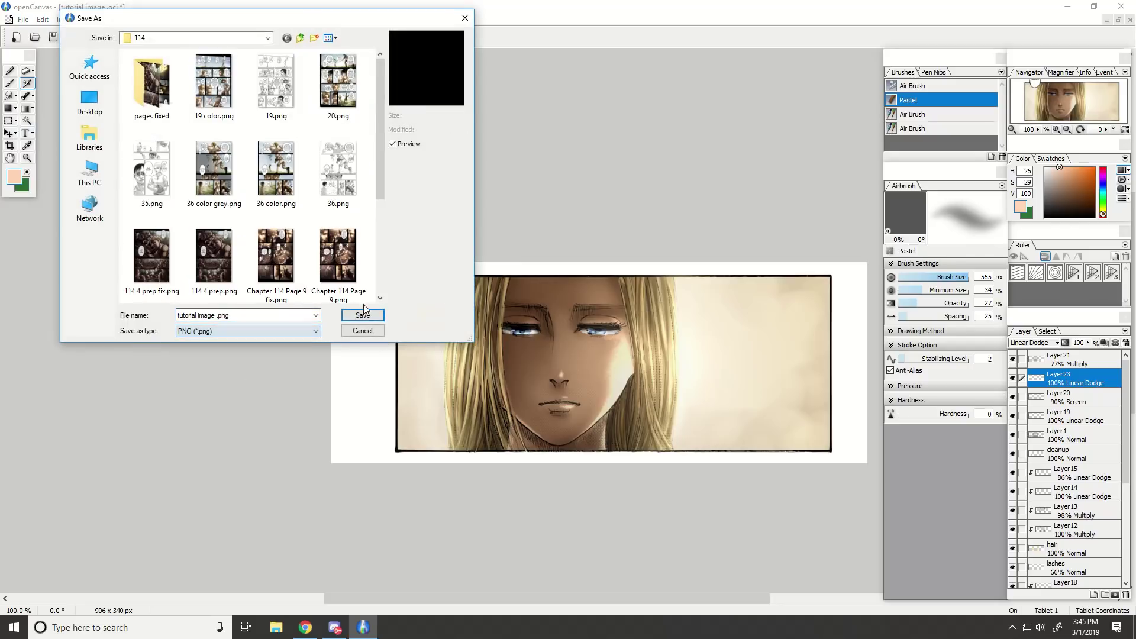
{"action": "left_click", "coordinate": [363, 315]}
{"action": "left_click", "coordinate": [626, 301]}
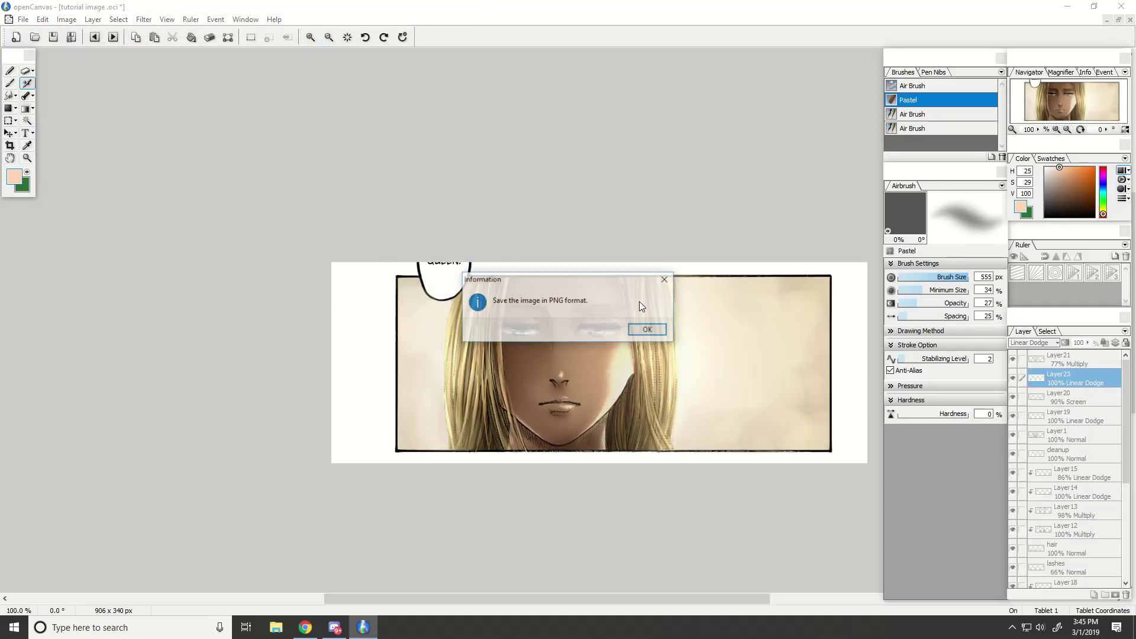
{"action": "key", "text": "Return"}
Switch to Discord and upload tutorial image .png to the open group chat without a comment.
{"action": "left_click", "coordinate": [334, 627]}
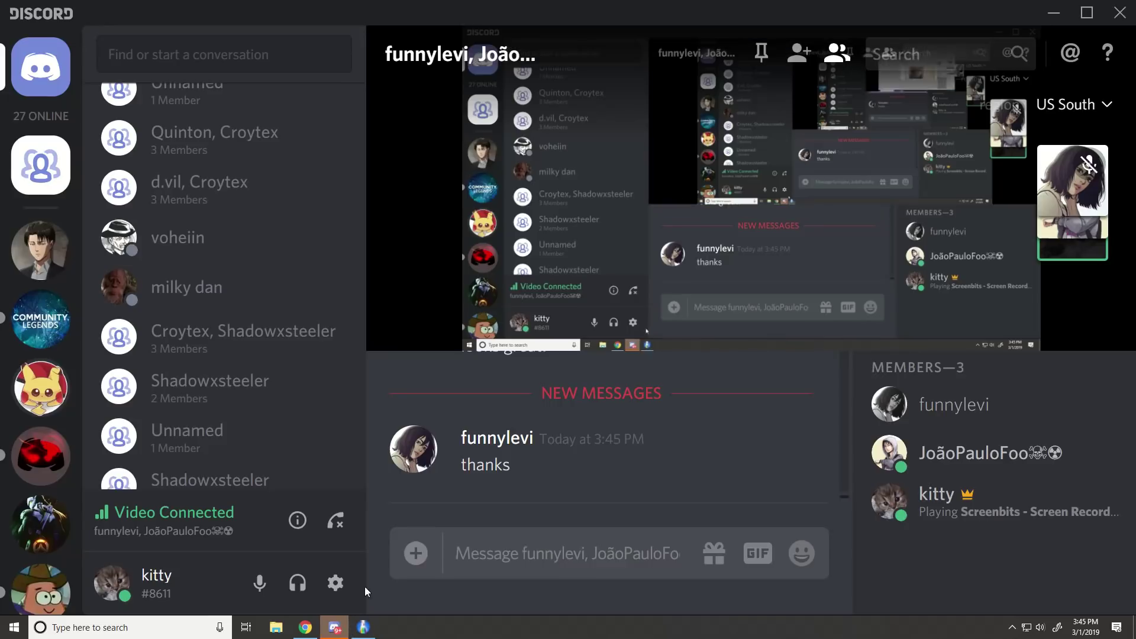
{"action": "left_click", "coordinate": [416, 553]}
{"action": "scroll", "coordinate": [379, 532], "scroll_direction": "down", "scroll_amount": 2}
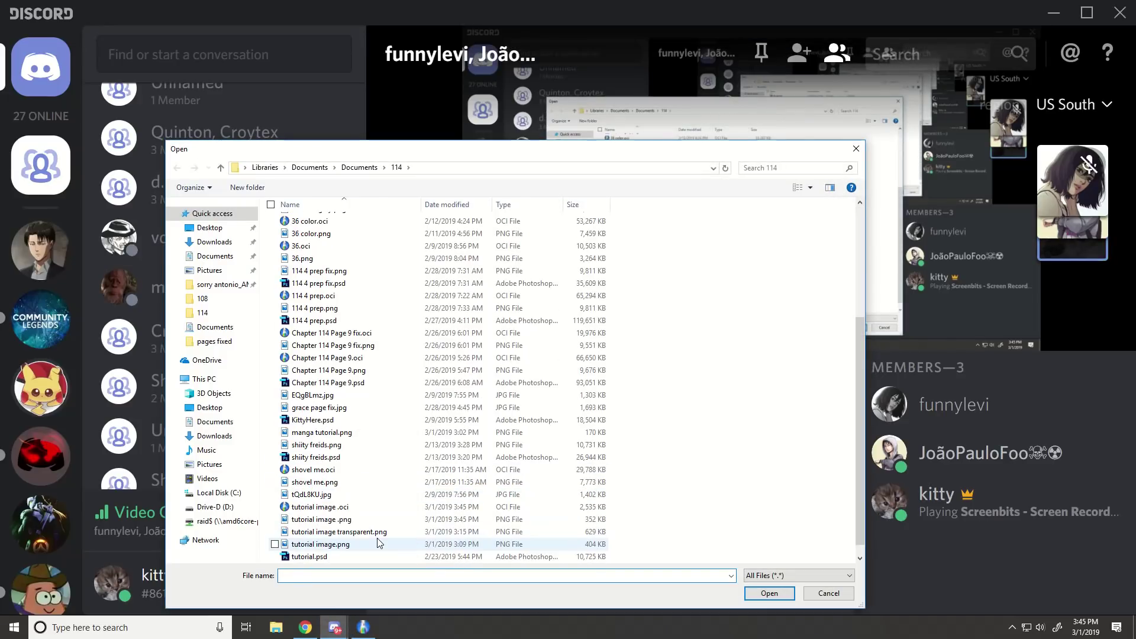
{"action": "left_click", "coordinate": [320, 519]}
{"action": "left_click", "coordinate": [753, 594]}
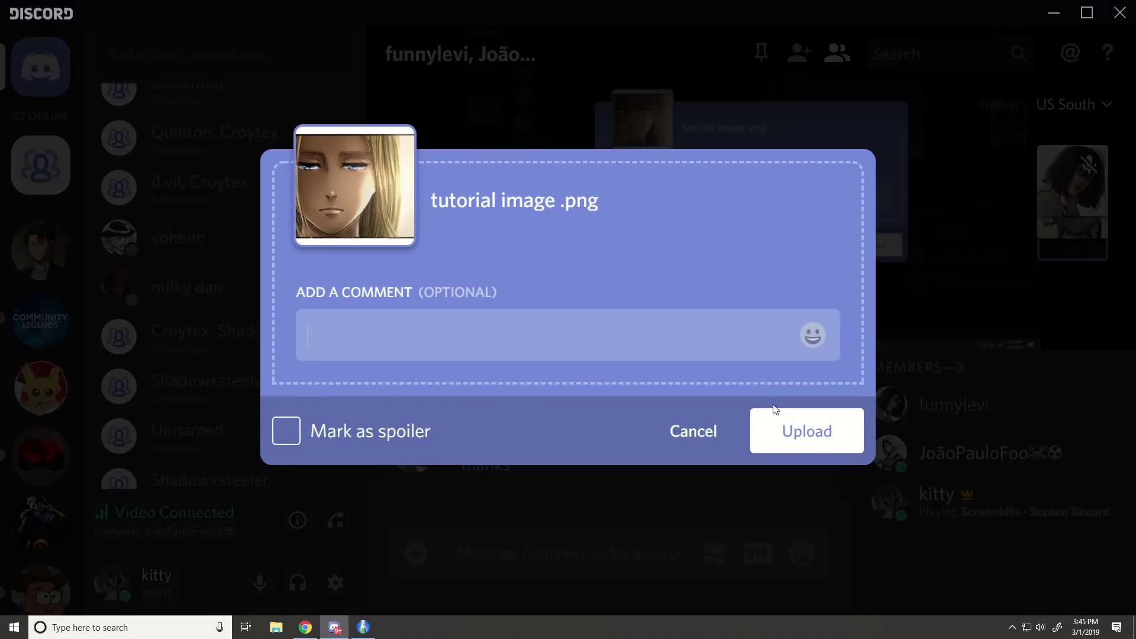
{"action": "left_click", "coordinate": [775, 419]}
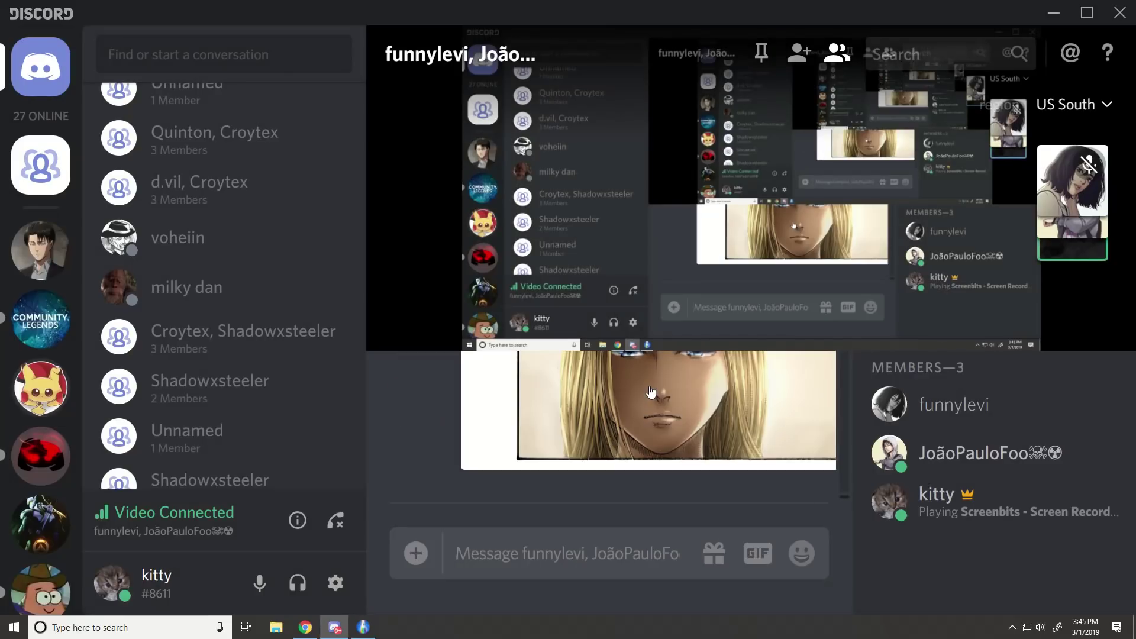
View the posted image enlarged in the group chat and look through the surrounding messages.
{"action": "left_click", "coordinate": [650, 391]}
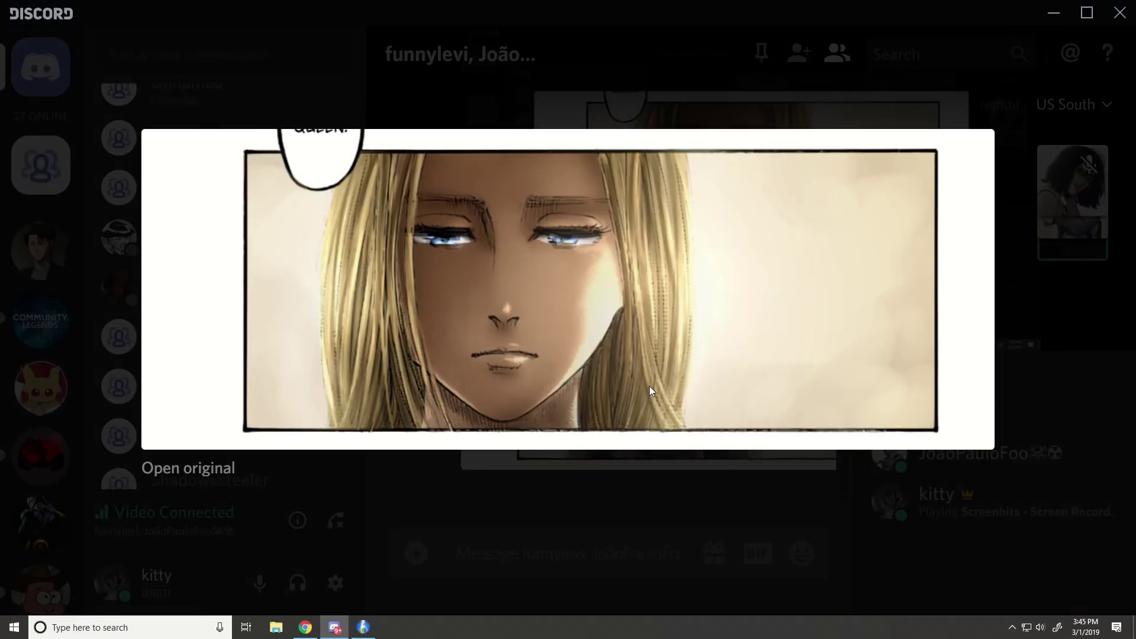
{"action": "left_click", "coordinate": [654, 504]}
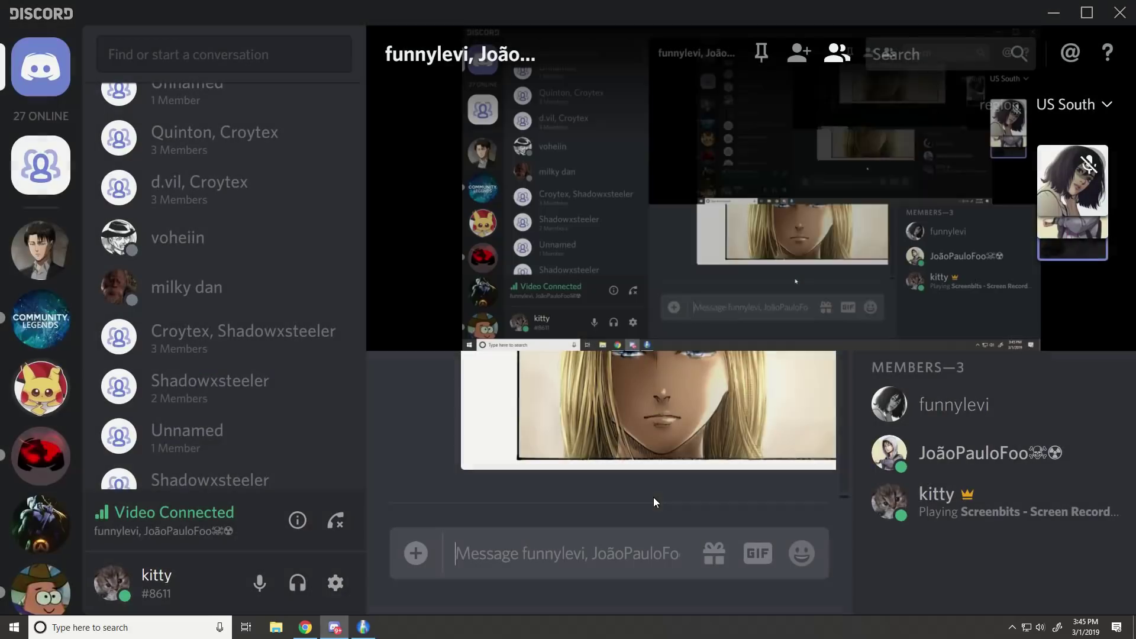
{"action": "scroll", "coordinate": [625, 408], "scroll_direction": "up", "scroll_amount": 2}
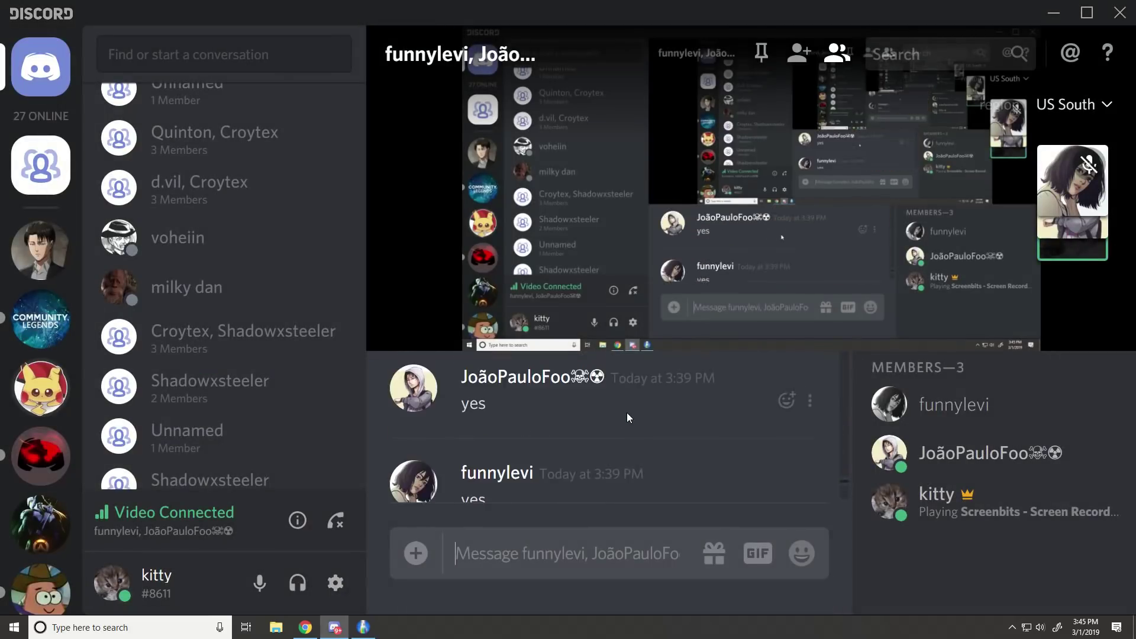
{"action": "scroll", "coordinate": [628, 419], "scroll_direction": "down", "scroll_amount": 5}
{"action": "left_click", "coordinate": [638, 430]}
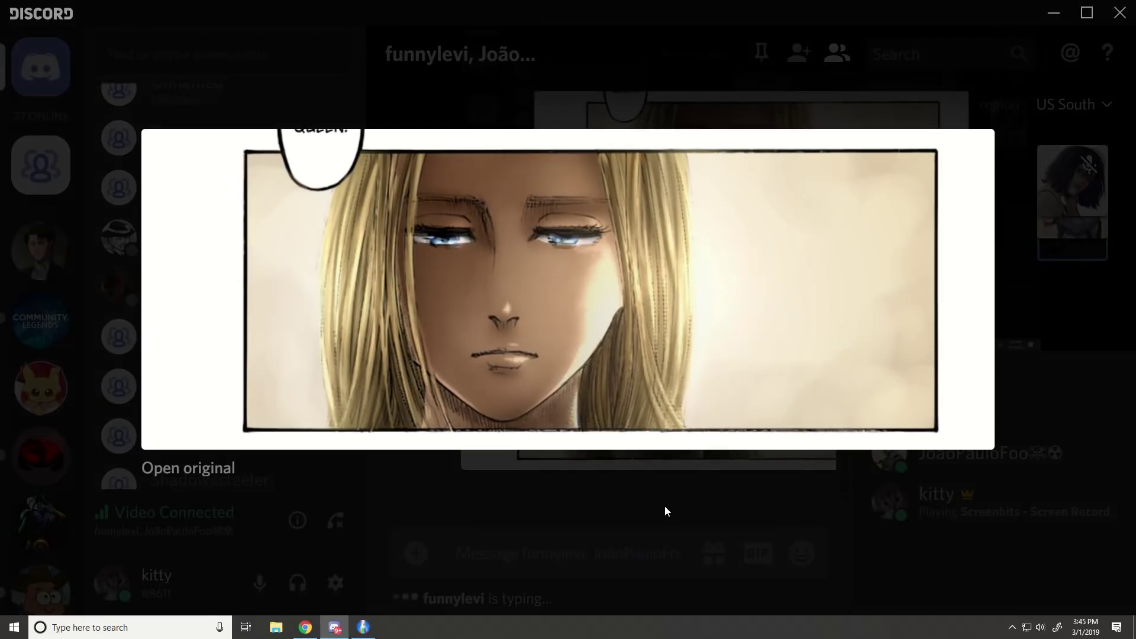
{"action": "left_click", "coordinate": [665, 511]}
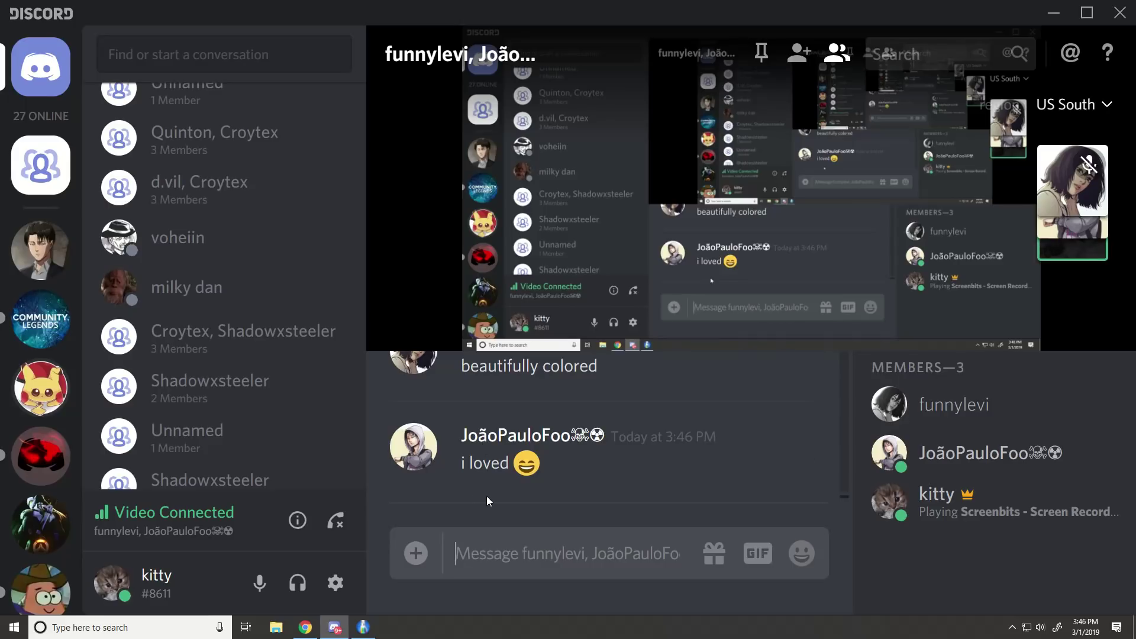
Switch between openCanvas and Discord to look over the finished panel and read the latest group chat messages.
{"action": "left_click", "coordinate": [363, 627]}
{"action": "scroll", "coordinate": [594, 438], "scroll_direction": "up", "scroll_amount": 1}
{"action": "scroll", "coordinate": [594, 439], "scroll_direction": "down", "scroll_amount": 3}
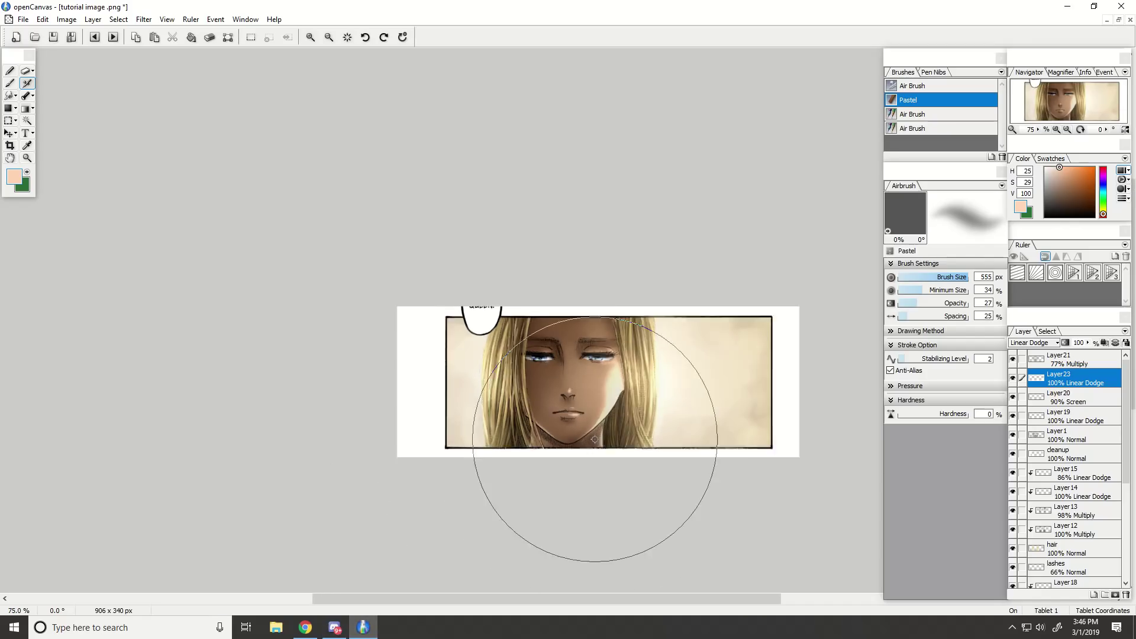
{"action": "scroll", "coordinate": [588, 443], "scroll_direction": "up", "scroll_amount": 2}
{"action": "left_click", "coordinate": [342, 631]}
{"action": "left_click", "coordinate": [336, 628]}
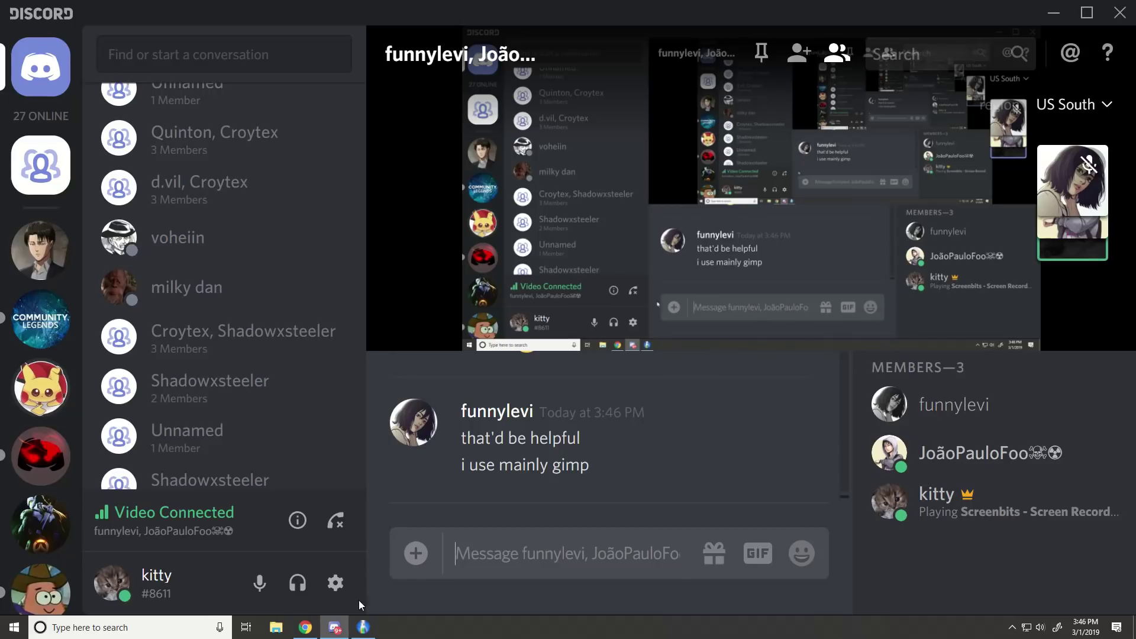
{"action": "left_click", "coordinate": [363, 627]}
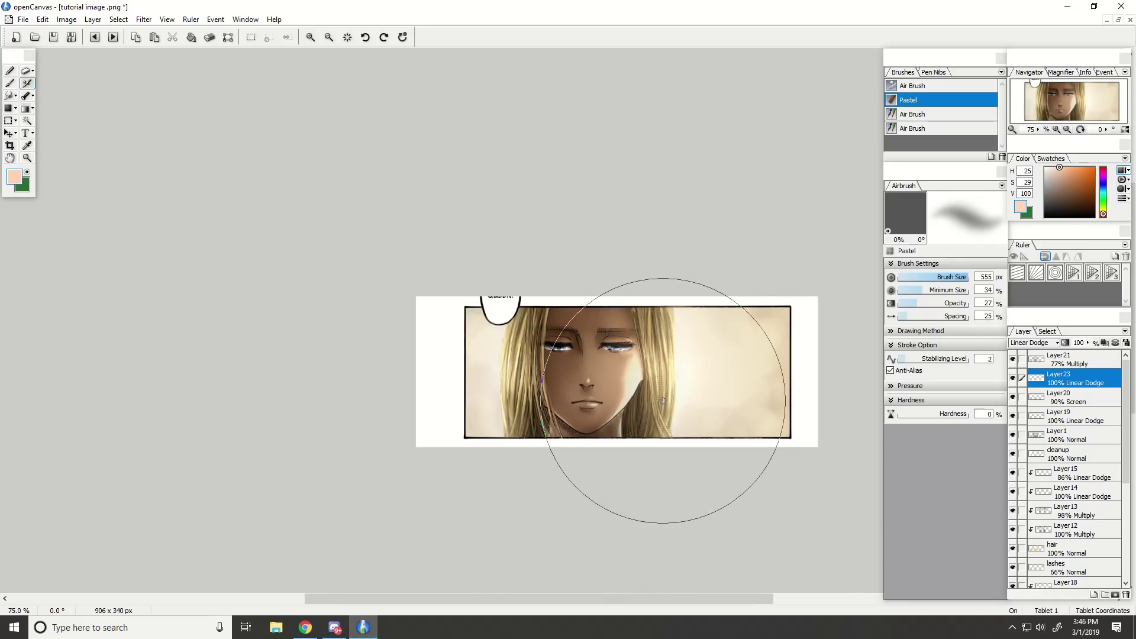
{"action": "left_click", "coordinate": [336, 630]}
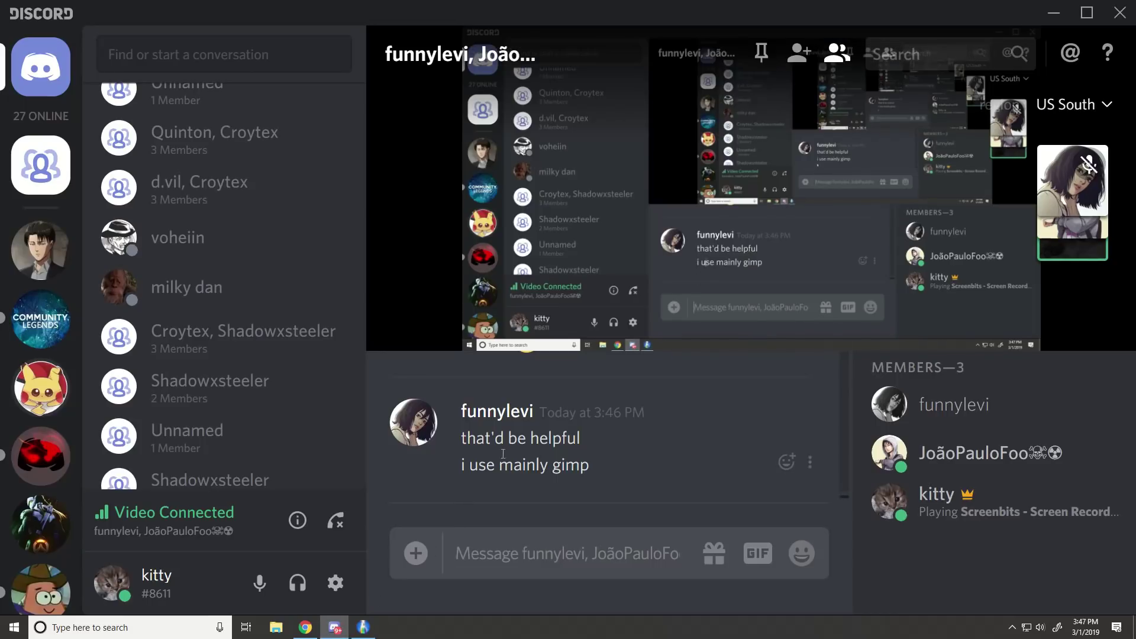
{"action": "mouse_move", "coordinate": [591, 469]}
{"action": "left_mouse_down"}
{"action": "mouse_move", "coordinate": [553, 469]}
{"action": "mouse_move", "coordinate": [608, 462]}
{"action": "left_mouse_up"}
{"action": "left_click", "coordinate": [553, 469]}
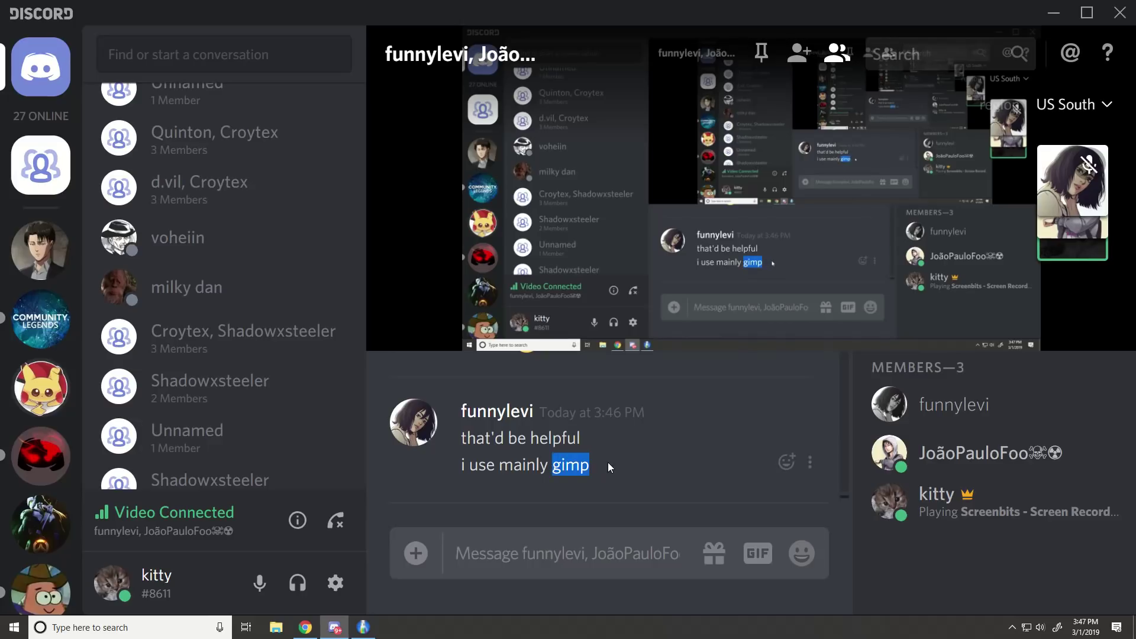
{"action": "left_click", "coordinate": [608, 462]}
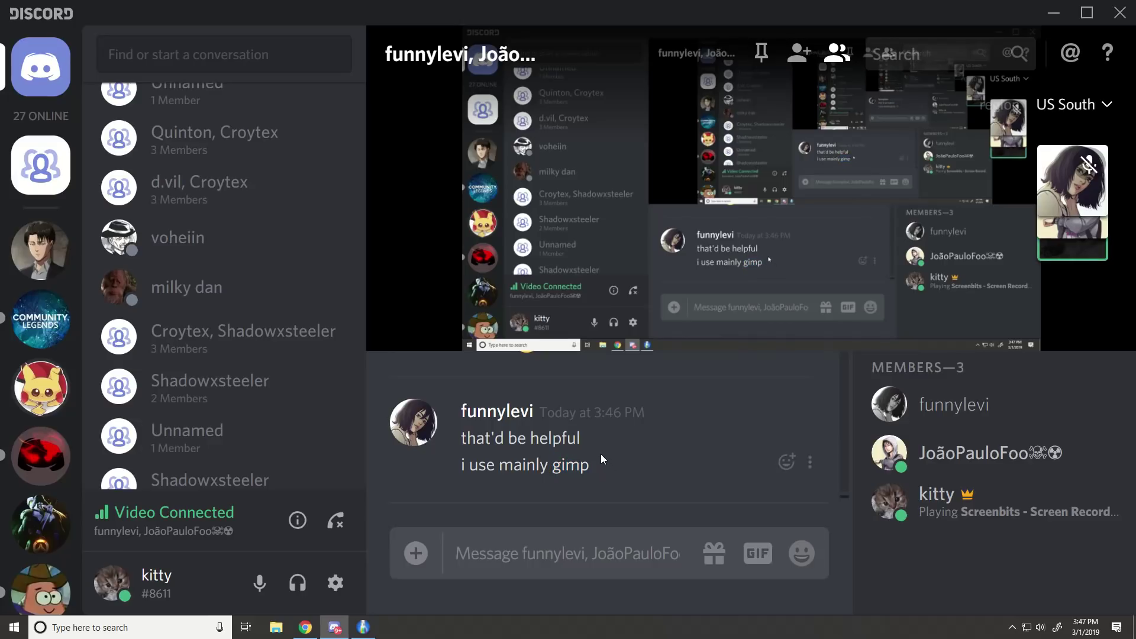
{"action": "left_click_drag", "start_coordinate": [599, 454], "coordinate": [553, 465]}
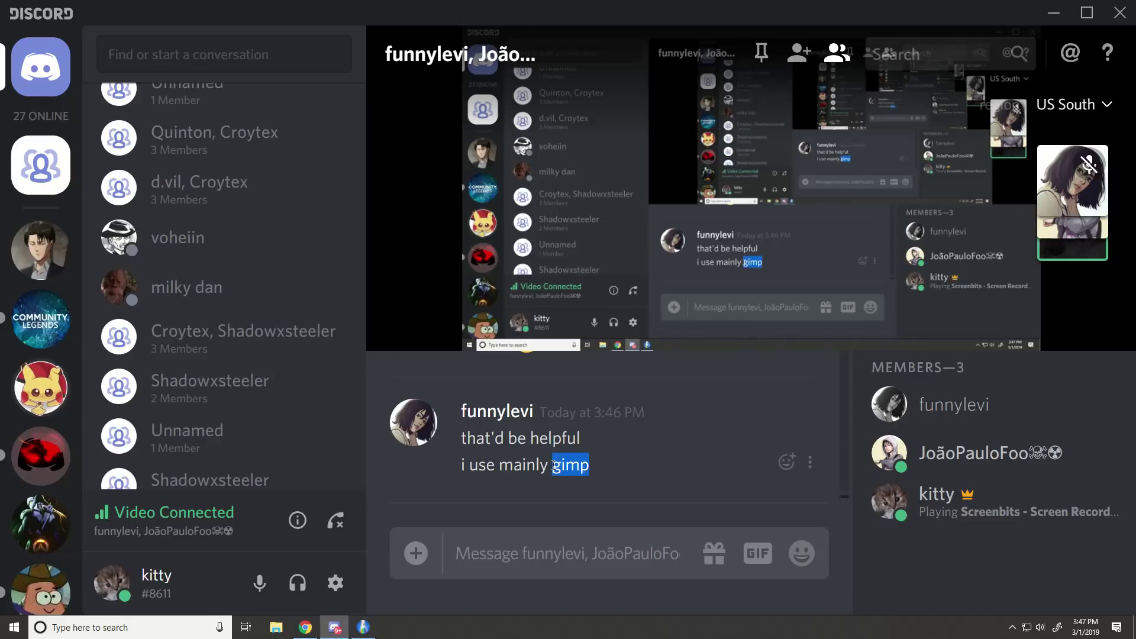
{"action": "left_click", "coordinate": [496, 469]}
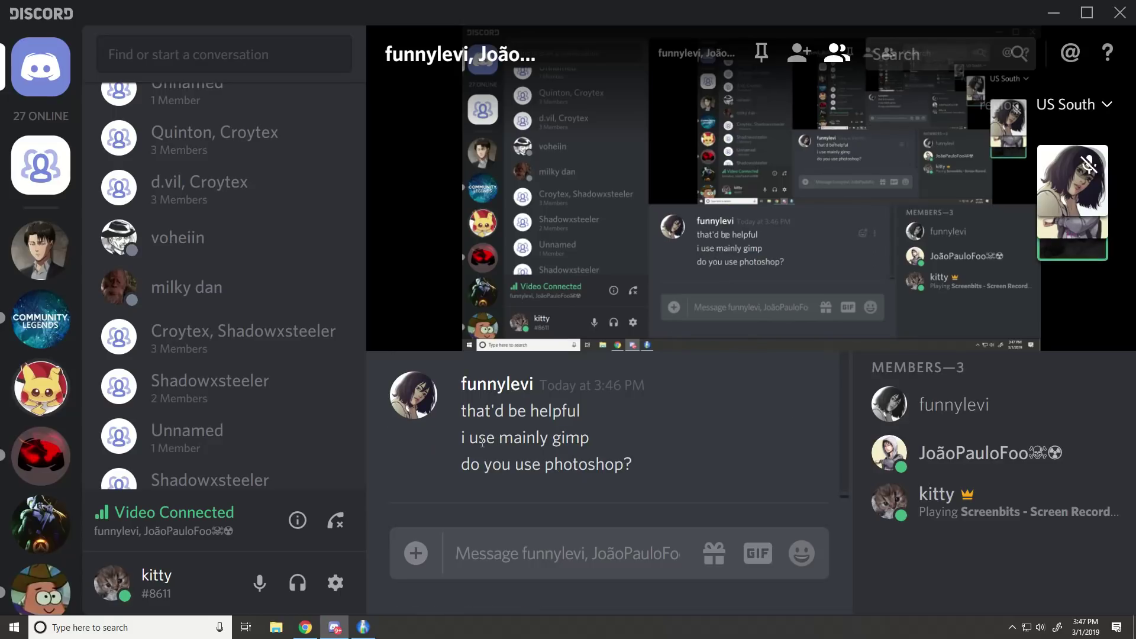
{"action": "left_click", "coordinate": [416, 553]}
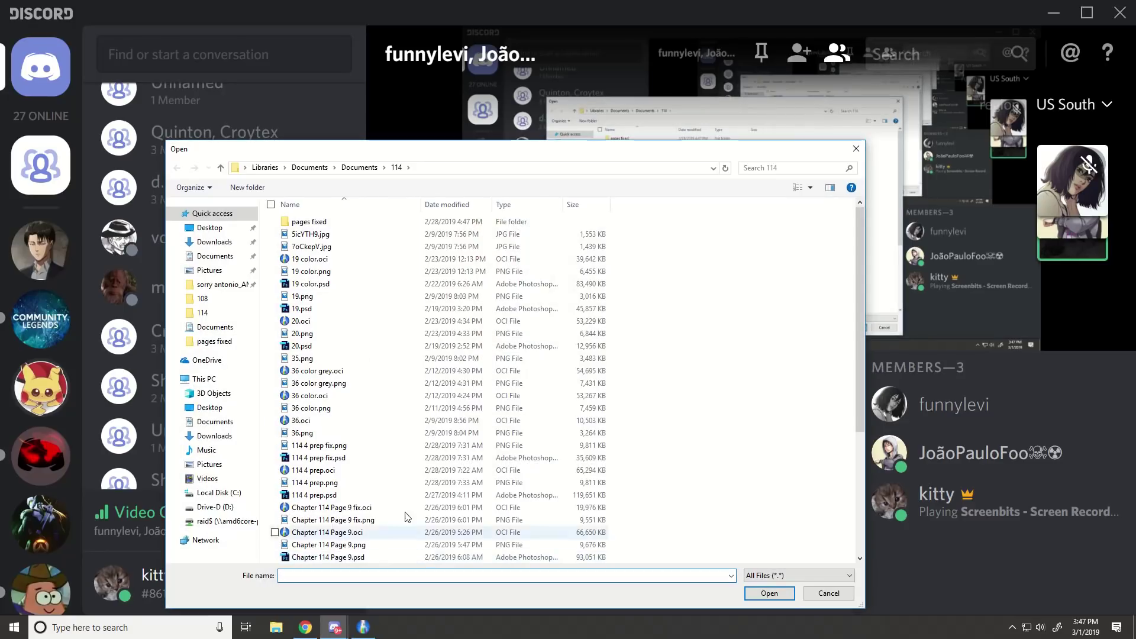
{"action": "left_click", "coordinate": [359, 168]}
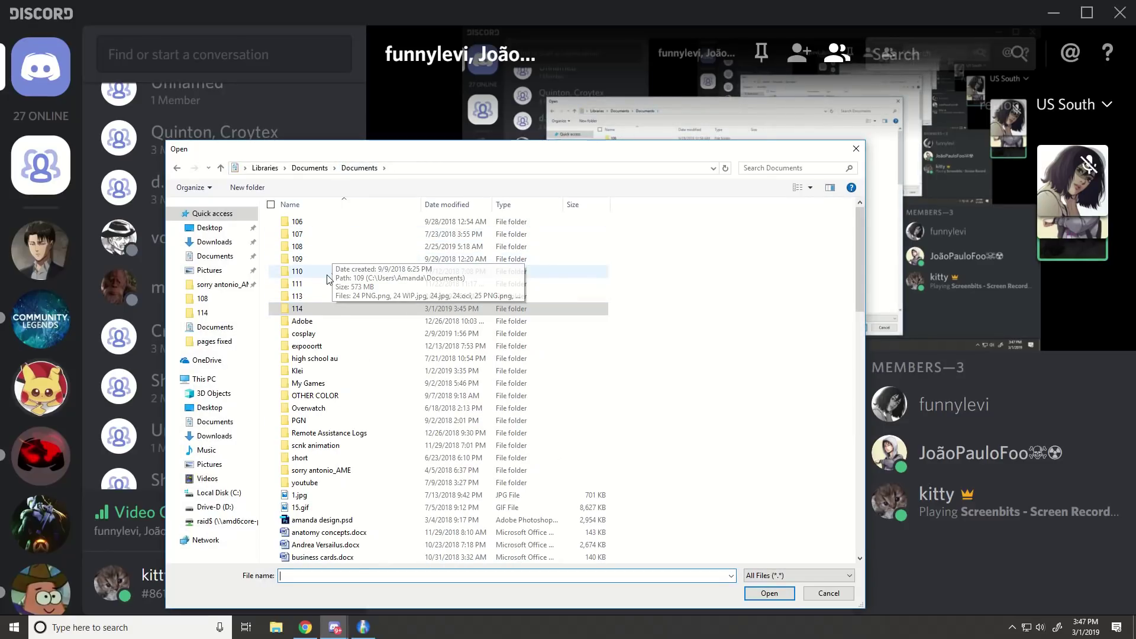
{"action": "left_click", "coordinate": [319, 236]}
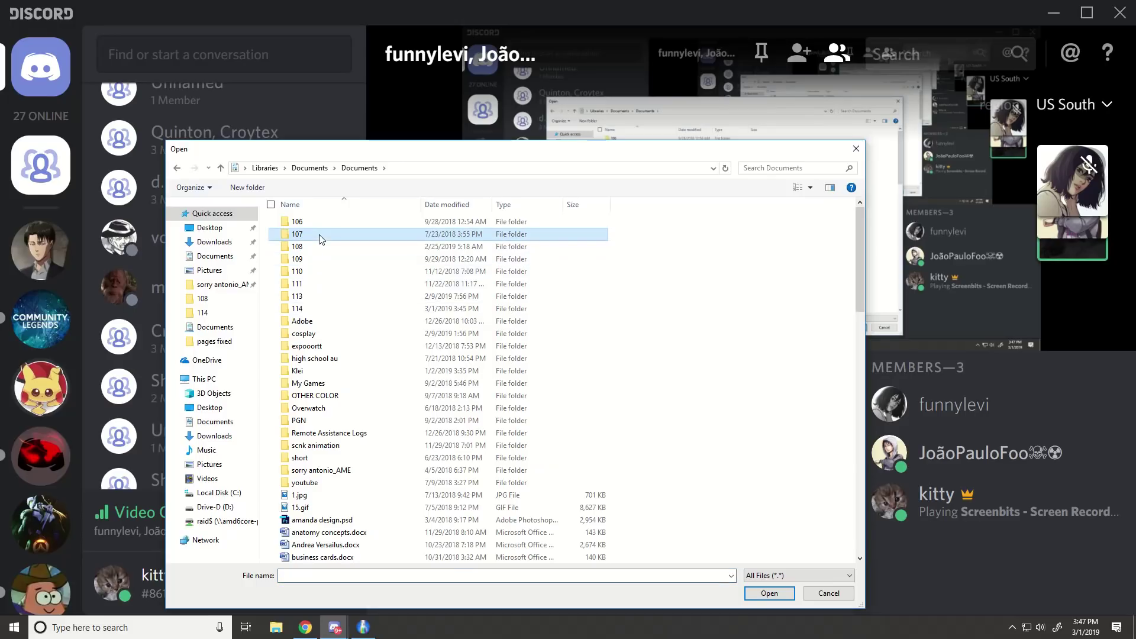
{"action": "double_click", "coordinate": [319, 235]}
{"action": "left_click", "coordinate": [319, 234]}
{"action": "scroll", "coordinate": [352, 493], "scroll_direction": "down", "scroll_amount": 2}
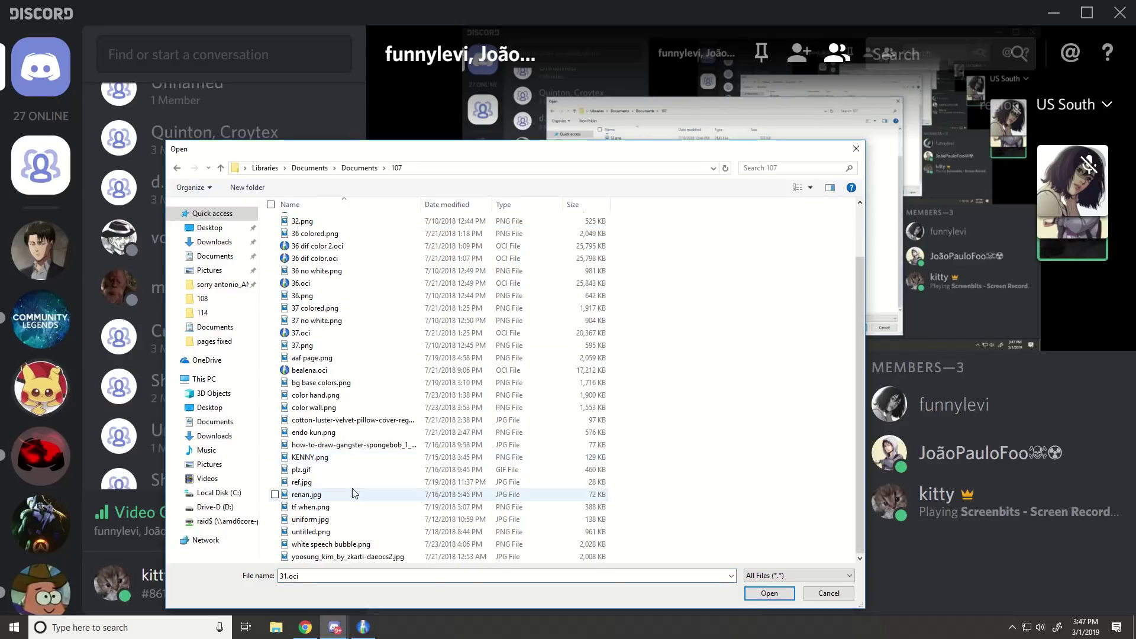
{"action": "scroll", "coordinate": [352, 488], "scroll_direction": "up", "scroll_amount": 2}
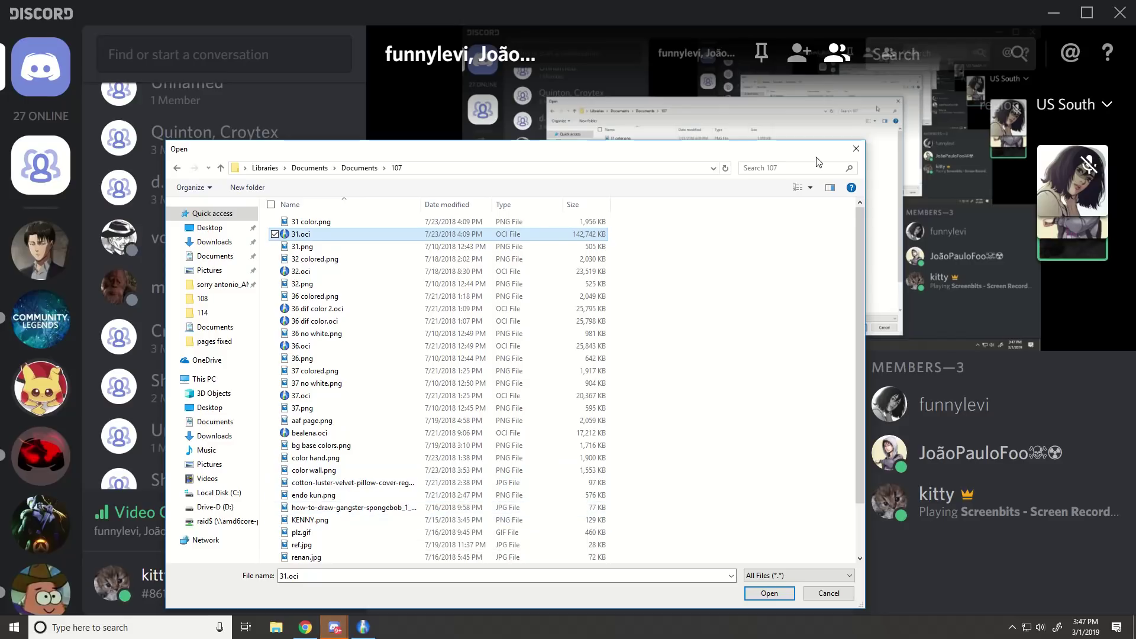
{"action": "left_click", "coordinate": [325, 261]}
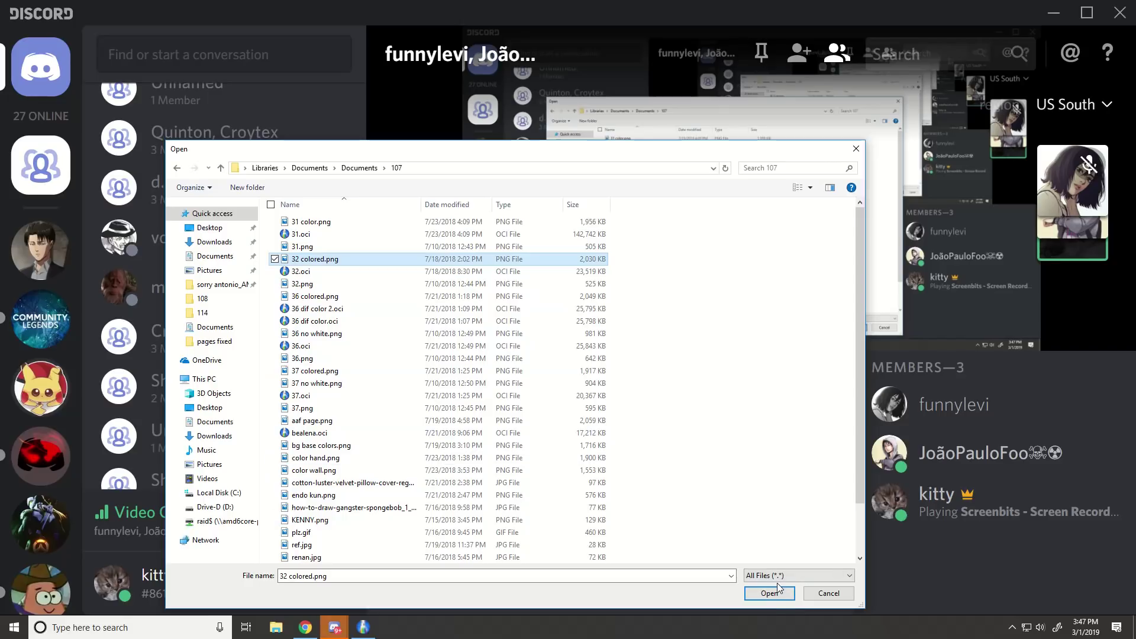
{"action": "left_click", "coordinate": [771, 593]}
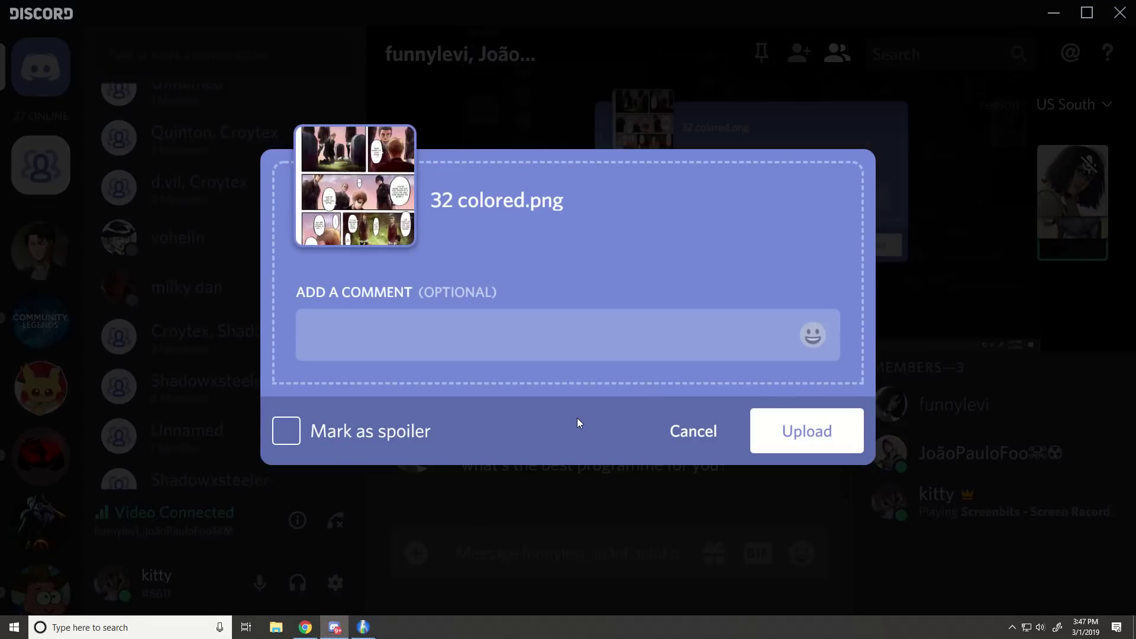
{"action": "left_click", "coordinate": [701, 431]}
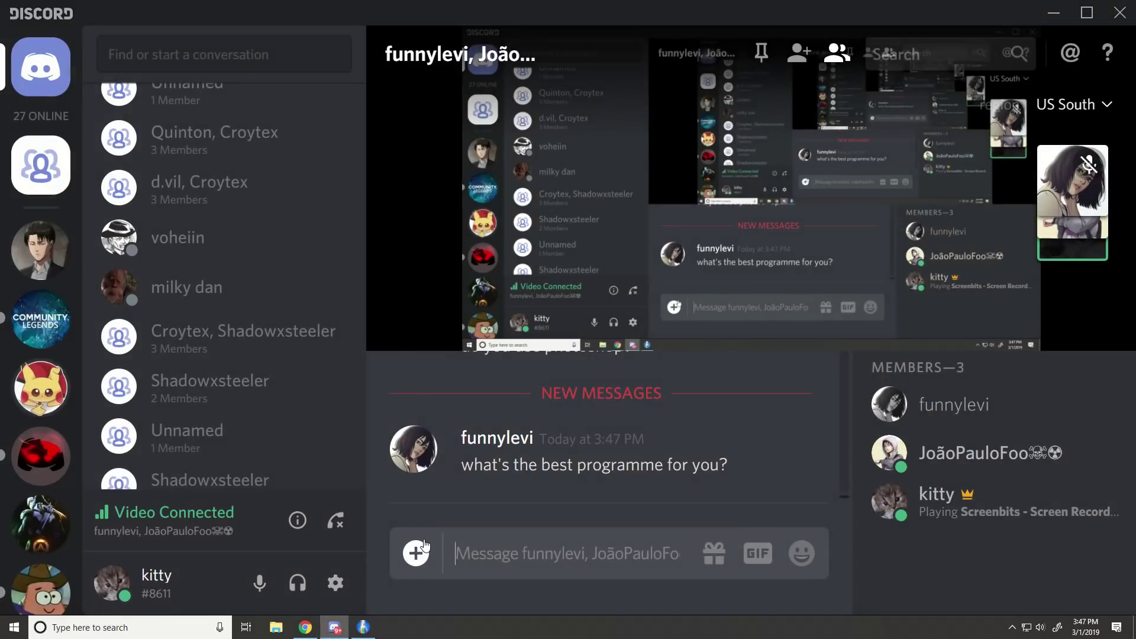
Switch to openCanvas, activate the Pen 1 brush, and examine the whole colored panel at several magnifications.
{"action": "left_click", "coordinate": [372, 625]}
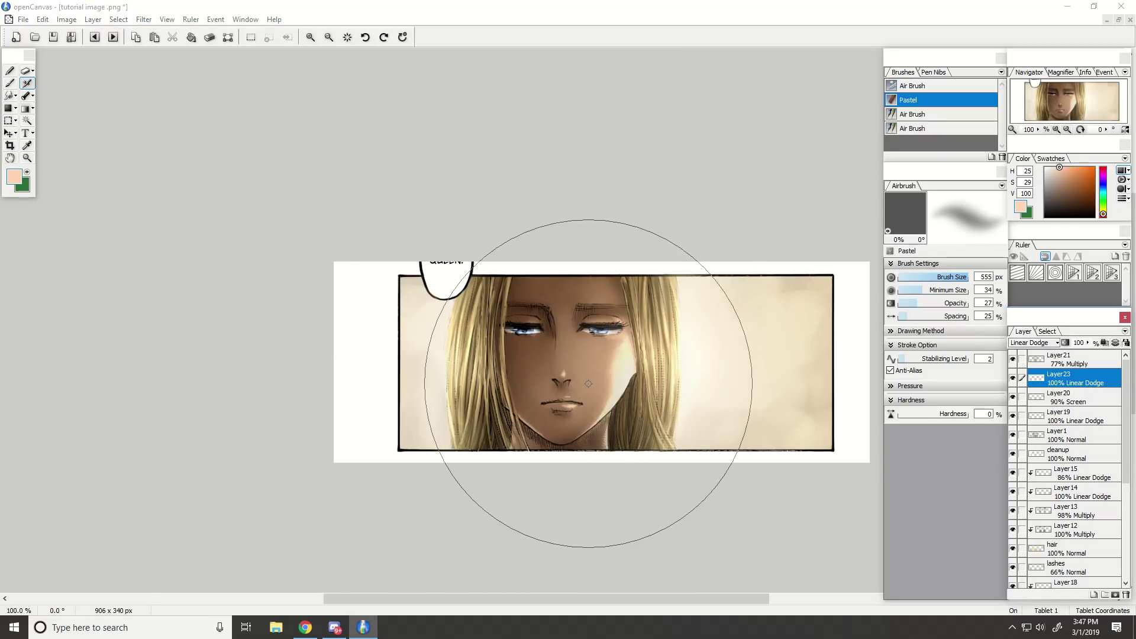
{"action": "scroll", "coordinate": [588, 383], "scroll_direction": "down", "scroll_amount": 1}
{"action": "scroll", "coordinate": [588, 383], "scroll_direction": "up", "scroll_amount": 2}
{"action": "left_click_drag", "start_coordinate": [533, 600], "coordinate": [565, 599]}
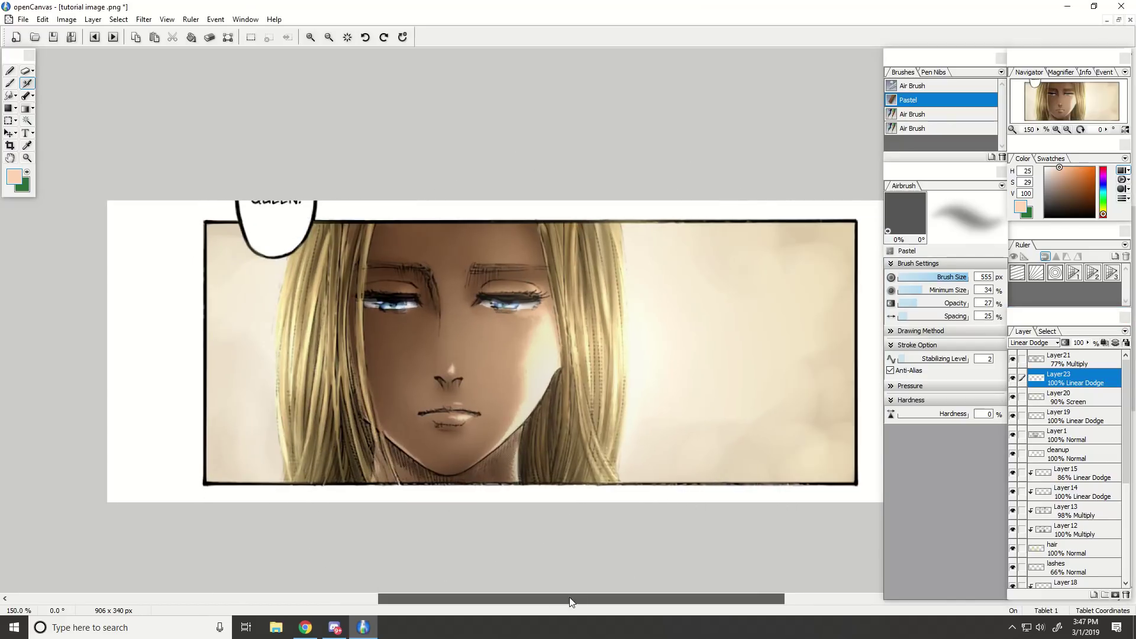
{"action": "left_click", "coordinate": [10, 71]}
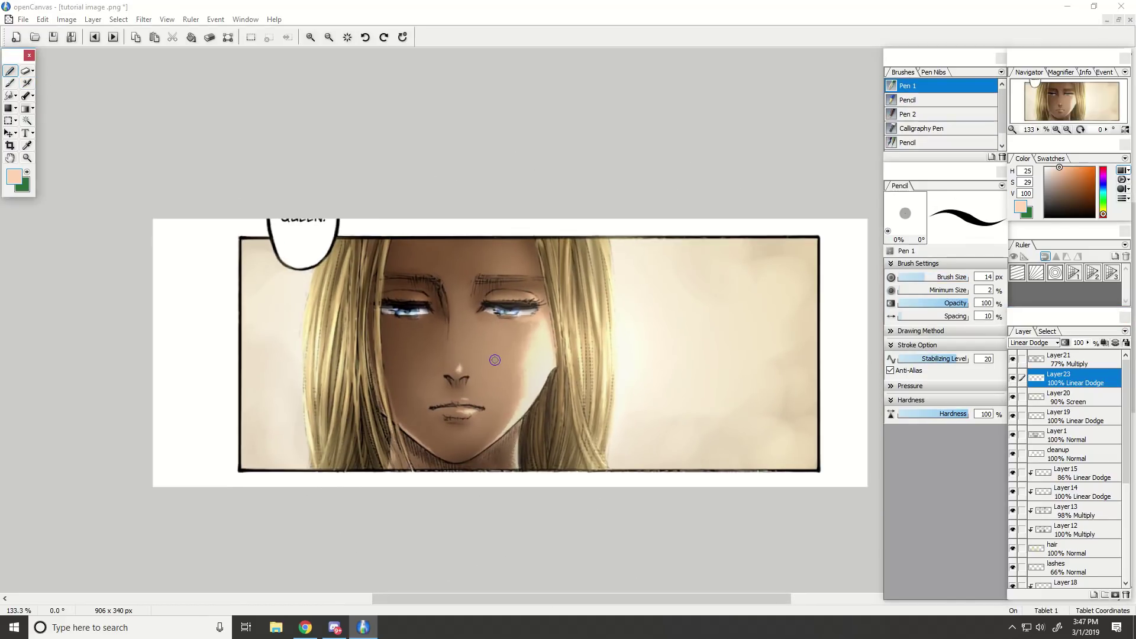
{"action": "scroll", "coordinate": [488, 353], "scroll_direction": "down", "scroll_amount": 2}
{"action": "scroll", "coordinate": [485, 414], "scroll_direction": "up", "scroll_amount": 3}
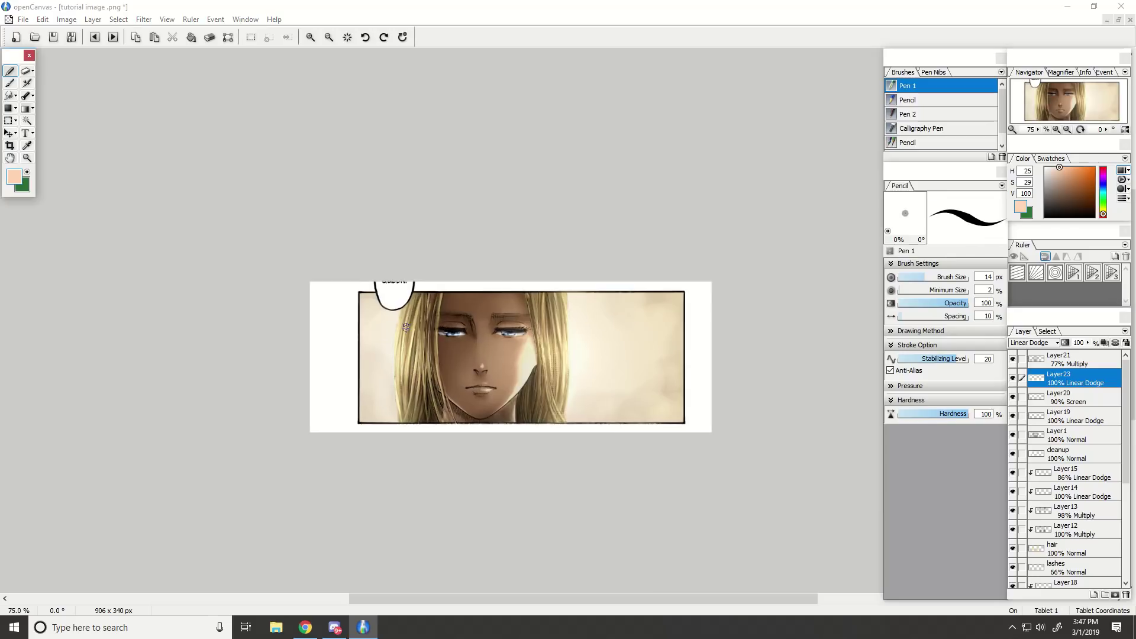
{"action": "scroll", "coordinate": [540, 538], "scroll_direction": "down", "scroll_amount": 2}
{"action": "scroll", "coordinate": [528, 512], "scroll_direction": "up", "scroll_amount": 1}
{"action": "scroll", "coordinate": [528, 512], "scroll_direction": "up", "scroll_amount": 1}
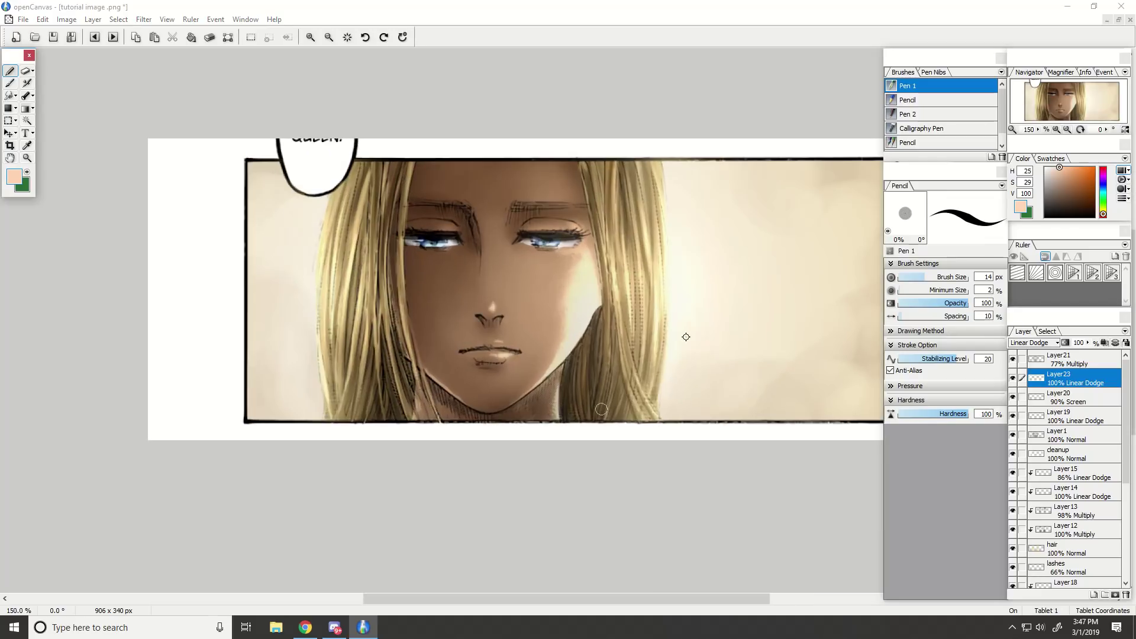
{"action": "left_click_drag", "start_coordinate": [1067, 111], "coordinate": [1075, 100]}
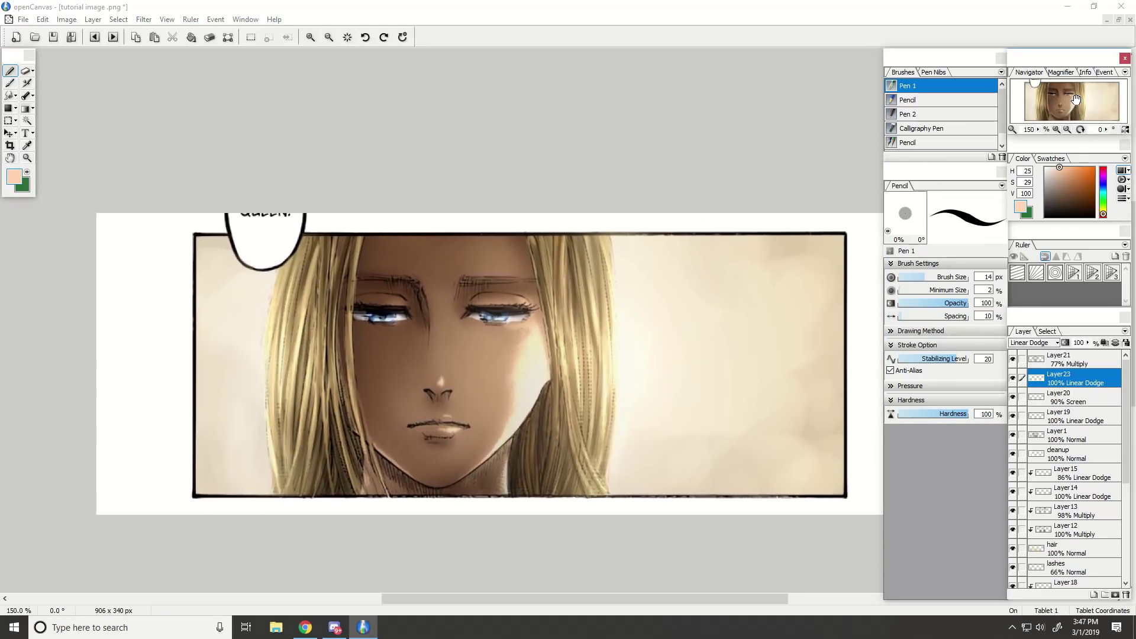
Check the Discord group chat for new messages, and return to openCanvas to look over the face and hair coloring.
{"action": "left_click", "coordinate": [333, 628]}
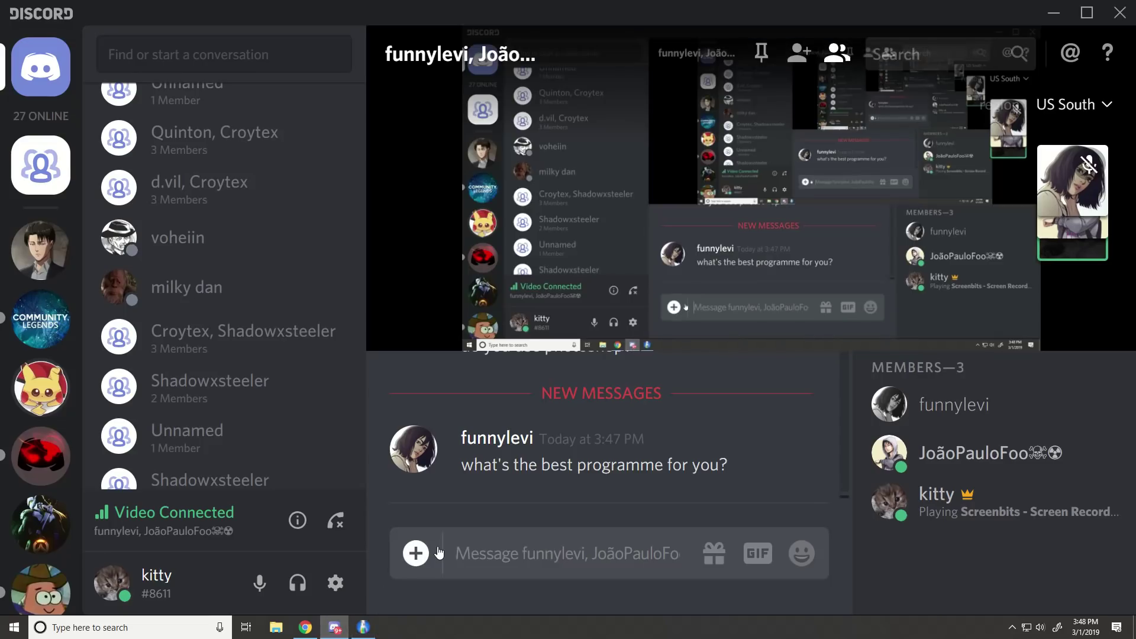
{"action": "left_click", "coordinate": [364, 627]}
{"action": "scroll", "coordinate": [391, 343], "scroll_direction": "down", "scroll_amount": 2}
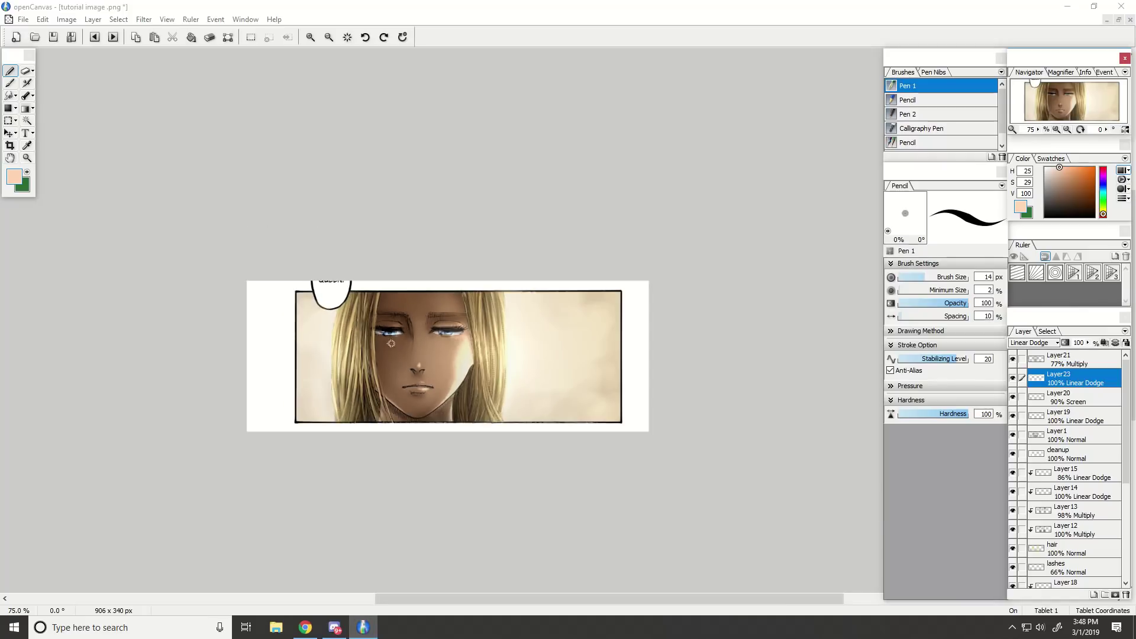
{"action": "scroll", "coordinate": [292, 347], "scroll_direction": "up", "scroll_amount": 1}
{"action": "scroll", "coordinate": [324, 356], "scroll_direction": "up", "scroll_amount": 1}
{"action": "scroll", "coordinate": [437, 391], "scroll_direction": "down", "scroll_amount": 1}
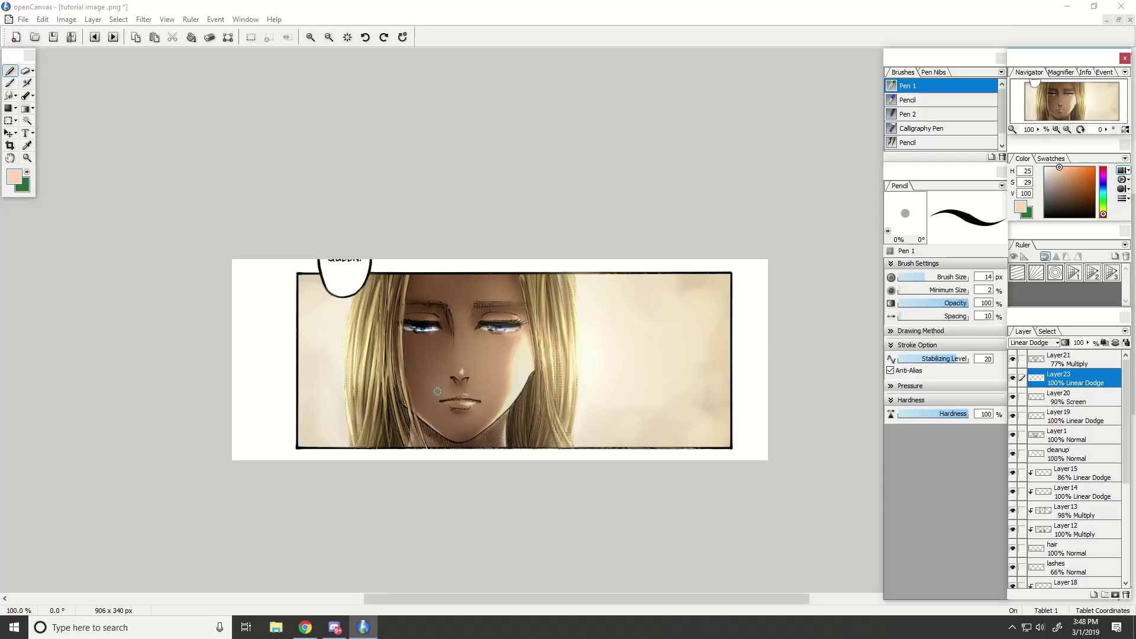
{"action": "scroll", "coordinate": [454, 370], "scroll_direction": "up", "scroll_amount": 1}
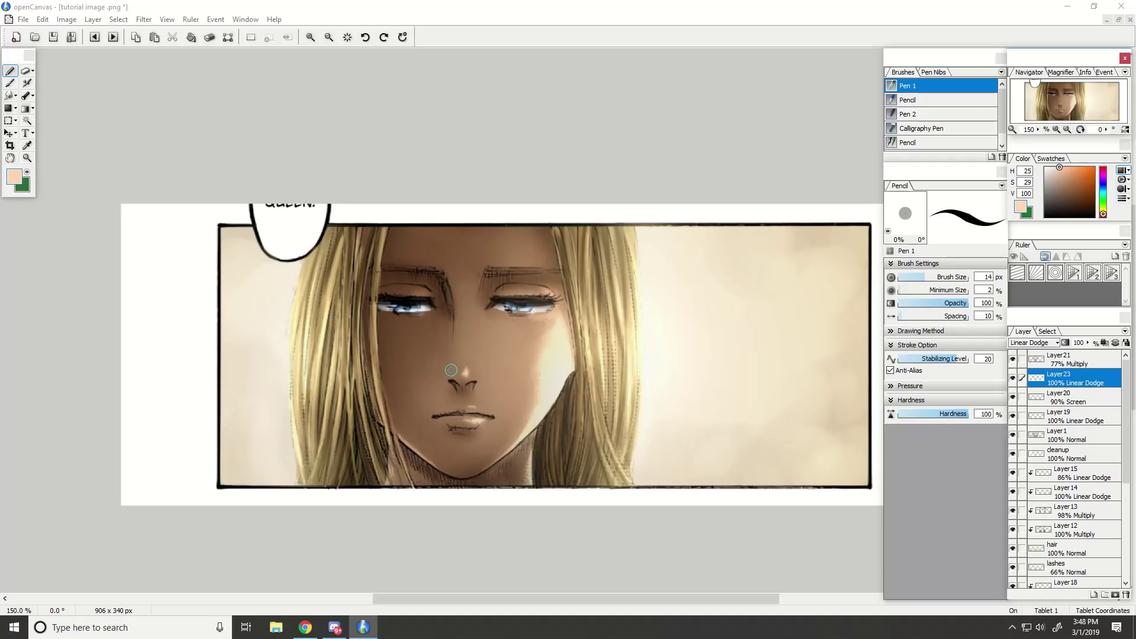
Select Layer21 and look through the layer stack down to Layer4 at the bottom.
{"action": "left_click", "coordinate": [1065, 359]}
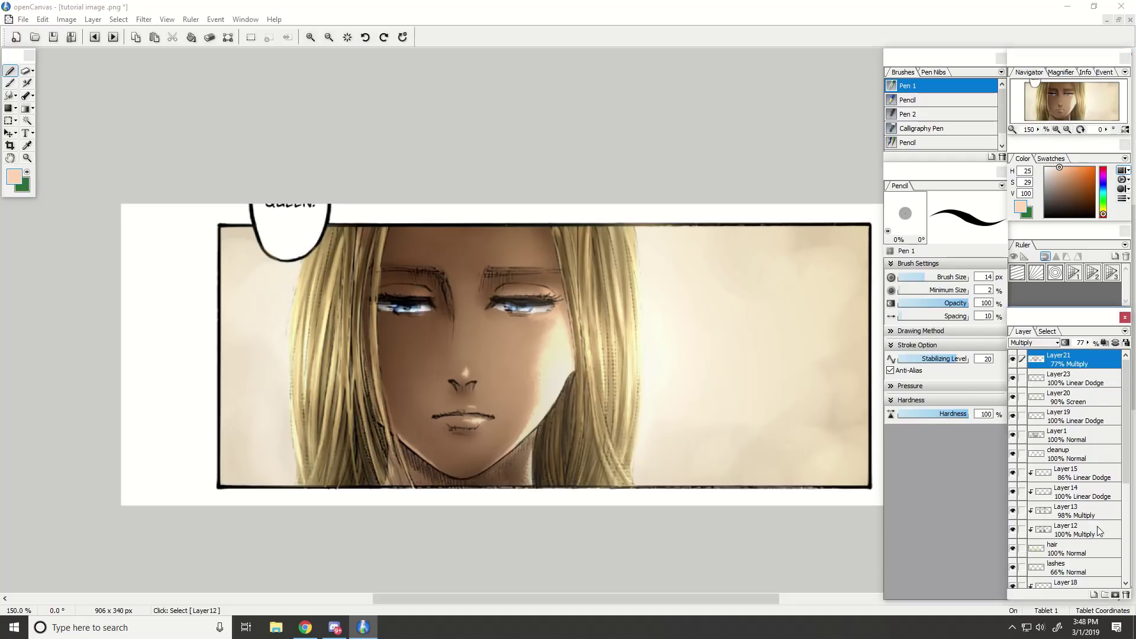
{"action": "scroll", "coordinate": [1098, 523], "scroll_direction": "down", "scroll_amount": 3}
{"action": "scroll", "coordinate": [1098, 522], "scroll_direction": "up", "scroll_amount": 3}
{"action": "scroll", "coordinate": [1067, 513], "scroll_direction": "down", "scroll_amount": 4}
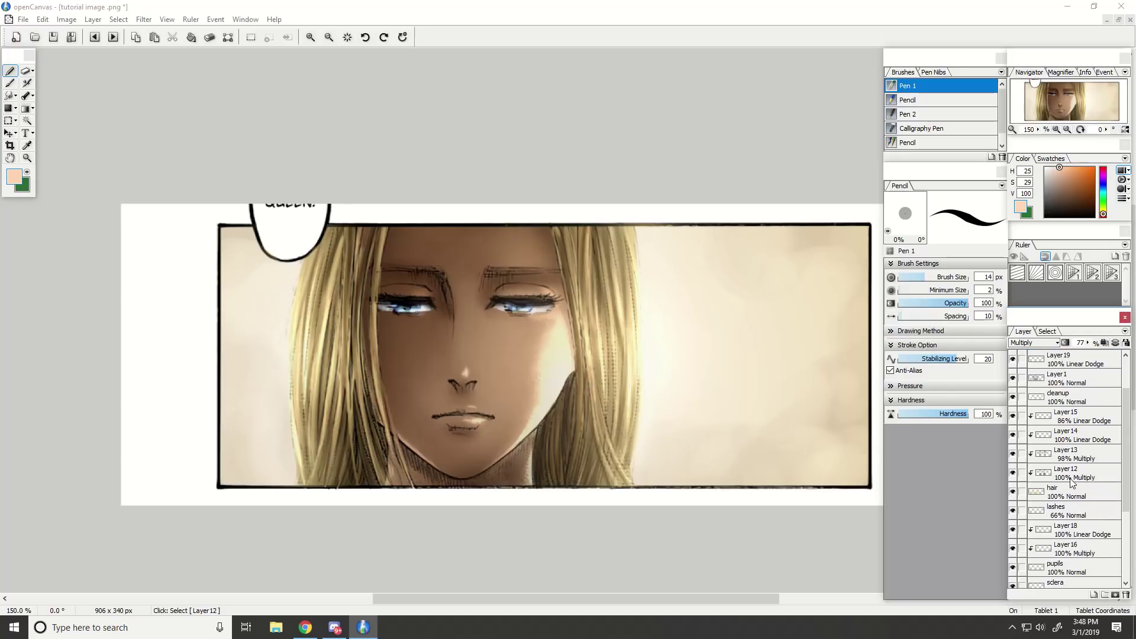
{"action": "scroll", "coordinate": [722, 385], "scroll_direction": "down", "scroll_amount": 2}
{"action": "scroll", "coordinate": [641, 337], "scroll_direction": "up", "scroll_amount": 1}
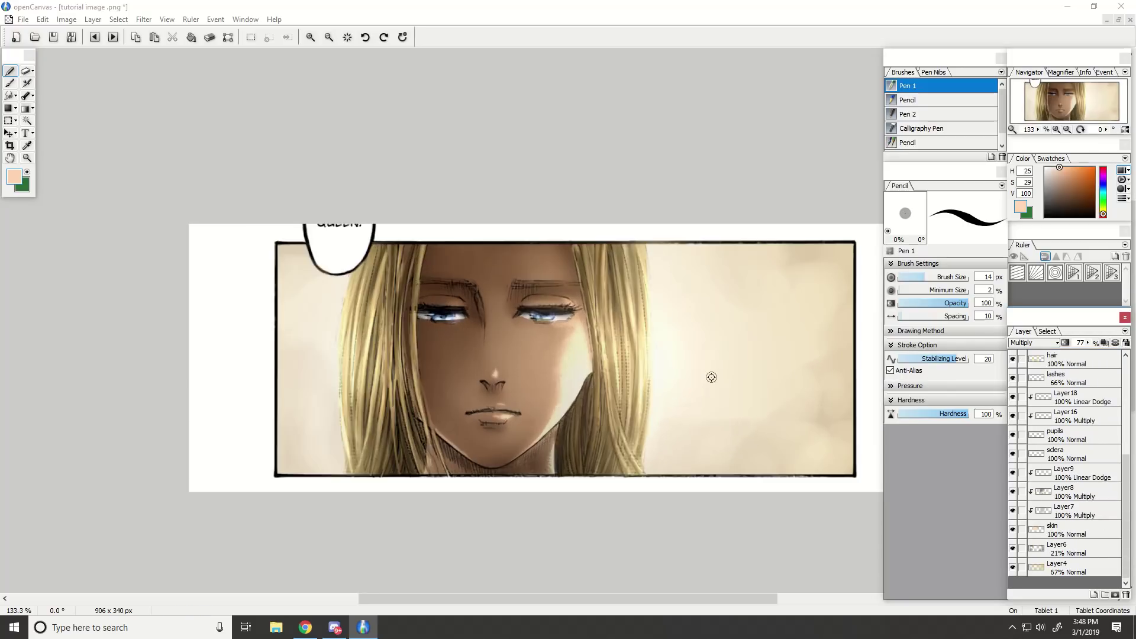
Examine the eyes and facial shading of the panel up close, and return to an overview of the artwork.
{"action": "scroll", "coordinate": [709, 378], "scroll_direction": "down", "scroll_amount": 2}
{"action": "scroll", "coordinate": [763, 392], "scroll_direction": "up", "scroll_amount": 2}
{"action": "scroll", "coordinate": [535, 343], "scroll_direction": "up", "scroll_amount": 2}
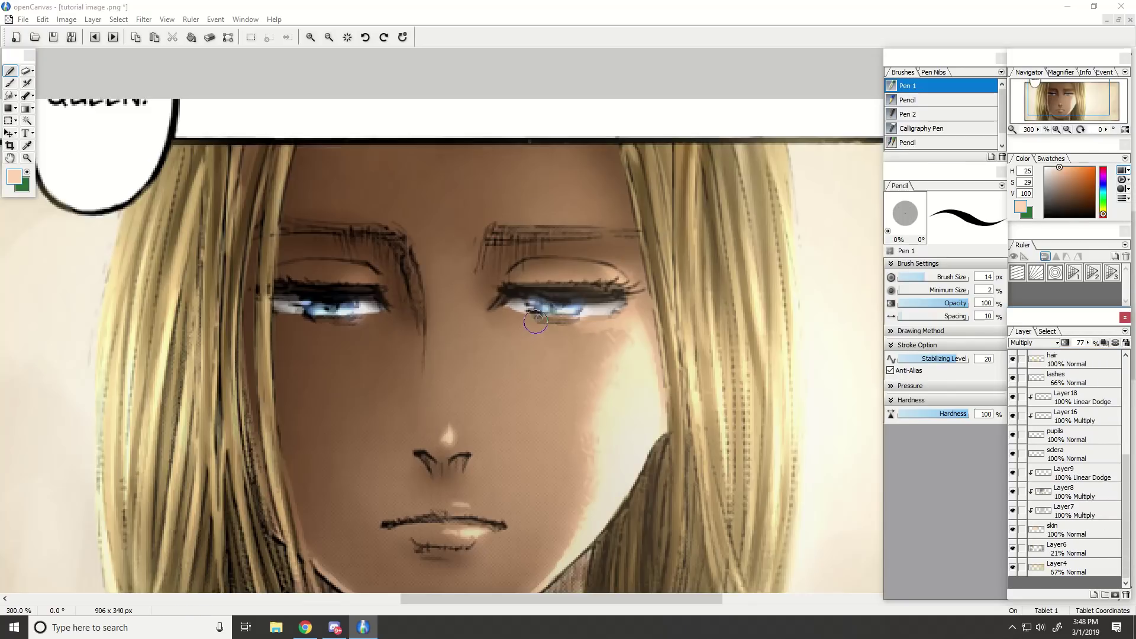
{"action": "scroll", "coordinate": [561, 322], "scroll_direction": "down", "scroll_amount": 3}
{"action": "scroll", "coordinate": [561, 321], "scroll_direction": "up", "scroll_amount": 1}
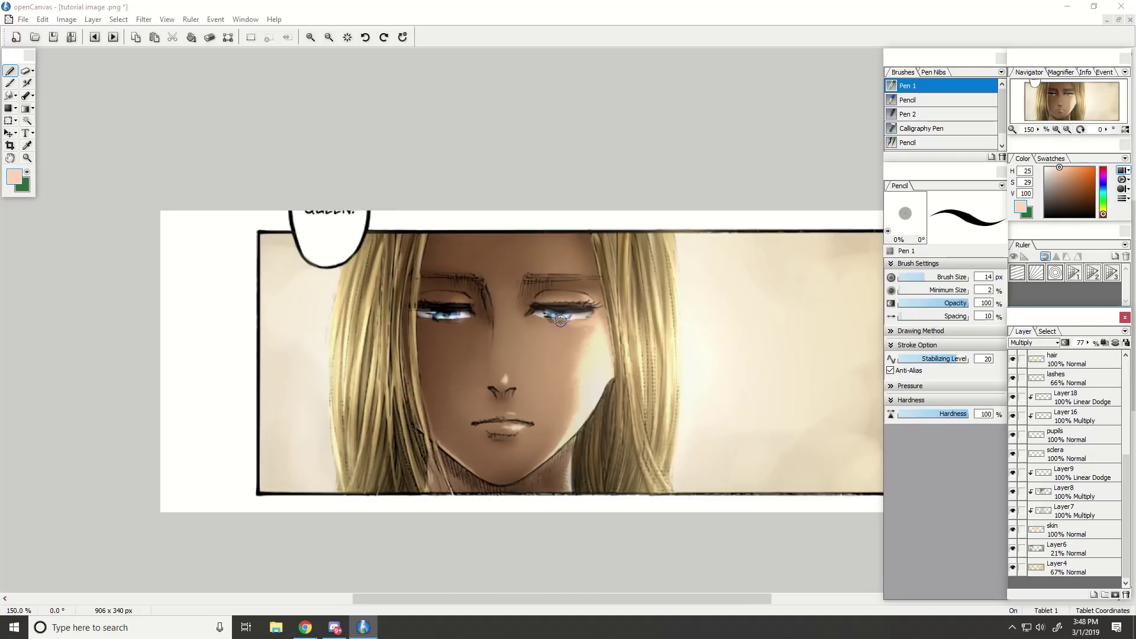
{"action": "scroll", "coordinate": [560, 321], "scroll_direction": "down", "scroll_amount": 1}
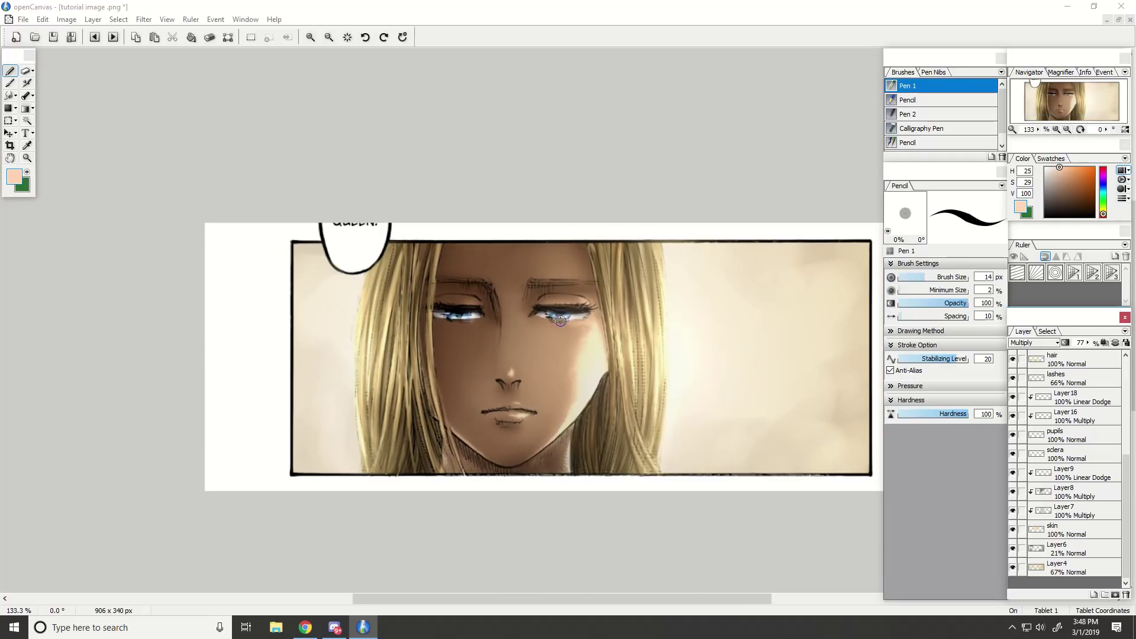
Switch to Discord, read through earlier and recent group chat messages, and return to openCanvas after checking the chat for replies.
{"action": "left_click", "coordinate": [335, 627]}
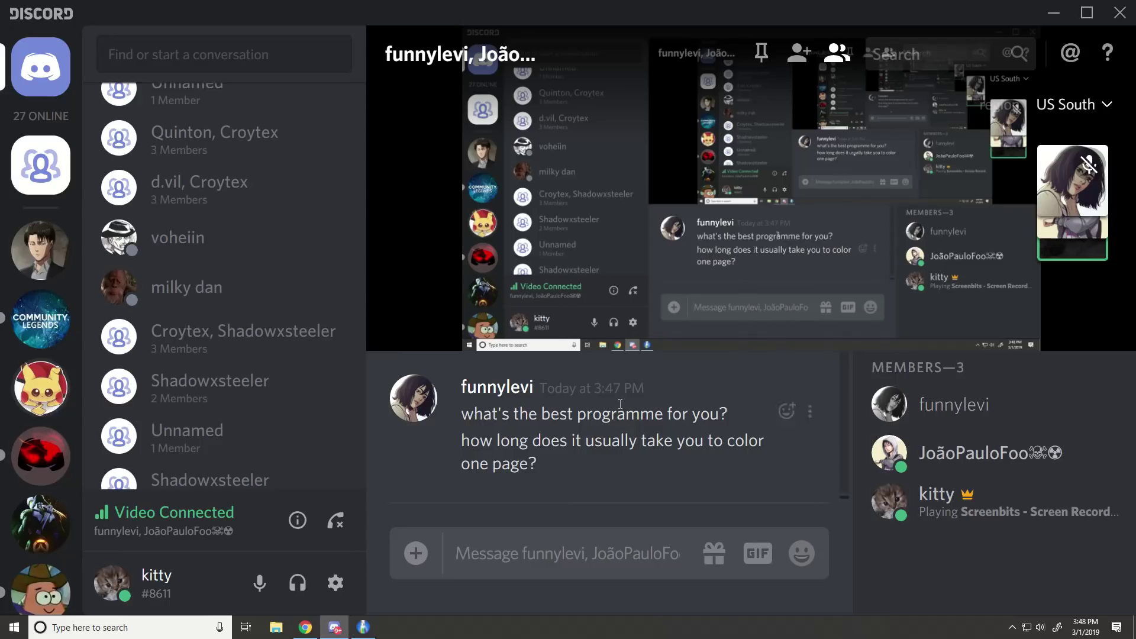
{"action": "scroll", "coordinate": [580, 490], "scroll_direction": "up", "scroll_amount": 10}
{"action": "scroll", "coordinate": [604, 473], "scroll_direction": "up", "scroll_amount": 10}
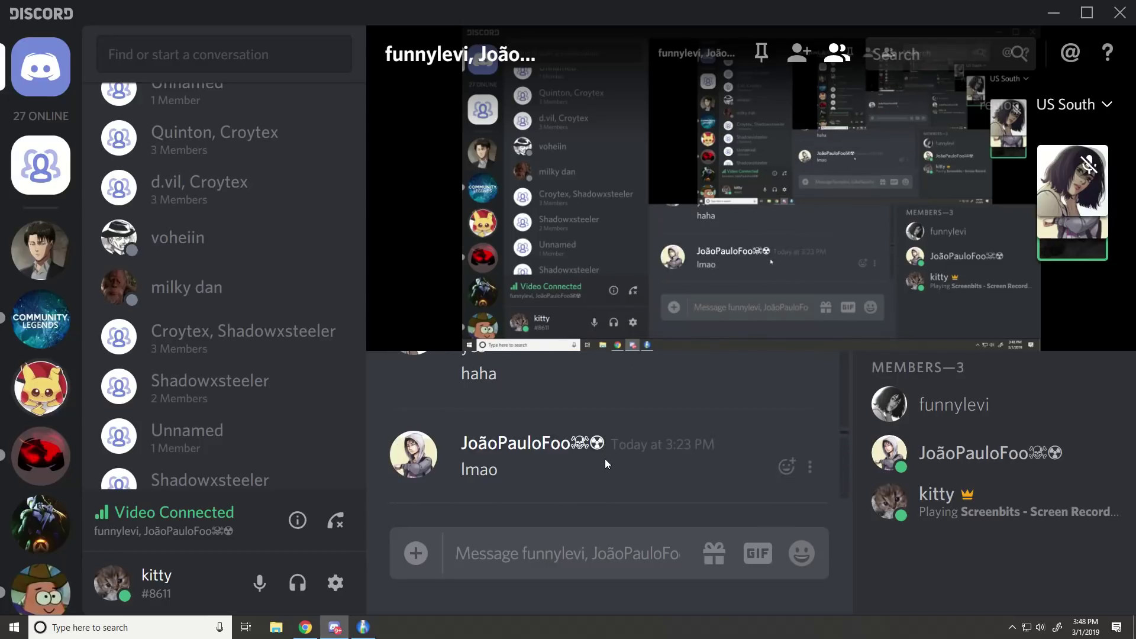
{"action": "scroll", "coordinate": [603, 450], "scroll_direction": "up", "scroll_amount": 1}
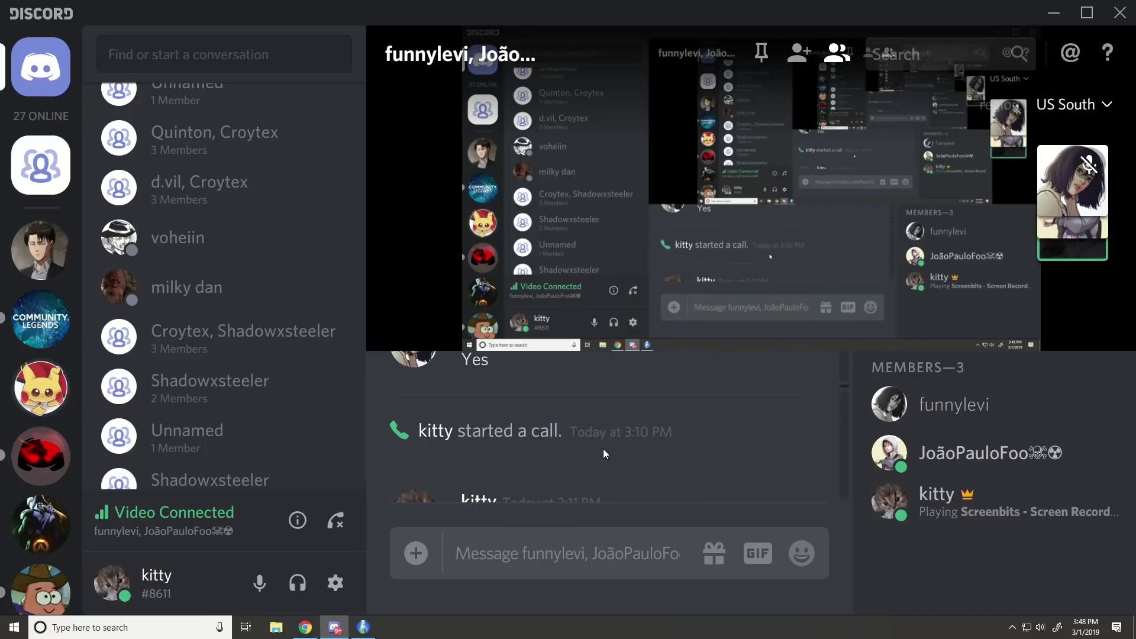
{"action": "scroll", "coordinate": [603, 449], "scroll_direction": "down", "scroll_amount": 1}
{"action": "left_click_drag", "start_coordinate": [845, 391], "coordinate": [853, 502]}
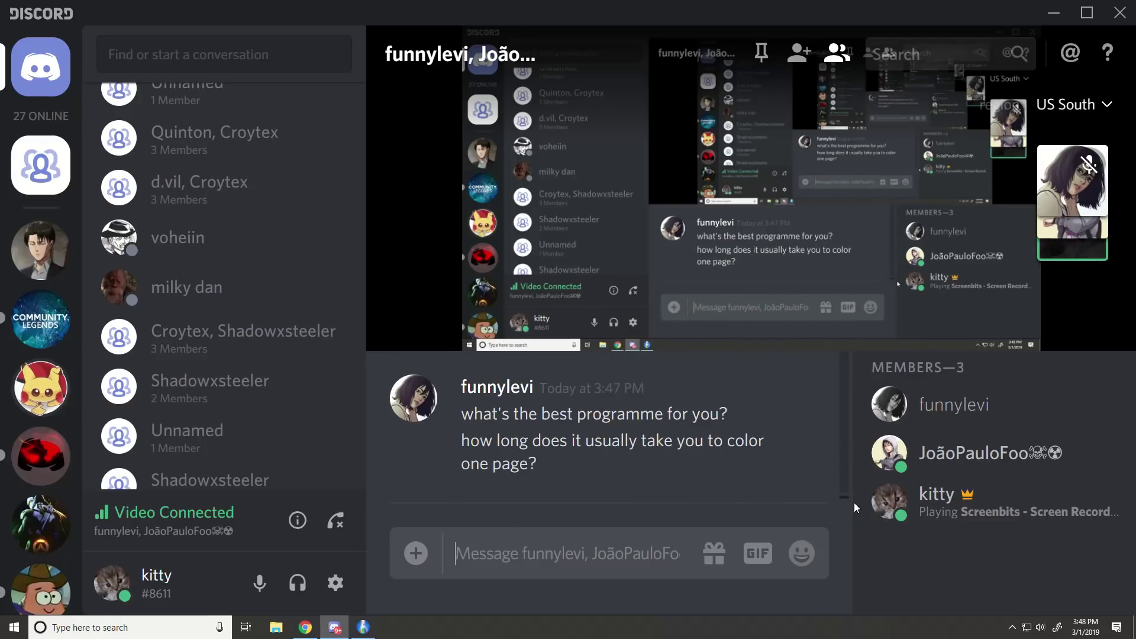
{"action": "left_click", "coordinate": [363, 627]}
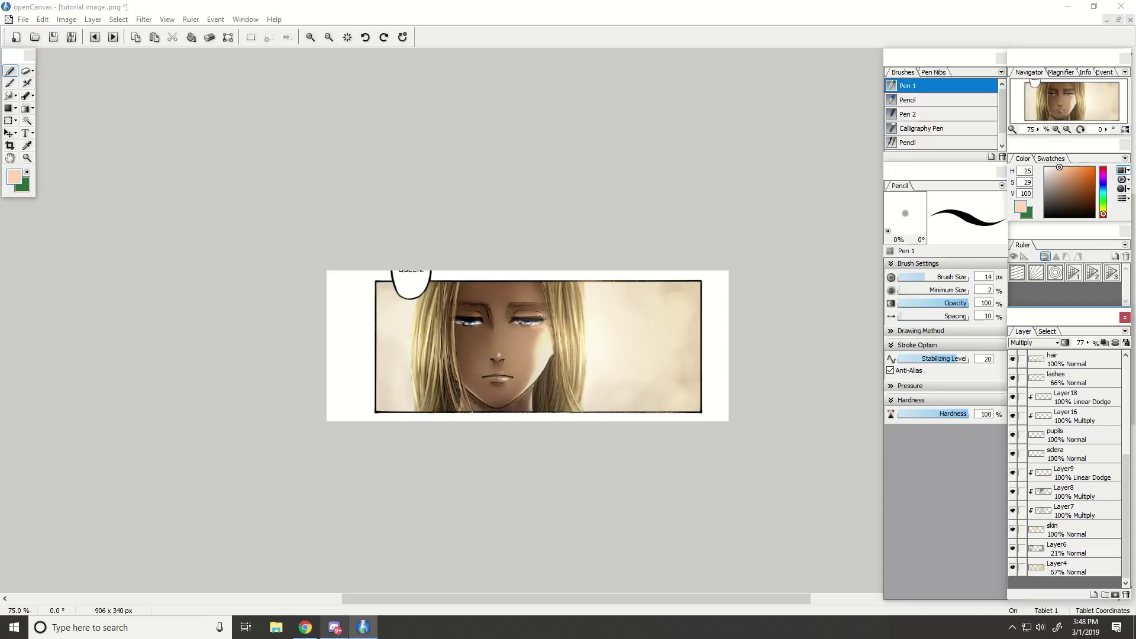
{"action": "left_click", "coordinate": [335, 627]}
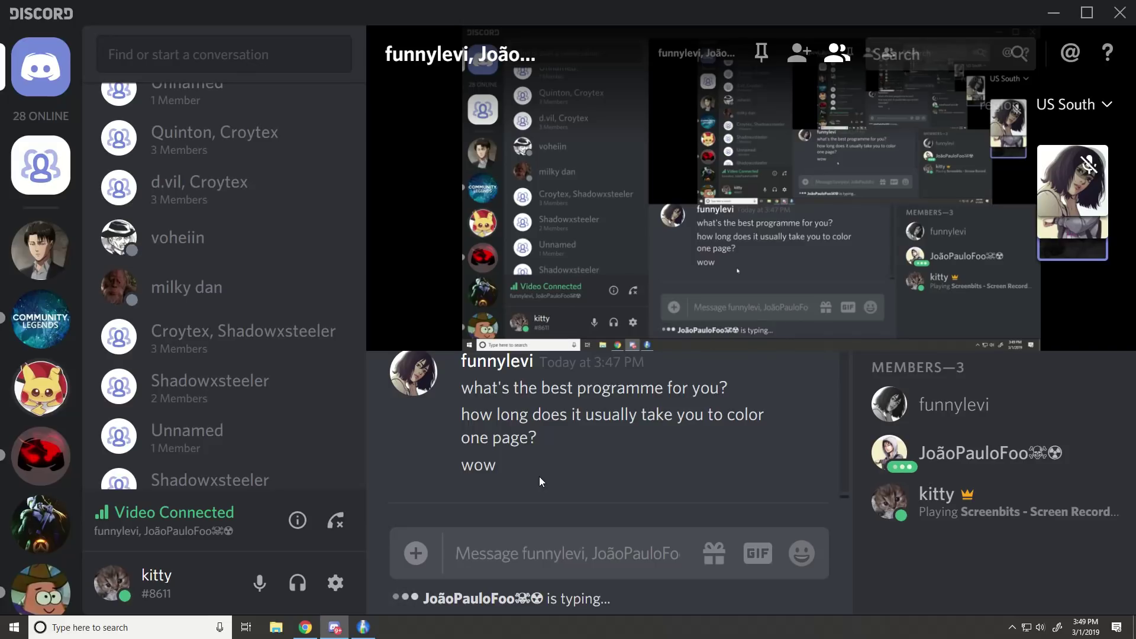
{"action": "left_click", "coordinate": [370, 628]}
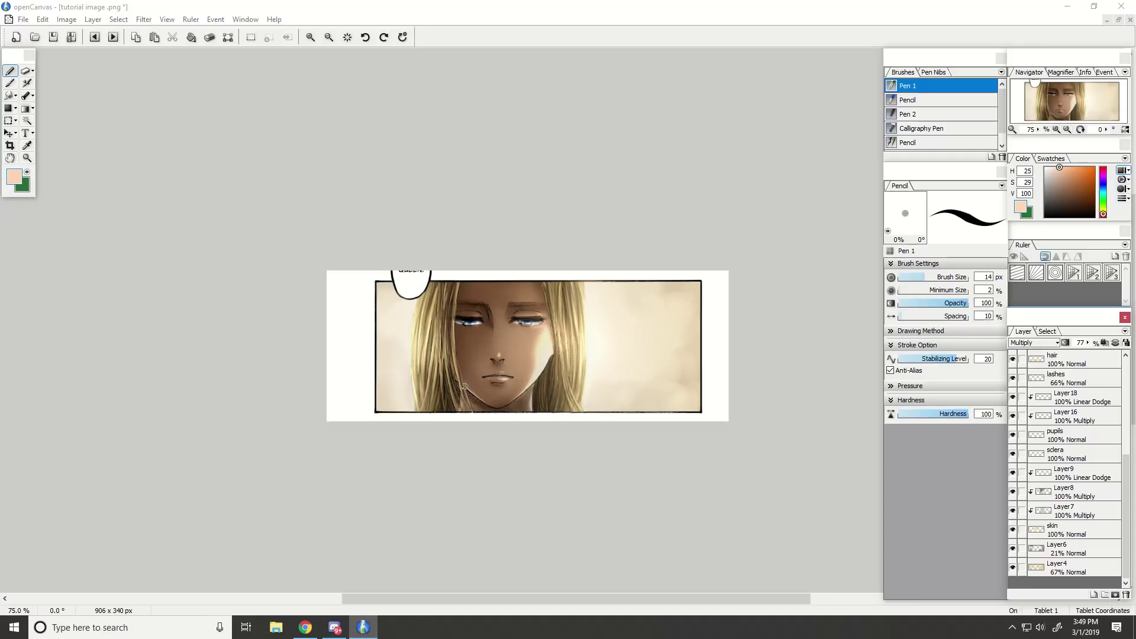
Add a new layer above Layer23, set its blending mode to Linear Dodge, and choose a pale yellow (H 47, S 31, V 100).
{"action": "scroll", "coordinate": [465, 386], "scroll_direction": "up", "scroll_amount": 1}
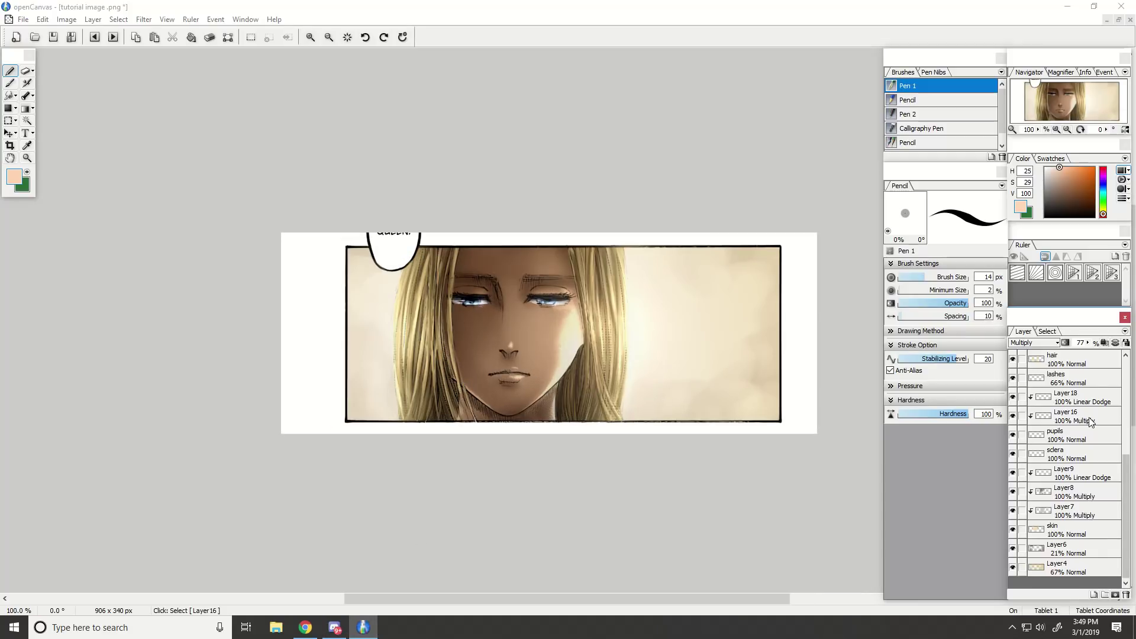
{"action": "scroll", "coordinate": [1083, 390], "scroll_direction": "up", "scroll_amount": 4}
{"action": "left_click", "coordinate": [1082, 387]}
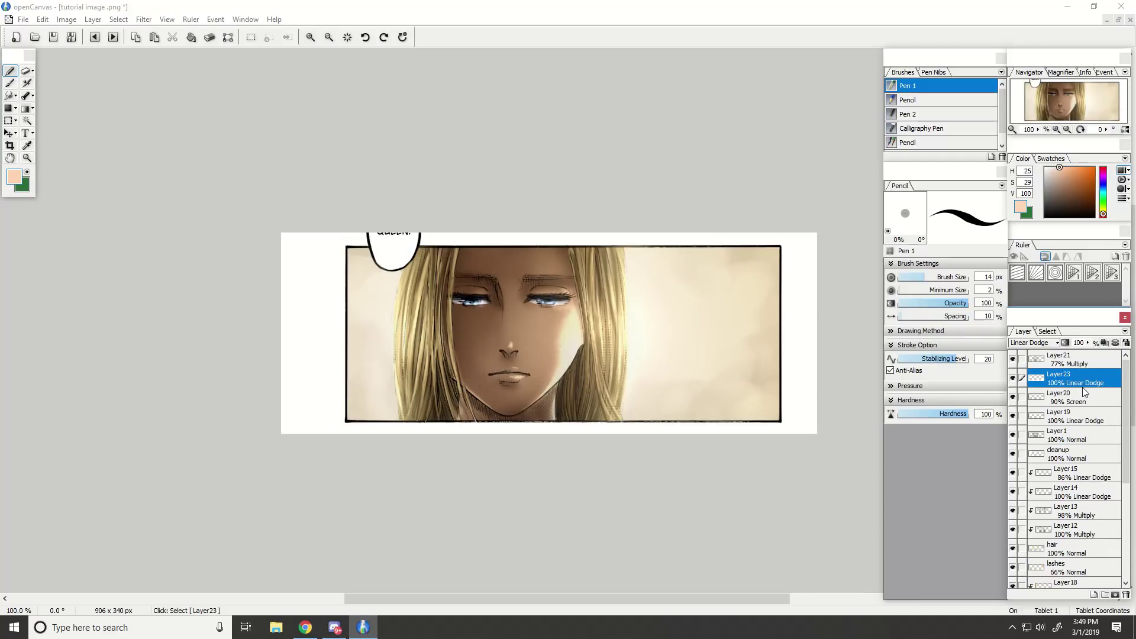
{"action": "left_click", "coordinate": [1093, 595]}
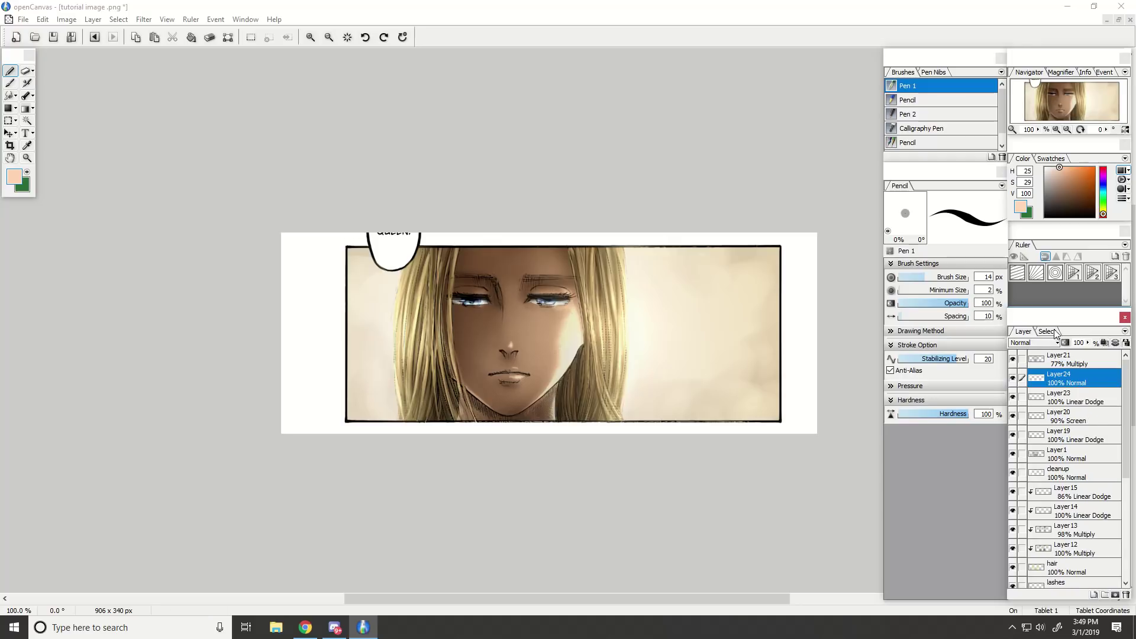
{"action": "left_click", "coordinate": [1033, 343]}
{"action": "left_click", "coordinate": [1050, 92]}
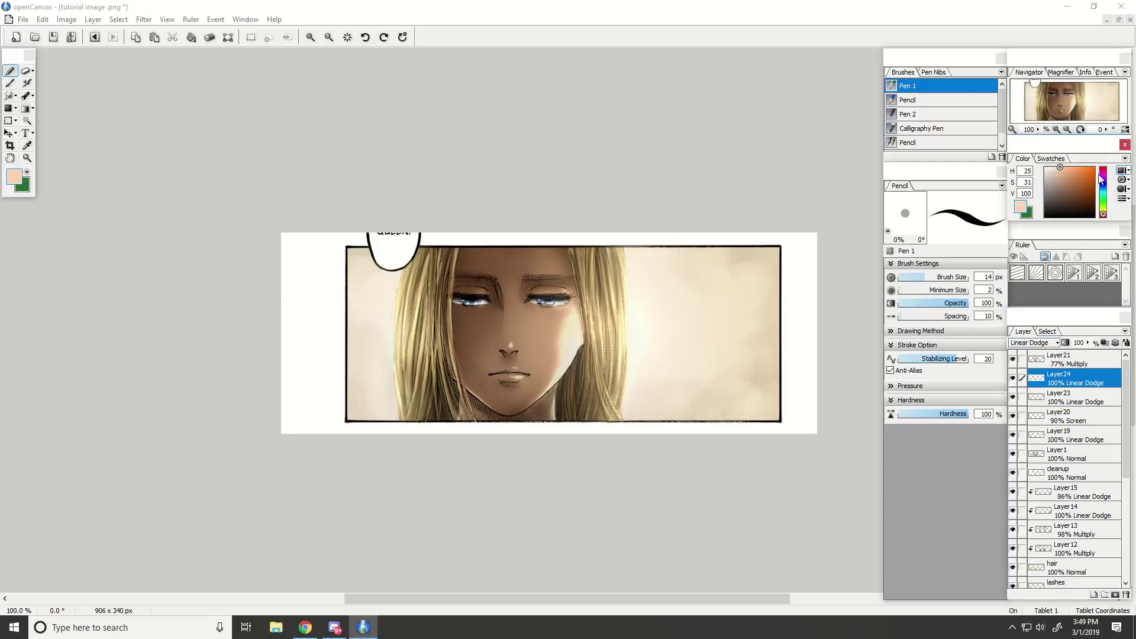
{"action": "left_click_drag", "start_coordinate": [1102, 213], "coordinate": [1103, 210]}
{"action": "left_click", "coordinate": [1013, 379]}
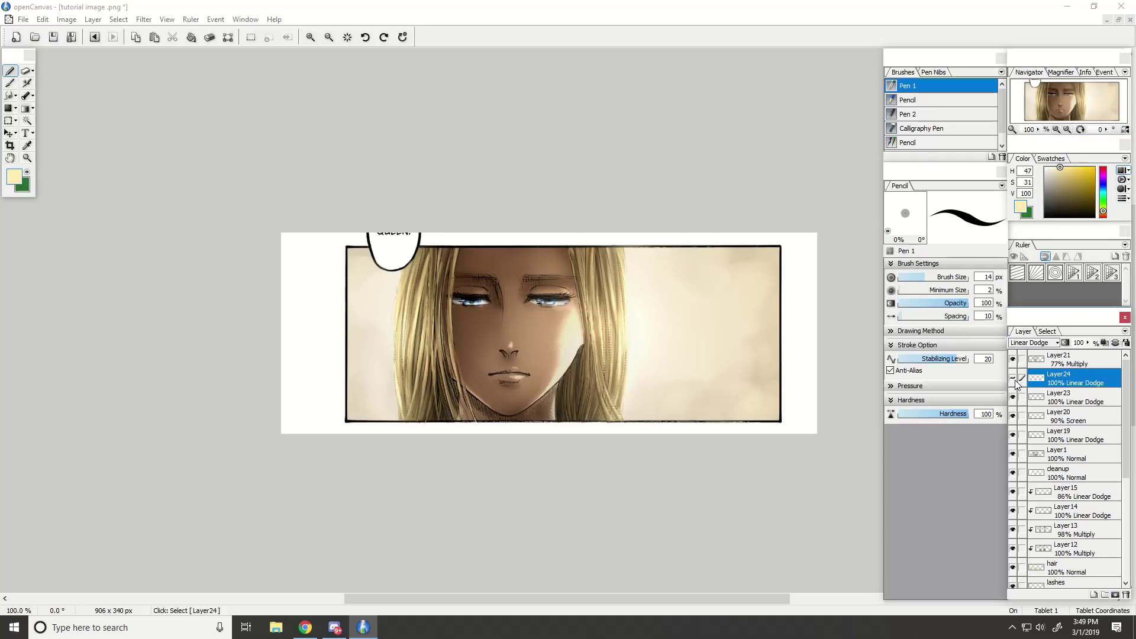
Brush pale yellow highlights with Water Color 1 onto the hair right of the face, undoing two unwanted strokes.
{"action": "key", "text": "ctrl+plus"}
{"action": "key", "text": "ctrl+plus"}
{"action": "left_click", "coordinate": [10, 84]}
{"action": "key", "text": "ctrl+plus"}
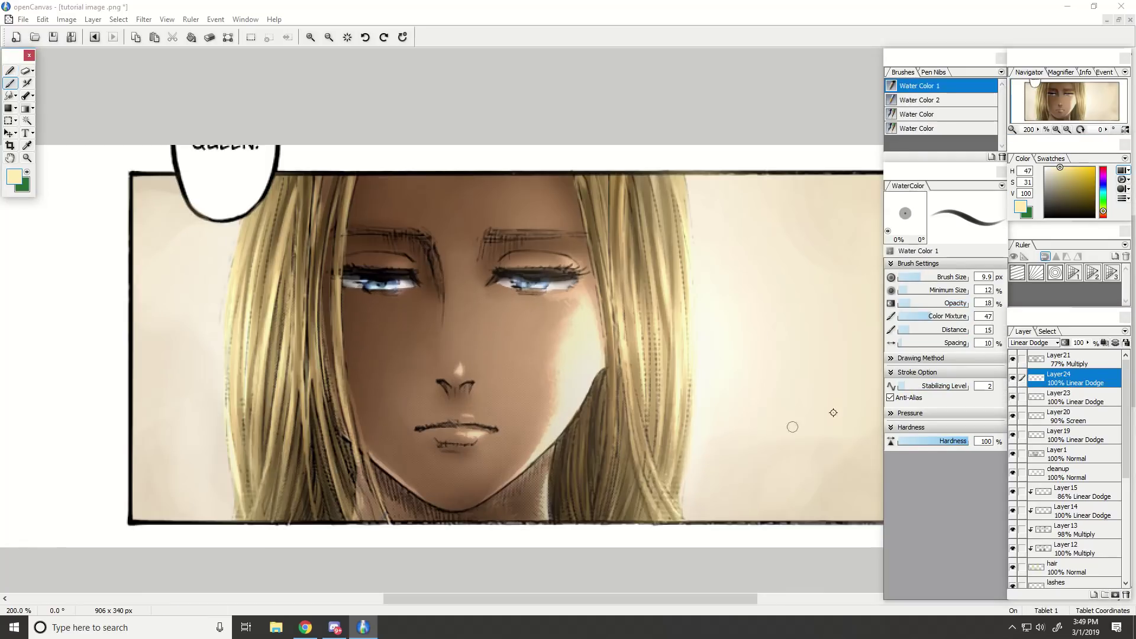
{"action": "left_click_drag", "start_coordinate": [679, 514], "coordinate": [630, 375]}
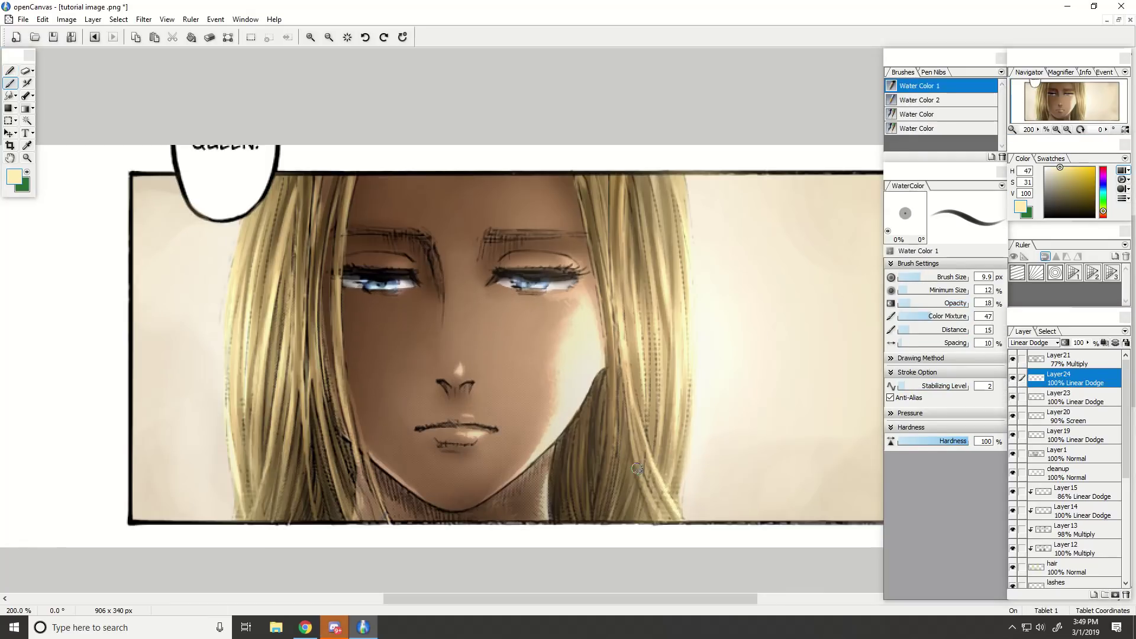
{"action": "left_click_drag", "start_coordinate": [645, 481], "coordinate": [615, 378]}
{"action": "mouse_move", "coordinate": [593, 273]}
{"action": "left_mouse_down"}
{"action": "mouse_move", "coordinate": [608, 461]}
{"action": "mouse_move", "coordinate": [668, 347]}
{"action": "mouse_move", "coordinate": [661, 258]}
{"action": "left_mouse_up"}
{"action": "key", "text": "ctrl+z"}
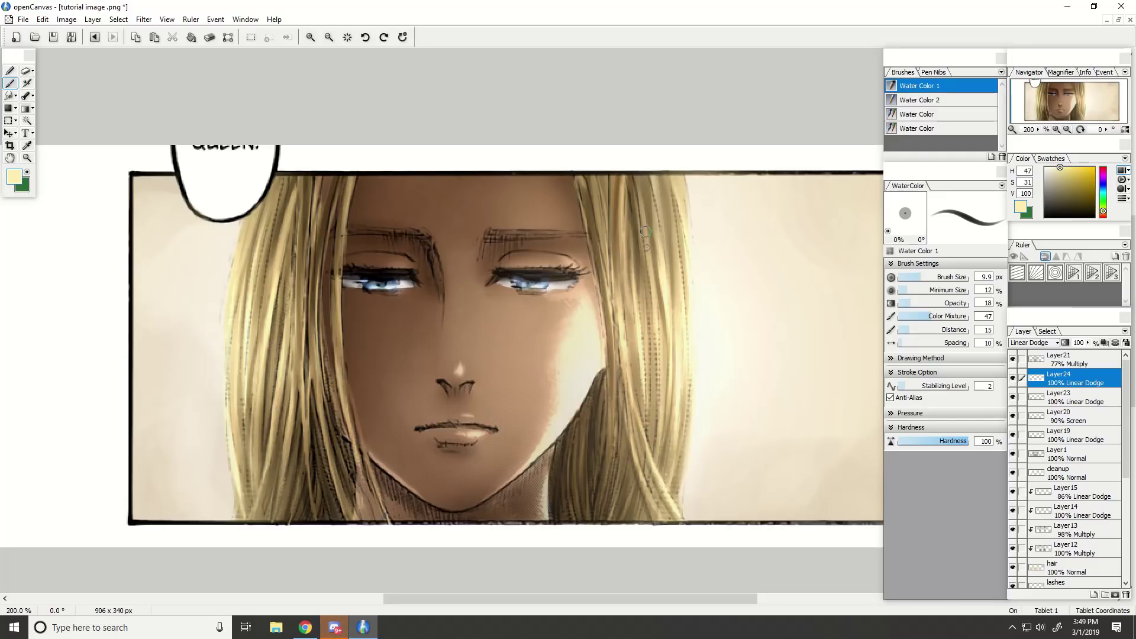
{"action": "key", "text": "ctrl+z"}
{"action": "left_click_drag", "start_coordinate": [669, 409], "coordinate": [664, 286]}
Brush pale yellow highlight strands along the hair left of the face, redoing one stroke near the lower edge.
{"action": "mouse_move", "coordinate": [384, 471]}
{"action": "left_mouse_down"}
{"action": "mouse_move", "coordinate": [352, 381]}
{"action": "mouse_move", "coordinate": [362, 157]}
{"action": "left_mouse_up"}
{"action": "left_click_drag", "start_coordinate": [332, 423], "coordinate": [323, 238]}
{"action": "left_click_drag", "start_coordinate": [346, 521], "coordinate": [326, 428]}
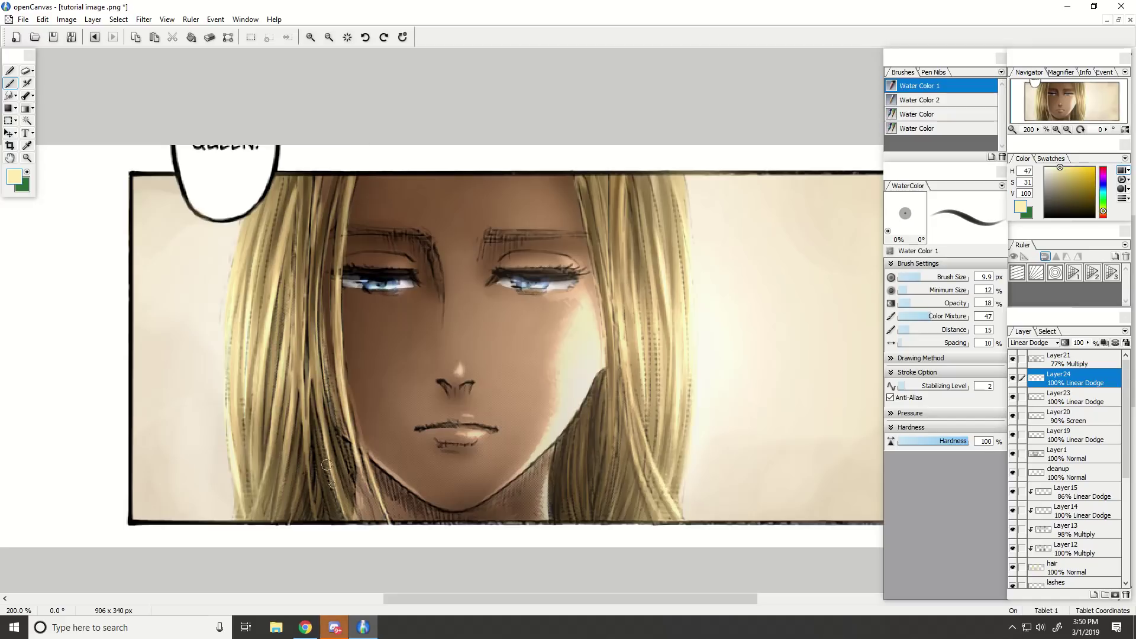
{"action": "left_click_drag", "start_coordinate": [314, 523], "coordinate": [305, 430]}
{"action": "key", "text": "ctrl+z"}
{"action": "left_click_drag", "start_coordinate": [312, 513], "coordinate": [309, 440]}
{"action": "left_click_drag", "start_coordinate": [280, 509], "coordinate": [297, 367]}
{"action": "left_click_drag", "start_coordinate": [267, 201], "coordinate": [242, 370]}
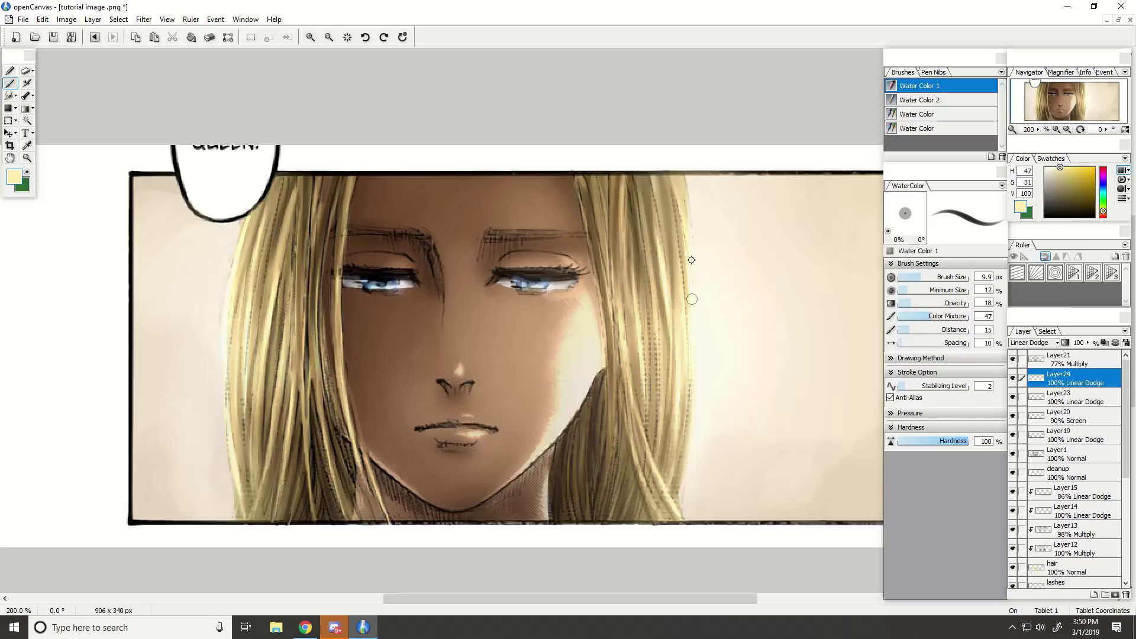
Compare the whole panel with Layer24 hidden and shown to judge the new hair highlights.
{"action": "key", "text": "ctrl+minus"}
{"action": "key", "text": "ctrl+minus"}
{"action": "left_click", "coordinate": [1050, 395]}
{"action": "left_click", "coordinate": [1021, 379]}
{"action": "left_click", "coordinate": [1012, 380]}
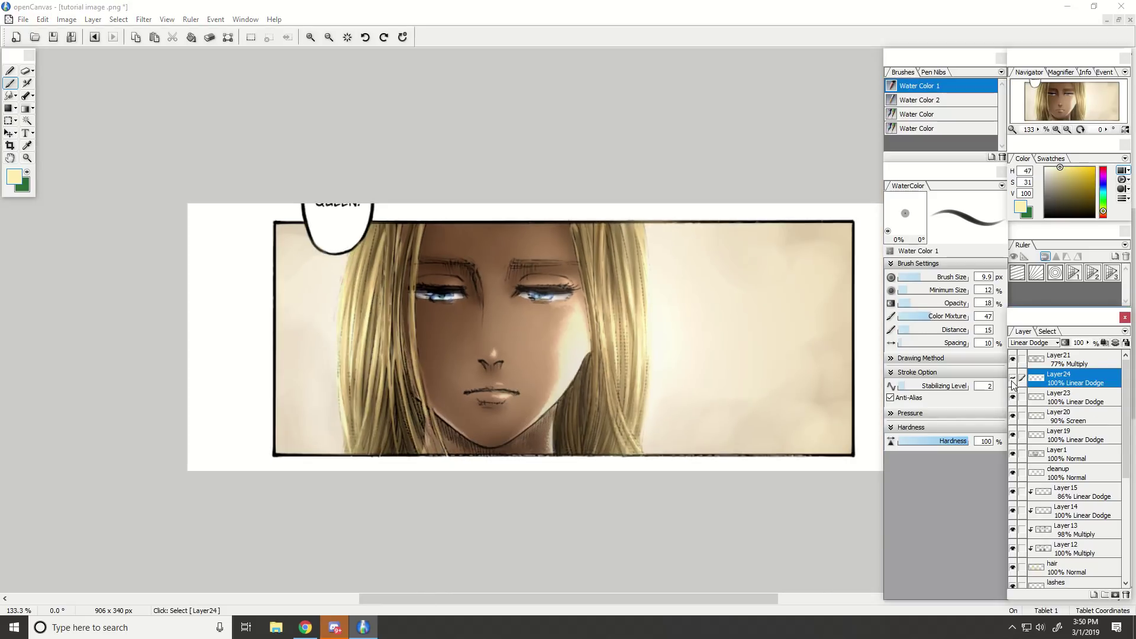
{"action": "left_click", "coordinate": [1012, 380]}
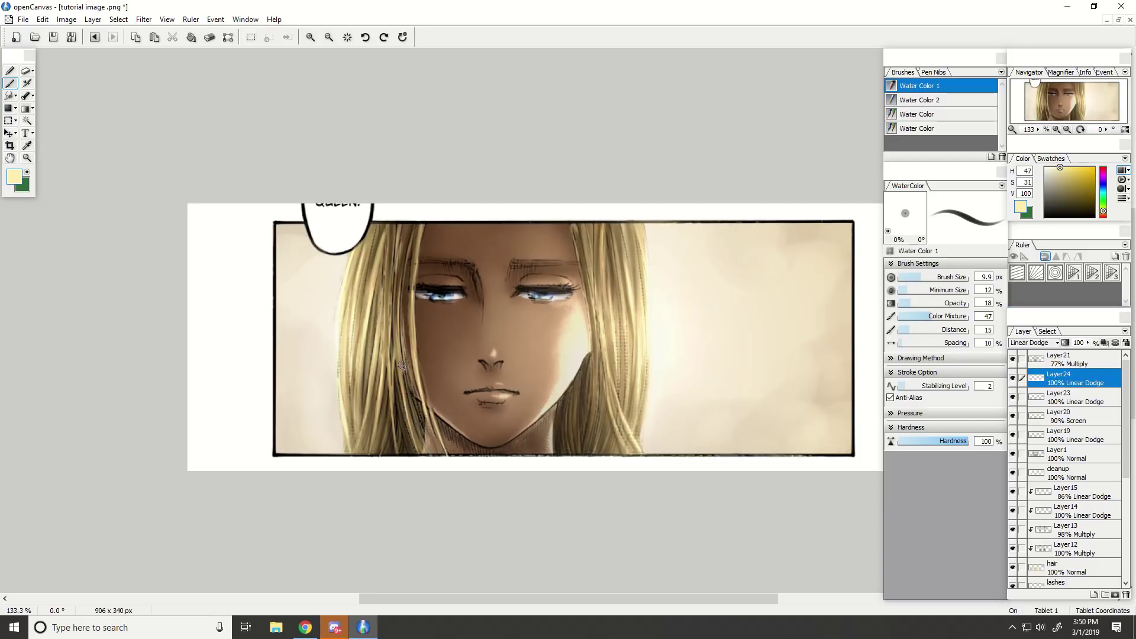
{"action": "key", "text": "ctrl+minus"}
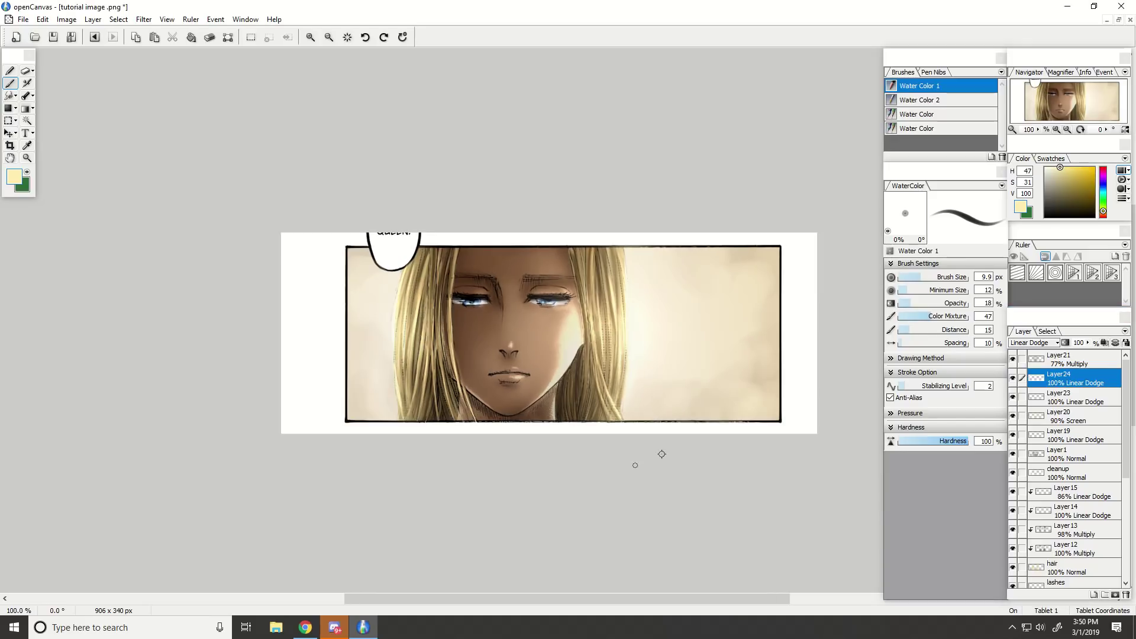
{"action": "left_click", "coordinate": [1012, 380]}
{"action": "left_click", "coordinate": [1012, 379]}
Add more pale yellow highlight strokes to the upper hair strands on both sides of the face.
{"action": "mouse_move", "coordinate": [593, 263]}
{"action": "left_mouse_down"}
{"action": "mouse_move", "coordinate": [593, 245]}
{"action": "mouse_move", "coordinate": [594, 303]}
{"action": "left_mouse_up"}
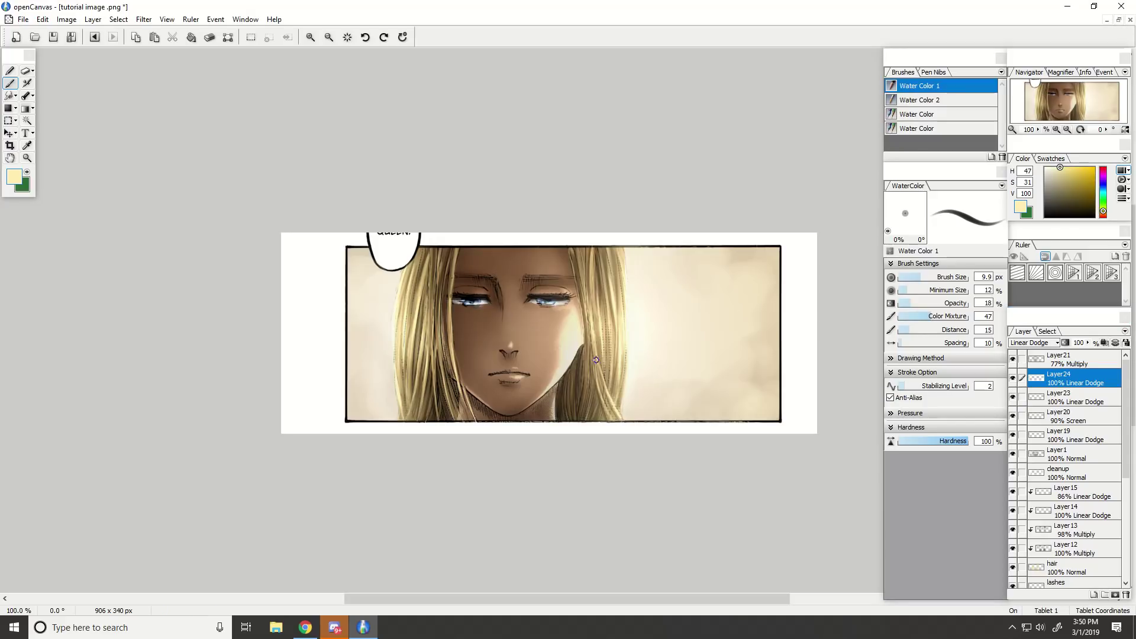
{"action": "left_click_drag", "start_coordinate": [457, 250], "coordinate": [449, 326]}
{"action": "mouse_move", "coordinate": [446, 249]}
{"action": "left_mouse_down"}
{"action": "mouse_move", "coordinate": [441, 289]}
{"action": "mouse_move", "coordinate": [415, 310]}
{"action": "left_mouse_up"}
{"action": "left_click_drag", "start_coordinate": [608, 246], "coordinate": [615, 300]}
{"action": "left_click_drag", "start_coordinate": [1058, 120], "coordinate": [1057, 112]}
{"action": "scroll", "coordinate": [1057, 116], "scroll_direction": "up", "scroll_amount": 1}
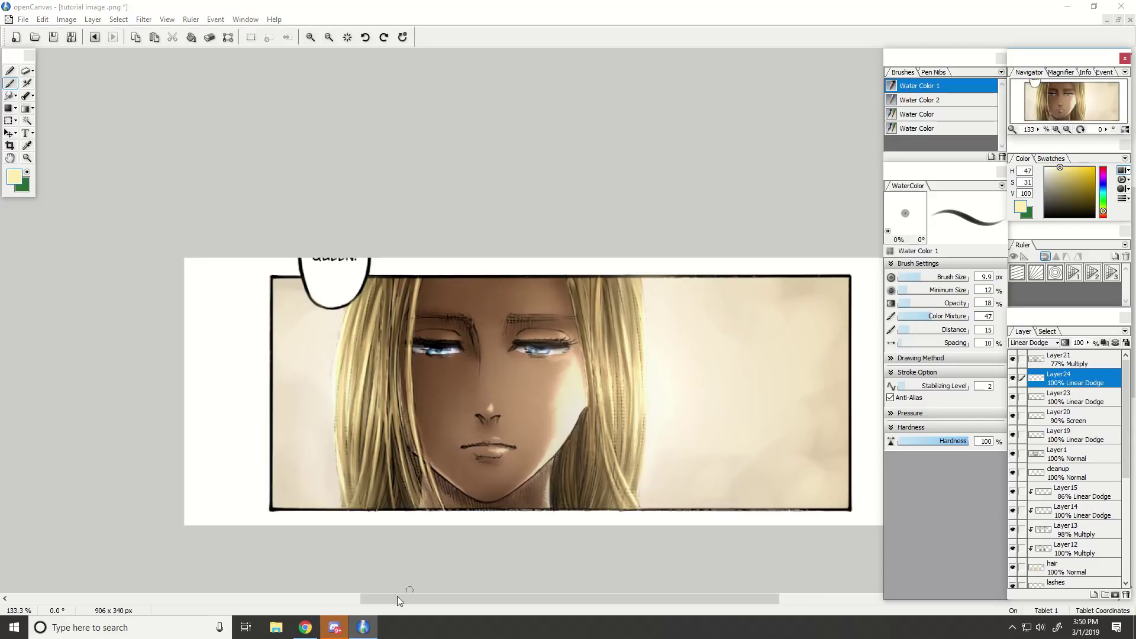
Save the updated artwork over its PNG file as a 24 bit PNG.
{"action": "left_click", "coordinate": [23, 19]}
{"action": "left_click", "coordinate": [36, 115]}
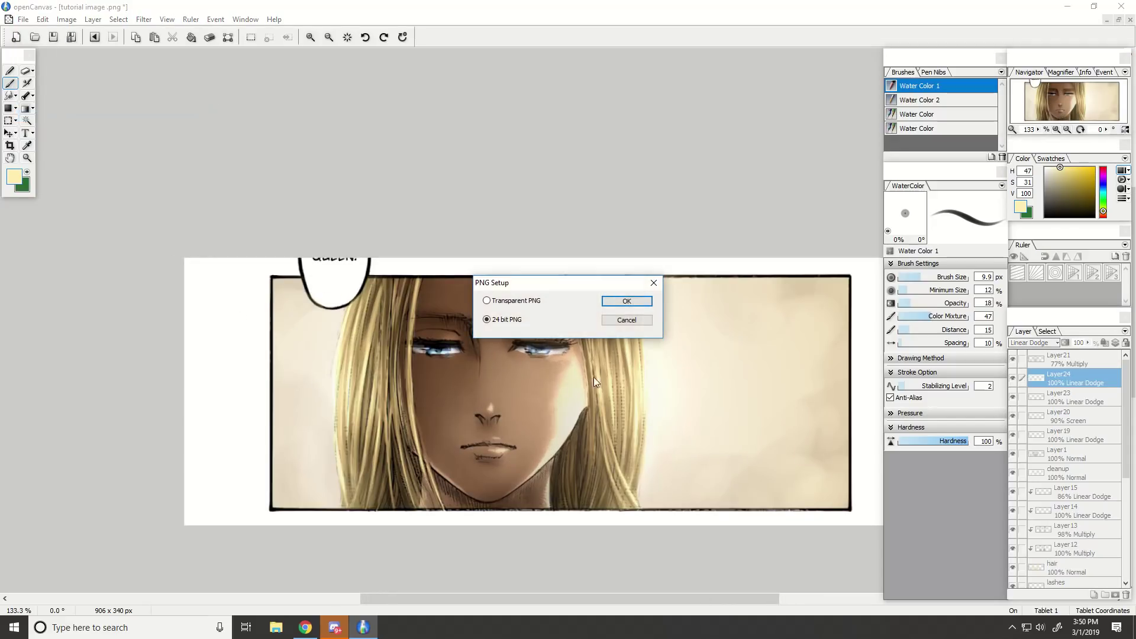
{"action": "left_click", "coordinate": [626, 301]}
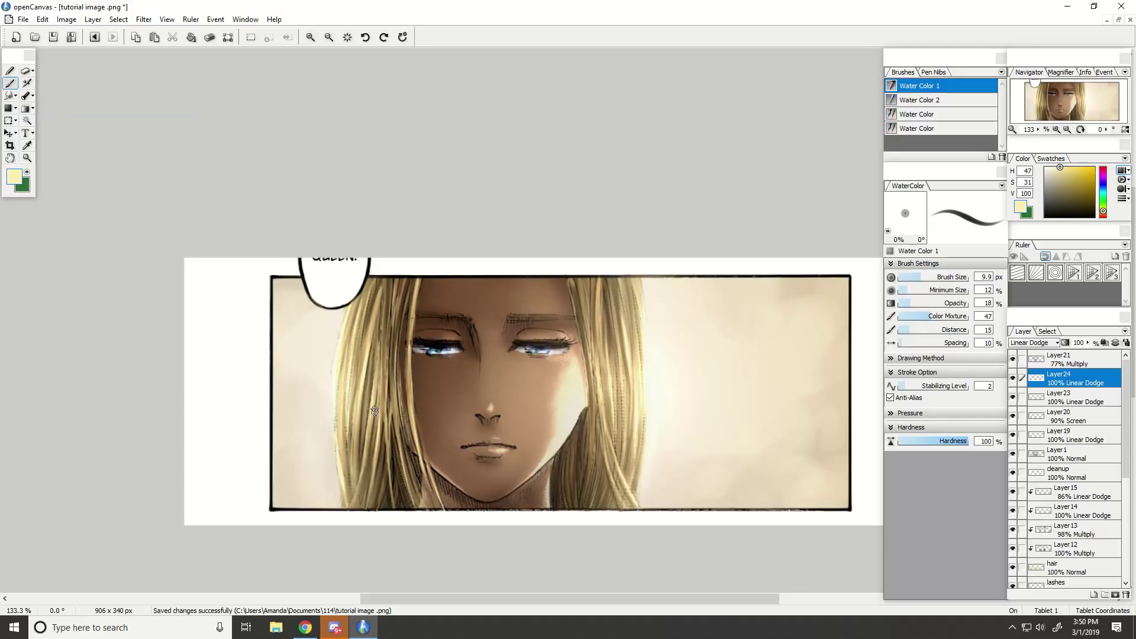
Save a layered copy as "tutorial image .oci" in the 114 folder, replacing the existing file.
{"action": "left_click", "coordinate": [23, 19]}
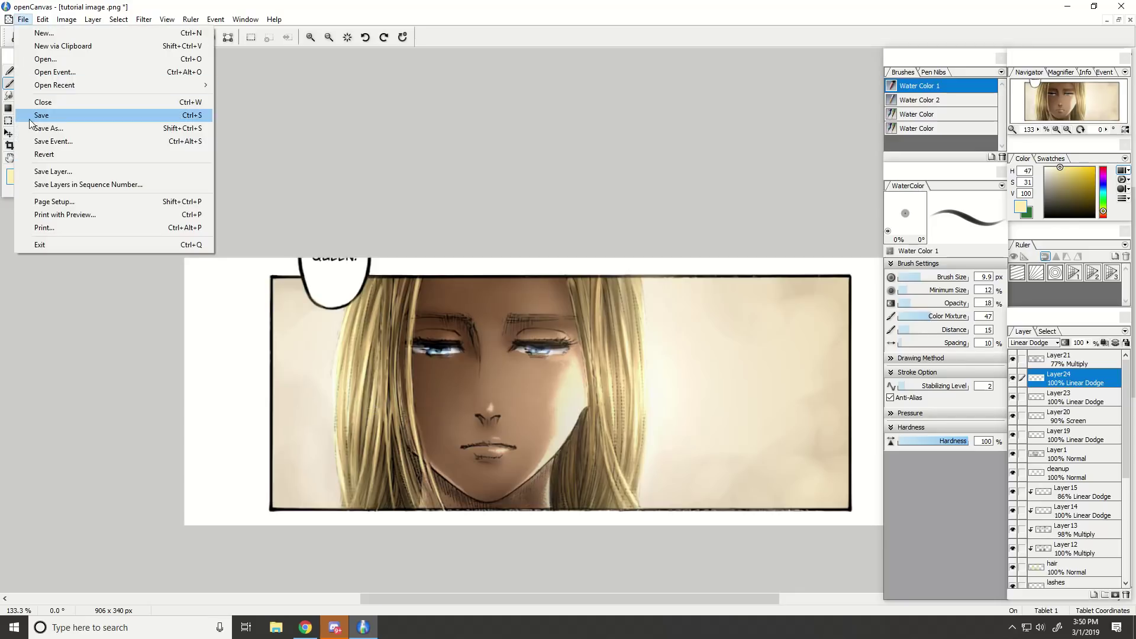
{"action": "left_click", "coordinate": [32, 127]}
{"action": "left_click", "coordinate": [363, 315]}
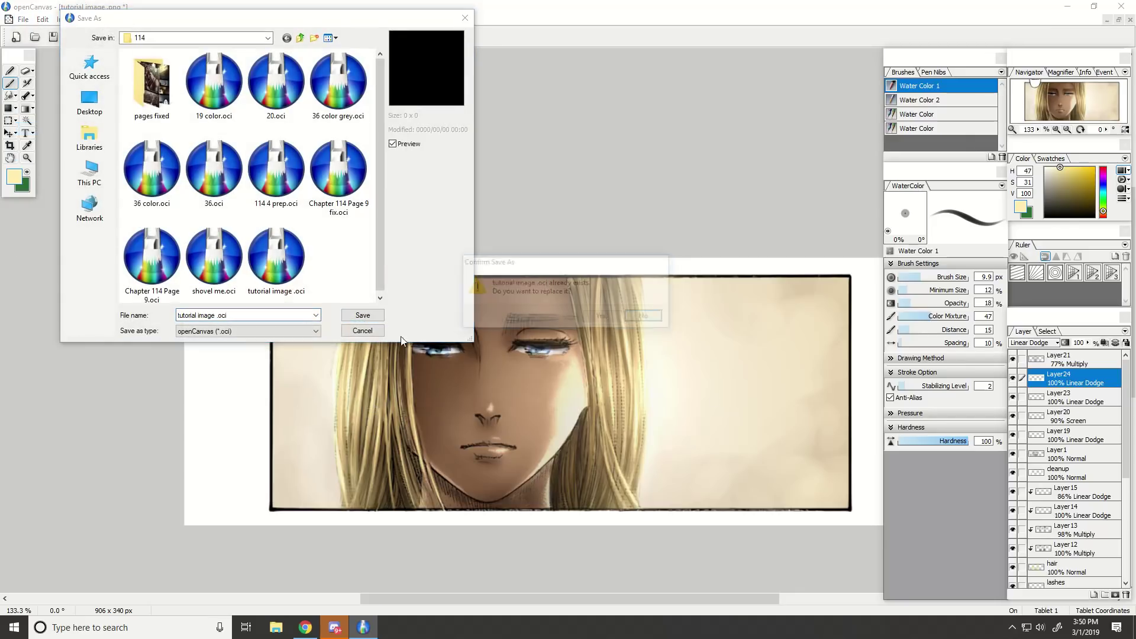
{"action": "left_click", "coordinate": [603, 317]}
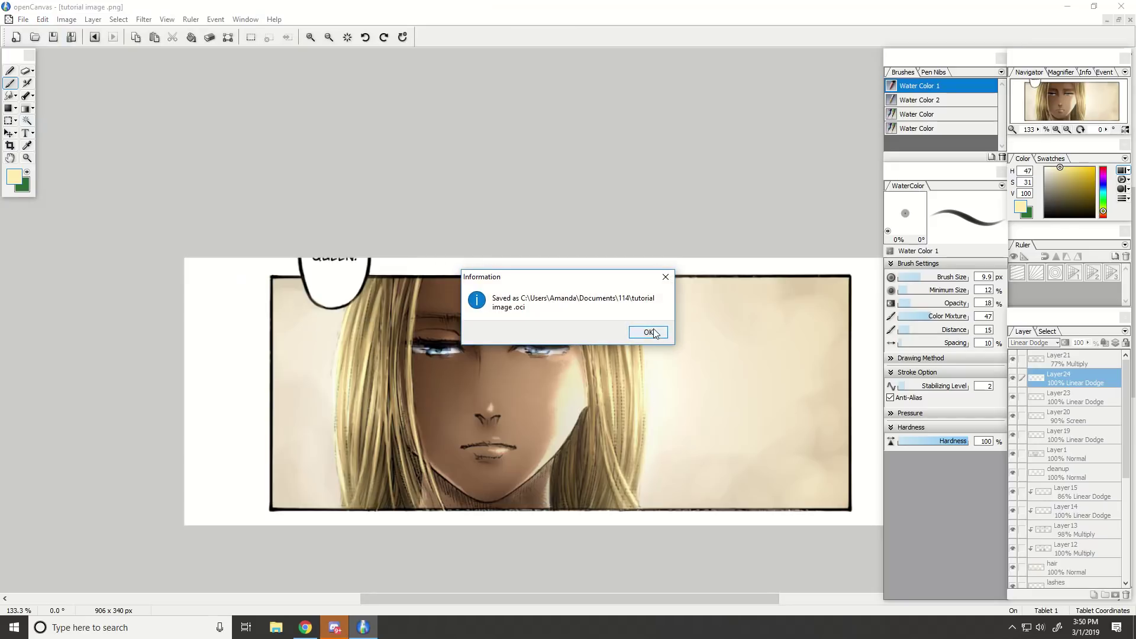
{"action": "left_click", "coordinate": [649, 332]}
Check the Discord chat for new questions, switch to Chrome, and close the AoT 108 Imgur album.
{"action": "left_click", "coordinate": [334, 627]}
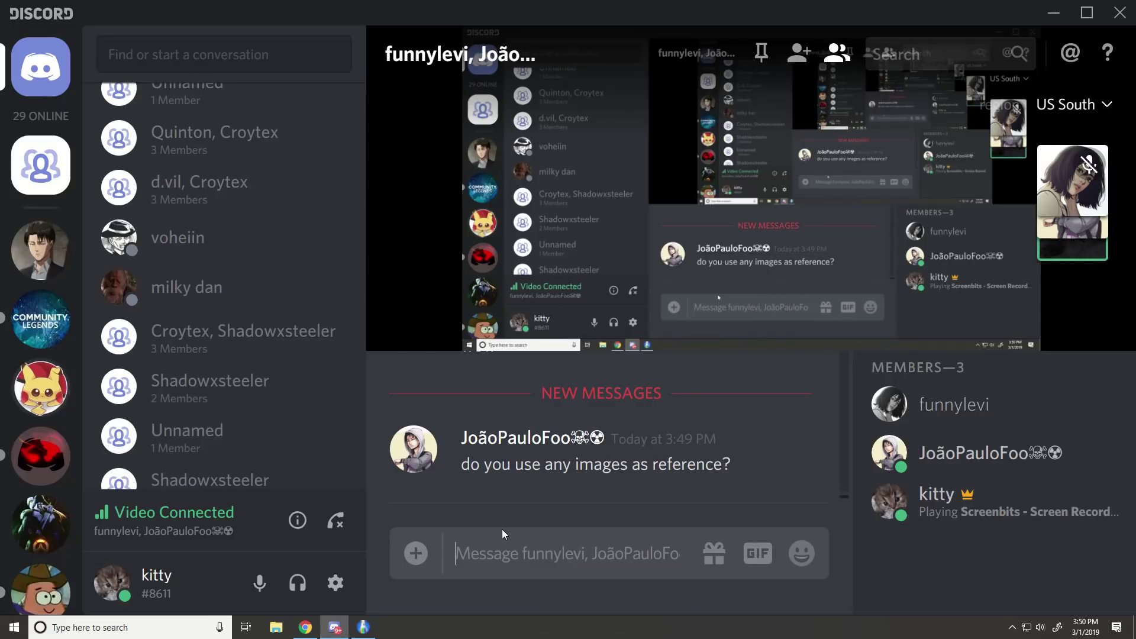
{"action": "left_click", "coordinate": [305, 627]}
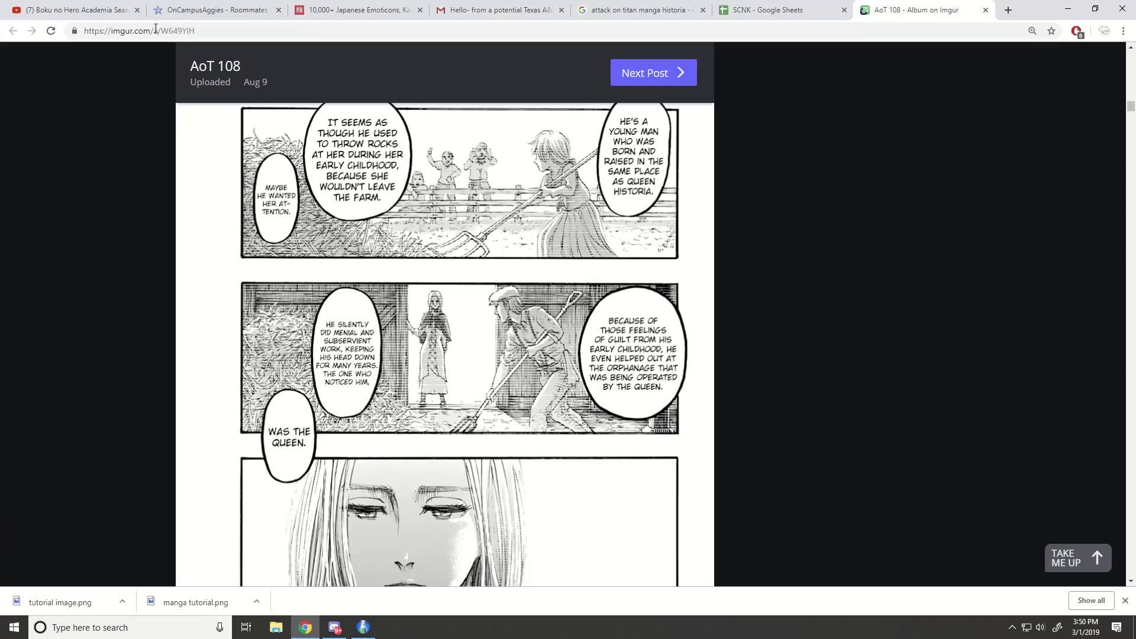
{"action": "left_click", "coordinate": [985, 10]}
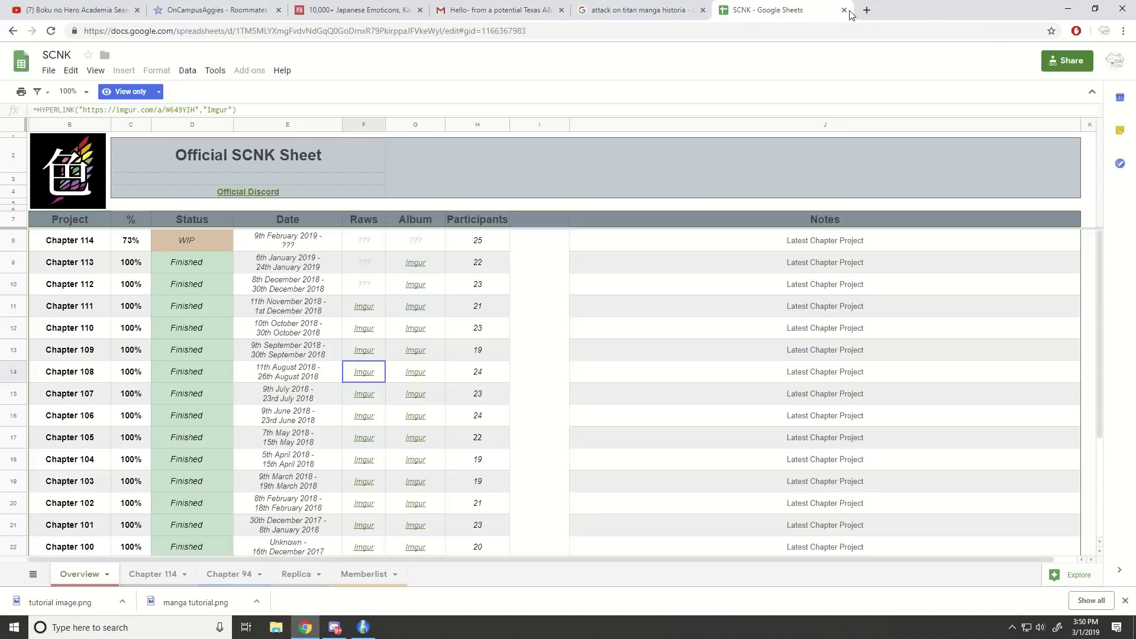
Close the SCNK spreadsheet, the attack on titan manga search and the Gmail message, leaving a new blank tab open.
{"action": "left_click", "coordinate": [844, 10]}
{"action": "left_click", "coordinate": [703, 10]}
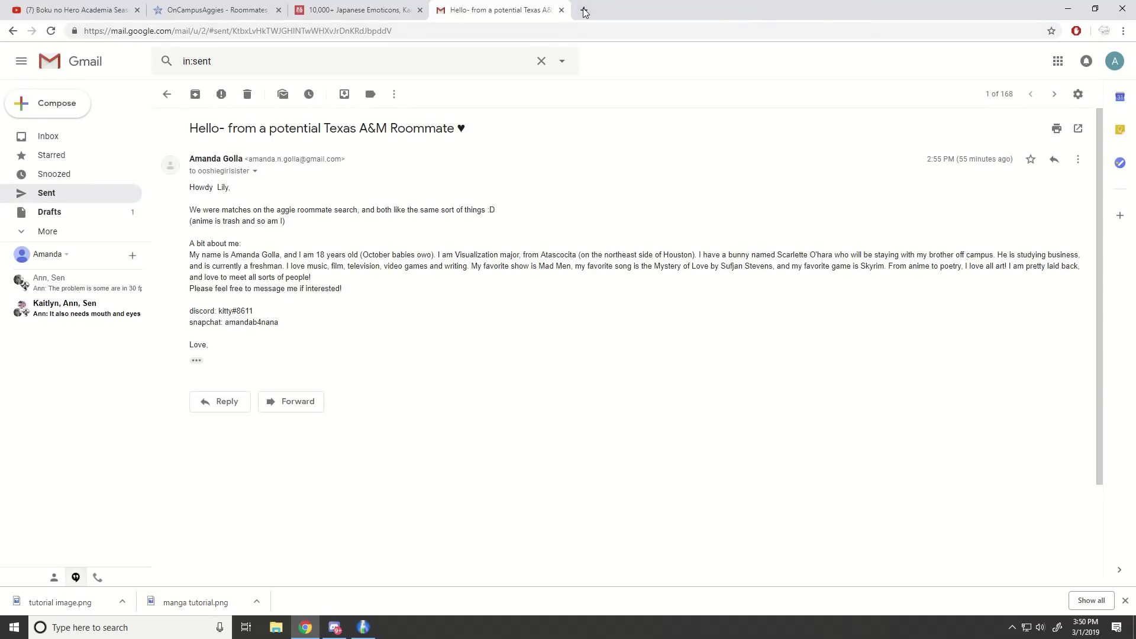
{"action": "left_click", "coordinate": [584, 11]}
{"action": "left_click", "coordinate": [561, 10]}
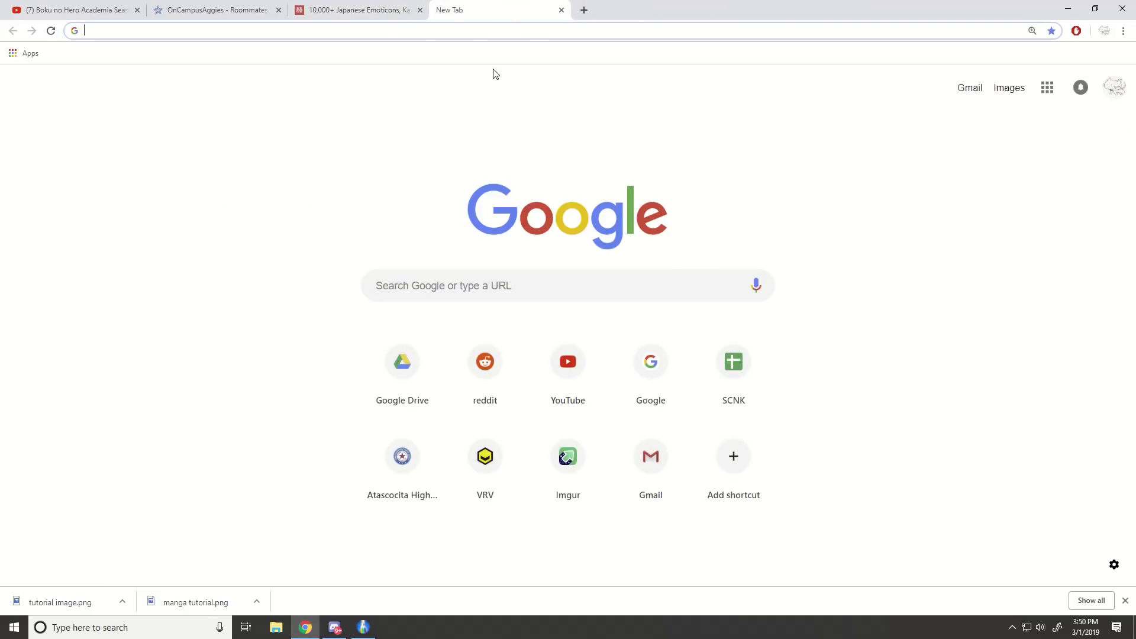
Search Google for "the rebel in the rye" and show the image results.
{"action": "type", "text": "the rebel "}
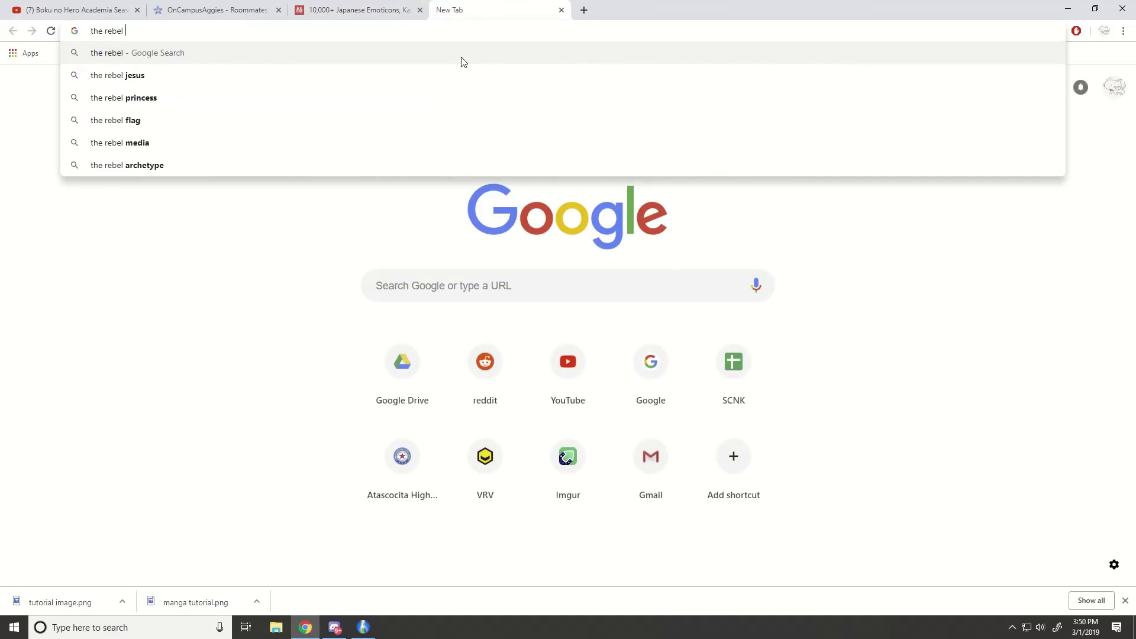
{"action": "type", "text": "in the rye"}
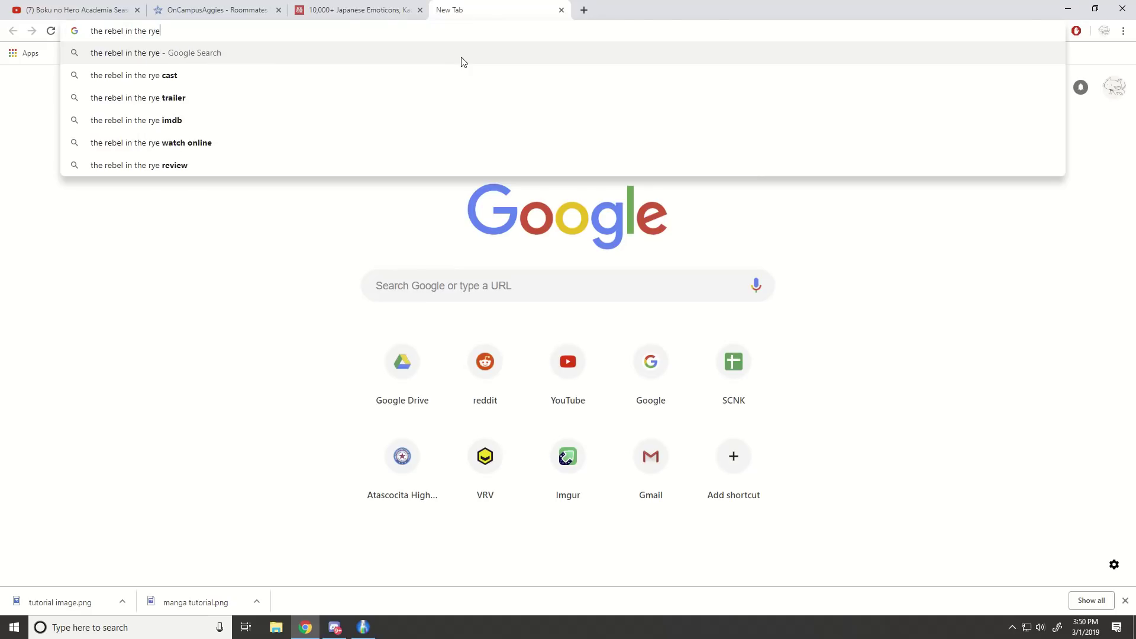
{"action": "key", "text": "Return"}
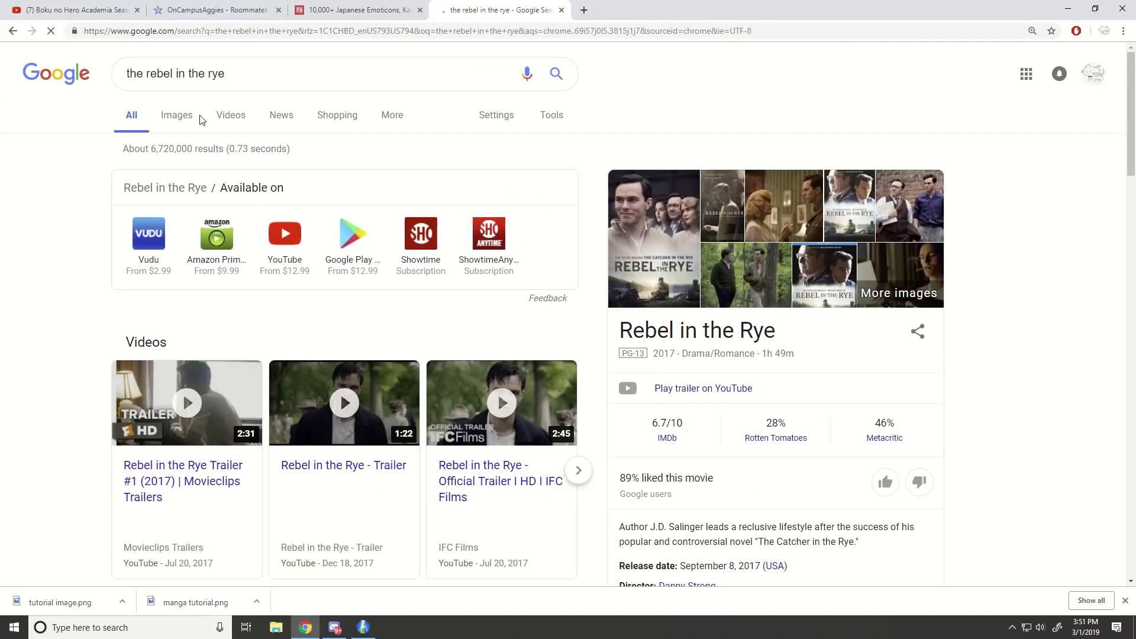
{"action": "left_click", "coordinate": [186, 117]}
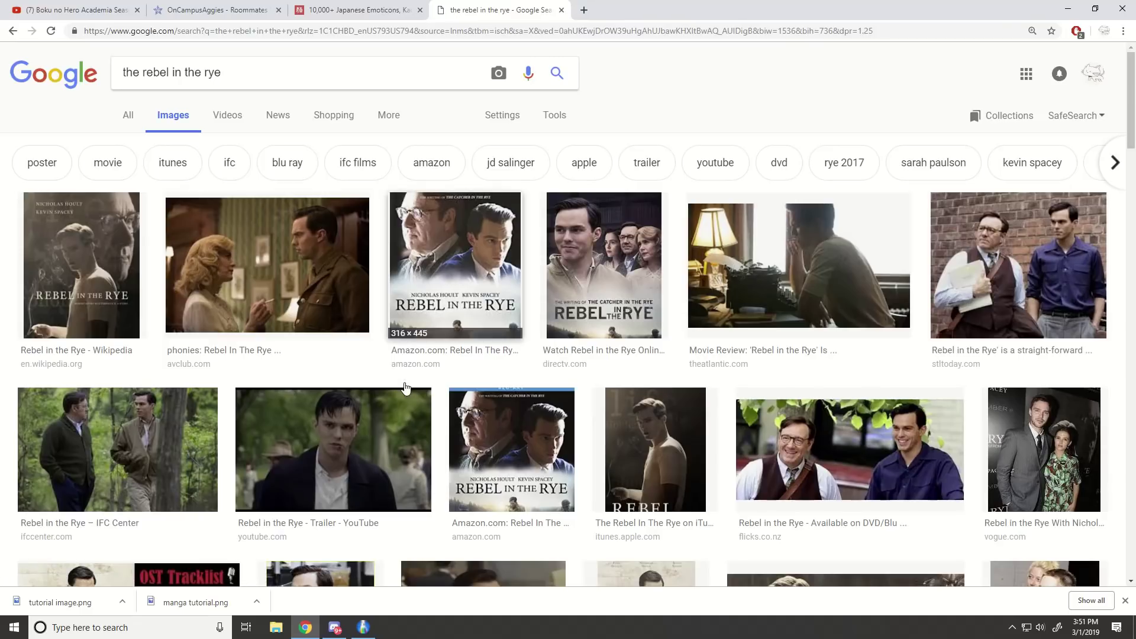
Examine the AV Club still of Rebel in the Rye and its related stills for lighting, returning to the AV Club one.
{"action": "left_click", "coordinate": [195, 319]}
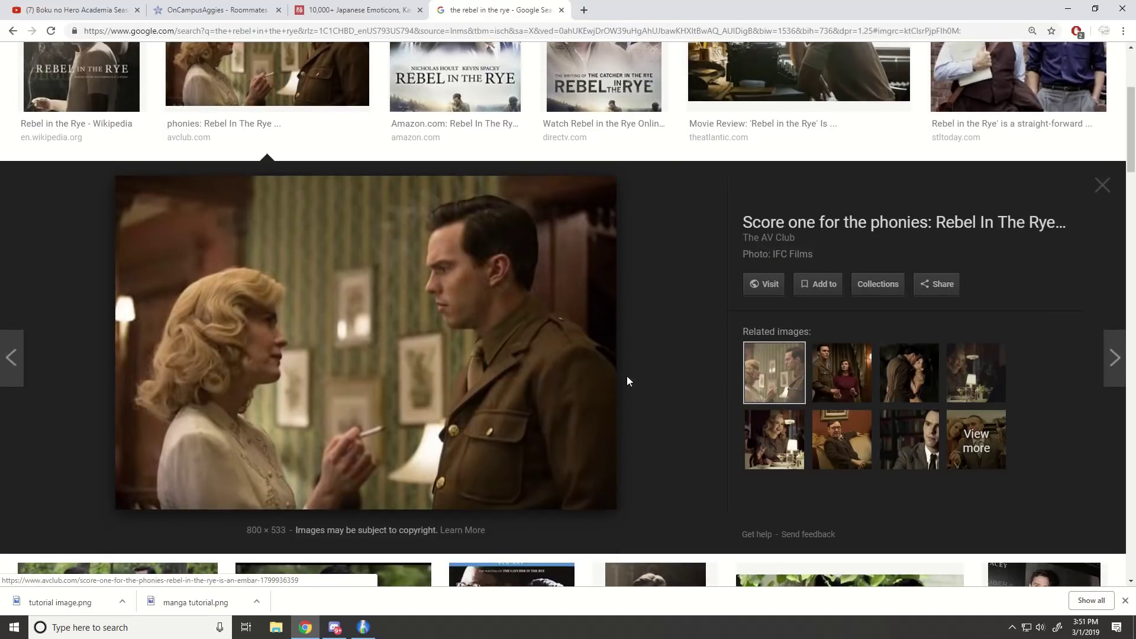
{"action": "left_click", "coordinate": [833, 390]}
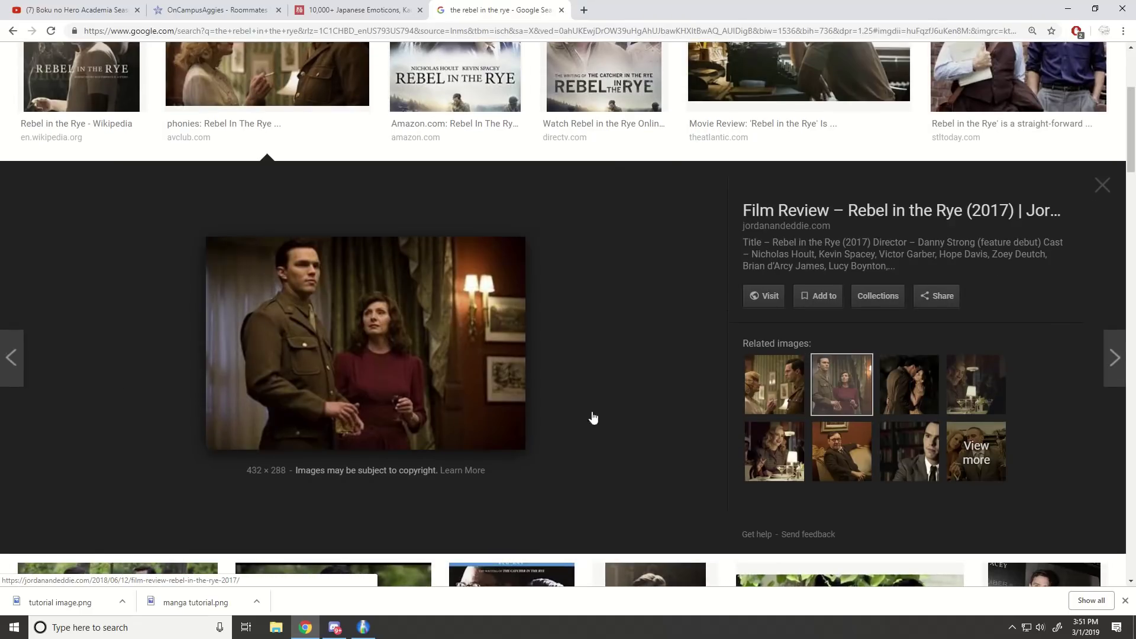
{"action": "left_click", "coordinate": [836, 450]}
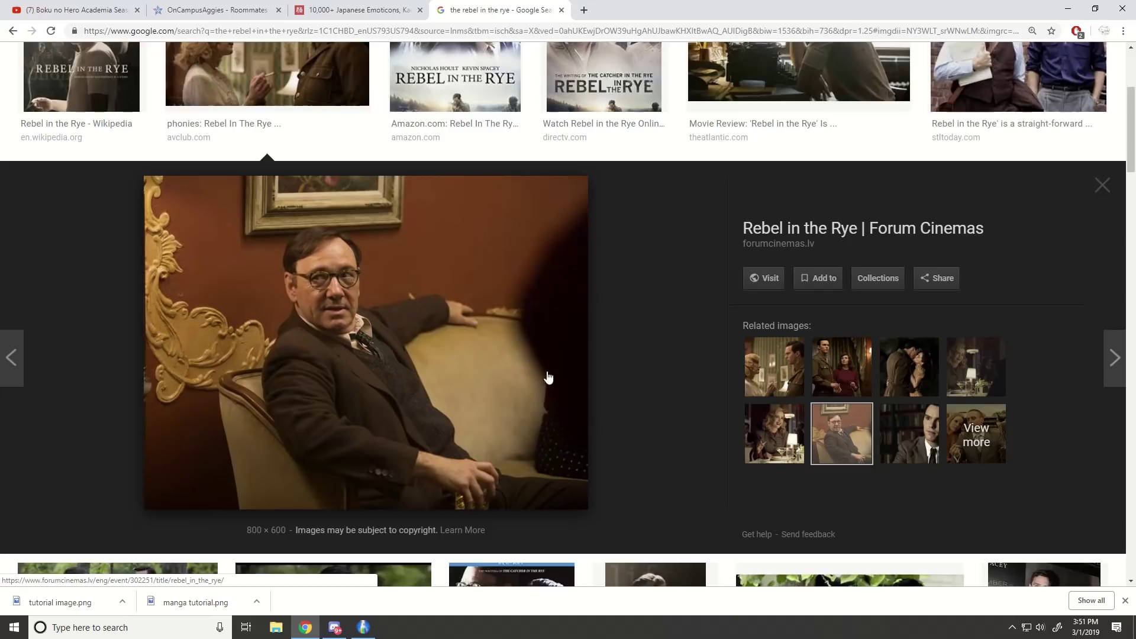
{"action": "left_click", "coordinate": [774, 434]}
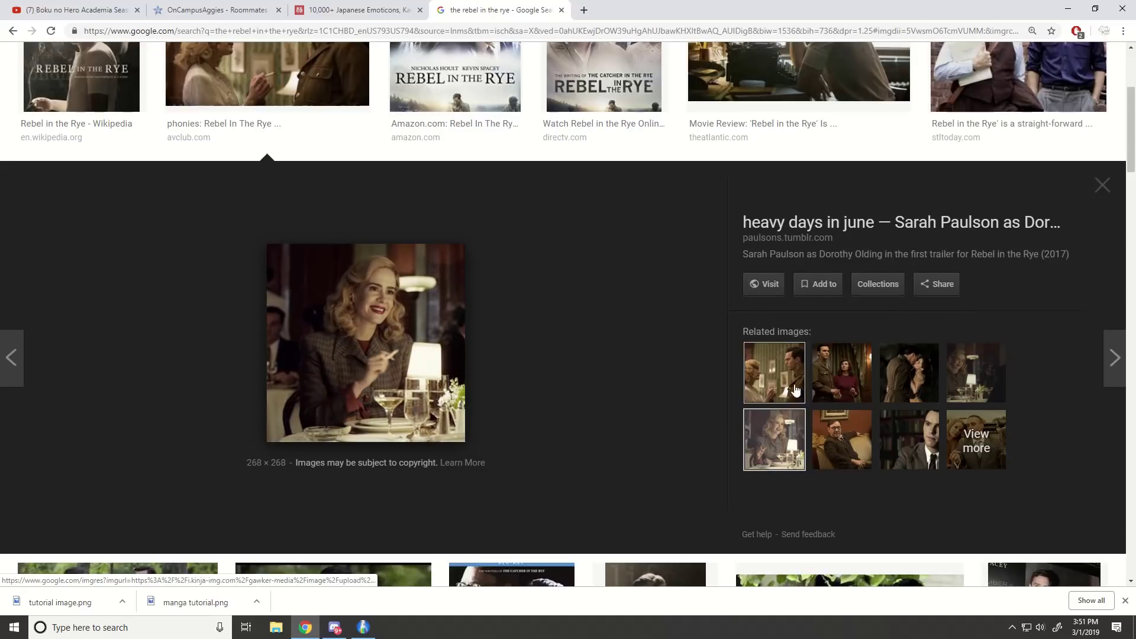
{"action": "left_click", "coordinate": [976, 372]}
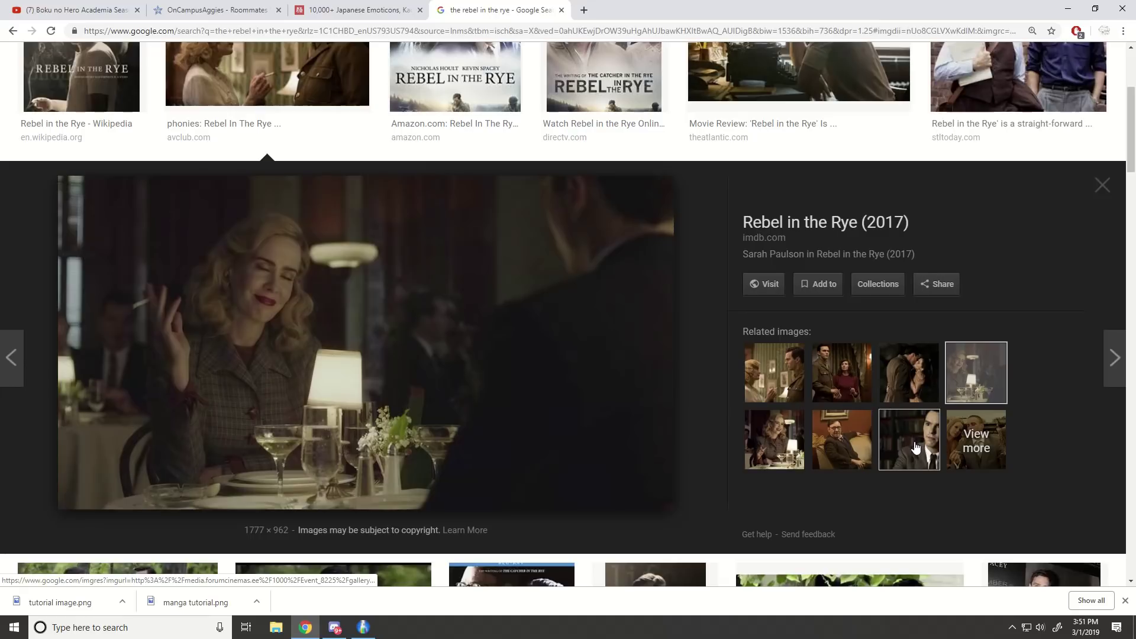
{"action": "left_click", "coordinate": [915, 448]}
{"action": "left_click", "coordinate": [779, 371]}
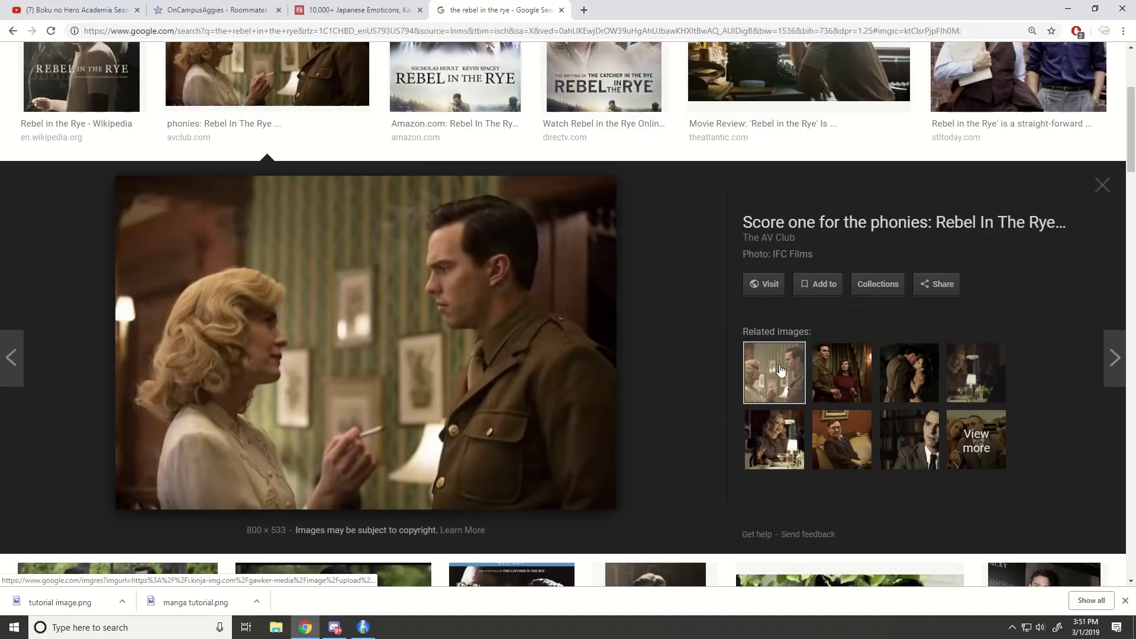
Look through the remaining Rebel in the Rye image results and return to the enlarged still.
{"action": "scroll", "coordinate": [406, 458], "scroll_direction": "up", "scroll_amount": 3}
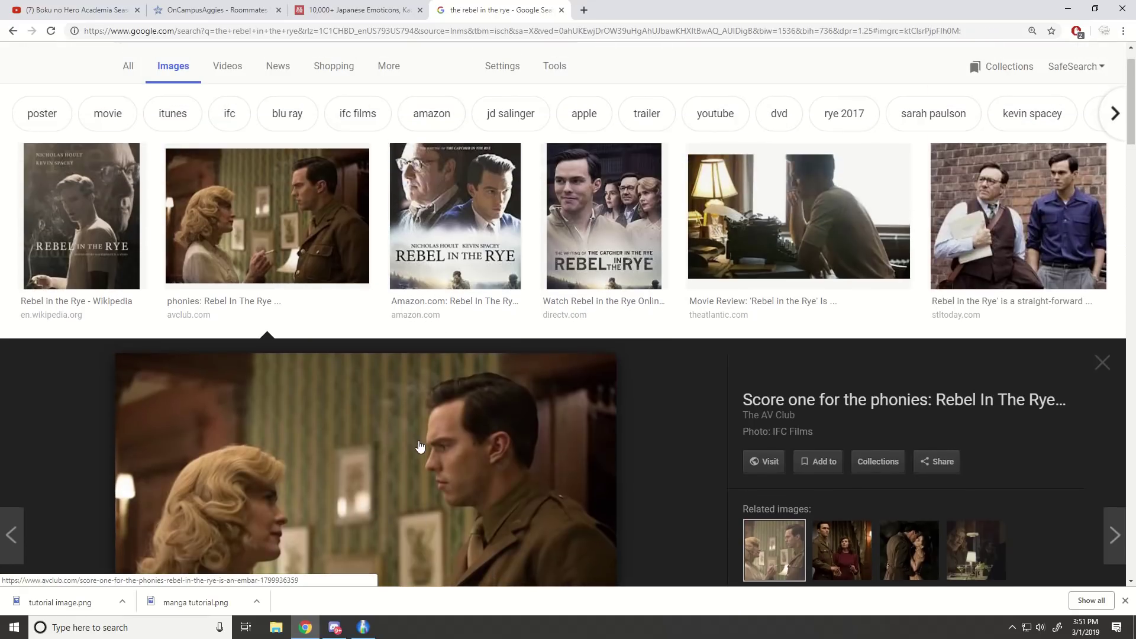
{"action": "scroll", "coordinate": [419, 443], "scroll_direction": "down", "scroll_amount": 6}
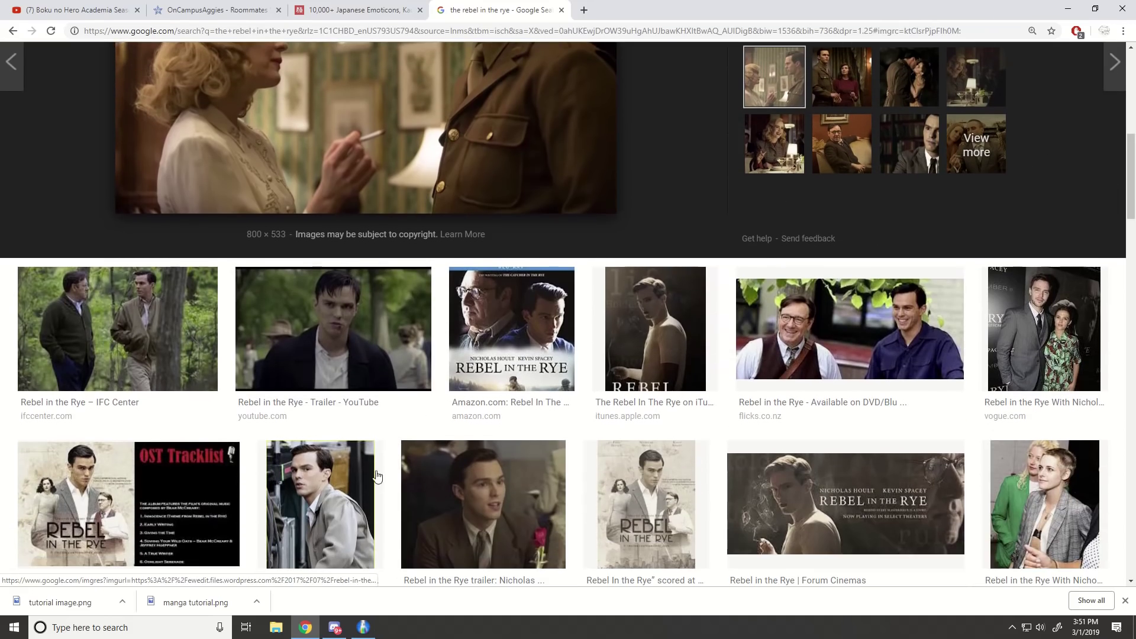
{"action": "scroll", "coordinate": [219, 437], "scroll_direction": "down", "scroll_amount": 5}
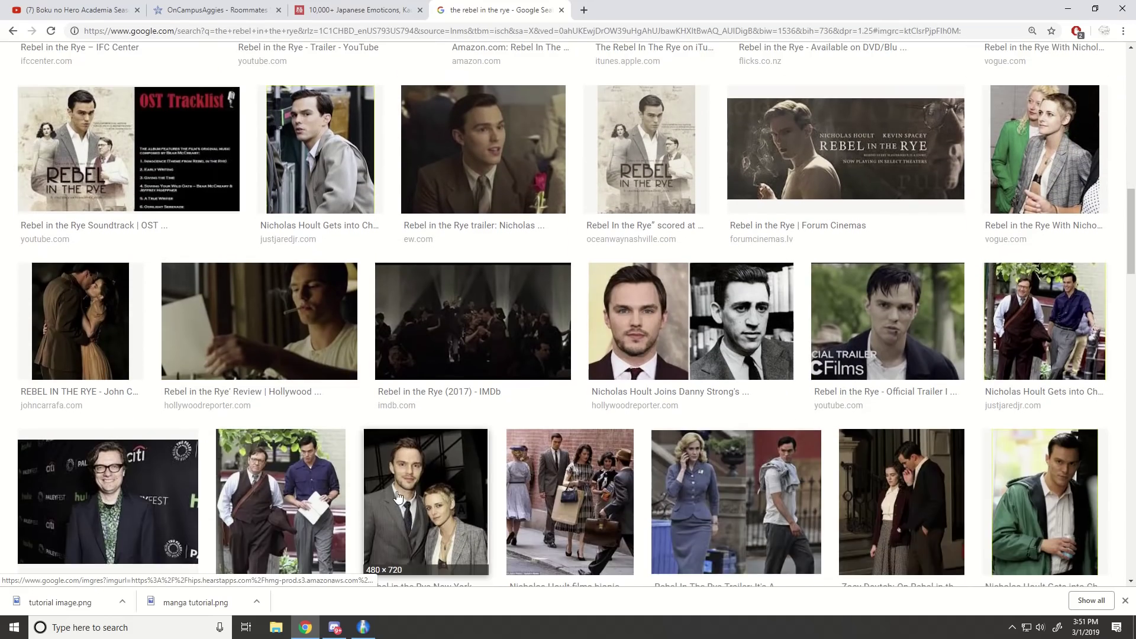
{"action": "scroll", "coordinate": [389, 472], "scroll_direction": "up", "scroll_amount": 3}
{"action": "scroll", "coordinate": [390, 472], "scroll_direction": "up", "scroll_amount": 5}
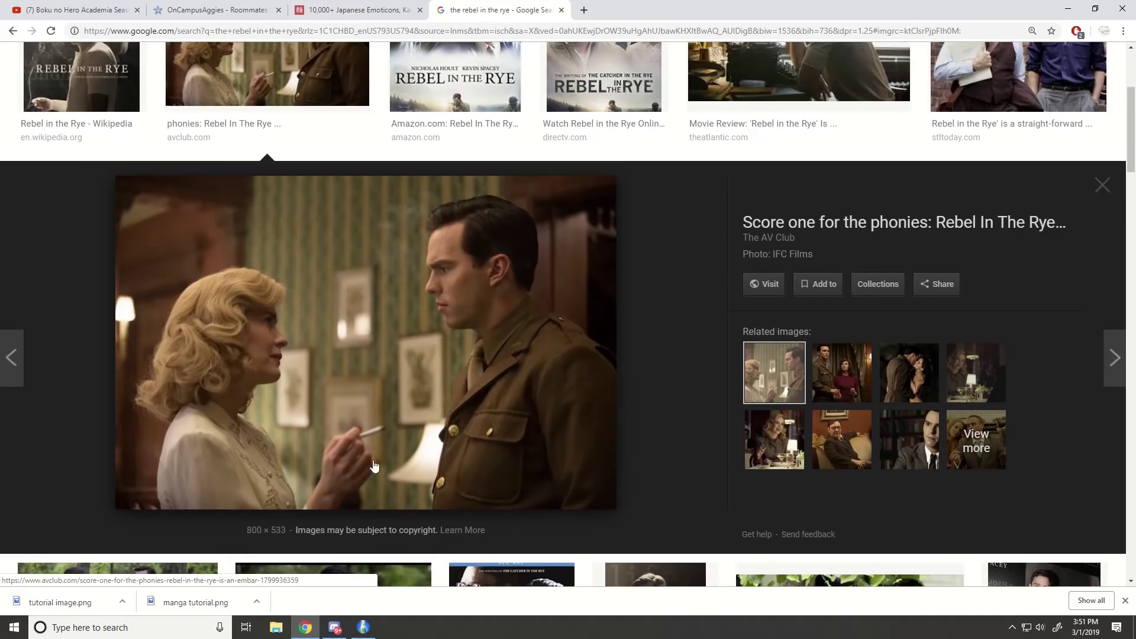
Switch to the Discord group chat and read the newest message.
{"action": "left_click", "coordinate": [338, 632]}
{"action": "left_click", "coordinate": [336, 630]}
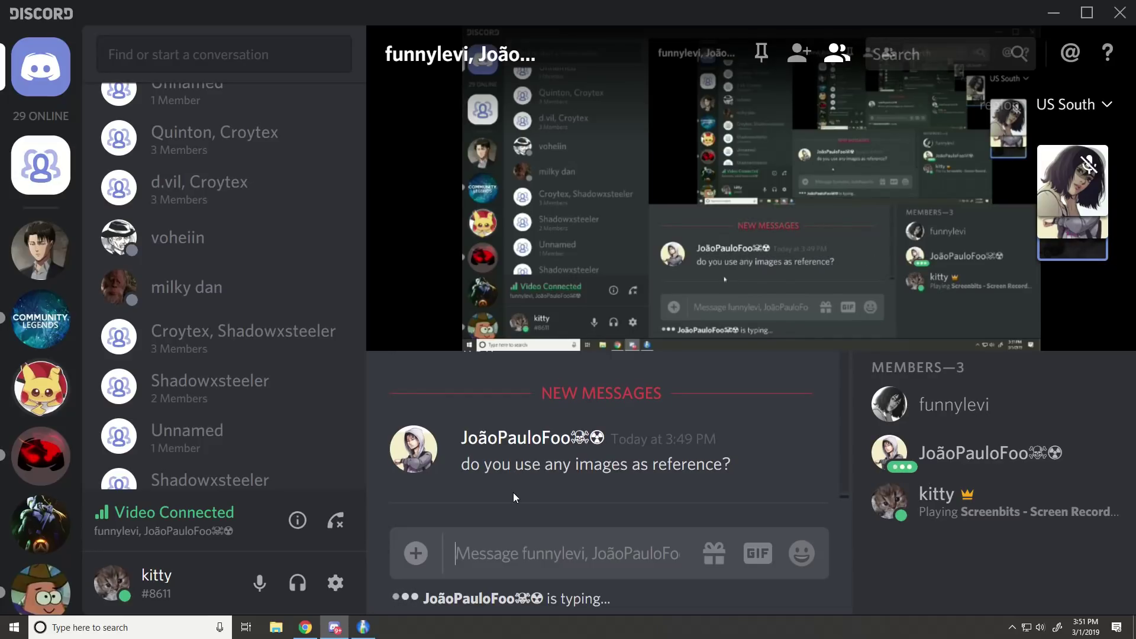
{"action": "scroll", "coordinate": [512, 490], "scroll_direction": "up", "scroll_amount": 2}
{"action": "scroll", "coordinate": [513, 489], "scroll_direction": "down", "scroll_amount": 2}
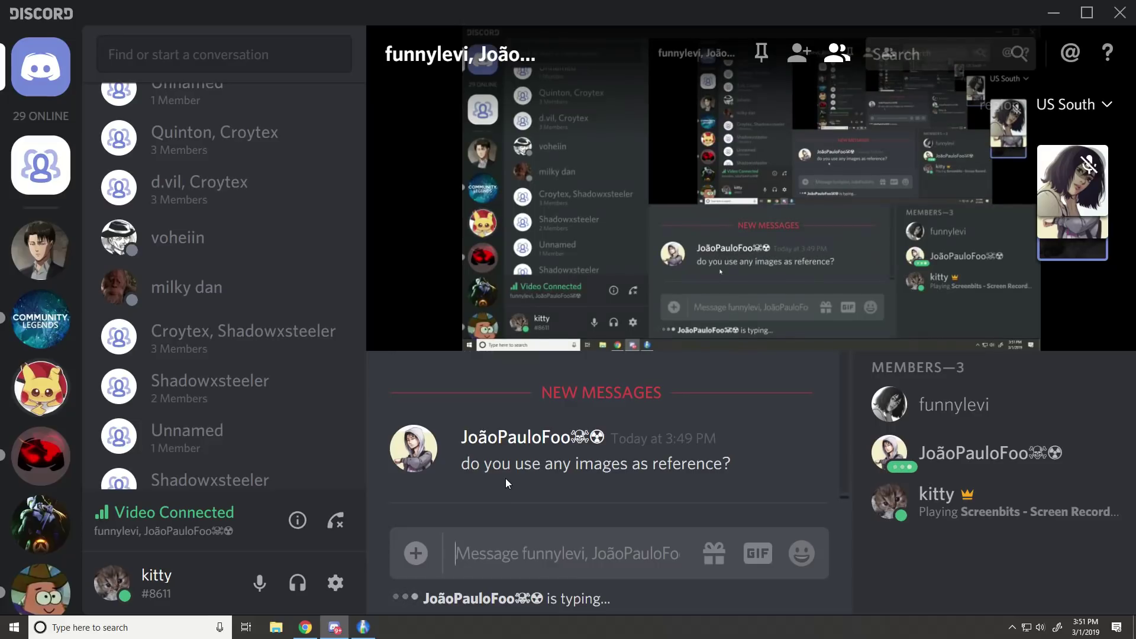
Minimise Discord and openCanvas, and bring up the Screenbits screen recorder from the desktop.
{"action": "left_click", "coordinate": [1055, 13]}
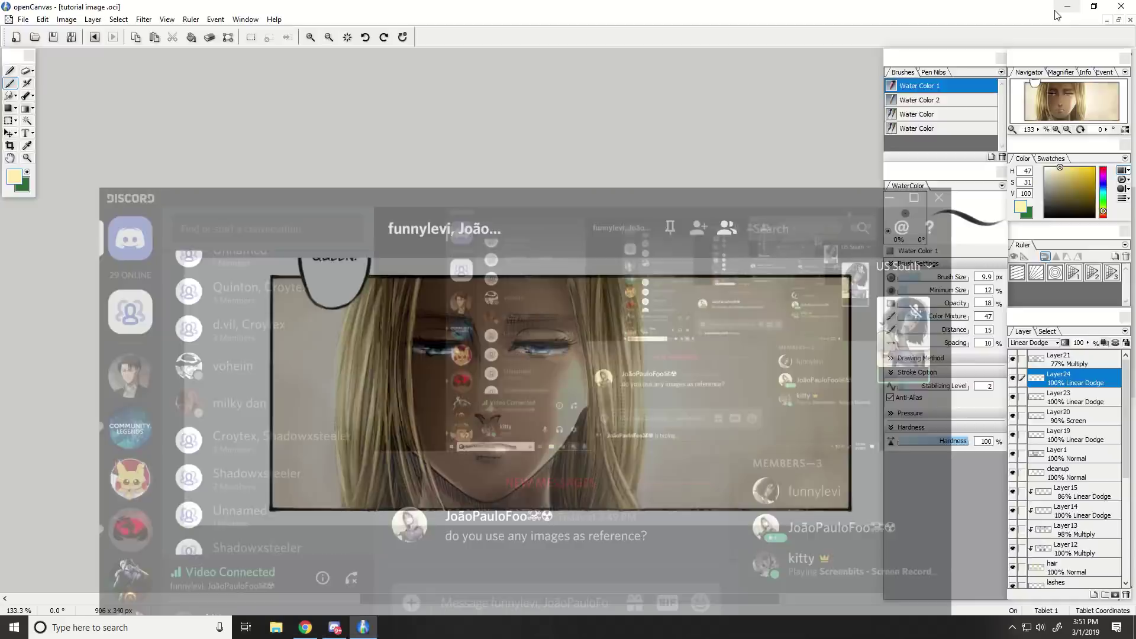
{"action": "left_click", "coordinate": [1060, 11]}
{"action": "left_click", "coordinate": [1062, 12]}
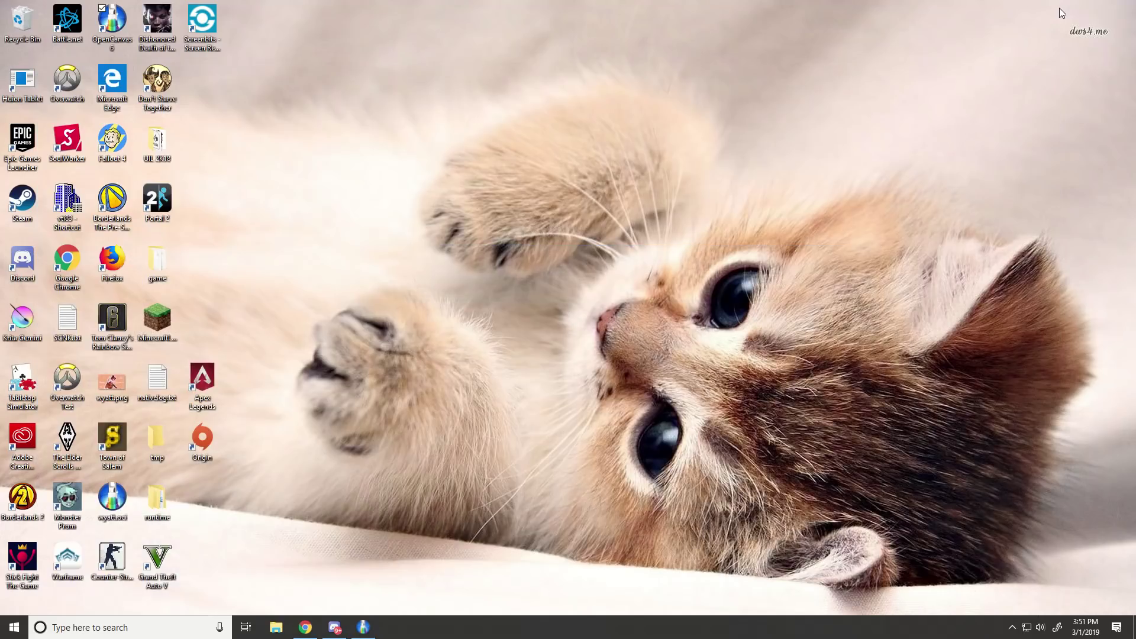
{"action": "left_click", "coordinate": [211, 22]}
{"action": "double_click", "coordinate": [211, 23]}
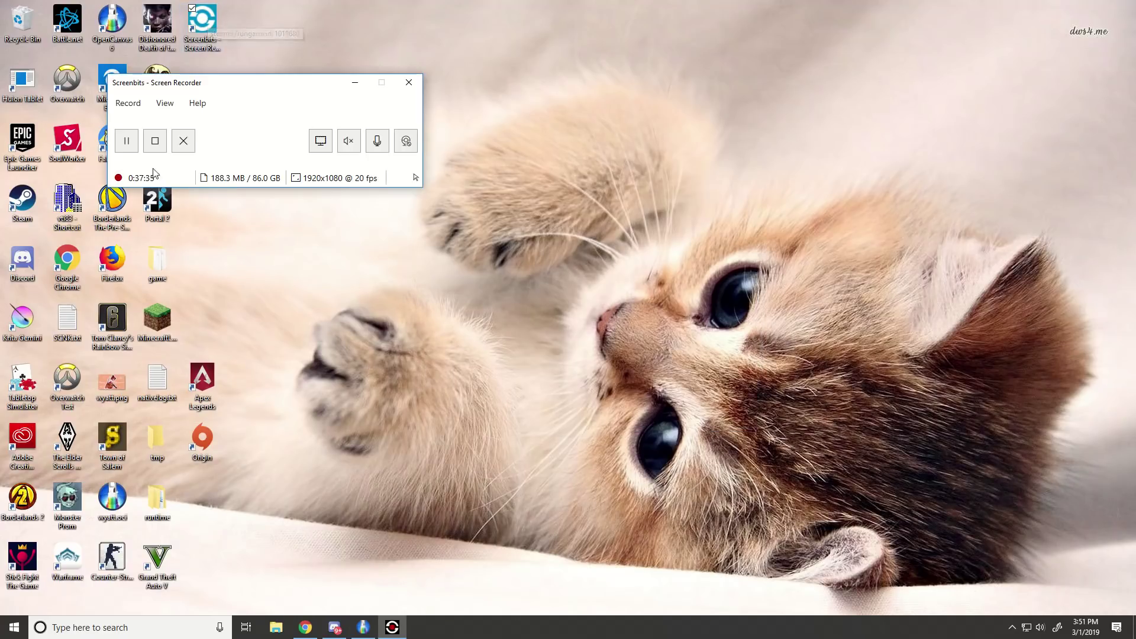
Return to the Discord group chat and minimise the Screenbits recorder window.
{"action": "left_click", "coordinate": [363, 627]}
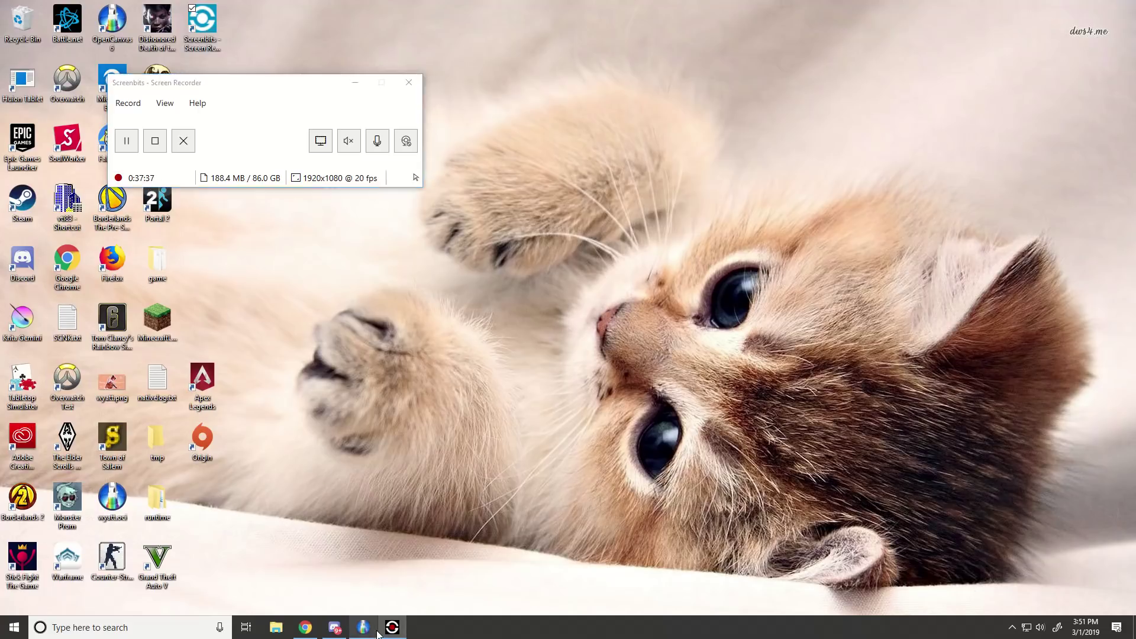
{"action": "left_click", "coordinate": [345, 631]}
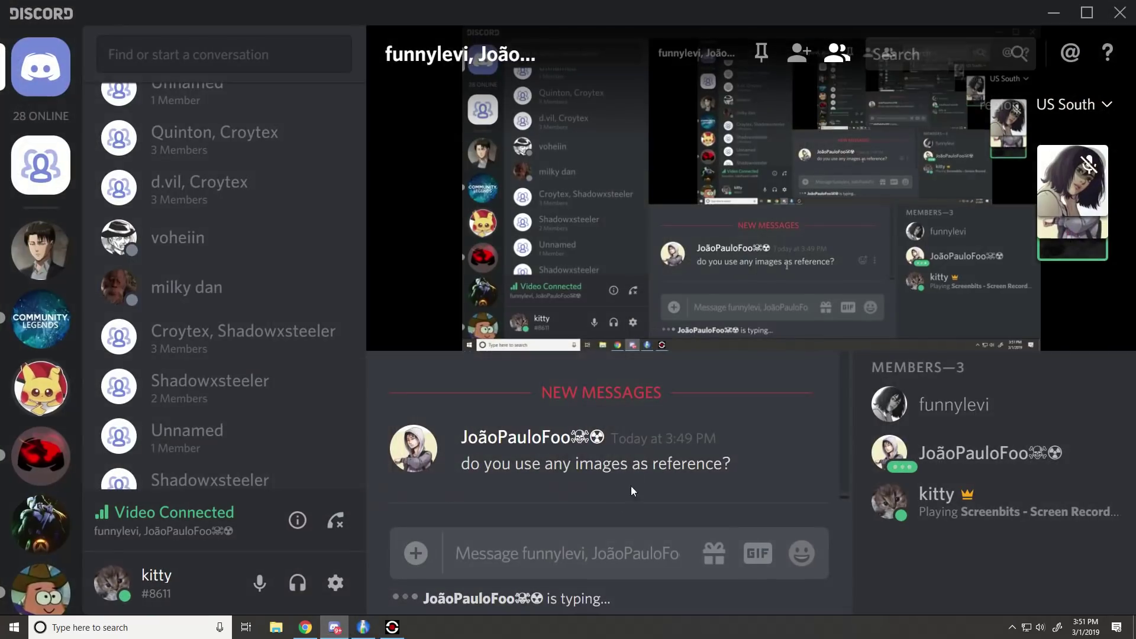
{"action": "left_click", "coordinate": [389, 634]}
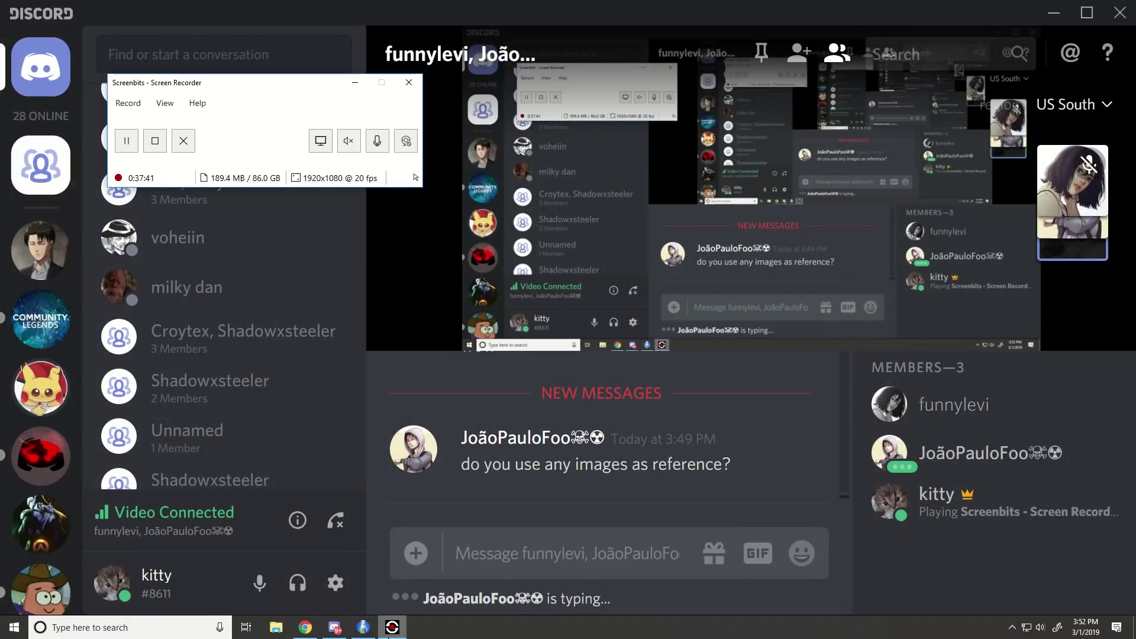
{"action": "left_click", "coordinate": [354, 82]}
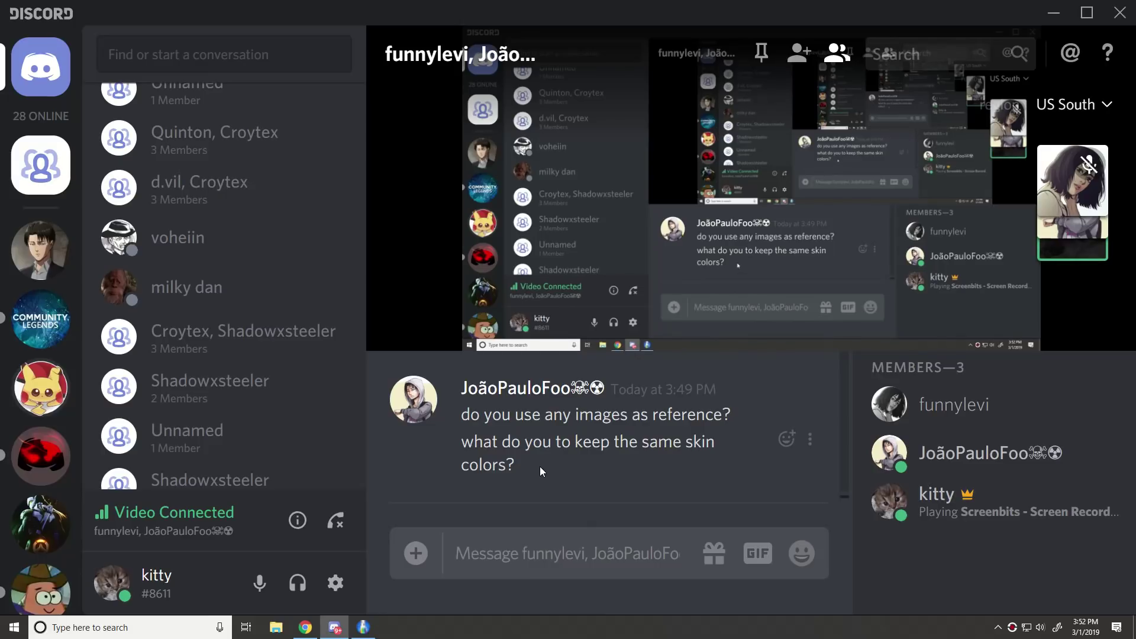
Switch to the tutorial image in openCanvas, rechecking the Discord chat once along the way.
{"action": "key", "text": "alt+Tab"}
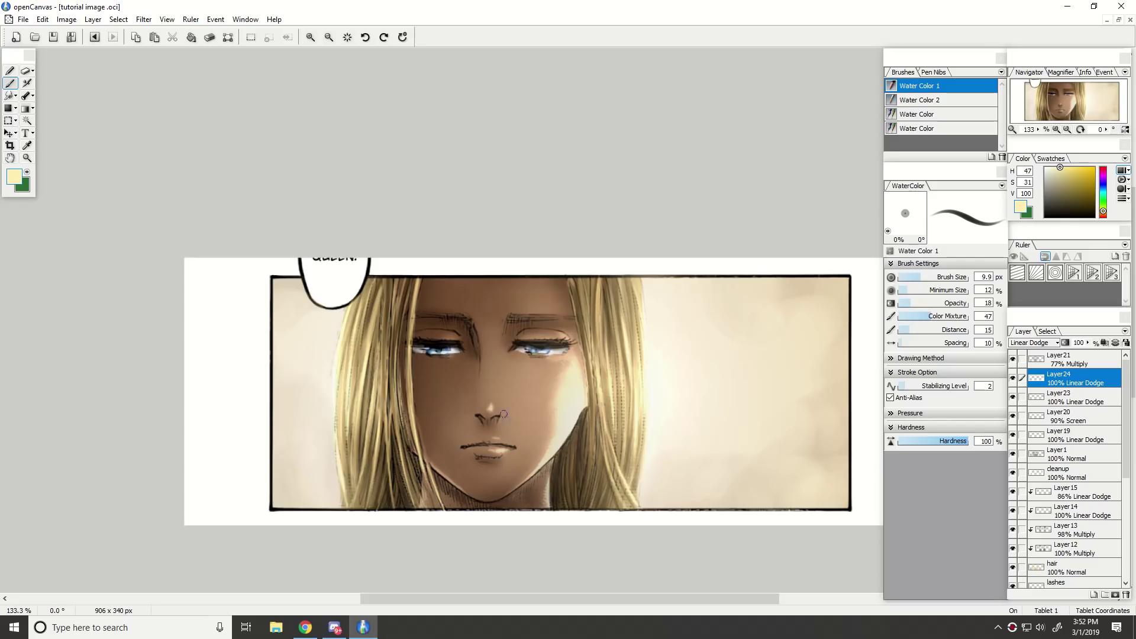
{"action": "left_click", "coordinate": [335, 627]}
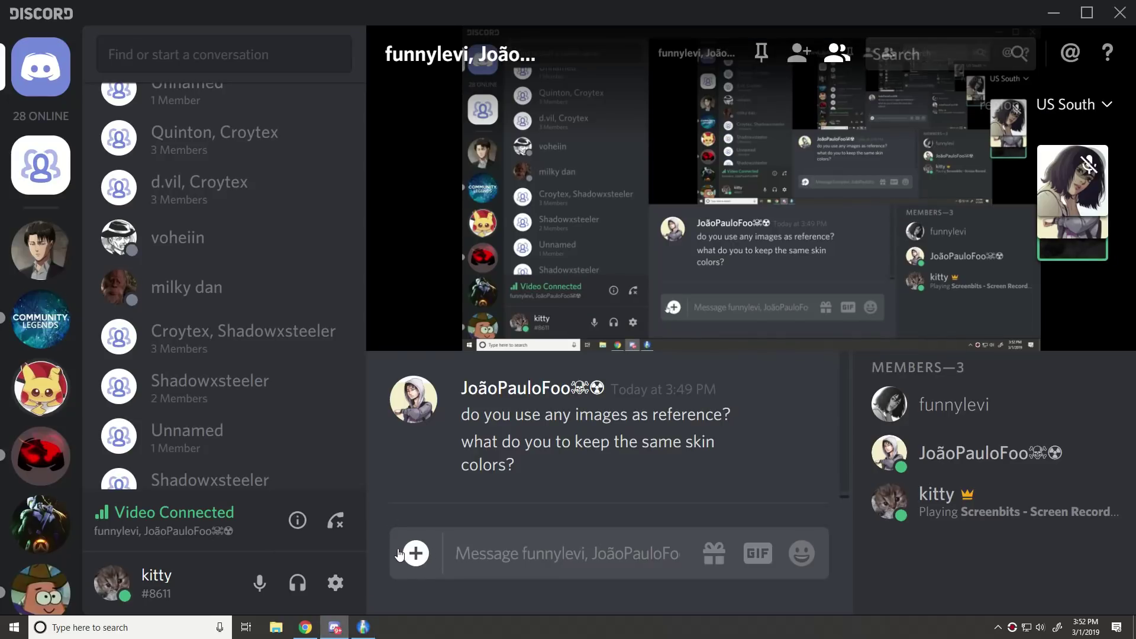
{"action": "left_click", "coordinate": [363, 627]}
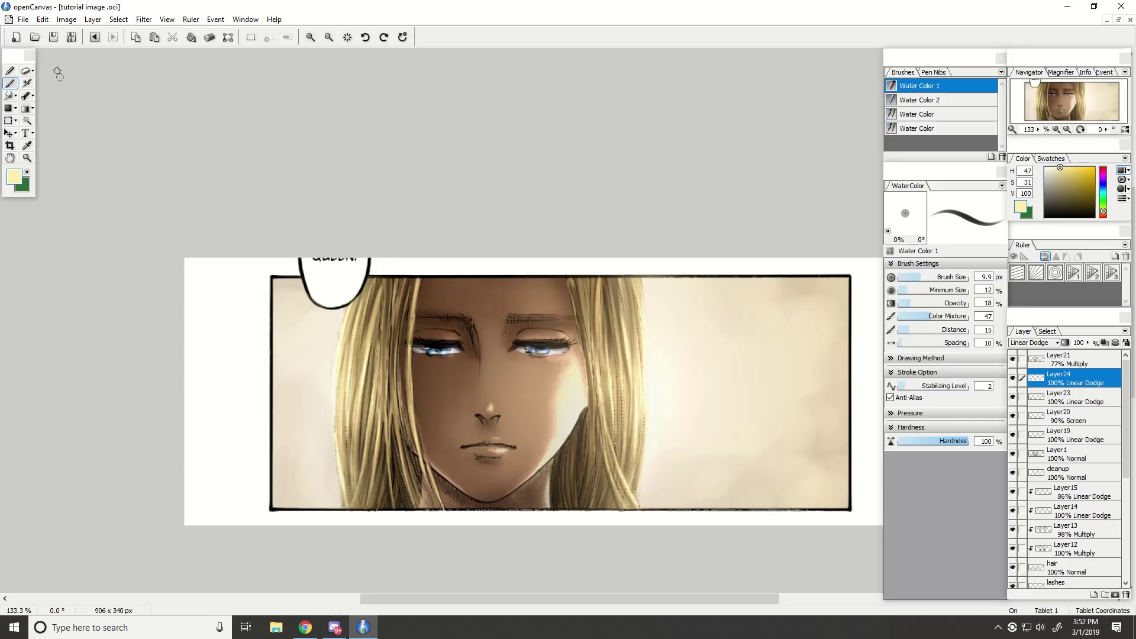
Open the image shovel me.png from the 114 folder.
{"action": "left_click", "coordinate": [23, 19]}
{"action": "left_click", "coordinate": [45, 59]}
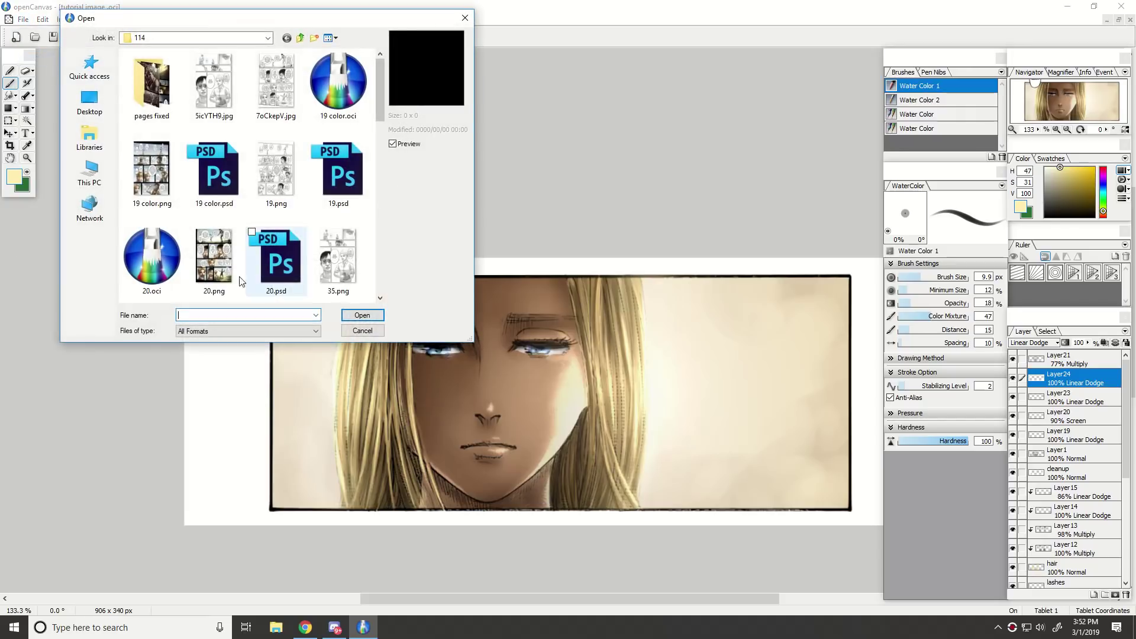
{"action": "scroll", "coordinate": [145, 171], "scroll_direction": "down", "scroll_amount": 10}
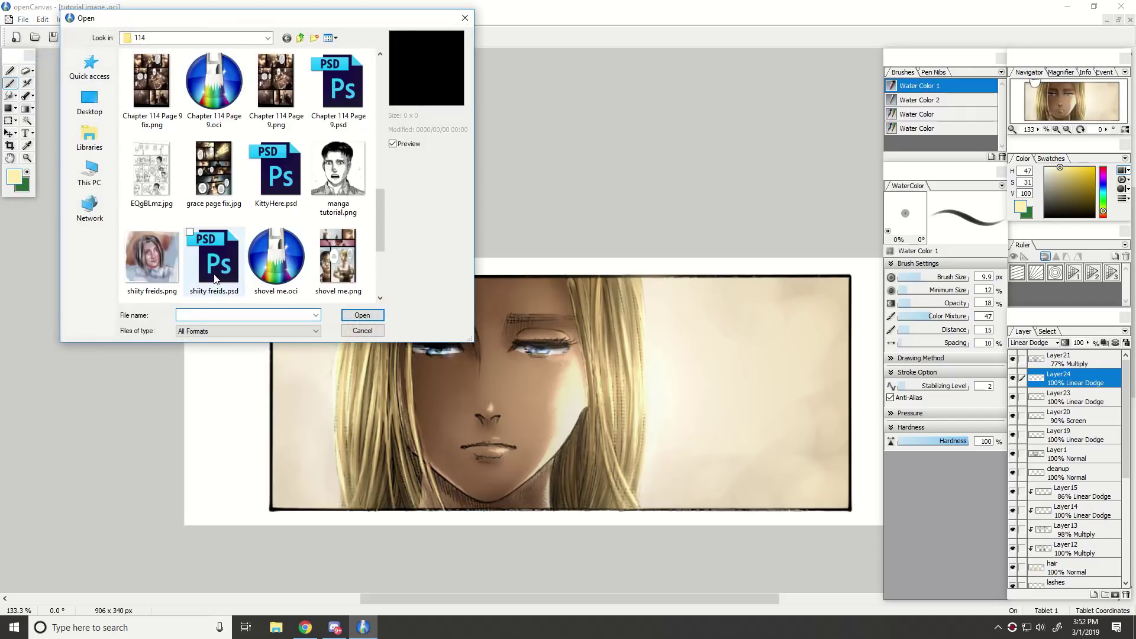
{"action": "left_click", "coordinate": [332, 157]}
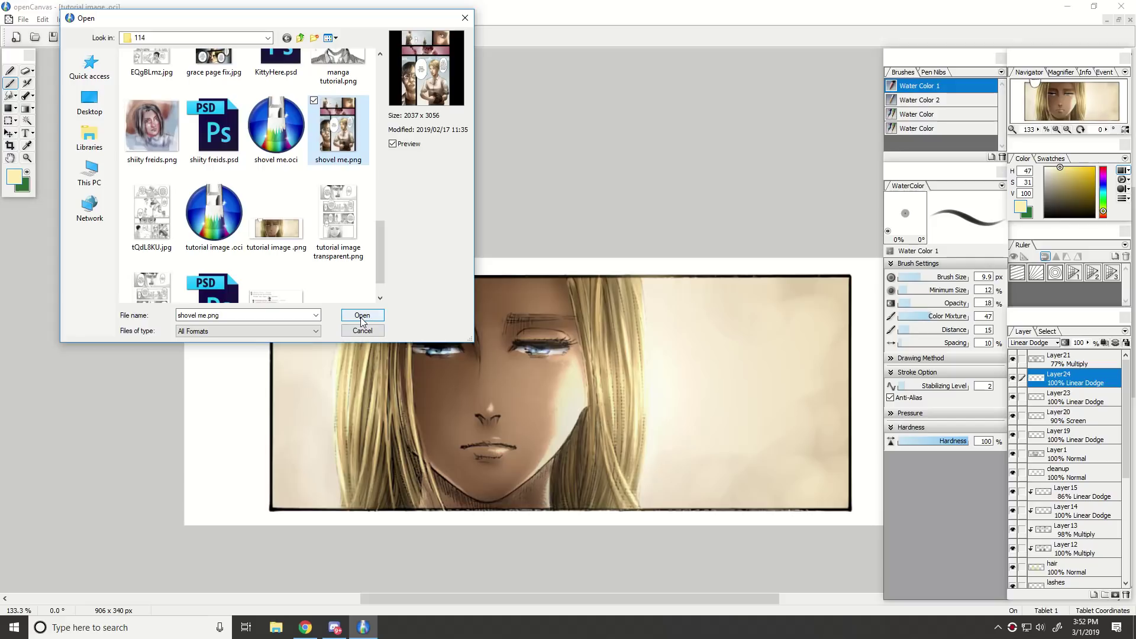
{"action": "left_click", "coordinate": [361, 316]}
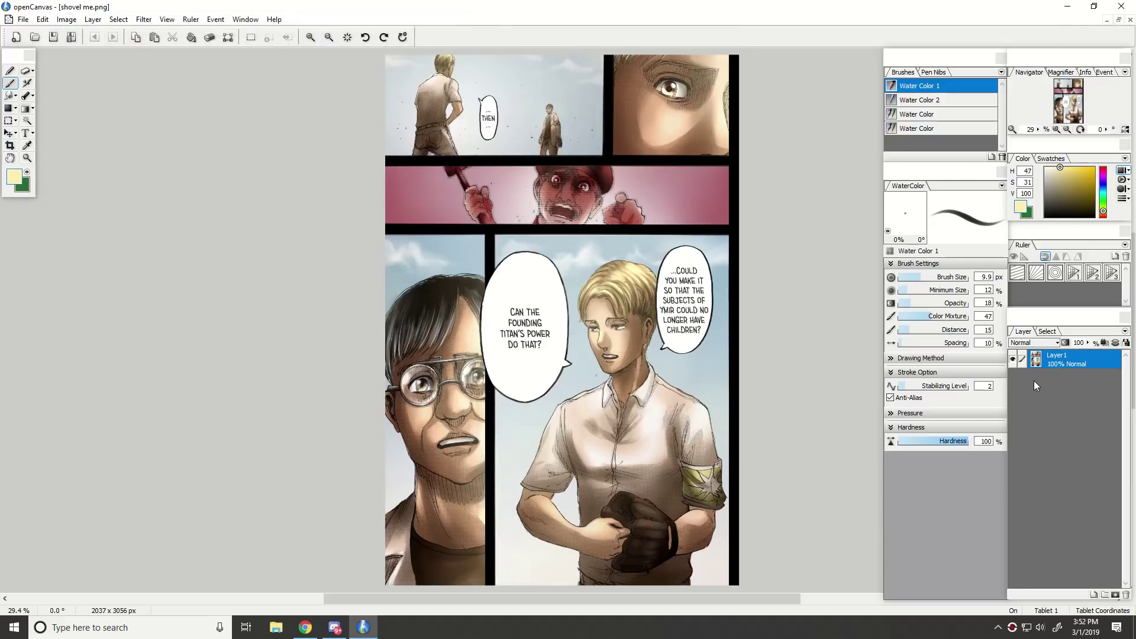
Open the layered file shovel me.oci from the 114 folder.
{"action": "left_click", "coordinate": [23, 19]}
{"action": "left_click", "coordinate": [56, 61]}
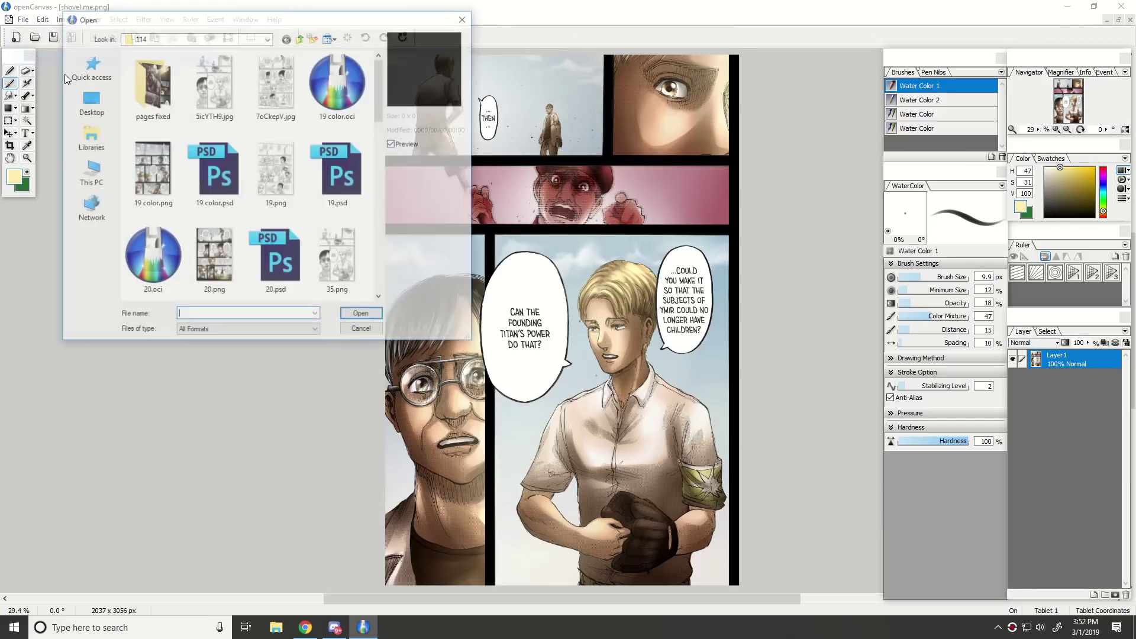
{"action": "scroll", "coordinate": [267, 271], "scroll_direction": "down", "scroll_amount": 8}
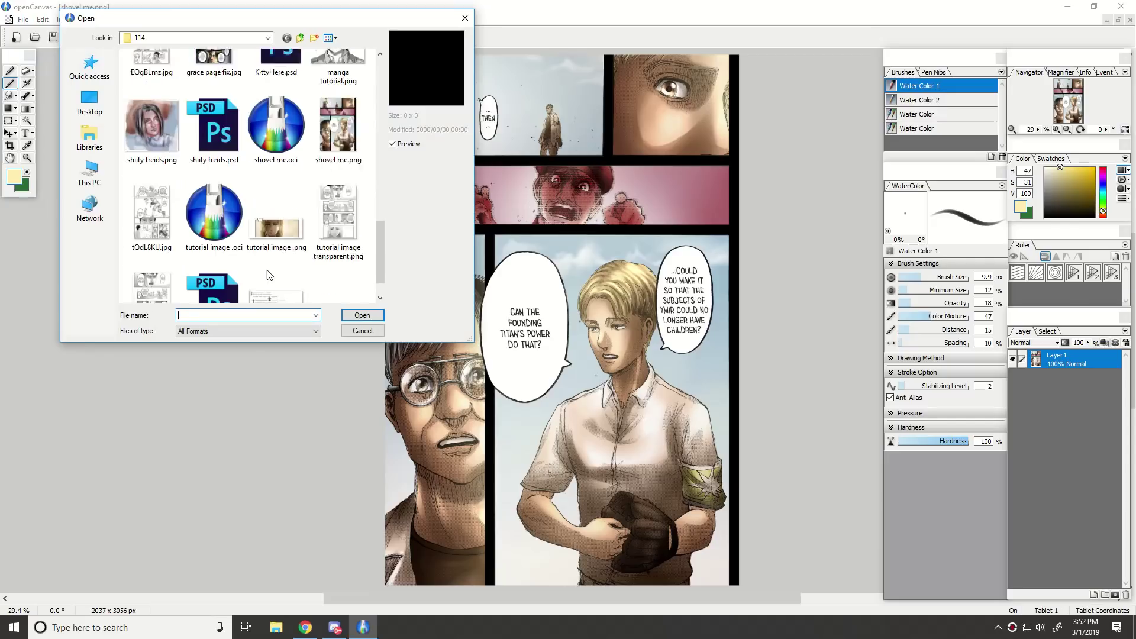
{"action": "scroll", "coordinate": [267, 274], "scroll_direction": "up", "scroll_amount": 3}
{"action": "left_click", "coordinate": [276, 222]}
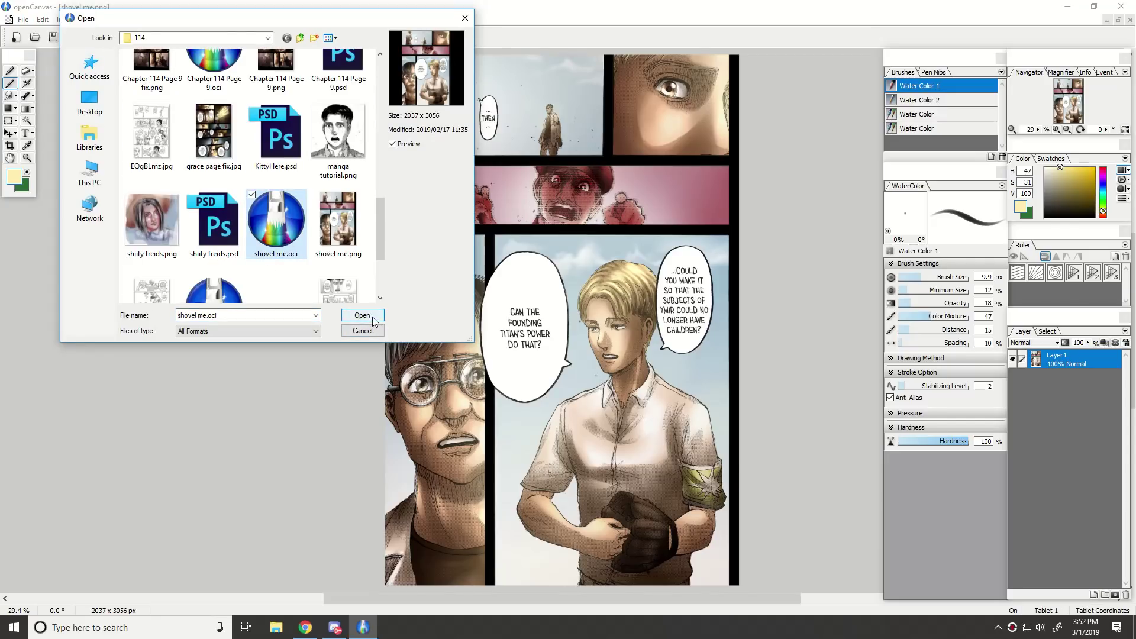
{"action": "left_click", "coordinate": [362, 316]}
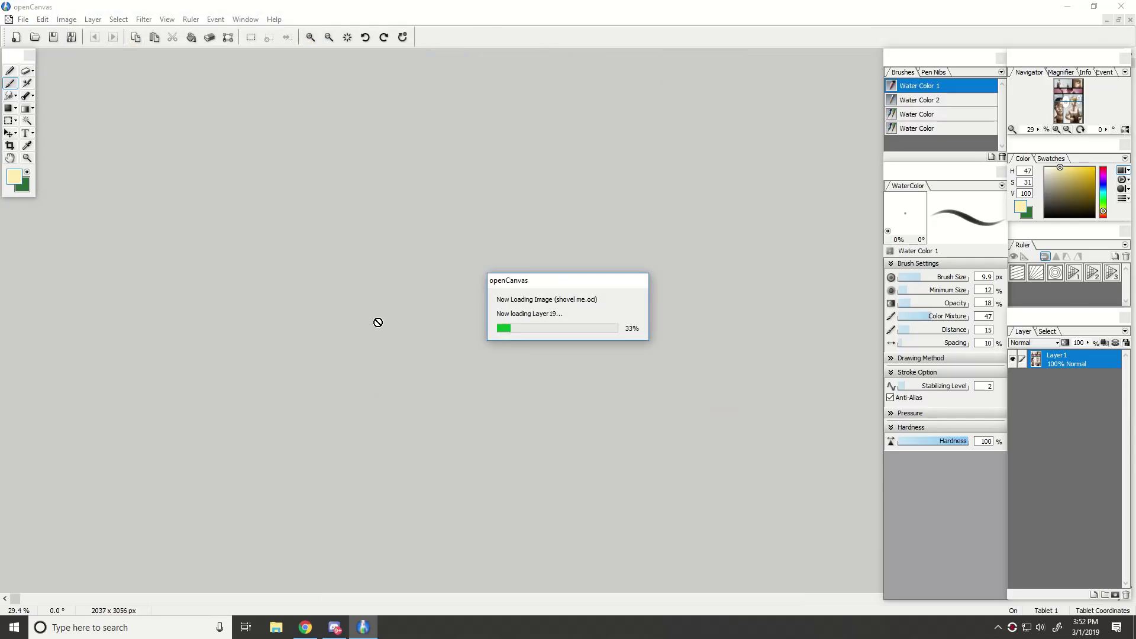
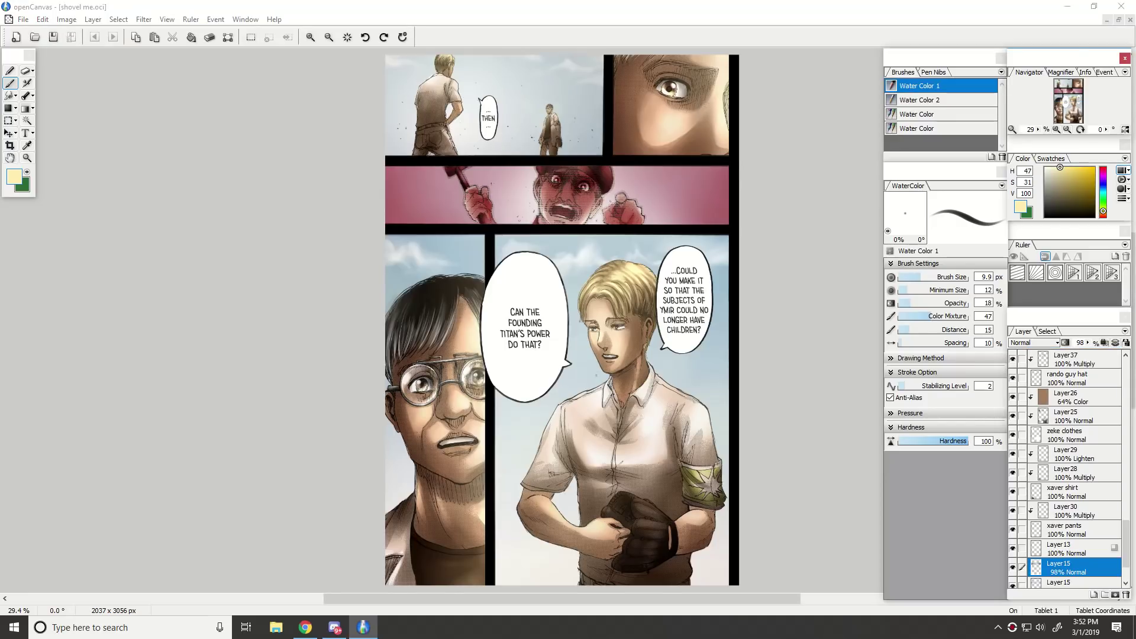
Hide the red Color-mode Layer57 over the middle panel for comparison, and show it again.
{"action": "scroll", "coordinate": [628, 269], "scroll_direction": "up", "scroll_amount": 1}
{"action": "left_click_drag", "start_coordinate": [1065, 108], "coordinate": [1065, 96]}
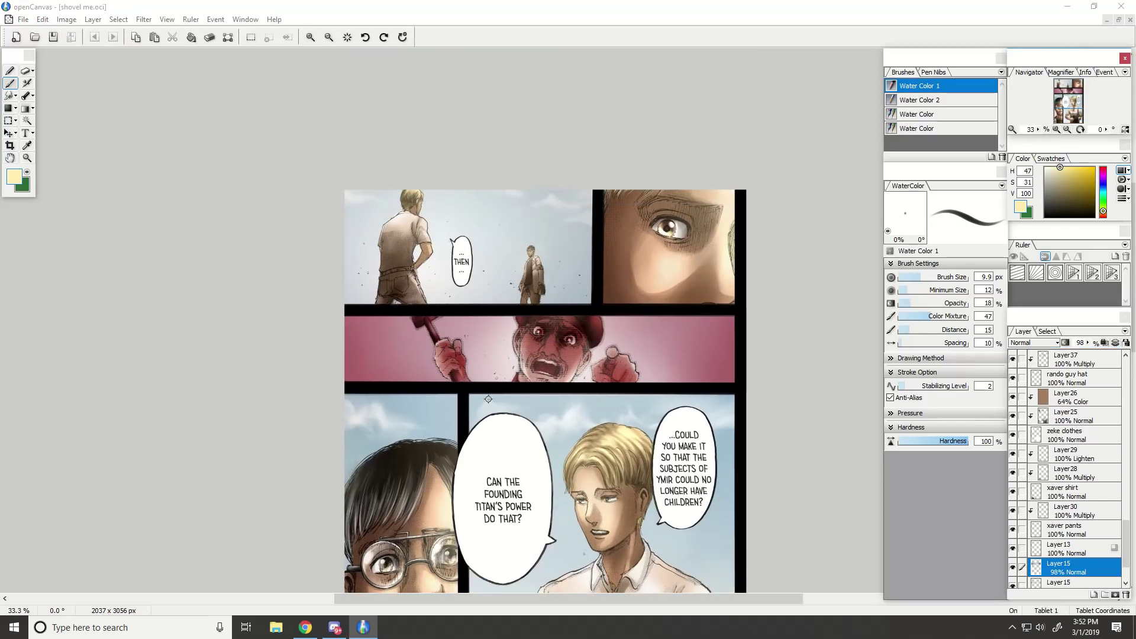
{"action": "scroll", "coordinate": [1059, 484], "scroll_direction": "up", "scroll_amount": 10}
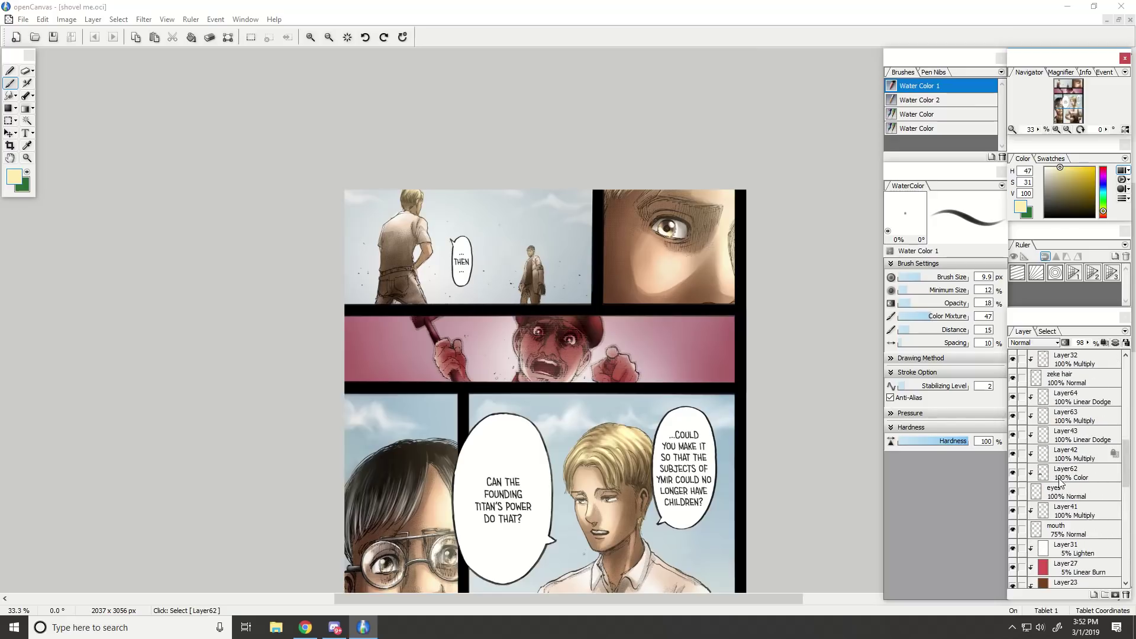
{"action": "scroll", "coordinate": [1059, 480], "scroll_direction": "up", "scroll_amount": 10}
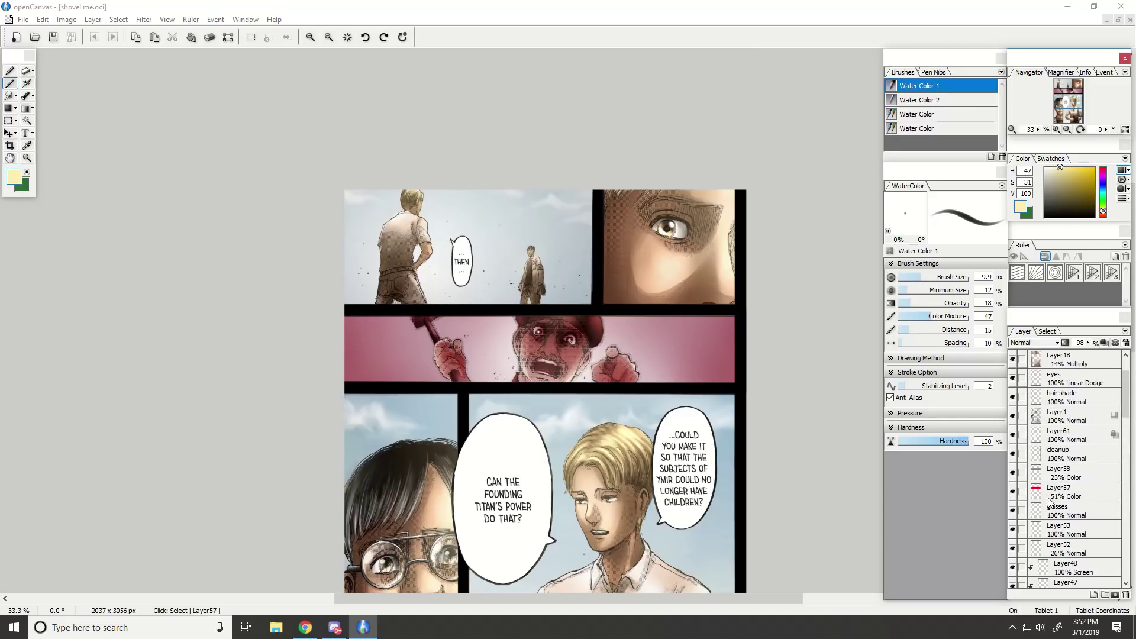
{"action": "left_click", "coordinate": [1048, 497]}
{"action": "key", "text": "ctrl+plus"}
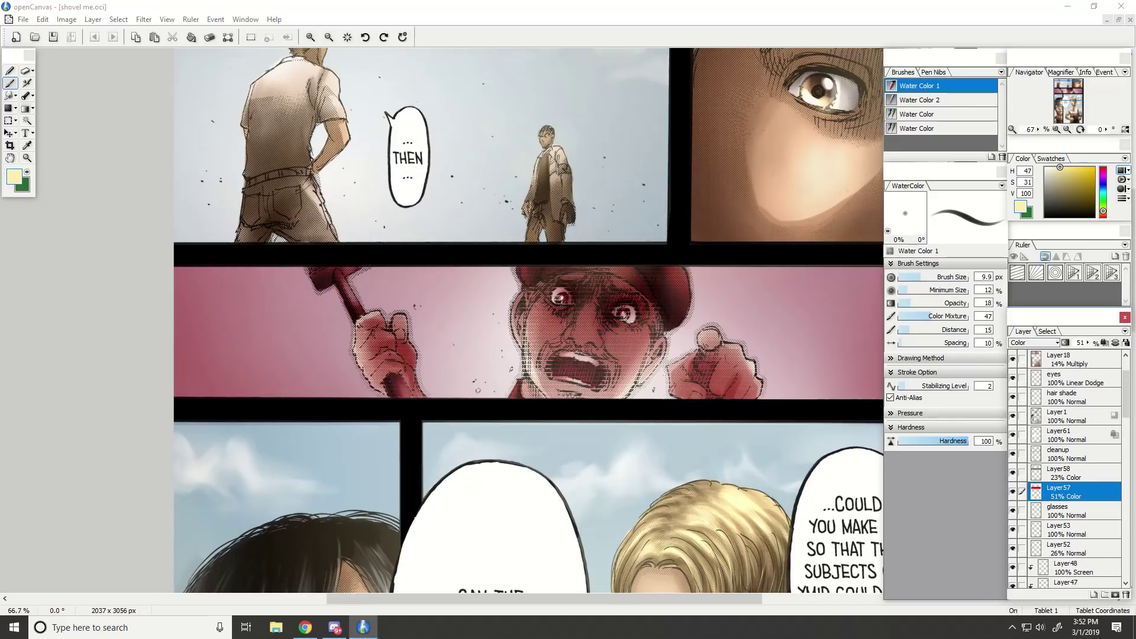
{"action": "scroll", "coordinate": [702, 347], "scroll_direction": "down", "scroll_amount": 2}
{"action": "scroll", "coordinate": [704, 350], "scroll_direction": "up", "scroll_amount": 2}
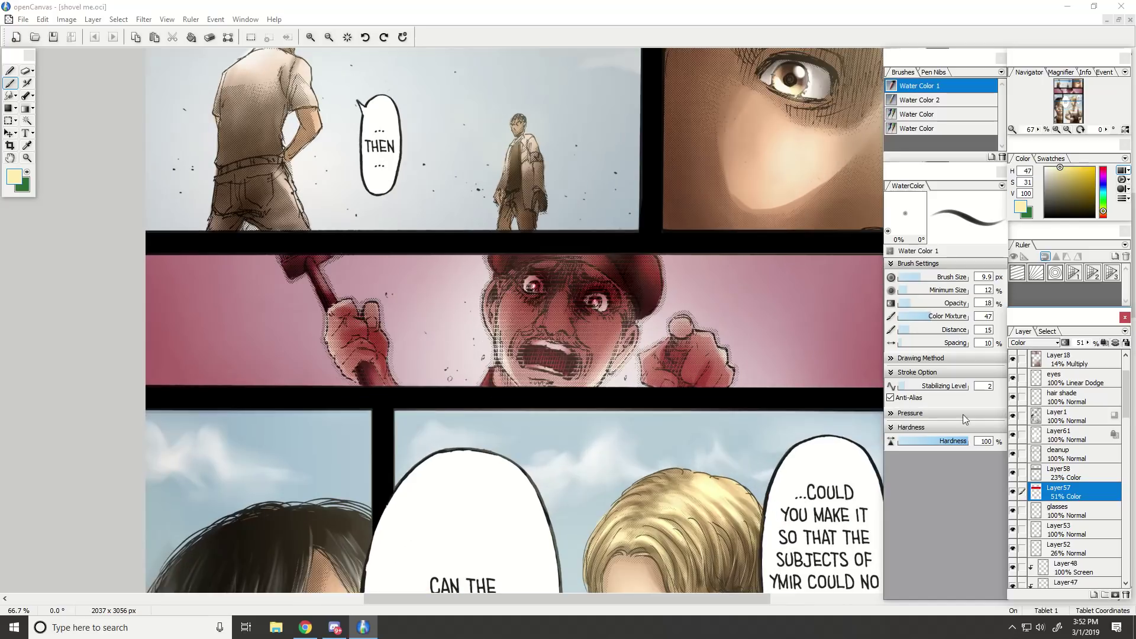
{"action": "left_click", "coordinate": [1012, 492]}
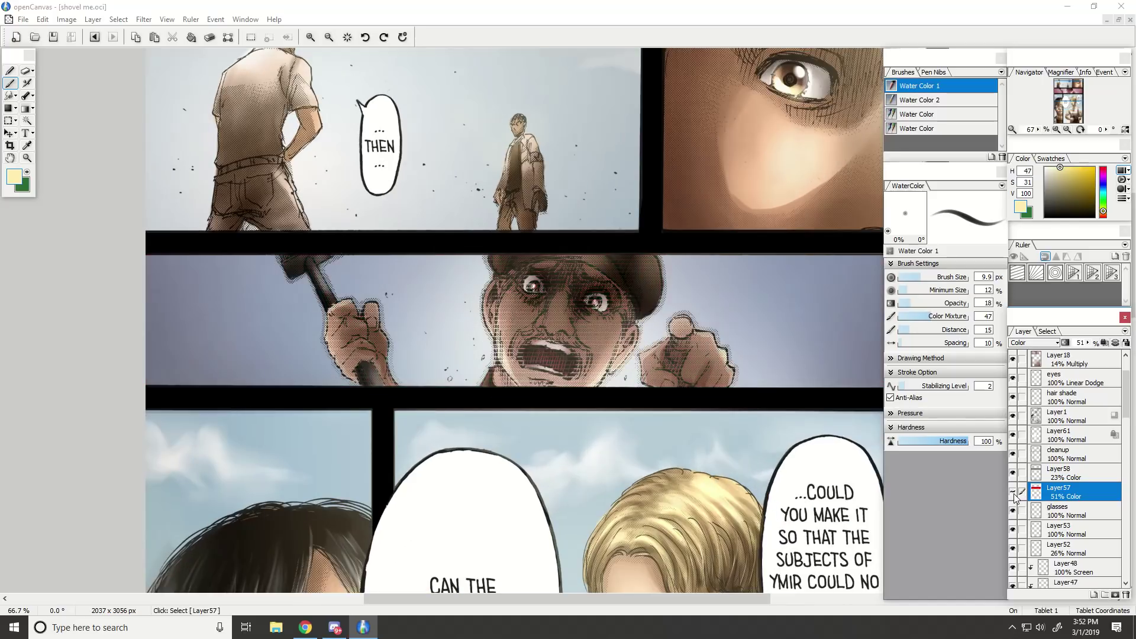
{"action": "key", "text": "ctrl+minus"}
{"action": "key", "text": "ctrl+minus"}
{"action": "key", "text": "ctrl+minus"}
{"action": "left_click", "coordinate": [1013, 492]}
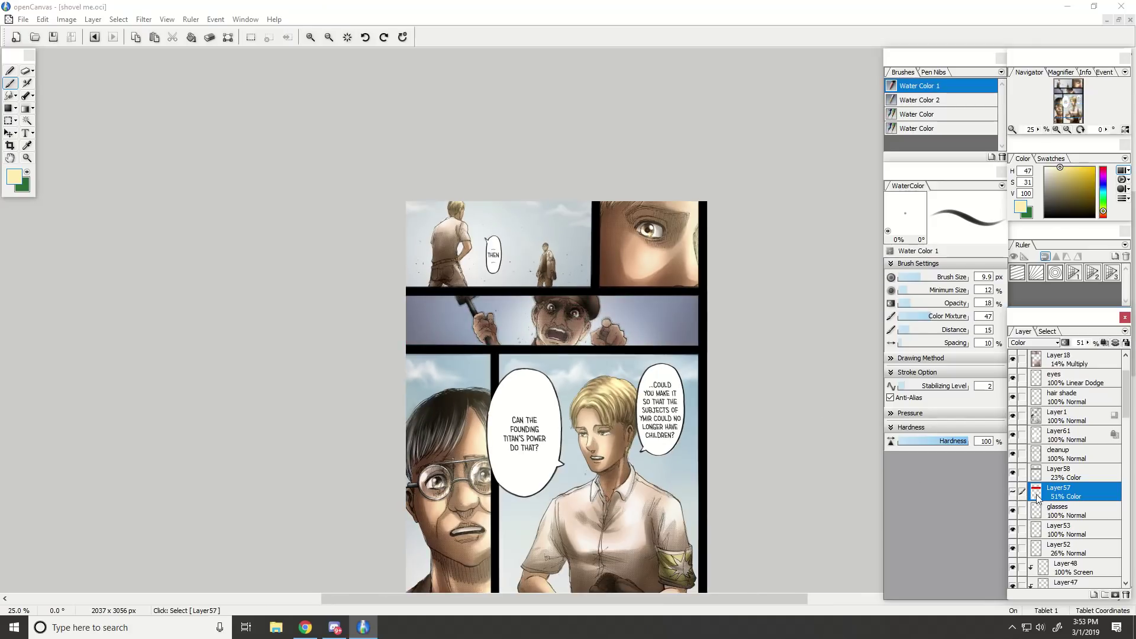
{"action": "left_click", "coordinate": [1012, 492]}
Toggle the visibility of the zeke hair layer to demonstrate the hair colour, leaving it shown.
{"action": "scroll", "coordinate": [1082, 512], "scroll_direction": "down", "scroll_amount": 3}
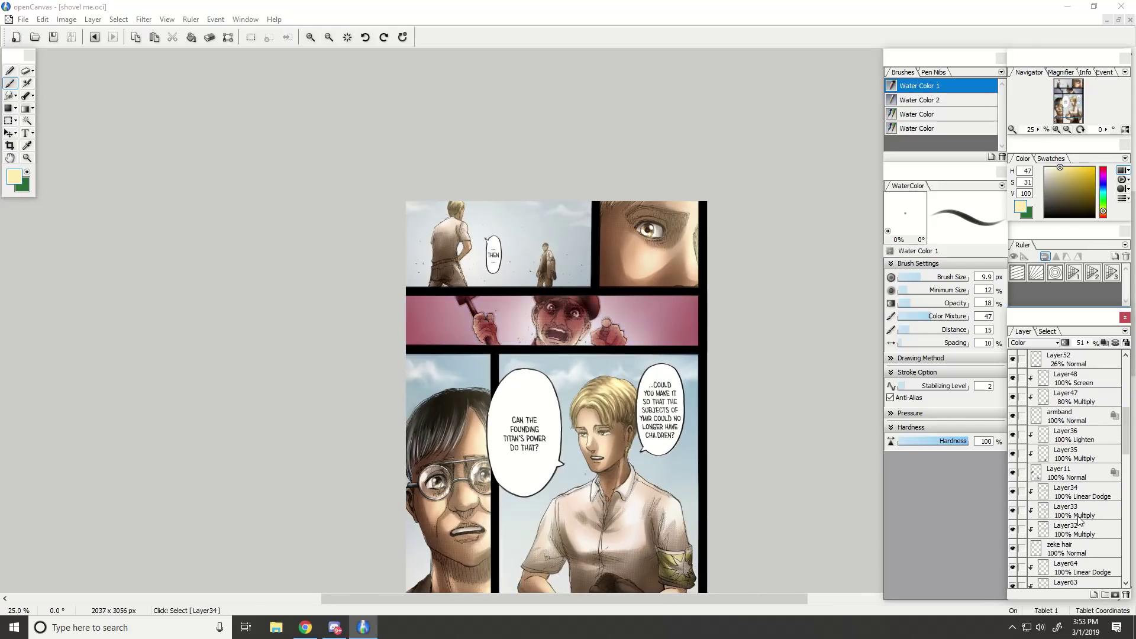
{"action": "left_click", "coordinate": [1064, 416]}
{"action": "scroll", "coordinate": [1070, 499], "scroll_direction": "down", "scroll_amount": 2}
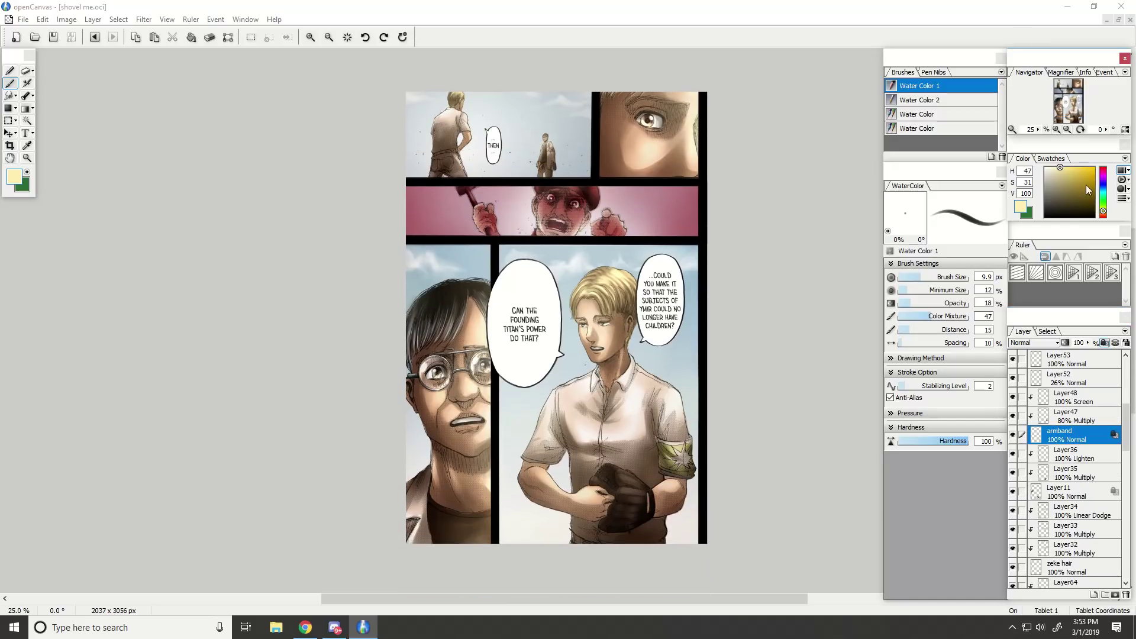
{"action": "scroll", "coordinate": [1069, 498], "scroll_direction": "down", "scroll_amount": 1}
{"action": "left_click", "coordinate": [1060, 511]}
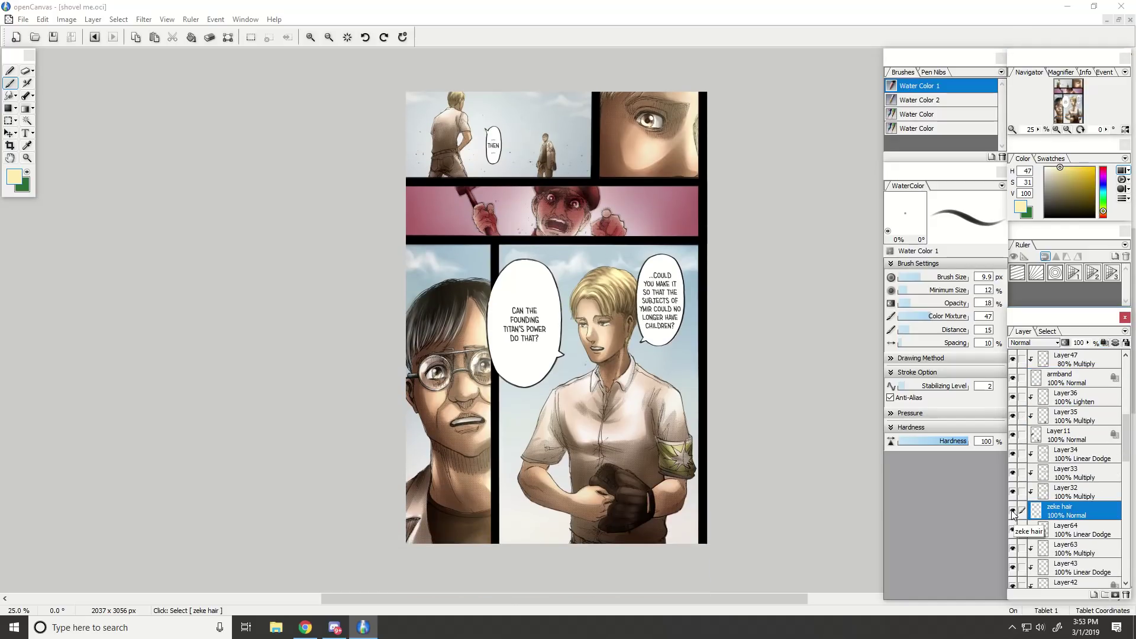
{"action": "left_click", "coordinate": [1012, 512]}
{"action": "left_click", "coordinate": [1013, 512]}
{"action": "left_click", "coordinate": [1013, 512]}
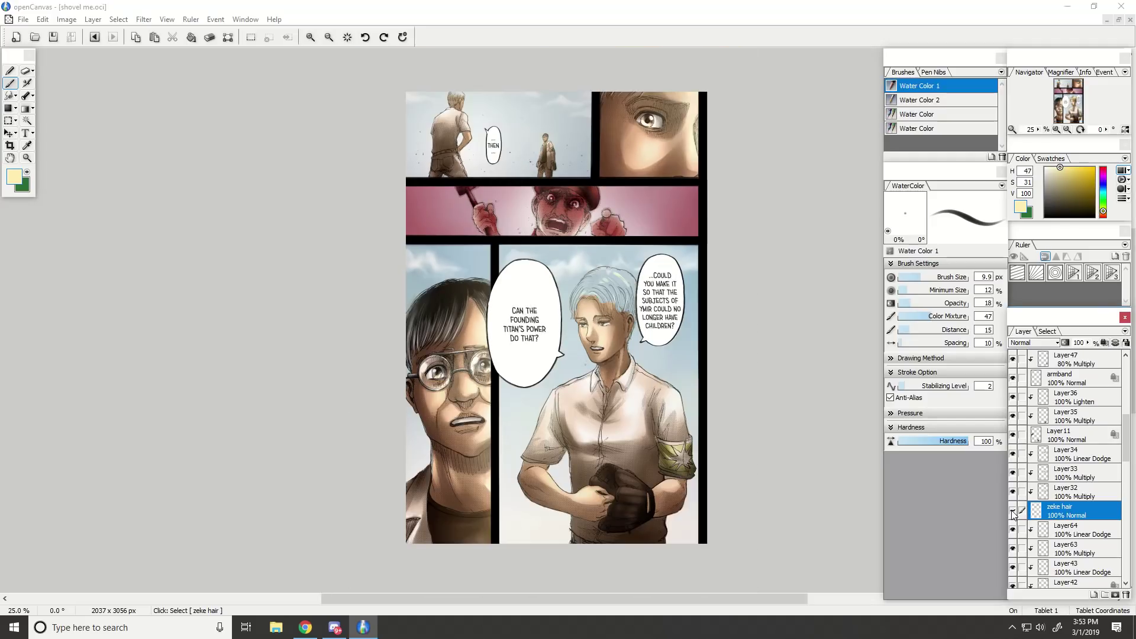
{"action": "left_click", "coordinate": [1012, 512]}
Inspect the eyes layer and toggle the mouth layer's visibility to demonstrate its colouring, leaving both shown.
{"action": "scroll", "coordinate": [1012, 512], "scroll_direction": "down", "scroll_amount": 2}
{"action": "left_click", "coordinate": [1007, 547]}
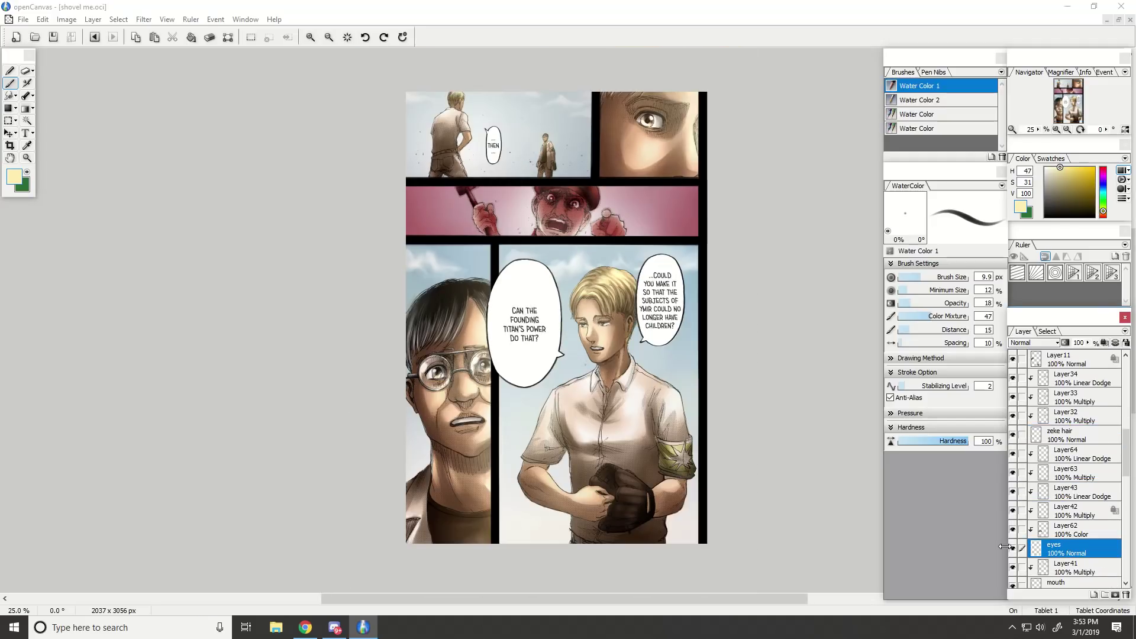
{"action": "left_click", "coordinate": [1011, 550]}
{"action": "scroll", "coordinate": [1012, 554], "scroll_direction": "down", "scroll_amount": 2}
{"action": "left_click", "coordinate": [1013, 530]}
{"action": "left_click", "coordinate": [1013, 531]}
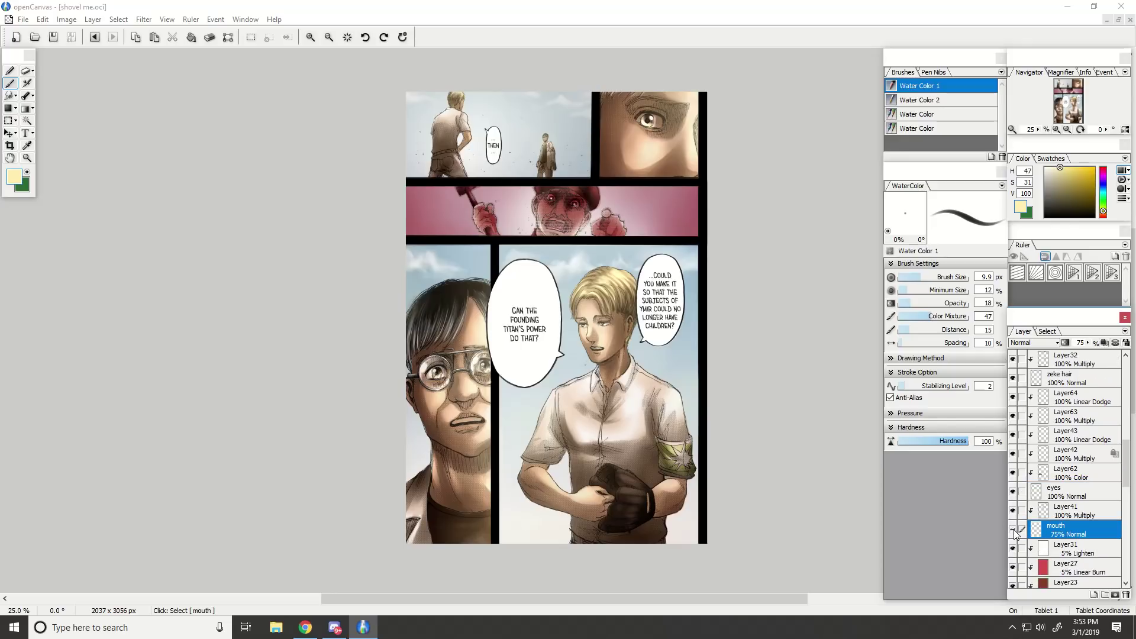
{"action": "left_click", "coordinate": [1012, 531]}
Find the two skin layers and toggle the visibility of the upper one at 95% opacity.
{"action": "scroll", "coordinate": [1014, 532], "scroll_direction": "down", "scroll_amount": 3}
{"action": "left_click", "coordinate": [1050, 542]}
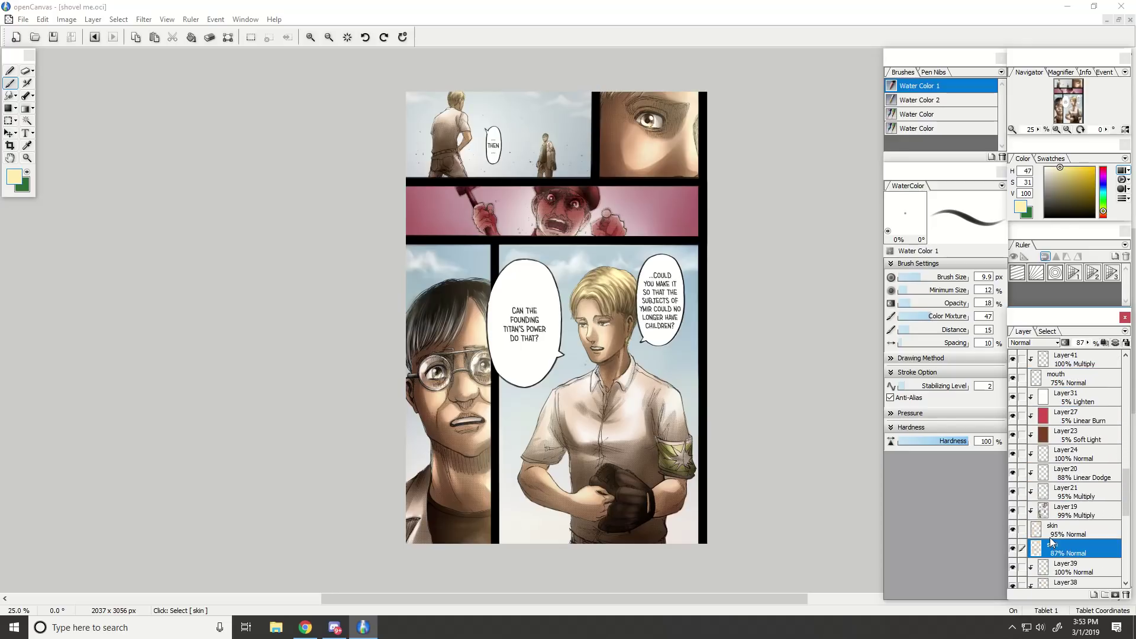
{"action": "left_click", "coordinate": [1052, 530]}
{"action": "left_click", "coordinate": [1013, 530]}
{"action": "left_click", "coordinate": [1013, 530]}
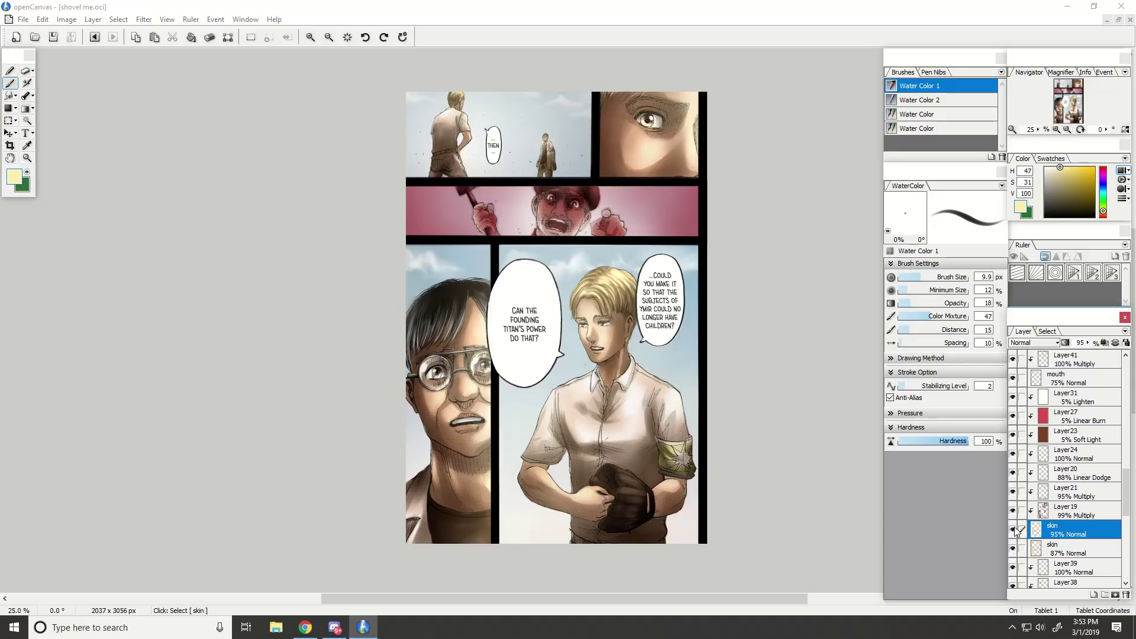
Hide the red Layer57 and compare the page with the 95% skin layer off and on, leaving the skin shown.
{"action": "scroll", "coordinate": [1036, 441], "scroll_direction": "up", "scroll_amount": 10}
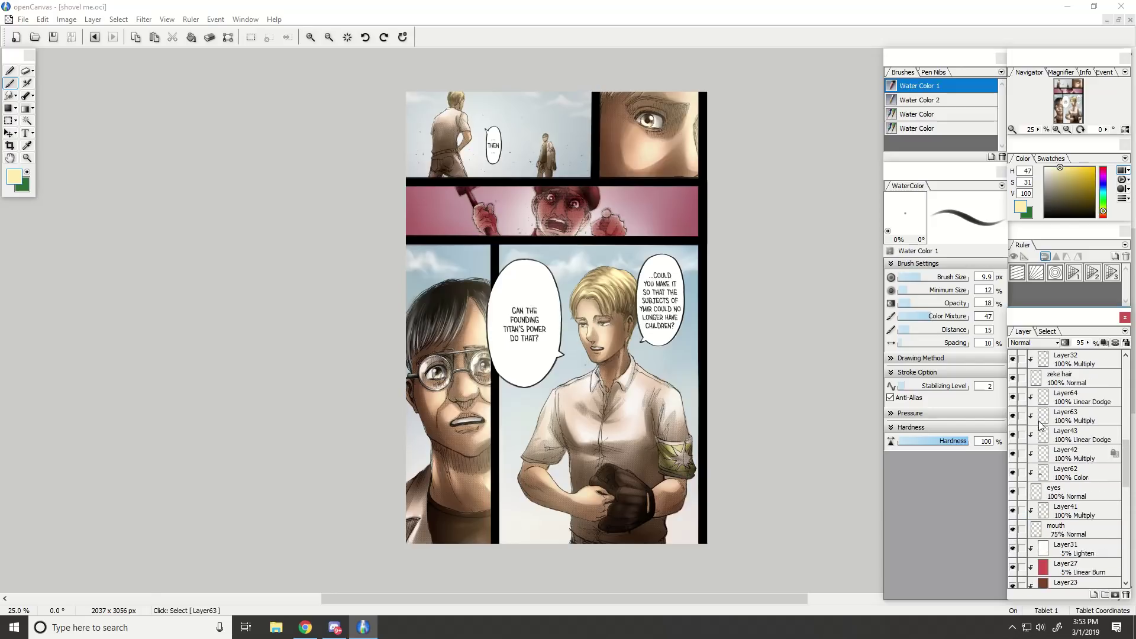
{"action": "scroll", "coordinate": [1036, 441], "scroll_direction": "up", "scroll_amount": 3}
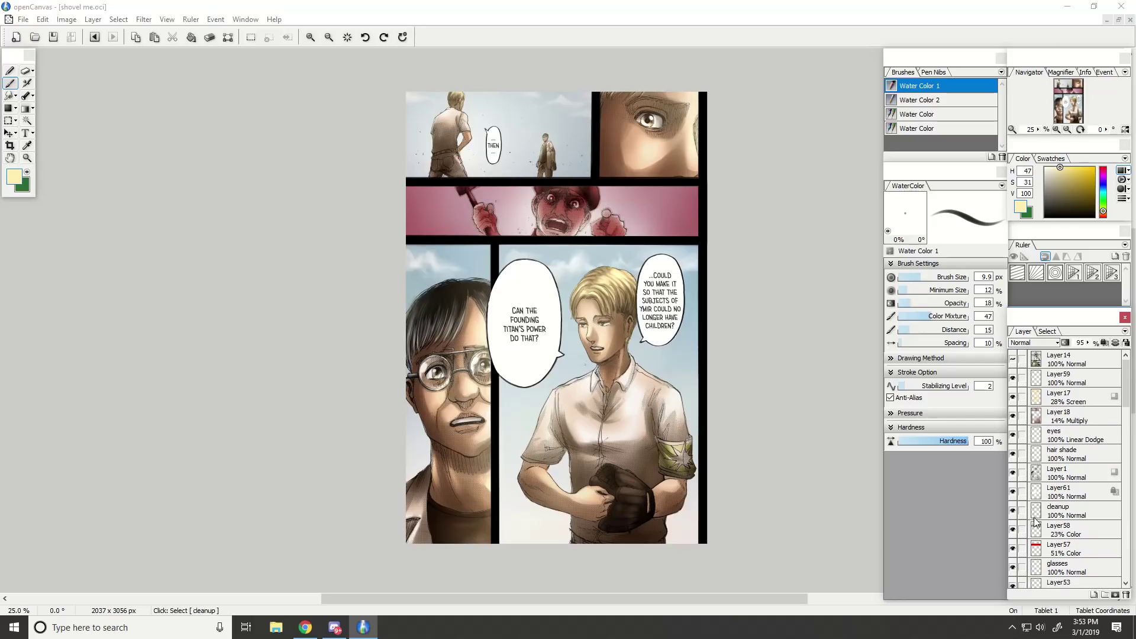
{"action": "scroll", "coordinate": [1022, 540], "scroll_direction": "down", "scroll_amount": 2}
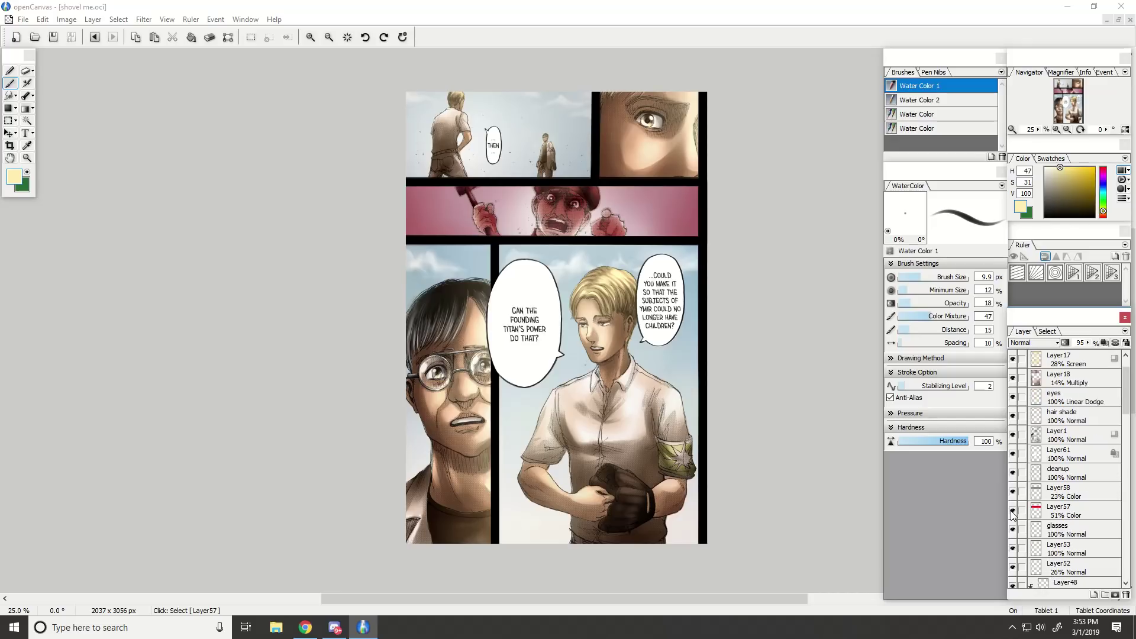
{"action": "scroll", "coordinate": [1019, 518], "scroll_direction": "down", "scroll_amount": 20}
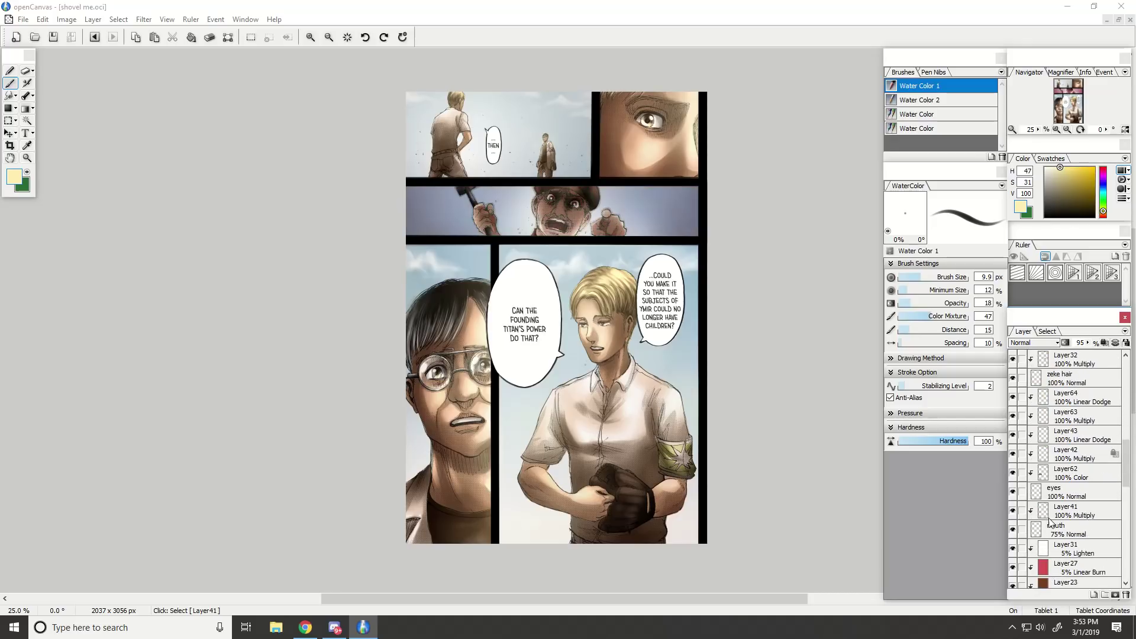
{"action": "scroll", "coordinate": [1035, 538], "scroll_direction": "down", "scroll_amount": 3}
{"action": "left_click", "coordinate": [1013, 529]}
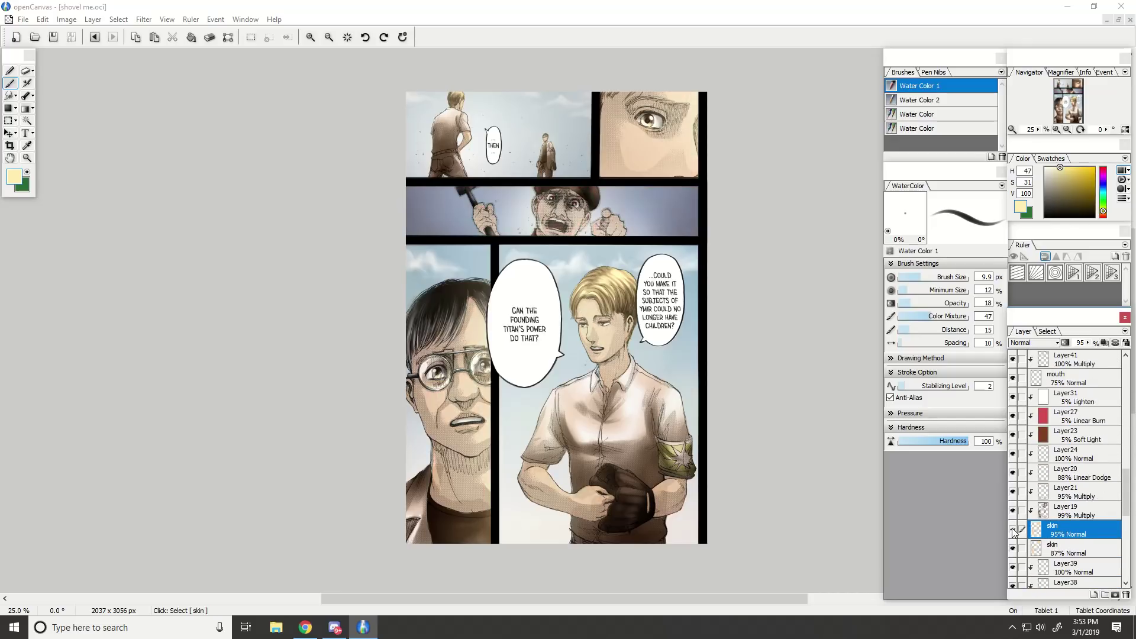
{"action": "left_click", "coordinate": [1012, 529]}
{"action": "left_click", "coordinate": [1012, 530]}
{"action": "left_click", "coordinate": [1012, 529]}
Show Layer57 again to restore the red tint over the middle panel.
{"action": "scroll", "coordinate": [1039, 451], "scroll_direction": "up", "scroll_amount": 10}
{"action": "scroll", "coordinate": [1039, 450], "scroll_direction": "up", "scroll_amount": 2}
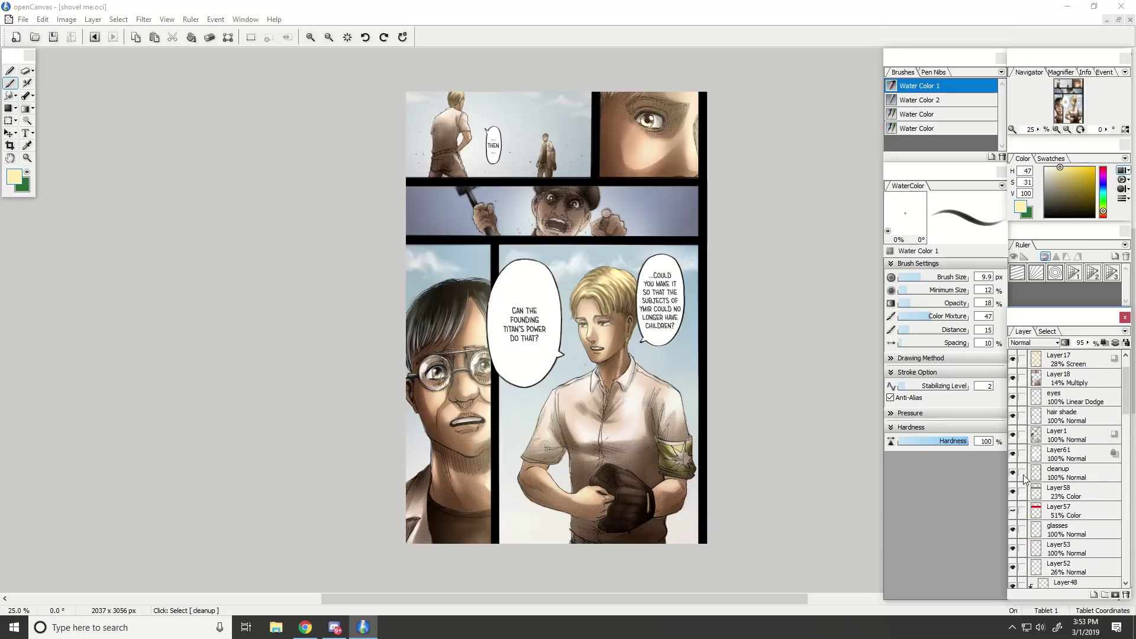
{"action": "left_click", "coordinate": [1059, 510]}
{"action": "left_click", "coordinate": [1013, 513]}
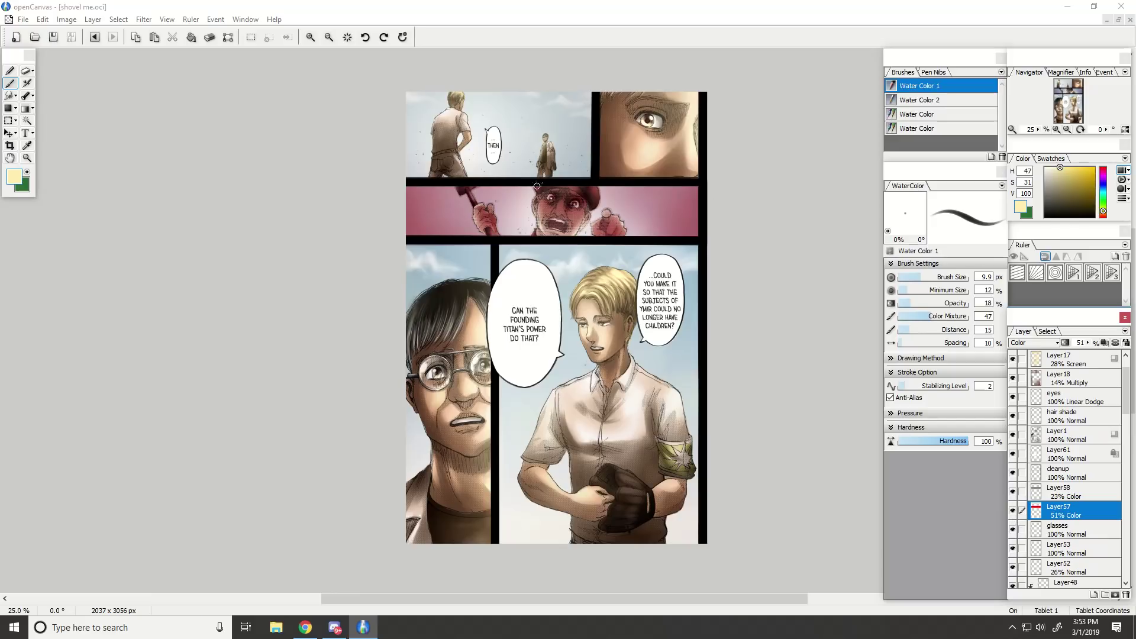
Check the Discord group chat, return to openCanvas, and examine the dark-haired man's face and hair up close.
{"action": "left_click", "coordinate": [346, 633]}
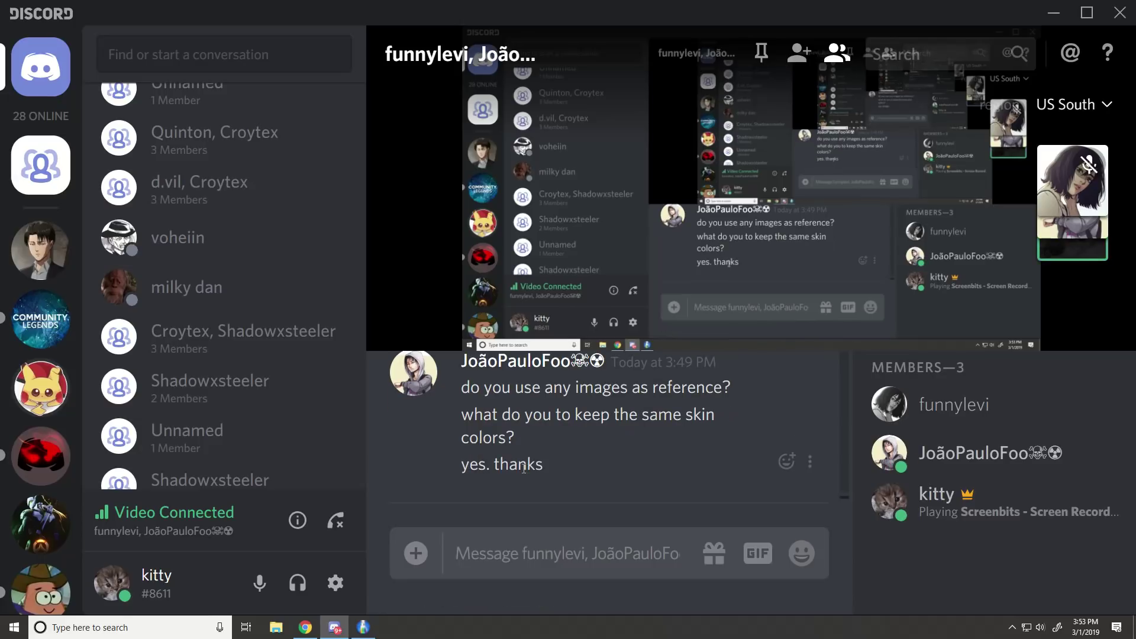
{"action": "left_click", "coordinate": [364, 627]}
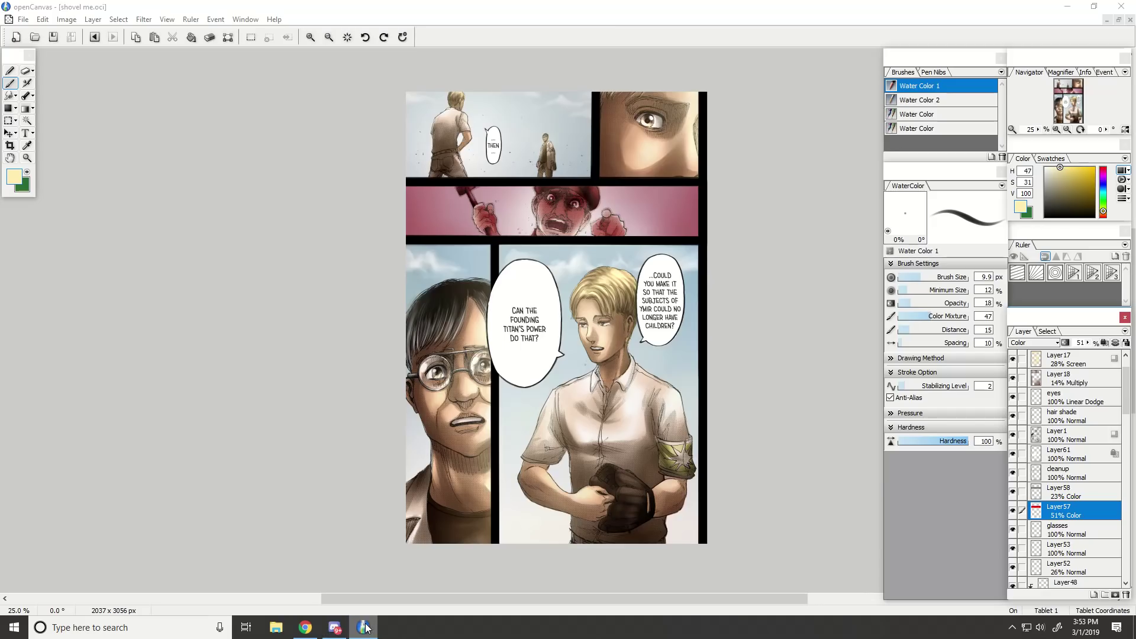
{"action": "scroll", "coordinate": [427, 381], "scroll_direction": "up", "scroll_amount": 3}
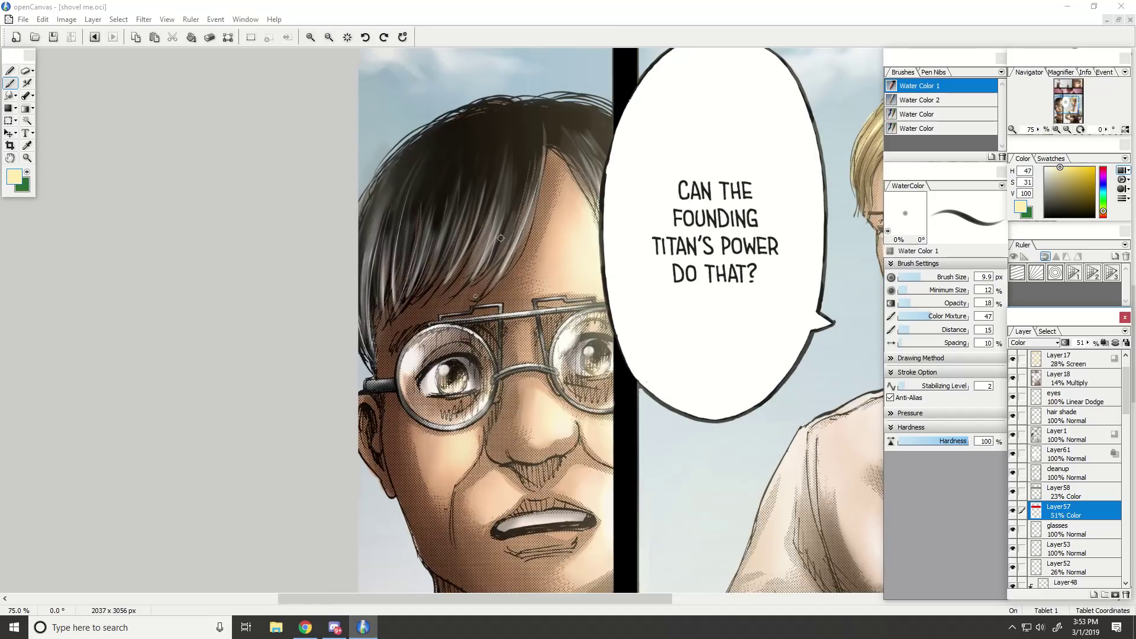
{"action": "scroll", "coordinate": [535, 216], "scroll_direction": "down", "scroll_amount": 3}
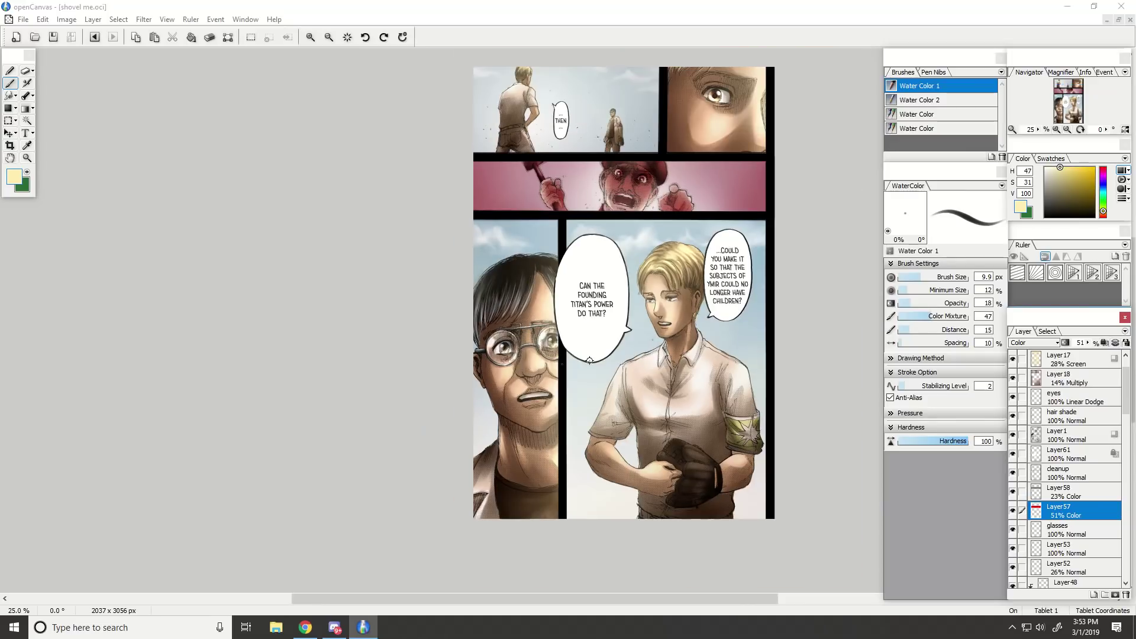
Toggle the hair shade layer off and on repeatedly to demonstrate the hair shading, leaving it shown.
{"action": "scroll", "coordinate": [1063, 448], "scroll_direction": "up", "scroll_amount": 2}
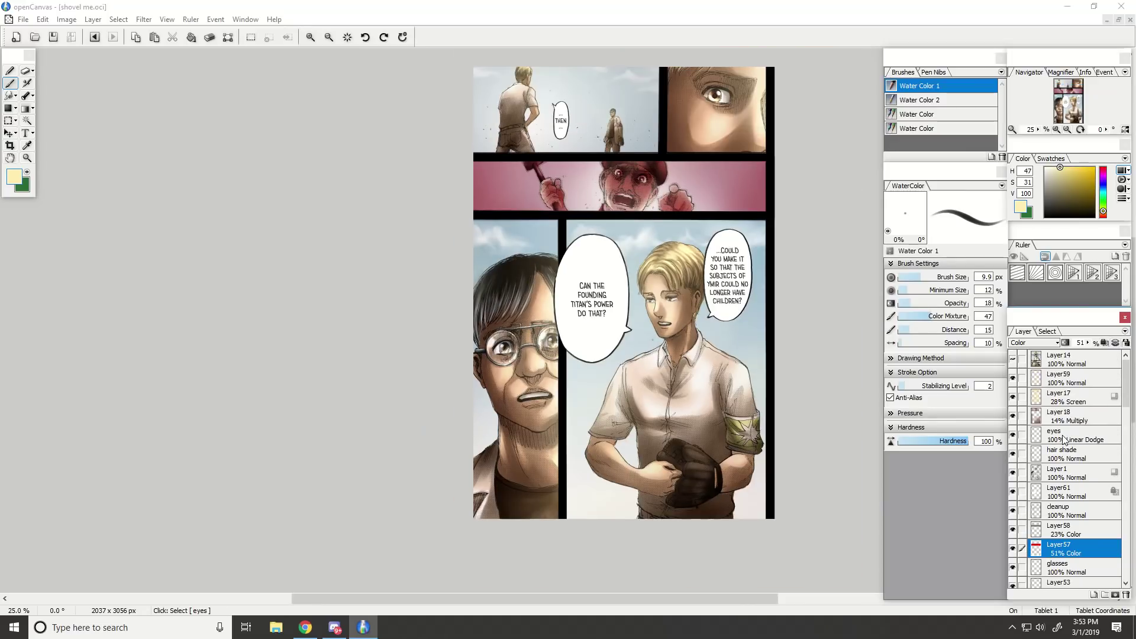
{"action": "left_click", "coordinate": [1025, 454]}
{"action": "left_click", "coordinate": [1012, 454]}
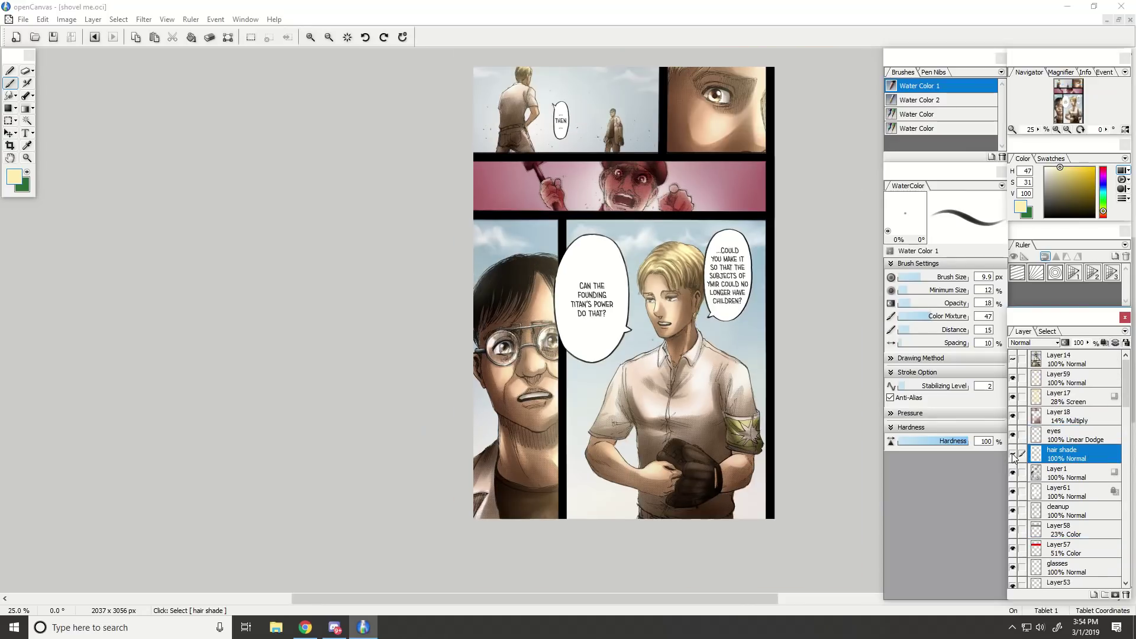
{"action": "left_click", "coordinate": [1011, 454]}
{"action": "left_click", "coordinate": [1011, 454]}
{"action": "left_click", "coordinate": [1012, 454]}
{"action": "left_click", "coordinate": [1012, 455]}
{"action": "left_click", "coordinate": [1012, 455]}
{"action": "left_click", "coordinate": [1012, 455]}
{"action": "left_click", "coordinate": [1012, 454]}
Recheck the Discord group chat for a reply and return to the page in openCanvas.
{"action": "left_click", "coordinate": [366, 629]}
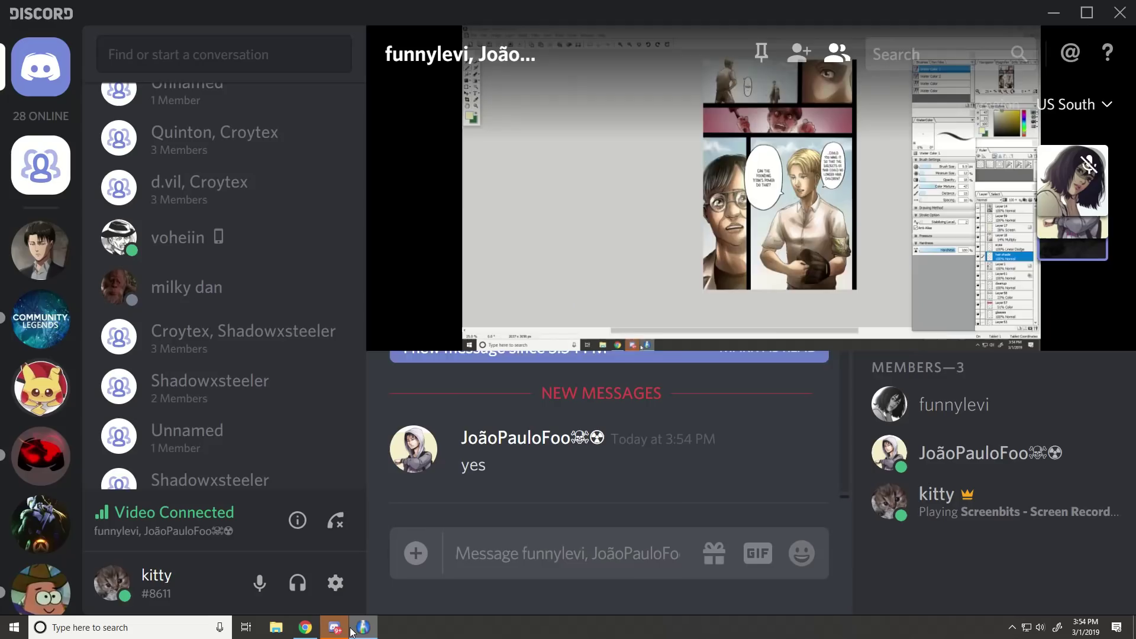
{"action": "left_click", "coordinate": [366, 629]}
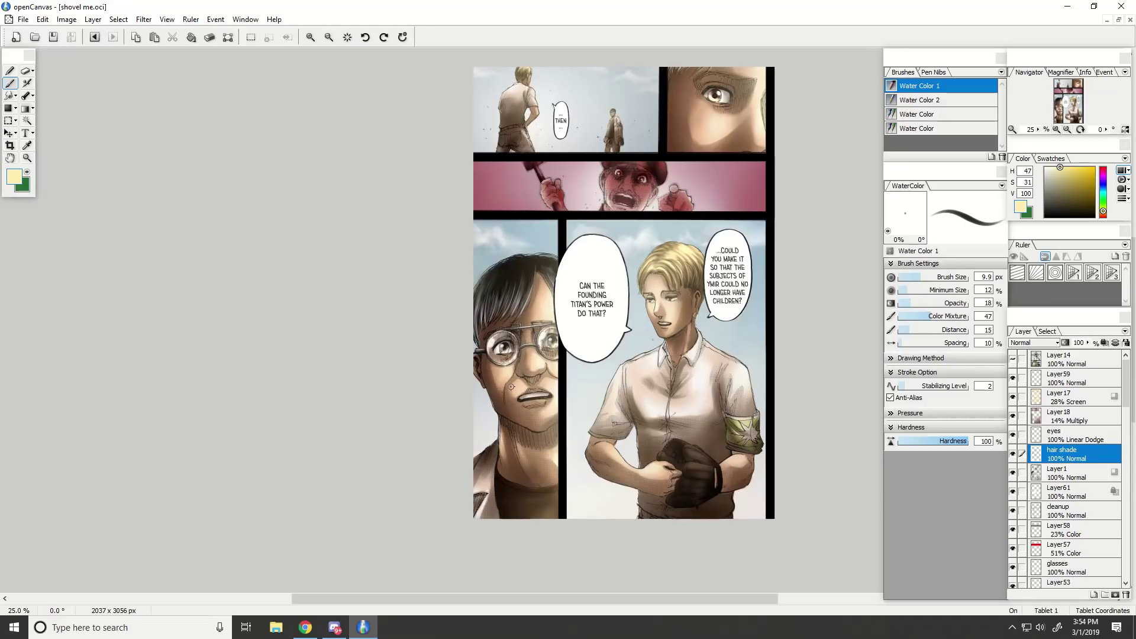
{"action": "scroll", "coordinate": [446, 307], "scroll_direction": "up", "scroll_amount": 3}
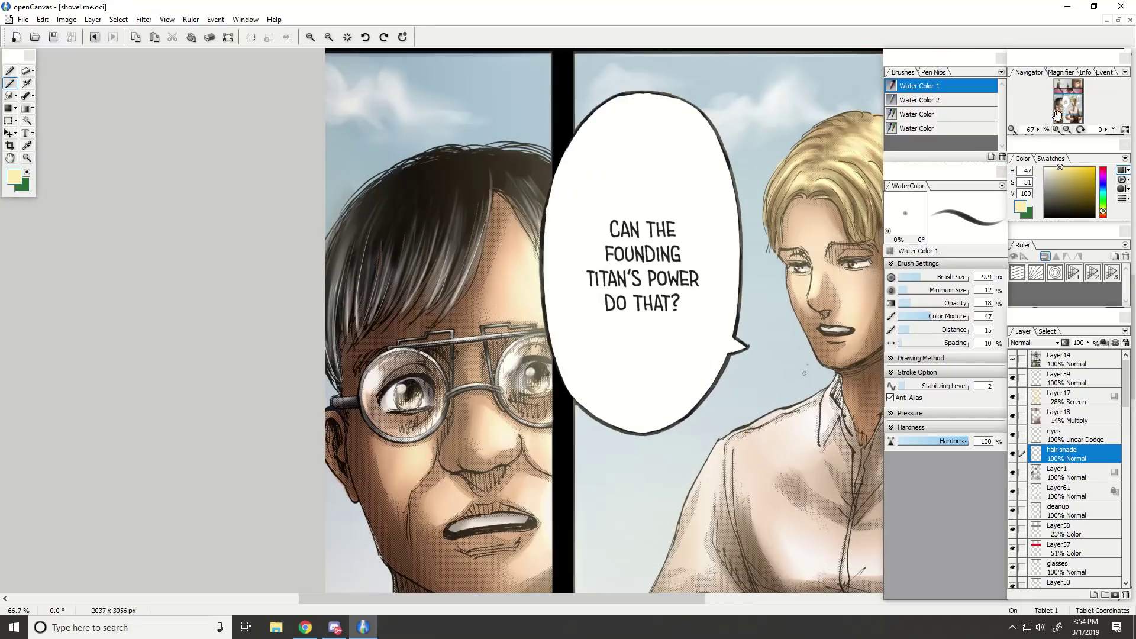
{"action": "left_click_drag", "start_coordinate": [1060, 111], "coordinate": [1057, 107]}
{"action": "scroll", "coordinate": [1056, 106], "scroll_direction": "down", "scroll_amount": 1}
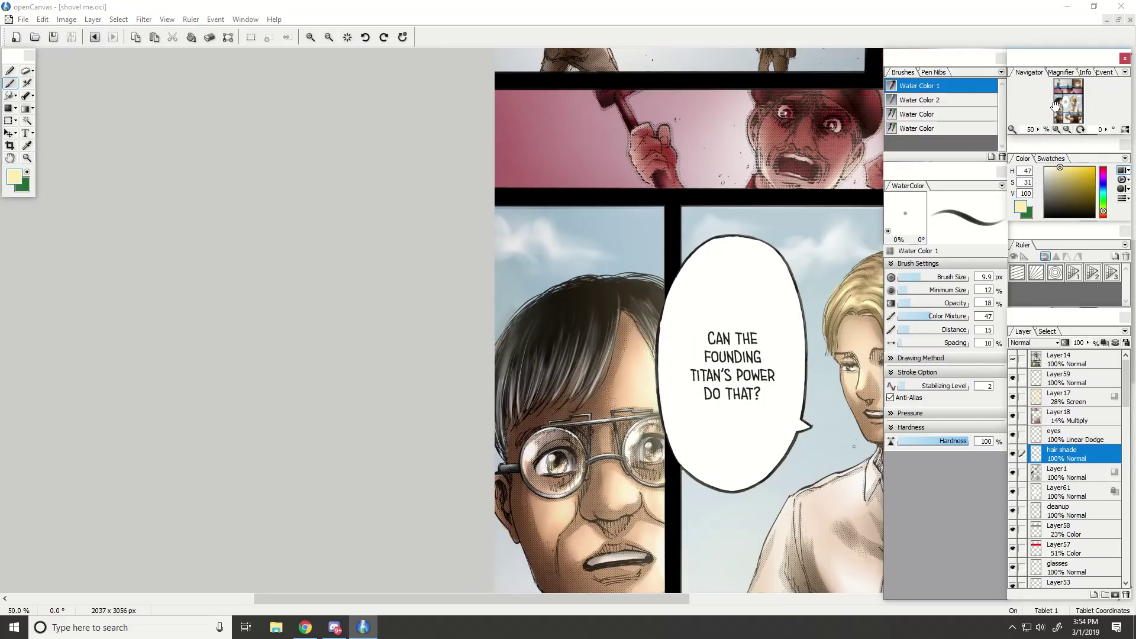
{"action": "left_click", "coordinate": [7, 121]}
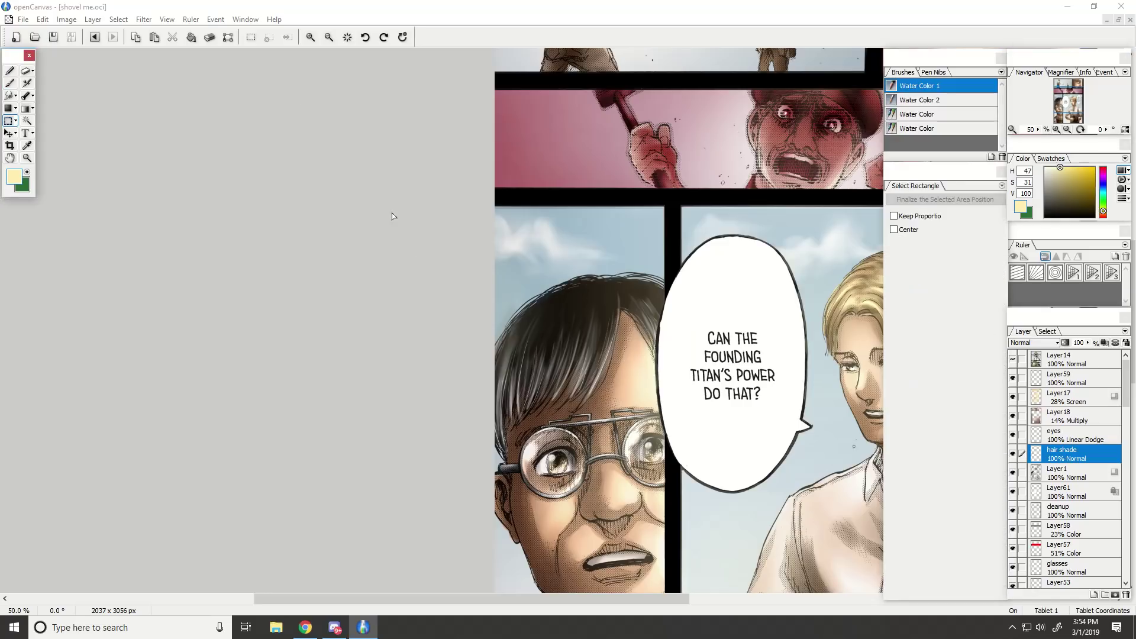
{"action": "mouse_move", "coordinate": [392, 212]}
{"action": "left_mouse_down"}
{"action": "mouse_move", "coordinate": [645, 480]}
{"action": "mouse_move", "coordinate": [509, 448]}
{"action": "left_mouse_up"}
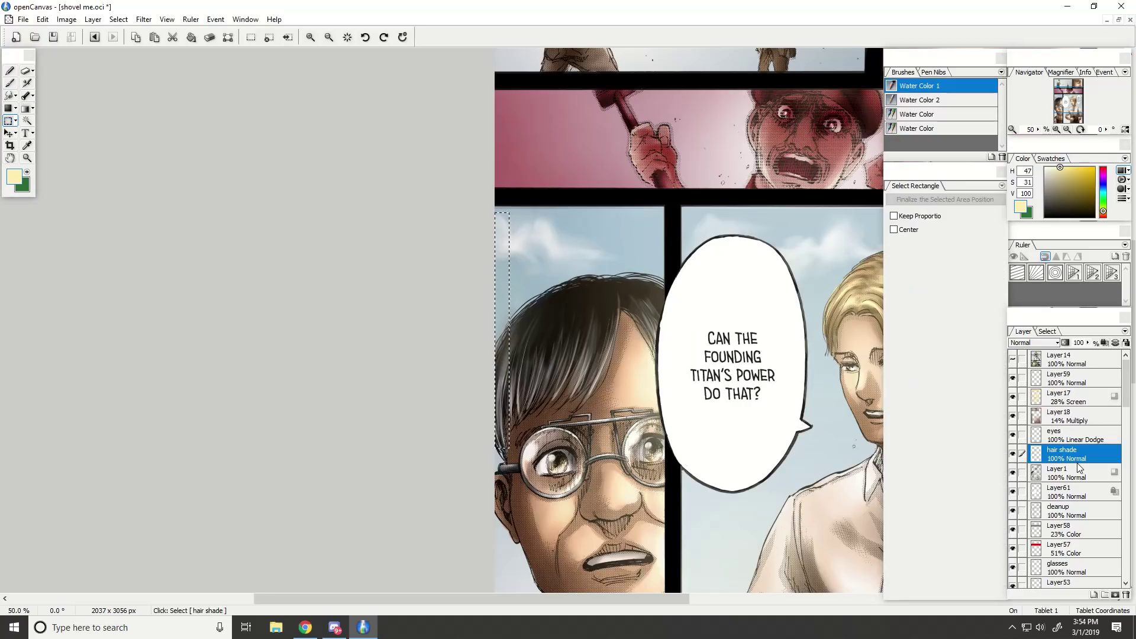
{"action": "key", "text": "ctrl+d"}
Hide the hair shade layer and add a new empty layer directly above it.
{"action": "left_click", "coordinate": [1013, 454]}
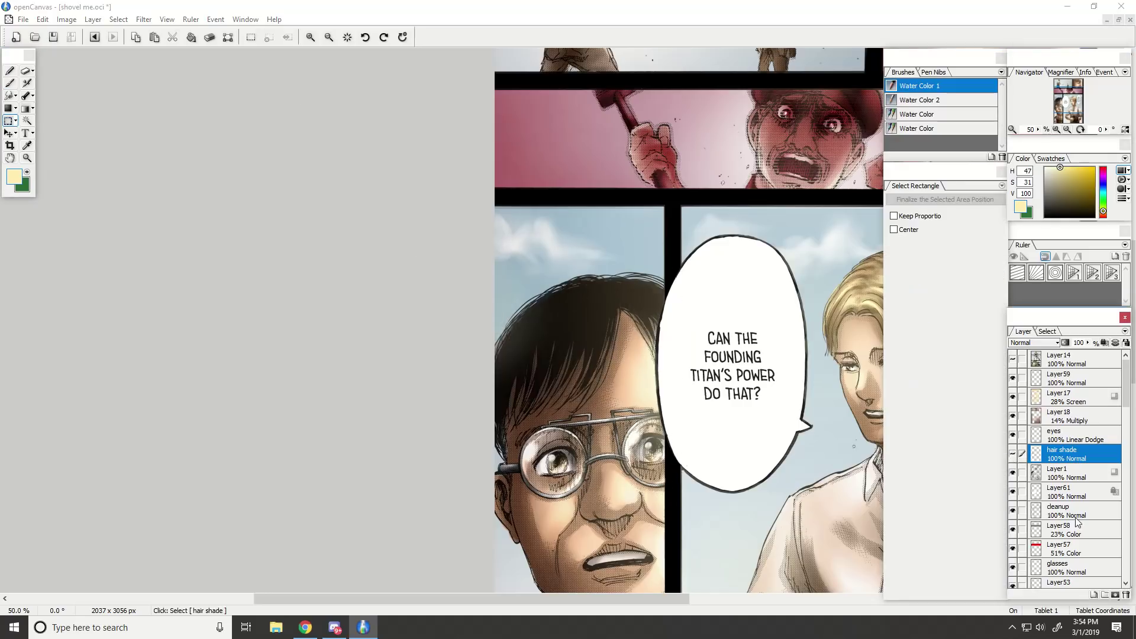
{"action": "left_click", "coordinate": [1093, 594]}
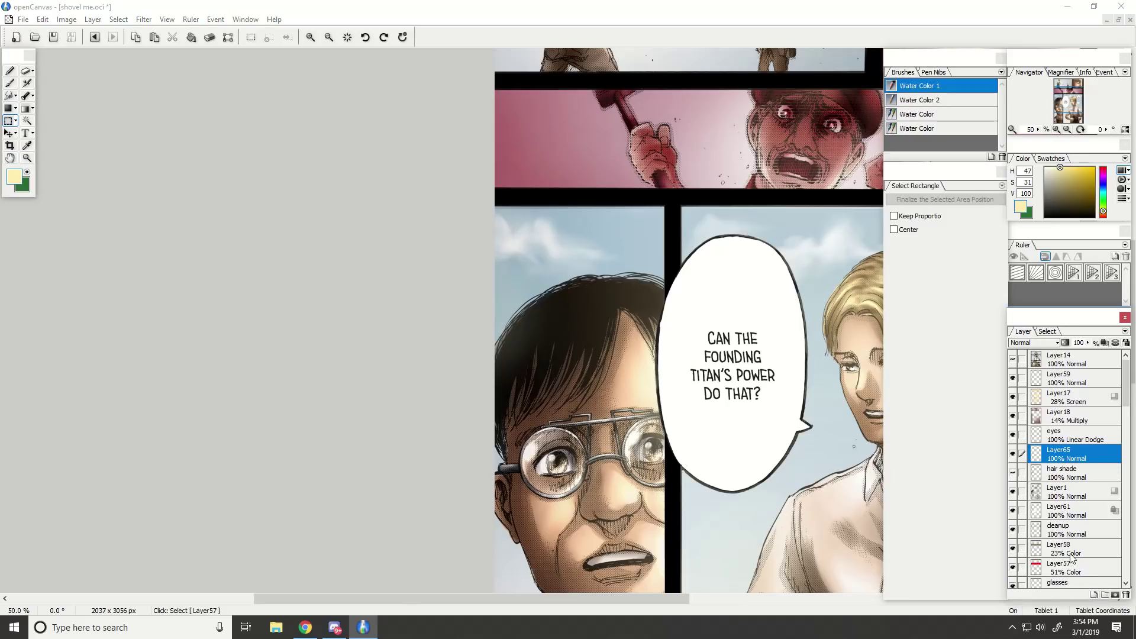
Look through the lower layers and toggle the zeke hair layer off and on to check what it contains.
{"action": "left_click", "coordinate": [1067, 129]}
{"action": "left_click", "coordinate": [1073, 110]}
{"action": "scroll", "coordinate": [1086, 543], "scroll_direction": "down", "scroll_amount": 5}
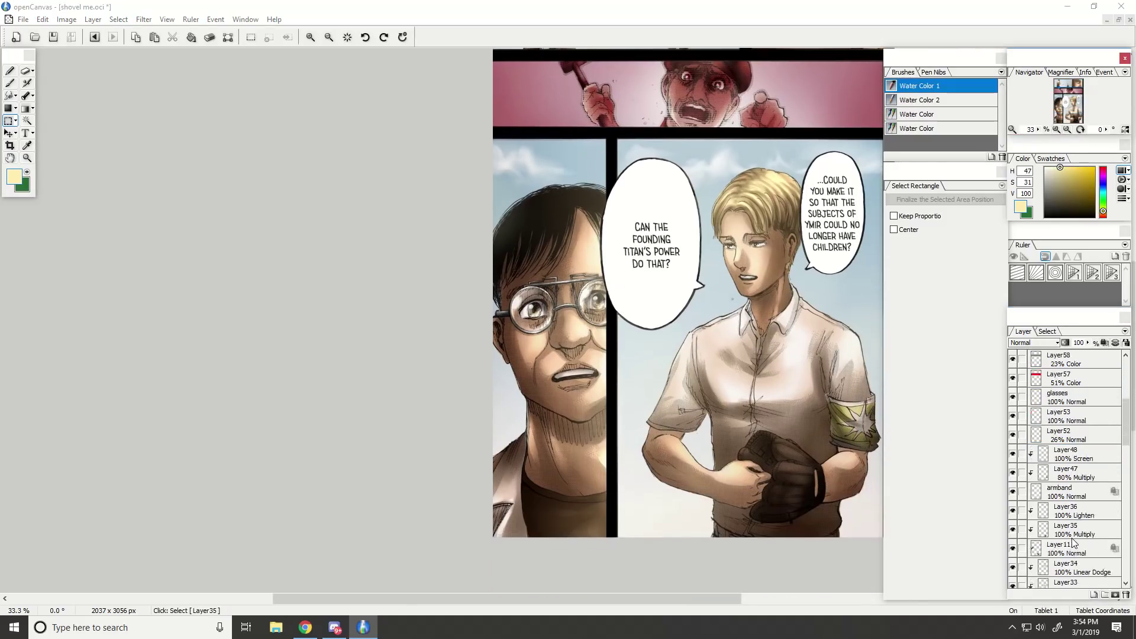
{"action": "scroll", "coordinate": [1070, 527], "scroll_direction": "down", "scroll_amount": 1}
{"action": "scroll", "coordinate": [1077, 472], "scroll_direction": "down", "scroll_amount": 1}
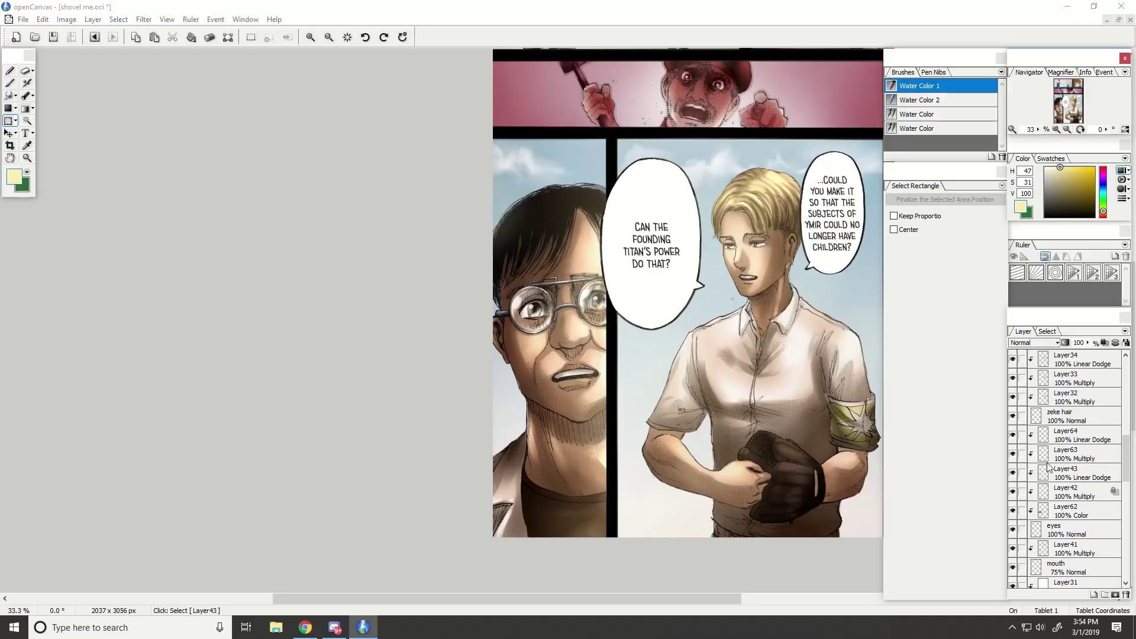
{"action": "left_click", "coordinate": [1064, 415]}
{"action": "left_click", "coordinate": [1013, 416]}
{"action": "left_click", "coordinate": [1012, 417]}
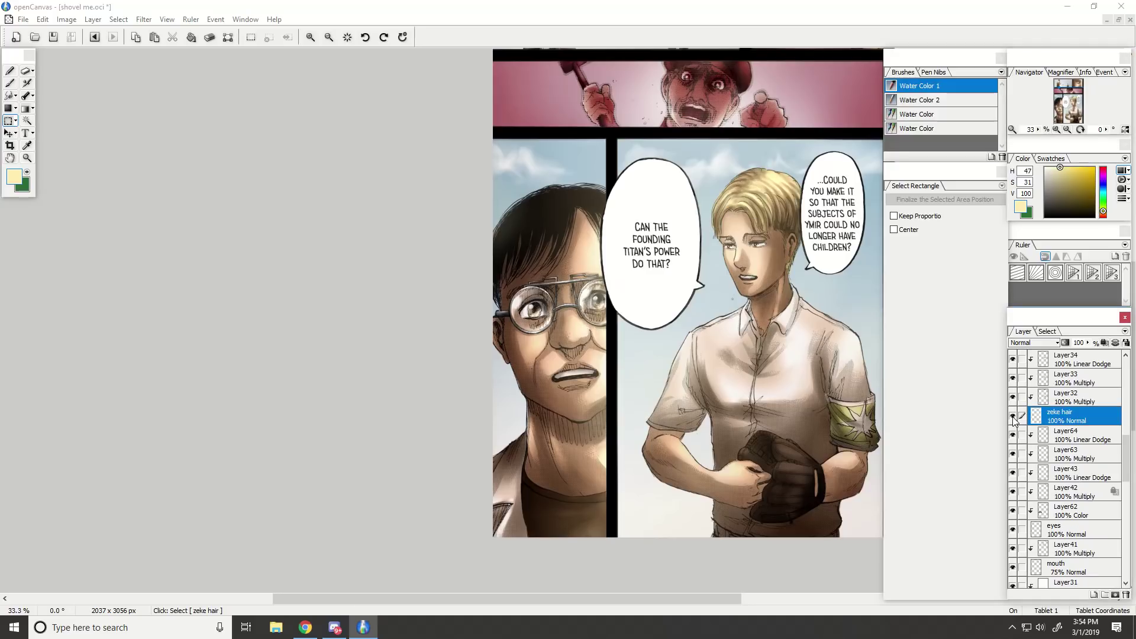
{"action": "scroll", "coordinate": [1040, 433], "scroll_direction": "up", "scroll_amount": 5}
{"action": "scroll", "coordinate": [1039, 428], "scroll_direction": "up", "scroll_amount": 2}
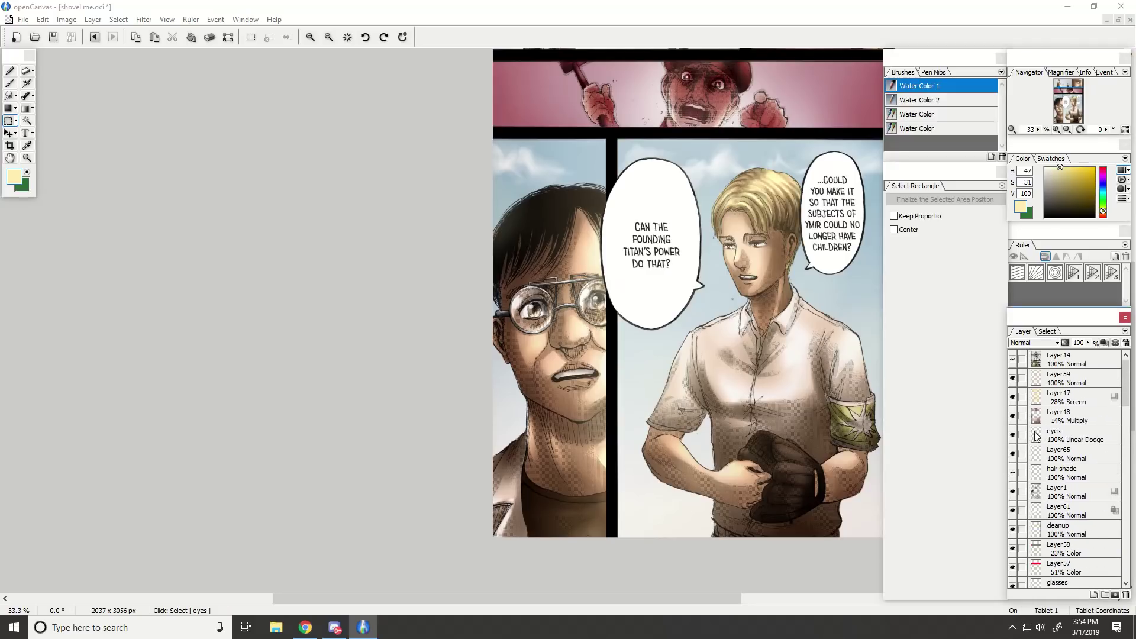
Add a new empty layer directly above Layer1, with the dark-haired man's face in close view.
{"action": "key", "text": "ctrl+plus"}
{"action": "key", "text": "ctrl+plus"}
{"action": "key", "text": "ctrl+minus"}
{"action": "key", "text": "ctrl+minus"}
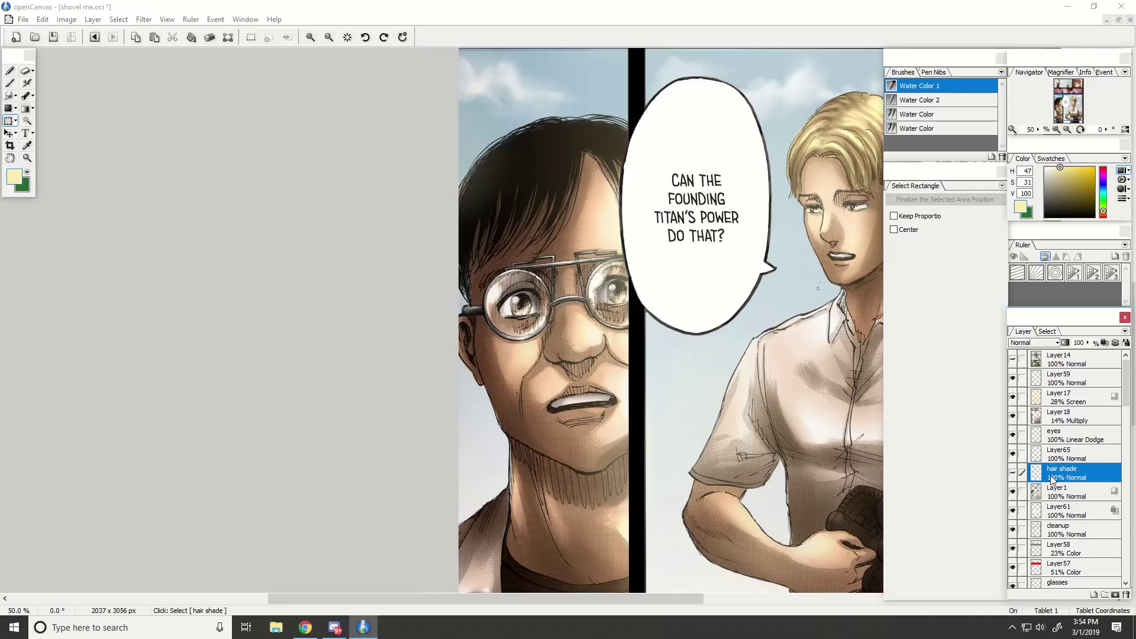
{"action": "left_click", "coordinate": [1026, 498]}
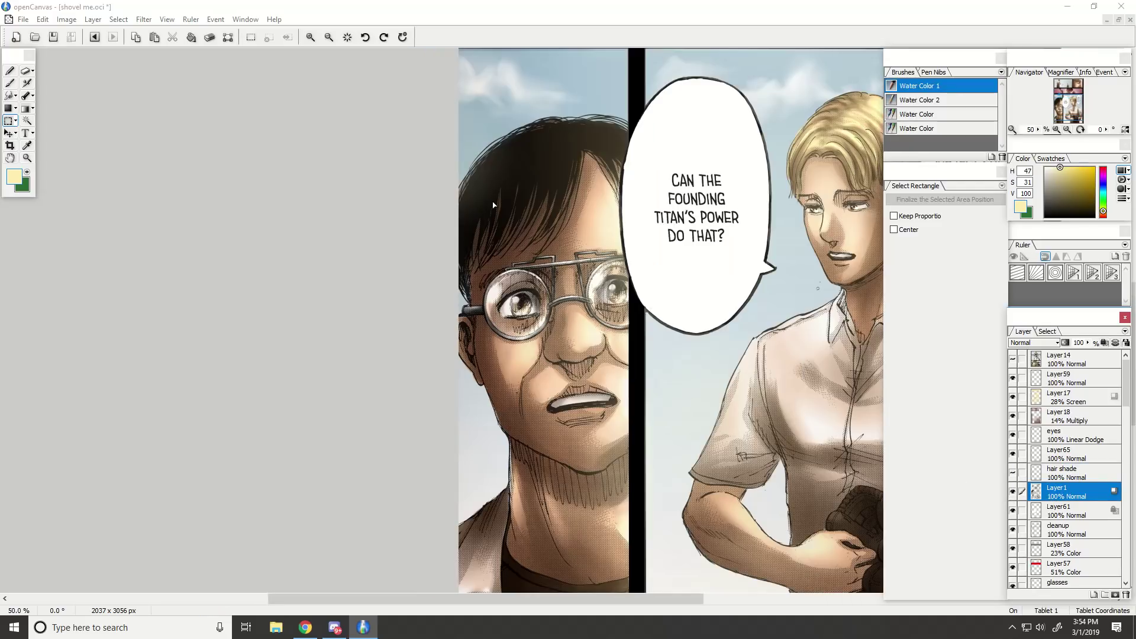
{"action": "scroll", "coordinate": [492, 205], "scroll_direction": "up", "scroll_amount": 1}
{"action": "mouse_move", "coordinate": [1062, 94]}
{"action": "left_mouse_down"}
{"action": "mouse_move", "coordinate": [1055, 111]}
{"action": "mouse_move", "coordinate": [1077, 87]}
{"action": "mouse_move", "coordinate": [1060, 104]}
{"action": "left_mouse_up"}
{"action": "scroll", "coordinate": [1071, 91], "scroll_direction": "down", "scroll_amount": 1}
{"action": "scroll", "coordinate": [562, 313], "scroll_direction": "up", "scroll_amount": 1}
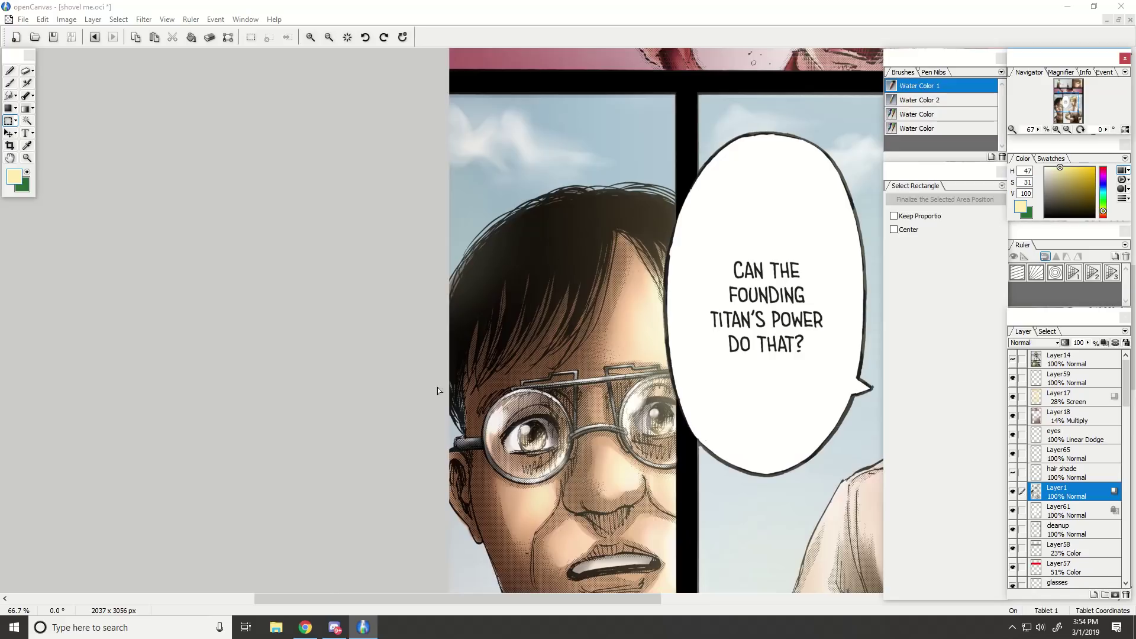
{"action": "left_click", "coordinate": [1094, 593]}
Choose a neutral grey with S 0 and V 59, compare the watercolor brushes, and switch to the Pastel airbrush.
{"action": "left_click", "coordinate": [11, 84]}
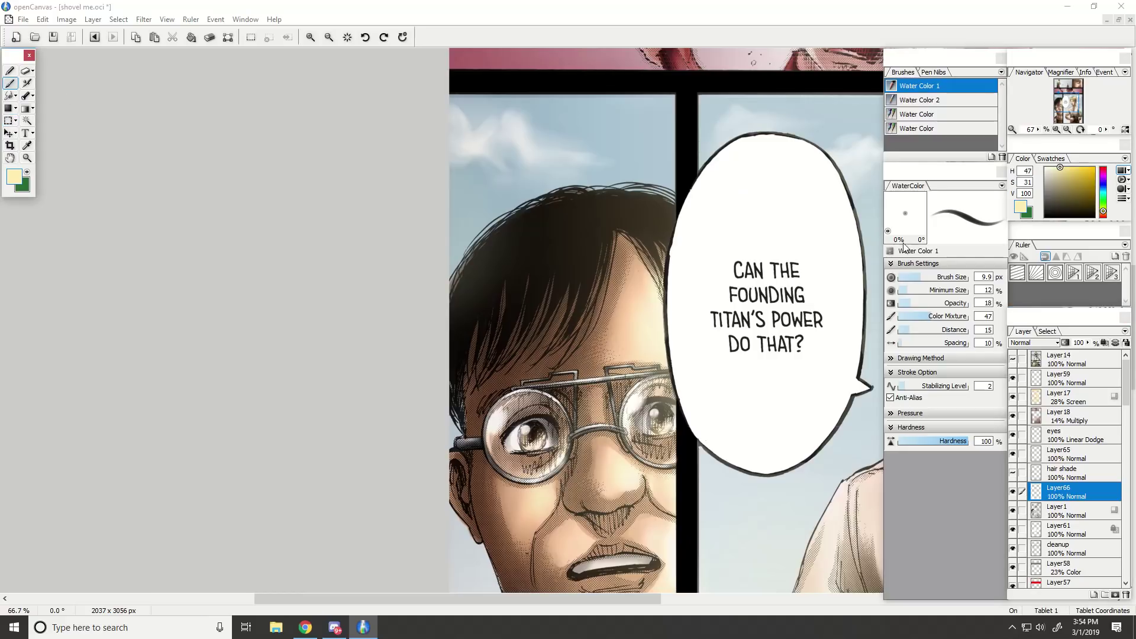
{"action": "left_click", "coordinate": [1044, 192]}
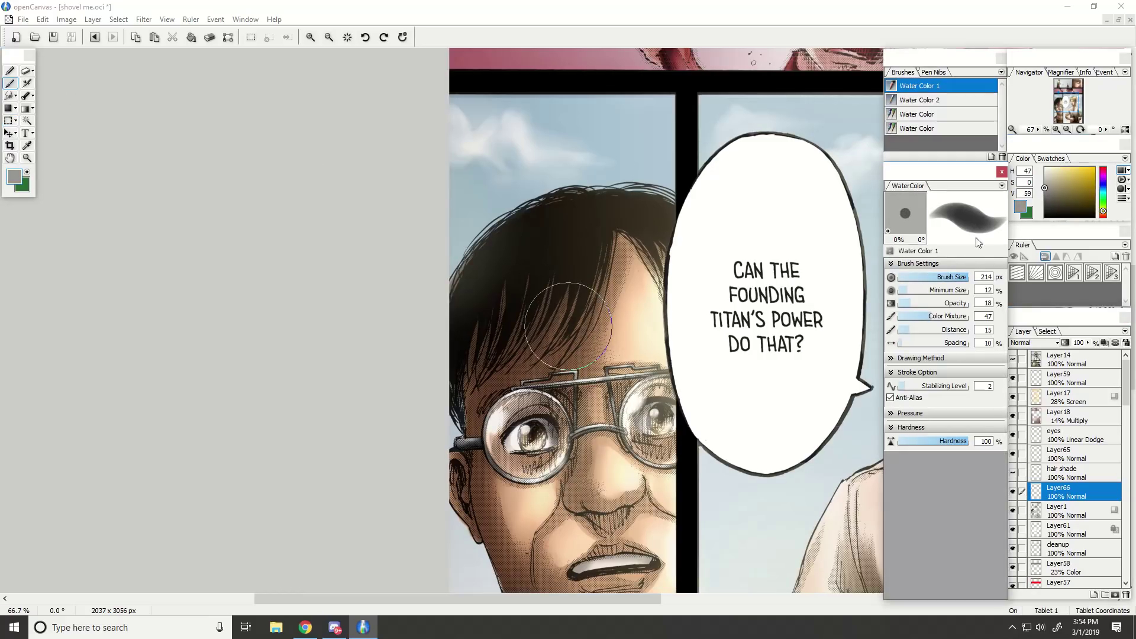
{"action": "left_click", "coordinate": [920, 100]}
{"action": "key", "text": "ctrl+minus"}
{"action": "left_click", "coordinate": [942, 128]}
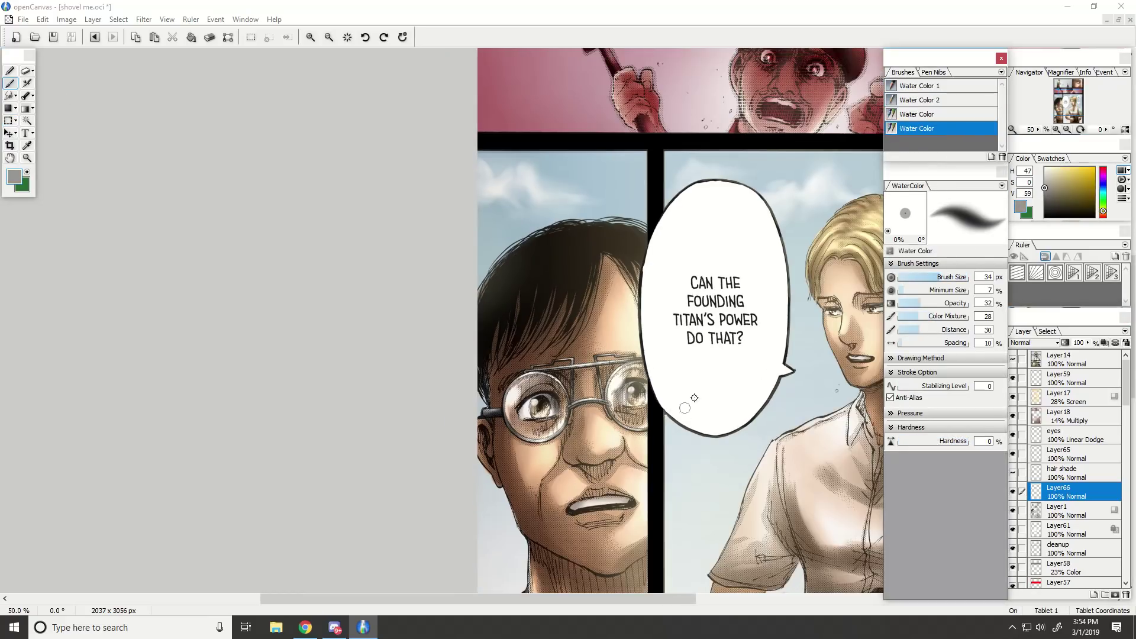
{"action": "left_click", "coordinate": [941, 114]}
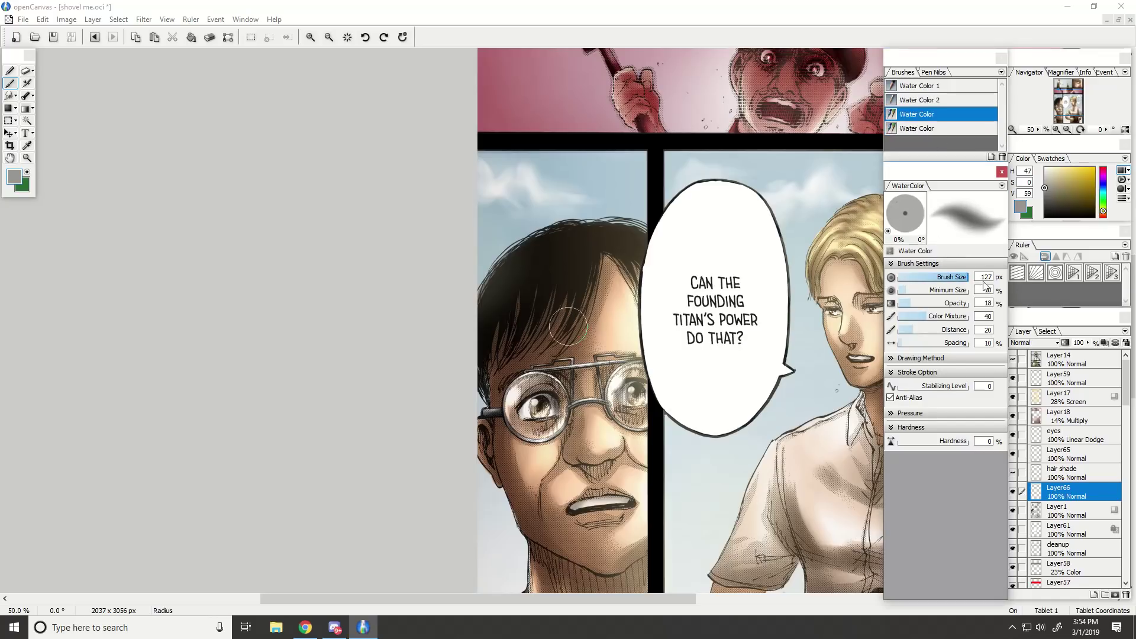
{"action": "left_click", "coordinate": [26, 83]}
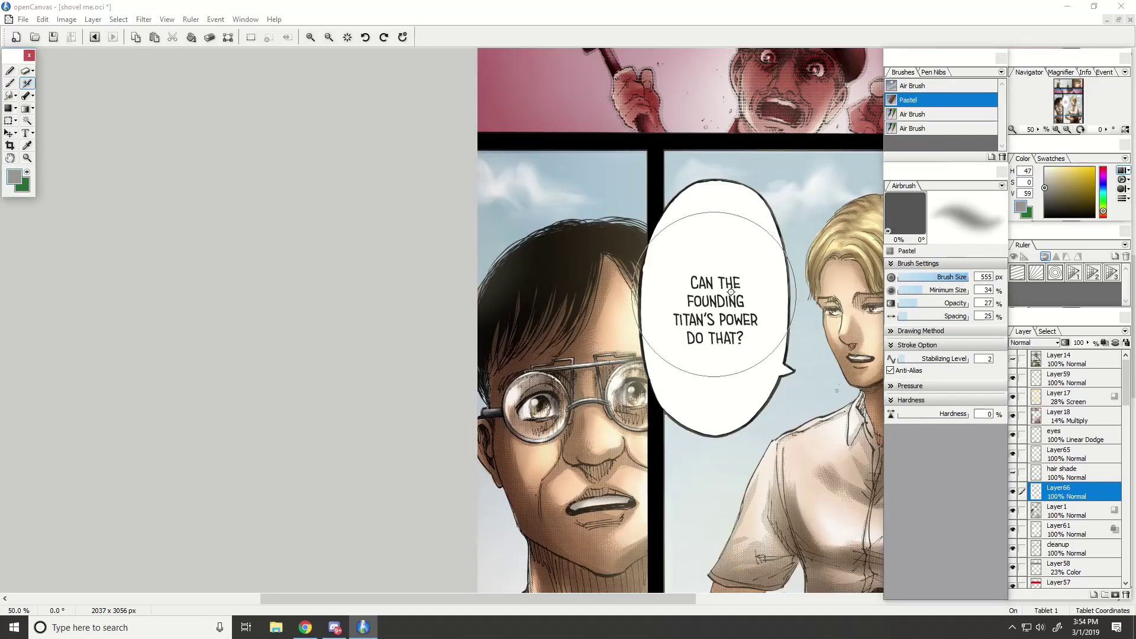
{"action": "key", "text": "ctrl+plus"}
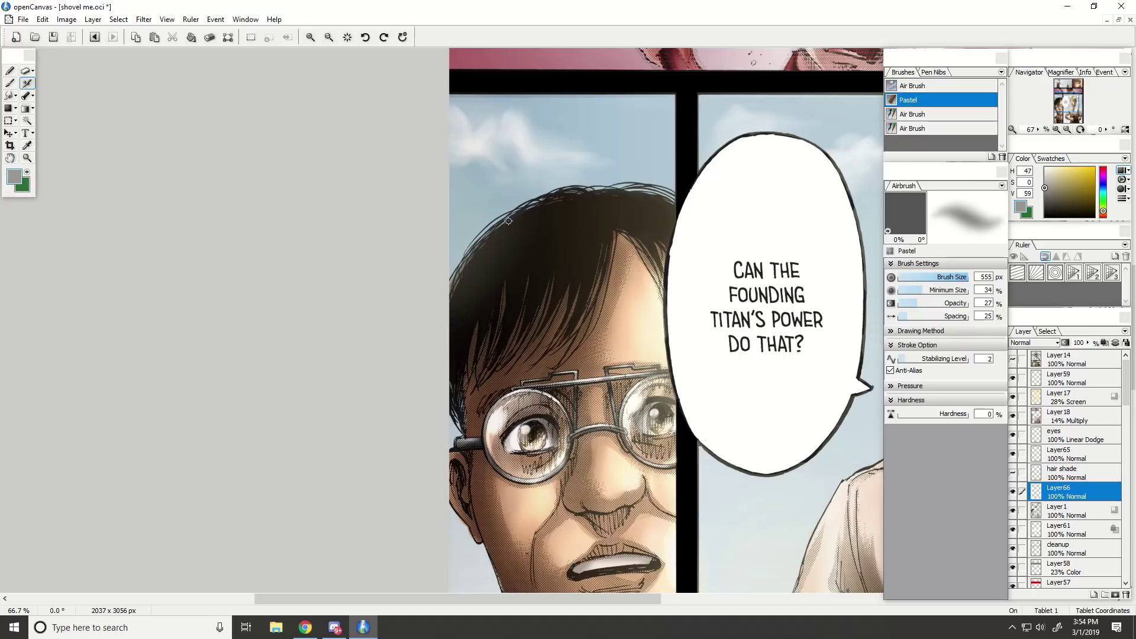
Airbrush broad soft grey strokes over the dark-haired man's hair with the 555 px Pastel brush.
{"action": "mouse_move", "coordinate": [580, 199]}
{"action": "left_mouse_down"}
{"action": "mouse_move", "coordinate": [608, 193]}
{"action": "mouse_move", "coordinate": [454, 369]}
{"action": "mouse_move", "coordinate": [491, 362]}
{"action": "left_mouse_up"}
{"action": "left_click_drag", "start_coordinate": [549, 286], "coordinate": [577, 295]}
{"action": "key", "text": "ctrl+minus"}
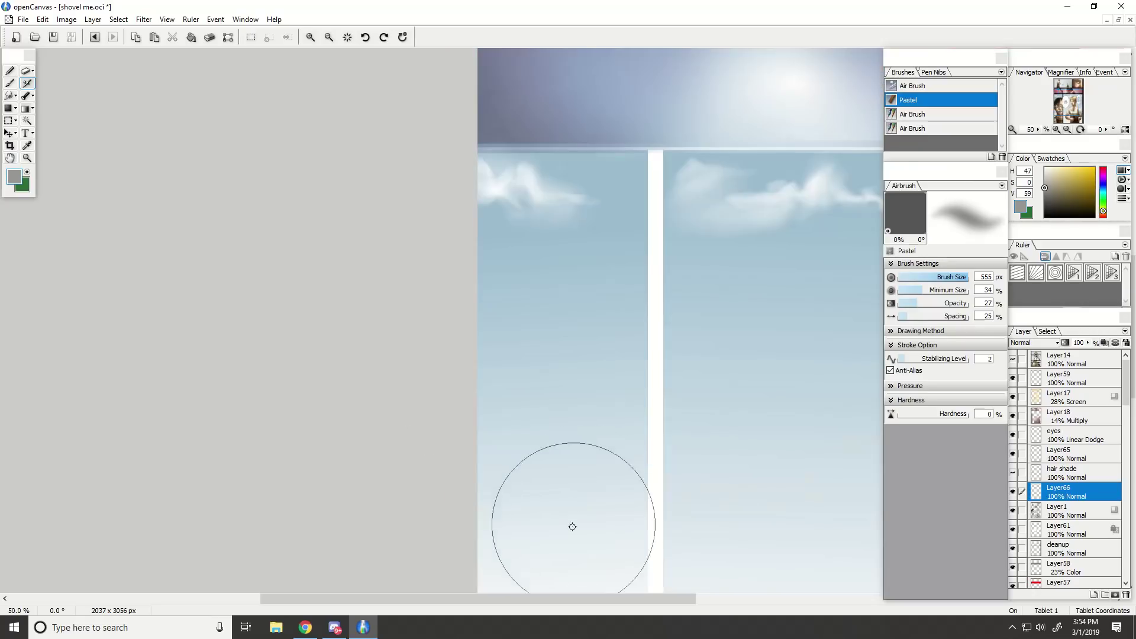
{"action": "key", "text": "ctrl+minus"}
{"action": "key", "text": "ctrl+minus"}
Set the Pastel airbrush to 133 px, brush grey along the man's hair, and undo the last stroke.
{"action": "left_click_drag", "start_coordinate": [924, 277], "coordinate": [983, 285]}
{"action": "key", "text": "ctrl+plus"}
{"action": "key", "text": "ctrl+plus"}
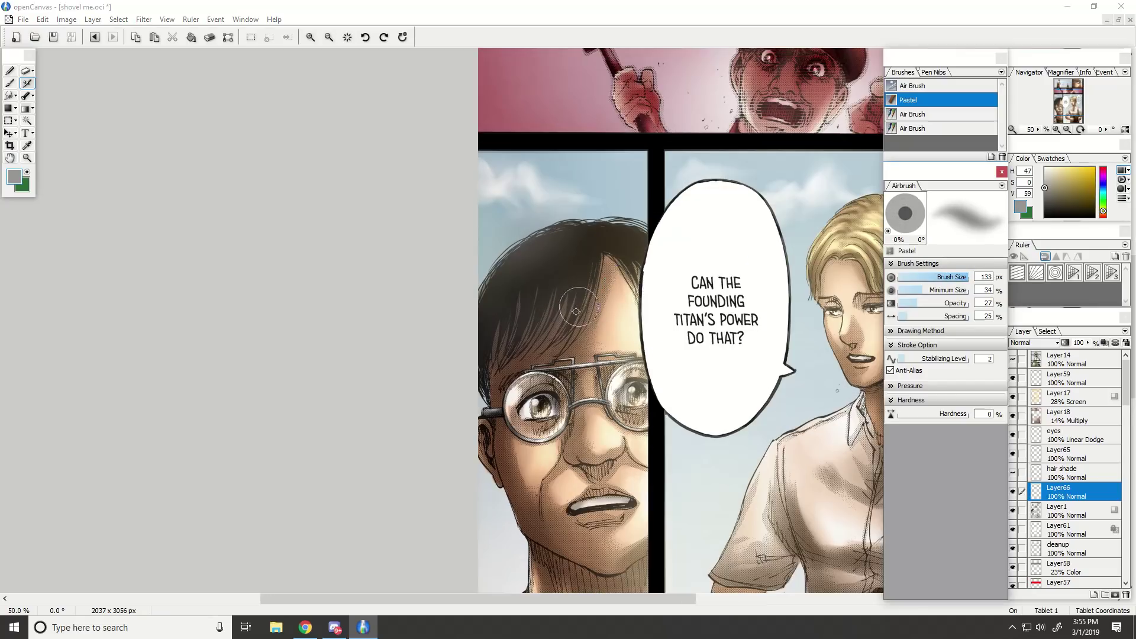
{"action": "left_click_drag", "start_coordinate": [489, 359], "coordinate": [507, 282]}
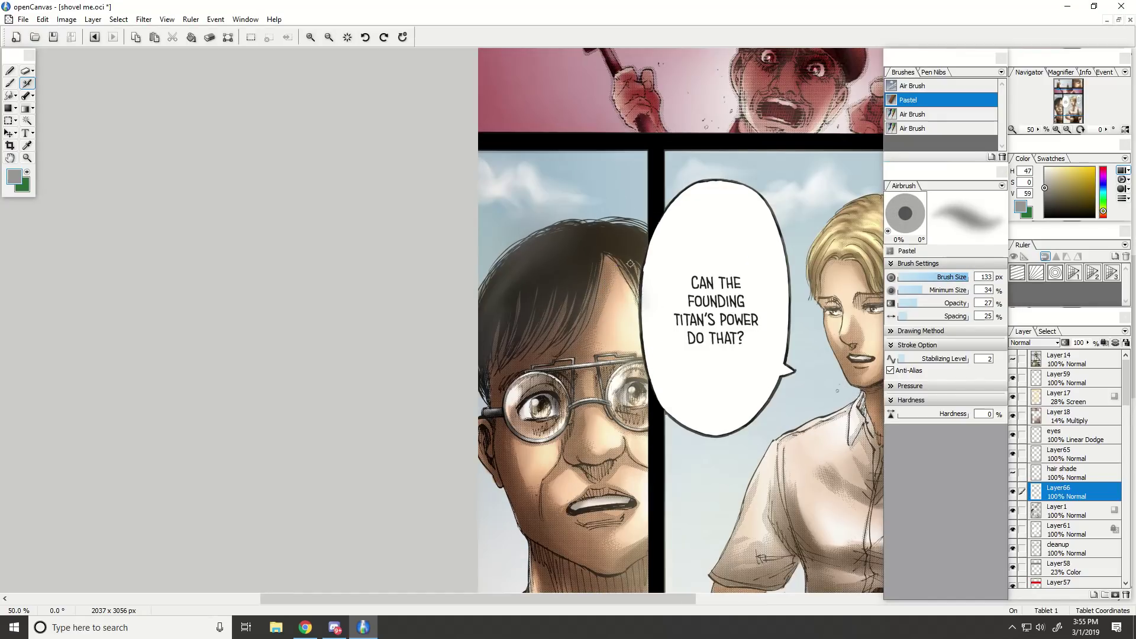
{"action": "key", "text": "ctrl+minus"}
{"action": "key", "text": "ctrl+plus"}
{"action": "key", "text": "ctrl+plus"}
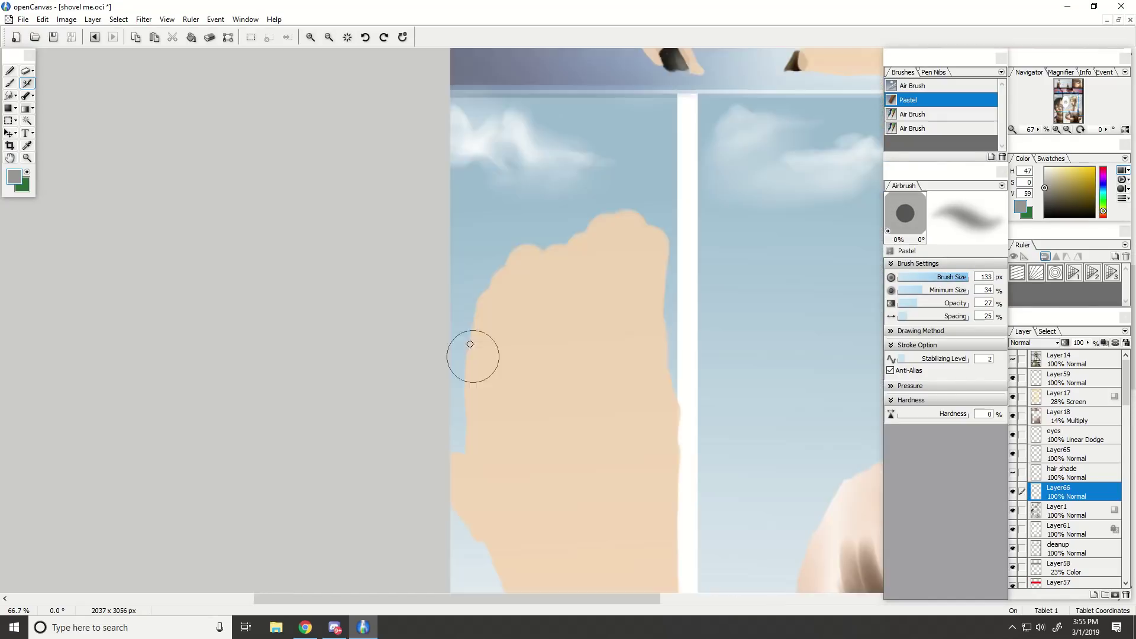
{"action": "key", "text": "ctrl+z"}
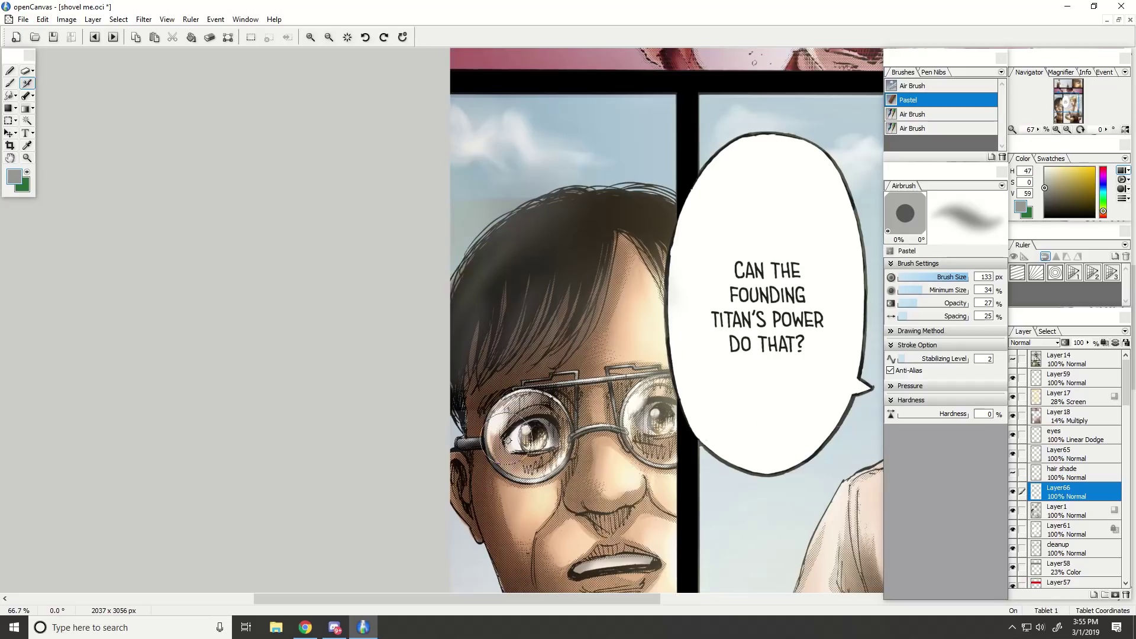
Airbrush more soft grey through the man's fringe and switch to the soft 155 px Eraser at 4% opacity.
{"action": "key", "text": "ctrl+minus"}
{"action": "key", "text": "ctrl+plus"}
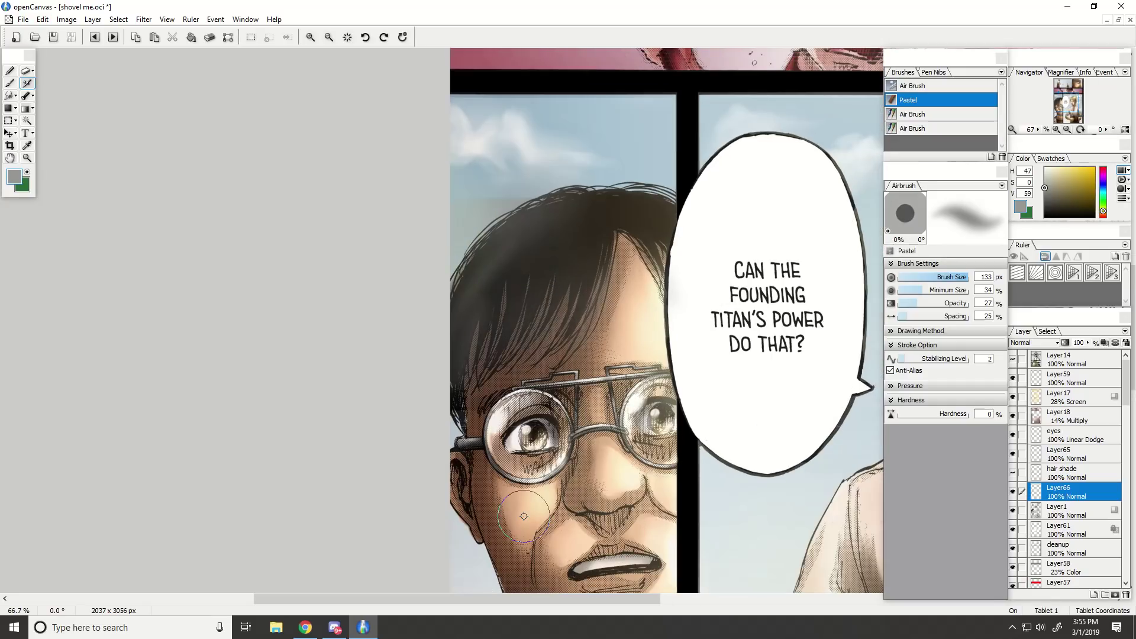
{"action": "key", "text": "ctrl+plus"}
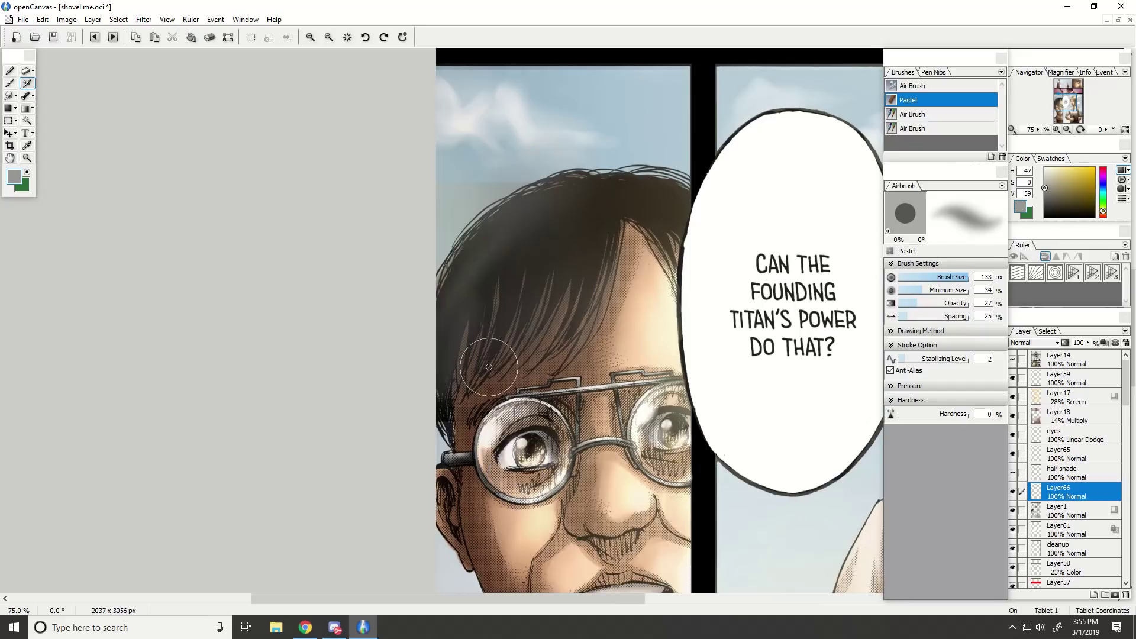
{"action": "left_click_drag", "start_coordinate": [498, 363], "coordinate": [530, 291]}
{"action": "key", "text": "ctrl+minus"}
{"action": "key", "text": "ctrl+minus"}
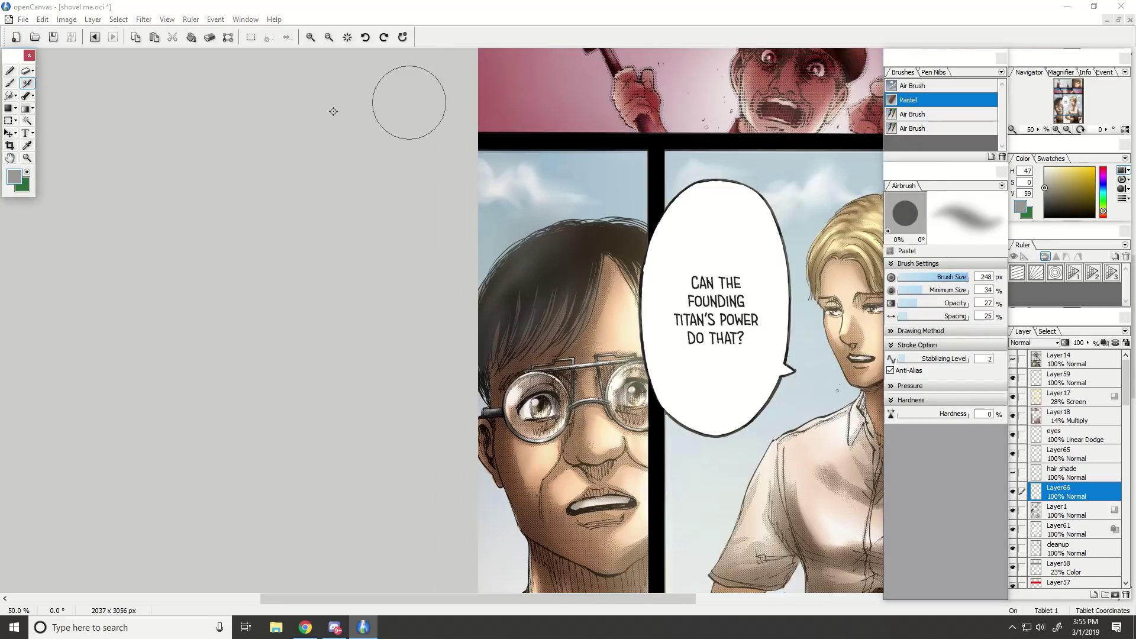
{"action": "left_click", "coordinate": [26, 70]}
{"action": "left_click", "coordinate": [911, 114]}
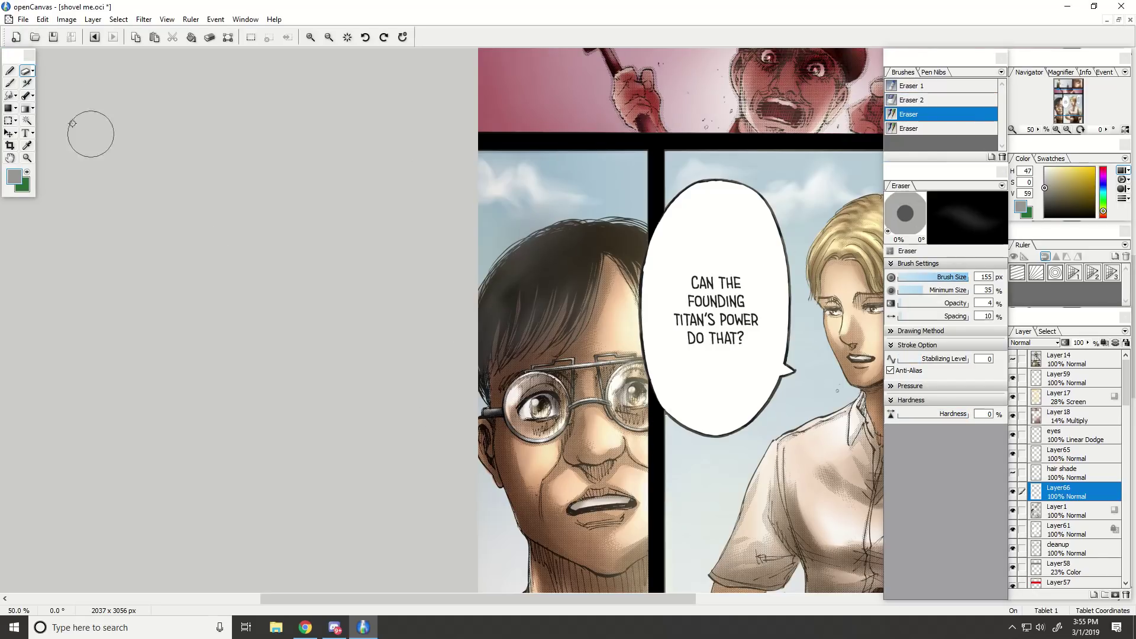
Switch to the Water Color 2 brush at 35 px with 0% minimum size and try strand strokes up the fringe.
{"action": "left_click", "coordinate": [10, 82]}
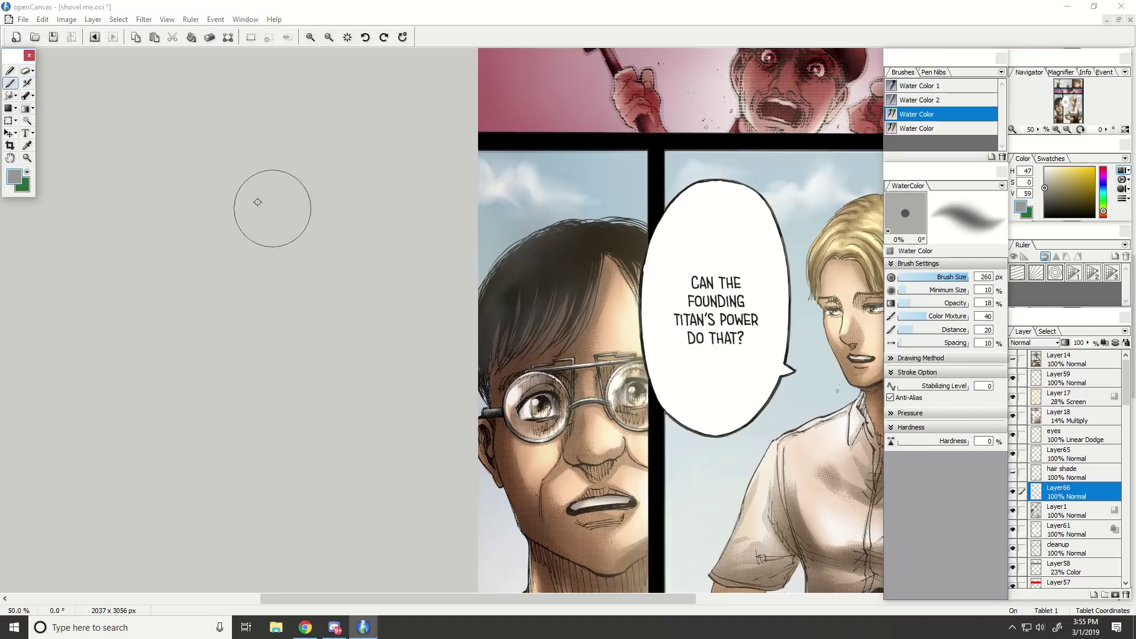
{"action": "left_click", "coordinate": [919, 100]}
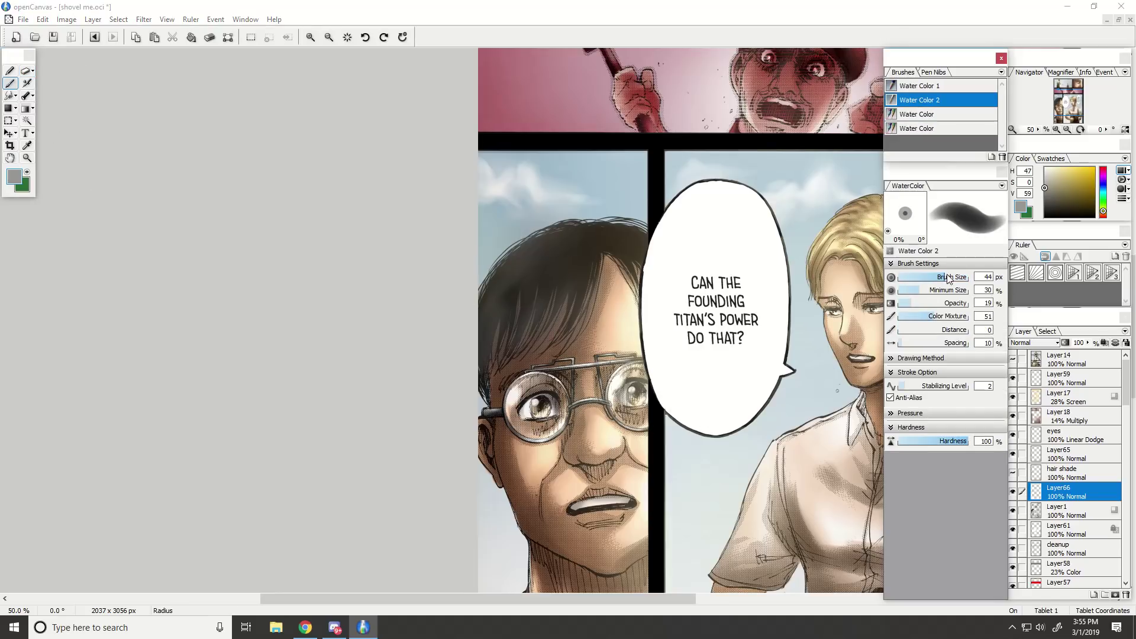
{"action": "mouse_move", "coordinate": [948, 278]}
{"action": "left_mouse_down"}
{"action": "mouse_move", "coordinate": [959, 278]}
{"action": "mouse_move", "coordinate": [895, 291]}
{"action": "mouse_move", "coordinate": [940, 278]}
{"action": "left_mouse_up"}
{"action": "scroll", "coordinate": [565, 323], "scroll_direction": "up", "scroll_amount": 1}
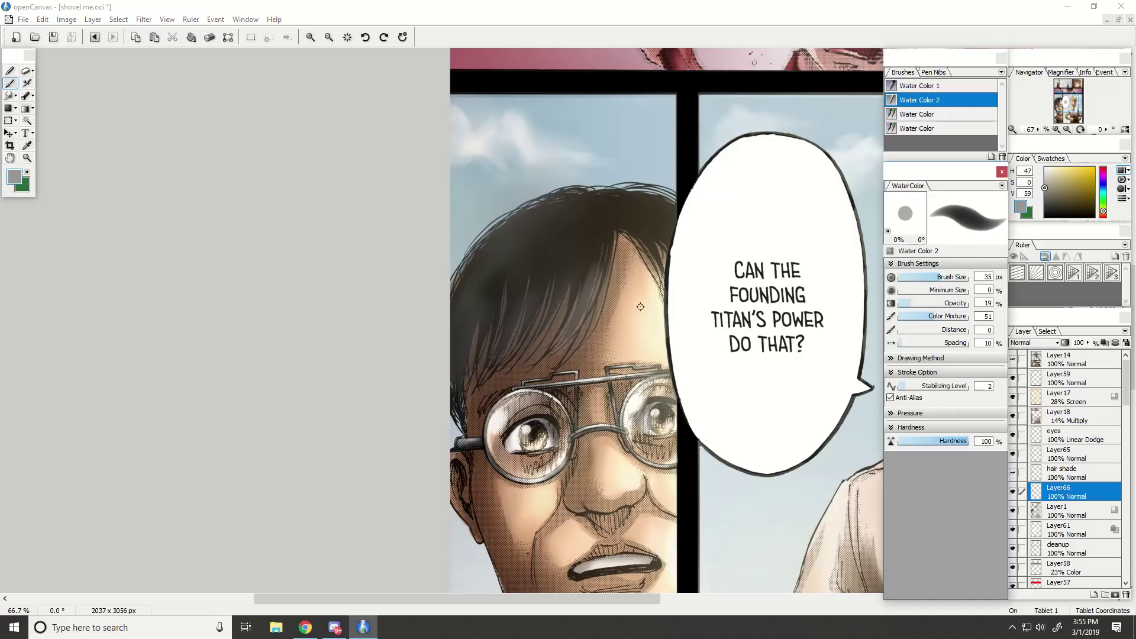
{"action": "key", "text": "ctrl+z"}
{"action": "left_click_drag", "start_coordinate": [566, 344], "coordinate": [597, 206]}
{"action": "key", "text": "ctrl+z"}
{"action": "left_click_drag", "start_coordinate": [562, 345], "coordinate": [595, 222]}
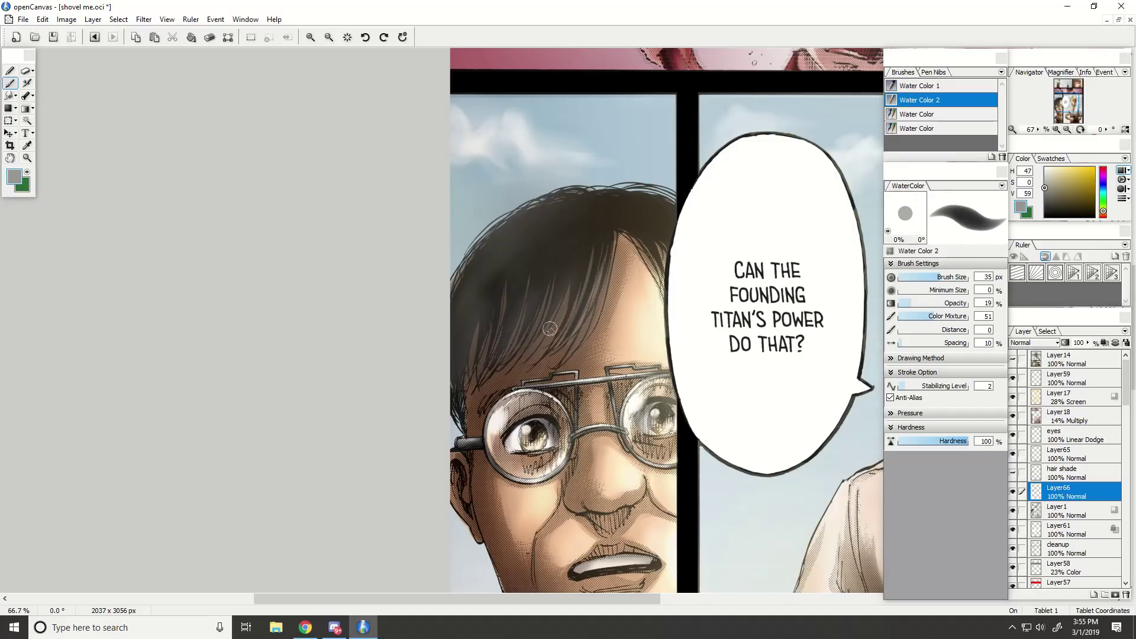
Undo the last strand, set the brush to 68 px with 13% minimum size, and paint grey strands through the fringe.
{"action": "left_click_drag", "start_coordinate": [942, 278], "coordinate": [955, 278]}
{"action": "left_click_drag", "start_coordinate": [914, 291], "coordinate": [910, 290]}
{"action": "key", "text": "ctrl+z"}
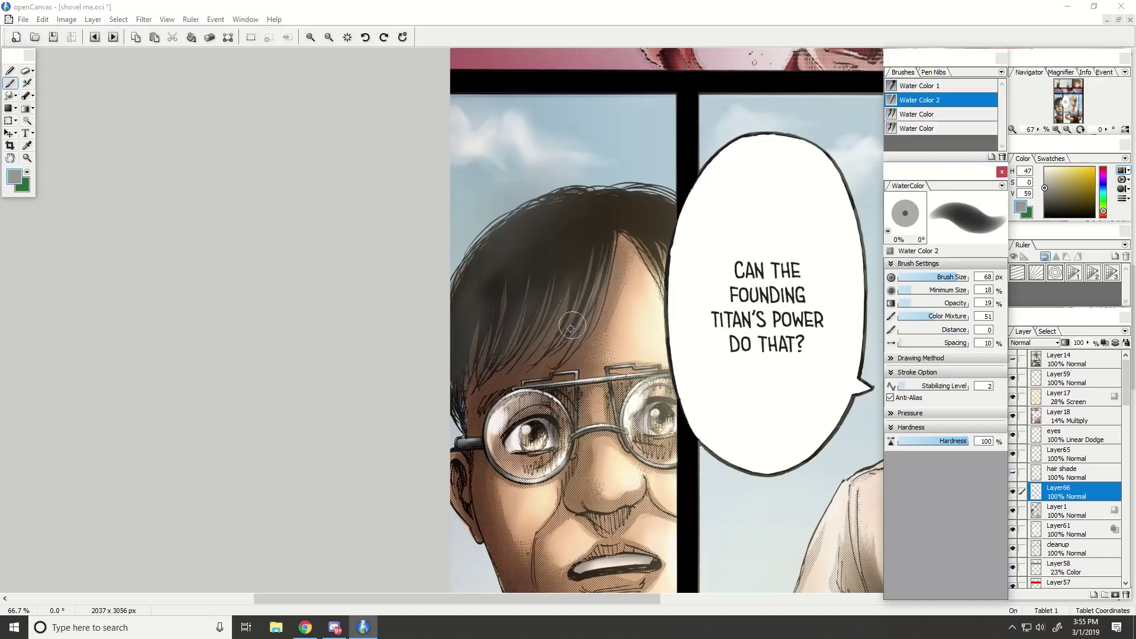
{"action": "mouse_move", "coordinate": [582, 263]}
{"action": "left_mouse_down"}
{"action": "mouse_move", "coordinate": [561, 339]}
{"action": "mouse_move", "coordinate": [584, 313]}
{"action": "left_mouse_up"}
{"action": "left_click", "coordinate": [906, 290]}
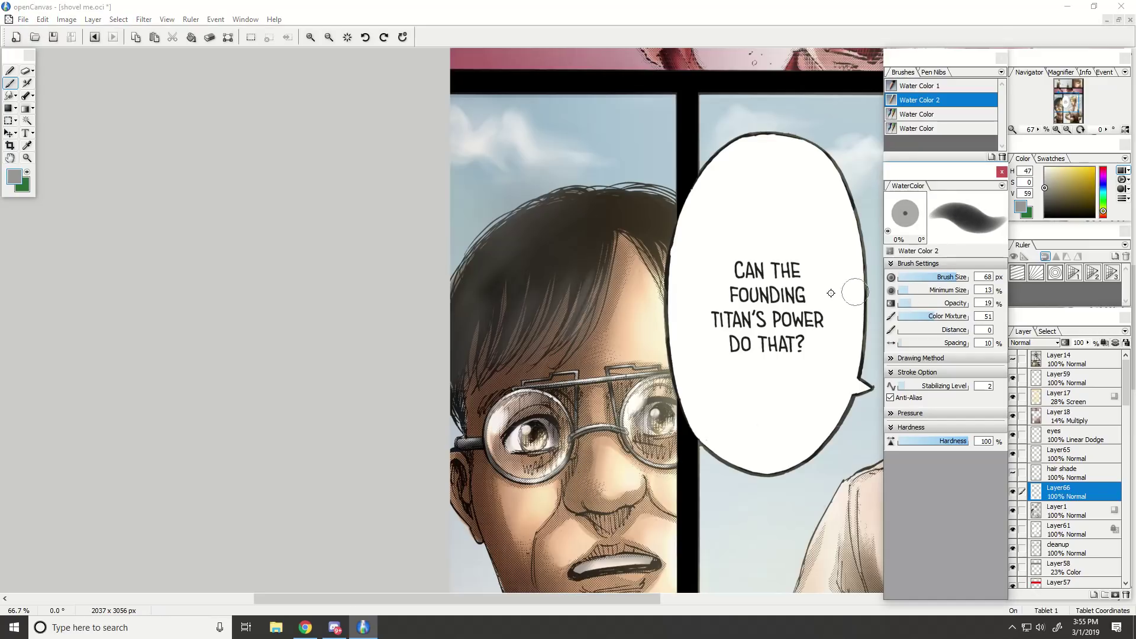
{"action": "mouse_move", "coordinate": [560, 320]}
{"action": "left_mouse_down"}
{"action": "mouse_move", "coordinate": [571, 269]}
{"action": "mouse_move", "coordinate": [535, 346]}
{"action": "mouse_move", "coordinate": [571, 267]}
{"action": "mouse_move", "coordinate": [532, 331]}
{"action": "mouse_move", "coordinate": [562, 242]}
{"action": "mouse_move", "coordinate": [503, 367]}
{"action": "mouse_move", "coordinate": [487, 374]}
{"action": "mouse_move", "coordinate": [514, 334]}
{"action": "mouse_move", "coordinate": [482, 383]}
{"action": "mouse_move", "coordinate": [462, 372]}
{"action": "mouse_move", "coordinate": [520, 220]}
{"action": "left_mouse_up"}
Choose a lighter grey, raise the brush opacity to 40%, and paint strands up the fringe and beside the temple.
{"action": "left_click", "coordinate": [1046, 181]}
{"action": "left_click", "coordinate": [926, 303]}
{"action": "key", "text": "ctrl+z"}
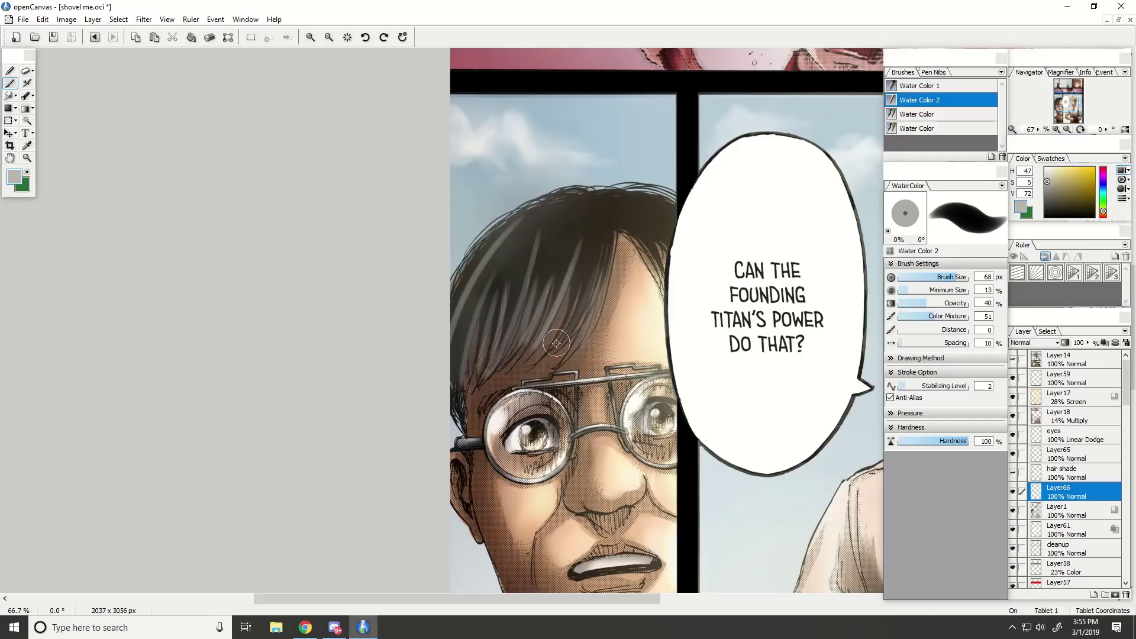
{"action": "mouse_move", "coordinate": [556, 344]}
{"action": "left_mouse_down"}
{"action": "mouse_move", "coordinate": [573, 320]}
{"action": "mouse_move", "coordinate": [564, 361]}
{"action": "mouse_move", "coordinate": [525, 232]}
{"action": "left_mouse_up"}
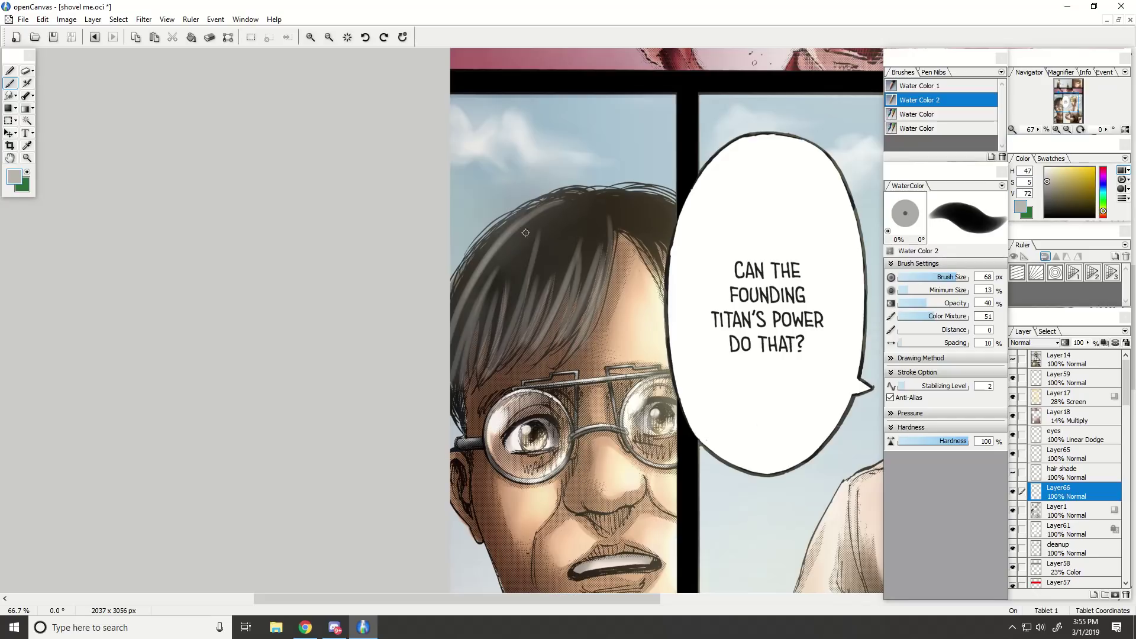
{"action": "left_click_drag", "start_coordinate": [458, 381], "coordinate": [485, 306]}
{"action": "left_click_drag", "start_coordinate": [460, 414], "coordinate": [465, 336]}
Change the colour to pure white and paint highlight strands up through the man's fringe with Water Color 2.
{"action": "key", "text": "ctrl+plus"}
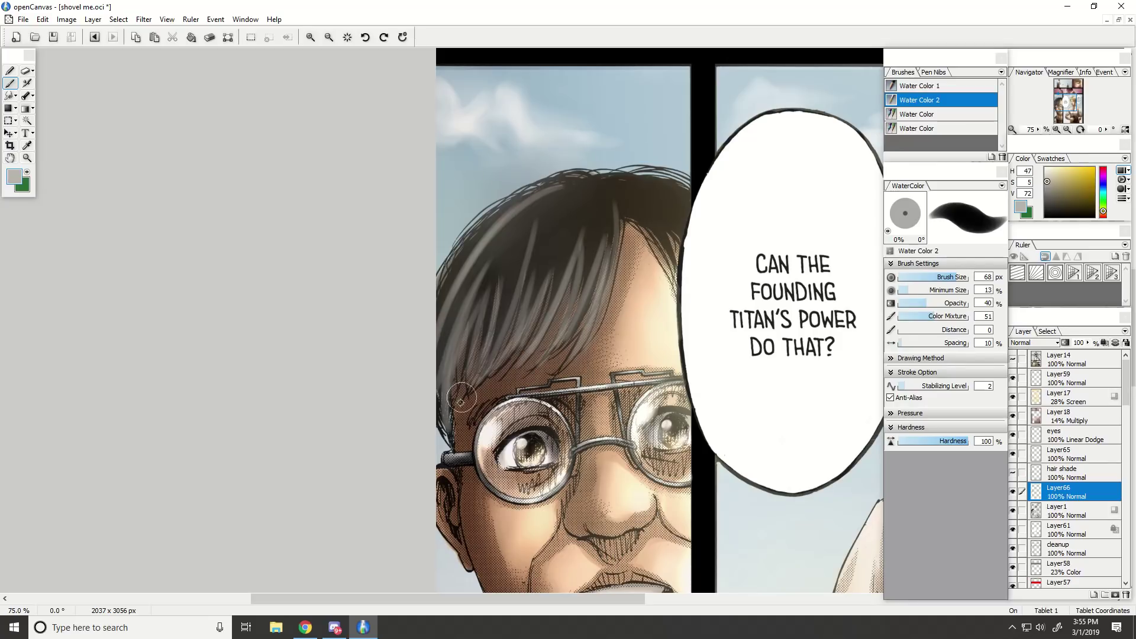
{"action": "key", "text": "ctrl+plus"}
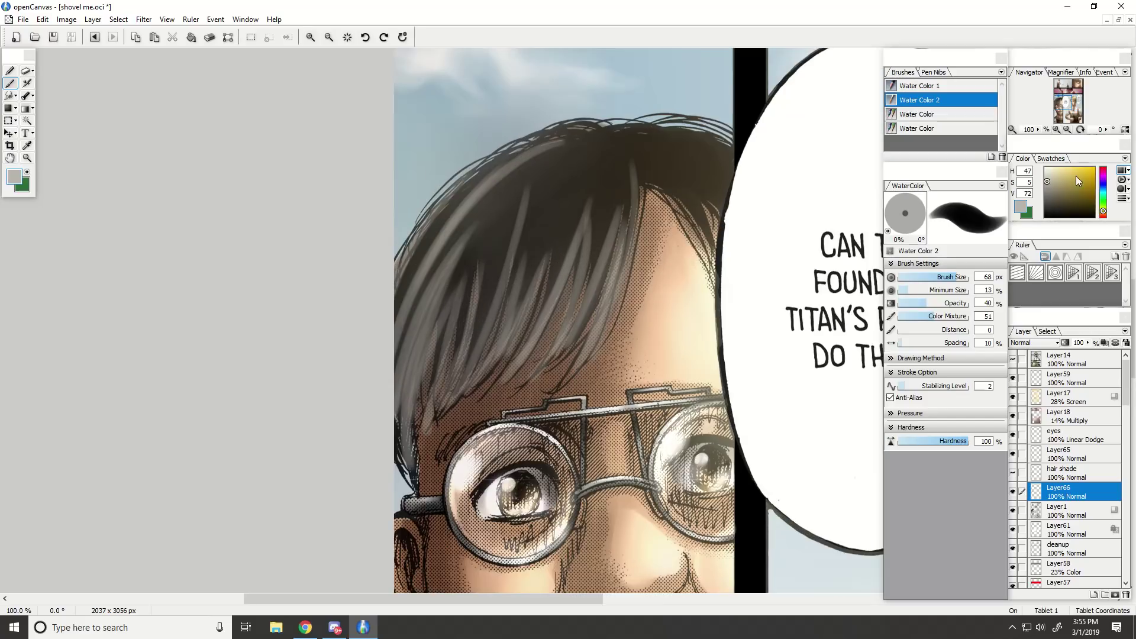
{"action": "left_click_drag", "start_coordinate": [1075, 175], "coordinate": [1002, 170]}
{"action": "key", "text": "ctrl+minus"}
{"action": "left_click_drag", "start_coordinate": [498, 362], "coordinate": [523, 294]}
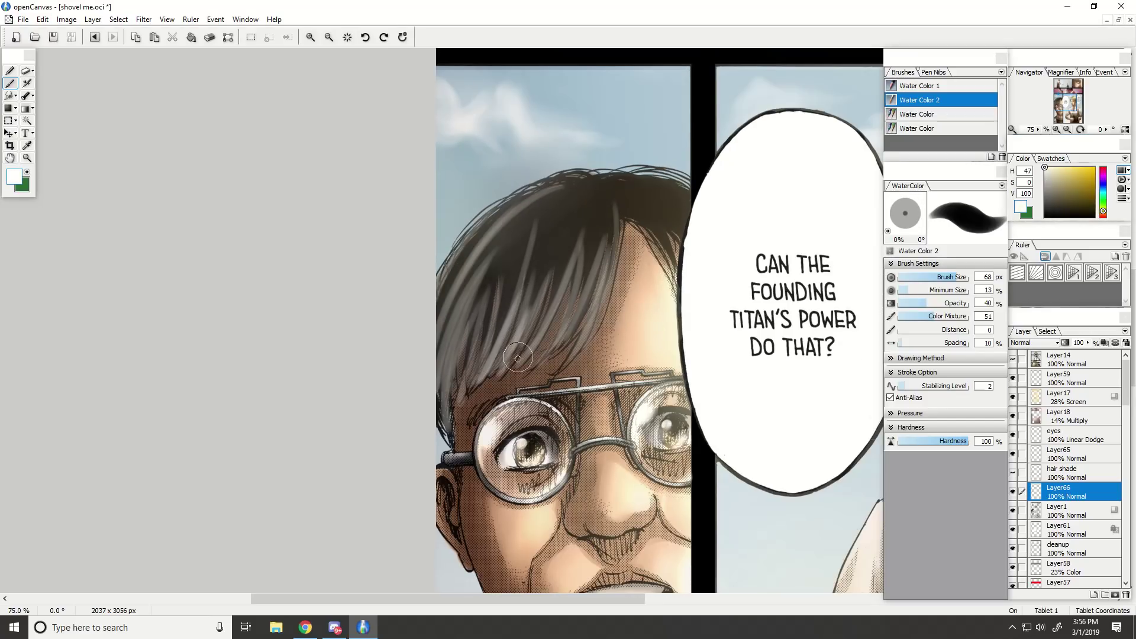
{"action": "left_click_drag", "start_coordinate": [518, 358], "coordinate": [561, 263]}
{"action": "left_click_drag", "start_coordinate": [463, 392], "coordinate": [470, 305]}
{"action": "left_click_drag", "start_coordinate": [435, 414], "coordinate": [485, 248]}
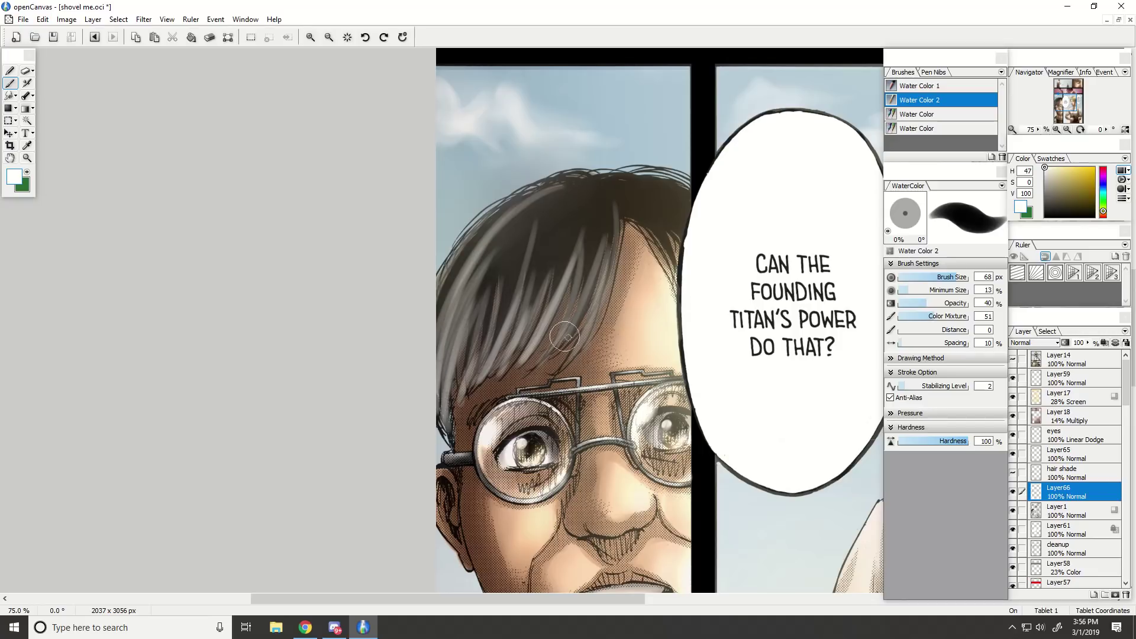
{"action": "mouse_move", "coordinate": [566, 338]}
{"action": "left_mouse_down"}
{"action": "mouse_move", "coordinate": [586, 290]}
{"action": "mouse_move", "coordinate": [587, 205]}
{"action": "left_mouse_up"}
Switch to the Eraser 2 brush and set its size to 14 px.
{"action": "left_click", "coordinate": [27, 83]}
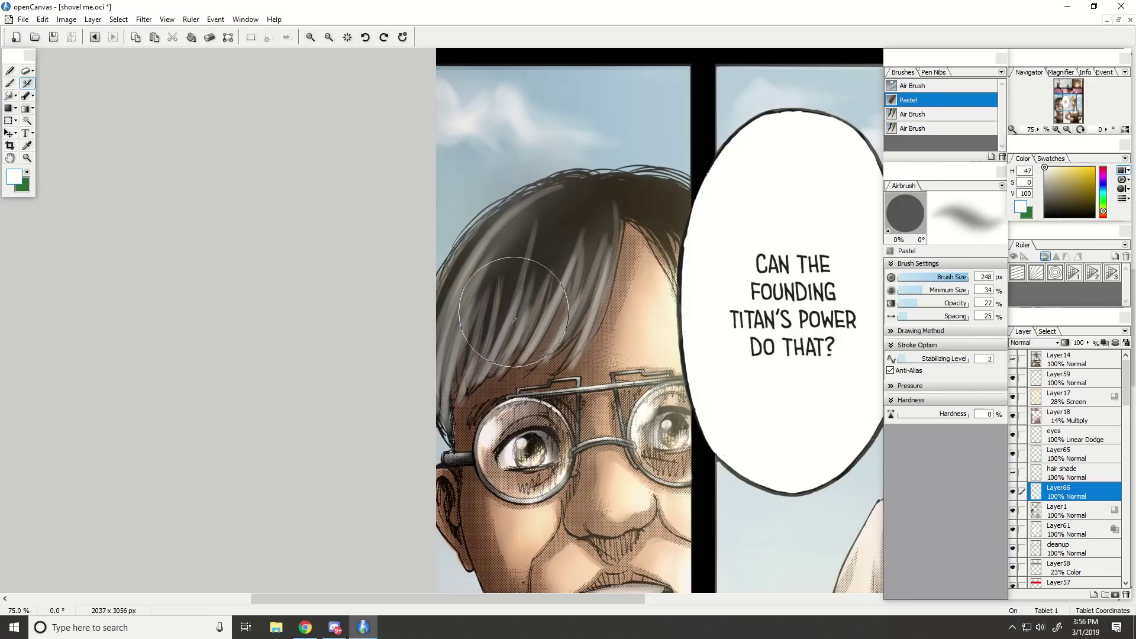
{"action": "left_click", "coordinate": [26, 71]}
{"action": "left_click", "coordinate": [946, 100]}
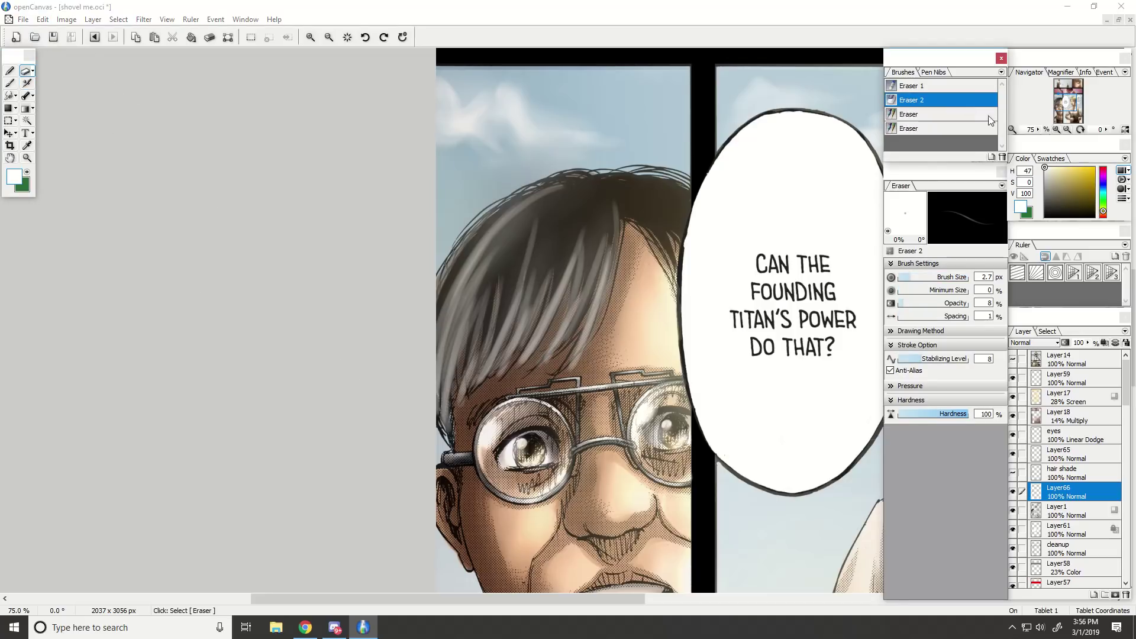
{"action": "left_click", "coordinate": [937, 87]}
{"action": "left_click", "coordinate": [946, 100]}
{"action": "left_click_drag", "start_coordinate": [948, 277], "coordinate": [924, 278]}
Try erasing dark gaps between the strands beside the hair parting, enlarging the eraser to 43 px at 23% opacity.
{"action": "key", "text": "ctrl+plus"}
{"action": "left_click_drag", "start_coordinate": [631, 196], "coordinate": [564, 380]}
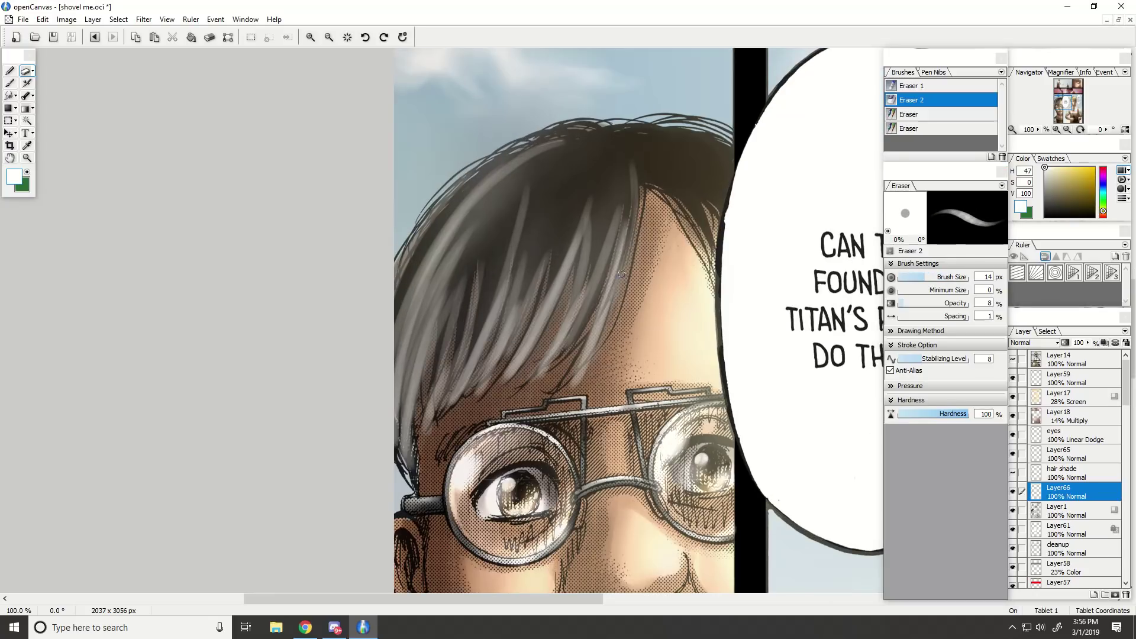
{"action": "mouse_move", "coordinate": [624, 235]}
{"action": "left_mouse_down"}
{"action": "mouse_move", "coordinate": [570, 388]}
{"action": "mouse_move", "coordinate": [565, 359]}
{"action": "mouse_move", "coordinate": [613, 215]}
{"action": "left_mouse_up"}
{"action": "key", "text": "ctrl+z"}
{"action": "key", "text": "ctrl+z"}
{"action": "mouse_move", "coordinate": [923, 277]}
{"action": "left_mouse_down"}
{"action": "mouse_move", "coordinate": [944, 276]}
{"action": "mouse_move", "coordinate": [914, 303]}
{"action": "left_mouse_up"}
{"action": "key", "text": "ctrl+z"}
{"action": "key", "text": "ctrl+z"}
{"action": "left_click_drag", "start_coordinate": [615, 183], "coordinate": [569, 360]}
{"action": "key", "text": "ctrl+z"}
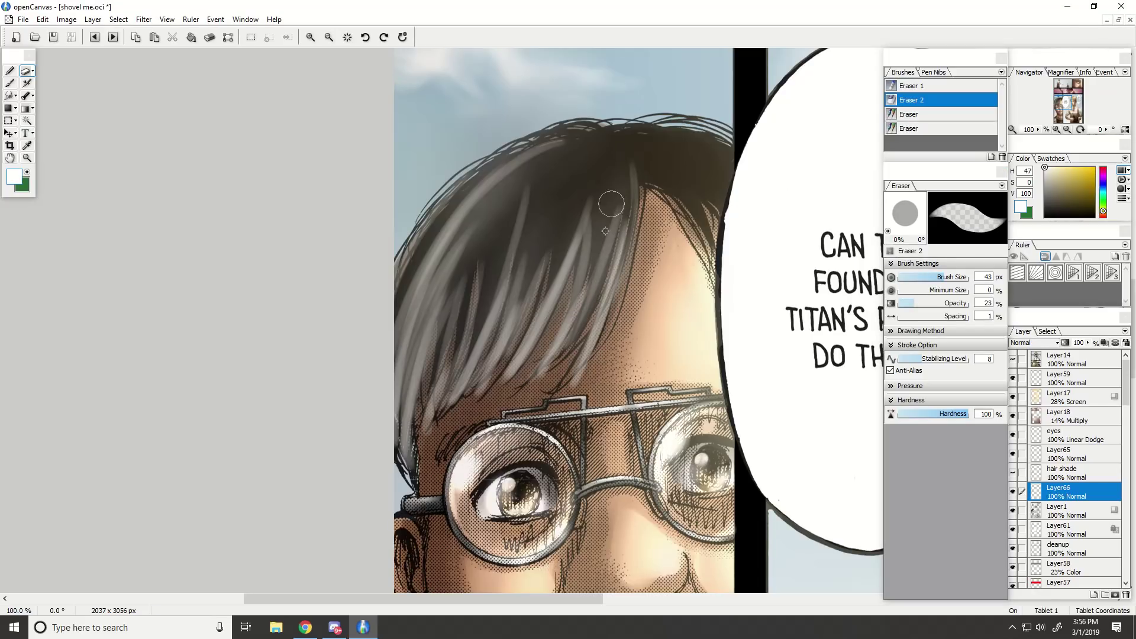
{"action": "left_click_drag", "start_coordinate": [608, 203], "coordinate": [578, 320]}
Set Eraser 2 to 93 px and 9% opacity and erase long dark gaps between the strands beside the parting.
{"action": "mouse_move", "coordinate": [915, 303]}
{"action": "left_mouse_down"}
{"action": "mouse_move", "coordinate": [905, 303]}
{"action": "mouse_move", "coordinate": [965, 277]}
{"action": "left_mouse_up"}
{"action": "left_click_drag", "start_coordinate": [619, 198], "coordinate": [569, 346]}
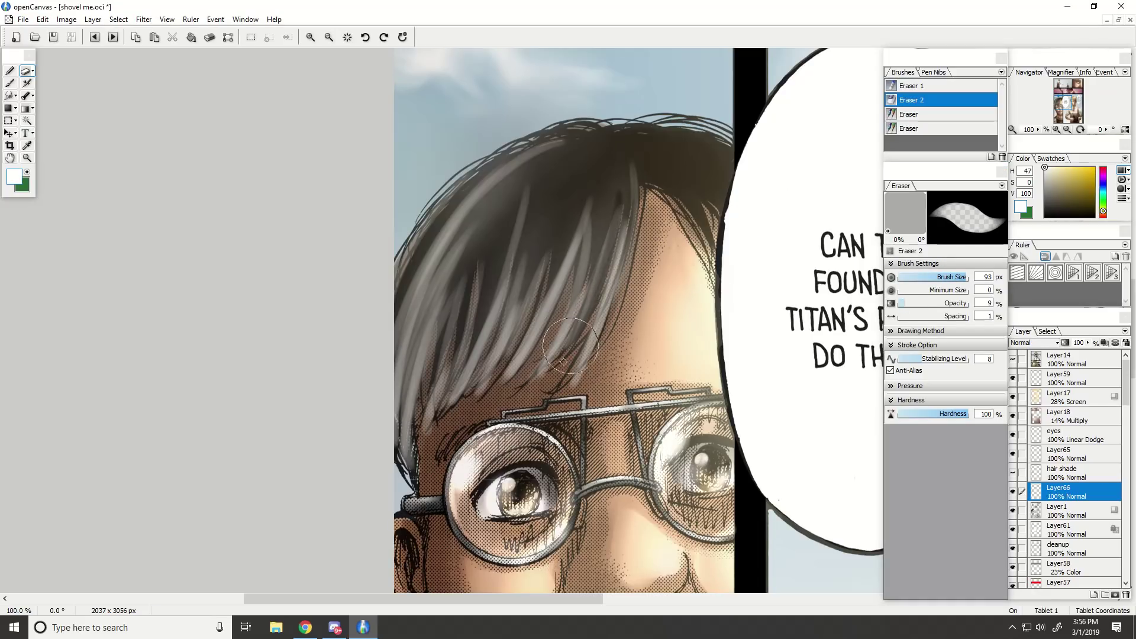
{"action": "left_click_drag", "start_coordinate": [611, 195], "coordinate": [566, 336]}
{"action": "left_click_drag", "start_coordinate": [564, 294], "coordinate": [593, 183]}
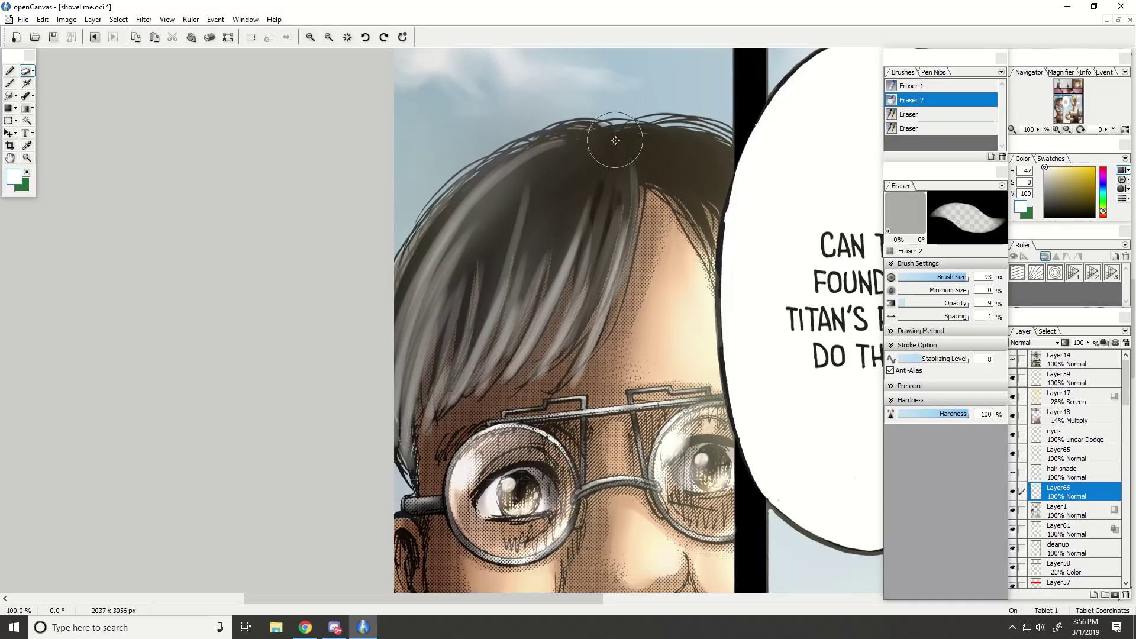
{"action": "left_click_drag", "start_coordinate": [615, 140], "coordinate": [583, 289]}
{"action": "left_click_drag", "start_coordinate": [598, 210], "coordinate": [571, 316]}
{"action": "key", "text": "ctrl+z"}
{"action": "left_click_drag", "start_coordinate": [615, 192], "coordinate": [594, 278]}
{"action": "left_click_drag", "start_coordinate": [609, 161], "coordinate": [498, 389]}
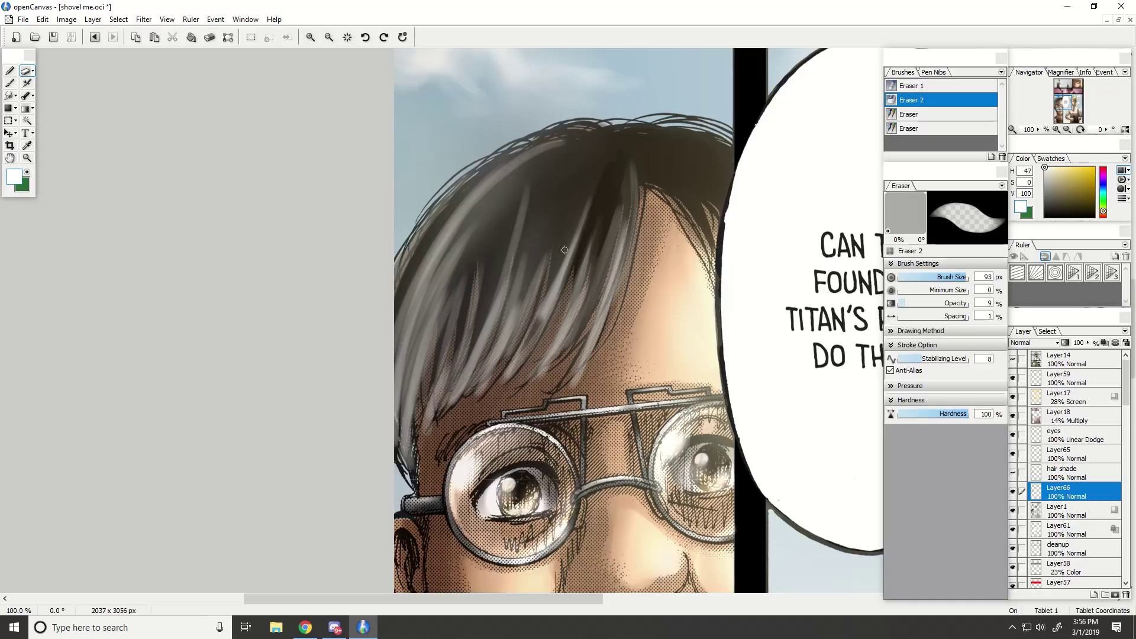
{"action": "mouse_move", "coordinate": [595, 155]}
{"action": "left_mouse_down"}
{"action": "mouse_move", "coordinate": [470, 406]}
{"action": "mouse_move", "coordinate": [479, 355]}
{"action": "left_mouse_up"}
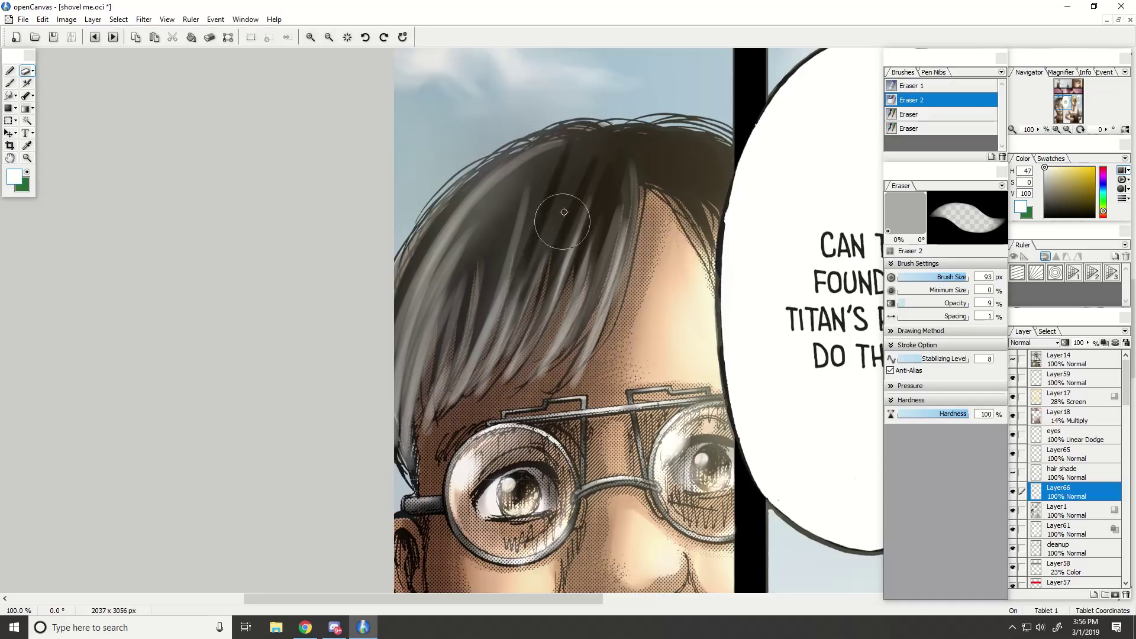
Erase more dark gaps through the outer fringe down to the temple and along the crown's edge.
{"action": "left_click_drag", "start_coordinate": [556, 177], "coordinate": [450, 382]}
{"action": "key", "text": "ctrl+z"}
{"action": "mouse_move", "coordinate": [515, 213]}
{"action": "left_mouse_down"}
{"action": "mouse_move", "coordinate": [451, 335]}
{"action": "mouse_move", "coordinate": [451, 372]}
{"action": "left_mouse_up"}
{"action": "key", "text": "ctrl+z"}
{"action": "left_click_drag", "start_coordinate": [514, 183], "coordinate": [426, 385]}
{"action": "left_click_drag", "start_coordinate": [503, 204], "coordinate": [414, 426]}
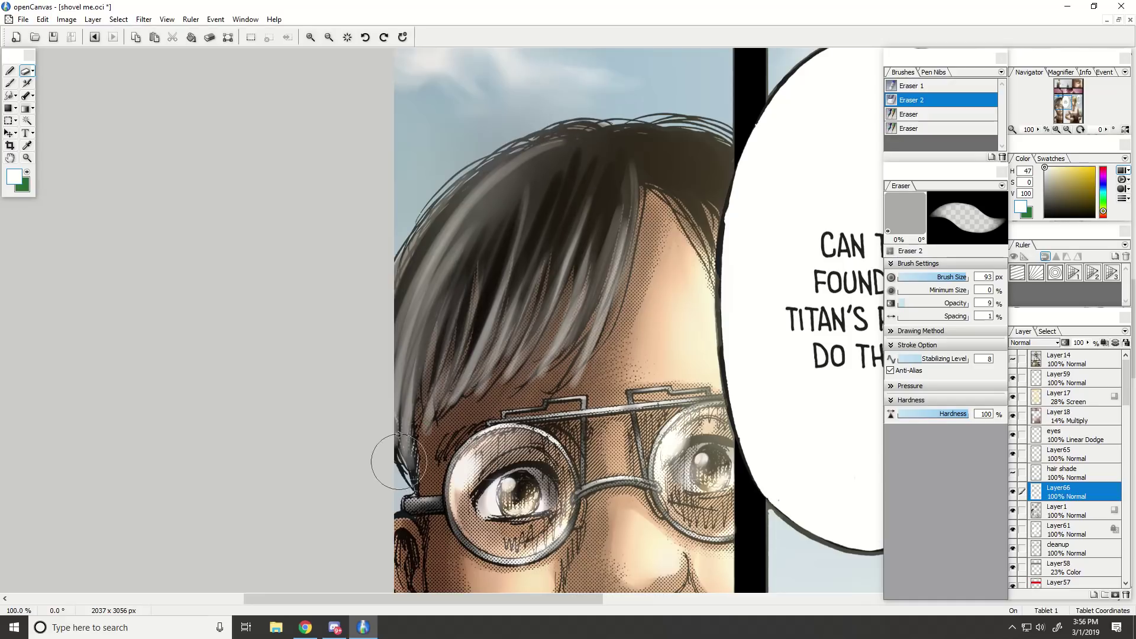
{"action": "left_click_drag", "start_coordinate": [467, 225], "coordinate": [385, 474]}
{"action": "left_click_drag", "start_coordinate": [591, 115], "coordinate": [426, 301]}
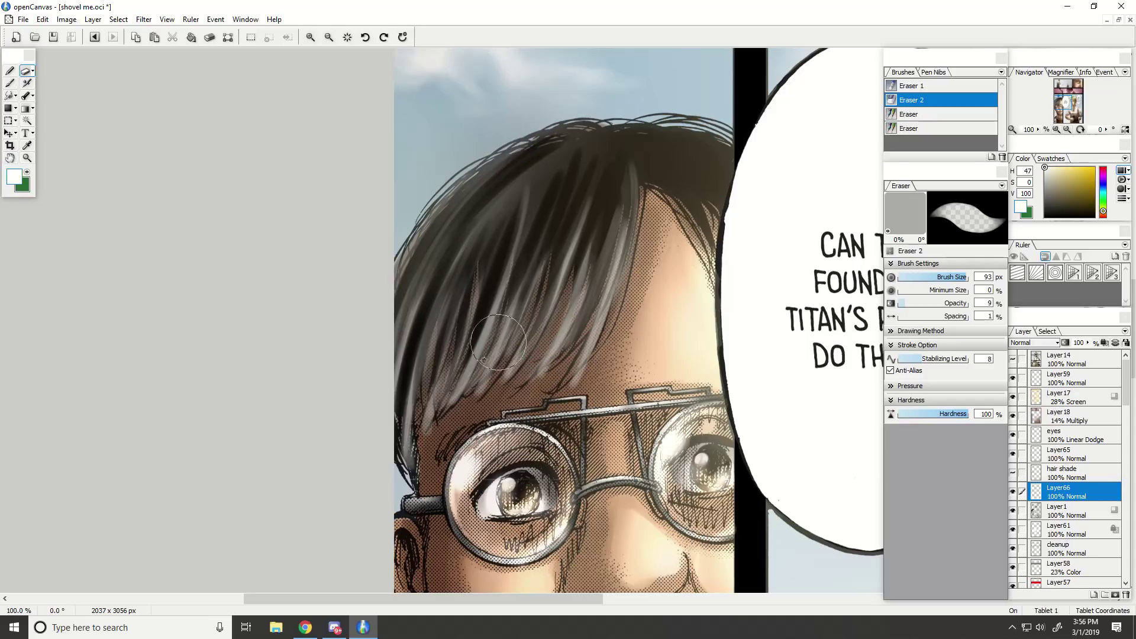
Fade the upper ends of the strands with the soft Eraser at 138 px, then select the 155 px soft Eraser.
{"action": "scroll", "coordinate": [542, 309], "scroll_direction": "down", "scroll_amount": 1}
{"action": "scroll", "coordinate": [542, 309], "scroll_direction": "down", "scroll_amount": 1}
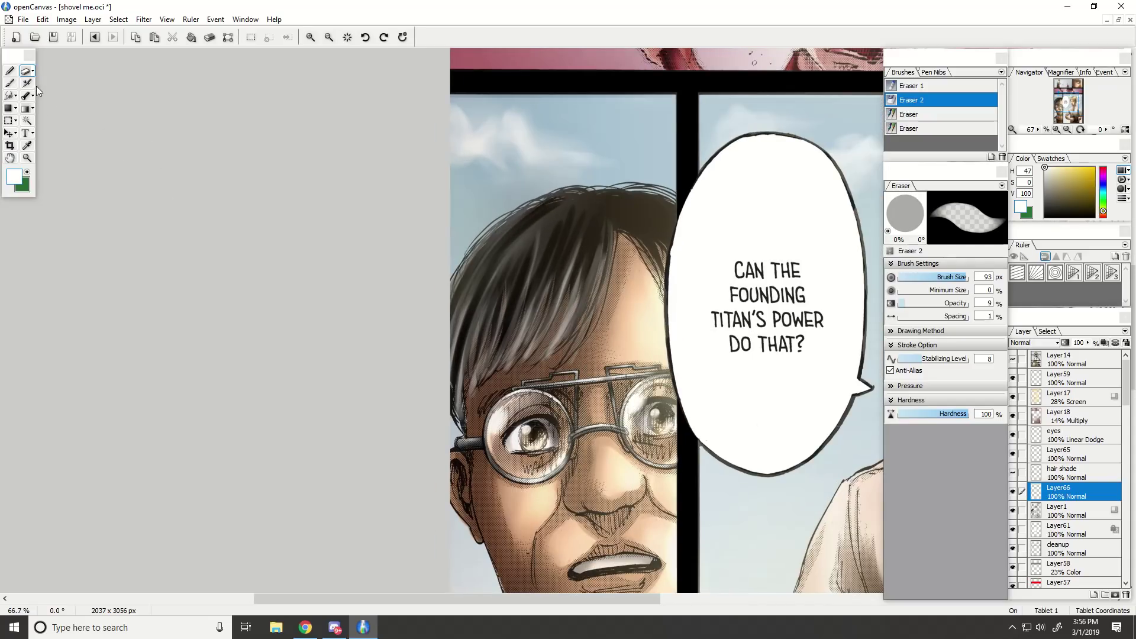
{"action": "left_click", "coordinate": [966, 127]}
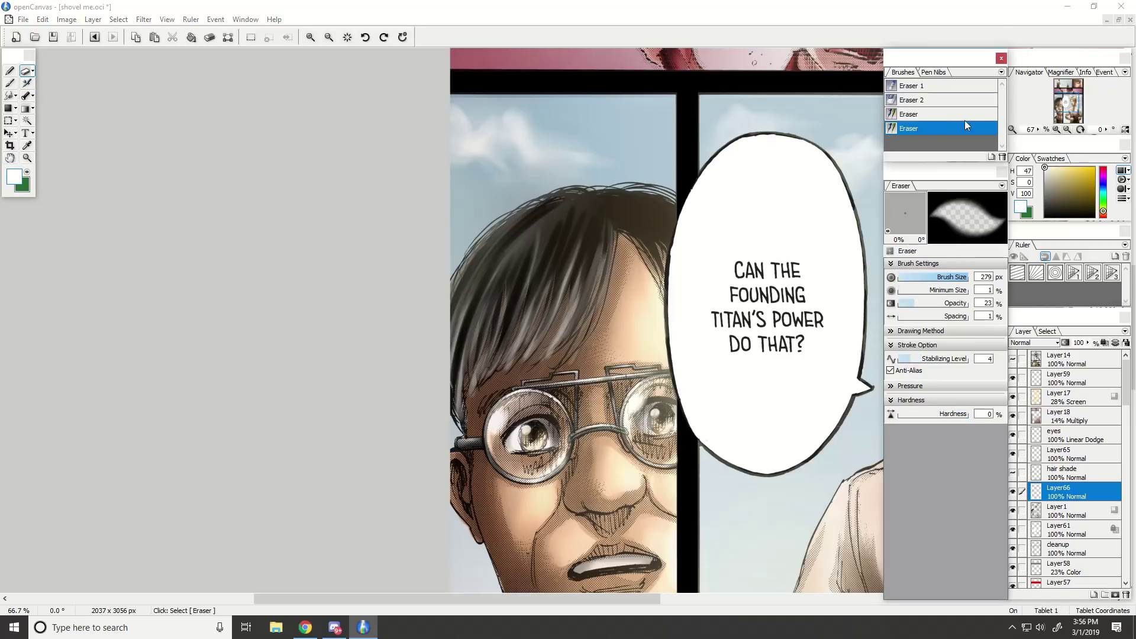
{"action": "left_click", "coordinate": [940, 277]}
{"action": "mouse_move", "coordinate": [604, 255]}
{"action": "left_mouse_down"}
{"action": "mouse_move", "coordinate": [566, 225]}
{"action": "mouse_move", "coordinate": [532, 232]}
{"action": "mouse_move", "coordinate": [518, 257]}
{"action": "left_mouse_up"}
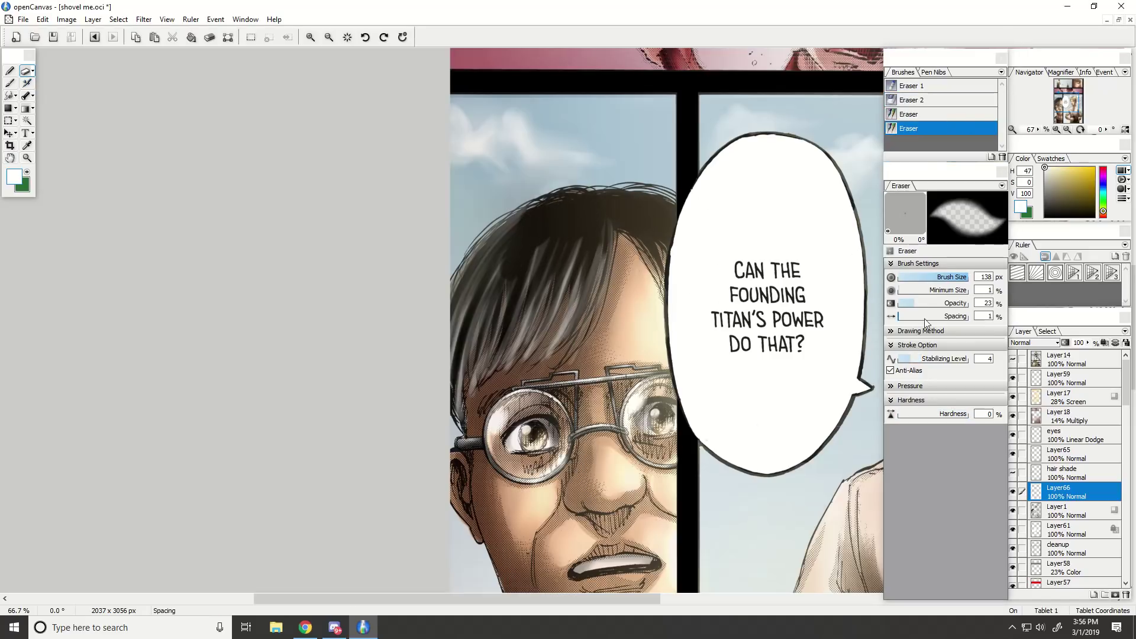
{"action": "left_click", "coordinate": [931, 112]}
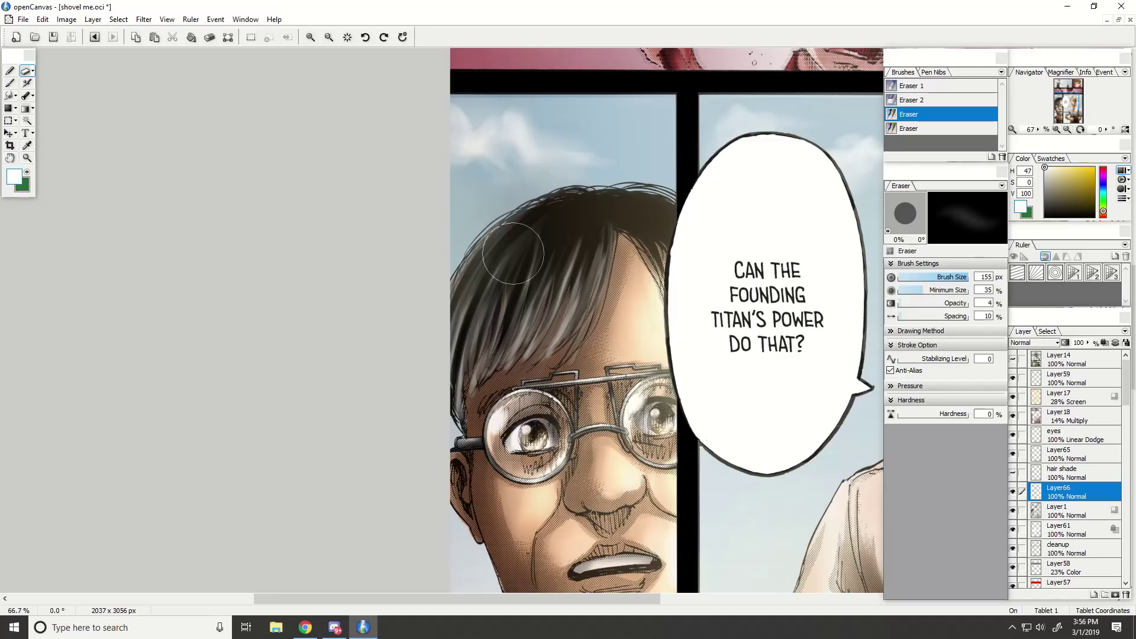
{"action": "key", "text": "ctrl+minus"}
{"action": "key", "text": "ctrl+minus"}
{"action": "key", "text": "ctrl+plus"}
{"action": "key", "text": "ctrl+plus"}
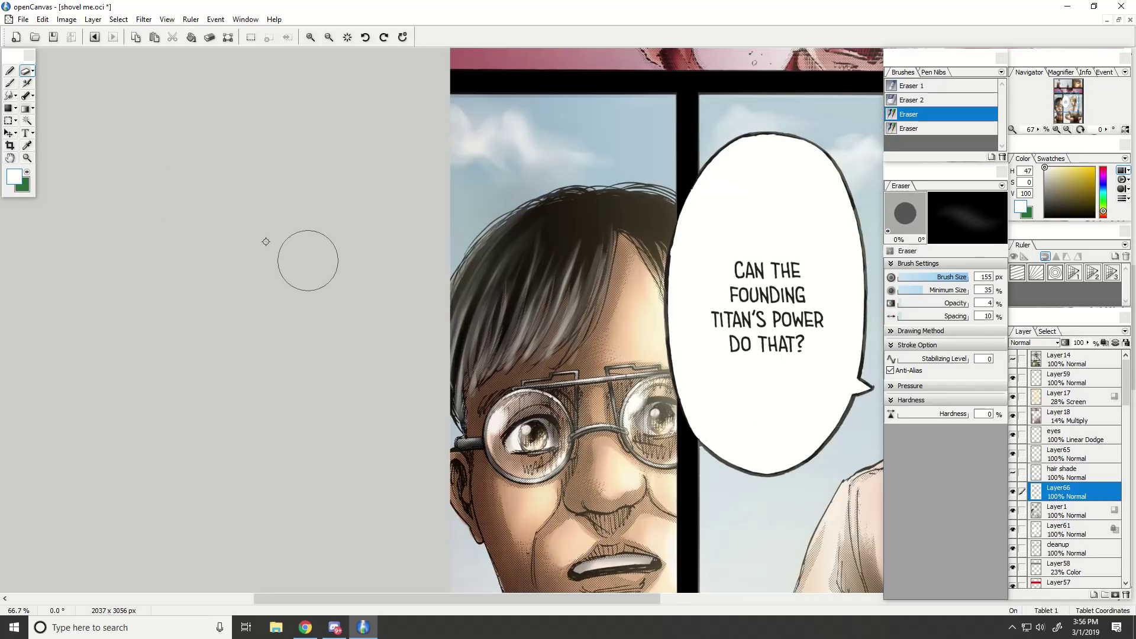
Return to Eraser 2 at 94 px and fade the lower tips of the fringe above the glasses.
{"action": "left_click", "coordinate": [26, 83]}
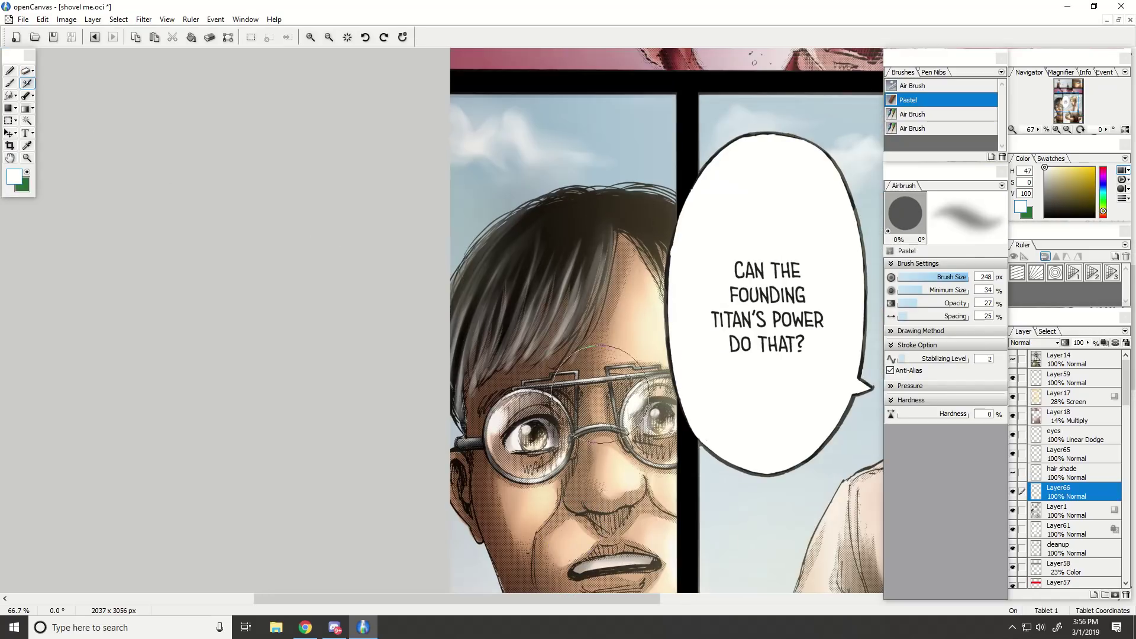
{"action": "key", "text": "e"}
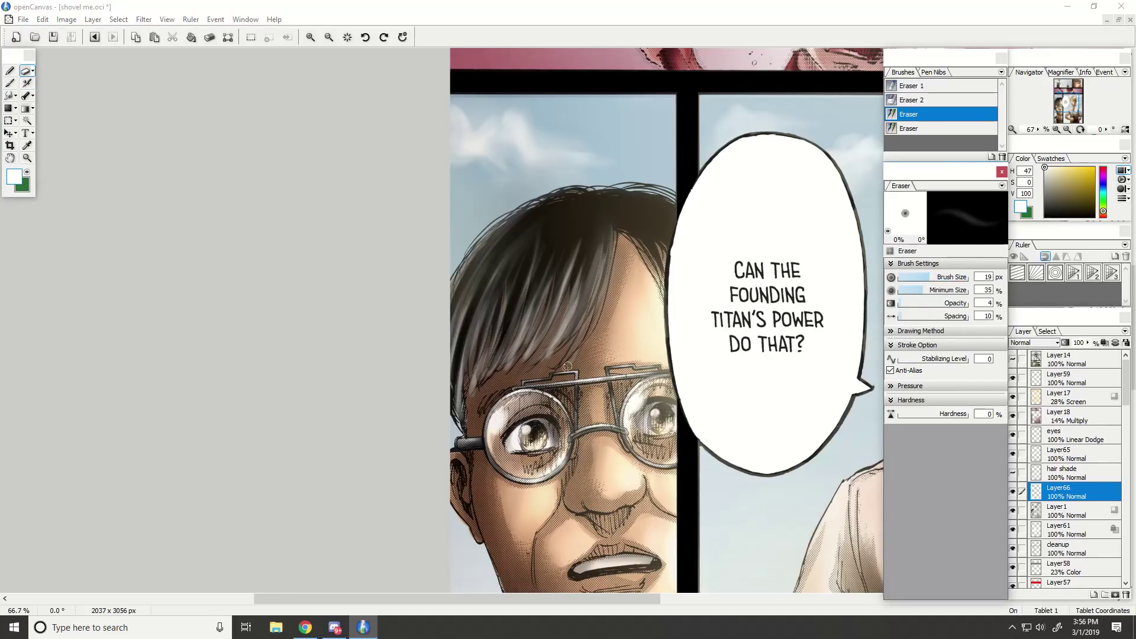
{"action": "left_click", "coordinate": [911, 100]}
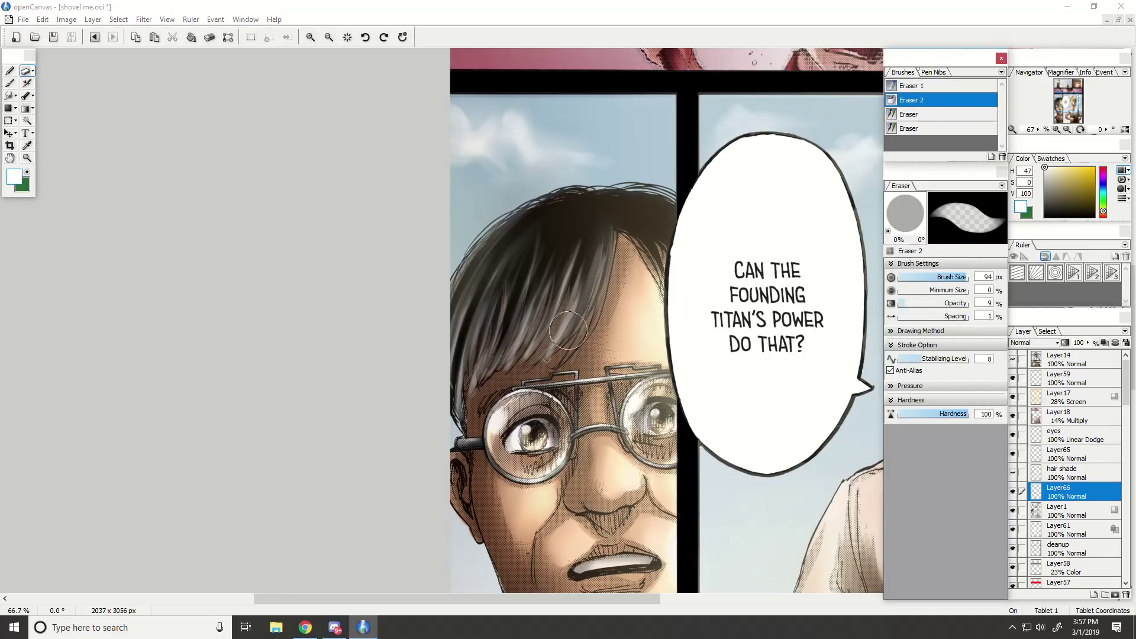
{"action": "mouse_move", "coordinate": [540, 361]}
{"action": "left_mouse_down"}
{"action": "mouse_move", "coordinate": [572, 275]}
{"action": "mouse_move", "coordinate": [507, 344]}
{"action": "left_mouse_up"}
{"action": "left_click_drag", "start_coordinate": [471, 403], "coordinate": [496, 383]}
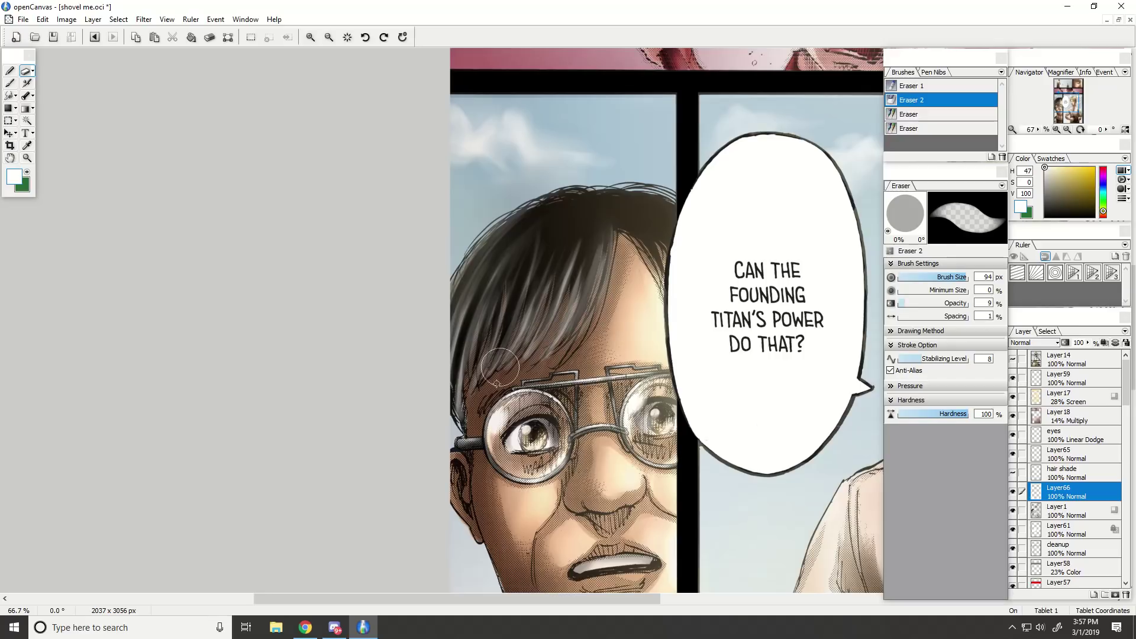
Reduce Eraser 2 to 34 px and erase finer dark gaps along the parting and the crown.
{"action": "key", "text": "ctrl+minus"}
{"action": "key", "text": "ctrl+plus"}
{"action": "key", "text": "ctrl+plus"}
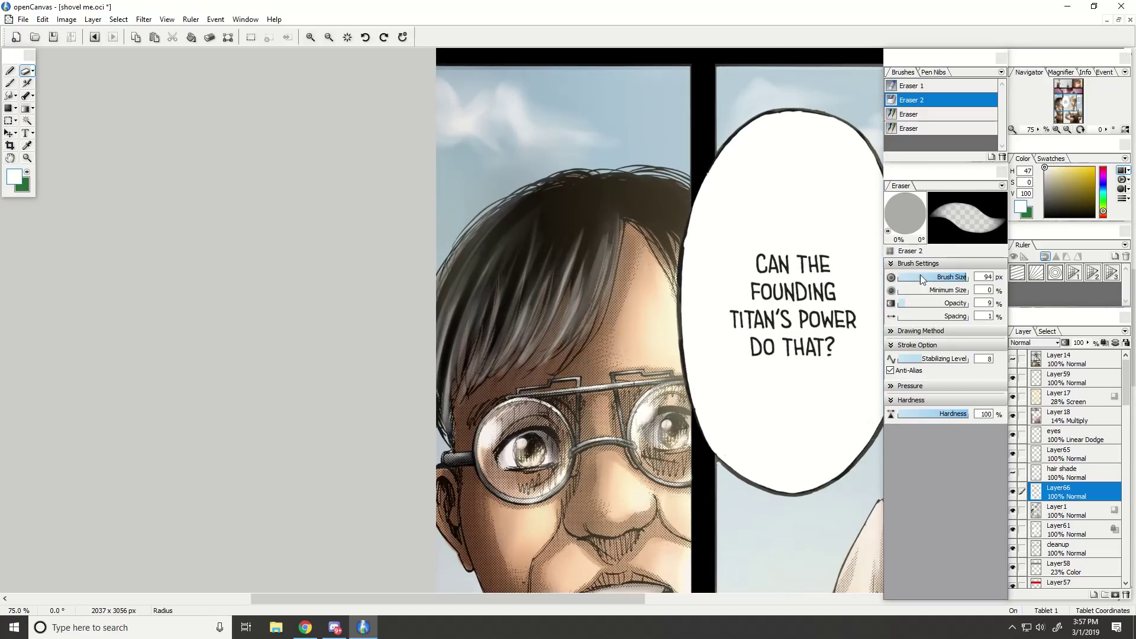
{"action": "left_click", "coordinate": [939, 277]}
{"action": "key", "text": "ctrl+plus"}
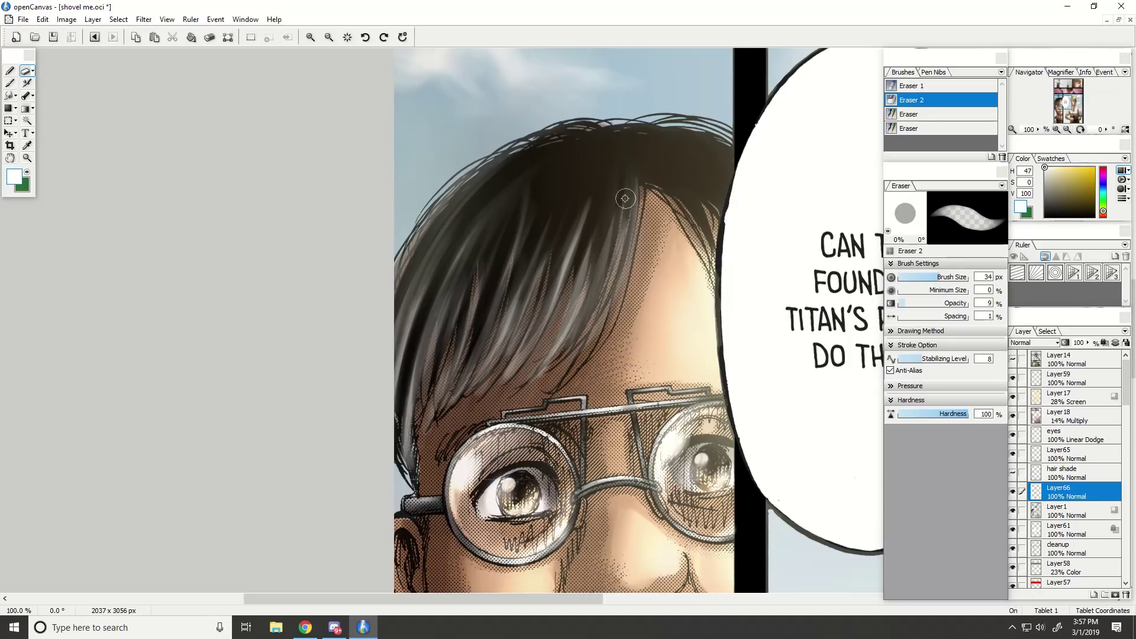
{"action": "key", "text": "ctrl+z"}
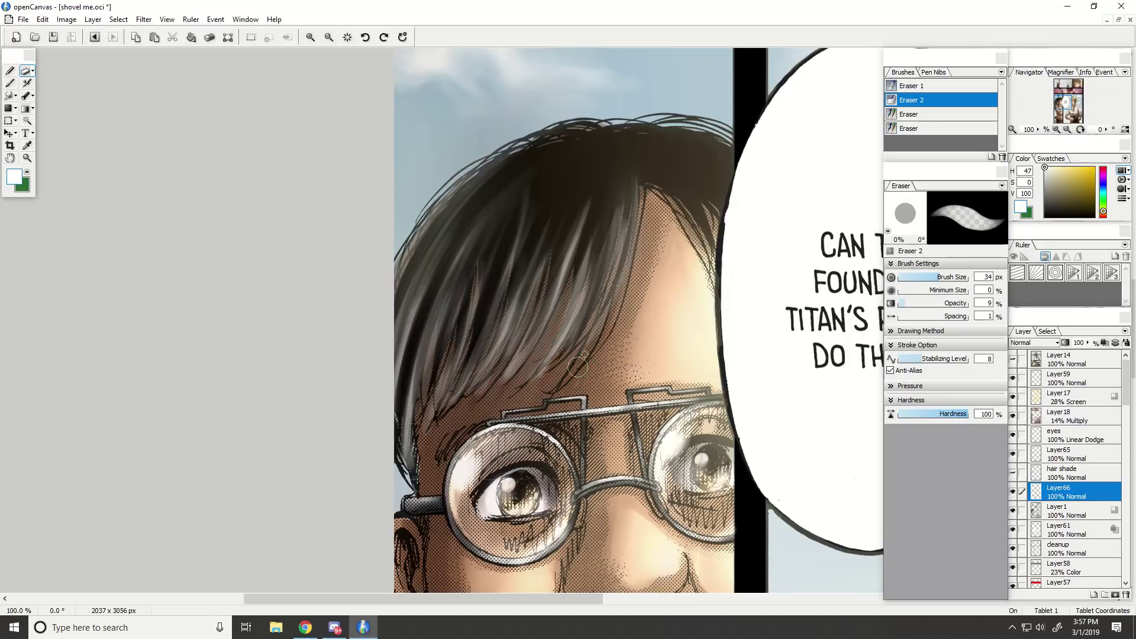
{"action": "left_click_drag", "start_coordinate": [621, 173], "coordinate": [603, 337]}
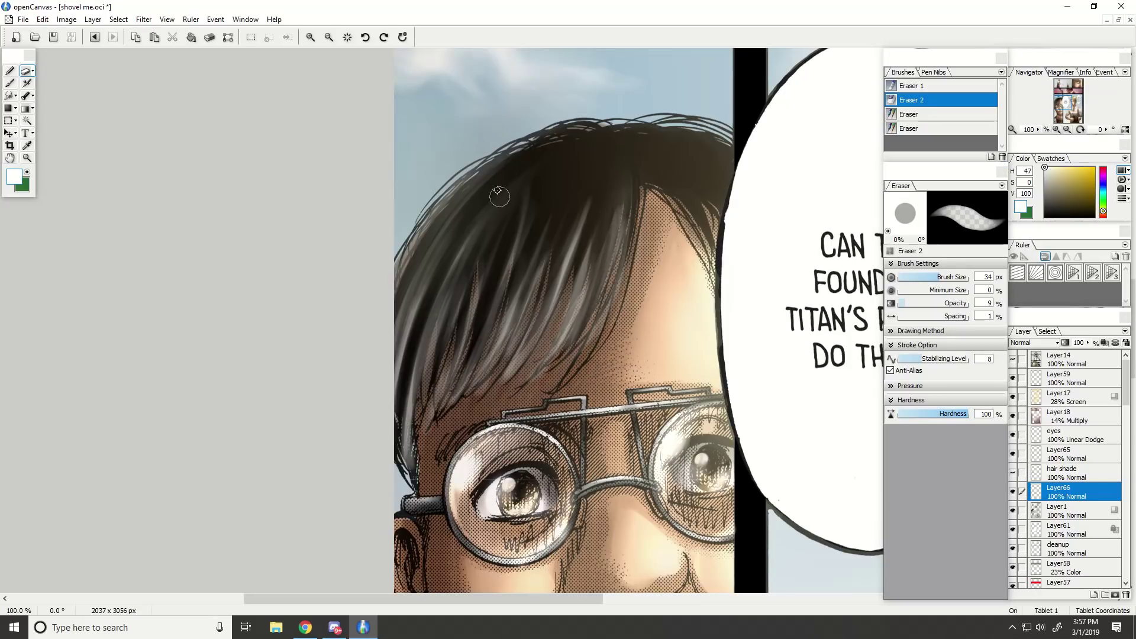
{"action": "left_click_drag", "start_coordinate": [541, 135], "coordinate": [402, 295]}
{"action": "left_click_drag", "start_coordinate": [546, 162], "coordinate": [467, 263]}
{"action": "key", "text": "ctrl+minus"}
{"action": "key", "text": "ctrl+minus"}
{"action": "key", "text": "ctrl+minus"}
{"action": "key", "text": "ctrl+minus"}
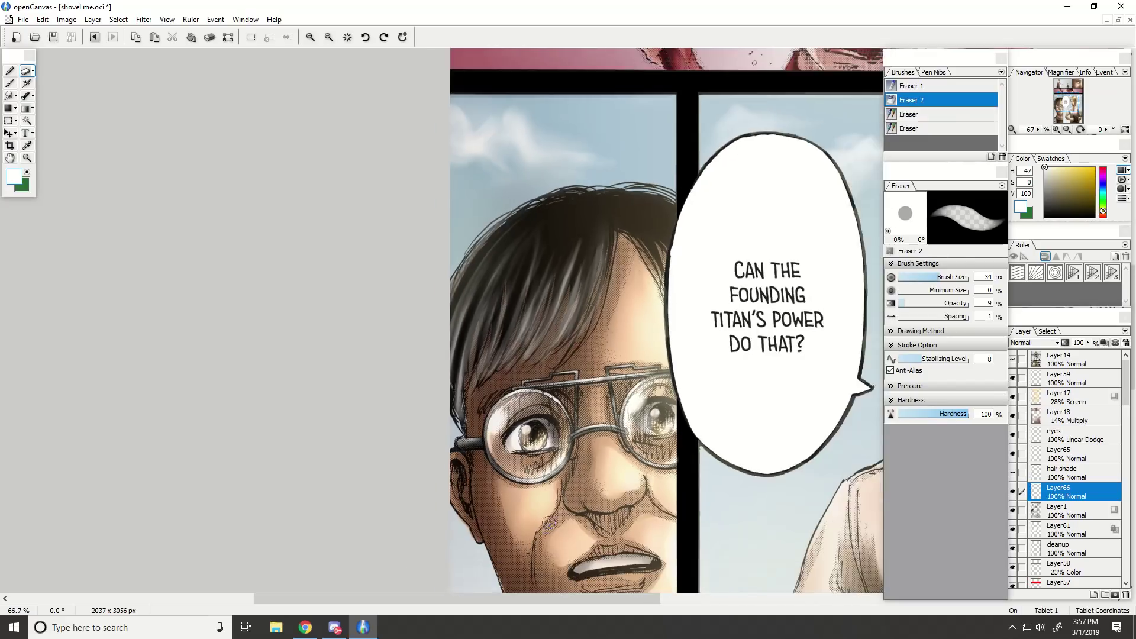
{"action": "key", "text": "ctrl+plus"}
{"action": "scroll", "coordinate": [355, 311], "scroll_direction": "up", "scroll_amount": 1}
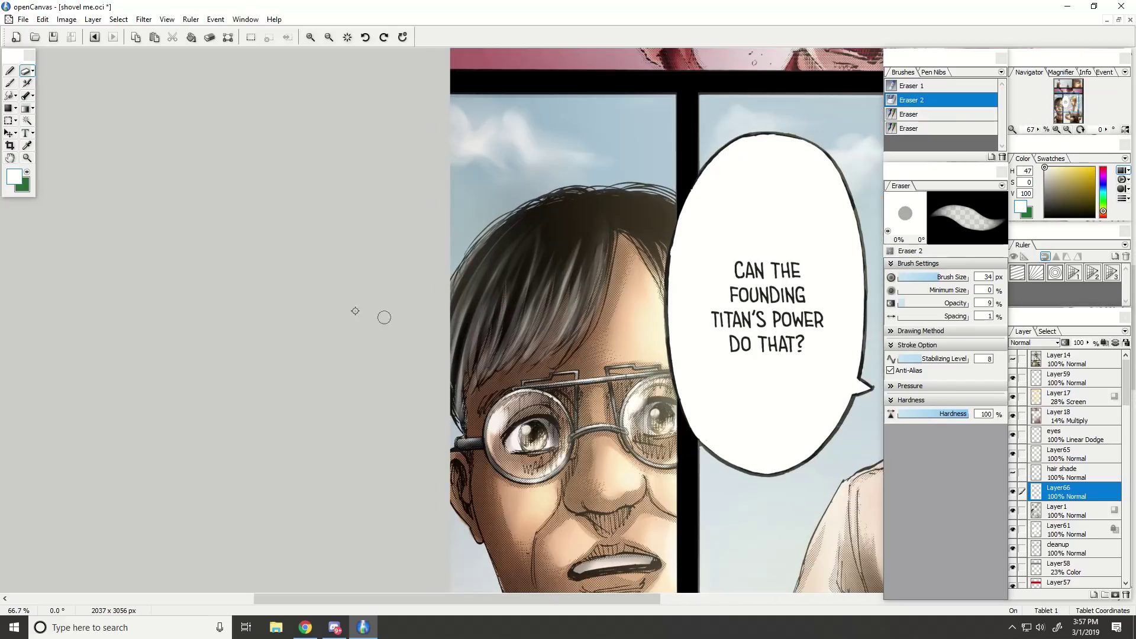
Set Pen 1 to 68 px at 53% opacity, testing it with a white strand on the fringe.
{"action": "left_click", "coordinate": [28, 84]}
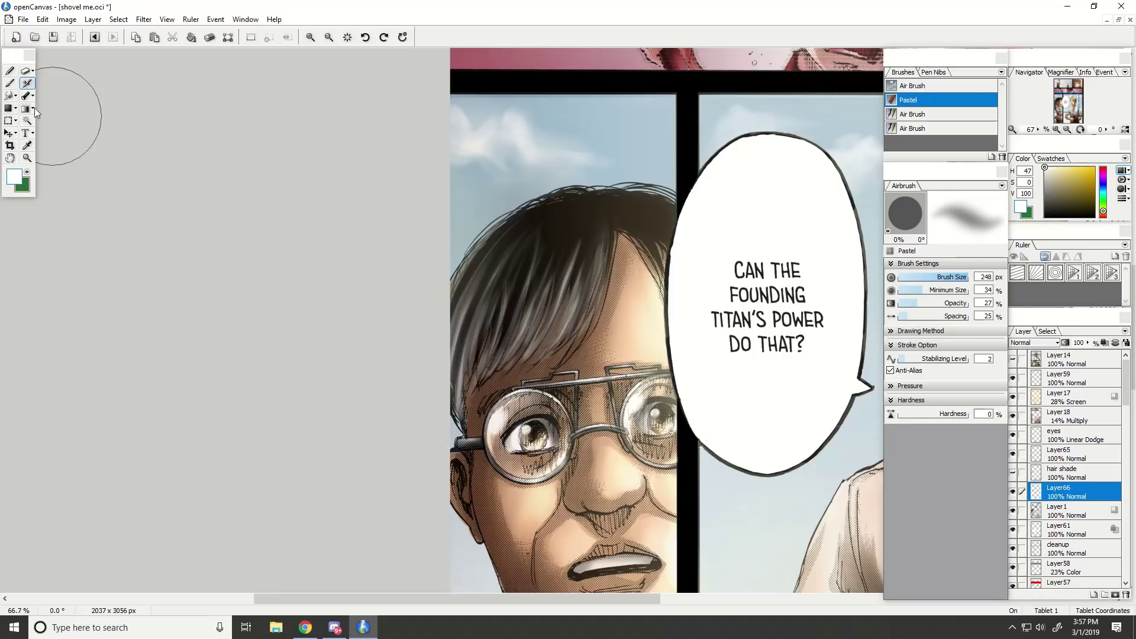
{"action": "key", "text": "p"}
{"action": "scroll", "coordinate": [808, 433], "scroll_direction": "down", "scroll_amount": 1}
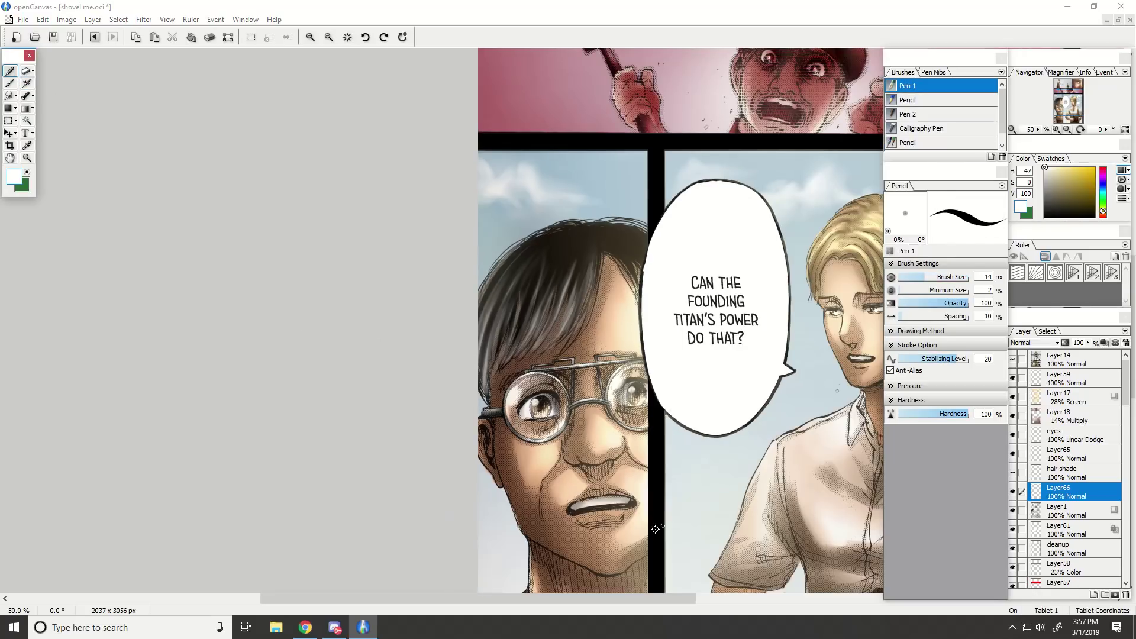
{"action": "scroll", "coordinate": [655, 528], "scroll_direction": "up", "scroll_amount": 2}
{"action": "left_click", "coordinate": [940, 305]}
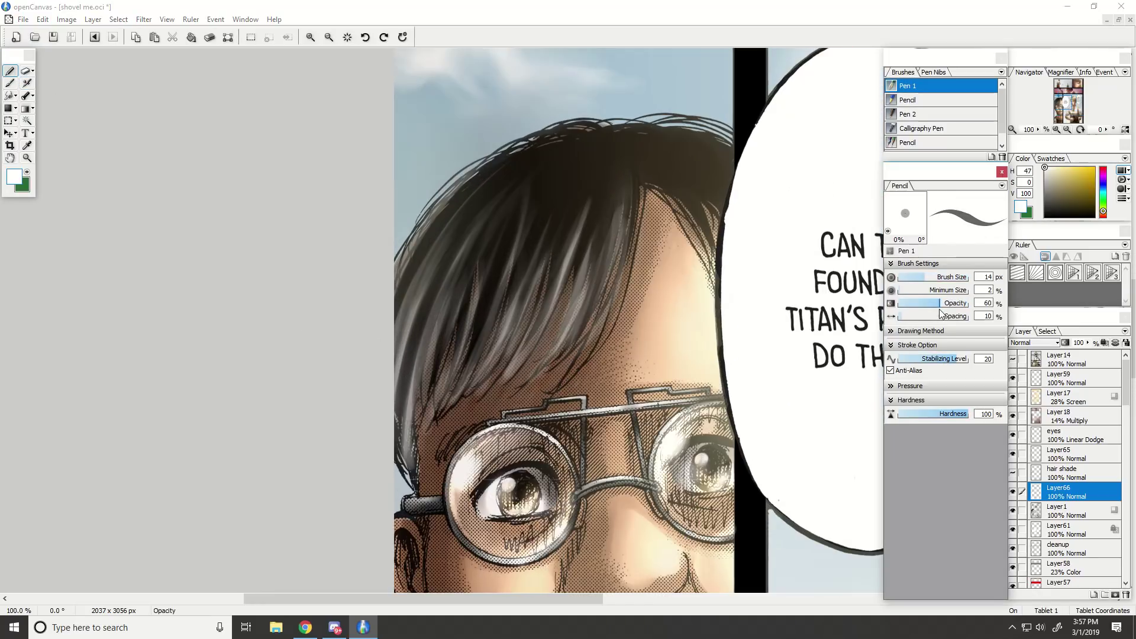
{"action": "left_click_drag", "start_coordinate": [506, 355], "coordinate": [540, 218]}
{"action": "left_click", "coordinate": [956, 279]}
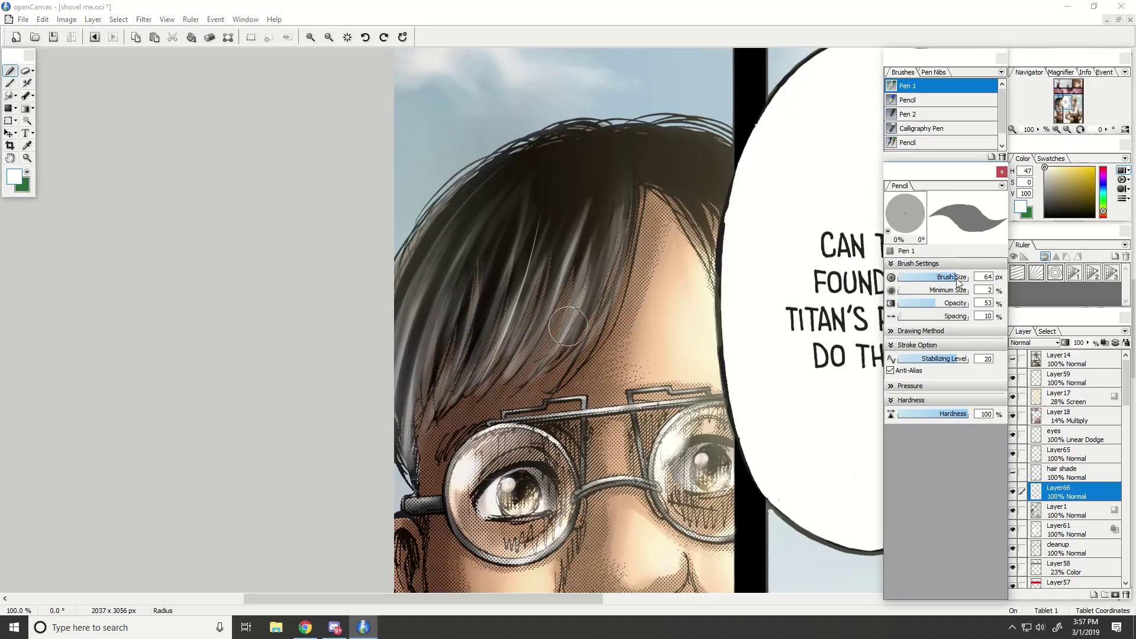
Undo the trial strands and draw thin white highlight strands with Pen 1 from the fringe tips towards the crown.
{"action": "key", "text": "ctrl+z"}
{"action": "left_click_drag", "start_coordinate": [477, 377], "coordinate": [546, 237]}
{"action": "key", "text": "ctrl+z"}
{"action": "key", "text": "ctrl+z"}
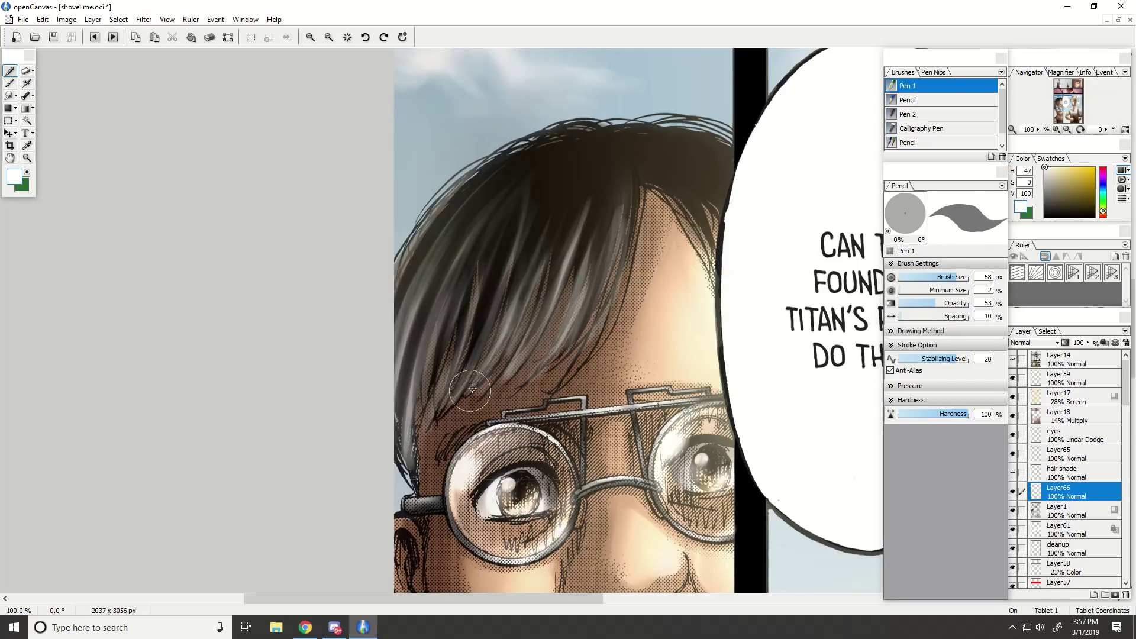
{"action": "mouse_move", "coordinate": [473, 384]}
{"action": "left_mouse_down"}
{"action": "mouse_move", "coordinate": [551, 214]}
{"action": "mouse_move", "coordinate": [496, 303]}
{"action": "left_mouse_up"}
{"action": "mouse_move", "coordinate": [439, 403]}
{"action": "left_mouse_down"}
{"action": "mouse_move", "coordinate": [510, 222]}
{"action": "mouse_move", "coordinate": [503, 207]}
{"action": "left_mouse_up"}
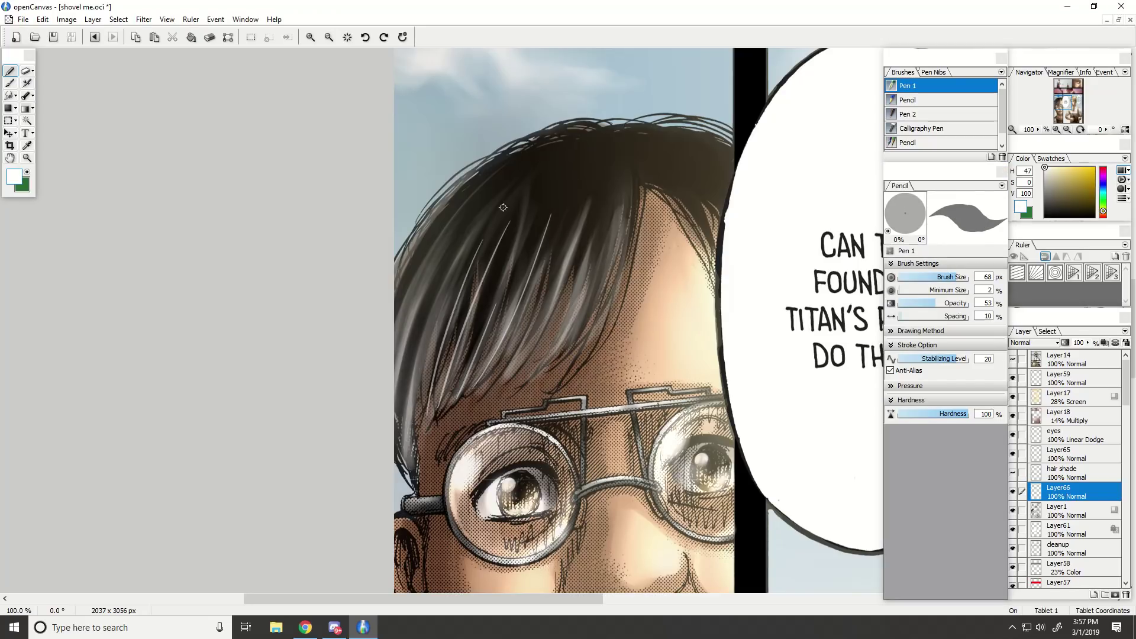
{"action": "left_click_drag", "start_coordinate": [404, 443], "coordinate": [459, 220]}
{"action": "left_click_drag", "start_coordinate": [502, 376], "coordinate": [624, 195]}
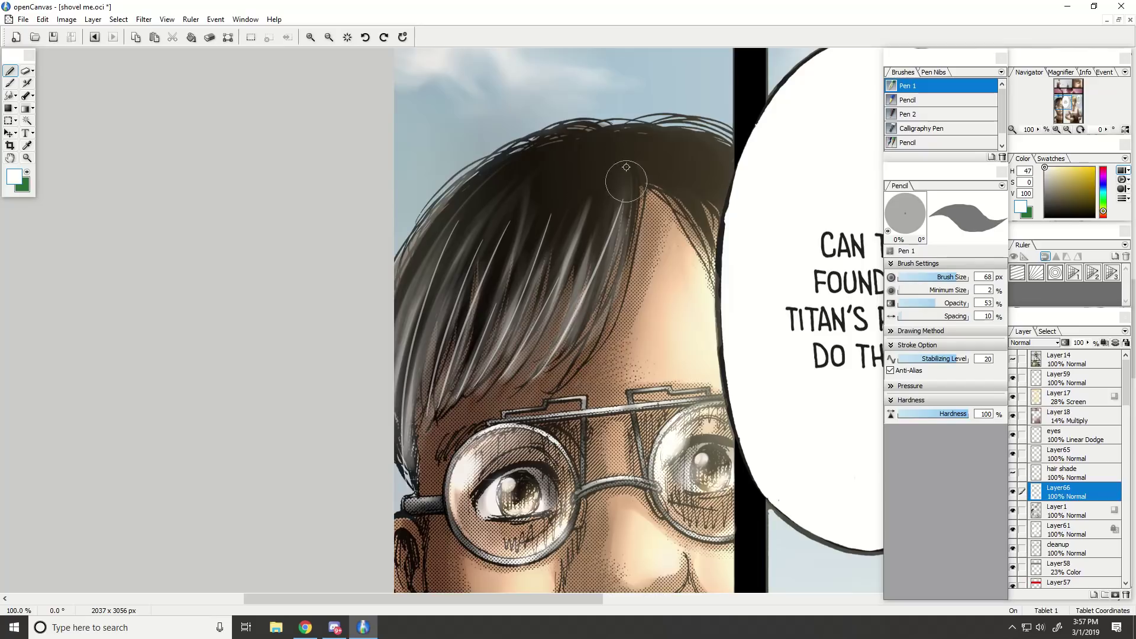
Soften the white fringe strands with the Fingertip tool at 26 px.
{"action": "left_click", "coordinate": [13, 99]}
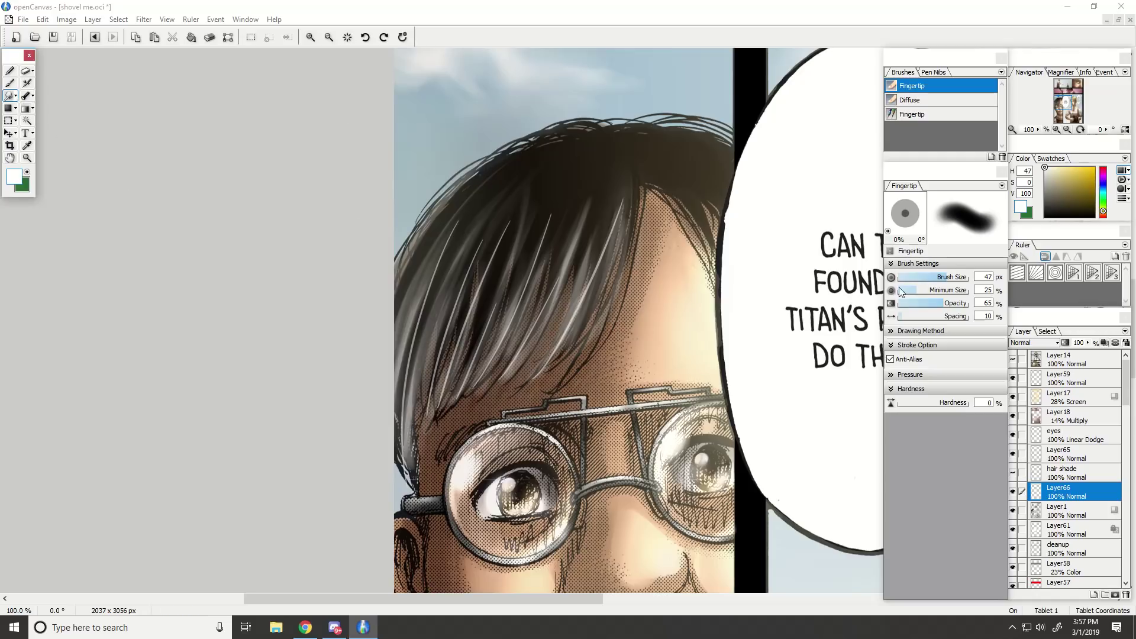
{"action": "left_click", "coordinate": [947, 277]}
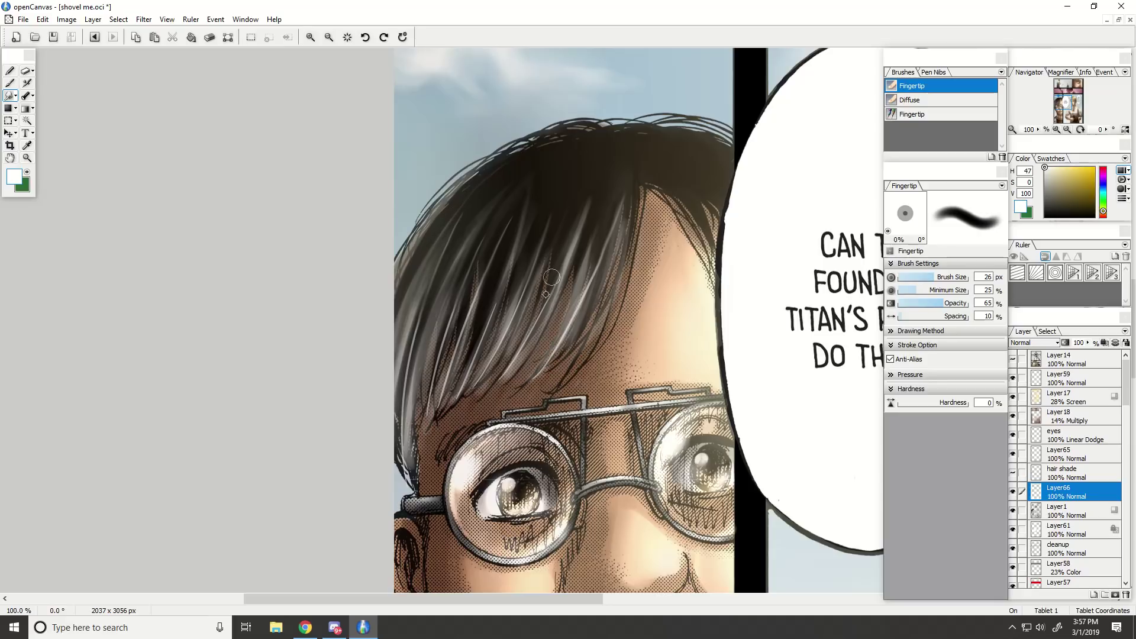
Try a thin white strand near the parting with the Pastel airbrush at 7.9 px.
{"action": "left_click", "coordinate": [27, 83]}
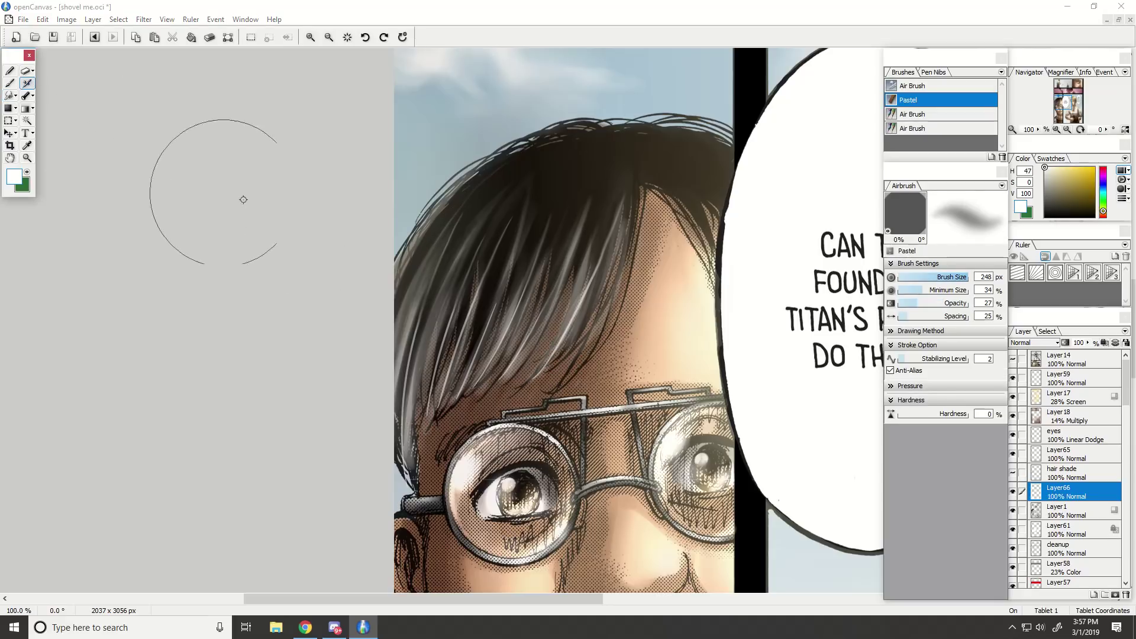
{"action": "left_click", "coordinate": [917, 276]}
{"action": "left_click_drag", "start_coordinate": [589, 188], "coordinate": [568, 290]}
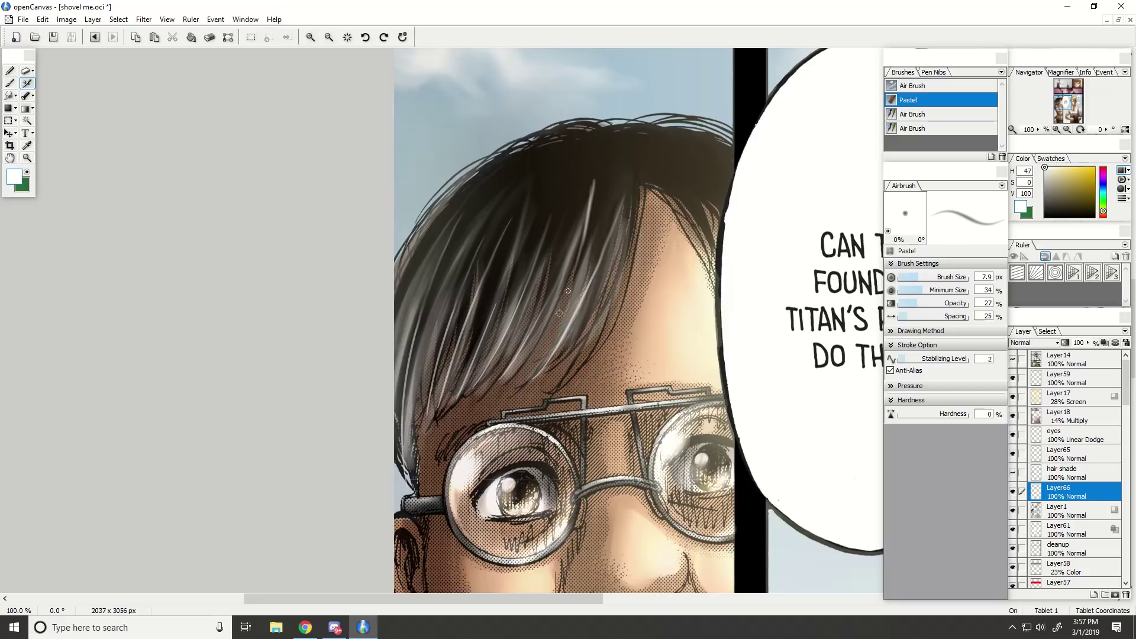
{"action": "key", "text": "ctrl+z"}
Reduce Eraser 2 to 16 px and erase thin dark gaps between the strands beside the parting.
{"action": "key", "text": "e"}
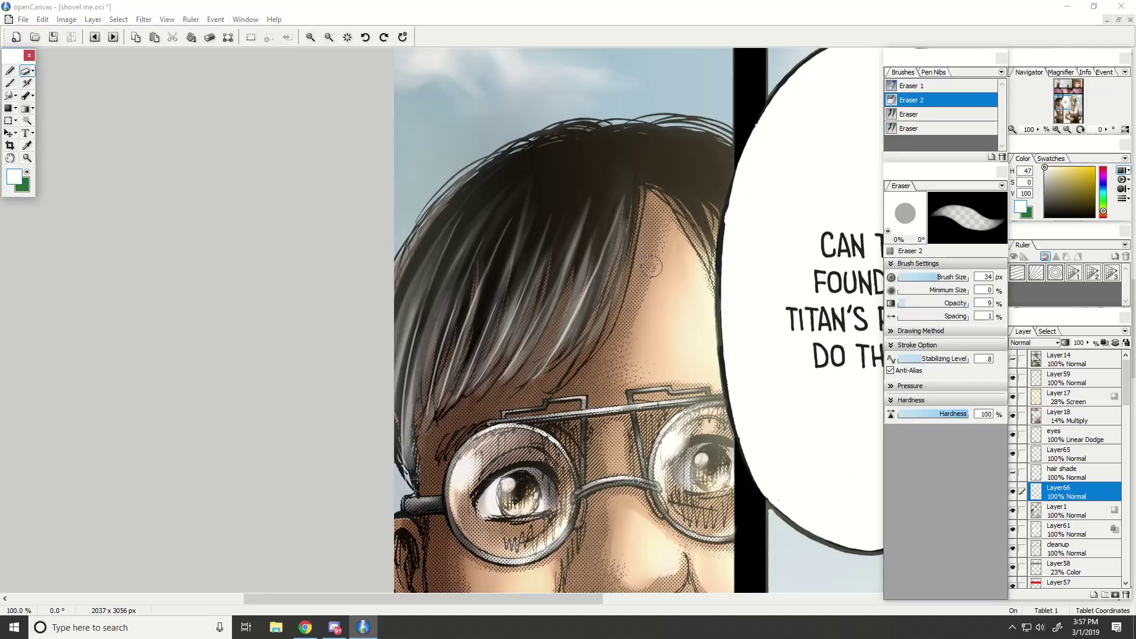
{"action": "mouse_move", "coordinate": [628, 224]}
{"action": "left_mouse_down"}
{"action": "mouse_move", "coordinate": [626, 195]}
{"action": "mouse_move", "coordinate": [594, 285]}
{"action": "left_mouse_up"}
{"action": "mouse_move", "coordinate": [620, 205]}
{"action": "left_mouse_down"}
{"action": "mouse_move", "coordinate": [596, 284]}
{"action": "mouse_move", "coordinate": [623, 199]}
{"action": "left_mouse_up"}
{"action": "key", "text": "ctrl+z"}
{"action": "key", "text": "ctrl+z"}
{"action": "left_click", "coordinate": [927, 278]}
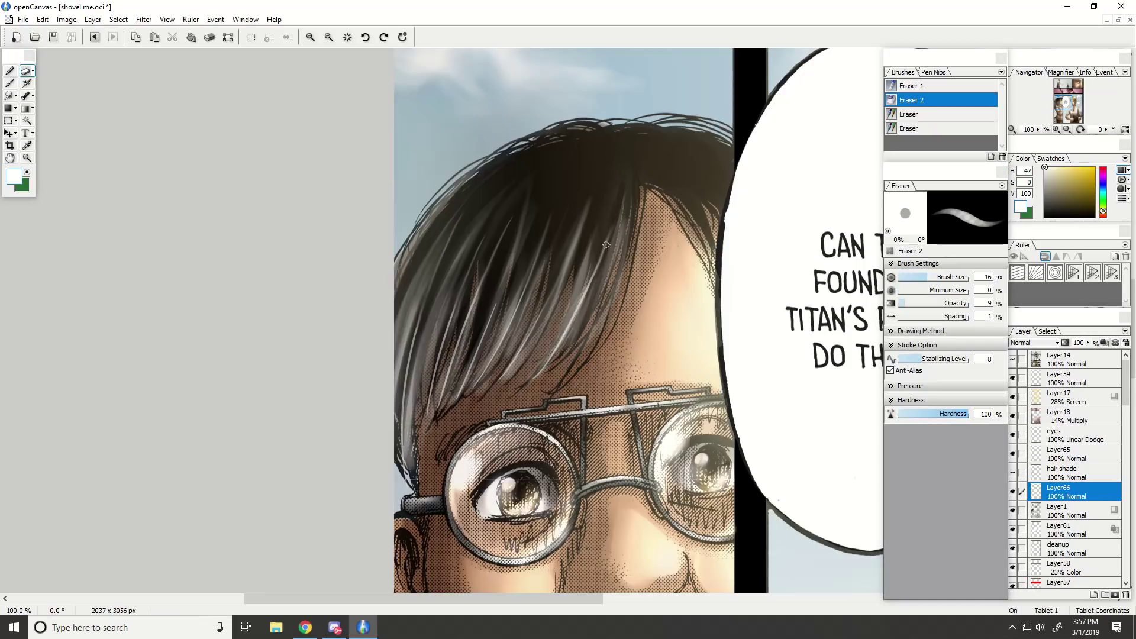
{"action": "left_click_drag", "start_coordinate": [605, 245], "coordinate": [578, 310]}
{"action": "left_click_drag", "start_coordinate": [624, 188], "coordinate": [590, 340]}
{"action": "left_click_drag", "start_coordinate": [572, 227], "coordinate": [549, 311]}
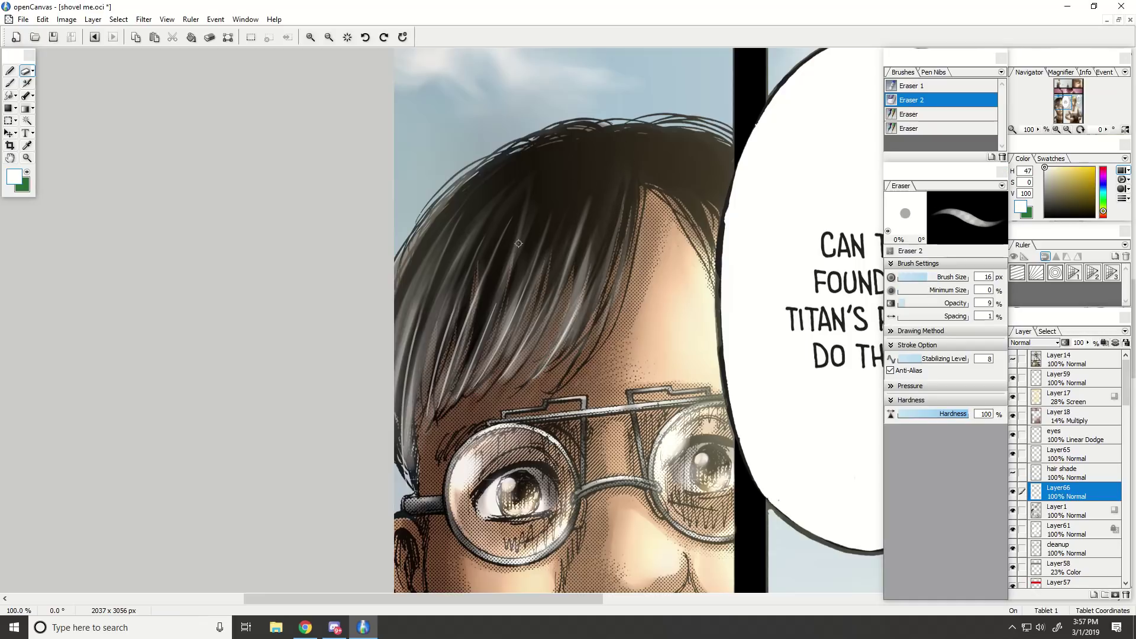
Erase more thin dark gaps through the middle and outer fringe with Eraser 2 at 16 px.
{"action": "left_click_drag", "start_coordinate": [518, 243], "coordinate": [494, 293]}
{"action": "left_click_drag", "start_coordinate": [509, 219], "coordinate": [491, 272]}
{"action": "left_click_drag", "start_coordinate": [499, 195], "coordinate": [426, 340]}
{"action": "left_click_drag", "start_coordinate": [450, 222], "coordinate": [396, 358]}
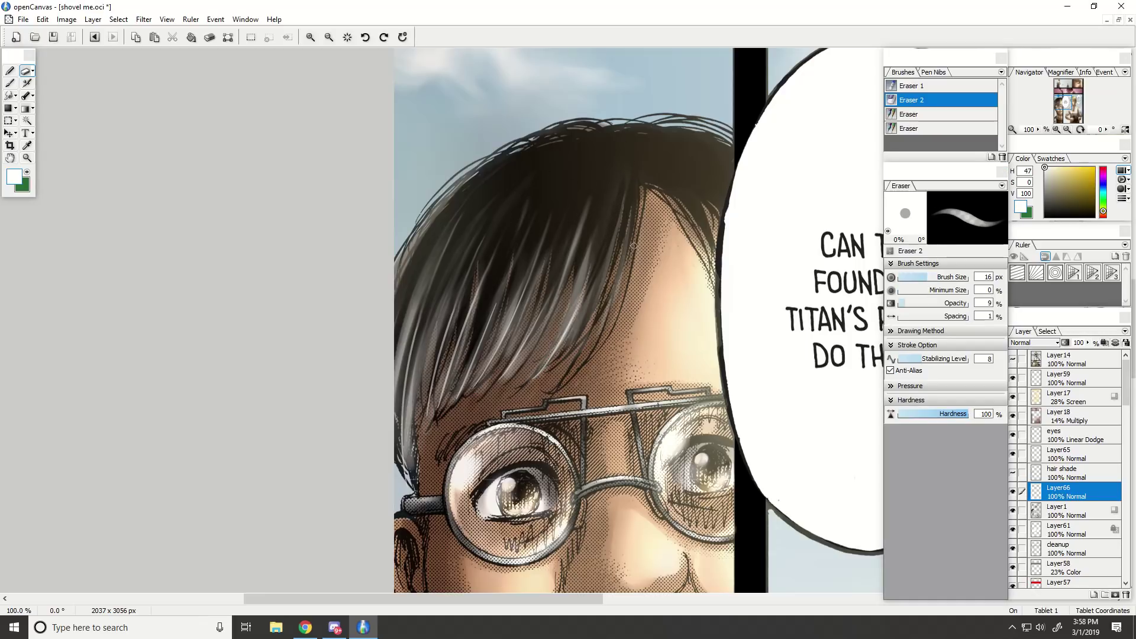
Soften the hair near the crown with the Blur tool at 209 px.
{"action": "left_click", "coordinate": [9, 96]}
{"action": "left_click", "coordinate": [15, 96]}
{"action": "left_click", "coordinate": [34, 108]}
{"action": "left_click_drag", "start_coordinate": [624, 189], "coordinate": [633, 150]}
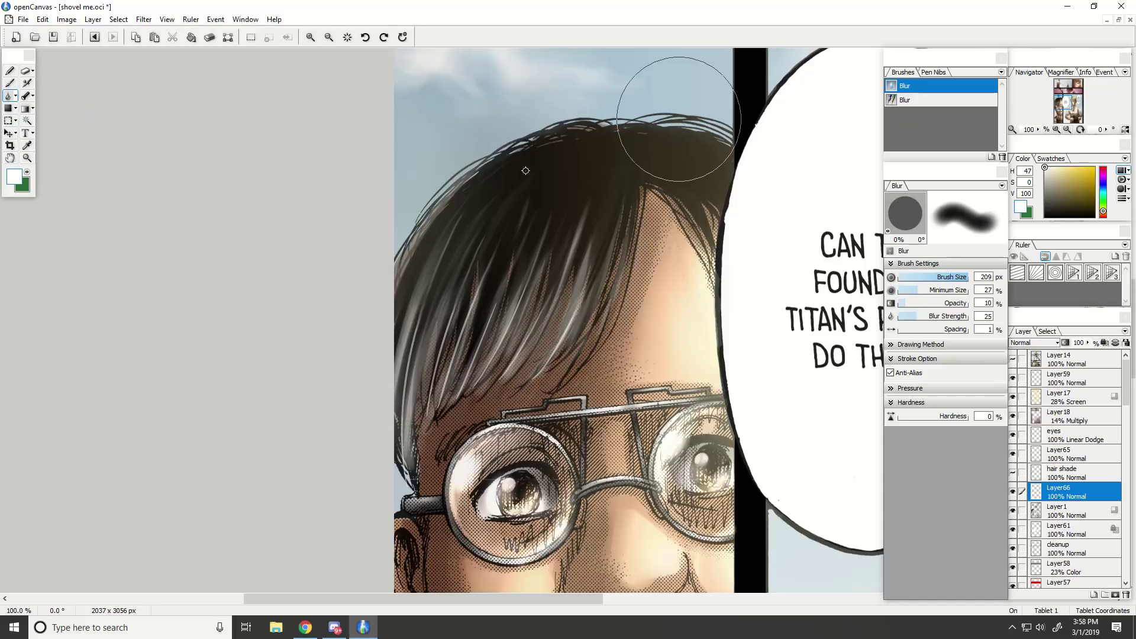
{"action": "scroll", "coordinate": [489, 496], "scroll_direction": "down", "scroll_amount": 4}
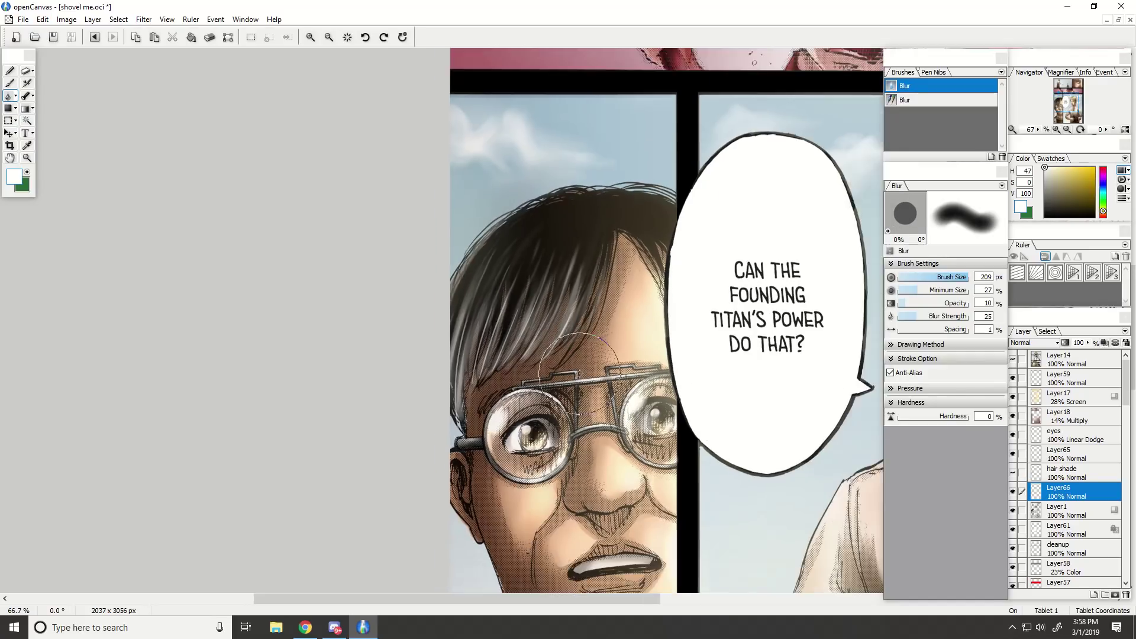
Paint a soft white highlight on the crown with the Pastel airbrush at 114 px.
{"action": "left_click", "coordinate": [26, 71]}
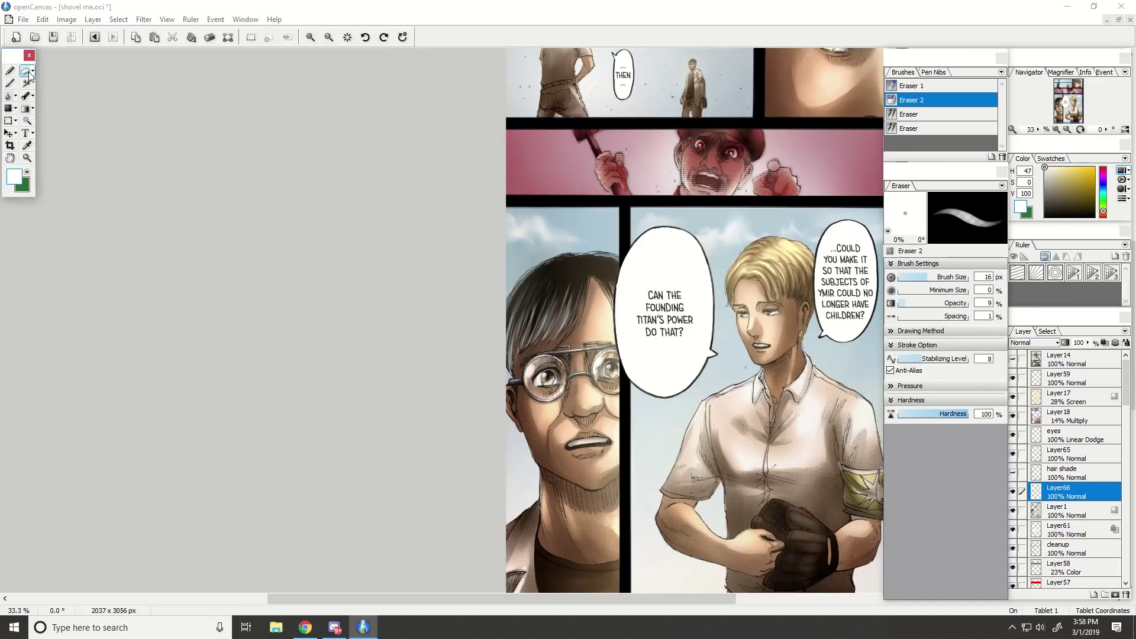
{"action": "left_click", "coordinate": [27, 83]}
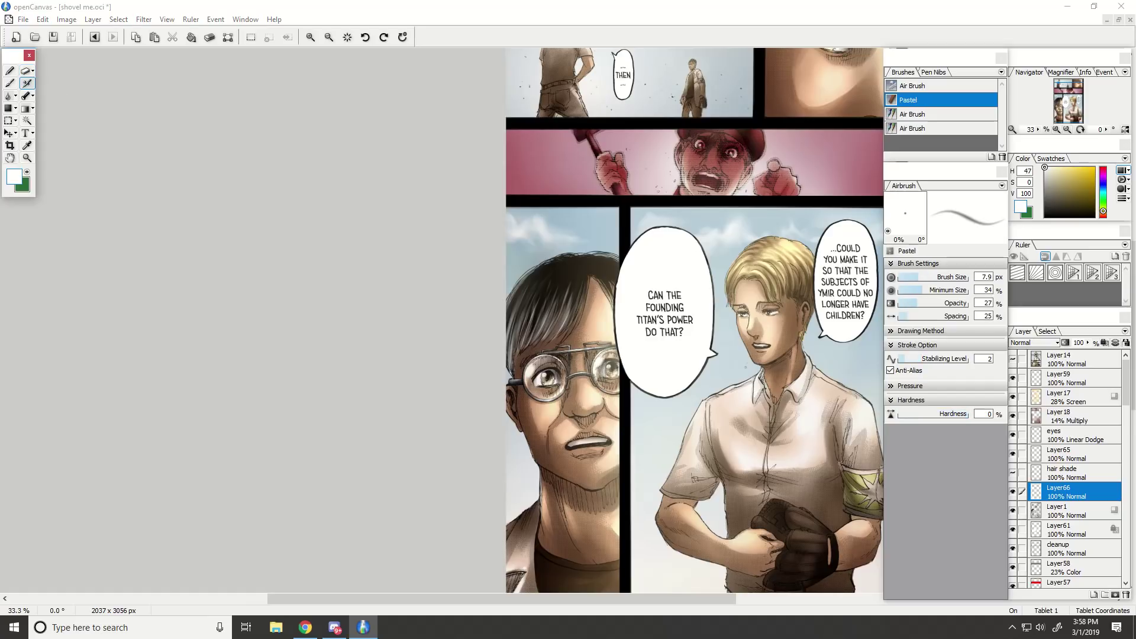
{"action": "left_click_drag", "start_coordinate": [924, 278], "coordinate": [961, 276]}
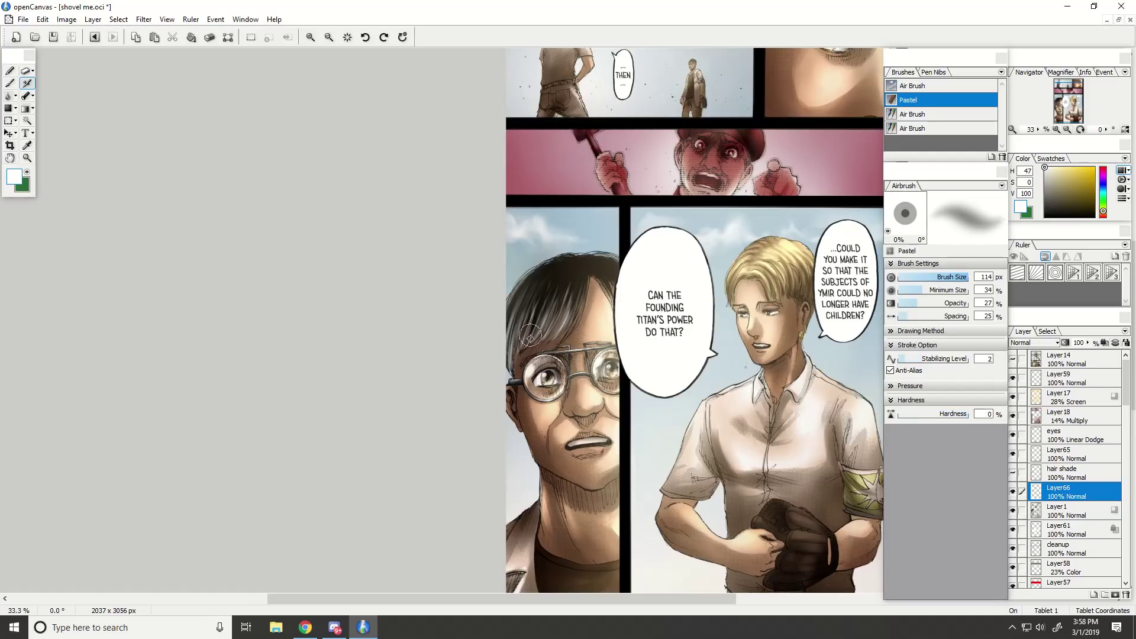
{"action": "scroll", "coordinate": [622, 355], "scroll_direction": "down", "scroll_amount": 1}
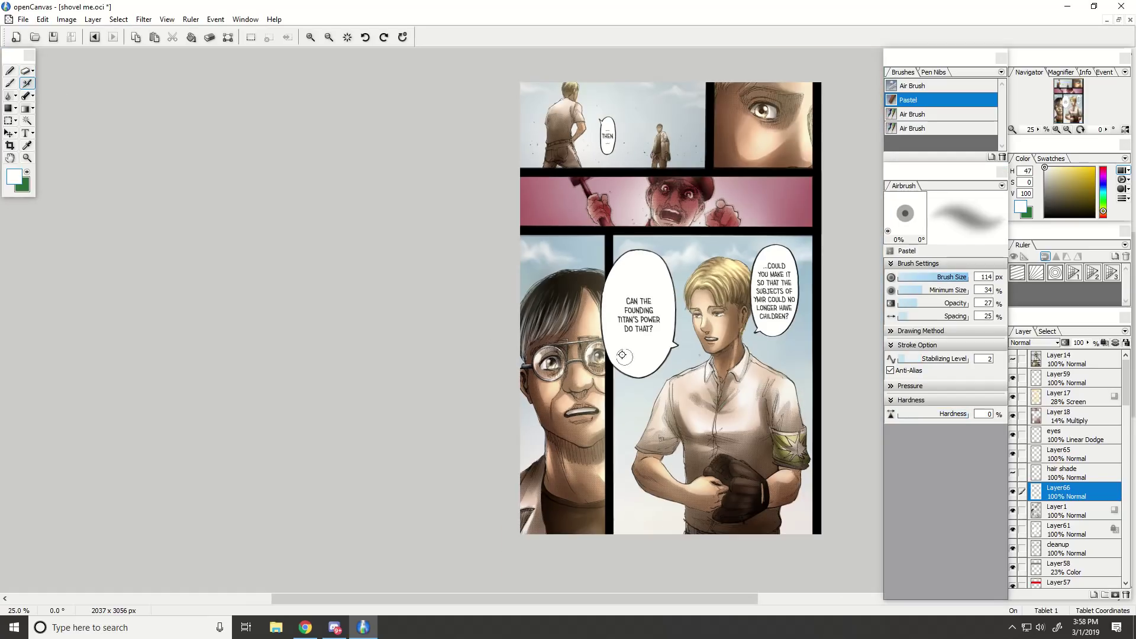
{"action": "scroll", "coordinate": [734, 384], "scroll_direction": "up", "scroll_amount": 1}
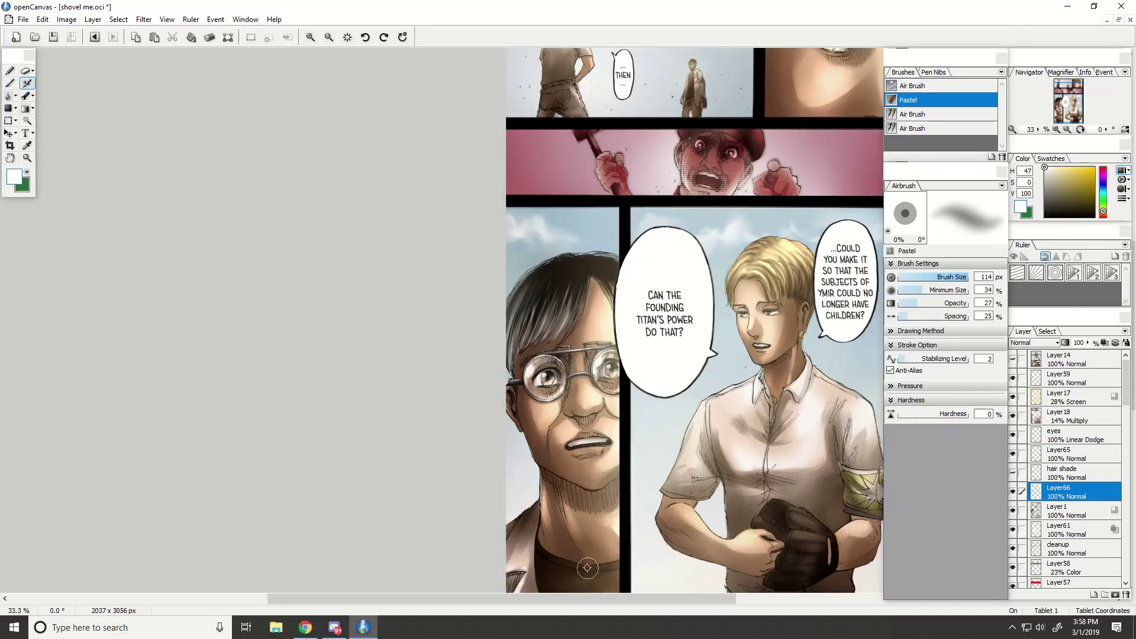
{"action": "scroll", "coordinate": [494, 532], "scroll_direction": "up", "scroll_amount": 1}
{"action": "scroll", "coordinate": [538, 494], "scroll_direction": "up", "scroll_amount": 1}
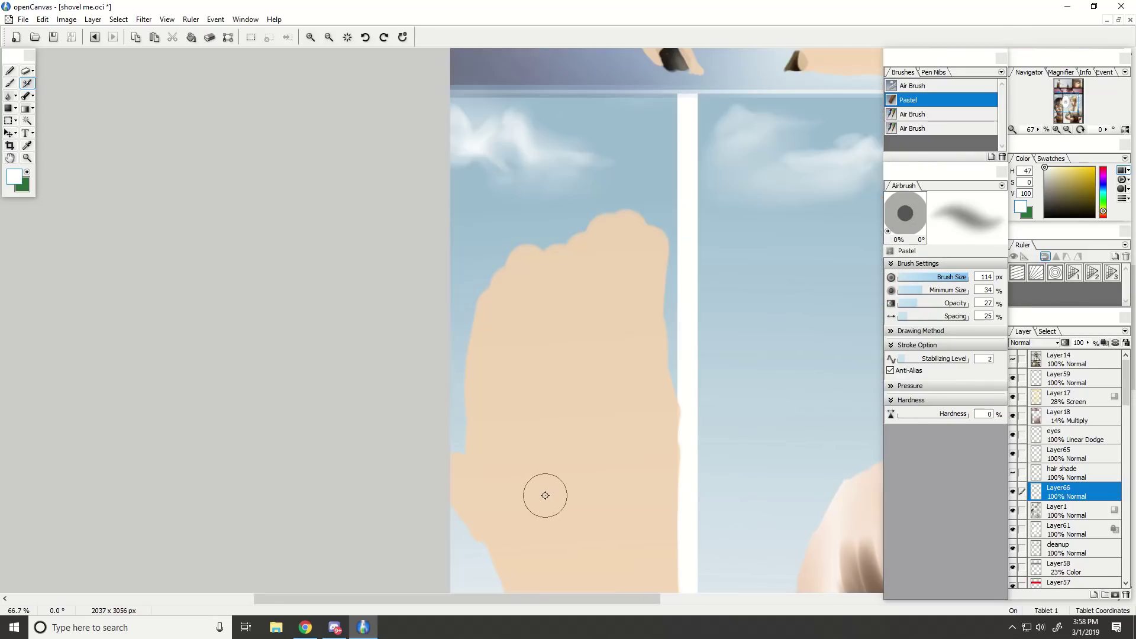
{"action": "scroll", "coordinate": [550, 496], "scroll_direction": "down", "scroll_amount": 1}
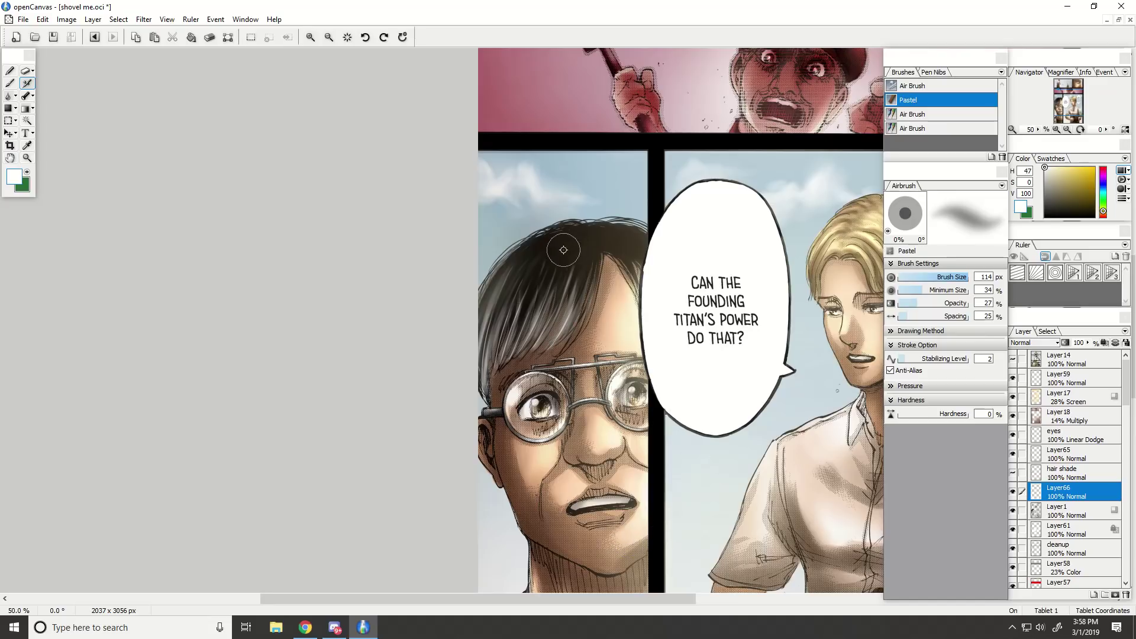
{"action": "left_click_drag", "start_coordinate": [558, 246], "coordinate": [585, 232]}
Rework the crown highlight in grey (V 41) with Water Color 2 at 118 px and 0% minimum size.
{"action": "left_click", "coordinate": [10, 82]}
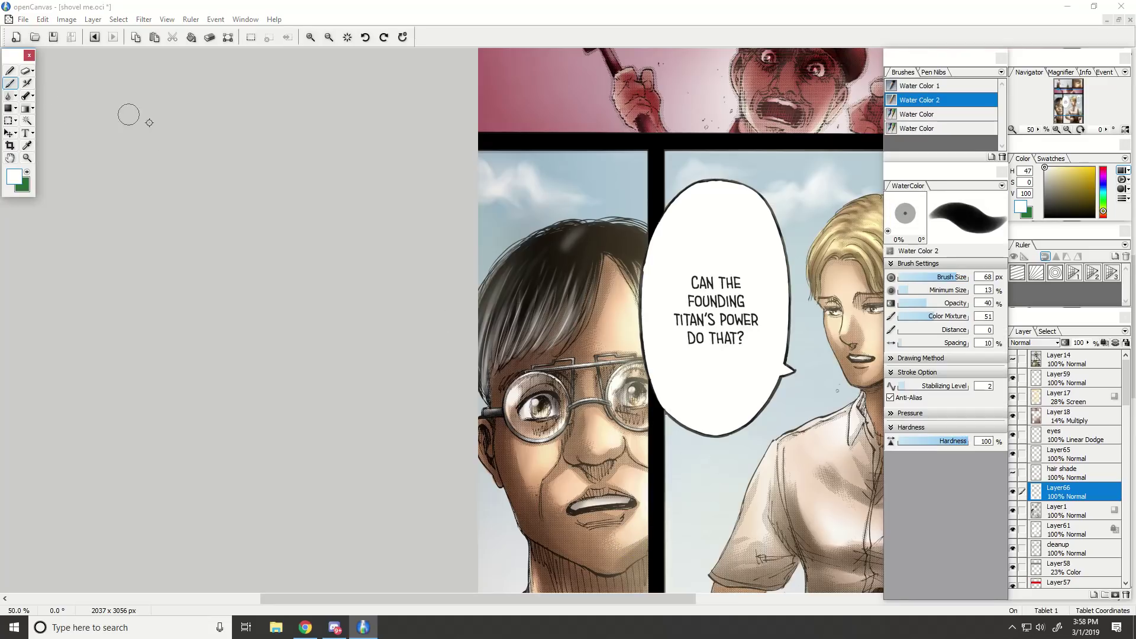
{"action": "left_click", "coordinate": [1043, 197]}
{"action": "left_click_drag", "start_coordinate": [948, 281], "coordinate": [970, 279]}
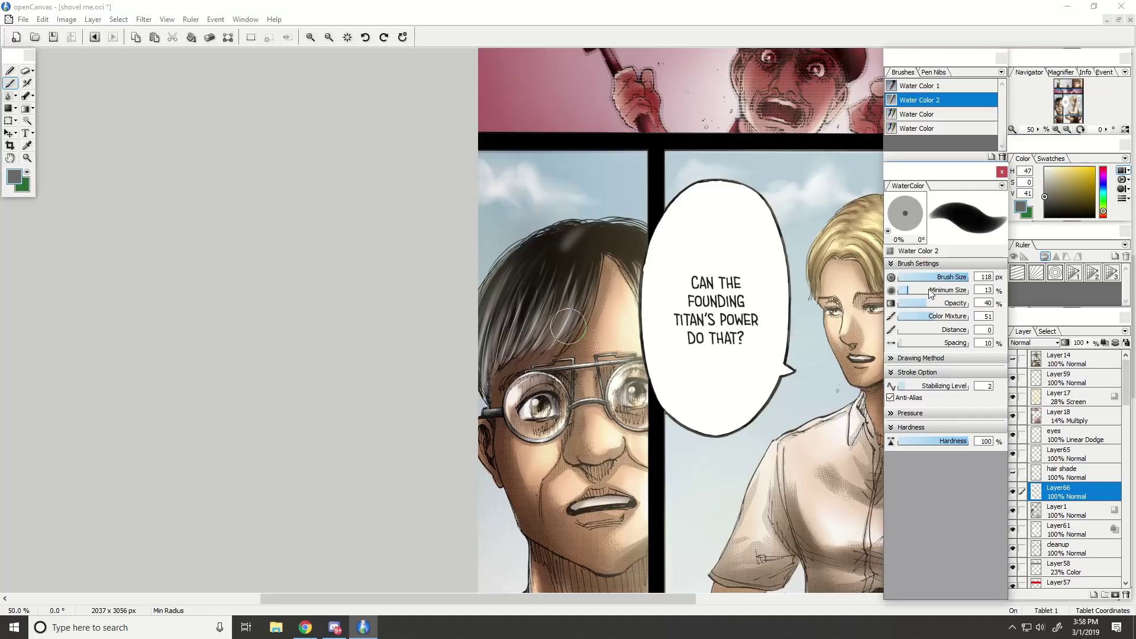
{"action": "key", "text": "ctrl+z"}
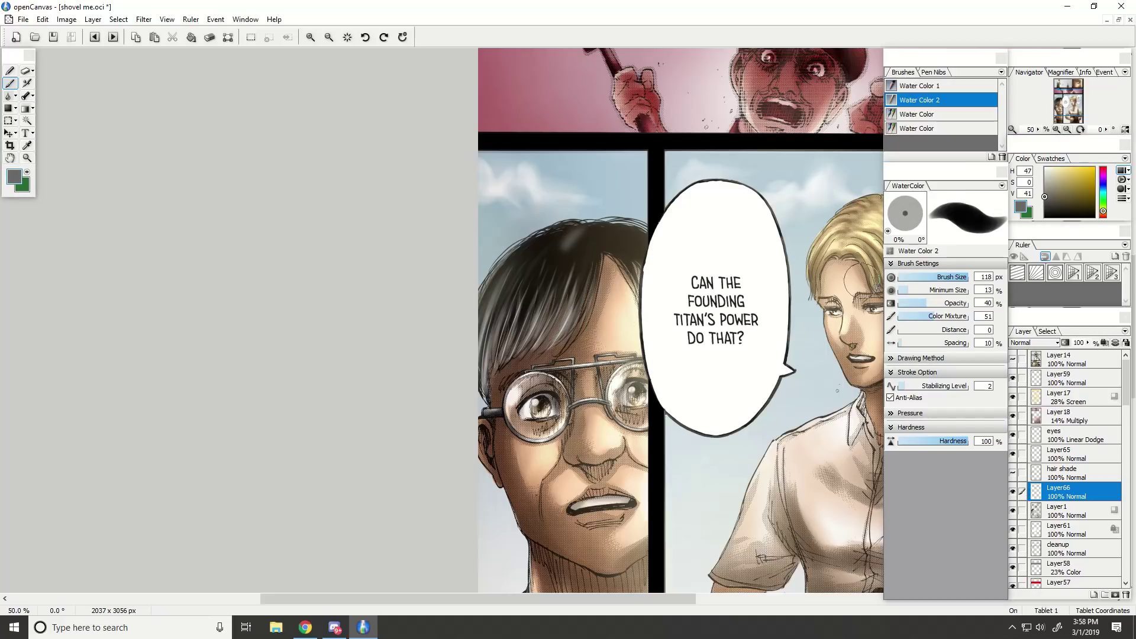
{"action": "left_click_drag", "start_coordinate": [906, 293], "coordinate": [890, 293]}
{"action": "left_click_drag", "start_coordinate": [568, 246], "coordinate": [579, 240]}
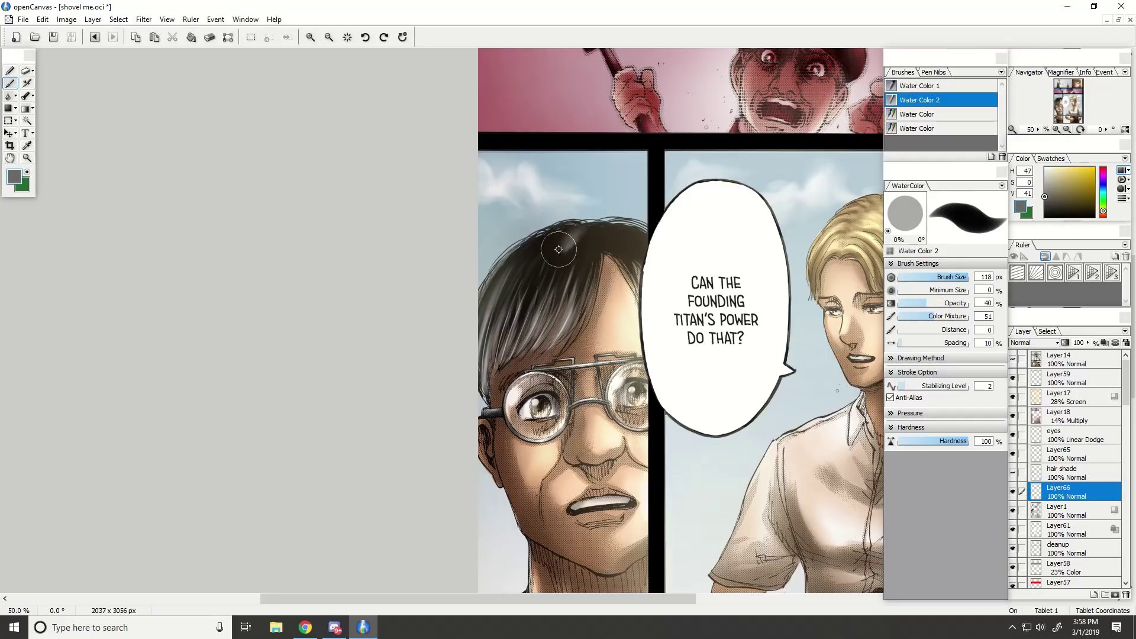
Return the colour to white and brighten the crown highlight with Water Color 2.
{"action": "left_click_drag", "start_coordinate": [1044, 195], "coordinate": [1043, 166]}
{"action": "key", "text": "ctrl+plus"}
{"action": "key", "text": "ctrl+plus"}
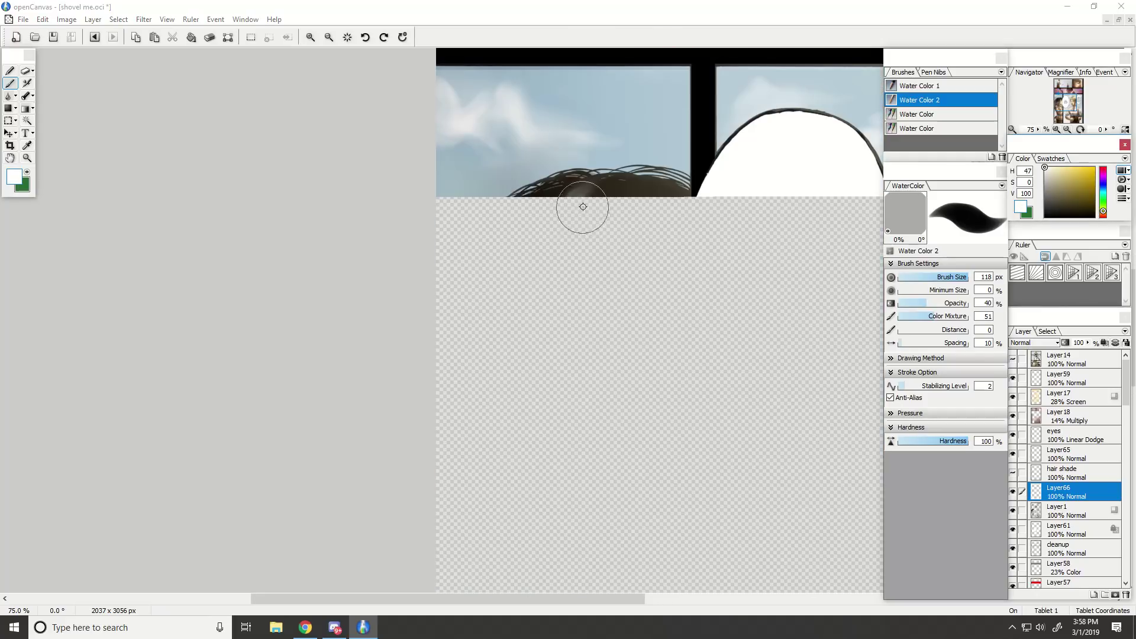
{"action": "scroll", "coordinate": [582, 206], "scroll_direction": "down", "scroll_amount": 1}
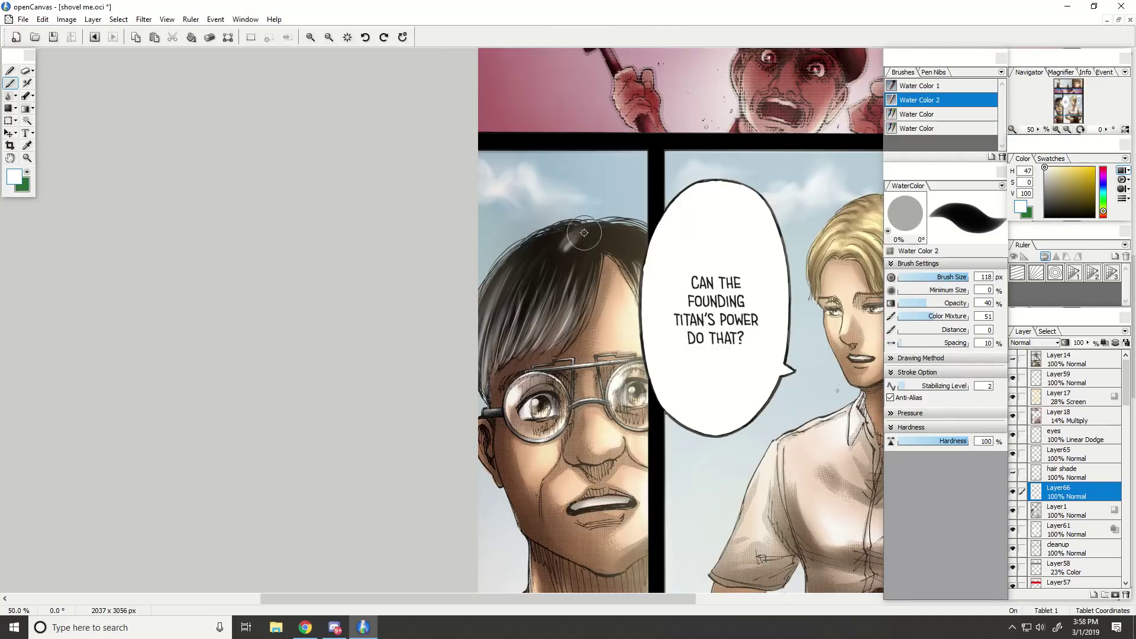
Erase gaps in the crown highlight with Eraser 2, then enlarge it to 80 px and fade the highlight.
{"action": "left_click", "coordinate": [25, 70]}
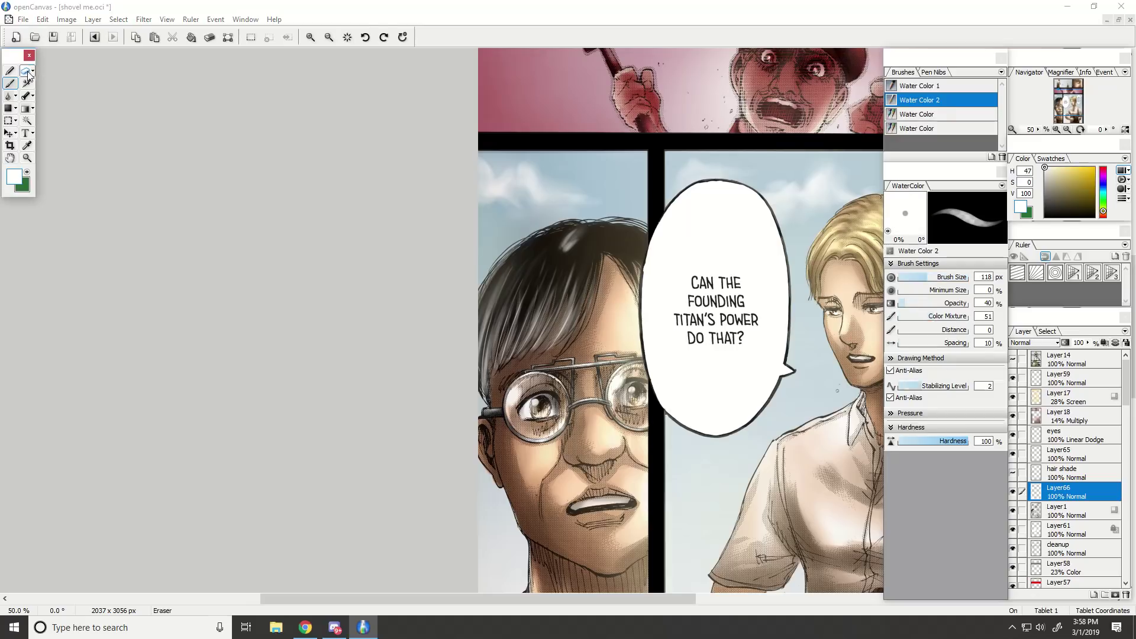
{"action": "left_click_drag", "start_coordinate": [561, 251], "coordinate": [582, 233]}
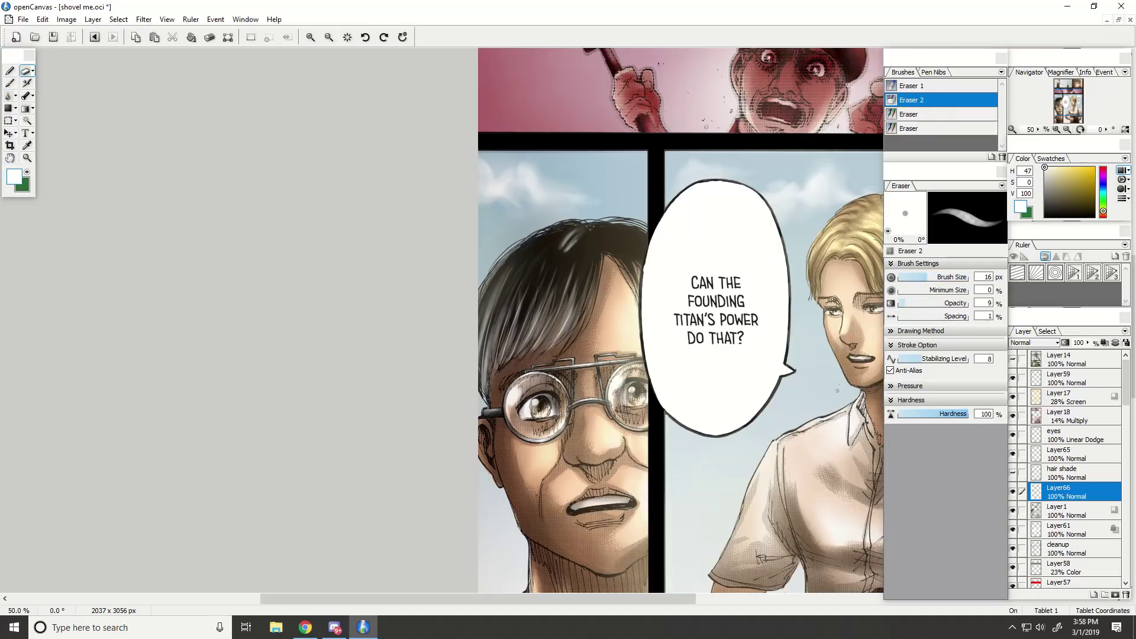
{"action": "left_click_drag", "start_coordinate": [945, 277], "coordinate": [960, 278]}
{"action": "left_click_drag", "start_coordinate": [578, 237], "coordinate": [565, 249]}
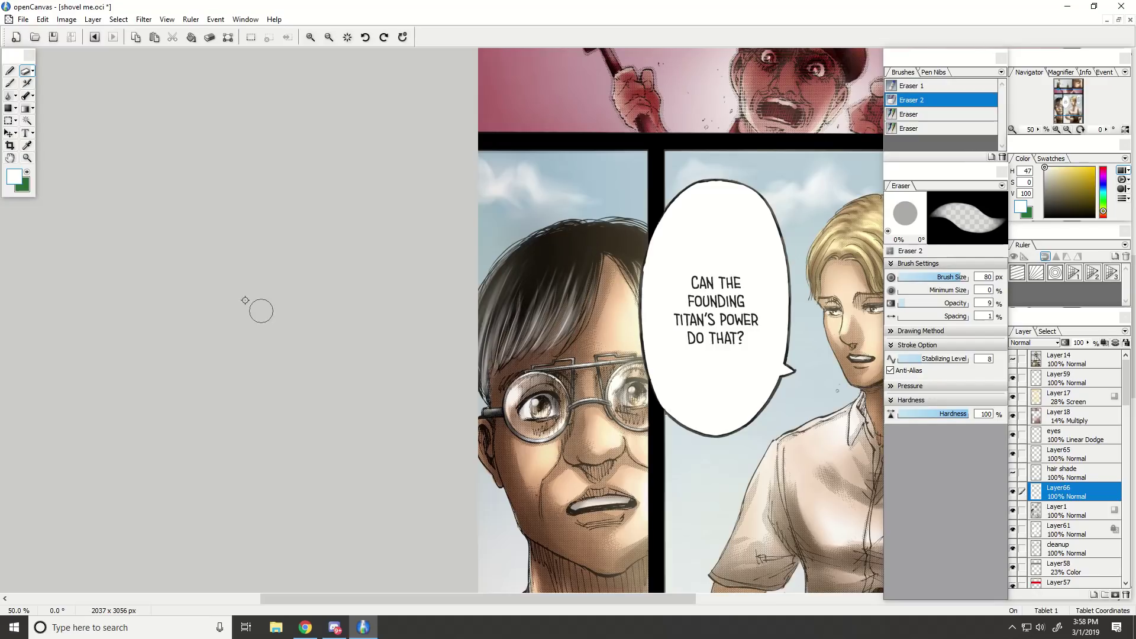
Switch to the Pastel airbrush at 114 px, bring the whole page into view and select Layer66.
{"action": "left_click", "coordinate": [26, 83]}
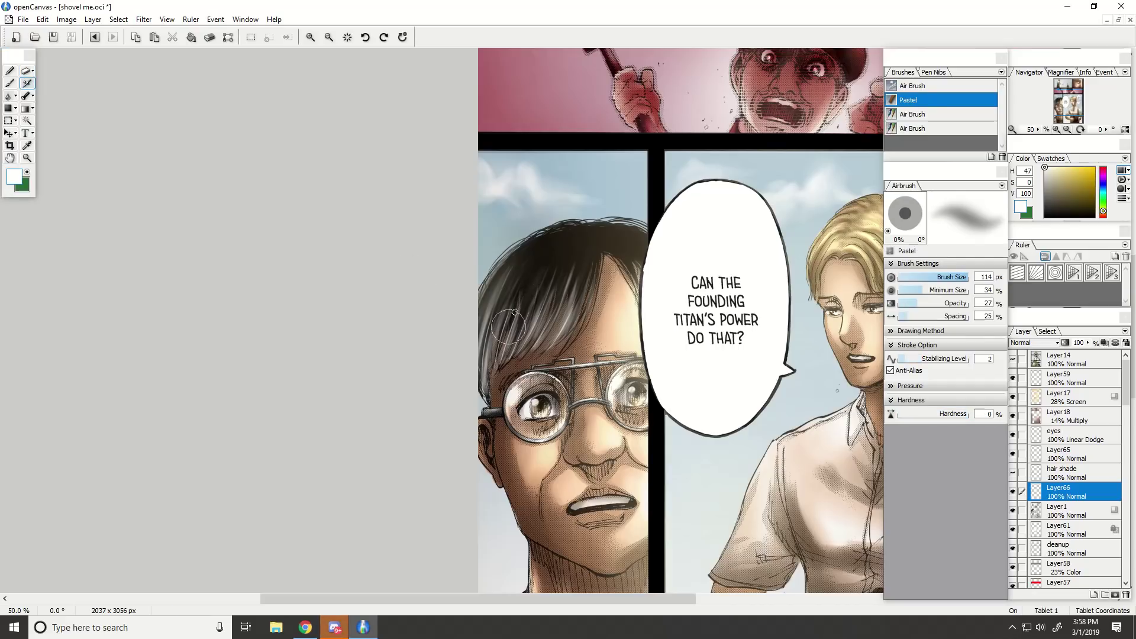
{"action": "key", "text": "ctrl+minus"}
{"action": "key", "text": "ctrl+minus"}
{"action": "left_click", "coordinate": [1052, 489]}
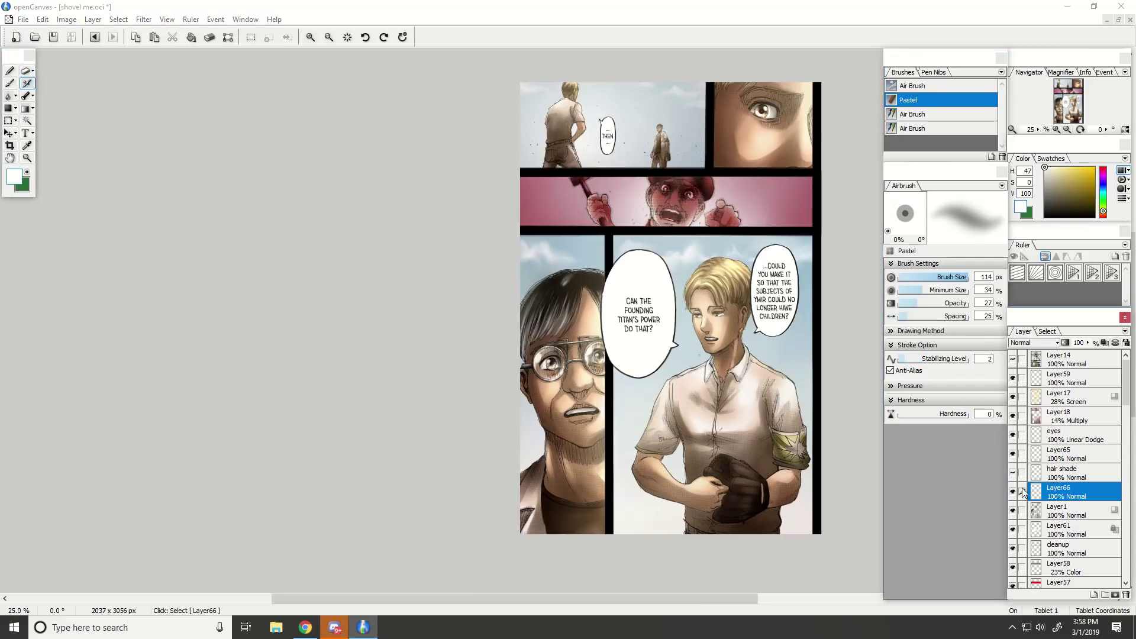
Hide Layer66, show and select the hair shade layer, and check the group chat in Discord before returning to openCanvas.
{"action": "left_click", "coordinate": [1020, 478]}
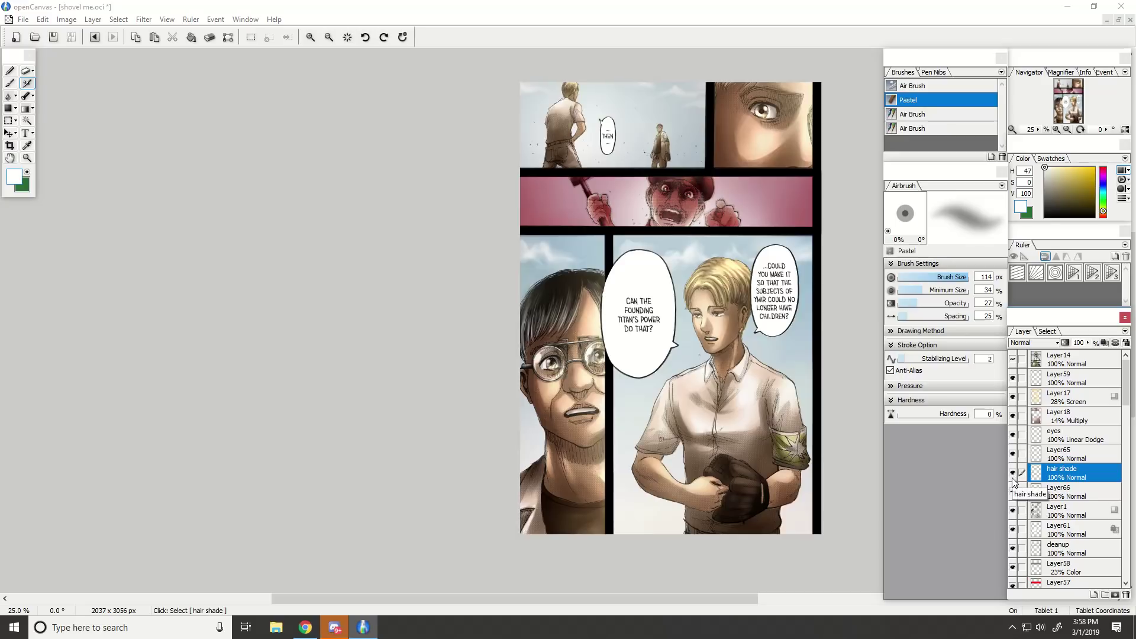
{"action": "left_click", "coordinate": [335, 626]}
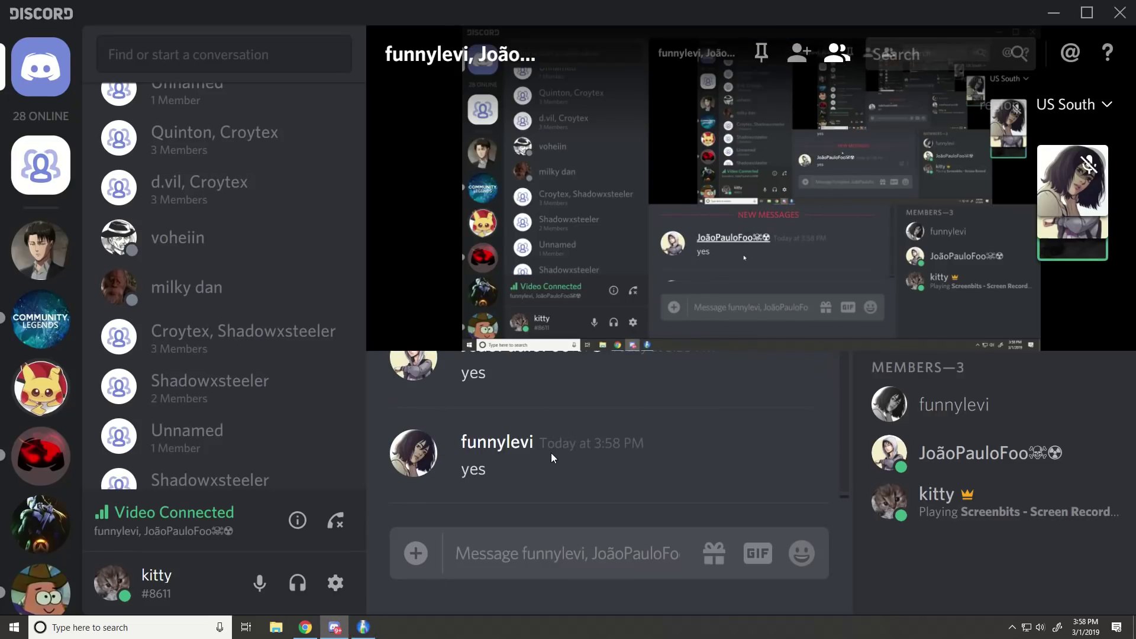
{"action": "left_click", "coordinate": [363, 627]}
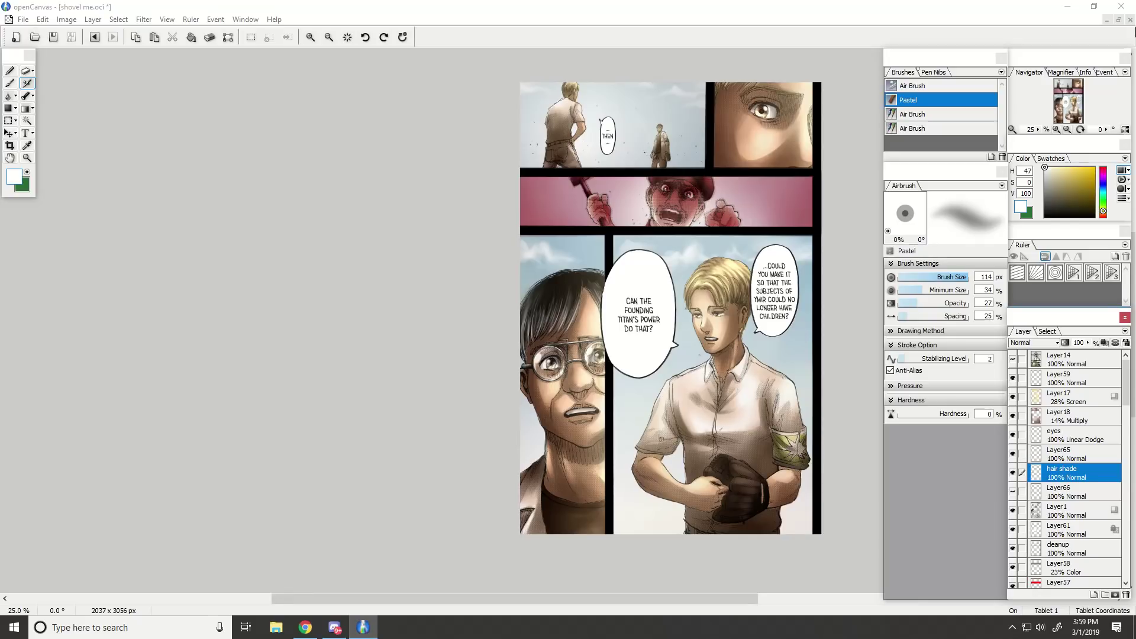
Keep shovel me.oci open when asked about saving and open the file "tutorial image .oci" from folder 114.
{"action": "left_click", "coordinate": [1132, 11]}
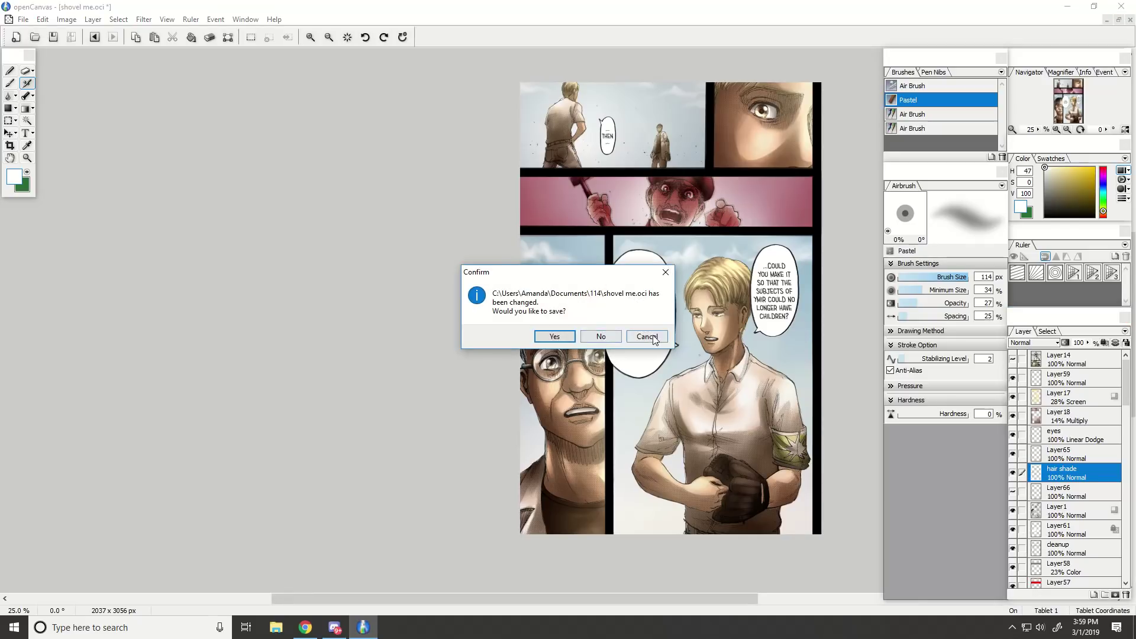
{"action": "left_click", "coordinate": [656, 338]}
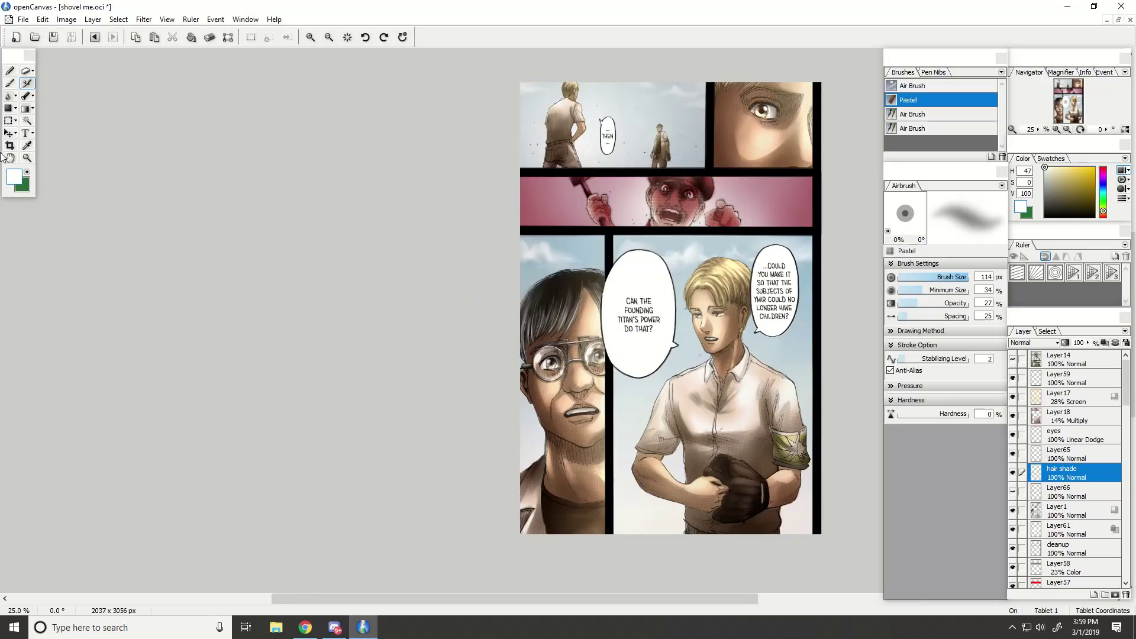
{"action": "left_click", "coordinate": [22, 20]}
{"action": "left_click", "coordinate": [41, 59]}
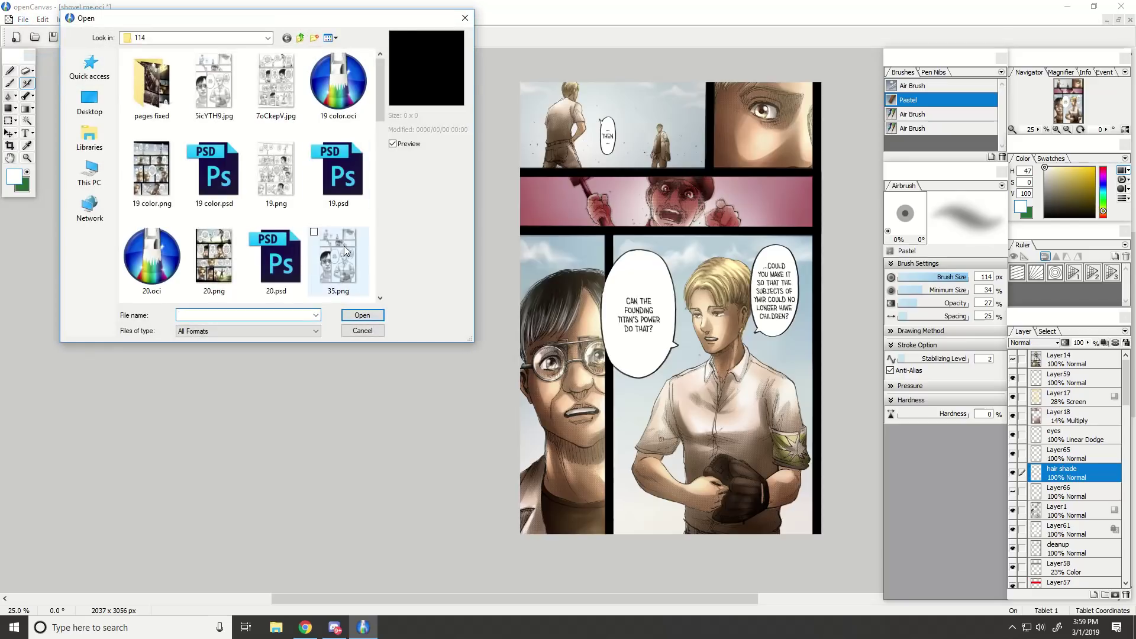
{"action": "scroll", "coordinate": [345, 250], "scroll_direction": "down", "scroll_amount": 10}
{"action": "left_click", "coordinate": [214, 178]}
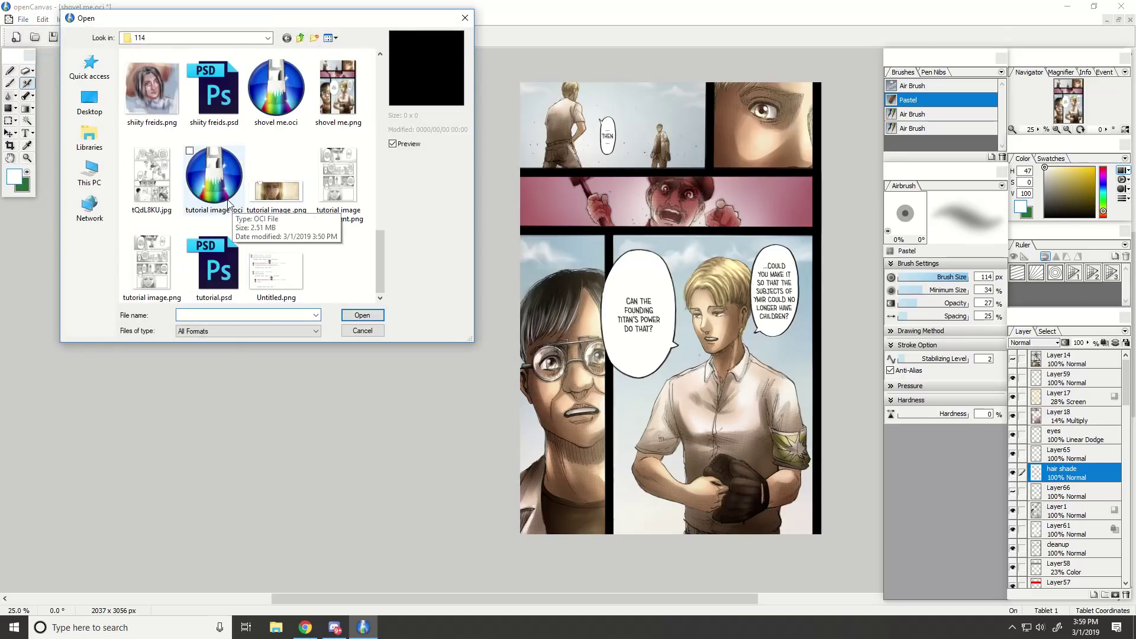
{"action": "left_click", "coordinate": [362, 315]}
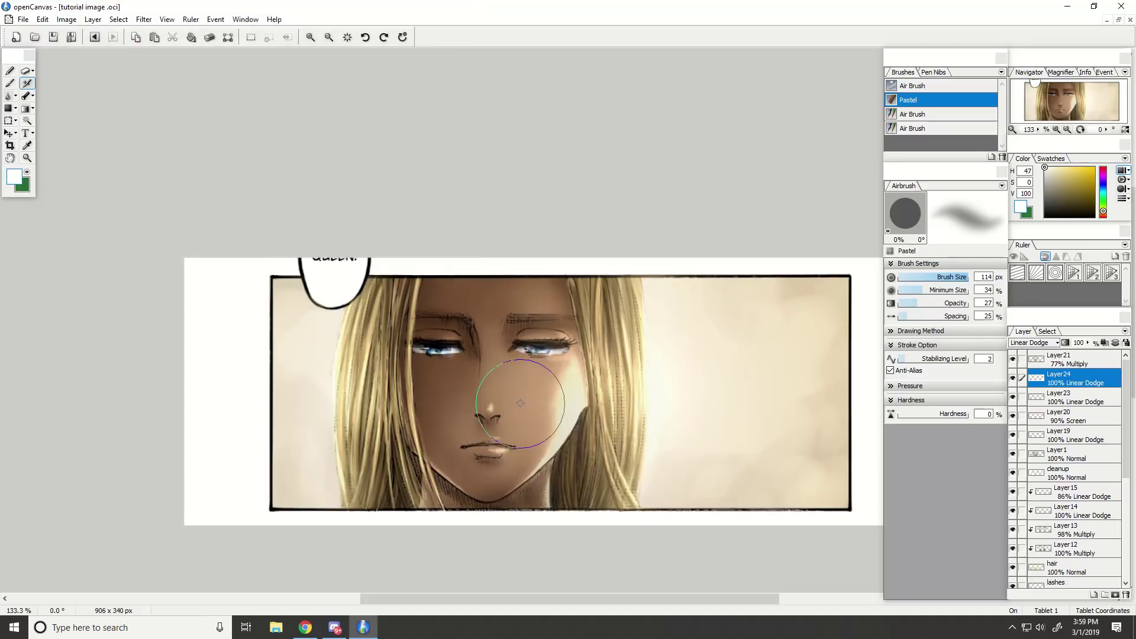
Switch to Discord and find the server invite link in the SCNK server's the_rules channel.
{"action": "left_click", "coordinate": [335, 627]}
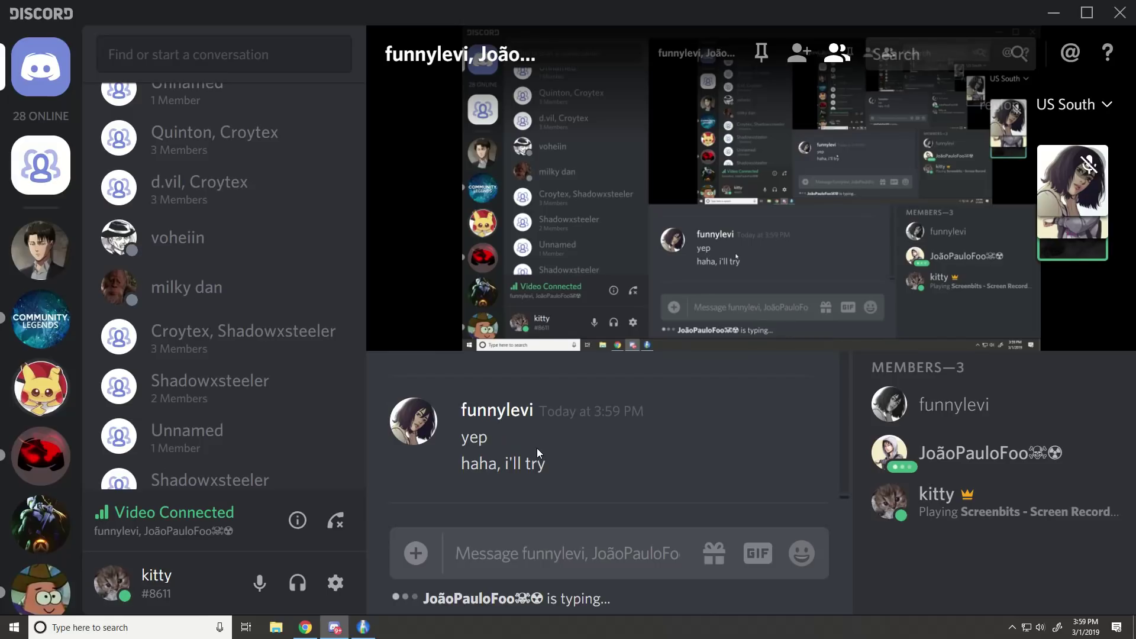
{"action": "scroll", "coordinate": [30, 535], "scroll_direction": "down", "scroll_amount": 6}
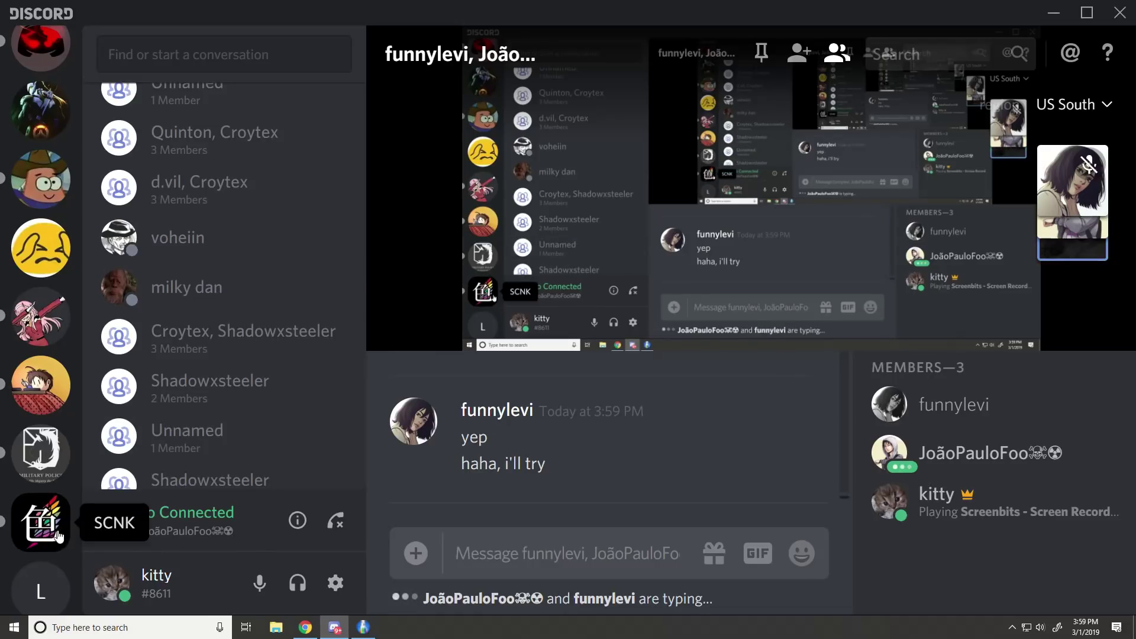
{"action": "left_click", "coordinate": [41, 522]}
{"action": "left_click", "coordinate": [281, 39]}
{"action": "left_click", "coordinate": [232, 390]}
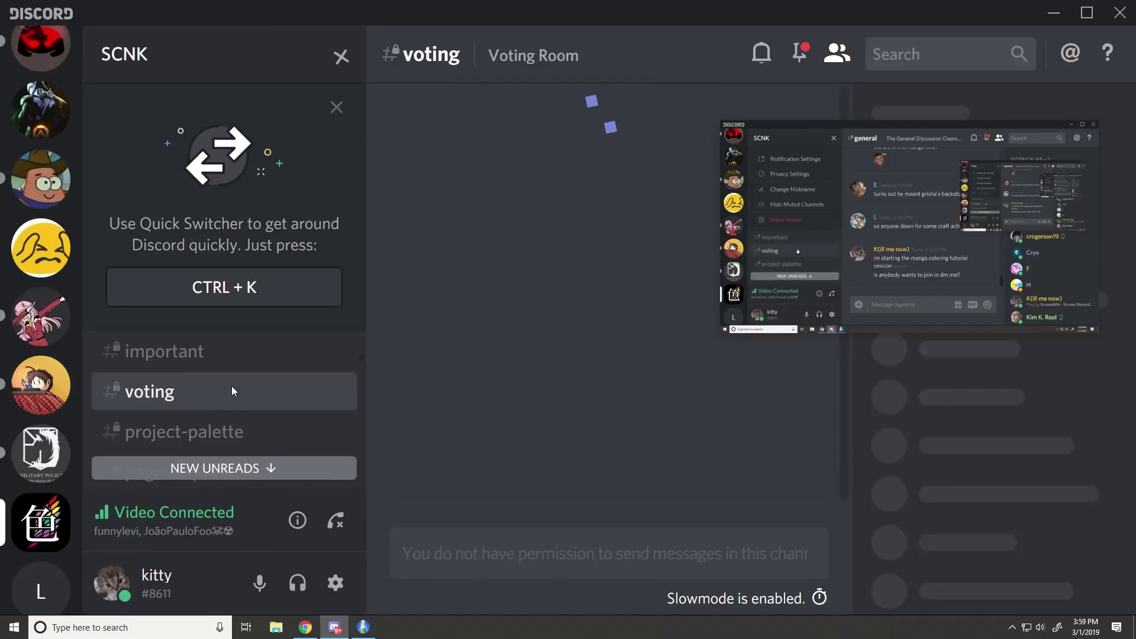
{"action": "left_click", "coordinate": [208, 353]}
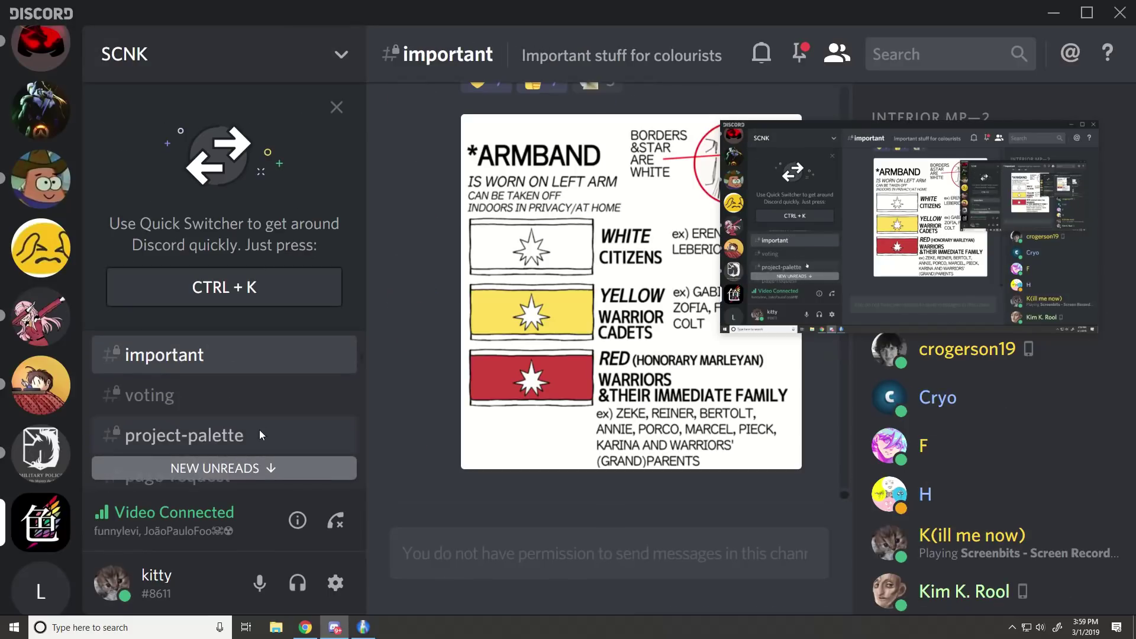
{"action": "scroll", "coordinate": [259, 429], "scroll_direction": "up", "scroll_amount": 4}
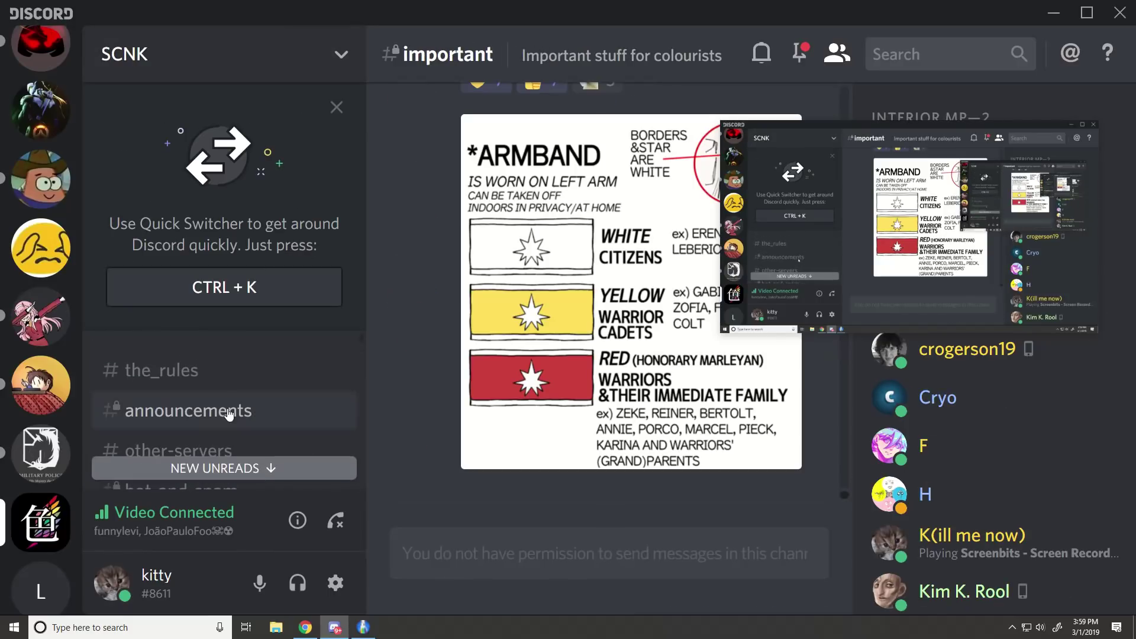
{"action": "left_click", "coordinate": [208, 371]}
{"action": "scroll", "coordinate": [660, 179], "scroll_direction": "up", "scroll_amount": 2}
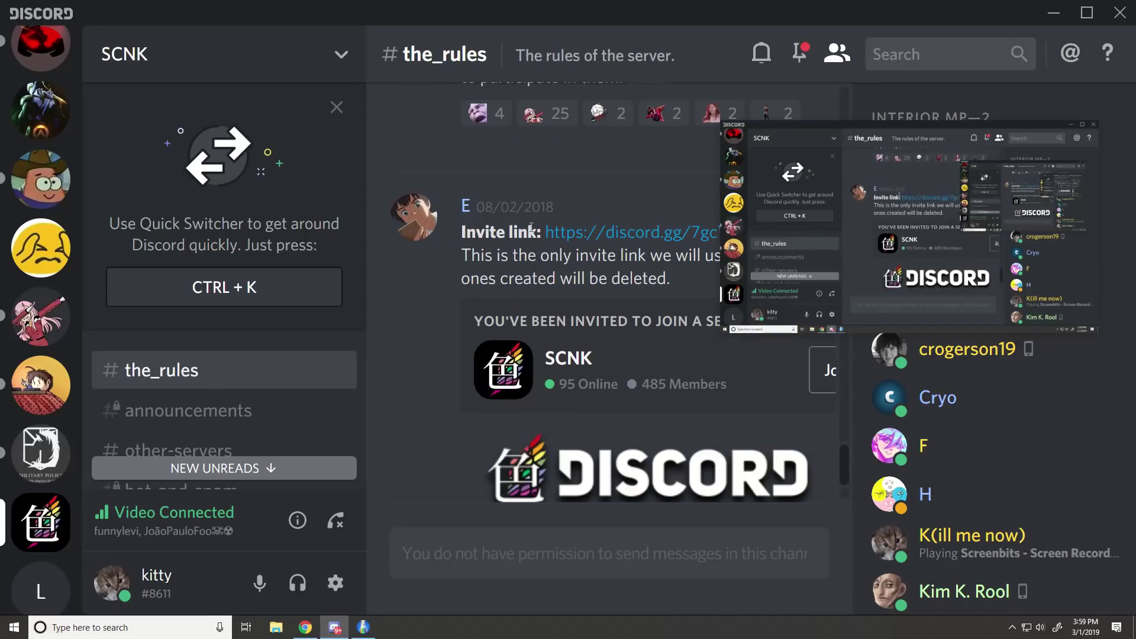
Move the floating call video off the invite message and copy the complete invite link.
{"action": "triple_click", "coordinate": [545, 231]}
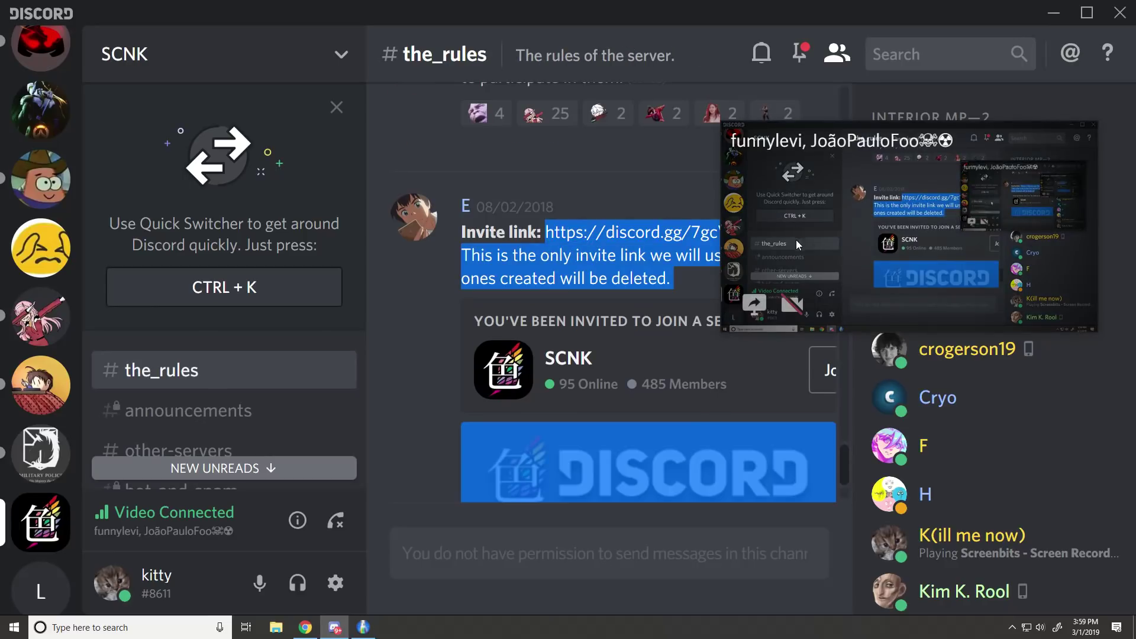
{"action": "left_click_drag", "start_coordinate": [736, 238], "coordinate": [717, 232]}
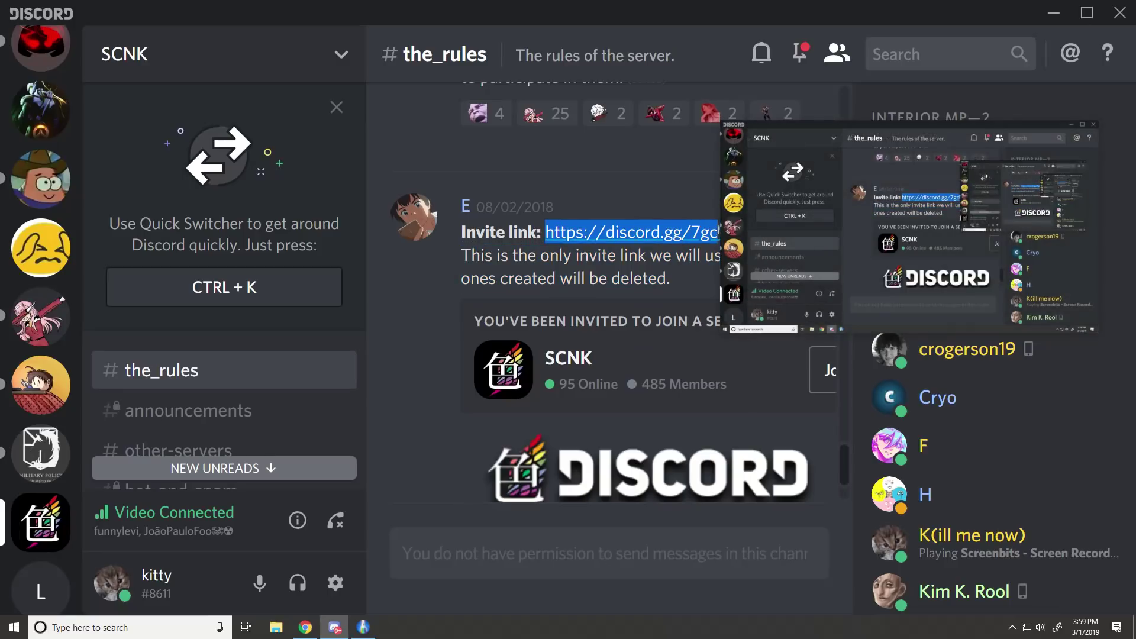
{"action": "left_click_drag", "start_coordinate": [914, 216], "coordinate": [843, 502]}
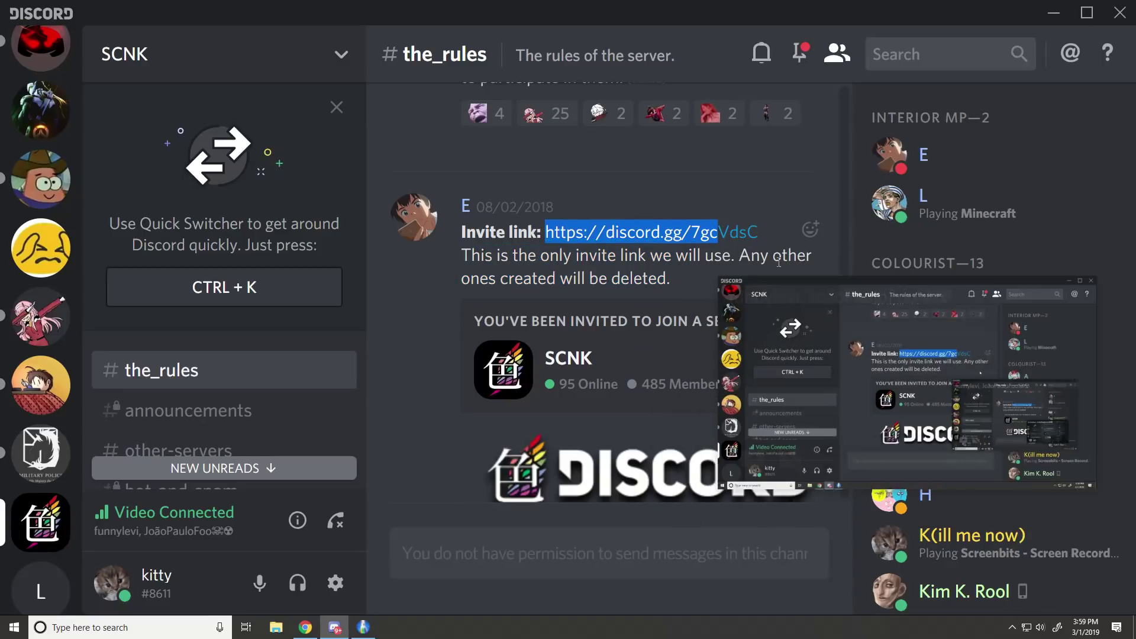
{"action": "left_click_drag", "start_coordinate": [758, 234], "coordinate": [545, 232]}
{"action": "key", "text": "ctrl+c"}
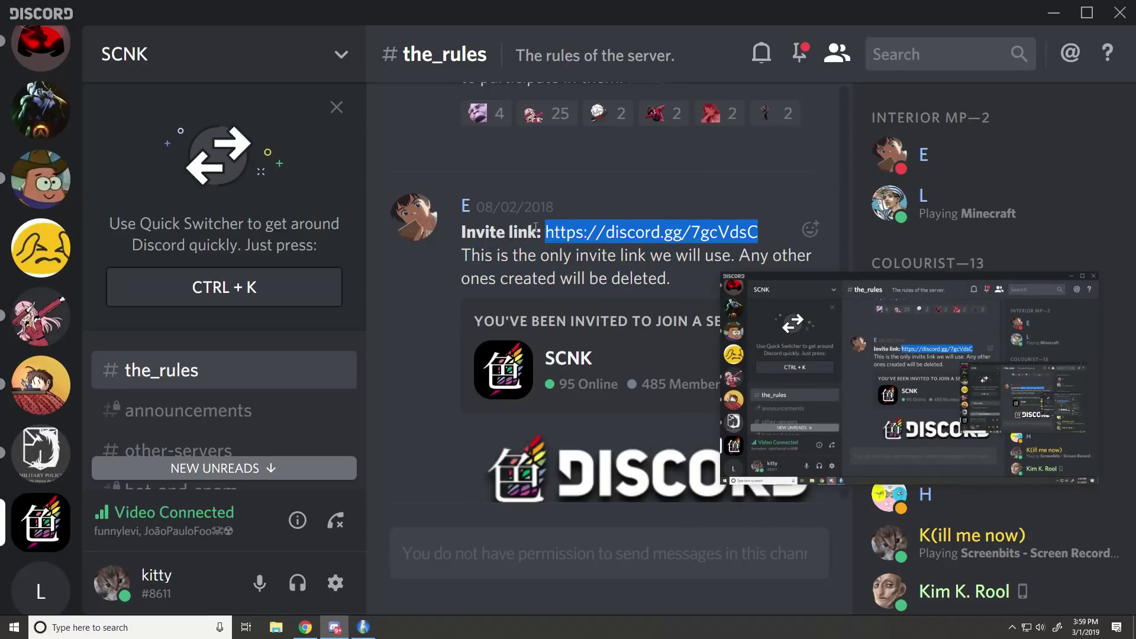
Return to the three-member group chat and send the copied SCNK invite link as a message.
{"action": "scroll", "coordinate": [6, 183], "scroll_direction": "up", "scroll_amount": 5}
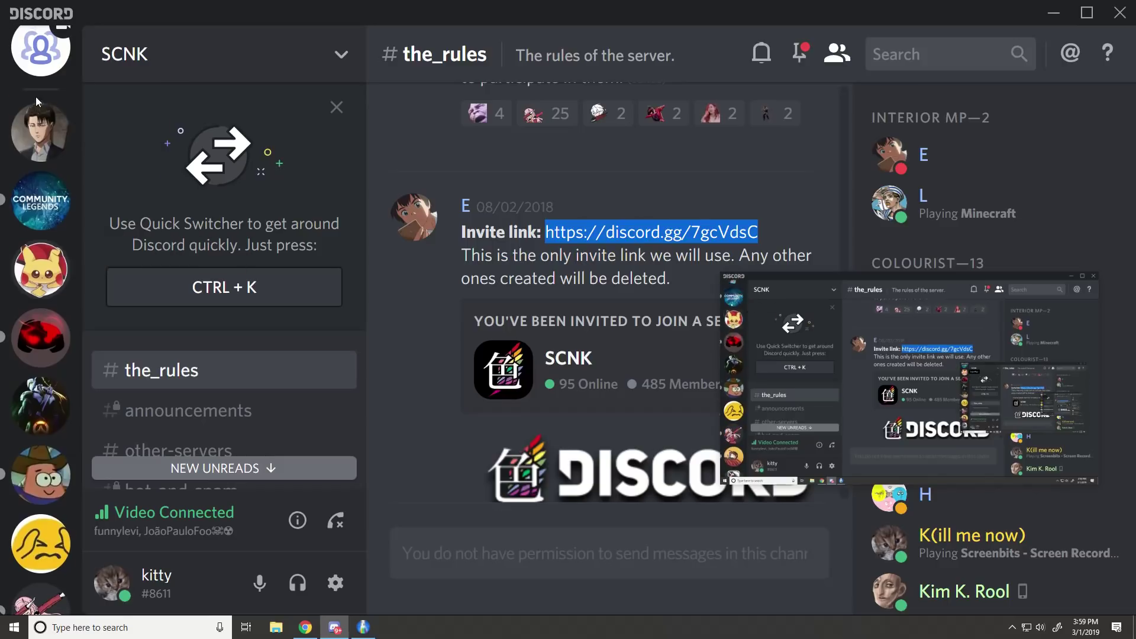
{"action": "left_click", "coordinate": [44, 63]}
{"action": "left_click", "coordinate": [526, 540]}
{"action": "key", "text": "ctrl+v"}
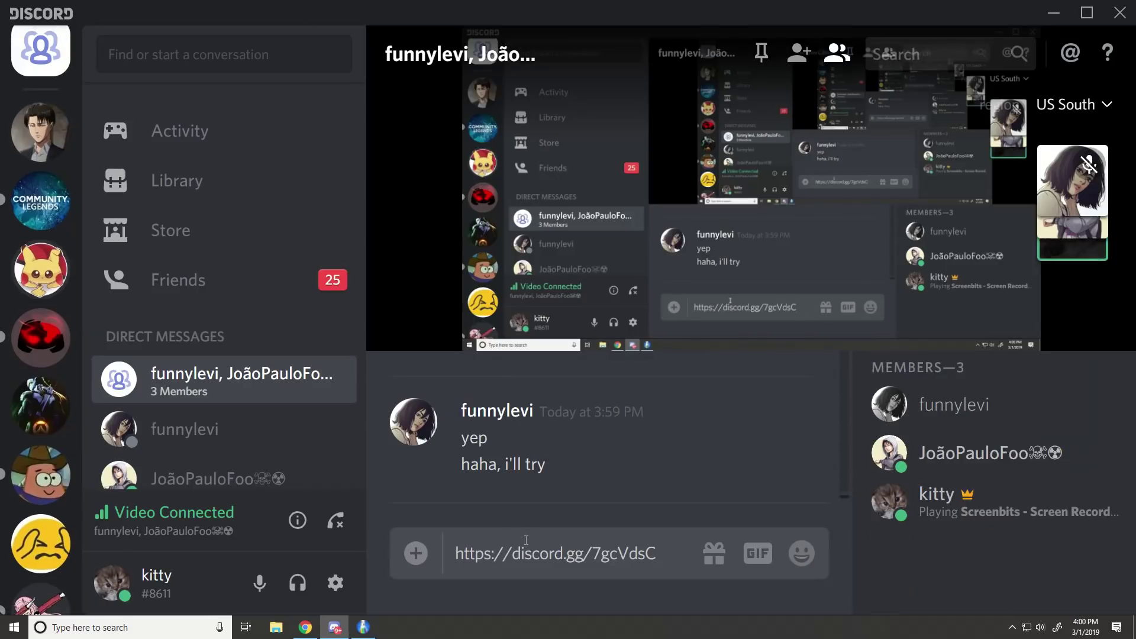
{"action": "key", "text": "Return"}
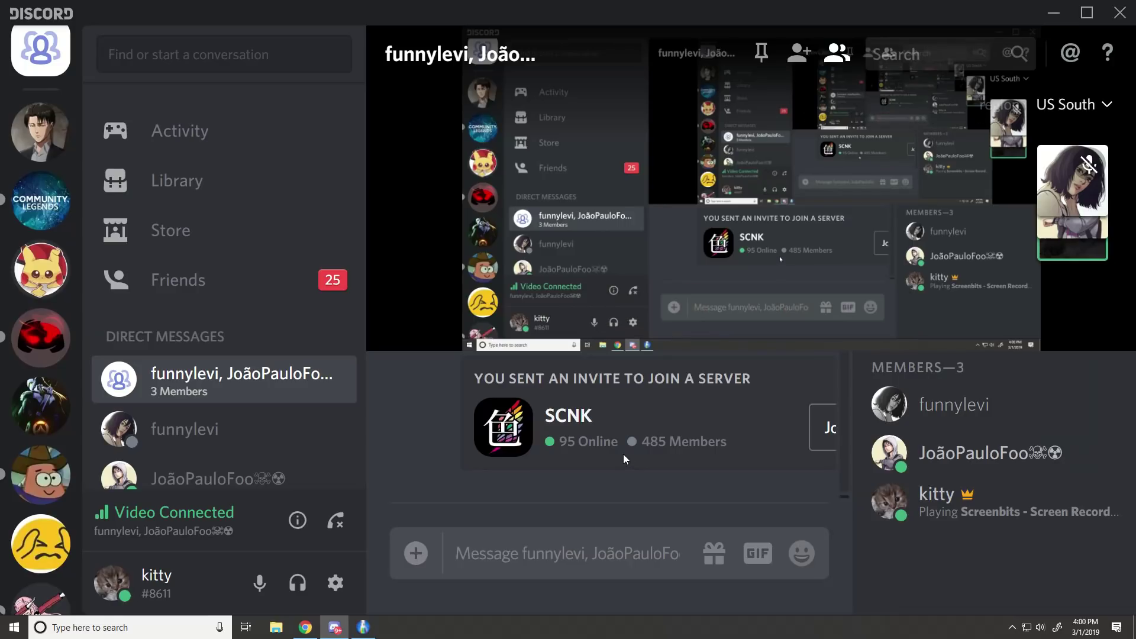
Open the chapter-114 channel on the SCNK server and read through the colourists' messages and posted pictures.
{"action": "scroll", "coordinate": [37, 537], "scroll_direction": "down", "scroll_amount": 5}
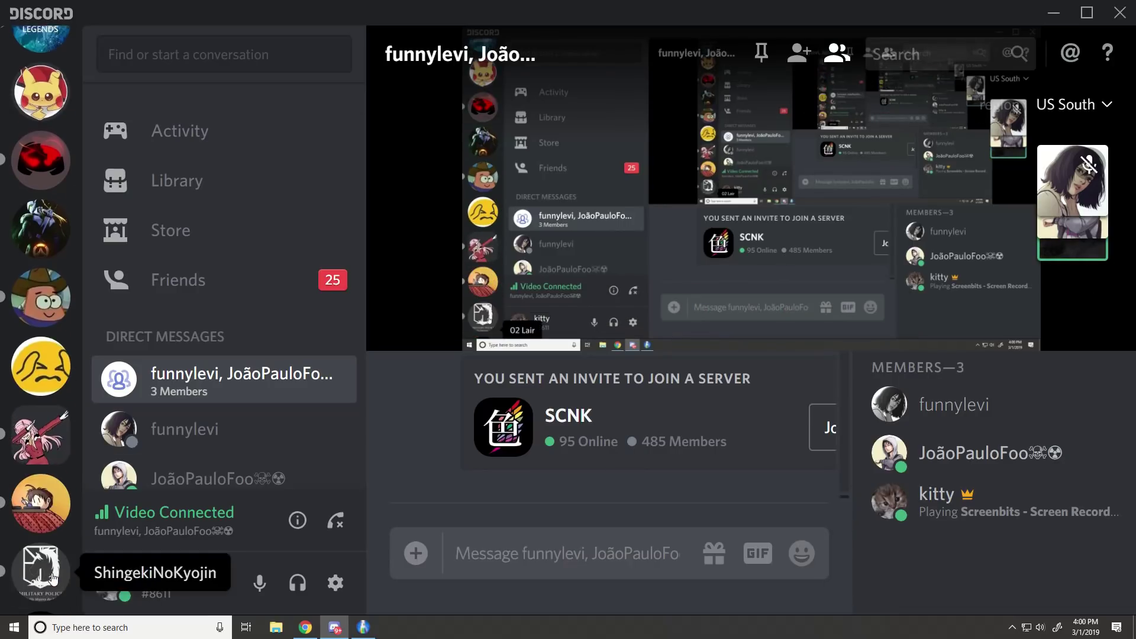
{"action": "left_click", "coordinate": [32, 535]}
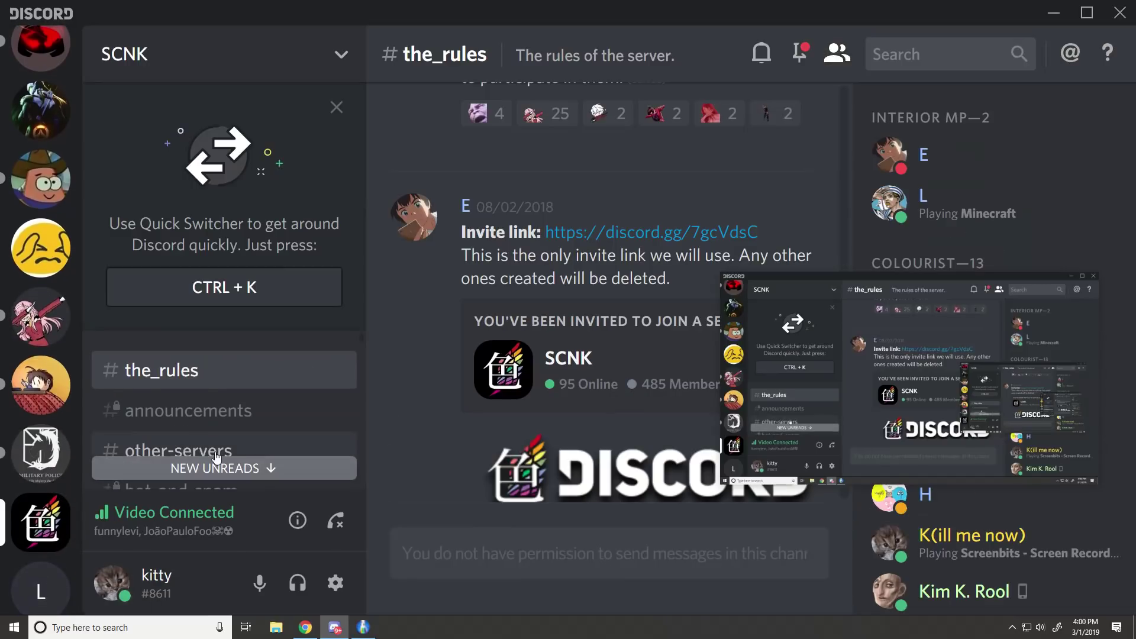
{"action": "scroll", "coordinate": [235, 442], "scroll_direction": "down", "scroll_amount": 5}
{"action": "scroll", "coordinate": [236, 442], "scroll_direction": "down", "scroll_amount": 5}
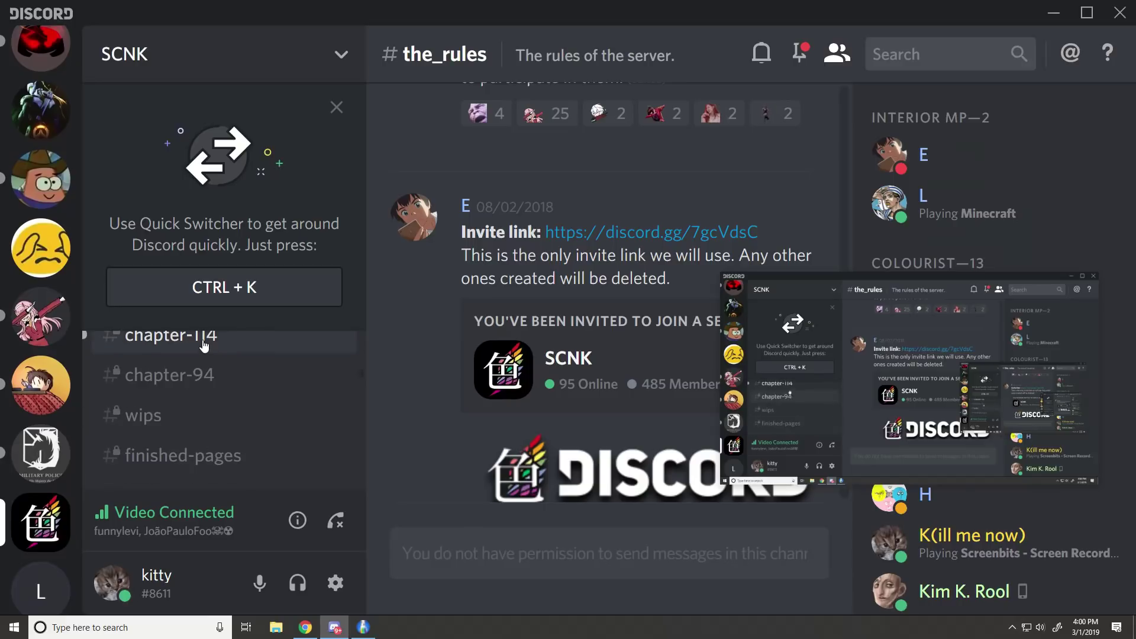
{"action": "left_click", "coordinate": [177, 342]}
{"action": "scroll", "coordinate": [592, 342], "scroll_direction": "down", "scroll_amount": 1}
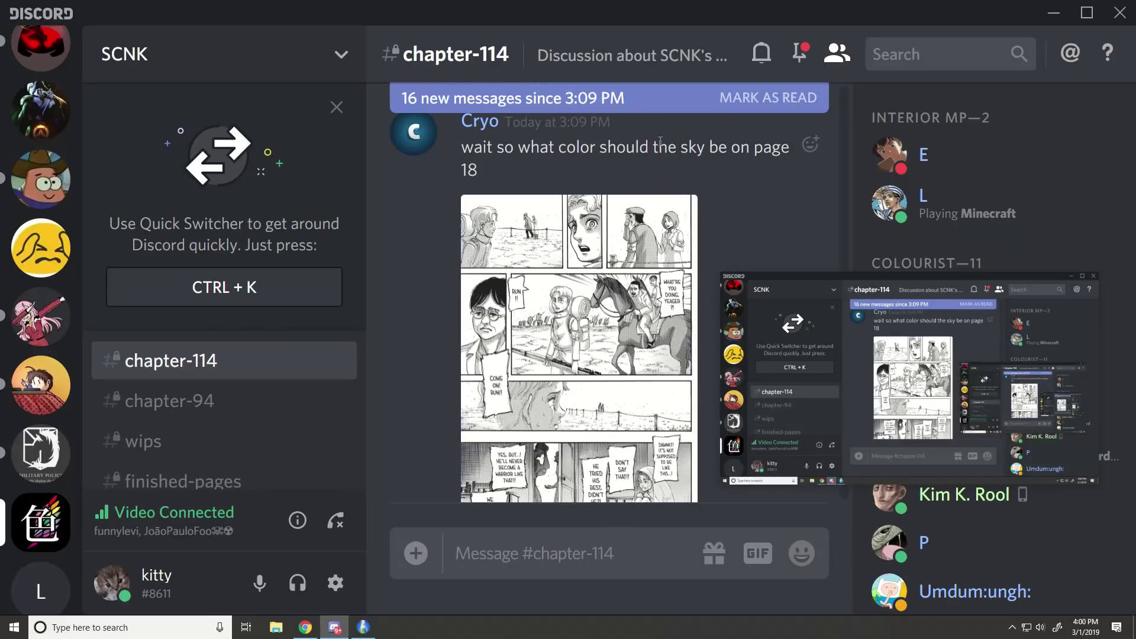
{"action": "scroll", "coordinate": [624, 463], "scroll_direction": "down", "scroll_amount": 15}
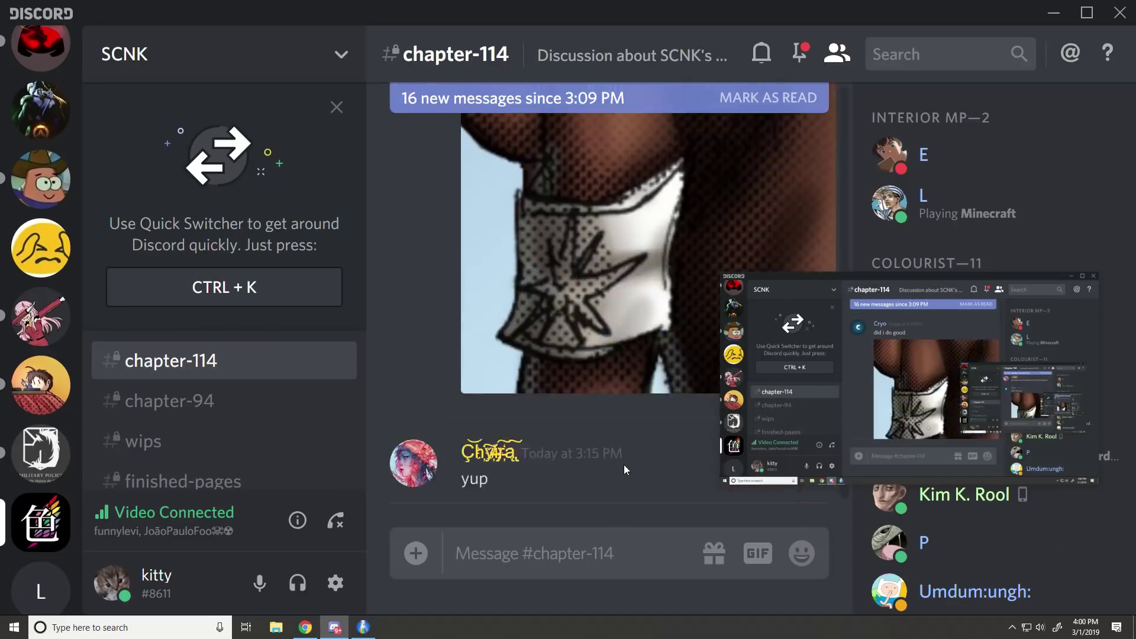
{"action": "scroll", "coordinate": [619, 453], "scroll_direction": "up", "scroll_amount": 4}
{"action": "scroll", "coordinate": [619, 453], "scroll_direction": "down", "scroll_amount": 12}
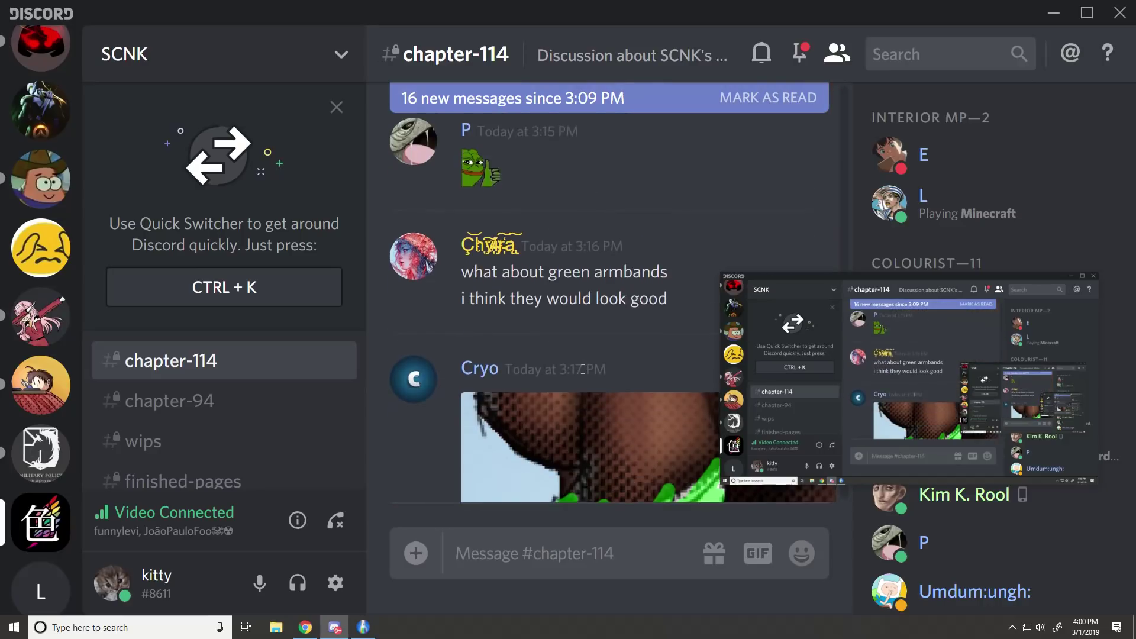
{"action": "scroll", "coordinate": [583, 369], "scroll_direction": "down", "scroll_amount": 5}
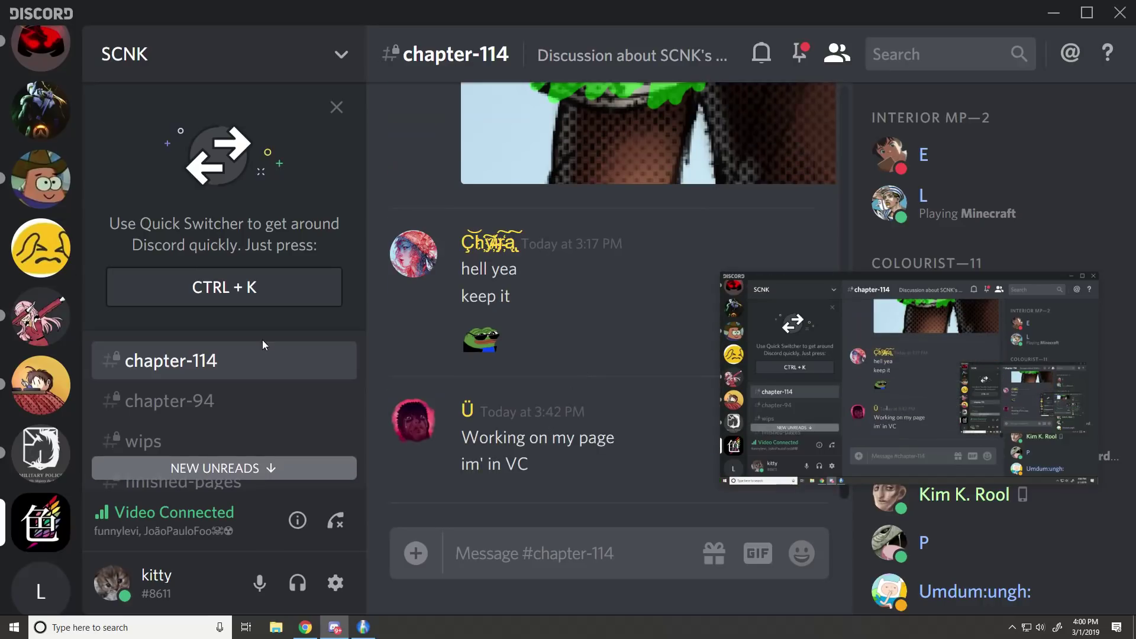
{"action": "scroll", "coordinate": [589, 289], "scroll_direction": "up", "scroll_amount": 10}
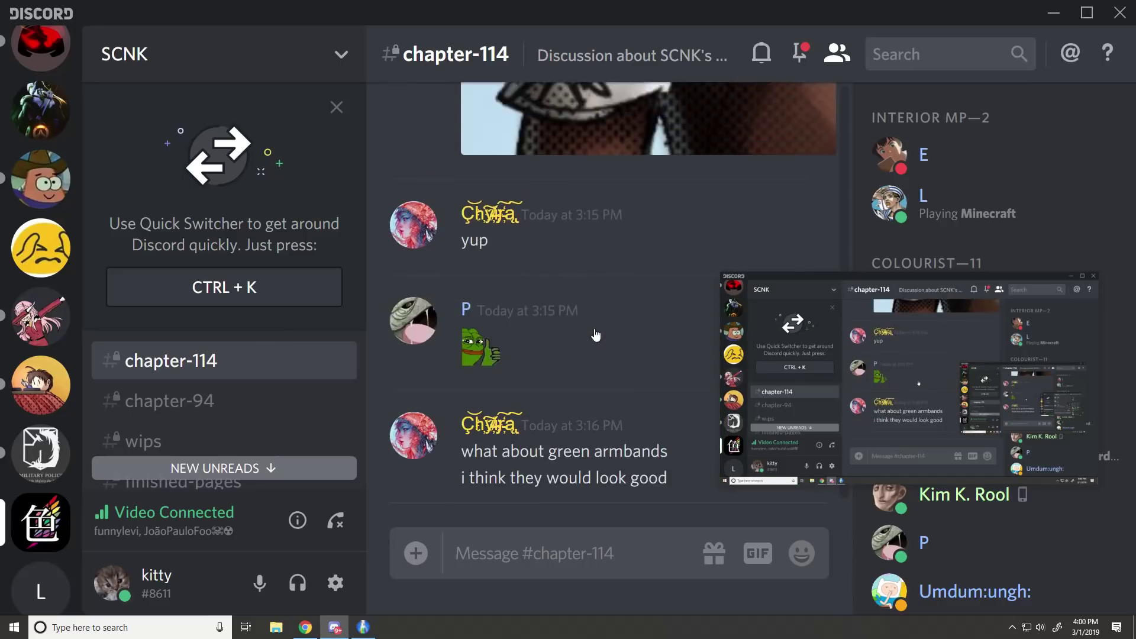
View the white armband close-up enlarged, close it and go back to the group chat.
{"action": "left_click", "coordinate": [522, 241]}
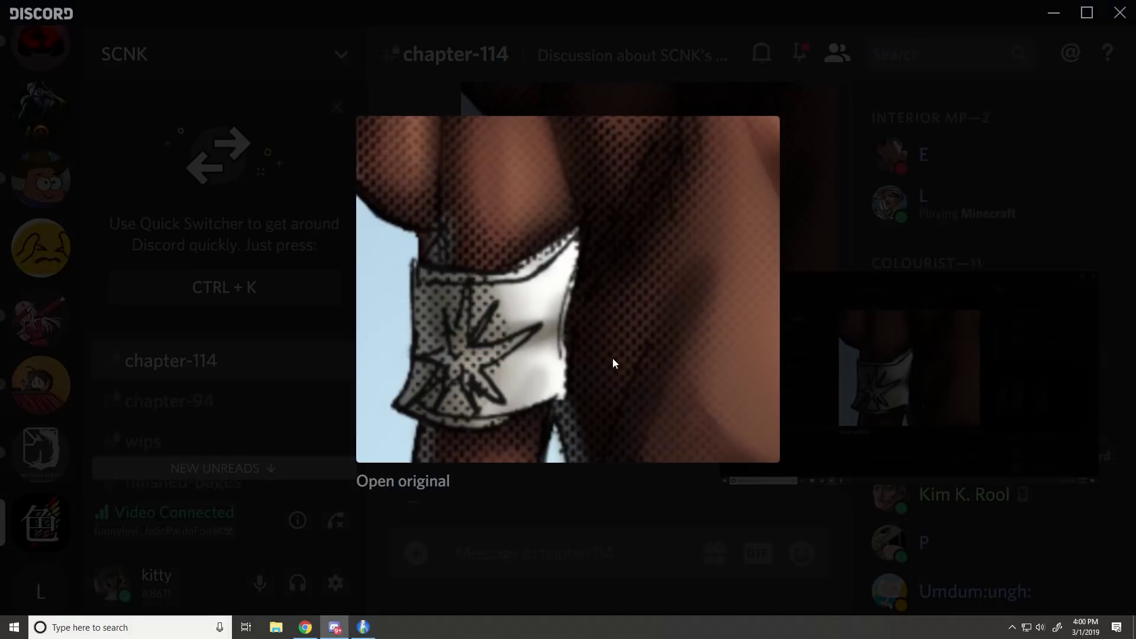
{"action": "left_click", "coordinate": [598, 523]}
{"action": "scroll", "coordinate": [48, 136], "scroll_direction": "up", "scroll_amount": 5}
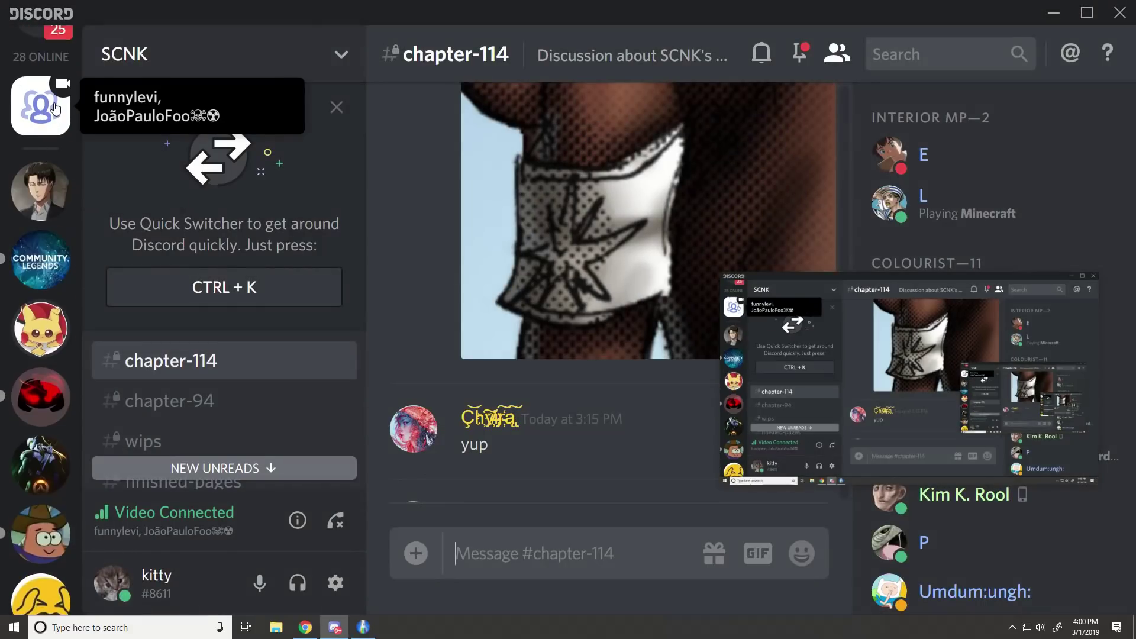
{"action": "left_click", "coordinate": [21, 118]}
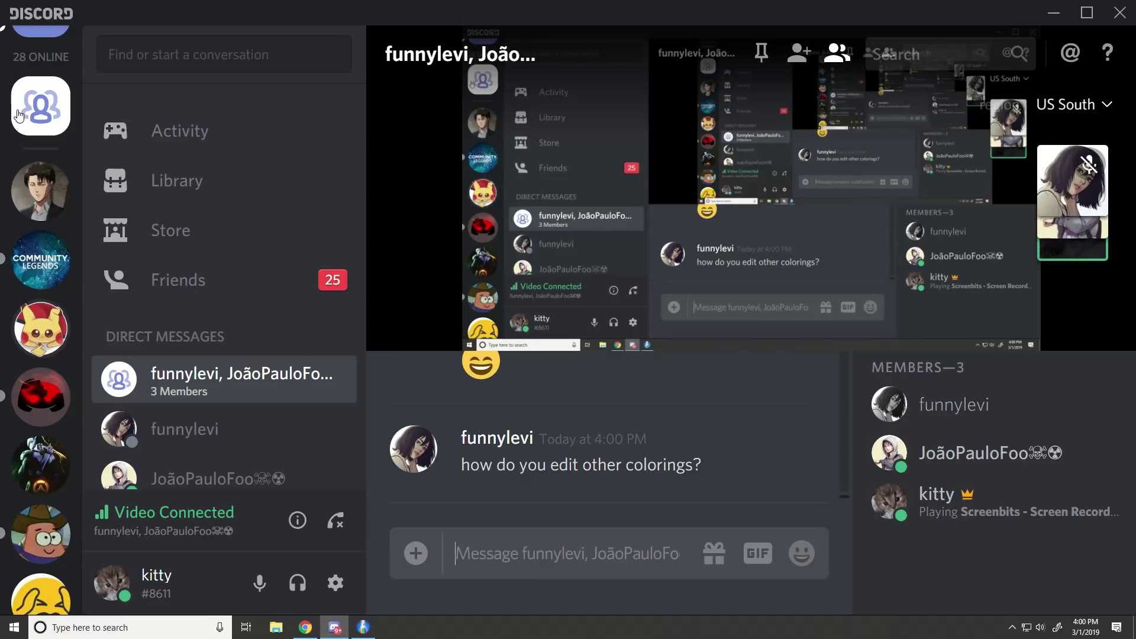
Open the finished-pages channel on the SCNK server to show the completed colourings.
{"action": "scroll", "coordinate": [52, 355], "scroll_direction": "down", "scroll_amount": 8}
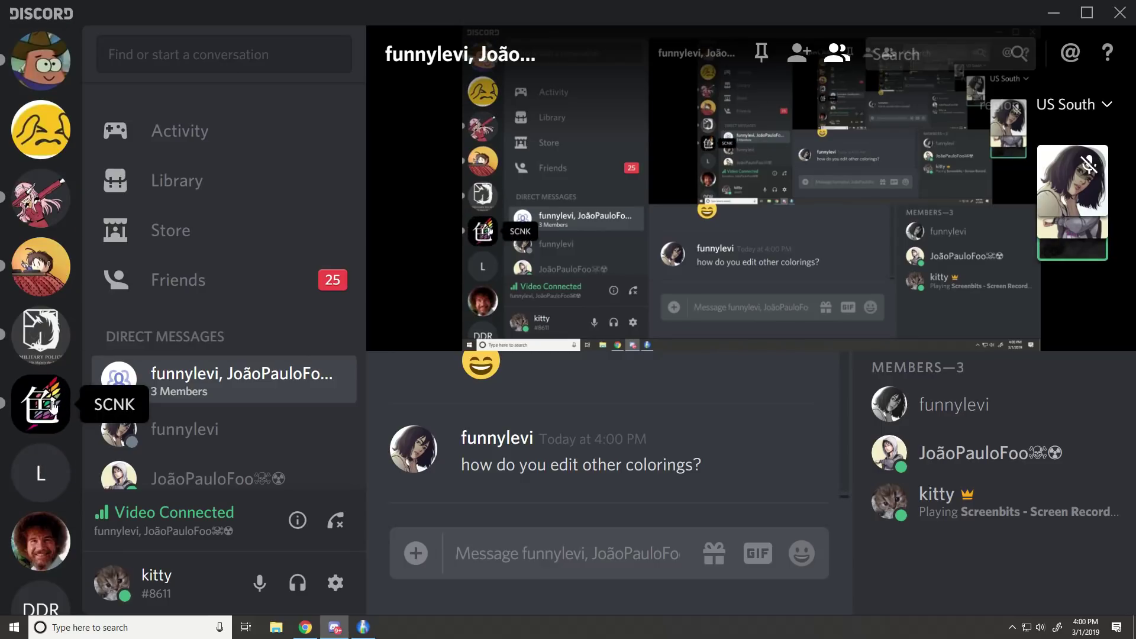
{"action": "left_click", "coordinate": [53, 406]}
{"action": "scroll", "coordinate": [151, 391], "scroll_direction": "up", "scroll_amount": 3}
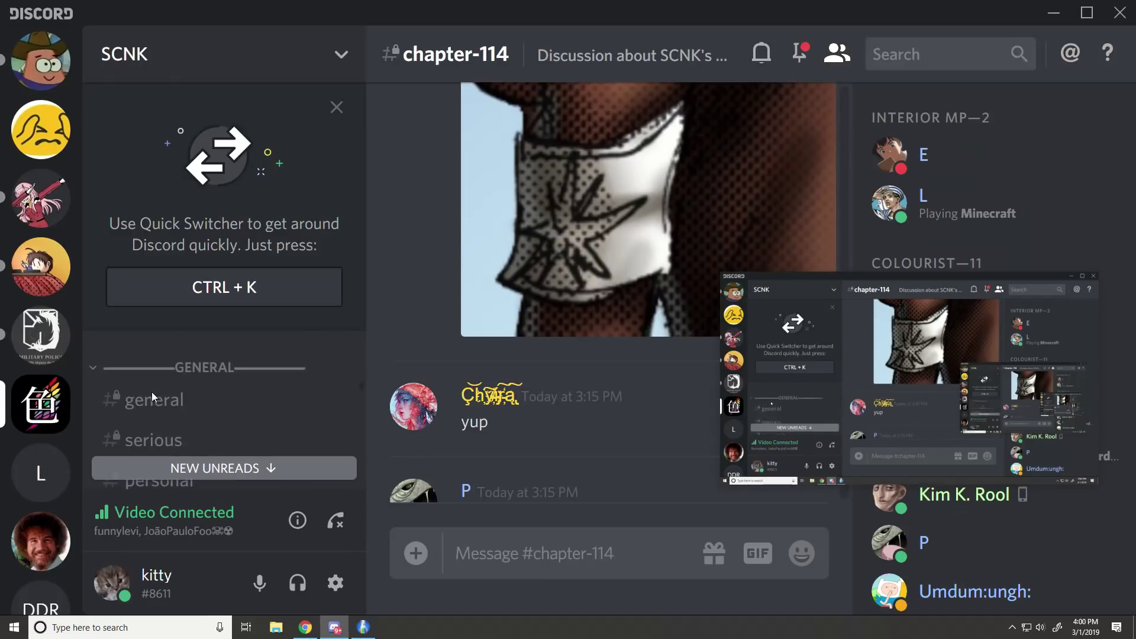
{"action": "scroll", "coordinate": [152, 391], "scroll_direction": "up", "scroll_amount": 2}
{"action": "left_click", "coordinate": [204, 367]}
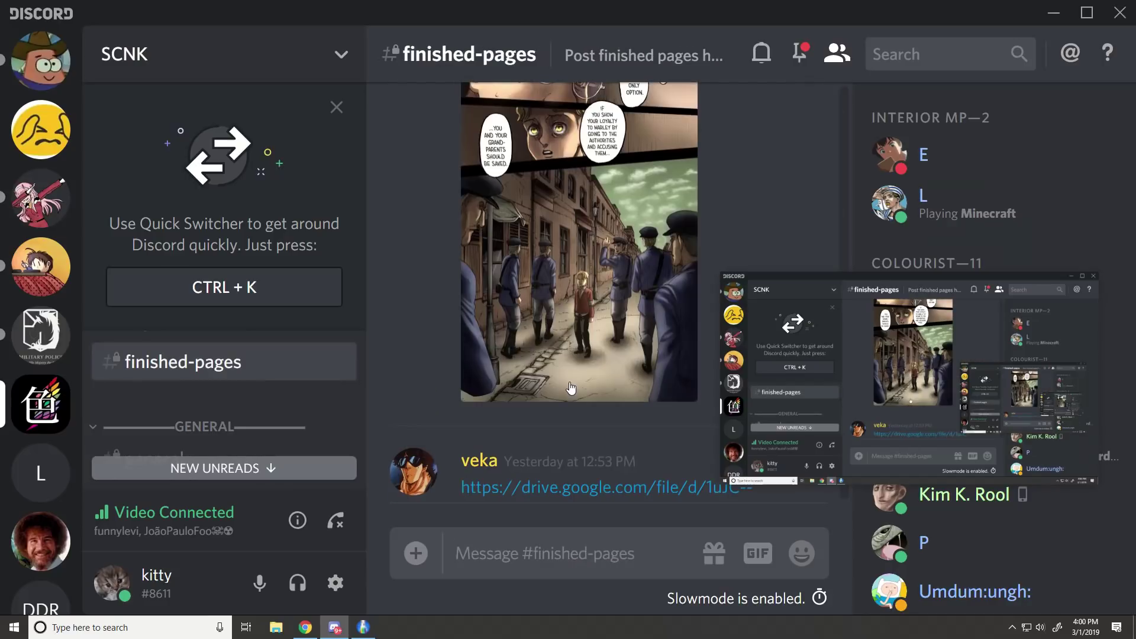
View the posted street-scene page enlarged, close it and look through the earlier colourings in the finished-pages channel.
{"action": "left_click", "coordinate": [578, 223]}
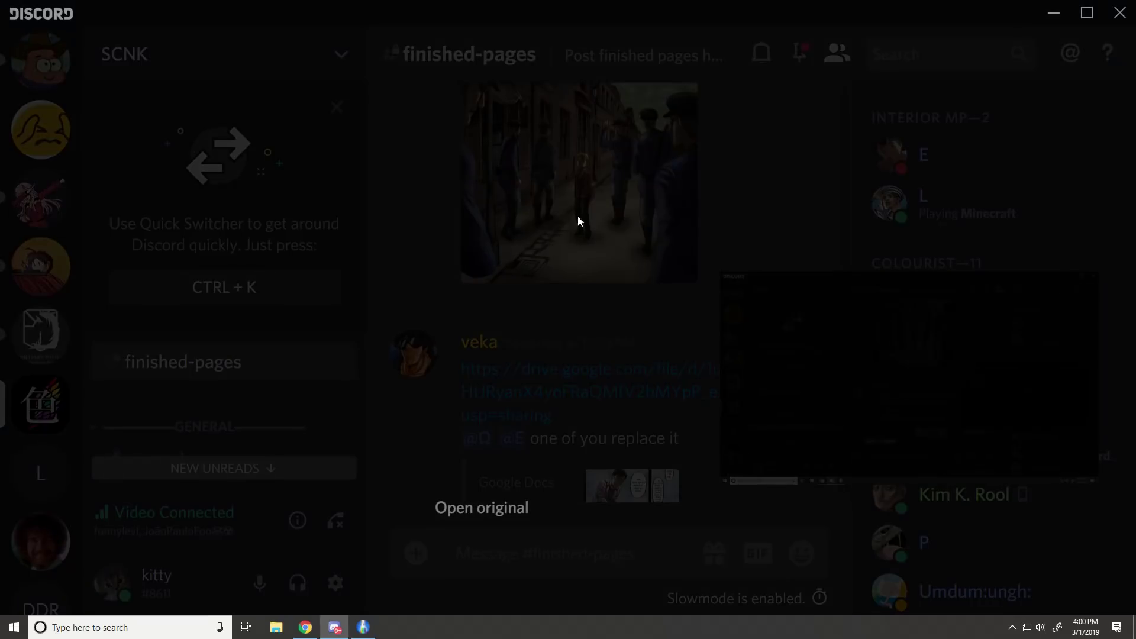
{"action": "left_click", "coordinate": [751, 200]}
{"action": "scroll", "coordinate": [751, 200], "scroll_direction": "up", "scroll_amount": 5}
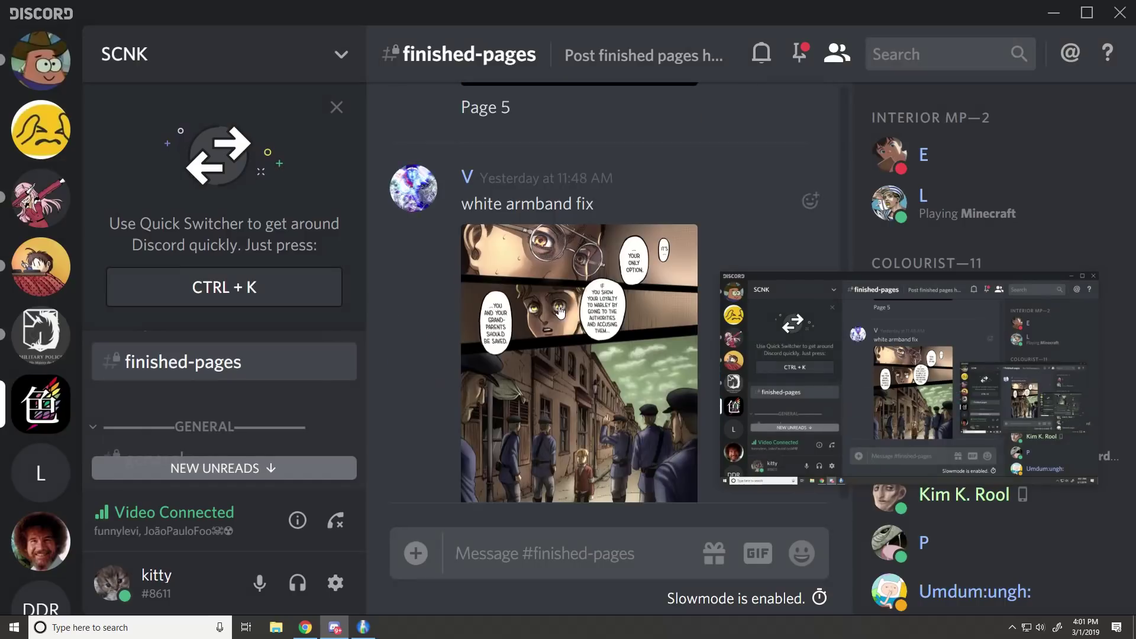
{"action": "left_click_drag", "start_coordinate": [594, 322], "coordinate": [453, 329]}
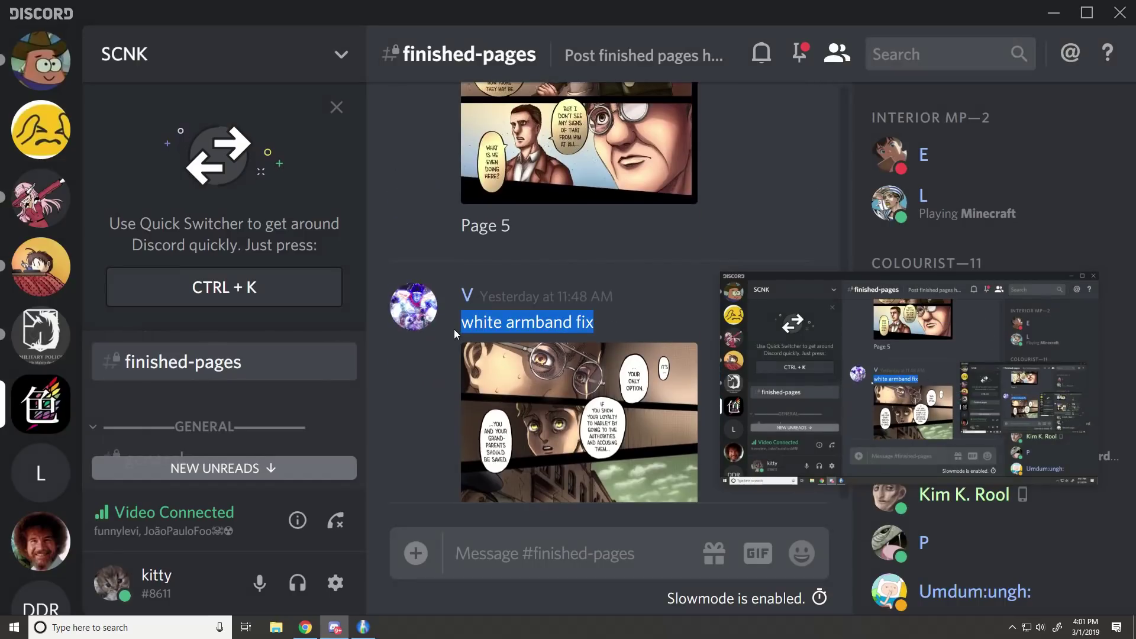
{"action": "scroll", "coordinate": [619, 380], "scroll_direction": "up", "scroll_amount": 4}
{"action": "scroll", "coordinate": [447, 332], "scroll_direction": "up", "scroll_amount": 15}
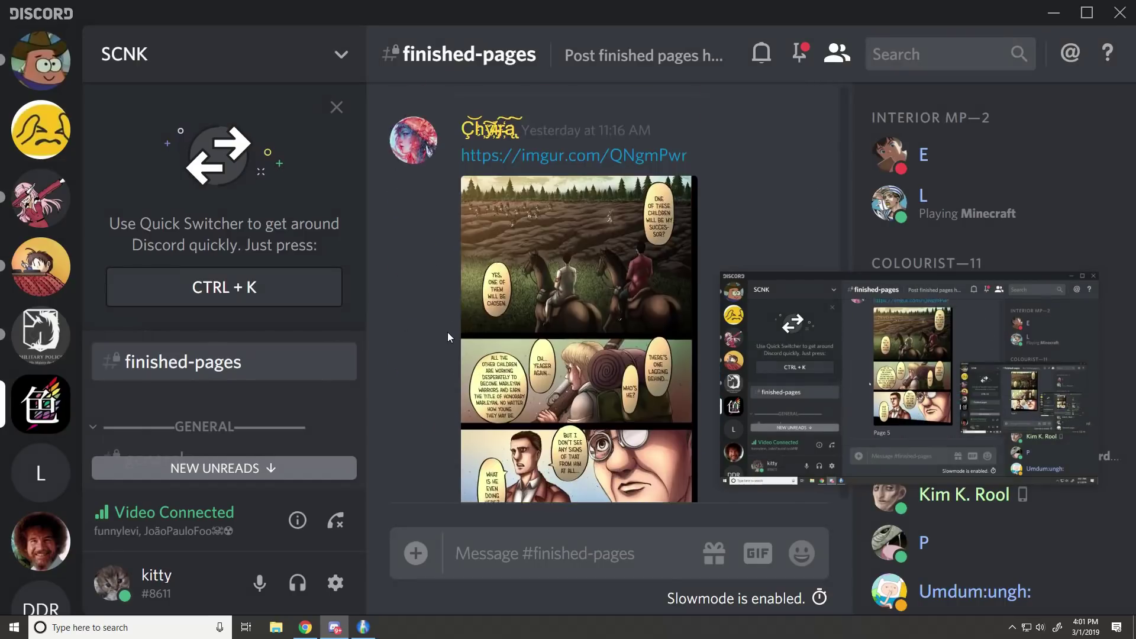
{"action": "scroll", "coordinate": [447, 332], "scroll_direction": "down", "scroll_amount": 1}
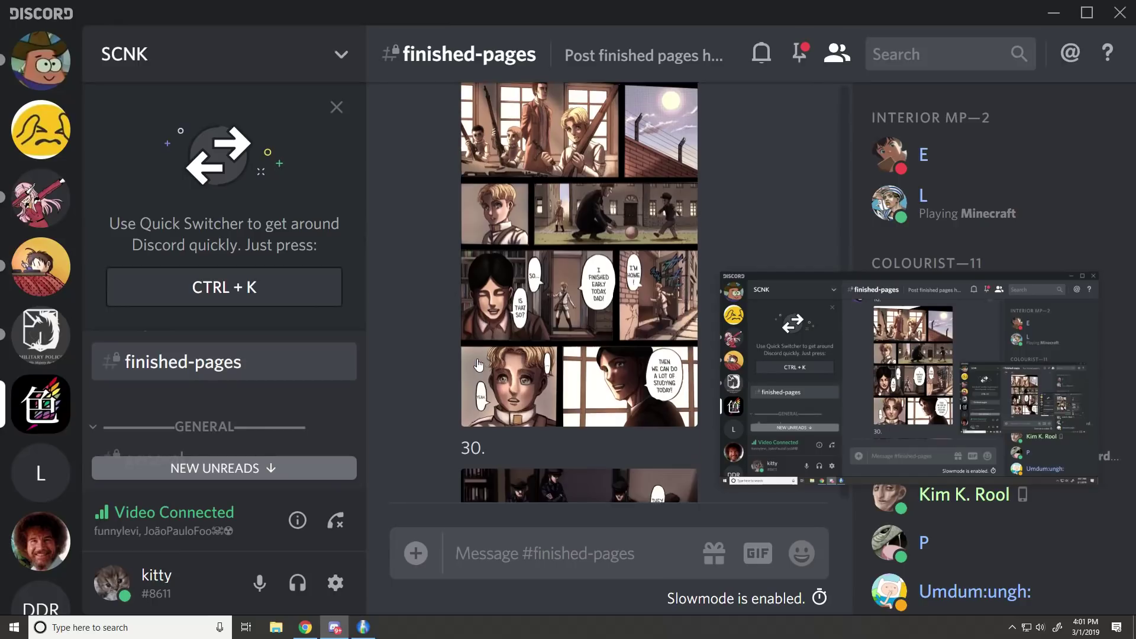
Open the link of the coloured page captioned "30." to show its full-size image in the browser.
{"action": "right_click", "coordinate": [550, 318]}
{"action": "left_click", "coordinate": [441, 308]}
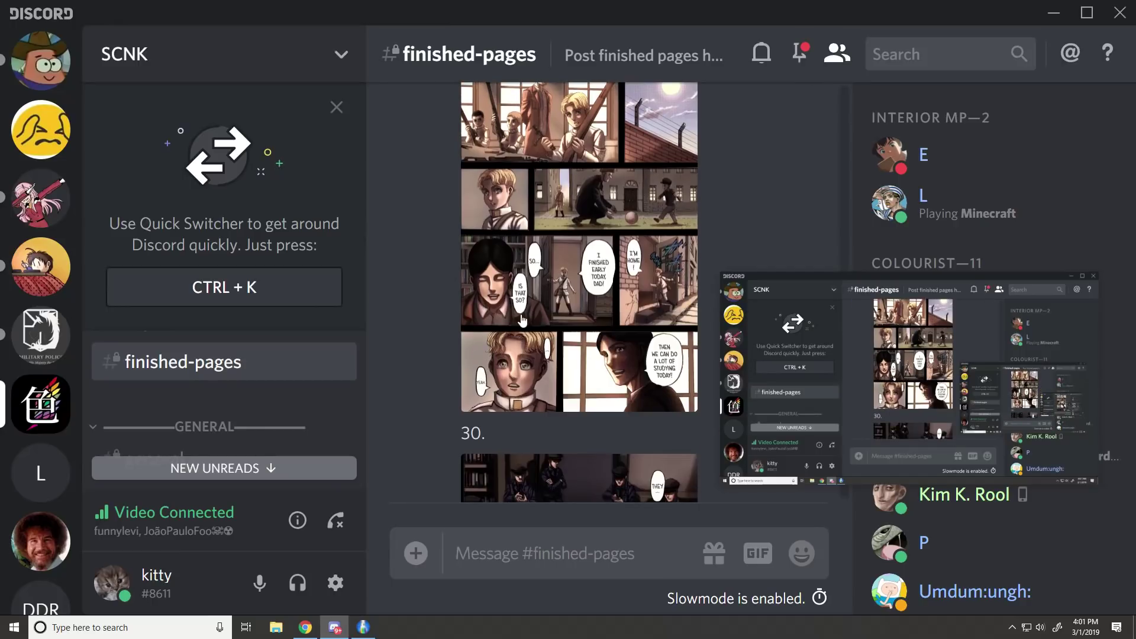
{"action": "left_click", "coordinate": [522, 320]}
{"action": "left_click", "coordinate": [382, 308]}
{"action": "right_click", "coordinate": [523, 300]}
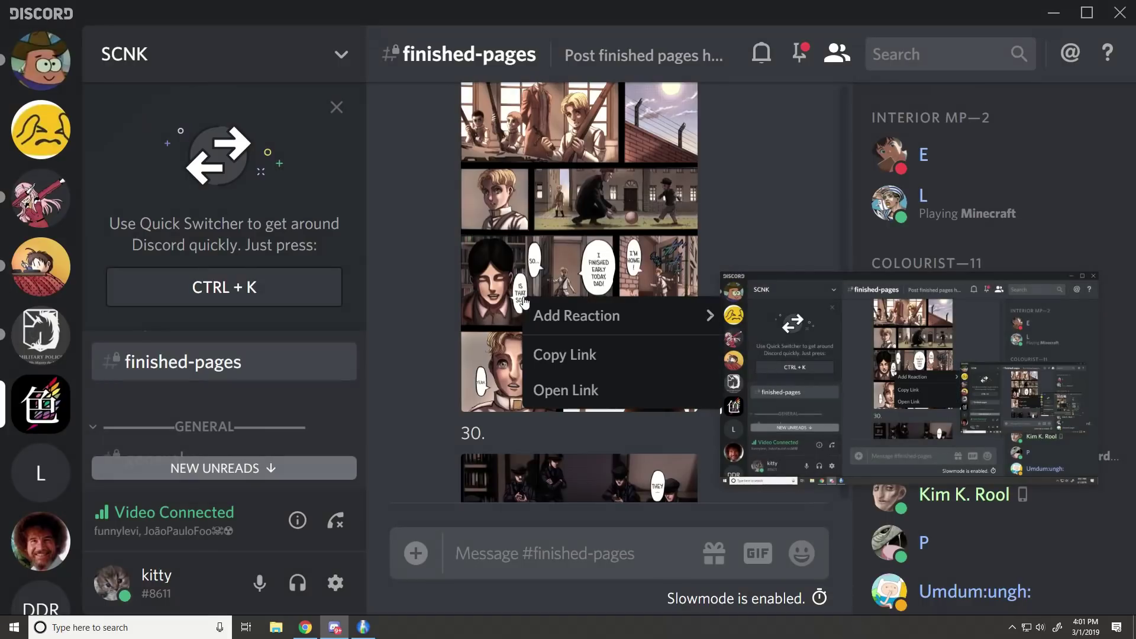
{"action": "left_click", "coordinate": [565, 390]}
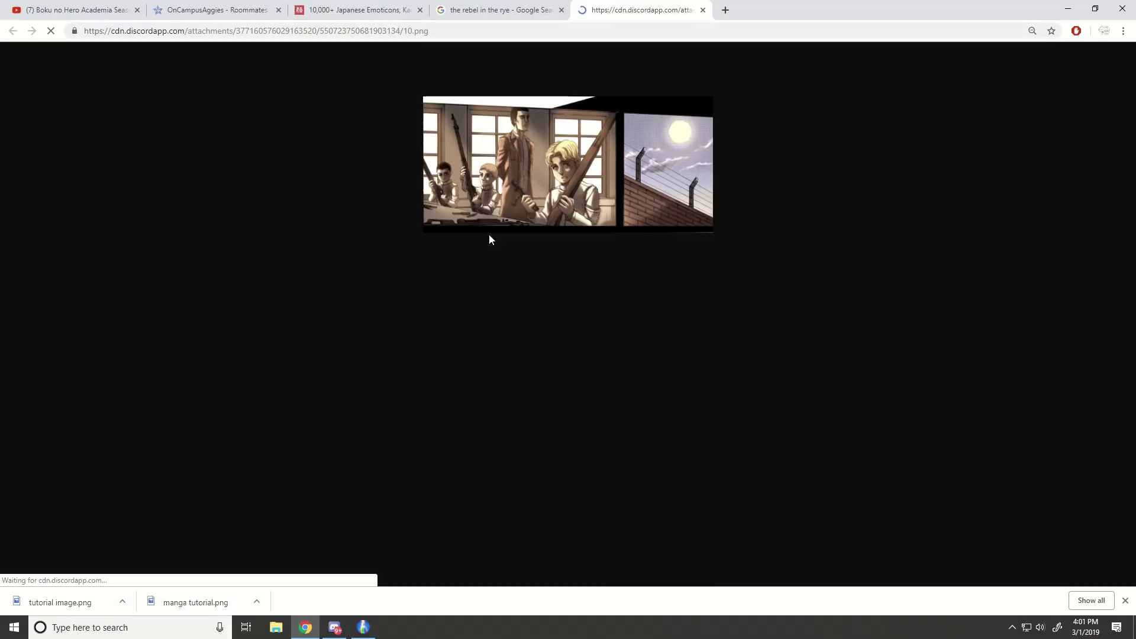
Save the full-size page image as zeke hair.png in the 114 folder, checking the group chat and openCanvas before confirming.
{"action": "right_click", "coordinate": [520, 313]}
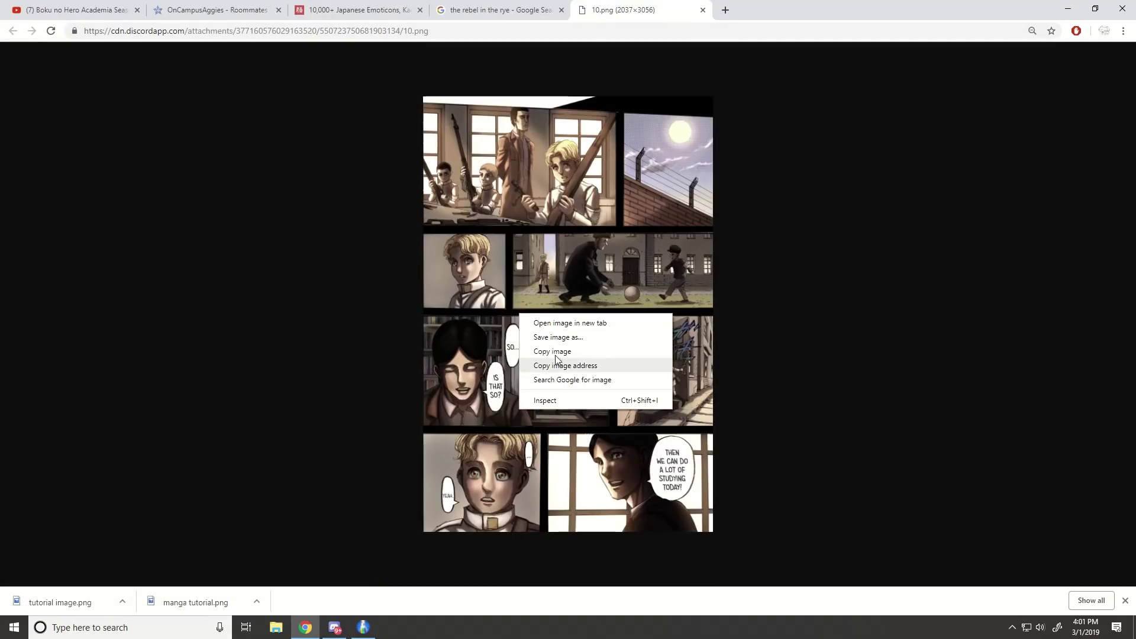
{"action": "left_click", "coordinate": [556, 337]}
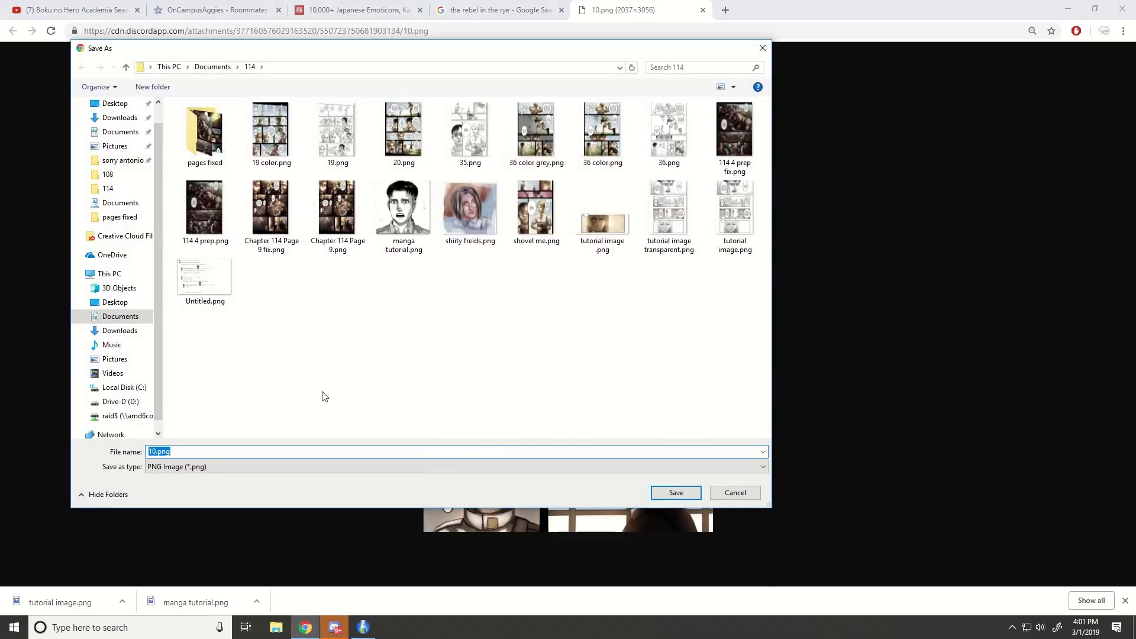
{"action": "left_click", "coordinate": [336, 632]}
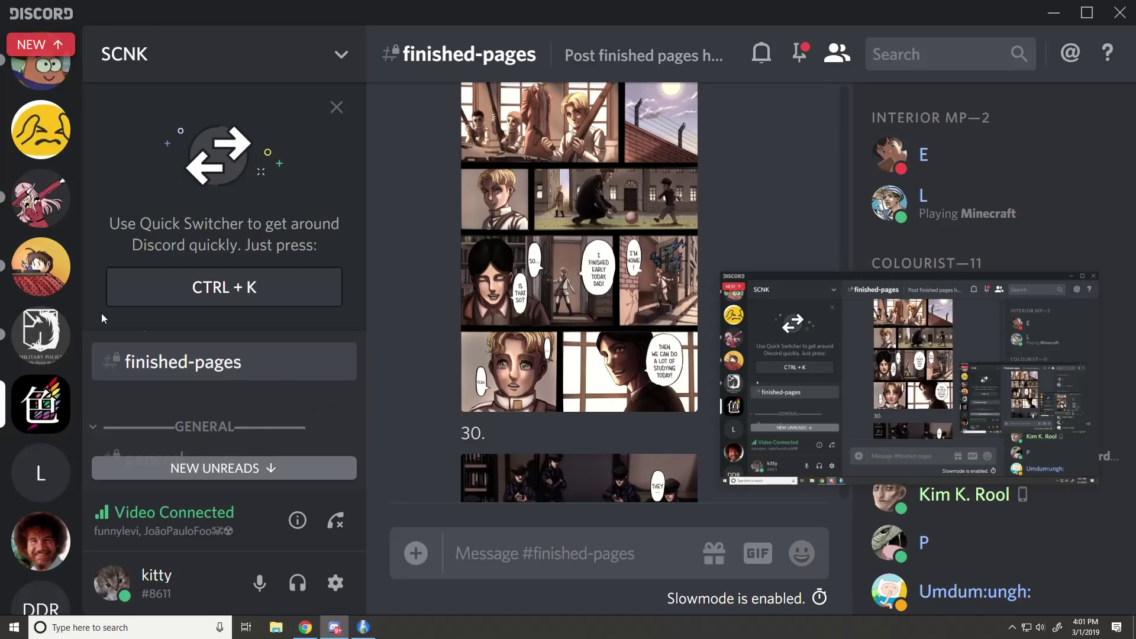
{"action": "scroll", "coordinate": [41, 159], "scroll_direction": "up", "scroll_amount": 5}
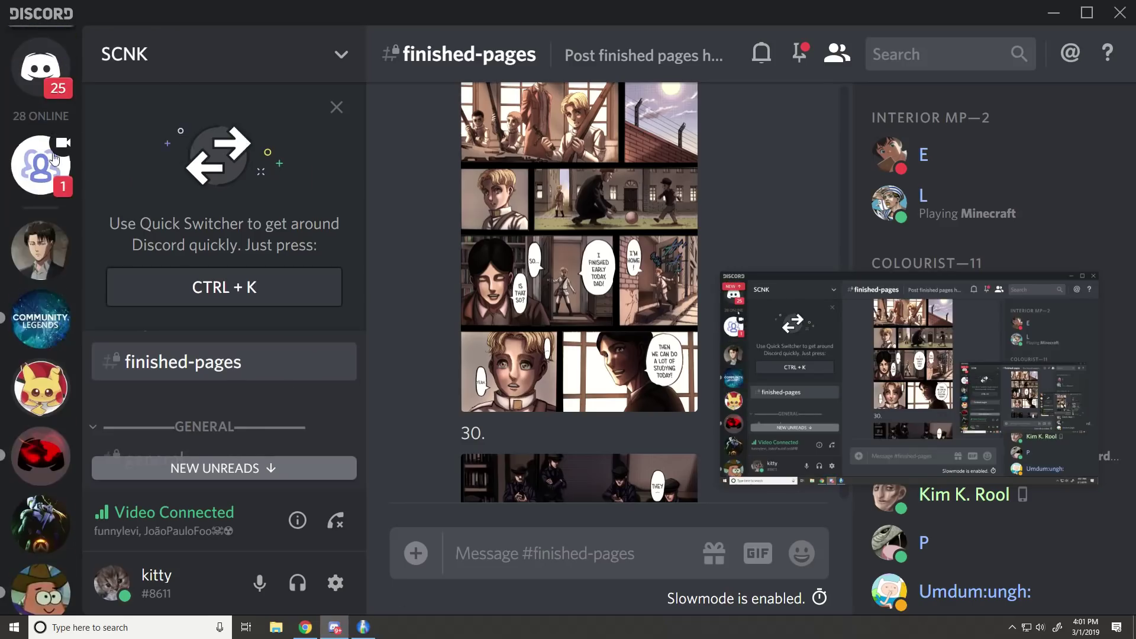
{"action": "left_click", "coordinate": [53, 159]}
{"action": "left_click", "coordinate": [363, 626]}
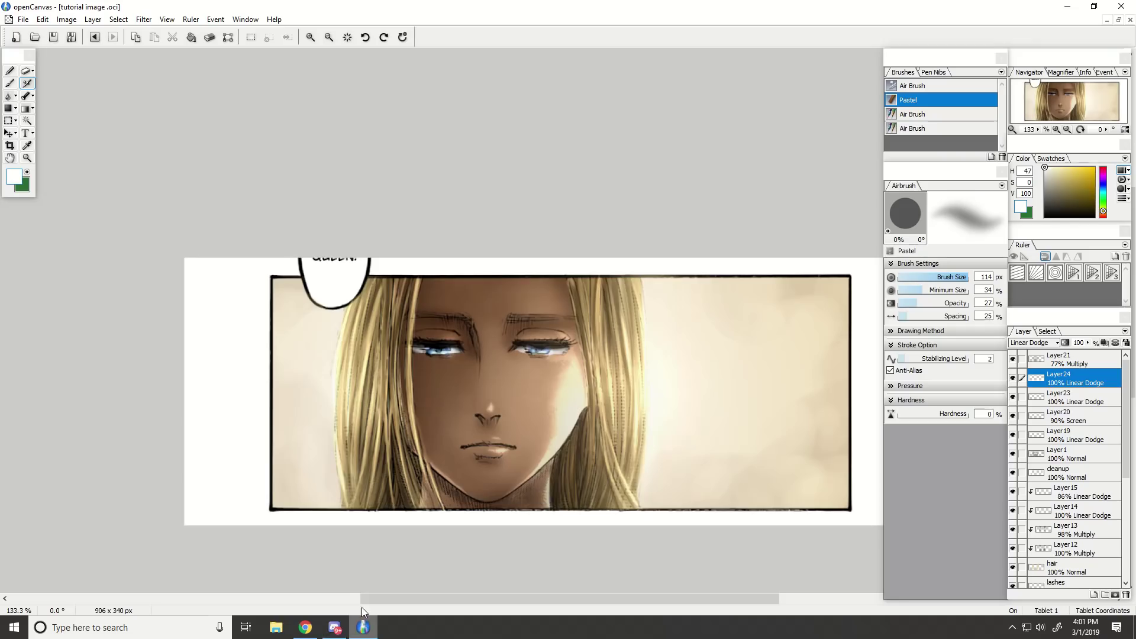
{"action": "left_click", "coordinate": [343, 630]}
{"action": "left_click", "coordinate": [305, 627]}
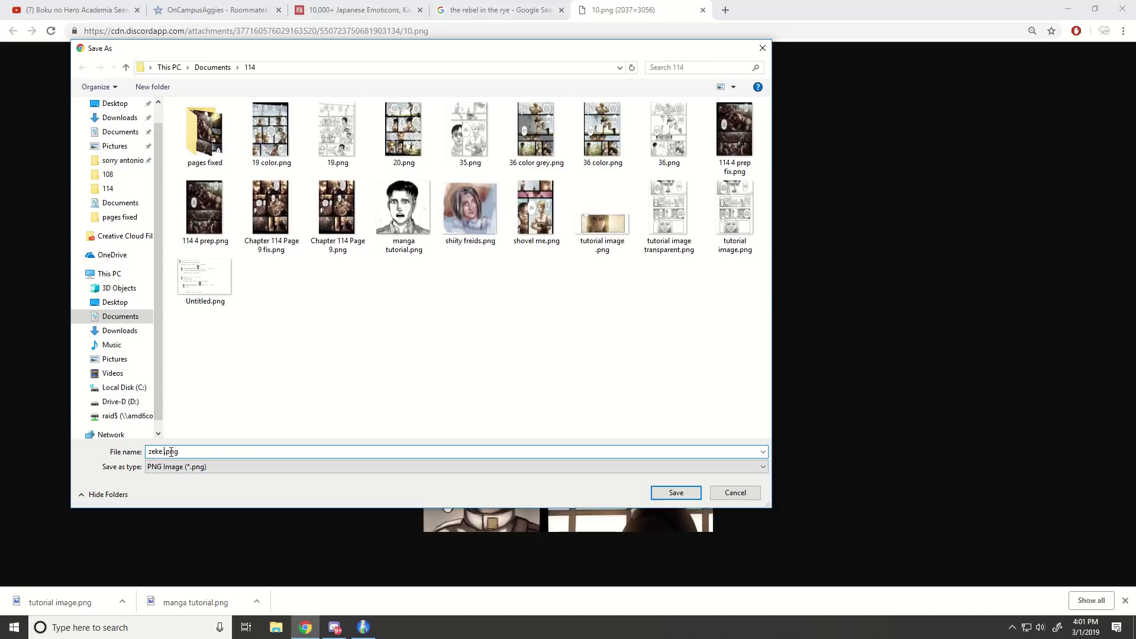
{"action": "key", "text": "Return"}
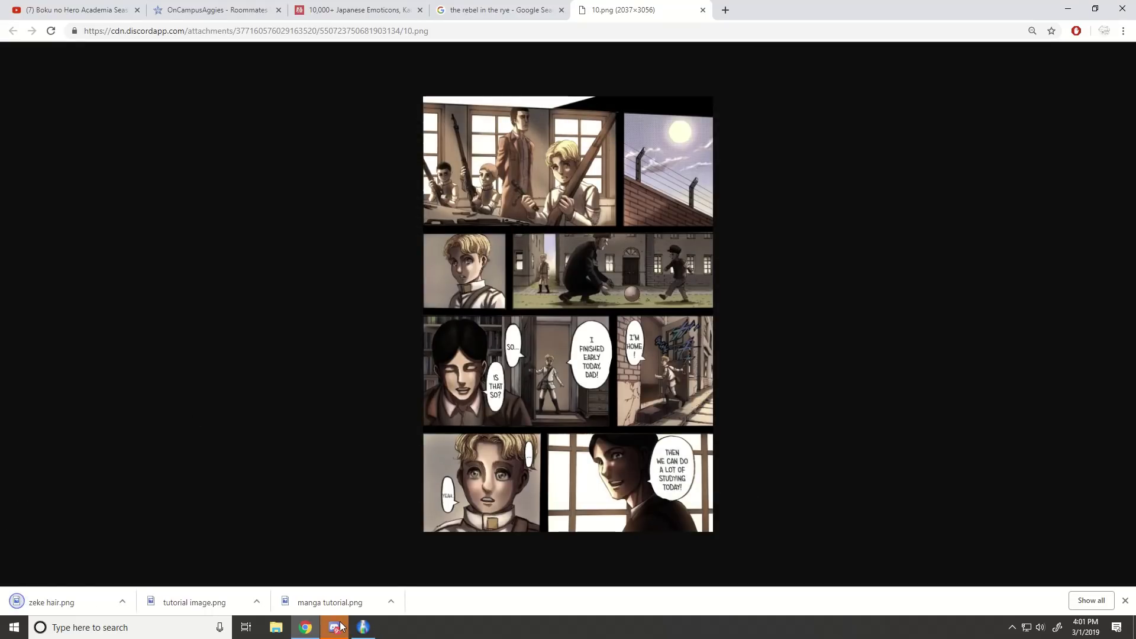
Switch to openCanvas and open zeke hair.png from the 114 folder.
{"action": "left_click", "coordinate": [341, 626]}
{"action": "left_click", "coordinate": [364, 627]}
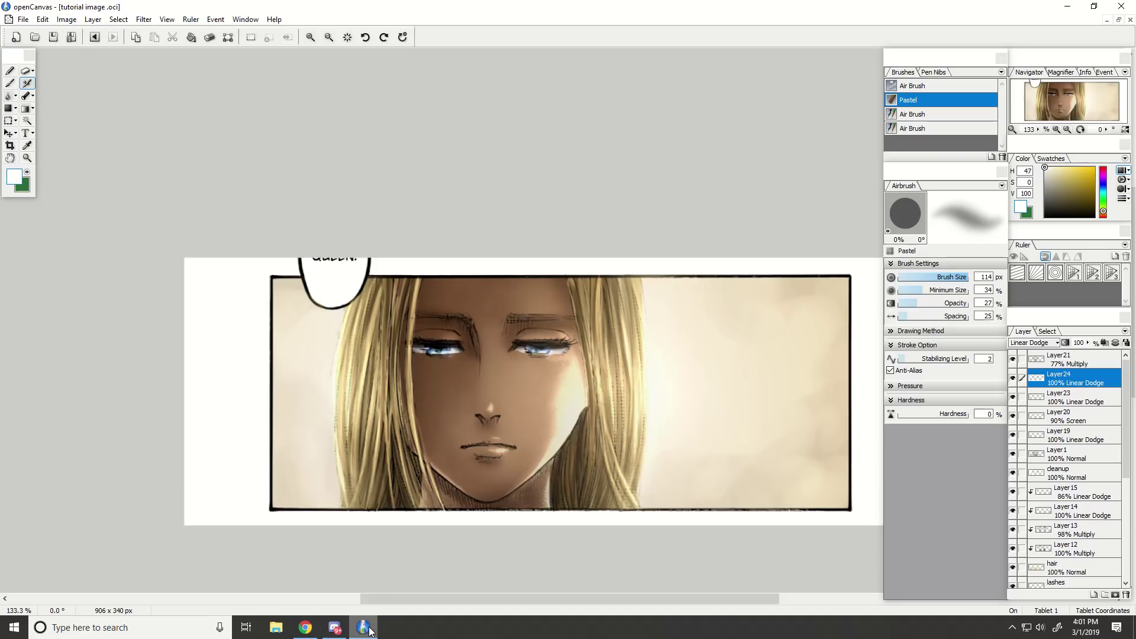
{"action": "left_click", "coordinate": [23, 19]}
{"action": "left_click", "coordinate": [43, 55]}
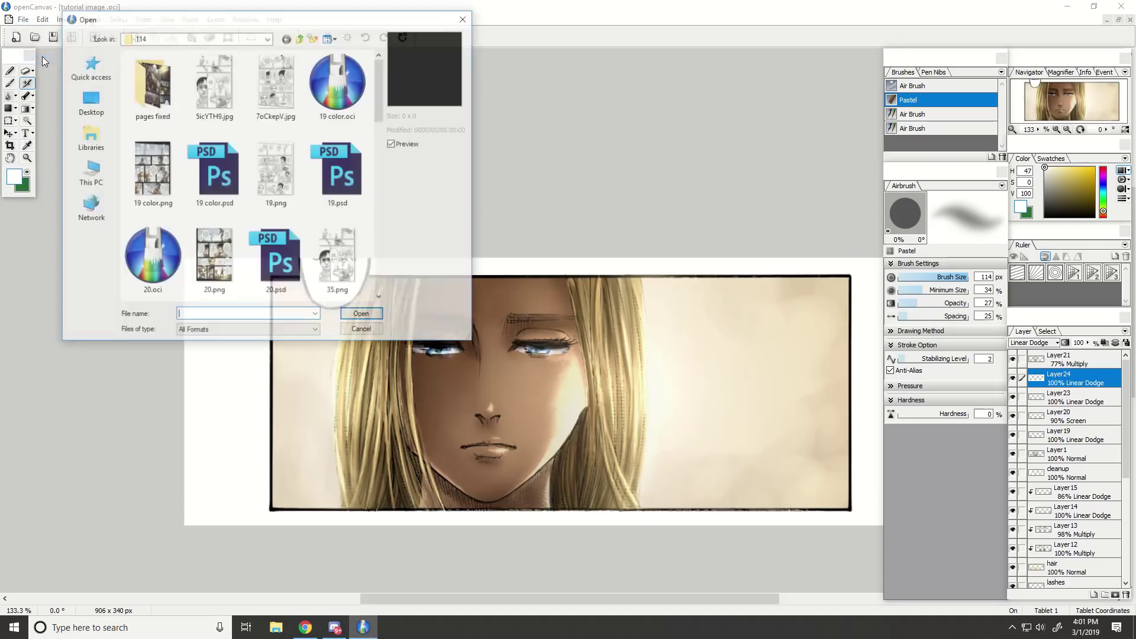
{"action": "scroll", "coordinate": [314, 259], "scroll_direction": "down", "scroll_amount": 8}
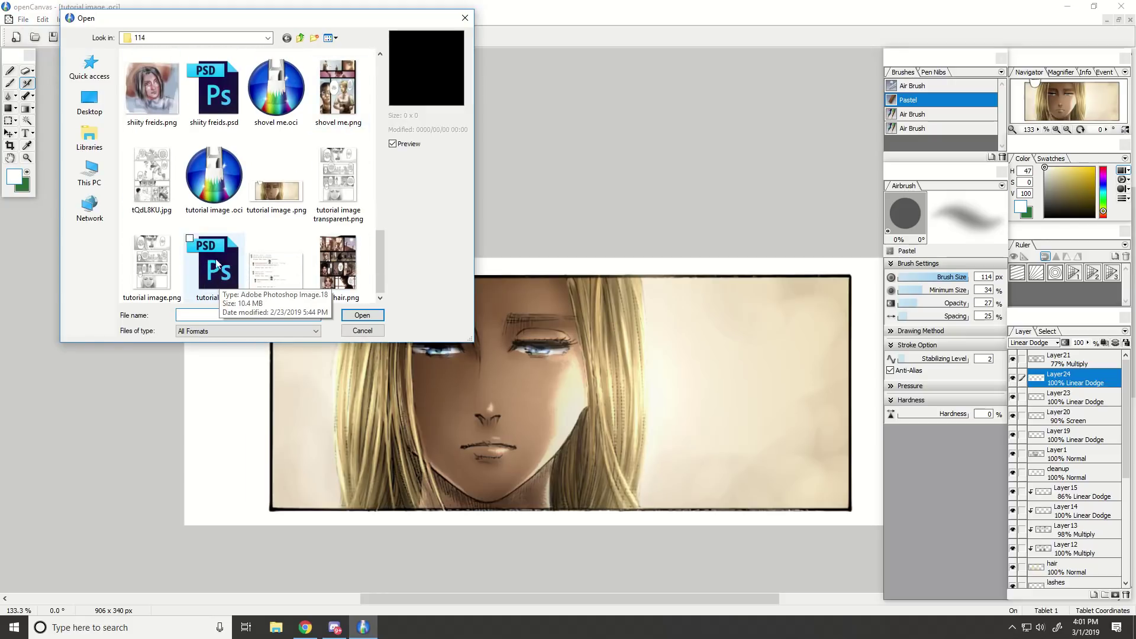
{"action": "left_click", "coordinate": [359, 315]}
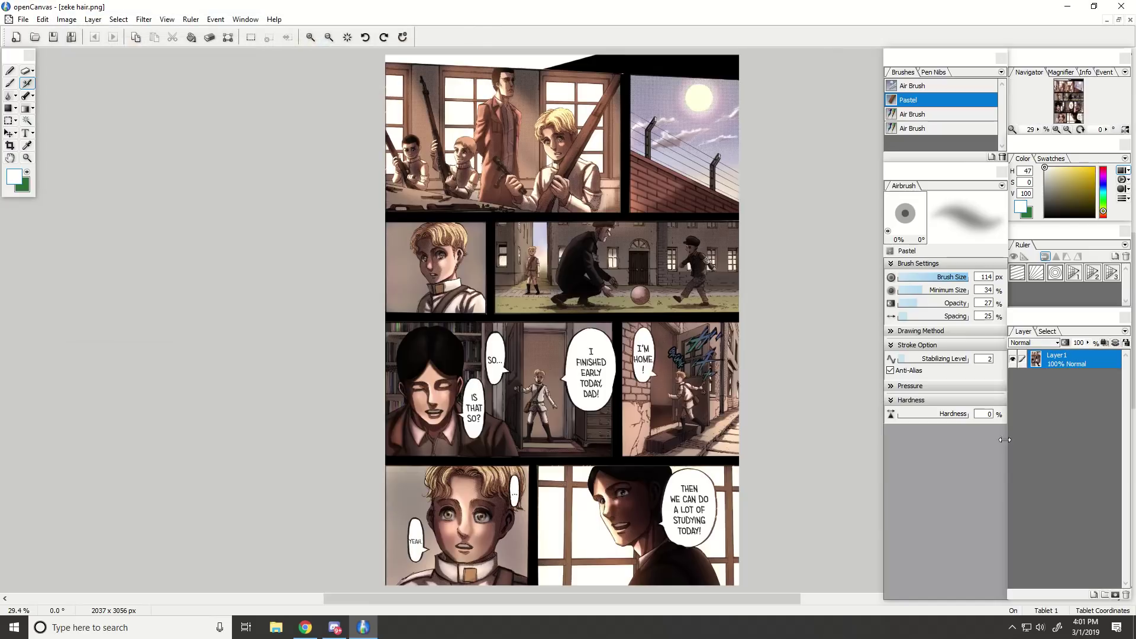
Add a new layer above the page image and set the drawing colour to pure red (H 0, S 100, V 100).
{"action": "left_click", "coordinate": [1093, 594]}
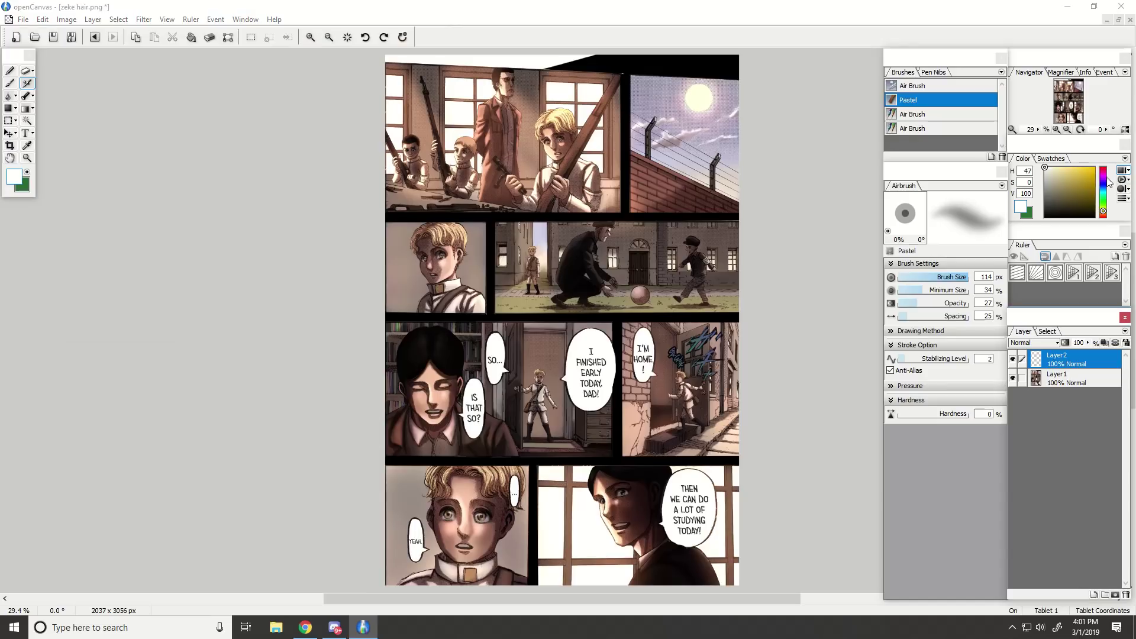
{"action": "left_click_drag", "start_coordinate": [1102, 206], "coordinate": [1102, 167]}
{"action": "mouse_move", "coordinate": [1069, 101]}
{"action": "left_mouse_down"}
{"action": "mouse_move", "coordinate": [1072, 91]}
{"action": "mouse_move", "coordinate": [1062, 116]}
{"action": "left_mouse_up"}
{"action": "left_click", "coordinate": [1094, 168]}
Paint the front hair lock of the boy in the second-row portrait red using Pen 1 at a higher opacity.
{"action": "scroll", "coordinate": [1070, 104], "scroll_direction": "up", "scroll_amount": 2}
{"action": "scroll", "coordinate": [1071, 102], "scroll_direction": "up", "scroll_amount": 1}
{"action": "scroll", "coordinate": [1062, 116], "scroll_direction": "up", "scroll_amount": 1}
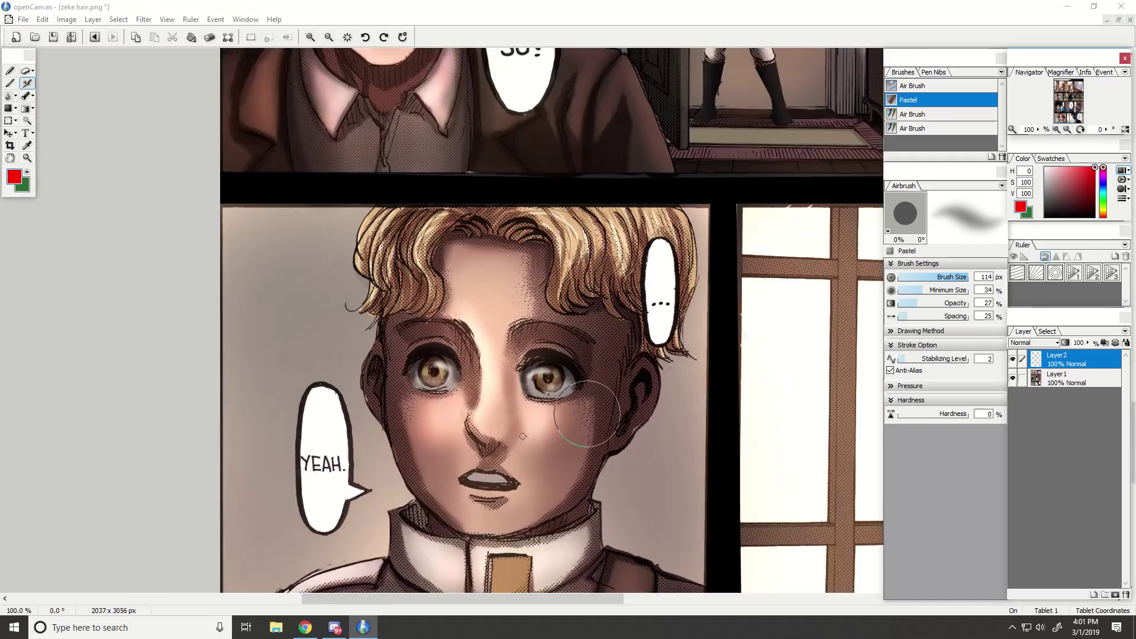
{"action": "scroll", "coordinate": [523, 436], "scroll_direction": "up", "scroll_amount": 1}
{"action": "left_click", "coordinate": [10, 83]}
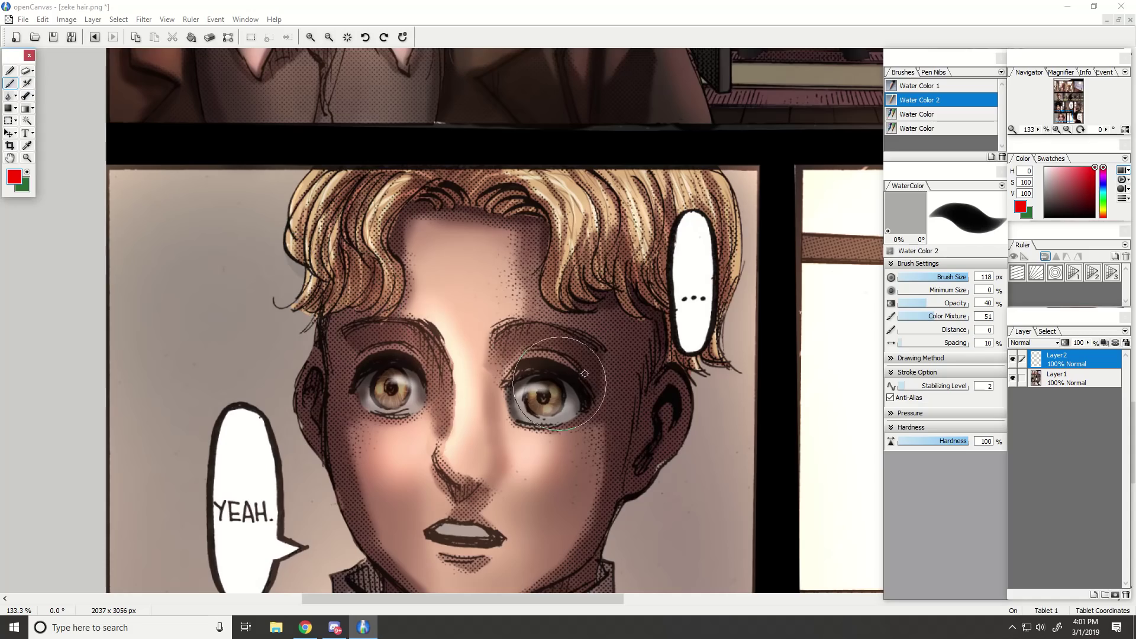
{"action": "left_click", "coordinate": [10, 70]}
{"action": "scroll", "coordinate": [825, 135], "scroll_direction": "up", "scroll_amount": 1}
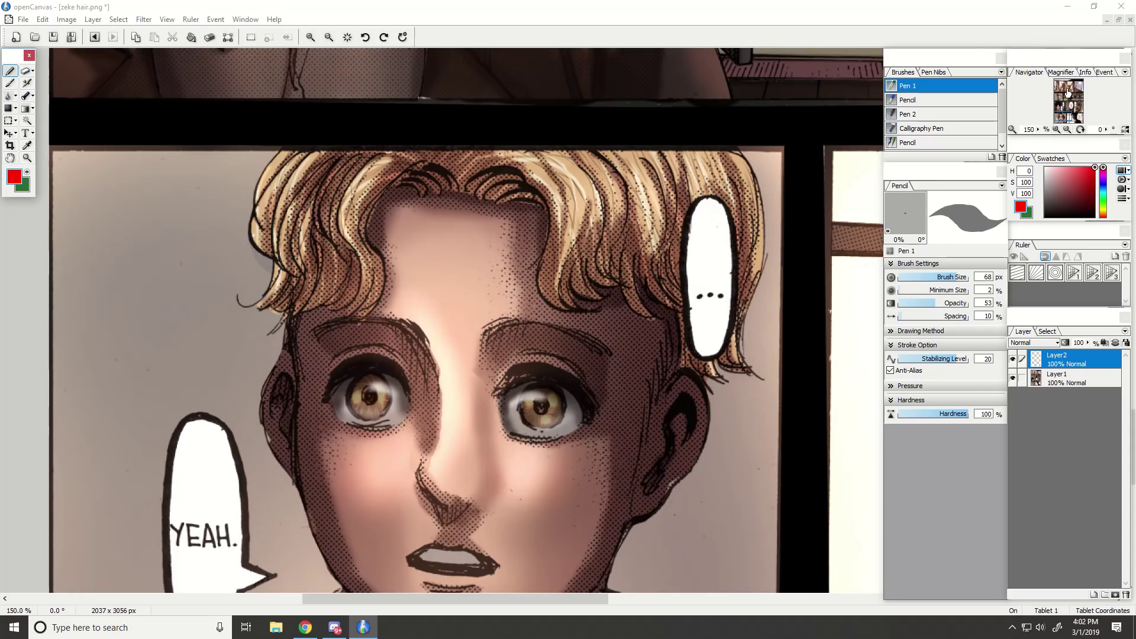
{"action": "left_click_drag", "start_coordinate": [1067, 93], "coordinate": [1060, 99]}
{"action": "scroll", "coordinate": [363, 258], "scroll_direction": "up", "scroll_amount": 2}
{"action": "mouse_move", "coordinate": [303, 397]}
{"action": "left_mouse_down"}
{"action": "mouse_move", "coordinate": [300, 417]}
{"action": "mouse_move", "coordinate": [286, 400]}
{"action": "mouse_move", "coordinate": [301, 417]}
{"action": "left_mouse_up"}
{"action": "left_click_drag", "start_coordinate": [948, 303], "coordinate": [999, 303]}
{"action": "key", "text": "ctrl+z"}
{"action": "mouse_move", "coordinate": [277, 439]}
{"action": "left_mouse_down"}
{"action": "mouse_move", "coordinate": [299, 396]}
{"action": "mouse_move", "coordinate": [276, 431]}
{"action": "mouse_move", "coordinate": [291, 393]}
{"action": "mouse_move", "coordinate": [278, 319]}
{"action": "mouse_move", "coordinate": [260, 331]}
{"action": "left_mouse_up"}
Cover the rest of the boy's hair in red, including behind the ear, with the Water Color 2 brush at 27 px.
{"action": "left_click", "coordinate": [10, 82]}
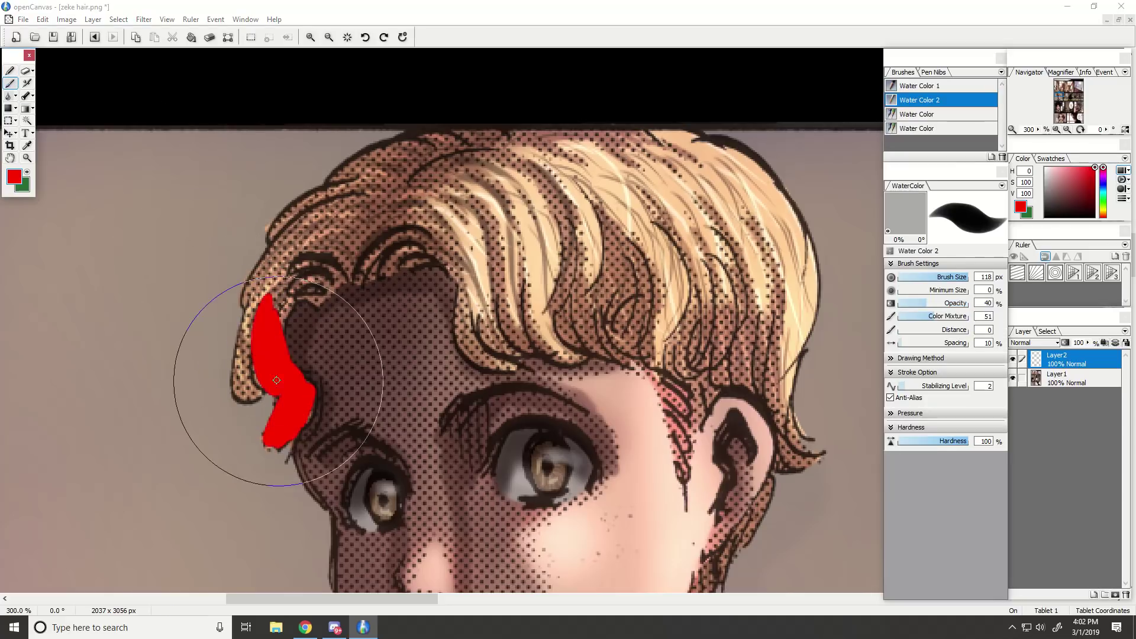
{"action": "left_click", "coordinate": [934, 277]}
{"action": "mouse_move", "coordinate": [265, 331]}
{"action": "left_mouse_down"}
{"action": "mouse_move", "coordinate": [246, 353]}
{"action": "mouse_move", "coordinate": [306, 269]}
{"action": "mouse_move", "coordinate": [323, 268]}
{"action": "mouse_move", "coordinate": [315, 275]}
{"action": "mouse_move", "coordinate": [402, 187]}
{"action": "mouse_move", "coordinate": [342, 213]}
{"action": "mouse_move", "coordinate": [271, 293]}
{"action": "mouse_move", "coordinate": [308, 224]}
{"action": "mouse_move", "coordinate": [388, 165]}
{"action": "mouse_move", "coordinate": [443, 177]}
{"action": "mouse_move", "coordinate": [459, 162]}
{"action": "mouse_move", "coordinate": [692, 152]}
{"action": "mouse_move", "coordinate": [725, 163]}
{"action": "mouse_move", "coordinate": [721, 193]}
{"action": "mouse_move", "coordinate": [755, 188]}
{"action": "left_mouse_up"}
{"action": "mouse_move", "coordinate": [682, 466]}
{"action": "left_mouse_down"}
{"action": "mouse_move", "coordinate": [676, 364]}
{"action": "mouse_move", "coordinate": [624, 332]}
{"action": "mouse_move", "coordinate": [632, 348]}
{"action": "mouse_move", "coordinate": [575, 316]}
{"action": "mouse_move", "coordinate": [550, 328]}
{"action": "mouse_move", "coordinate": [556, 348]}
{"action": "mouse_move", "coordinate": [499, 357]}
{"action": "mouse_move", "coordinate": [469, 320]}
{"action": "mouse_move", "coordinate": [490, 357]}
{"action": "mouse_move", "coordinate": [460, 311]}
{"action": "mouse_move", "coordinate": [457, 265]}
{"action": "mouse_move", "coordinate": [424, 238]}
{"action": "mouse_move", "coordinate": [364, 253]}
{"action": "left_mouse_up"}
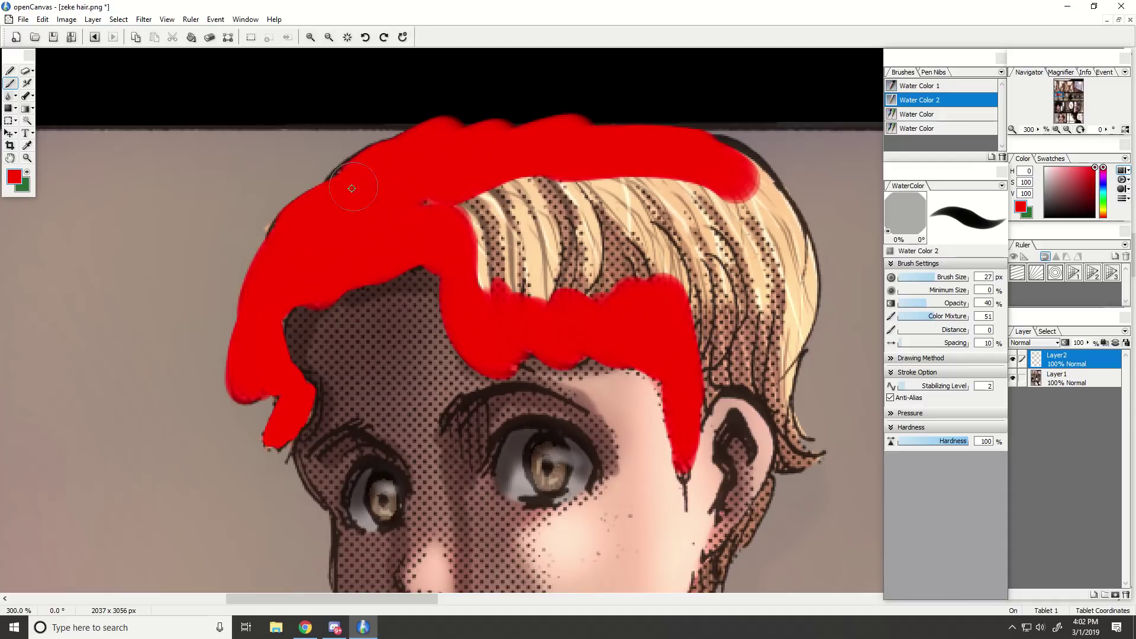
{"action": "mouse_move", "coordinate": [497, 242]}
{"action": "left_mouse_down"}
{"action": "mouse_move", "coordinate": [444, 206]}
{"action": "mouse_move", "coordinate": [531, 265]}
{"action": "mouse_move", "coordinate": [593, 203]}
{"action": "mouse_move", "coordinate": [647, 203]}
{"action": "mouse_move", "coordinate": [717, 278]}
{"action": "mouse_move", "coordinate": [764, 196]}
{"action": "mouse_move", "coordinate": [712, 144]}
{"action": "mouse_move", "coordinate": [770, 264]}
{"action": "left_mouse_up"}
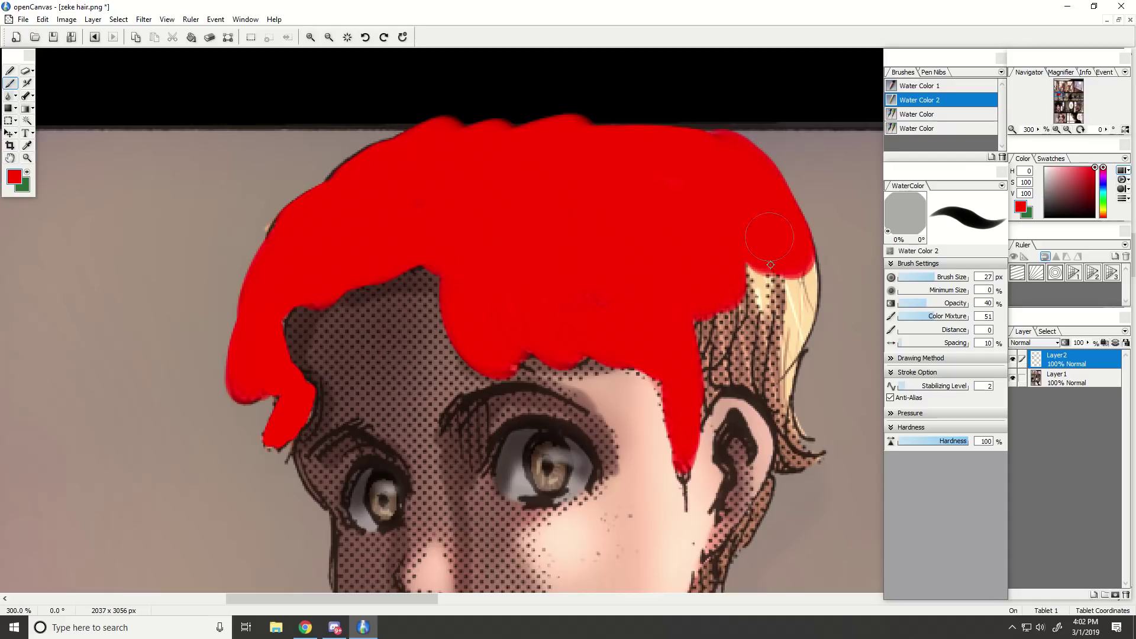
{"action": "mouse_move", "coordinate": [782, 445]}
{"action": "left_mouse_down"}
{"action": "mouse_move", "coordinate": [797, 336]}
{"action": "mouse_move", "coordinate": [785, 356]}
{"action": "mouse_move", "coordinate": [731, 314]}
{"action": "mouse_move", "coordinate": [702, 349]}
{"action": "mouse_move", "coordinate": [694, 387]}
{"action": "mouse_move", "coordinate": [735, 355]}
{"action": "mouse_move", "coordinate": [773, 380]}
{"action": "mouse_move", "coordinate": [733, 373]}
{"action": "mouse_move", "coordinate": [710, 423]}
{"action": "left_mouse_up"}
{"action": "key", "text": "ctrl+minus"}
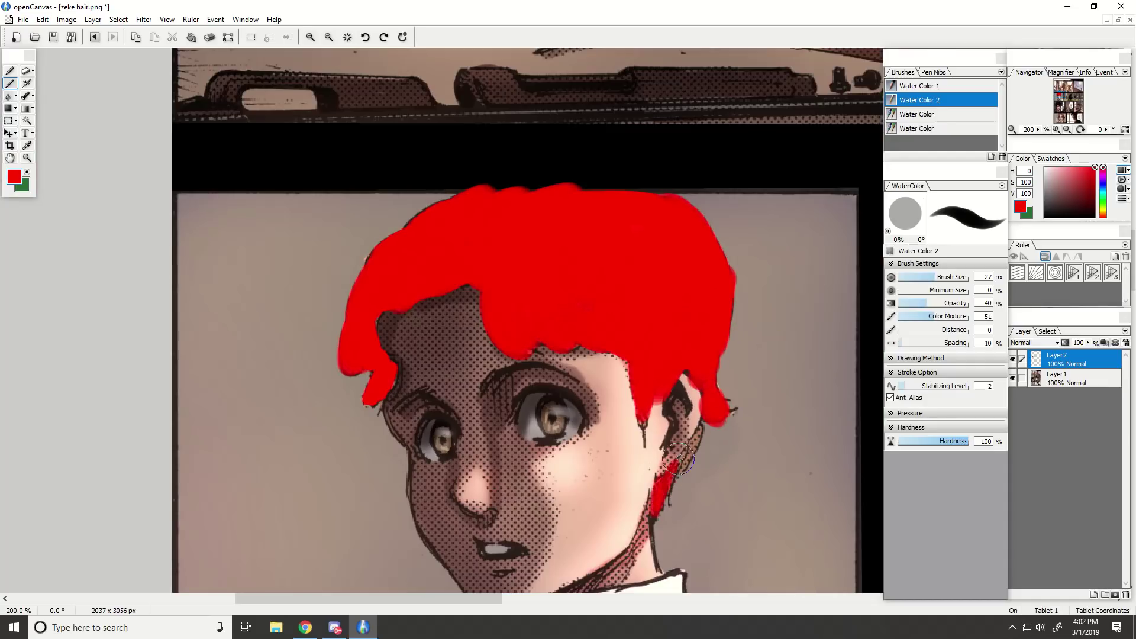
Erase the red spilling over the ear and above the hair outline with Eraser 2 at 19 px.
{"action": "left_click", "coordinate": [25, 70]}
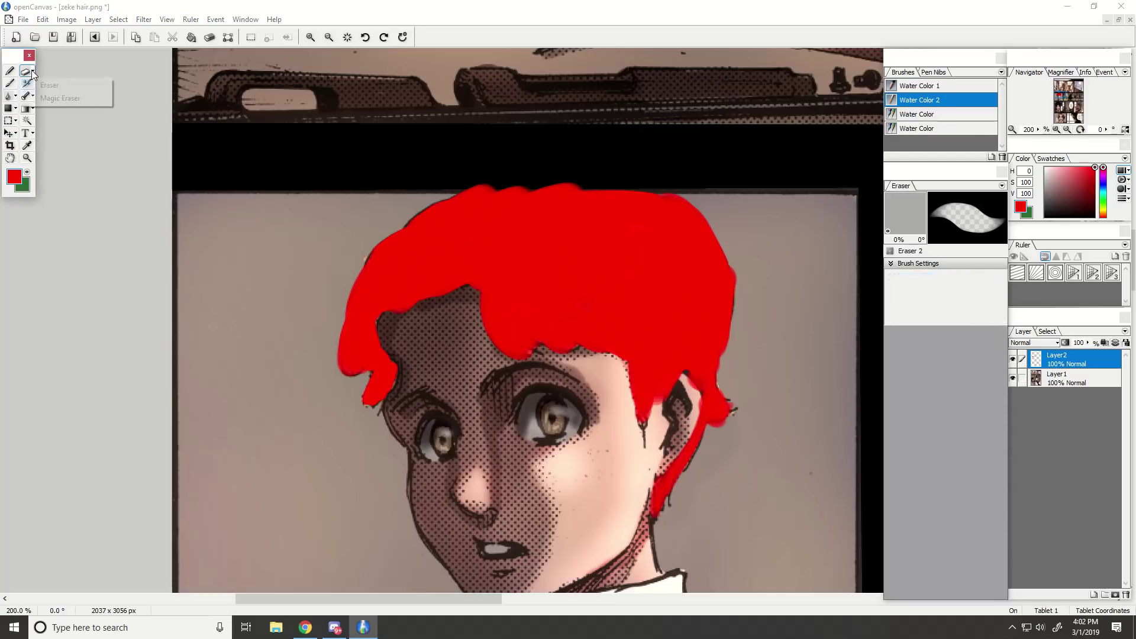
{"action": "left_click", "coordinate": [928, 277]}
{"action": "left_click_drag", "start_coordinate": [689, 408], "coordinate": [691, 389]}
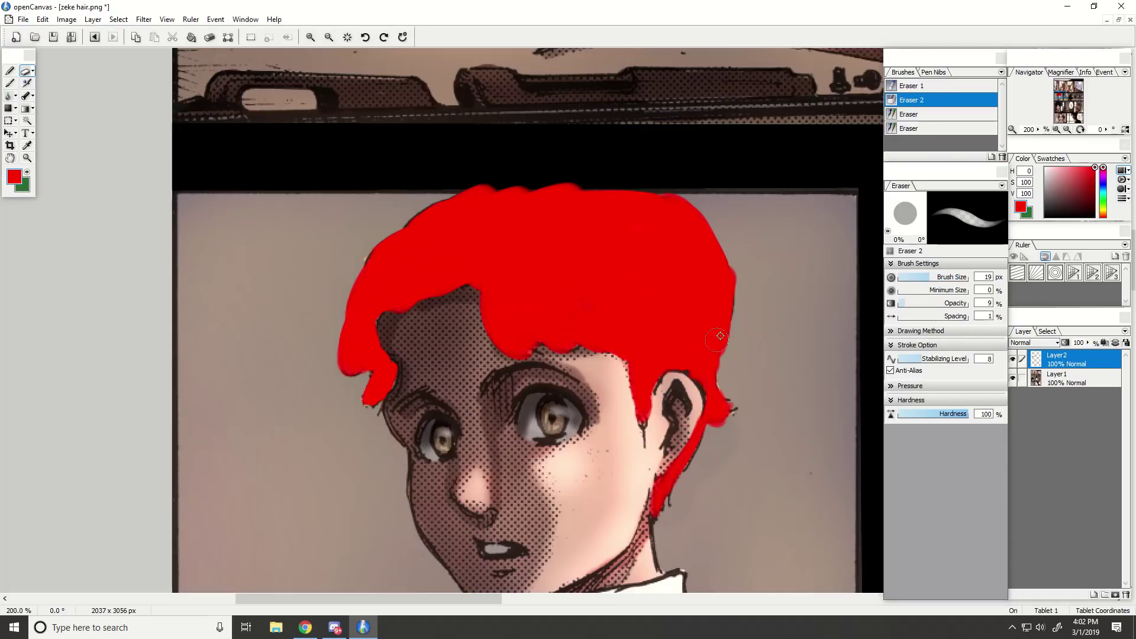
{"action": "left_click", "coordinate": [26, 95]}
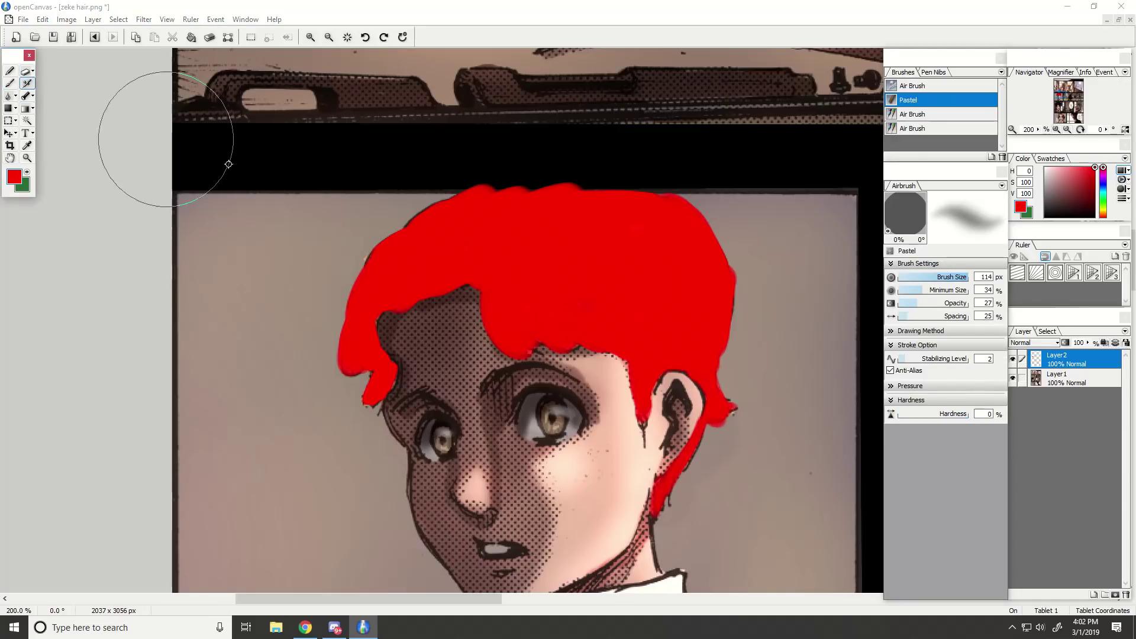
{"action": "left_click", "coordinate": [26, 71]}
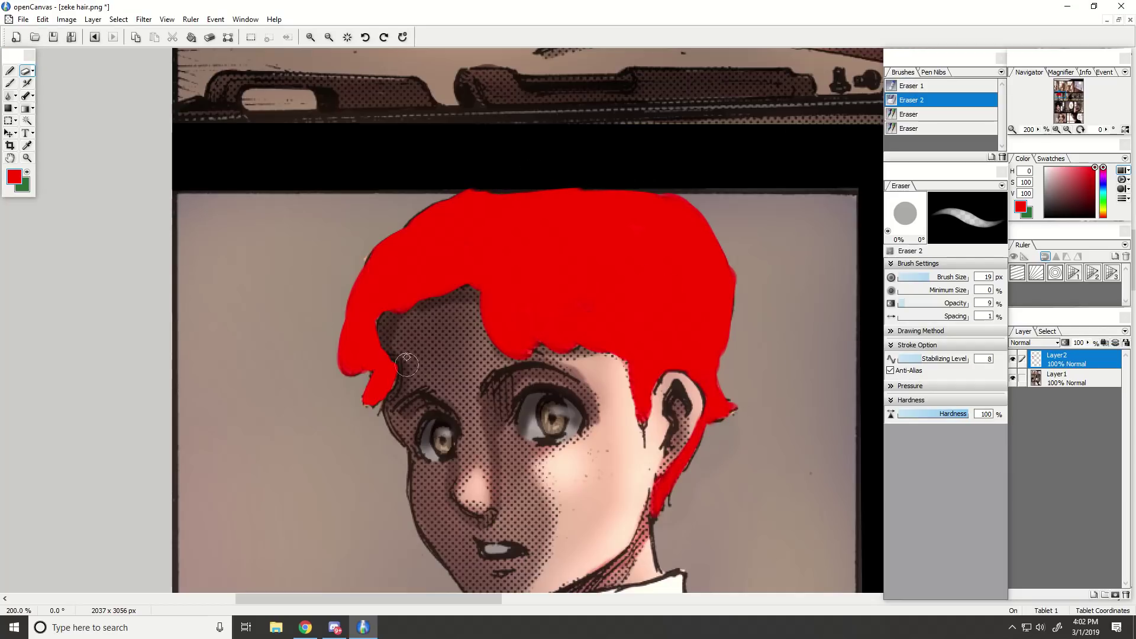
Try the Color blend mode at 68% opacity on the red hair layer.
{"action": "key", "text": "ctrl+minus"}
{"action": "left_click", "coordinate": [1031, 343]}
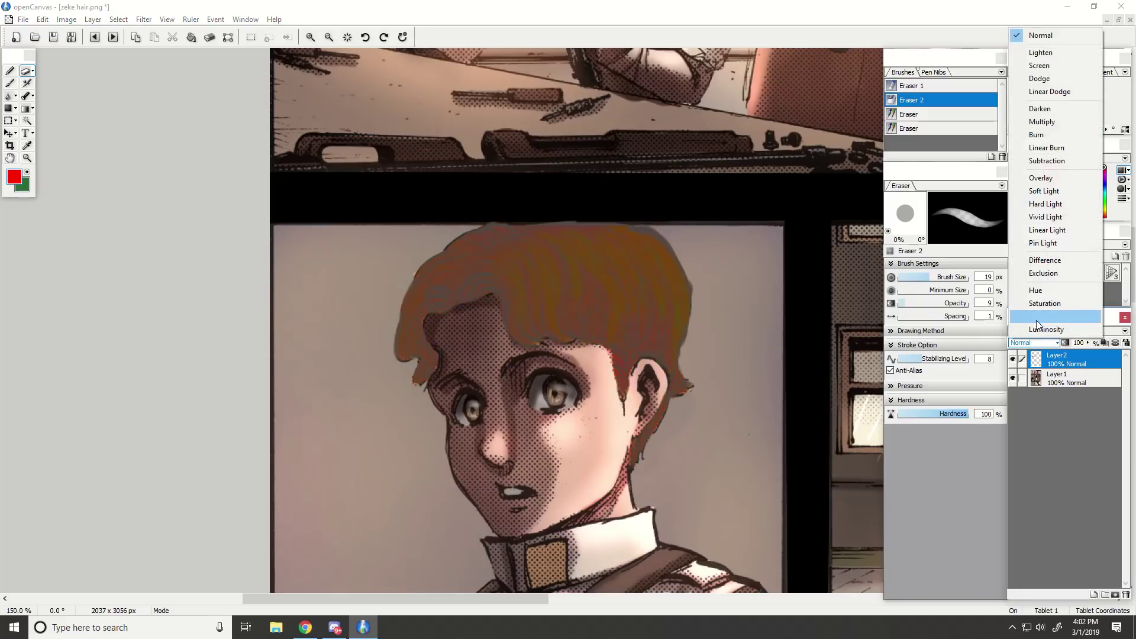
{"action": "left_click", "coordinate": [1040, 317]}
{"action": "left_click_drag", "start_coordinate": [1089, 343], "coordinate": [1092, 359]}
{"action": "key", "text": "ctrl+minus"}
{"action": "key", "text": "ctrl+minus"}
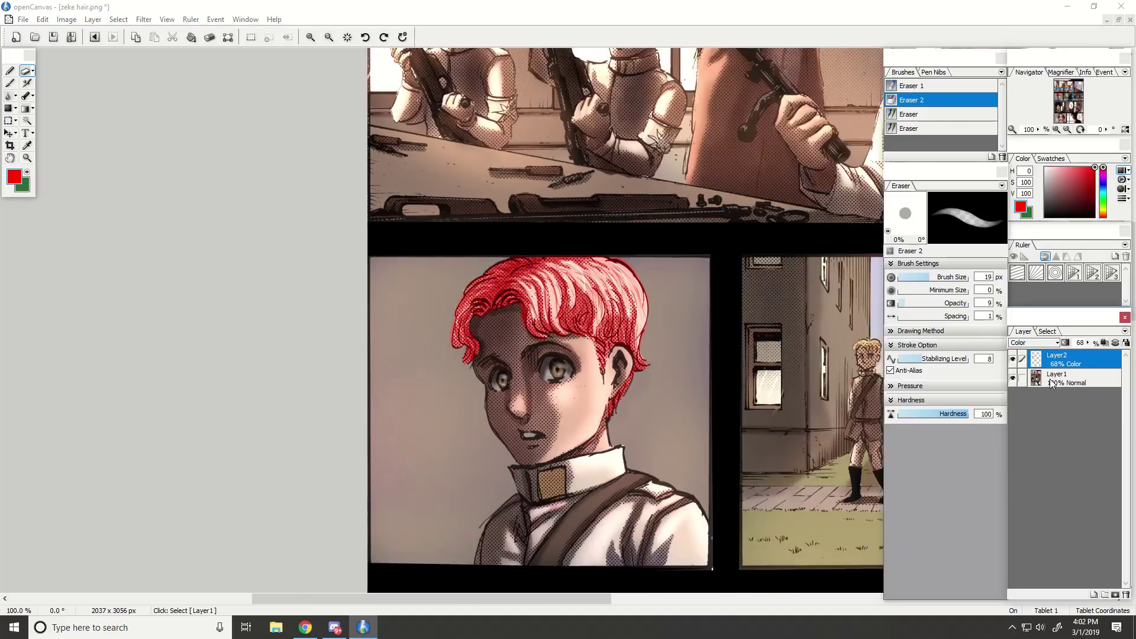
Set the red hair layer's blend mode to Multiply and its opacity to 46%.
{"action": "key", "text": "ctrl+plus"}
{"action": "key", "text": "ctrl+plus"}
{"action": "left_click", "coordinate": [1041, 342]}
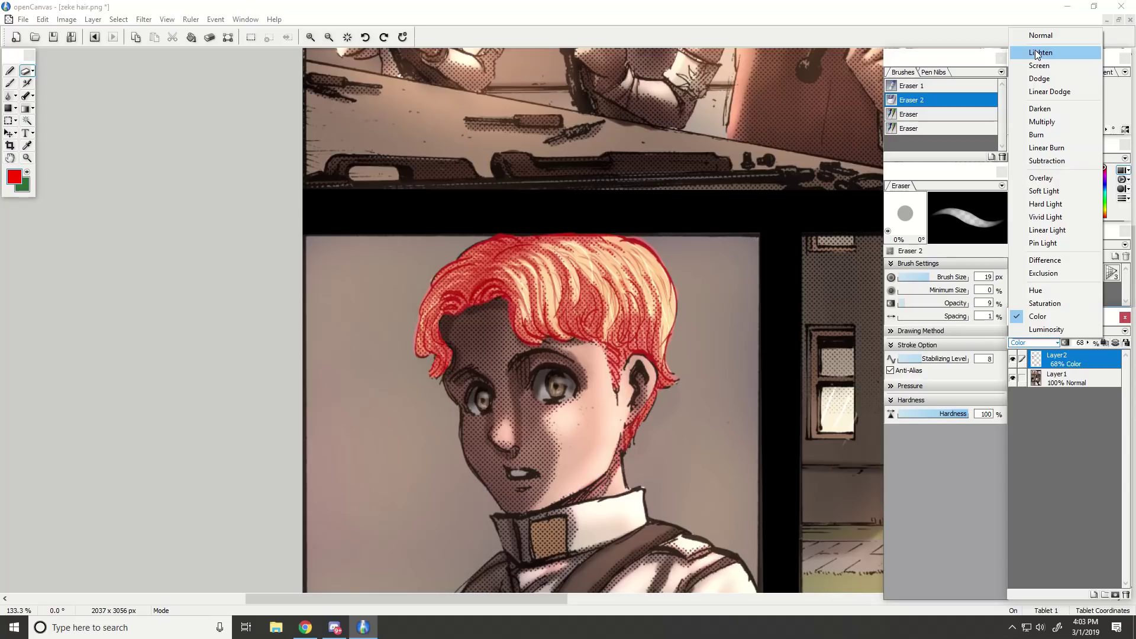
{"action": "left_click", "coordinate": [1041, 121]}
{"action": "mouse_move", "coordinate": [1086, 343]}
{"action": "left_mouse_down"}
{"action": "mouse_move", "coordinate": [1092, 362]}
{"action": "mouse_move", "coordinate": [1079, 354]}
{"action": "left_mouse_up"}
{"action": "scroll", "coordinate": [787, 477], "scroll_direction": "down", "scroll_amount": 4}
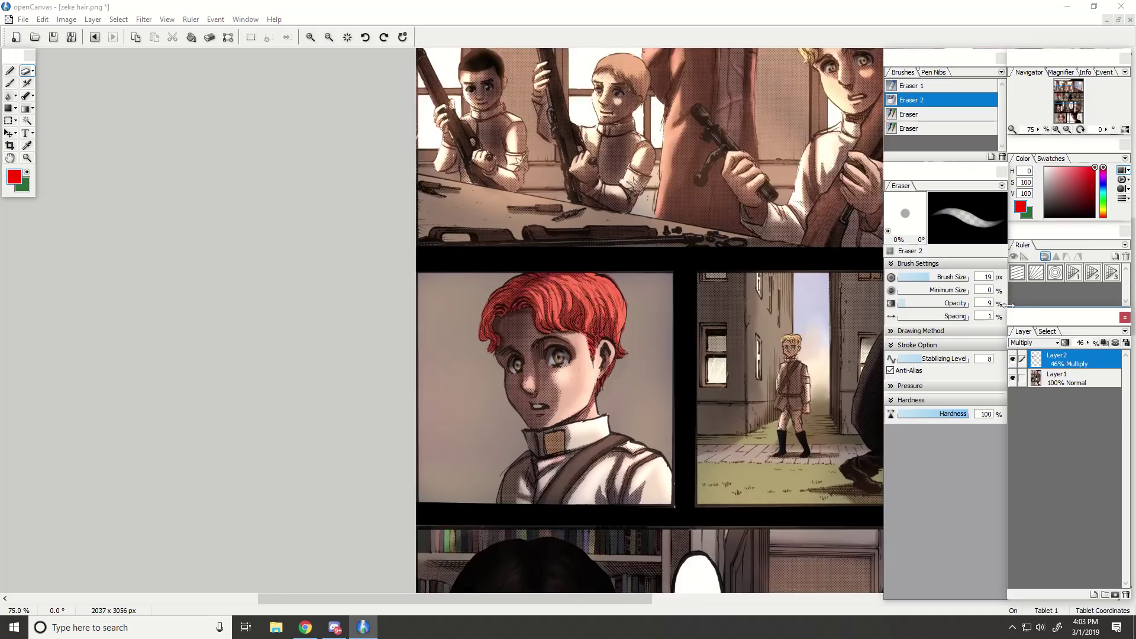
Set the red hair layer's blend mode to Linear Burn and its opacity to 21%.
{"action": "mouse_move", "coordinate": [1063, 92]}
{"action": "left_mouse_down"}
{"action": "mouse_move", "coordinate": [1064, 110]}
{"action": "mouse_move", "coordinate": [1068, 96]}
{"action": "left_mouse_up"}
{"action": "scroll", "coordinate": [1068, 95], "scroll_direction": "up", "scroll_amount": 3}
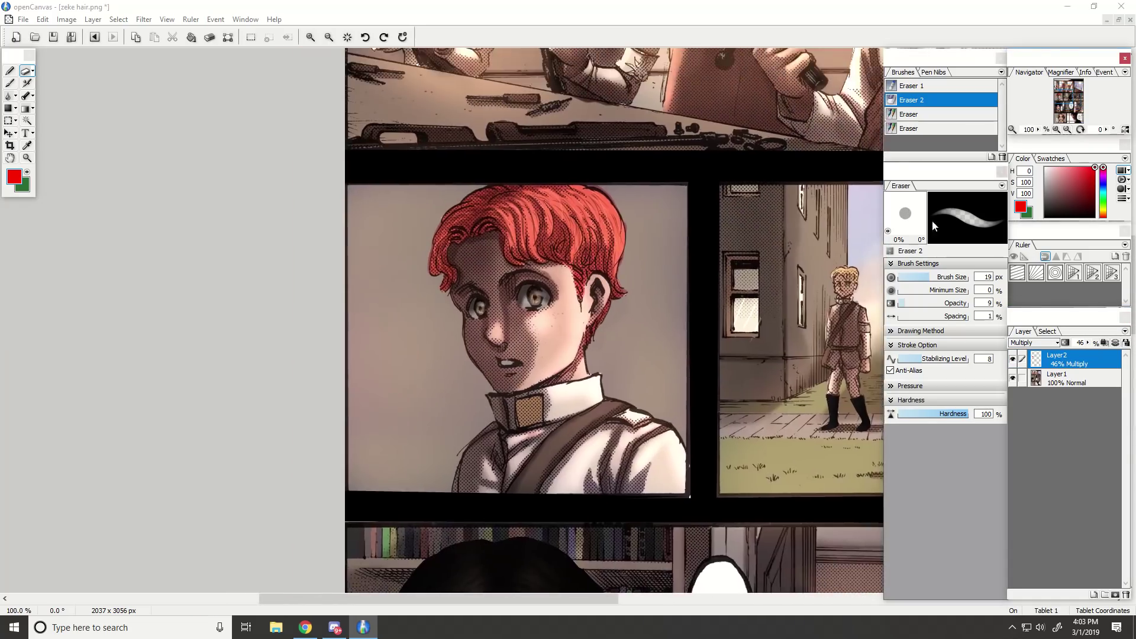
{"action": "scroll", "coordinate": [656, 456], "scroll_direction": "up", "scroll_amount": 1}
{"action": "scroll", "coordinate": [490, 266], "scroll_direction": "up", "scroll_amount": 1}
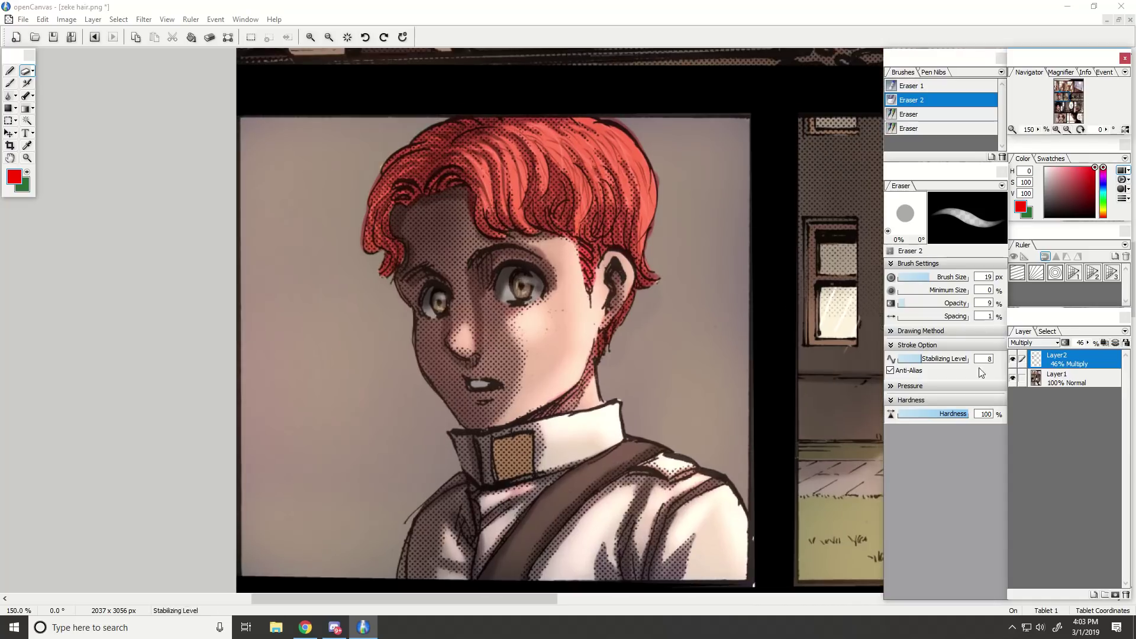
{"action": "left_click", "coordinate": [1039, 344]}
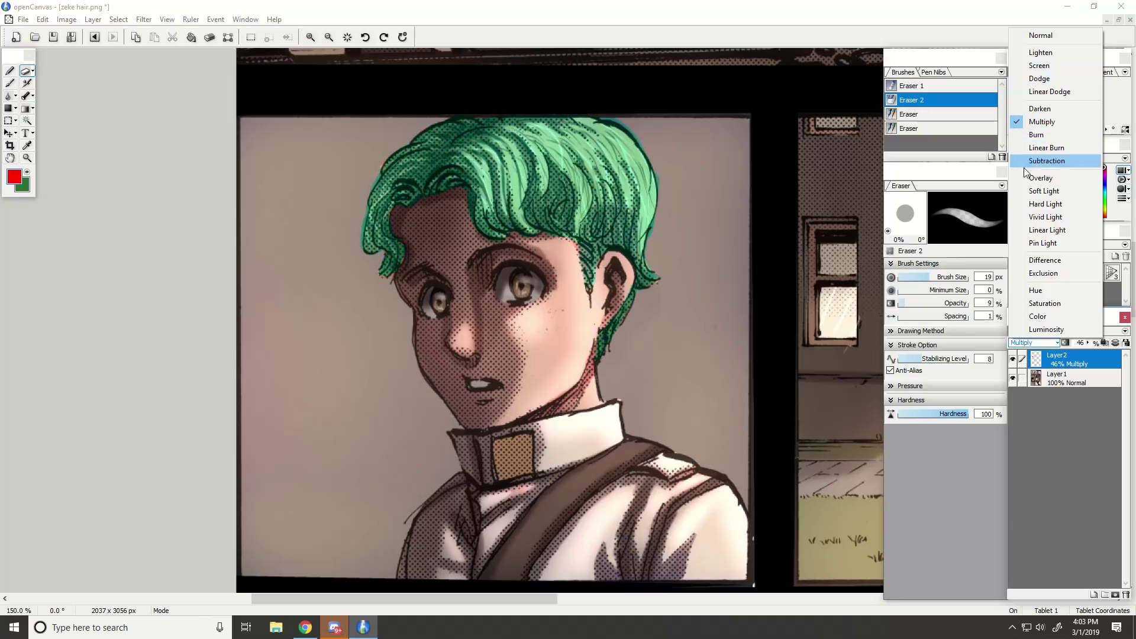
{"action": "left_click", "coordinate": [1046, 148]}
{"action": "left_click_drag", "start_coordinate": [1087, 343], "coordinate": [1091, 362]}
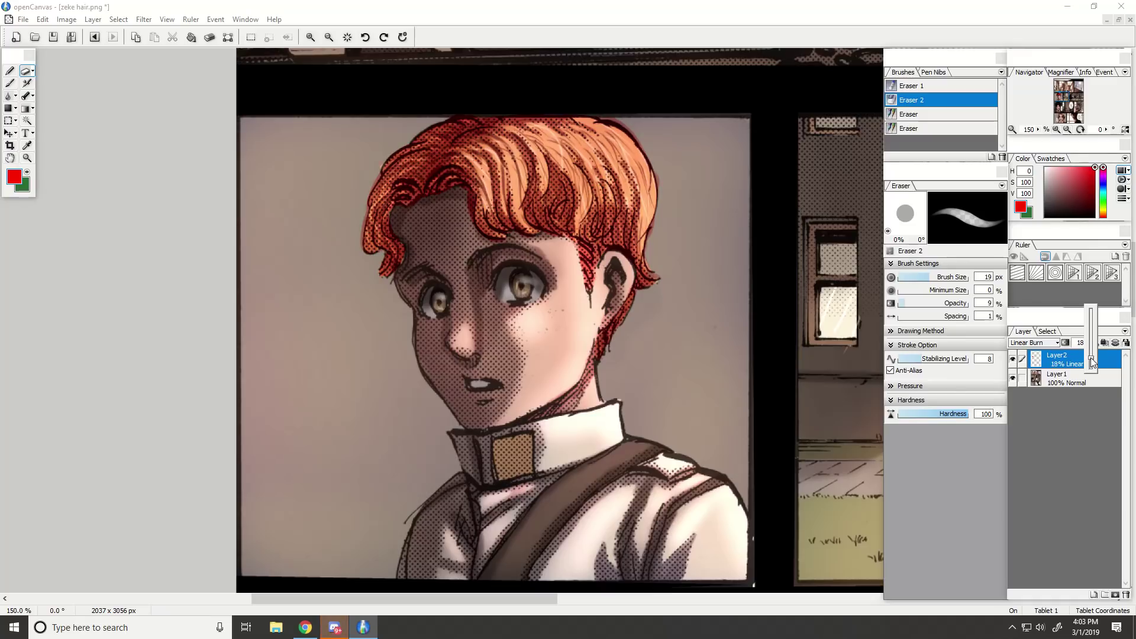
{"action": "left_click", "coordinate": [1051, 345]}
{"action": "left_click", "coordinate": [1051, 344]}
{"action": "scroll", "coordinate": [507, 512], "scroll_direction": "down", "scroll_amount": 4}
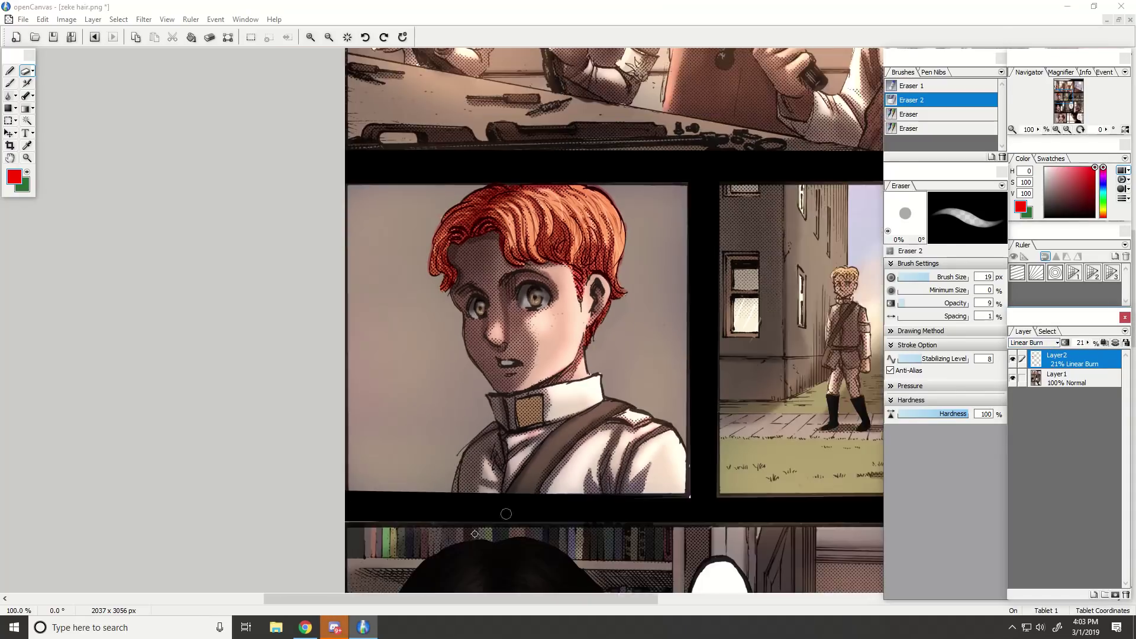
{"action": "scroll", "coordinate": [420, 520], "scroll_direction": "down", "scroll_amount": 1}
{"action": "scroll", "coordinate": [381, 582], "scroll_direction": "up", "scroll_amount": 1}
Check the Discord group chat, return to openCanvas and examine the boy's red hair up close and against the neighbouring panels.
{"action": "left_click", "coordinate": [335, 627]}
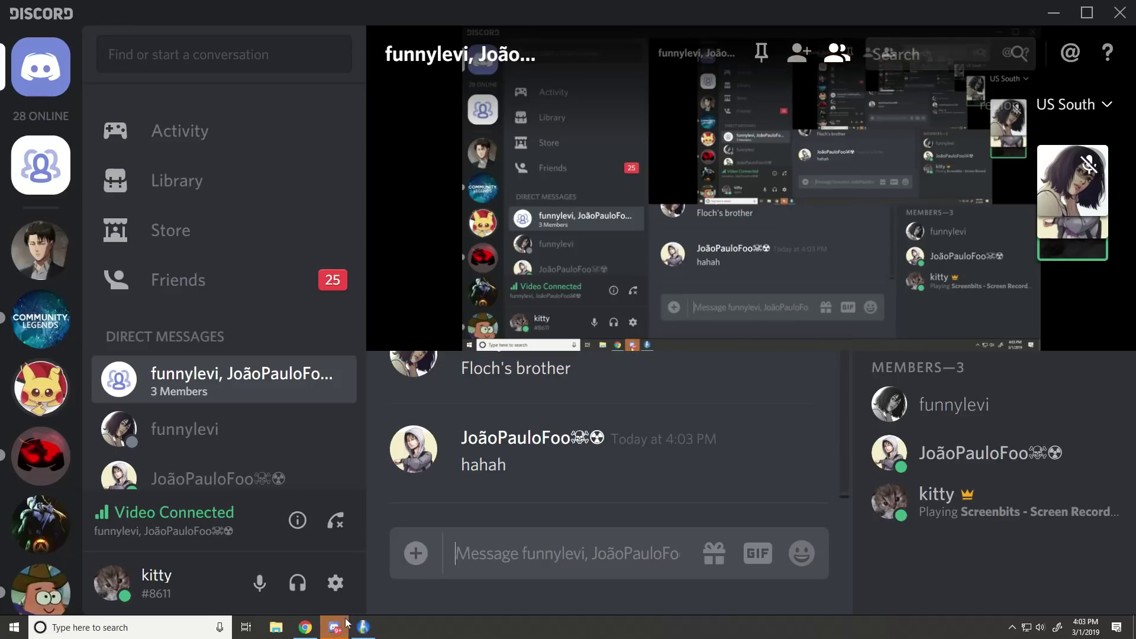
{"action": "left_click", "coordinate": [368, 632]}
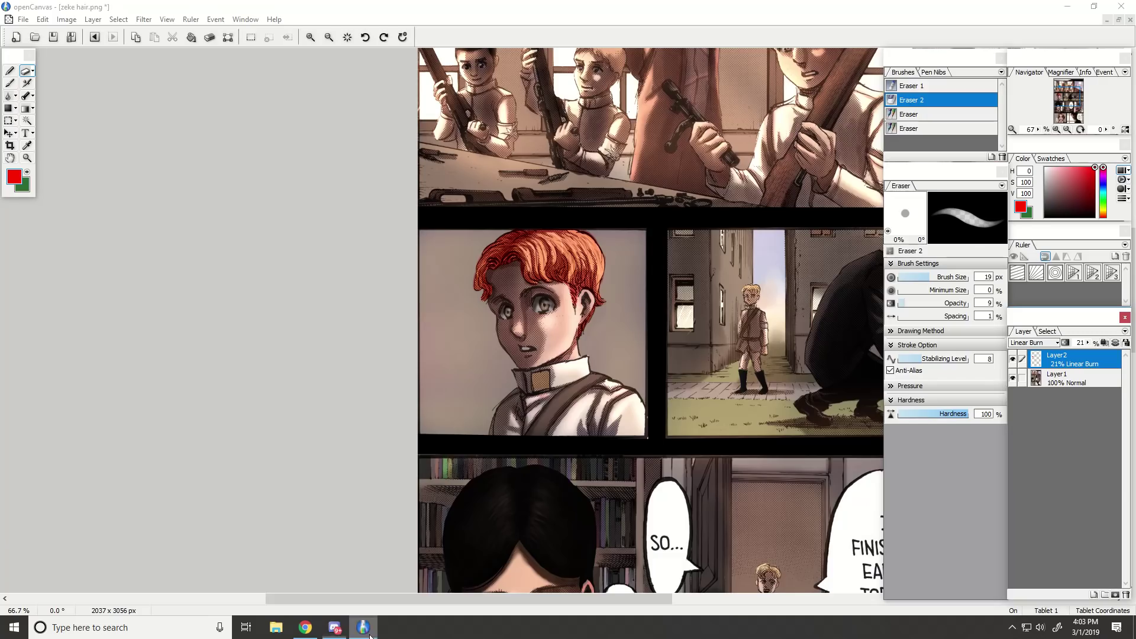
{"action": "mouse_move", "coordinate": [1072, 99]}
{"action": "left_mouse_down"}
{"action": "mouse_move", "coordinate": [1088, 105]}
{"action": "mouse_move", "coordinate": [1072, 97]}
{"action": "left_mouse_up"}
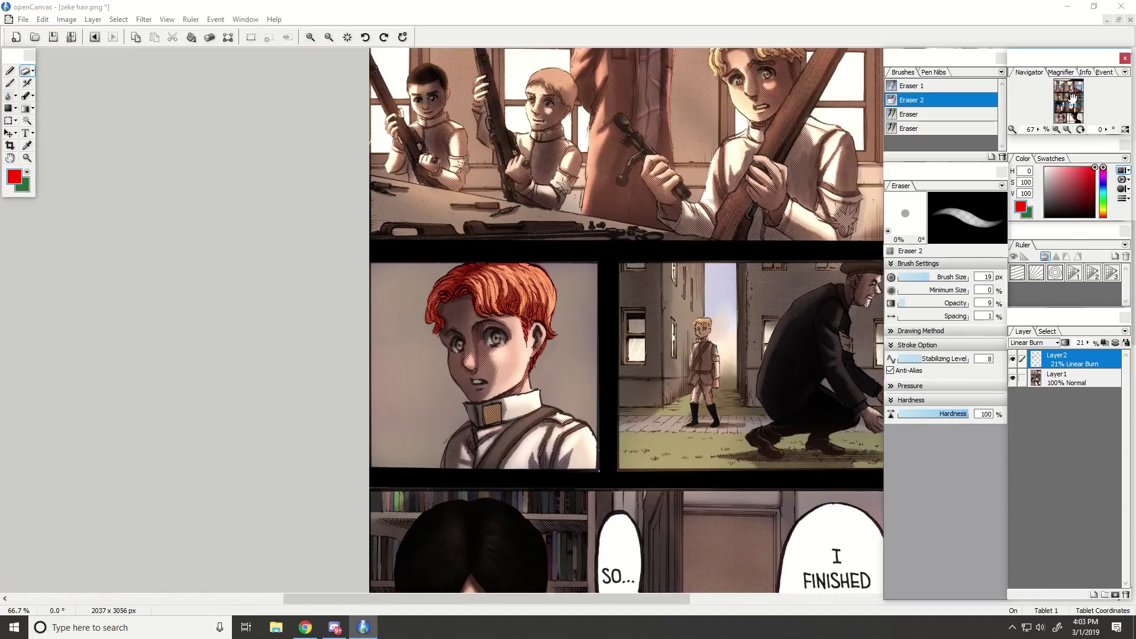
{"action": "scroll", "coordinate": [319, 157], "scroll_direction": "up", "scroll_amount": 4}
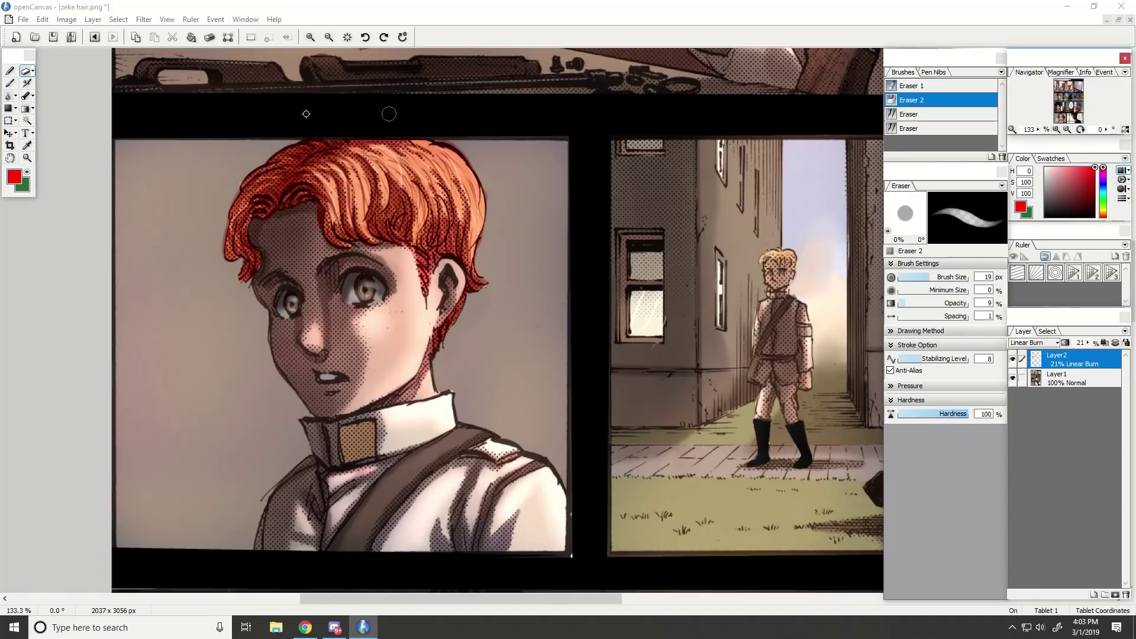
{"action": "scroll", "coordinate": [681, 115], "scroll_direction": "down", "scroll_amount": 3}
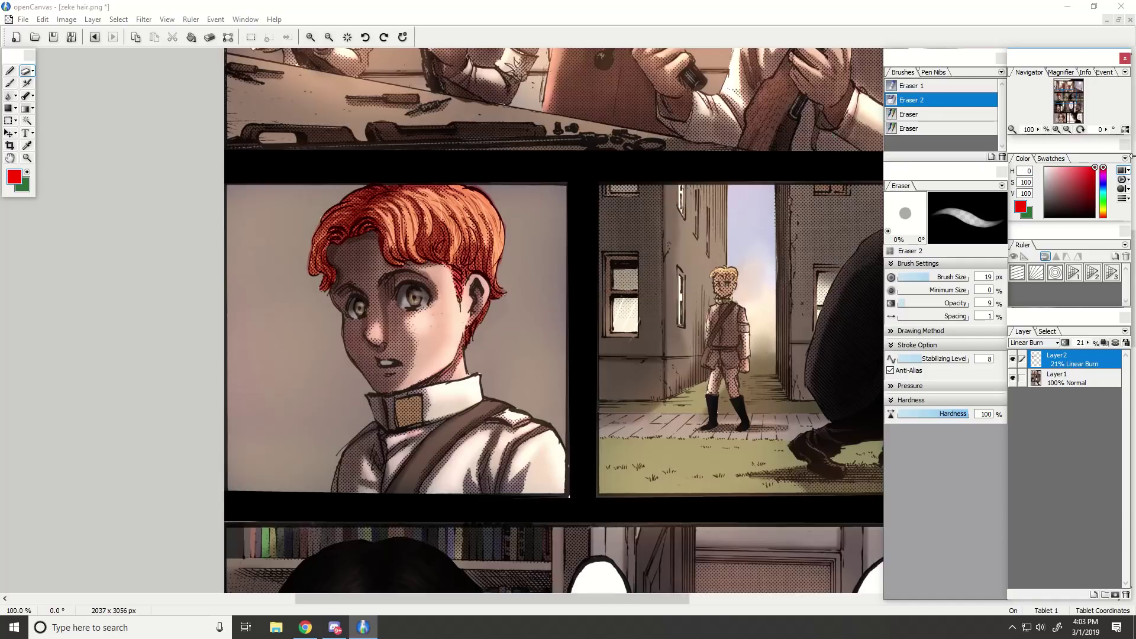
{"action": "left_click_drag", "start_coordinate": [1071, 103], "coordinate": [1074, 106]}
{"action": "scroll", "coordinate": [1074, 106], "scroll_direction": "down", "scroll_amount": 2}
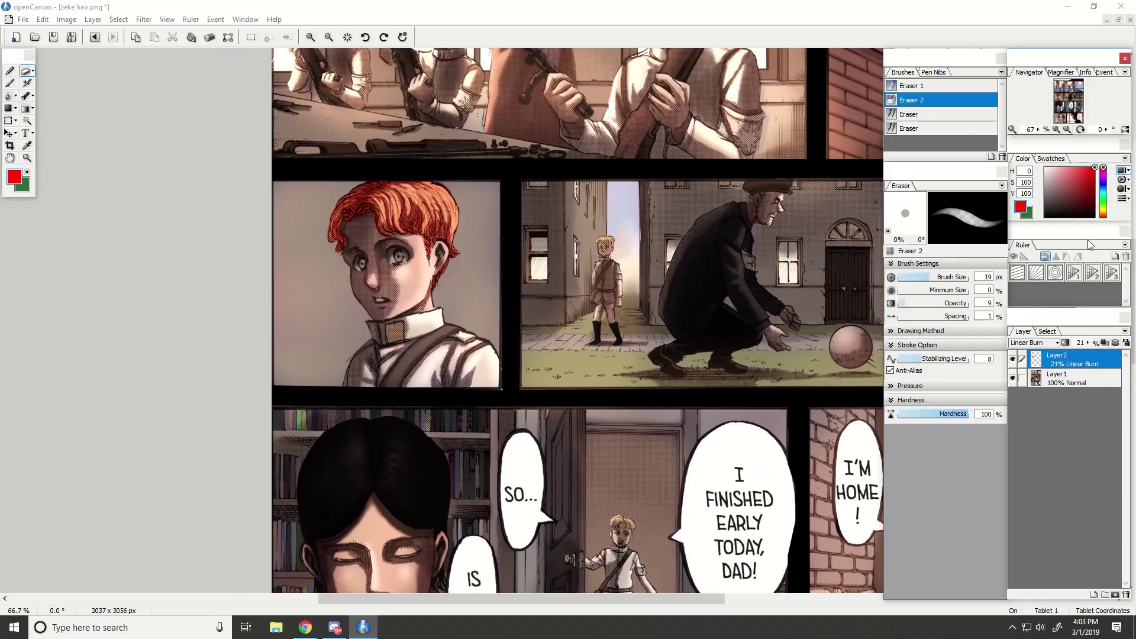
{"action": "left_click", "coordinate": [1040, 344]}
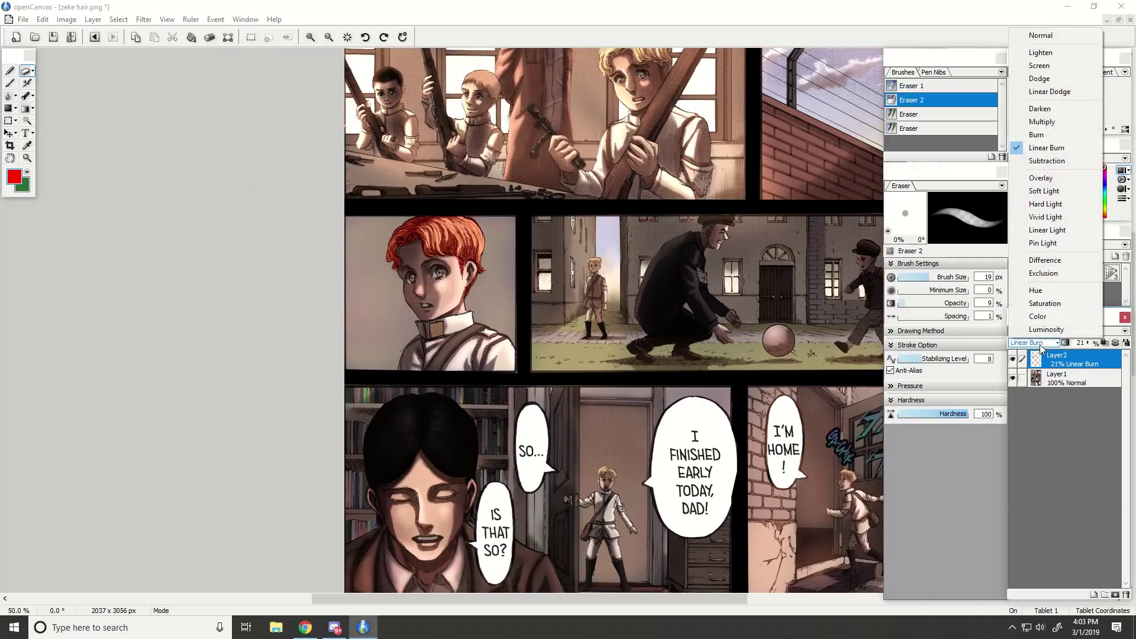
{"action": "left_click", "coordinate": [1044, 359]}
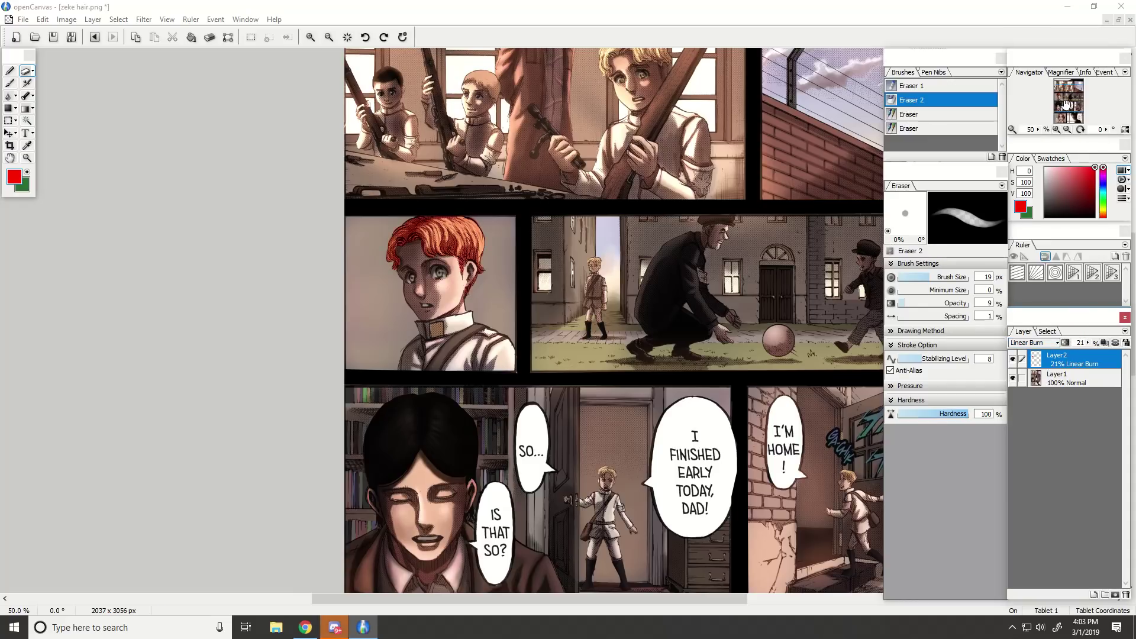
Read the newest message in the Discord group chat and return to openCanvas.
{"action": "left_click_drag", "start_coordinate": [1066, 105], "coordinate": [1070, 111]}
{"action": "scroll", "coordinate": [1065, 105], "scroll_direction": "up", "scroll_amount": 1}
{"action": "scroll", "coordinate": [1065, 105], "scroll_direction": "down", "scroll_amount": 3}
{"action": "scroll", "coordinate": [1070, 111], "scroll_direction": "up", "scroll_amount": 2}
{"action": "left_click", "coordinate": [334, 630]}
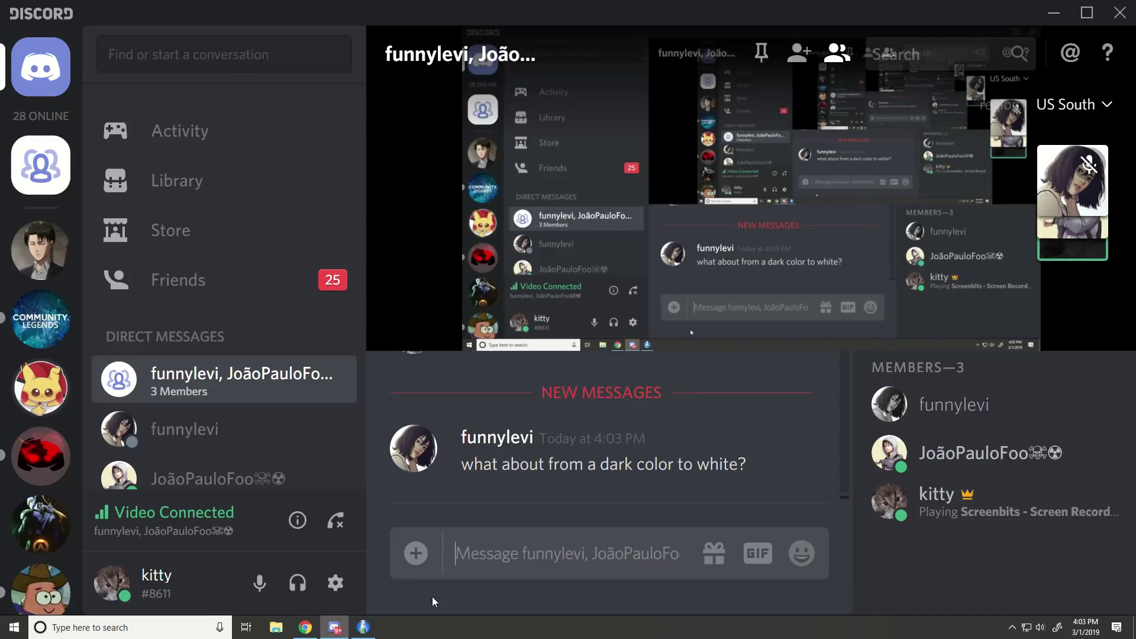
{"action": "left_click", "coordinate": [363, 628]}
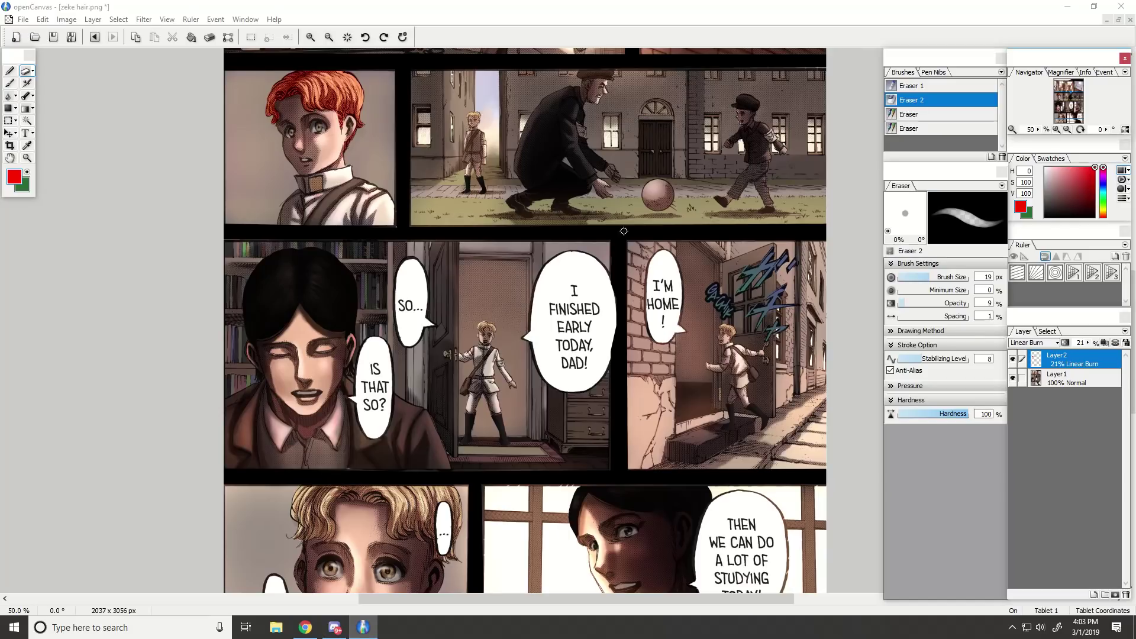
Add a new layer for the black-haired man's hair and set up the Water Color 2 brush with white as the colour.
{"action": "left_click_drag", "start_coordinate": [1080, 101], "coordinate": [1057, 106]}
{"action": "key", "text": "ctrl+plus"}
{"action": "key", "text": "ctrl+plus"}
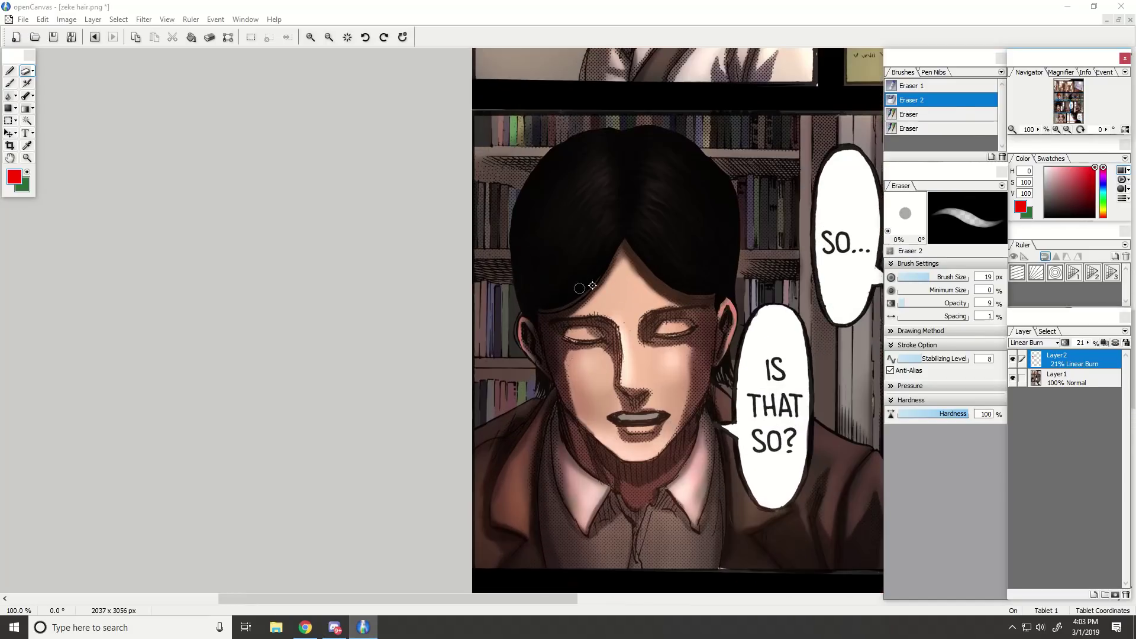
{"action": "left_click", "coordinate": [1093, 593]}
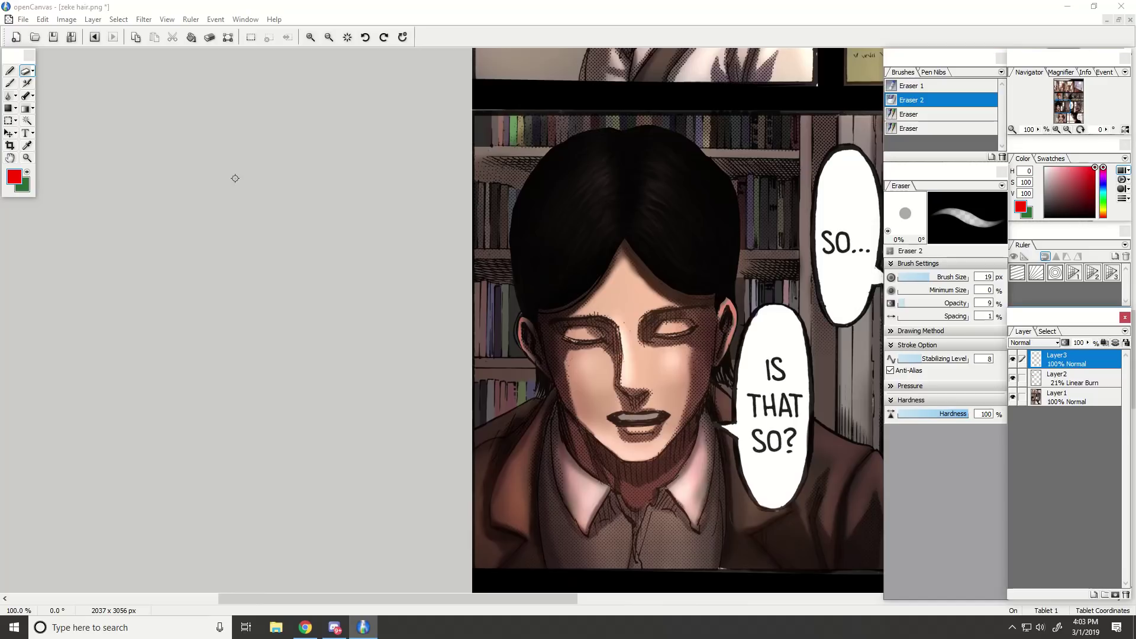
{"action": "left_click", "coordinate": [10, 71]}
{"action": "left_click", "coordinate": [1044, 168]}
{"action": "left_click_drag", "start_coordinate": [1066, 113], "coordinate": [1057, 105]}
{"action": "left_click", "coordinate": [1056, 129]}
{"action": "scroll", "coordinate": [1032, 129], "scroll_direction": "up", "scroll_amount": 1}
{"action": "left_click", "coordinate": [10, 83]}
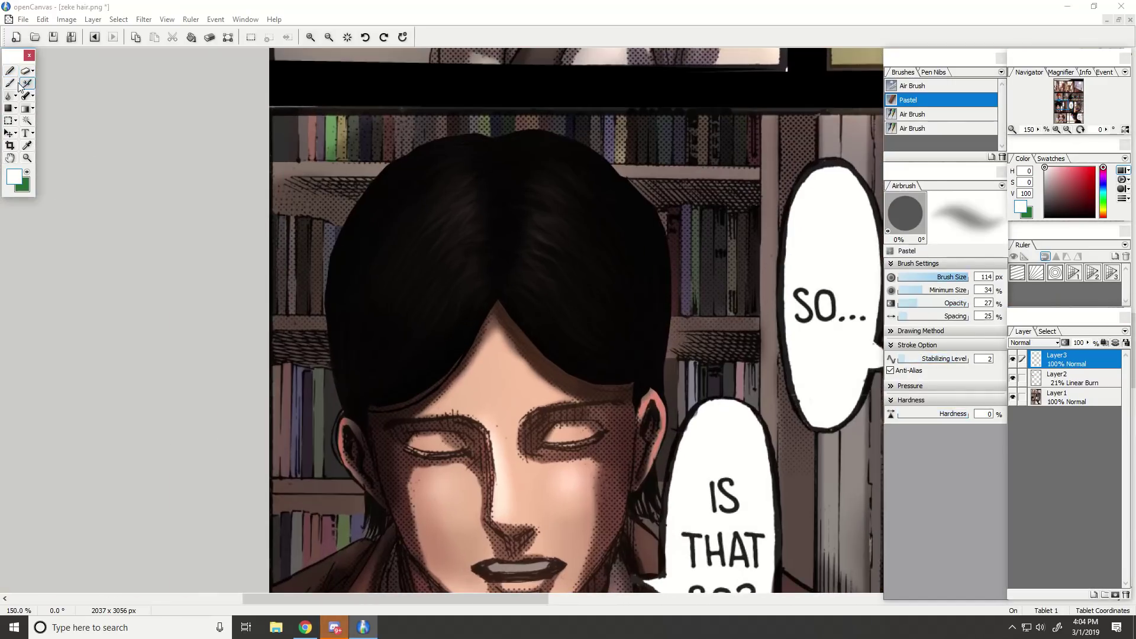
{"action": "left_click", "coordinate": [917, 100]}
Paint the man's hair white to the left of the parting with Water Color 2 at 27 px, following the fringe and outline.
{"action": "mouse_move", "coordinate": [372, 403]}
{"action": "left_mouse_down"}
{"action": "mouse_move", "coordinate": [436, 354]}
{"action": "mouse_move", "coordinate": [404, 382]}
{"action": "mouse_move", "coordinate": [432, 368]}
{"action": "left_mouse_up"}
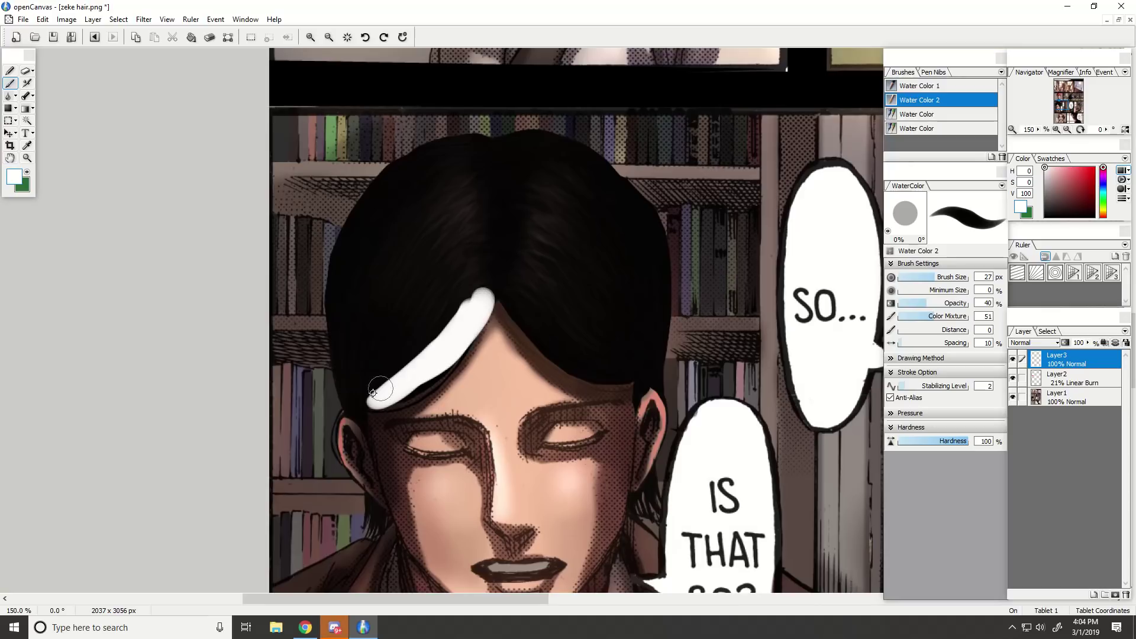
{"action": "mouse_move", "coordinate": [373, 392]}
{"action": "left_mouse_down"}
{"action": "mouse_move", "coordinate": [392, 338]}
{"action": "mouse_move", "coordinate": [363, 426]}
{"action": "left_mouse_up"}
{"action": "mouse_move", "coordinate": [340, 371]}
{"action": "left_mouse_down"}
{"action": "mouse_move", "coordinate": [348, 294]}
{"action": "mouse_move", "coordinate": [399, 197]}
{"action": "mouse_move", "coordinate": [356, 309]}
{"action": "mouse_move", "coordinate": [379, 315]}
{"action": "mouse_move", "coordinate": [367, 352]}
{"action": "mouse_move", "coordinate": [462, 284]}
{"action": "mouse_move", "coordinate": [480, 286]}
{"action": "mouse_move", "coordinate": [475, 314]}
{"action": "mouse_move", "coordinate": [442, 313]}
{"action": "mouse_move", "coordinate": [494, 206]}
{"action": "mouse_move", "coordinate": [440, 198]}
{"action": "mouse_move", "coordinate": [434, 187]}
{"action": "mouse_move", "coordinate": [367, 214]}
{"action": "left_mouse_up"}
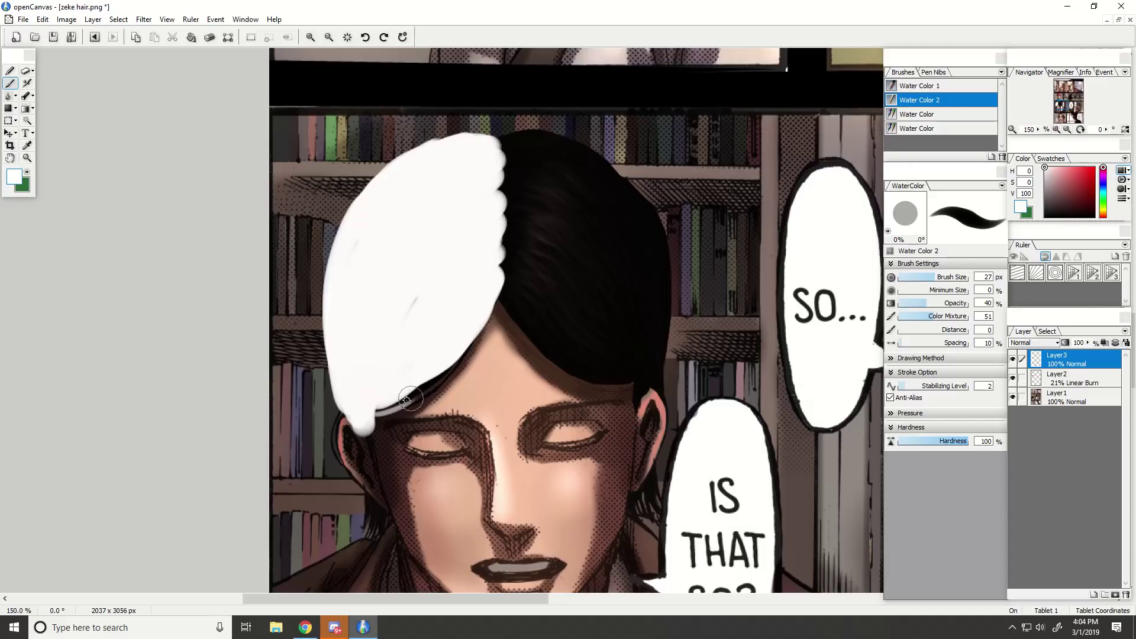
Cover the hair to the right of the man's parting in white, out to the outline and down to the ear.
{"action": "scroll", "coordinate": [447, 368], "scroll_direction": "up", "scroll_amount": 1}
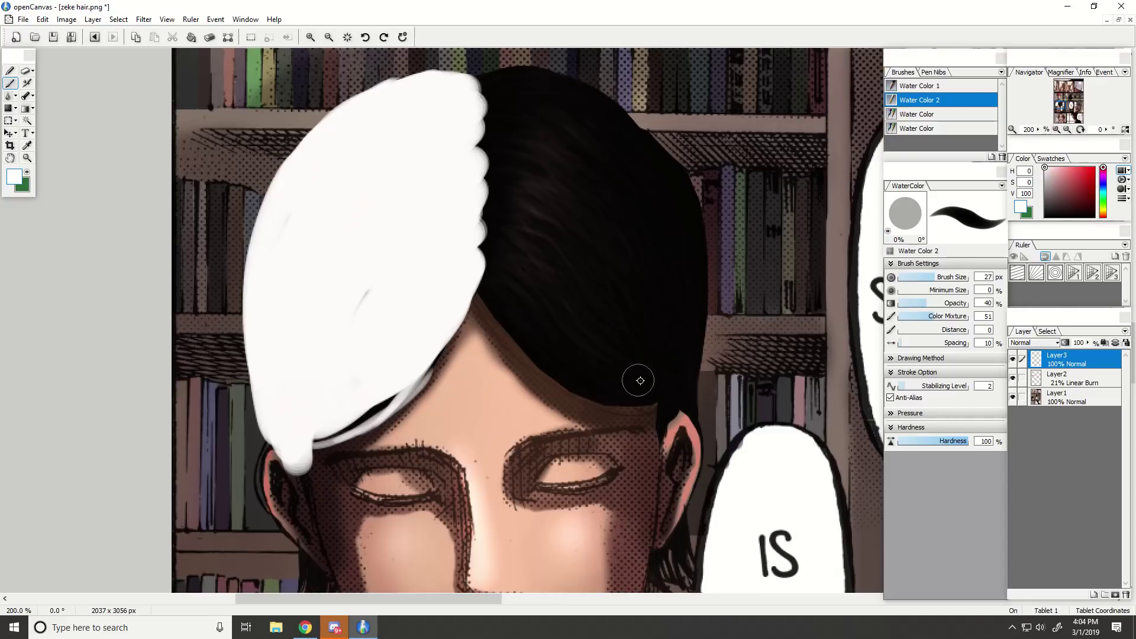
{"action": "mouse_move", "coordinate": [640, 380]}
{"action": "left_mouse_down"}
{"action": "mouse_move", "coordinate": [587, 375]}
{"action": "mouse_move", "coordinate": [602, 385]}
{"action": "mouse_move", "coordinate": [535, 344]}
{"action": "mouse_move", "coordinate": [498, 287]}
{"action": "mouse_move", "coordinate": [513, 280]}
{"action": "mouse_move", "coordinate": [470, 161]}
{"action": "left_mouse_up"}
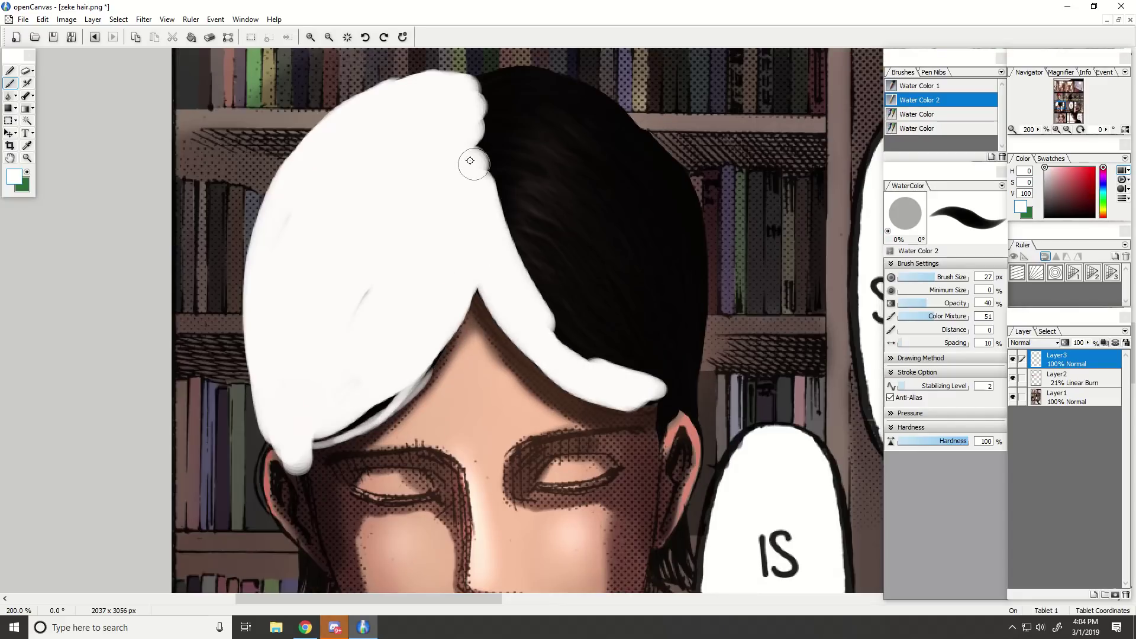
{"action": "mouse_move", "coordinate": [459, 122]}
{"action": "left_mouse_down"}
{"action": "mouse_move", "coordinate": [504, 86]}
{"action": "mouse_move", "coordinate": [651, 177]}
{"action": "mouse_move", "coordinate": [697, 355]}
{"action": "mouse_move", "coordinate": [692, 418]}
{"action": "mouse_move", "coordinate": [693, 346]}
{"action": "left_mouse_up"}
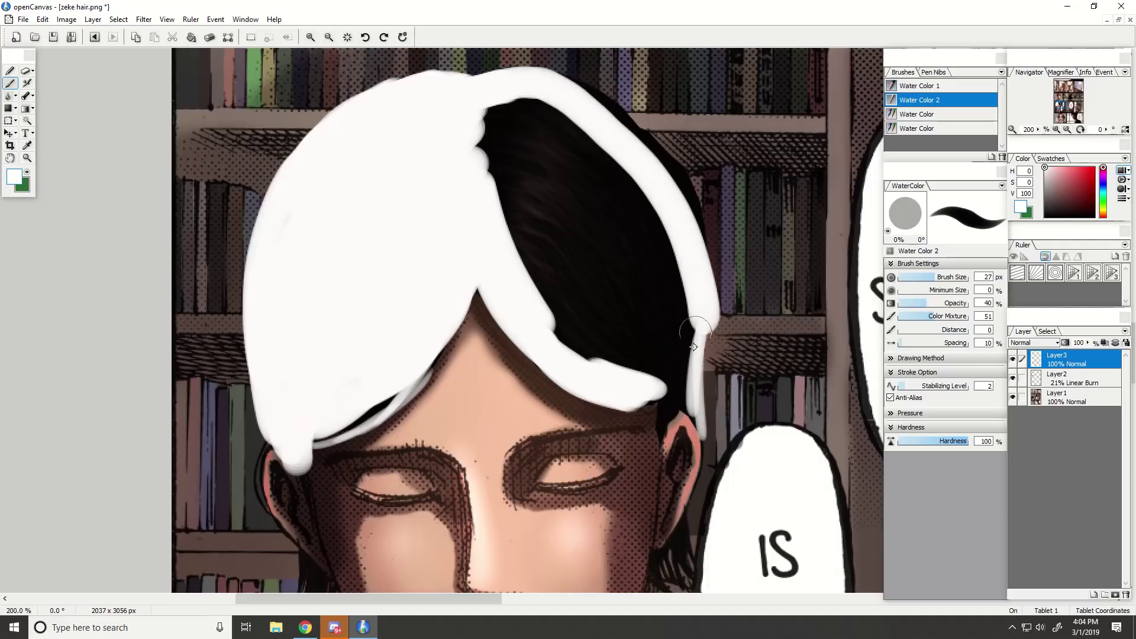
{"action": "mouse_move", "coordinate": [689, 400]}
{"action": "left_mouse_down"}
{"action": "mouse_move", "coordinate": [684, 321]}
{"action": "mouse_move", "coordinate": [660, 237]}
{"action": "mouse_move", "coordinate": [628, 353]}
{"action": "mouse_move", "coordinate": [616, 366]}
{"action": "mouse_move", "coordinate": [576, 342]}
{"action": "mouse_move", "coordinate": [549, 244]}
{"action": "mouse_move", "coordinate": [578, 247]}
{"action": "mouse_move", "coordinate": [538, 116]}
{"action": "left_mouse_up"}
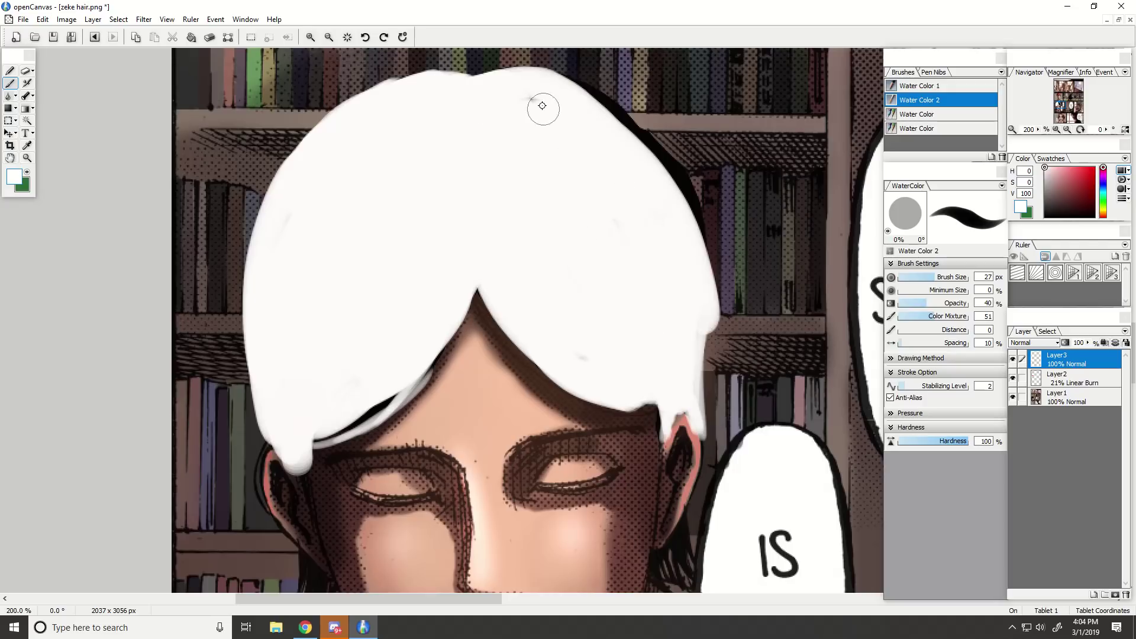
{"action": "mouse_move", "coordinate": [696, 272]}
{"action": "left_mouse_down"}
{"action": "mouse_move", "coordinate": [678, 197]}
{"action": "mouse_move", "coordinate": [640, 147]}
{"action": "mouse_move", "coordinate": [601, 105]}
{"action": "mouse_move", "coordinate": [544, 73]}
{"action": "mouse_move", "coordinate": [604, 93]}
{"action": "mouse_move", "coordinate": [527, 60]}
{"action": "mouse_move", "coordinate": [645, 117]}
{"action": "left_mouse_up"}
Lower the white hair layer's opacity to 60% and erase the white spilling past the hair outline with Eraser 2 at 19 px.
{"action": "key", "text": "e"}
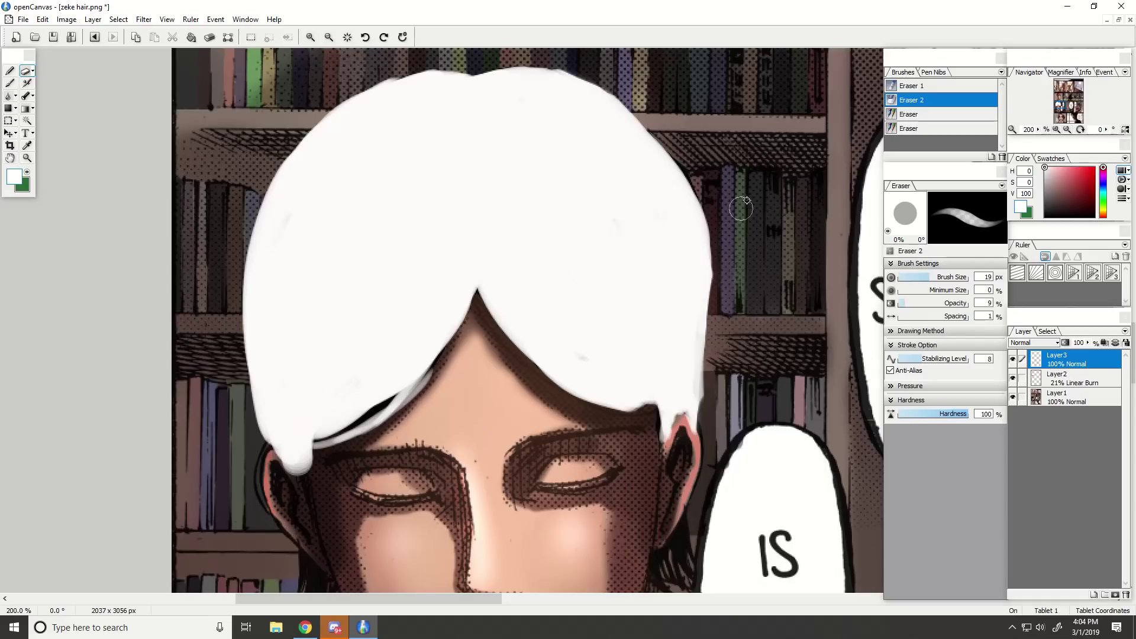
{"action": "left_click", "coordinate": [1087, 343]}
{"action": "left_click_drag", "start_coordinate": [1090, 351], "coordinate": [1090, 368]}
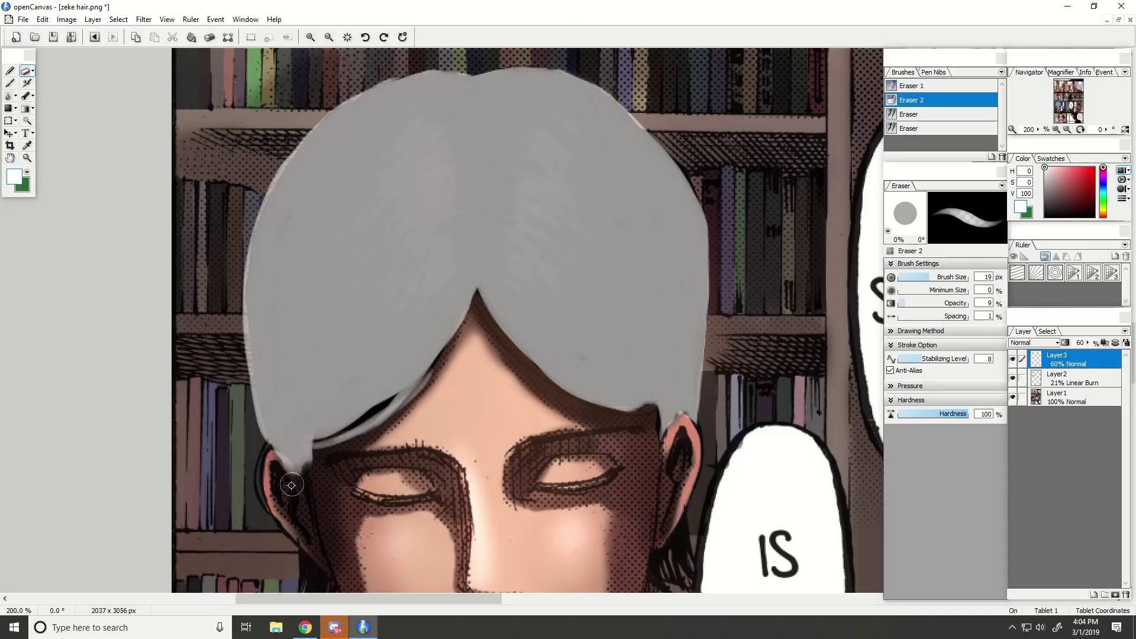
{"action": "mouse_move", "coordinate": [263, 439]}
{"action": "left_mouse_down"}
{"action": "mouse_move", "coordinate": [240, 318]}
{"action": "mouse_move", "coordinate": [250, 226]}
{"action": "mouse_move", "coordinate": [242, 316]}
{"action": "mouse_move", "coordinate": [294, 131]}
{"action": "mouse_move", "coordinate": [390, 87]}
{"action": "left_mouse_up"}
Paint the short strands of hair below both of the man's ears white with the Water Color 2 brush.
{"action": "left_click", "coordinate": [13, 85]}
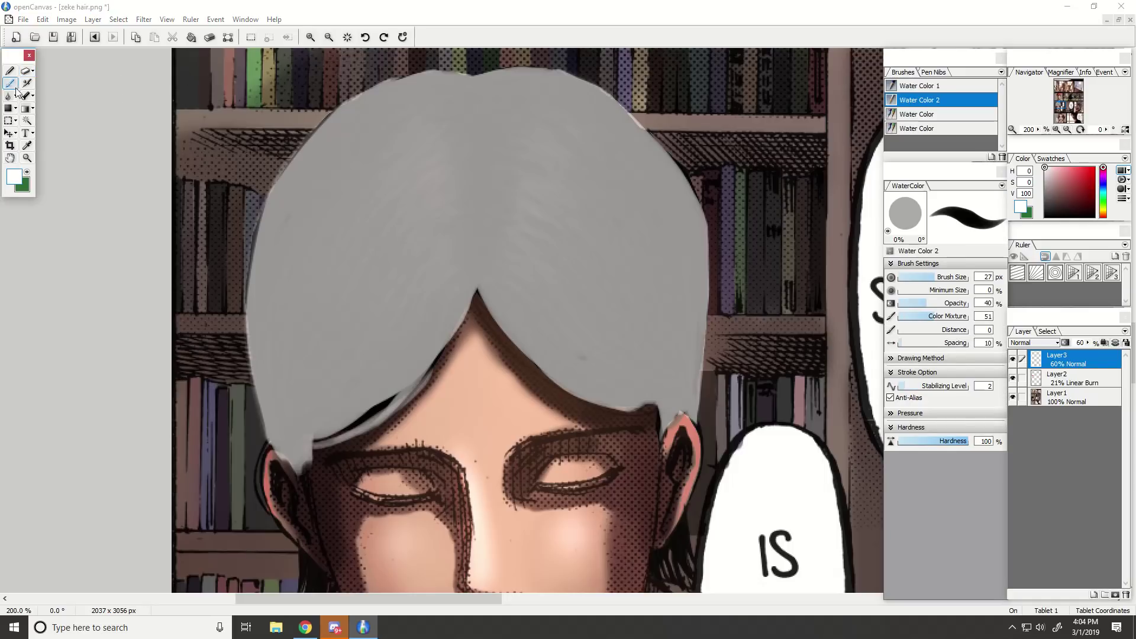
{"action": "scroll", "coordinate": [403, 85], "scroll_direction": "down", "scroll_amount": 4}
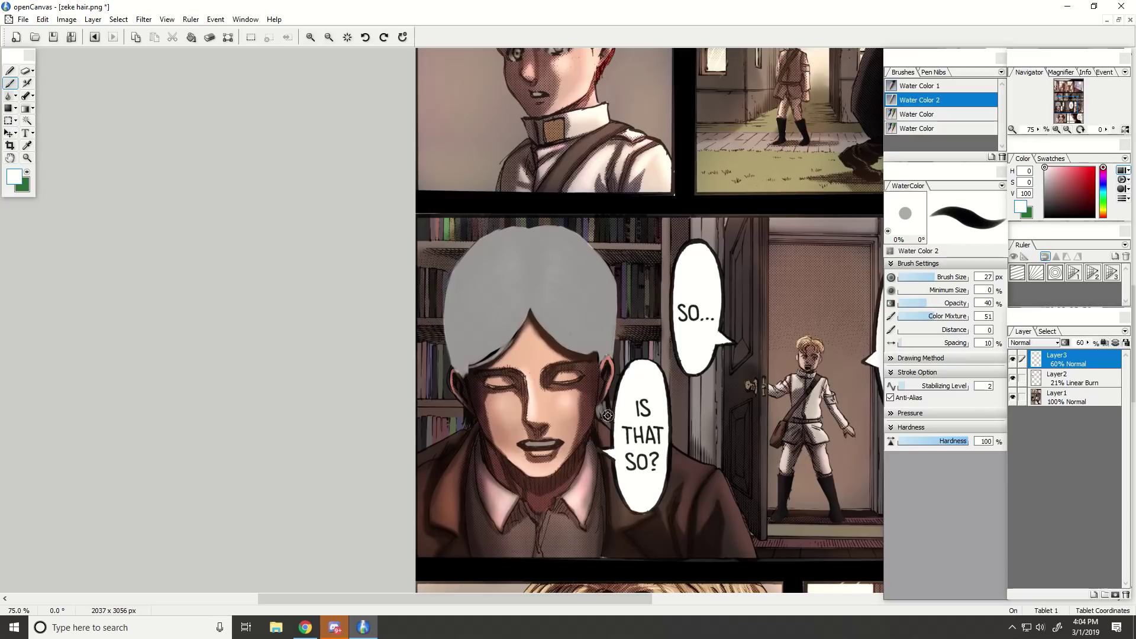
{"action": "scroll", "coordinate": [649, 286], "scroll_direction": "up", "scroll_amount": 1}
{"action": "left_click_drag", "start_coordinate": [1069, 110], "coordinate": [1057, 107]}
{"action": "scroll", "coordinate": [692, 183], "scroll_direction": "up", "scroll_amount": 1}
{"action": "scroll", "coordinate": [562, 314], "scroll_direction": "up", "scroll_amount": 1}
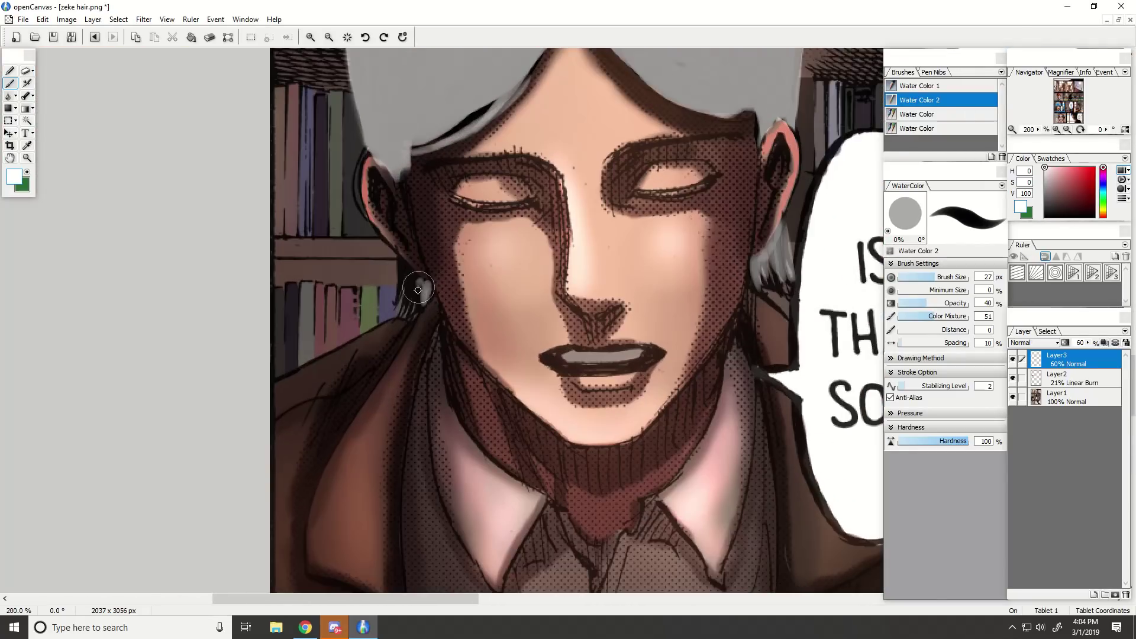
{"action": "left_click_drag", "start_coordinate": [412, 291], "coordinate": [399, 259]}
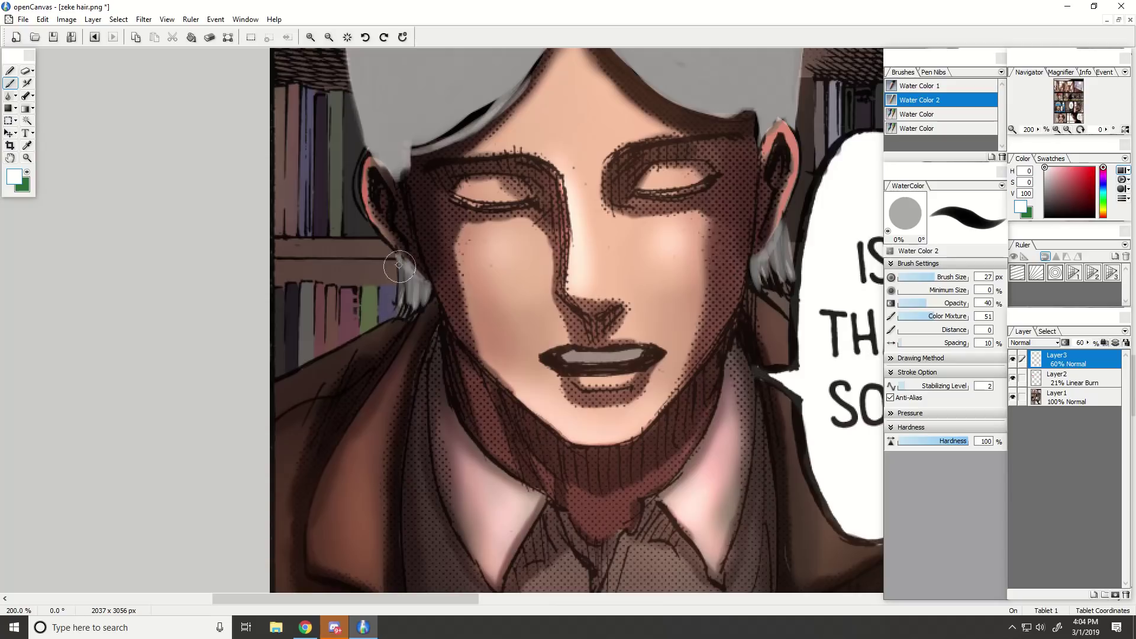
{"action": "left_click", "coordinate": [25, 71]}
Try the Screen blend mode on the man's white hair layer with its opacity raised to 100%.
{"action": "scroll", "coordinate": [537, 287], "scroll_direction": "down", "scroll_amount": 3}
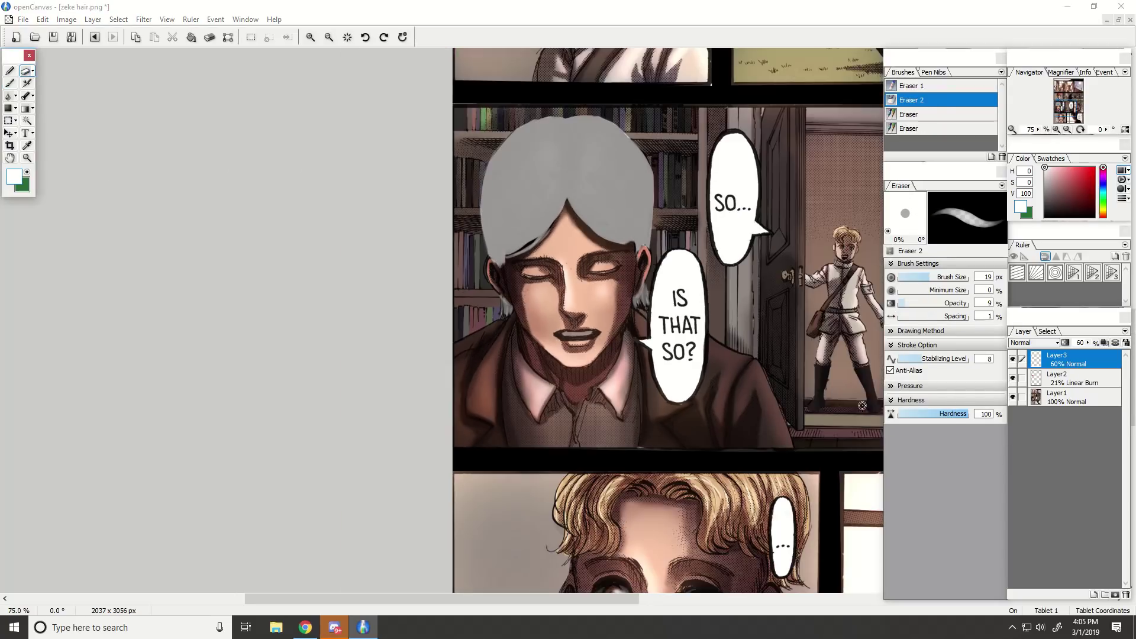
{"action": "left_click_drag", "start_coordinate": [1064, 105], "coordinate": [1067, 104]}
{"action": "left_click", "coordinate": [1056, 130]}
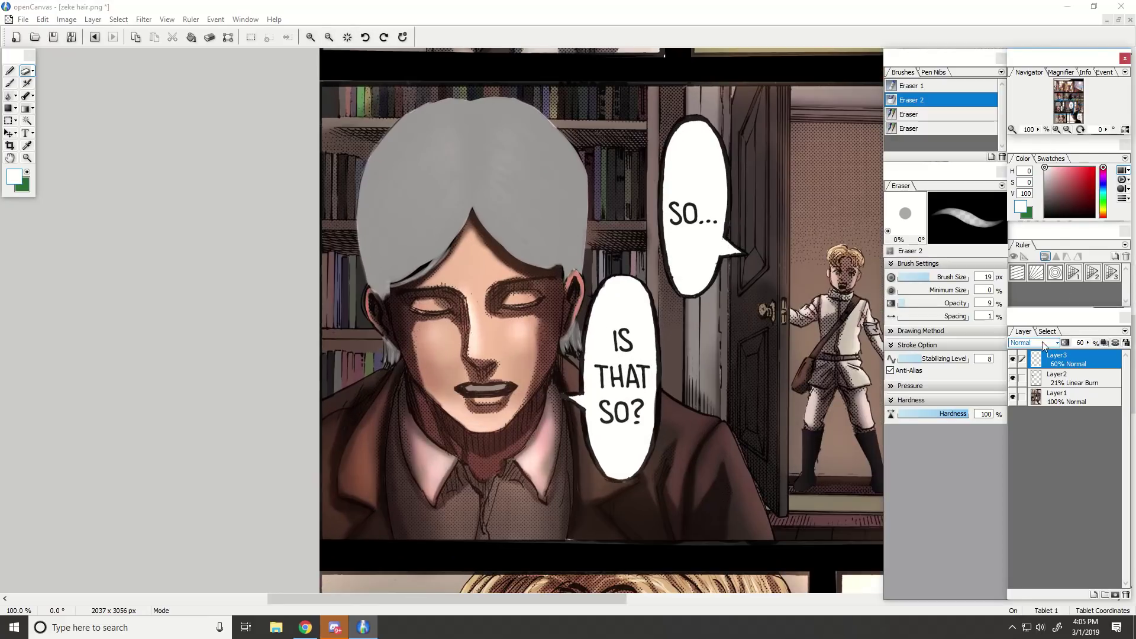
{"action": "left_click", "coordinate": [1041, 342]}
{"action": "left_click", "coordinate": [1057, 34]}
{"action": "left_click", "coordinate": [1032, 343]}
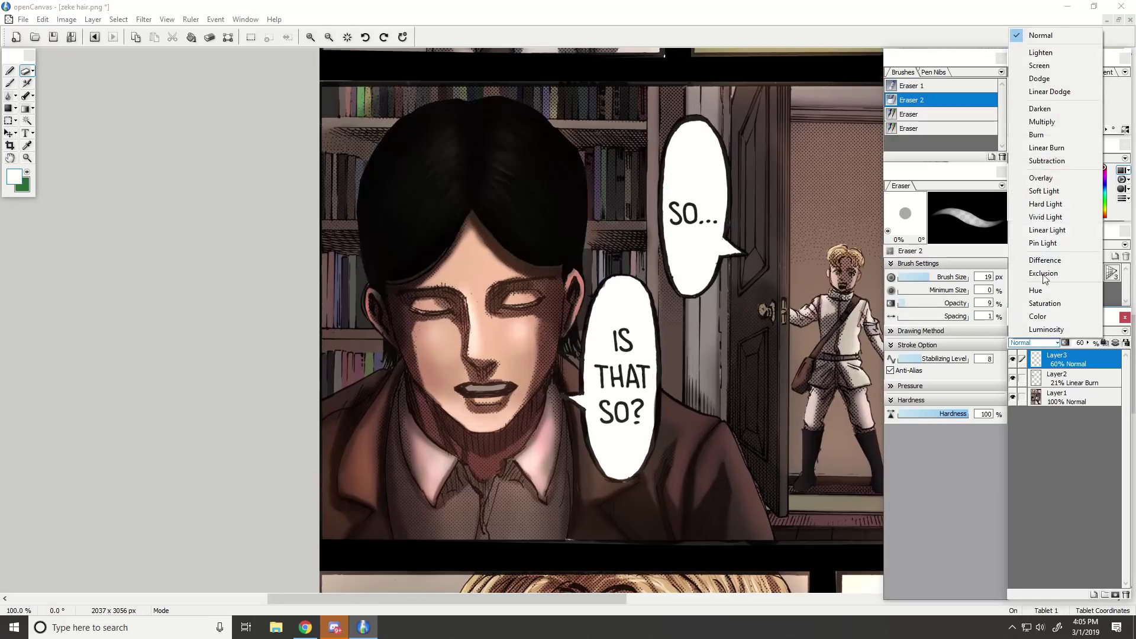
{"action": "left_click", "coordinate": [1049, 64]}
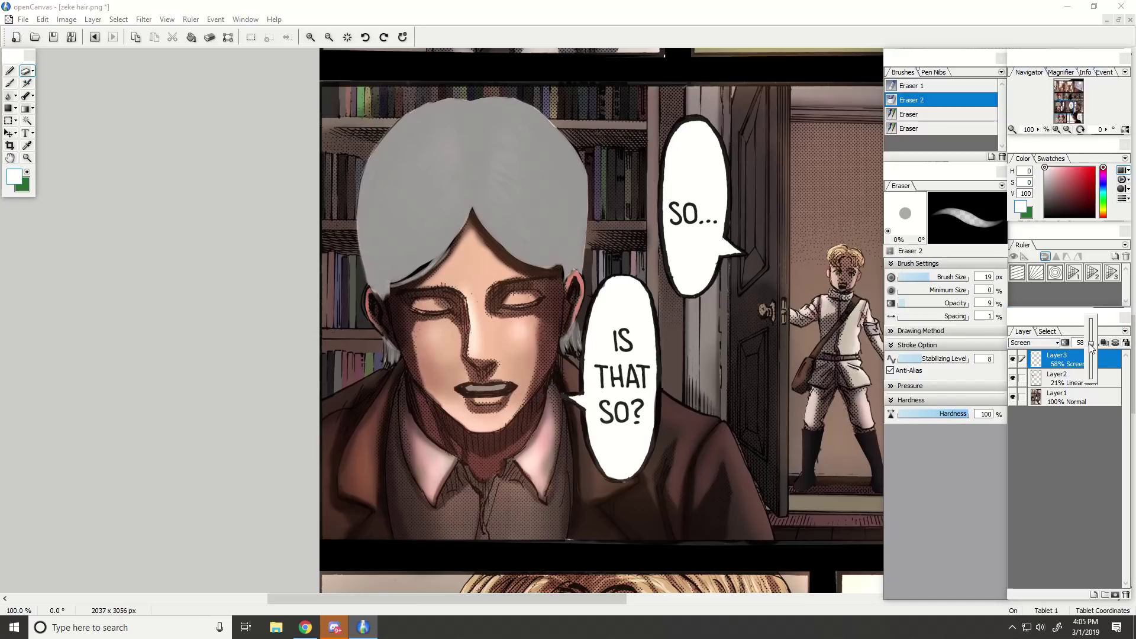
{"action": "left_click_drag", "start_coordinate": [1087, 343], "coordinate": [1105, 281]}
Try the Lighten blend mode on the man's white hair layer at 66% opacity.
{"action": "left_click", "coordinate": [1056, 342]}
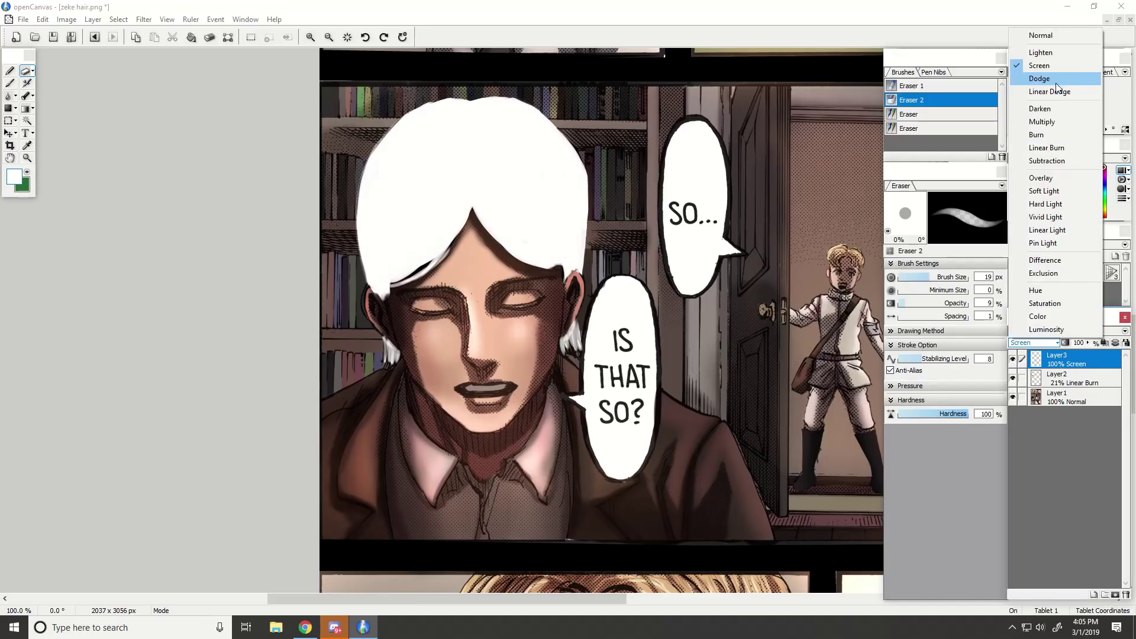
{"action": "left_click", "coordinate": [1058, 52]}
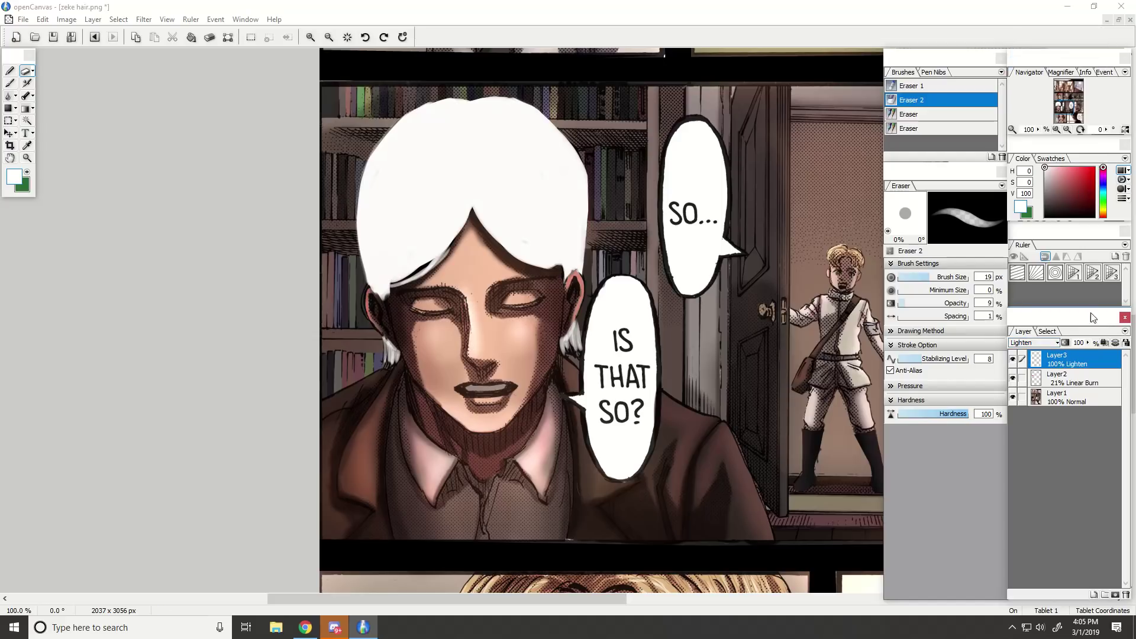
{"action": "mouse_move", "coordinate": [1087, 343]}
{"action": "left_mouse_down"}
{"action": "mouse_move", "coordinate": [1091, 367]}
{"action": "mouse_move", "coordinate": [1083, 359]}
{"action": "left_mouse_up"}
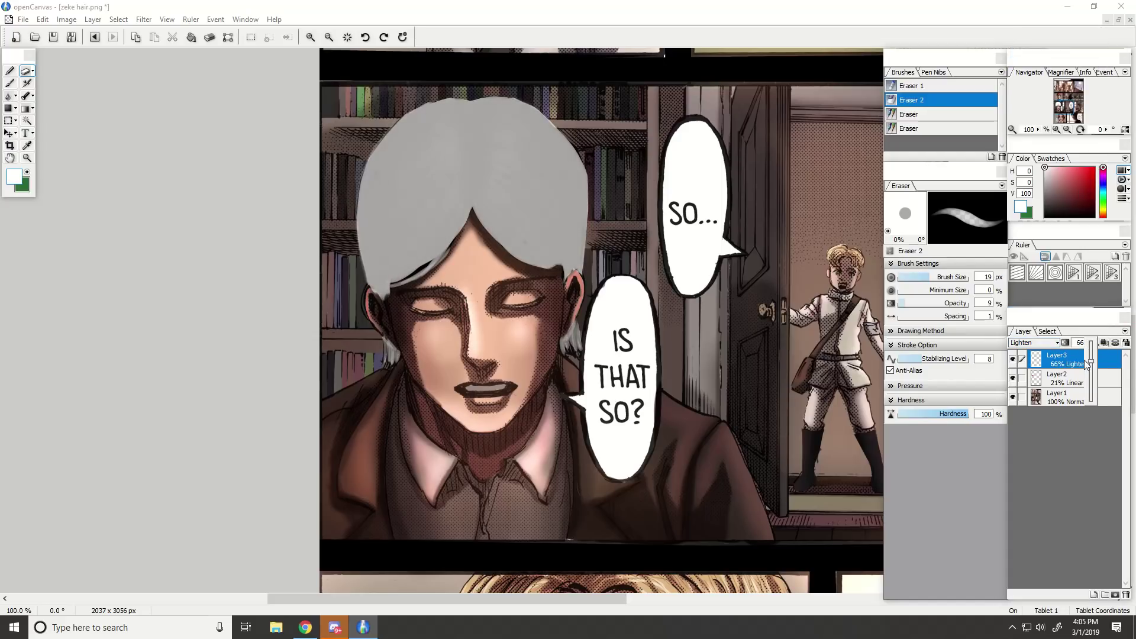
Set the man's white hair layer to Linear Dodge at 27% opacity.
{"action": "left_click", "coordinate": [1056, 343]}
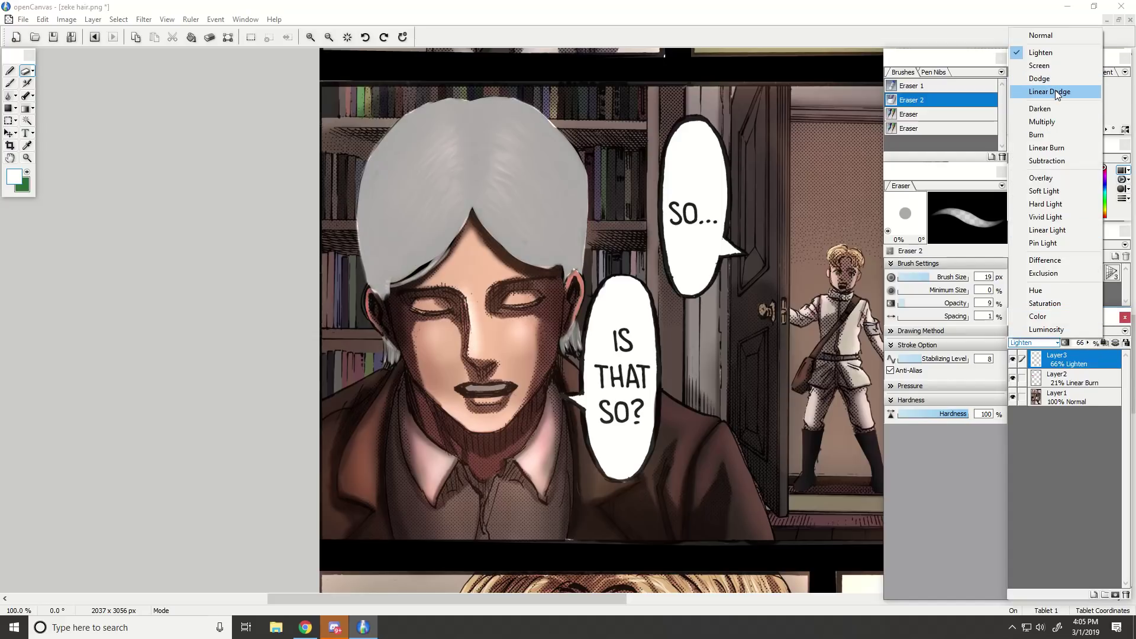
{"action": "left_click", "coordinate": [1055, 91]}
{"action": "left_click_drag", "start_coordinate": [1090, 342], "coordinate": [1092, 369]}
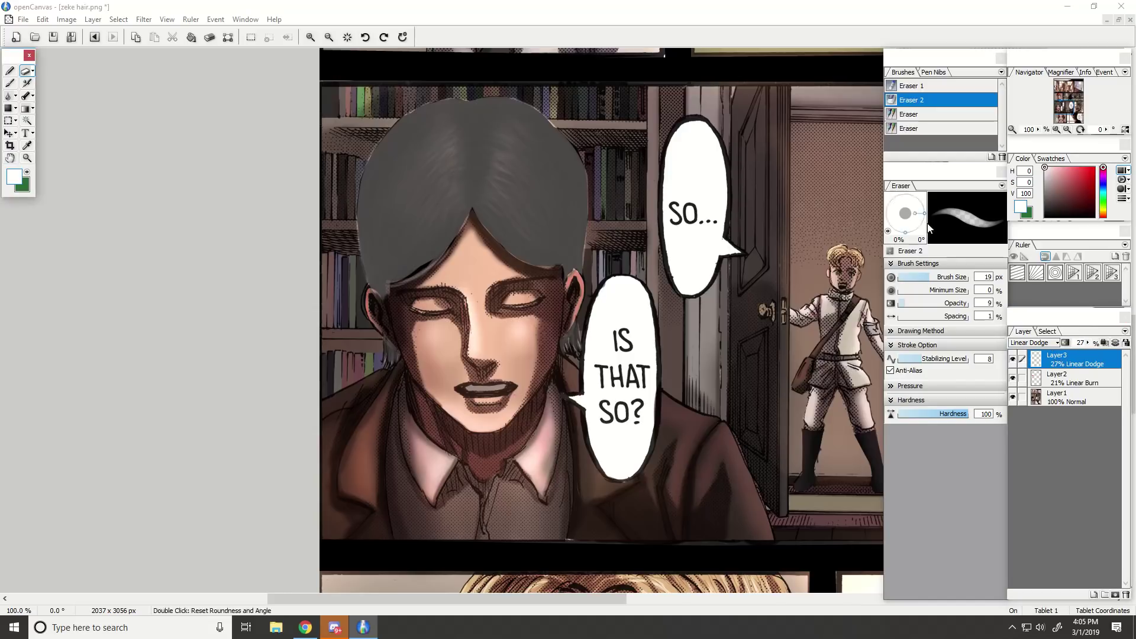
Fade the white at the lower side of the man's hair with the soft Eraser at 219 px and 4% opacity.
{"action": "left_click", "coordinate": [958, 115]}
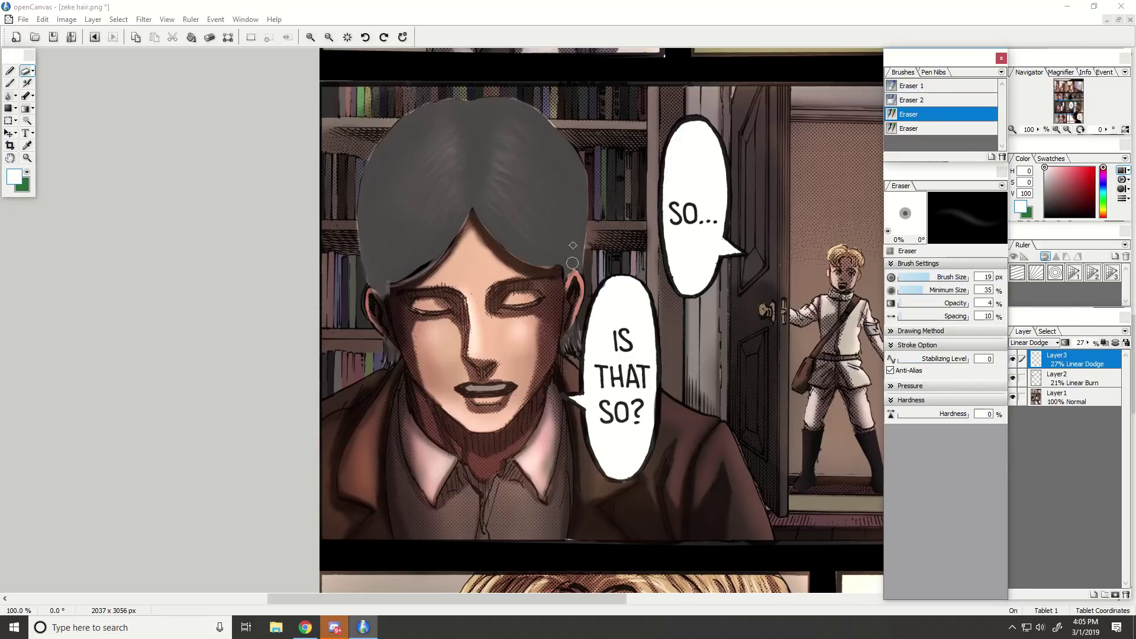
{"action": "left_click_drag", "start_coordinate": [942, 283], "coordinate": [968, 278]}
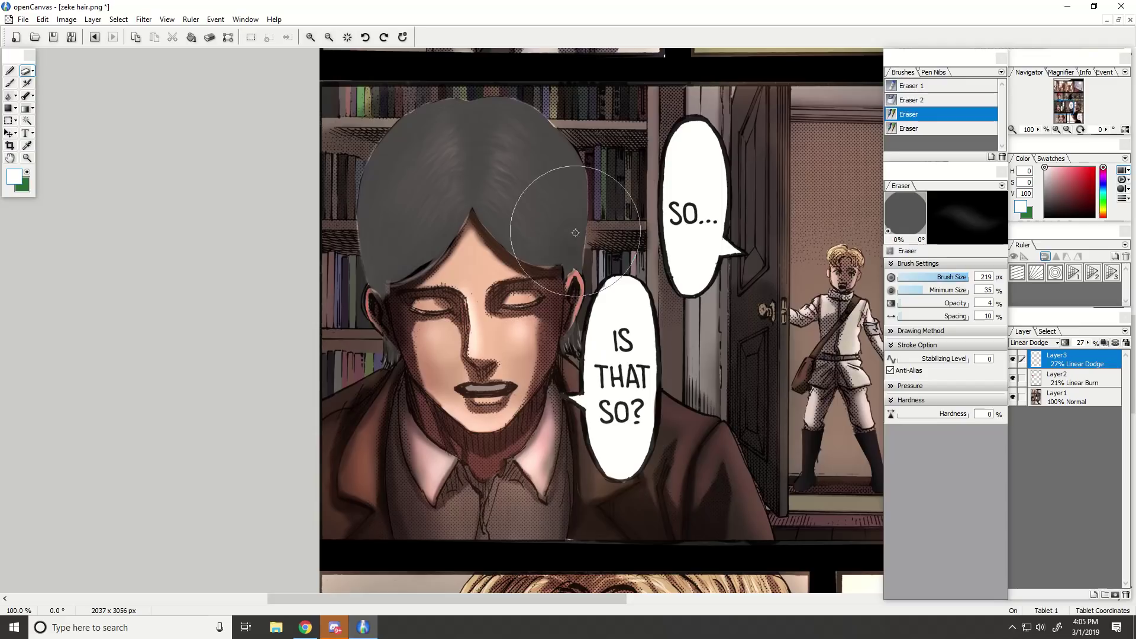
{"action": "left_click_drag", "start_coordinate": [560, 267], "coordinate": [585, 249]}
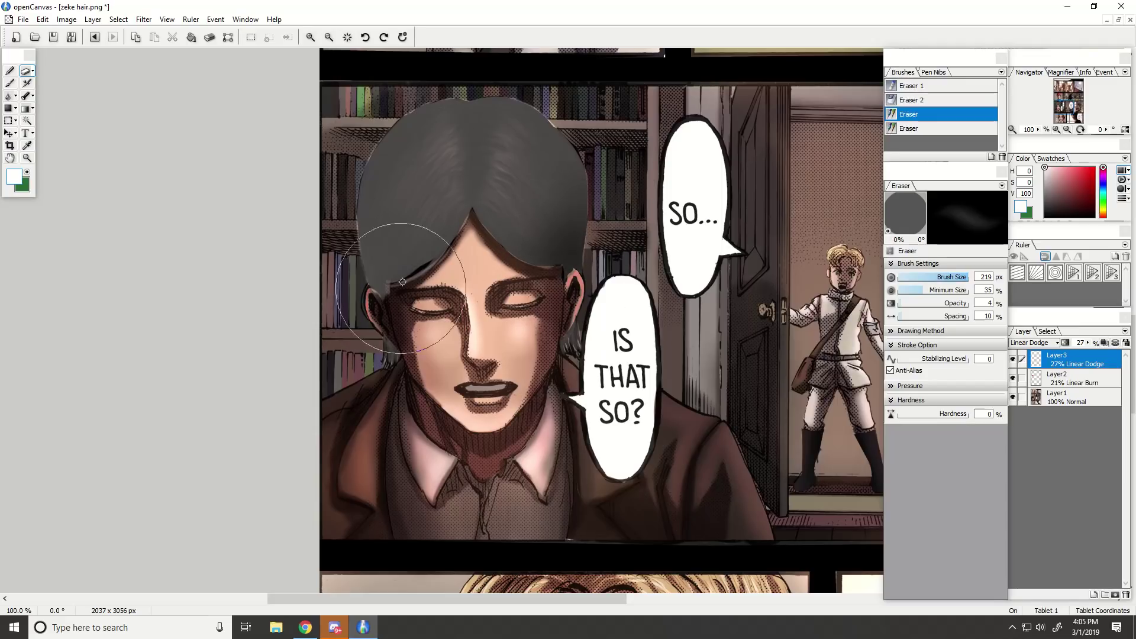
Lower the Linear Dodge hair layer's opacity to 7%, judging the result against the whole page.
{"action": "scroll", "coordinate": [562, 320], "scroll_direction": "down", "scroll_amount": 3}
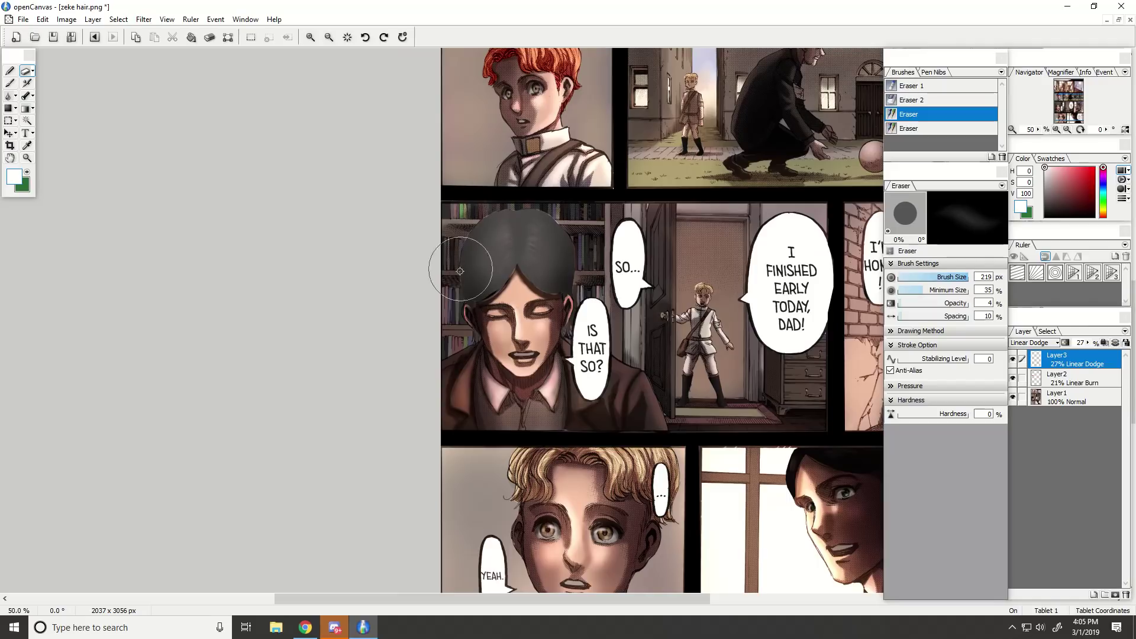
{"action": "scroll", "coordinate": [577, 299], "scroll_direction": "down", "scroll_amount": 1}
{"action": "scroll", "coordinate": [651, 301], "scroll_direction": "down", "scroll_amount": 1}
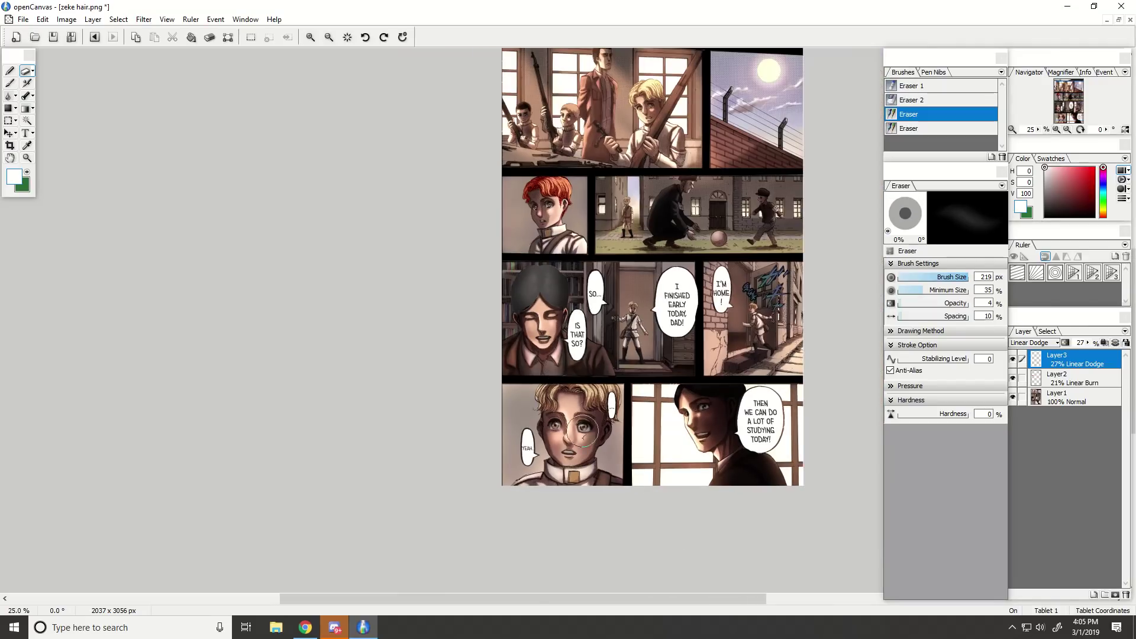
{"action": "scroll", "coordinate": [712, 302], "scroll_direction": "up", "scroll_amount": 1}
{"action": "left_click_drag", "start_coordinate": [1086, 346], "coordinate": [1093, 353]}
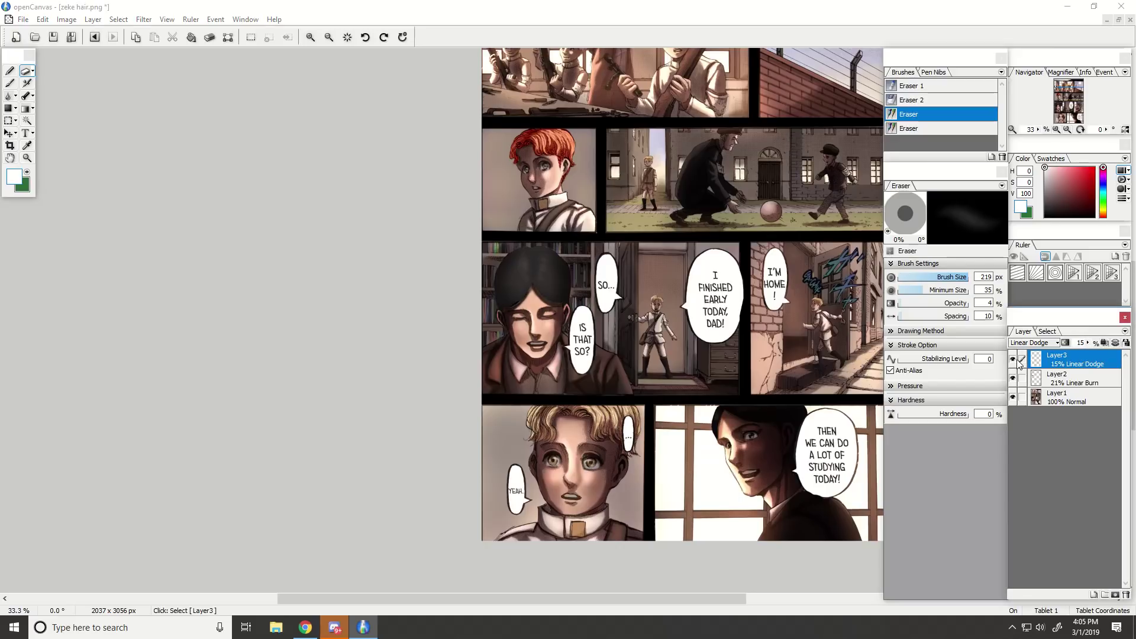
{"action": "left_click_drag", "start_coordinate": [1093, 346], "coordinate": [1093, 351]}
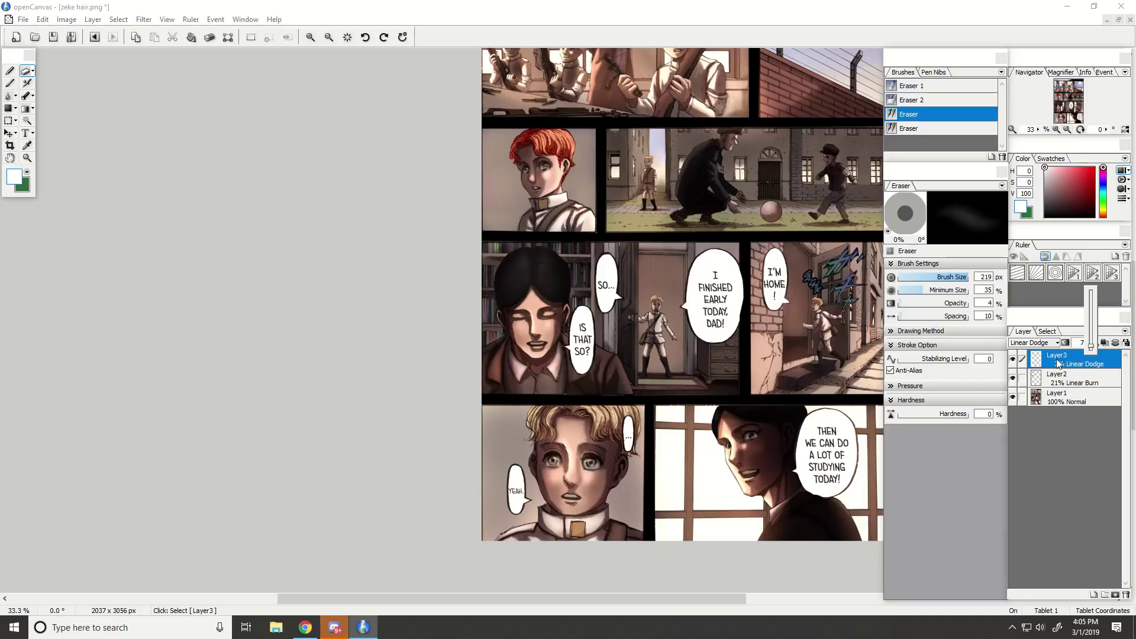
Hide the man's white hair layer and add a new layer directly above Layer2 for the blond boy's hair.
{"action": "left_click_drag", "start_coordinate": [1075, 102], "coordinate": [1080, 110]}
{"action": "scroll", "coordinate": [1081, 110], "scroll_direction": "up", "scroll_amount": 1}
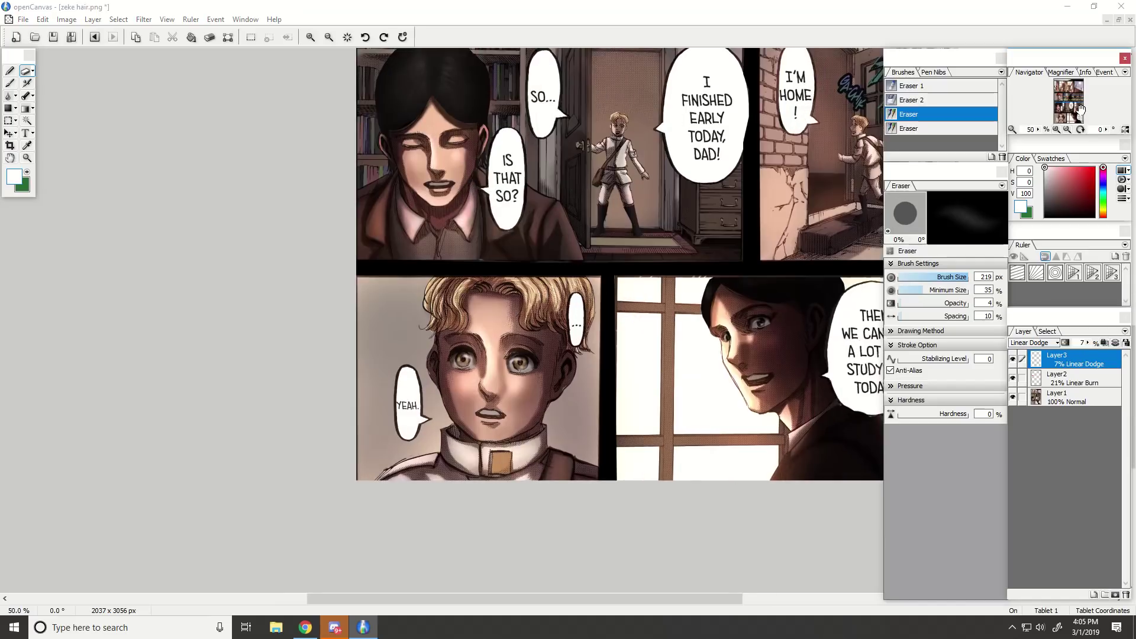
{"action": "scroll", "coordinate": [1080, 109], "scroll_direction": "up", "scroll_amount": 1}
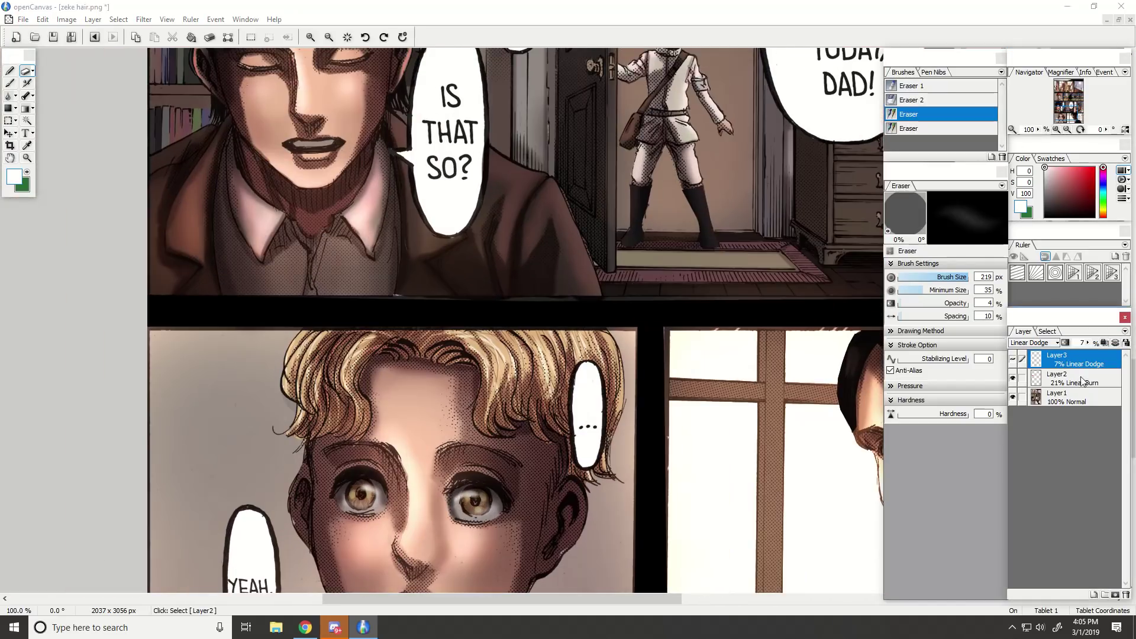
{"action": "left_click", "coordinate": [1082, 381]}
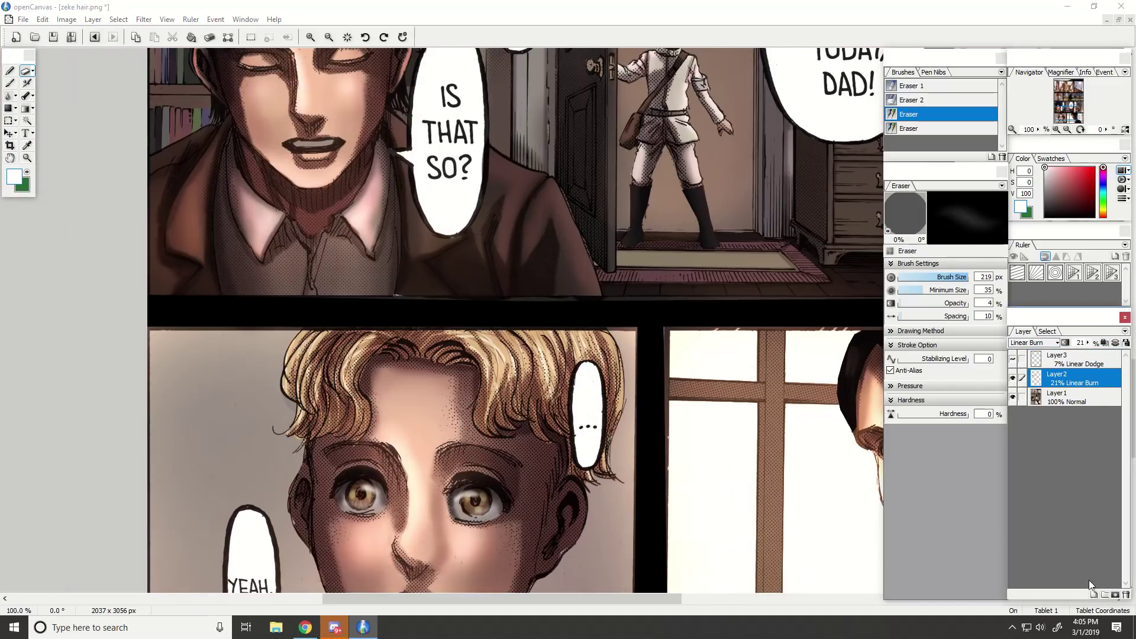
{"action": "left_click", "coordinate": [1093, 593]}
Paint the boy's fringe and the top of his hair white with Water Color 2 at 27 px.
{"action": "left_click", "coordinate": [10, 83]}
{"action": "scroll", "coordinate": [342, 415], "scroll_direction": "up", "scroll_amount": 1}
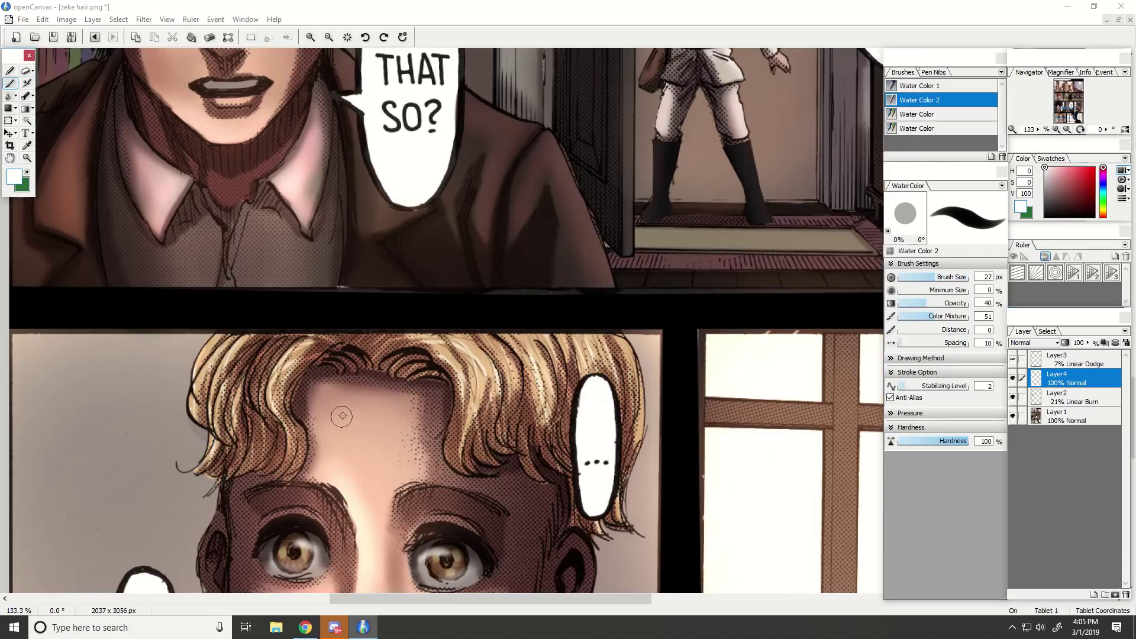
{"action": "mouse_move", "coordinate": [484, 456]}
{"action": "left_mouse_down"}
{"action": "mouse_move", "coordinate": [479, 414]}
{"action": "mouse_move", "coordinate": [492, 437]}
{"action": "mouse_move", "coordinate": [523, 381]}
{"action": "mouse_move", "coordinate": [537, 436]}
{"action": "mouse_move", "coordinate": [563, 431]}
{"action": "mouse_move", "coordinate": [579, 463]}
{"action": "mouse_move", "coordinate": [623, 366]}
{"action": "mouse_move", "coordinate": [593, 342]}
{"action": "mouse_move", "coordinate": [521, 372]}
{"action": "mouse_move", "coordinate": [488, 349]}
{"action": "mouse_move", "coordinate": [466, 361]}
{"action": "mouse_move", "coordinate": [470, 392]}
{"action": "mouse_move", "coordinate": [386, 349]}
{"action": "mouse_move", "coordinate": [594, 363]}
{"action": "left_mouse_up"}
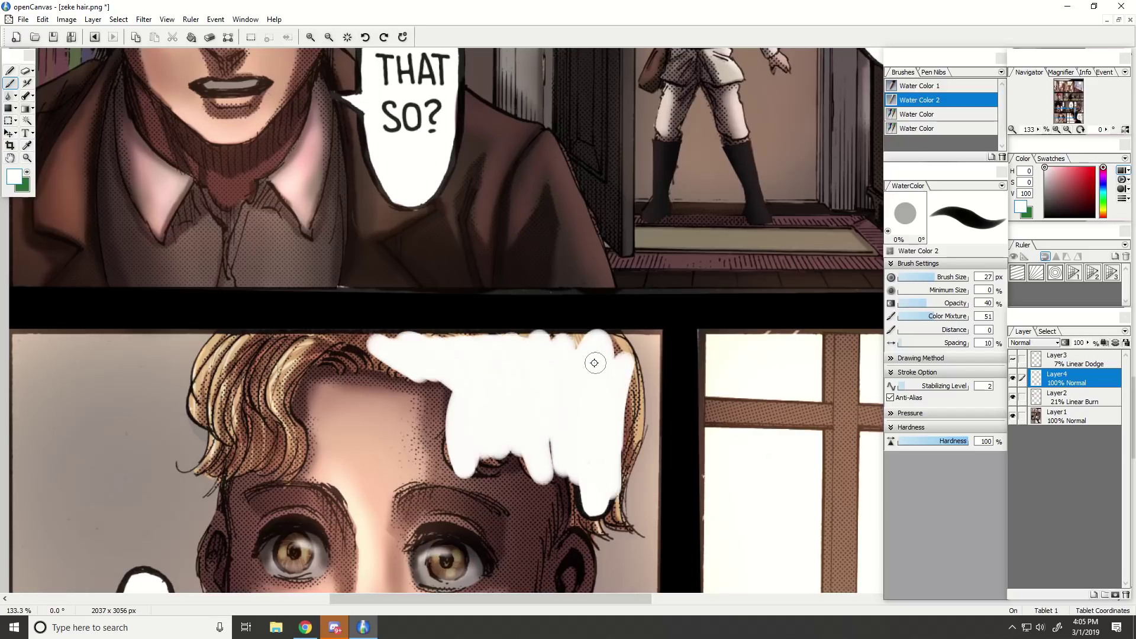
{"action": "mouse_move", "coordinate": [397, 359]}
{"action": "left_mouse_down"}
{"action": "mouse_move", "coordinate": [287, 467]}
{"action": "mouse_move", "coordinate": [260, 355]}
{"action": "mouse_move", "coordinate": [237, 349]}
{"action": "mouse_move", "coordinate": [211, 362]}
{"action": "mouse_move", "coordinate": [220, 343]}
{"action": "left_mouse_up"}
Cover the remaining curls on both sides of the boy's head in white, out to the hair outline.
{"action": "key", "text": "ctrl+minus"}
{"action": "key", "text": "ctrl+minus"}
{"action": "key", "text": "ctrl+minus"}
{"action": "mouse_move", "coordinate": [1074, 102]}
{"action": "left_mouse_down"}
{"action": "mouse_move", "coordinate": [1061, 105]}
{"action": "mouse_move", "coordinate": [1064, 121]}
{"action": "left_mouse_up"}
{"action": "key", "text": "ctrl+plus"}
{"action": "key", "text": "ctrl+plus"}
{"action": "mouse_move", "coordinate": [585, 291]}
{"action": "left_mouse_down"}
{"action": "mouse_move", "coordinate": [584, 335]}
{"action": "mouse_move", "coordinate": [587, 282]}
{"action": "mouse_move", "coordinate": [488, 232]}
{"action": "mouse_move", "coordinate": [287, 243]}
{"action": "left_mouse_up"}
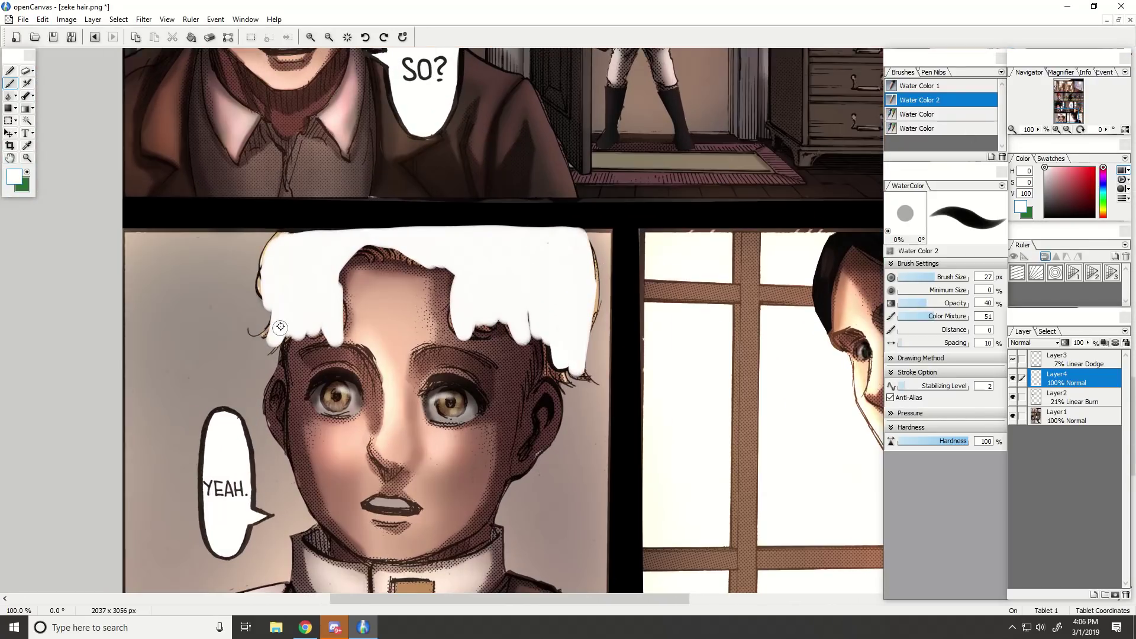
{"action": "mouse_move", "coordinate": [280, 327]}
{"action": "left_mouse_down"}
{"action": "mouse_move", "coordinate": [264, 300]}
{"action": "mouse_move", "coordinate": [294, 226]}
{"action": "left_mouse_up"}
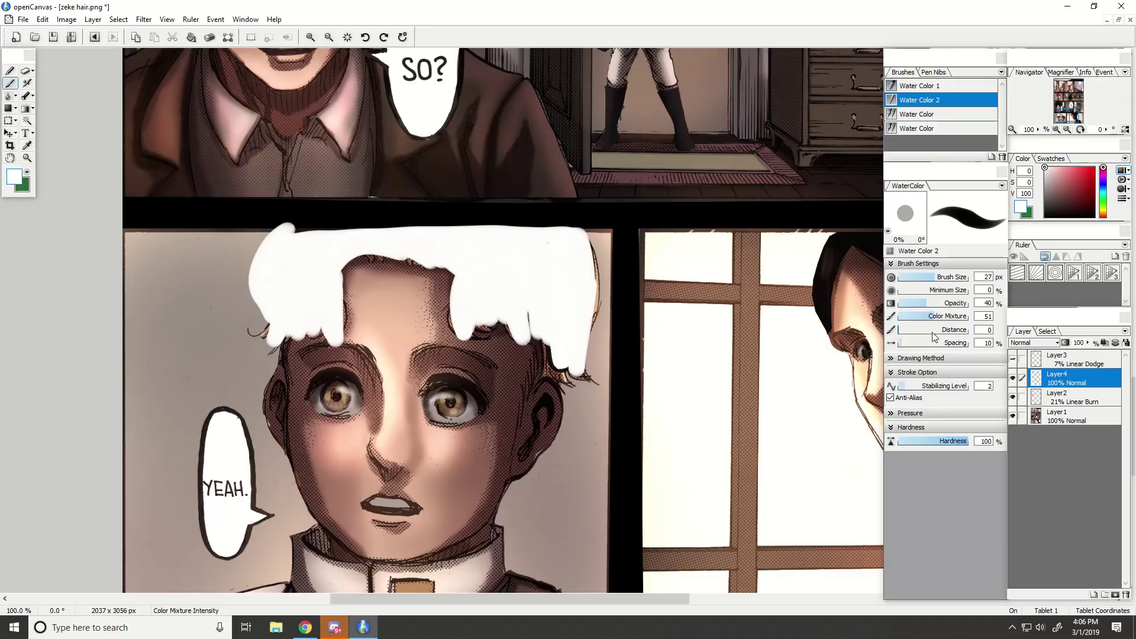
Check the group chat in Discord and return to openCanvas.
{"action": "left_click", "coordinate": [1032, 343]}
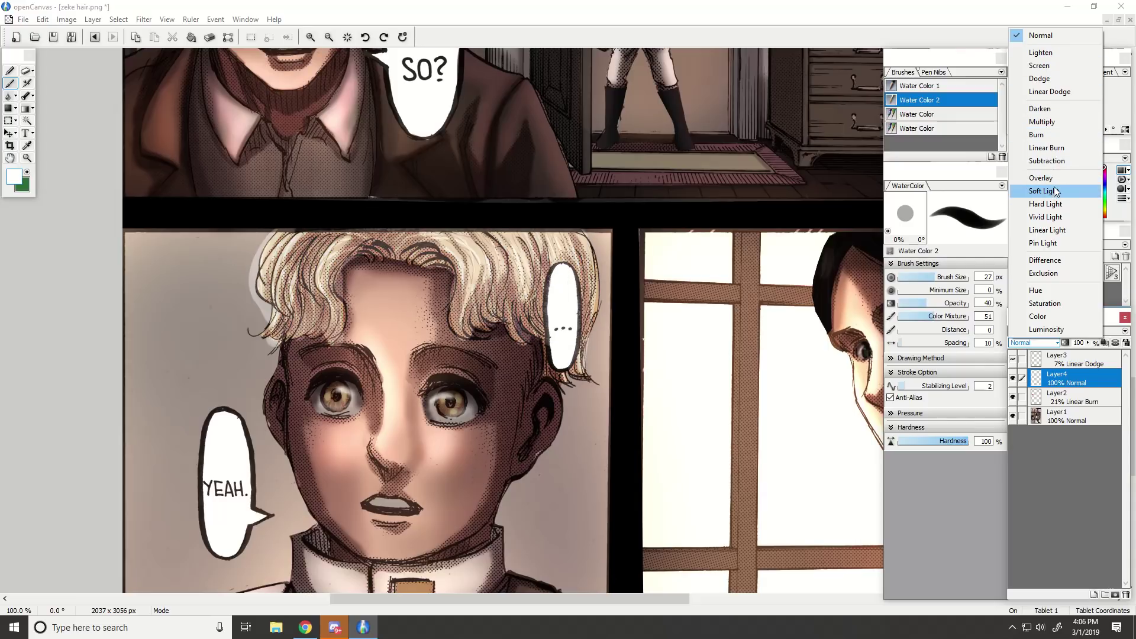
{"action": "left_click", "coordinate": [334, 627]}
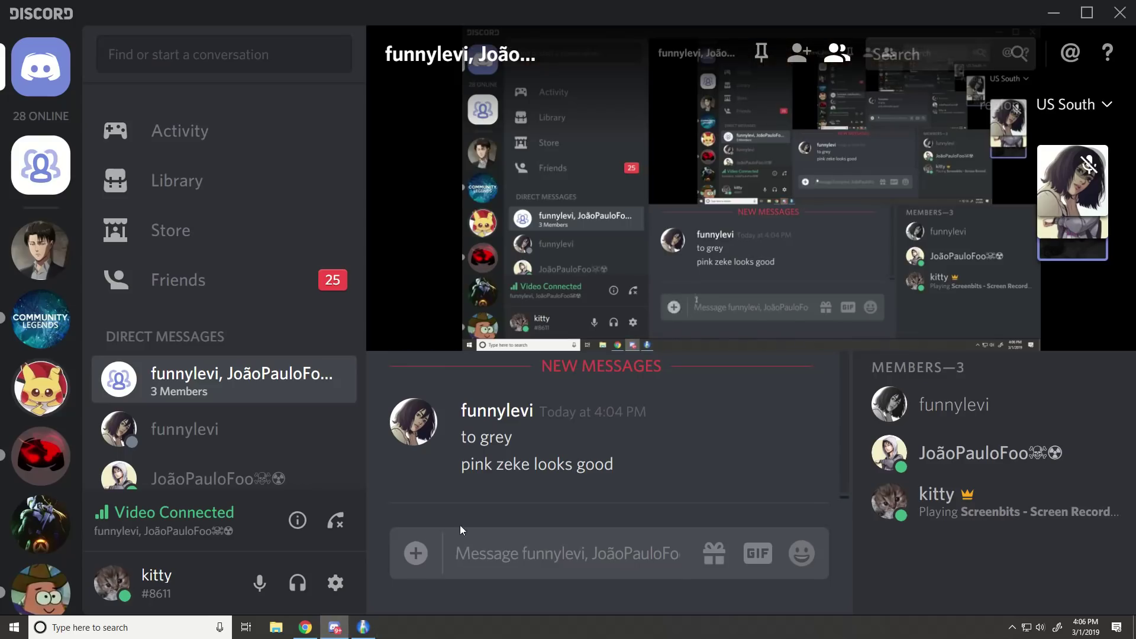
{"action": "left_click", "coordinate": [372, 631]}
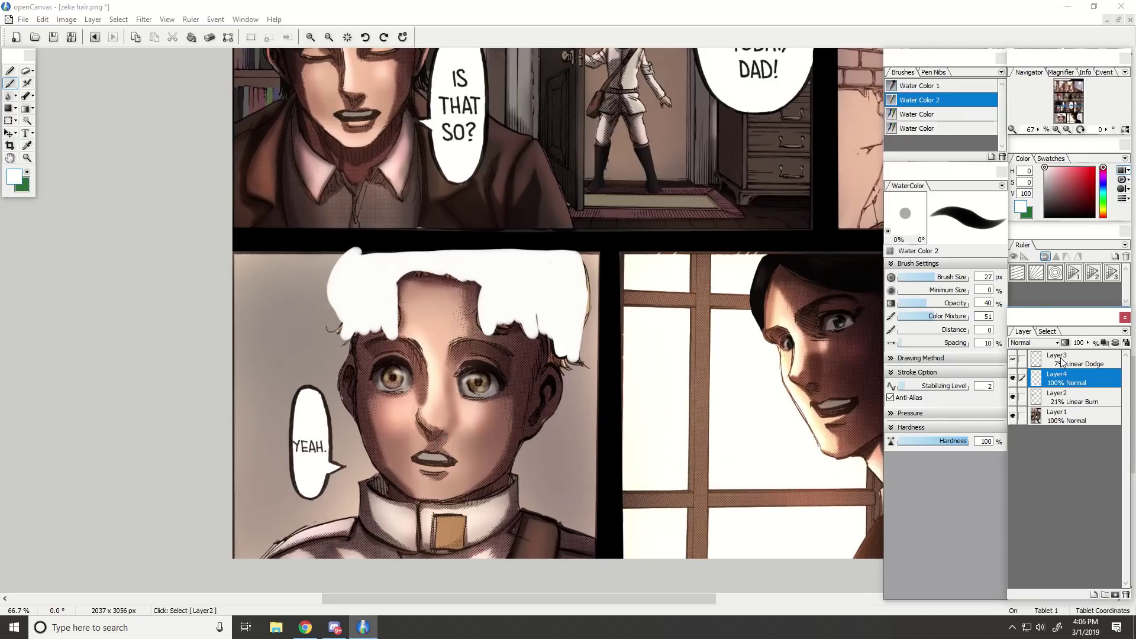
Set the boy's white hair layer to the Saturation blend mode.
{"action": "left_click", "coordinate": [1035, 343]}
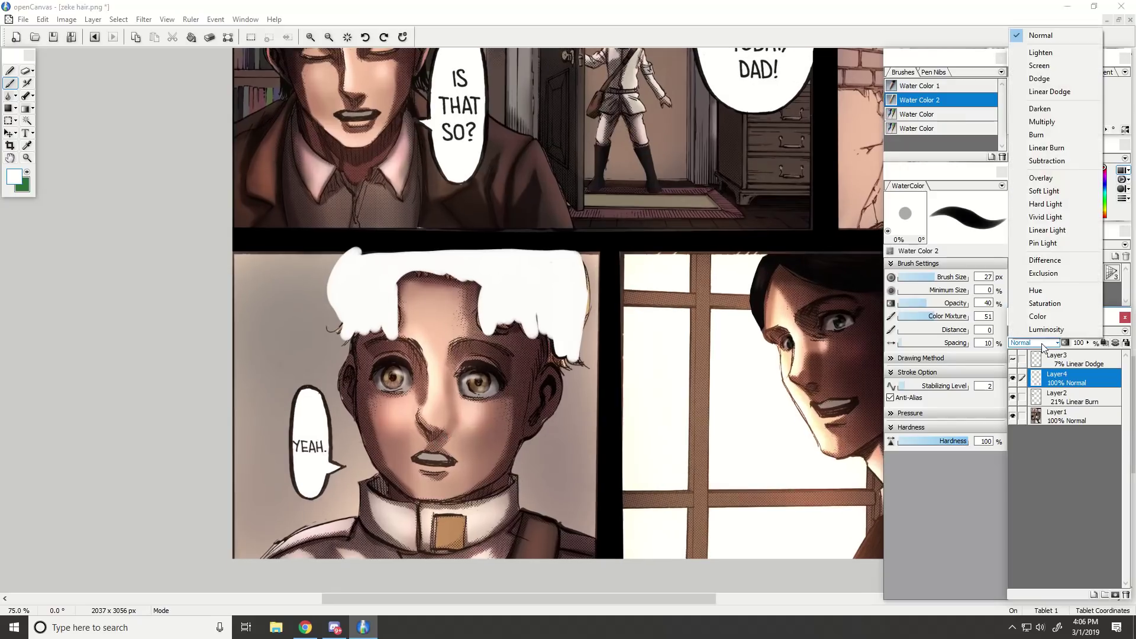
{"action": "left_click", "coordinate": [1044, 303]}
{"action": "scroll", "coordinate": [586, 352], "scroll_direction": "up", "scroll_amount": 1}
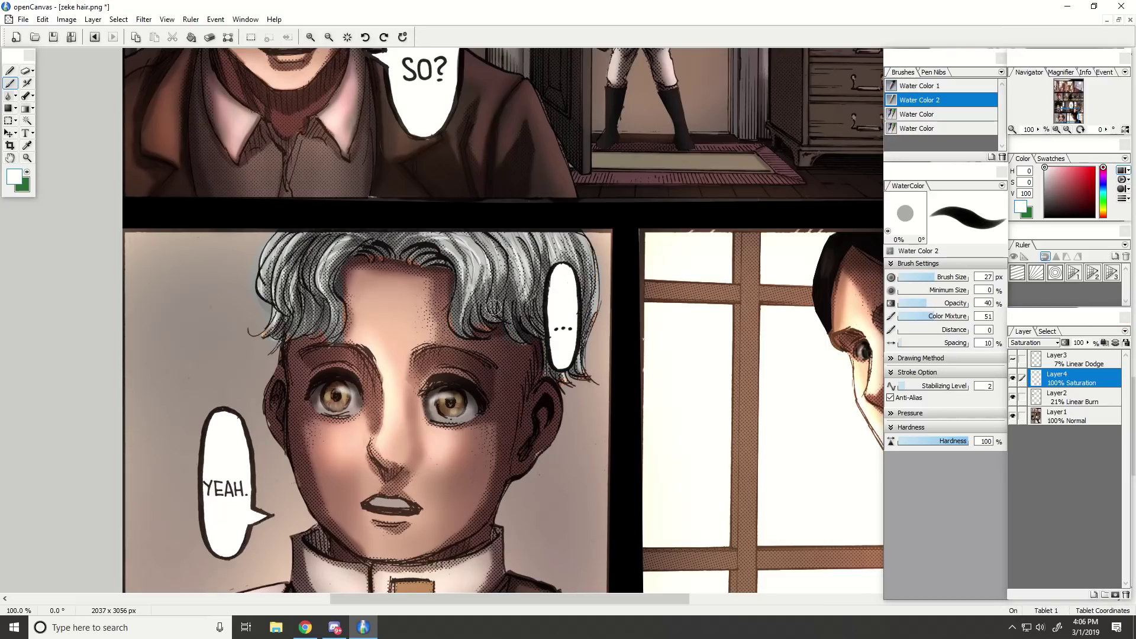
Show the man's white hair layer, try it in Saturation mode at 100% opacity, and hide it again.
{"action": "scroll", "coordinate": [494, 255], "scroll_direction": "down", "scroll_amount": 3}
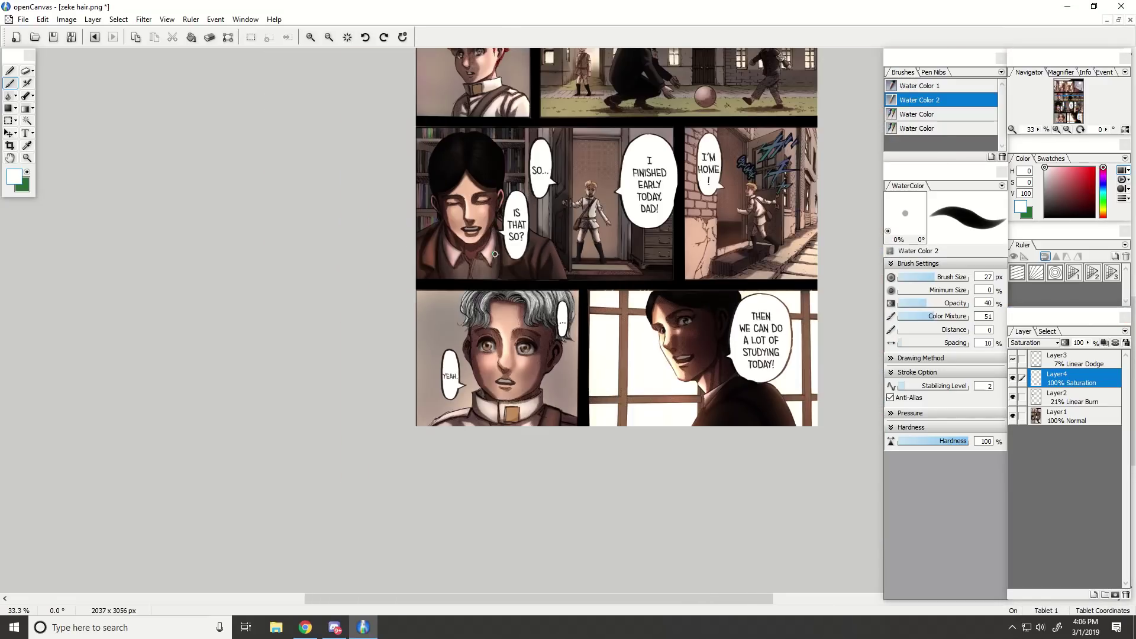
{"action": "left_click", "coordinate": [1055, 359]}
{"action": "left_click", "coordinate": [1012, 359]}
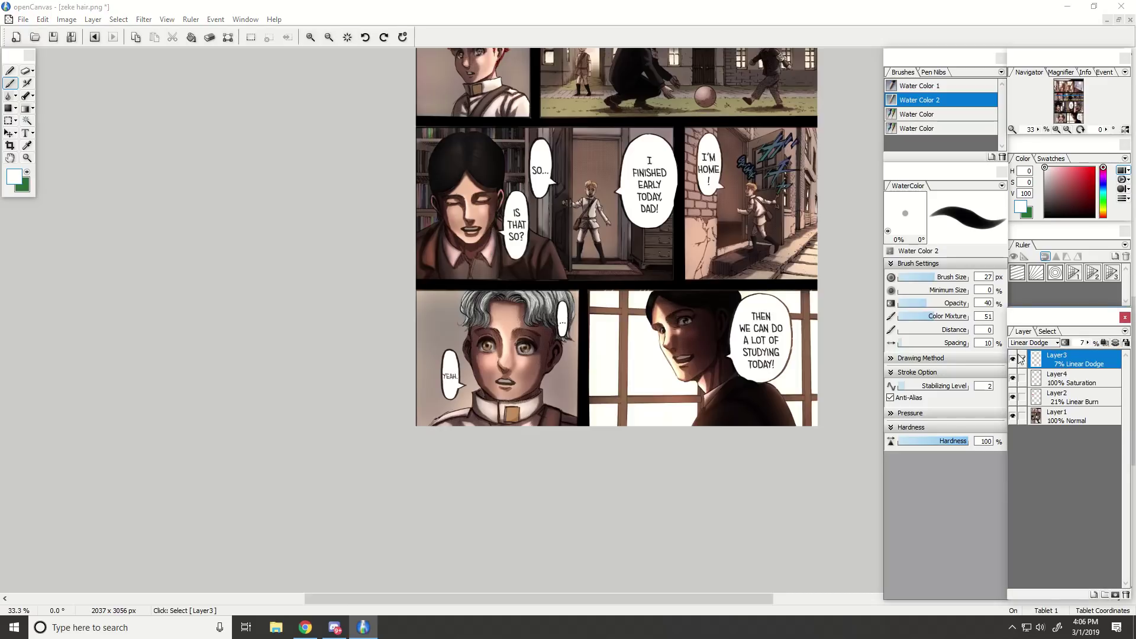
{"action": "left_click", "coordinate": [1034, 343]}
{"action": "left_click", "coordinate": [1043, 307]}
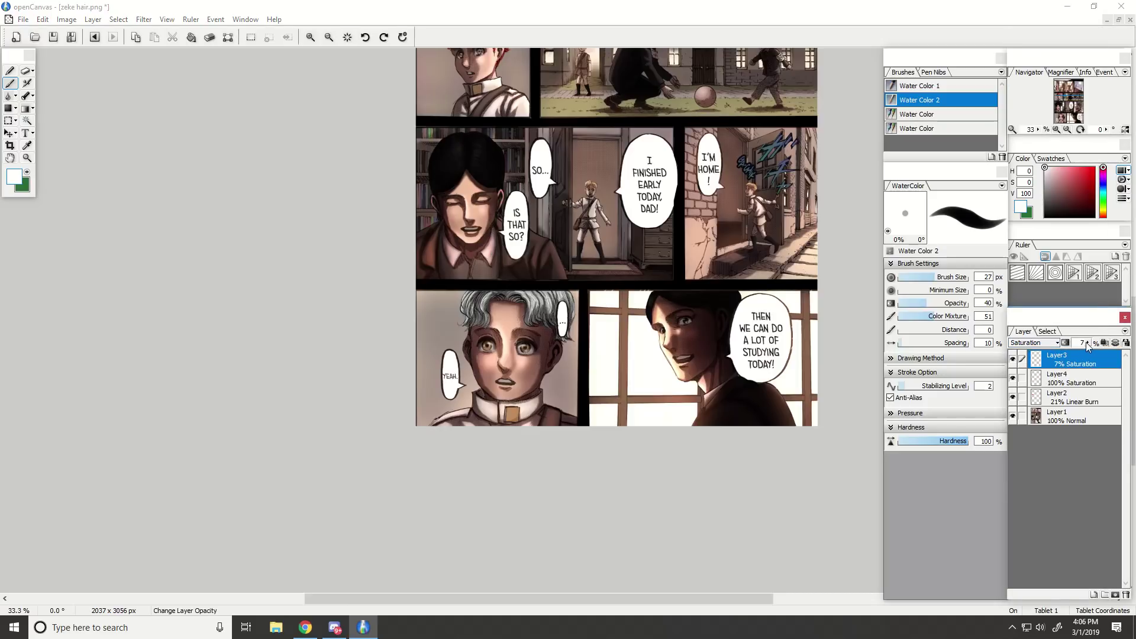
{"action": "left_click_drag", "start_coordinate": [1087, 343], "coordinate": [1093, 335]}
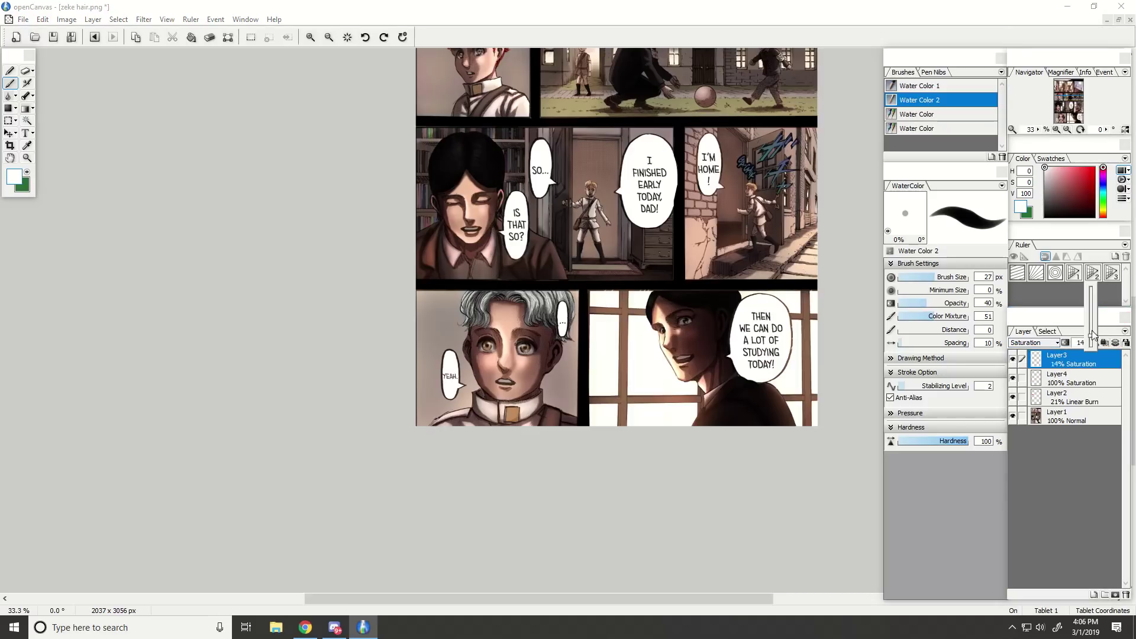
{"action": "left_click", "coordinate": [1066, 380]}
{"action": "left_click", "coordinate": [1065, 361]}
Activate the boy's white hair layer, switch to the Eraser tool and reapply the layer's Saturation blend mode.
{"action": "left_click_drag", "start_coordinate": [1079, 99], "coordinate": [1065, 115]}
{"action": "left_click", "coordinate": [1056, 130]}
{"action": "left_click", "coordinate": [1056, 130]}
{"action": "left_click", "coordinate": [1058, 378]}
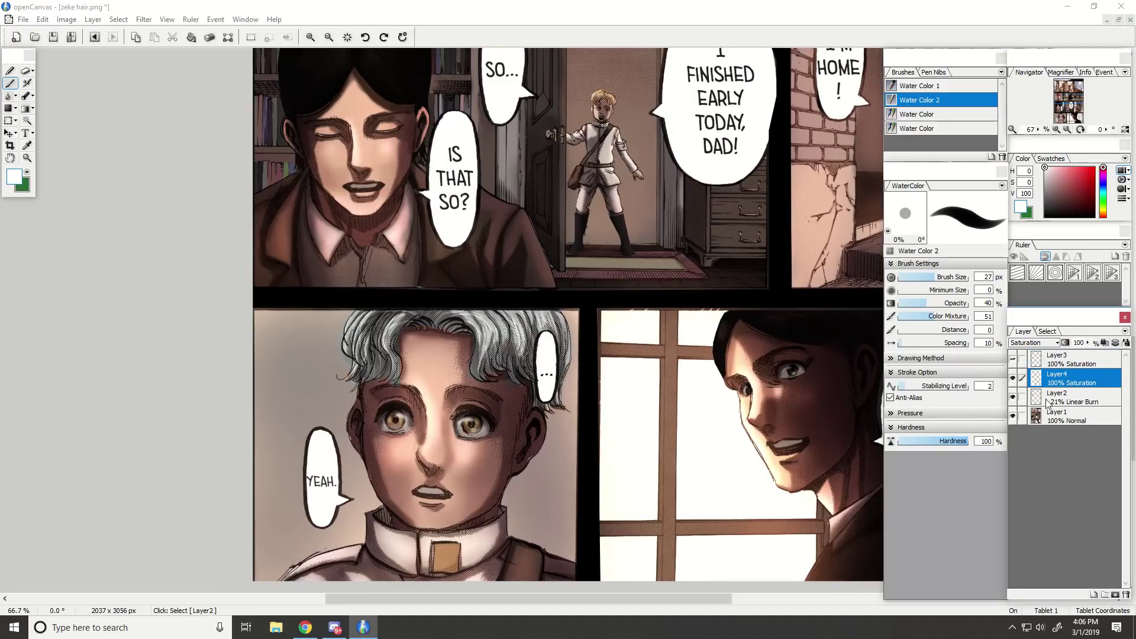
{"action": "scroll", "coordinate": [629, 401], "scroll_direction": "up", "scroll_amount": 1}
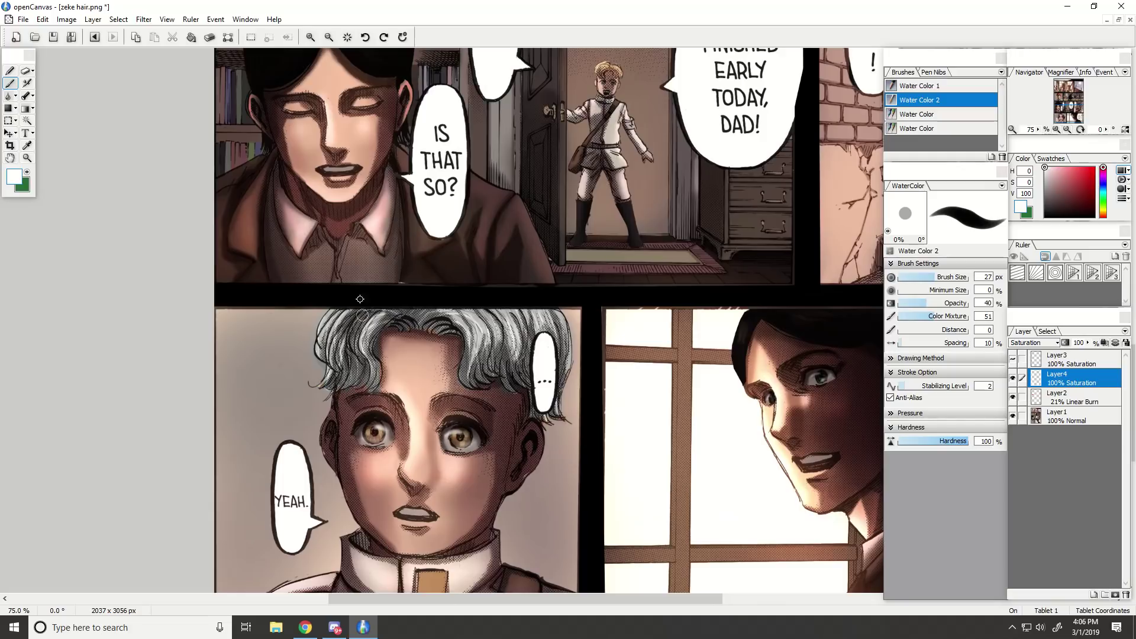
{"action": "left_click", "coordinate": [26, 71]}
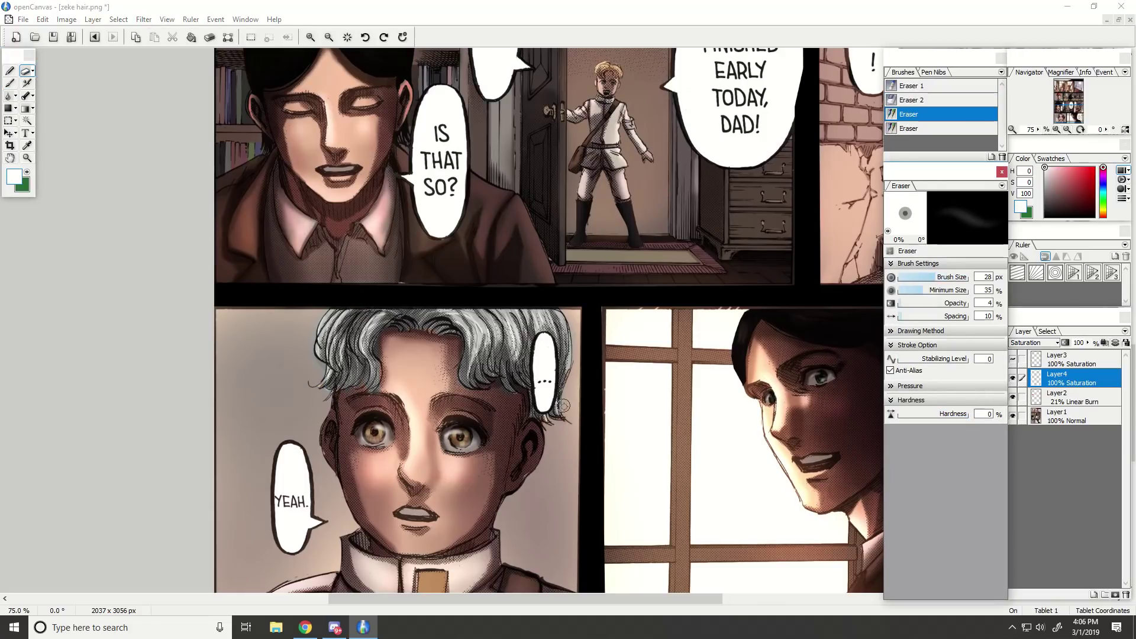
{"action": "scroll", "coordinate": [322, 368], "scroll_direction": "down", "scroll_amount": 2}
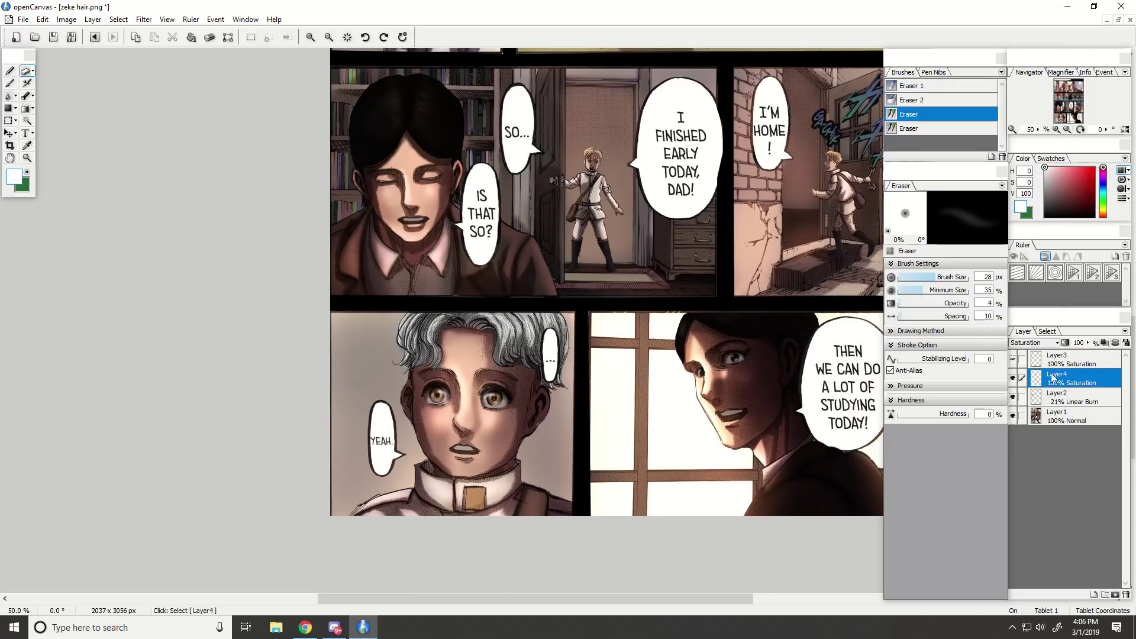
{"action": "left_click", "coordinate": [1041, 343]}
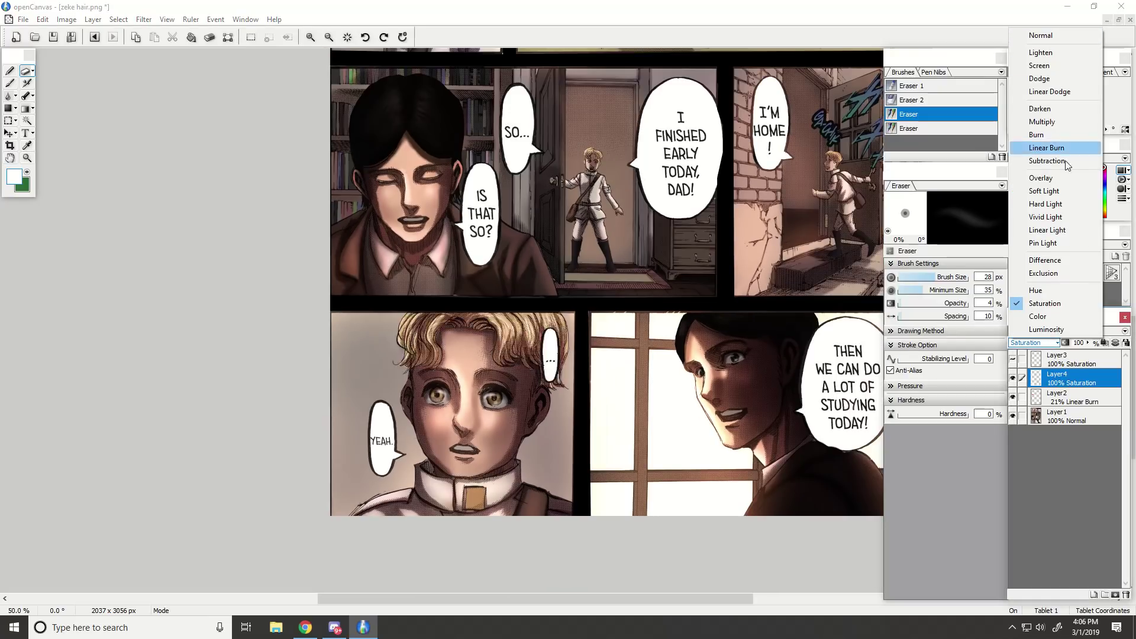
{"action": "left_click", "coordinate": [1044, 303]}
Check the group chat in Discord and return to openCanvas.
{"action": "left_click", "coordinate": [336, 626]}
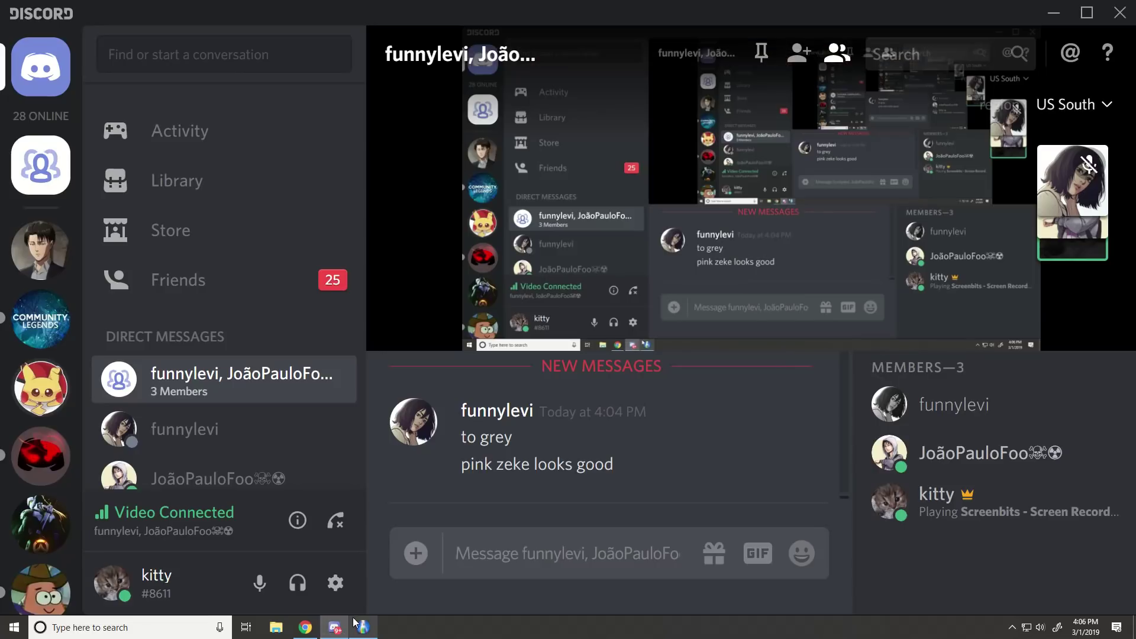
{"action": "mouse_move", "coordinate": [337, 621]}
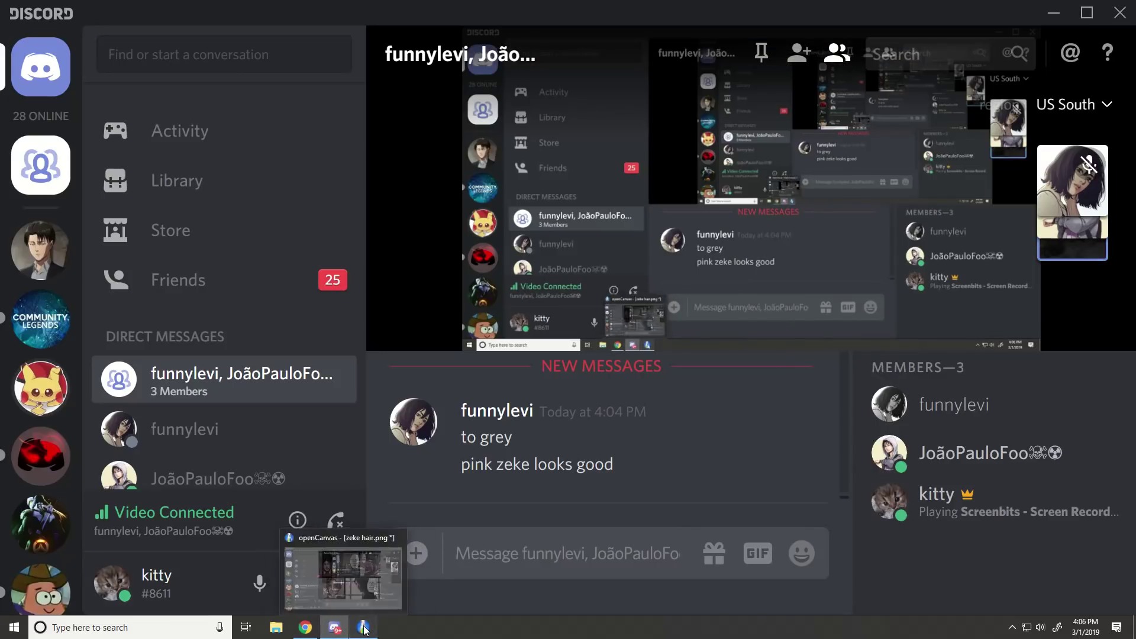
{"action": "left_click", "coordinate": [363, 627]}
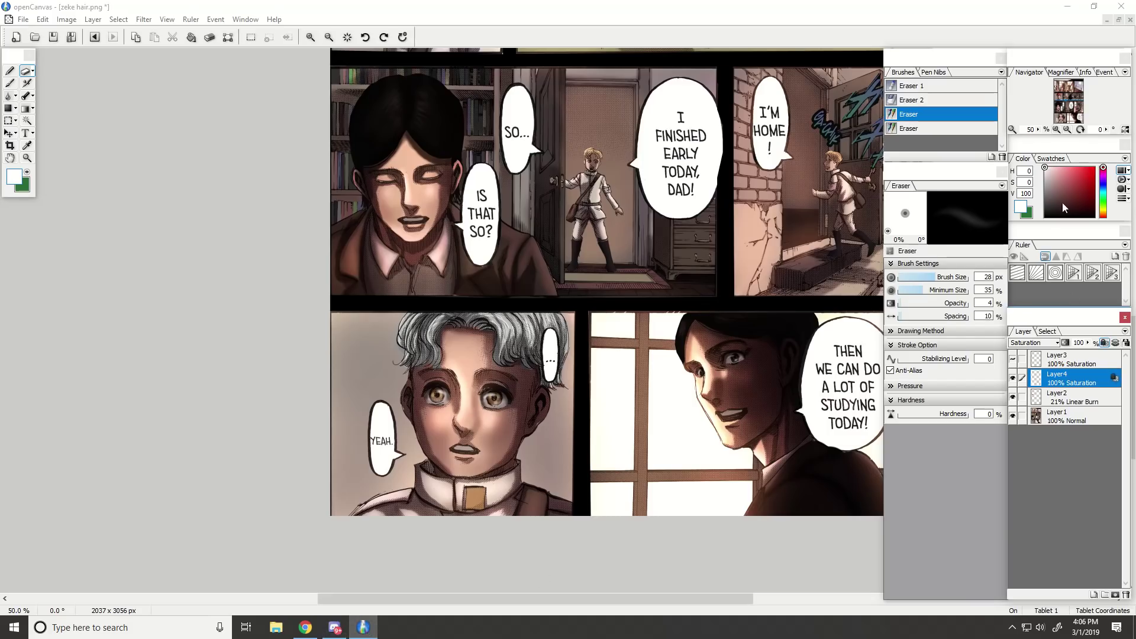
Recolour the boy's hair layer light pink (H 0, S 33, V 100) and set its blend mode to Hue.
{"action": "left_click_drag", "start_coordinate": [1063, 207], "coordinate": [1062, 153]}
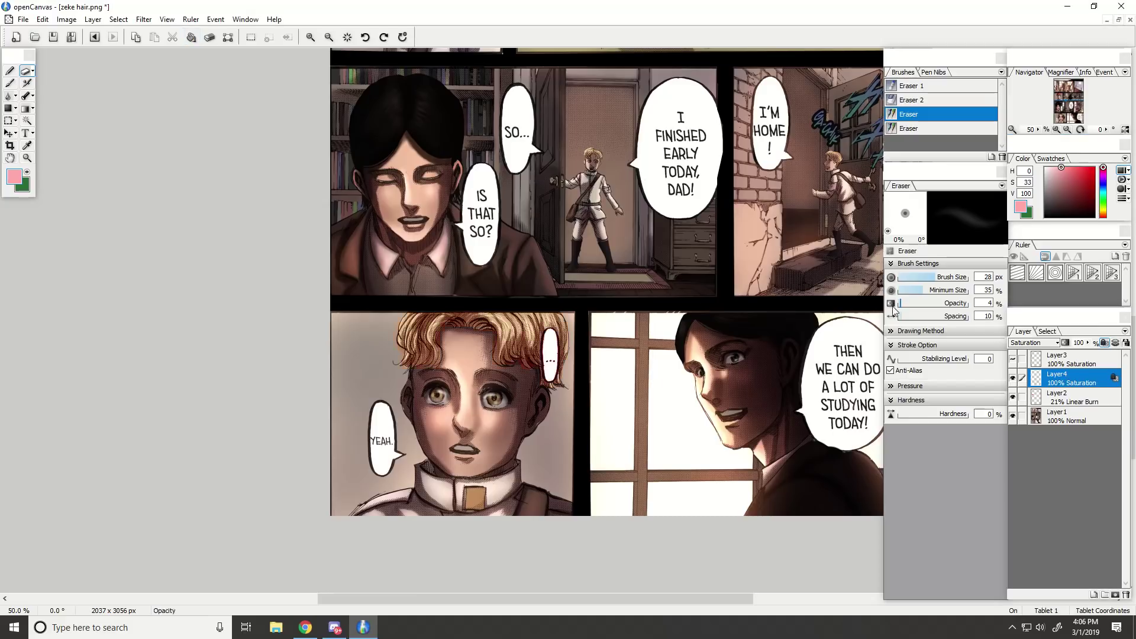
{"action": "left_click", "coordinate": [1032, 342]}
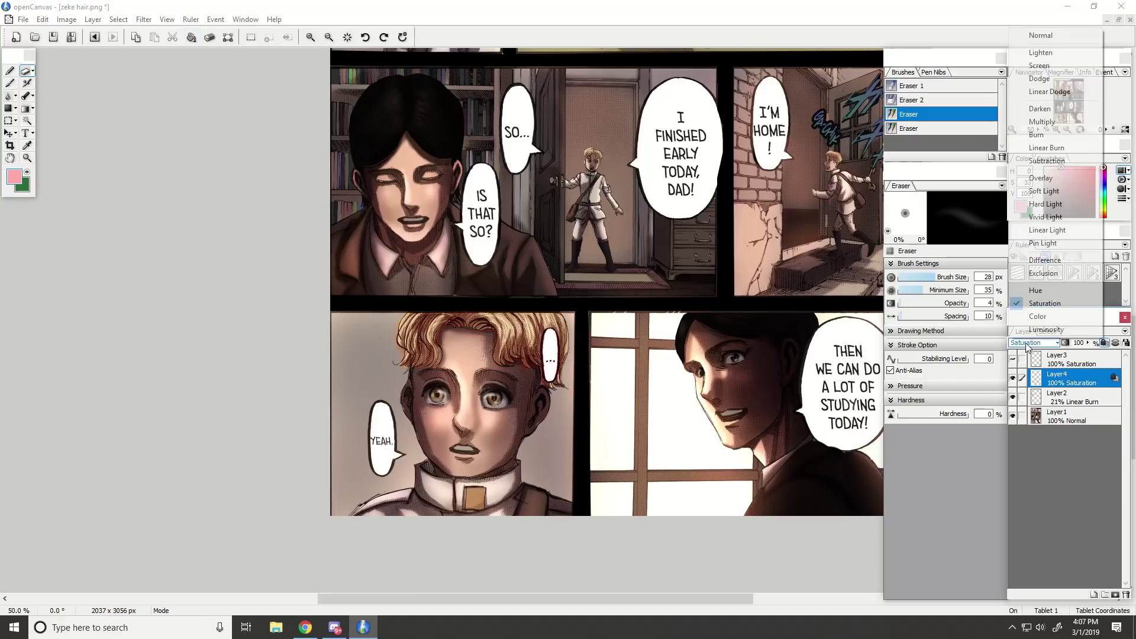
{"action": "left_click", "coordinate": [1029, 290]}
{"action": "scroll", "coordinate": [406, 373], "scroll_direction": "up", "scroll_amount": 1}
{"action": "scroll", "coordinate": [407, 373], "scroll_direction": "down", "scroll_amount": 1}
{"action": "scroll", "coordinate": [407, 373], "scroll_direction": "up", "scroll_amount": 2}
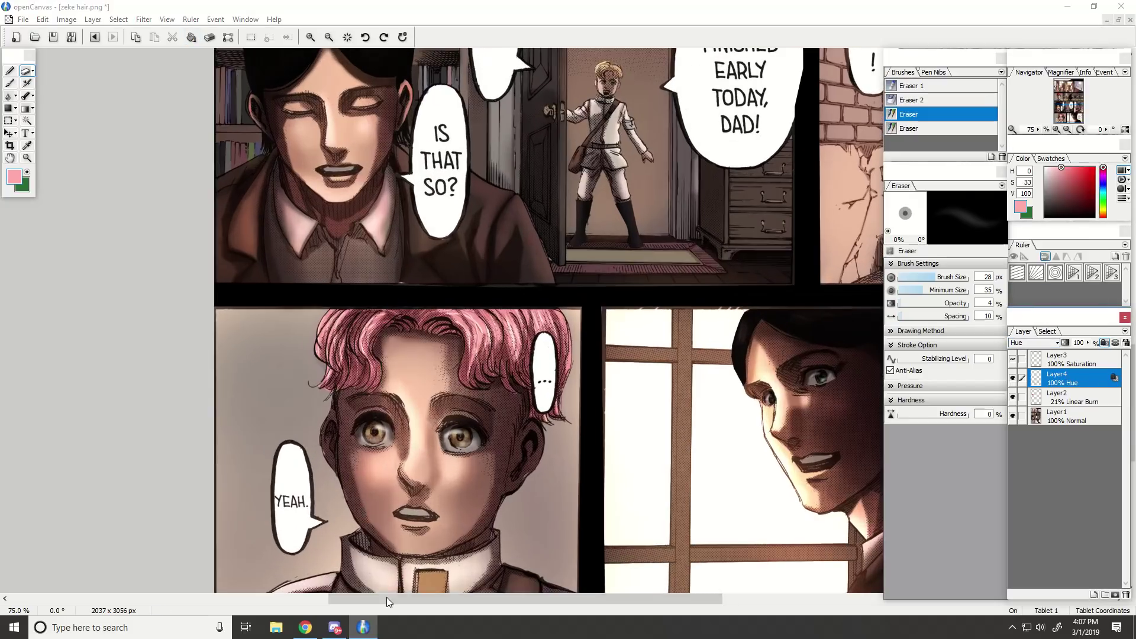
Examine the boy's pink hair against the rest of the page and up close.
{"action": "key", "text": "ctrl+minus"}
{"action": "key", "text": "ctrl+minus"}
{"action": "key", "text": "ctrl+minus"}
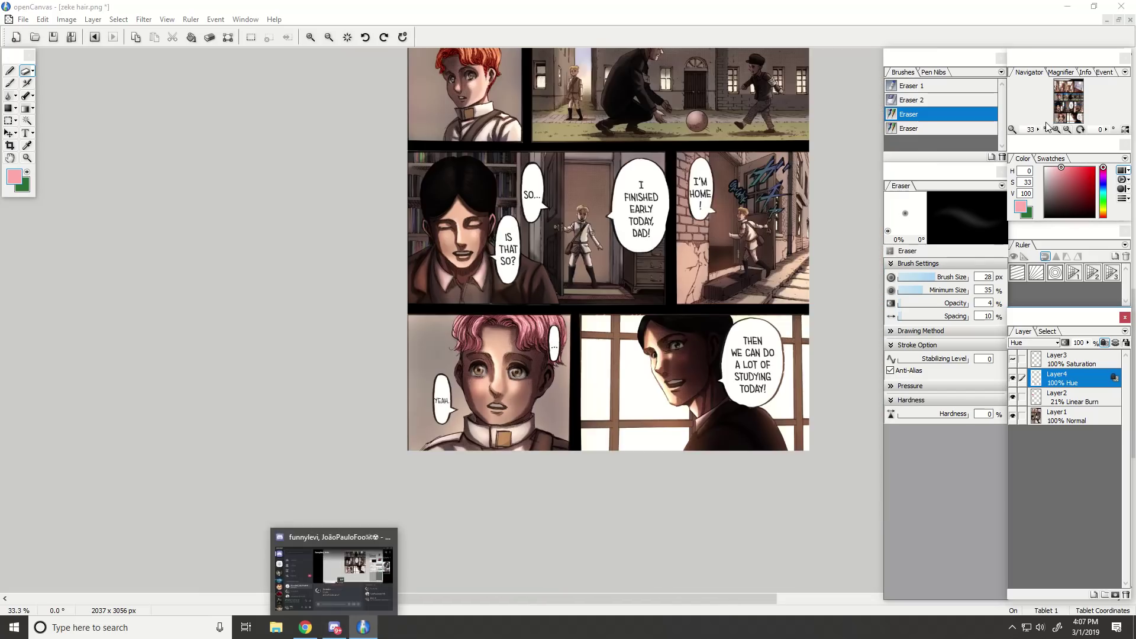
{"action": "mouse_move", "coordinate": [1068, 104]}
{"action": "left_mouse_down"}
{"action": "mouse_move", "coordinate": [1055, 86]}
{"action": "mouse_move", "coordinate": [1070, 103]}
{"action": "mouse_move", "coordinate": [1062, 98]}
{"action": "mouse_move", "coordinate": [1062, 117]}
{"action": "left_mouse_up"}
{"action": "key", "text": "ctrl+plus"}
{"action": "key", "text": "ctrl+plus"}
{"action": "key", "text": "ctrl+plus"}
{"action": "key", "text": "ctrl+plus"}
Switch to Discord and upload "tutorial image transparent.png" from the Documents folder 114 to the group chat.
{"action": "left_click", "coordinate": [335, 627]}
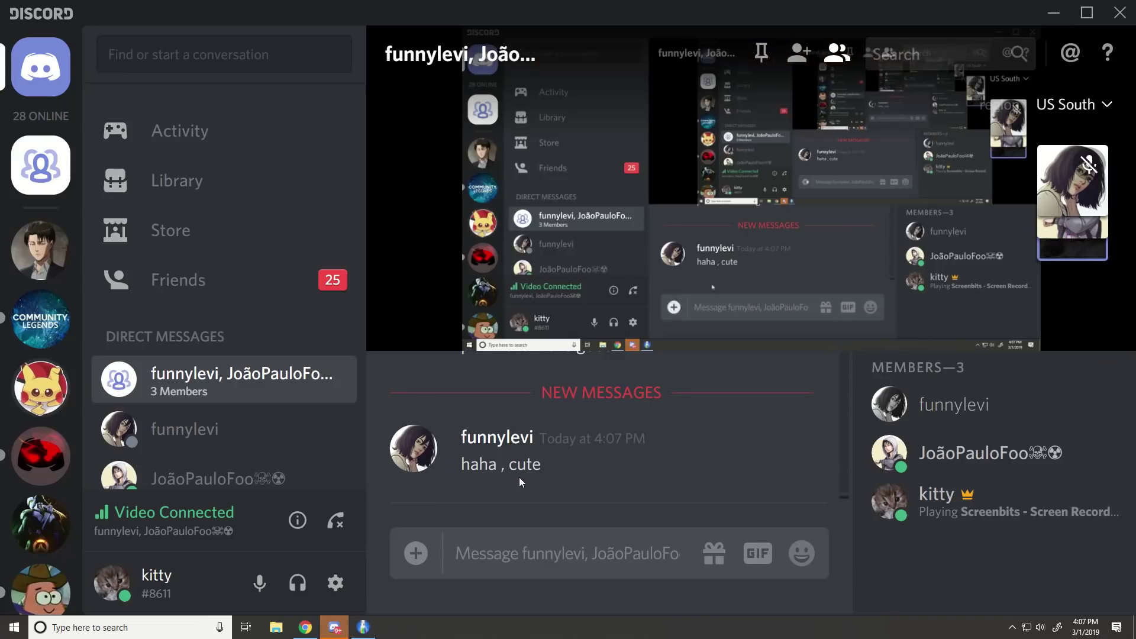
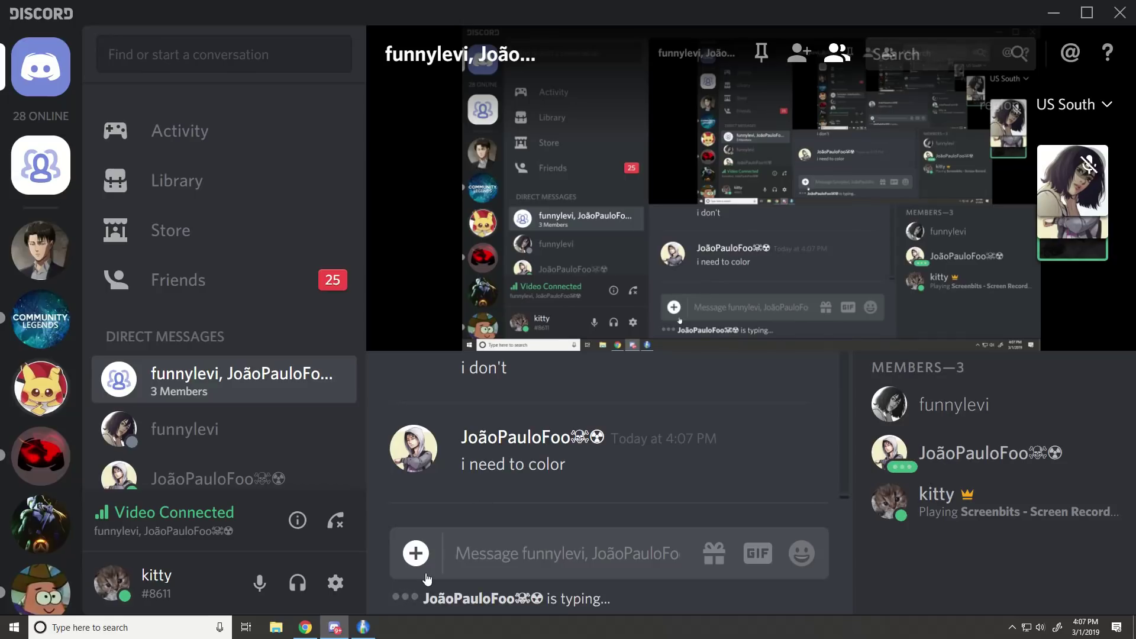
{"action": "left_click", "coordinate": [416, 553]}
{"action": "scroll", "coordinate": [355, 473], "scroll_direction": "down", "scroll_amount": 2}
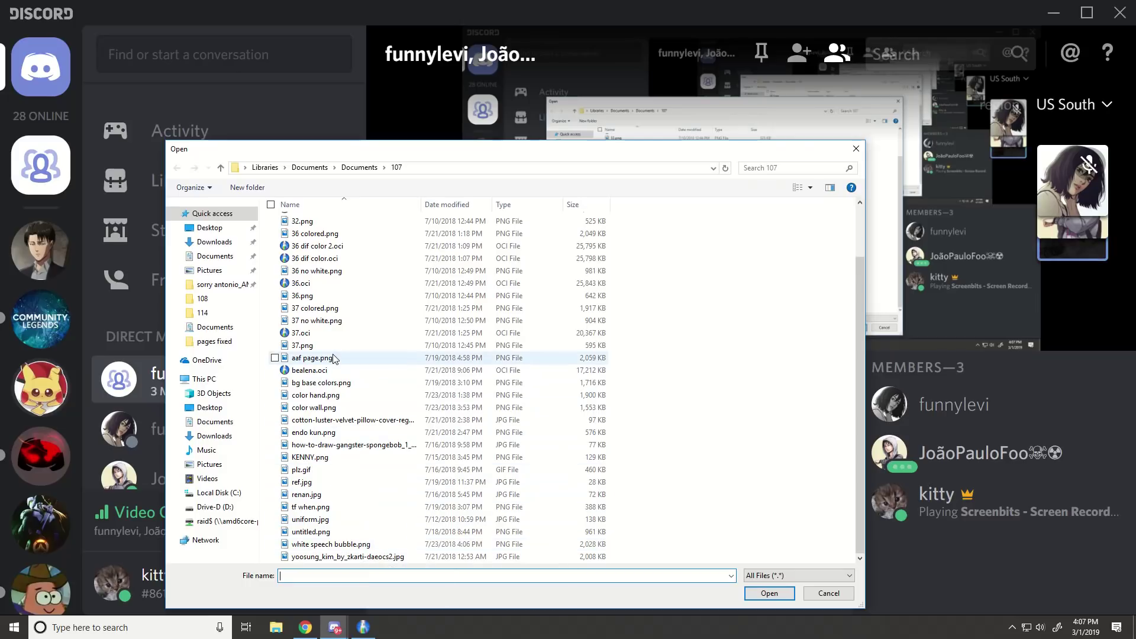
{"action": "left_click", "coordinate": [359, 167]}
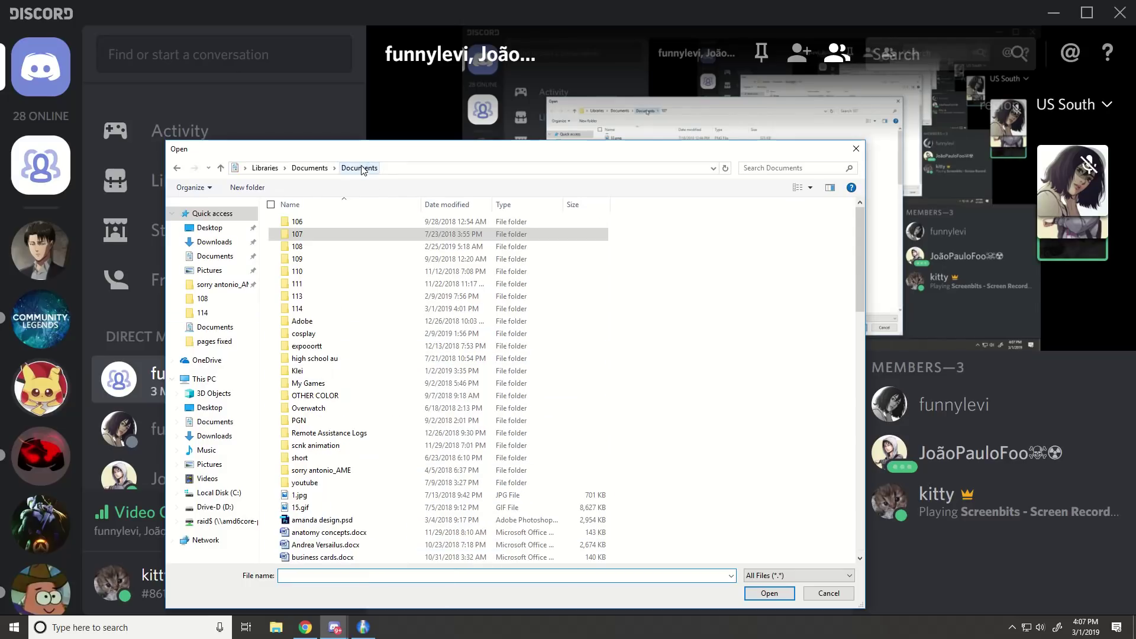
{"action": "double_click", "coordinate": [324, 308]}
{"action": "scroll", "coordinate": [391, 467], "scroll_direction": "down", "scroll_amount": 5}
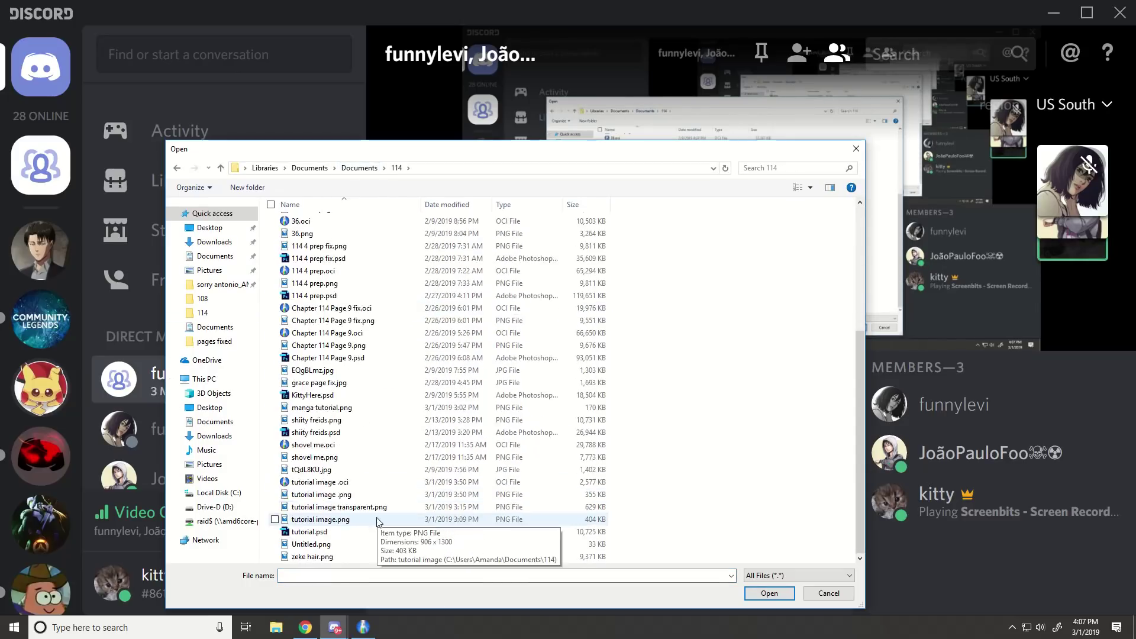
{"action": "left_click", "coordinate": [381, 506]}
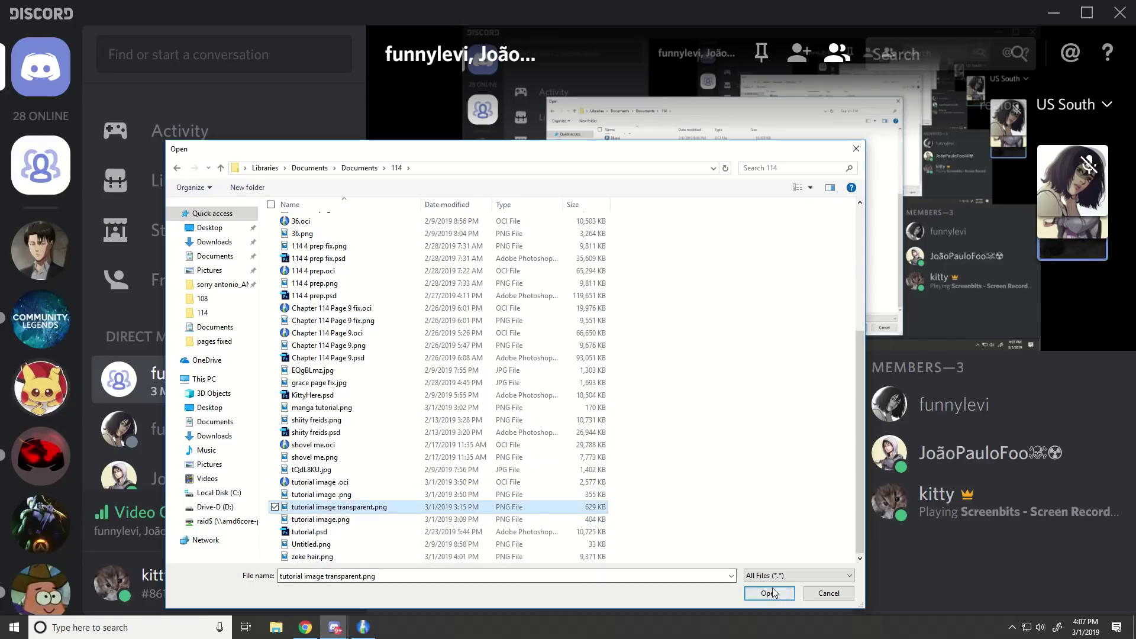
{"action": "double_click", "coordinate": [381, 506]}
{"action": "left_click", "coordinate": [778, 436]}
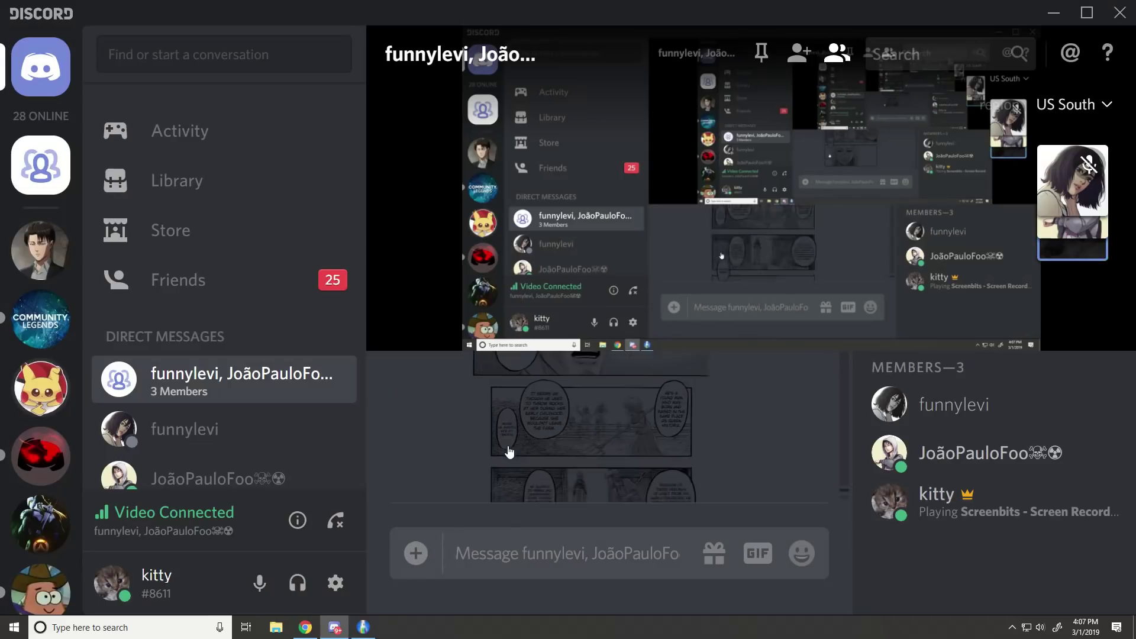
Upload "tutorial image .png" from folder 114 to the group chat.
{"action": "left_click", "coordinate": [415, 552]}
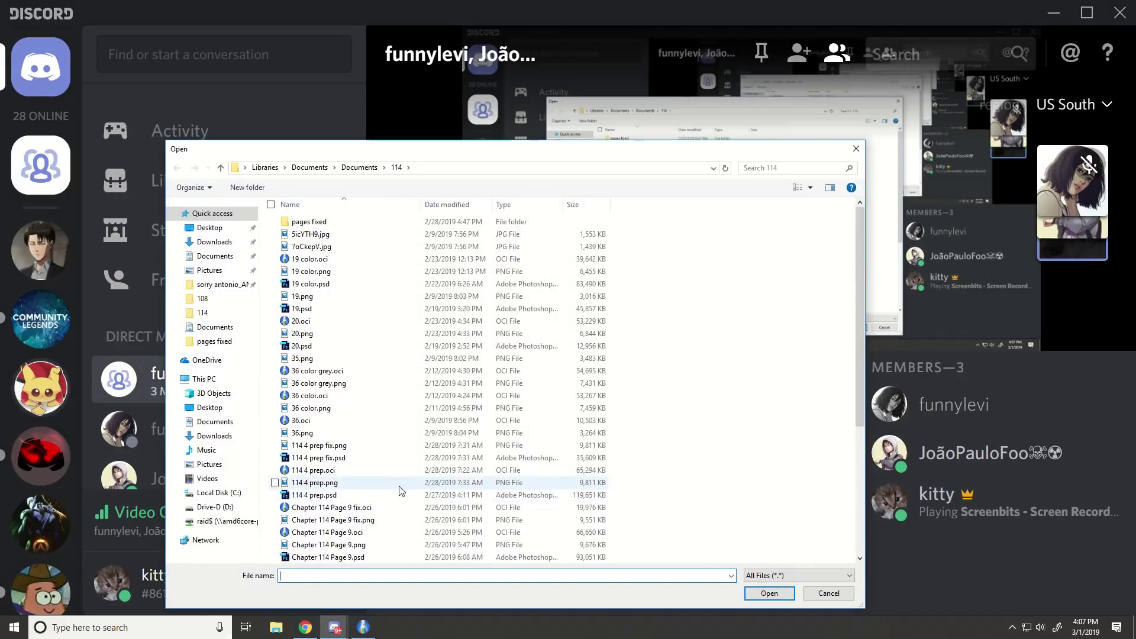
{"action": "scroll", "coordinate": [395, 514], "scroll_direction": "down", "scroll_amount": 5}
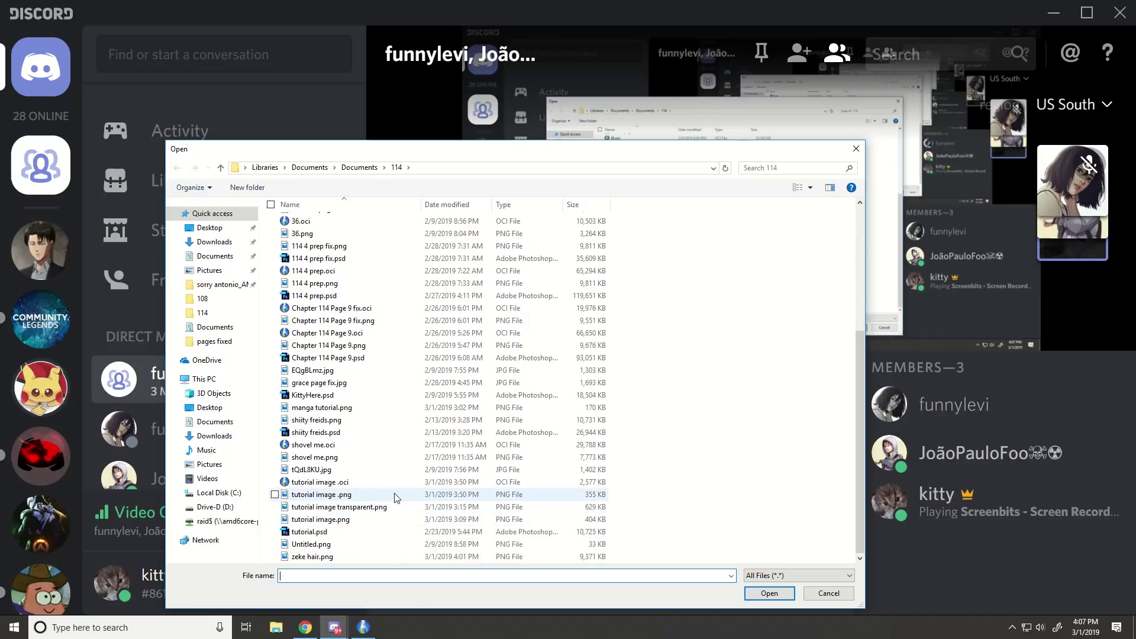
{"action": "left_click", "coordinate": [396, 496]}
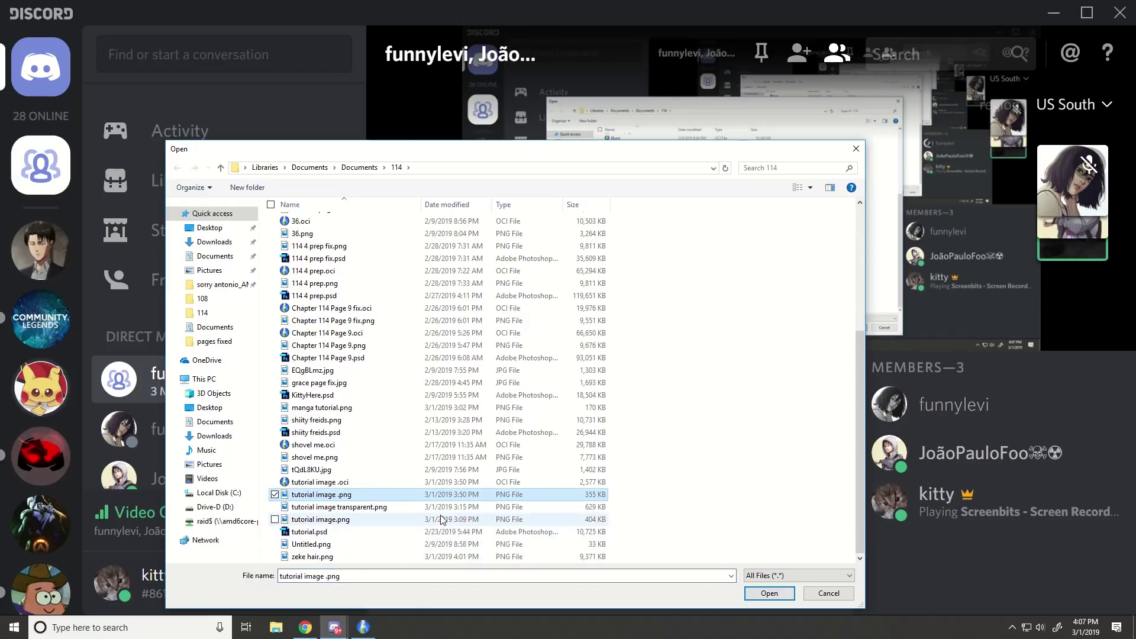
{"action": "left_click", "coordinate": [388, 507]}
{"action": "left_click", "coordinate": [390, 519]}
{"action": "double_click", "coordinate": [402, 491]}
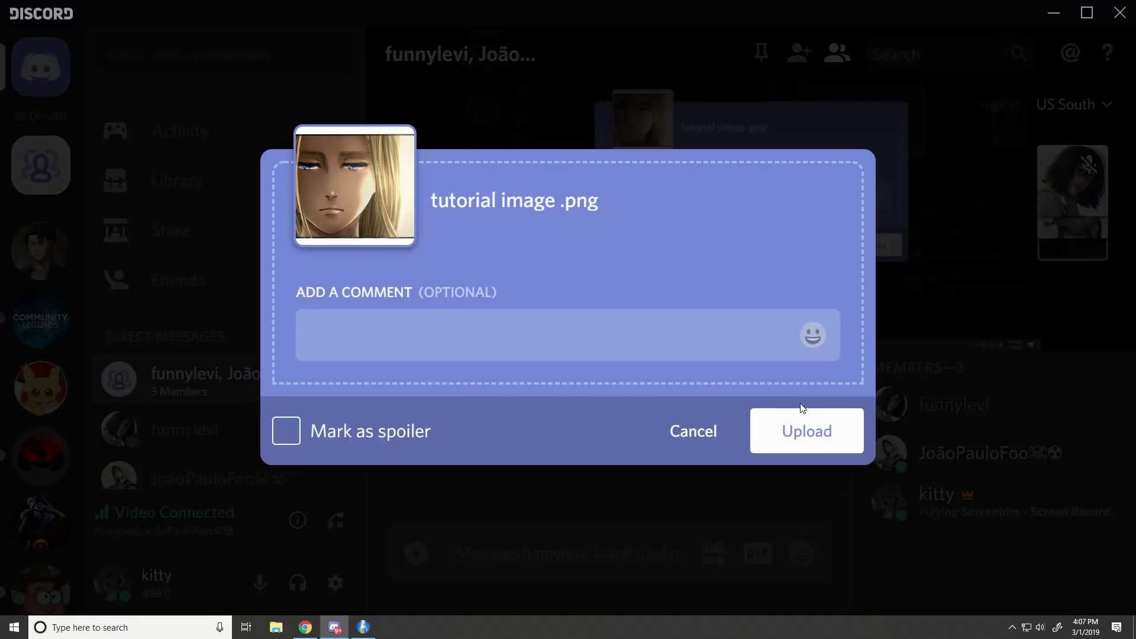
{"action": "left_click", "coordinate": [804, 416]}
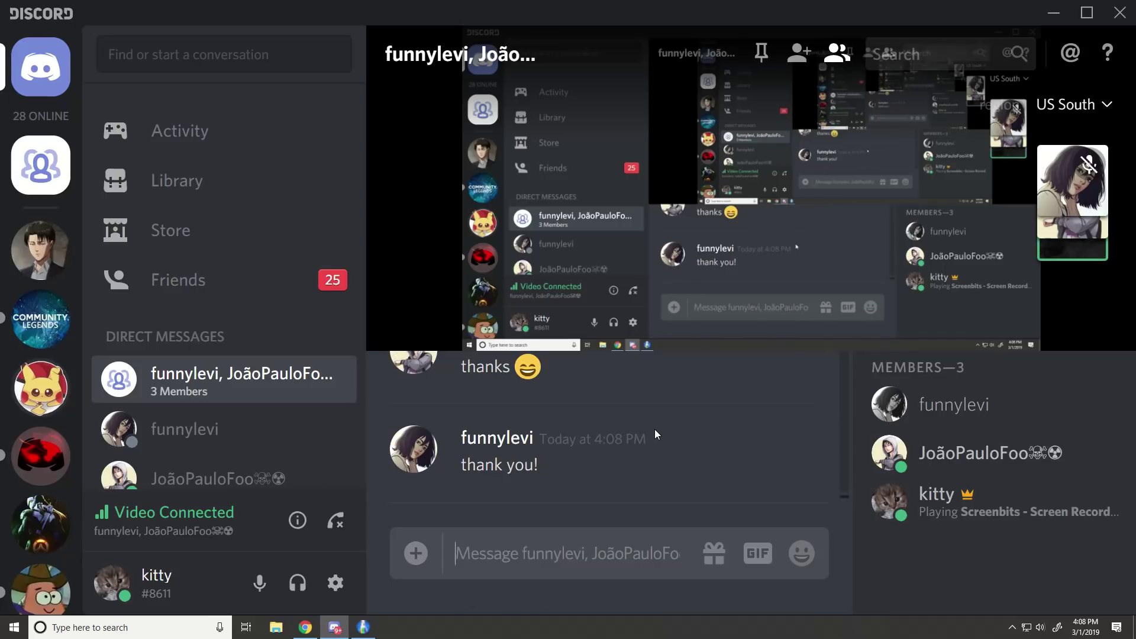
Leave the group call and send the message "bye <3" in the chat.
{"action": "mouse_move", "coordinate": [733, 313]}
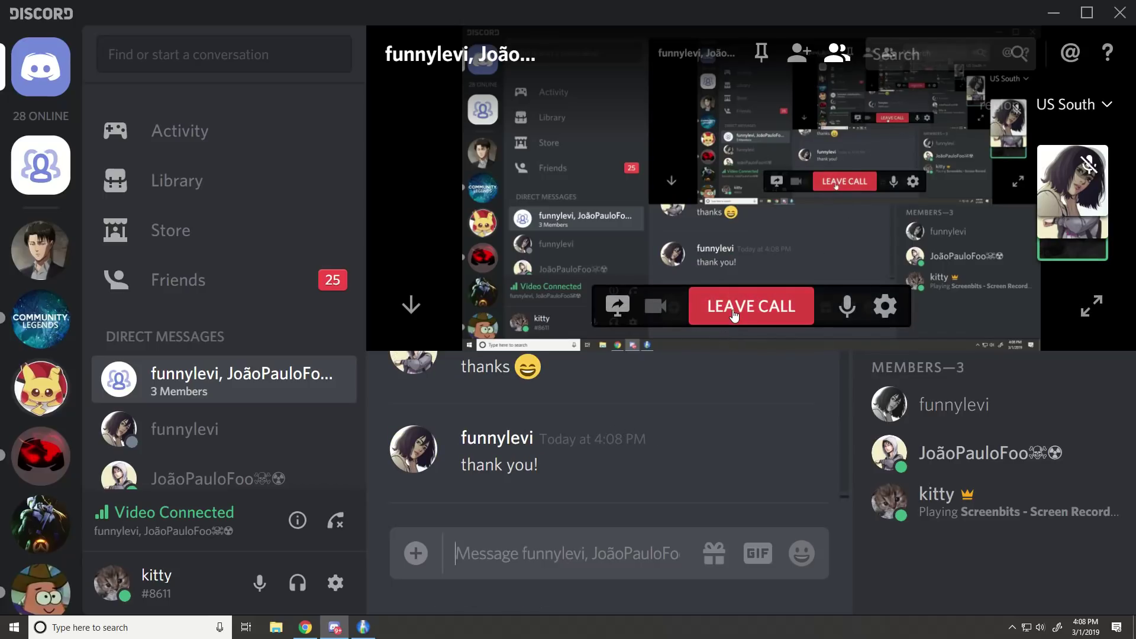
{"action": "left_click", "coordinate": [734, 313]}
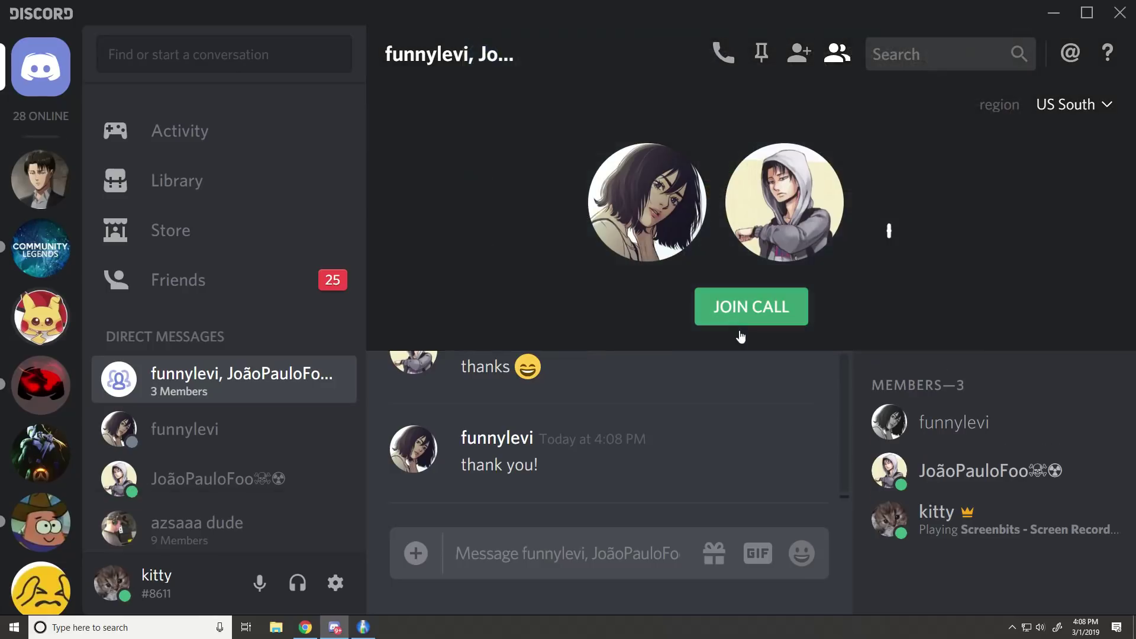
{"action": "left_click", "coordinate": [363, 627]}
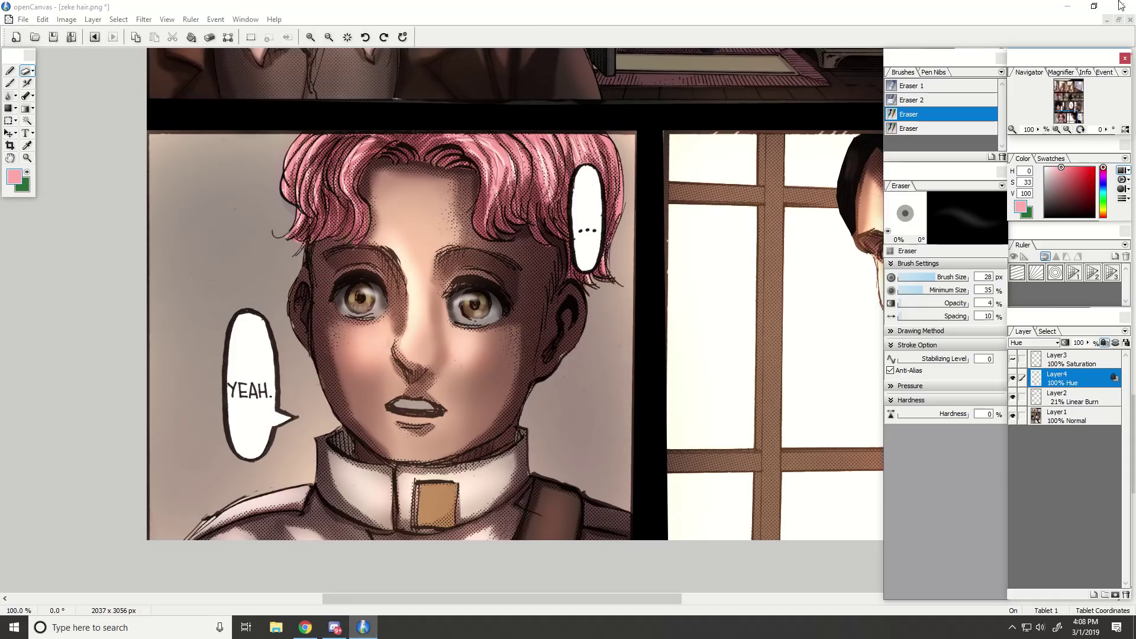
{"action": "left_click", "coordinate": [335, 627]}
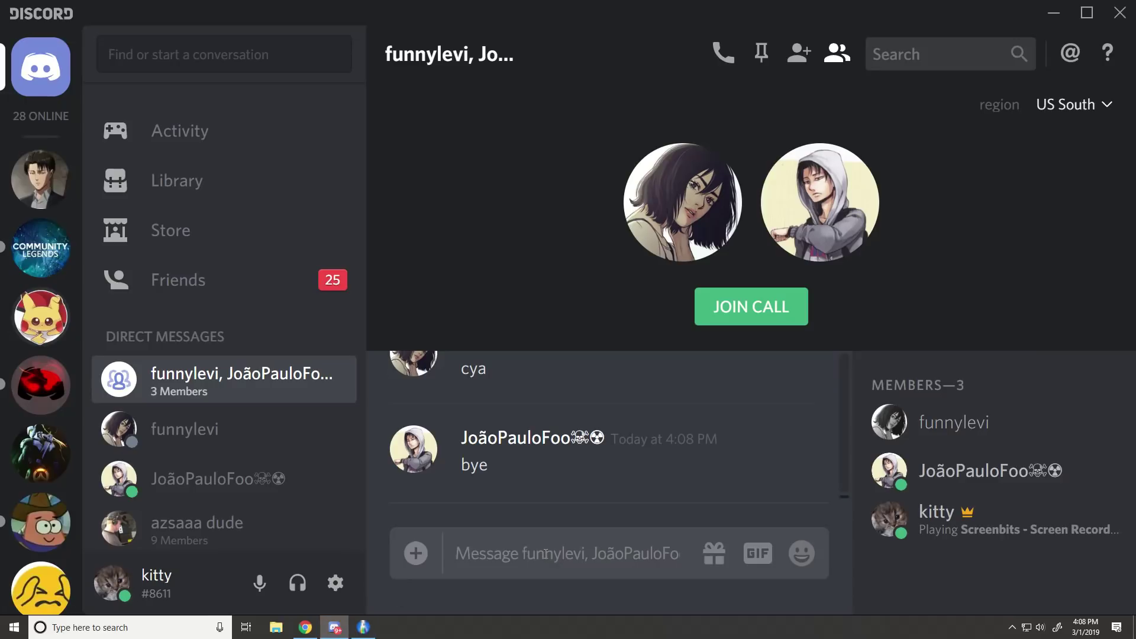
{"action": "type", "text": "bye <33"}
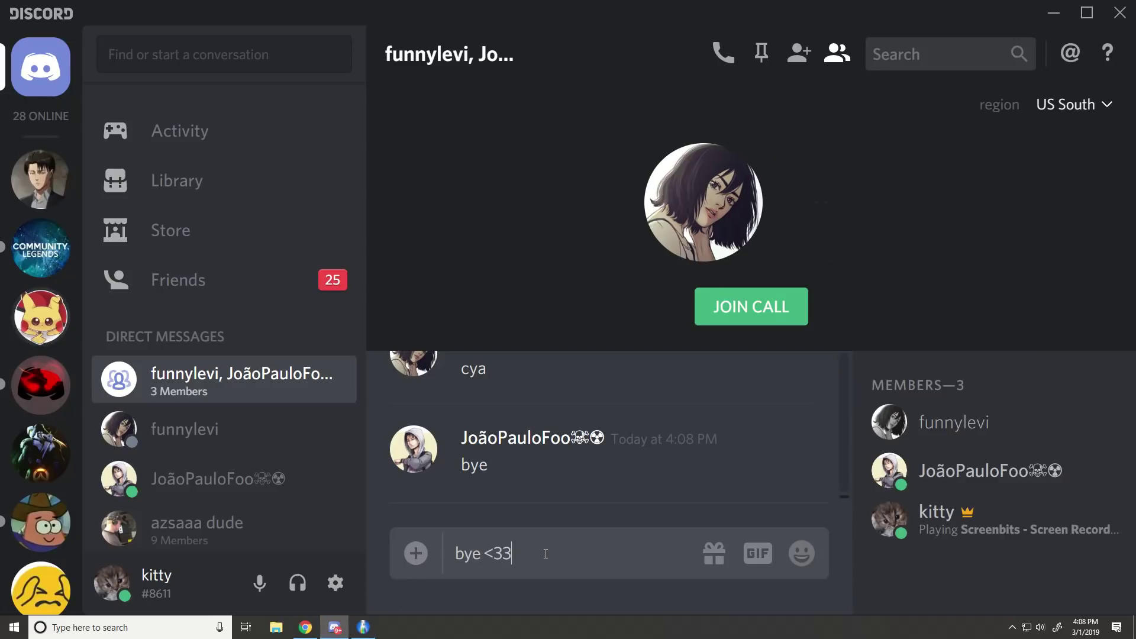
{"action": "key", "text": "BackSpace"}
{"action": "key", "text": "Return"}
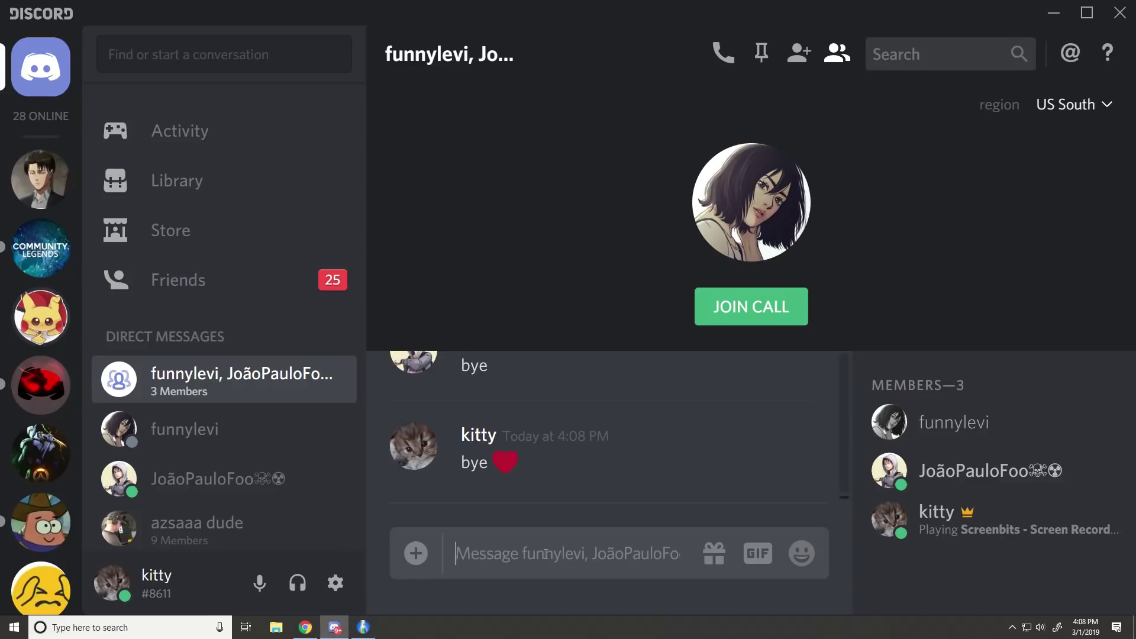
Minimise Discord and close openCanvas, discarding the unsaved changes to zeke hair.png, shovel me.oci and any other open file.
{"action": "left_click", "coordinate": [1057, 14]}
{"action": "left_click", "coordinate": [1121, 5]}
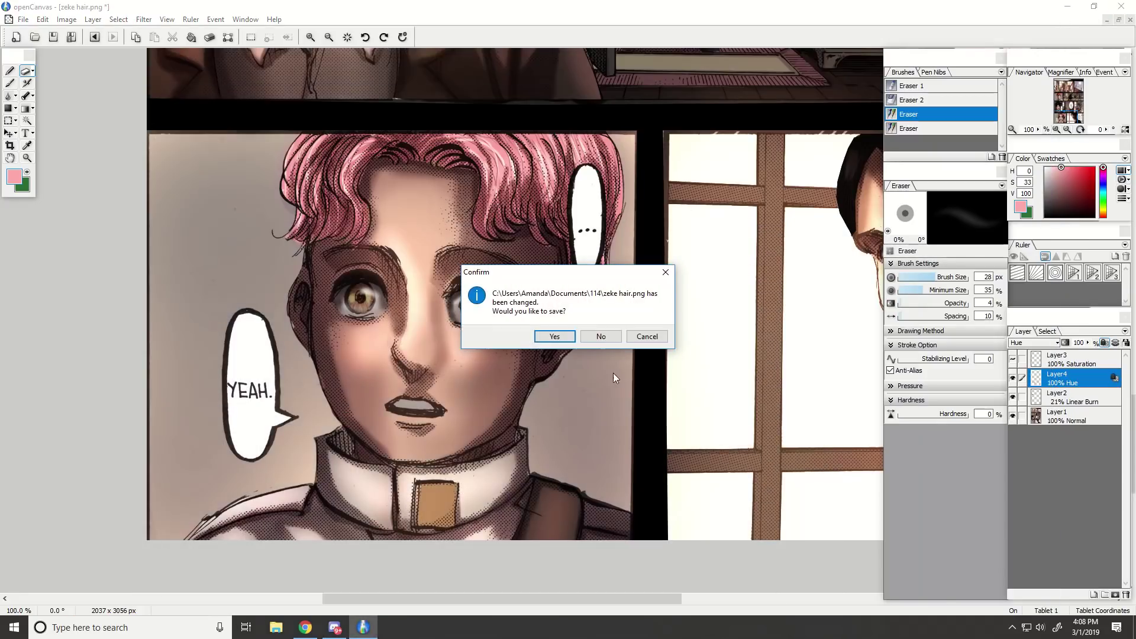
{"action": "left_click", "coordinate": [603, 337]}
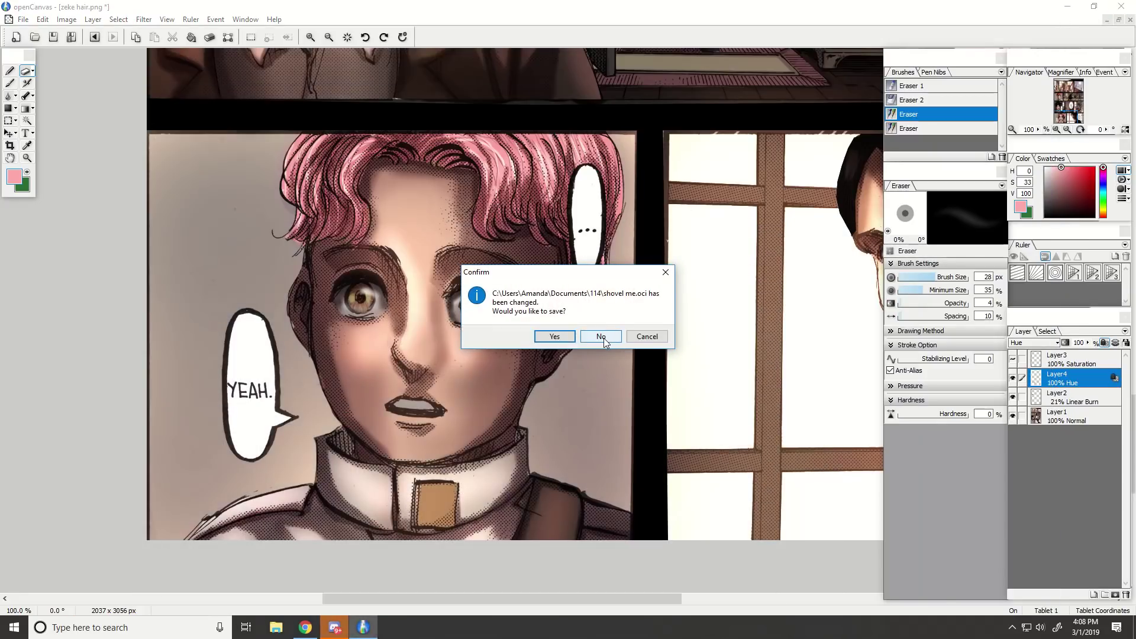
{"action": "left_click", "coordinate": [603, 340]}
{"action": "left_click", "coordinate": [599, 340]}
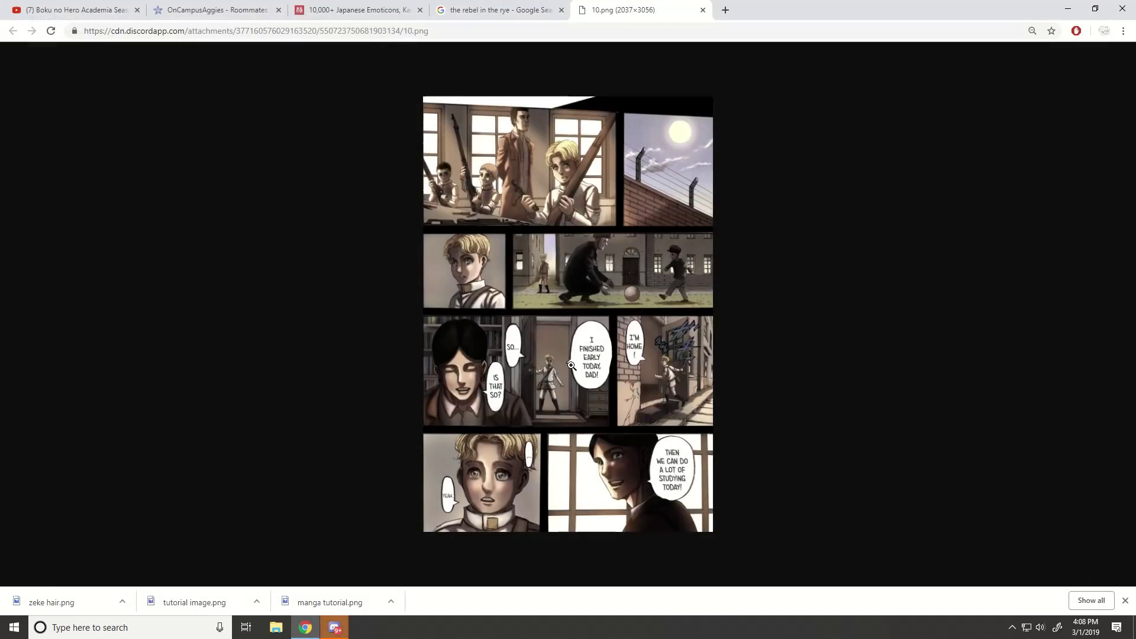
Check the group chat once more, minimise the remaining windows and launch Screenbits - Screen Recorder from the desktop.
{"action": "left_click", "coordinate": [334, 627]}
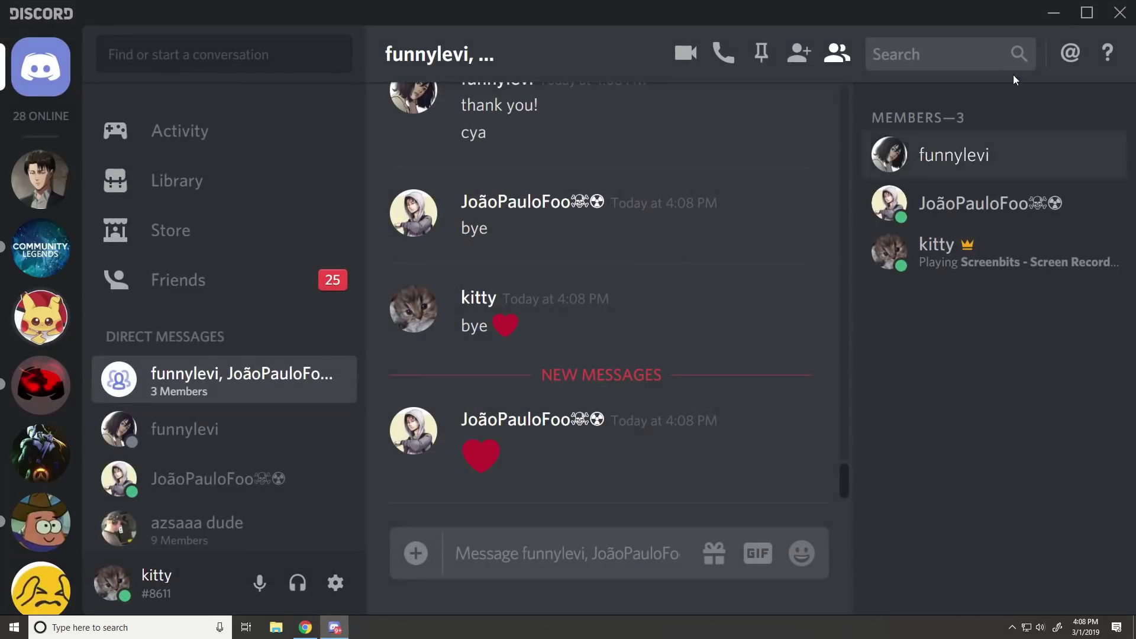
{"action": "left_click", "coordinate": [1057, 13]}
{"action": "left_click", "coordinate": [1058, 10]}
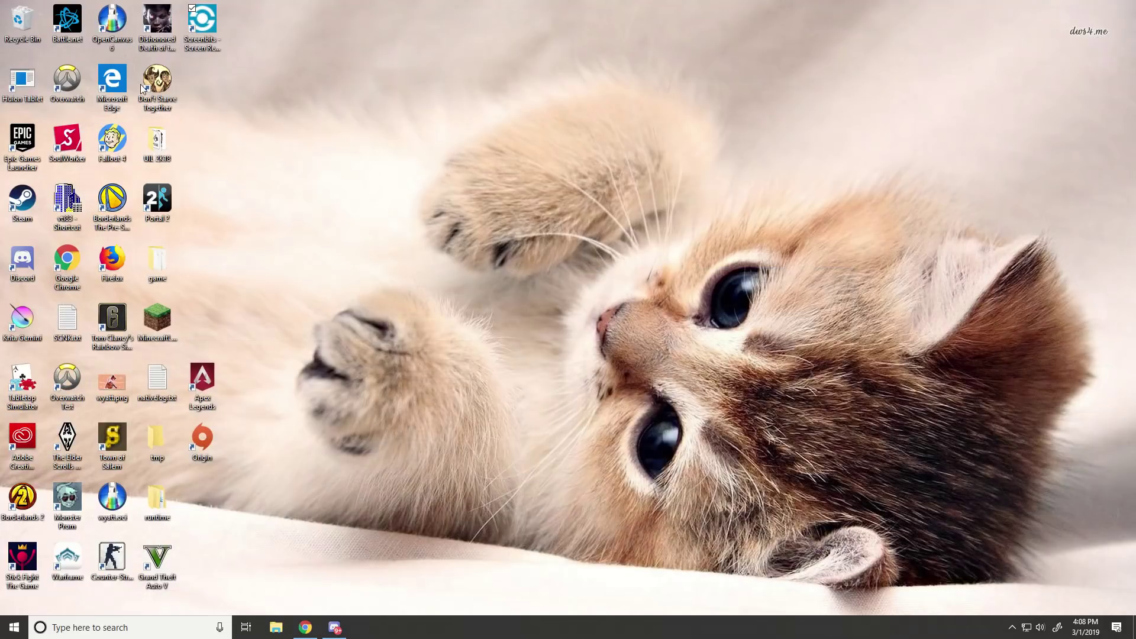
{"action": "double_click", "coordinate": [202, 18]}
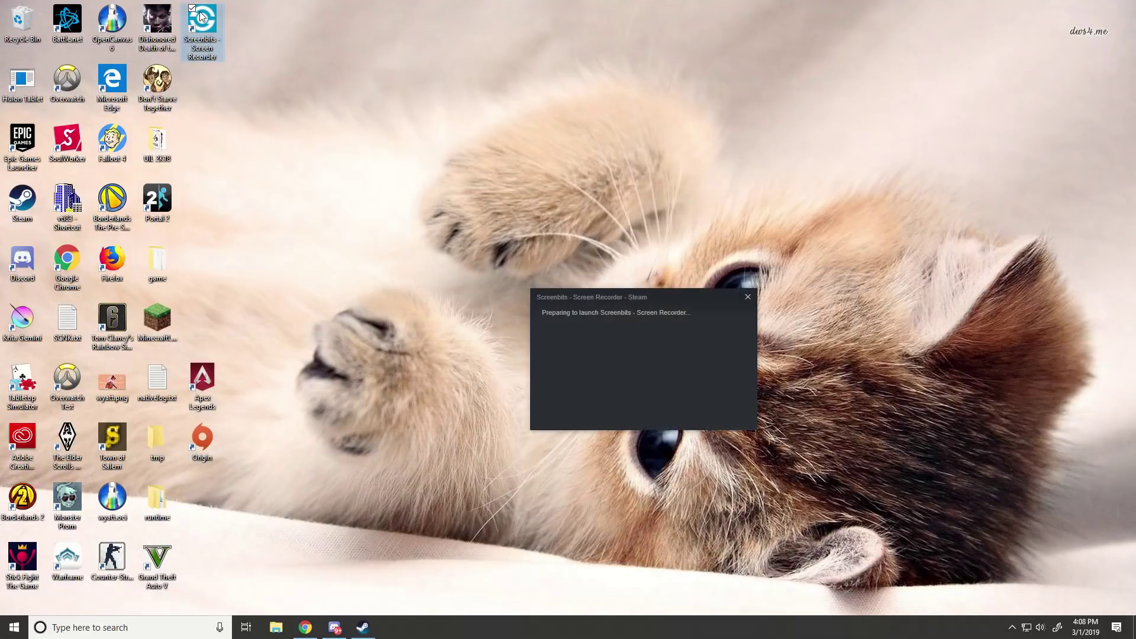